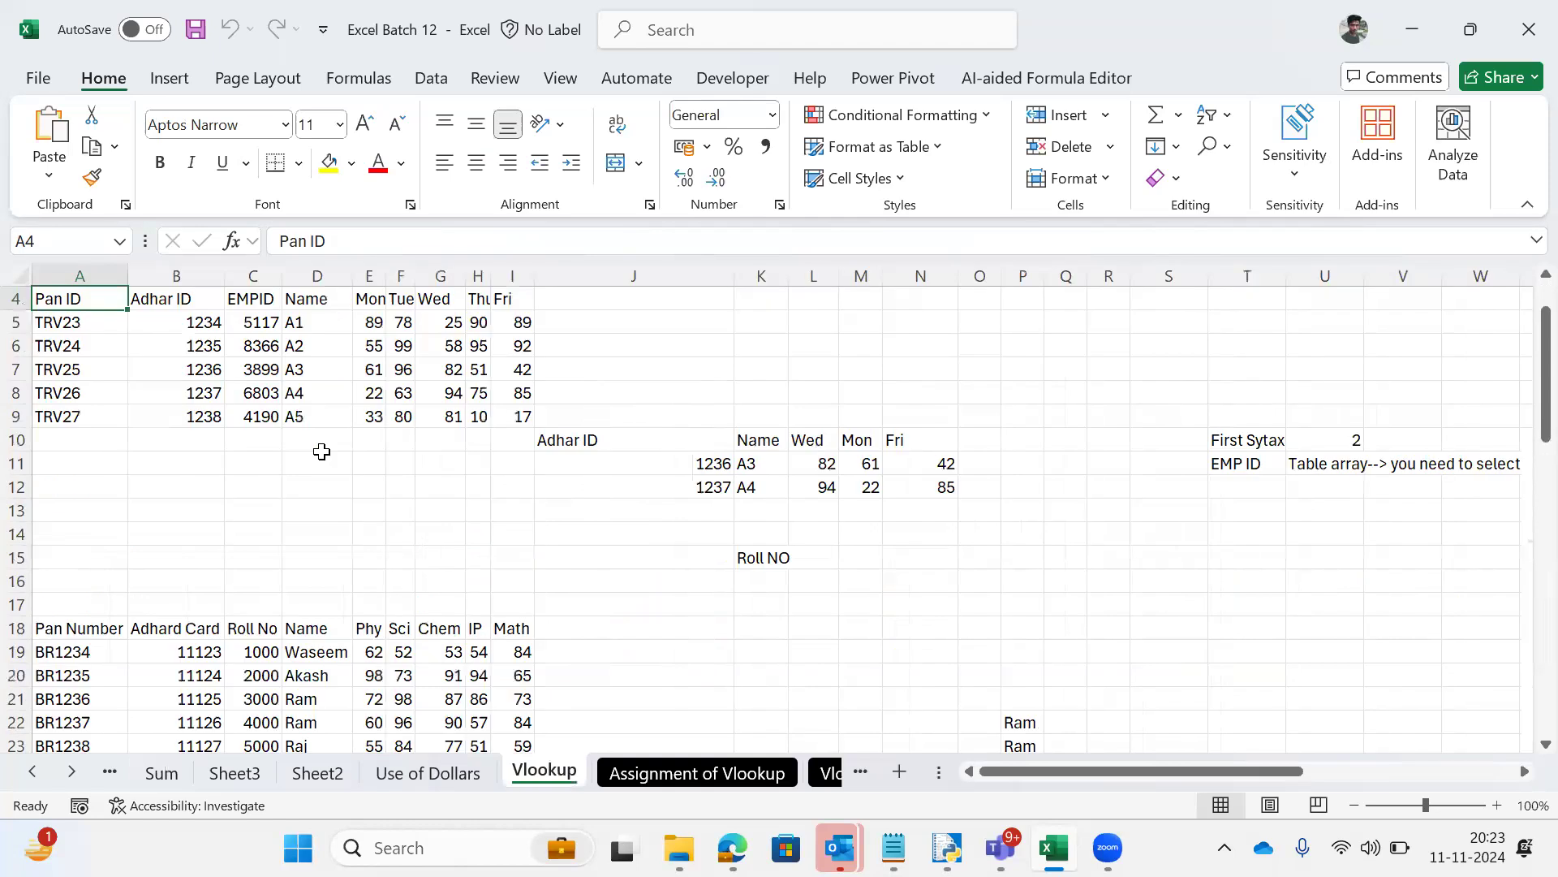
Step: Open the Formulas List sheet and select the Sum and Count entries
{"action": "key", "text": "ctrl+Page_Up"}
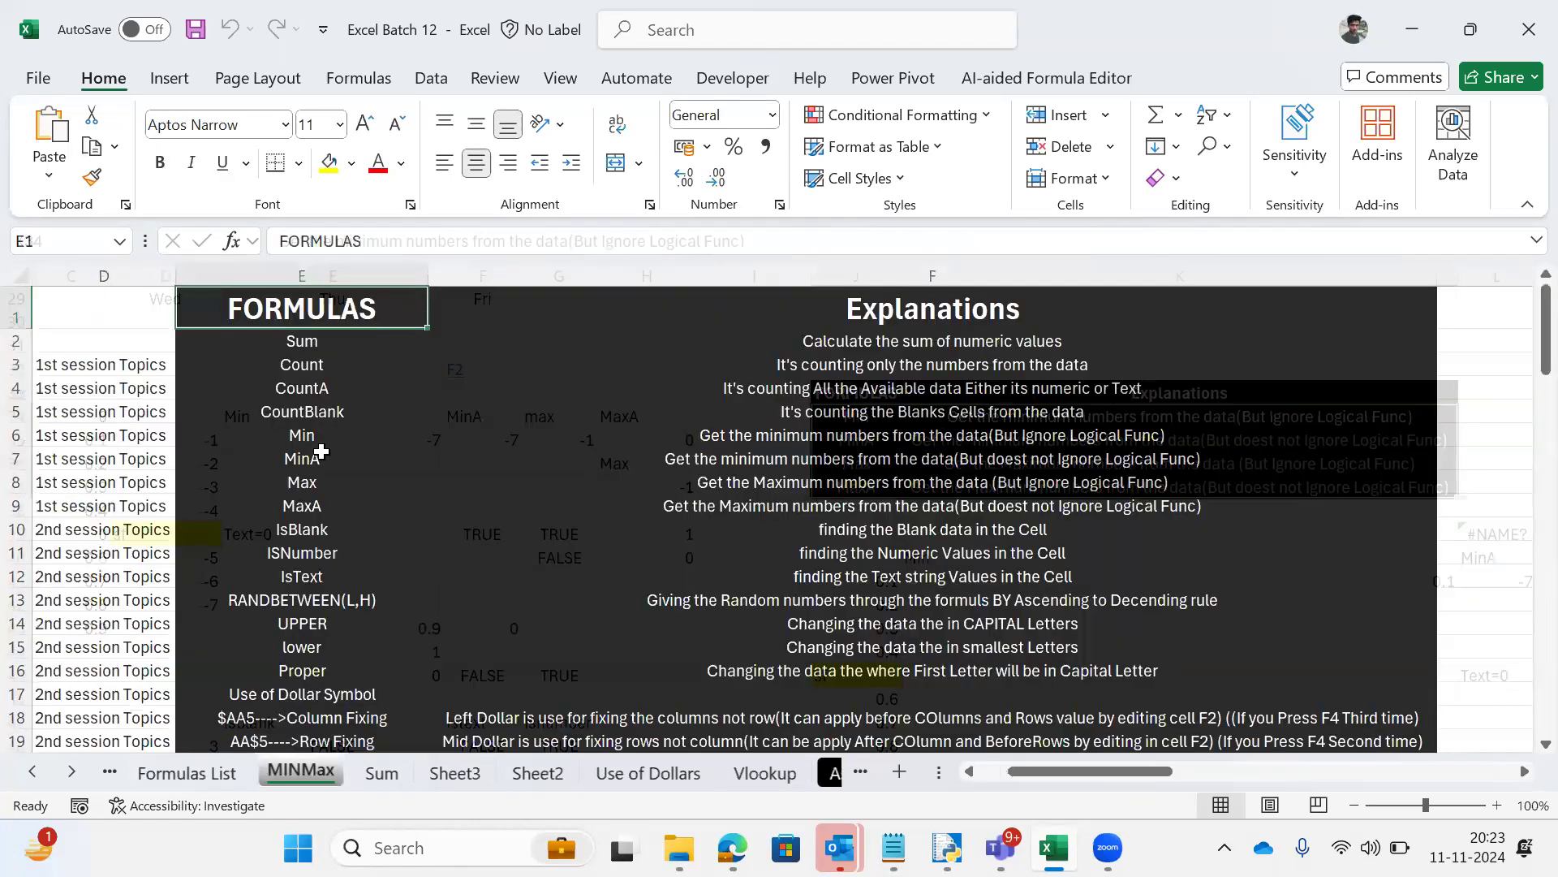
{"action": "key", "text": "Down"}
{"action": "key", "text": "shift+Down"}
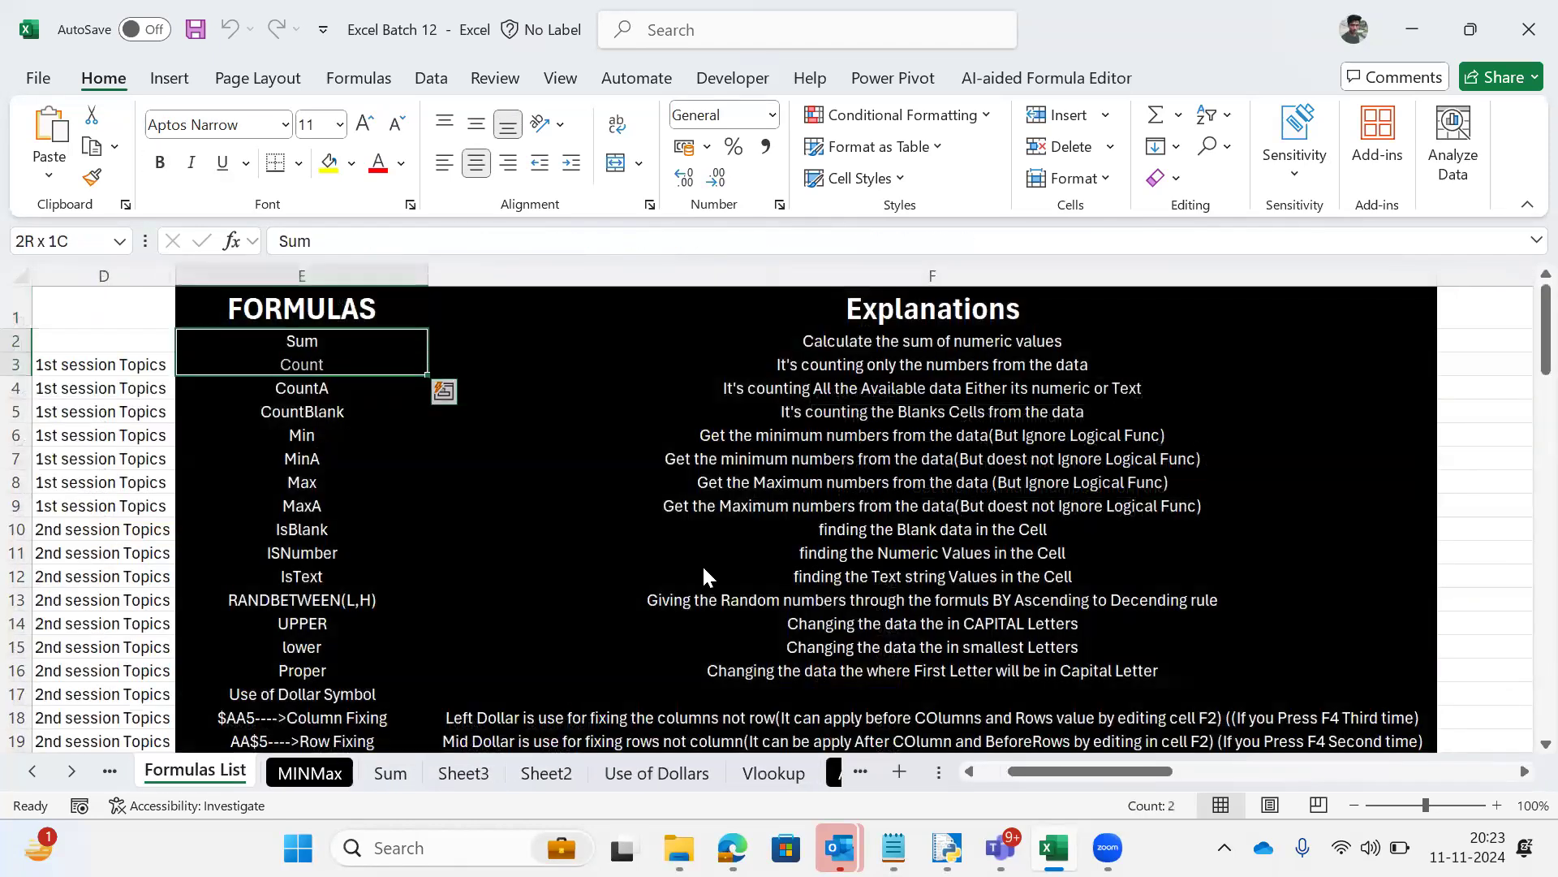
{"action": "key", "text": "alt+Tab"}
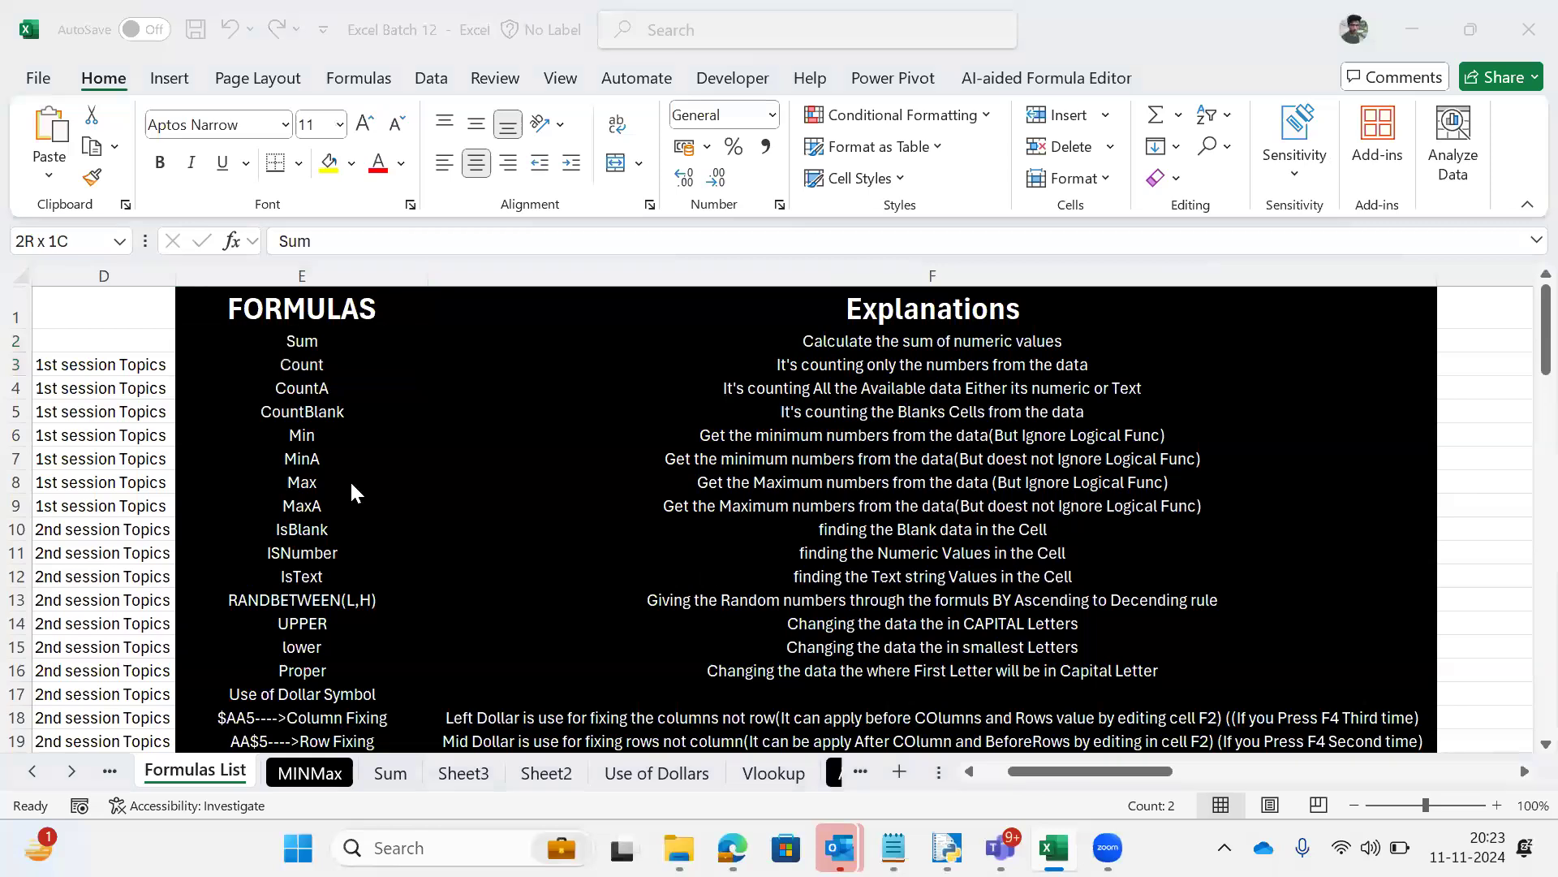
{"action": "key", "text": "alt+Tab"}
Step: Review the formula names in the Formulas List sheet and select the entries from Sum through Proper
{"action": "left_click", "coordinate": [309, 398]}
{"action": "key", "text": "Down"}
{"action": "key", "text": "Down"}
{"action": "key", "text": "Down"}
{"action": "key", "text": "Down"}
{"action": "key", "text": "Down"}
{"action": "key", "text": "Down"}
{"action": "key", "text": "Down"}
{"action": "key", "text": "Down"}
{"action": "key", "text": "Down"}
{"action": "key", "text": "Down"}
{"action": "key", "text": "Down"}
{"action": "key", "text": "Down"}
{"action": "key", "text": "Down"}
{"action": "key", "text": "Down"}
{"action": "key", "text": "Down"}
{"action": "key", "text": "Down"}
{"action": "key", "text": "Down"}
{"action": "key", "text": "Down"}
{"action": "key", "text": "Down"}
{"action": "key", "text": "Down"}
{"action": "key", "text": "Down"}
{"action": "key", "text": "Down"}
{"action": "key", "text": "Down"}
{"action": "key", "text": "Up"}
{"action": "key", "text": "Up"}
{"action": "key", "text": "Up"}
{"action": "key", "text": "Up"}
{"action": "key", "text": "Up"}
{"action": "key", "text": "Up"}
{"action": "key", "text": "Up"}
{"action": "key", "text": "Up"}
{"action": "key", "text": "Up"}
{"action": "key", "text": "Up"}
{"action": "key", "text": "Up"}
{"action": "key", "text": "Up"}
{"action": "key", "text": "Up"}
{"action": "key", "text": "Up"}
{"action": "key", "text": "Up"}
{"action": "key", "text": "Up"}
{"action": "key", "text": "Down"}
{"action": "key", "text": "Down"}
{"action": "key", "text": "ctrl+shift+Up"}
{"action": "key", "text": "shift+Down"}
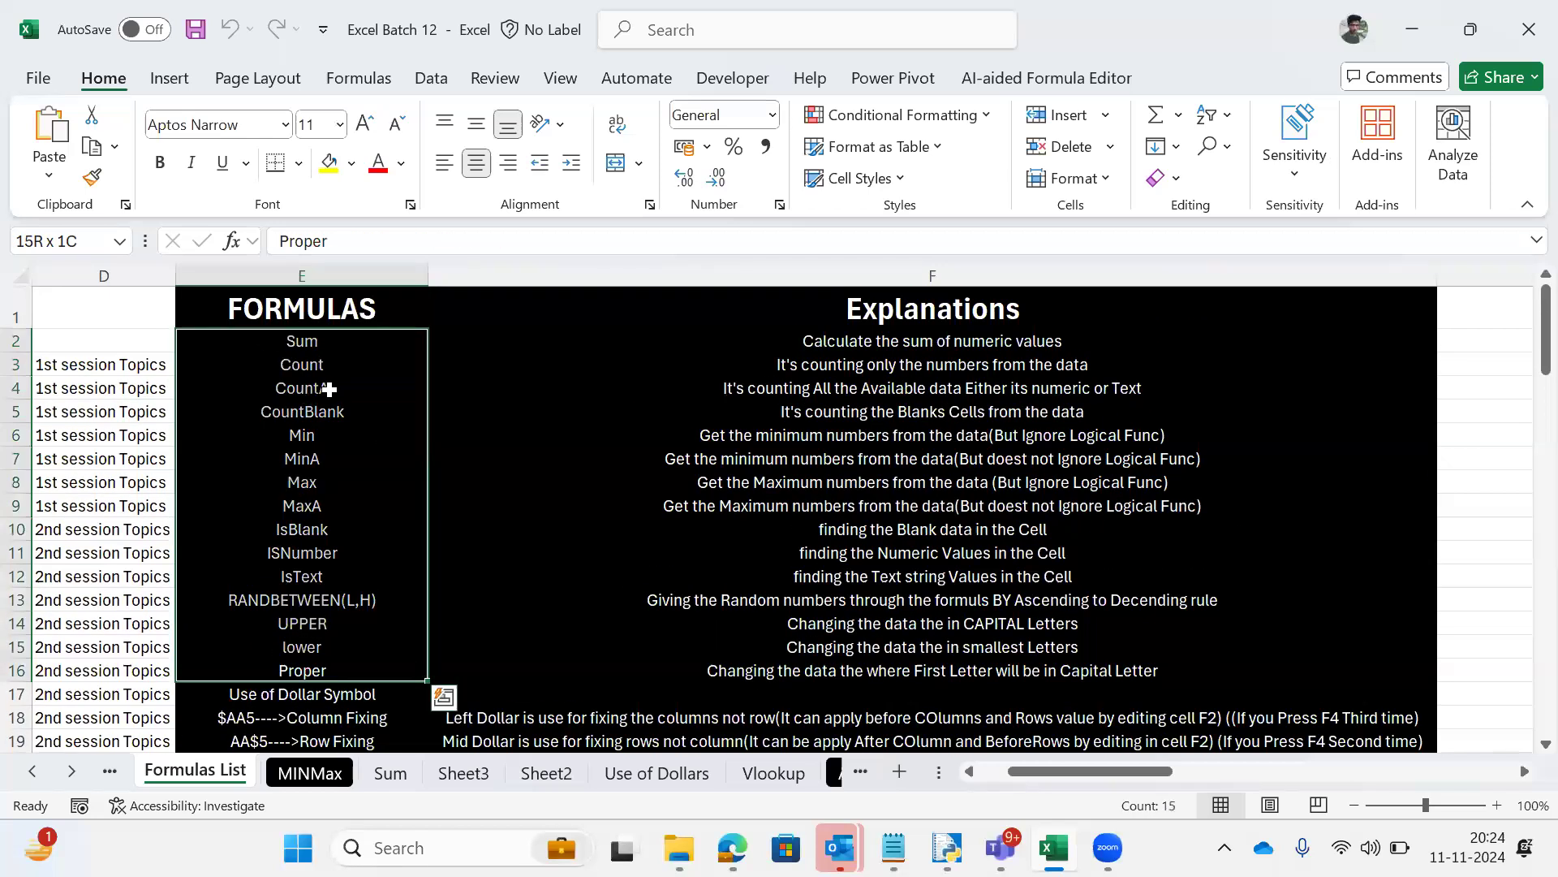
Step: Examine the dollar-symbol fixing, VLOOKUP and HLOOKUP entries further down the formulas list
{"action": "key", "text": "Down"}
{"action": "key", "text": "Down"}
{"action": "key", "text": "Down"}
{"action": "key", "text": "Down"}
{"action": "key", "text": "Down"}
{"action": "key", "text": "Down"}
{"action": "key", "text": "Down"}
{"action": "key", "text": "Down"}
{"action": "key", "text": "Down"}
{"action": "key", "text": "Down"}
{"action": "key", "text": "Down"}
{"action": "key", "text": "Down"}
{"action": "key", "text": "Down"}
{"action": "key", "text": "Up"}
{"action": "key", "text": "Up"}
{"action": "key", "text": "Up"}
{"action": "key", "text": "Up"}
{"action": "key", "text": "Up"}
{"action": "key", "text": "Up"}
{"action": "key", "text": "Up"}
{"action": "key", "text": "Up"}
{"action": "key", "text": "Up"}
{"action": "key", "text": "Up"}
{"action": "key", "text": "Up"}
{"action": "key", "text": "Down"}
{"action": "key", "text": "Up"}
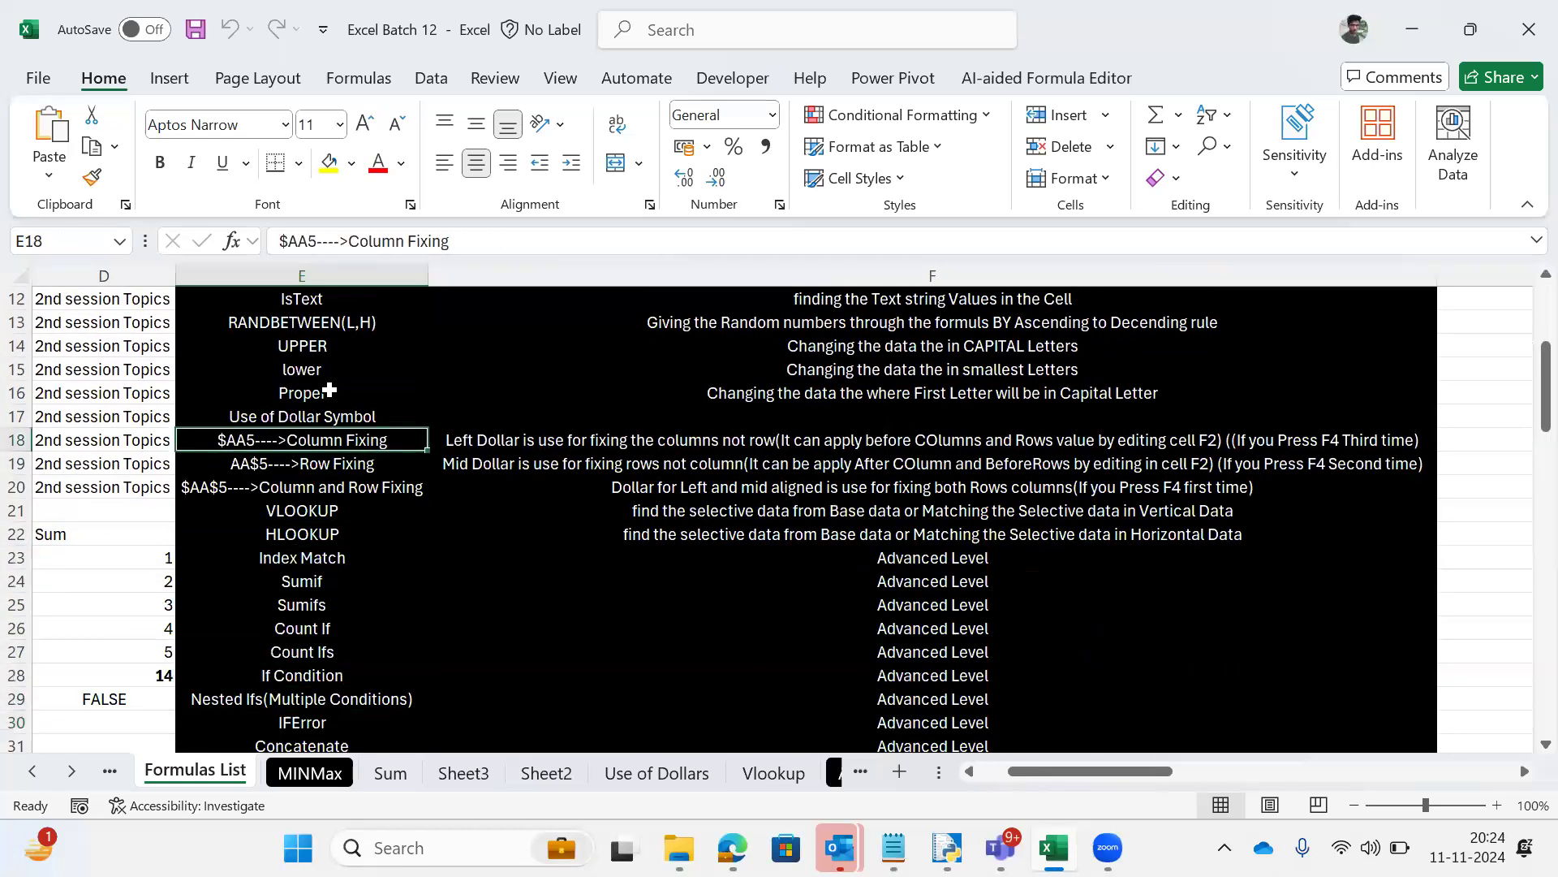
{"action": "key", "text": "Down"}
{"action": "key", "text": "Down"}
{"action": "key", "text": "Down"}
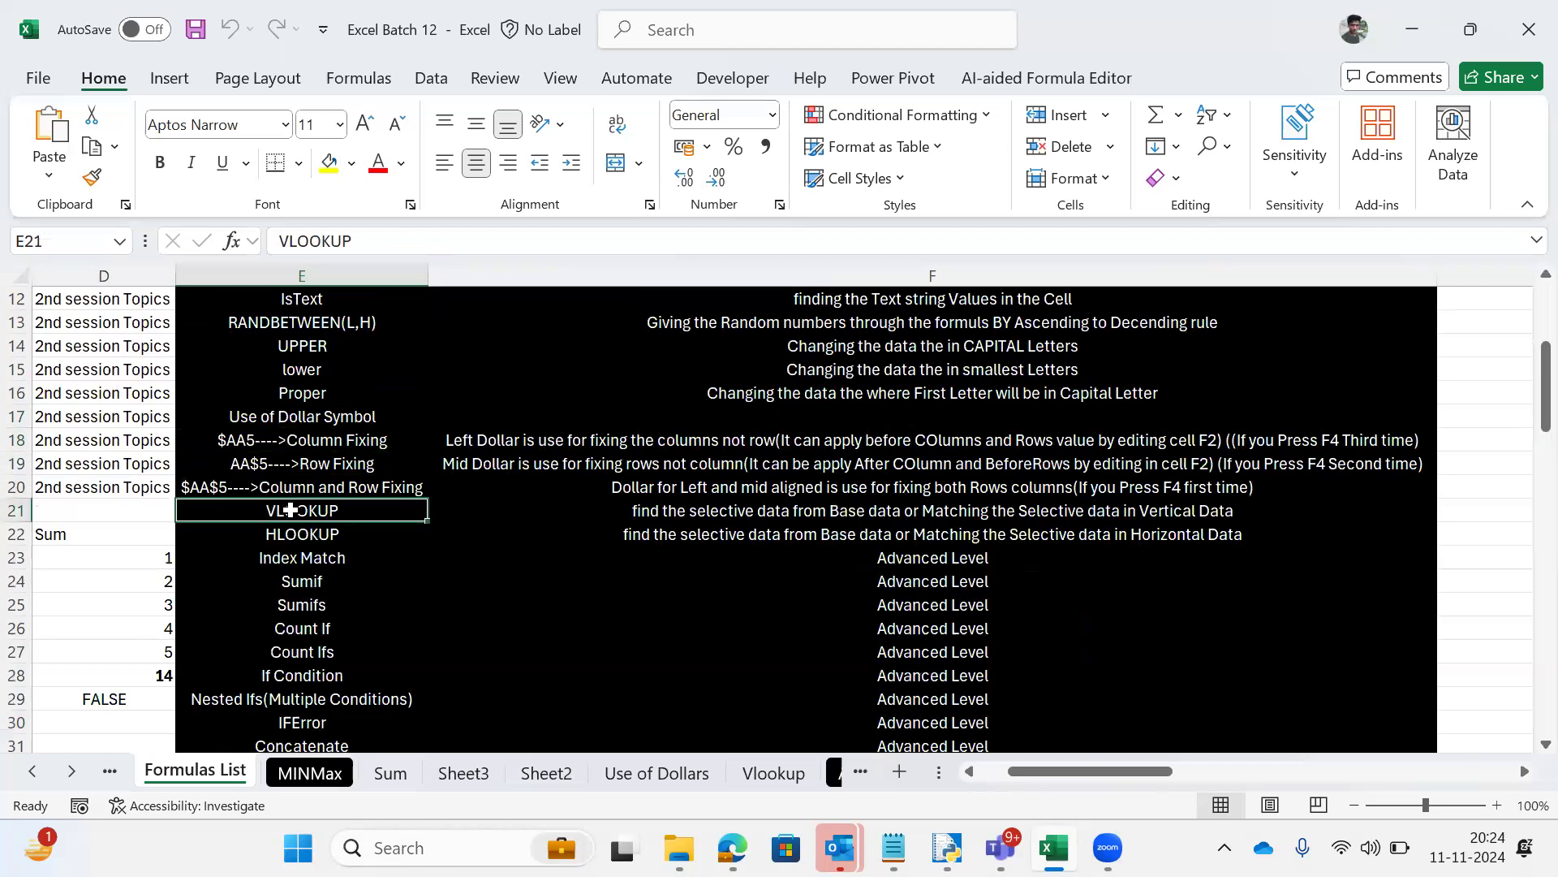
{"action": "key", "text": "Down"}
{"action": "key", "text": "Down"}
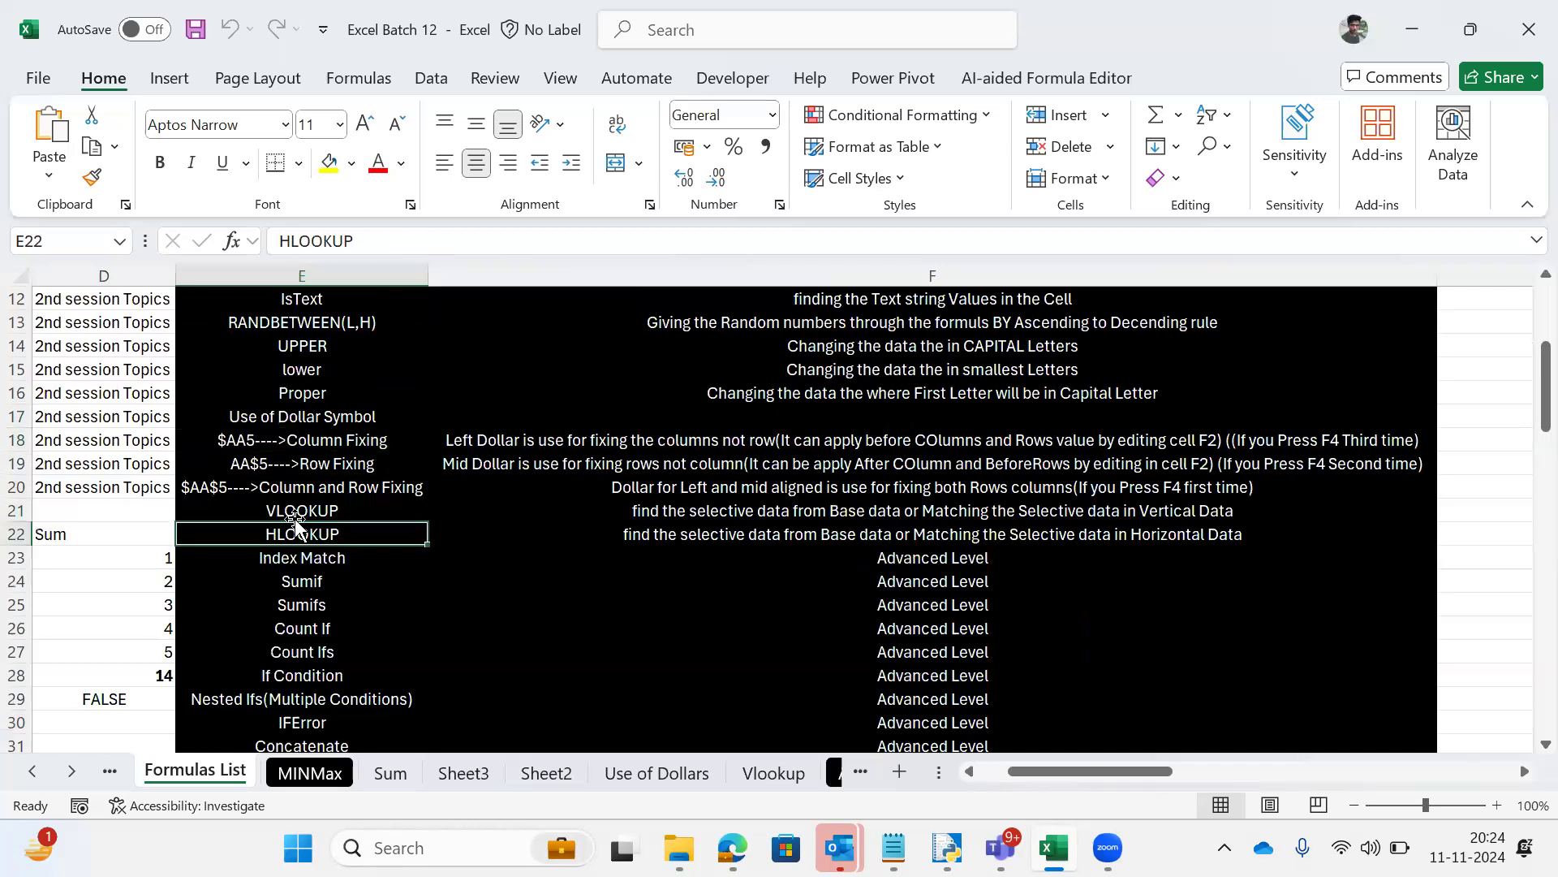
Step: Go to the Vlookup sheet and examine the column index rows above the Pan ID table and its first record
{"action": "key", "text": "ctrl+Page_Down"}
{"action": "key", "text": "ctrl+Page_Down"}
{"action": "key", "text": "ctrl+Page_Down"}
{"action": "key", "text": "ctrl+Page_Down"}
{"action": "key", "text": "ctrl+Page_Down"}
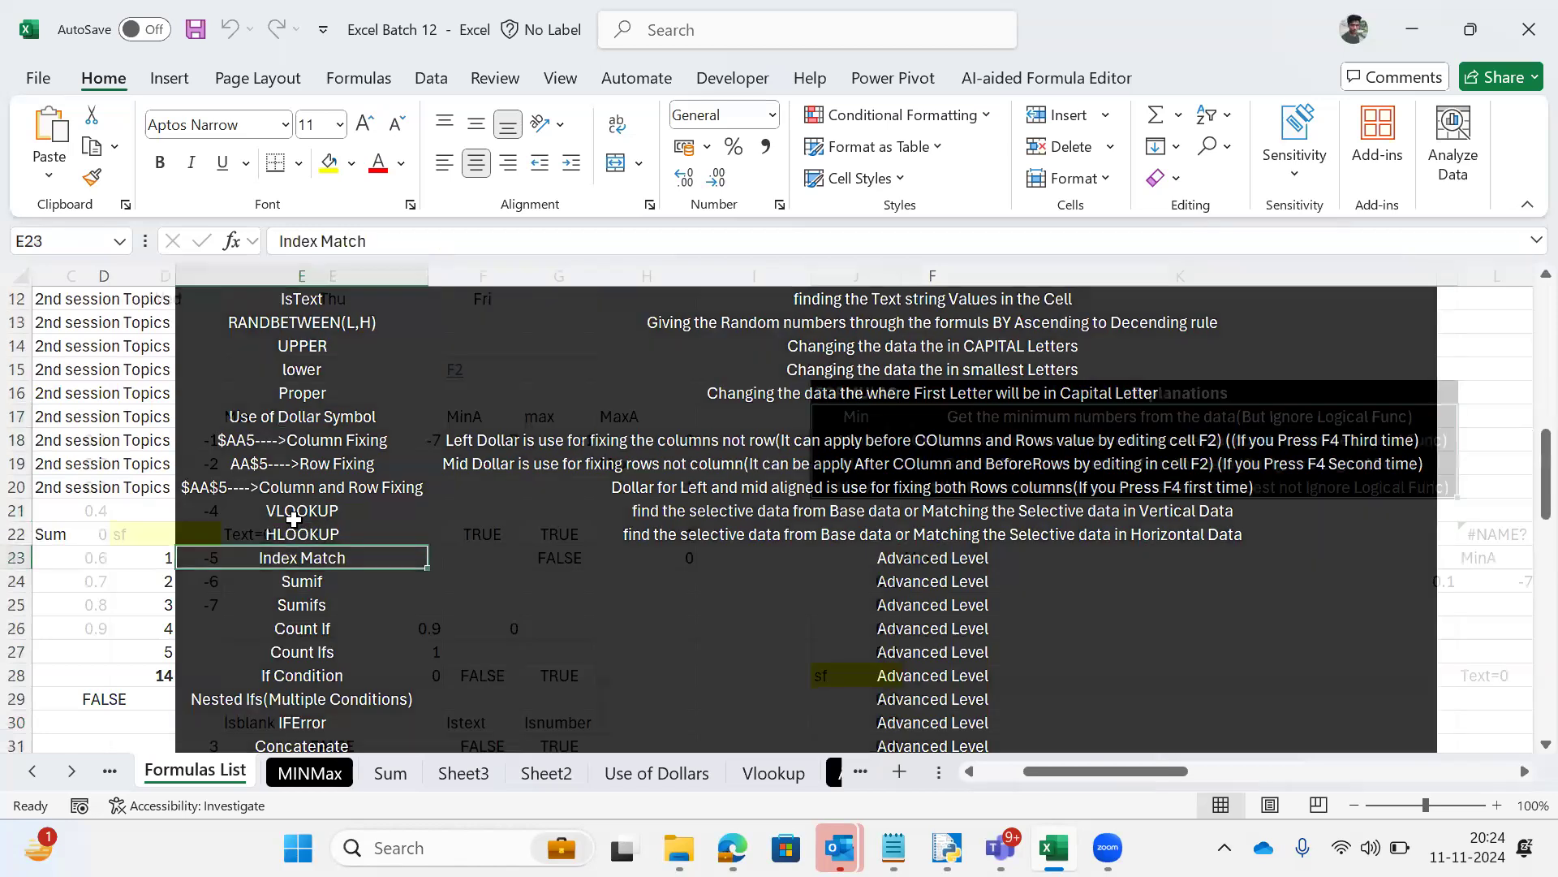
{"action": "key", "text": "ctrl+Page_Down"}
{"action": "key", "text": "ctrl+Page_Down"}
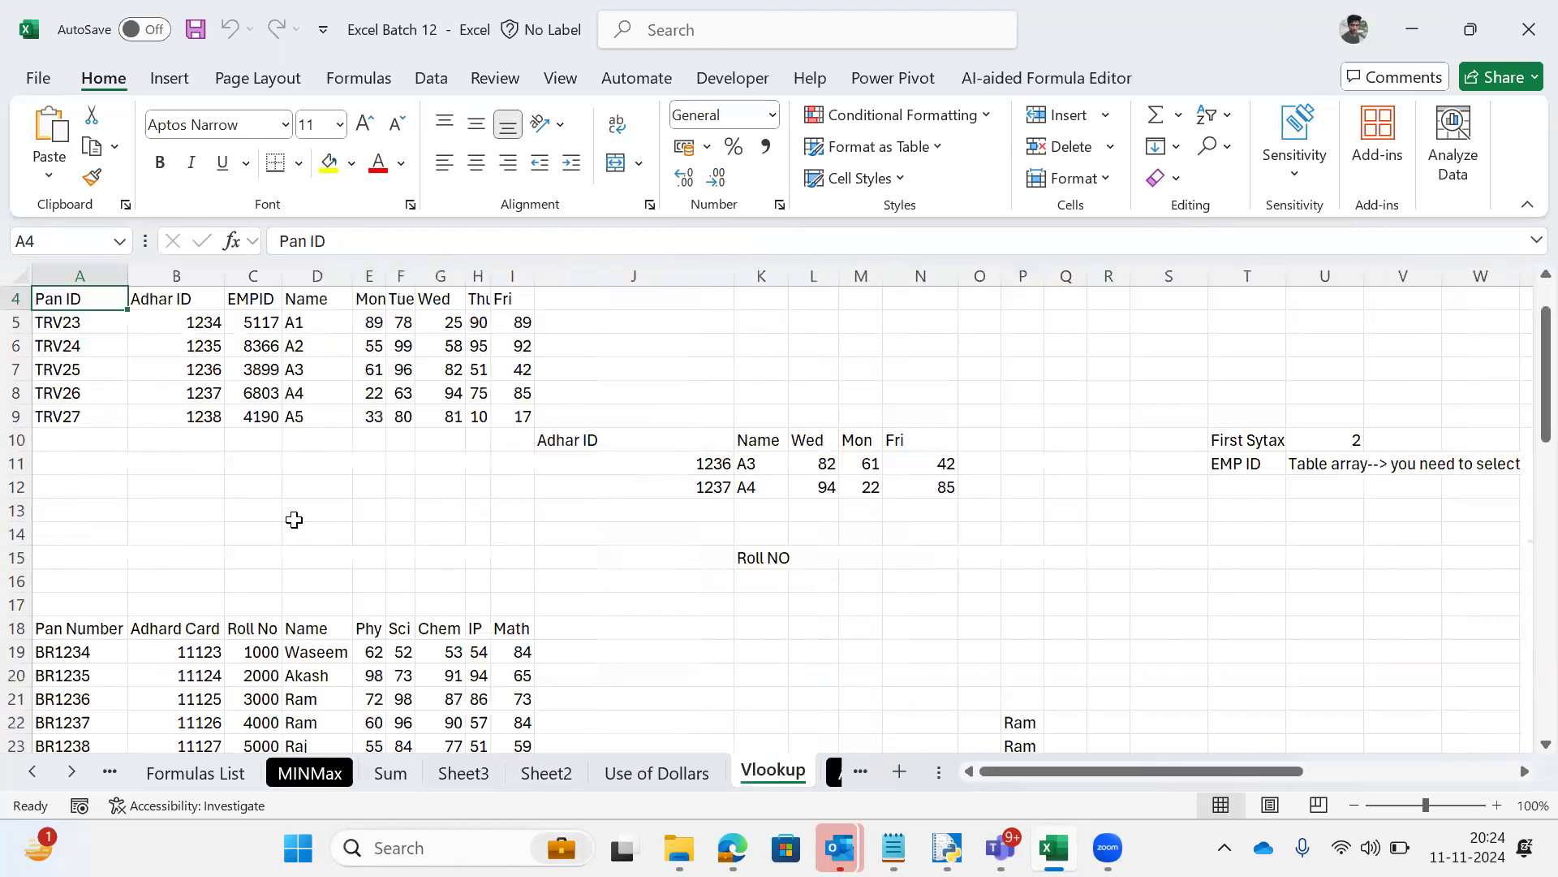
{"action": "key", "text": "ctrl+Page_Up"}
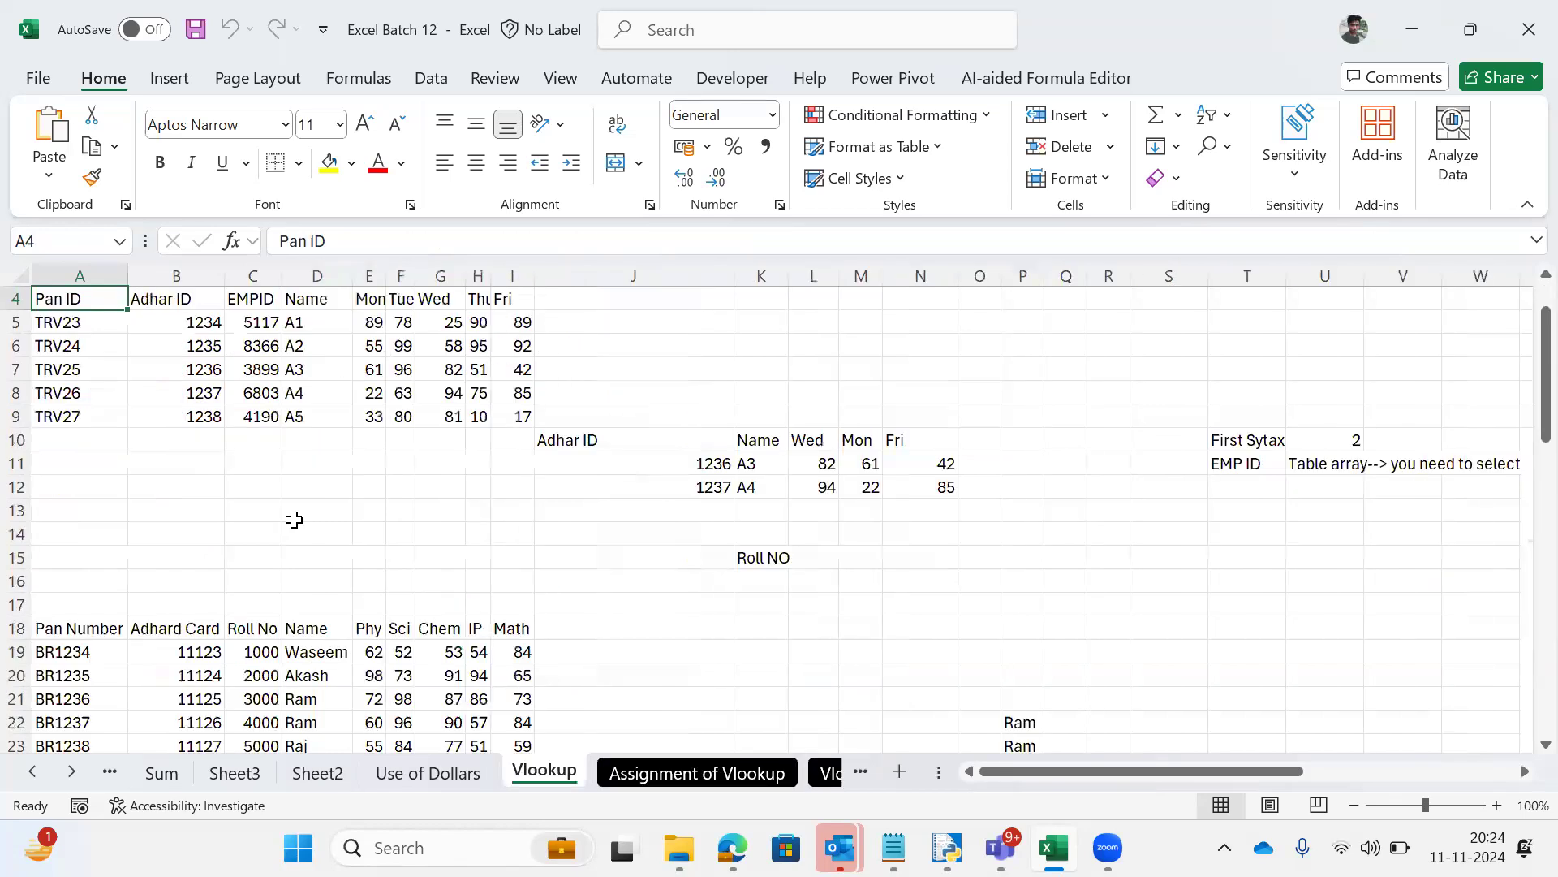
{"action": "left_click", "coordinate": [307, 385]}
{"action": "key", "text": "ctrl+Up"}
{"action": "key", "text": "ctrl+Left"}
{"action": "left_click", "coordinate": [250, 347]}
{"action": "key", "text": "Right"}
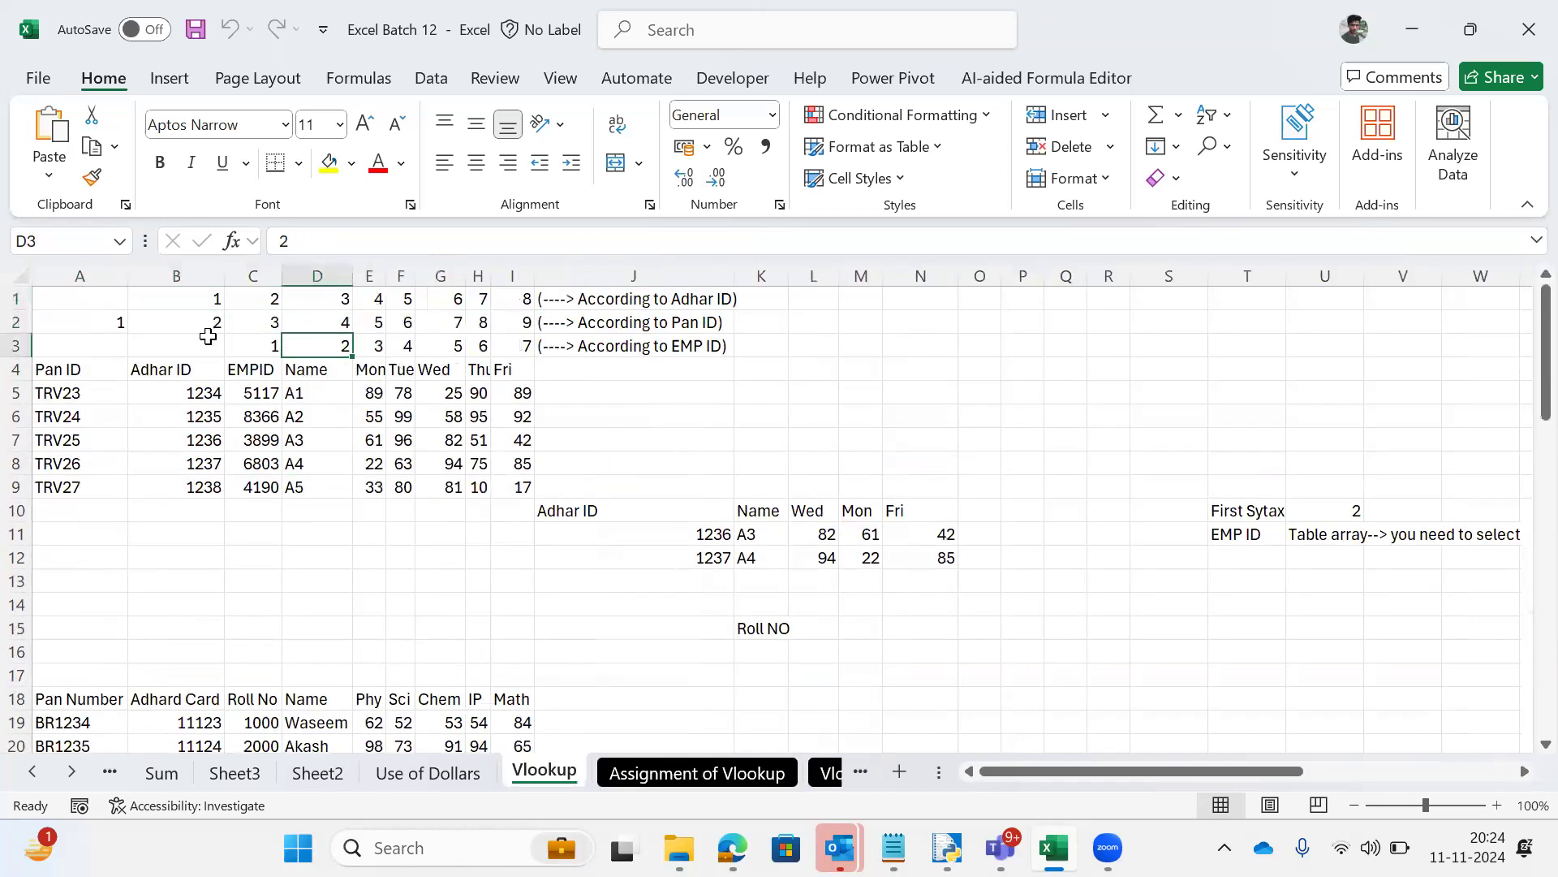
{"action": "left_click", "coordinate": [263, 384]}
{"action": "key", "text": "ctrl+Left"}
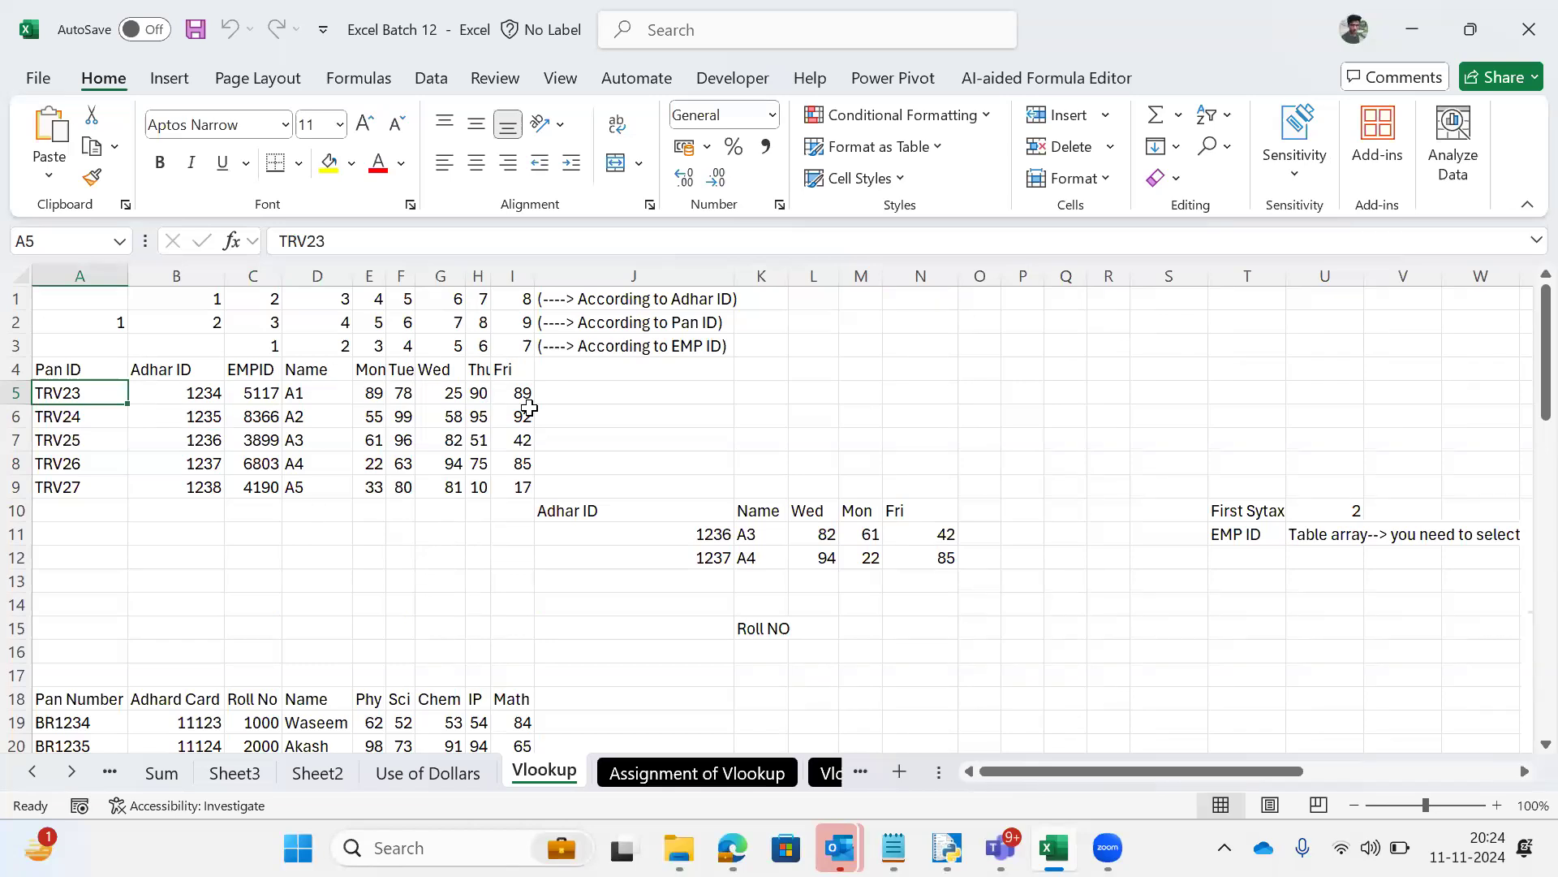
Step: Go to the Vlook part2 & Hlookup sheet and review questions Q1 to Q5 about Vlookup and Hlookup
{"action": "key", "text": "ctrl+Page_Down"}
{"action": "key", "text": "ctrl+Page_Down"}
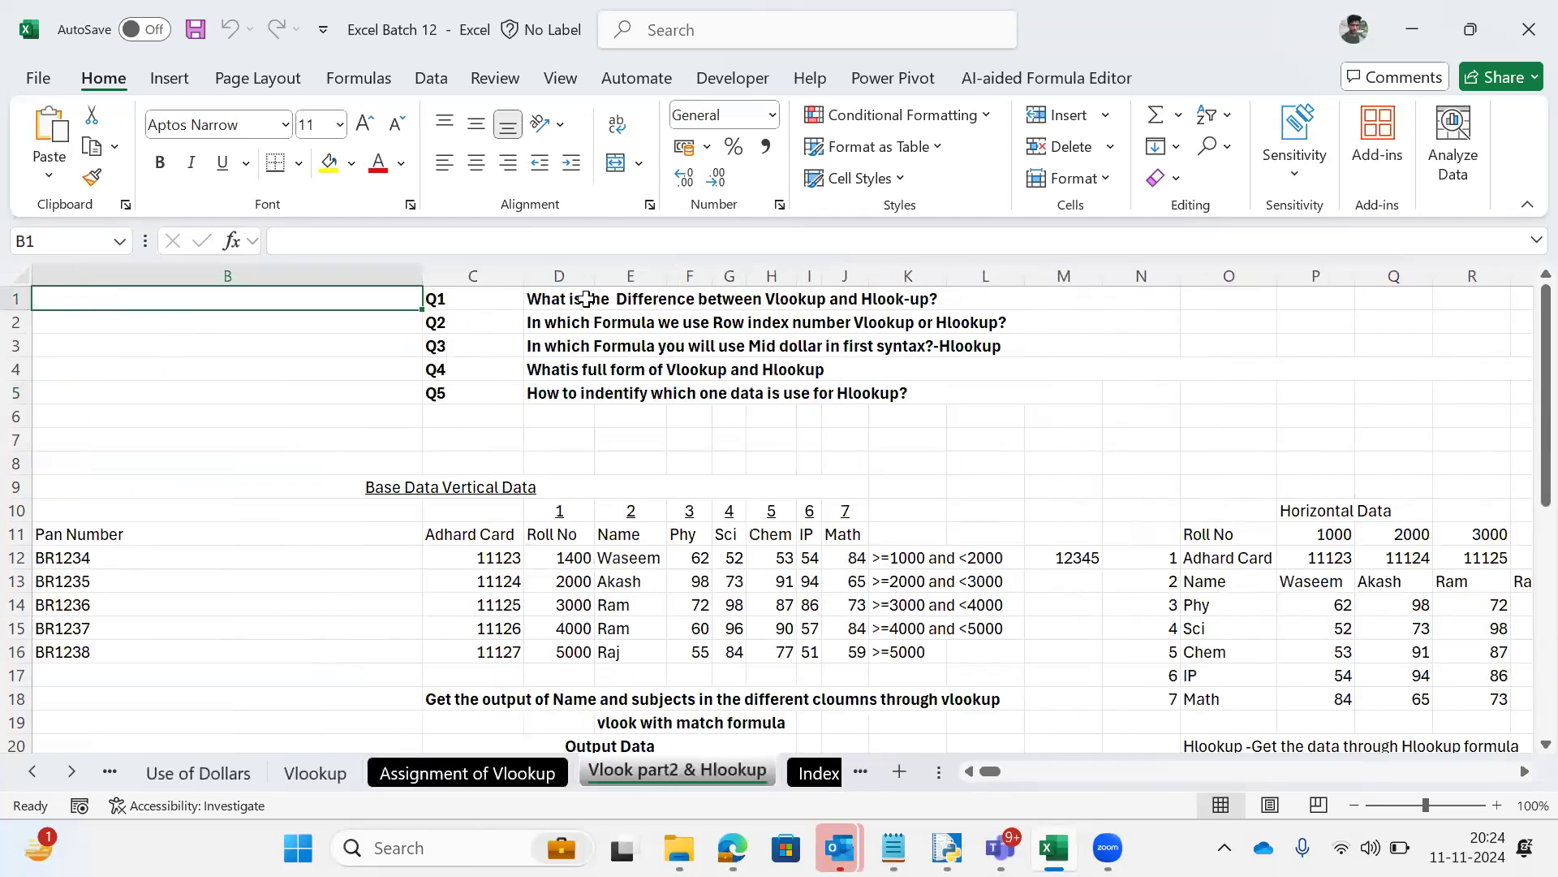
{"action": "left_click", "coordinate": [586, 298]}
{"action": "key", "text": "ctrl+shift+Down"}
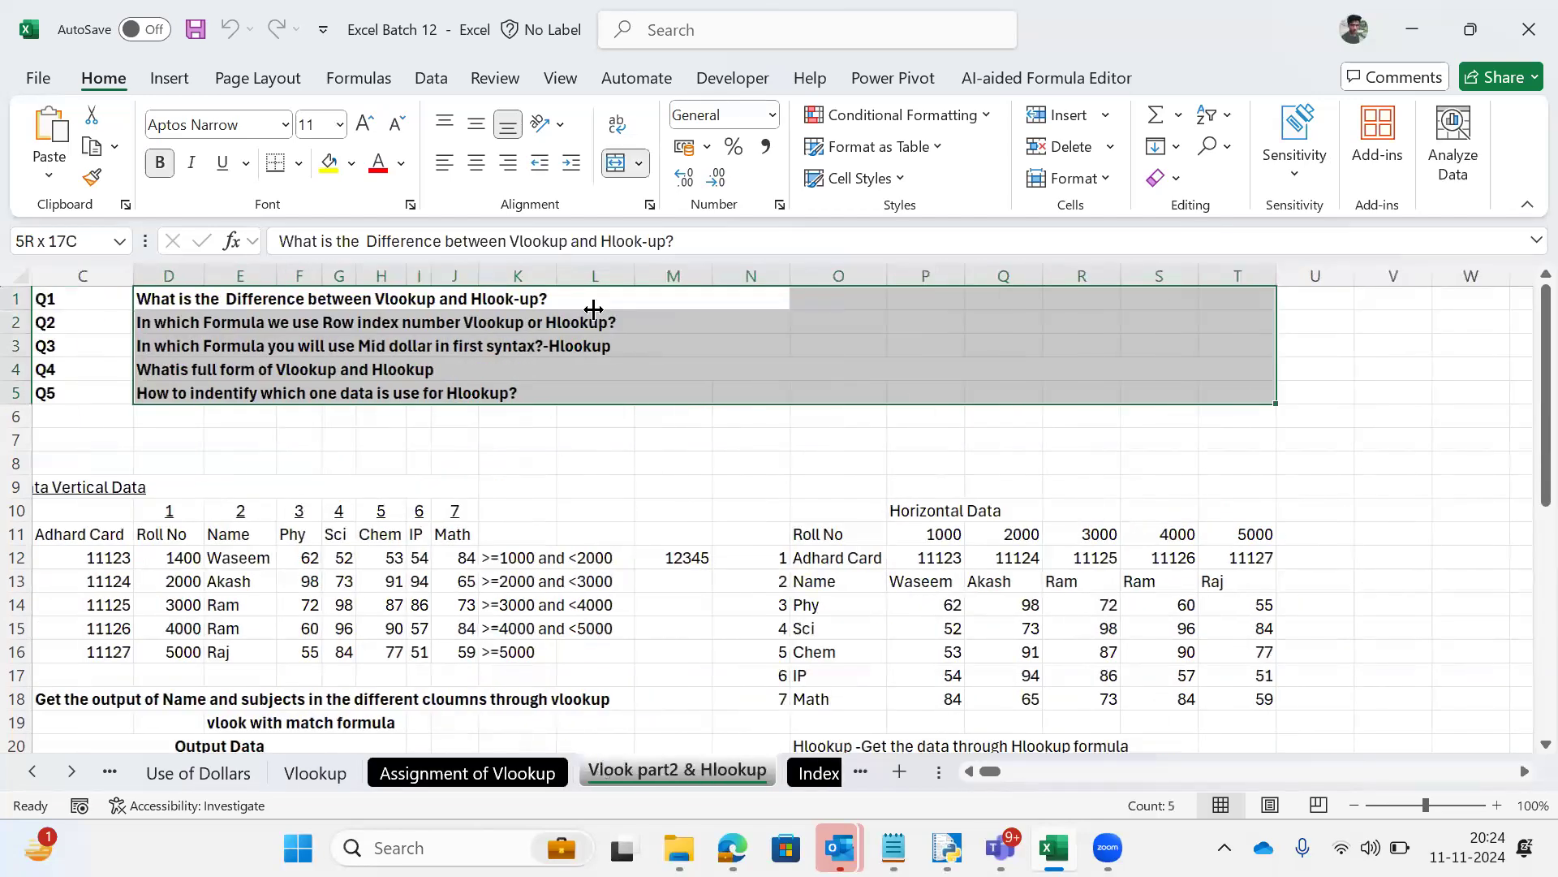
{"action": "key", "text": "Left"}
{"action": "key", "text": "Left"}
{"action": "key", "text": "Left"}
{"action": "key", "text": "Right"}
{"action": "key", "text": "Right"}
{"action": "key", "text": "ctrl+shift+Down"}
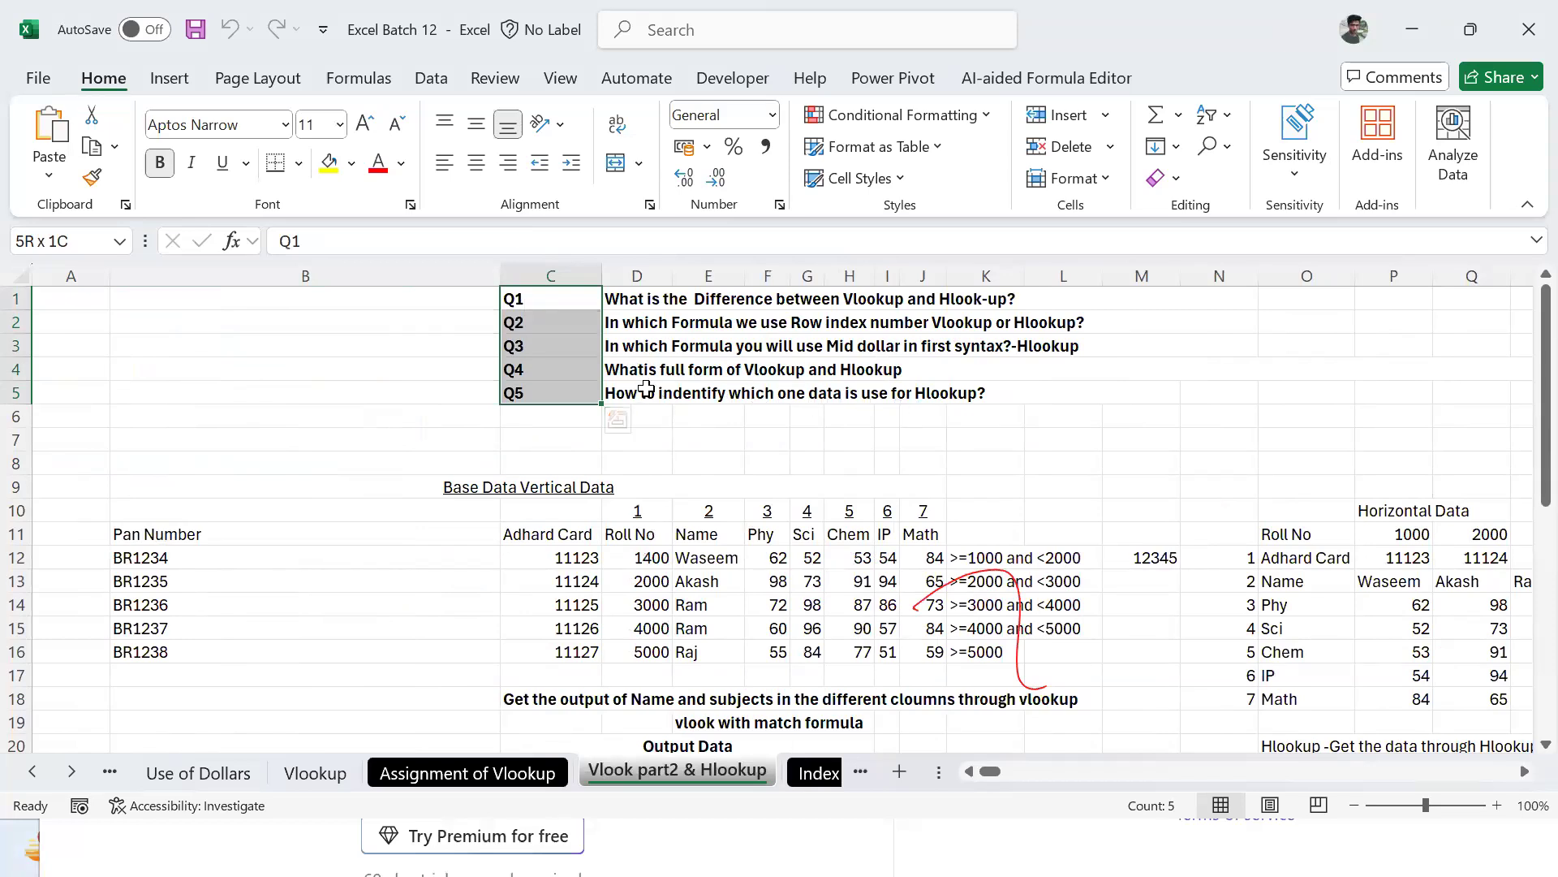
Step: Go to the Index Match sheet and look through its syntax notes, questions, base data and output tables, ending at cell A1
{"action": "key", "text": "ctrl+Page_Down"}
{"action": "key", "text": "Up"}
{"action": "key", "text": "Up"}
{"action": "key", "text": "Up"}
{"action": "key", "text": "Up"}
{"action": "key", "text": "Up"}
{"action": "key", "text": "Up"}
{"action": "key", "text": "Up"}
{"action": "key", "text": "Up"}
{"action": "key", "text": "Up"}
{"action": "key", "text": "Up"}
{"action": "key", "text": "Up"}
{"action": "key", "text": "Up"}
{"action": "key", "text": "Up"}
{"action": "key", "text": "Up"}
{"action": "key", "text": "Up"}
{"action": "key", "text": "Up"}
{"action": "key", "text": "Up"}
{"action": "key", "text": "Up"}
{"action": "key", "text": "Up"}
{"action": "key", "text": "Up"}
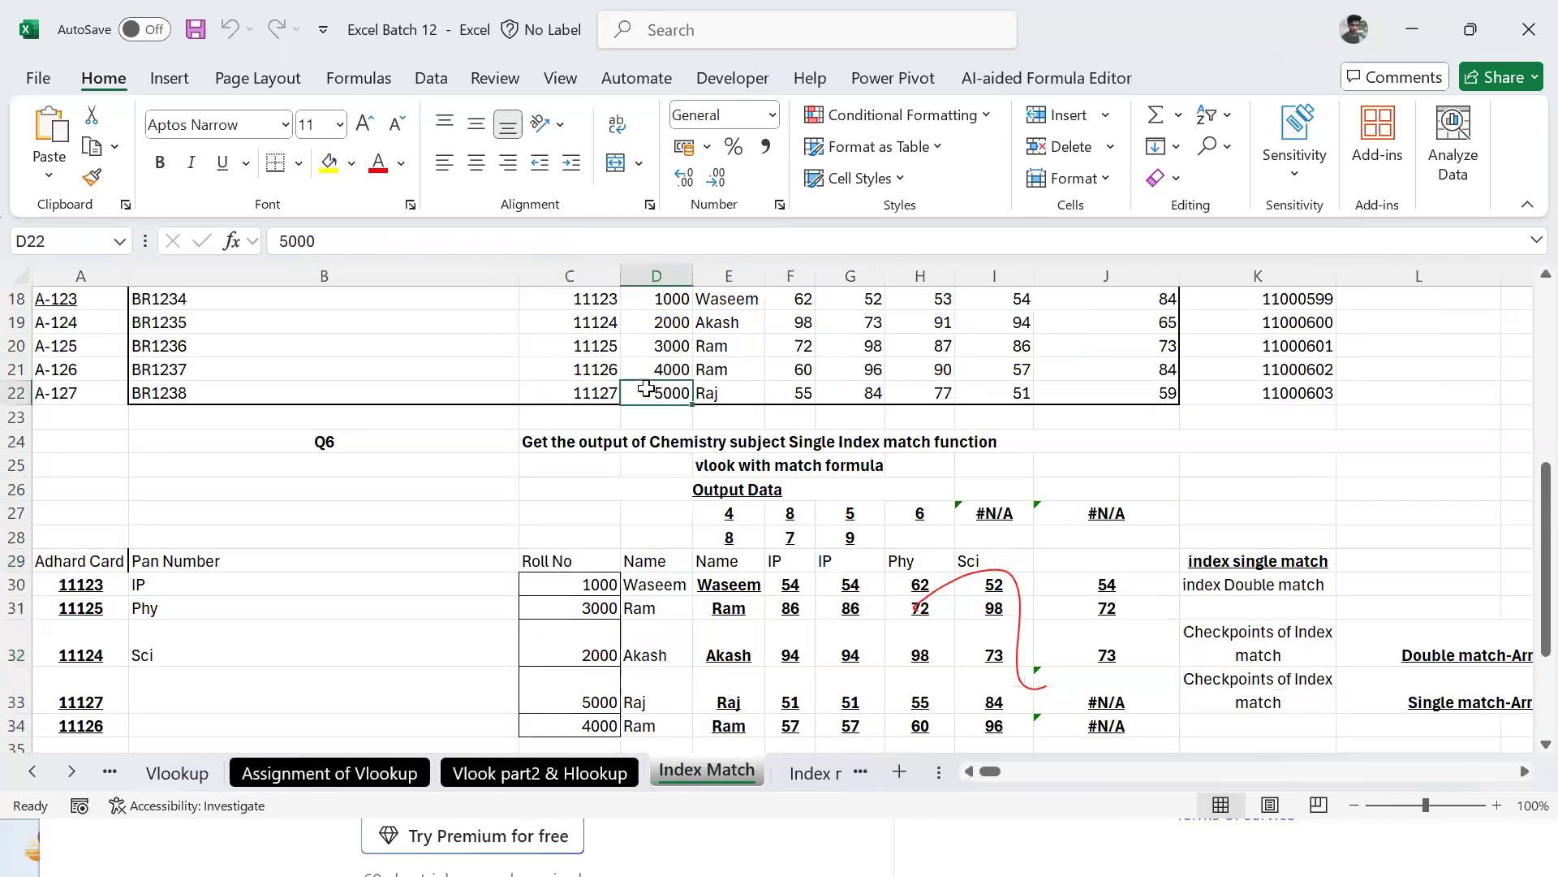
{"action": "key", "text": "Down"}
{"action": "key", "text": "Down"}
{"action": "key", "text": "Down"}
{"action": "key", "text": "Down"}
{"action": "key", "text": "Down"}
{"action": "key", "text": "Down"}
{"action": "key", "text": "Down"}
{"action": "key", "text": "Down"}
{"action": "key", "text": "Down"}
{"action": "key", "text": "Down"}
{"action": "key", "text": "Down"}
{"action": "key", "text": "Down"}
{"action": "key", "text": "Down"}
{"action": "key", "text": "Down"}
{"action": "key", "text": "Down"}
{"action": "key", "text": "Down"}
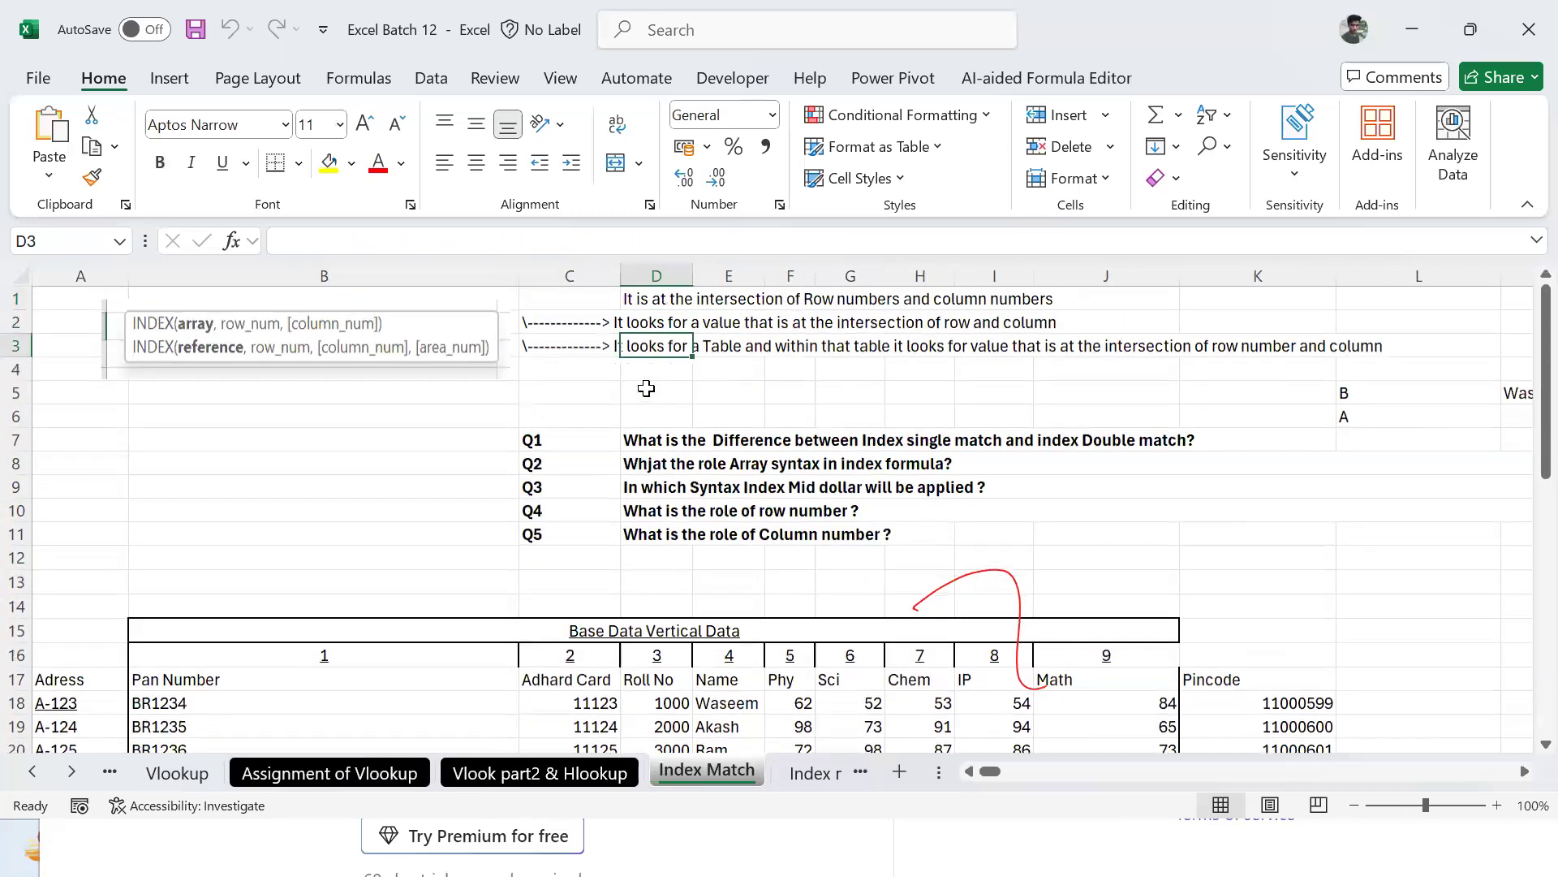
{"action": "key", "text": "Up"}
{"action": "key", "text": "Up"}
{"action": "key", "text": "Up"}
{"action": "key", "text": "Up"}
{"action": "key", "text": "Up"}
{"action": "key", "text": "Up"}
{"action": "key", "text": "Up"}
{"action": "key", "text": "Up"}
{"action": "key", "text": "Up"}
{"action": "key", "text": "Up"}
{"action": "key", "text": "ctrl+Home"}
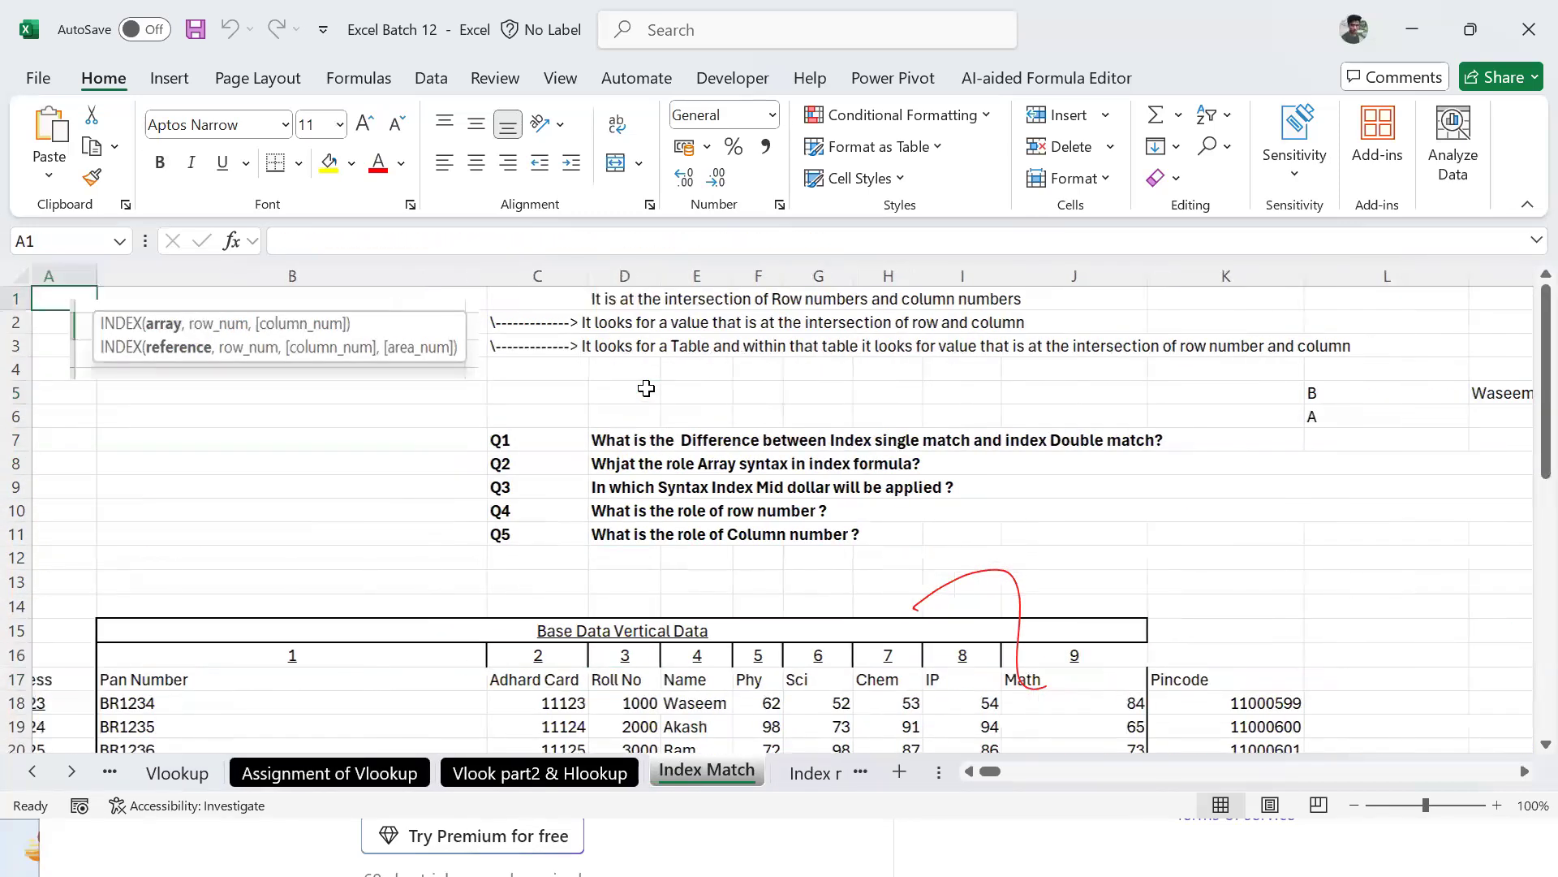
Step: Look through the multi-table index match sheet and the sheets after it, up to the sales data in Sheet6
{"action": "key", "text": "ctrl+Page_Down"}
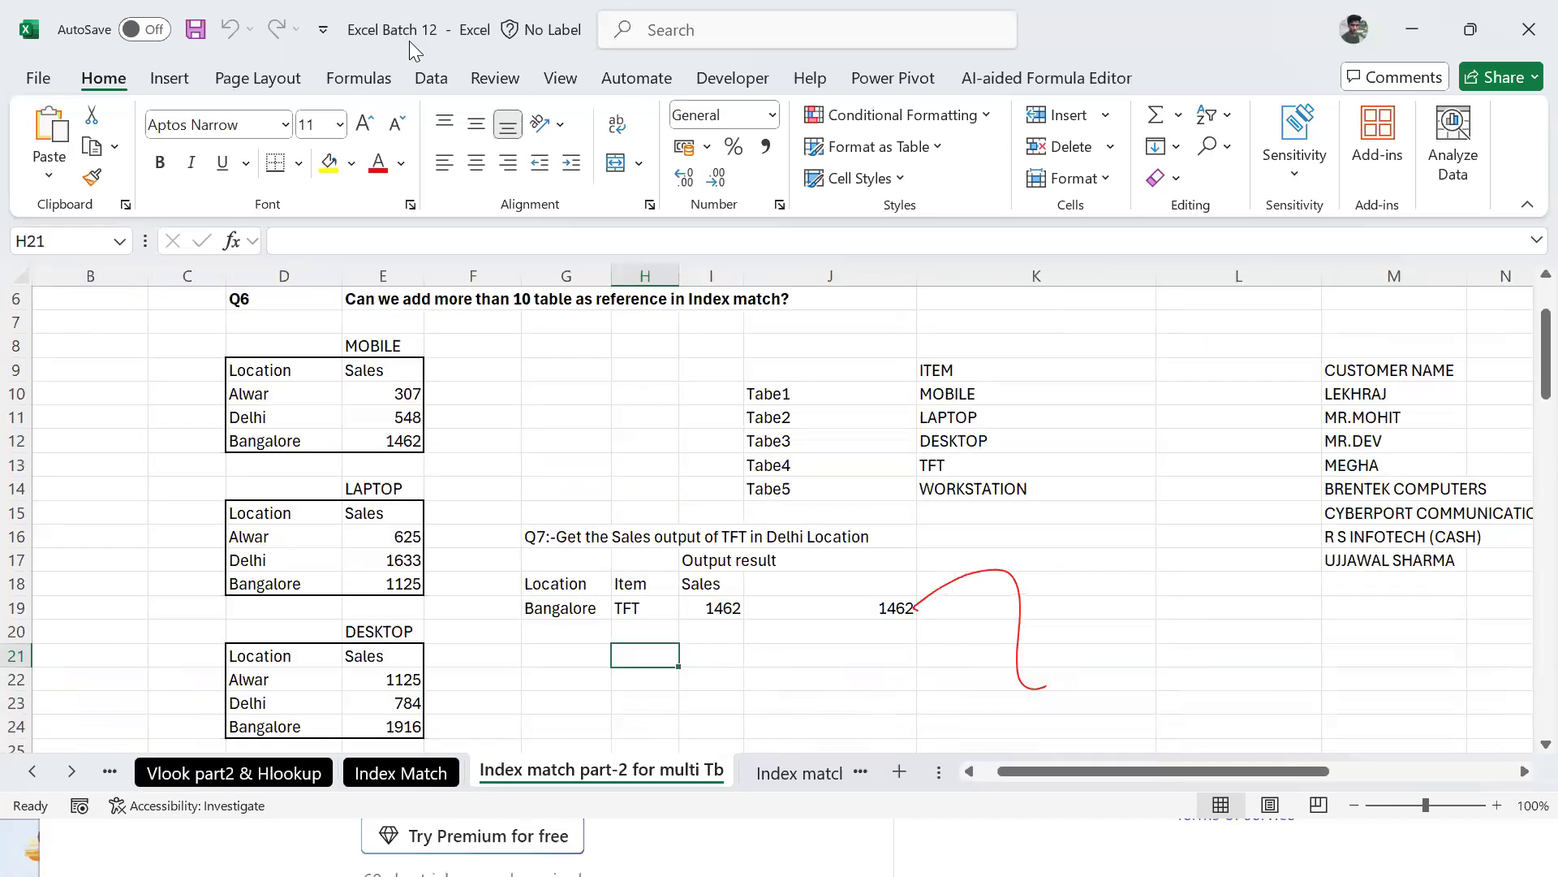
{"action": "key", "text": "ctrl+Page_Down"}
{"action": "key", "text": "ctrl+Page_Down"}
{"action": "key", "text": "ctrl+Page_Down"}
{"action": "key", "text": "ctrl+Page_Down"}
{"action": "key", "text": "ctrl+Page_Down"}
{"action": "key", "text": "ctrl+Page_Down"}
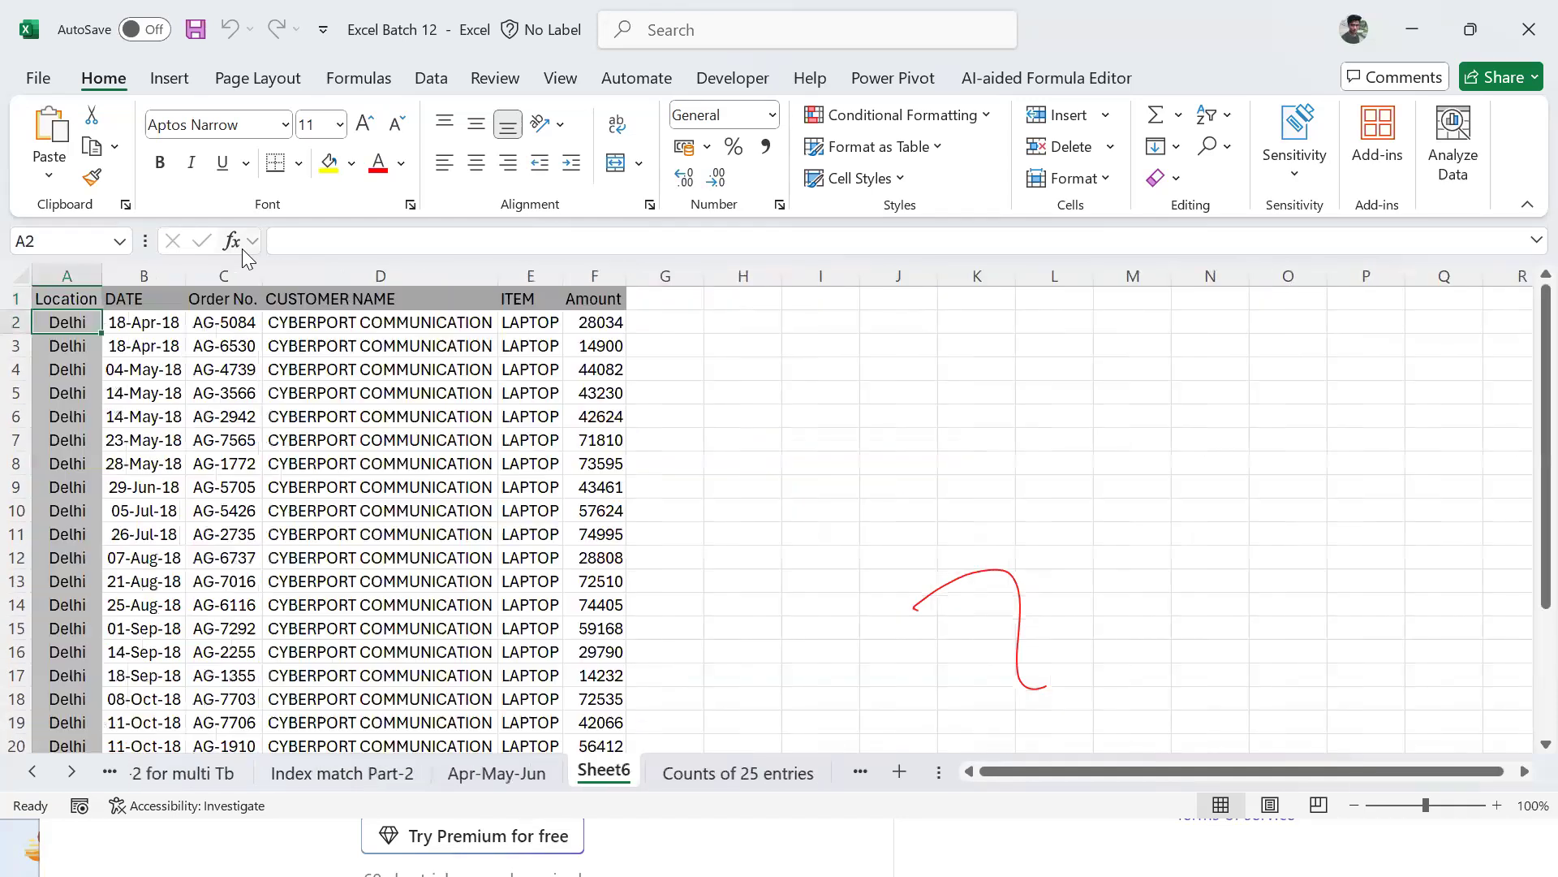
Step: Look through the sheets after Sheet6, from Counts of 25 entries past Countif & Countifs and And-Or to Text to Column
{"action": "key", "text": "ctrl+Page_Down"}
{"action": "key", "text": "ctrl+Page_Down"}
{"action": "key", "text": "ctrl+Page_Down"}
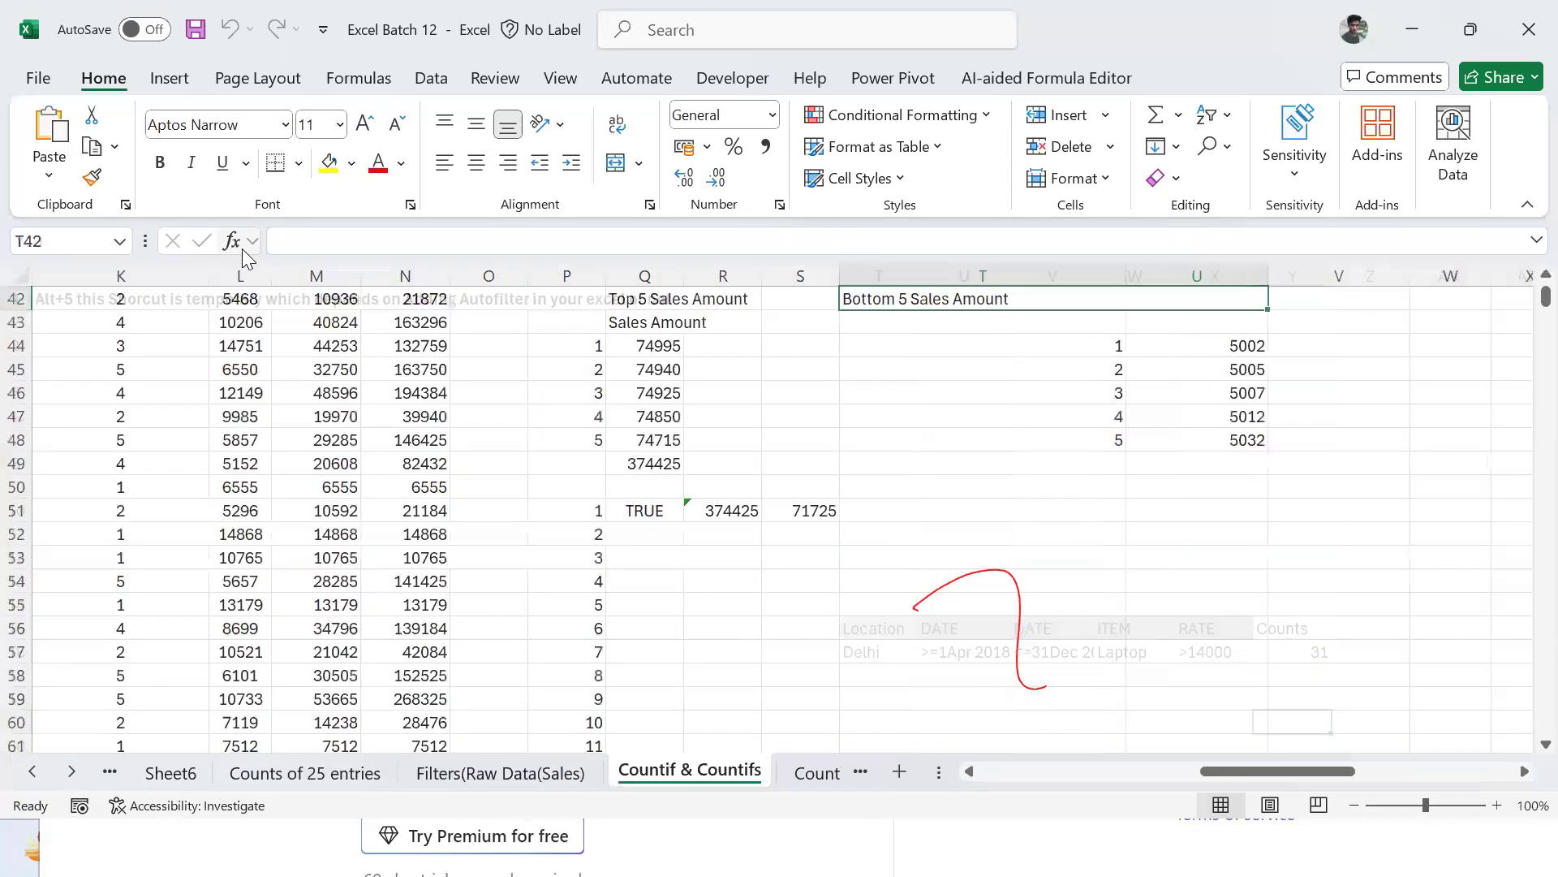
{"action": "key", "text": "ctrl+Page_Down"}
{"action": "key", "text": "ctrl+Page_Down"}
{"action": "key", "text": "ctrl+Page_Down"}
{"action": "key", "text": "ctrl+Page_Down"}
{"action": "key", "text": "ctrl+Page_Down"}
{"action": "key", "text": "ctrl+Page_Down"}
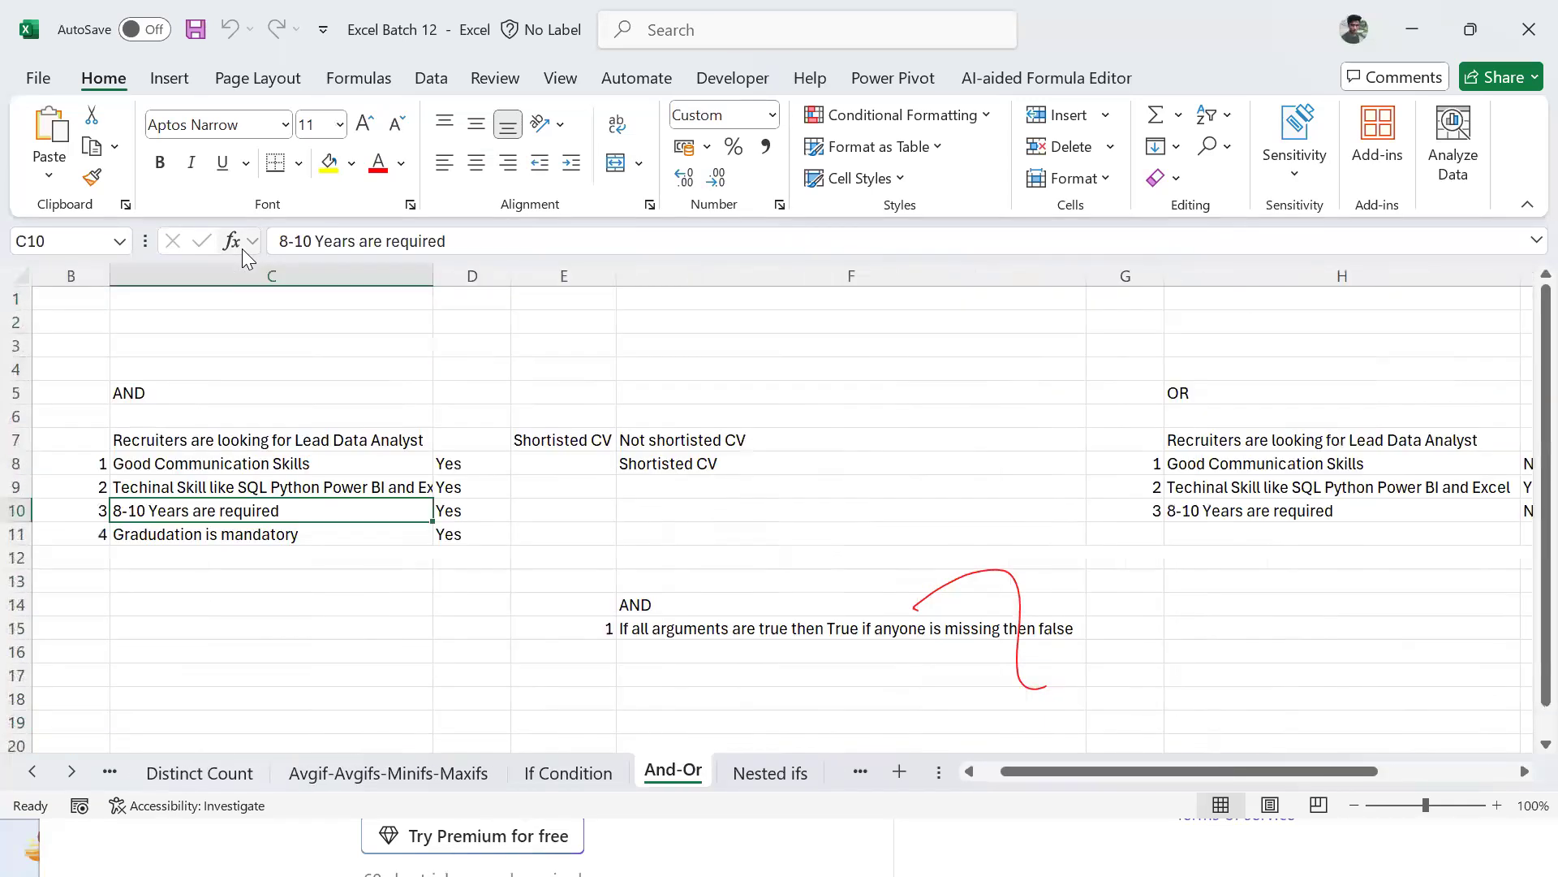
{"action": "key", "text": "ctrl+Page_Down"}
{"action": "key", "text": "ctrl+Page_Down"}
{"action": "key", "text": "ctrl+Page_Down"}
{"action": "key", "text": "ctrl+Page_Down"}
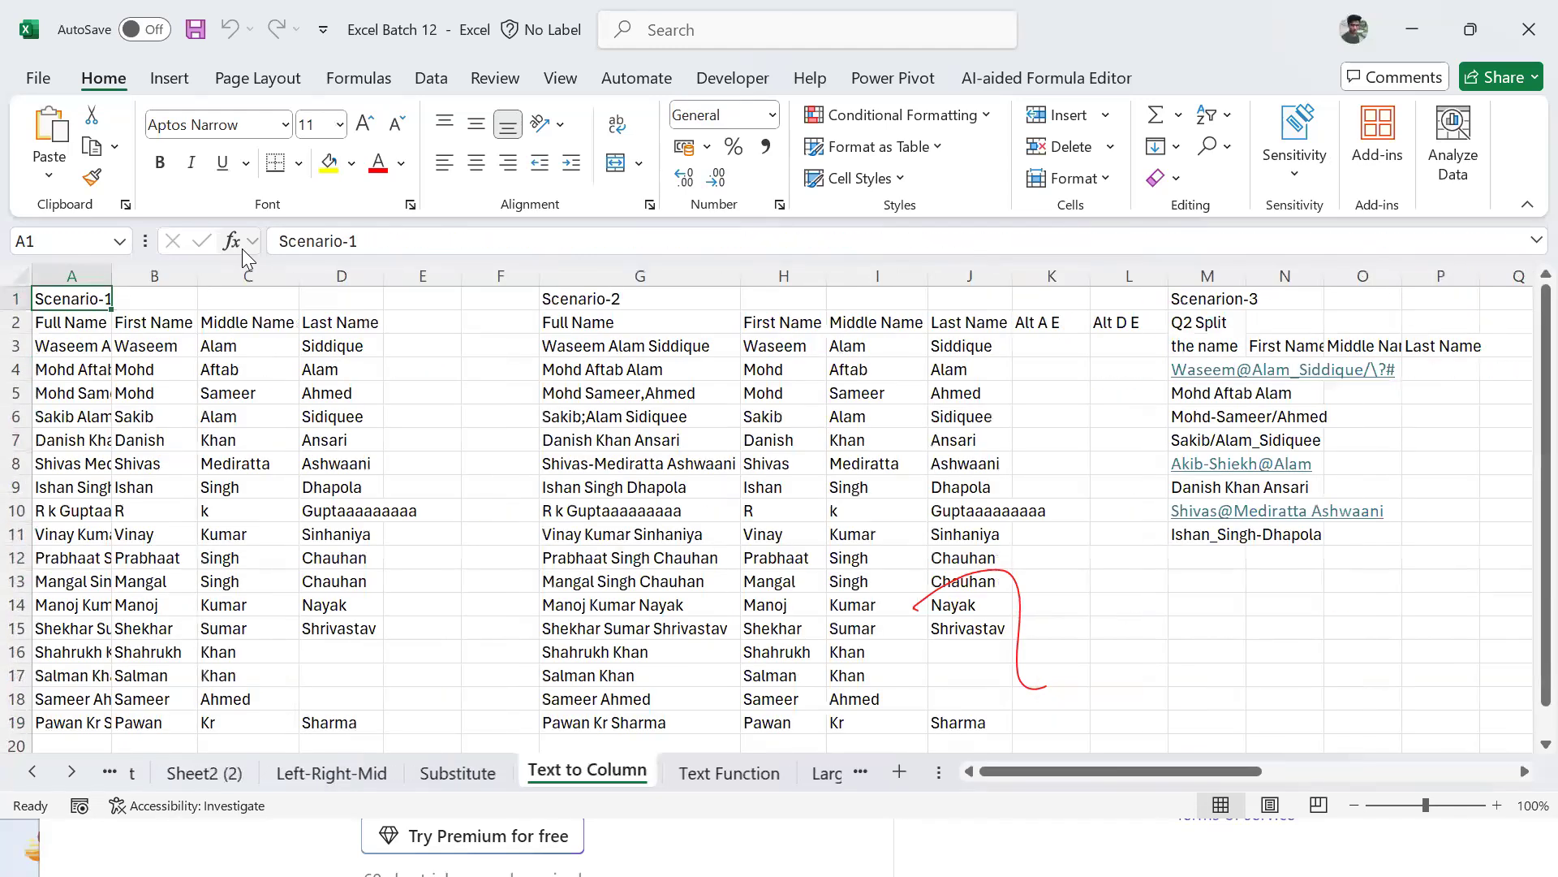
Step: Go back through the sheets from Text to Column to the Index match part-2 for multi Tb sheet
{"action": "key", "text": "ctrl+Page_Up"}
{"action": "key", "text": "ctrl+Page_Up"}
{"action": "key", "text": "ctrl+Page_Up"}
{"action": "key", "text": "ctrl+Page_Up"}
{"action": "key", "text": "ctrl+Page_Up"}
{"action": "key", "text": "ctrl+Page_Up"}
{"action": "key", "text": "ctrl+Page_Up"}
{"action": "key", "text": "ctrl+Page_Up"}
{"action": "key", "text": "ctrl+Page_Up"}
{"action": "key", "text": "ctrl+Page_Up"}
{"action": "key", "text": "ctrl+Page_Up"}
{"action": "key", "text": "ctrl+Page_Up"}
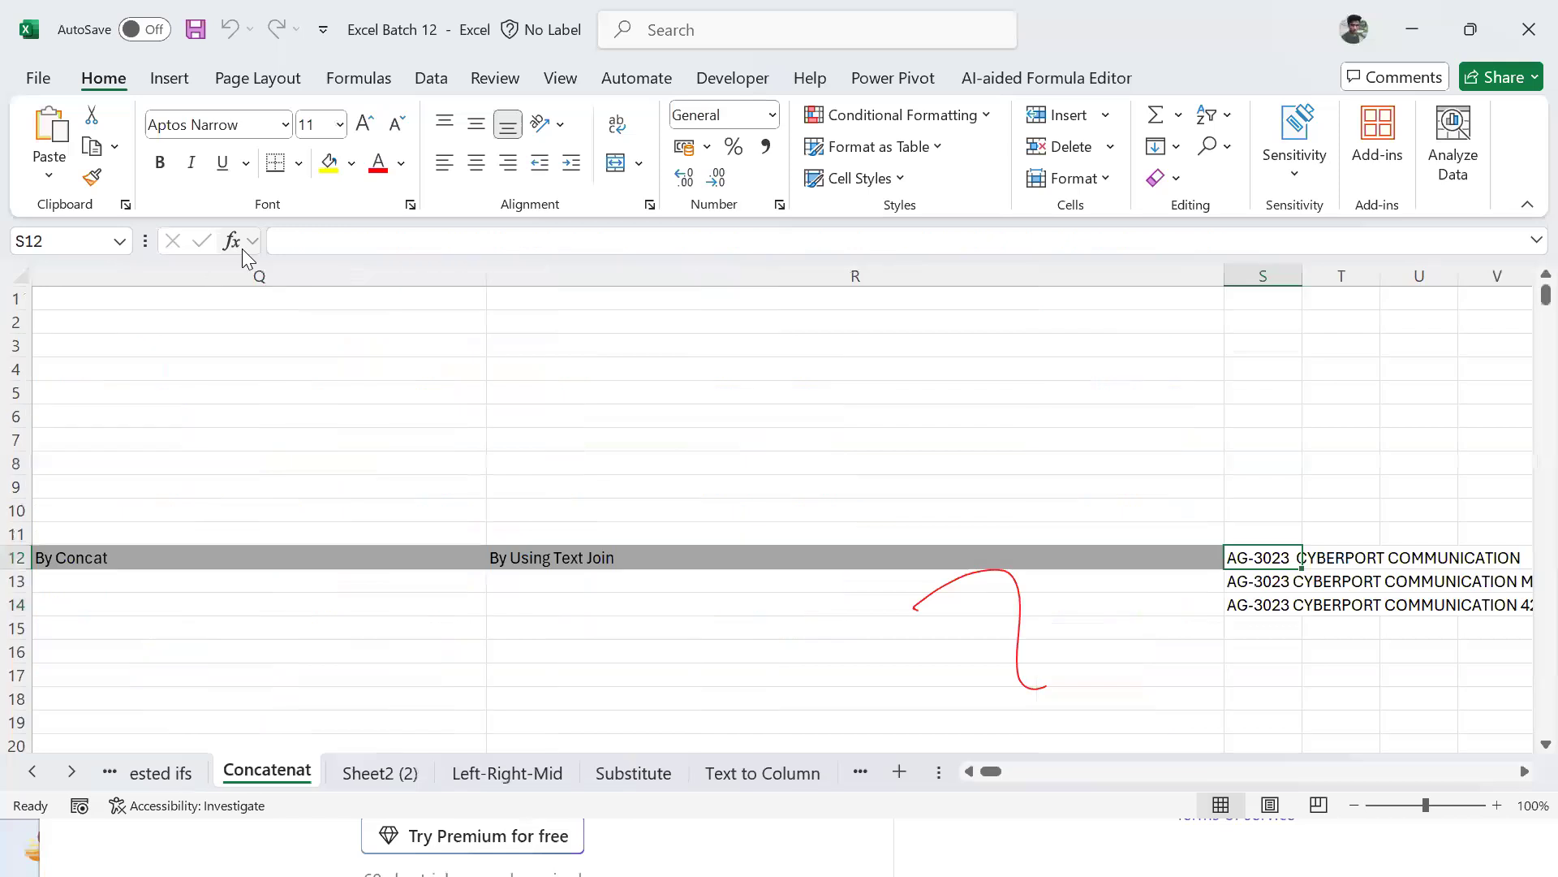
{"action": "key", "text": "ctrl+Page_Up"}
{"action": "key", "text": "ctrl+Page_Up"}
{"action": "key", "text": "ctrl+Page_Up"}
{"action": "key", "text": "ctrl+Page_Up"}
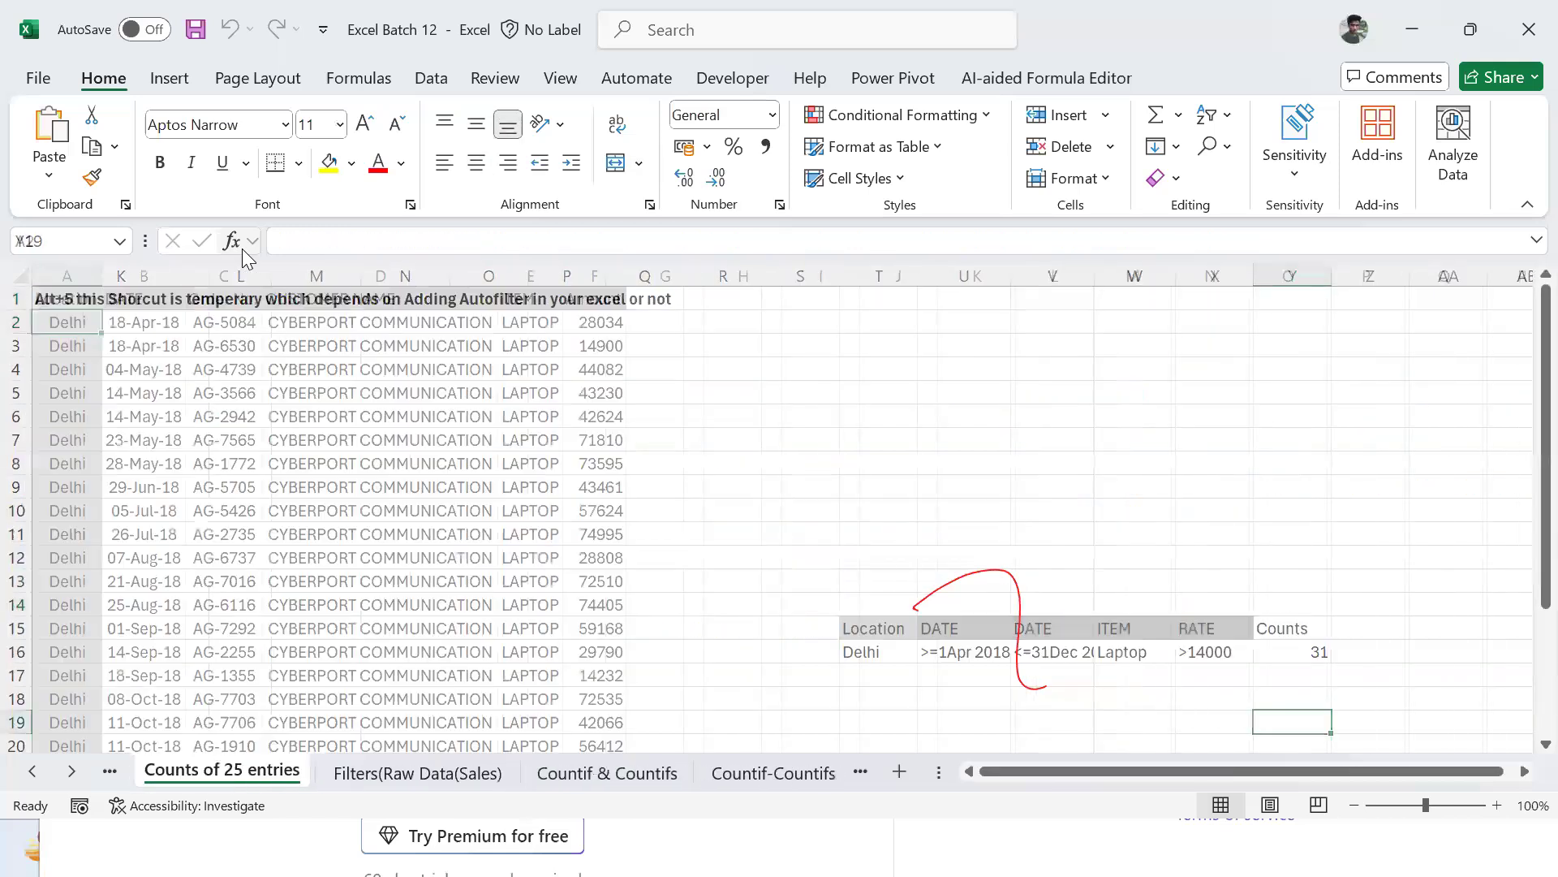
{"action": "key", "text": "ctrl+Page_Up"}
{"action": "key", "text": "ctrl+Page_Up"}
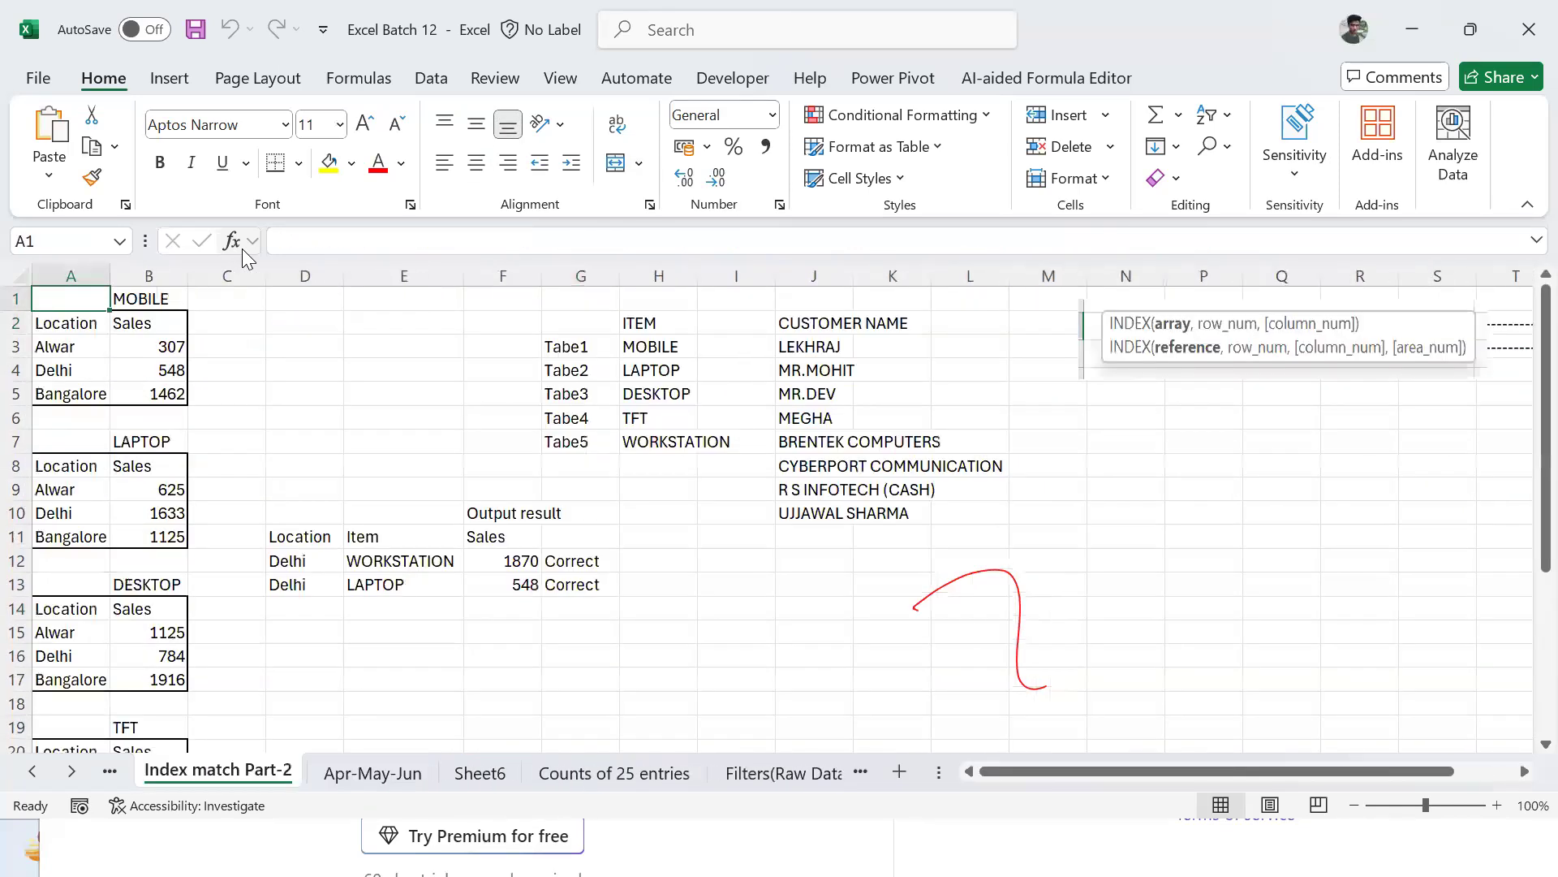
{"action": "key", "text": "ctrl+Page_Up"}
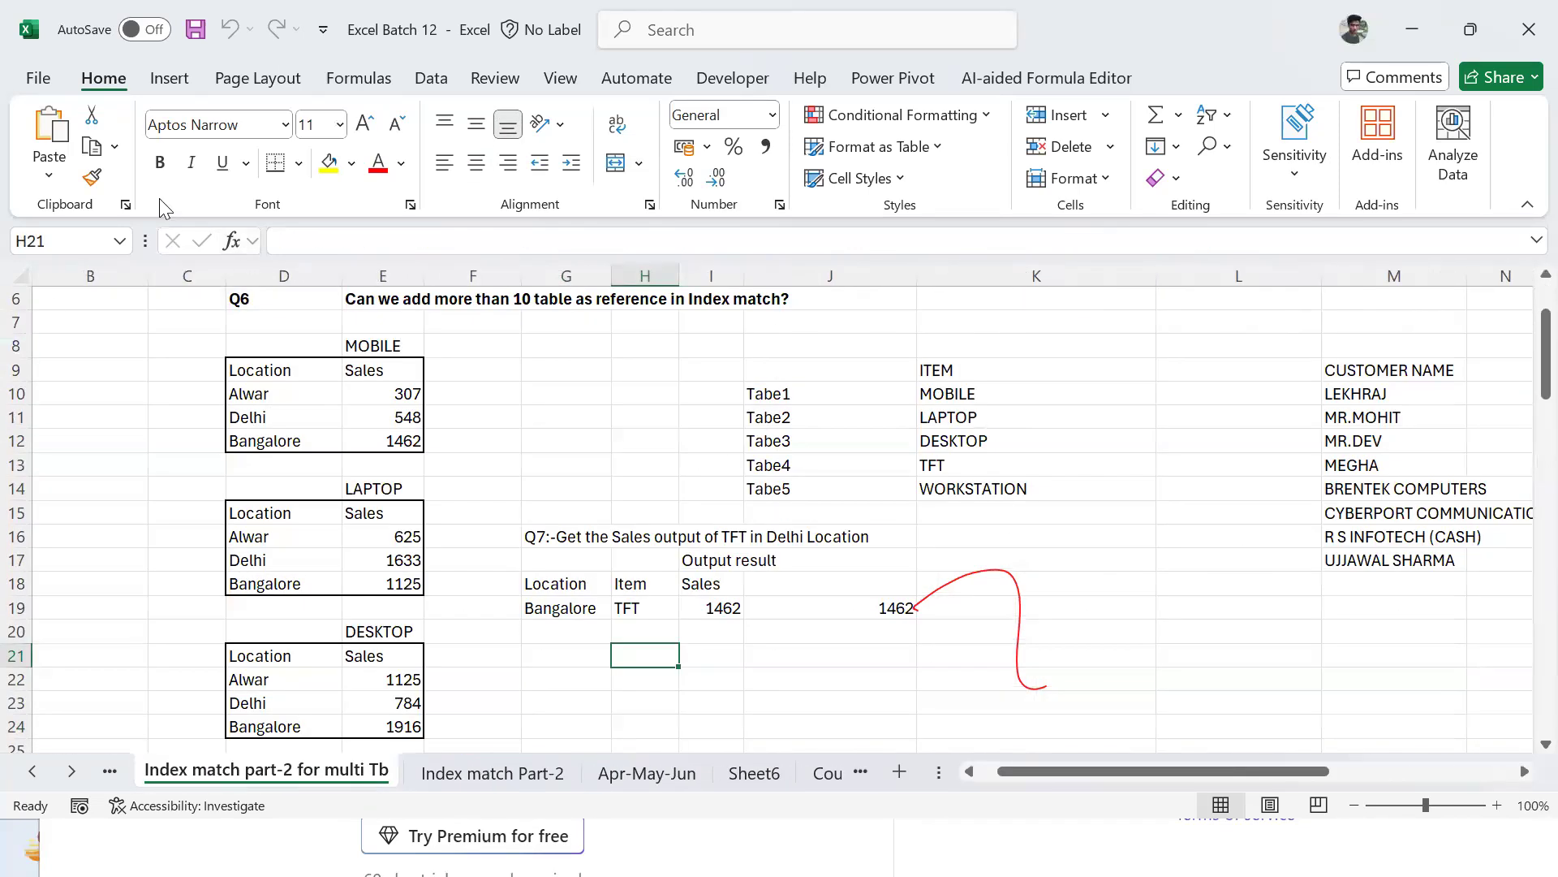
Step: Go forward past Index match Part-2, Sheet6 and Counts of 25 entries to the Countif & Countifs sheet
{"action": "key", "text": "ctrl+Page_Down"}
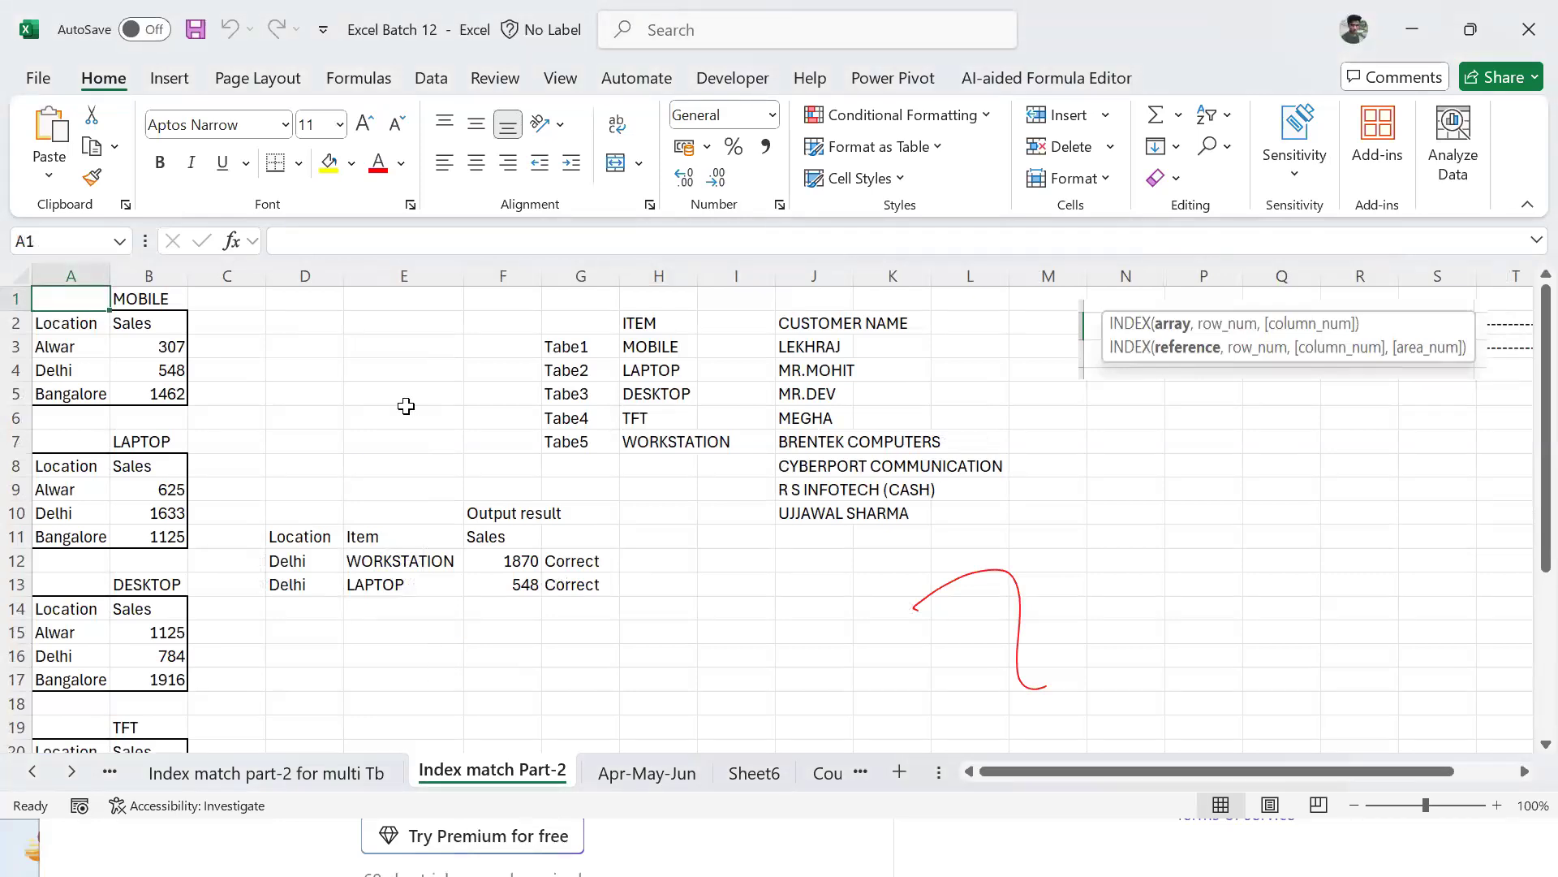
{"action": "key", "text": "ctrl+Page_Down"}
{"action": "key", "text": "ctrl+Page_Down"}
{"action": "key", "text": "ctrl+Page_Down"}
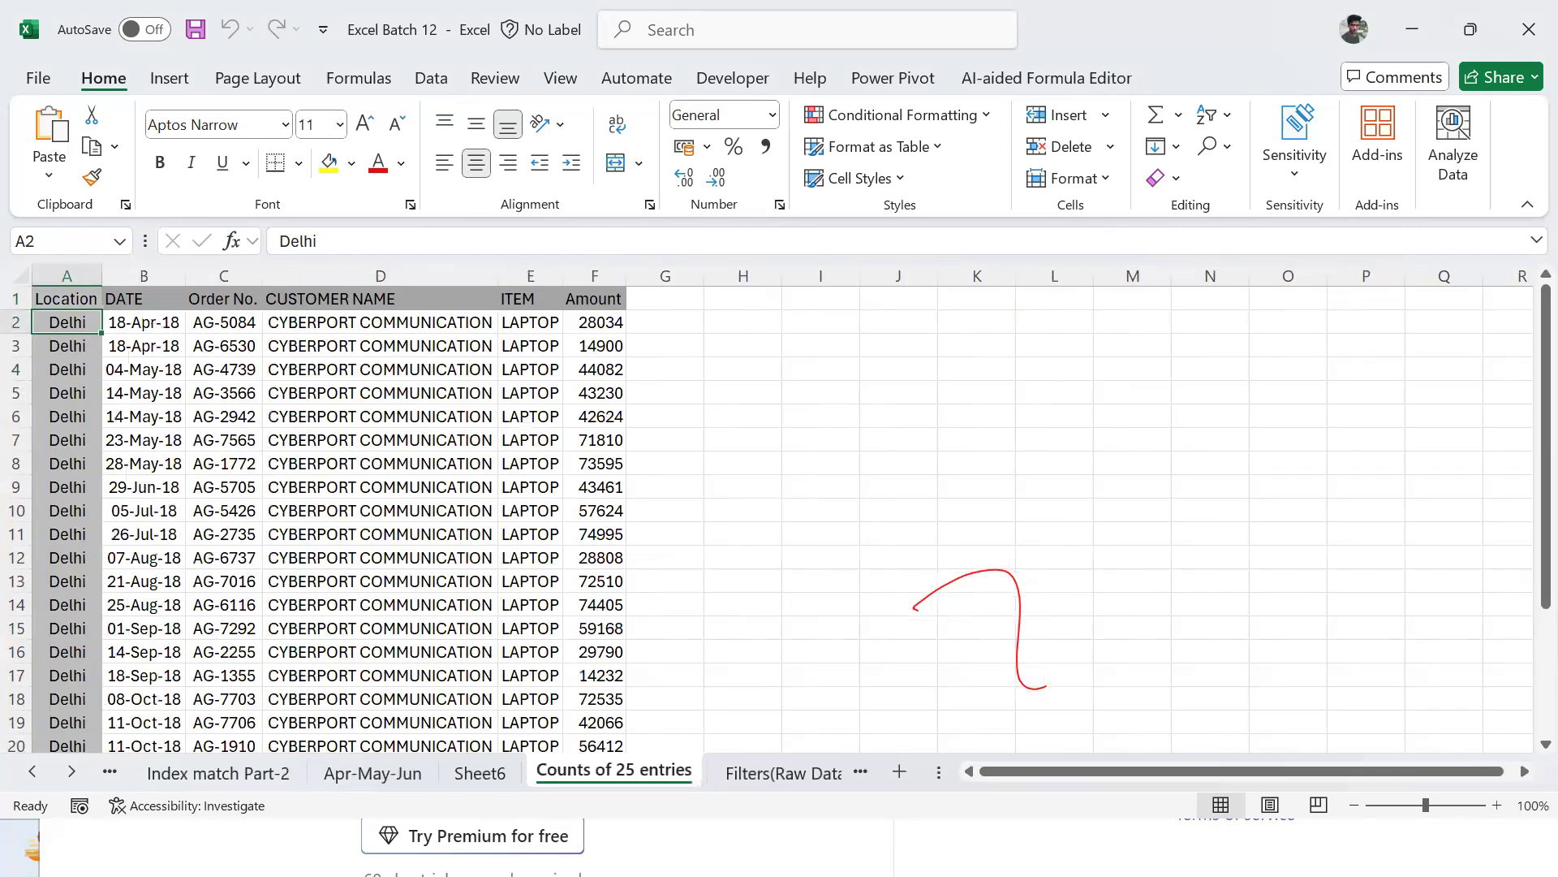
{"action": "key", "text": "ctrl+Page_Down"}
{"action": "key", "text": "ctrl+Page_Down"}
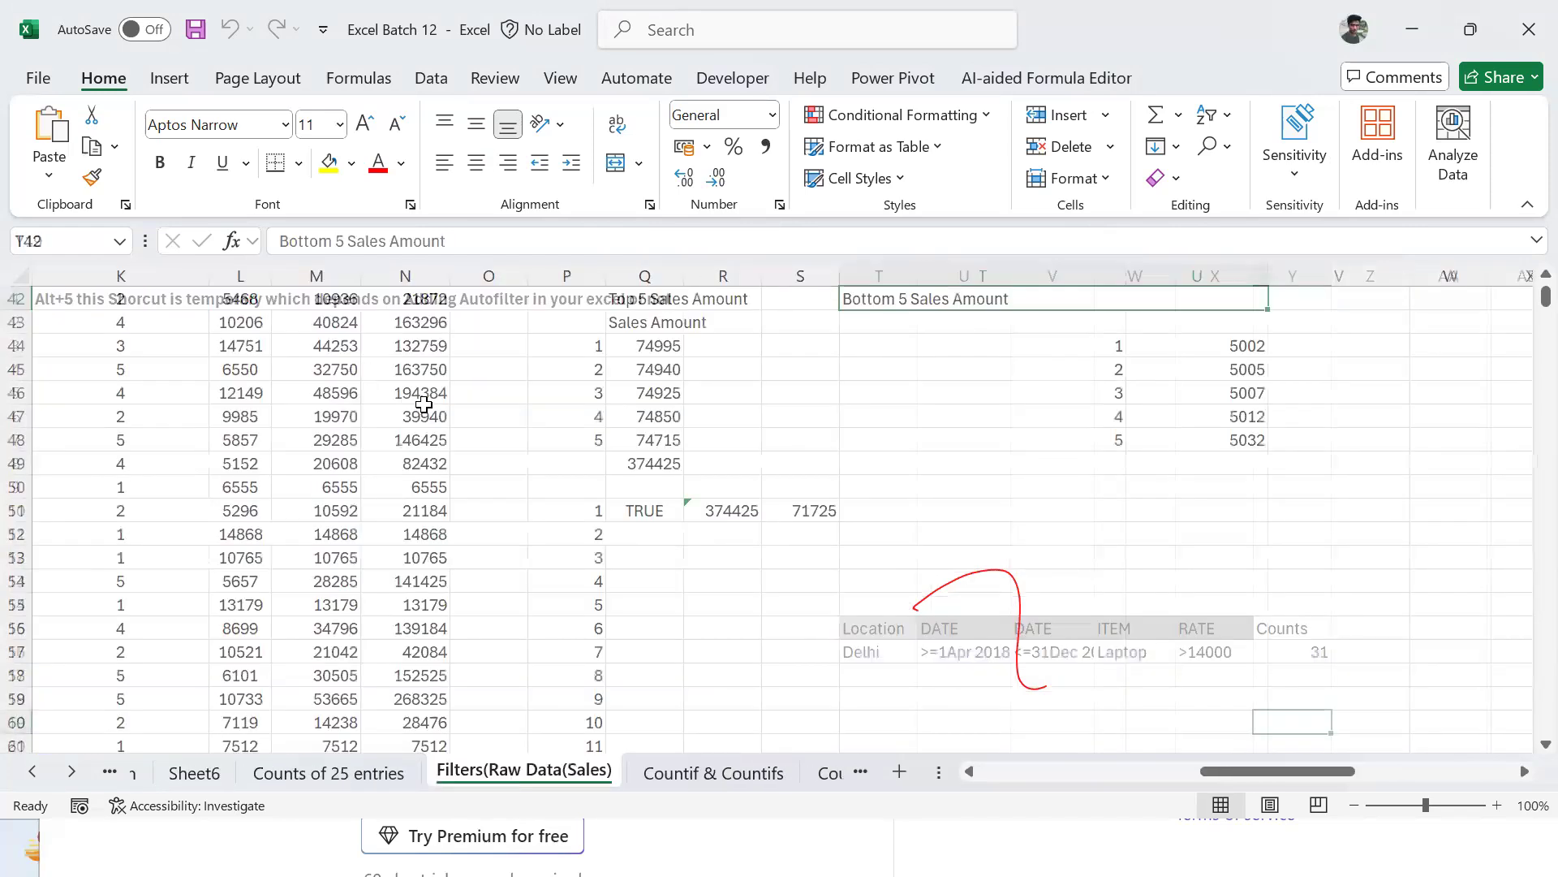
Step: Review filter questions Q1 to Q10 above the data table on the Countif & Countifs sheet
{"action": "key", "text": "Home"}
{"action": "key", "text": "ctrl+Up"}
{"action": "key", "text": "ctrl+Up"}
{"action": "key", "text": "ctrl+Up"}
{"action": "key", "text": "ctrl+Up"}
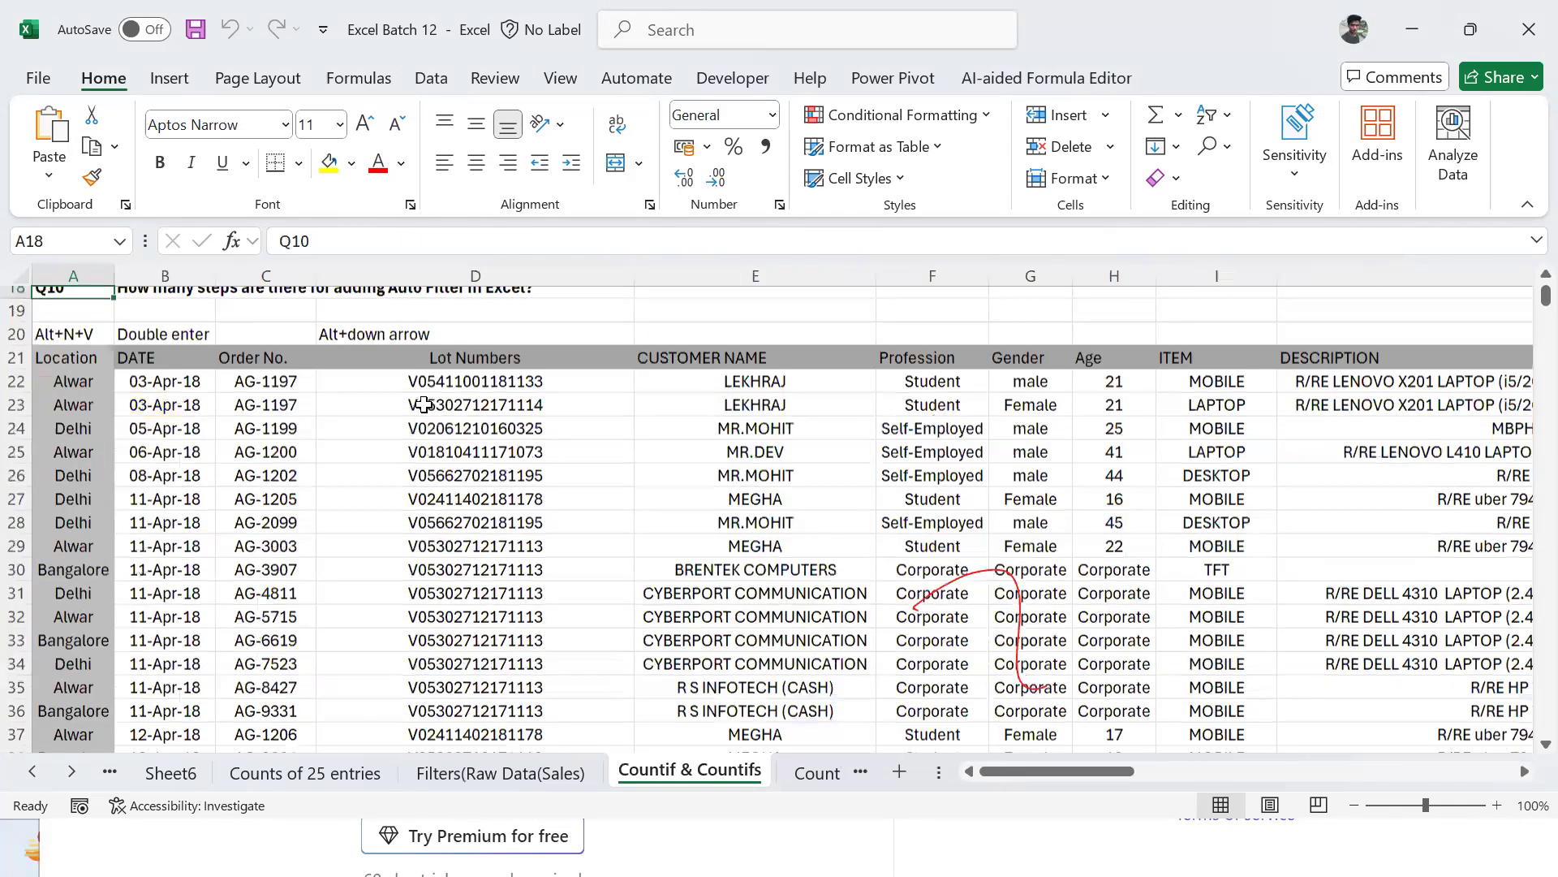
{"action": "key", "text": "ctrl+Up"}
{"action": "key", "text": "Up"}
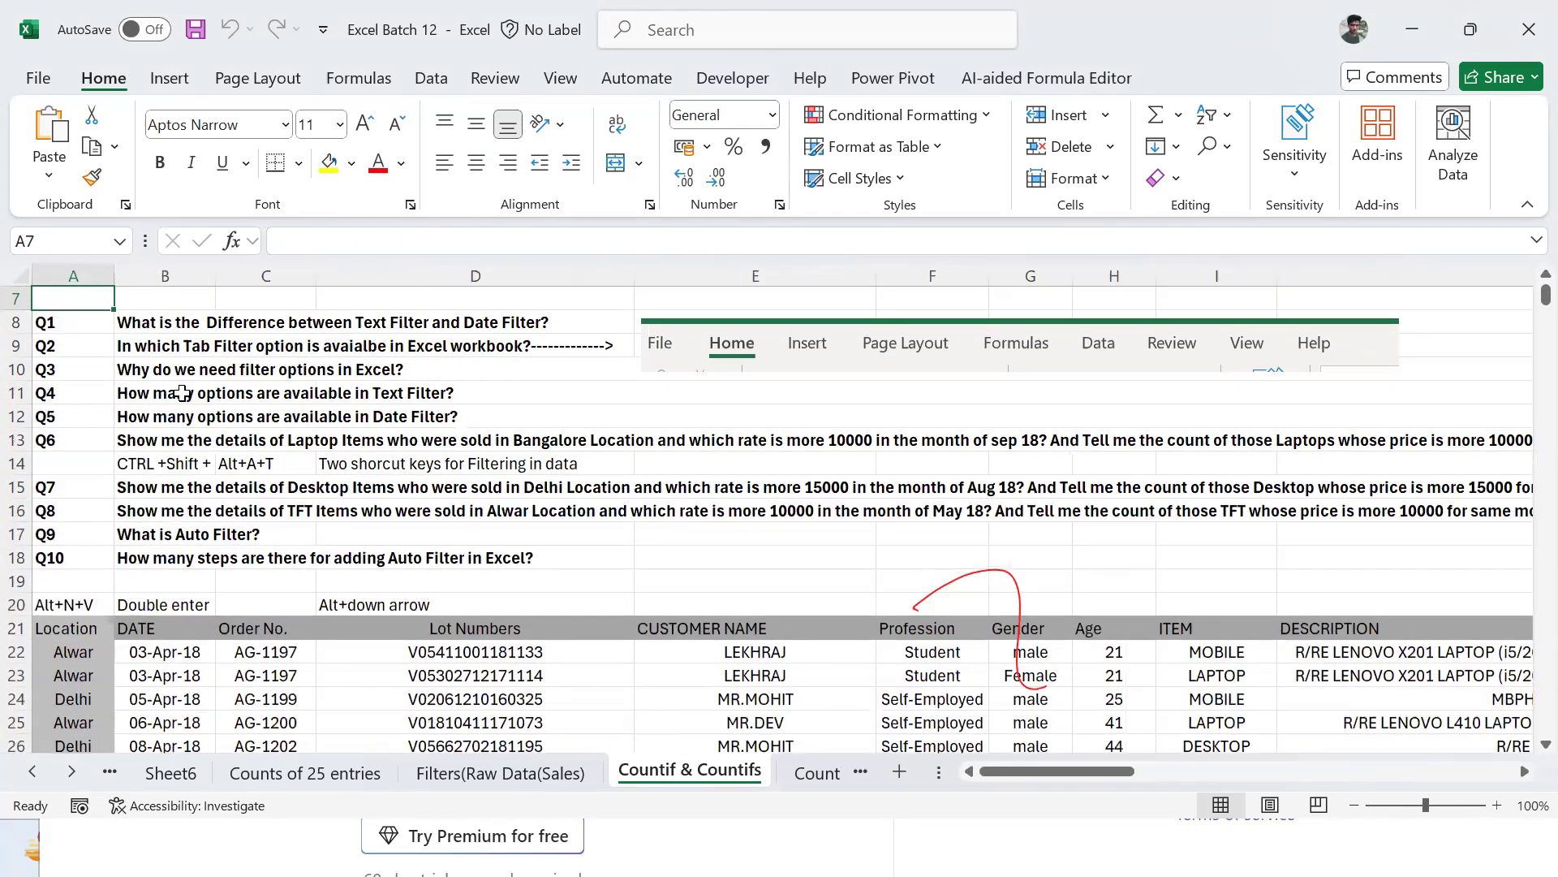
Step: On the Countif-Countifs & Sumif-Sumifs sheet, inspect the Laptop row's formulas for count of entries, total sales and average price
{"action": "key", "text": "ctrl+Page_Down"}
{"action": "key", "text": "Right"}
{"action": "key", "text": "Right"}
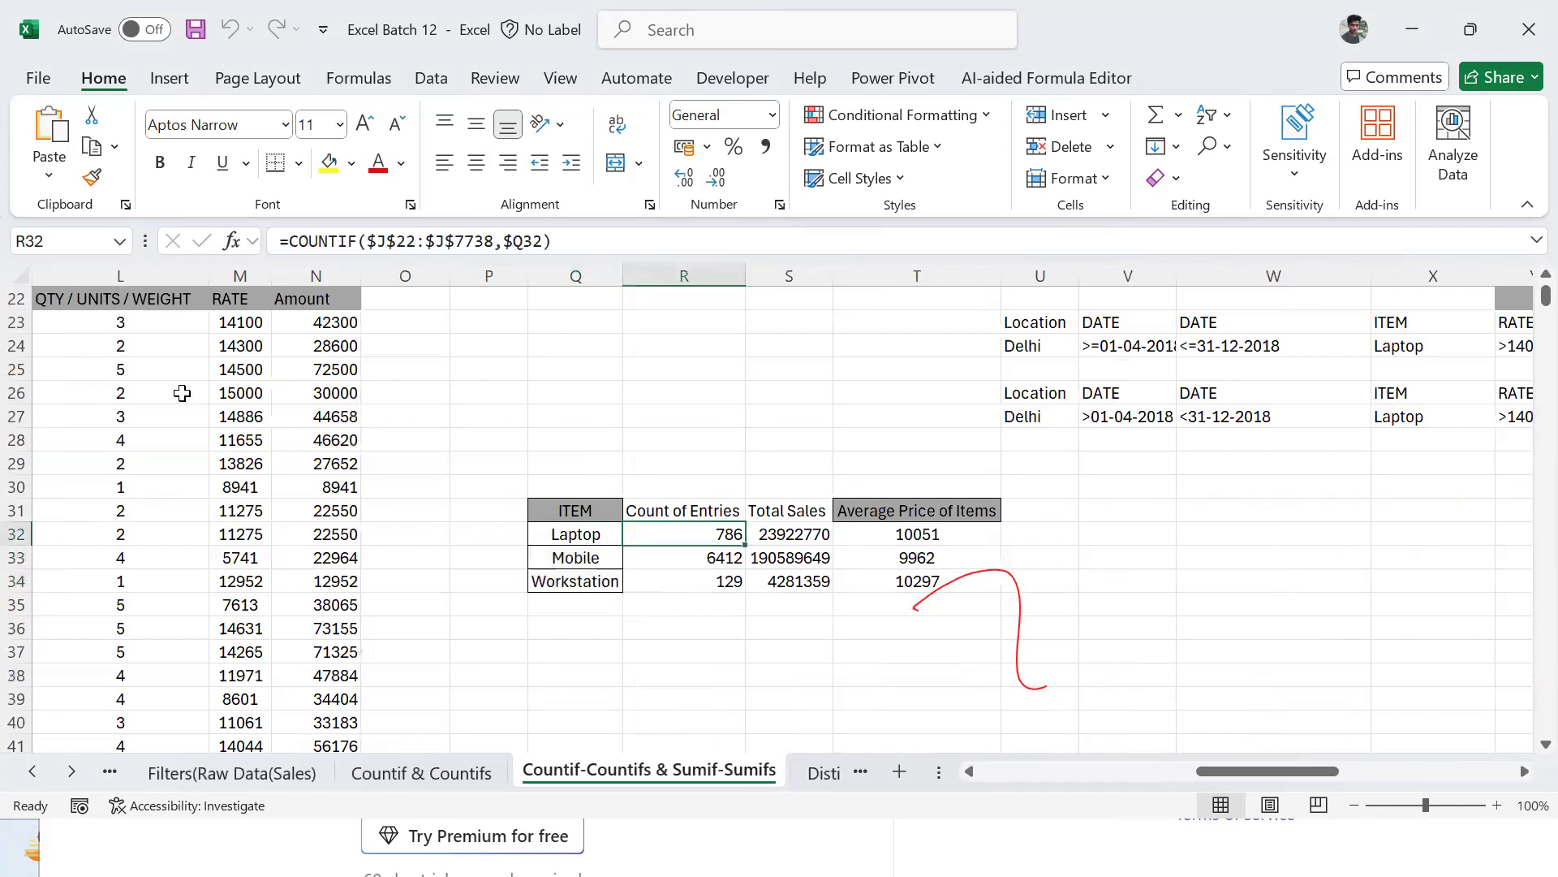
{"action": "key", "text": "Right"}
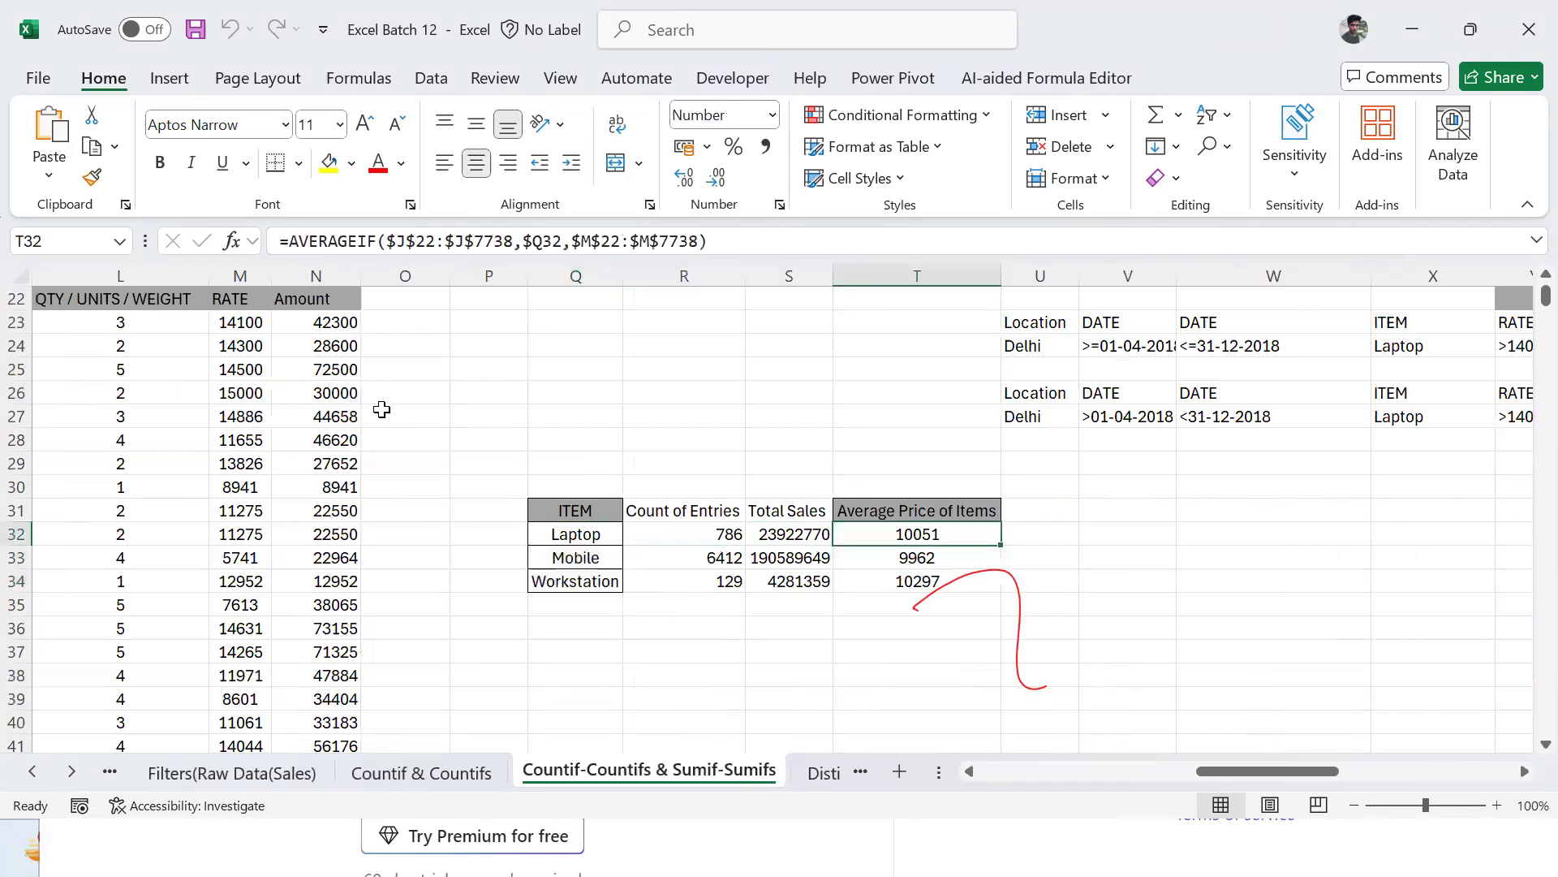
{"action": "key", "text": "Left"}
{"action": "key", "text": "Left"}
{"action": "key", "text": "Right"}
Step: Go to the Distinct Count sheet and select the running COUNTIF results in F2:F10
{"action": "key", "text": "ctrl+Page_Down"}
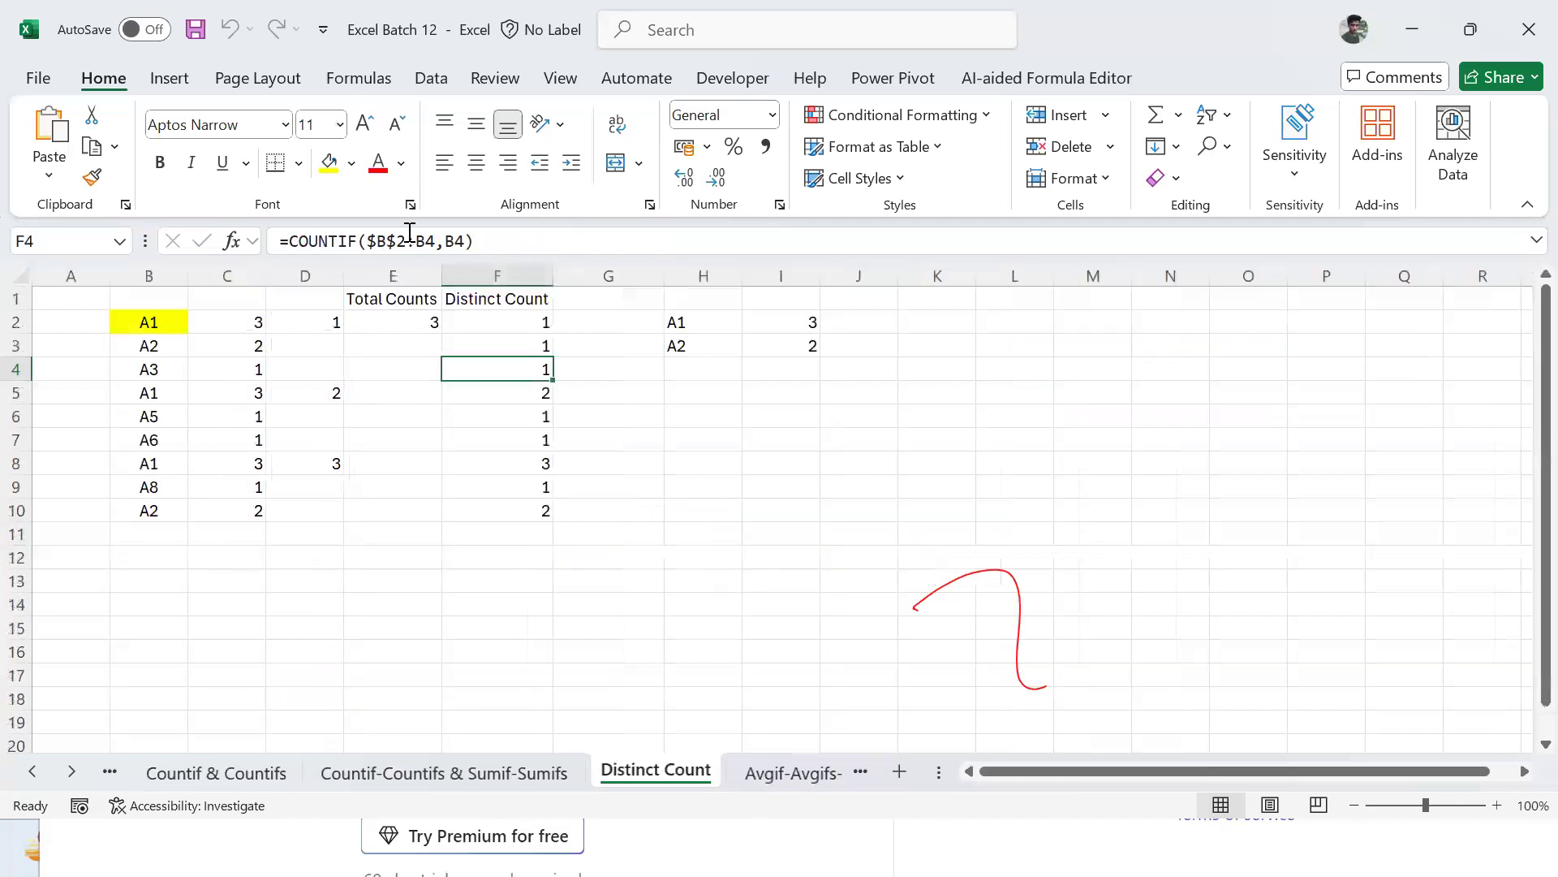
{"action": "key", "text": "ctrl+Up"}
{"action": "key", "text": "Down"}
{"action": "key", "text": "ctrl+shift+Down"}
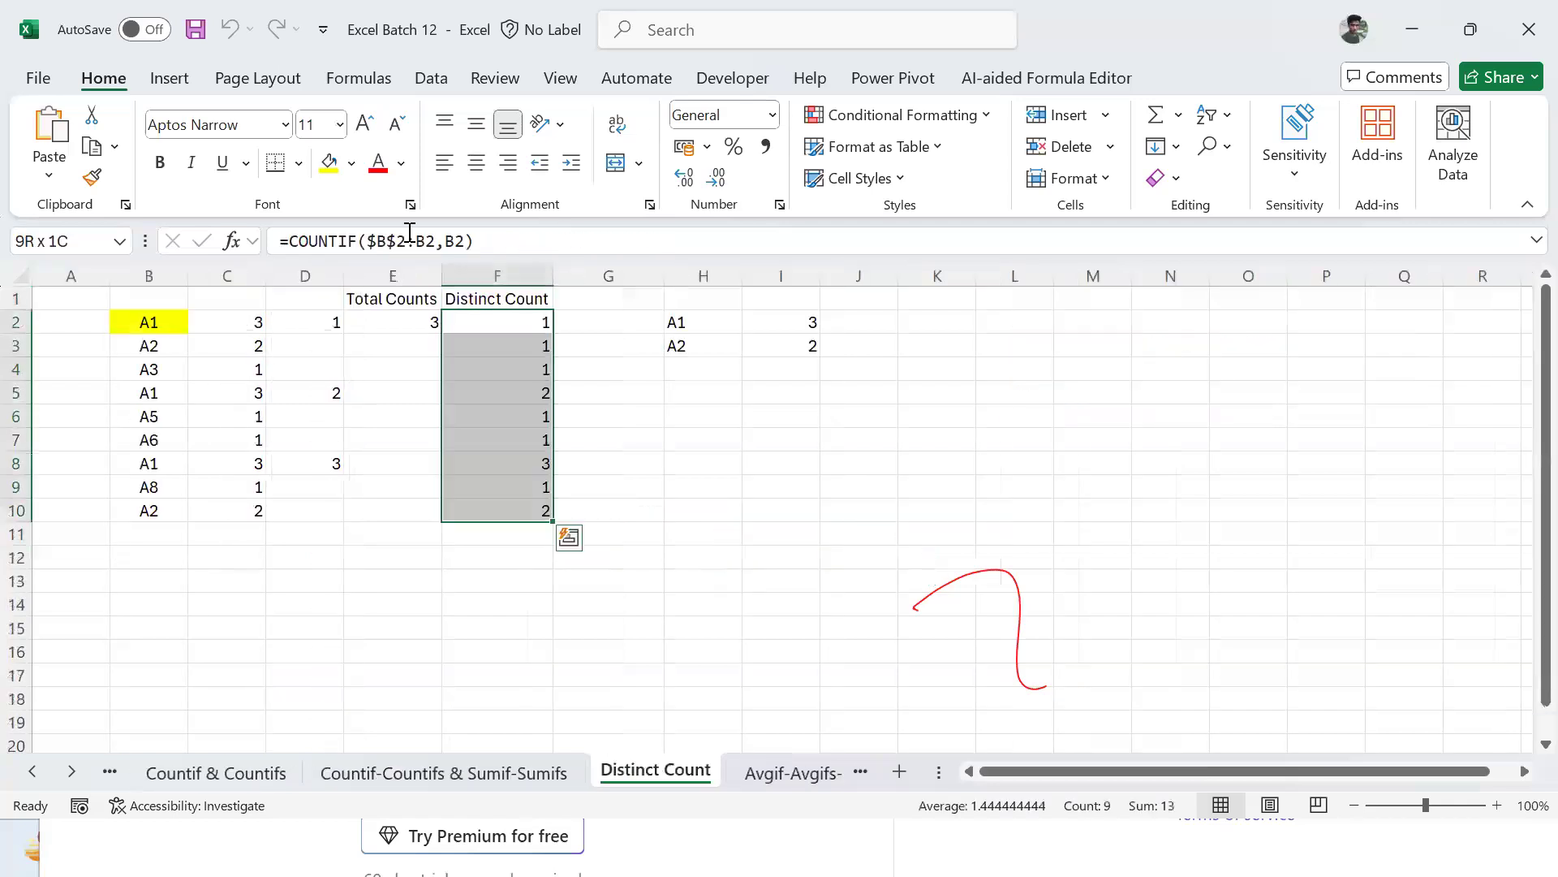
Step: Look through the sheets from Avgif-Avgifs-Minifs-Maxifs past Text to Column to the last sheet, Sumproduct
{"action": "key", "text": "ctrl+Page_Down"}
{"action": "key", "text": "ctrl+Page_Down"}
{"action": "key", "text": "ctrl+Page_Down"}
{"action": "key", "text": "ctrl+Page_Down"}
{"action": "key", "text": "ctrl+Page_Down"}
{"action": "key", "text": "ctrl+Page_Down"}
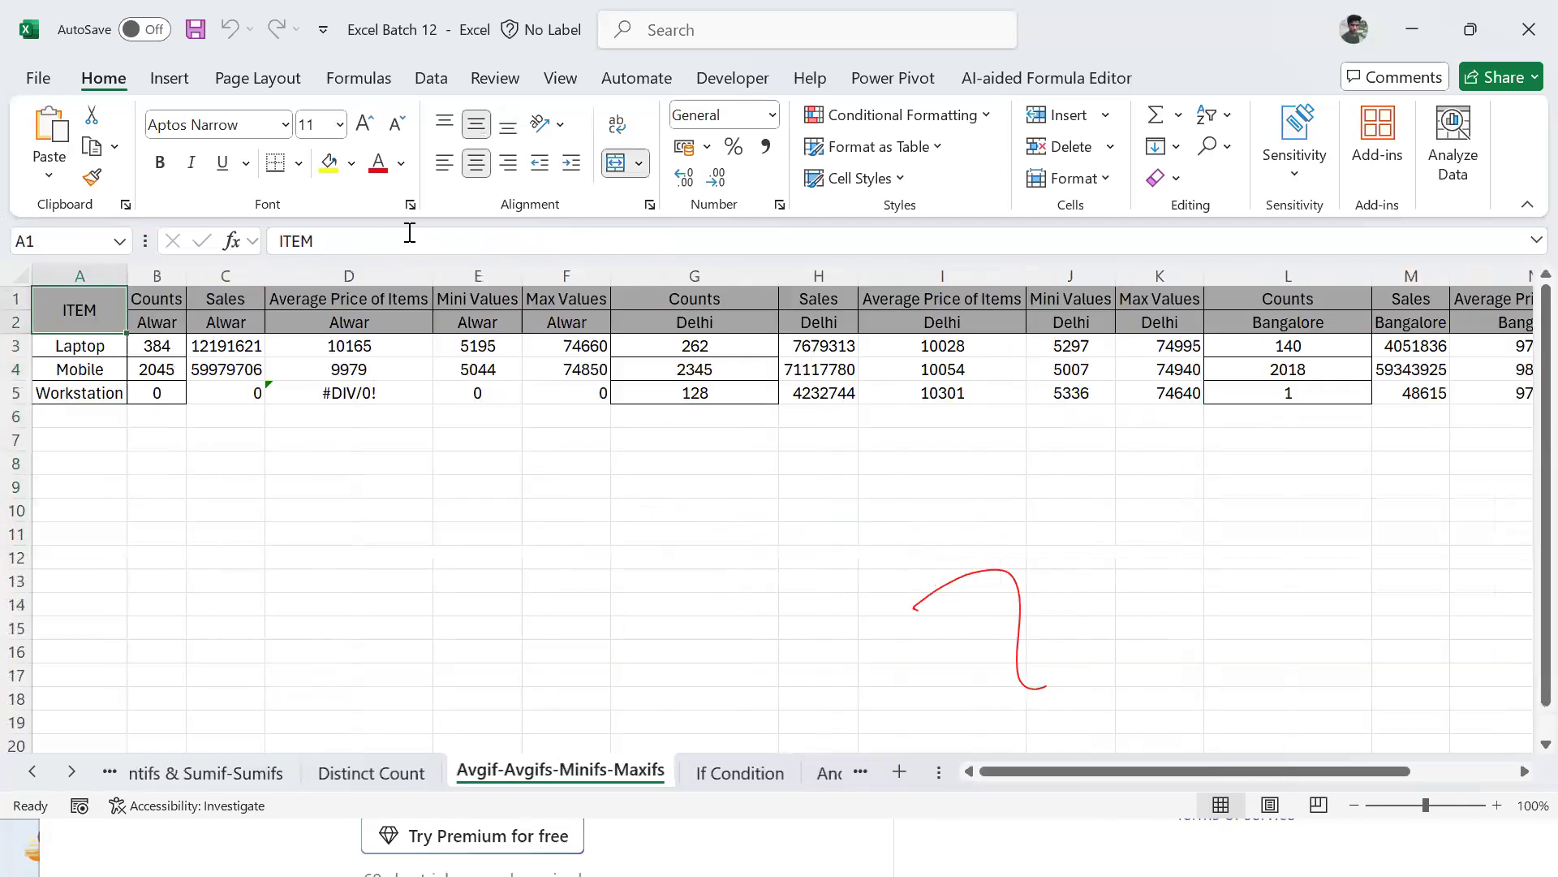
{"action": "key", "text": "ctrl+Page_Down"}
{"action": "key", "text": "ctrl+Page_Down"}
{"action": "key", "text": "ctrl+Page_Down"}
{"action": "key", "text": "ctrl+Page_Down"}
{"action": "key", "text": "ctrl+Page_Down"}
{"action": "key", "text": "ctrl+Page_Down"}
{"action": "key", "text": "ctrl+Page_Down"}
{"action": "key", "text": "ctrl+Page_Down"}
{"action": "key", "text": "ctrl+Page_Down"}
{"action": "key", "text": "ctrl+Page_Down"}
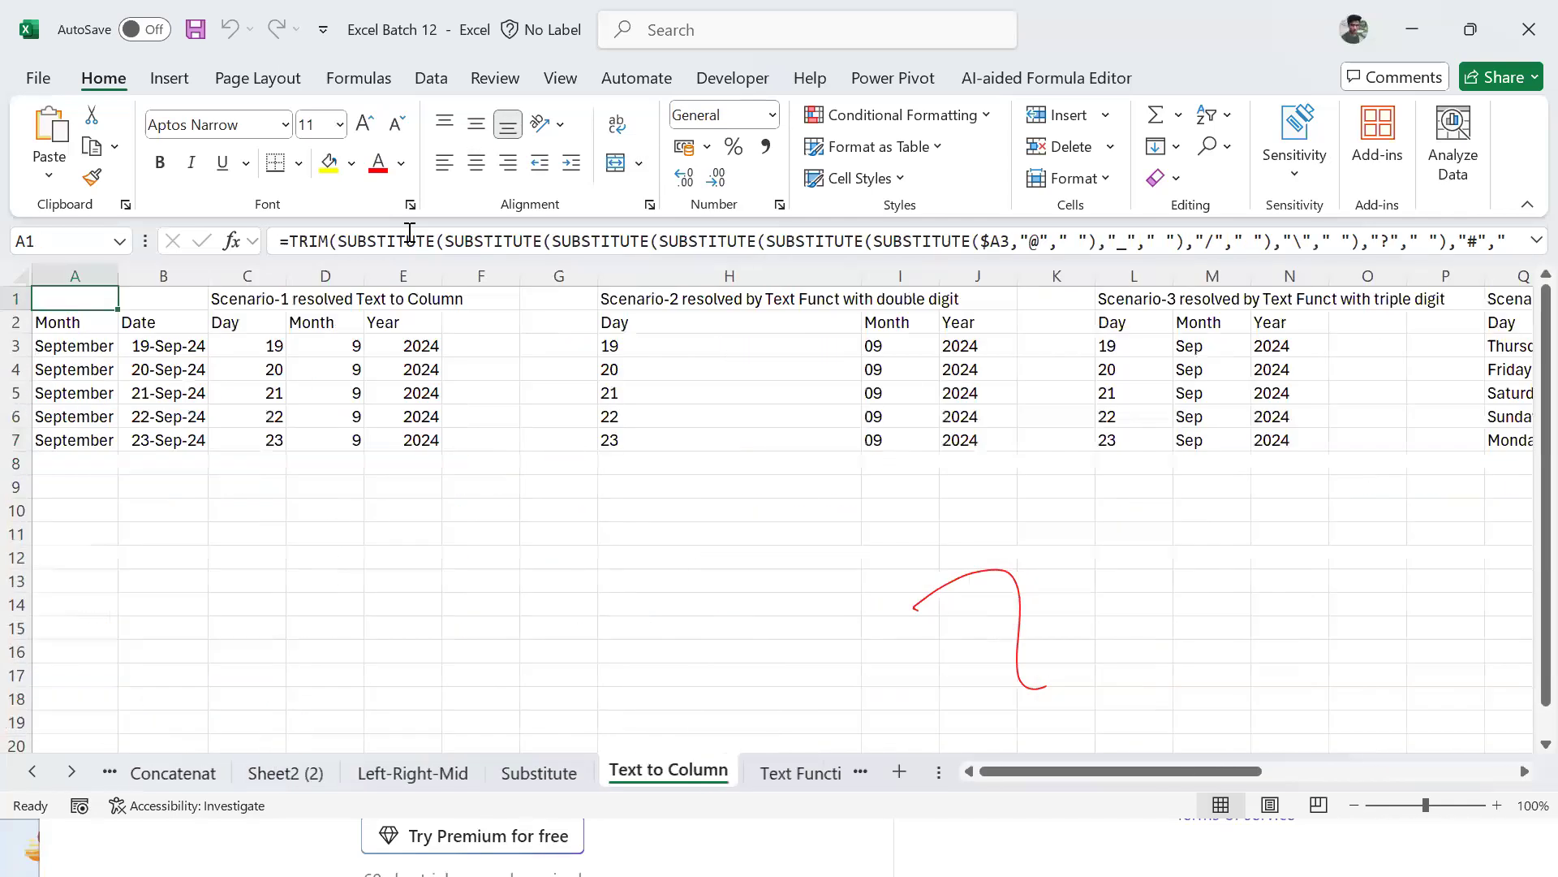
{"action": "key", "text": "ctrl+Page_Down"}
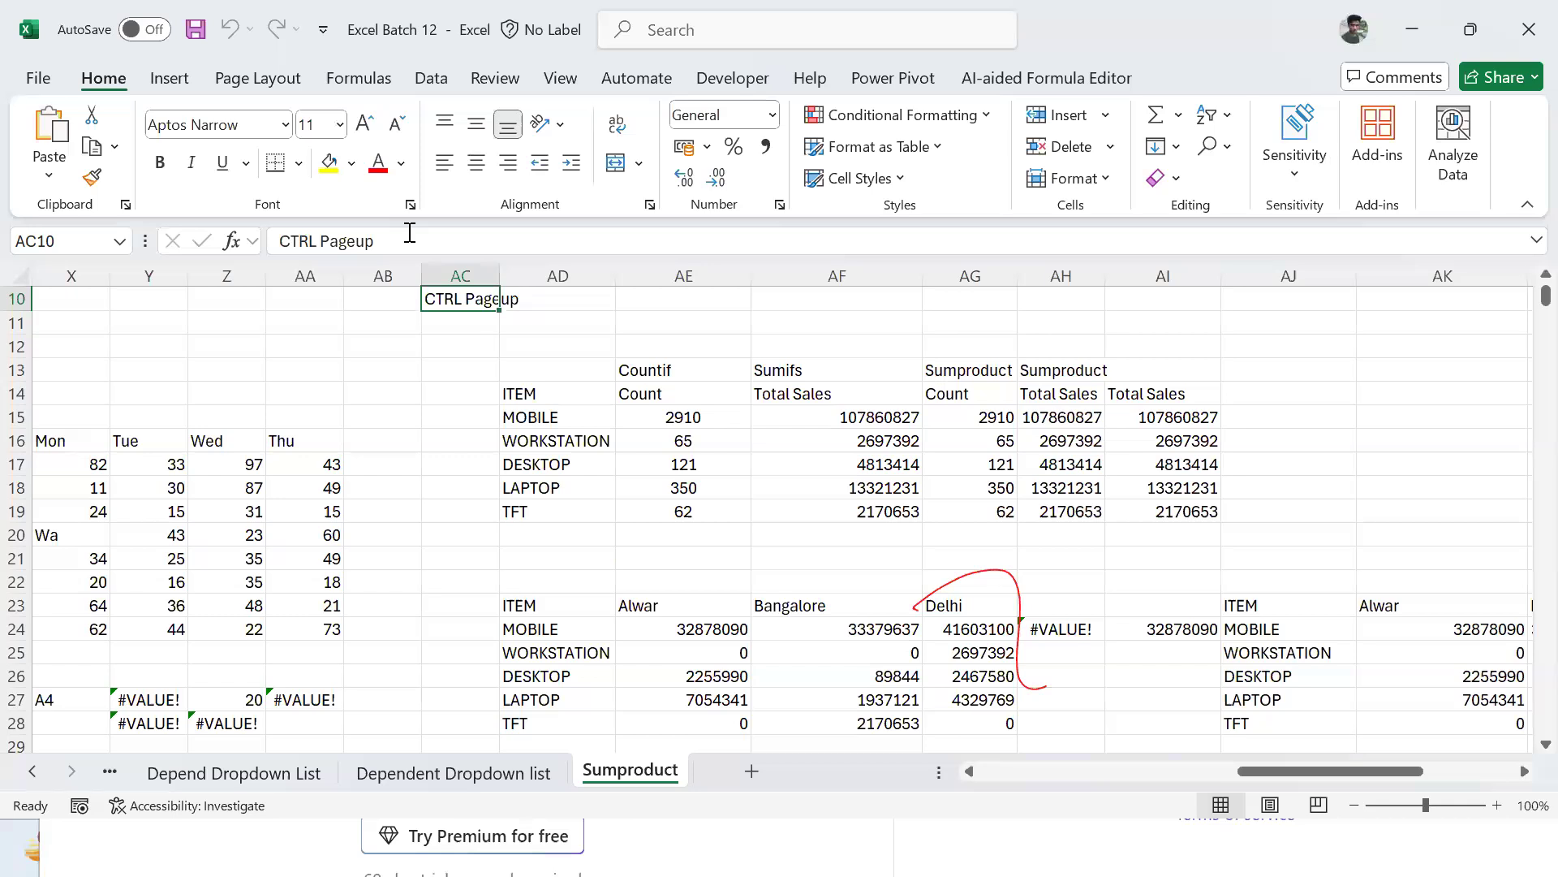
Step: Switch to the Downloads folder in File Explorer and open the workbook excel-assessment(with Solutions)
{"action": "key", "text": "alt+Tab"}
{"action": "key", "text": "alt+Down"}
{"action": "key", "text": "alt+Down"}
{"action": "key", "text": "alt+Left"}
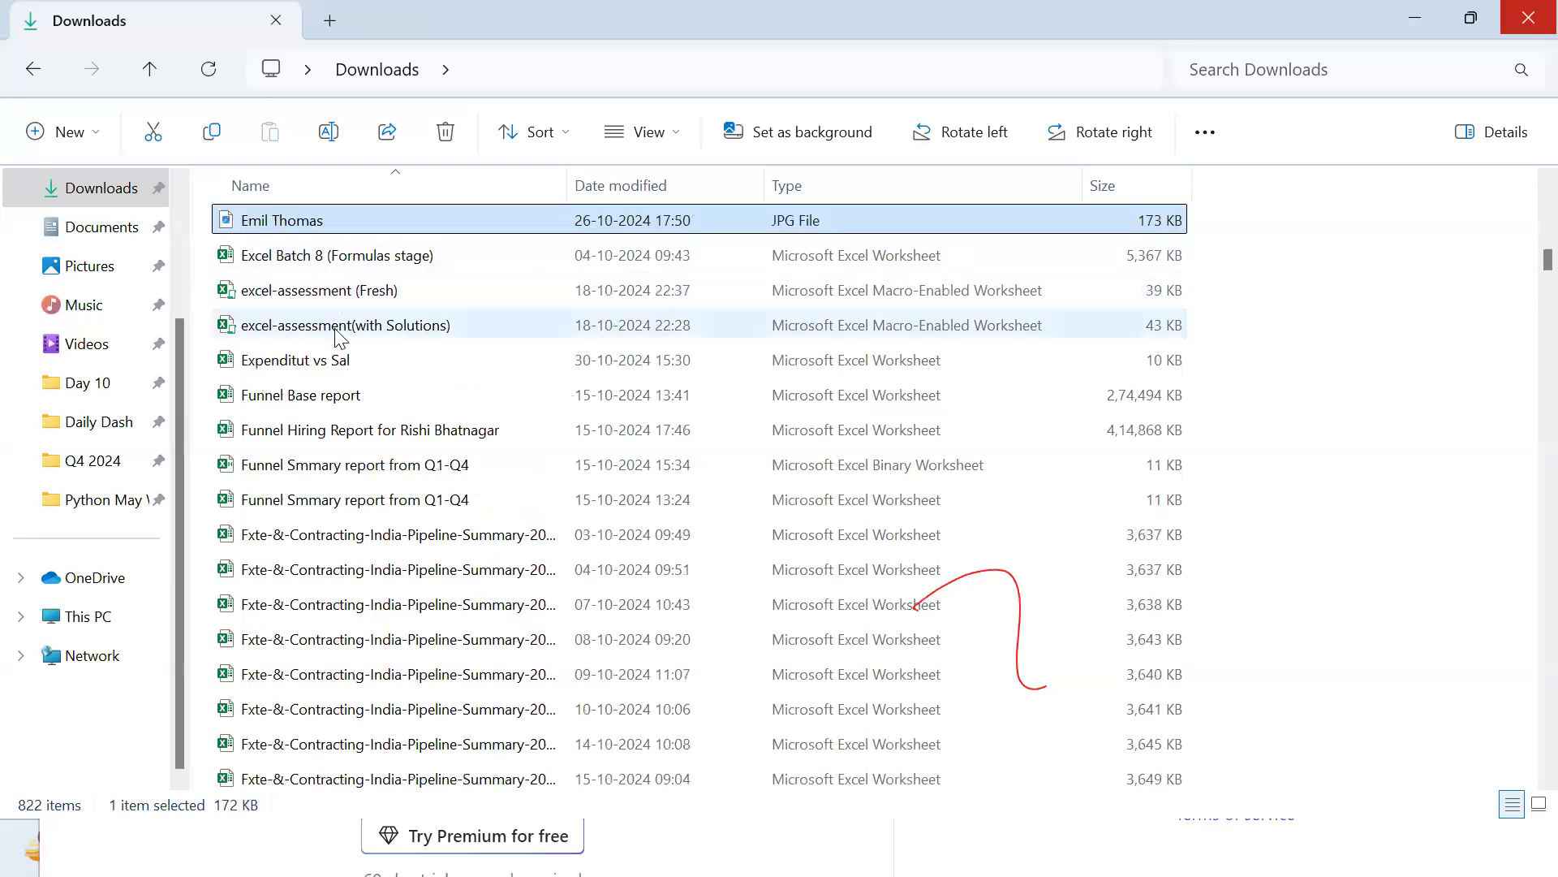
{"action": "double_click", "coordinate": [340, 333]}
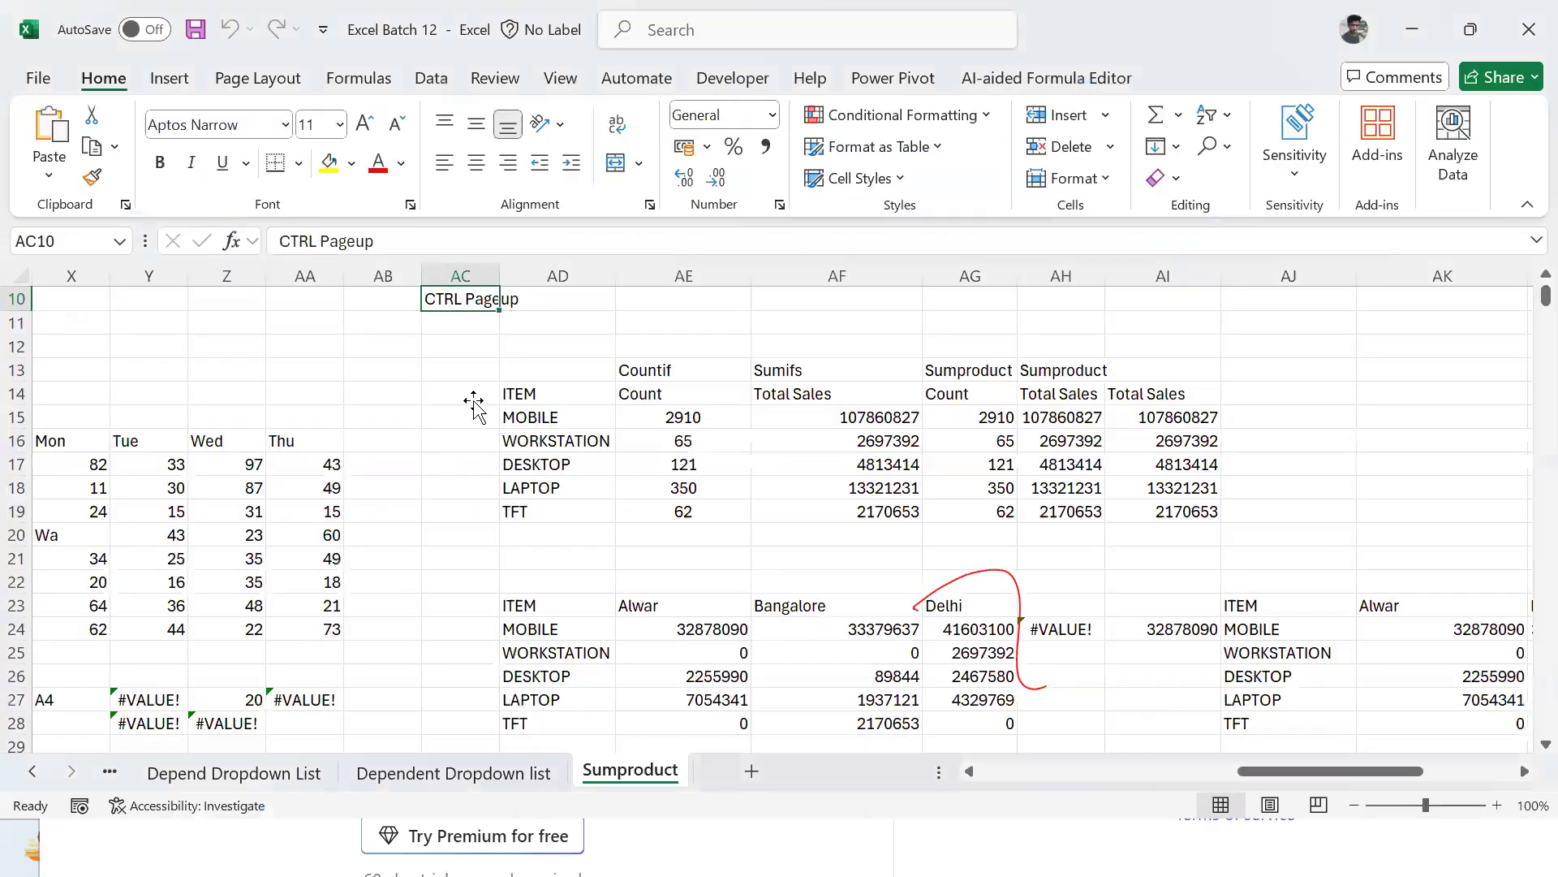
{"action": "left_click", "coordinate": [474, 401]}
{"action": "left_click", "coordinate": [405, 343]}
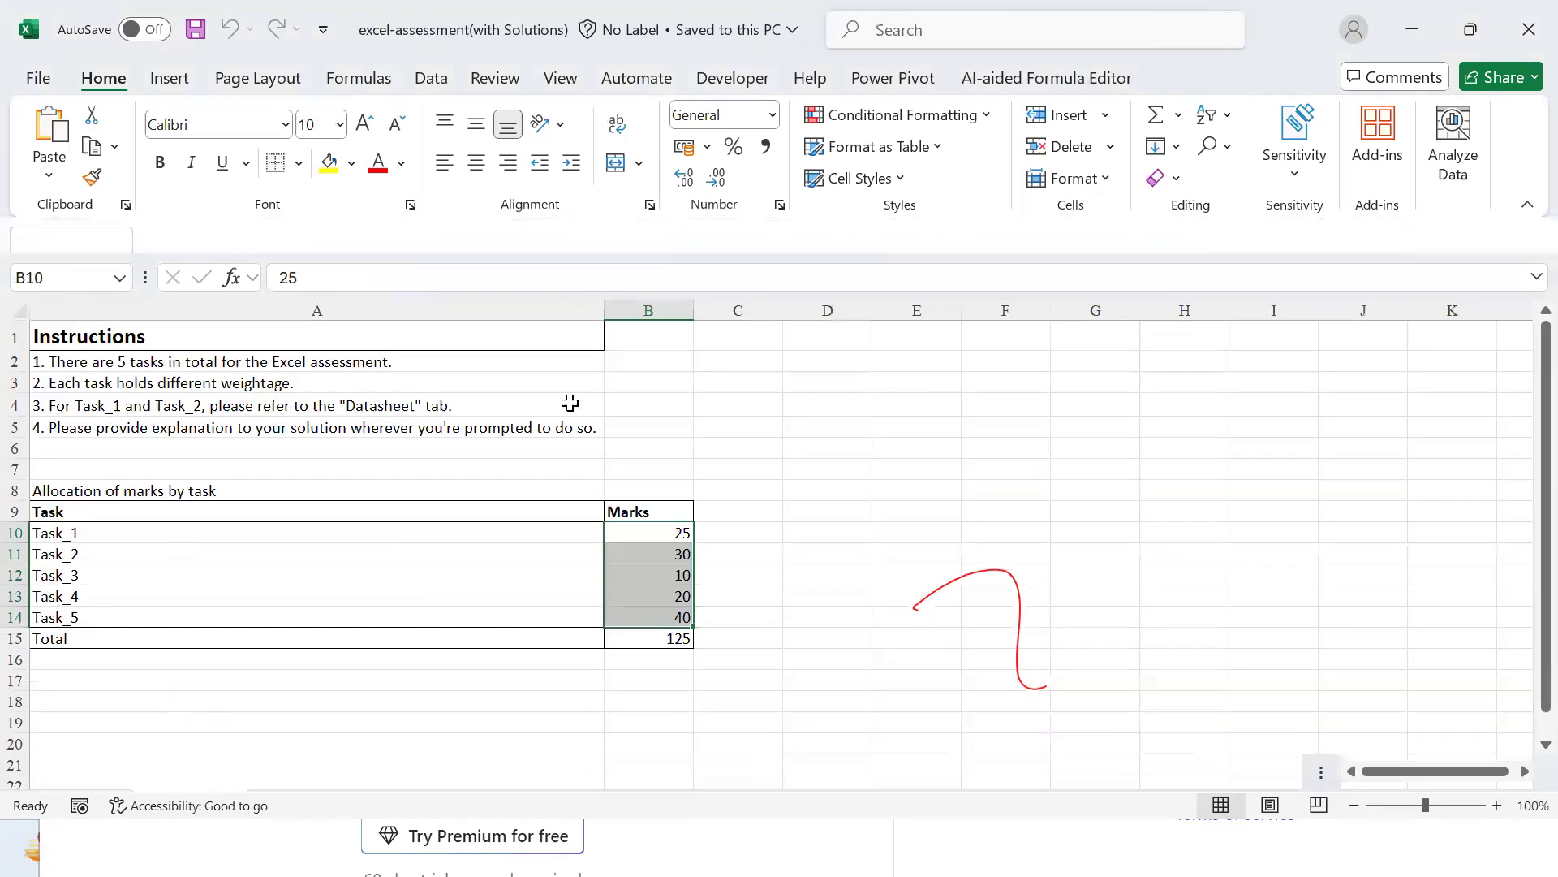
Step: Read the assessment's Instructions sheet, the Dataset sheet and the task descriptions on Task_1
{"action": "left_click", "coordinate": [415, 400]}
{"action": "left_click", "coordinate": [391, 482]}
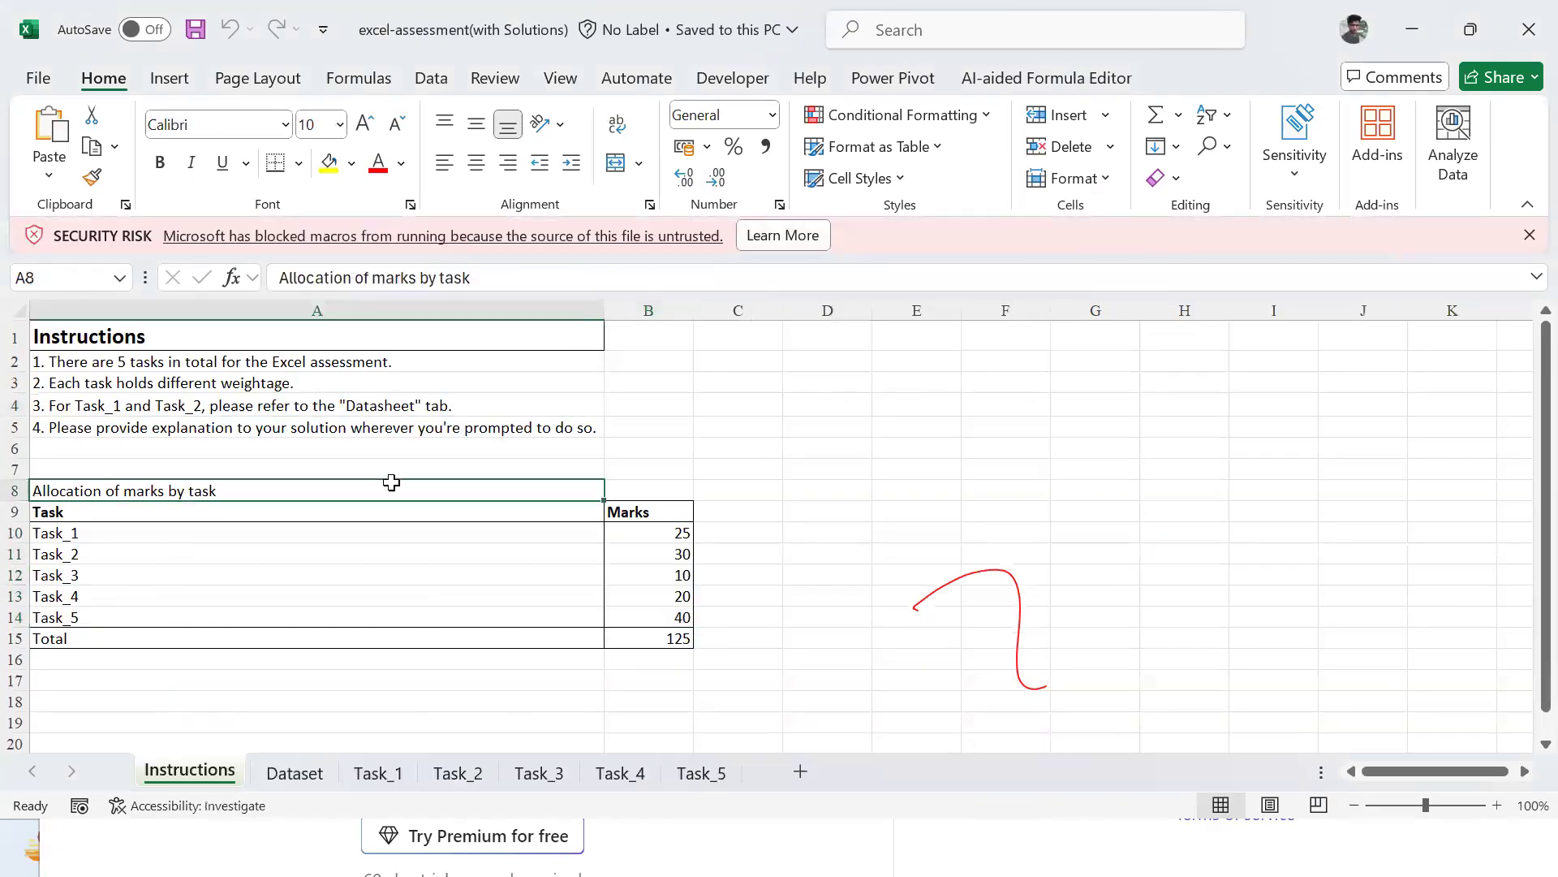
{"action": "key", "text": "ctrl+Page_Down"}
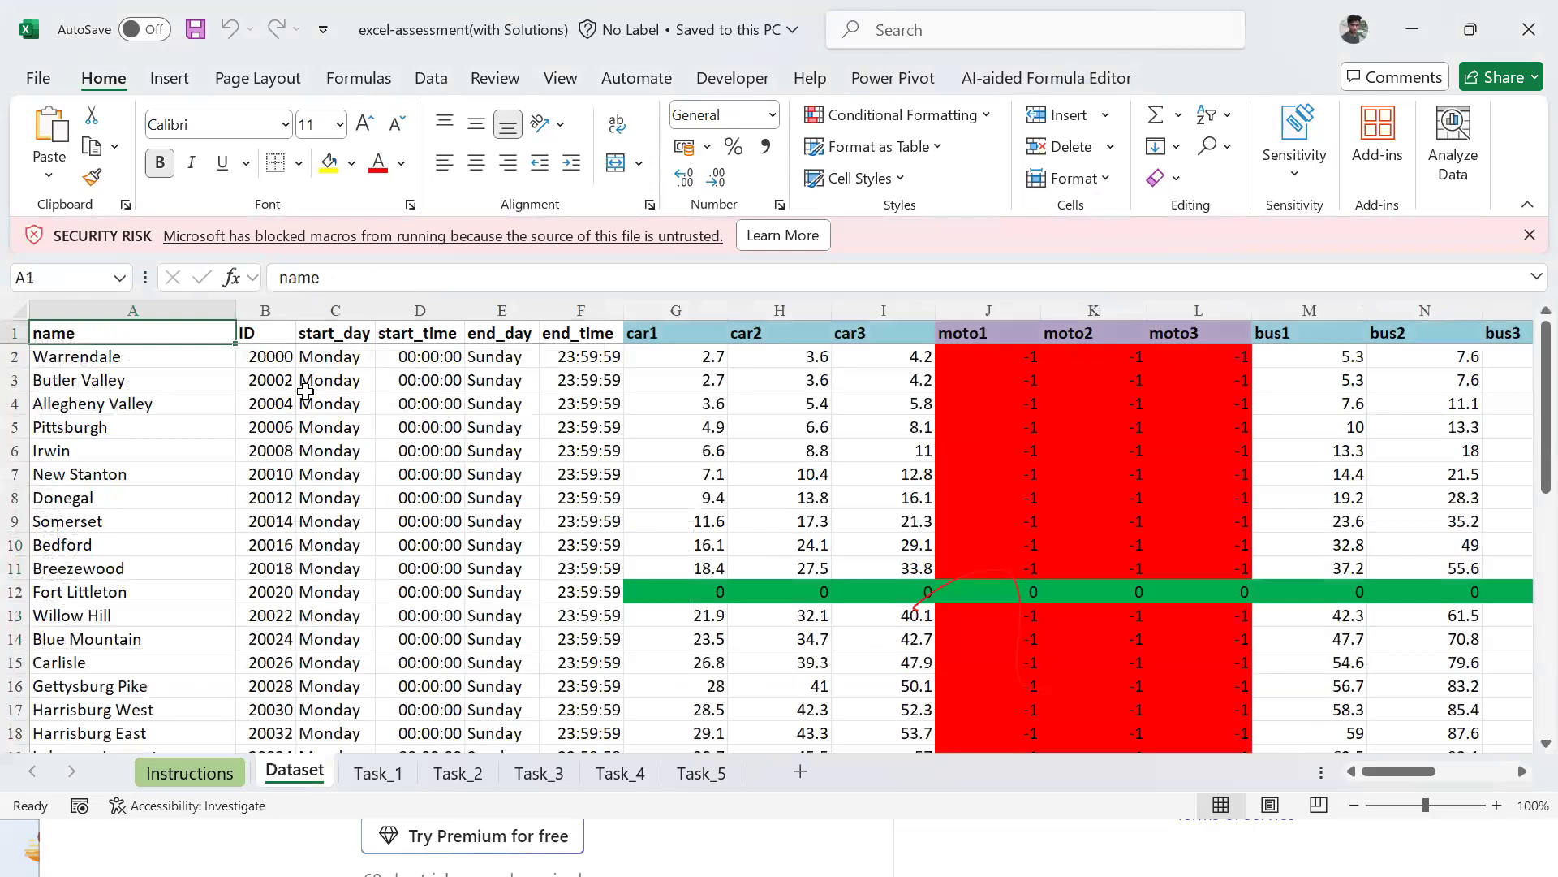
{"action": "key", "text": "ctrl+Page_Down"}
{"action": "key", "text": "ctrl+Page_Up"}
{"action": "key", "text": "ctrl+Page_Down"}
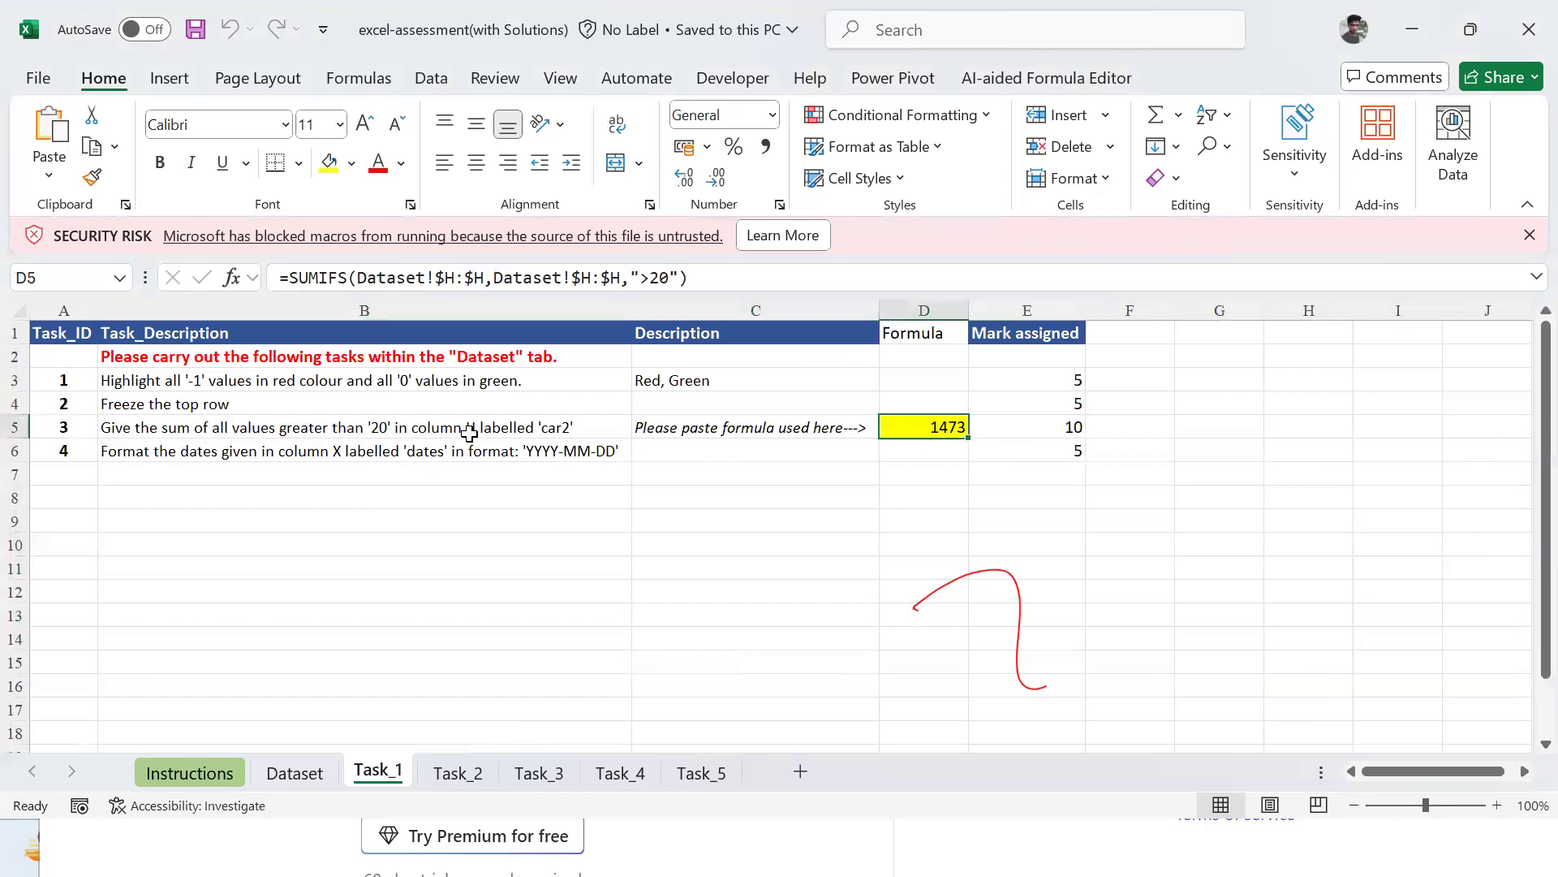
Step: Filter the car2 column on the Dataset sheet to values greater than 20 and select the filtered values to check their sum
{"action": "key", "text": "ctrl+Page_Up"}
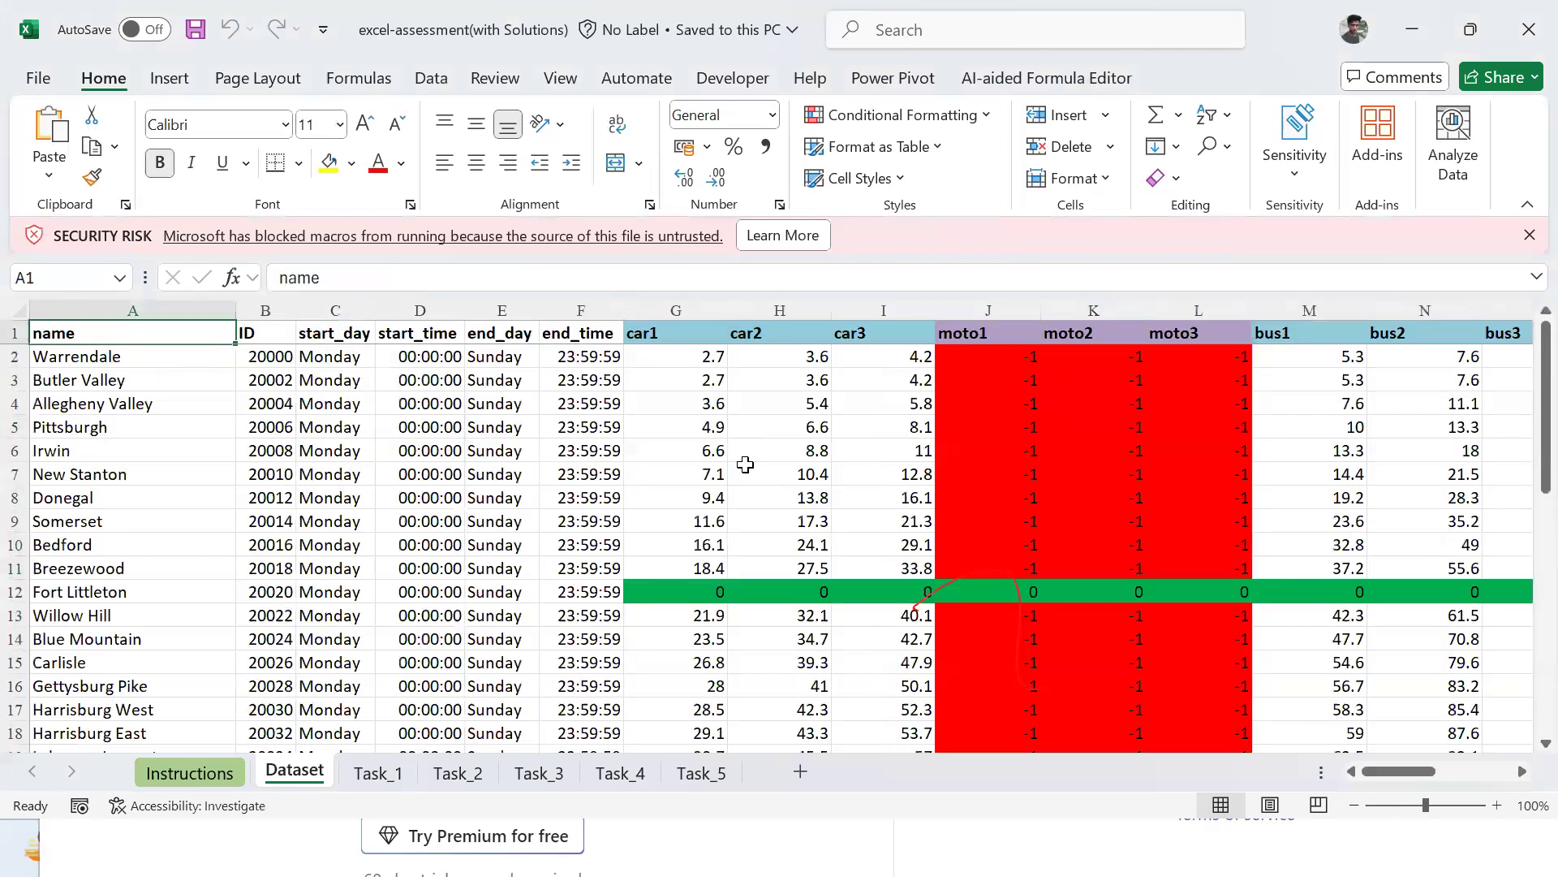
{"action": "left_click", "coordinate": [796, 593]}
{"action": "left_click", "coordinate": [809, 322]}
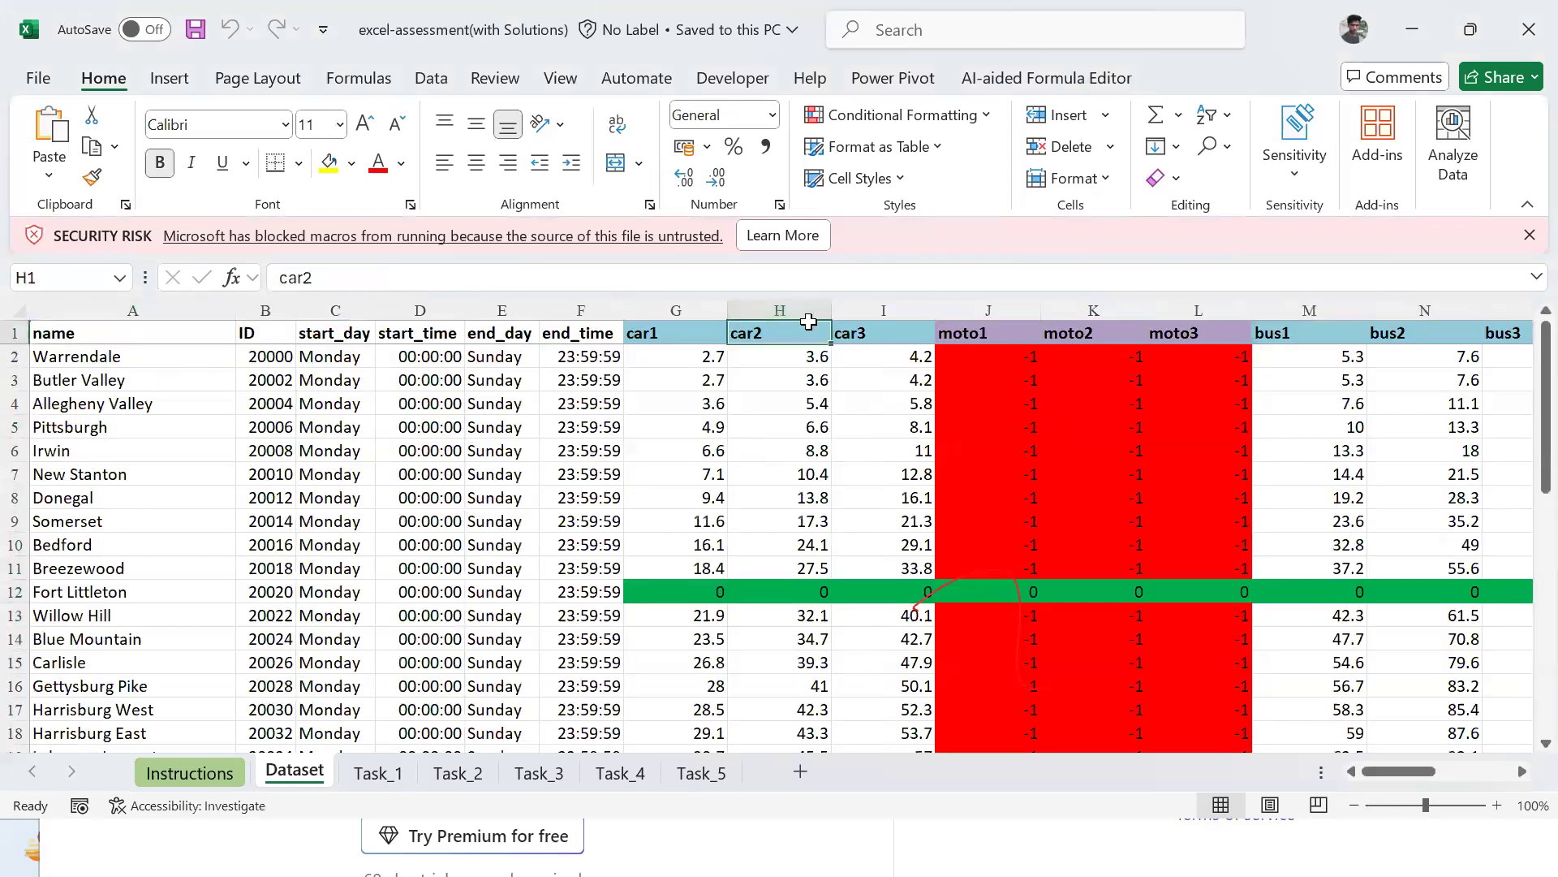
{"action": "key", "text": "ctrl+shift+l"}
{"action": "left_click", "coordinate": [821, 333]}
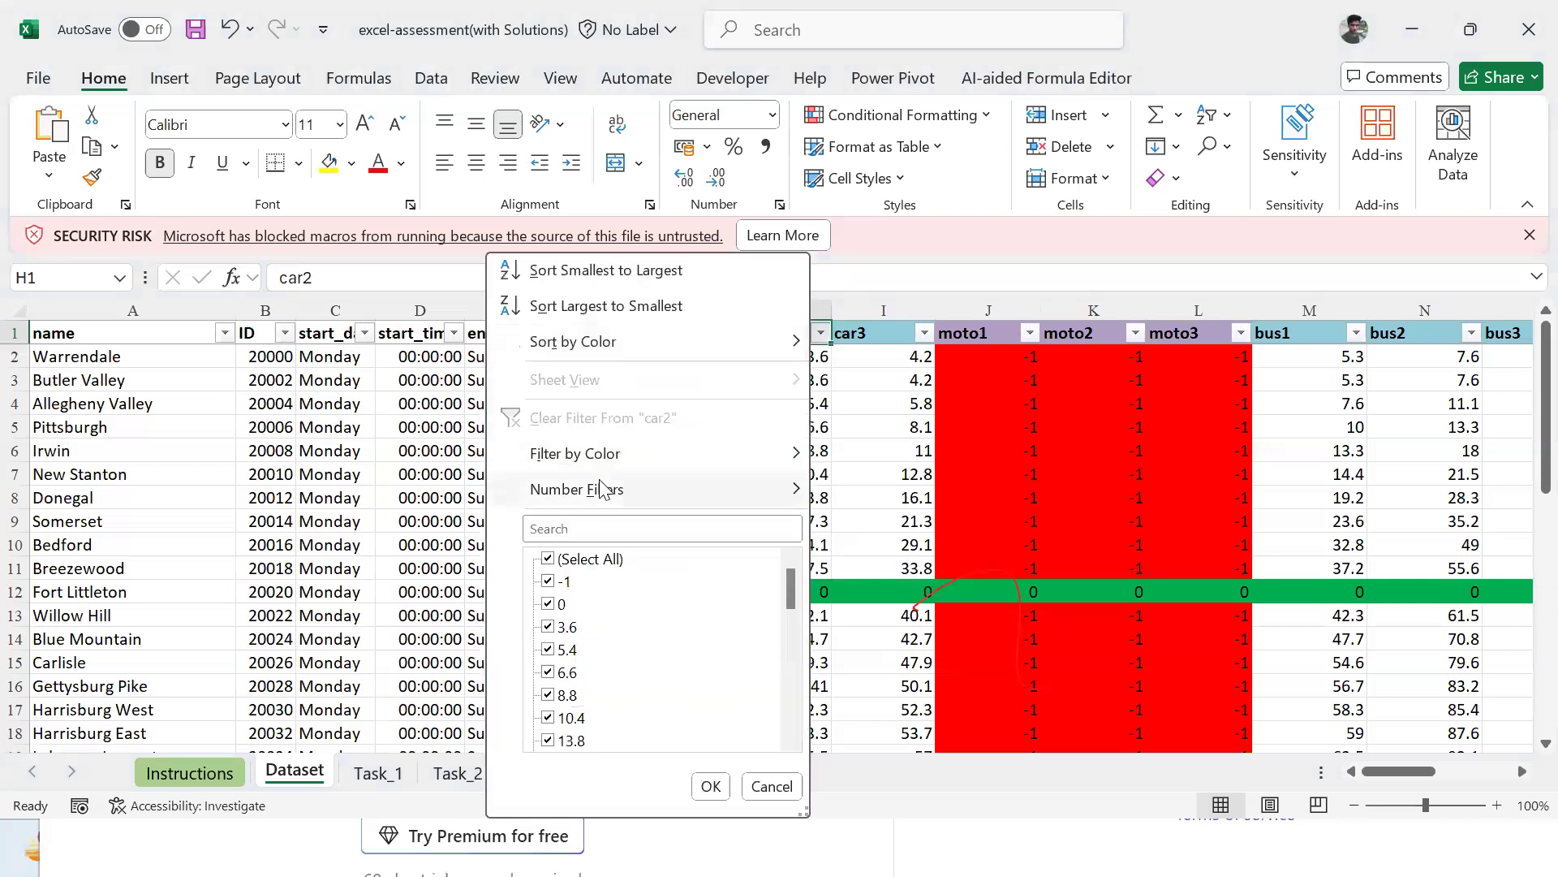
{"action": "mouse_move", "coordinate": [601, 489]}
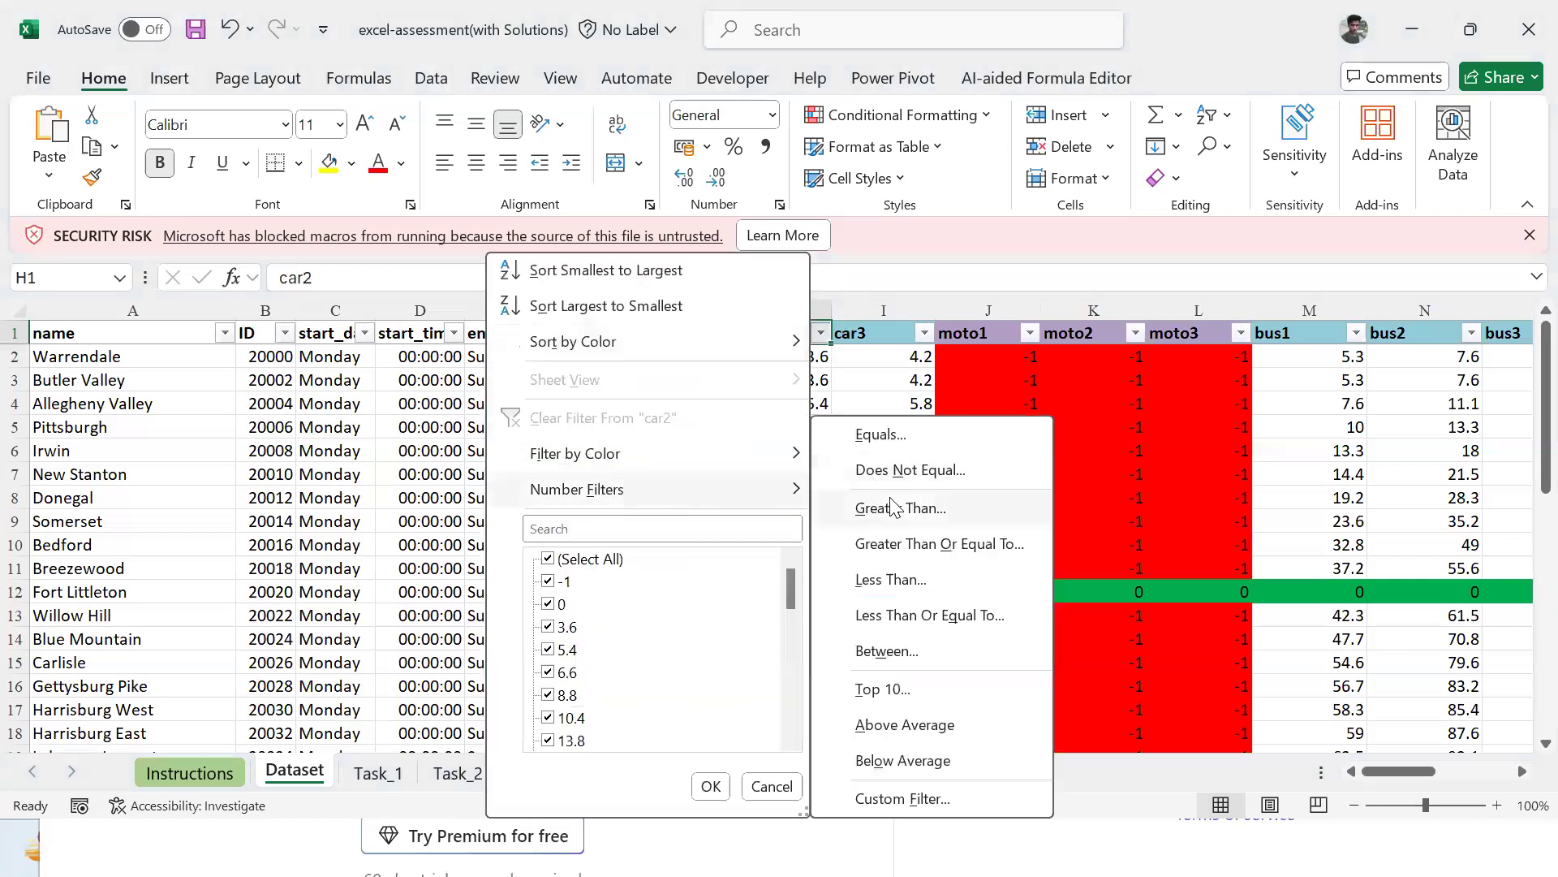
{"action": "left_click", "coordinate": [893, 507]}
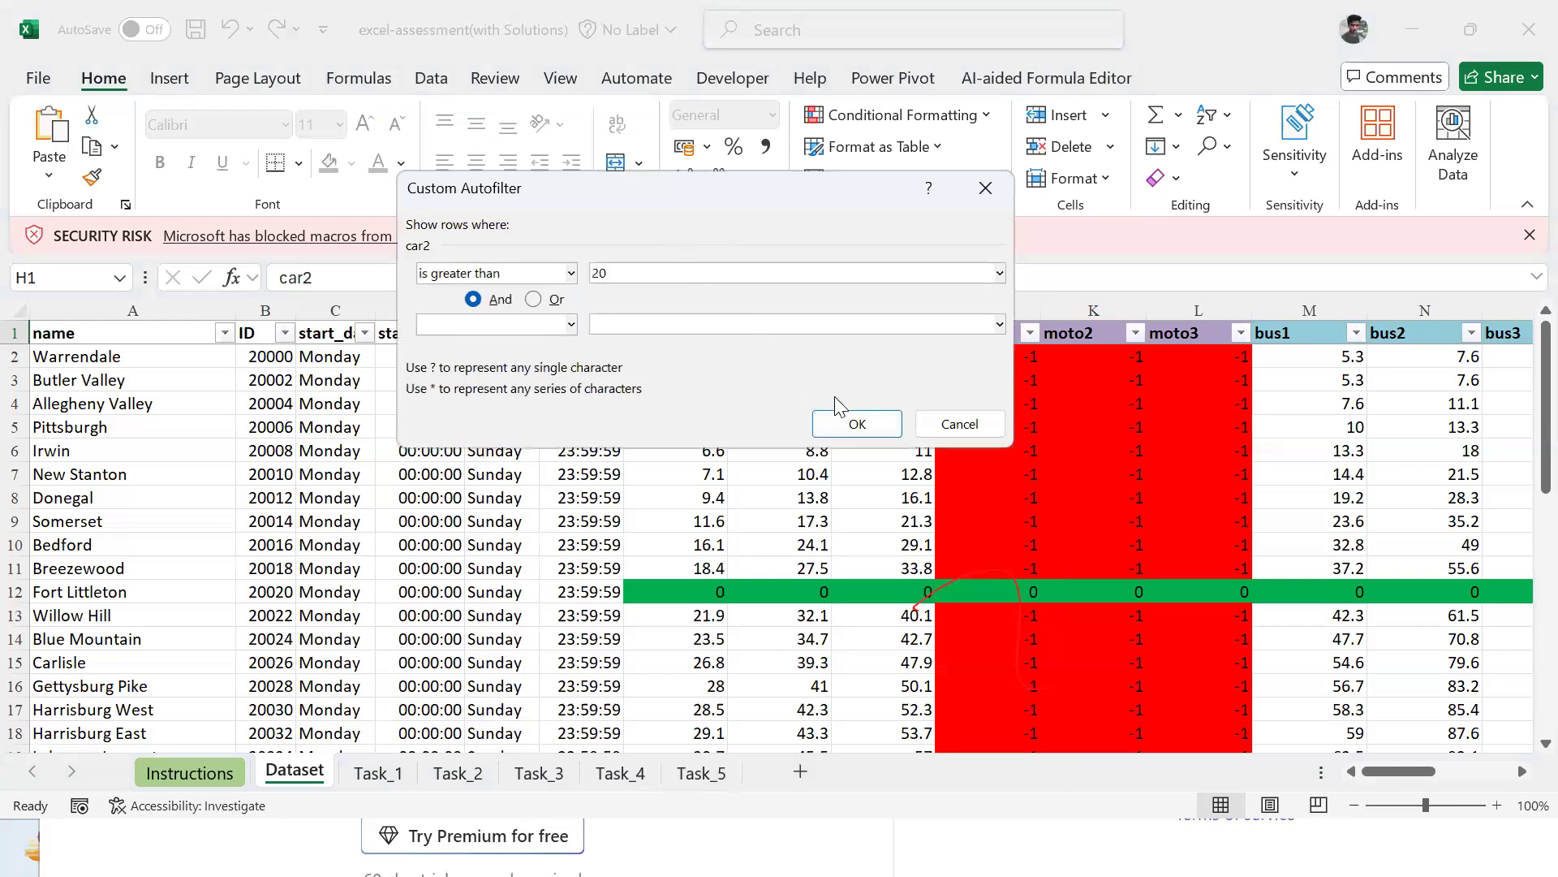
{"action": "left_click", "coordinate": [858, 423]}
{"action": "key", "text": "Down"}
{"action": "key", "text": "ctrl+shift+Down"}
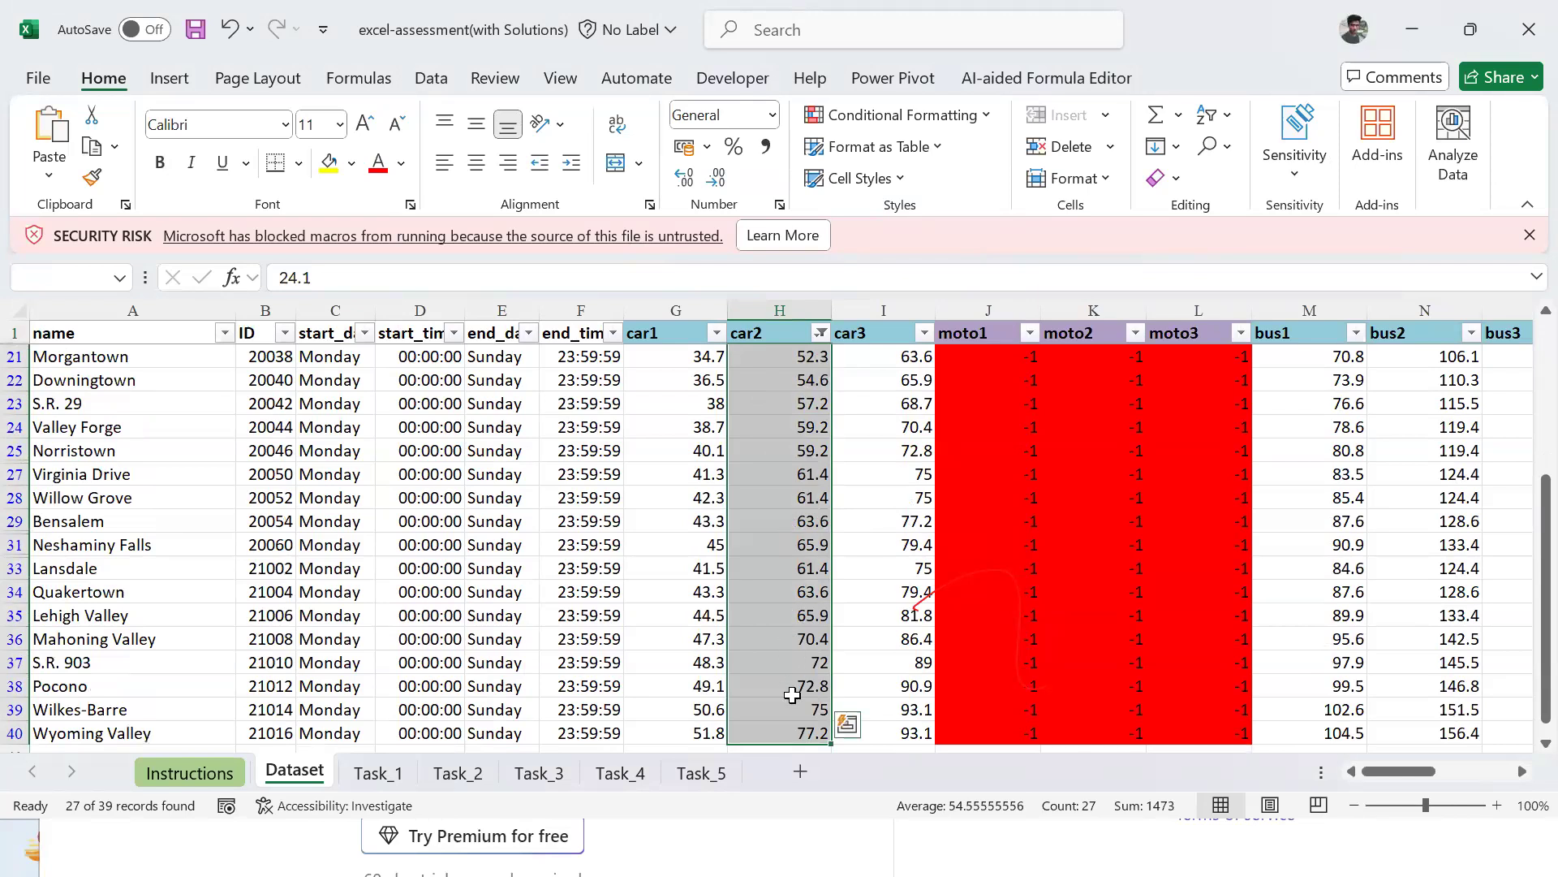
Step: Return to the Task_1 sheet and inspect the criteria of the SUMIFS formula in cell D5
{"action": "key", "text": "ctrl+Page_Down"}
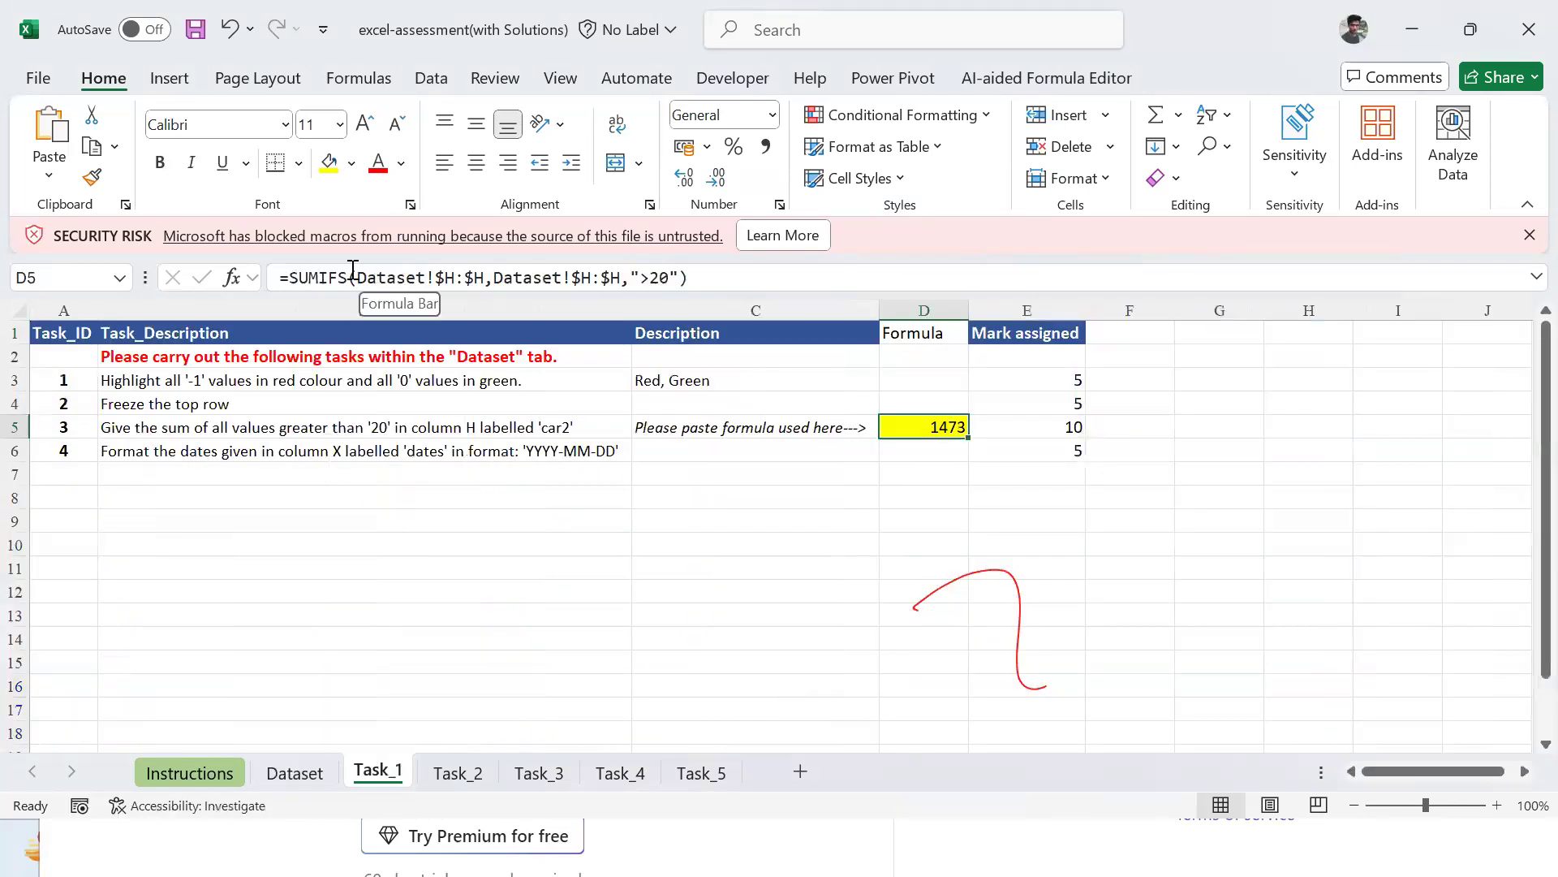
{"action": "left_click", "coordinate": [659, 284]}
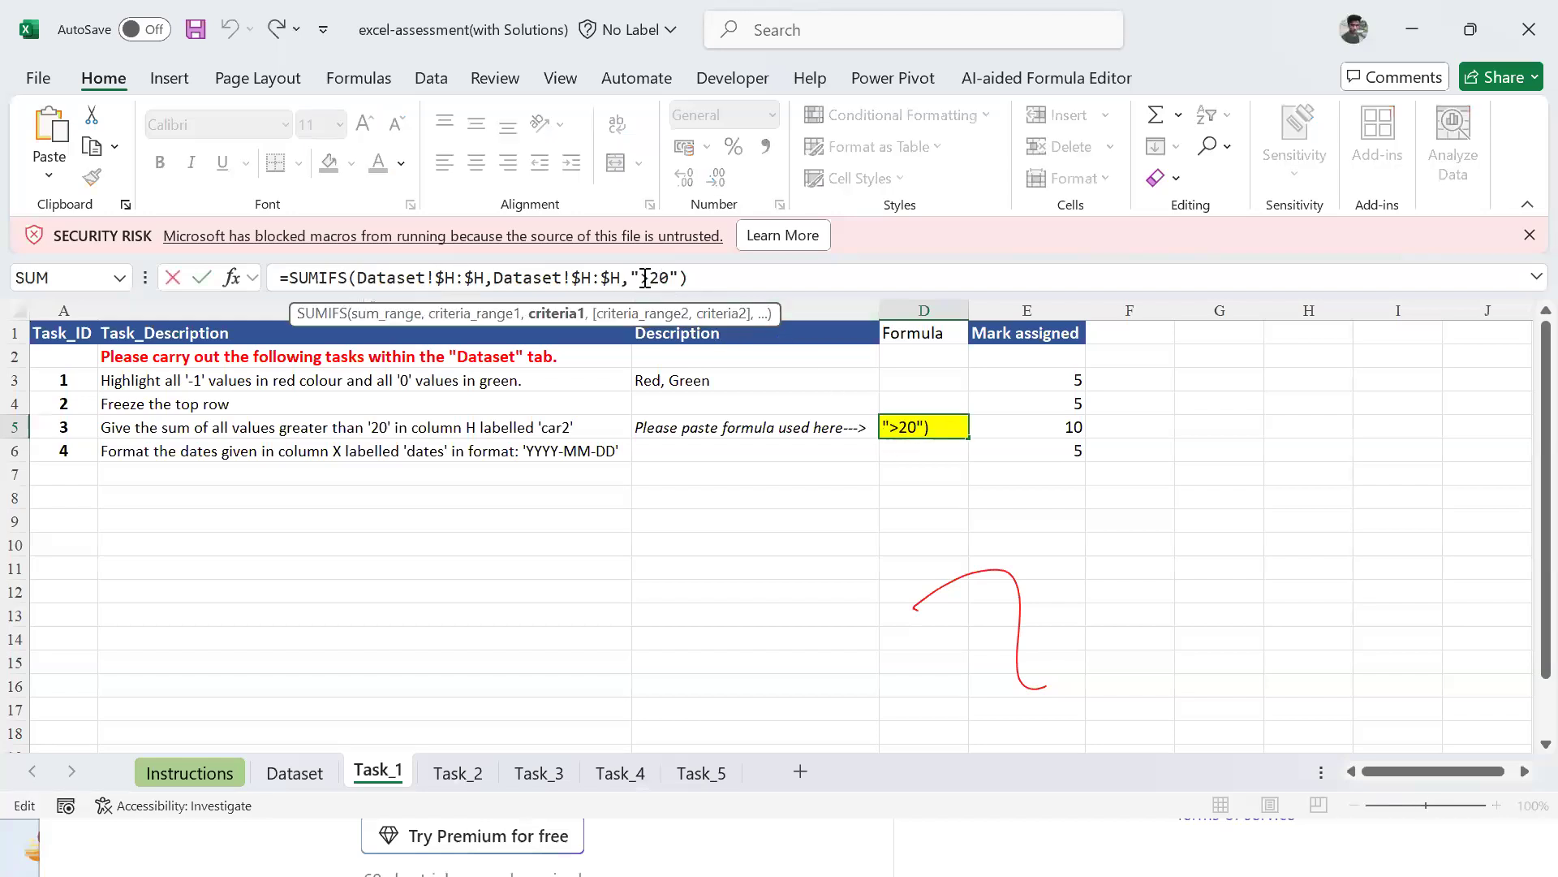
{"action": "left_click", "coordinate": [944, 442]}
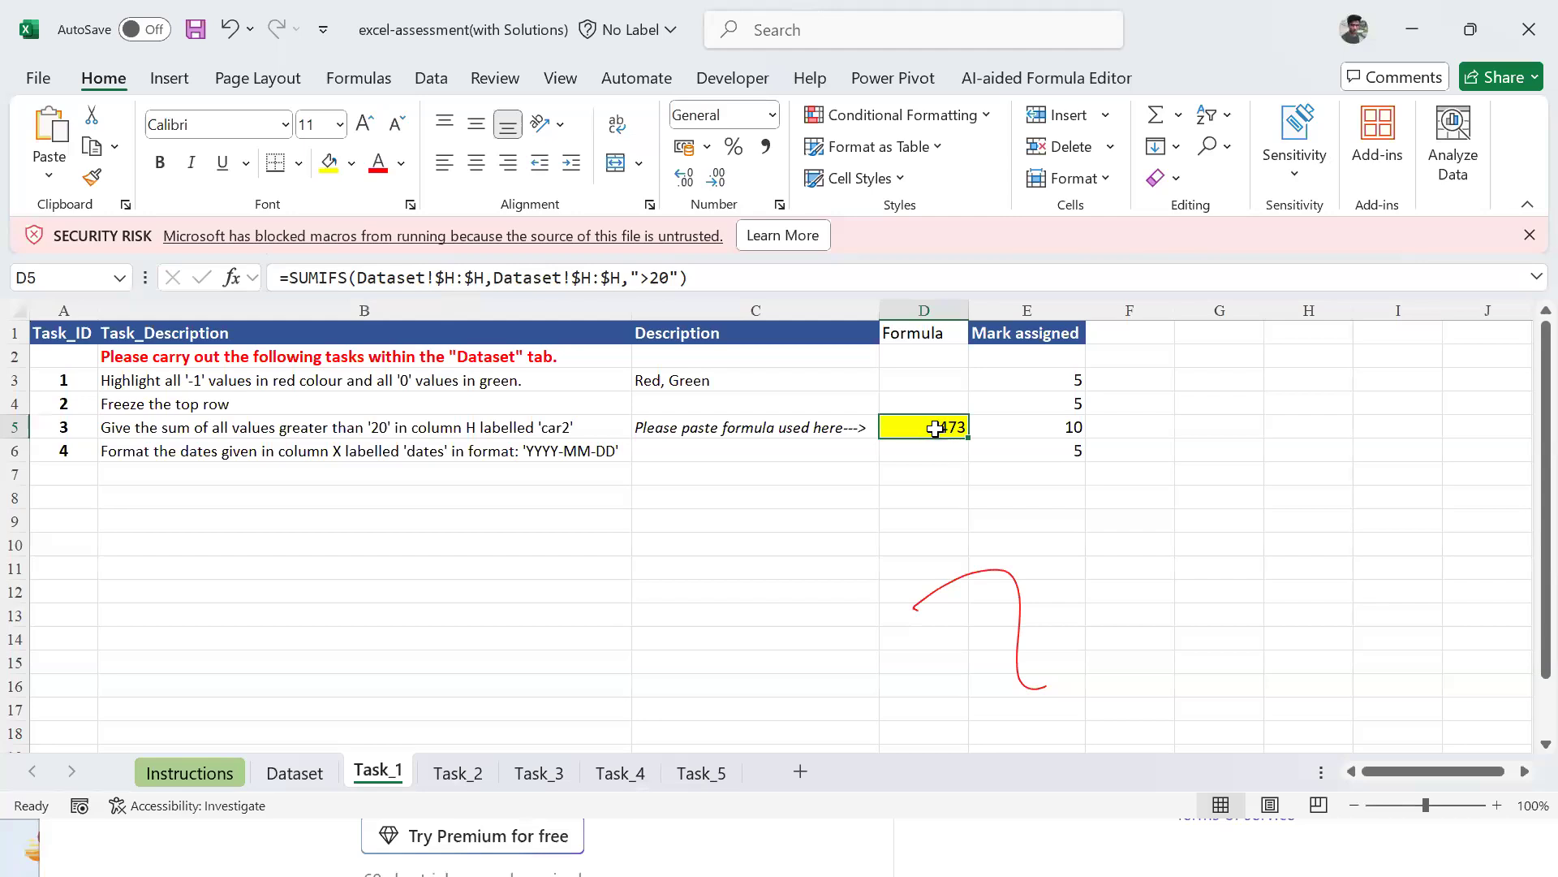
Step: Go to the Task_2 sheet and examine the SUMPRODUCT formula in cell C17
{"action": "key", "text": "ctrl+Page_Down"}
{"action": "left_click", "coordinate": [402, 458]}
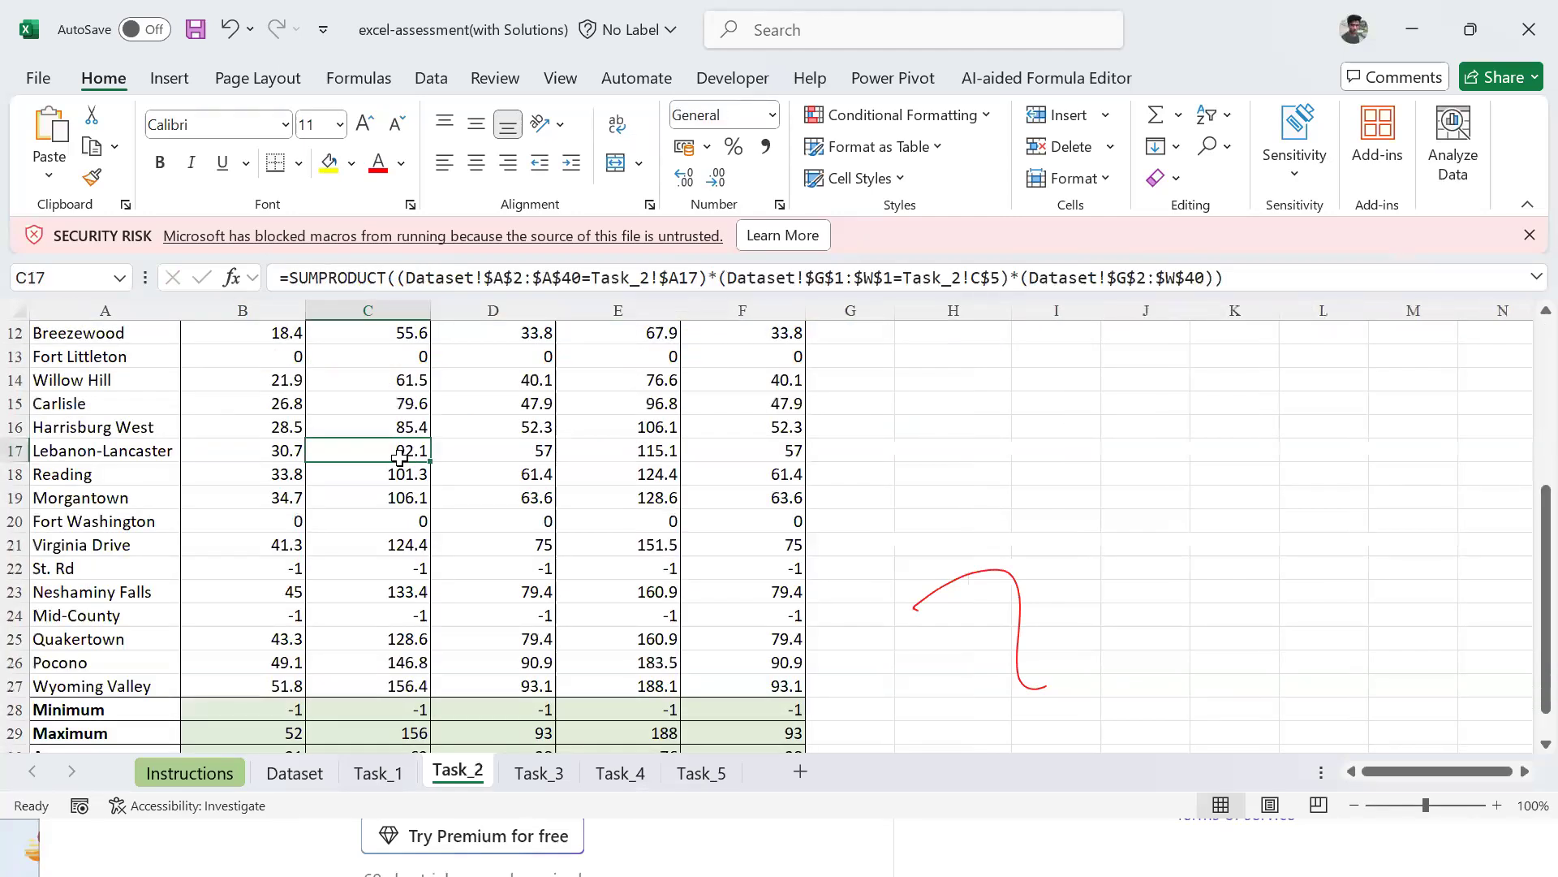
Step: Inspect the SUMPRODUCT formula in cell B7, in the car1 column of the Task_2 sheet
{"action": "key", "text": "ctrl+Up"}
{"action": "key", "text": "Left"}
{"action": "key", "text": "Down"}
{"action": "key", "text": "Down"}
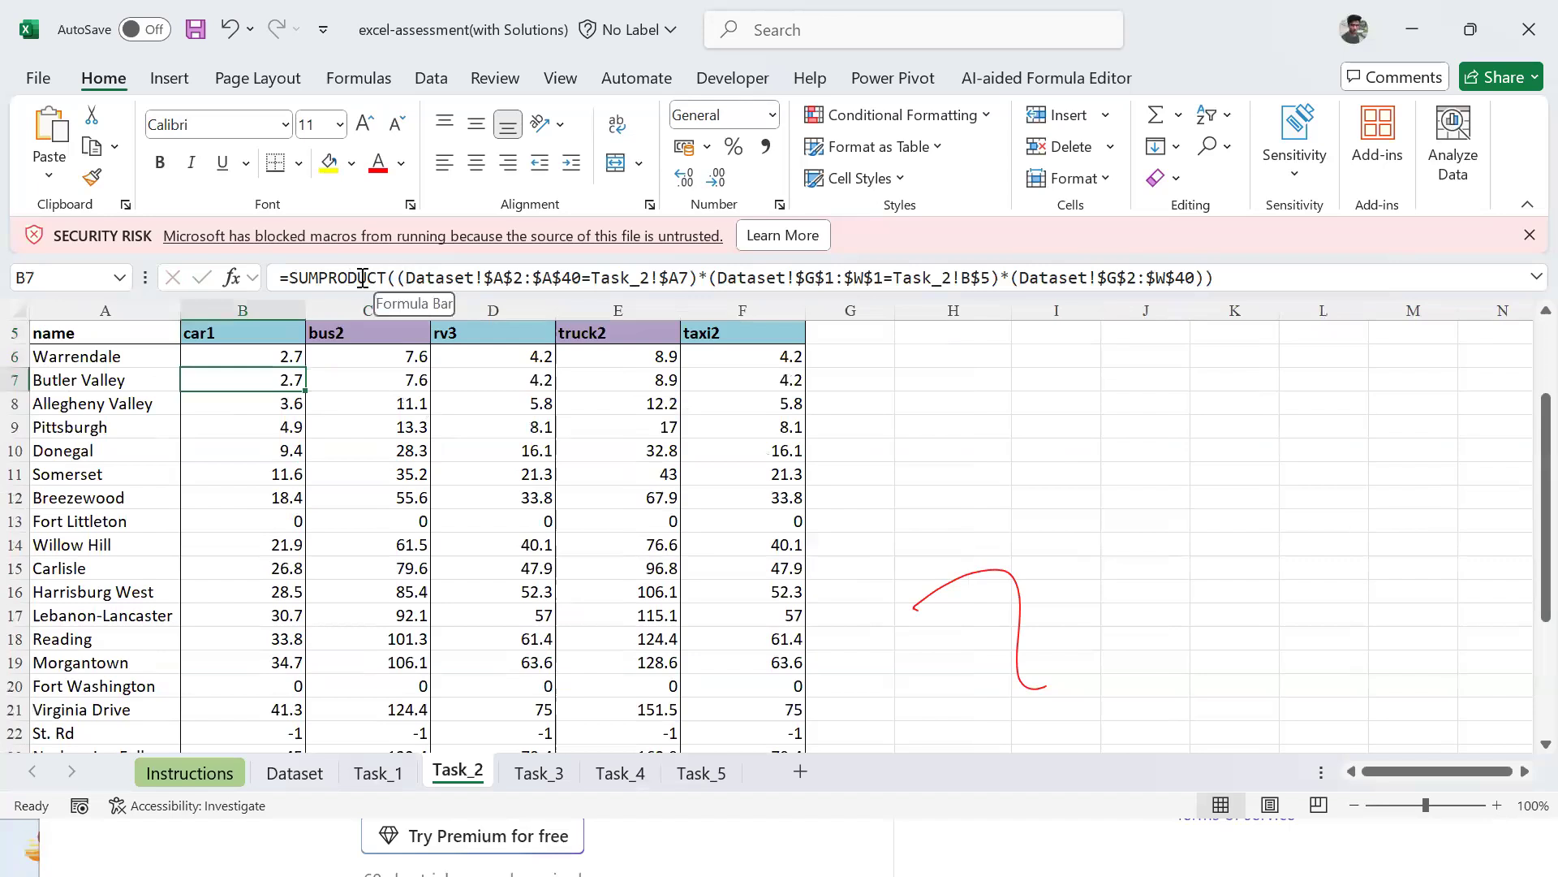
Step: Go to the Task_3 sheet, examine the text-splitting formulas in row 16 of Table_A, and move to the table's end
{"action": "key", "text": "ctrl+Page_Down"}
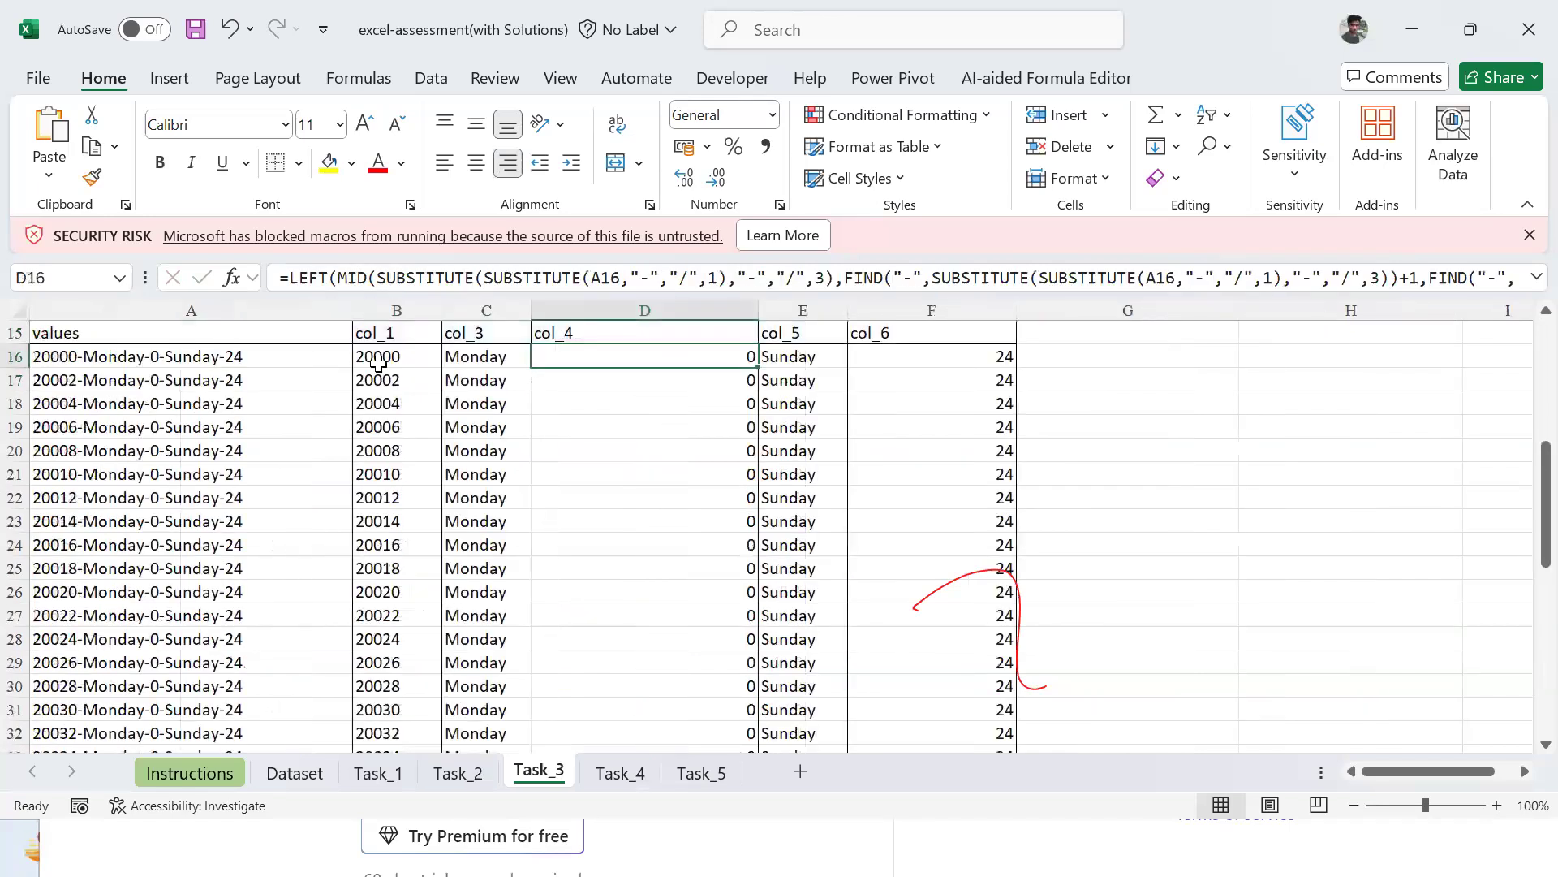
{"action": "scroll", "coordinate": [378, 363], "scroll_direction": "up", "scroll_amount": 1}
{"action": "key", "text": "Left"}
{"action": "key", "text": "Left"}
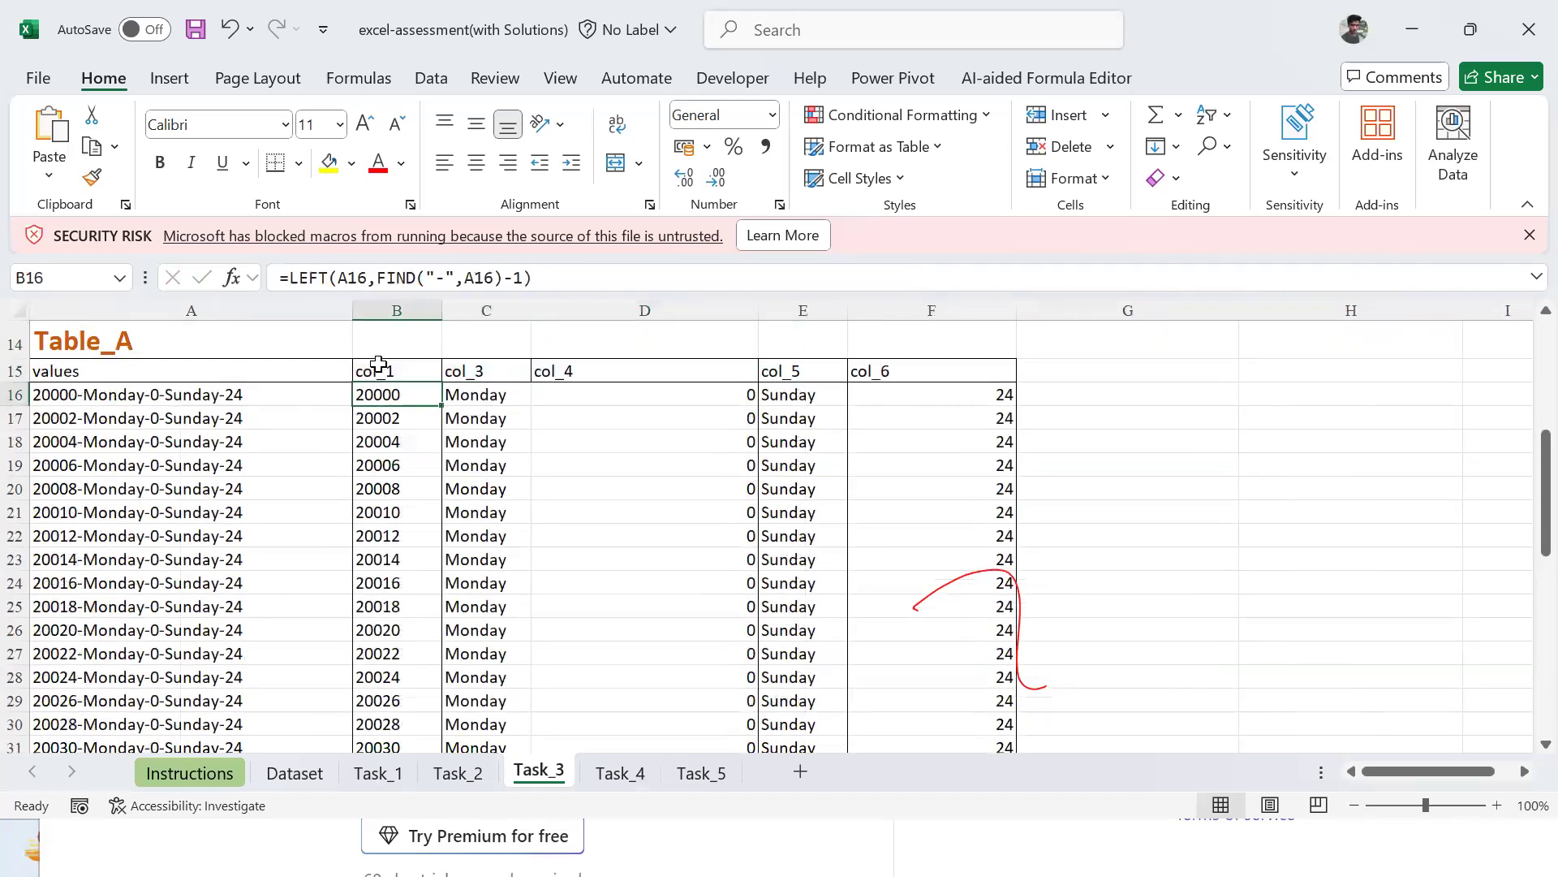
{"action": "key", "text": "Right"}
{"action": "key", "text": "Right"}
{"action": "key", "text": "Right"}
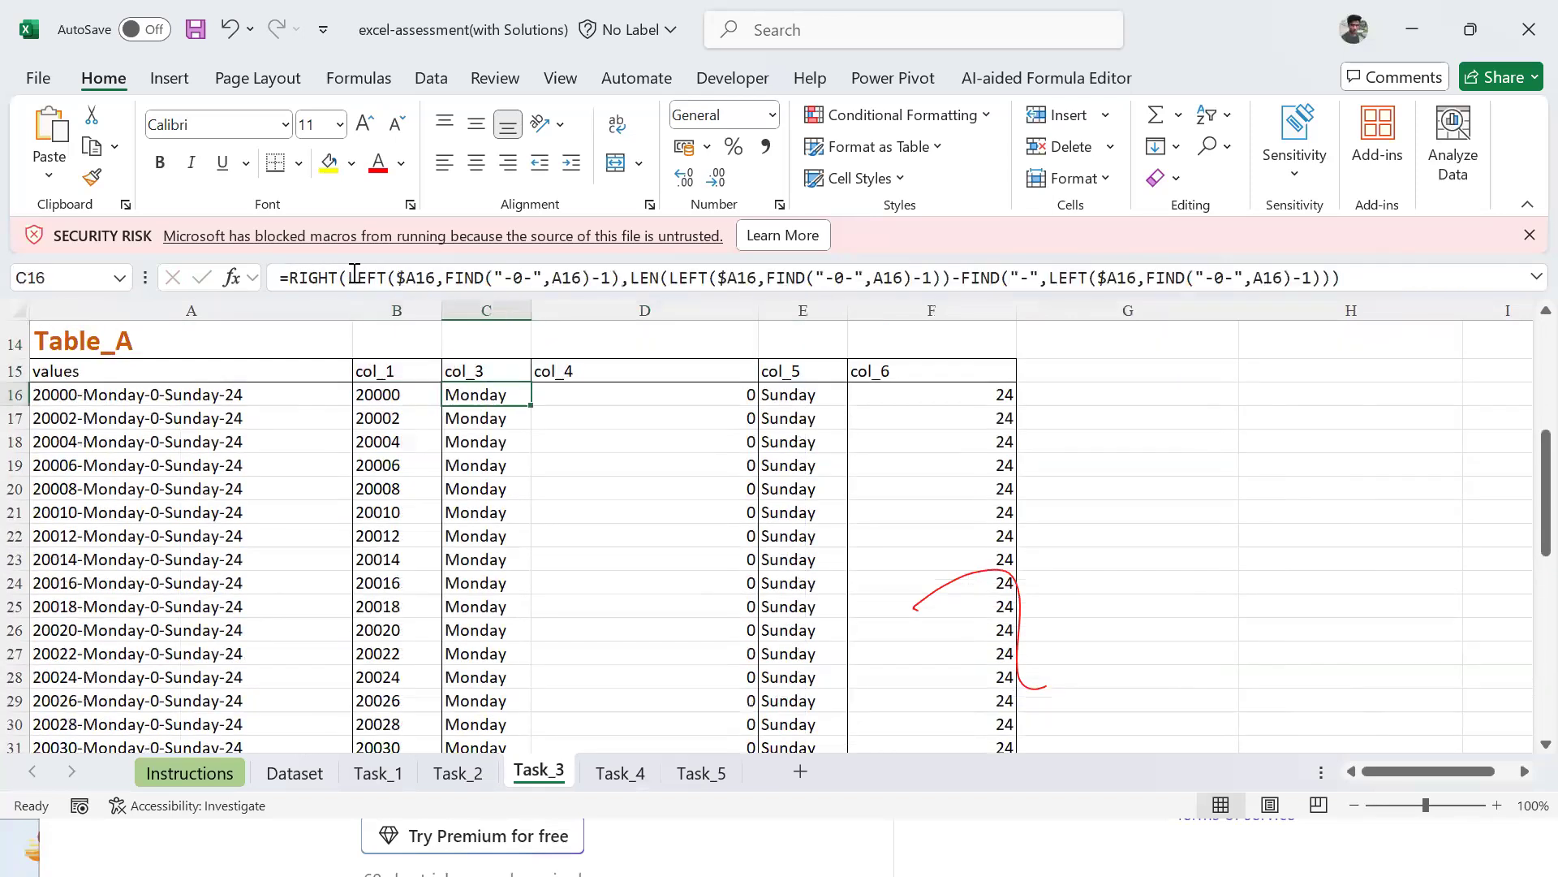
{"action": "key", "text": "Right"}
{"action": "key", "text": "Left"}
{"action": "key", "text": "Left"}
{"action": "key", "text": "ctrl+Down"}
{"action": "key", "text": "Down"}
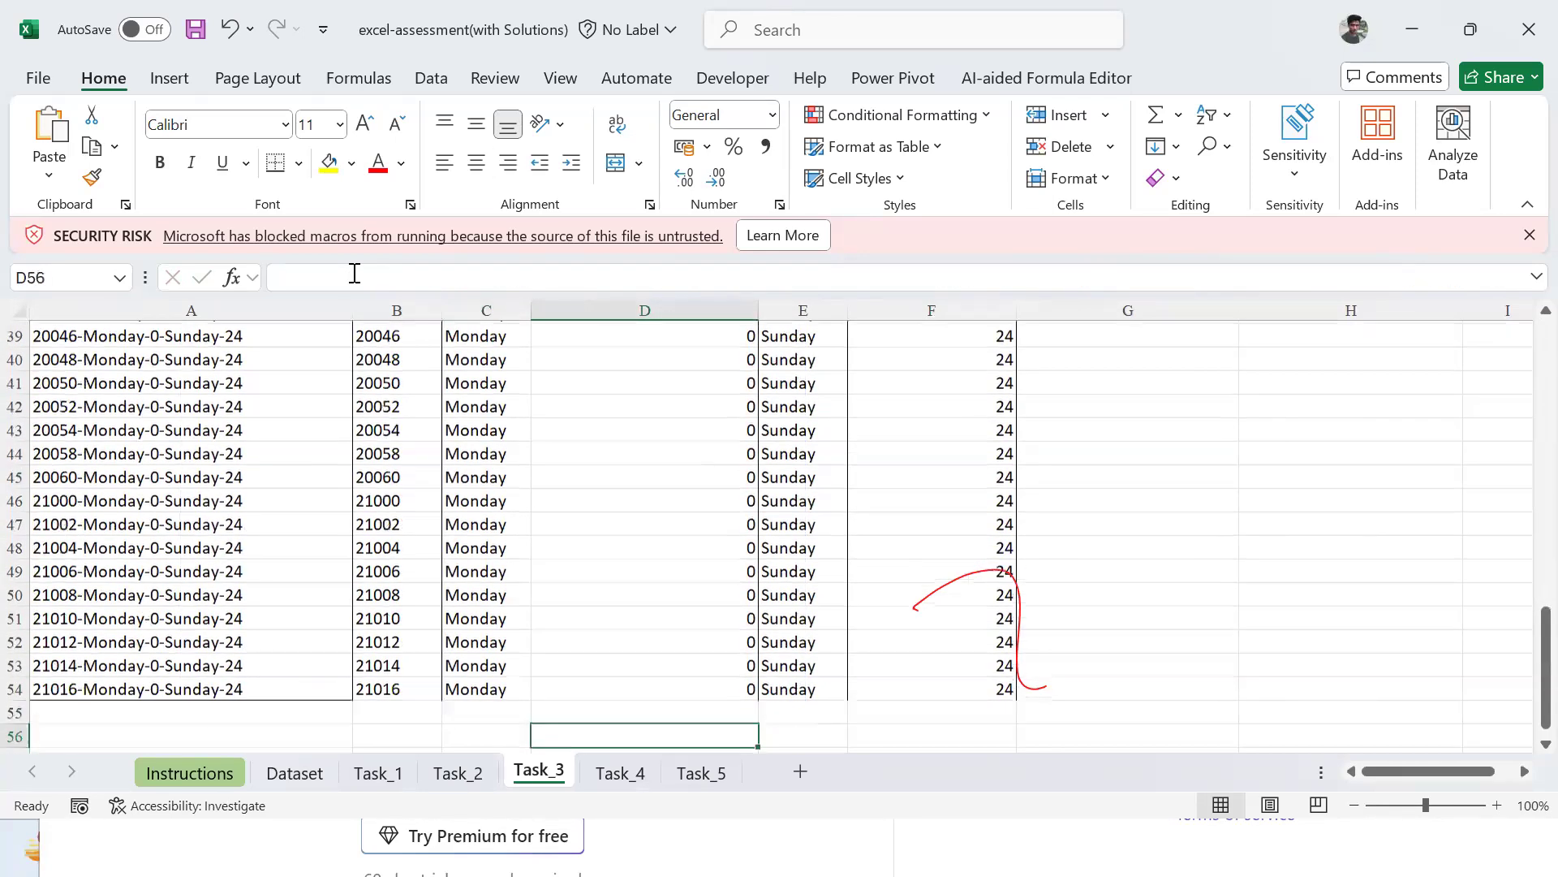
Step: Go to the Task_4 sheet and compare the two Sales columns of Table_A
{"action": "key", "text": "ctrl+Page_Down"}
{"action": "key", "text": "Left"}
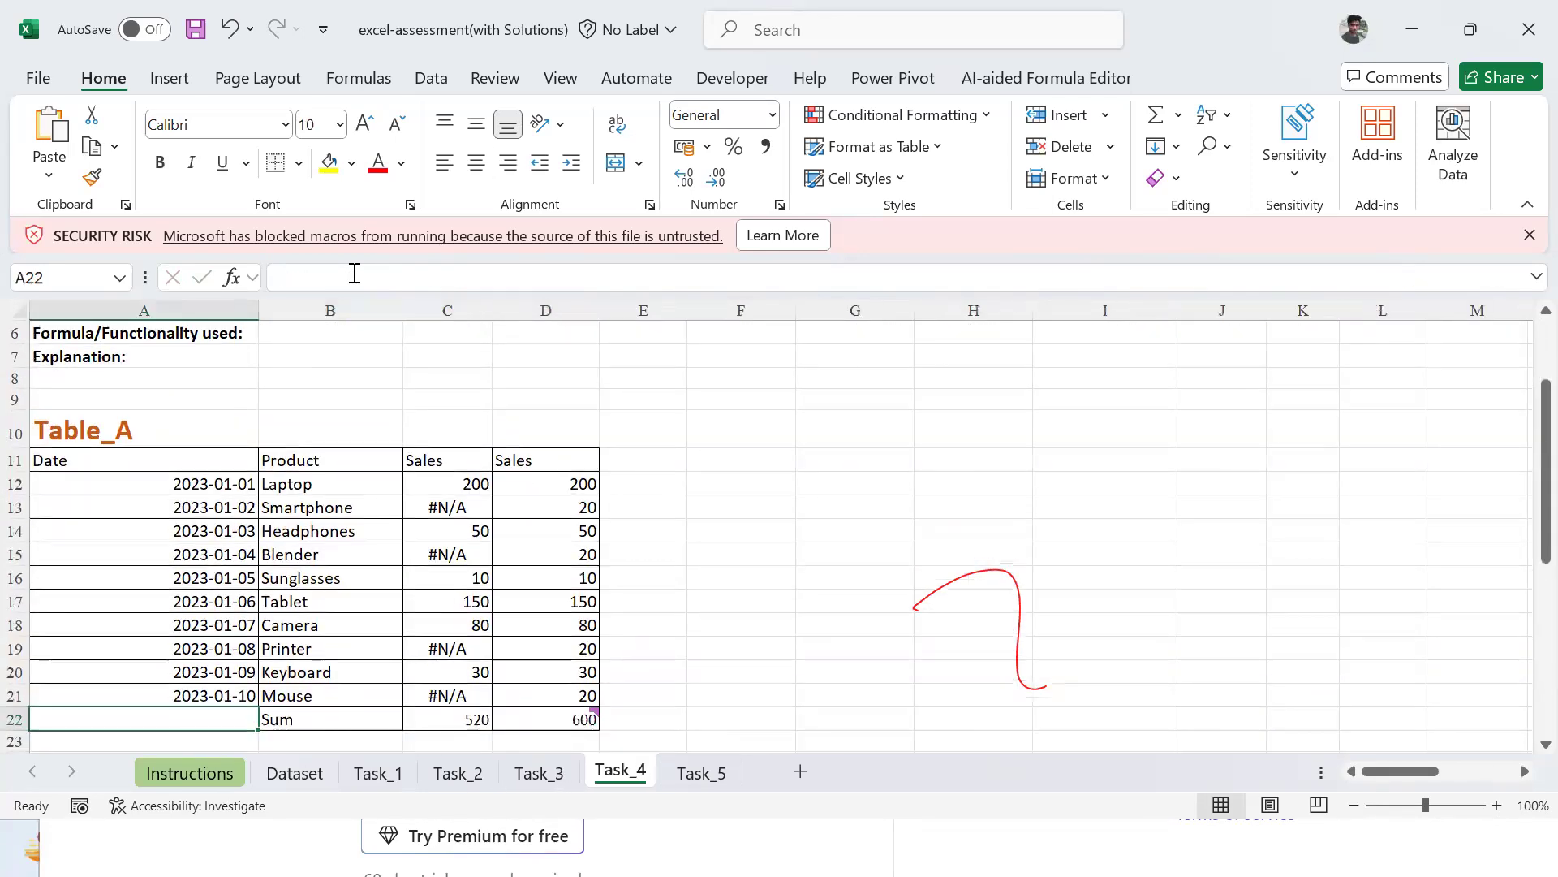
{"action": "key", "text": "Up"}
{"action": "key", "text": "Right"}
{"action": "key", "text": "Right"}
{"action": "key", "text": "Up"}
{"action": "key", "text": "Right"}
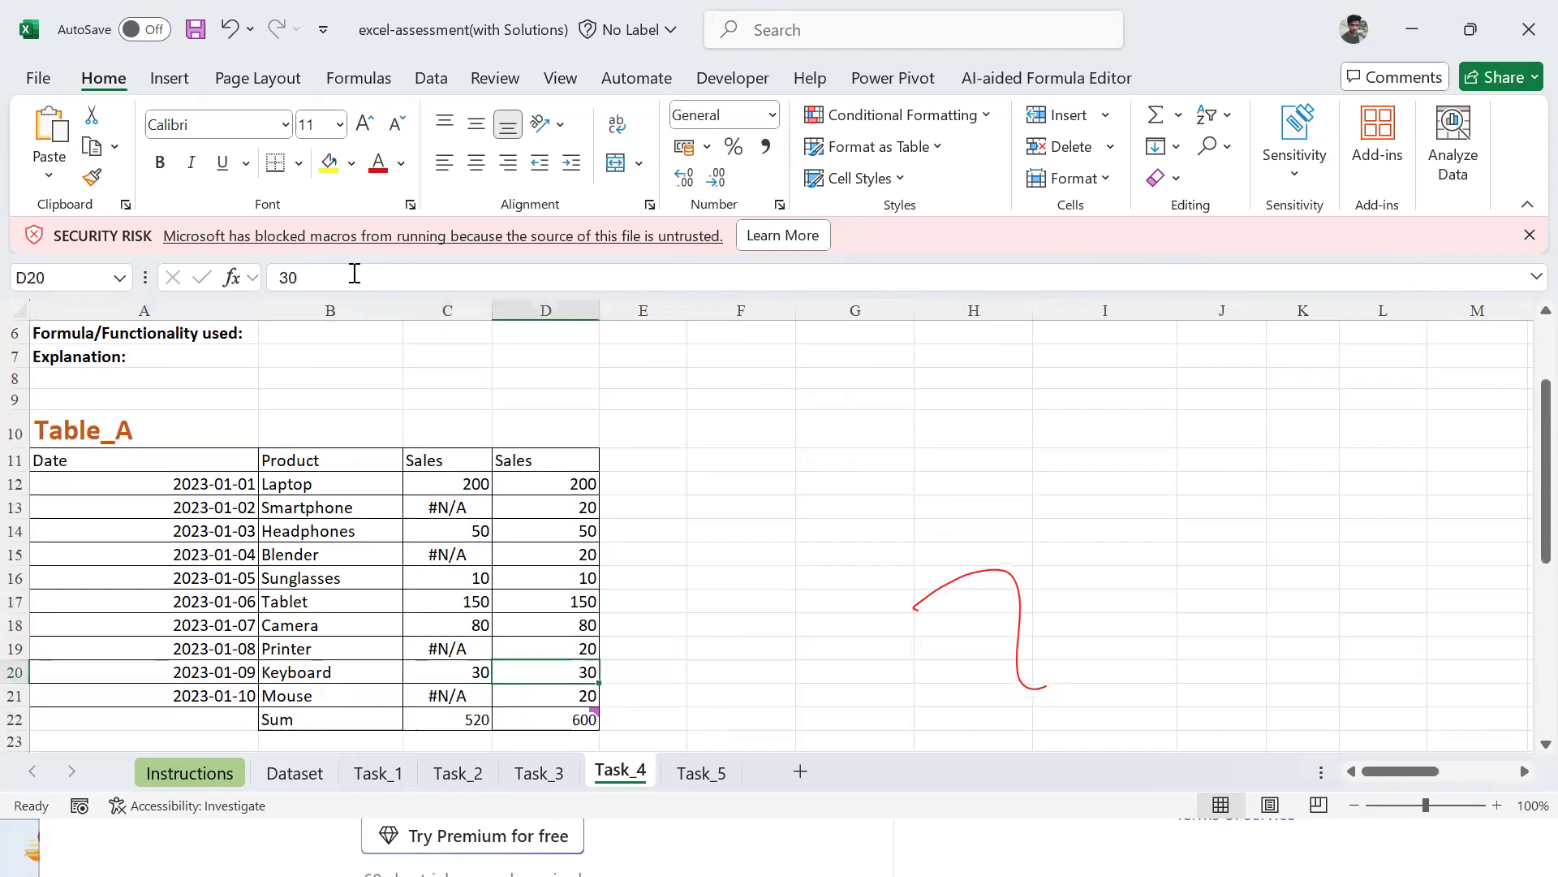
Step: Go to the Task_5 sheet and look over the task description, Table_A and Table_B
{"action": "key", "text": "ctrl+Page_Down"}
{"action": "key", "text": "Down"}
{"action": "key", "text": "Down"}
{"action": "key", "text": "Down"}
{"action": "key", "text": "Right"}
{"action": "key", "text": "Right"}
{"action": "key", "text": "Right"}
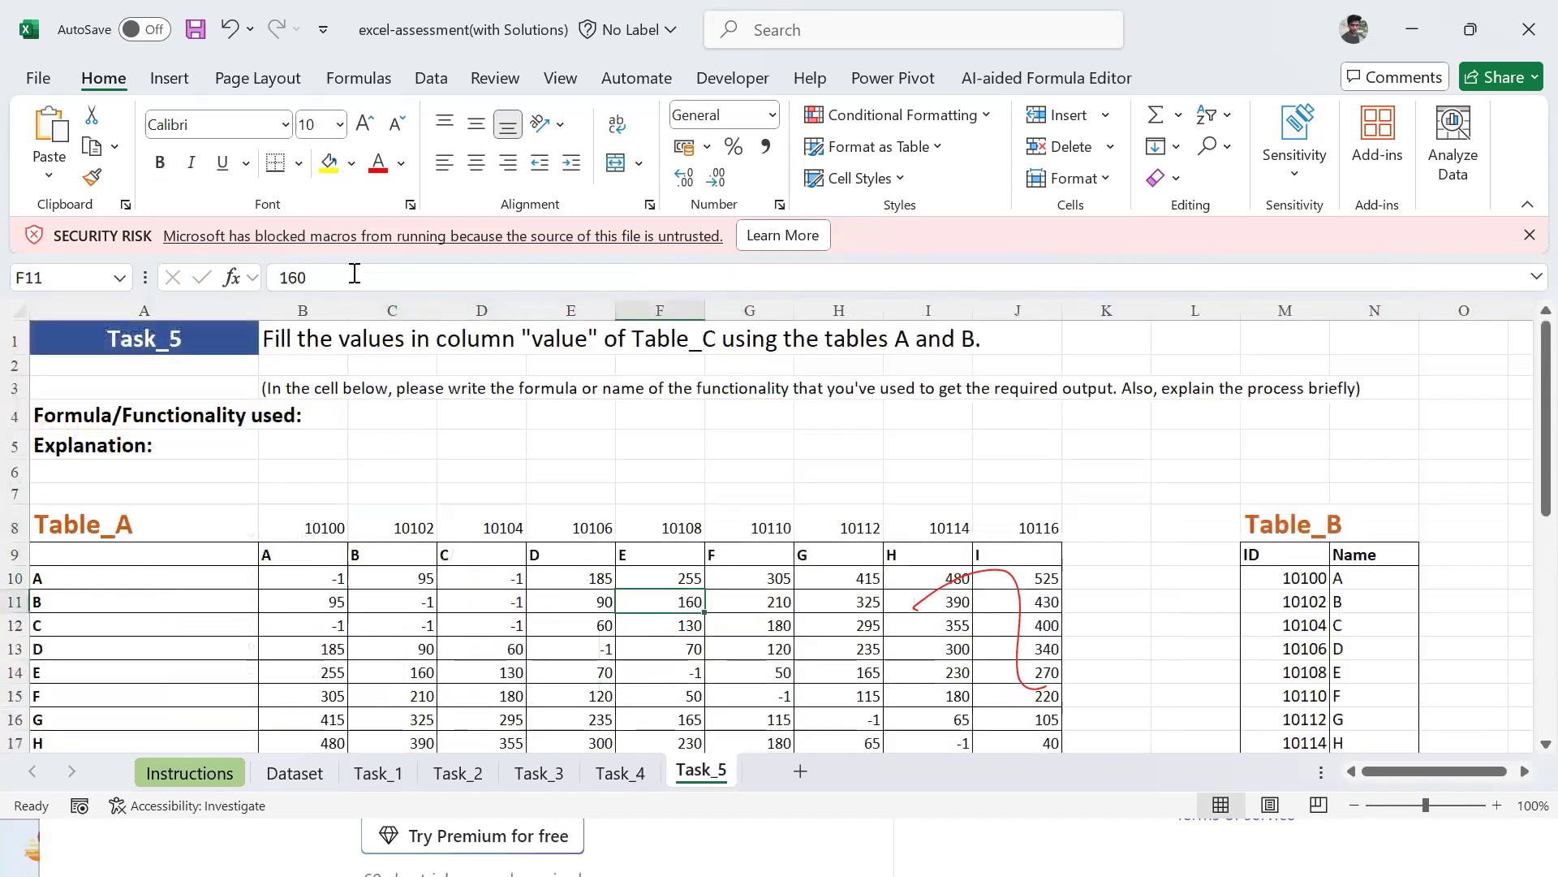
Step: Close the solved assessment workbook without saving and switch to the Downloads folder in File Explorer
{"action": "left_click", "coordinate": [1525, 37]}
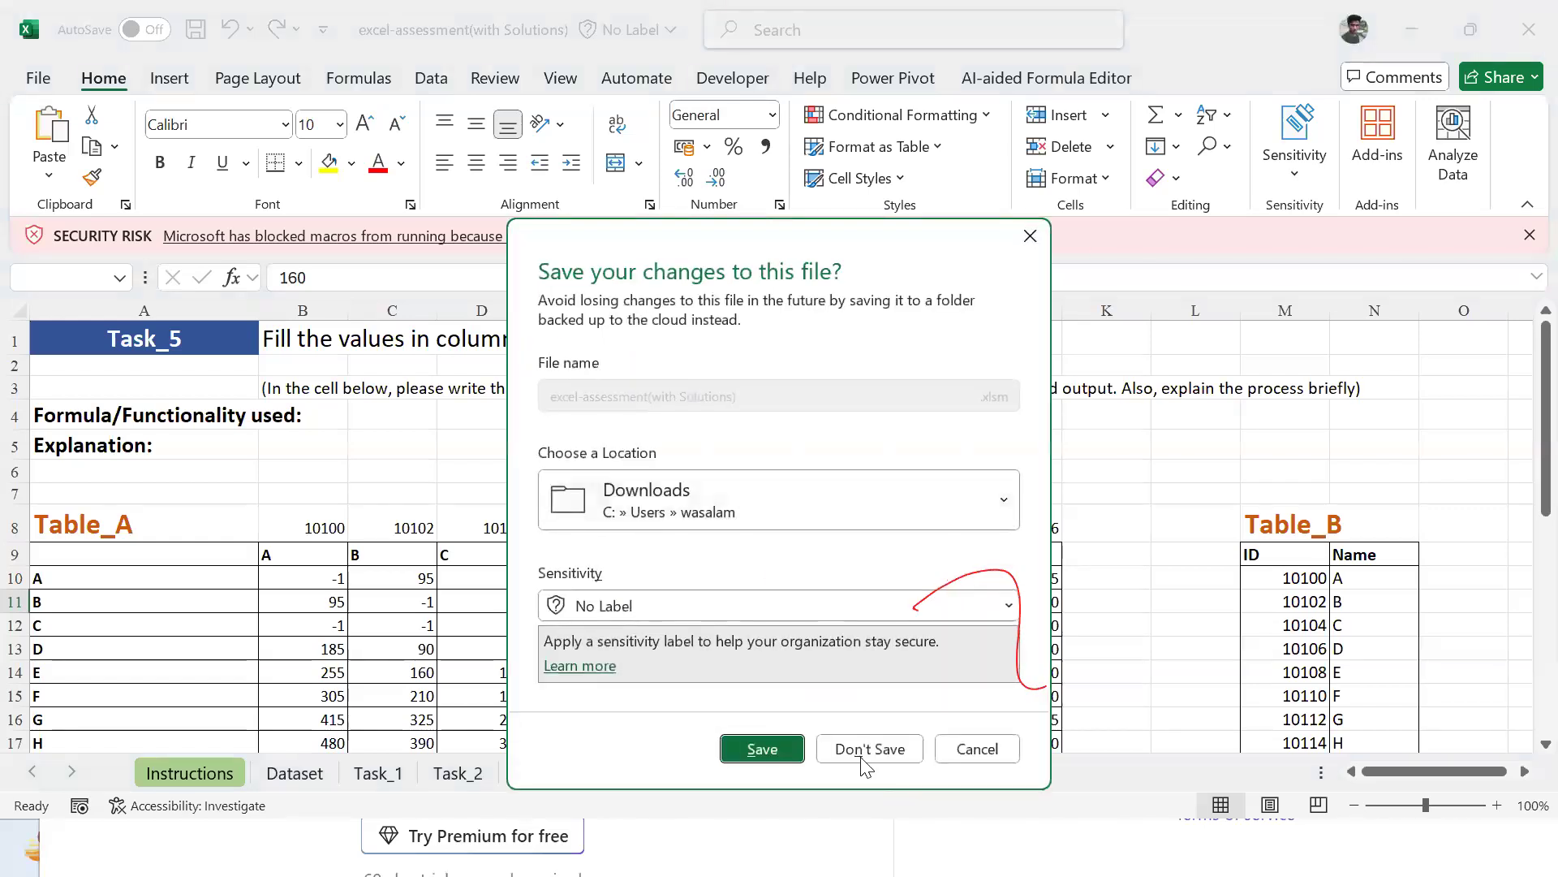
{"action": "left_click", "coordinate": [859, 748]}
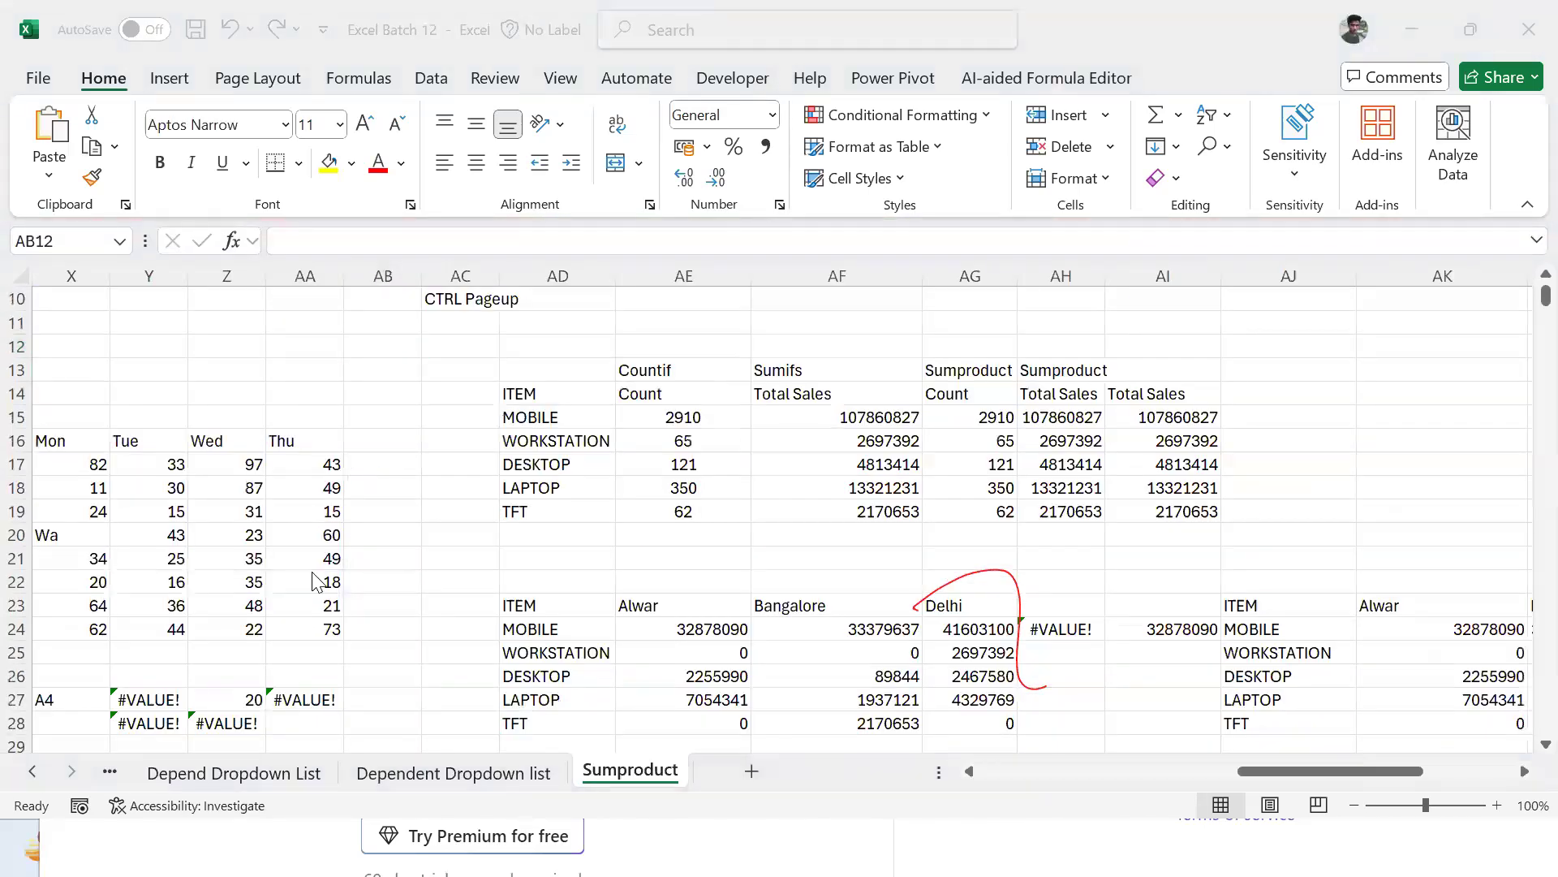
{"action": "key", "text": "alt+Tab"}
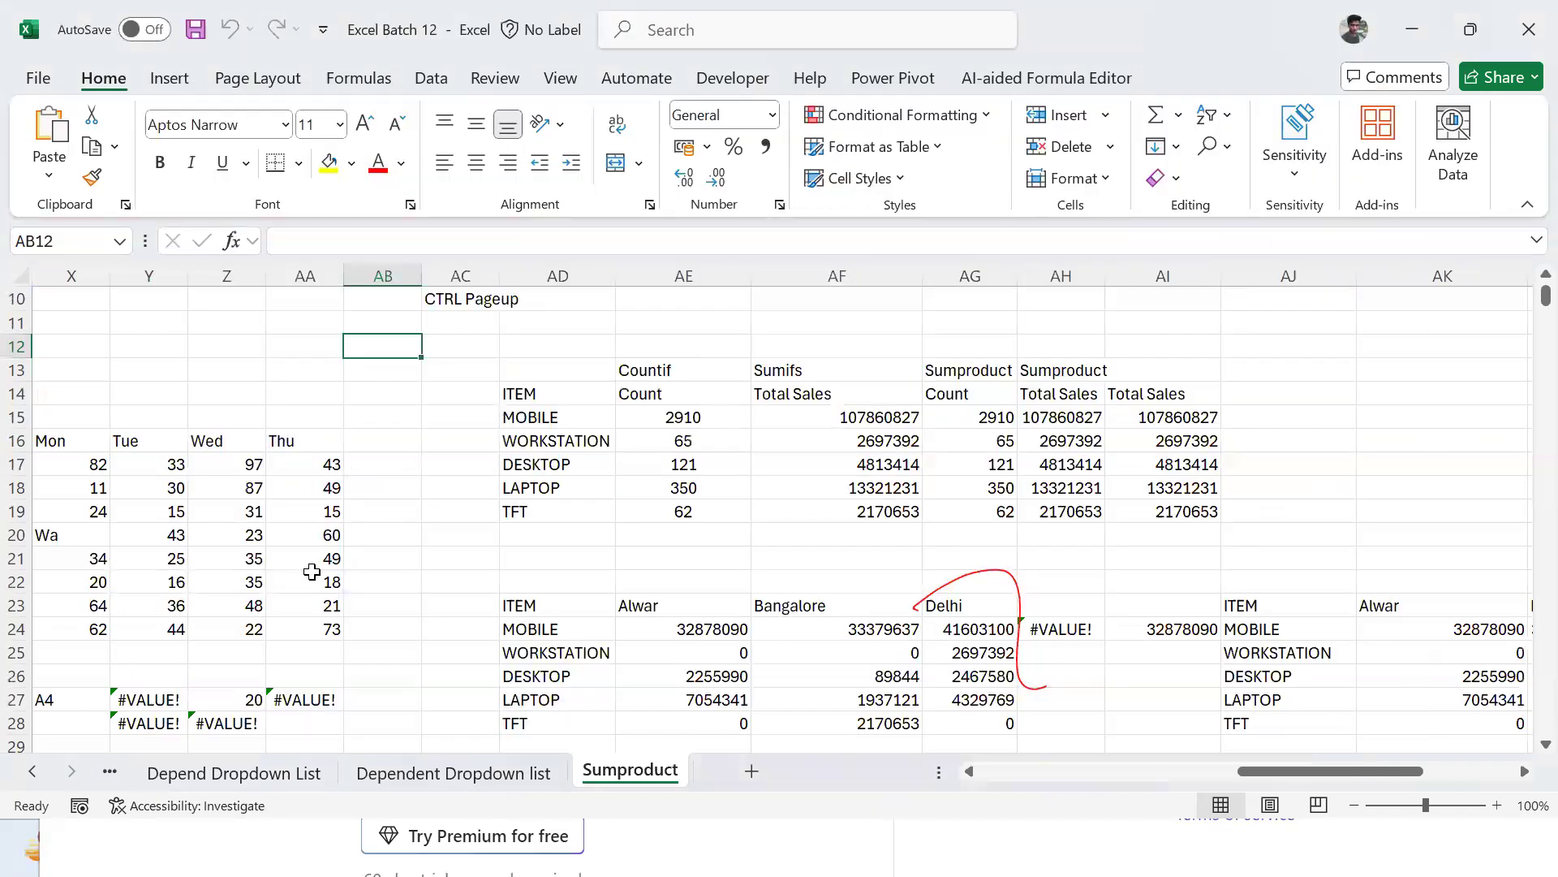
{"action": "key", "text": "alt+Tab"}
{"action": "key", "text": "alt+Tab"}
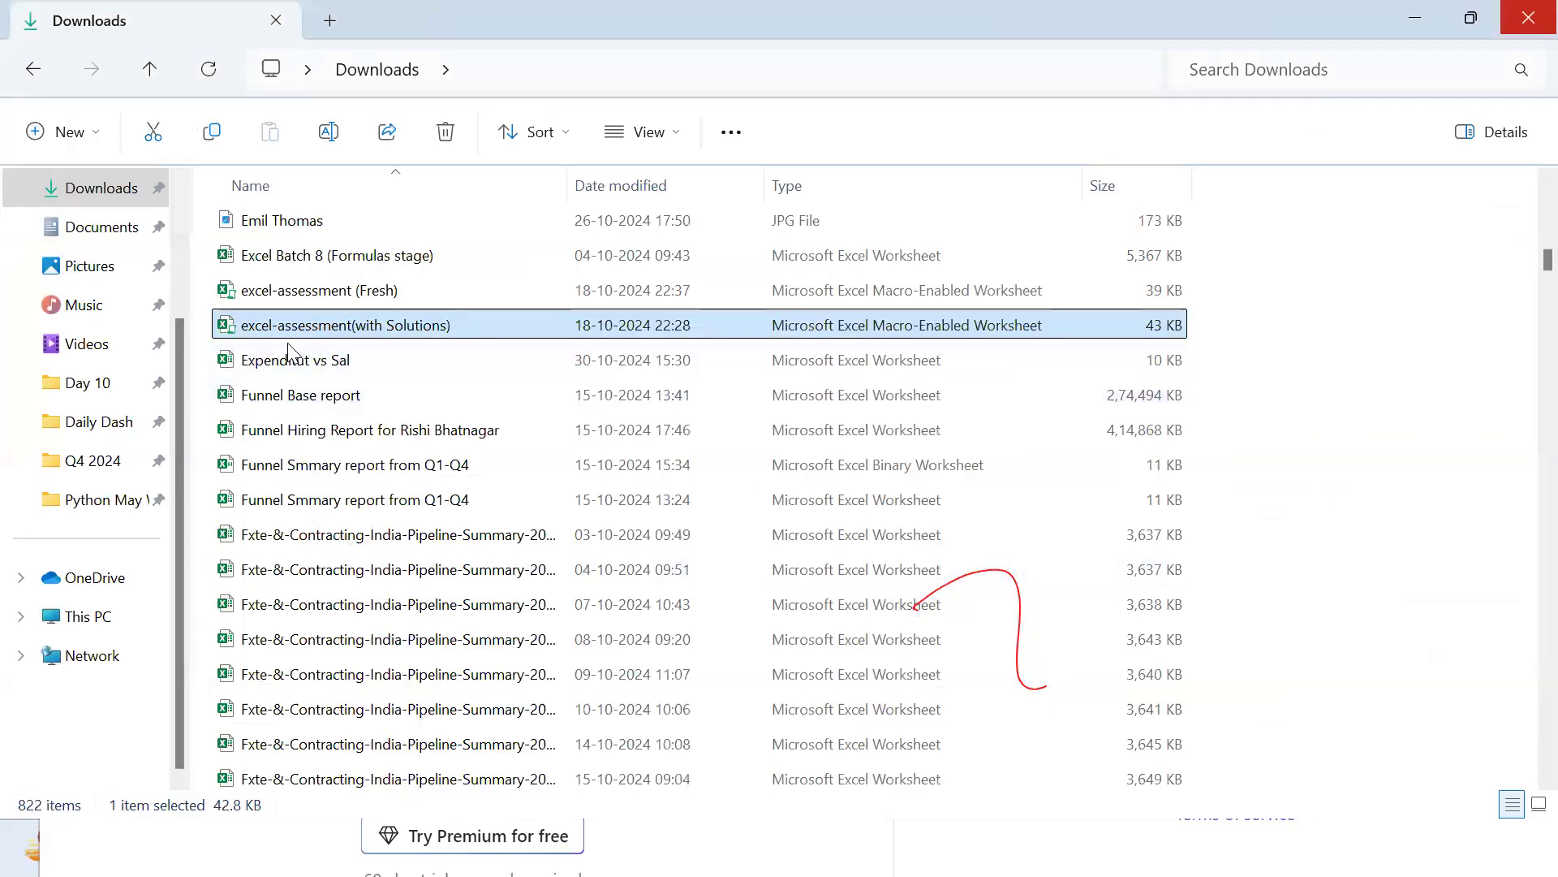
Step: Look for another Excel test file in the Downloads folder, from the files starting with W back up to the newest ones
{"action": "key", "text": "w"}
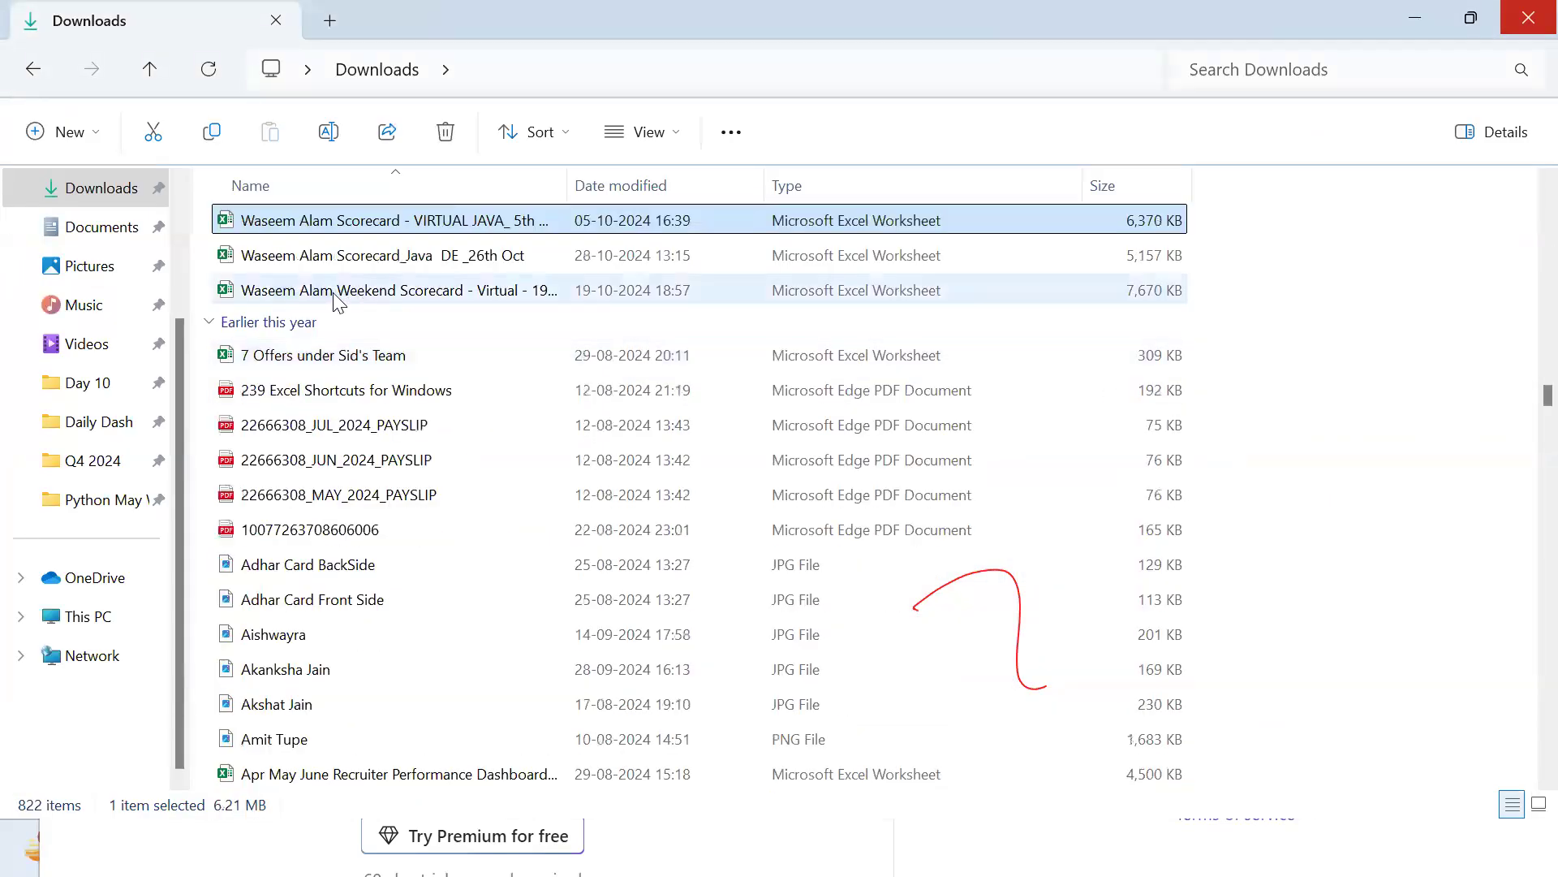
{"action": "left_click", "coordinate": [339, 290]}
{"action": "key", "text": "Up"}
{"action": "key", "text": "Up"}
{"action": "scroll", "coordinate": [338, 300], "scroll_direction": "up", "scroll_amount": 5}
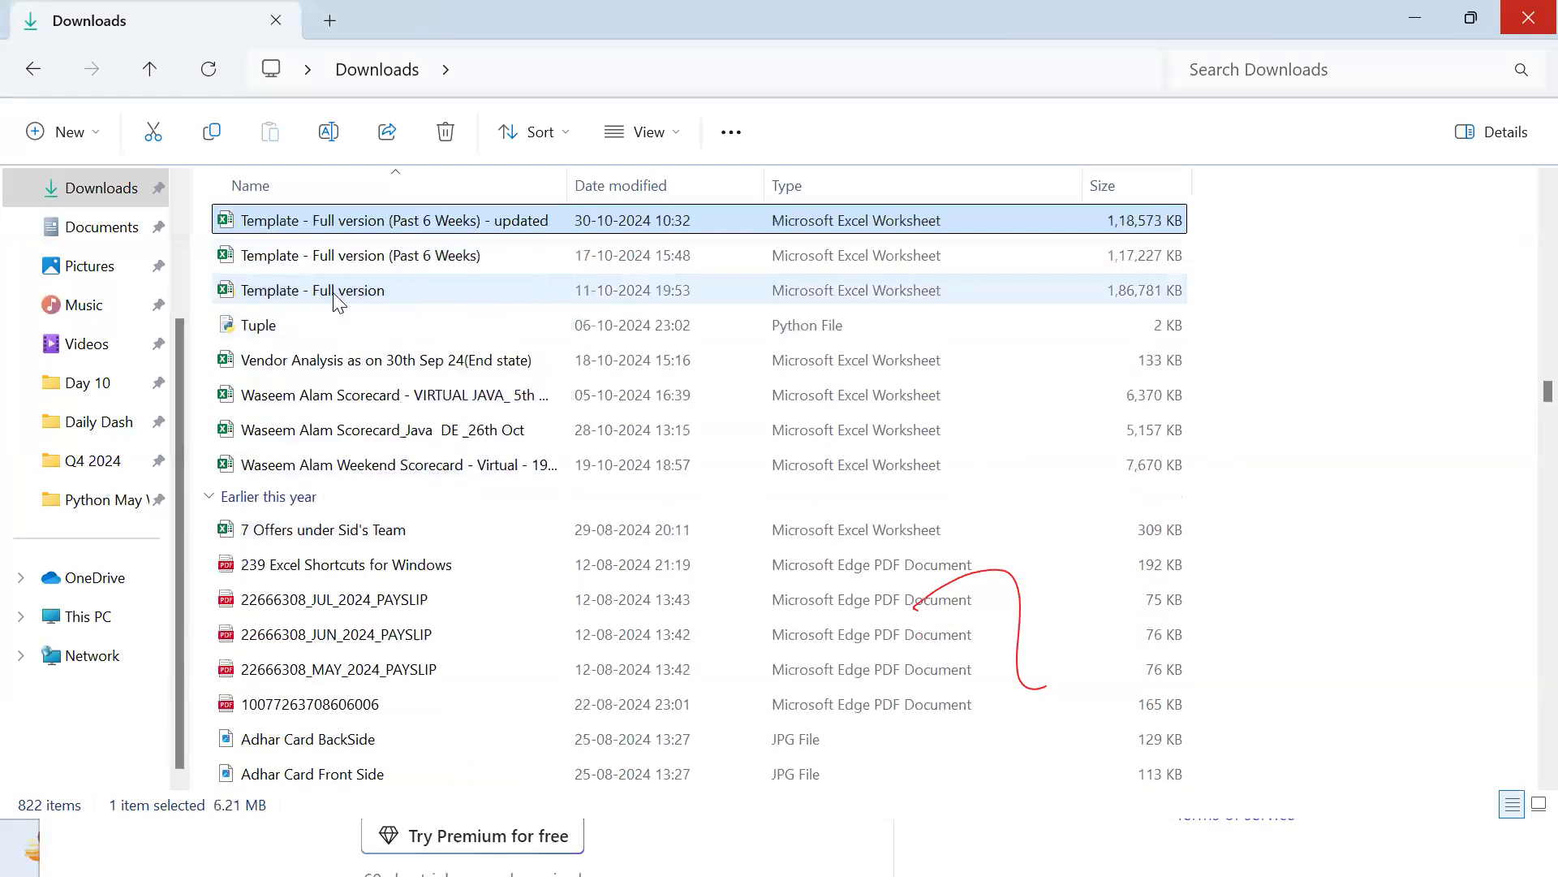
{"action": "key", "text": "Up"}
{"action": "key", "text": "Up"}
{"action": "key", "text": "Up"}
{"action": "key", "text": "Up"}
{"action": "key", "text": "Up"}
{"action": "key", "text": "Up"}
{"action": "key", "text": "Up"}
{"action": "key", "text": "Up"}
{"action": "key", "text": "Up"}
{"action": "key", "text": "Up"}
{"action": "key", "text": "Up"}
{"action": "key", "text": "Up"}
{"action": "key", "text": "Up"}
{"action": "key", "text": "Up"}
{"action": "key", "text": "Up"}
{"action": "key", "text": "Up"}
{"action": "key", "text": "Up"}
{"action": "key", "text": "Up"}
{"action": "key", "text": "Up"}
{"action": "key", "text": "Up"}
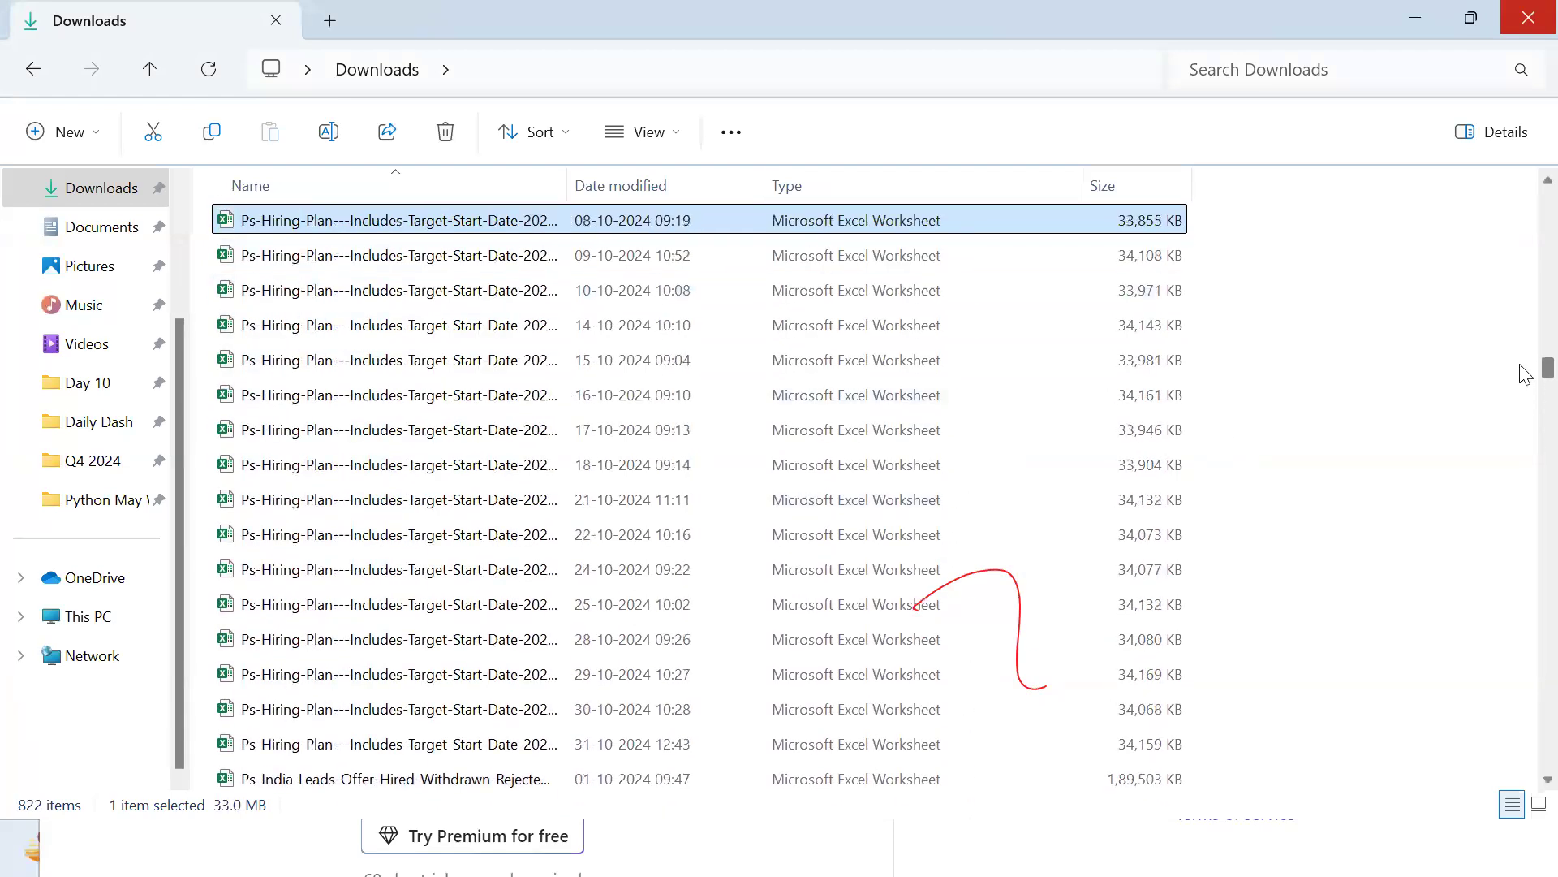
{"action": "scroll", "coordinate": [1525, 231], "scroll_direction": "up", "scroll_amount": 15}
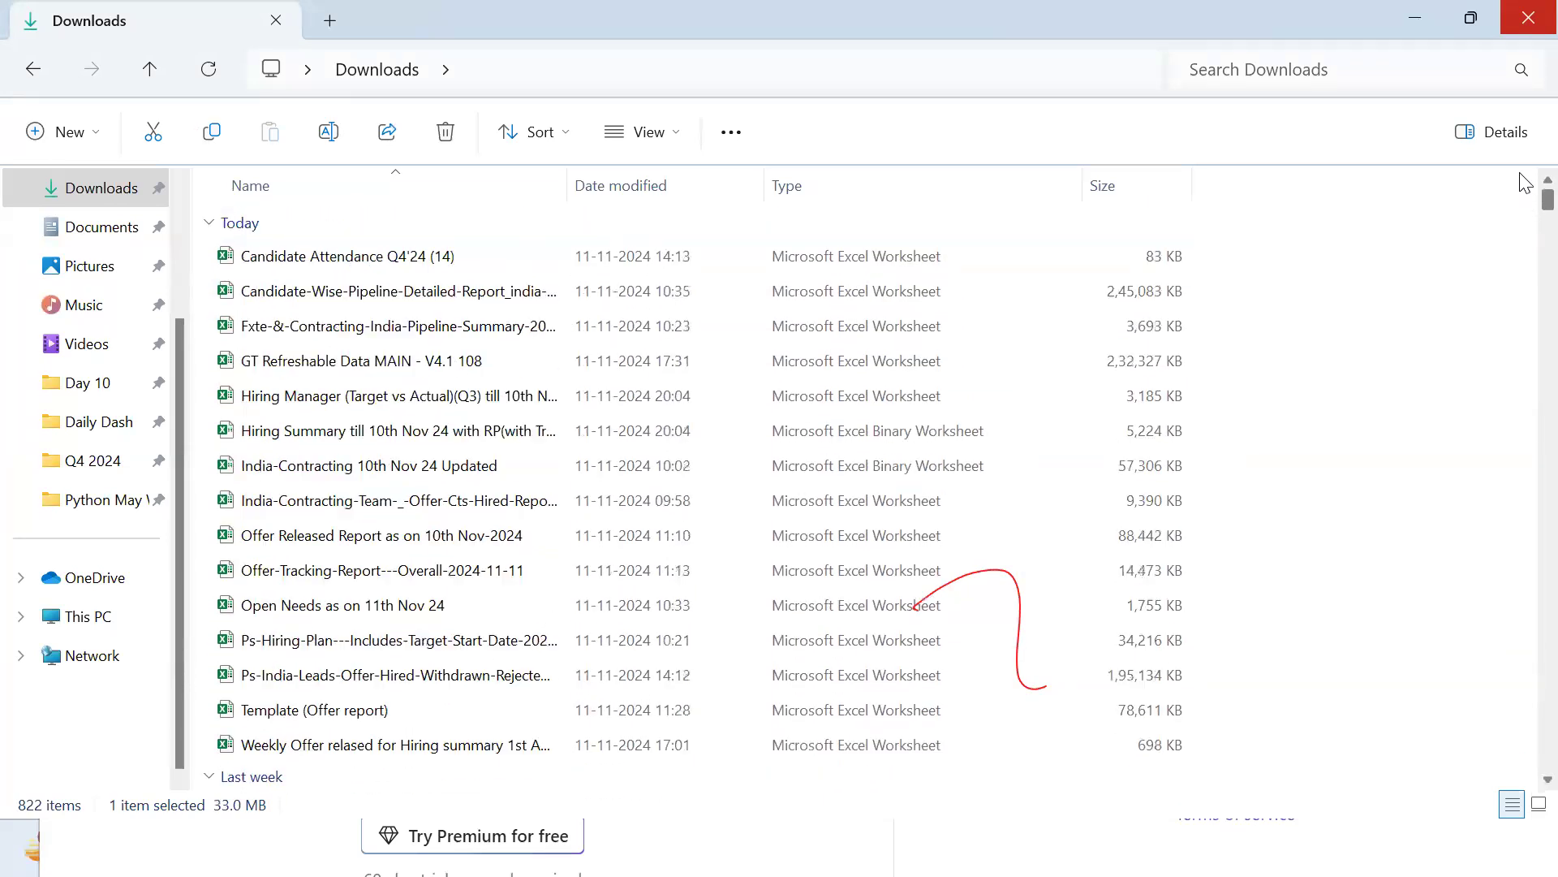
{"action": "key", "text": "Up"}
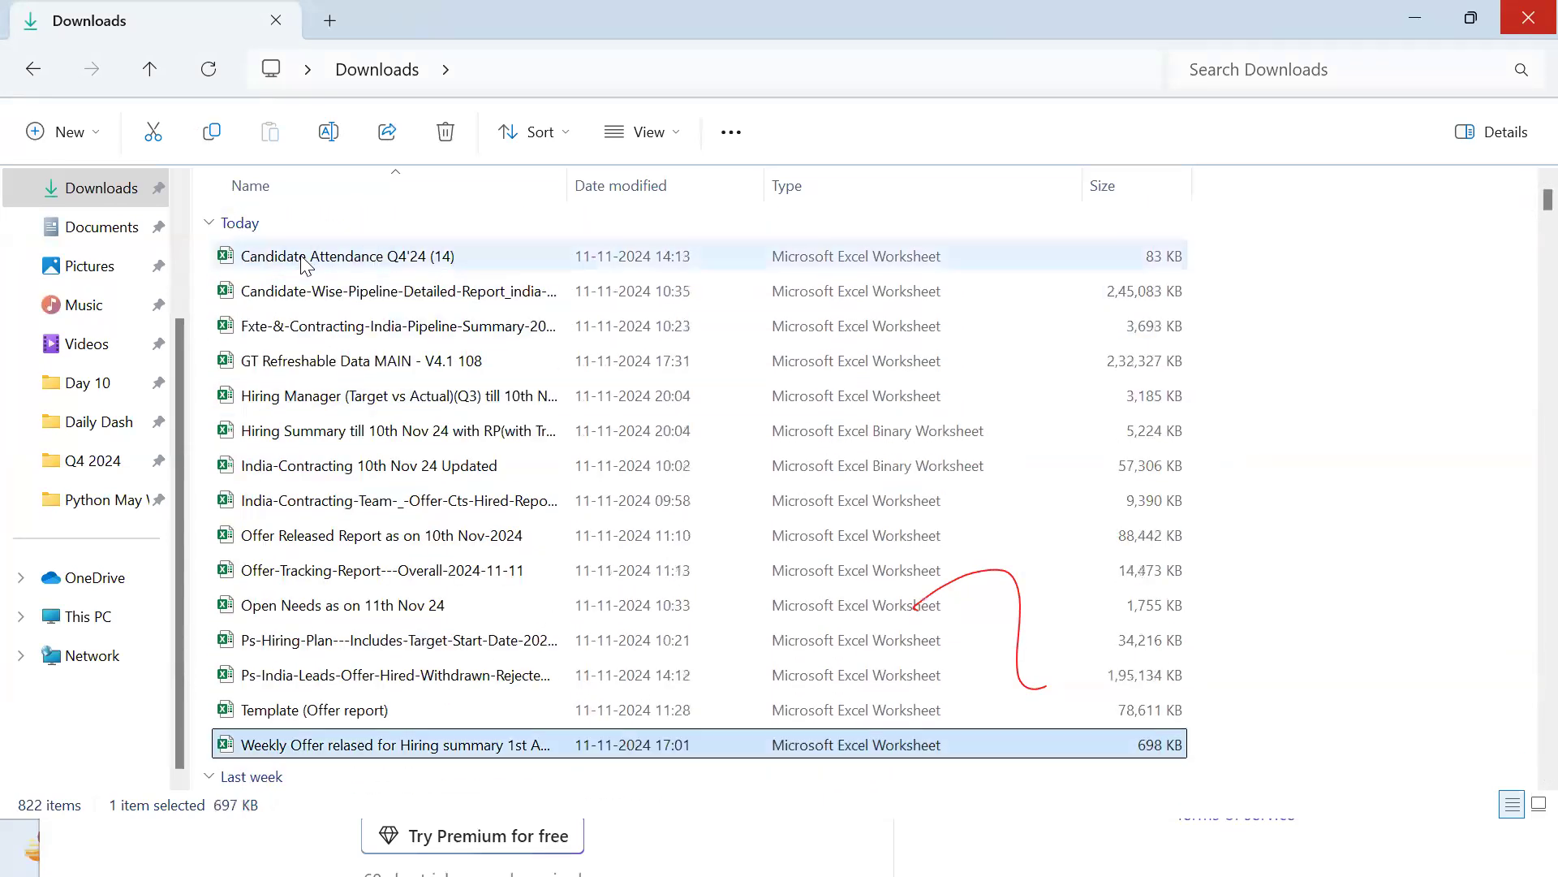
Step: Go through the Downloads files whose names start with W to look for the test workbook
{"action": "key", "text": "w"}
{"action": "key", "text": "w"}
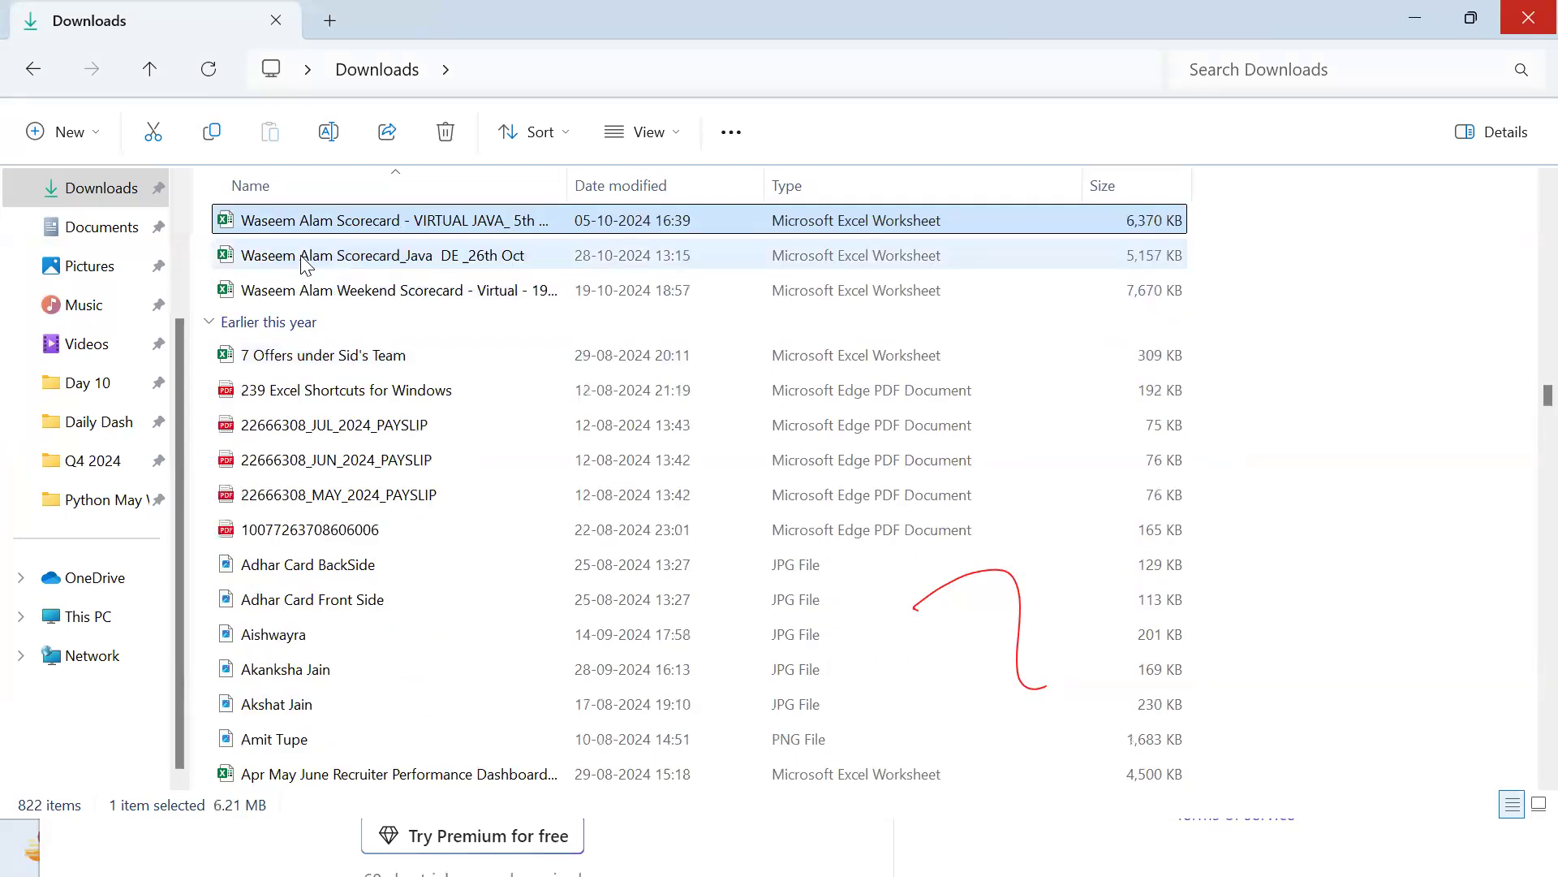
{"action": "key", "text": "w"}
{"action": "key", "text": "w"}
{"action": "key", "text": "w"}
{"action": "key", "text": "w"}
{"action": "key", "text": "w"}
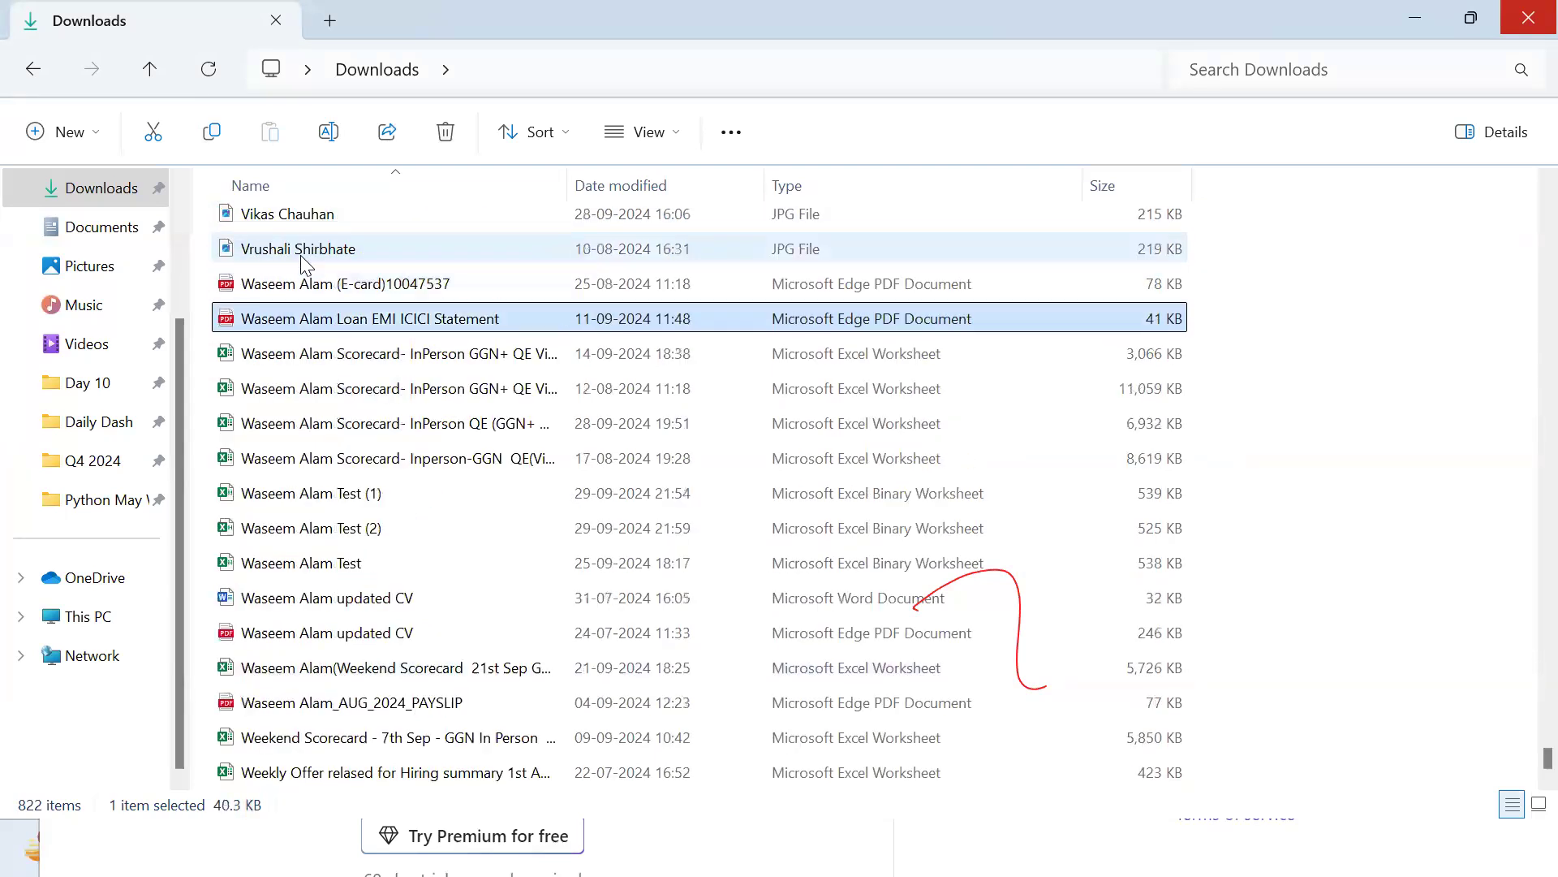
{"action": "key", "text": "w"}
{"action": "key", "text": "w"}
{"action": "key", "text": "w"}
{"action": "key", "text": "w"}
{"action": "key", "text": "w"}
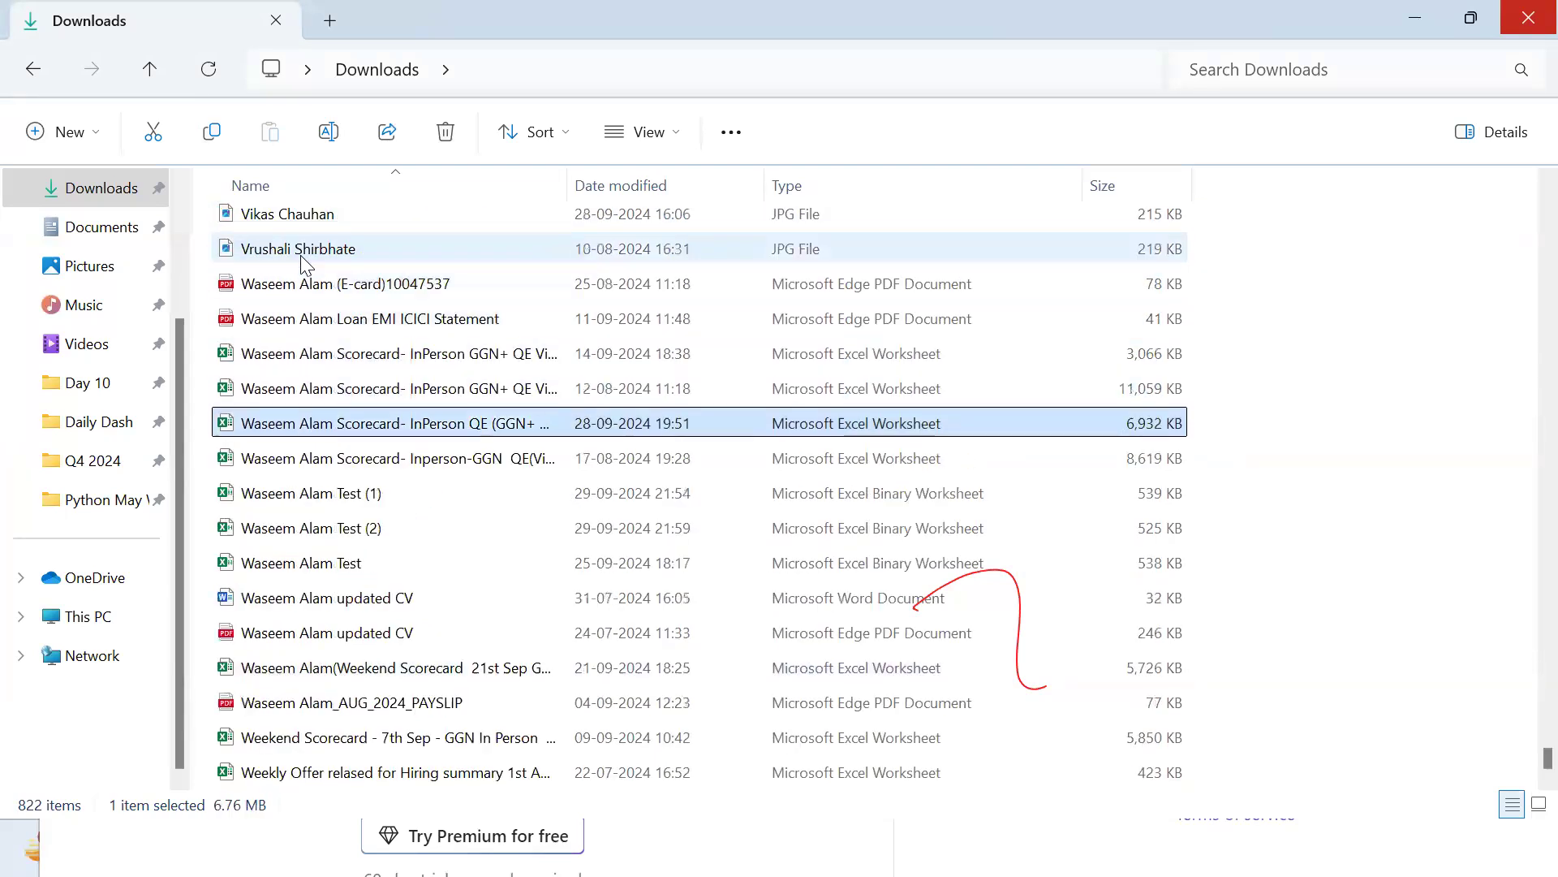
{"action": "key", "text": "w"}
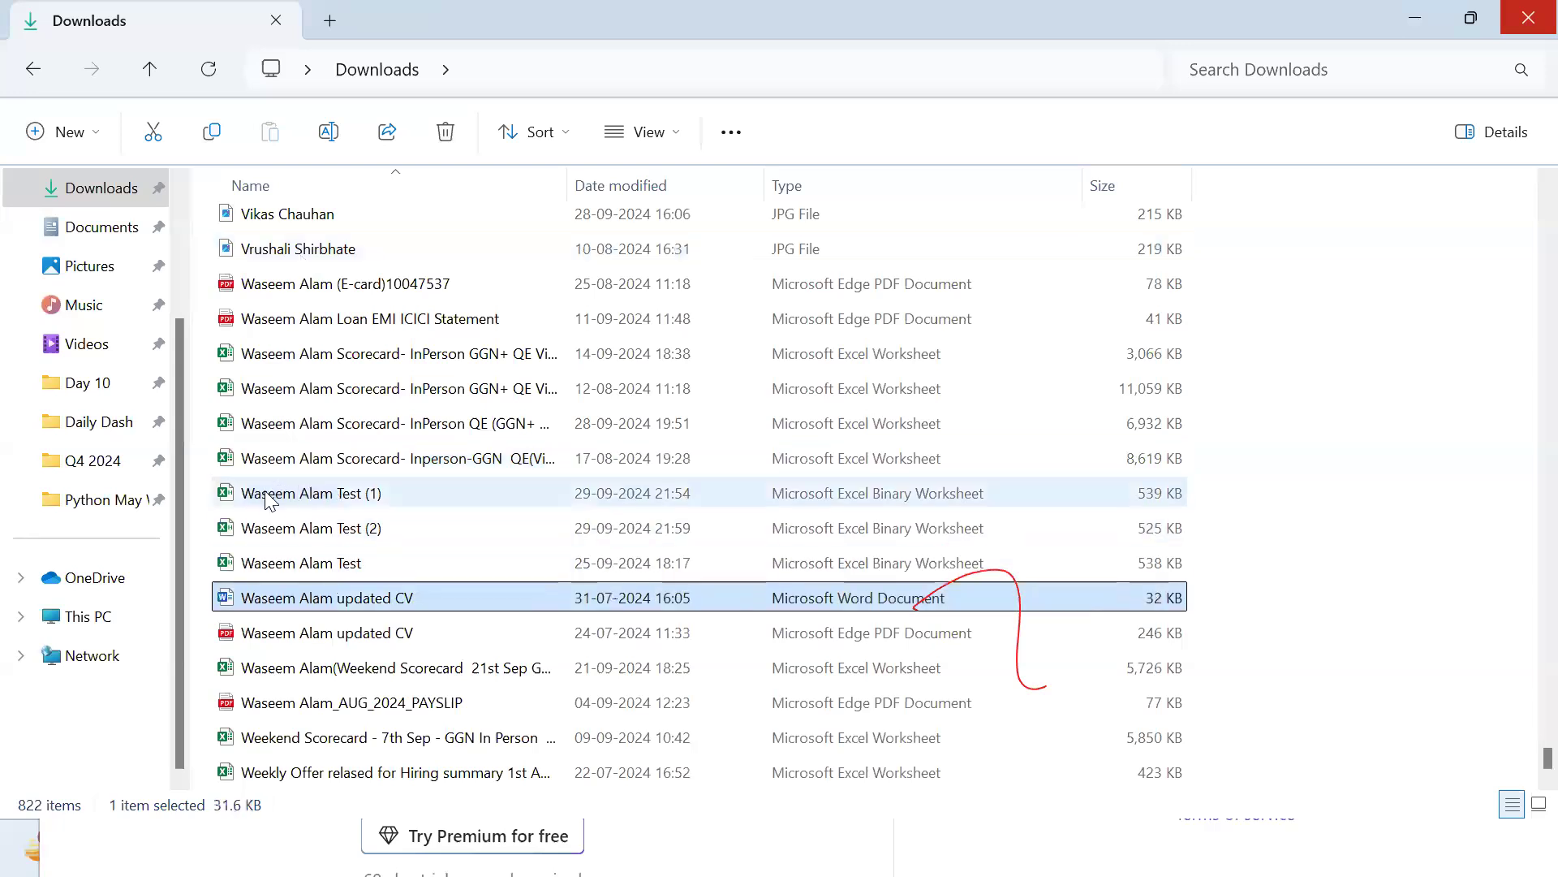
Step: Open the Advance ExcelTest_HC Analytics_v2_Jan 24 workbook and look through its sheets from Q1 to Q4
{"action": "key", "text": "a"}
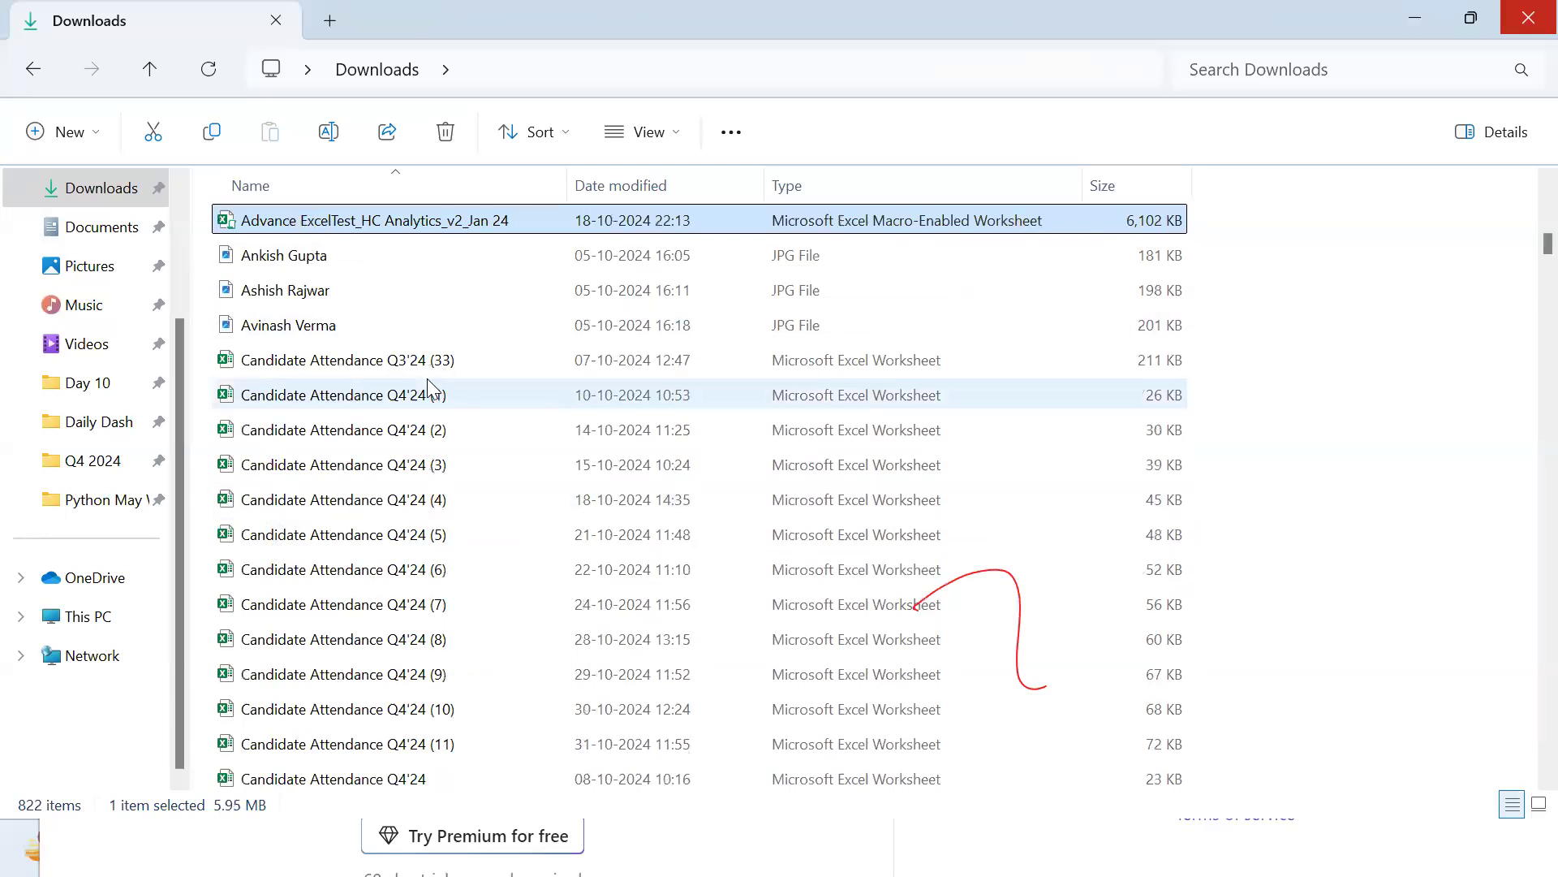
{"action": "key", "text": "Return"}
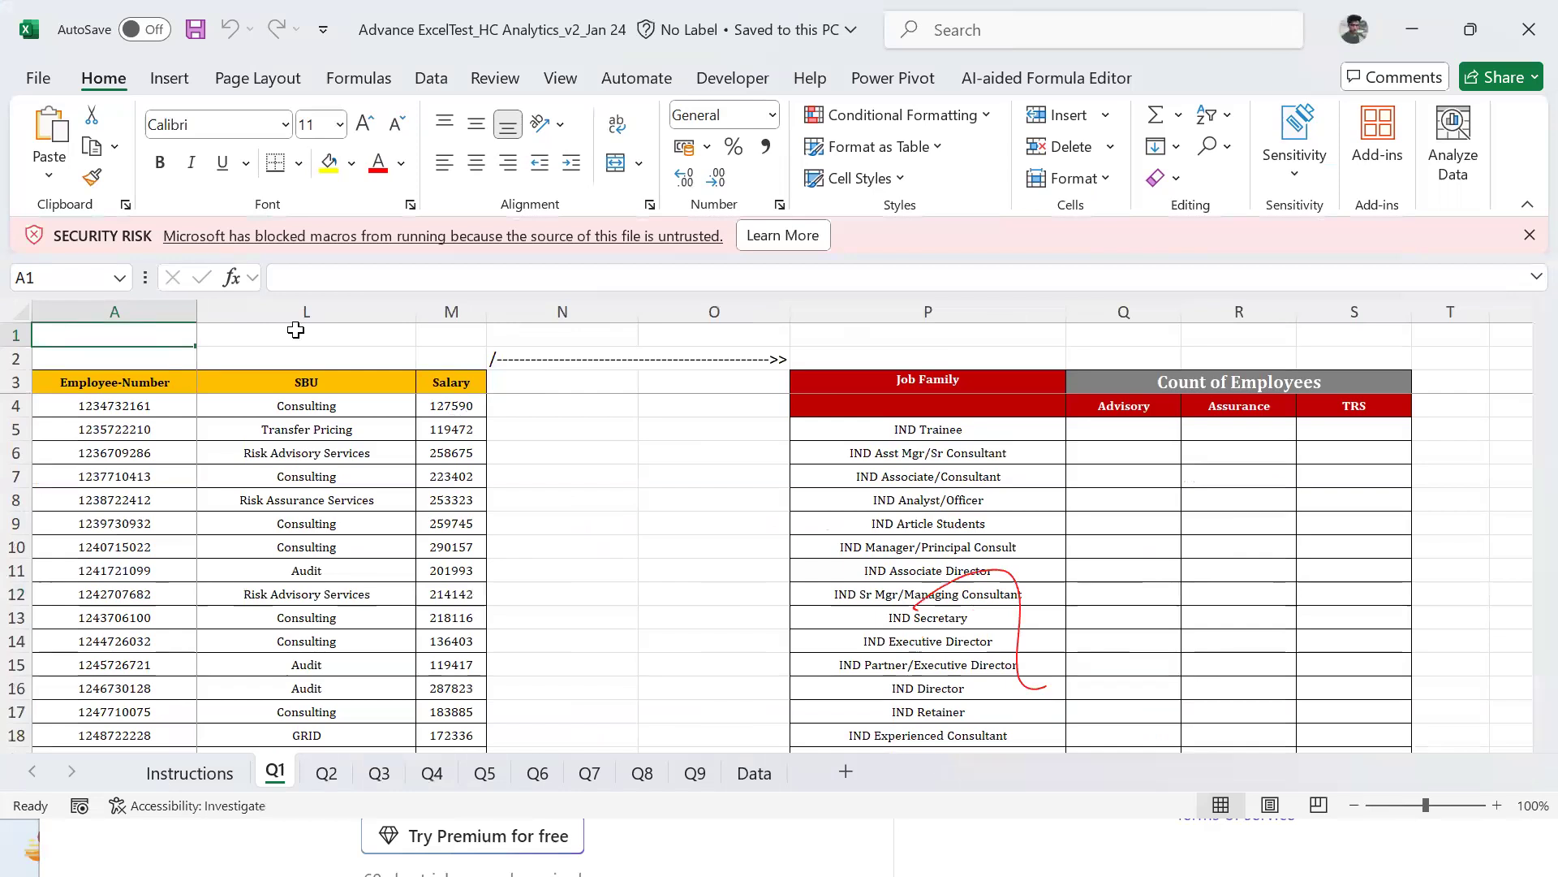
{"action": "key", "text": "ctrl+Page_Down"}
{"action": "key", "text": "ctrl+Page_Down"}
{"action": "key", "text": "ctrl+Page_Down"}
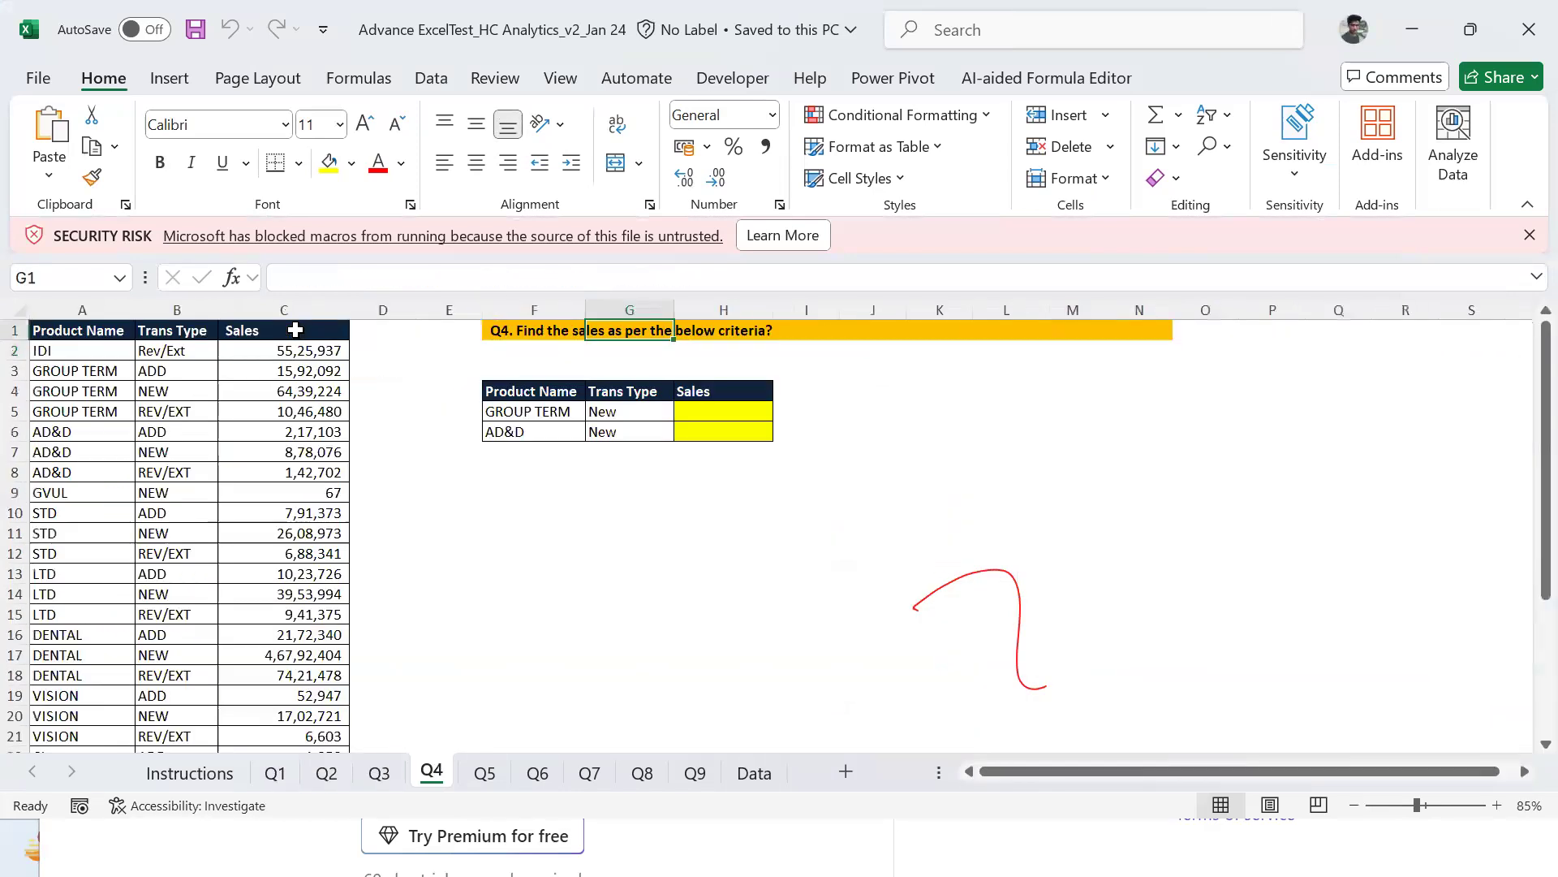
Step: Go back to the Instructions sheet of the test workbook and read the question paper's heading and time limit
{"action": "left_click", "coordinate": [295, 330]}
{"action": "key", "text": "Home"}
{"action": "key", "text": "ctrl+Page_Up"}
{"action": "key", "text": "ctrl+Page_Up"}
{"action": "key", "text": "ctrl+Page_Up"}
{"action": "key", "text": "ctrl+Page_Up"}
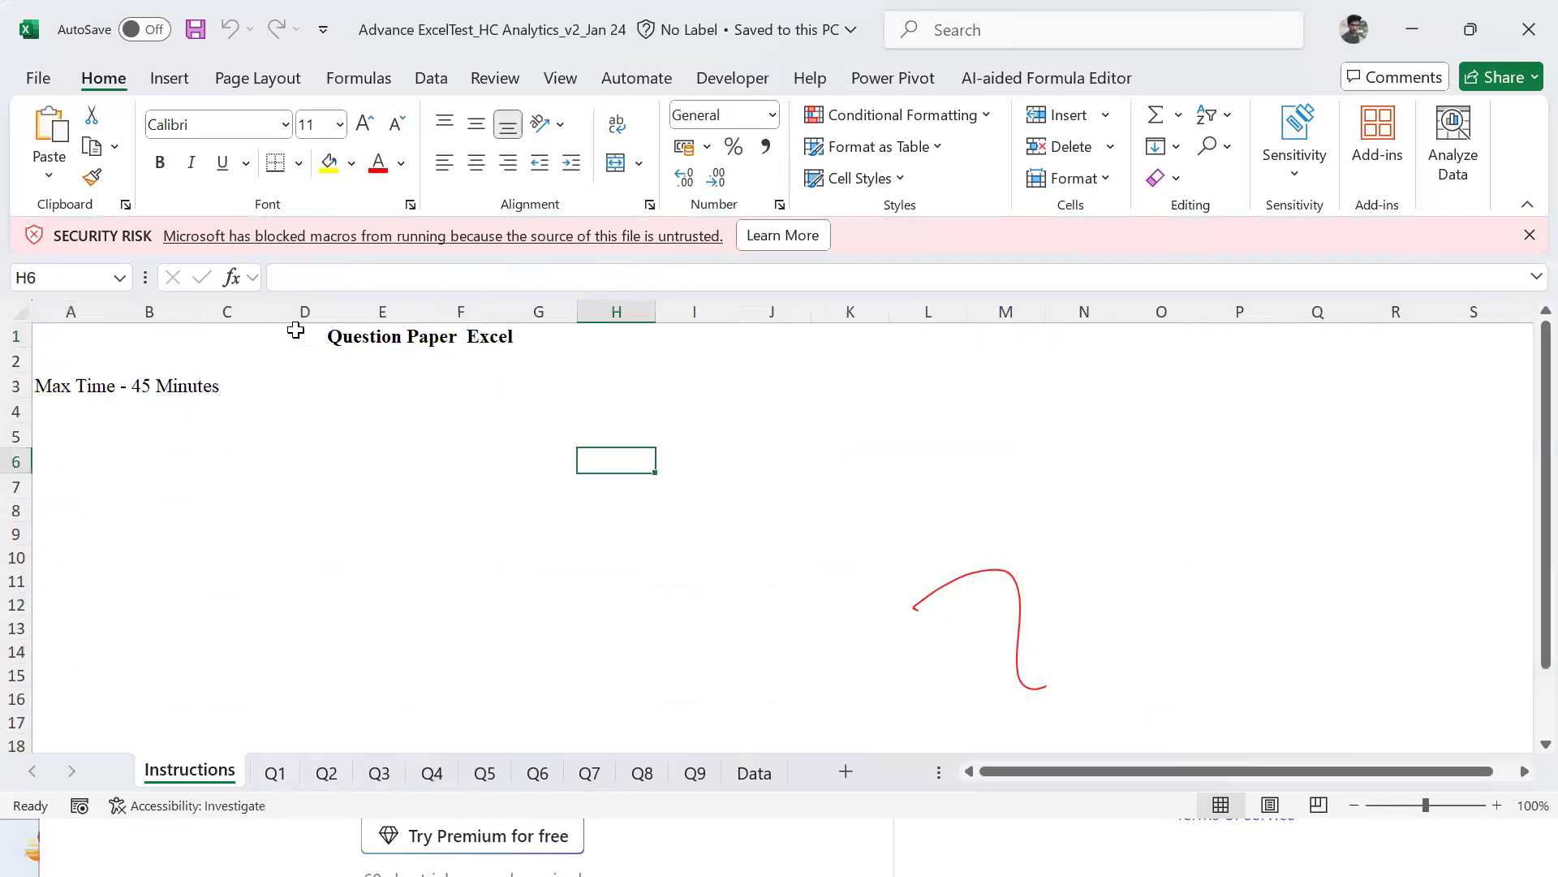
Step: Move past Q1 to the Q2 sheet and view the employee table and the Xlookup and Index-Match answer columns
{"action": "key", "text": "ctrl+Page_Down"}
{"action": "key", "text": "Home"}
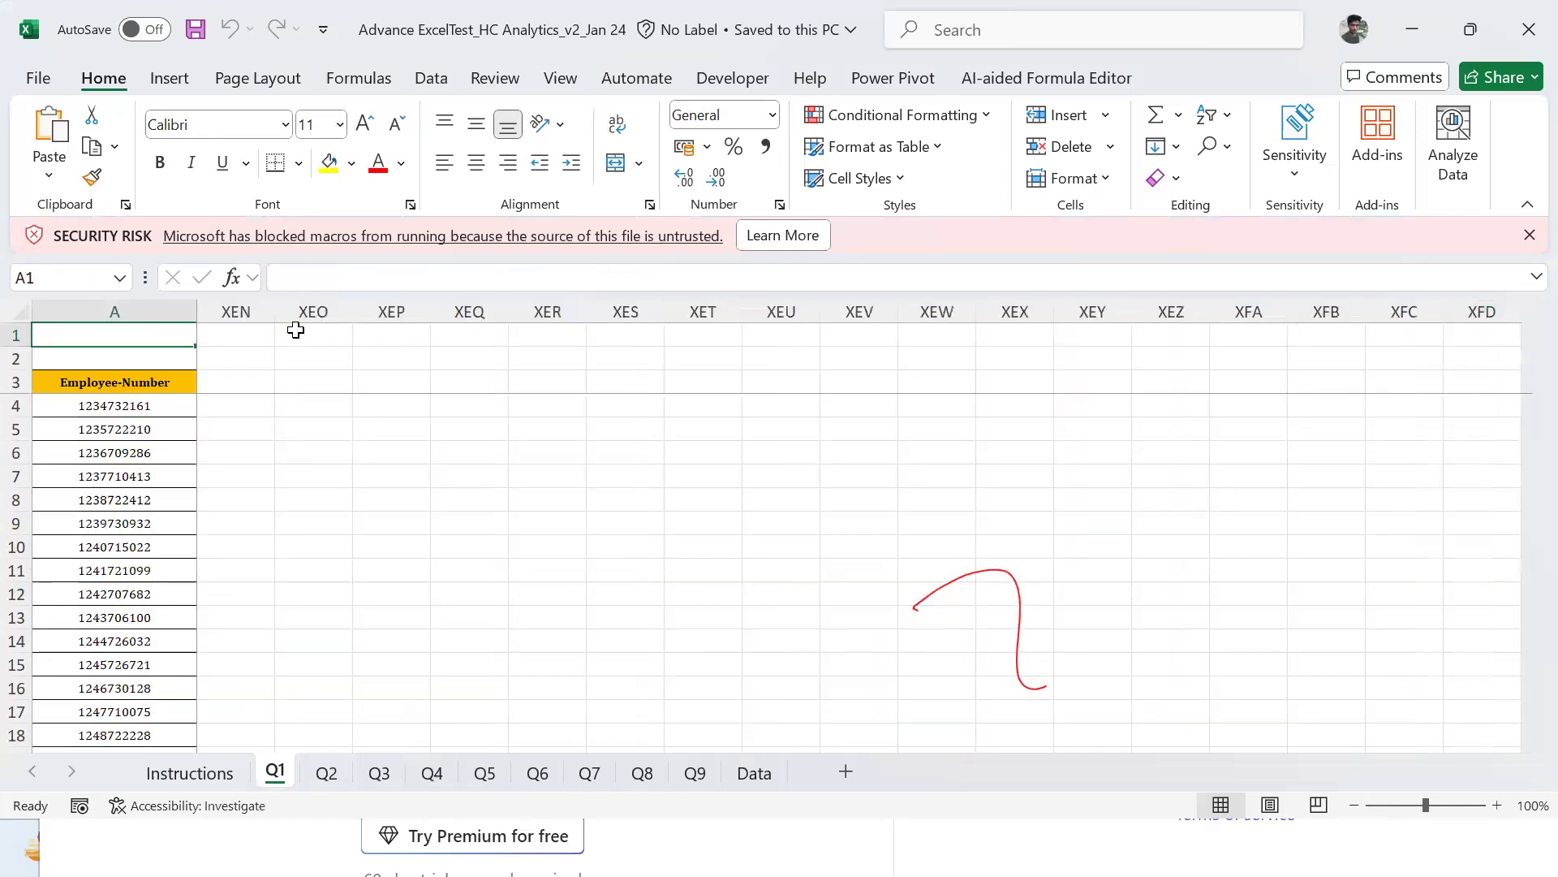
{"action": "key", "text": "ctrl+Page_Down"}
{"action": "key", "text": "Right"}
{"action": "key", "text": "Right"}
{"action": "key", "text": "Right"}
{"action": "key", "text": "Right"}
{"action": "key", "text": "Right"}
{"action": "key", "text": "Right"}
{"action": "key", "text": "Right"}
{"action": "key", "text": "Right"}
{"action": "key", "text": "Right"}
{"action": "key", "text": "Right"}
{"action": "key", "text": "Right"}
{"action": "key", "text": "Right"}
{"action": "key", "text": "Right"}
{"action": "key", "text": "Right"}
{"action": "key", "text": "Right"}
{"action": "key", "text": "Right"}
{"action": "key", "text": "Right"}
{"action": "key", "text": "Right"}
{"action": "key", "text": "Right"}
{"action": "key", "text": "Right"}
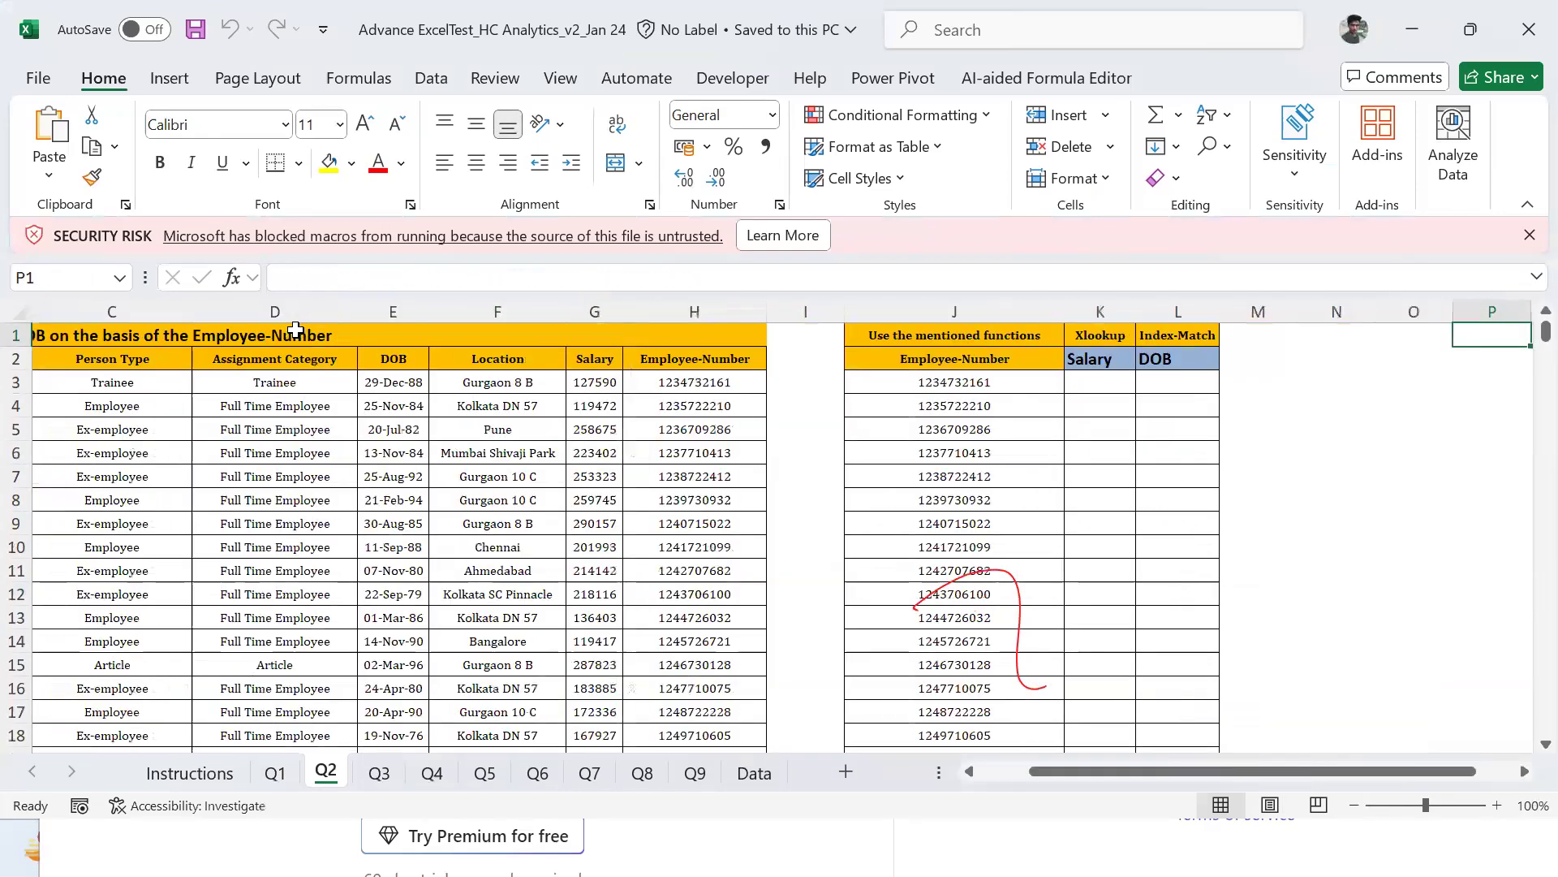
{"action": "key", "text": "Down"}
{"action": "key", "text": "Left"}
Step: Return to the Q1 sheet and look across the employee table's headers to the Job Family answer table
{"action": "key", "text": "ctrl+Page_Up"}
{"action": "key", "text": "Down"}
{"action": "key", "text": "Down"}
{"action": "key", "text": "Down"}
{"action": "key", "text": "ctrl+Page_Down"}
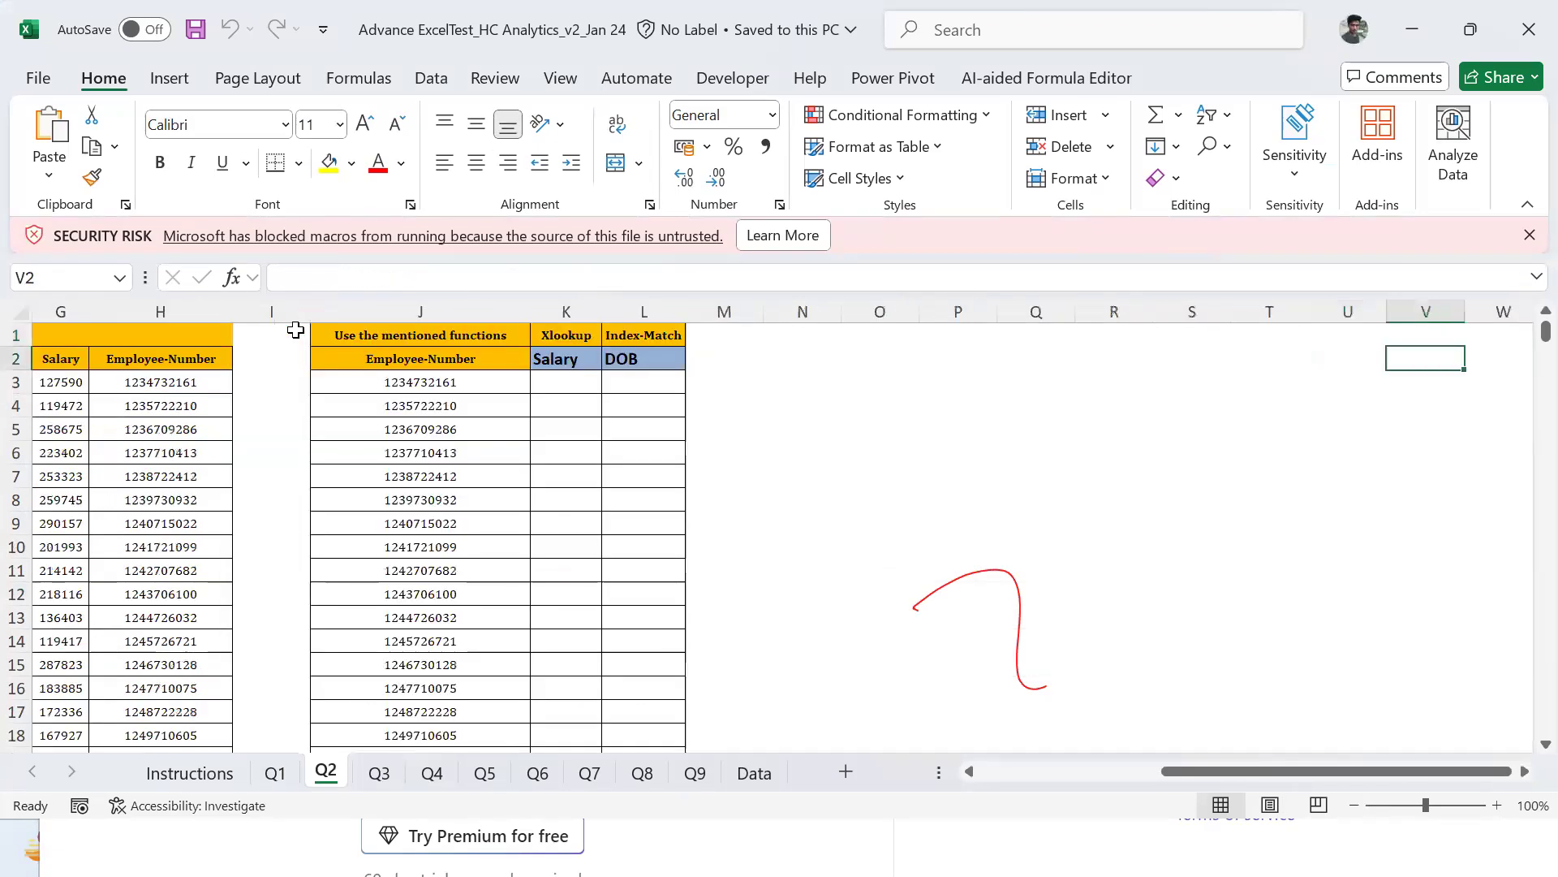
{"action": "key", "text": "ctrl+Page_Up"}
{"action": "key", "text": "Up"}
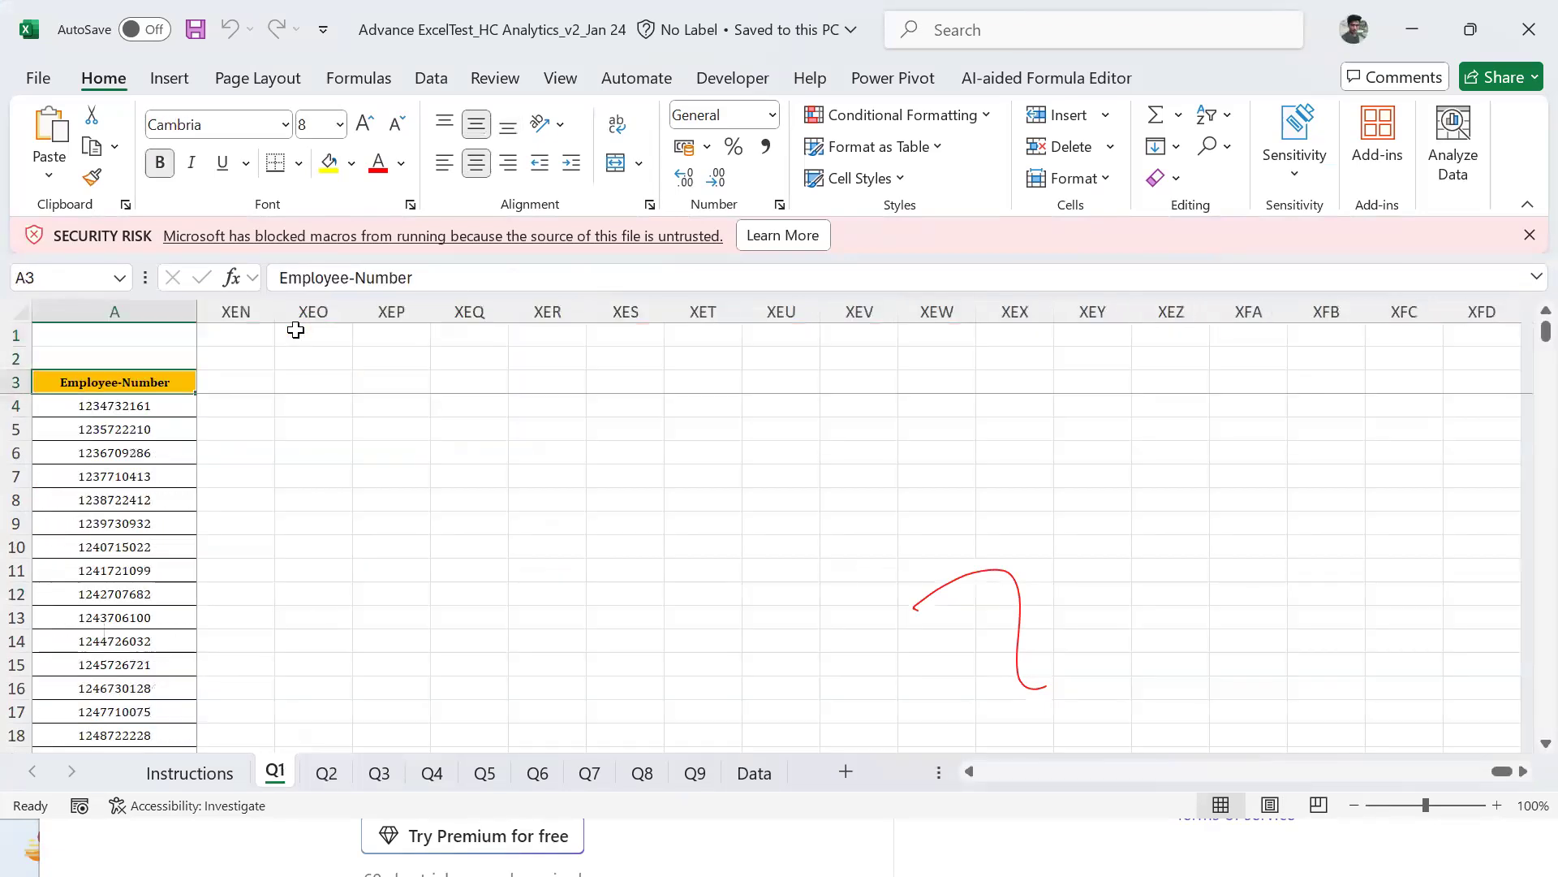
{"action": "key", "text": "Right"}
{"action": "key", "text": "Right"}
{"action": "key", "text": "Right"}
{"action": "key", "text": "Right"}
{"action": "key", "text": "Right"}
{"action": "key", "text": "Right"}
{"action": "key", "text": "Right"}
{"action": "key", "text": "Right"}
{"action": "key", "text": "Right"}
{"action": "key", "text": "Right"}
{"action": "key", "text": "Right"}
{"action": "key", "text": "Right"}
{"action": "key", "text": "Right"}
{"action": "key", "text": "Right"}
{"action": "key", "text": "Right"}
{"action": "key", "text": "Right"}
{"action": "key", "text": "Right"}
{"action": "key", "text": "Right"}
{"action": "key", "text": "Right"}
{"action": "key", "text": "Right"}
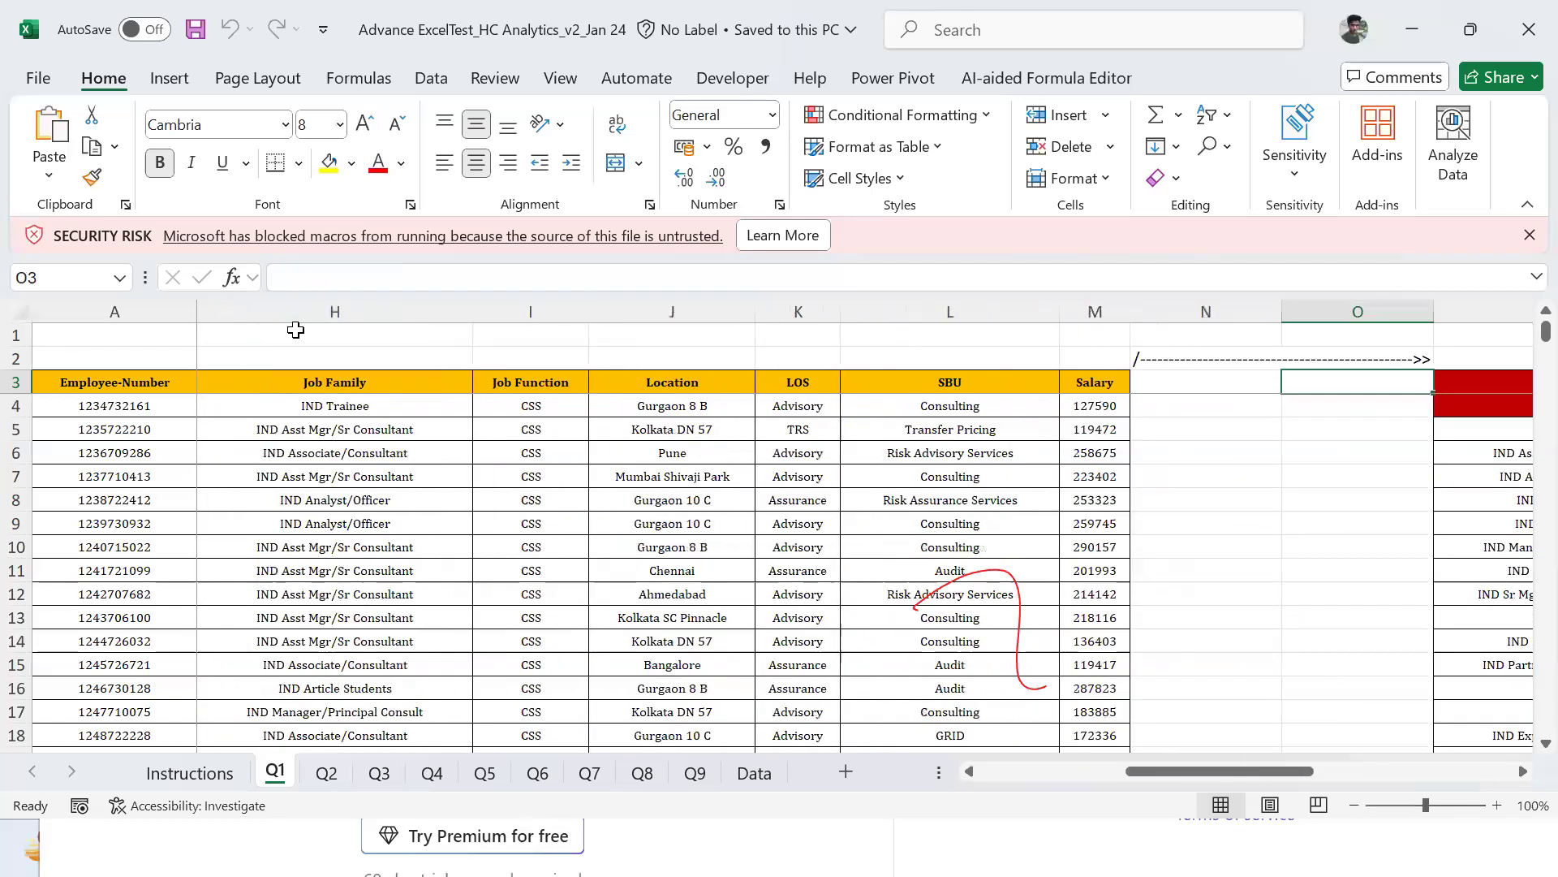
{"action": "key", "text": "Right"}
{"action": "key", "text": "Right"}
{"action": "key", "text": "Right"}
{"action": "key", "text": "Right"}
{"action": "key", "text": "Right"}
{"action": "key", "text": "Right"}
{"action": "key", "text": "Right"}
Step: Examine the Q1 answer table's Count of Employees columns for Advisory, Assurance and TRS
{"action": "key", "text": "Left"}
{"action": "key", "text": "Left"}
{"action": "key", "text": "Left"}
{"action": "key", "text": "Left"}
{"action": "key", "text": "Left"}
{"action": "key", "text": "Left"}
{"action": "key", "text": "Left"}
{"action": "key", "text": "Left"}
{"action": "key", "text": "Left"}
{"action": "key", "text": "Left"}
{"action": "key", "text": "Left"}
{"action": "key", "text": "Left"}
{"action": "key", "text": "Left"}
{"action": "key", "text": "Left"}
{"action": "key", "text": "Left"}
{"action": "key", "text": "Left"}
{"action": "key", "text": "Left"}
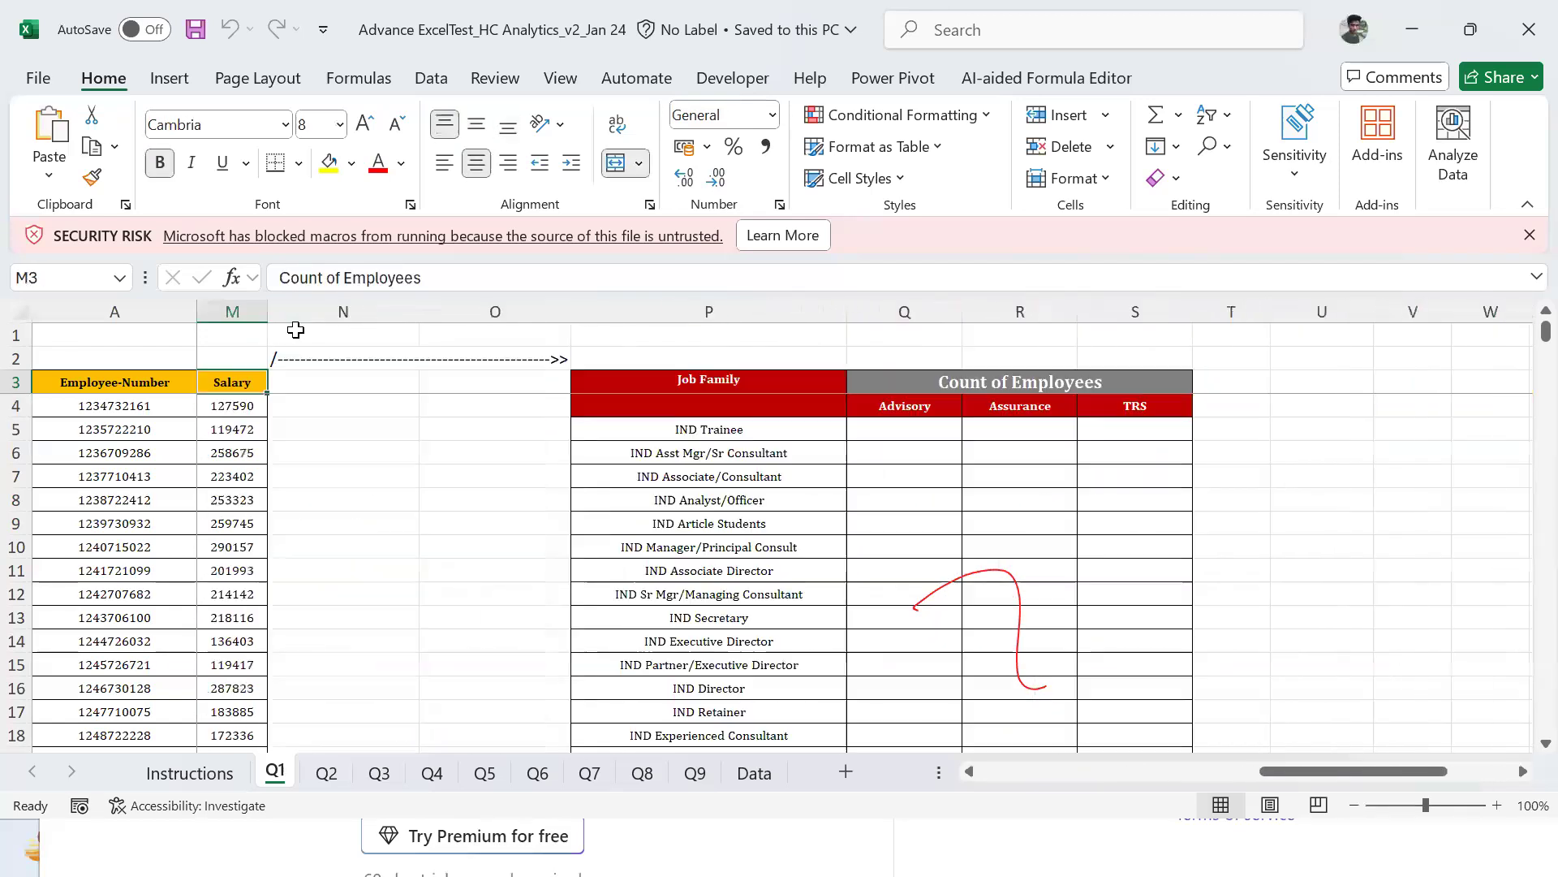
{"action": "key", "text": "Right"}
{"action": "key", "text": "Right"}
{"action": "key", "text": "Down"}
{"action": "key", "text": "Right"}
{"action": "key", "text": "Right"}
{"action": "key", "text": "Right"}
{"action": "key", "text": "Right"}
{"action": "key", "text": "Right"}
{"action": "key", "text": "Right"}
{"action": "key", "text": "Right"}
{"action": "key", "text": "Right"}
{"action": "key", "text": "Right"}
{"action": "key", "text": "Down"}
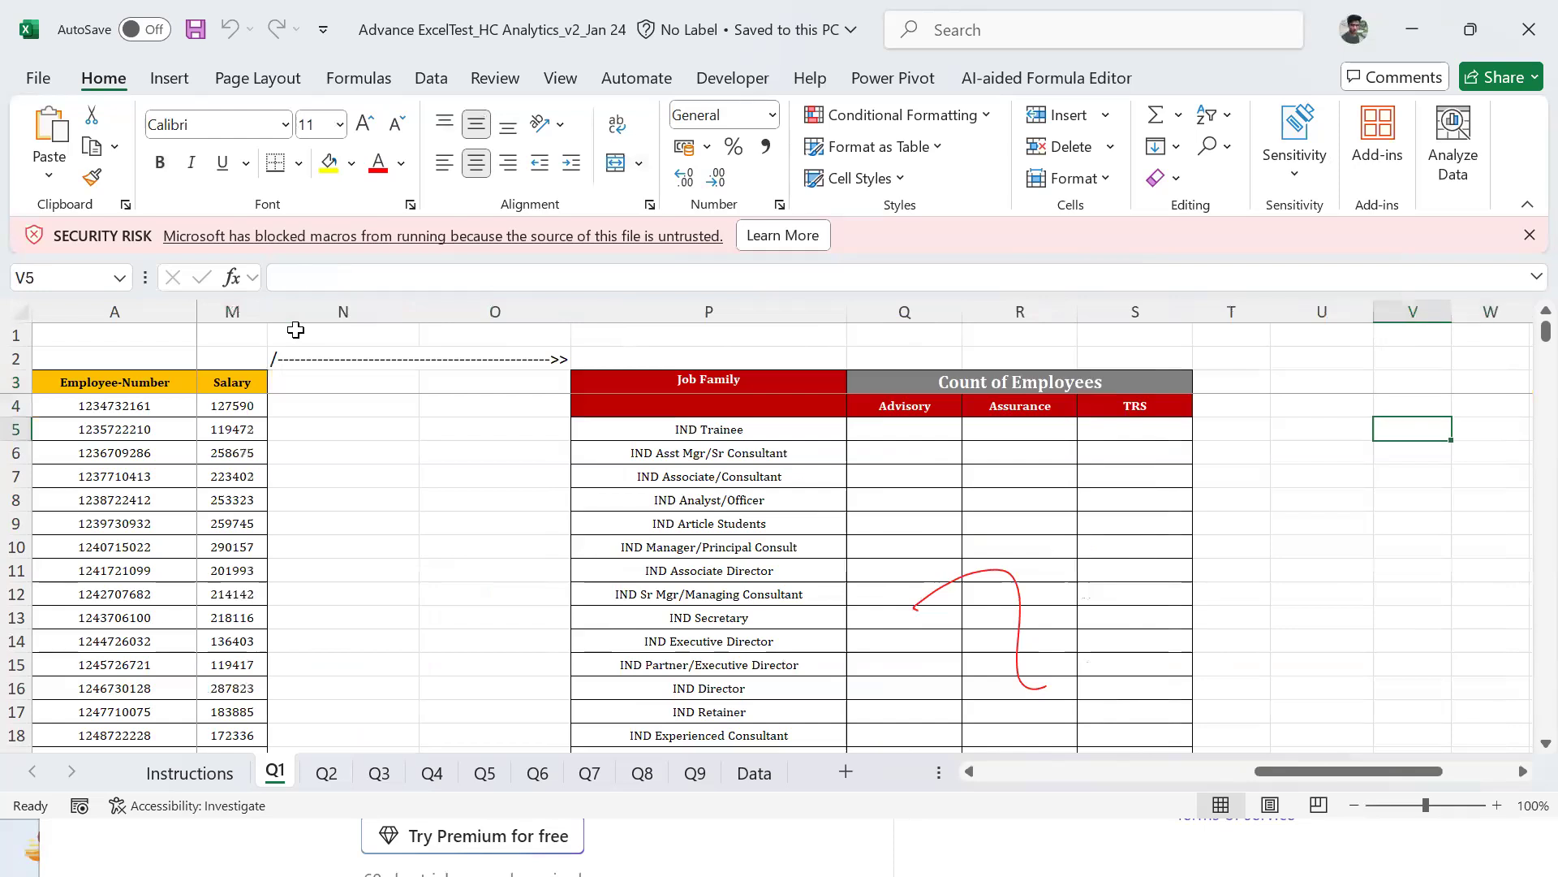
{"action": "key", "text": "Left"}
{"action": "key", "text": "Left"}
{"action": "key", "text": "Left"}
{"action": "key", "text": "Left"}
{"action": "key", "text": "Left"}
{"action": "key", "text": "Left"}
{"action": "key", "text": "Up"}
{"action": "key", "text": "Right"}
{"action": "key", "text": "Up"}
{"action": "key", "text": "Down"}
{"action": "key", "text": "shift+Right"}
{"action": "key", "text": "shift+Right"}
{"action": "key", "text": "shift+Right"}
{"action": "key", "text": "Left"}
{"action": "key", "text": "Down"}
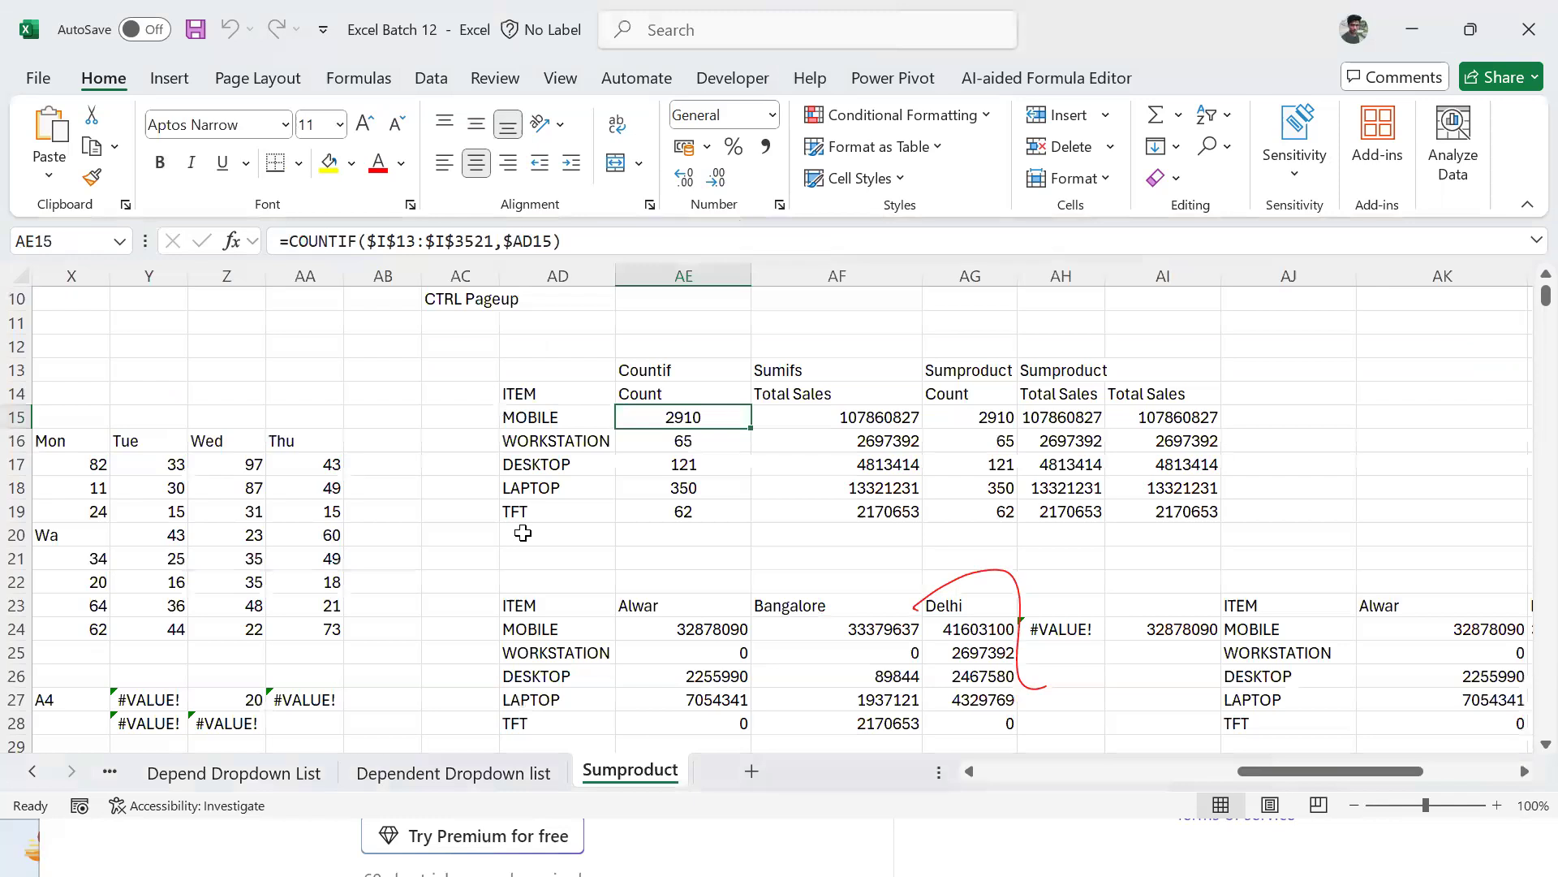
Step: Switch to the Excel Batch 12 workbook and look back through its sheets from Sumproduct to the Countif and Sumif topics
{"action": "key", "text": "ctrl+Page_Up"}
{"action": "key", "text": "ctrl+Page_Up"}
{"action": "key", "text": "ctrl+Page_Up"}
{"action": "key", "text": "ctrl+Page_Up"}
{"action": "key", "text": "ctrl+Page_Up"}
{"action": "key", "text": "ctrl+Page_Up"}
{"action": "key", "text": "ctrl+Page_Up"}
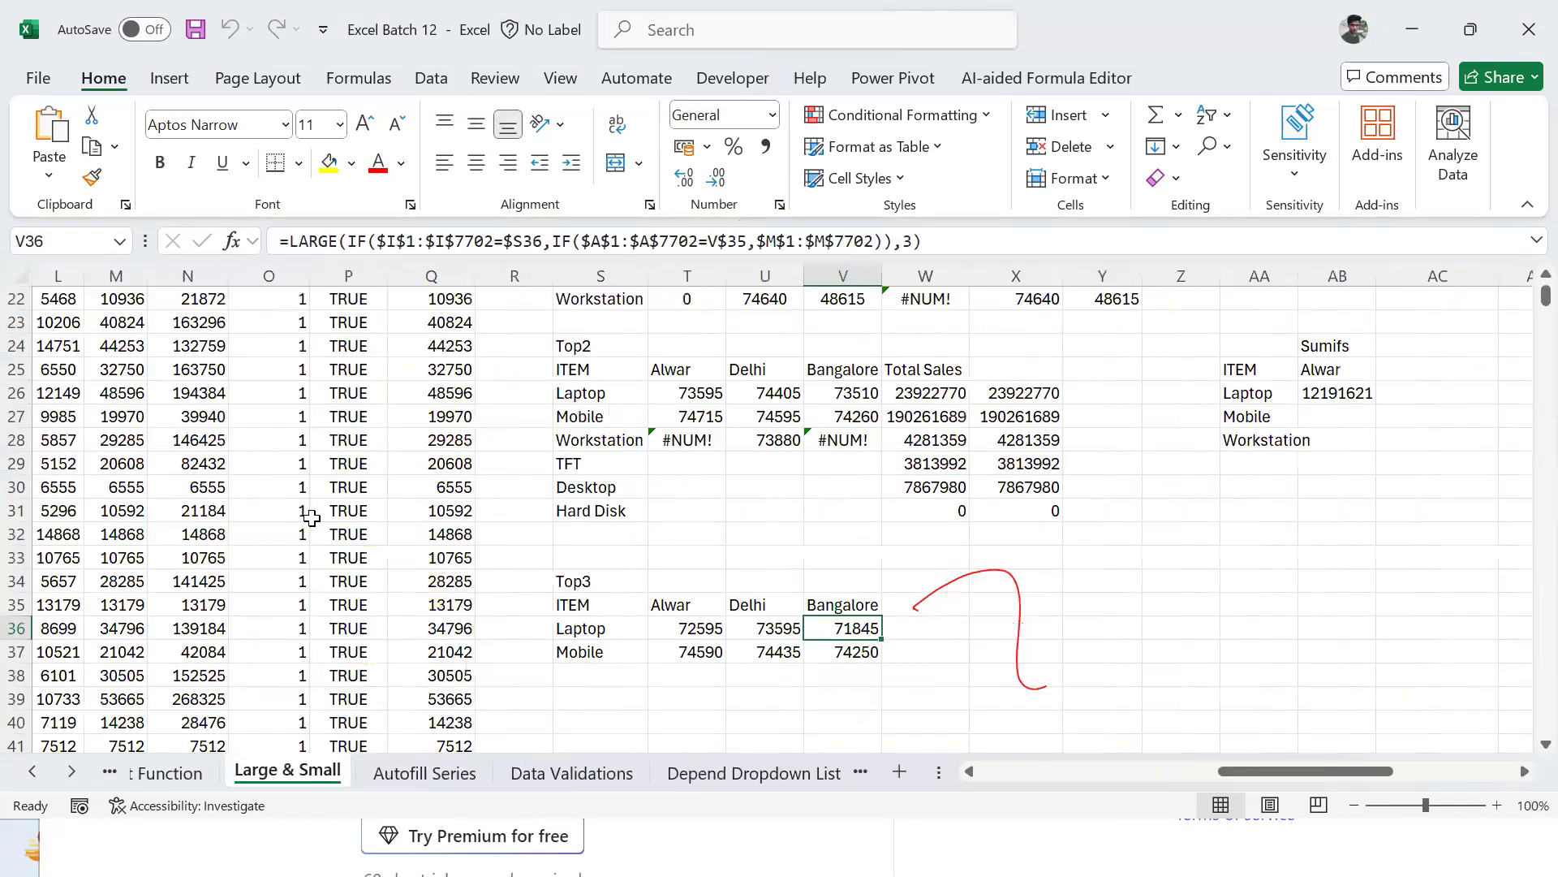
{"action": "key", "text": "ctrl+Page_Up"}
{"action": "key", "text": "ctrl+Page_Up"}
{"action": "key", "text": "ctrl+Page_Up"}
{"action": "key", "text": "ctrl+Page_Up"}
{"action": "key", "text": "ctrl+Page_Up"}
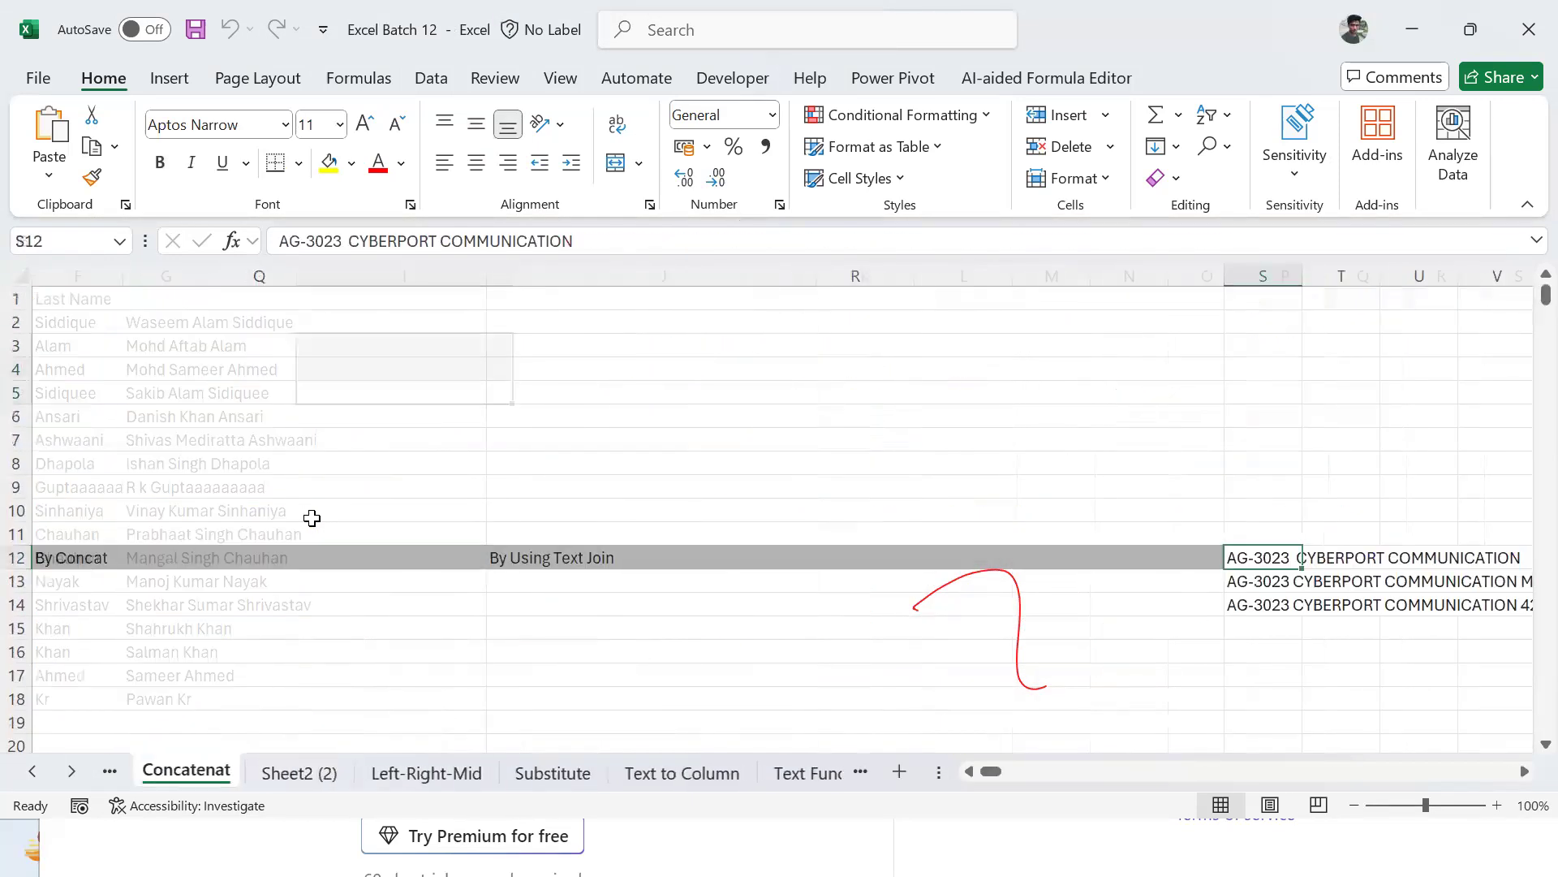
{"action": "key", "text": "ctrl+Page_Up"}
{"action": "key", "text": "ctrl+Page_Up"}
{"action": "key", "text": "ctrl+Page_Up"}
{"action": "key", "text": "ctrl+Page_Up"}
{"action": "key", "text": "ctrl+Page_Up"}
{"action": "key", "text": "ctrl+Page_Up"}
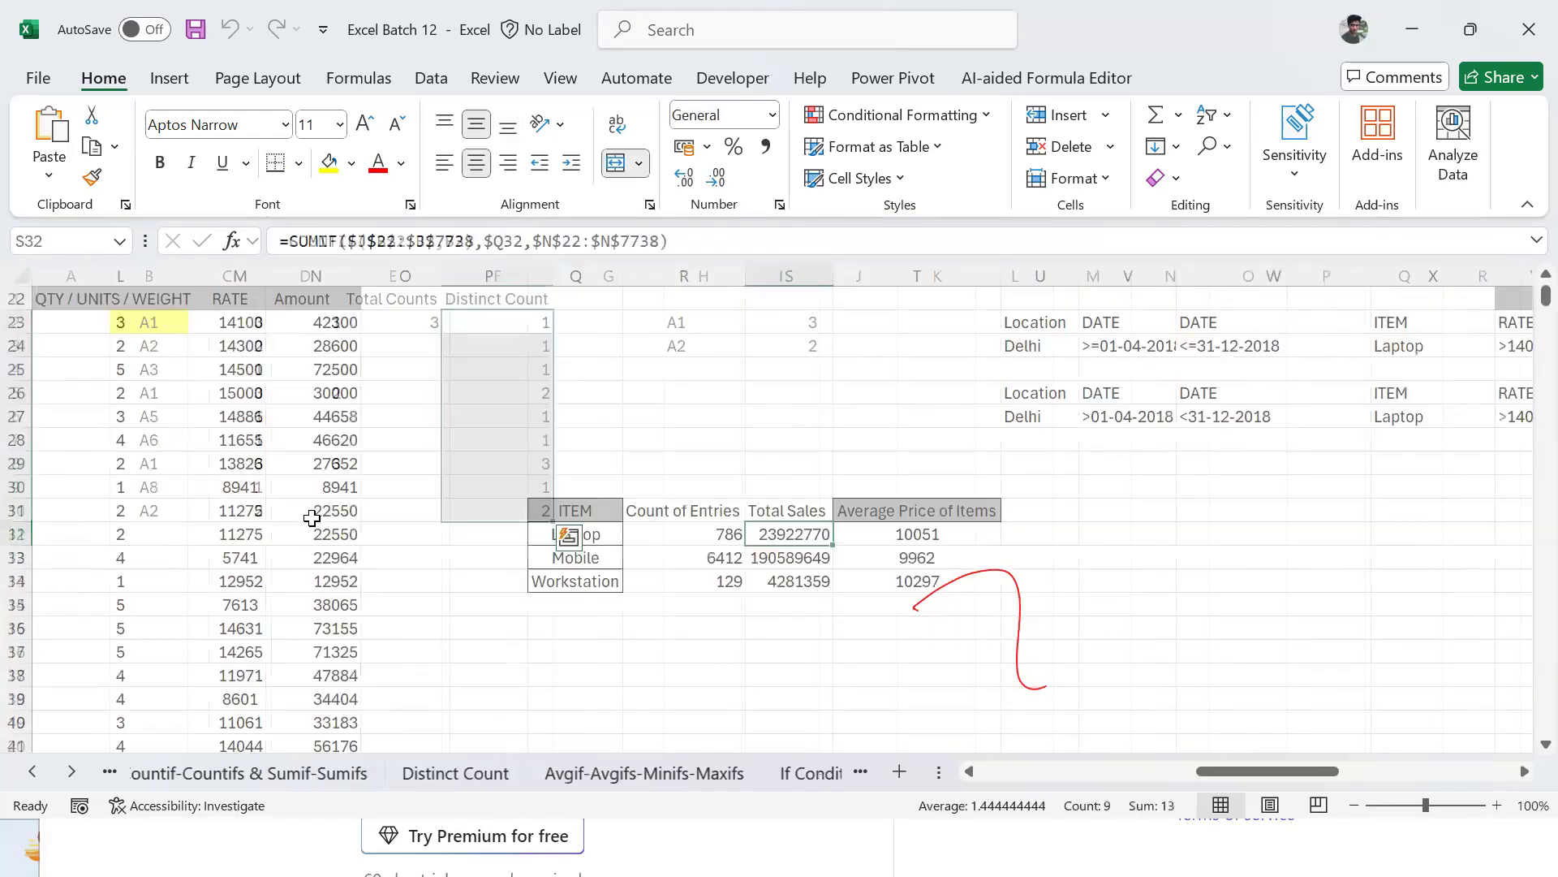
Step: Continue back through the earlier topic sheets, past Vlookup, to Sheet1
{"action": "key", "text": "ctrl+Page_Up"}
{"action": "key", "text": "ctrl+Page_Up"}
{"action": "key", "text": "ctrl+Page_Up"}
{"action": "key", "text": "ctrl+Page_Up"}
{"action": "key", "text": "ctrl+Page_Up"}
{"action": "key", "text": "ctrl+Page_Up"}
{"action": "key", "text": "ctrl+Page_Up"}
{"action": "key", "text": "ctrl+Page_Up"}
{"action": "key", "text": "ctrl+Page_Up"}
{"action": "key", "text": "ctrl+Page_Up"}
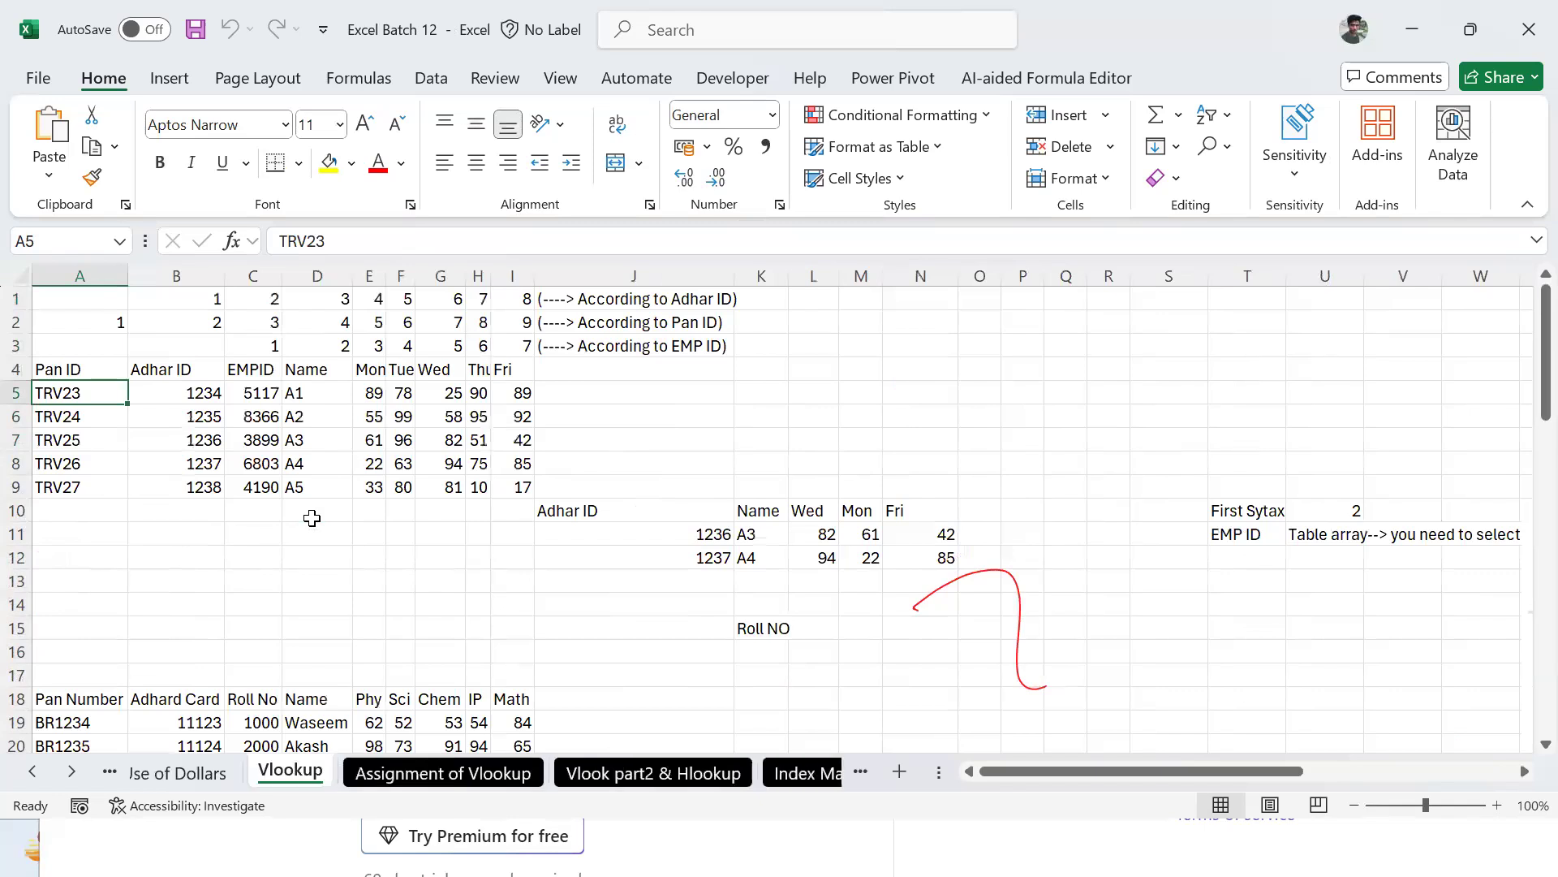
{"action": "key", "text": "ctrl+Page_Up"}
{"action": "key", "text": "ctrl+Page_Up"}
{"action": "key", "text": "ctrl+Page_Up"}
{"action": "key", "text": "ctrl+Page_Up"}
{"action": "key", "text": "ctrl+Page_Up"}
{"action": "key", "text": "ctrl+Page_Up"}
{"action": "key", "text": "ctrl+Page_Up"}
{"action": "key", "text": "ctrl+Page_Up"}
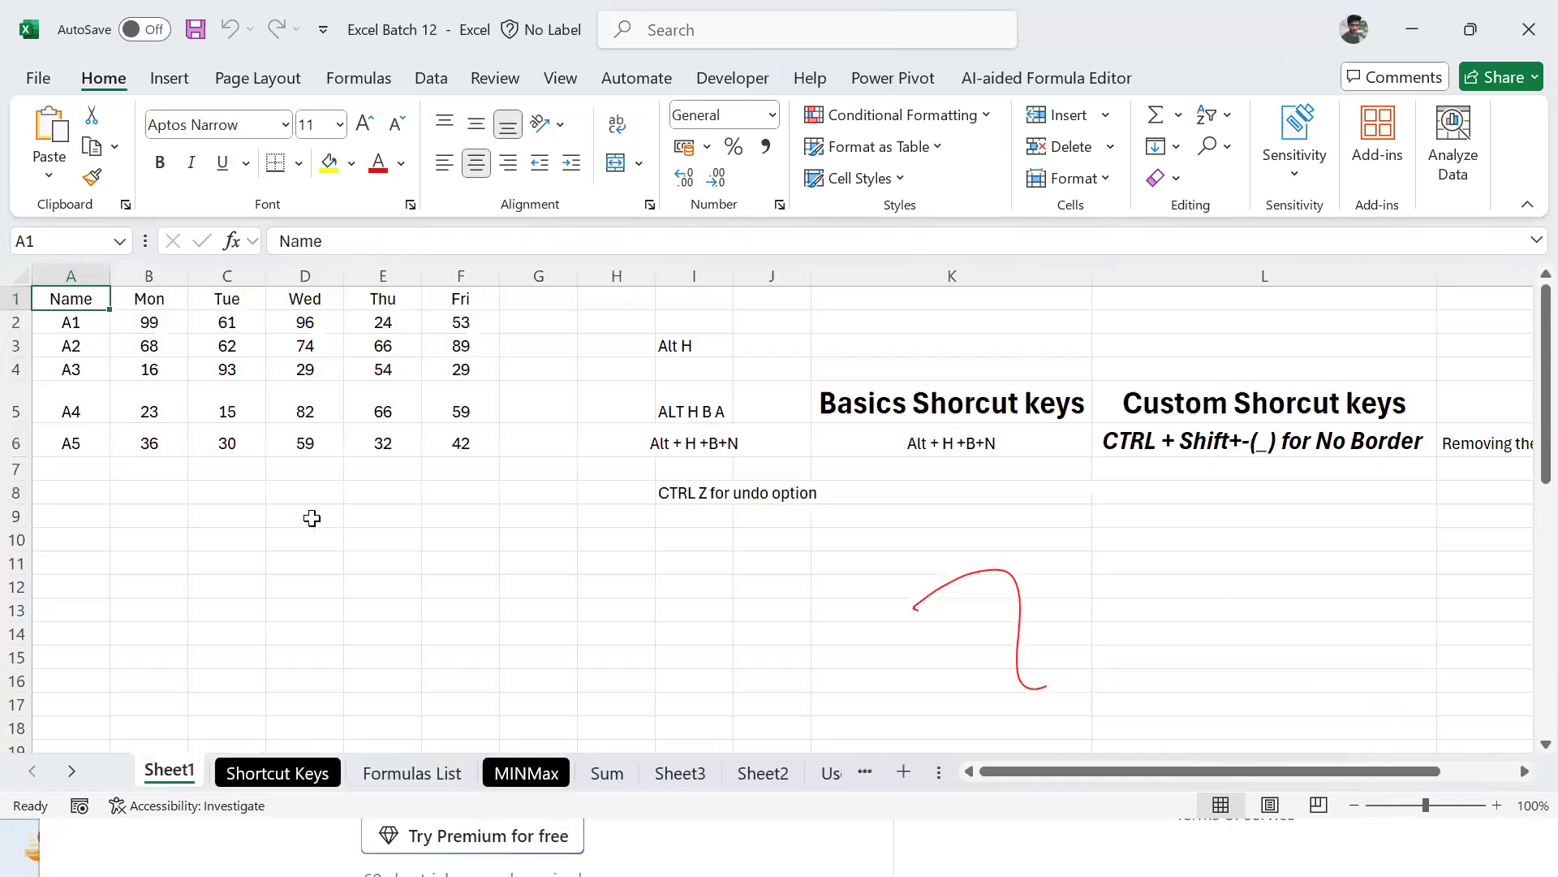
Step: Open the Shortcut Keys sheet and go down the basic shortcuts to Alt + H+I+S for adding sheets
{"action": "key", "text": "ctrl+Page_Down"}
{"action": "key", "text": "Down"}
{"action": "key", "text": "Down"}
{"action": "key", "text": "Down"}
{"action": "key", "text": "Down"}
{"action": "key", "text": "Down"}
{"action": "key", "text": "Down"}
{"action": "key", "text": "Down"}
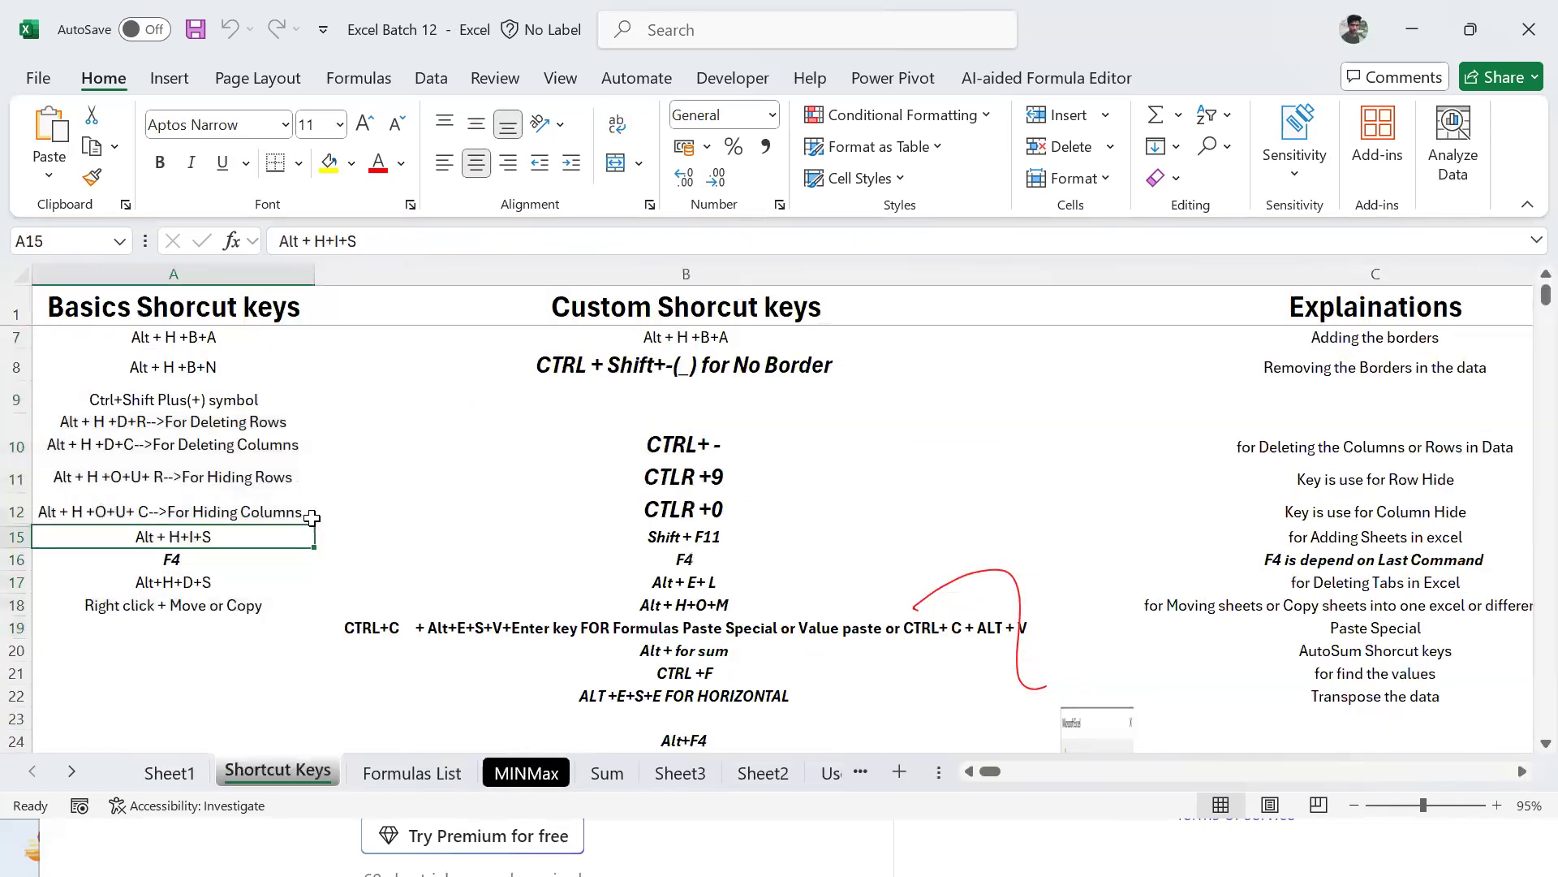
Step: Go back up the basic shortcuts and select the list from the Ctrl+Shift Plus(+) entry down to Right click + Move or Copy
{"action": "key", "text": "Up"}
{"action": "key", "text": "Up"}
{"action": "key", "text": "Up"}
{"action": "key", "text": "Up"}
{"action": "key", "text": "Up"}
{"action": "key", "text": "Up"}
{"action": "key", "text": "Up"}
{"action": "key", "text": "Up"}
{"action": "key", "text": "Down"}
{"action": "key", "text": "Down"}
{"action": "key", "text": "Up"}
{"action": "key", "text": "Down"}
{"action": "key", "text": "Up"}
{"action": "key", "text": "ctrl+shift+Down"}
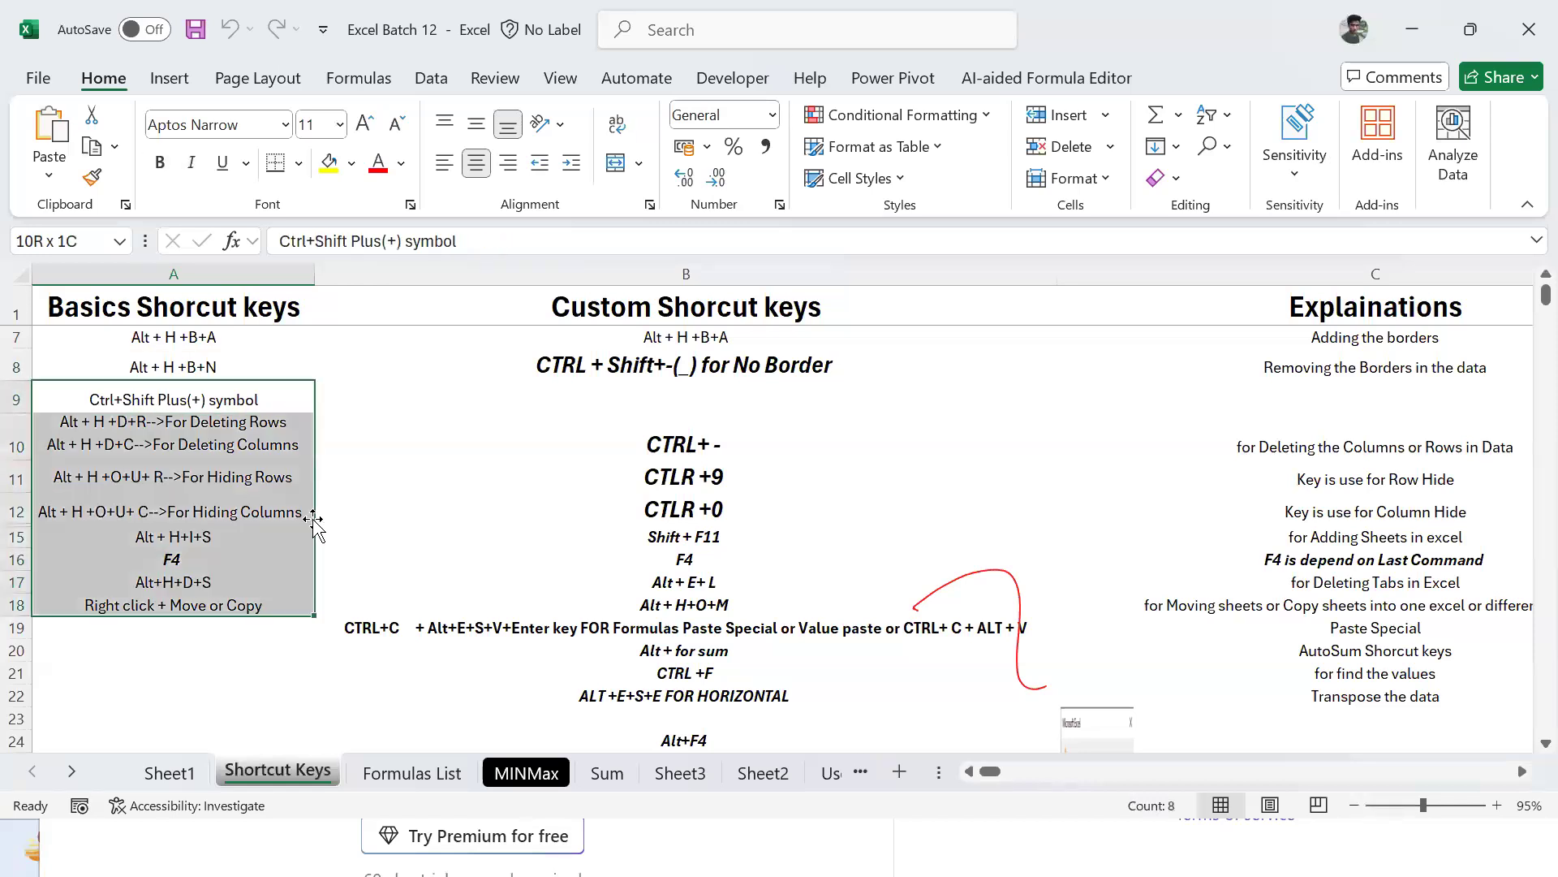
Step: Select the basic shortcuts from Alt + H +B+N up to Window + R
{"action": "key", "text": "Up"}
{"action": "key", "text": "Down"}
{"action": "key", "text": "Up"}
{"action": "key", "text": "ctrl+shift+Up"}
{"action": "key", "text": "ctrl+shift+9"}
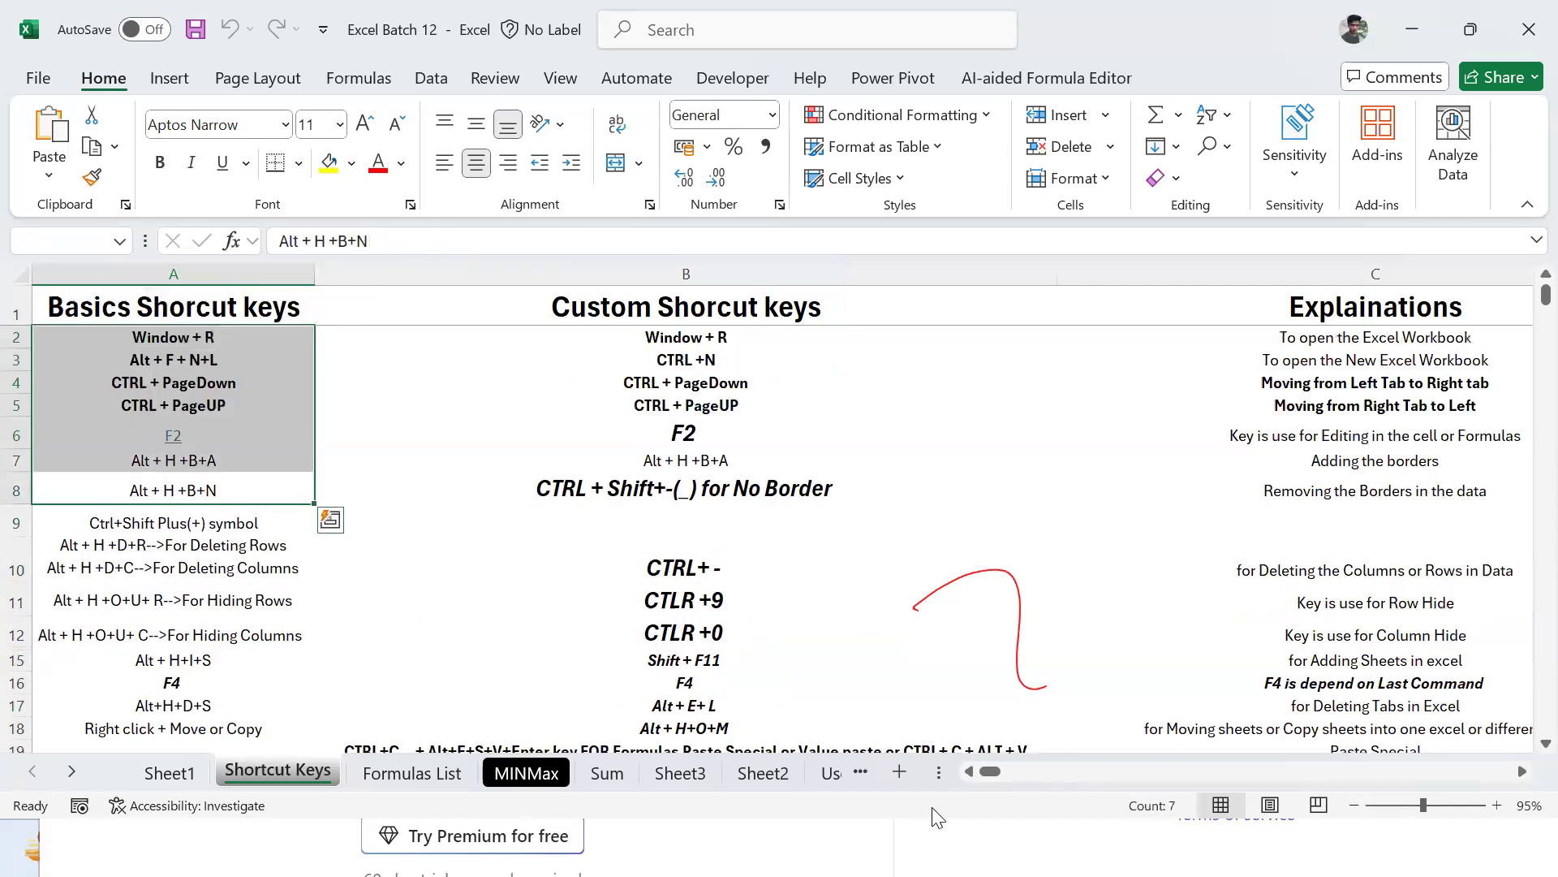
Step: Review the Ctrl+Shift Plus(+) entry in cell A9 and the neighbouring custom shortcut and explanation columns
{"action": "left_click", "coordinate": [133, 518]}
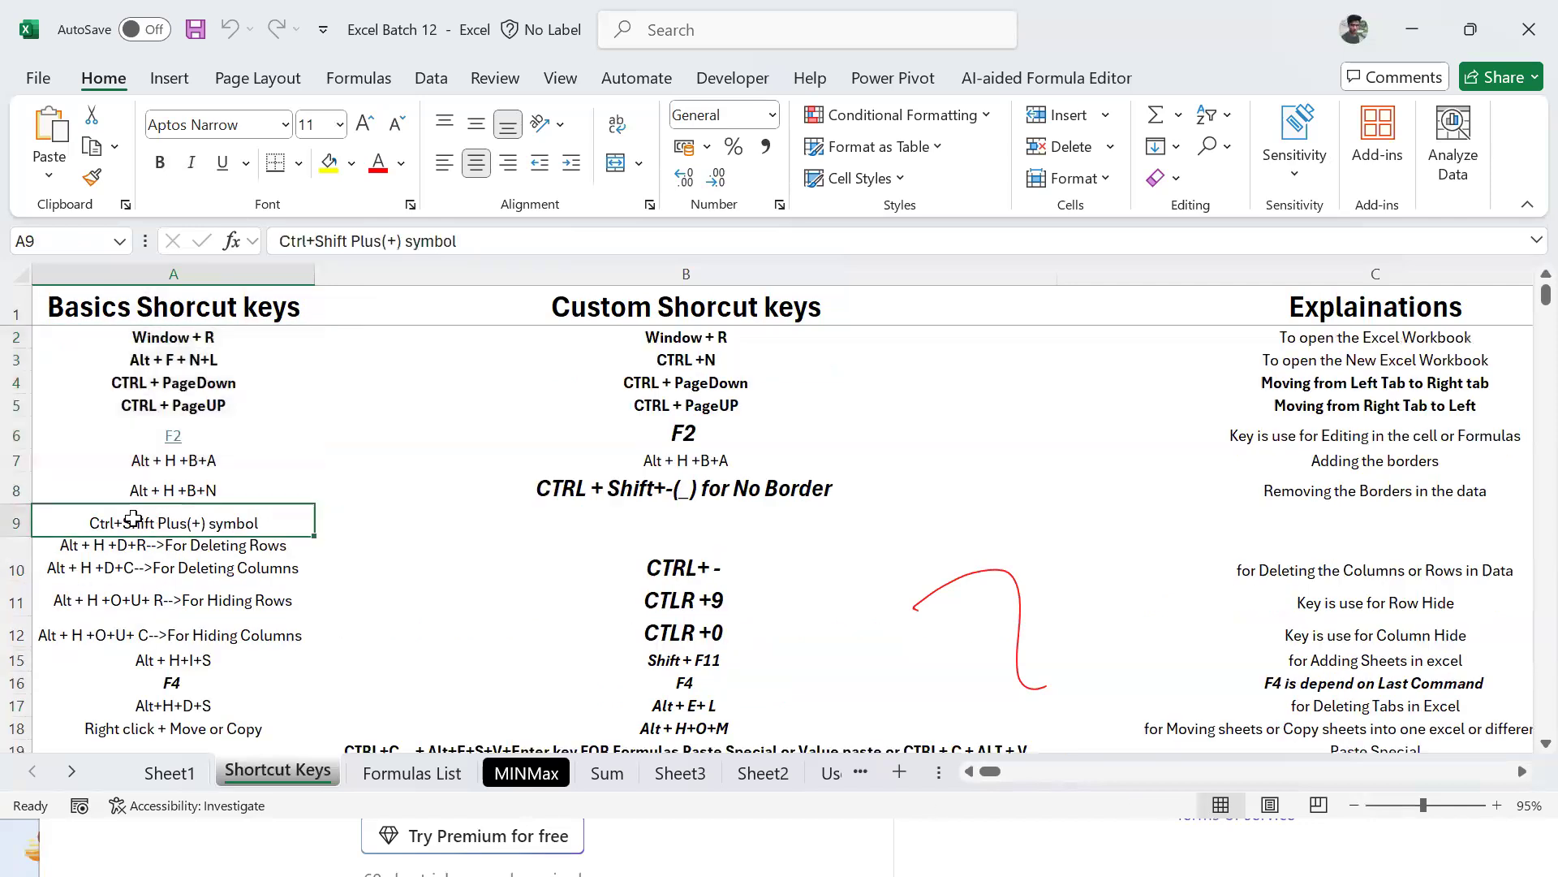
{"action": "key", "text": "ctrl+shift+Down"}
{"action": "key", "text": "Right"}
{"action": "key", "text": "Right"}
{"action": "key", "text": "Right"}
{"action": "key", "text": "ctrl+Left"}
{"action": "key", "text": "ctrl+shift+Down"}
{"action": "key", "text": "Right"}
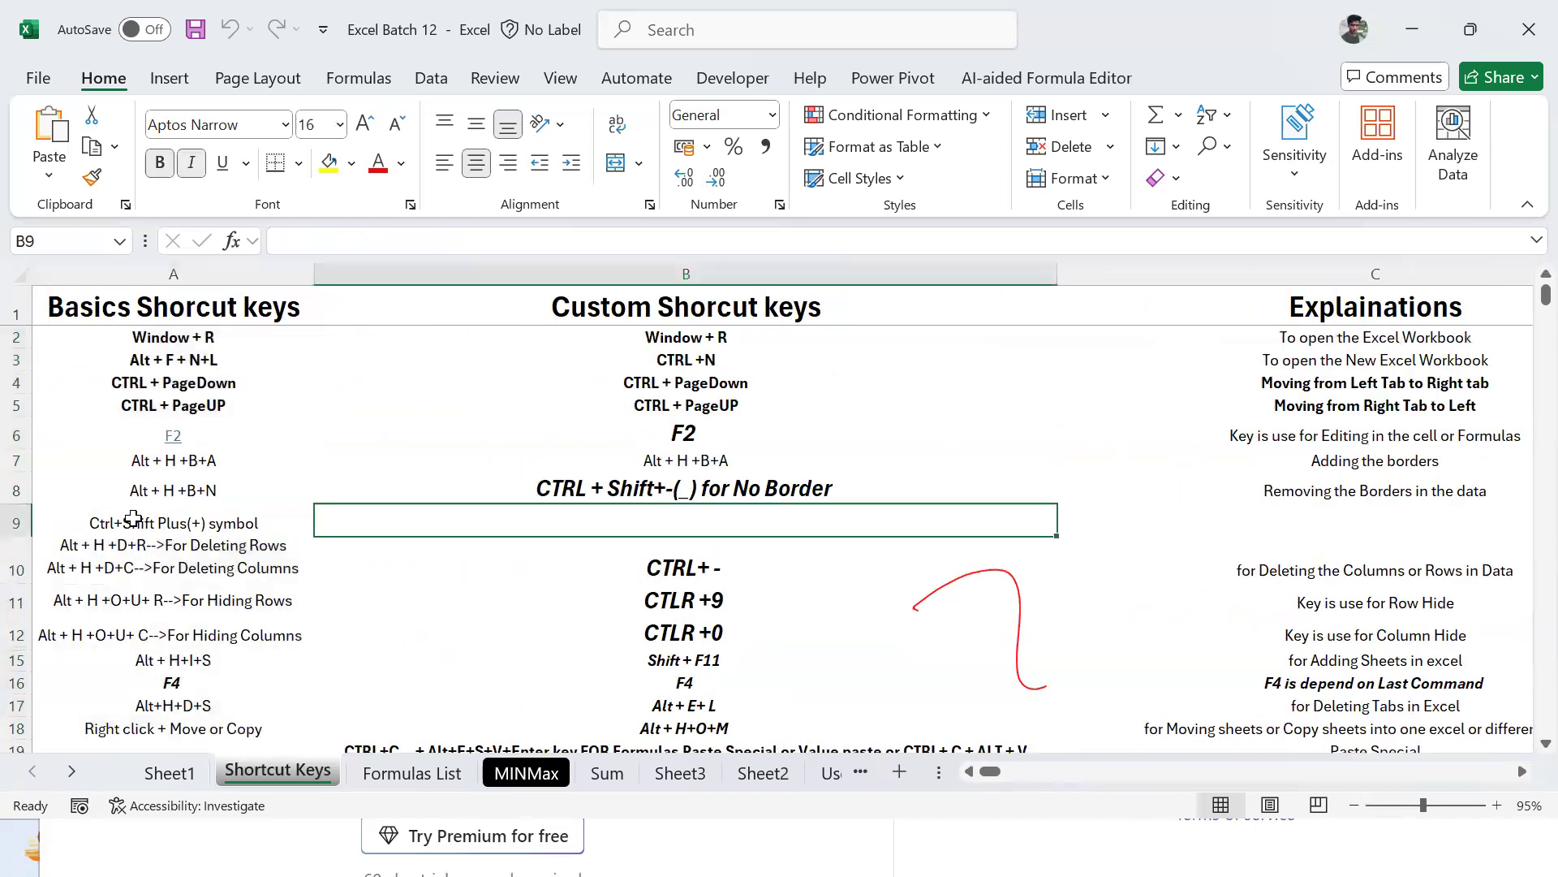
{"action": "key", "text": "Right"}
{"action": "key", "text": "Right"}
{"action": "key", "text": "ctrl+Left"}
Step: Highlight the basic shortcuts from the row and column deletion entry in A10 down to Right click + Move or Copy
{"action": "key", "text": "Down"}
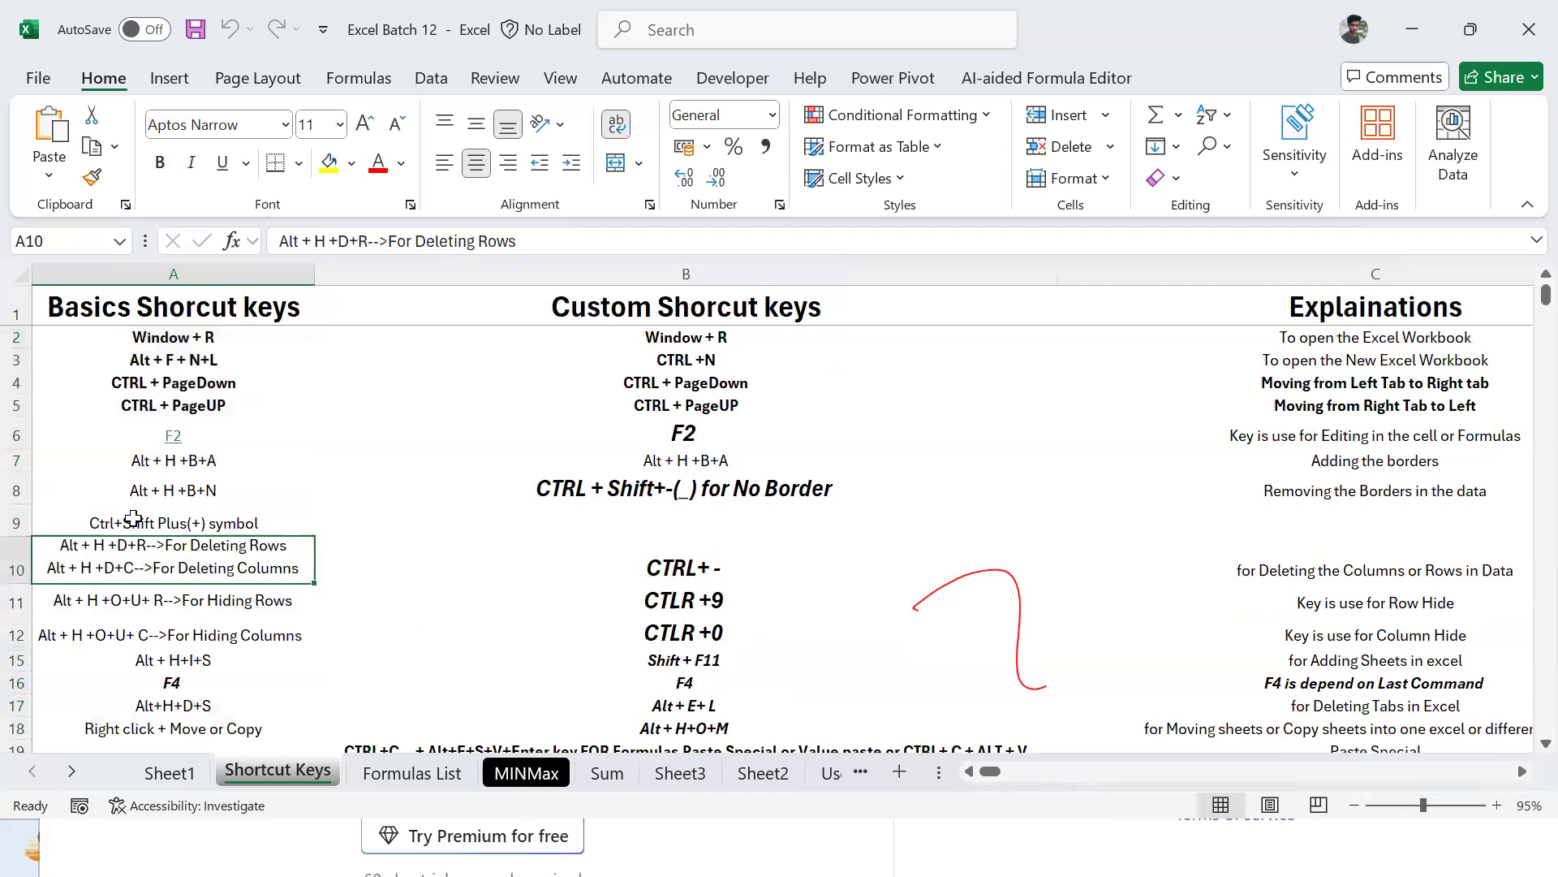
{"action": "key", "text": "ctrl+shift+Down"}
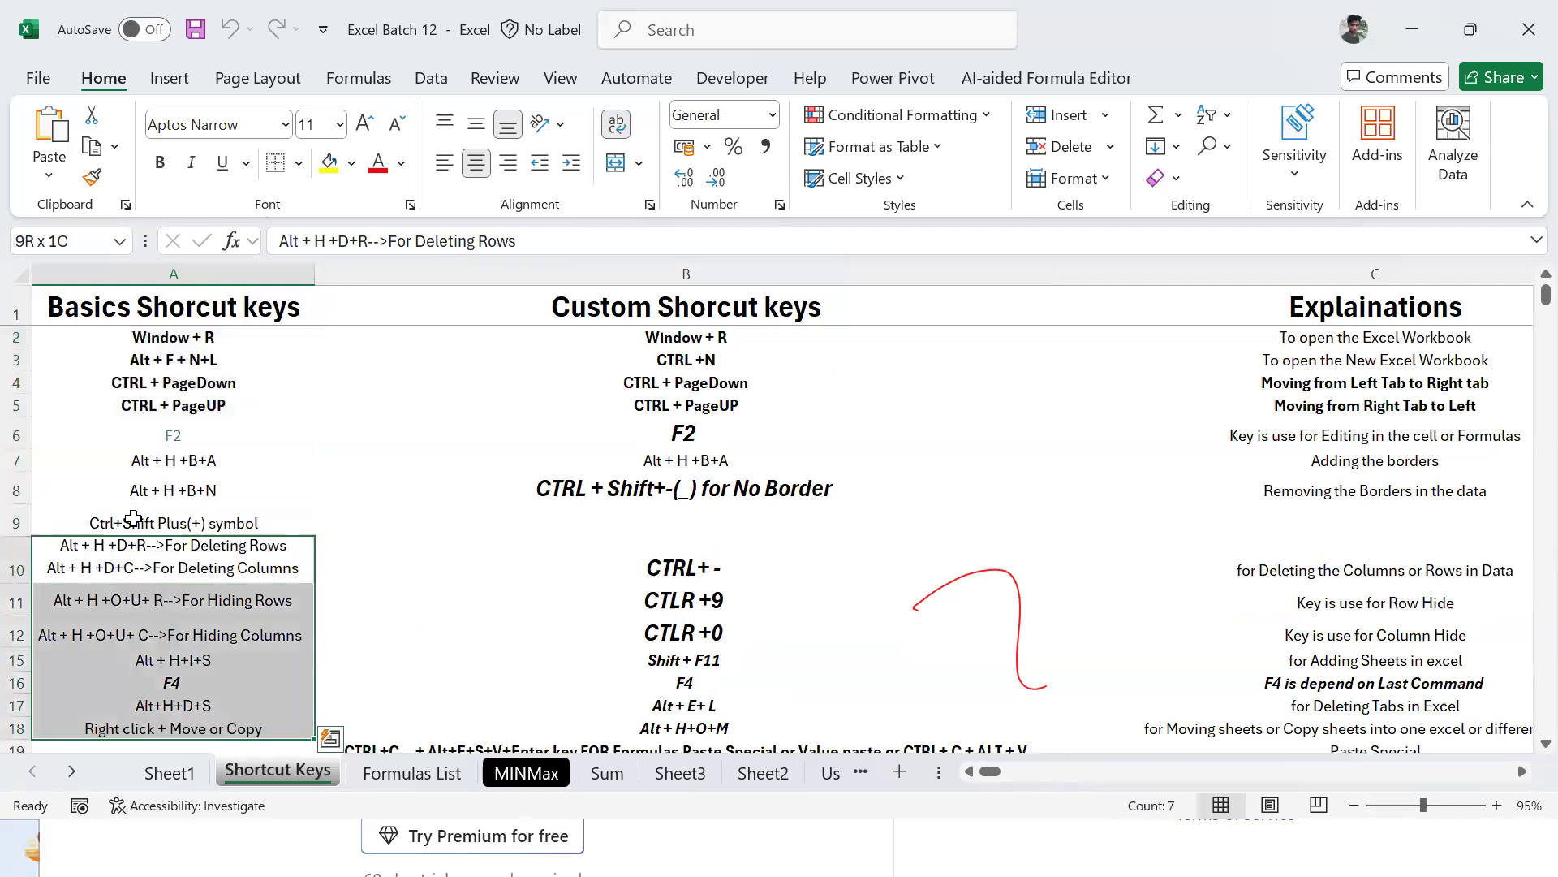
{"action": "key", "text": "Right"}
{"action": "key", "text": "Left"}
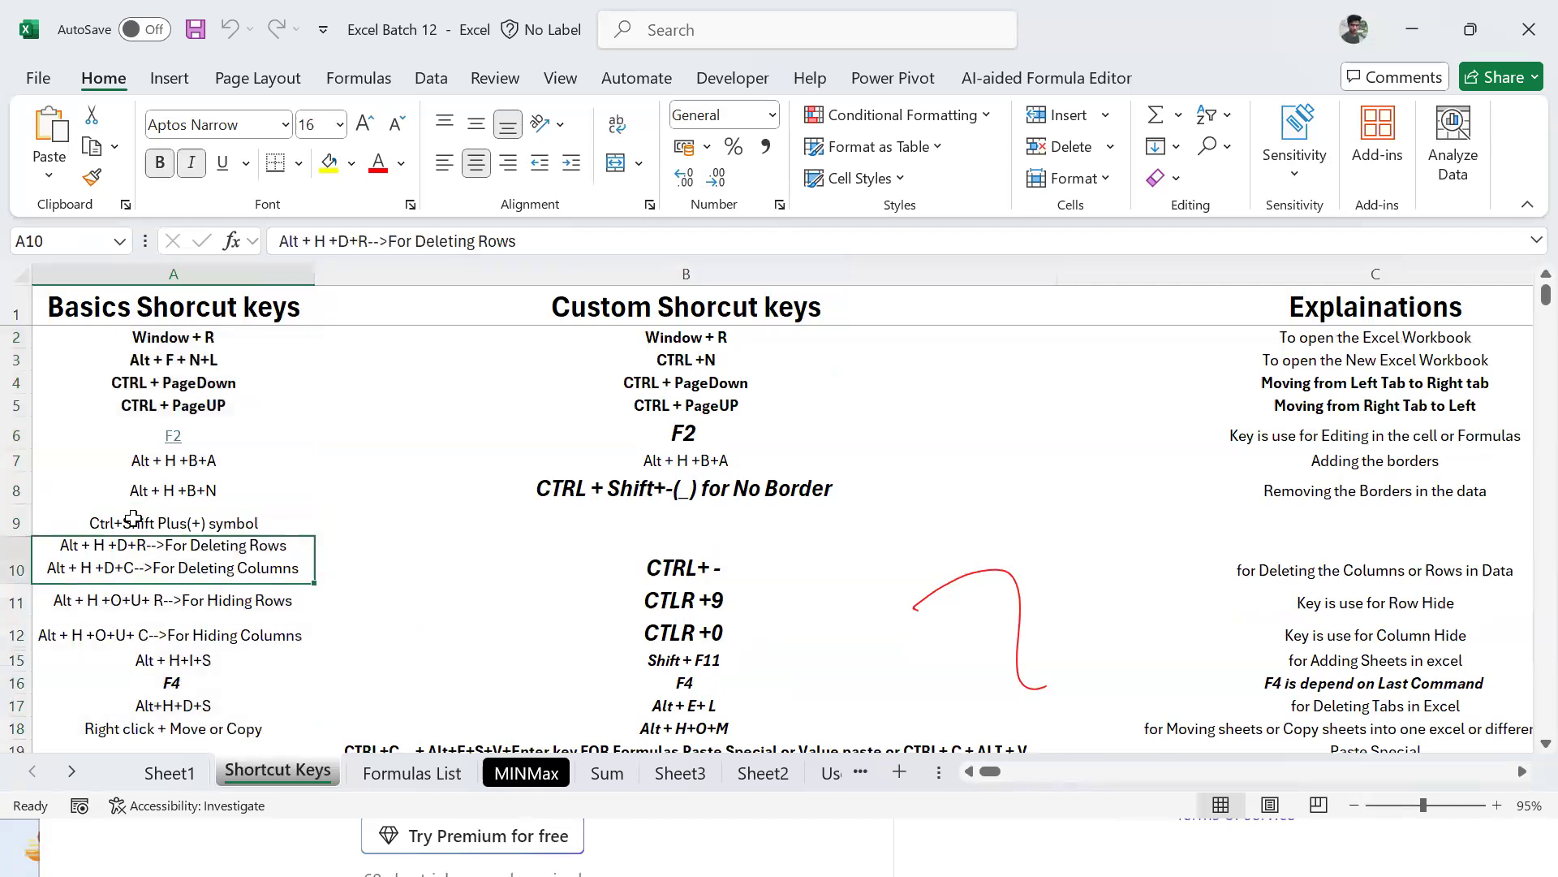
Step: Review the Ctrl+Shift Plus(+) row in the Shortcut Keys sheet across its custom shortcut and explanation cells
{"action": "key", "text": "Right"}
{"action": "key", "text": "Left"}
{"action": "key", "text": "ctrl+shift+Down"}
{"action": "key", "text": "Right"}
{"action": "key", "text": "Left"}
{"action": "key", "text": "Up"}
{"action": "key", "text": "Right"}
{"action": "key", "text": "Right"}
{"action": "key", "text": "Right"}
{"action": "key", "text": "Left"}
{"action": "key", "text": "Left"}
{"action": "key", "text": "Left"}
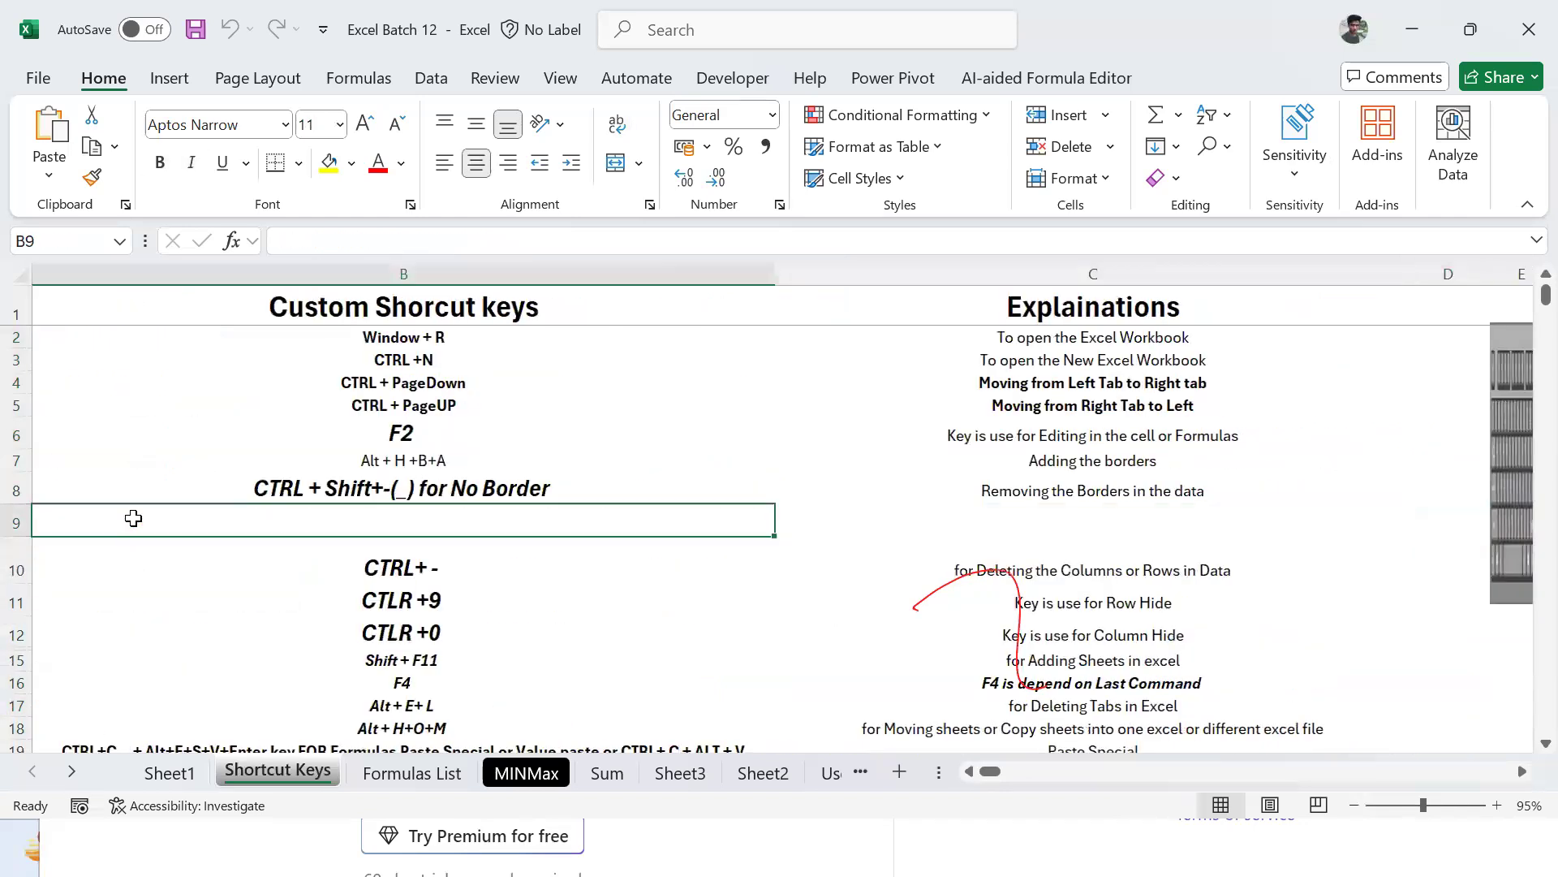
Step: Look through the rows just below the Ctrl+Shift Plus(+) entry and return to the deletion entry in A10
{"action": "key", "text": "Down"}
{"action": "key", "text": "Down"}
{"action": "key", "text": "Down"}
{"action": "key", "text": "Up"}
{"action": "key", "text": "Up"}
{"action": "key", "text": "Up"}
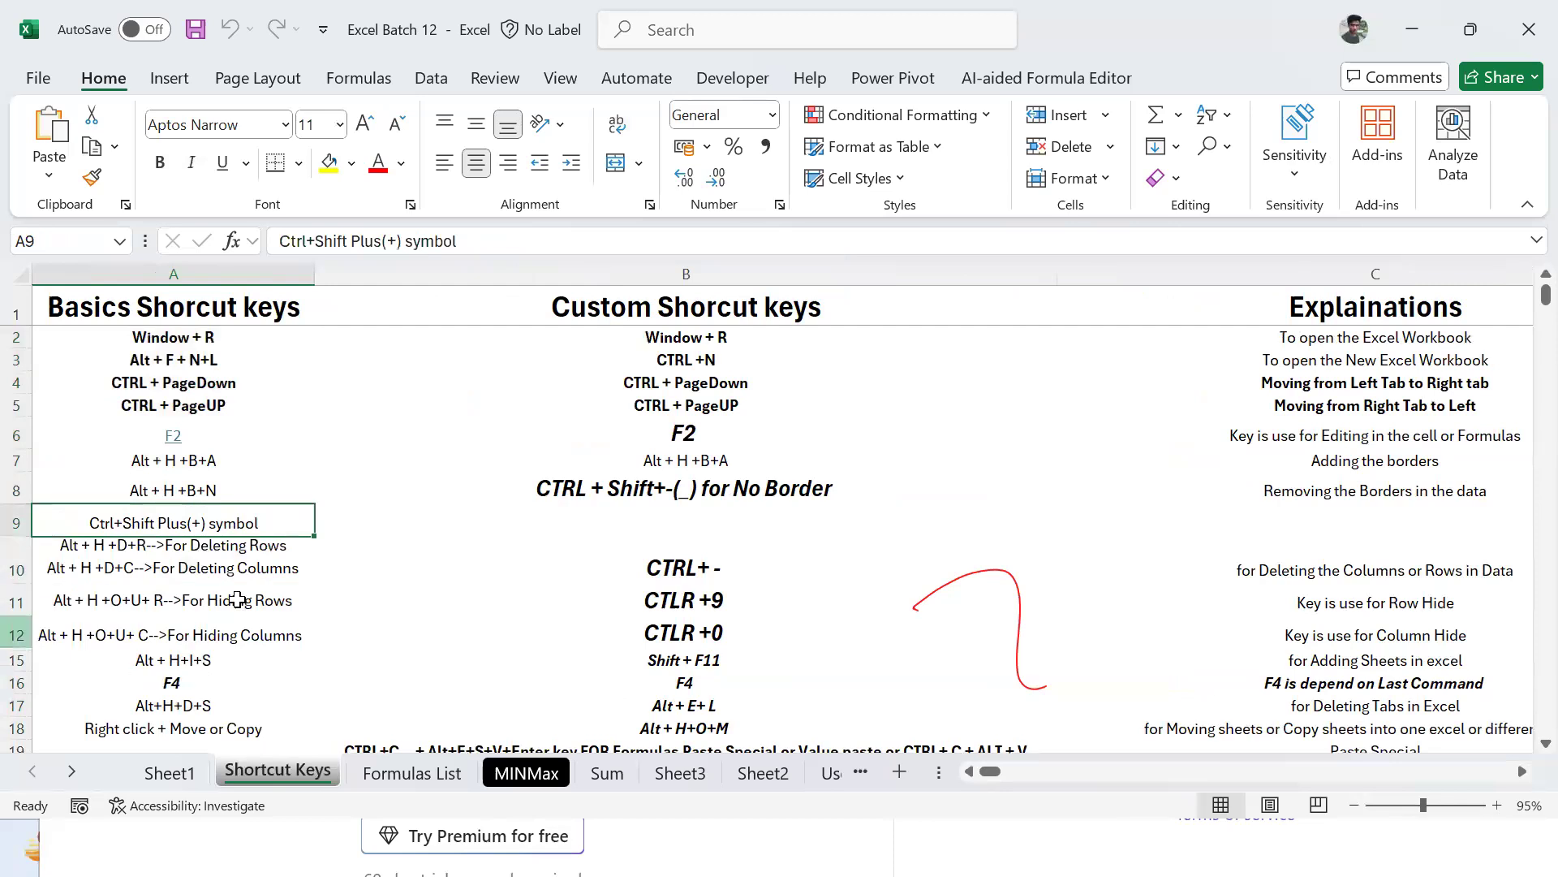
{"action": "key", "text": "Down"}
{"action": "key", "text": "Down"}
{"action": "key", "text": "Up"}
{"action": "key", "text": "Up"}
{"action": "key", "text": "Down"}
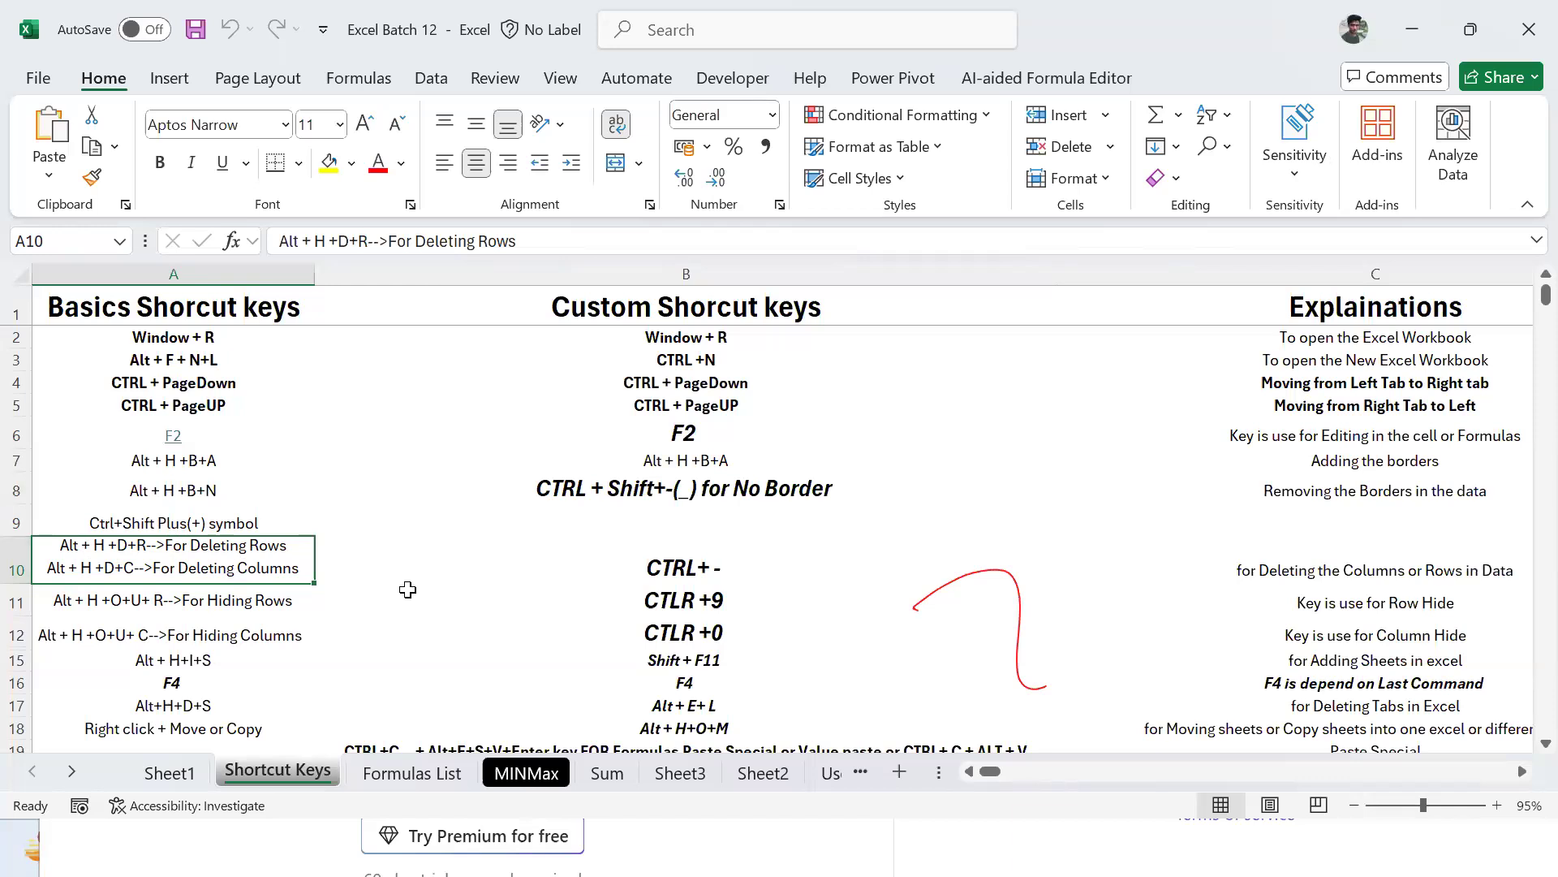
Step: Compare the row and column deletion entry in A10 with its custom shortcut and explanation in B10 and C10
{"action": "key", "text": "Right"}
{"action": "key", "text": "Right"}
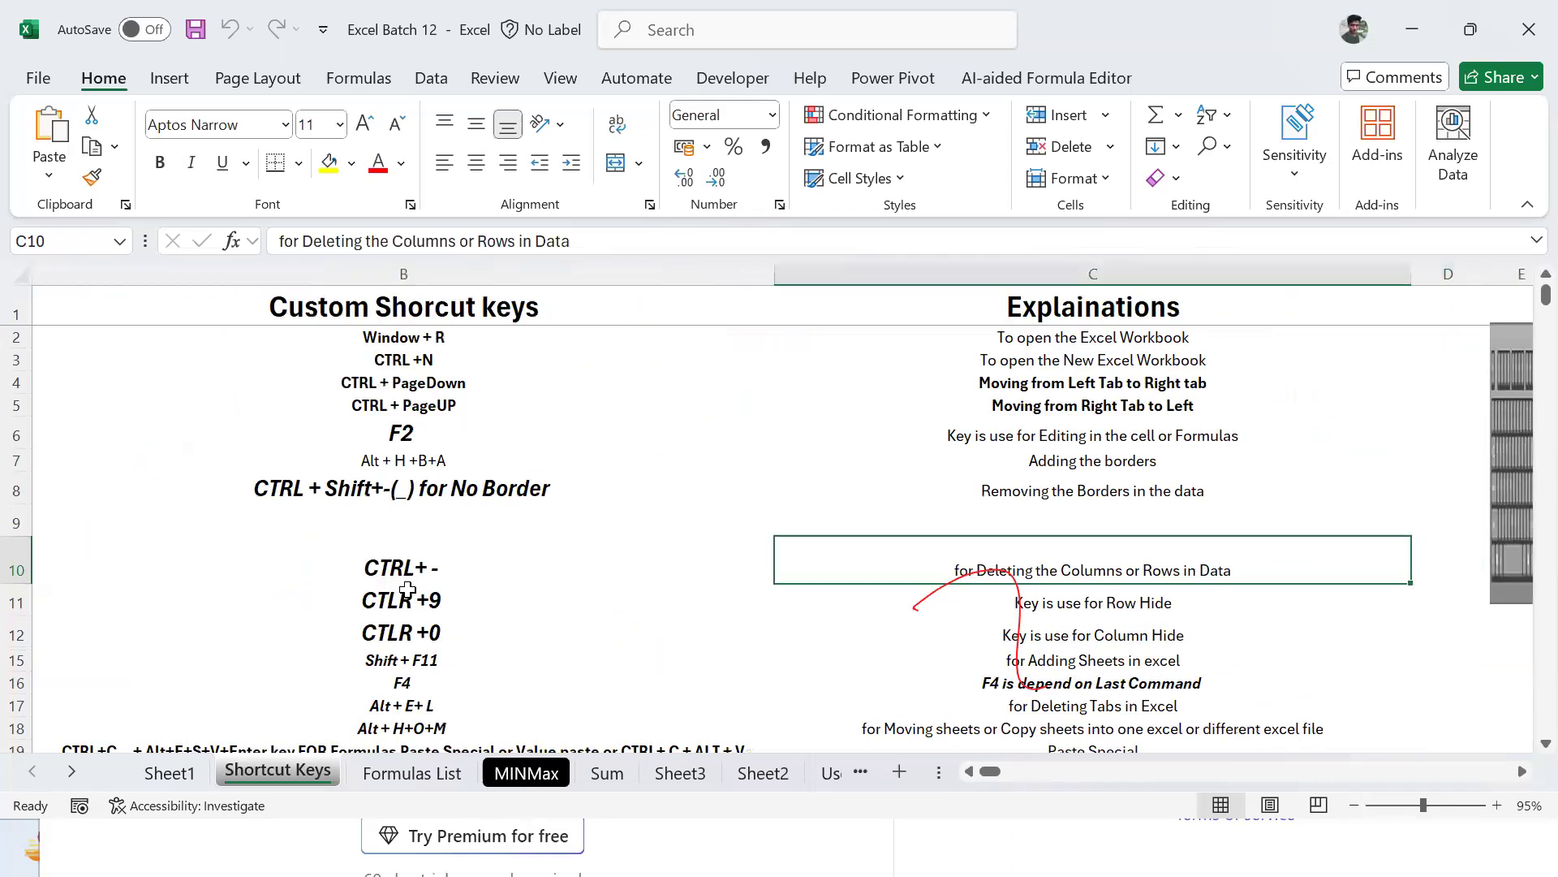
{"action": "key", "text": "Left"}
{"action": "key", "text": "Left"}
{"action": "key", "text": "Right"}
{"action": "key", "text": "Right"}
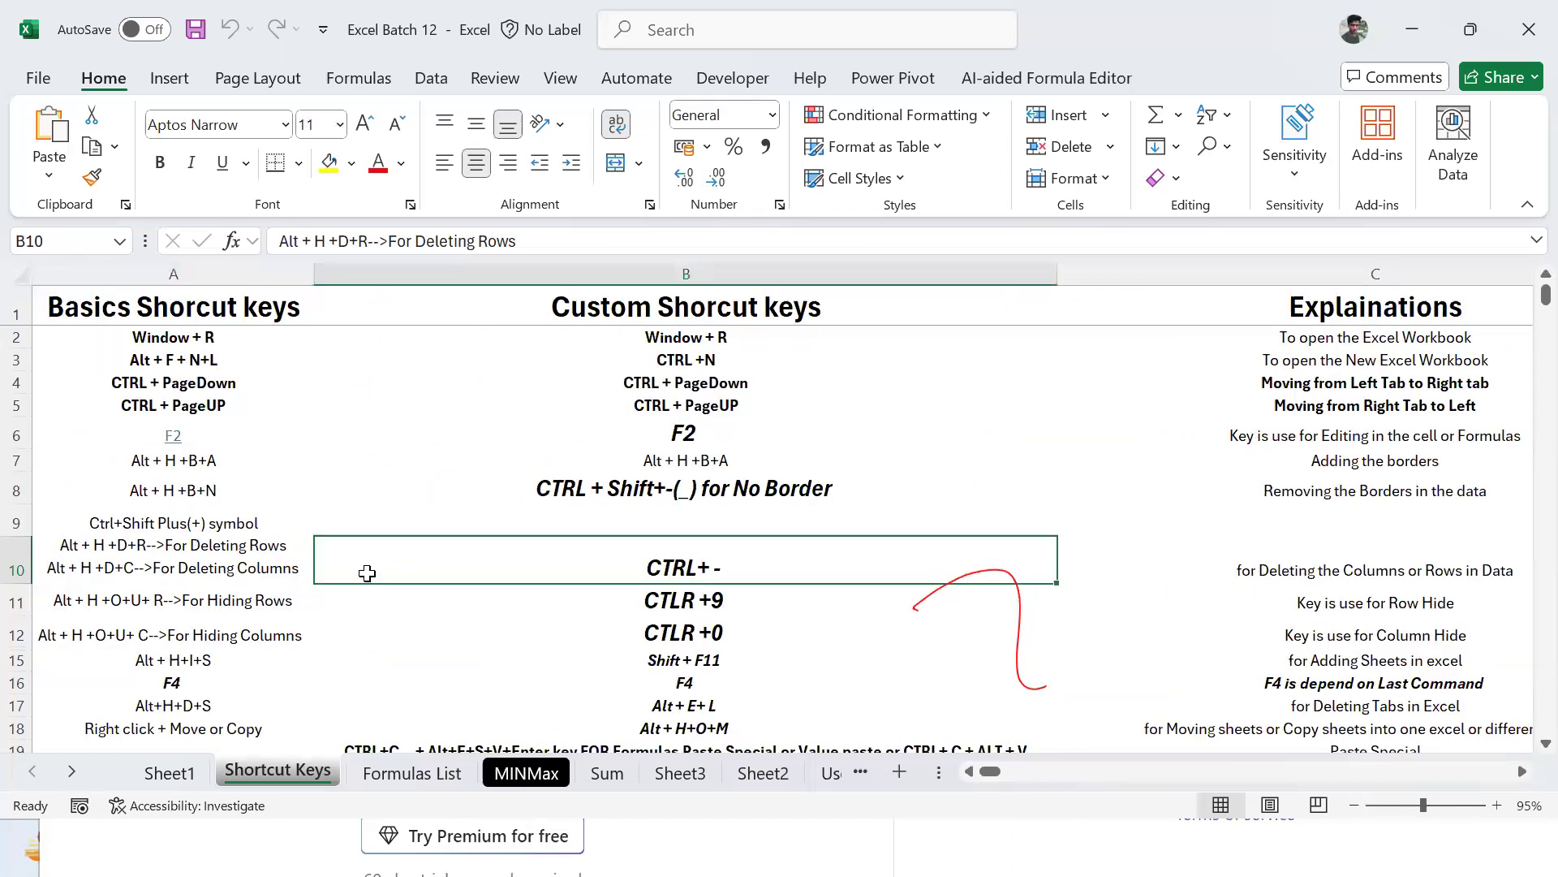
{"action": "key", "text": "Left"}
{"action": "key", "text": "Left"}
{"action": "key", "text": "Right"}
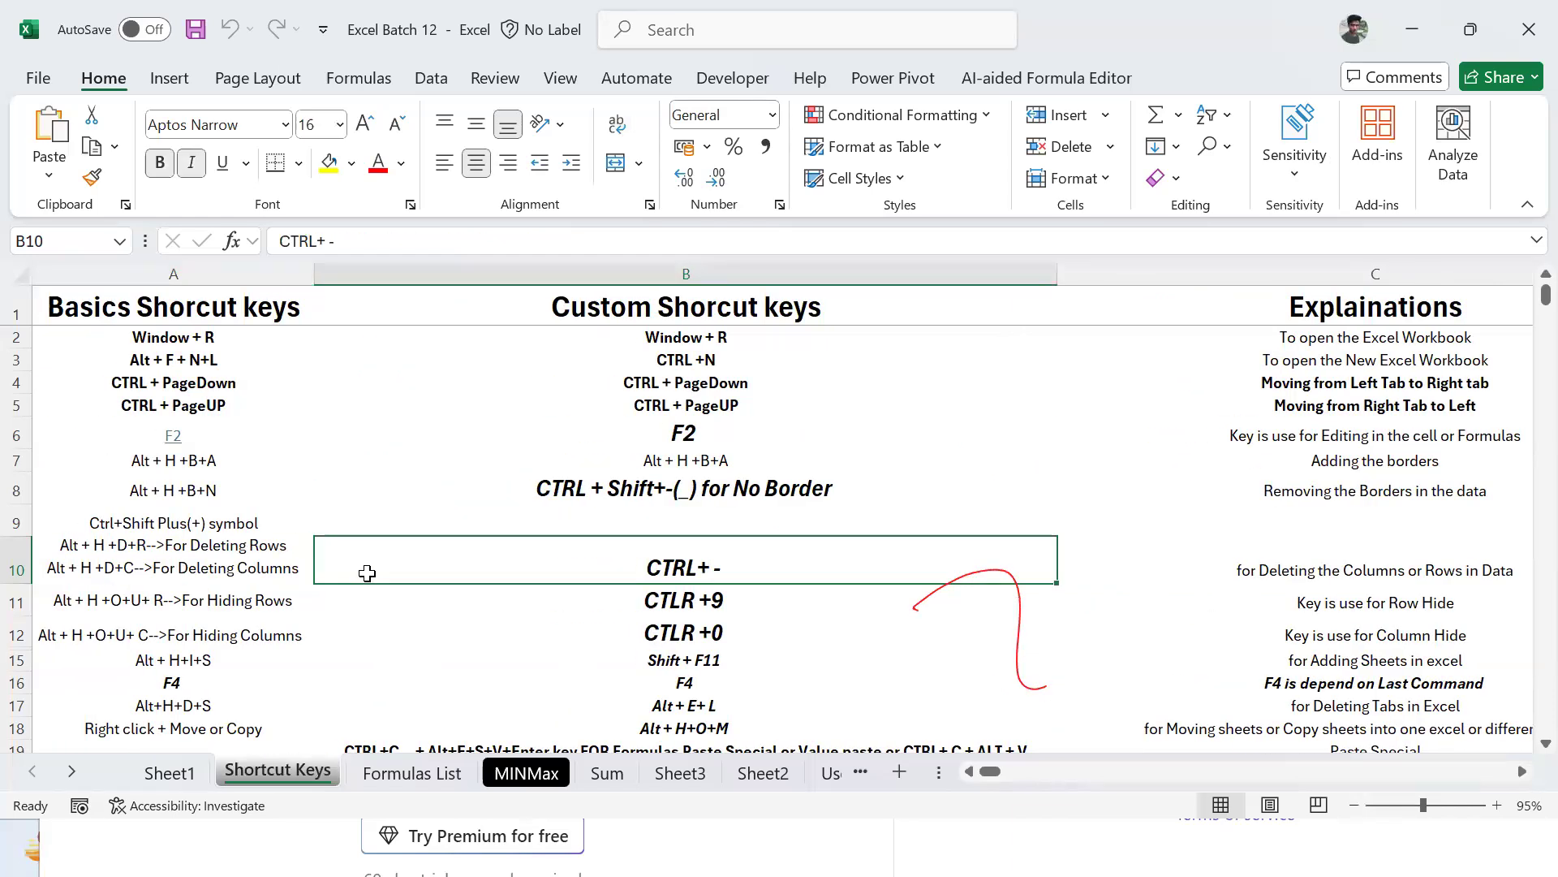
{"action": "key", "text": "Right"}
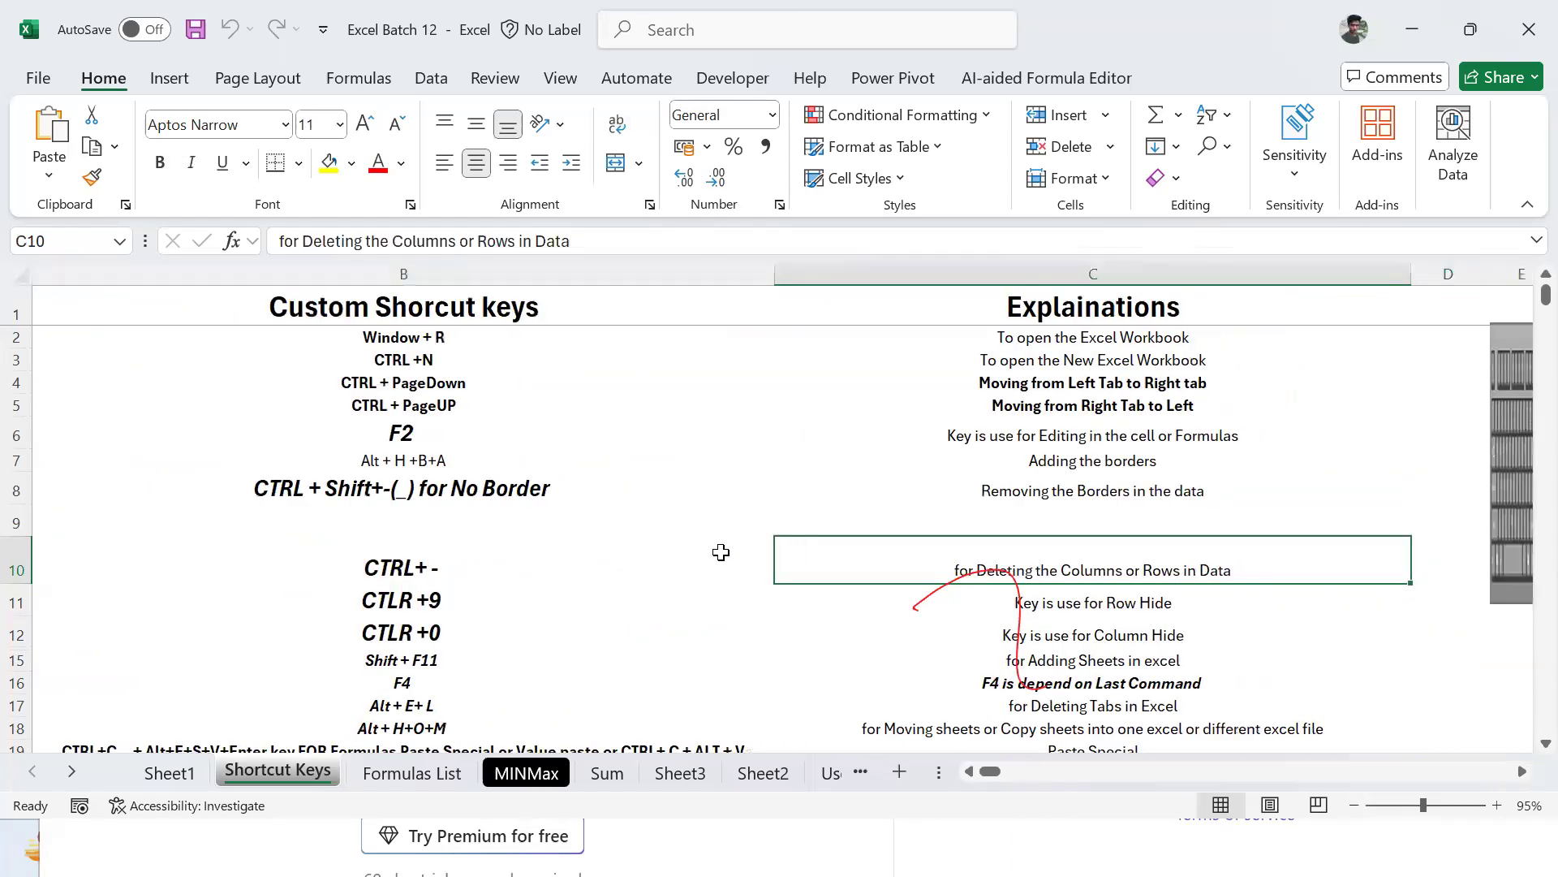
{"action": "key", "text": "Right"}
{"action": "key", "text": "Left"}
{"action": "key", "text": "Right"}
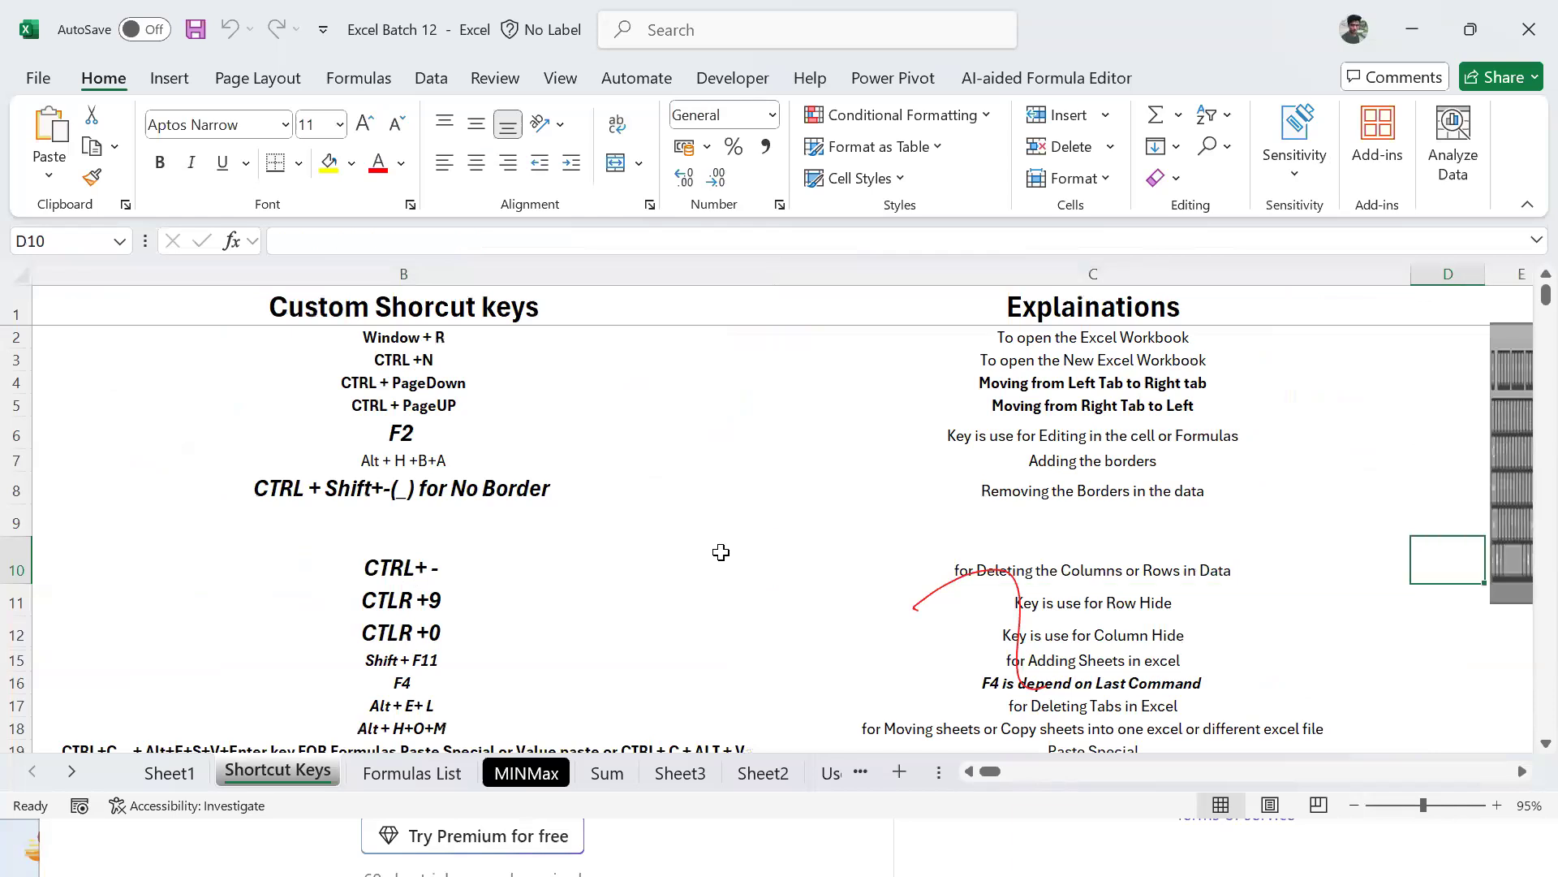
{"action": "key", "text": "Left"}
{"action": "key", "text": "Left"}
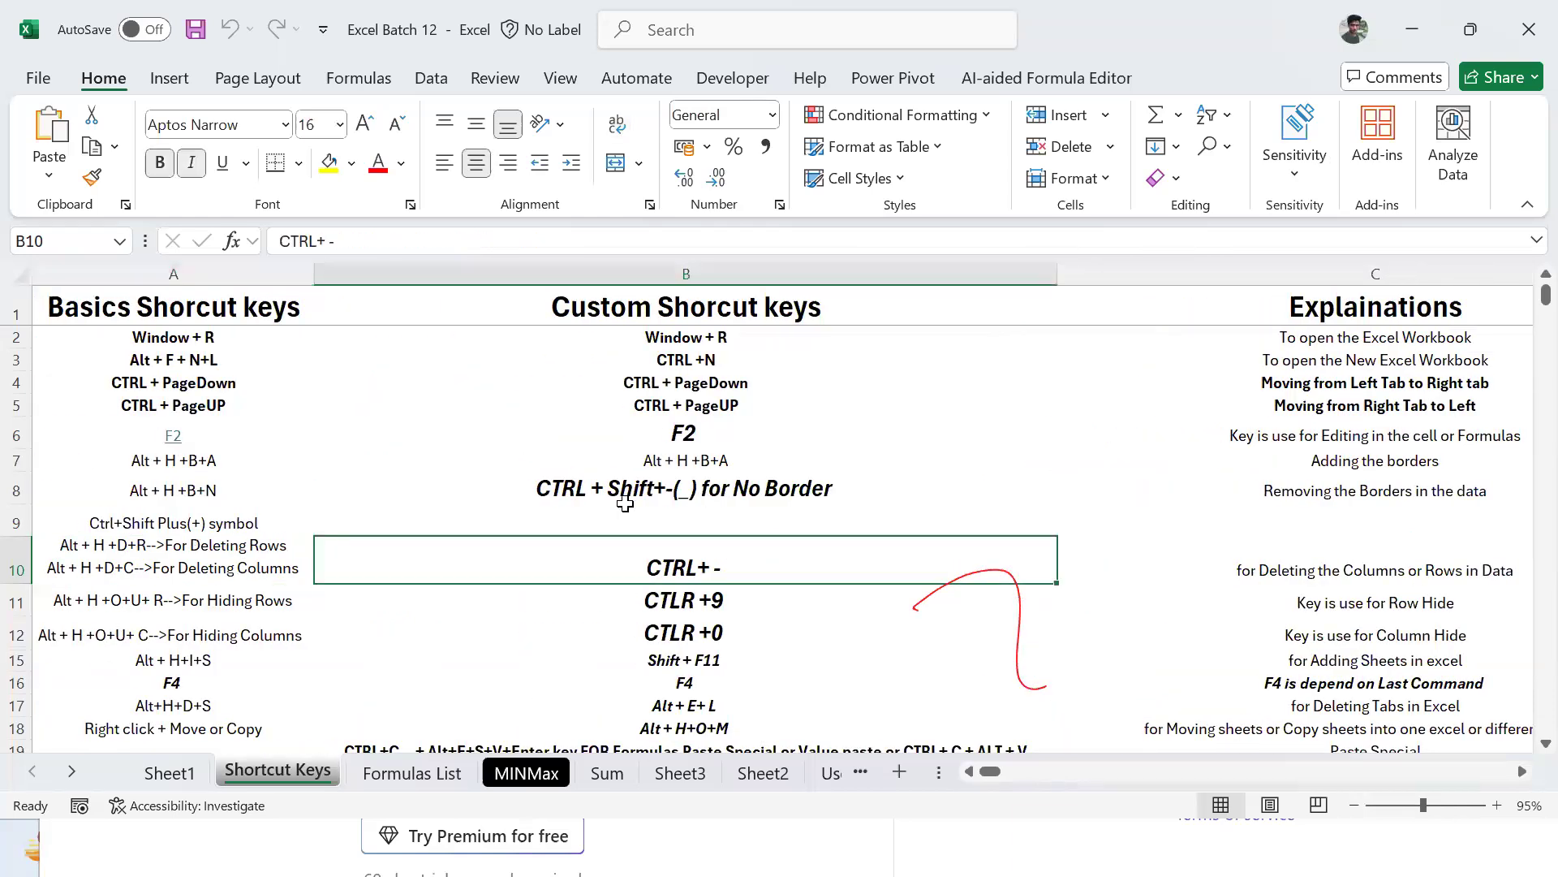
{"action": "key", "text": "Left"}
{"action": "key", "text": "Right"}
{"action": "key", "text": "Left"}
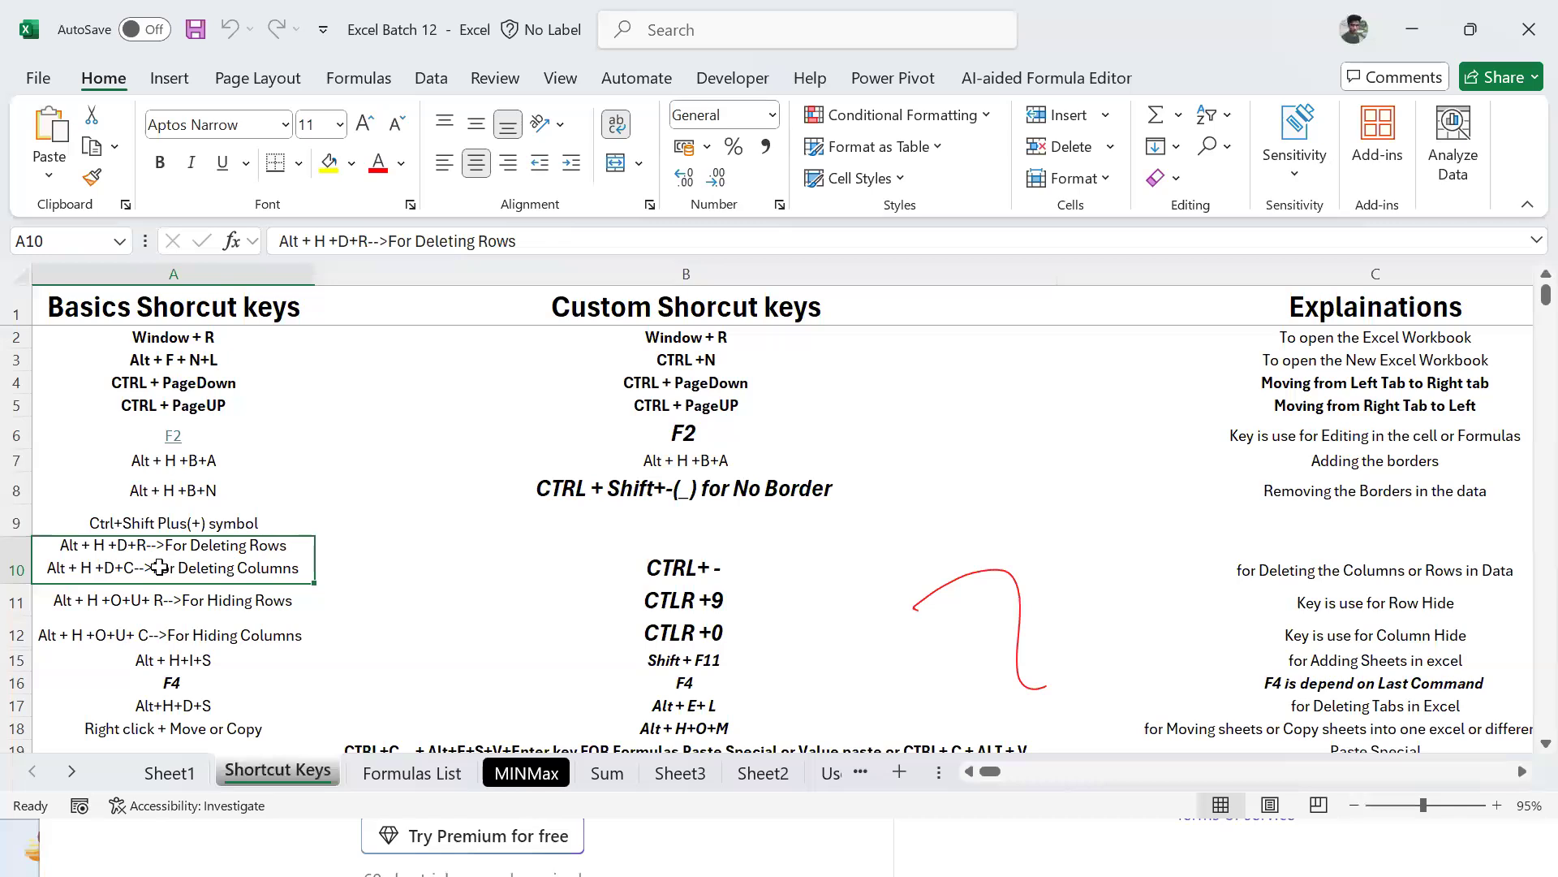
Step: Switch to Sheet1 and select the whole row of the A2 record
{"action": "key", "text": "ctrl+Page_Up"}
{"action": "key", "text": "Down"}
{"action": "key", "text": "Down"}
{"action": "key", "text": "Down"}
{"action": "left_click", "coordinate": [69, 347]}
{"action": "key", "text": "shift+space"}
{"action": "left_click", "coordinate": [69, 347]}
{"action": "key", "text": "shift+space"}
Step: Copy the basic and custom deletion shortcuts in A10:B10 of the Shortcut Keys sheet
{"action": "key", "text": "ctrl+Page_Down"}
{"action": "key", "text": "shift+Right"}
{"action": "key", "text": "ctrl+c"}
{"action": "key", "text": "shift+Left"}
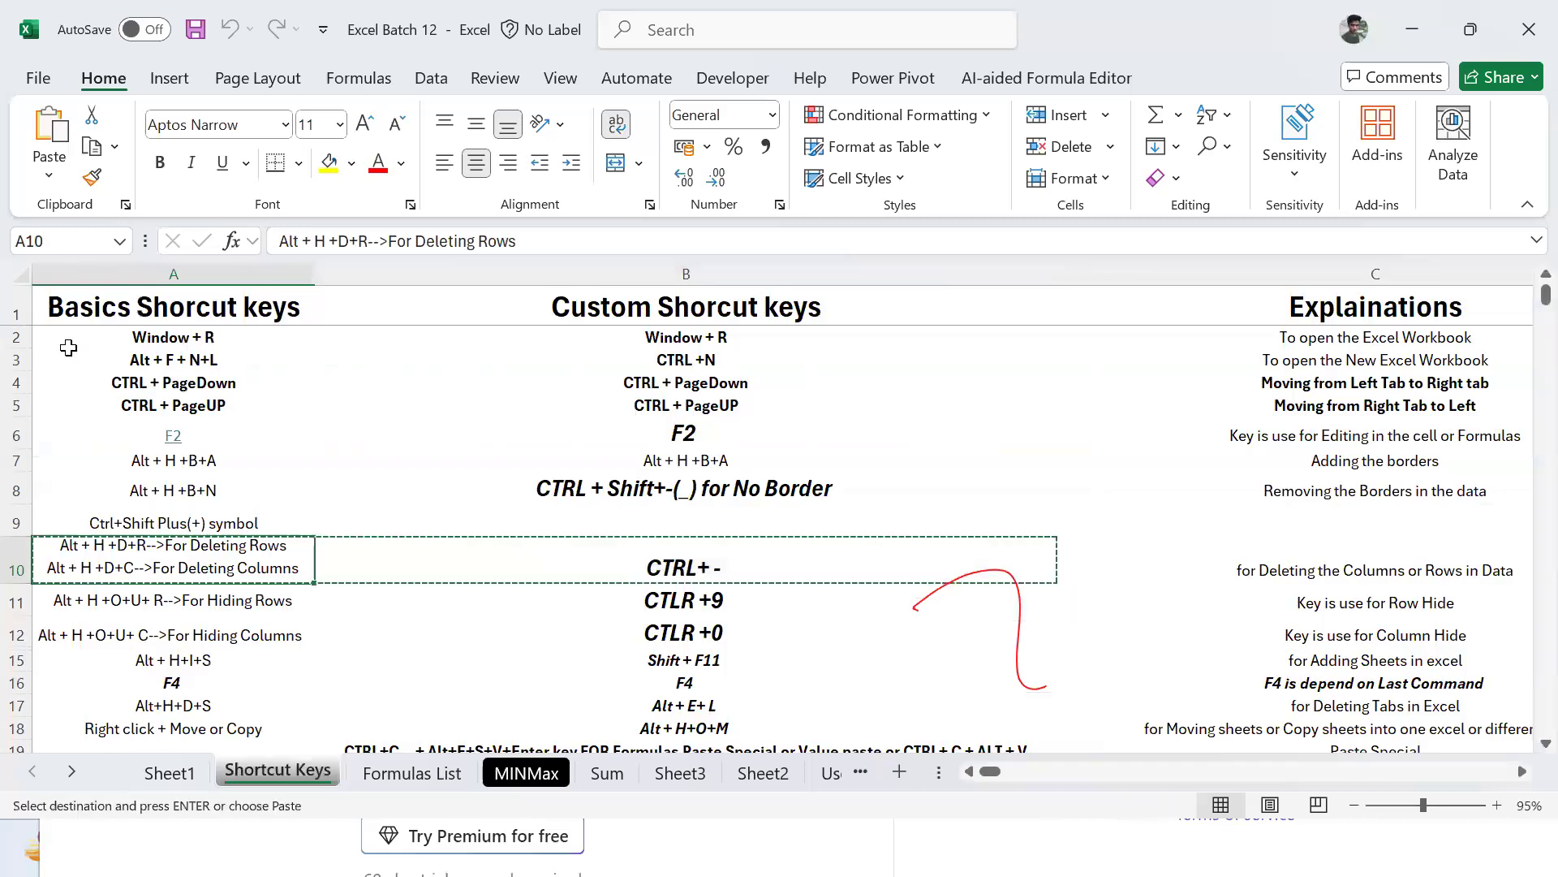
Step: Paste the copied deletion shortcuts into Sheet1, starting at cell K9
{"action": "key", "text": "ctrl+Page_Up"}
{"action": "key", "text": "Right"}
{"action": "key", "text": "Right"}
{"action": "key", "text": "Down"}
{"action": "key", "text": "Down"}
{"action": "key", "text": "Down"}
{"action": "key", "text": "Down"}
{"action": "key", "text": "Down"}
{"action": "key", "text": "Right"}
{"action": "key", "text": "Right"}
{"action": "key", "text": "Right"}
{"action": "key", "text": "Right"}
{"action": "key", "text": "Right"}
{"action": "key", "text": "Right"}
{"action": "key", "text": "Right"}
{"action": "key", "text": "Right"}
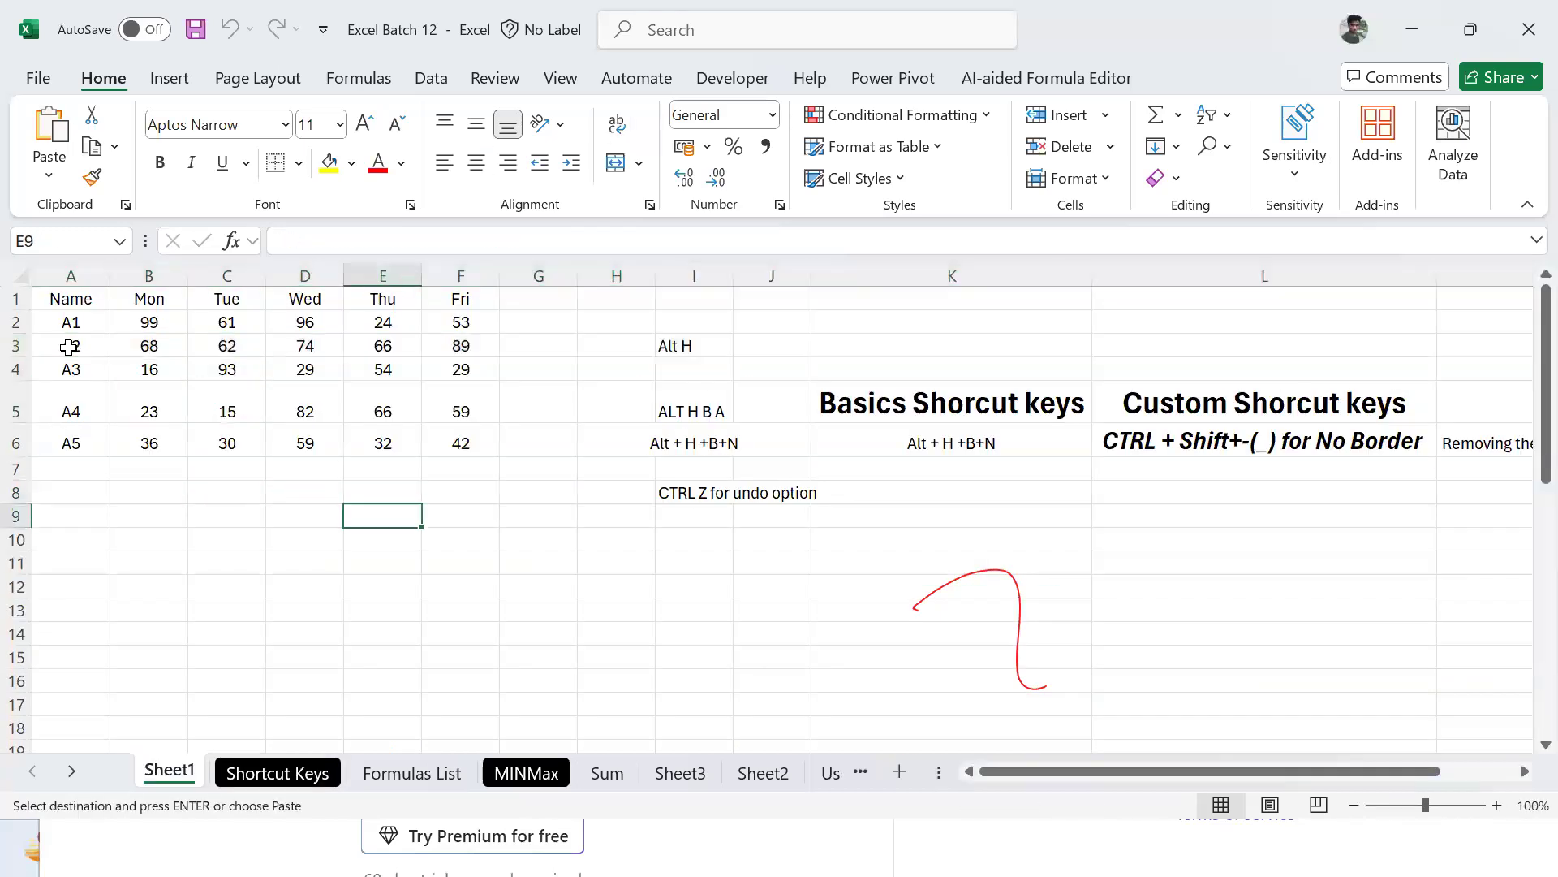
{"action": "key", "text": "ctrl+v"}
{"action": "key", "text": "Down"}
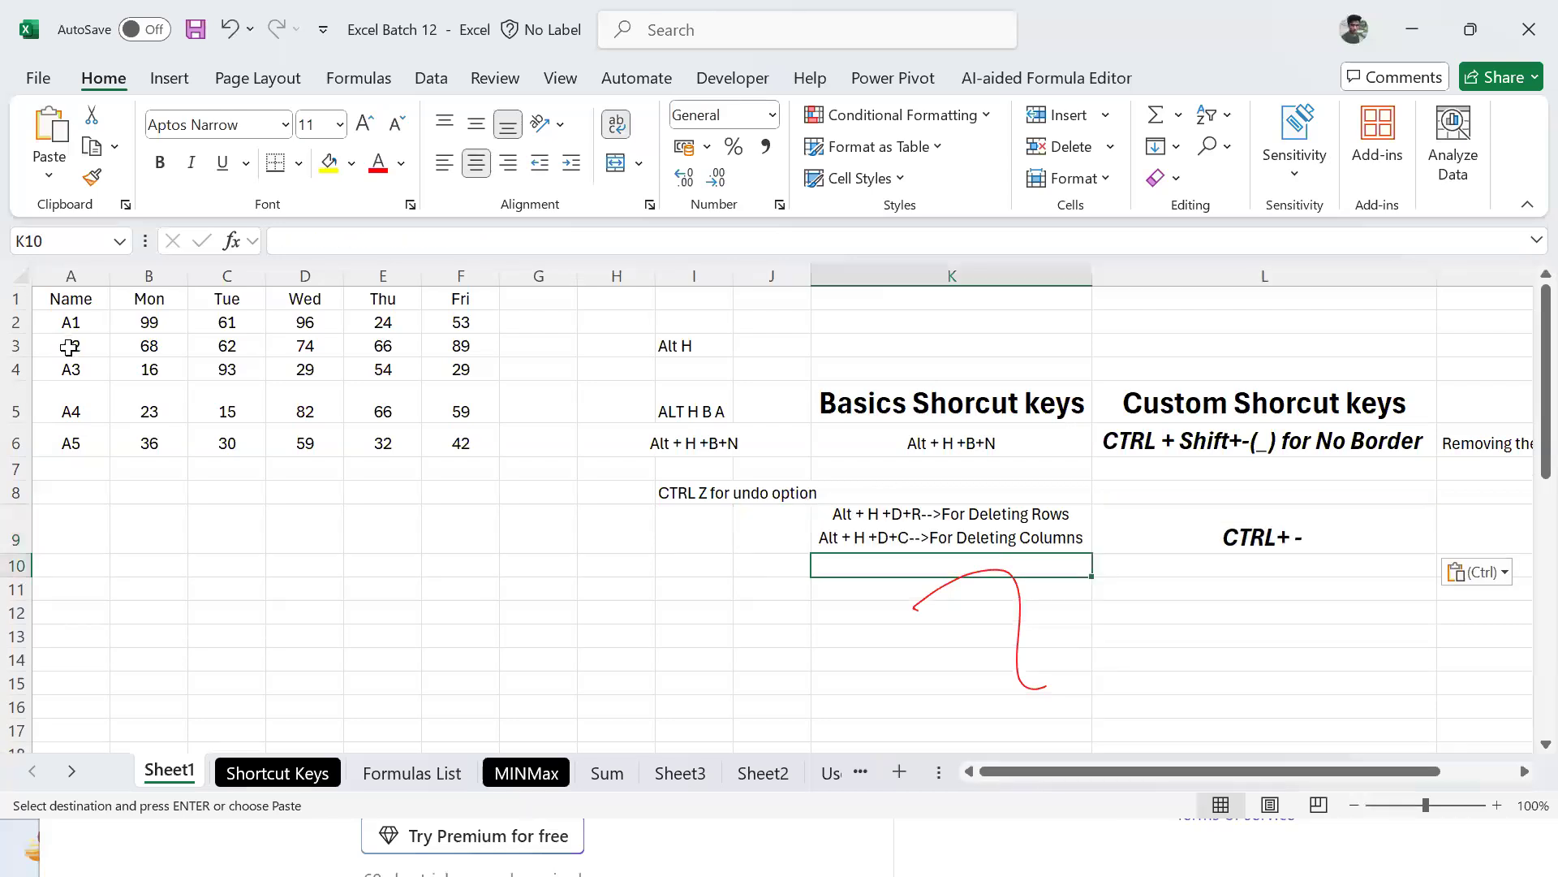
Step: Select row 3 with the A2 record in Sheet1 and delete it with Delete Sheet Rows
{"action": "key", "text": "Up"}
{"action": "key", "text": "Left"}
{"action": "key", "text": "ctrl+Home"}
{"action": "key", "text": "Down"}
{"action": "key", "text": "Down"}
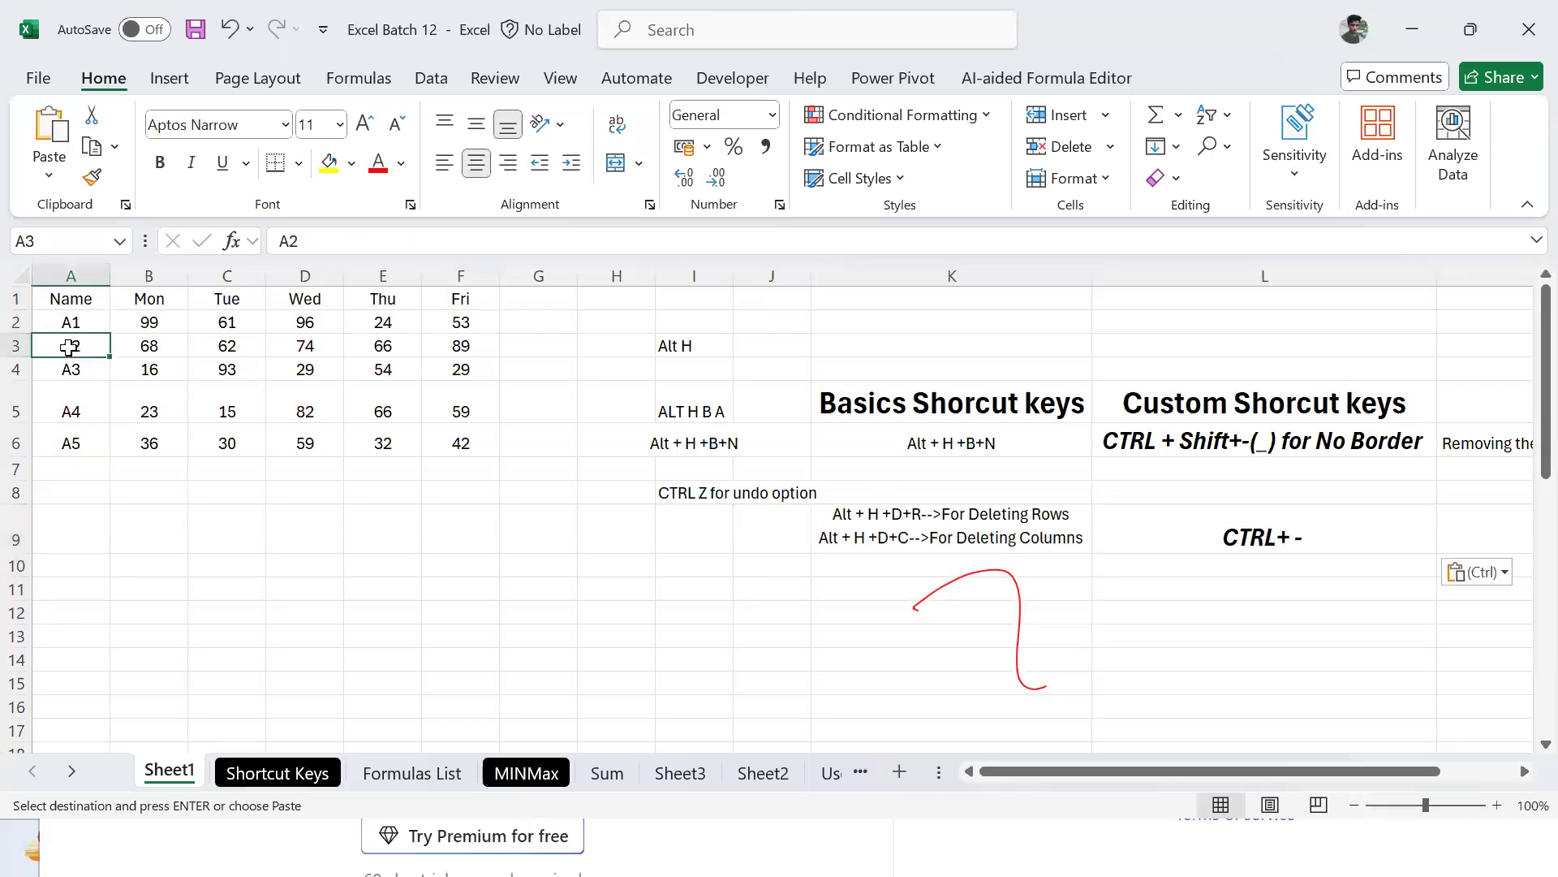
{"action": "left_click", "coordinate": [16, 346]}
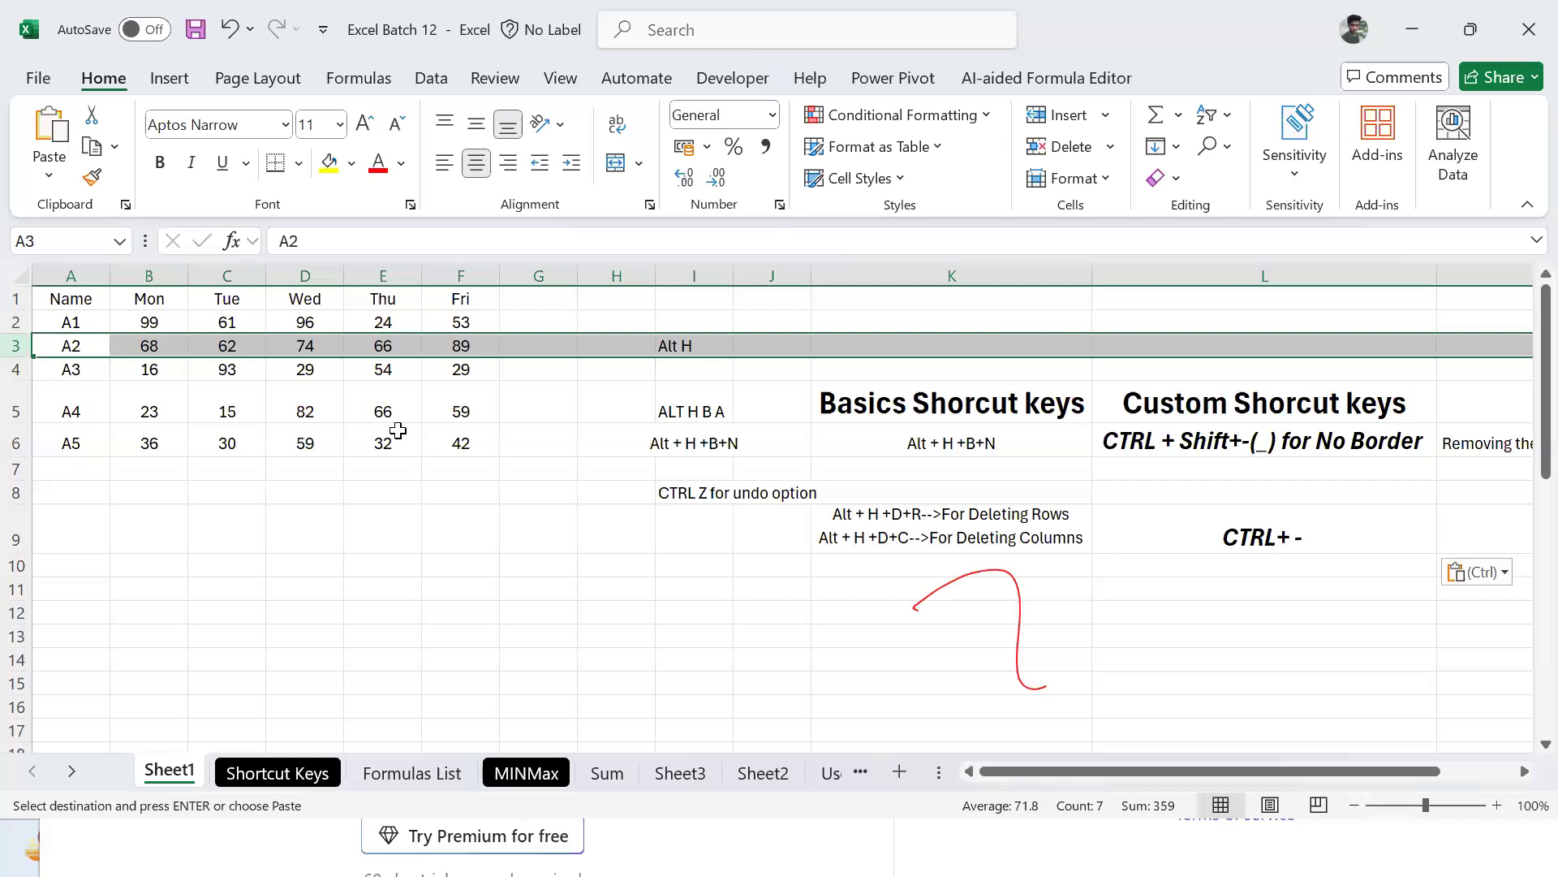
{"action": "key", "text": "alt"}
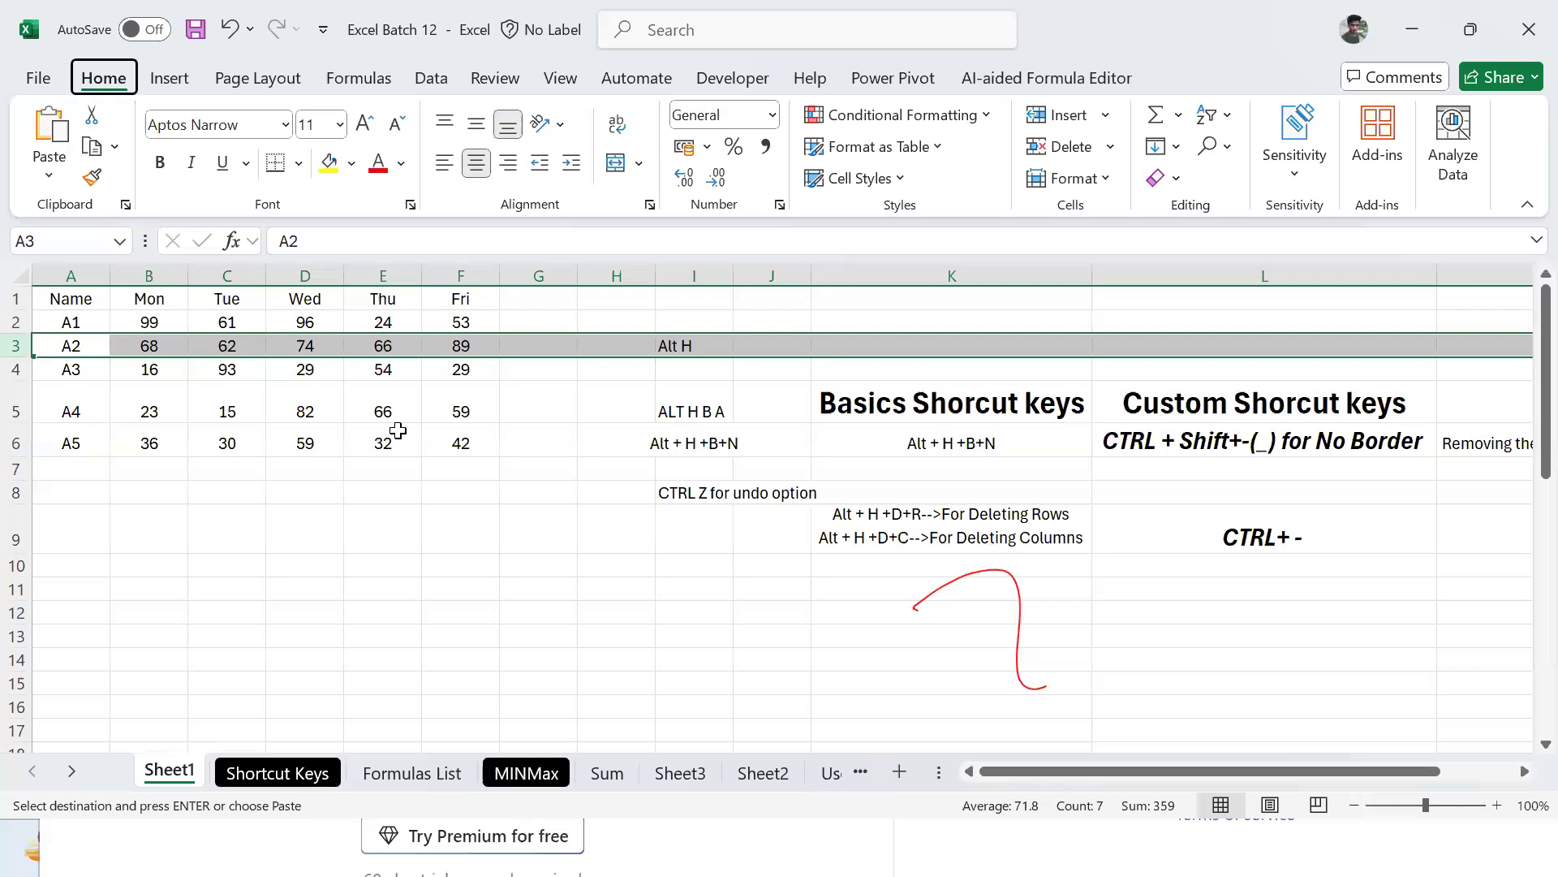
{"action": "key", "text": "h"}
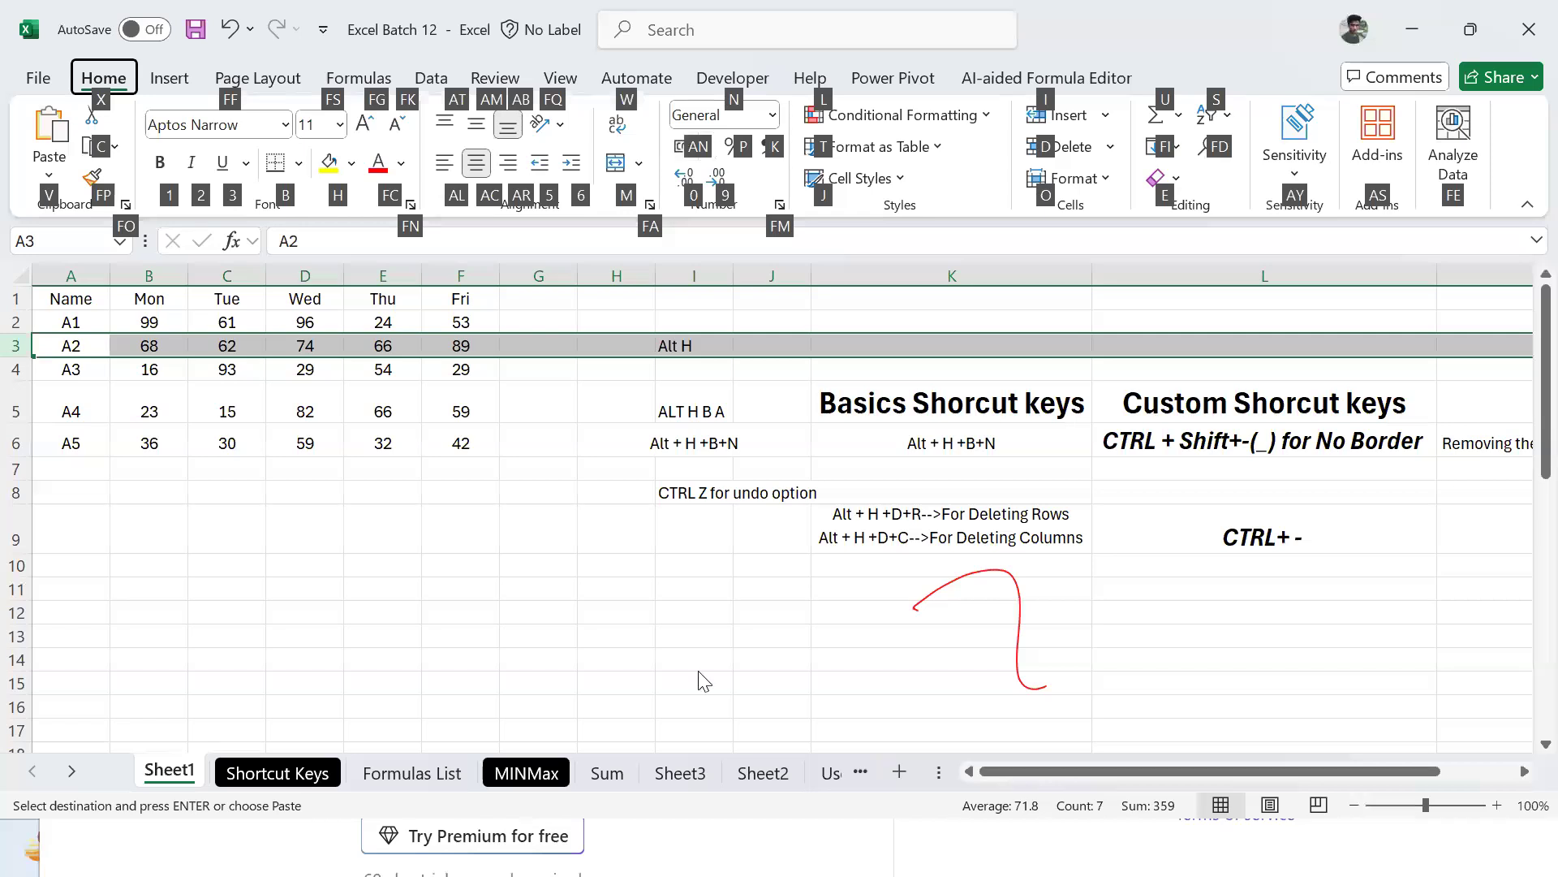
{"action": "key", "text": "ctrl+v"}
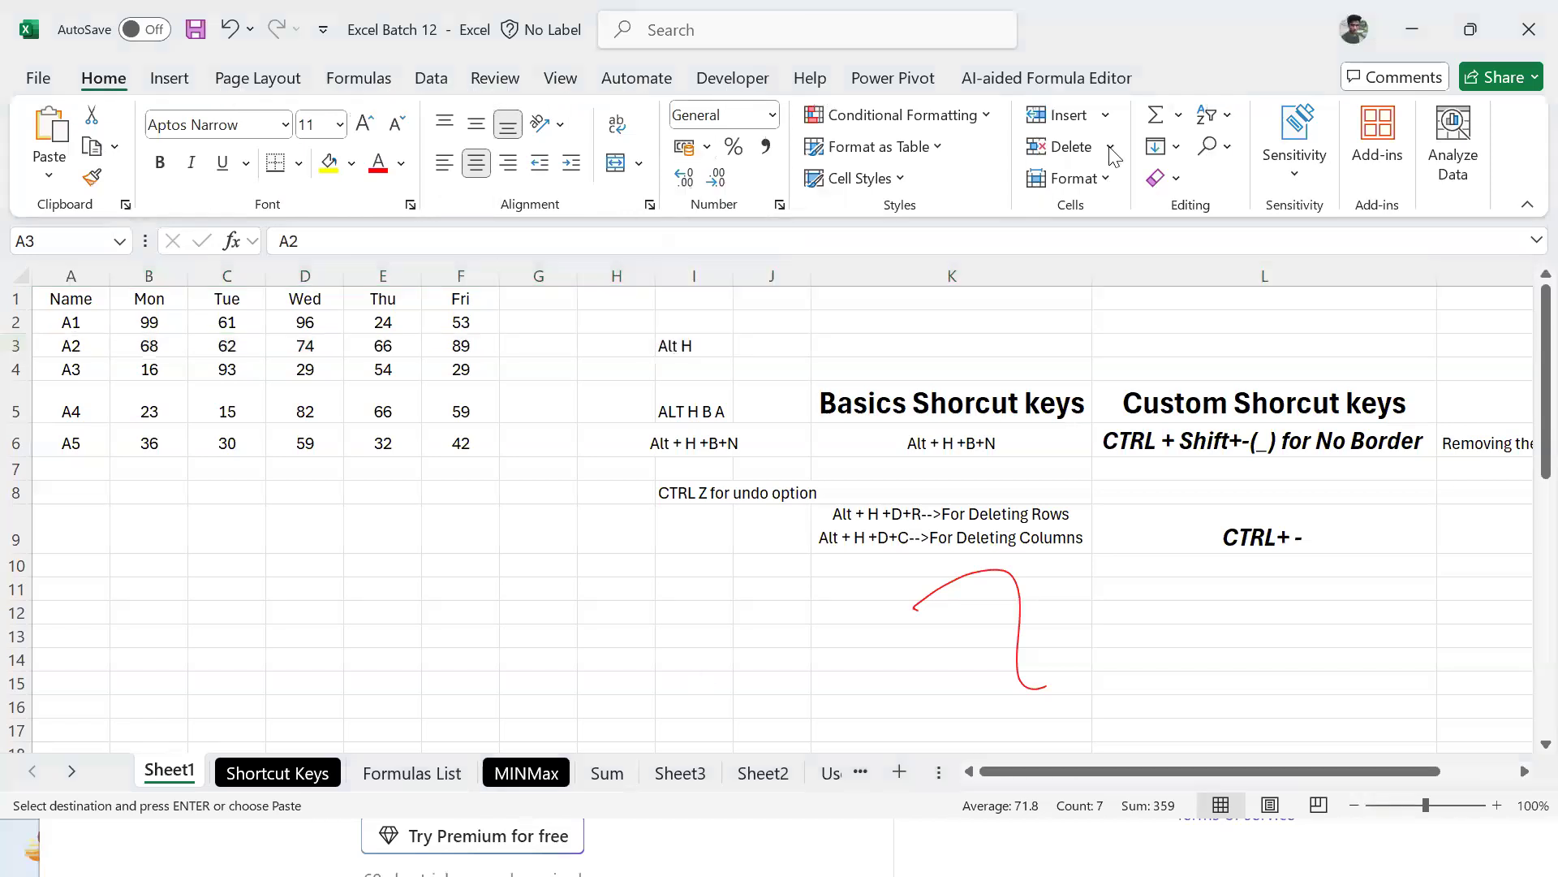
{"action": "left_click", "coordinate": [1111, 148]}
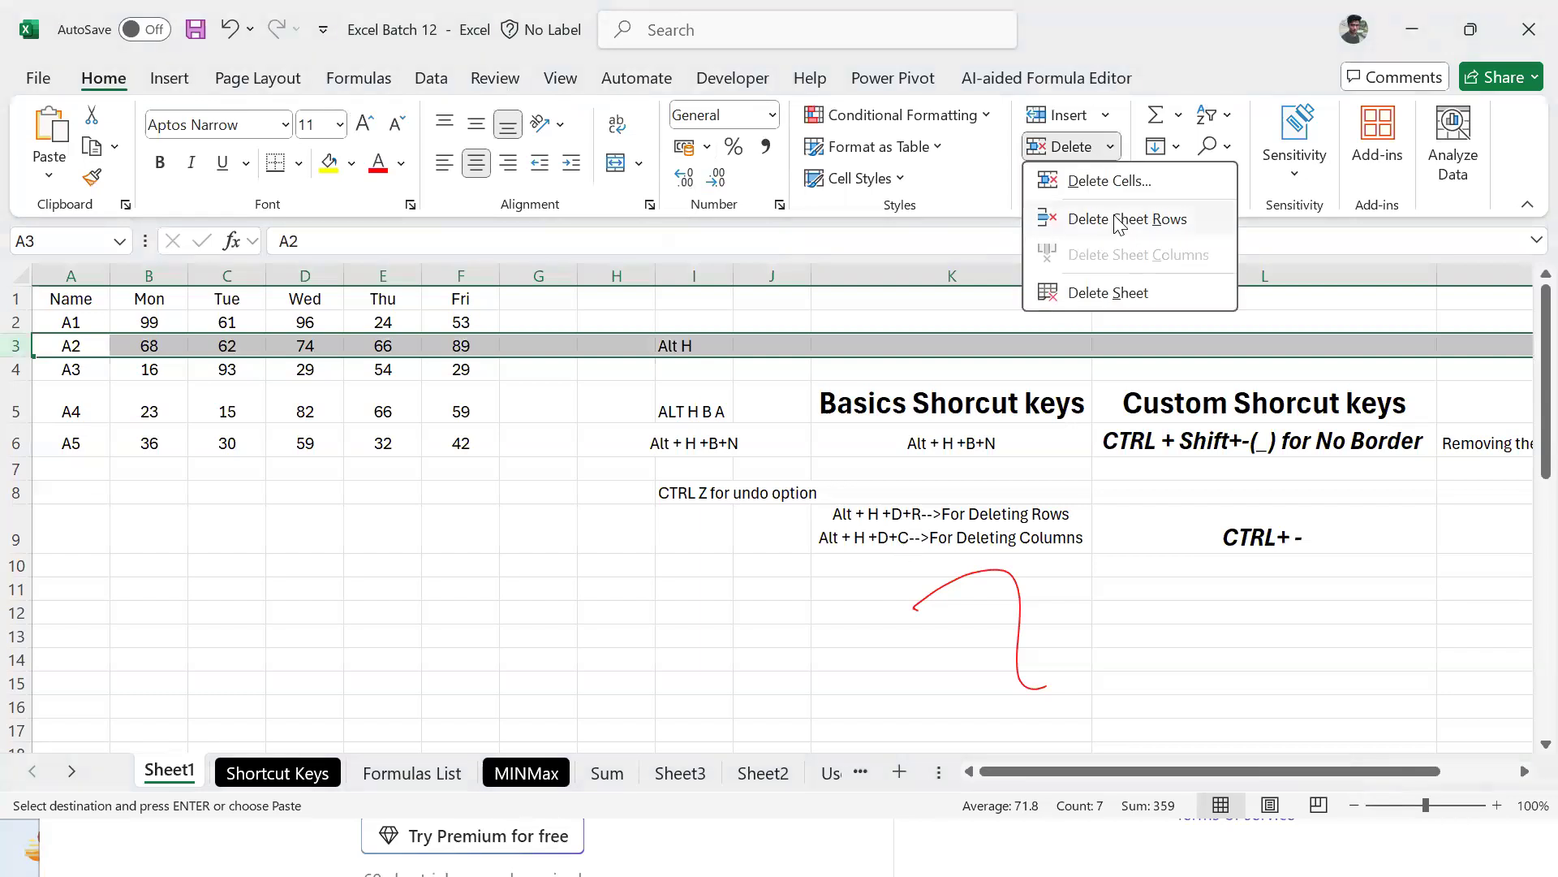
{"action": "left_click", "coordinate": [1140, 216]}
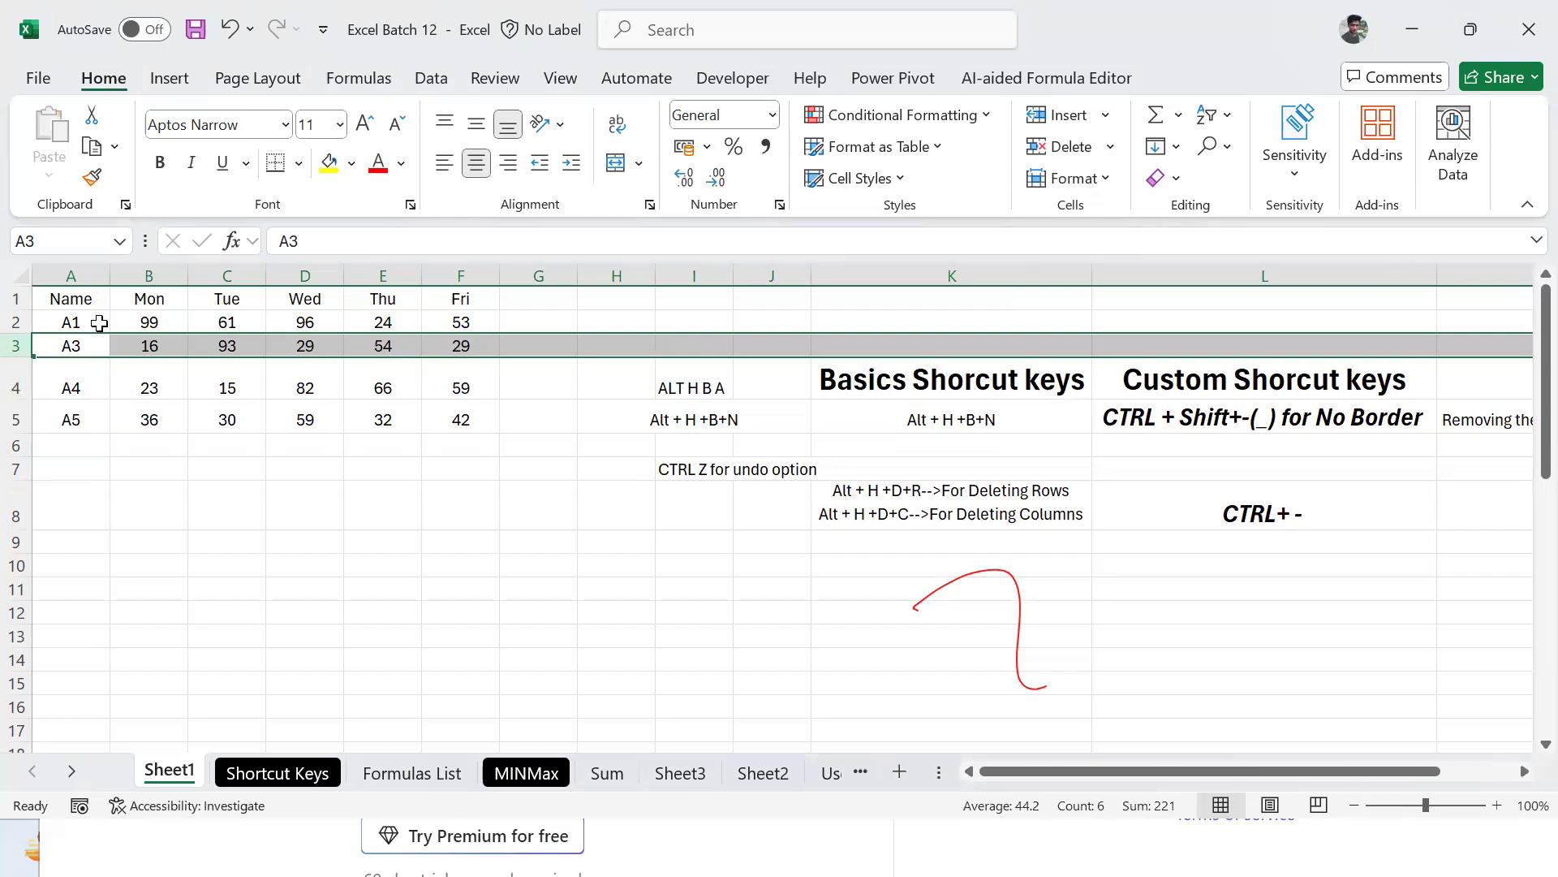
Step: Undo the deletion of the A2 record's row
{"action": "key", "text": "ctrl+z"}
{"action": "key", "text": "Right"}
{"action": "key", "text": "Left"}
{"action": "key", "text": "Right"}
{"action": "key", "text": "Left"}
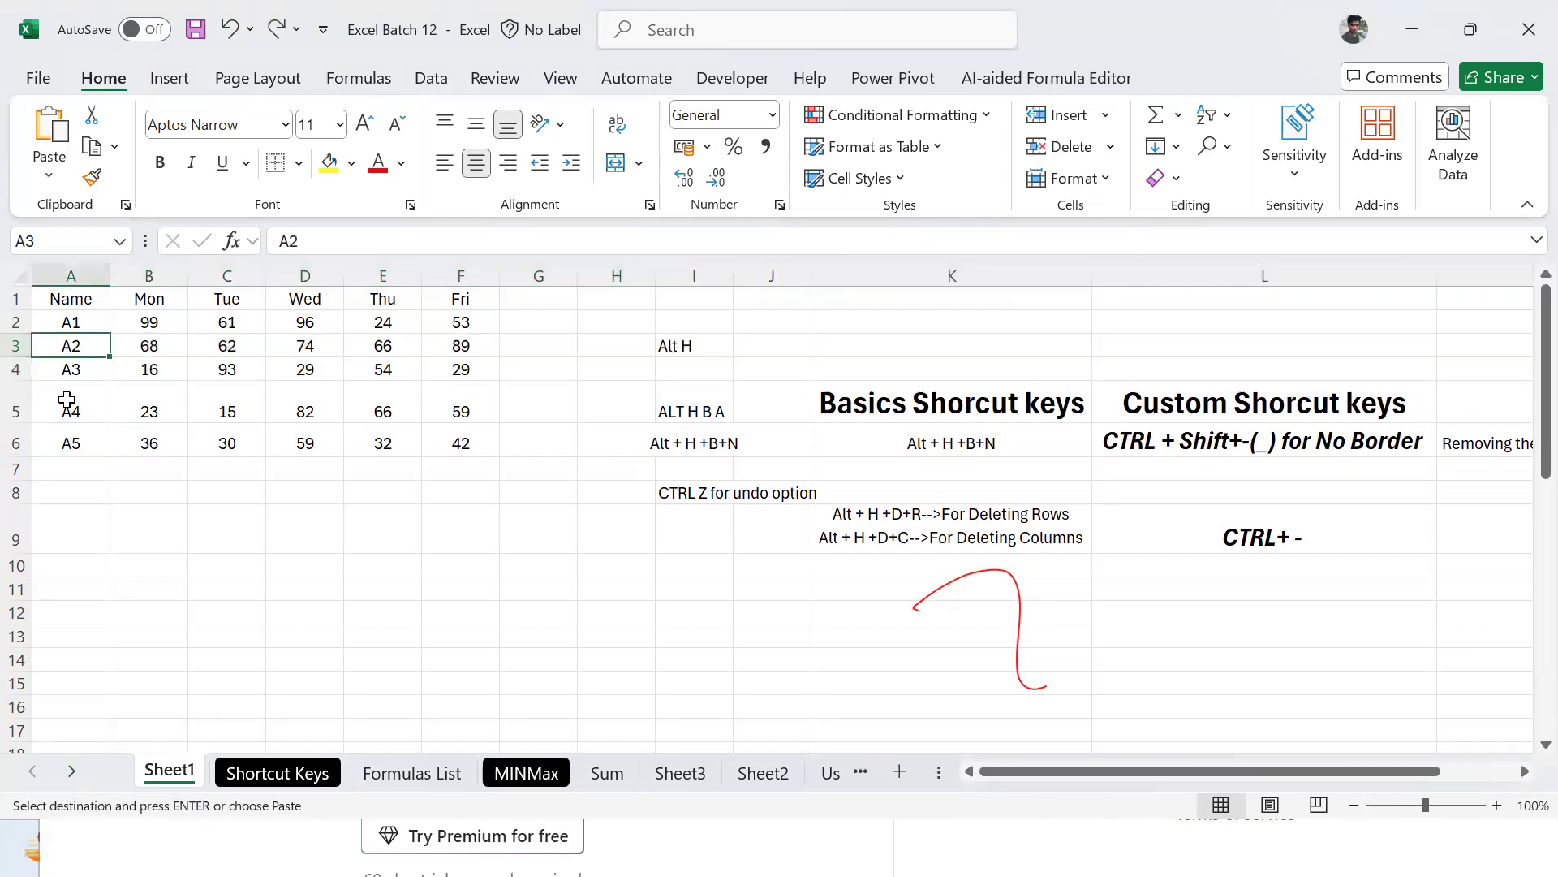
Step: Review the row and column deletion shortcuts in cell K9 of Sheet1
{"action": "key", "text": "Right"}
{"action": "key", "text": "shift+space"}
{"action": "key", "text": "Left"}
{"action": "key", "text": "Up"}
{"action": "key", "text": "Right"}
{"action": "key", "text": "Right"}
{"action": "key", "text": "Down"}
{"action": "key", "text": "Right"}
{"action": "key", "text": "Right"}
{"action": "key", "text": "Right"}
{"action": "key", "text": "Down"}
{"action": "key", "text": "Right"}
{"action": "key", "text": "Down"}
{"action": "key", "text": "Down"}
{"action": "key", "text": "Down"}
{"action": "key", "text": "Right"}
{"action": "key", "text": "Right"}
{"action": "key", "text": "Down"}
{"action": "key", "text": "Right"}
{"action": "key", "text": "Right"}
{"action": "key", "text": "Down"}
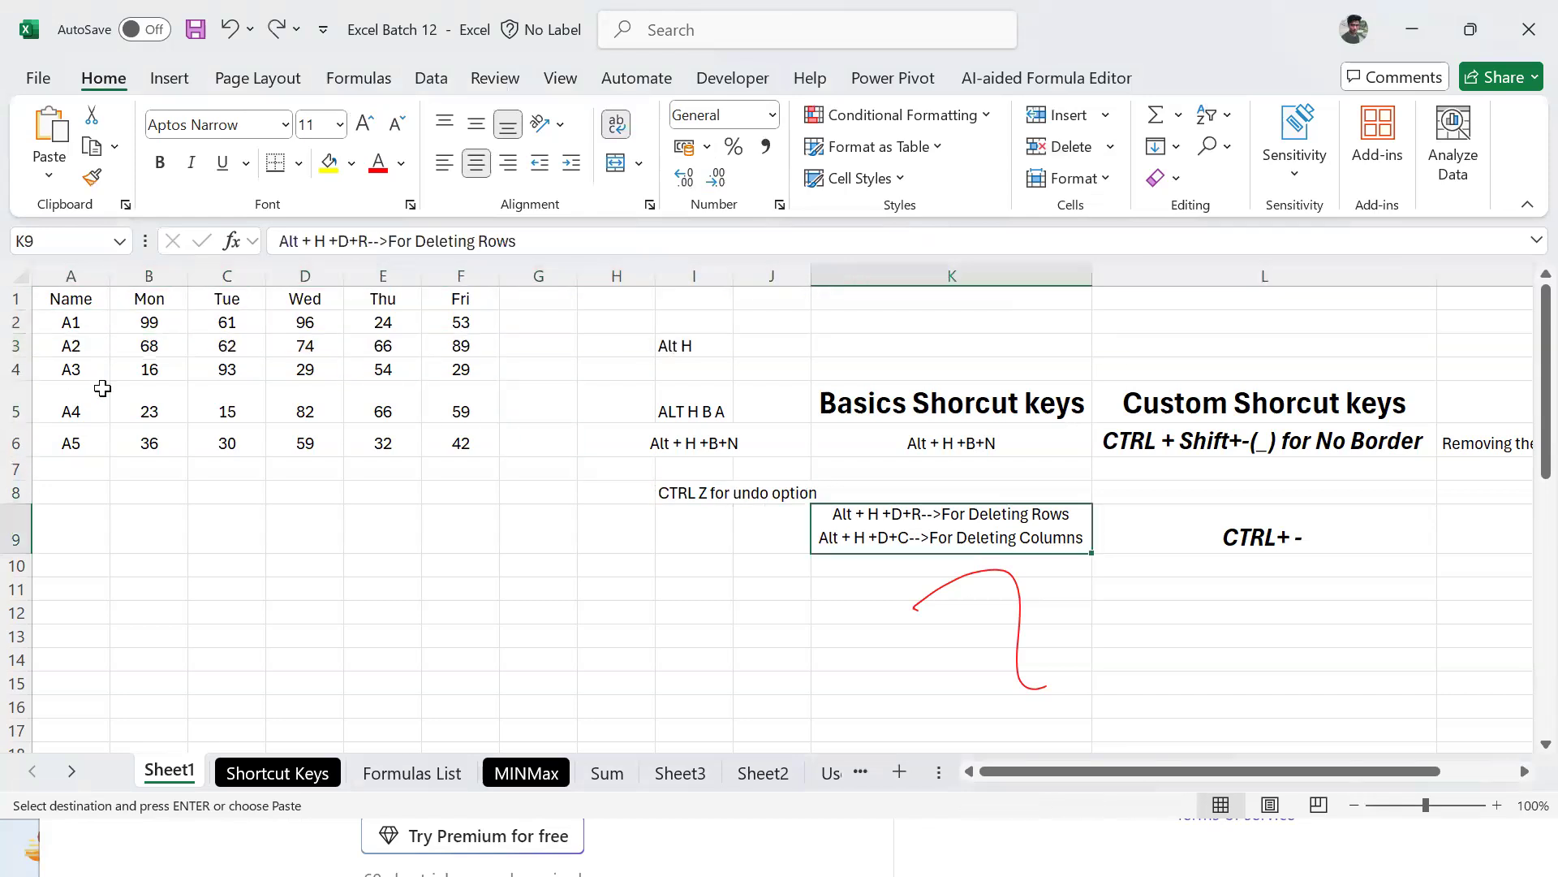
Step: Go back to cell A3 and highlight the entire A2 row
{"action": "key", "text": "Up"}
{"action": "key", "text": "Up"}
{"action": "key", "text": "Up"}
{"action": "key", "text": "Left"}
{"action": "key", "text": "Left"}
{"action": "key", "text": "Left"}
{"action": "key", "text": "Left"}
{"action": "key", "text": "Left"}
{"action": "key", "text": "Up"}
{"action": "key", "text": "Left"}
{"action": "key", "text": "Up"}
{"action": "key", "text": "Up"}
{"action": "key", "text": "Left"}
{"action": "key", "text": "Down"}
{"action": "key", "text": "Left"}
{"action": "key", "text": "Left"}
{"action": "key", "text": "Left"}
{"action": "key", "text": "Up"}
{"action": "key", "text": "Up"}
{"action": "key", "text": "Up"}
{"action": "key", "text": "Down"}
{"action": "key", "text": "Down"}
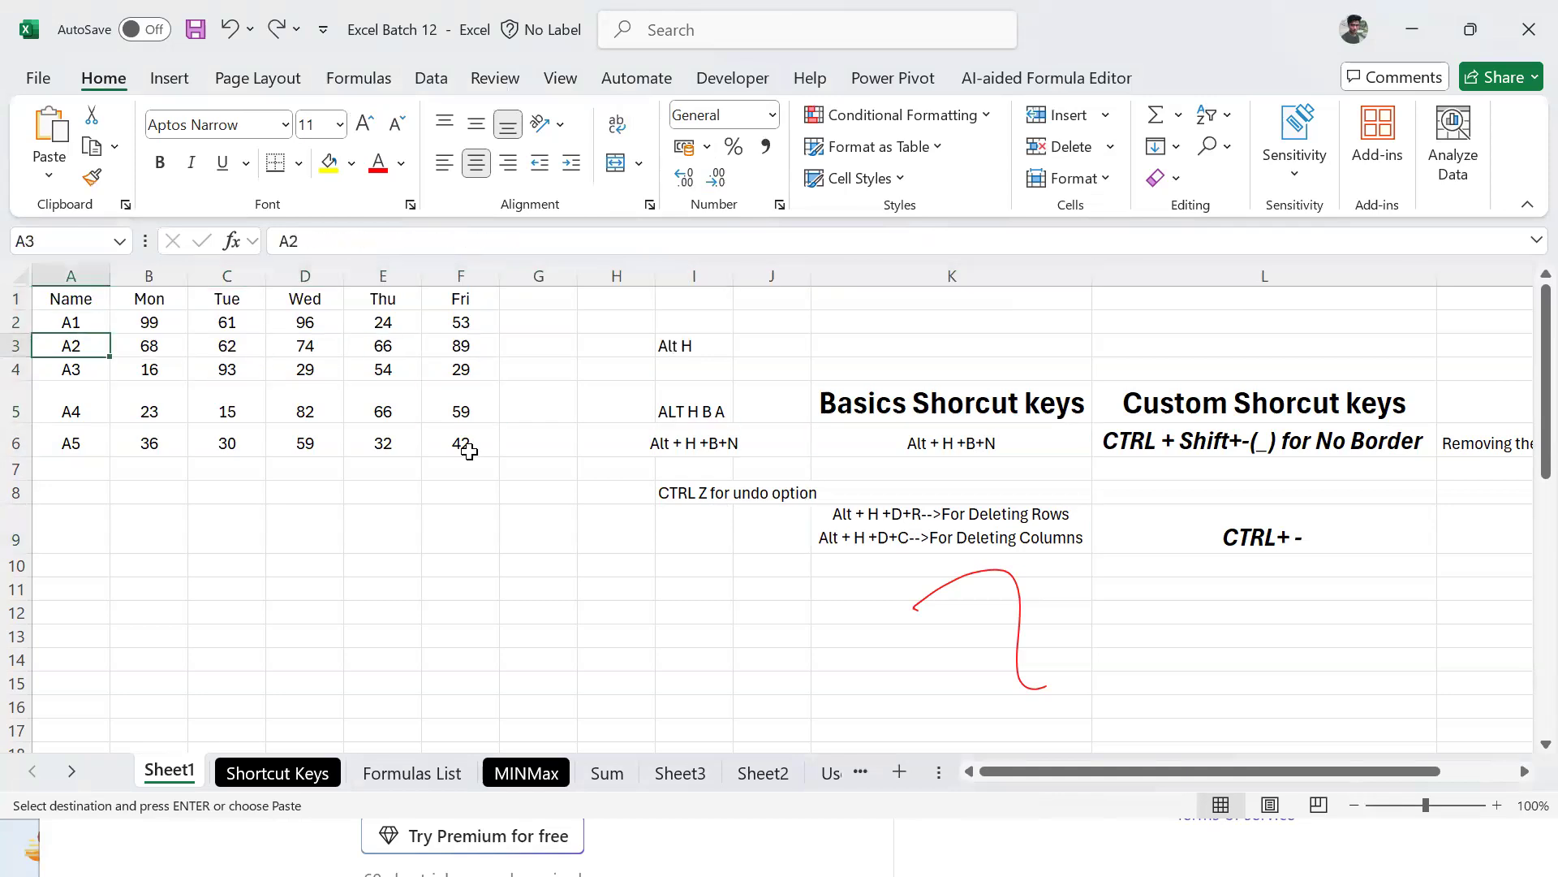
{"action": "left_click", "coordinate": [17, 347]}
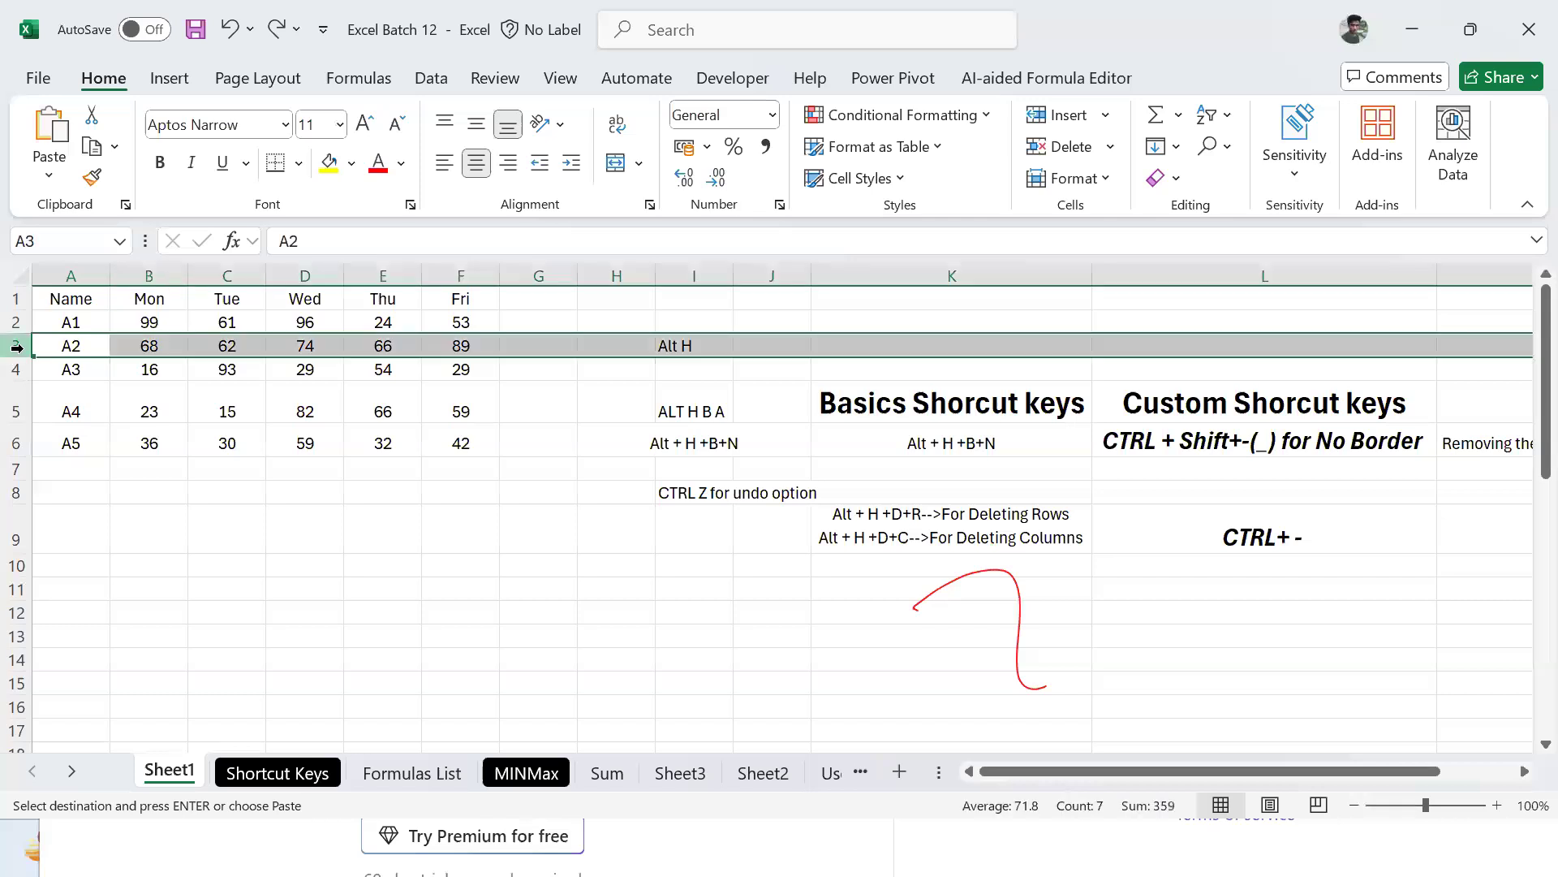
{"action": "key", "text": "Right"}
{"action": "left_click", "coordinate": [19, 346]}
Step: Enter the text "SHIT Space" in cell H2 as the row selection note
{"action": "key", "text": "Right"}
{"action": "key", "text": "Right"}
{"action": "key", "text": "Right"}
{"action": "key", "text": "Right"}
{"action": "key", "text": "Right"}
{"action": "key", "text": "Right"}
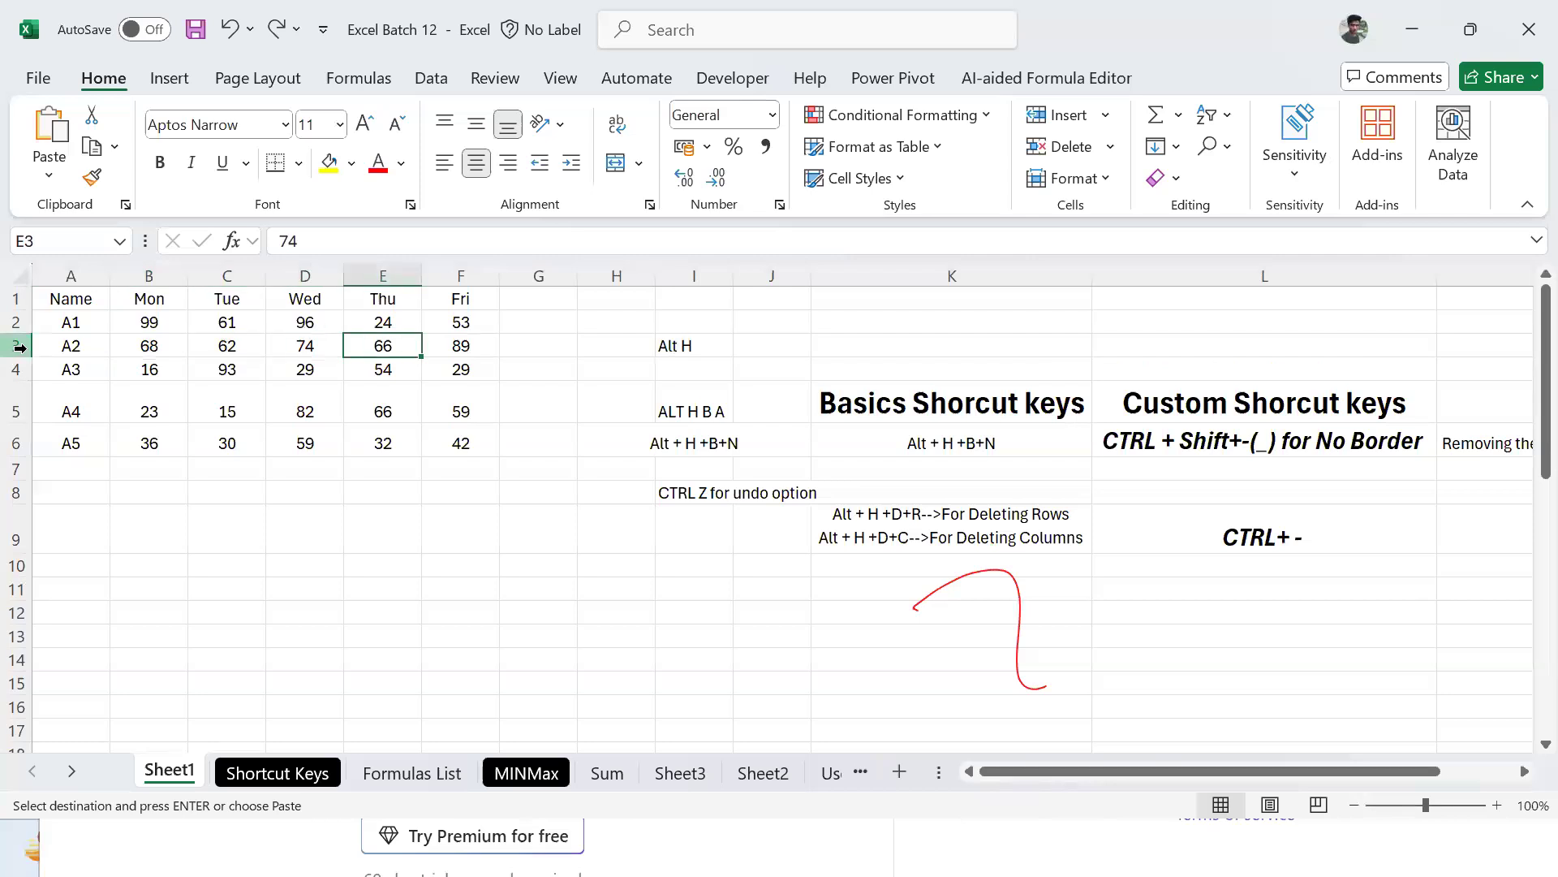
{"action": "key", "text": "Up"}
{"action": "key", "text": "Up"}
{"action": "key", "text": "Right"}
{"action": "key", "text": "Down"}
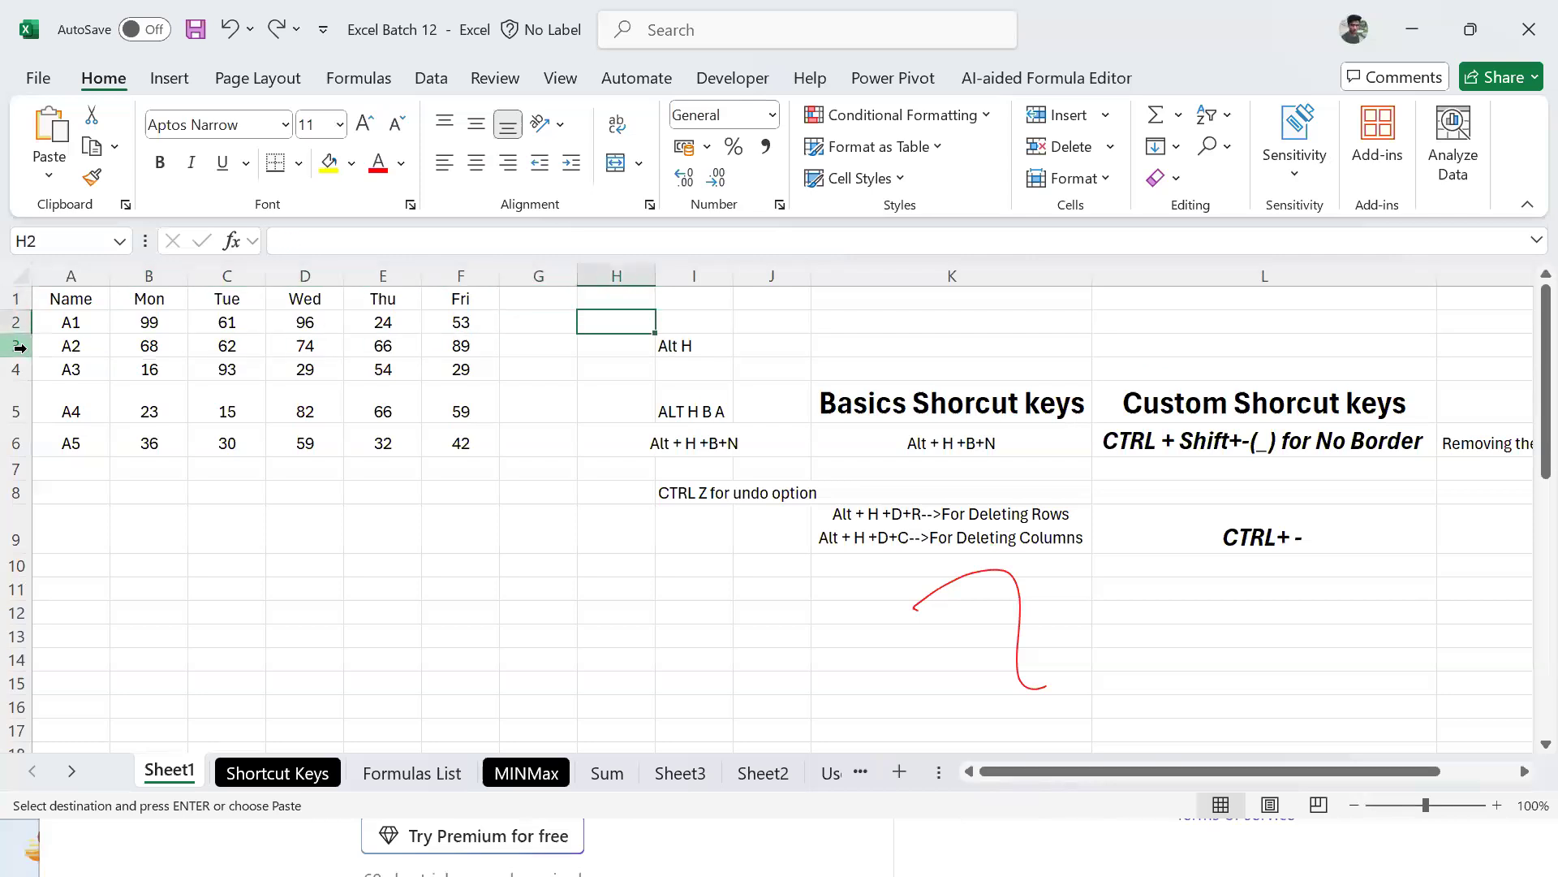
{"action": "type", "text": "SHIT Space"}
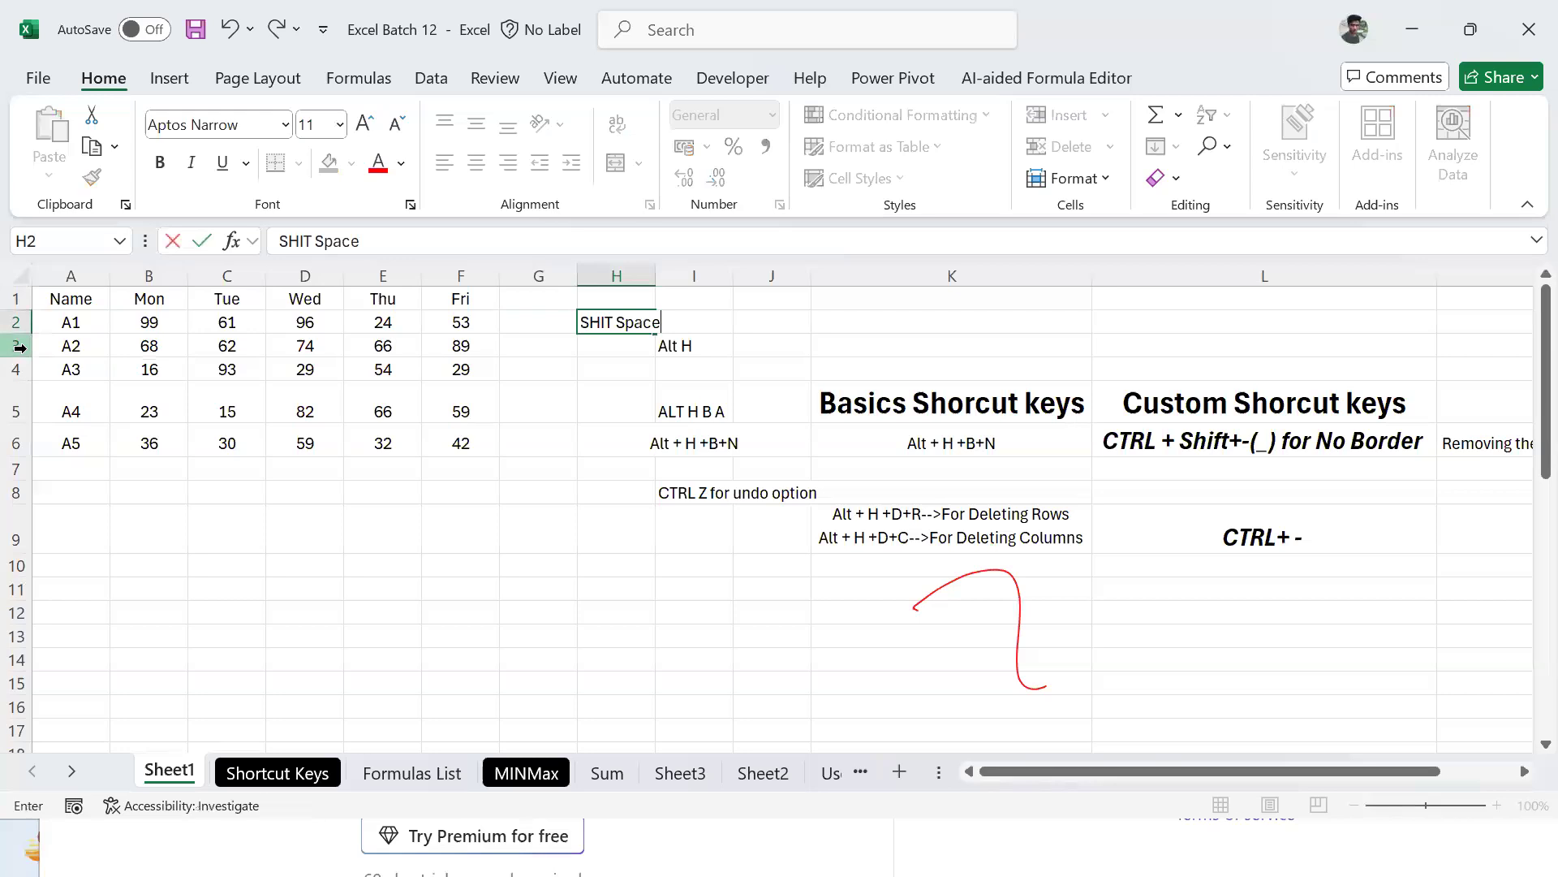
Step: Delete the entire sheet row 3 holding the A2 record again, using the Alt + H +D+R shortcut
{"action": "key", "text": "ctrl+Left"}
{"action": "key", "text": "ctrl+Left"}
{"action": "key", "text": "Down"}
{"action": "key", "text": "shift+space"}
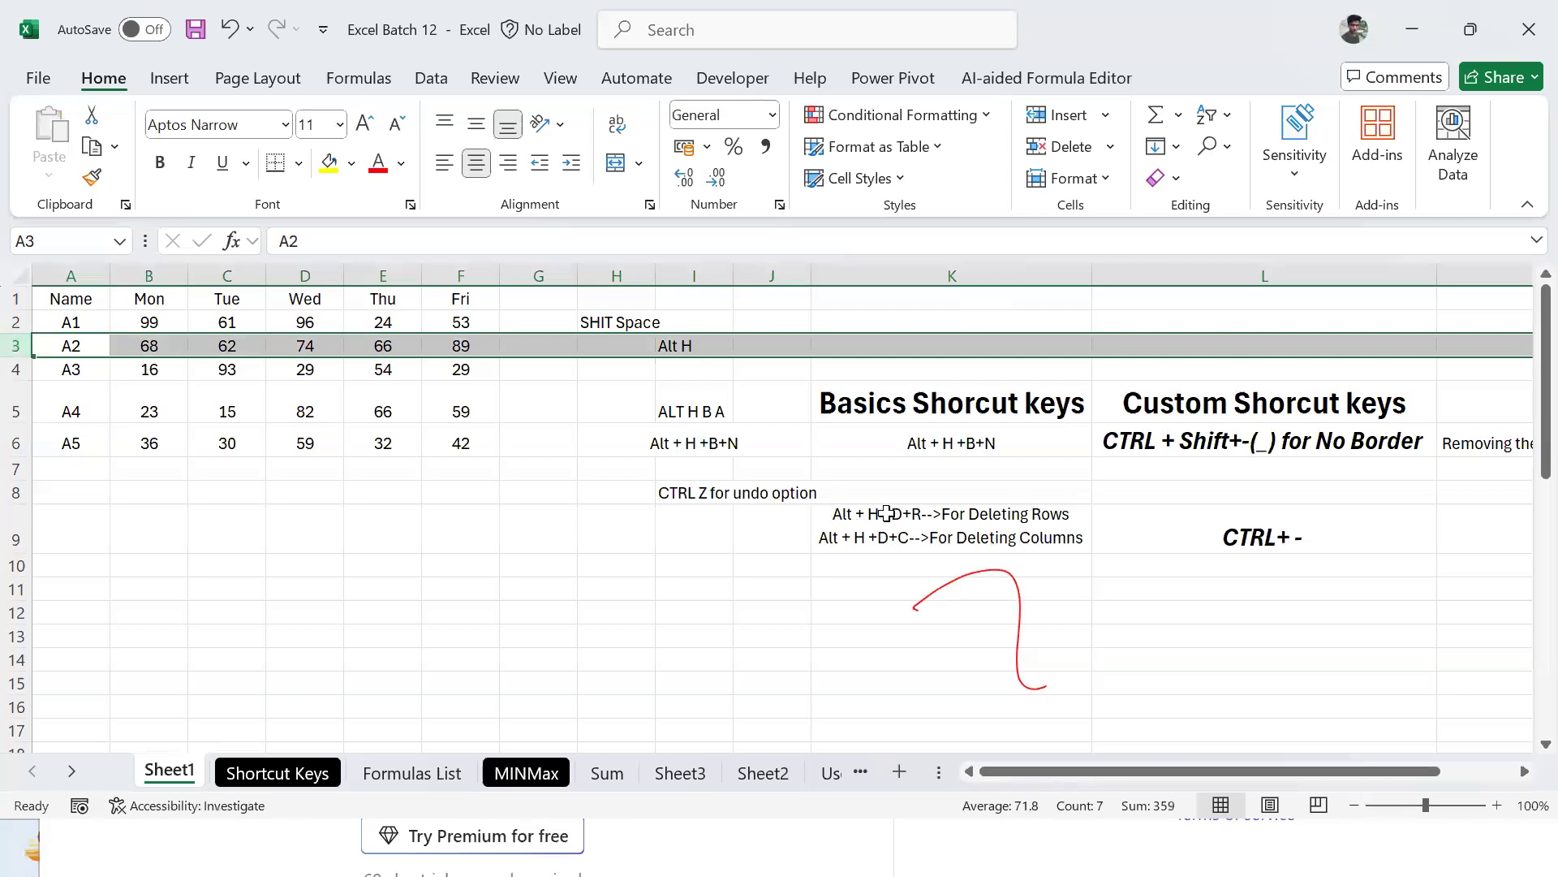
{"action": "key", "text": "alt"}
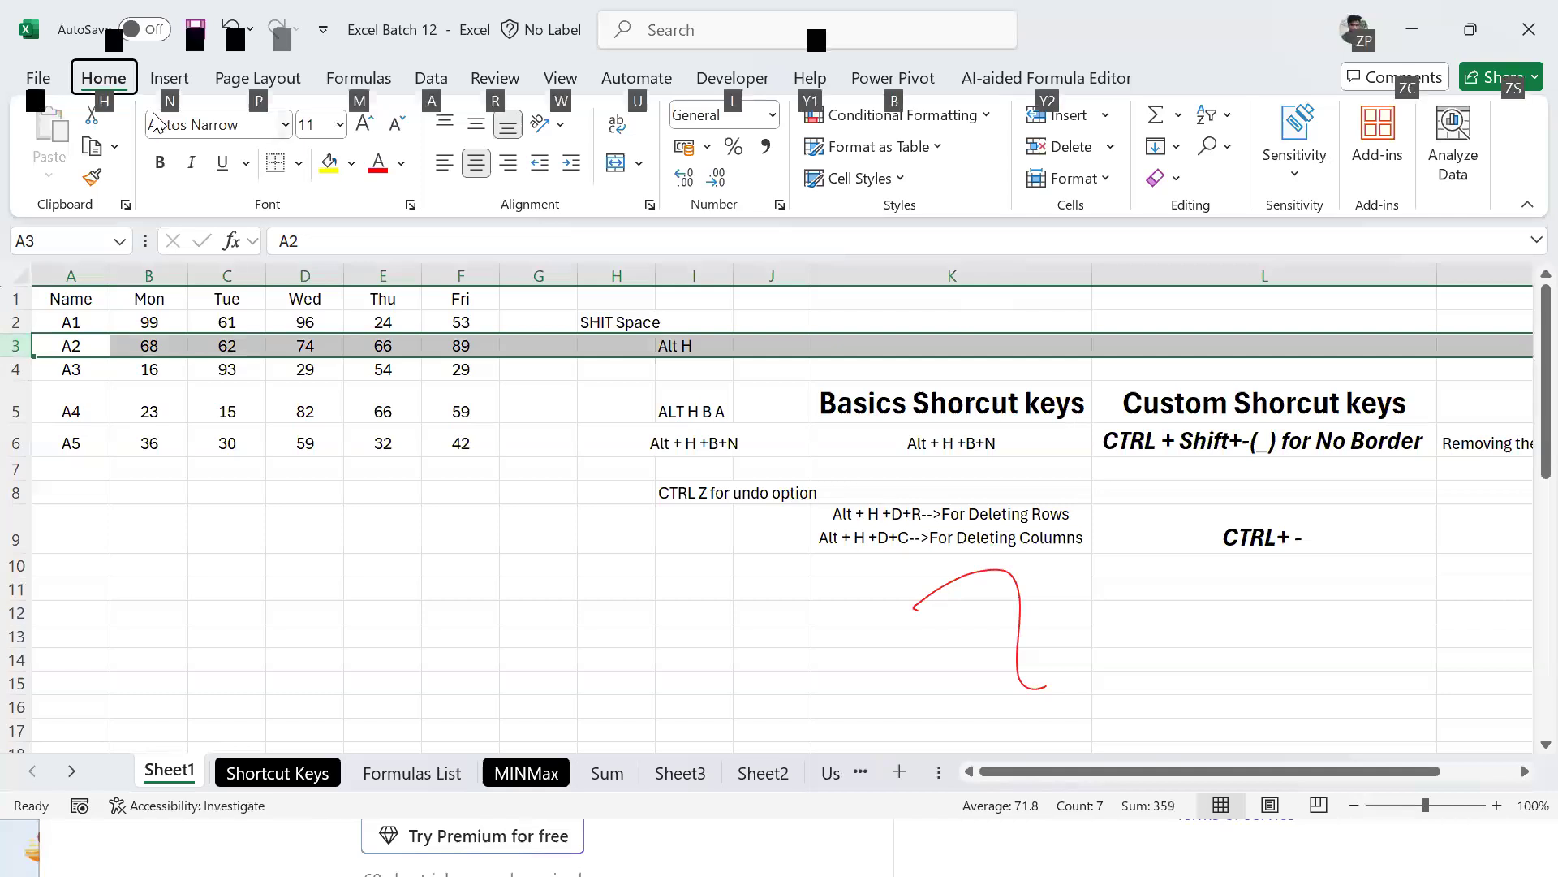
{"action": "key", "text": "h"}
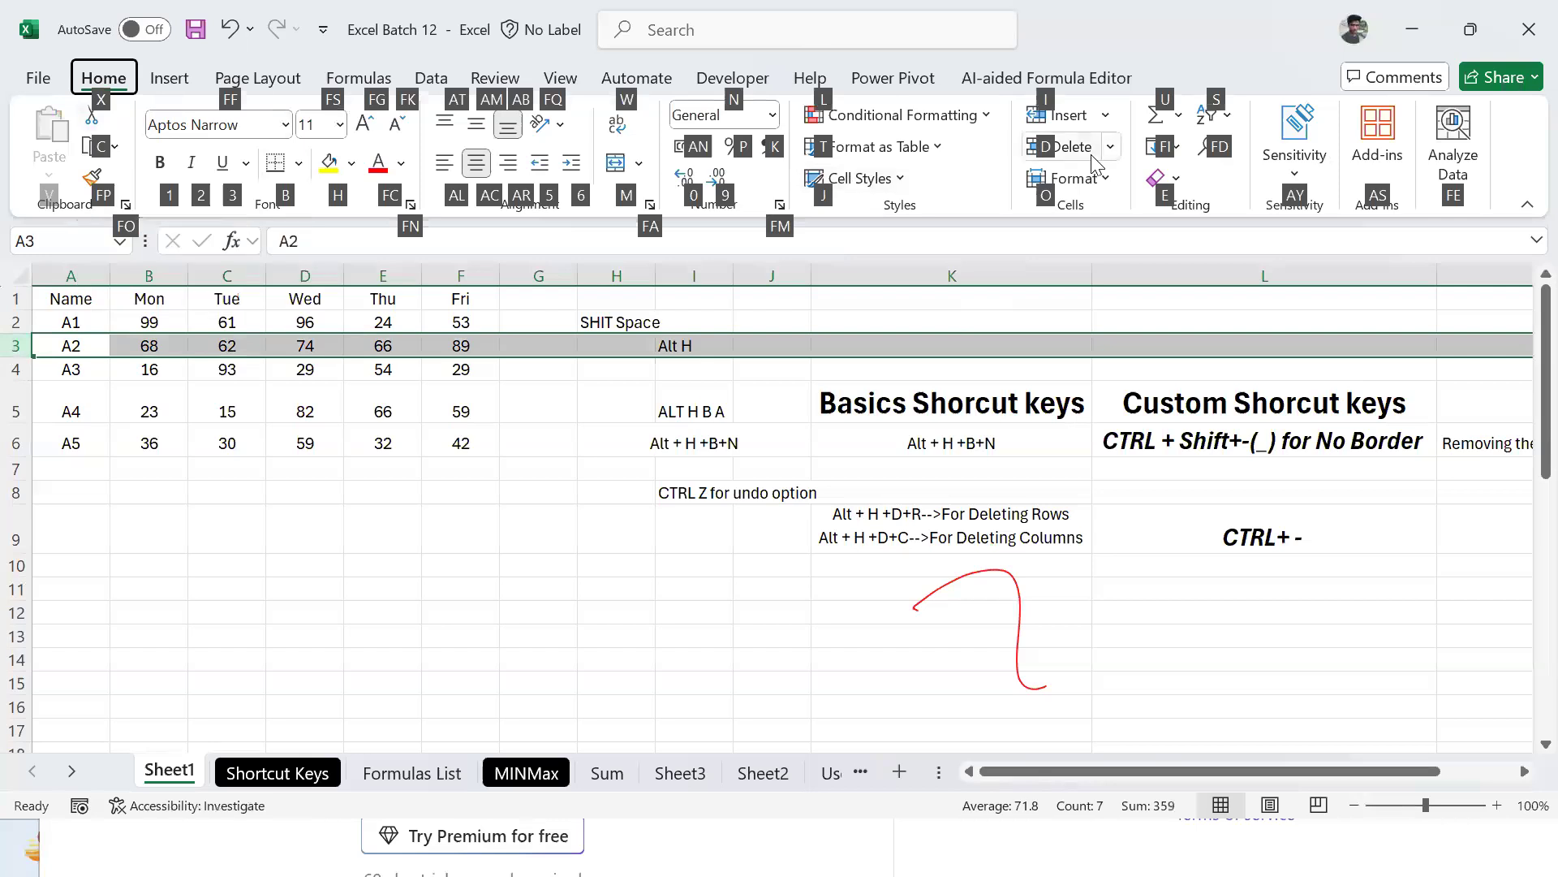
{"action": "key", "text": "d"}
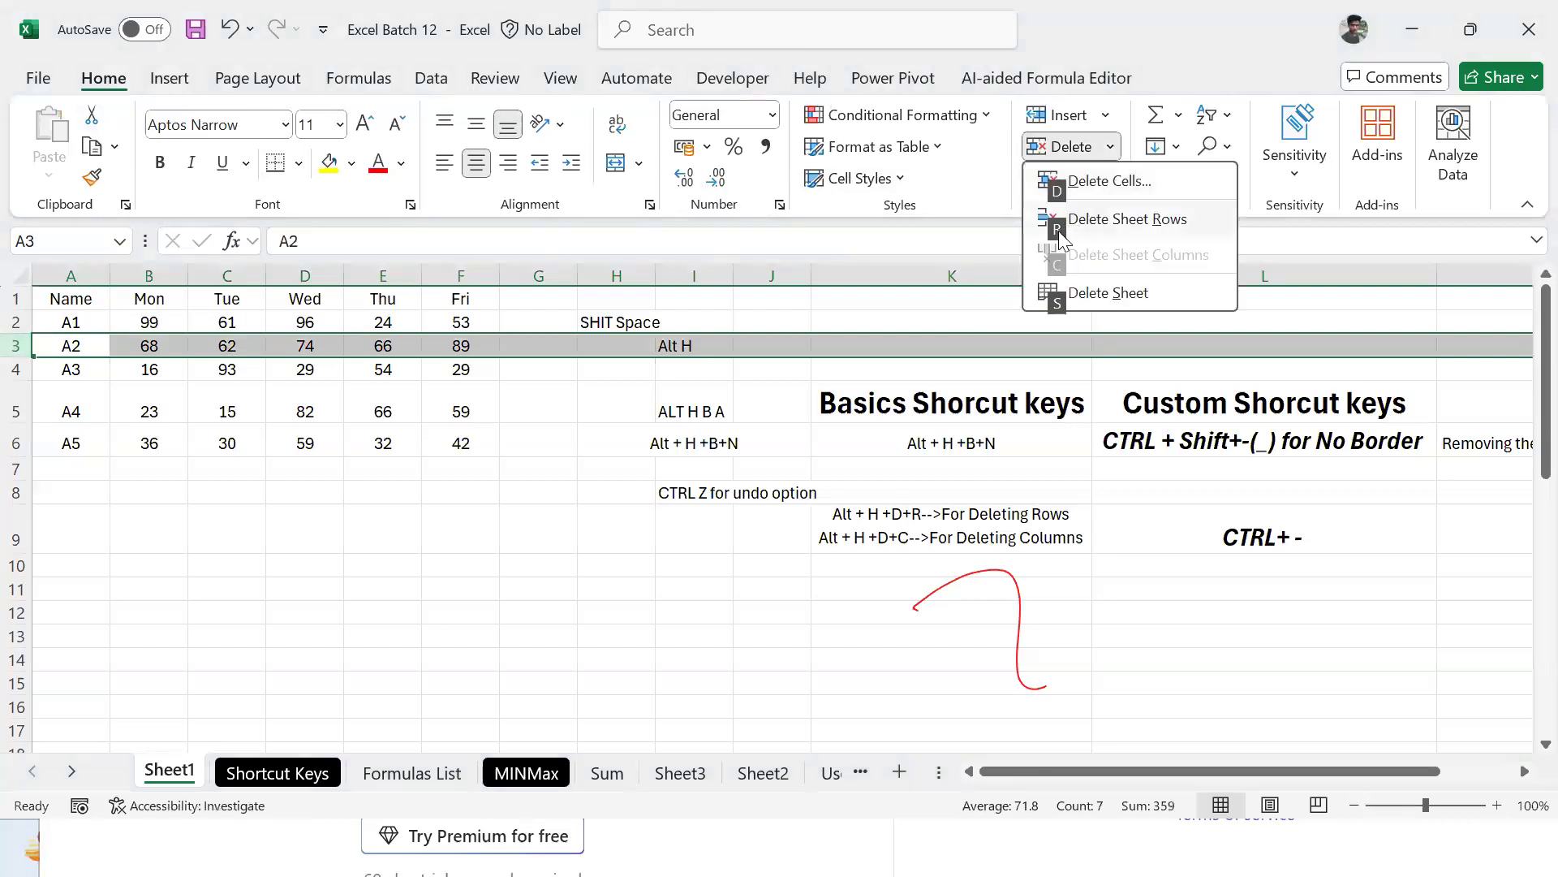
{"action": "key", "text": "r"}
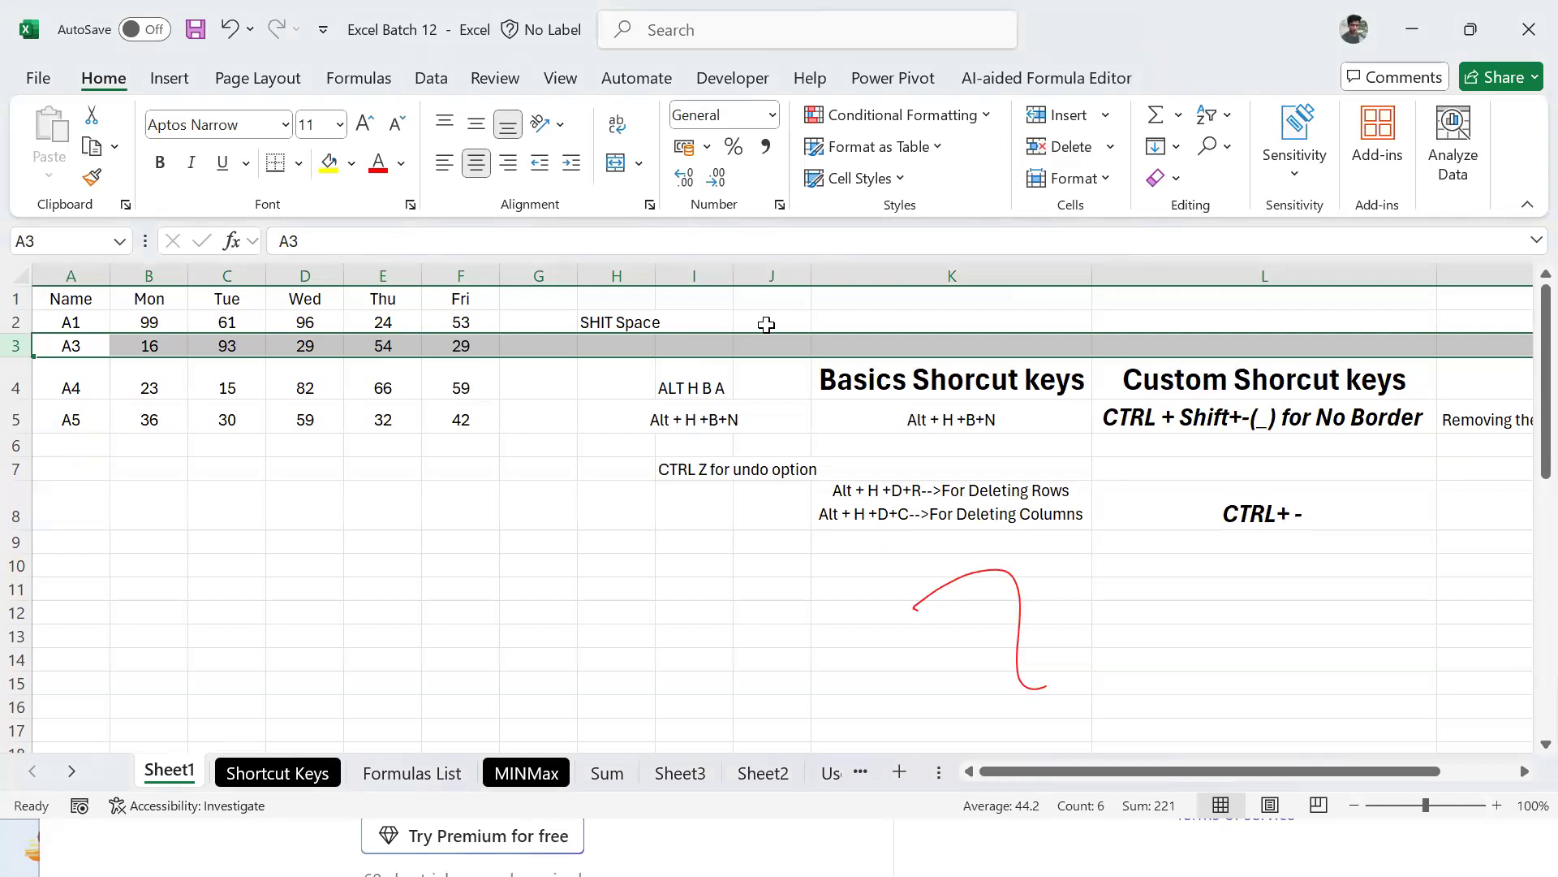
Step: Undo the last row deletion in Sheet1
{"action": "key", "text": "ctrl+z"}
{"action": "key", "text": "Right"}
{"action": "key", "text": "Left"}
Step: Examine the deletion shortcuts in K9 and L9 and move on to cell M9
{"action": "left_click", "coordinate": [1014, 540]}
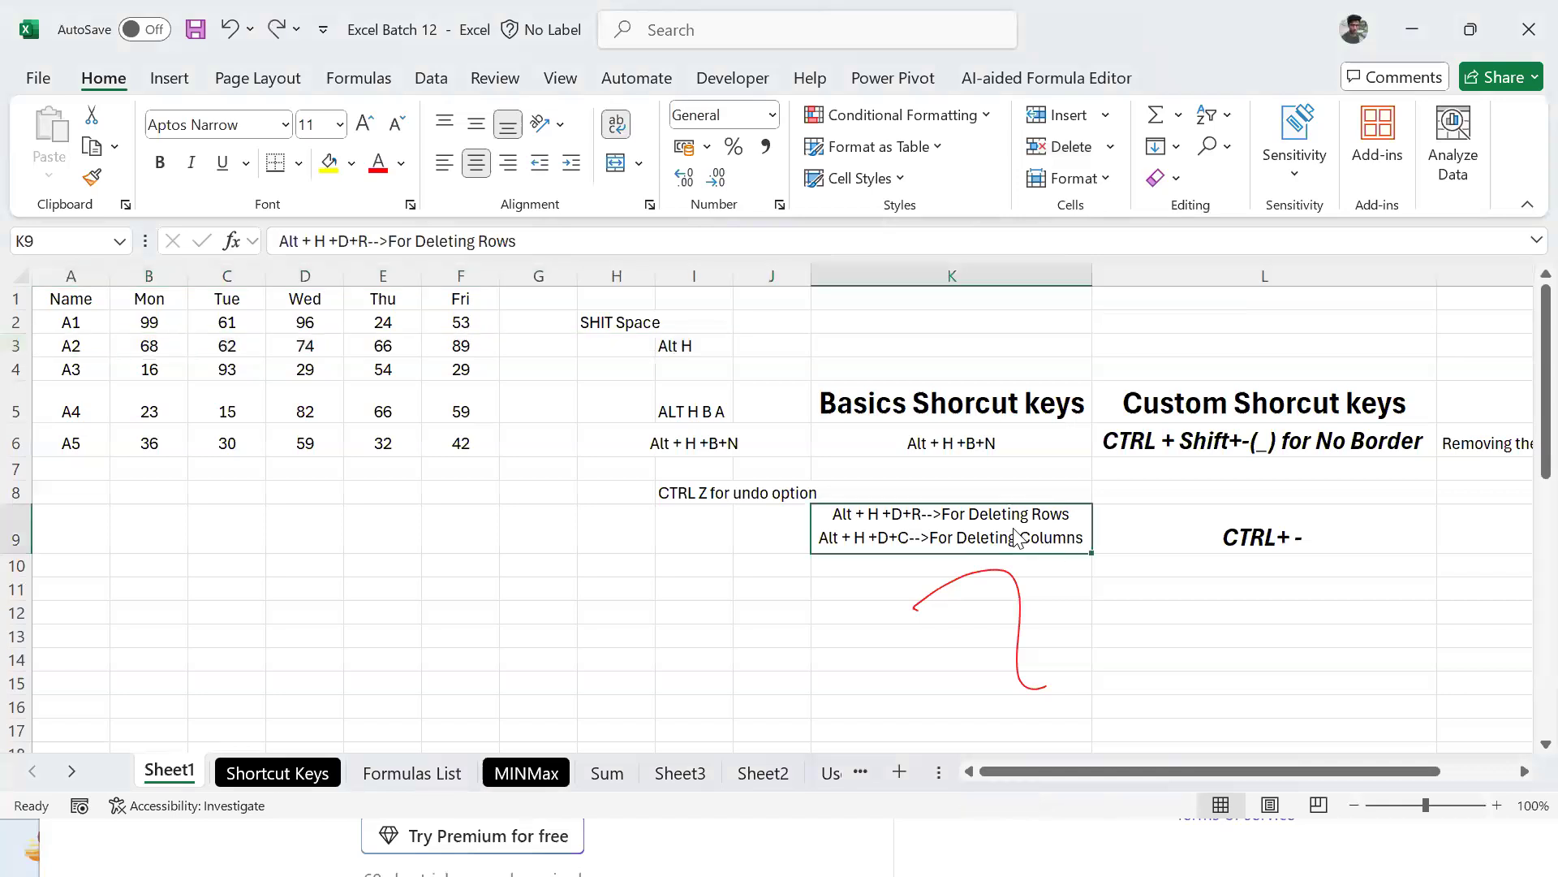
{"action": "key", "text": "Right"}
{"action": "key", "text": "Right"}
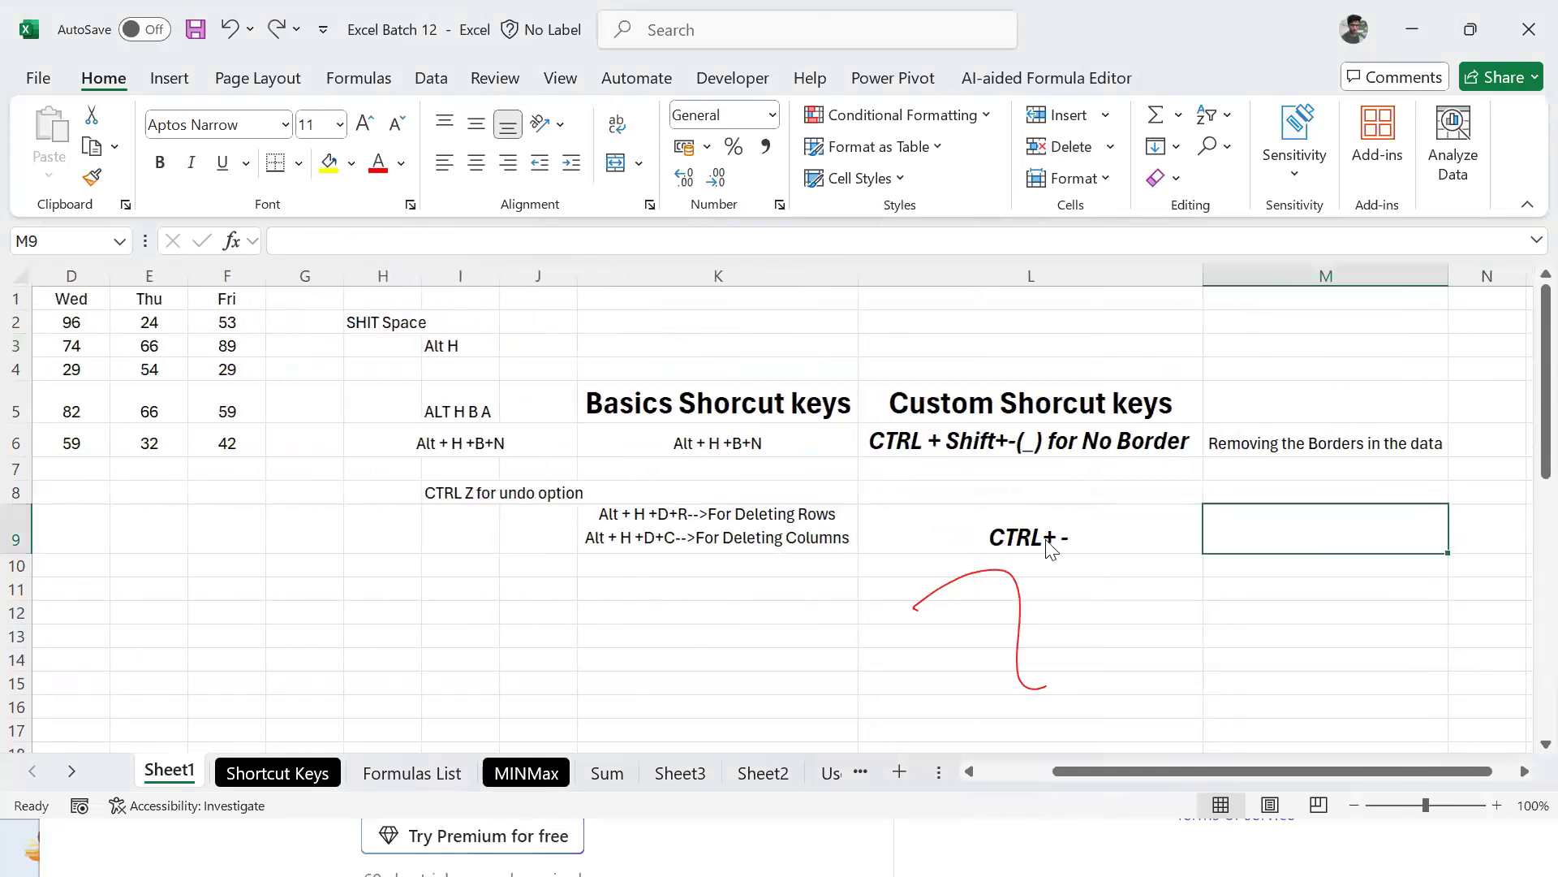
Step: Select the entire sheet row 3 holding the A2 record
{"action": "key", "text": "Left"}
{"action": "key", "text": "Up"}
{"action": "key", "text": "Up"}
{"action": "key", "text": "Up"}
{"action": "key", "text": "Up"}
{"action": "key", "text": "Left"}
{"action": "key", "text": "ctrl+Home"}
{"action": "key", "text": "Down"}
{"action": "key", "text": "Down"}
{"action": "key", "text": "shift+space"}
{"action": "key", "text": "Down"}
{"action": "key", "text": "Down"}
{"action": "key", "text": "Right"}
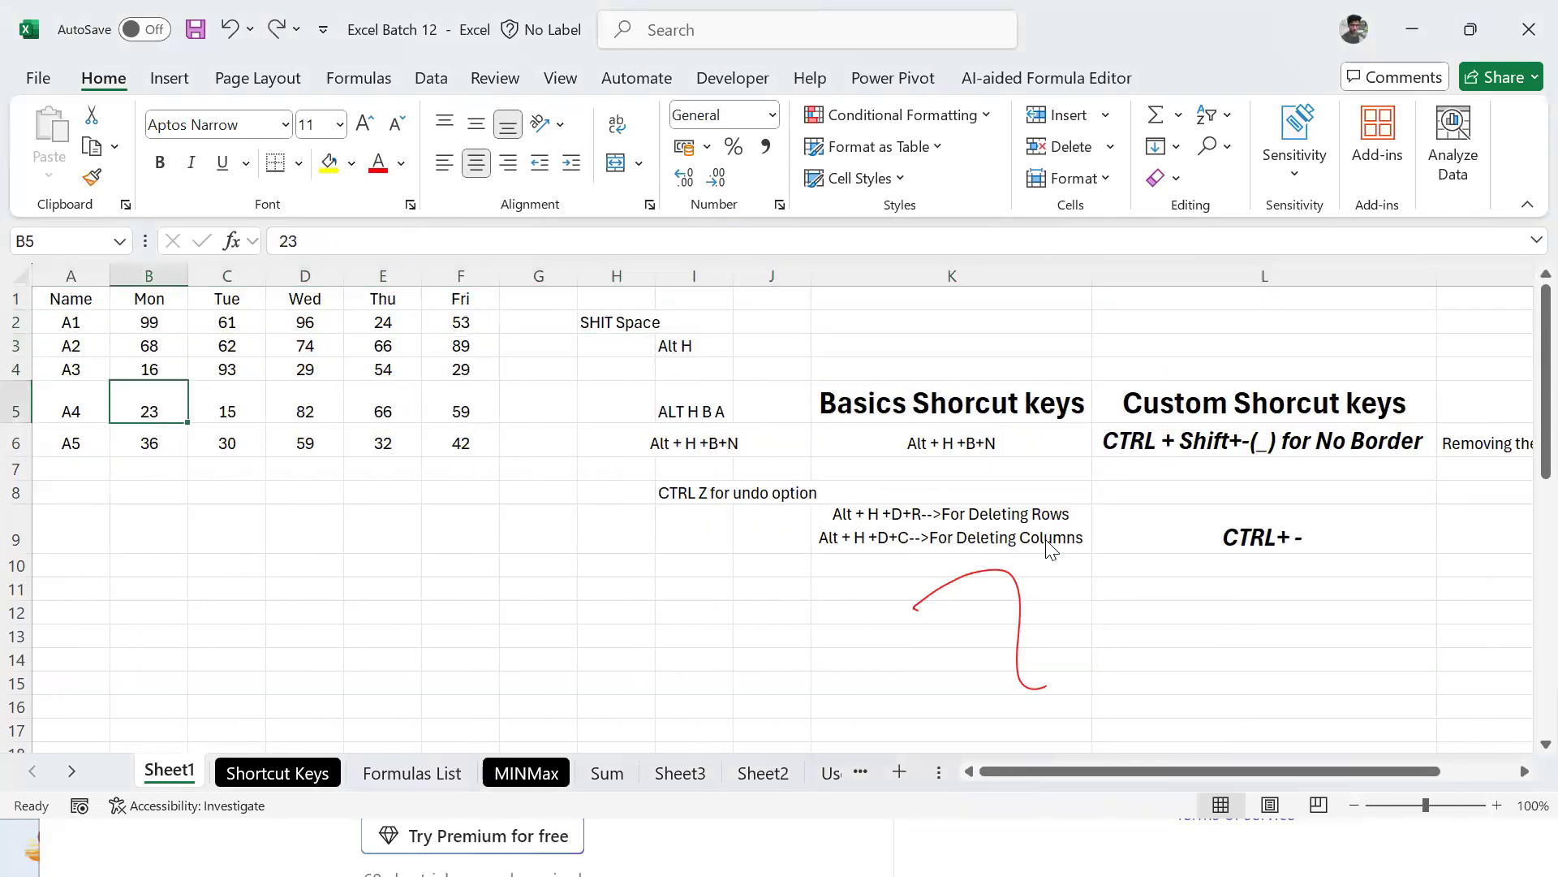
{"action": "key", "text": "Right"}
{"action": "key", "text": "Down"}
{"action": "key", "text": "Right"}
{"action": "key", "text": "Down"}
{"action": "key", "text": "Right"}
{"action": "key", "text": "Right"}
{"action": "key", "text": "Down"}
{"action": "key", "text": "Right"}
{"action": "key", "text": "Right"}
{"action": "key", "text": "Right"}
{"action": "key", "text": "Down"}
Step: Delete the entire sheet row 3 holding the A2 record using the CTRL + - shortcut, and undo that deletion
{"action": "key", "text": "Home"}
{"action": "key", "text": "Up"}
{"action": "key", "text": "Up"}
{"action": "key", "text": "Up"}
{"action": "key", "text": "Up"}
{"action": "key", "text": "Up"}
{"action": "key", "text": "Up"}
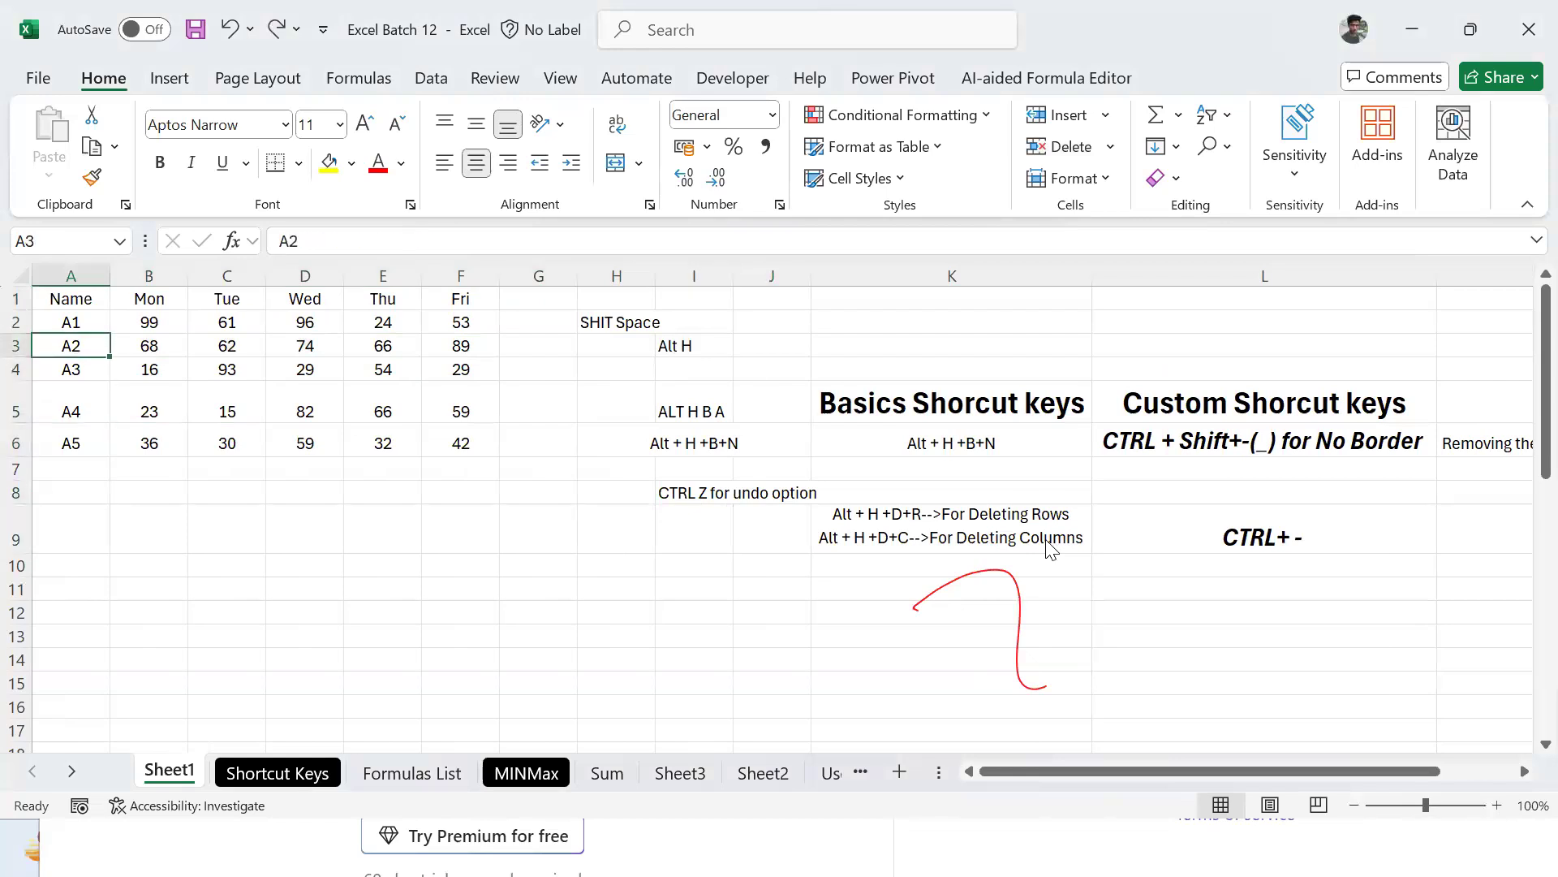
{"action": "key", "text": "shift+space"}
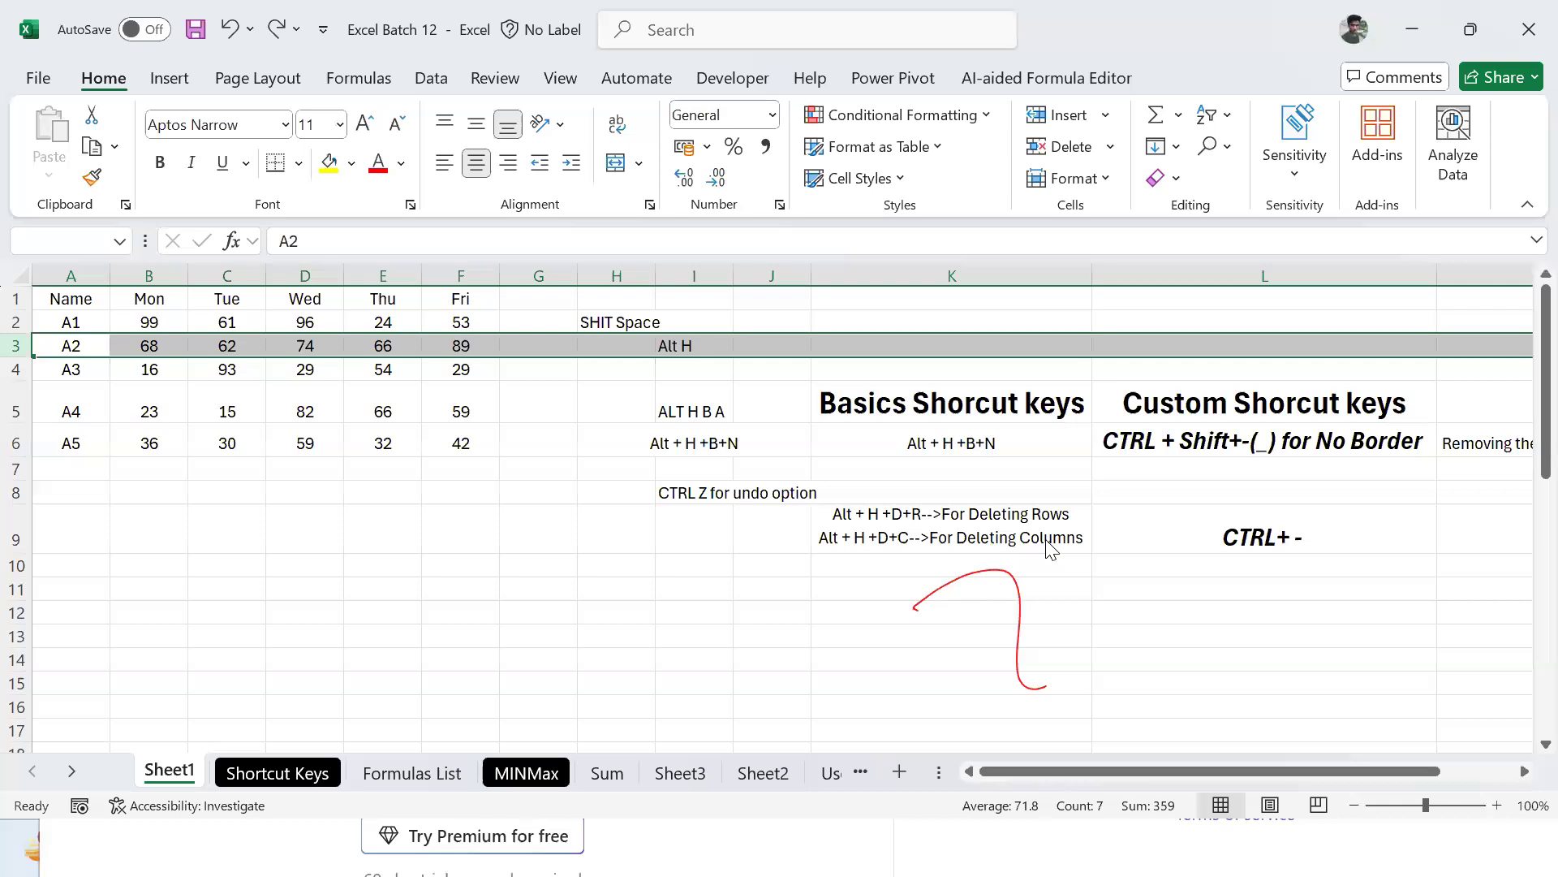
{"action": "key", "text": "ctrl+minus"}
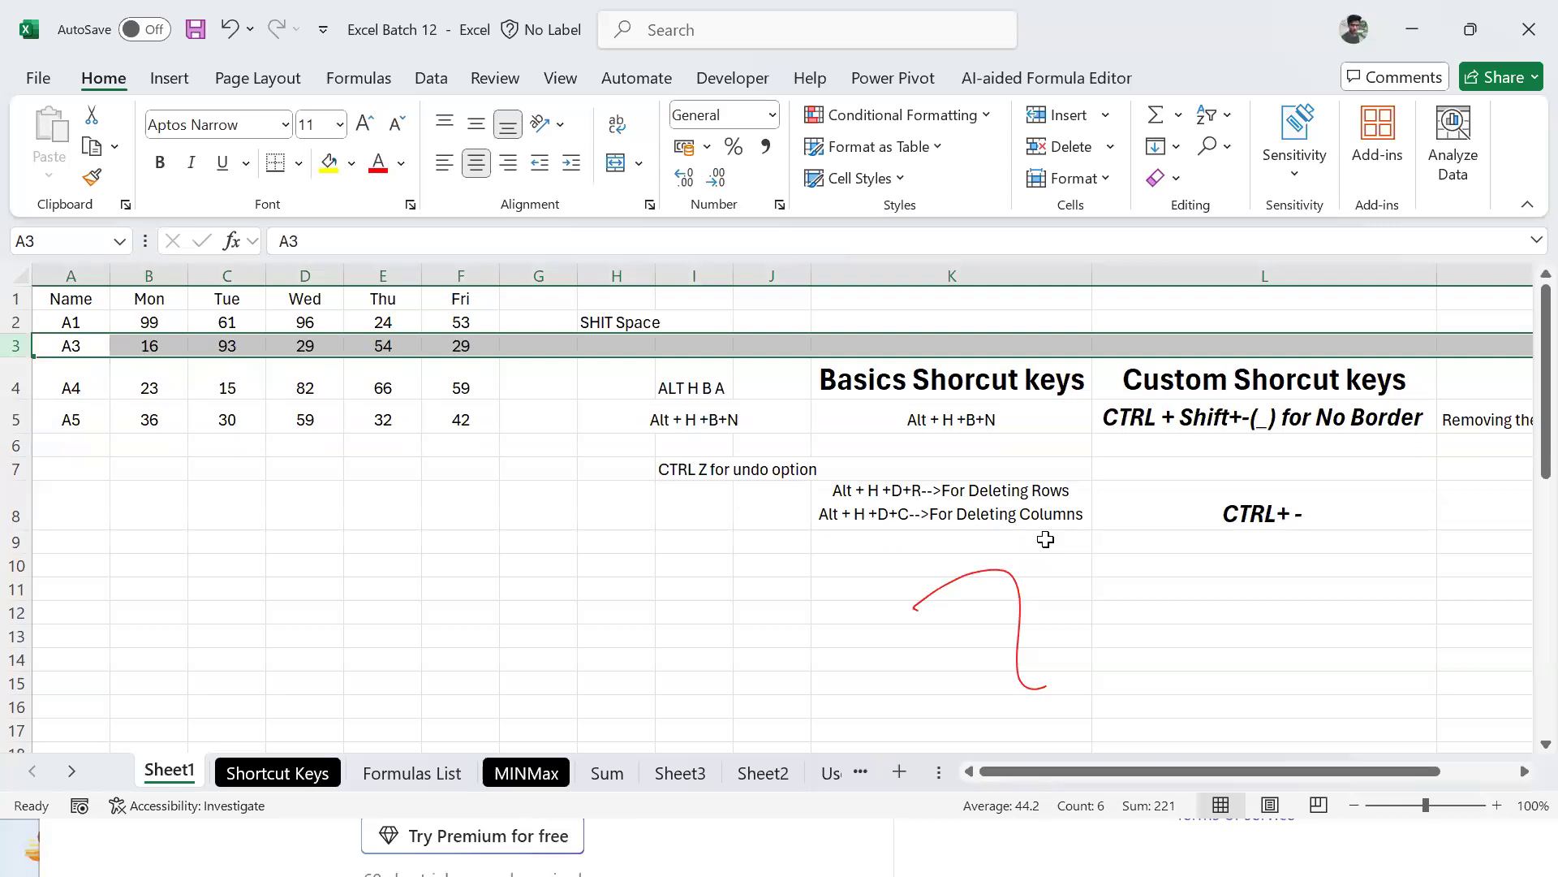
{"action": "key", "text": "ctrl+z"}
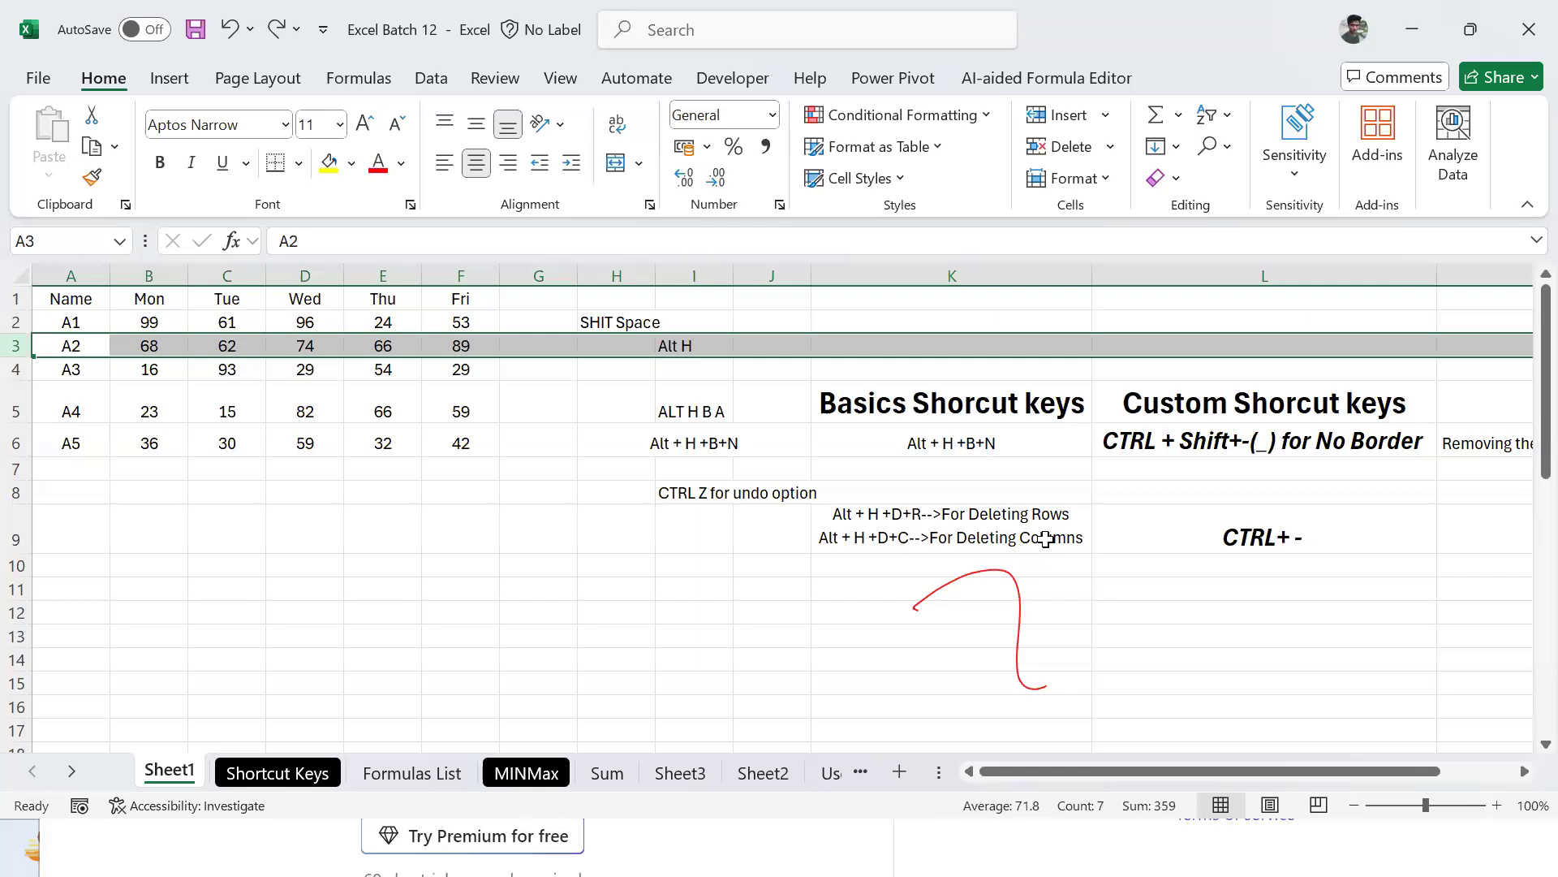
Step: Examine the basic and custom deletion shortcuts in K9 and L9, and return to cell A1
{"action": "left_click", "coordinate": [1112, 532]}
{"action": "scroll", "coordinate": [974, 533], "scroll_direction": "right", "scroll_amount": 2}
{"action": "key", "text": "Left"}
{"action": "key", "text": "Right"}
{"action": "key", "text": "Right"}
{"action": "key", "text": "Right"}
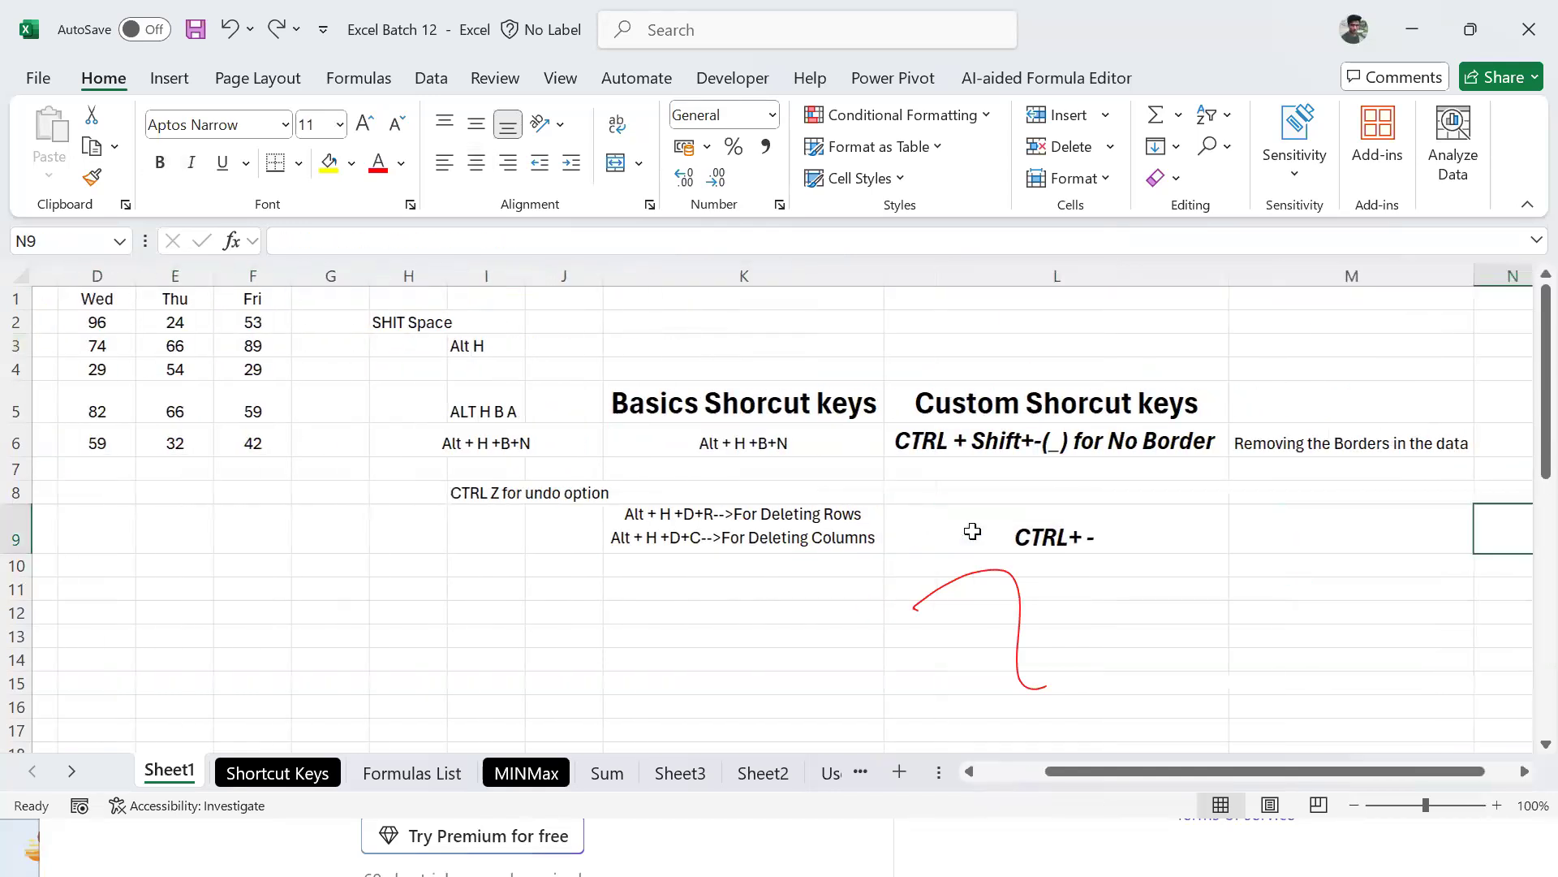
{"action": "key", "text": "Left"}
{"action": "key", "text": "Left"}
{"action": "key", "text": "Left"}
{"action": "key", "text": "Right"}
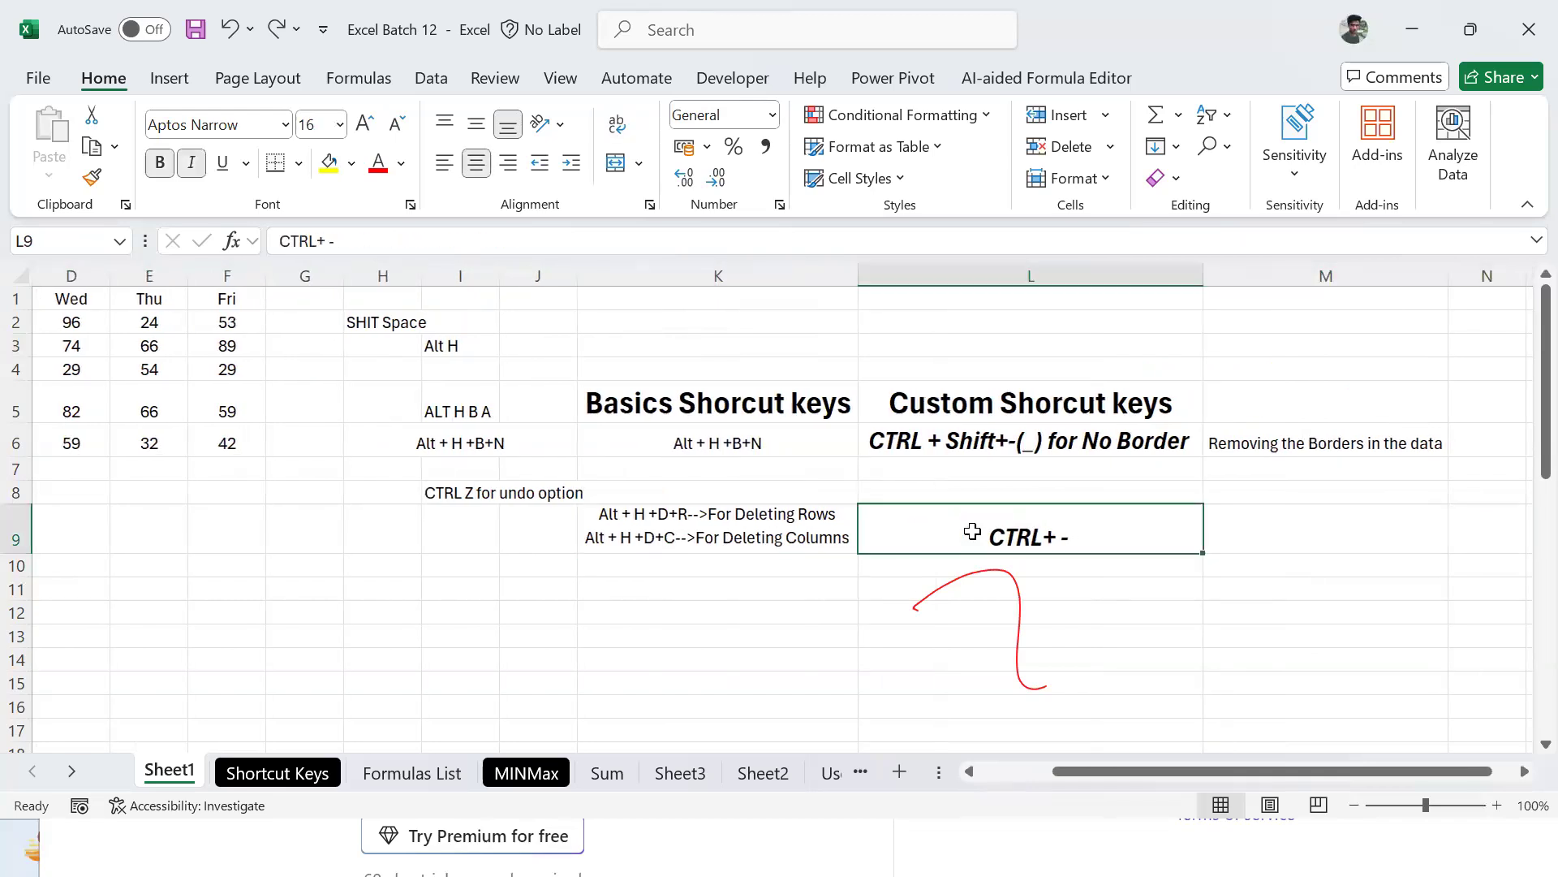
{"action": "key", "text": "Right"}
{"action": "key", "text": "Left"}
{"action": "key", "text": "Left"}
{"action": "key", "text": "ctrl+Home"}
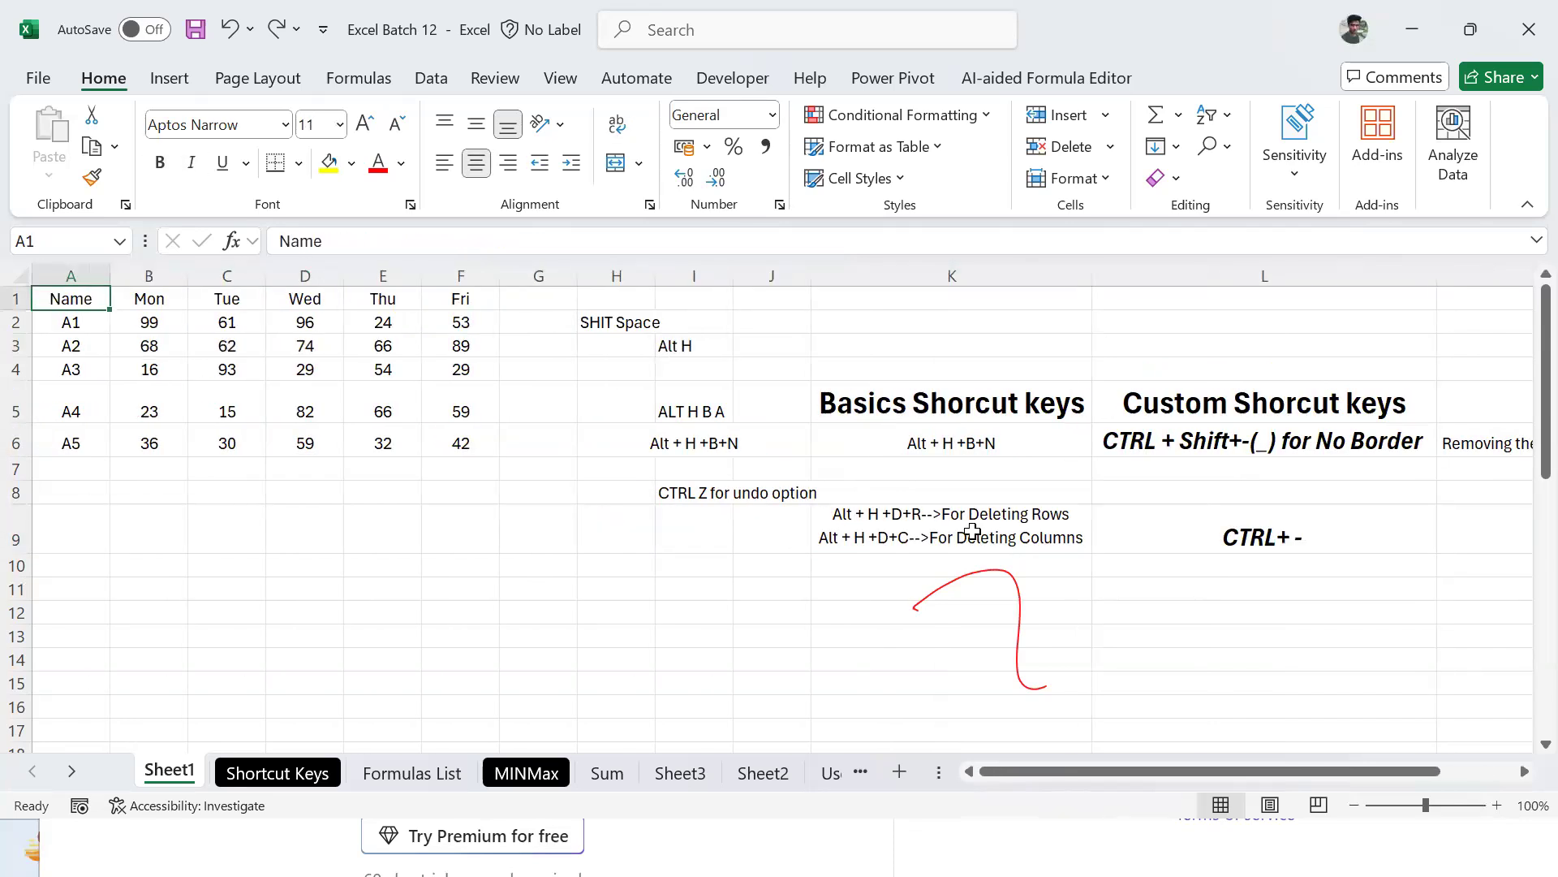
Step: Change the custom deletion shortcut in cell L9 to "CTRL-"
{"action": "key", "text": "Right"}
{"action": "key", "text": "Down"}
{"action": "key", "text": "Right"}
{"action": "key", "text": "Down"}
{"action": "key", "text": "Right"}
{"action": "key", "text": "Down"}
{"action": "key", "text": "Right"}
{"action": "key", "text": "Right"}
{"action": "key", "text": "Down"}
{"action": "key", "text": "Right"}
{"action": "key", "text": "Down"}
{"action": "key", "text": "Down"}
{"action": "key", "text": "Right"}
{"action": "key", "text": "Down"}
{"action": "key", "text": "Right"}
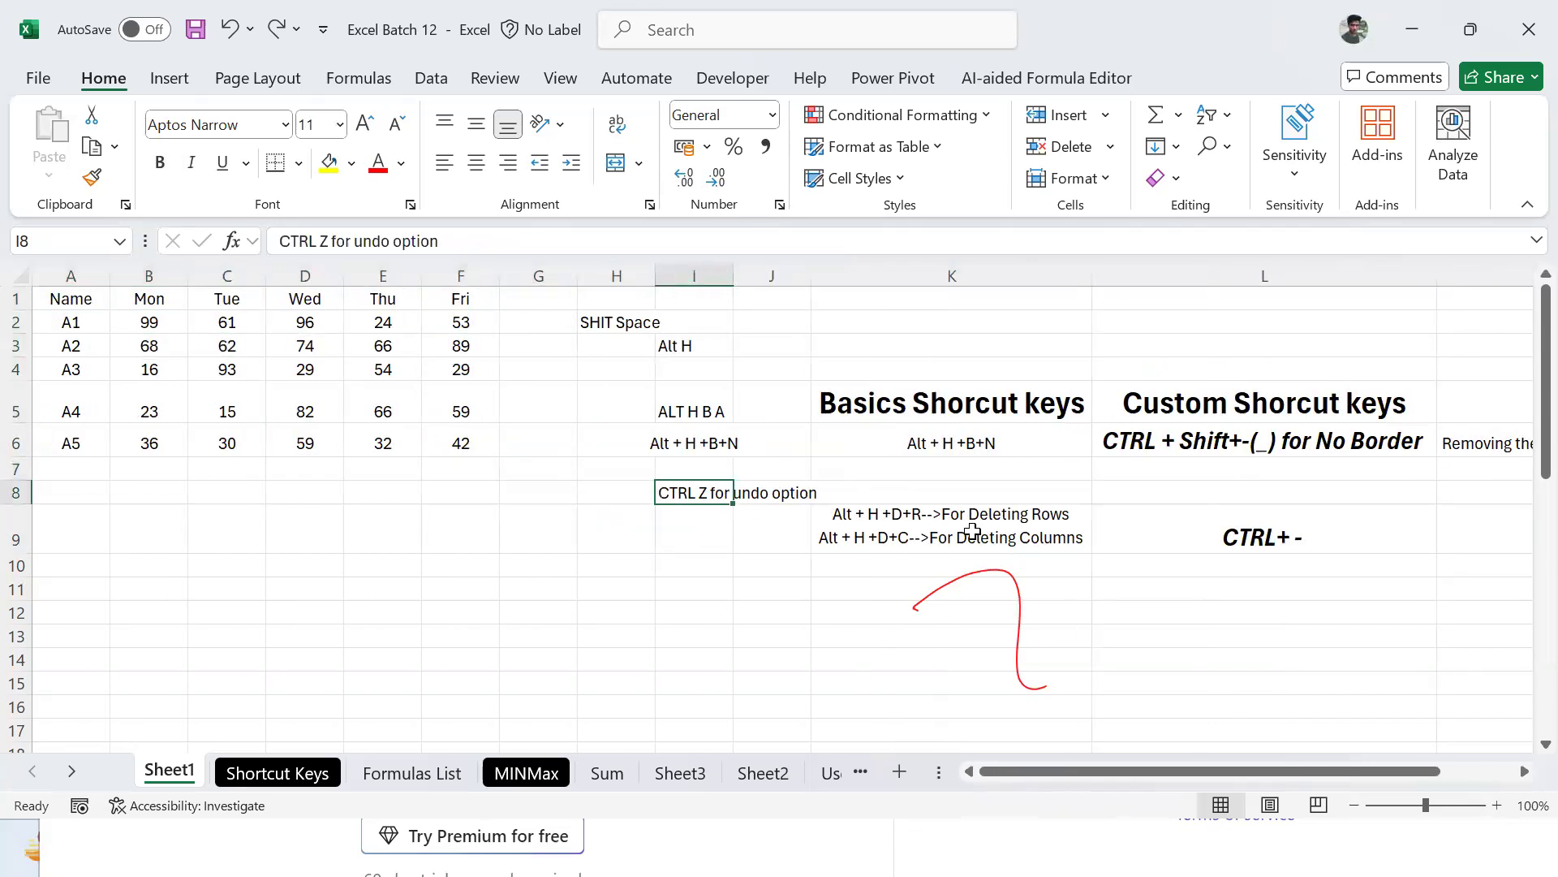
{"action": "key", "text": "Right"}
{"action": "key", "text": "Right"}
{"action": "key", "text": "Right"}
{"action": "key", "text": "Down"}
{"action": "key", "text": "Right"}
{"action": "key", "text": "Right"}
{"action": "key", "text": "Left"}
{"action": "key", "text": "Left"}
{"action": "key", "text": "F2"}
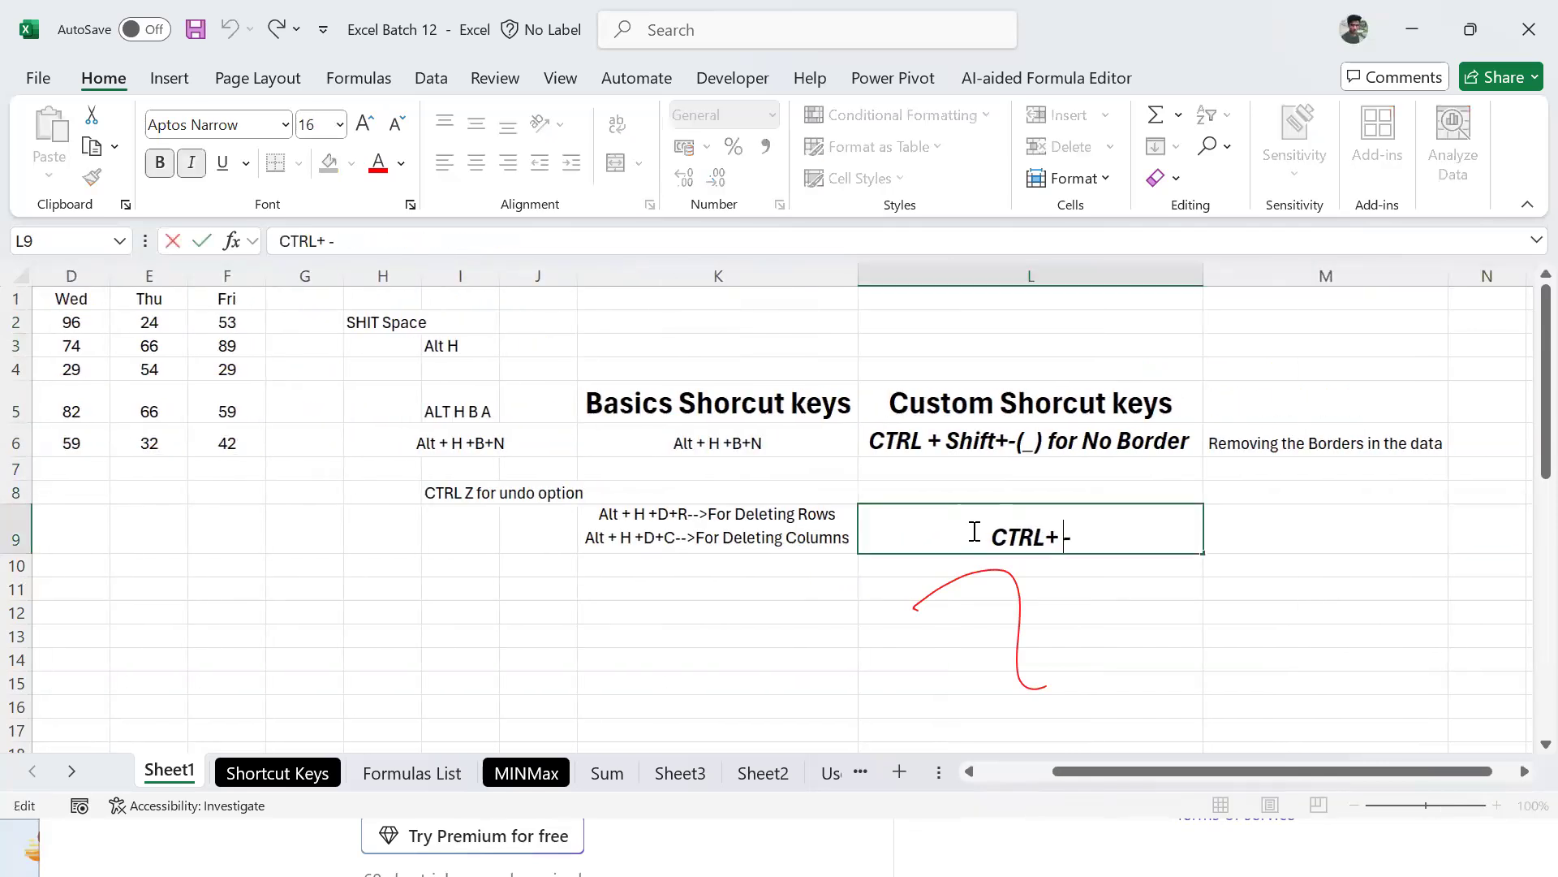
{"action": "key", "text": "BackSpace"}
{"action": "key", "text": "BackSpace"}
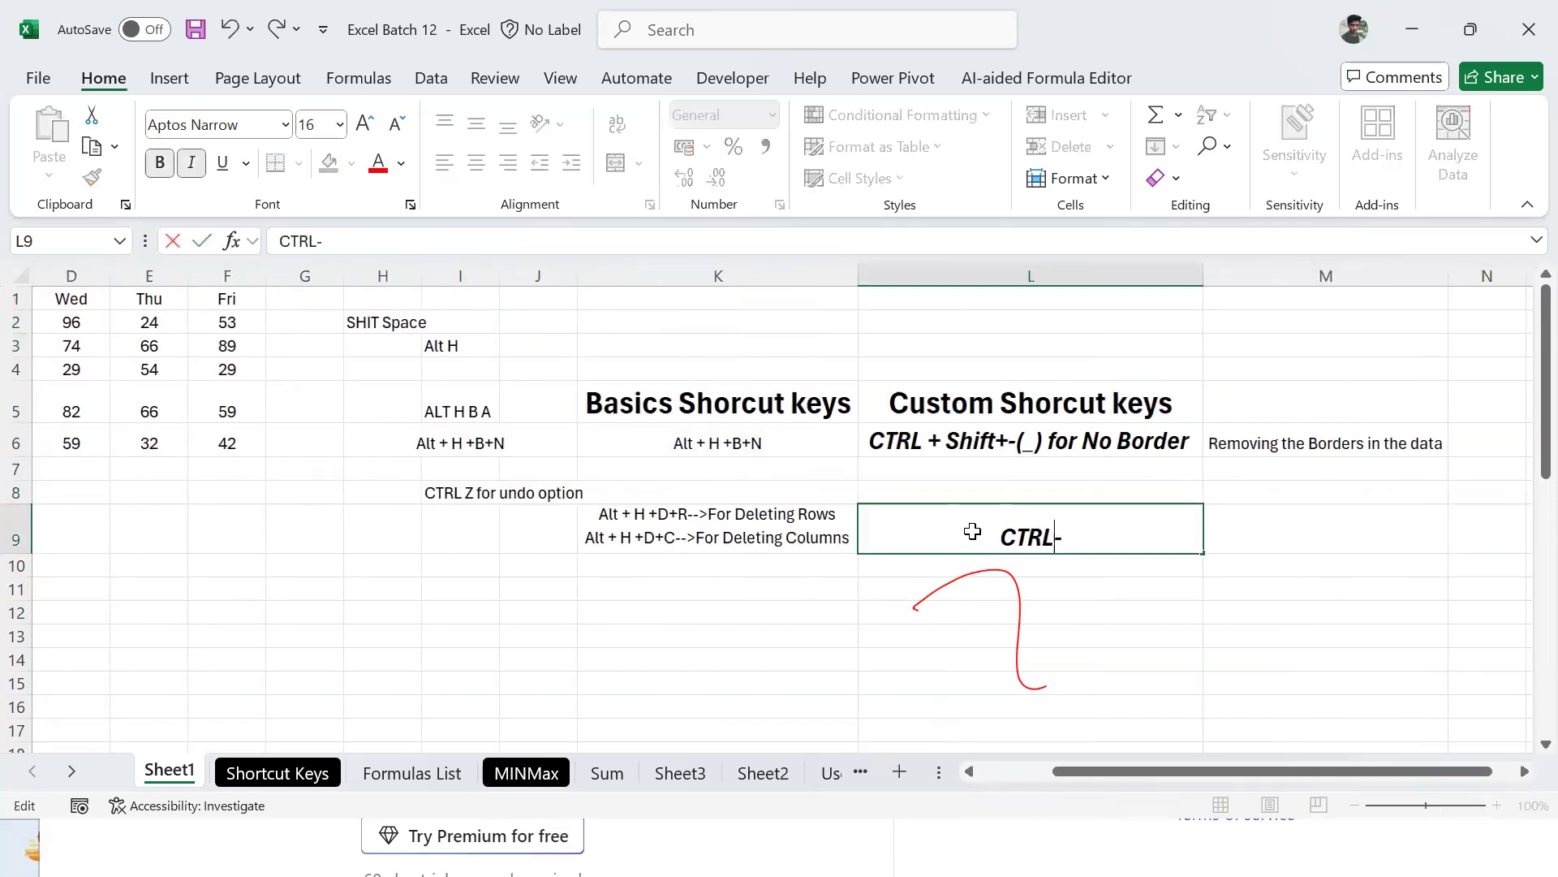
{"action": "key", "text": "Tab"}
{"action": "key", "text": "Left"}
{"action": "key", "text": "Left"}
{"action": "key", "text": "ctrl+Up"}
{"action": "key", "text": "ctrl+Up"}
{"action": "key", "text": "ctrl+Up"}
{"action": "key", "text": "ctrl+Left"}
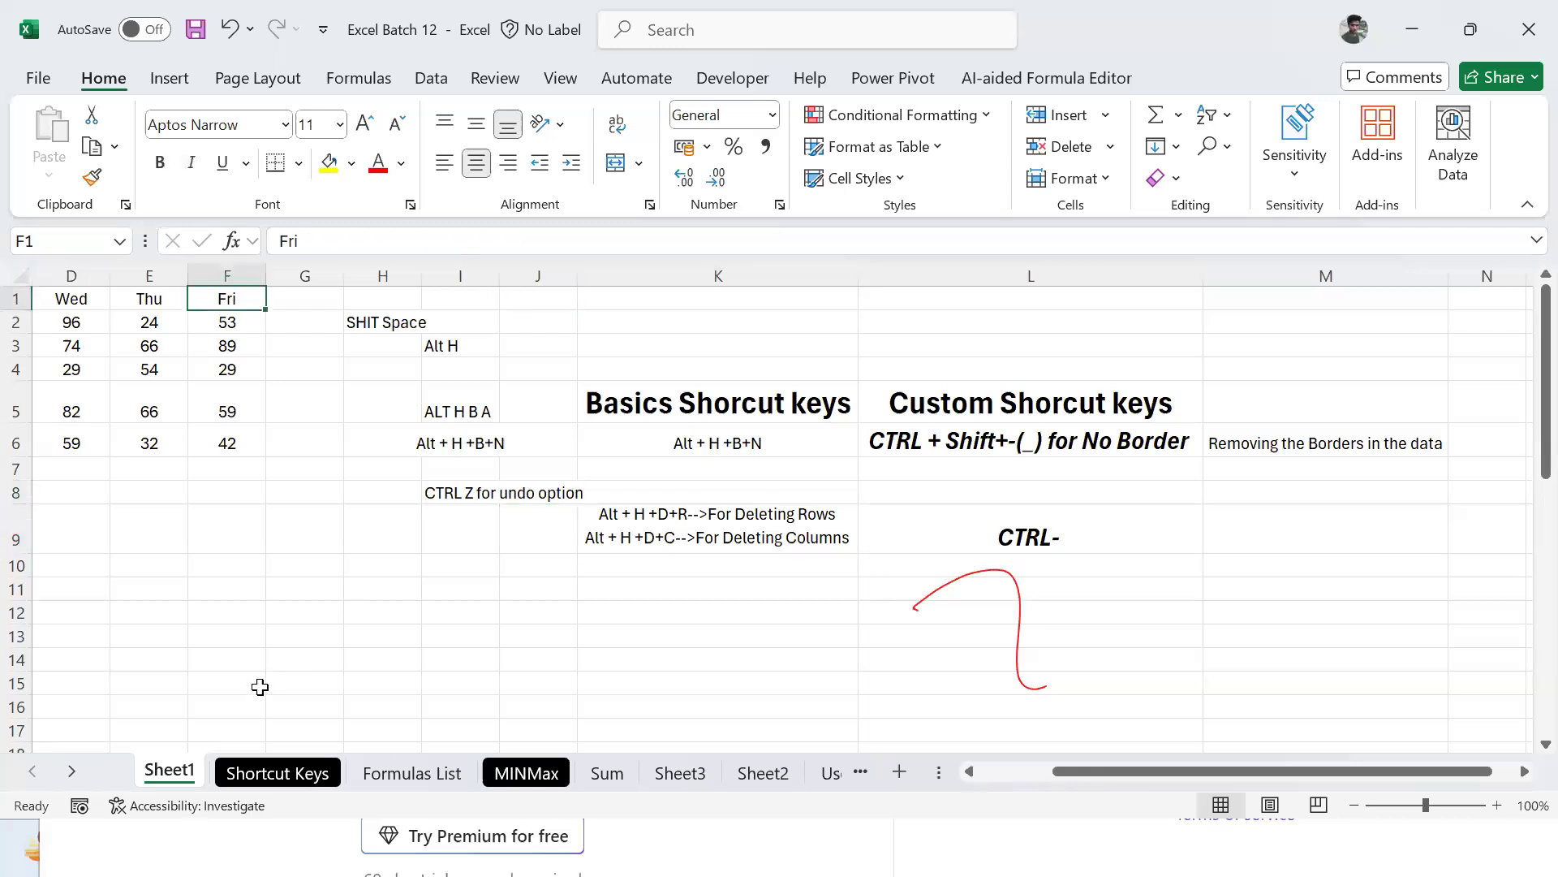
{"action": "left_click", "coordinate": [166, 649]}
{"action": "key", "text": "alt+Tab"}
{"action": "key", "text": "alt+Tab"}
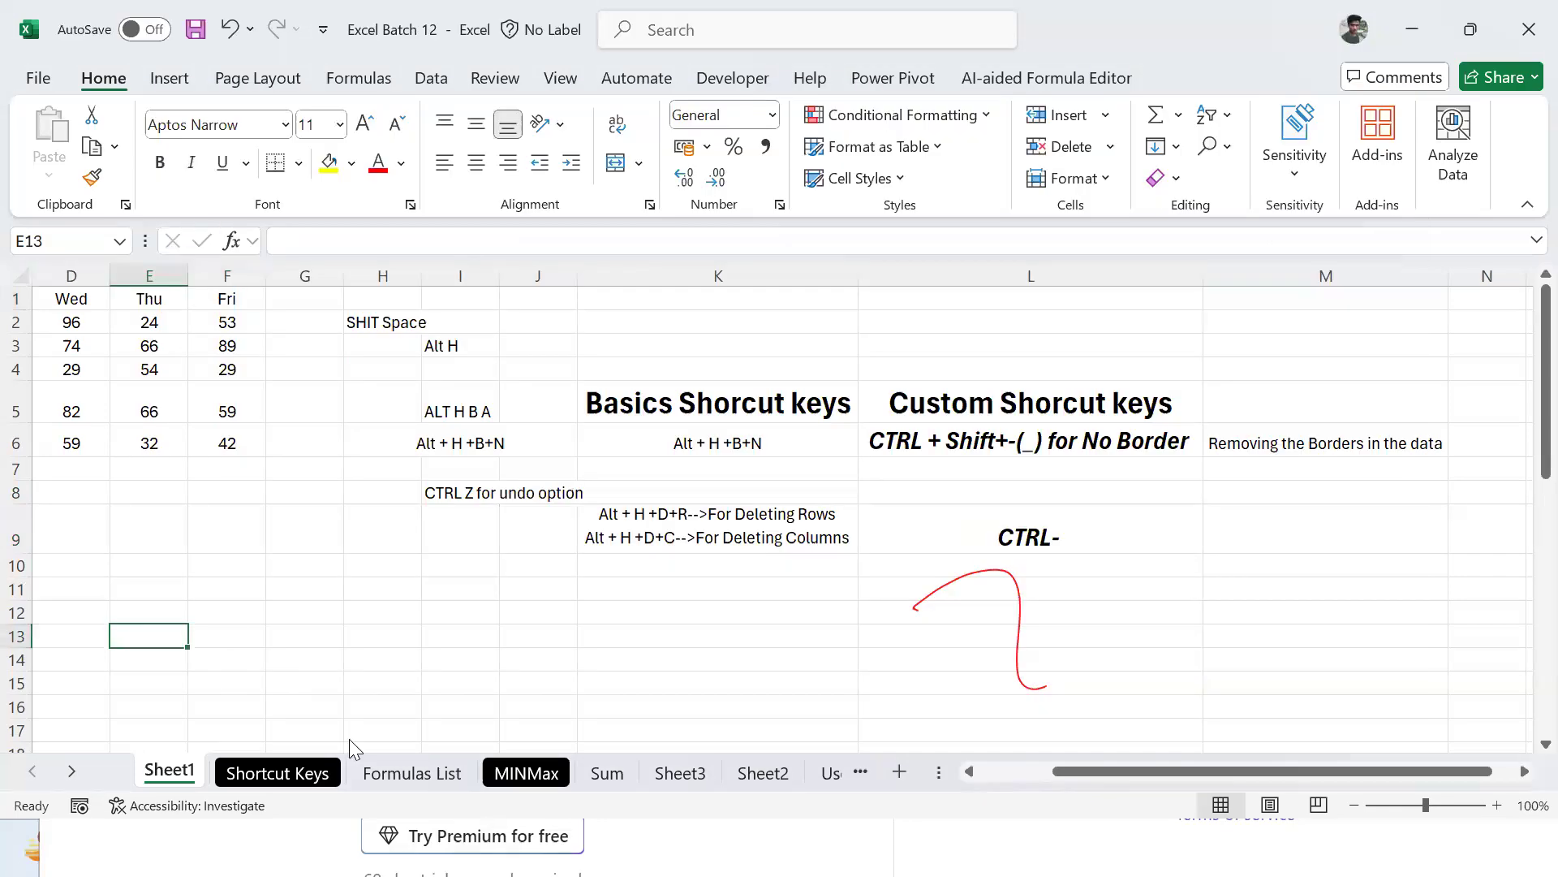
{"action": "key", "text": "super+d"}
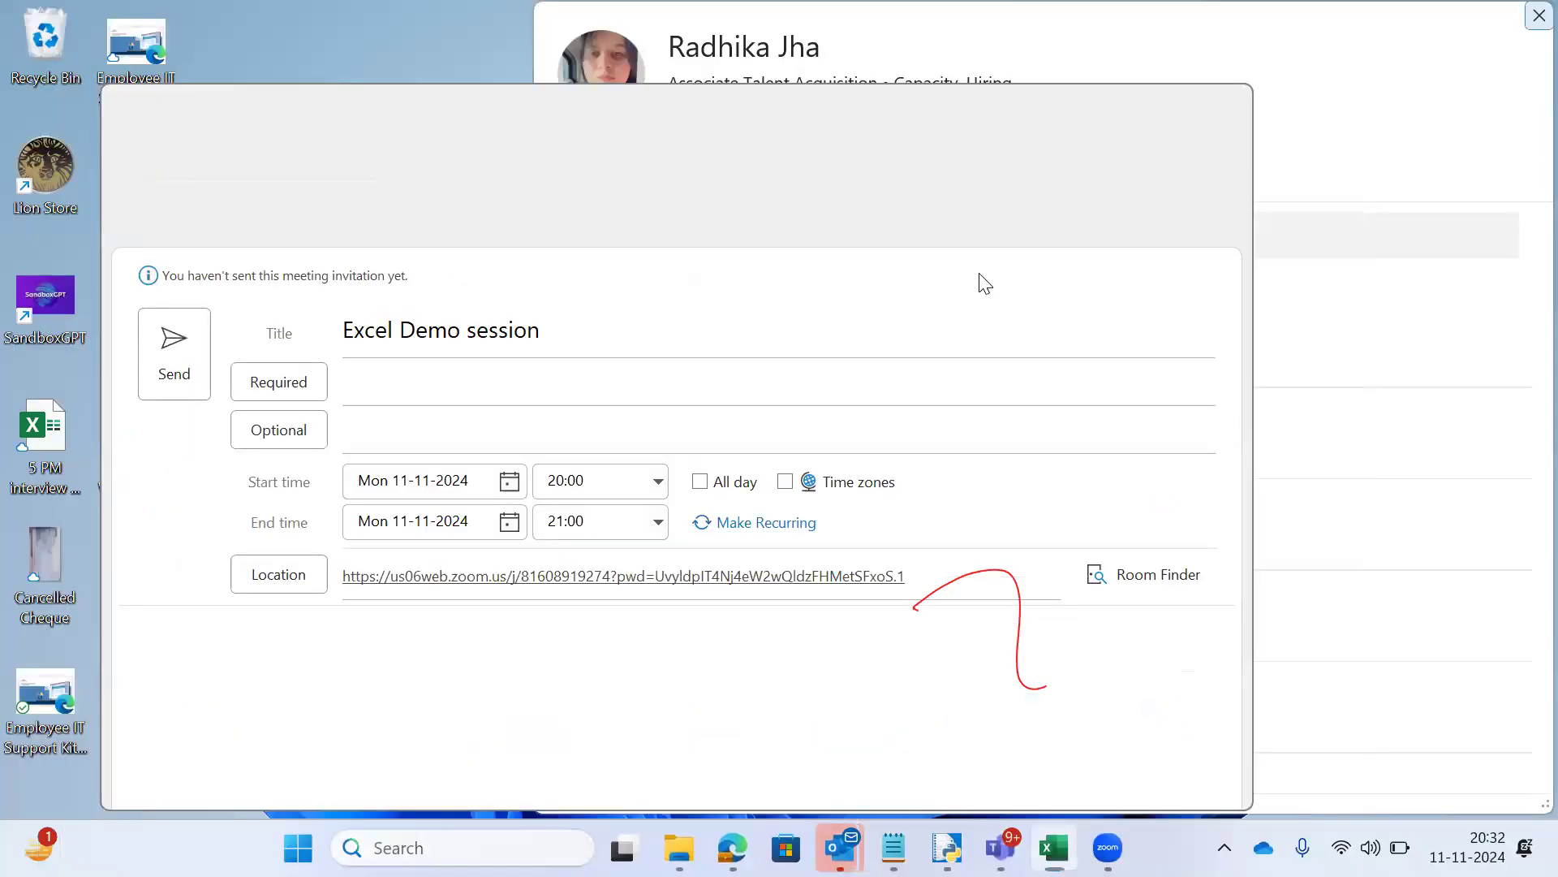
{"action": "key", "text": "super+s"}
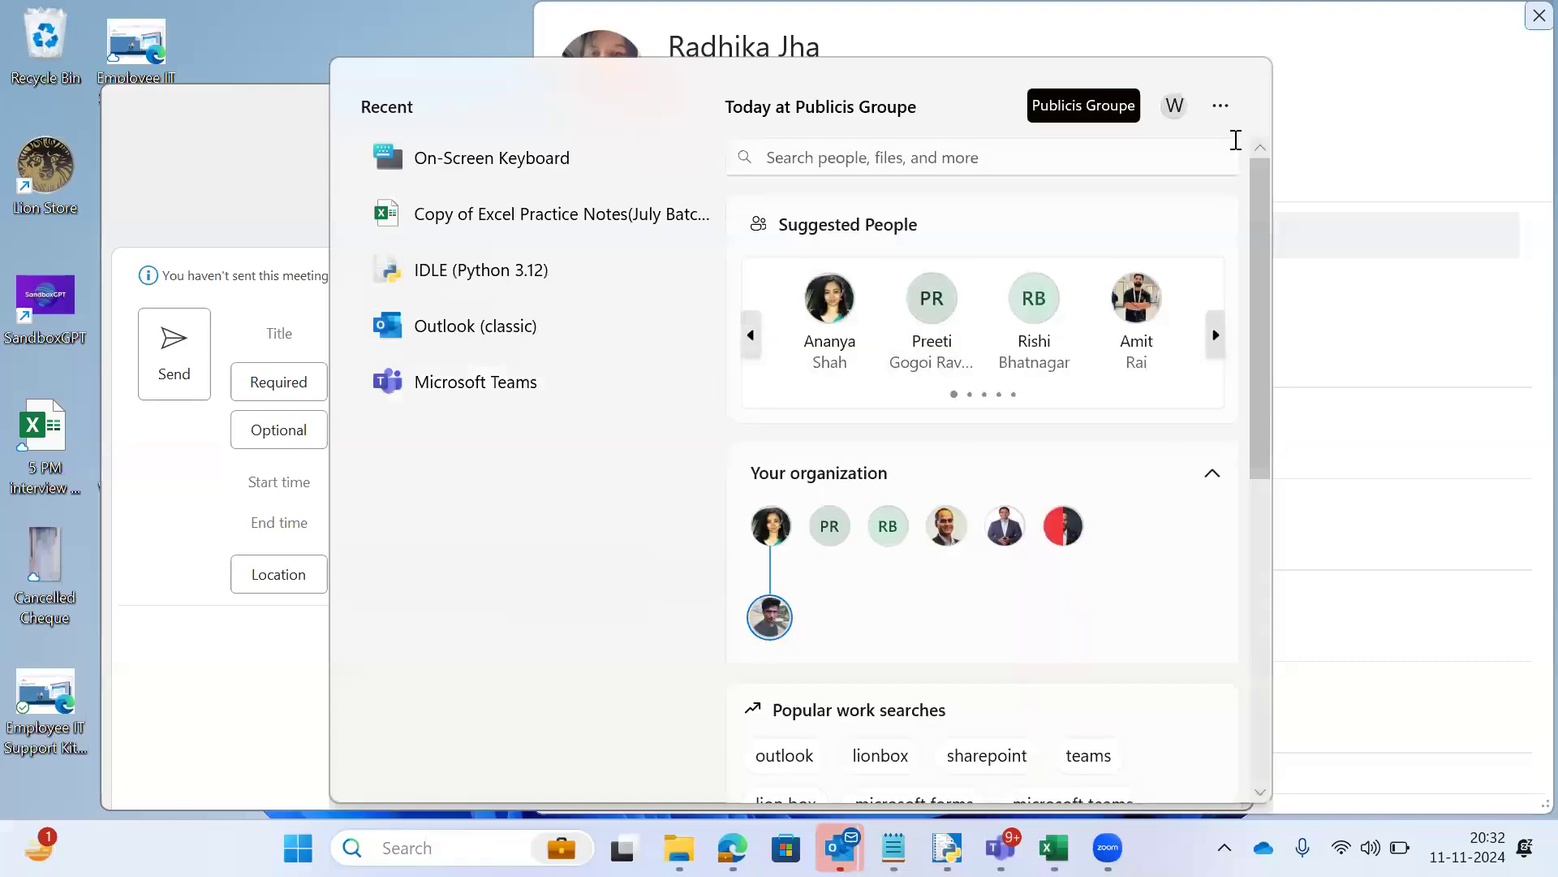
{"action": "key", "text": "alt+Tab"}
{"action": "key", "text": "alt+Tab"}
{"action": "key", "text": "alt+Tab"}
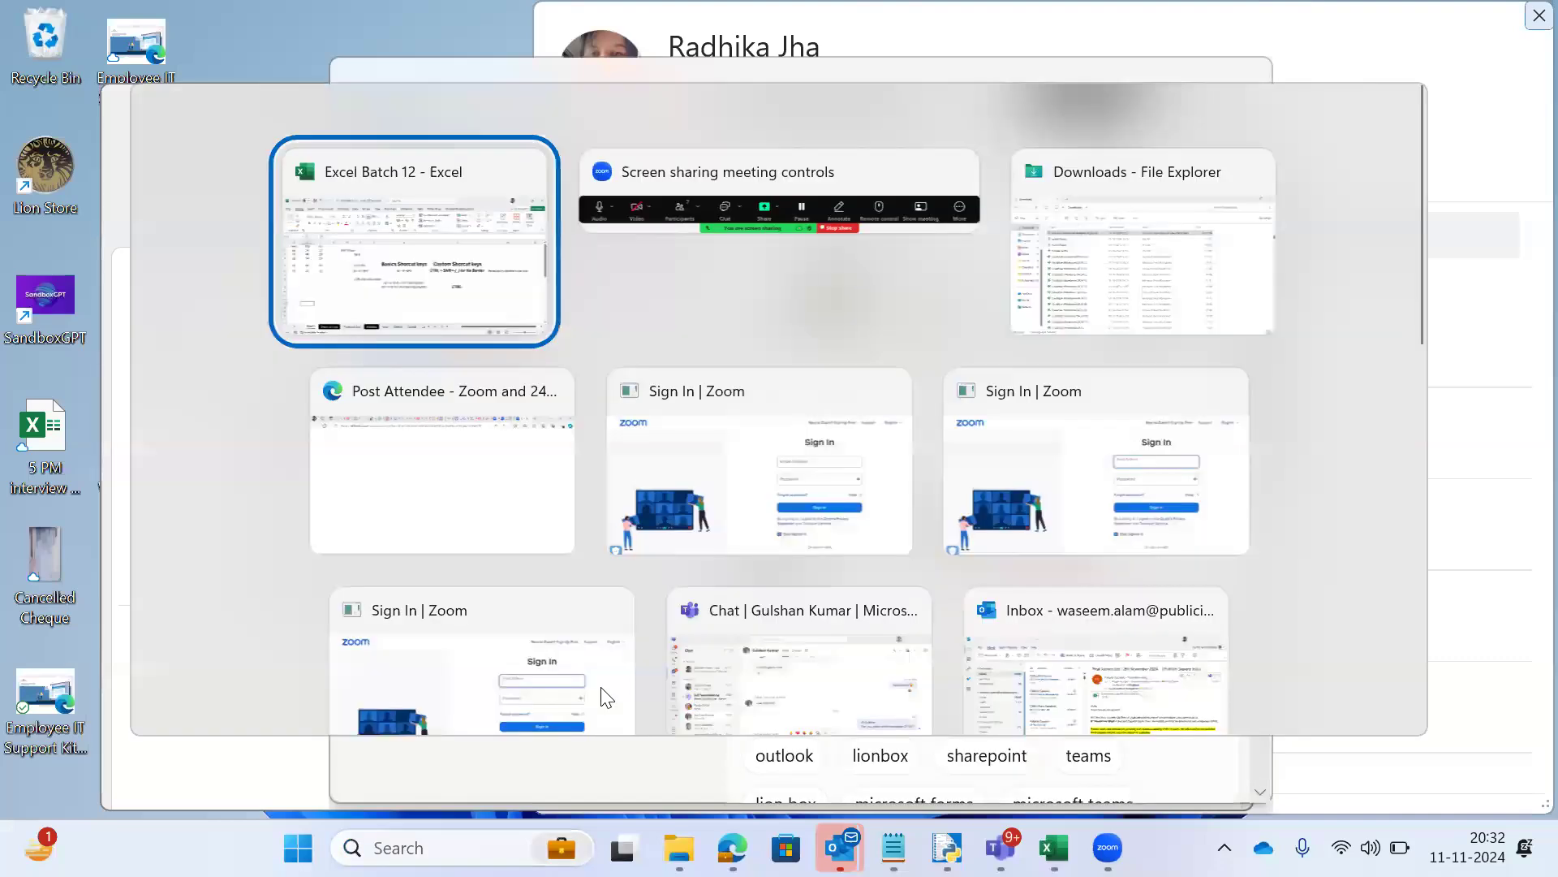
{"action": "key", "text": "alt+shift+Tab"}
{"action": "key", "text": "alt+shift+Tab"}
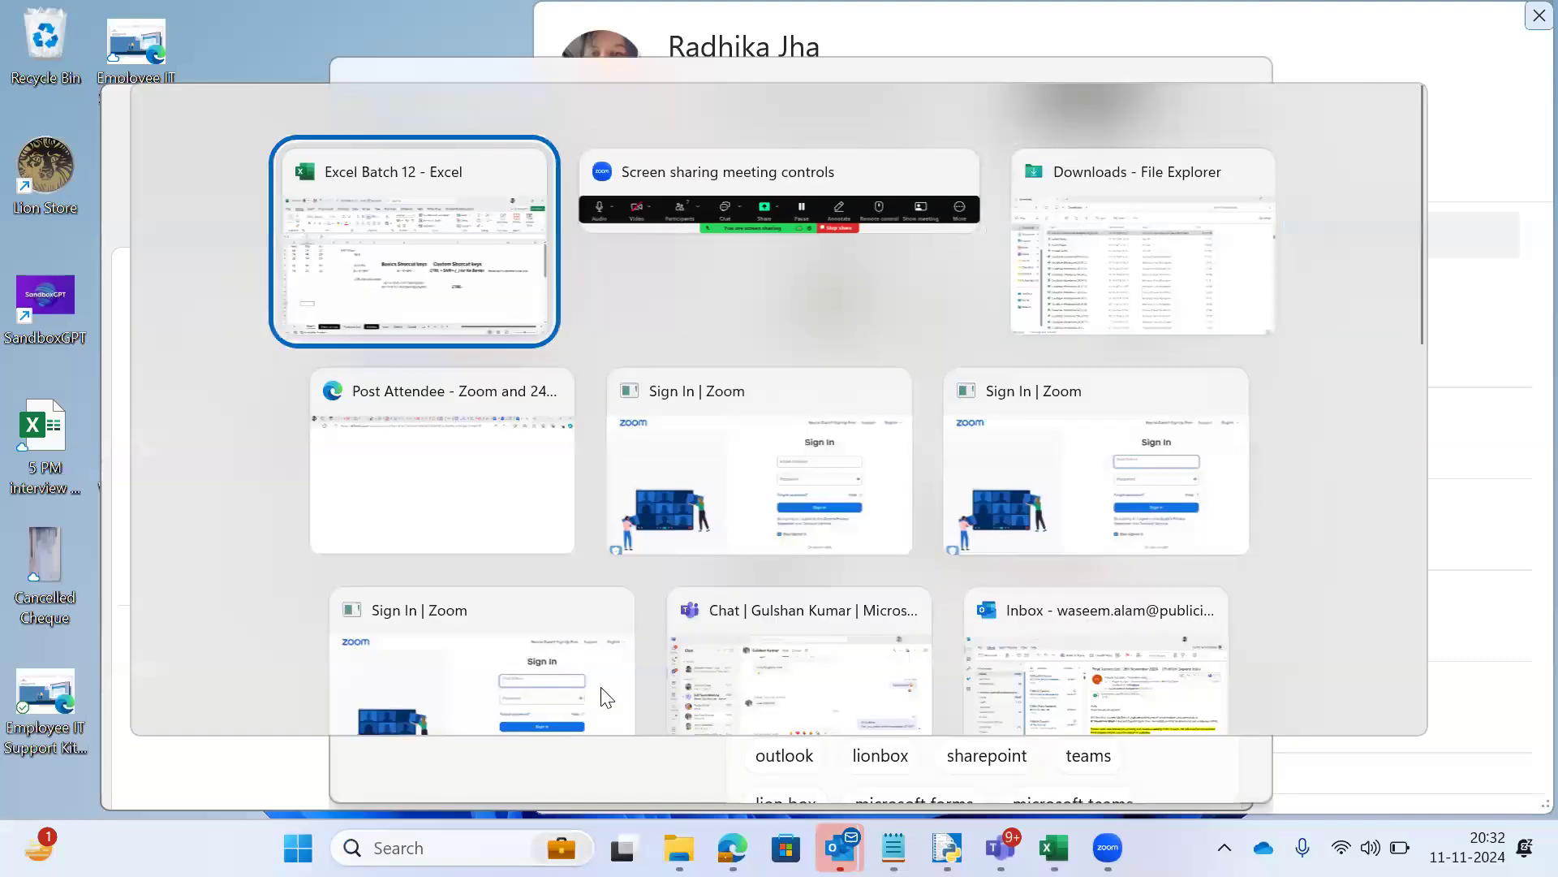
Step: Search Windows for "key" and open the On-Screen Keyboard
{"action": "key", "text": "super+s"}
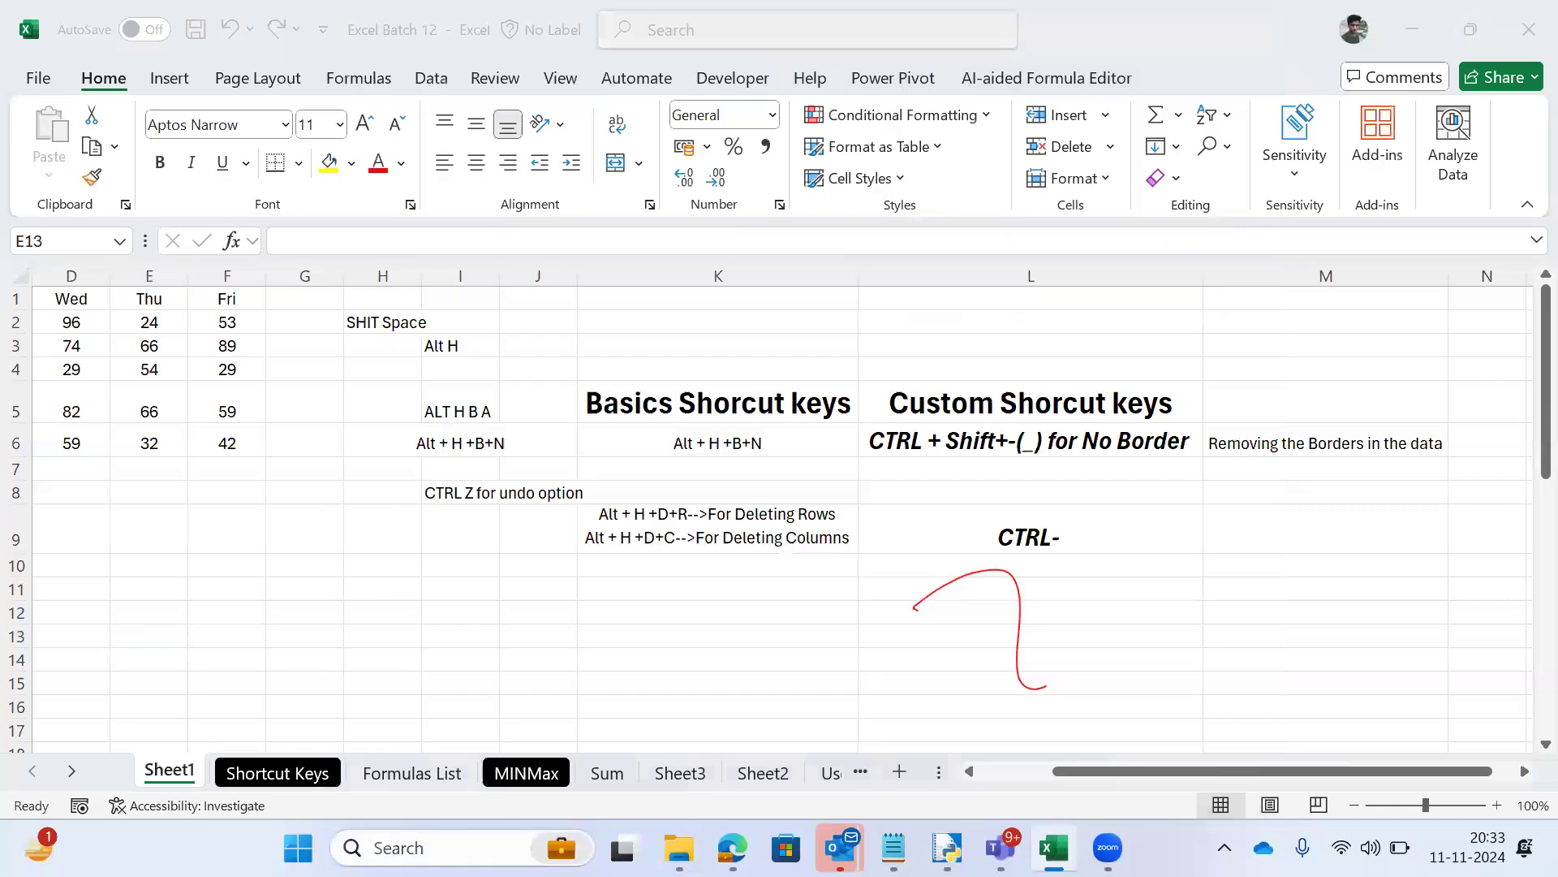
{"action": "type", "text": "key"}
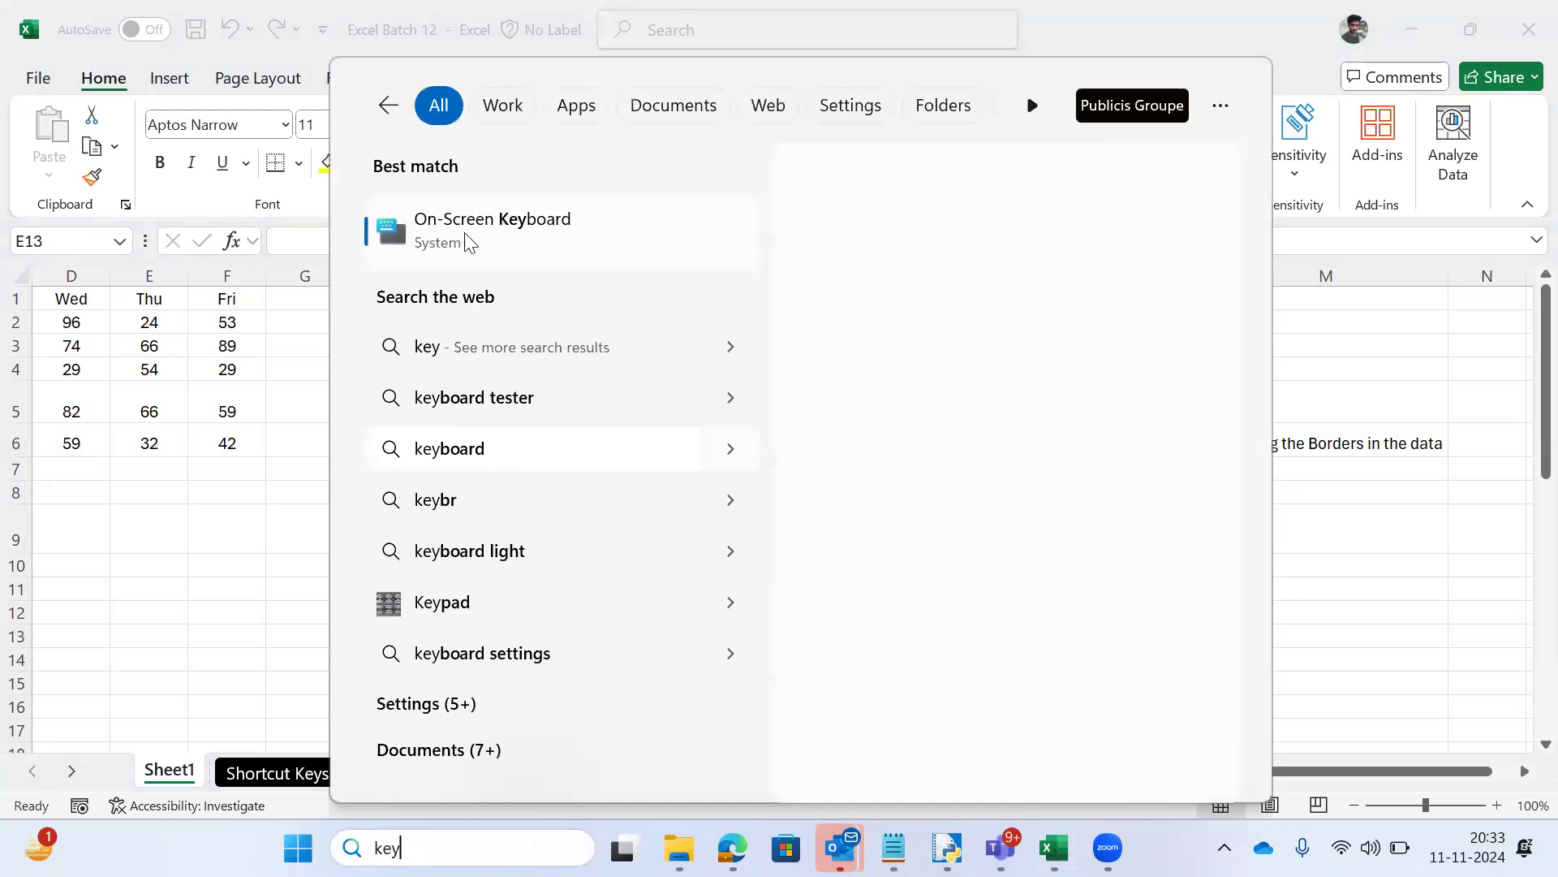
{"action": "key", "text": "Escape"}
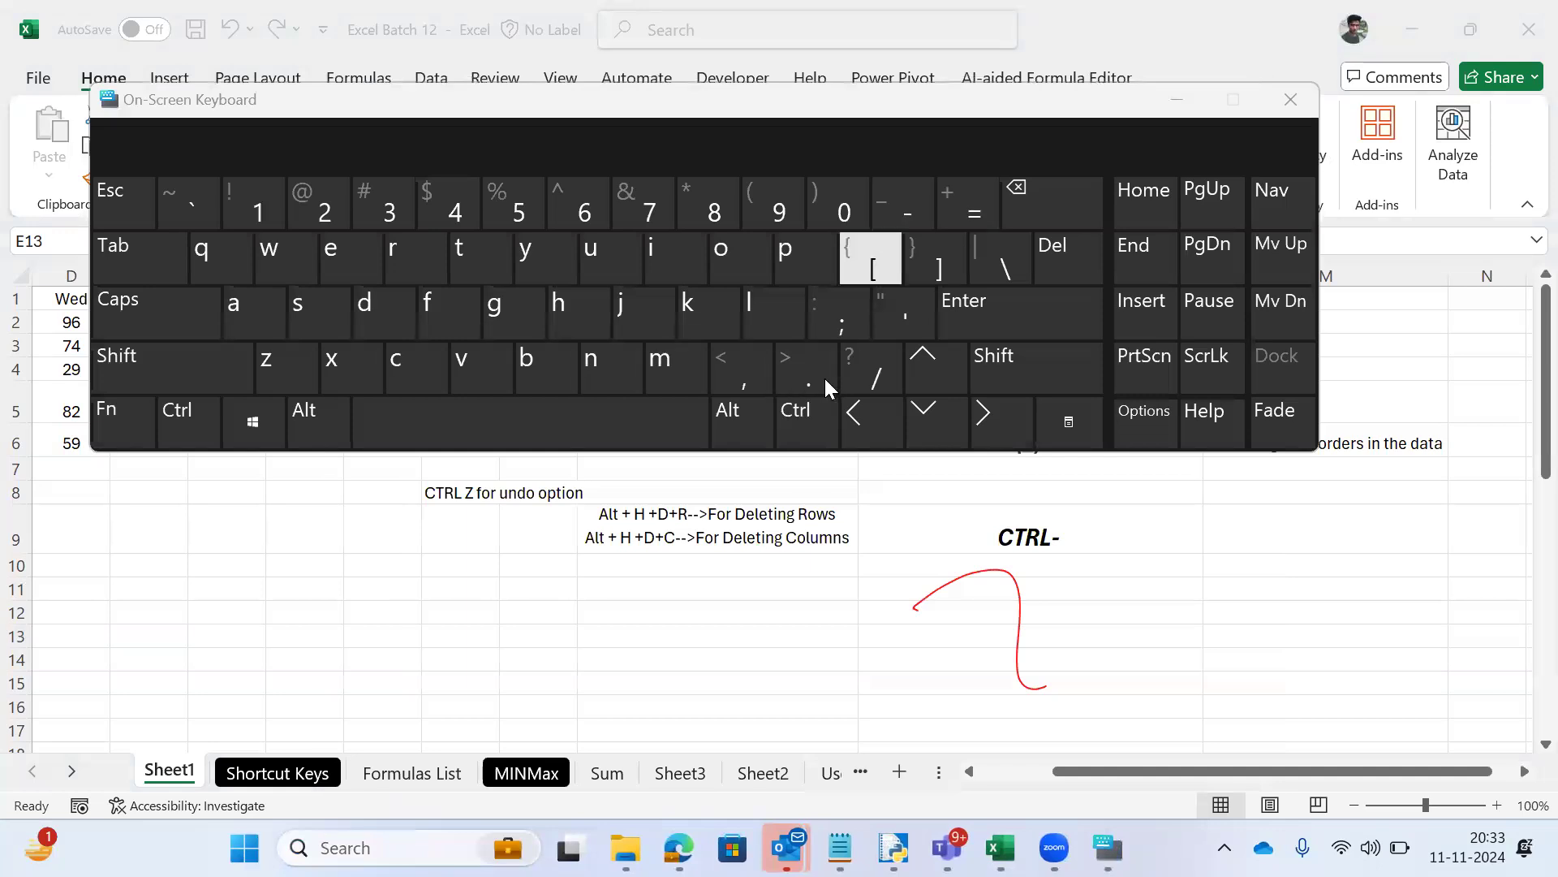
Step: Point out the minus and Ctrl keys on the On-Screen Keyboard, and close it
{"action": "left_click", "coordinate": [914, 207]}
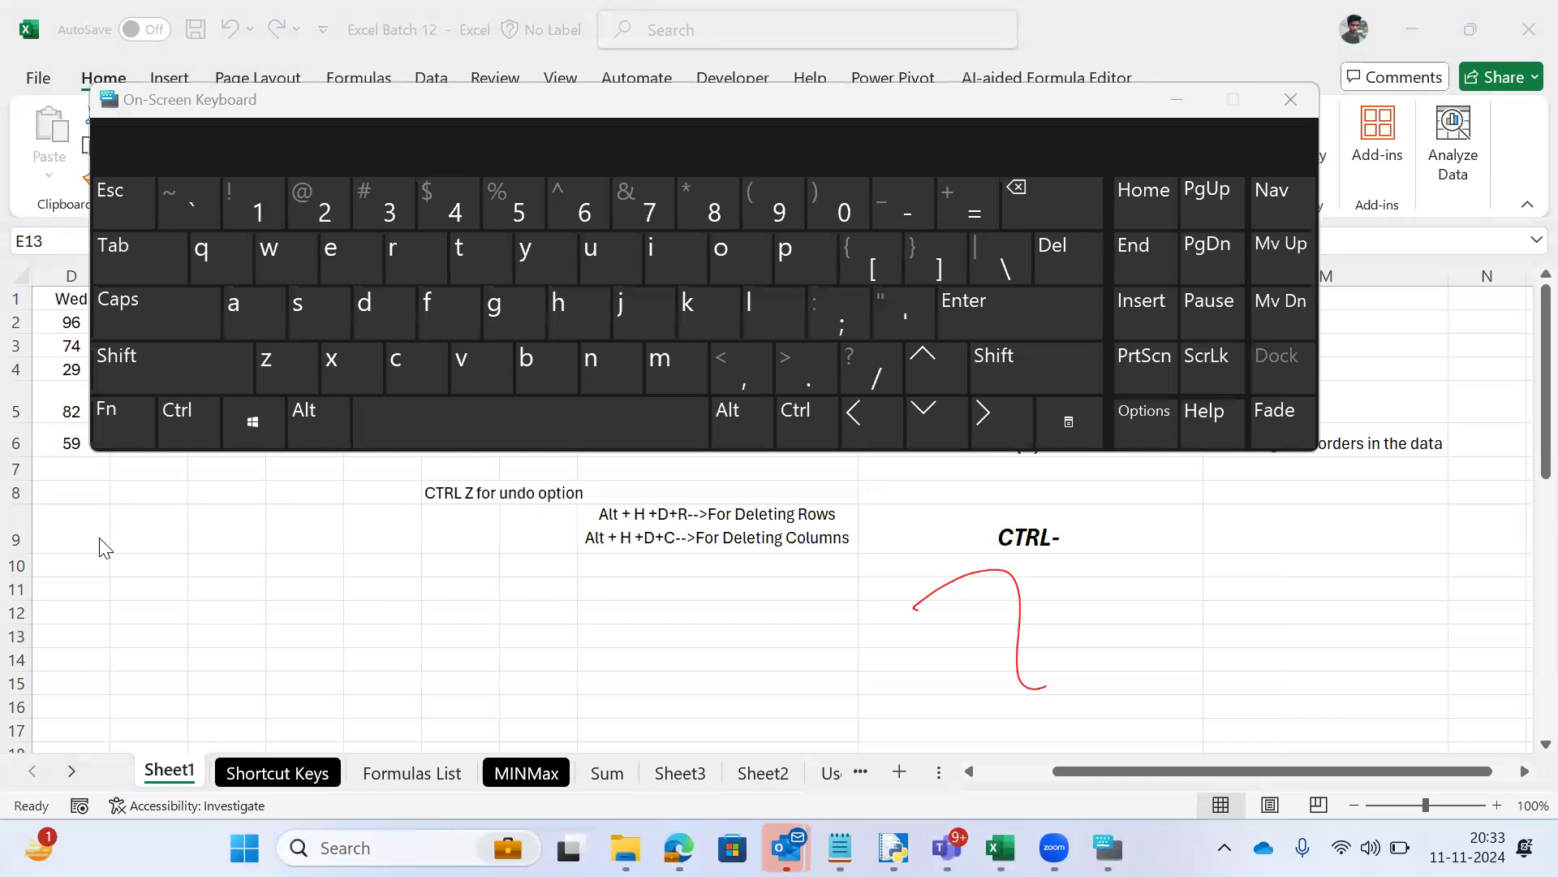
{"action": "left_click", "coordinate": [806, 421]}
{"action": "left_click", "coordinate": [903, 213]}
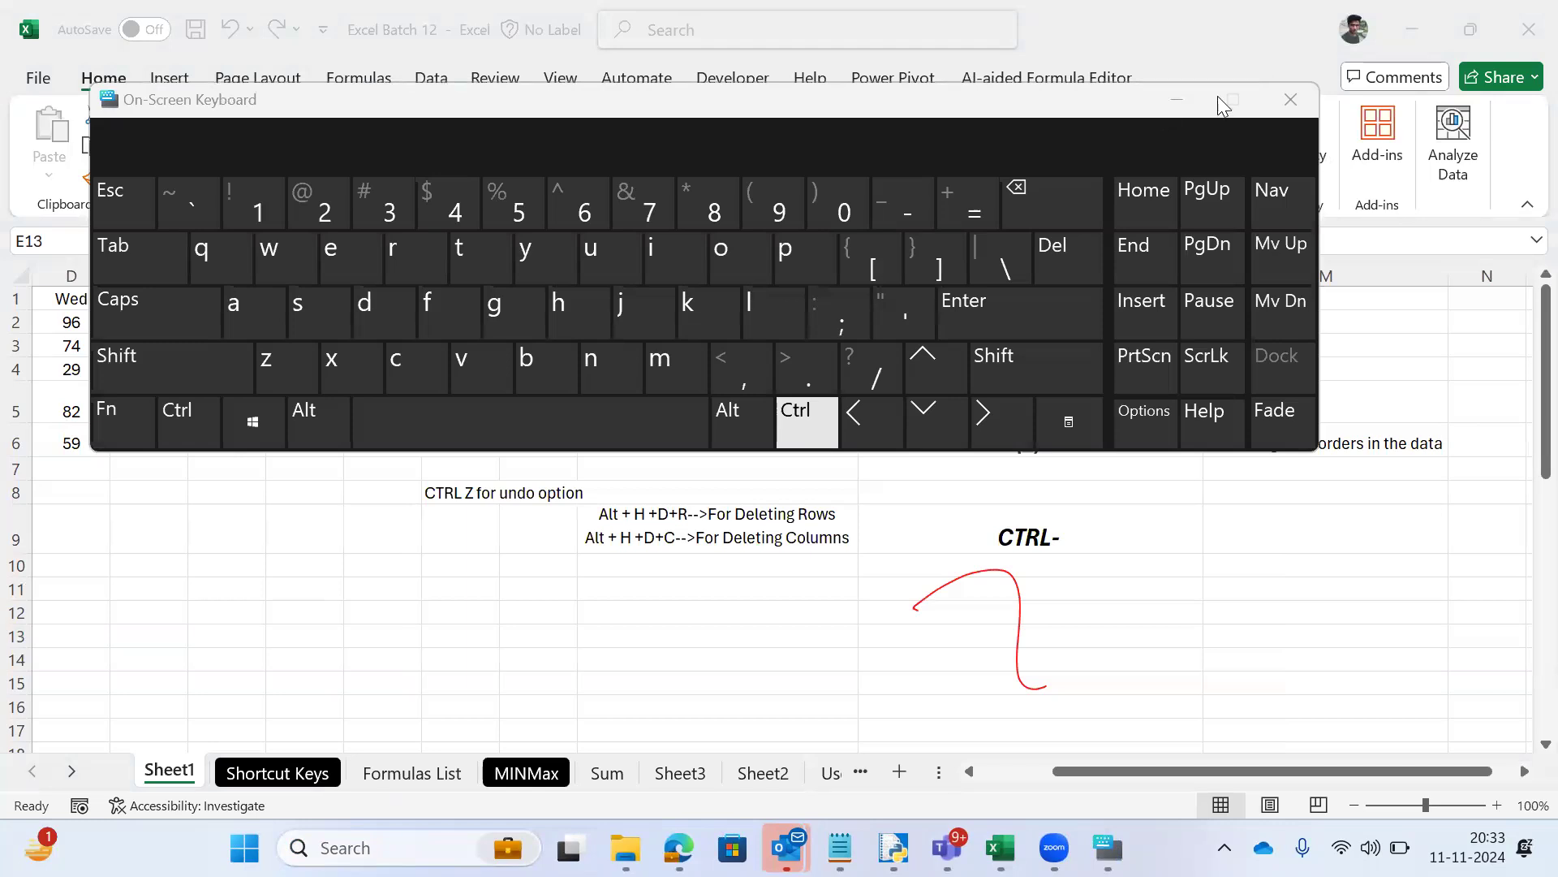
{"action": "left_click", "coordinate": [1290, 99]}
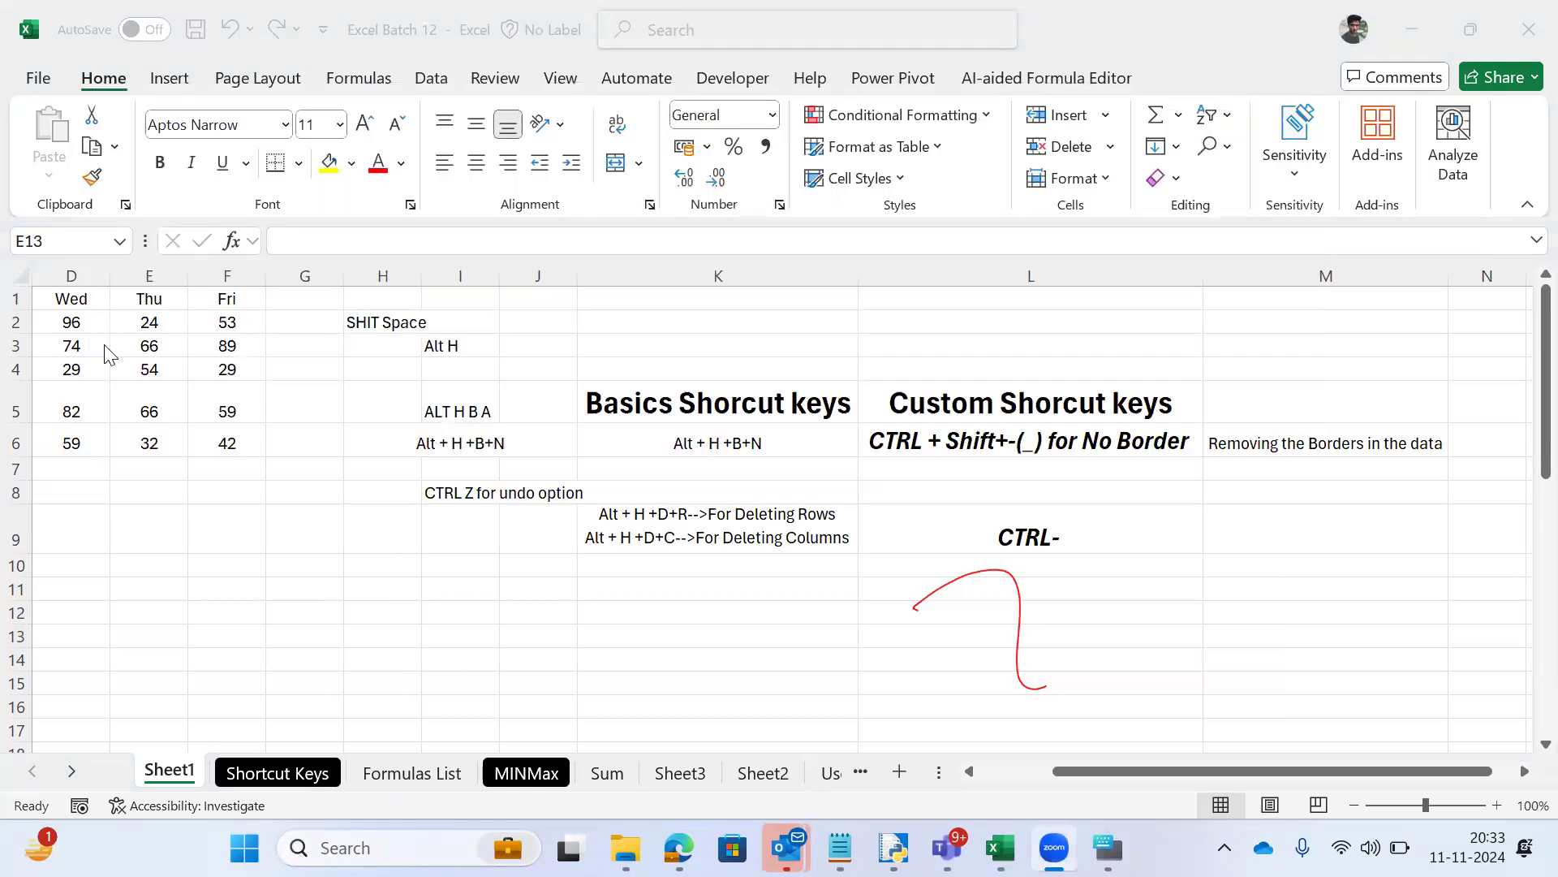
Step: Select the entire Tue column C from cell C2 using the CTRL + Space shortcut
{"action": "key", "text": "ctrl+Up"}
{"action": "key", "text": "ctrl+Home"}
{"action": "key", "text": "Down"}
{"action": "key", "text": "Right"}
{"action": "key", "text": "Right"}
{"action": "key", "text": "ctrl+space"}
{"action": "key", "text": "Right"}
{"action": "key", "text": "Left"}
{"action": "key", "text": "ctrl+space"}
{"action": "key", "text": "Right"}
{"action": "key", "text": "Left"}
Step: Select the entire Tue column through its column C header for comparison with the shortcut
{"action": "key", "text": "Right"}
{"action": "key", "text": "Right"}
{"action": "key", "text": "Right"}
{"action": "key", "text": "Right"}
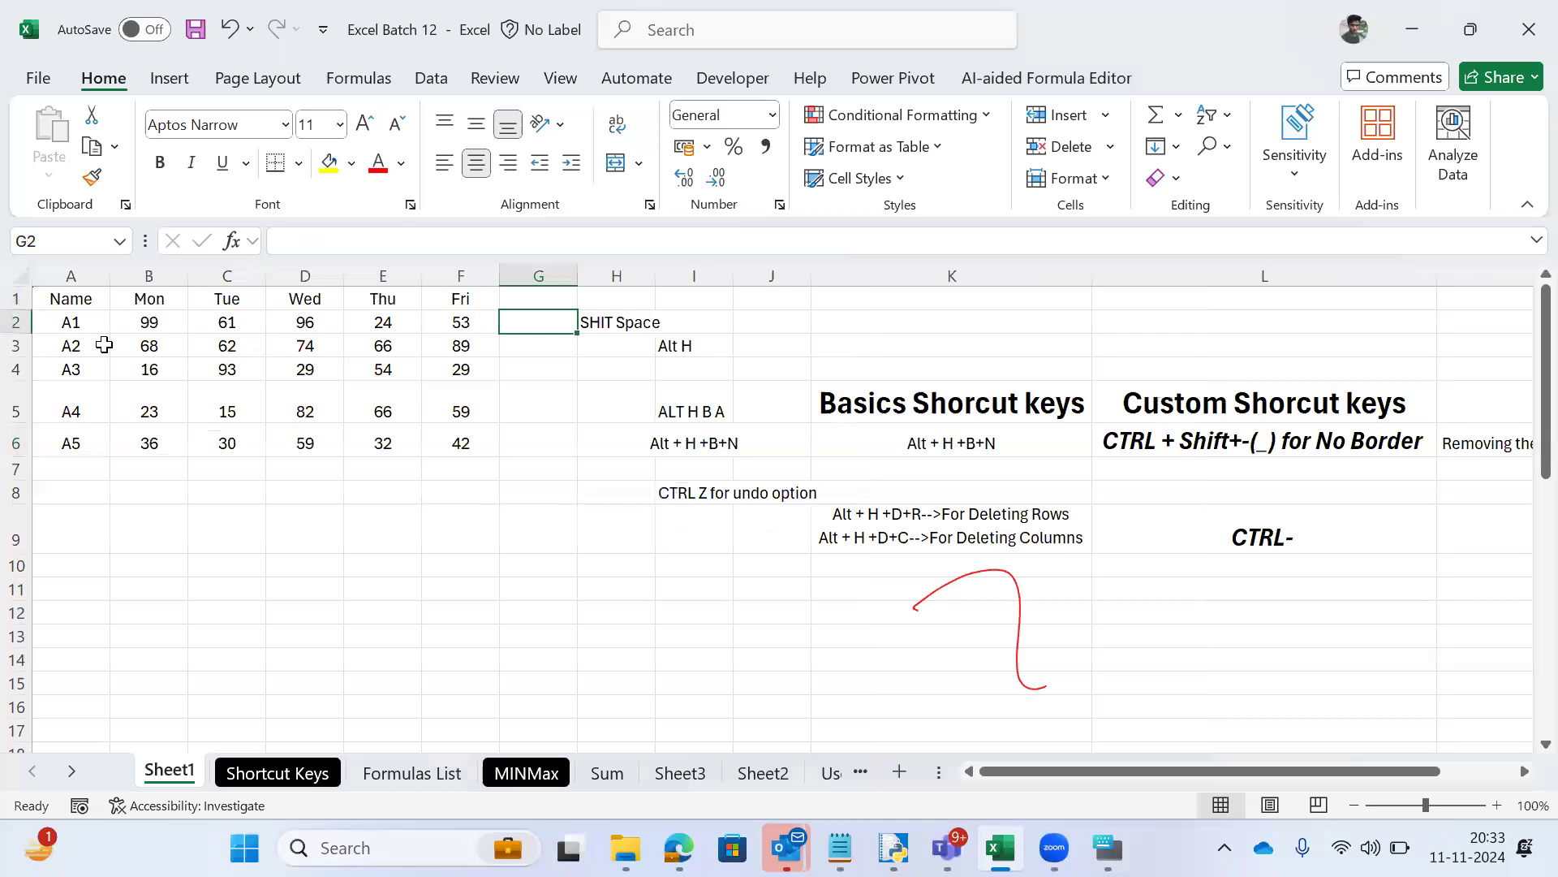
{"action": "key", "text": "Left"}
{"action": "key", "text": "Left"}
{"action": "key", "text": "Left"}
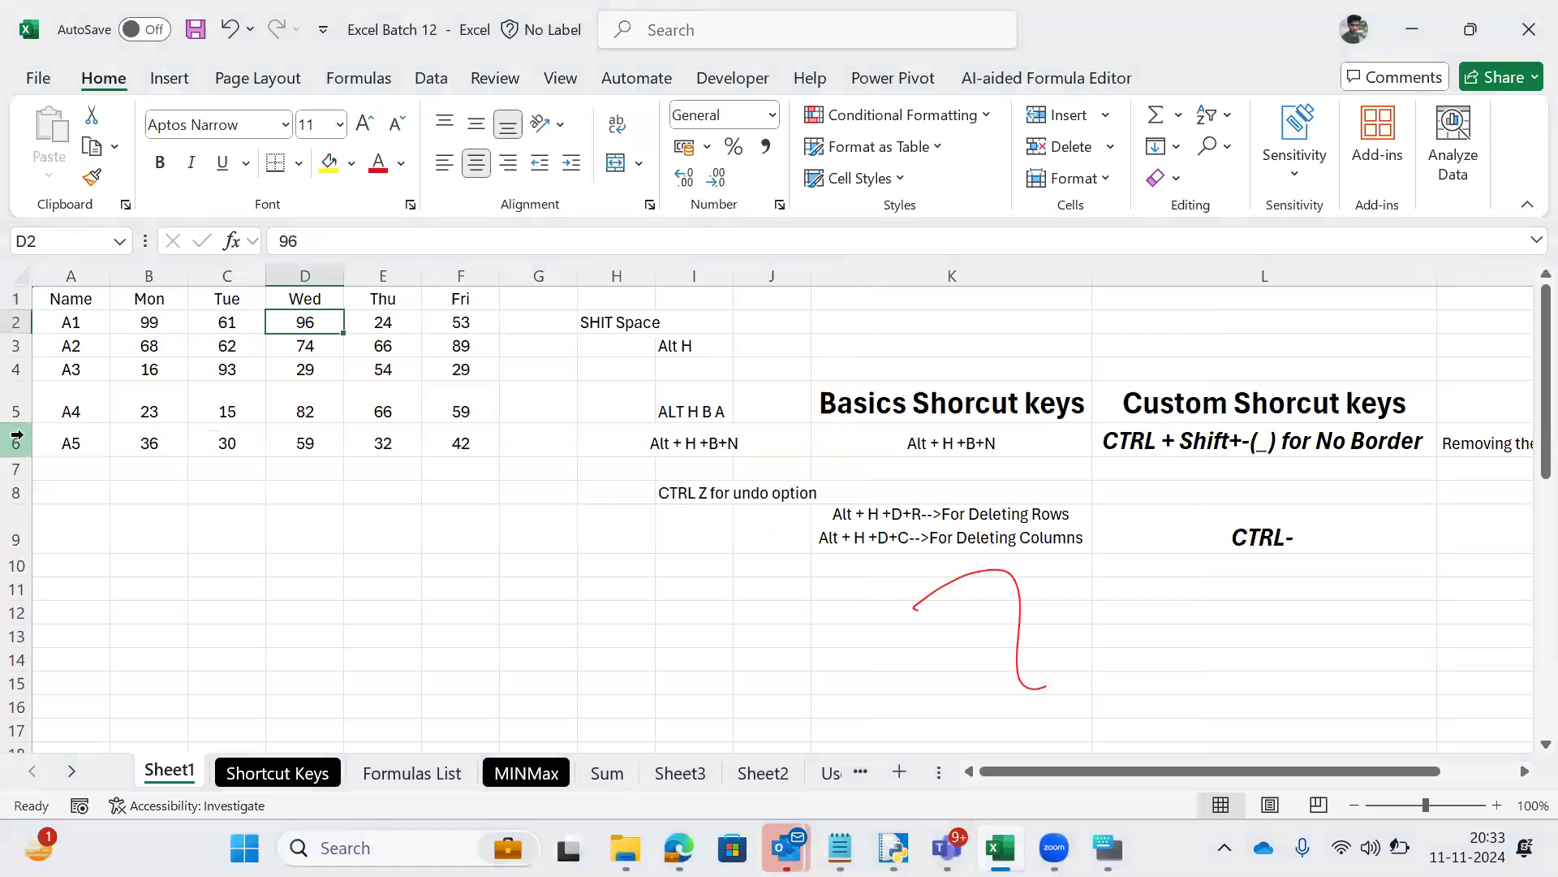
{"action": "left_click", "coordinate": [226, 264]}
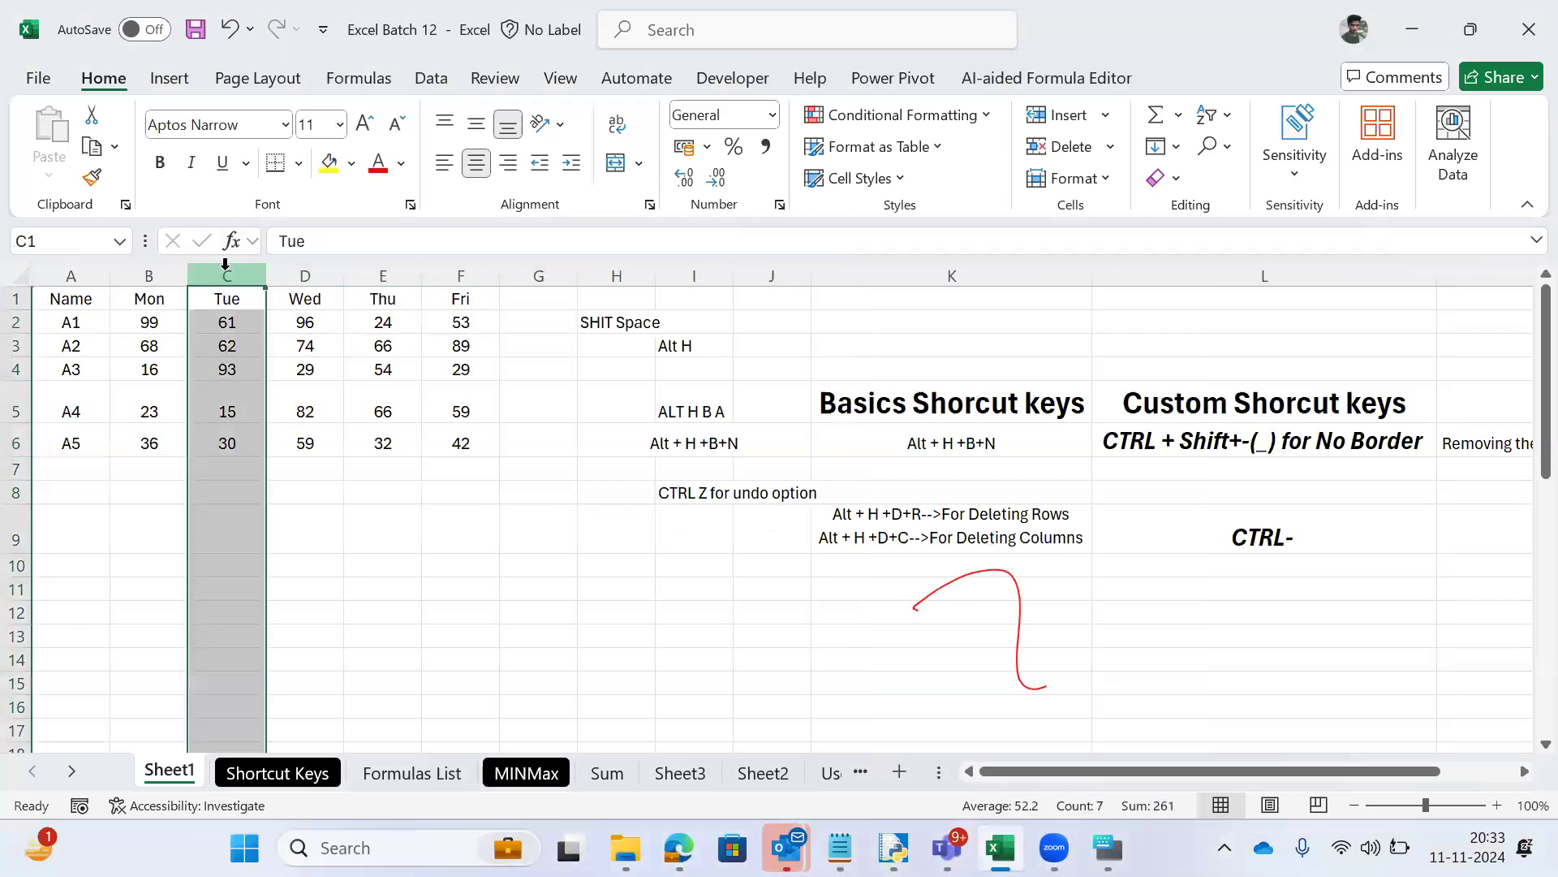
{"action": "key", "text": "Left"}
{"action": "key", "text": "Right"}
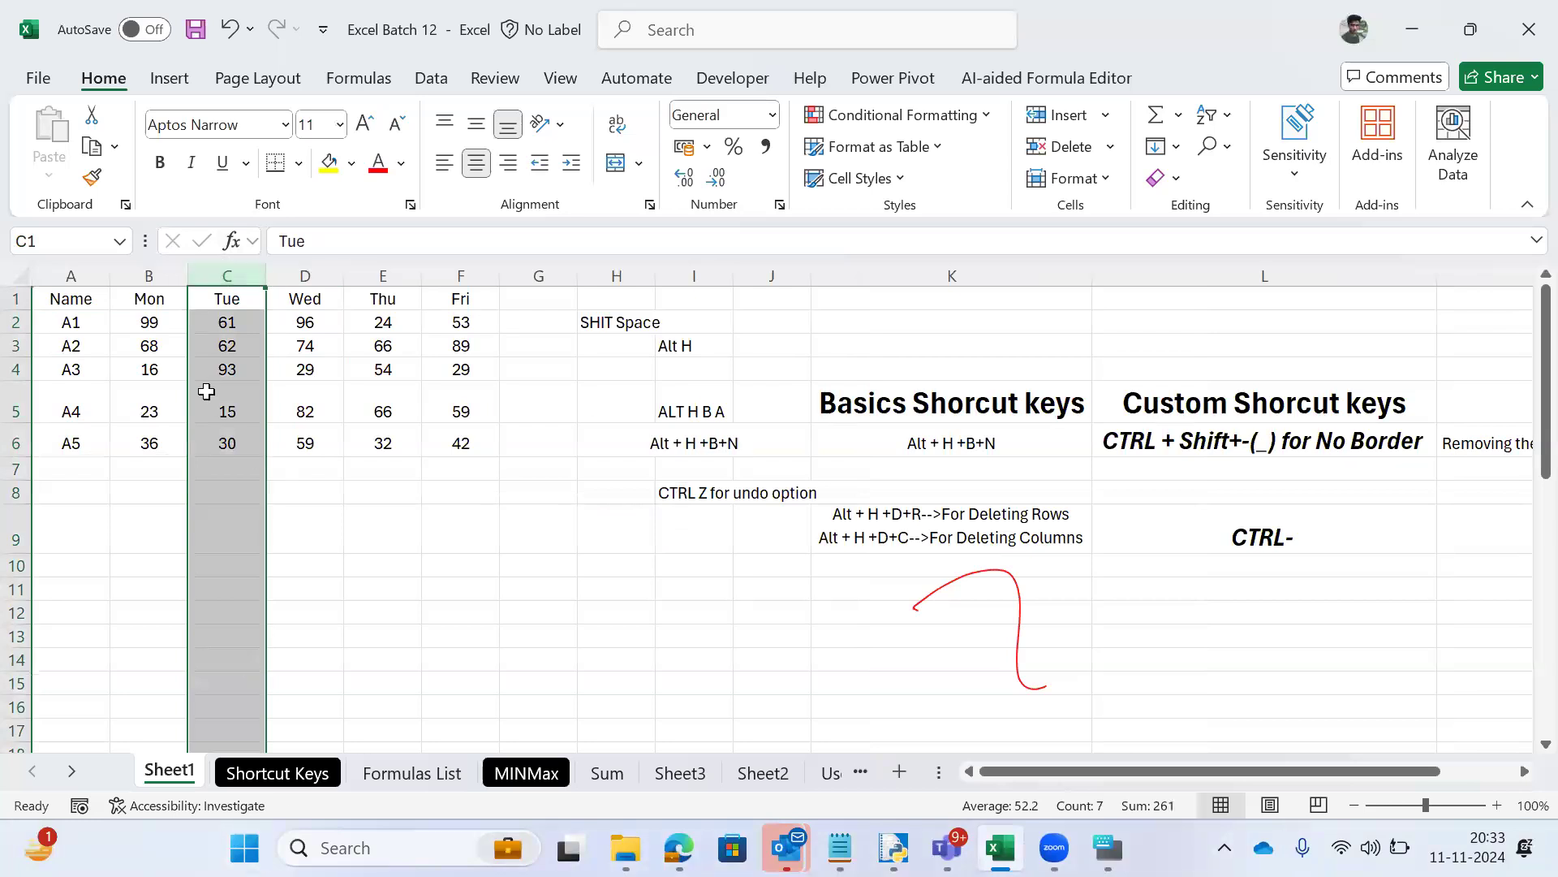
{"action": "left_click", "coordinate": [308, 467]}
{"action": "key", "text": "Right"}
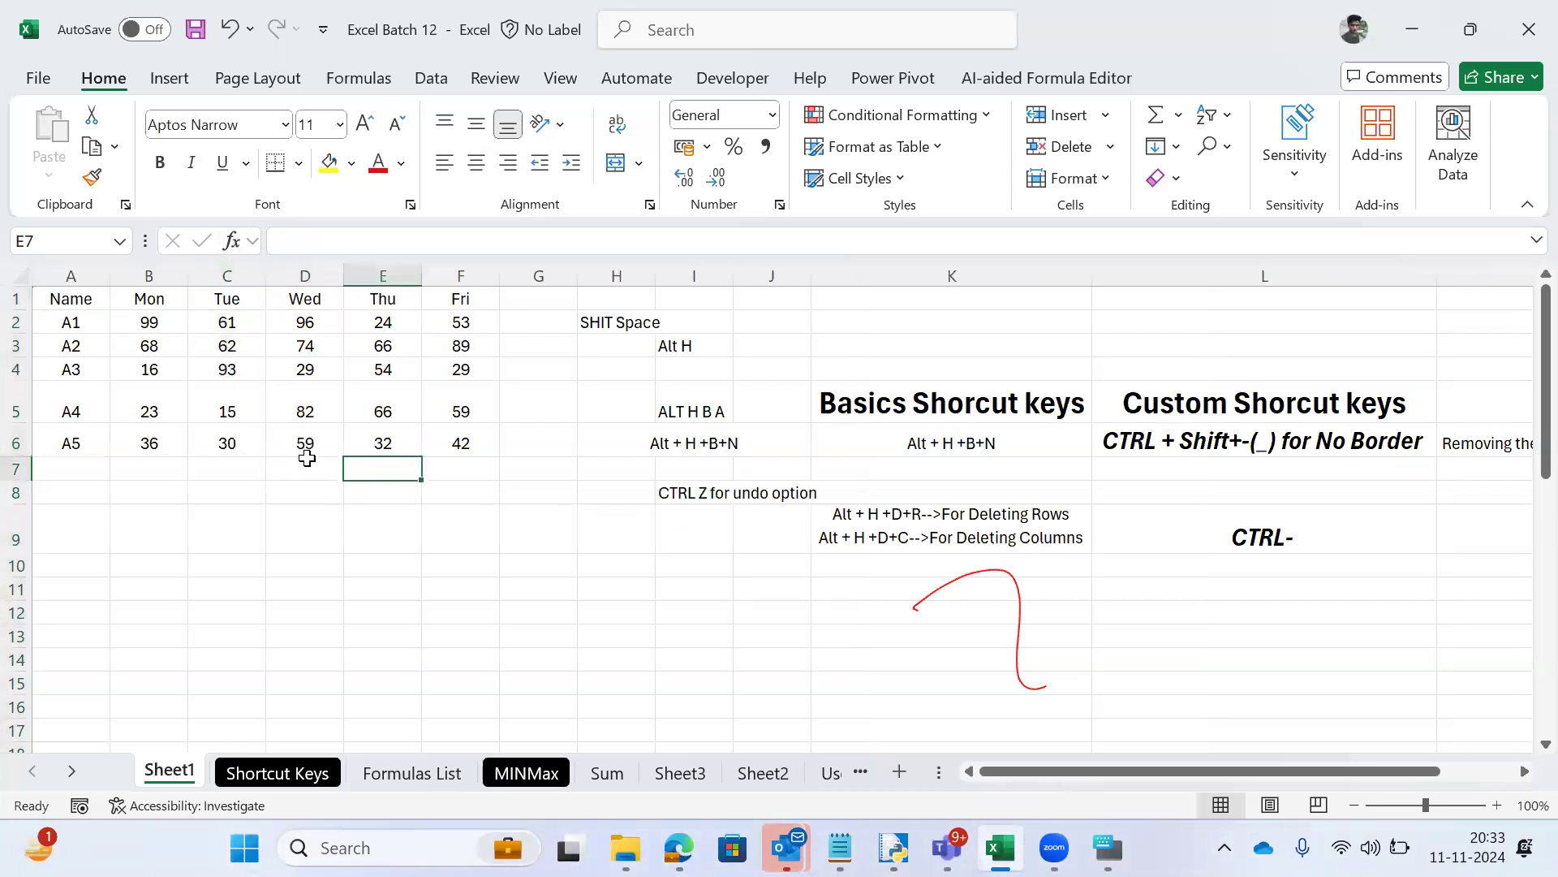
{"action": "key", "text": "Down"}
{"action": "key", "text": "Left"}
{"action": "key", "text": "Left"}
{"action": "key", "text": "Up"}
{"action": "key", "text": "Down"}
{"action": "key", "text": "Right"}
{"action": "key", "text": "Right"}
Step: Enter the text "CTRL Space" in cell H3 as the column selection note
{"action": "key", "text": "Down"}
{"action": "key", "text": "Right"}
{"action": "key", "text": "Up"}
{"action": "key", "text": "Up"}
{"action": "key", "text": "Up"}
{"action": "key", "text": "Up"}
{"action": "key", "text": "Up"}
{"action": "key", "text": "Up"}
{"action": "key", "text": "Up"}
{"action": "key", "text": "Up"}
{"action": "key", "text": "Right"}
{"action": "key", "text": "Down"}
{"action": "key", "text": "Down"}
{"action": "key", "text": "Right"}
{"action": "type", "text": "CTRL "}
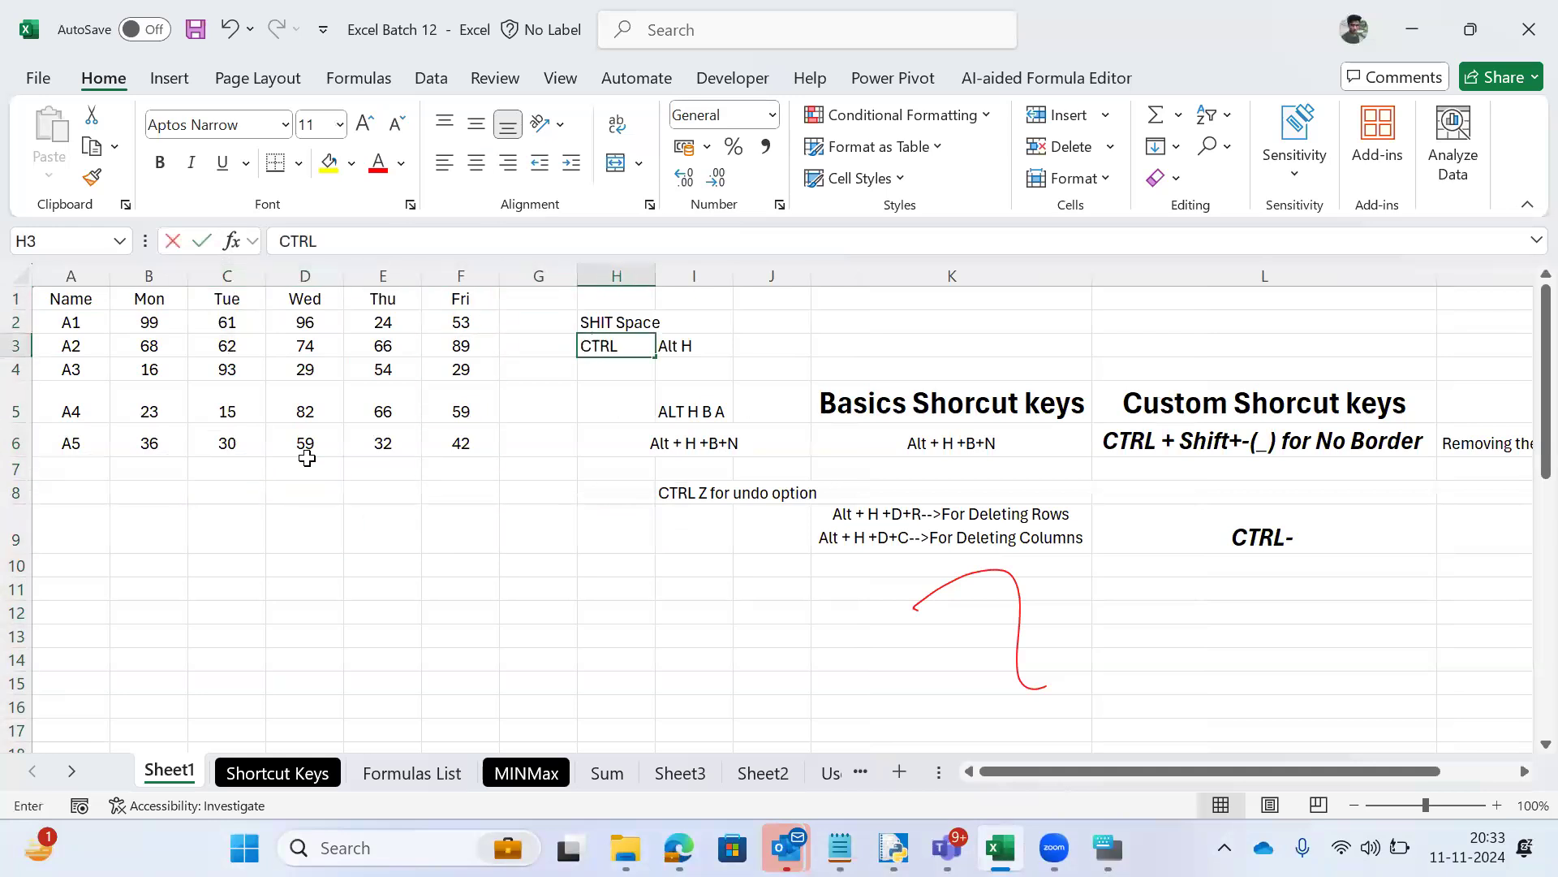
{"action": "type", "text": "Space"}
Step: AutoFit the width of column H to the selection notes in H2:H3
{"action": "key", "text": "Up"}
{"action": "key", "text": "shift+Down"}
{"action": "key", "text": "alt+h"}
{"action": "key", "text": "o"}
{"action": "key", "text": "i"}
Step: Delete the entire Tue column C from cell C4, using CTRL + Space to select it and the CTRL - shortcut
{"action": "key", "text": "Down"}
{"action": "key", "text": "Left"}
{"action": "key", "text": "Left"}
{"action": "key", "text": "Left"}
{"action": "key", "text": "Left"}
{"action": "key", "text": "Down"}
{"action": "key", "text": "Left"}
{"action": "key", "text": "Right"}
{"action": "key", "text": "Left"}
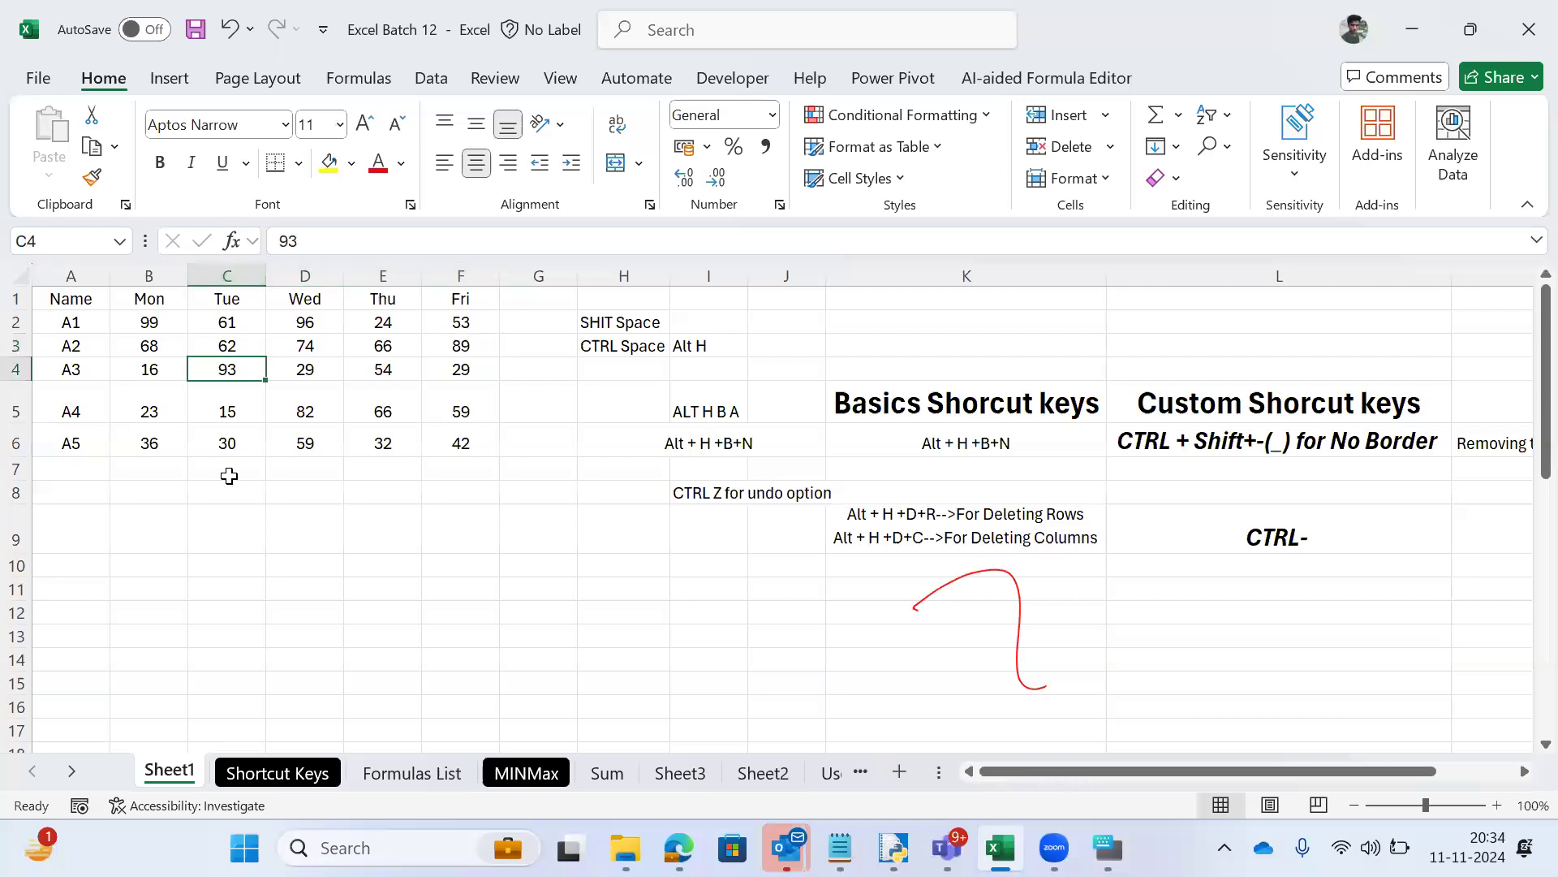
{"action": "key", "text": "ctrl+space"}
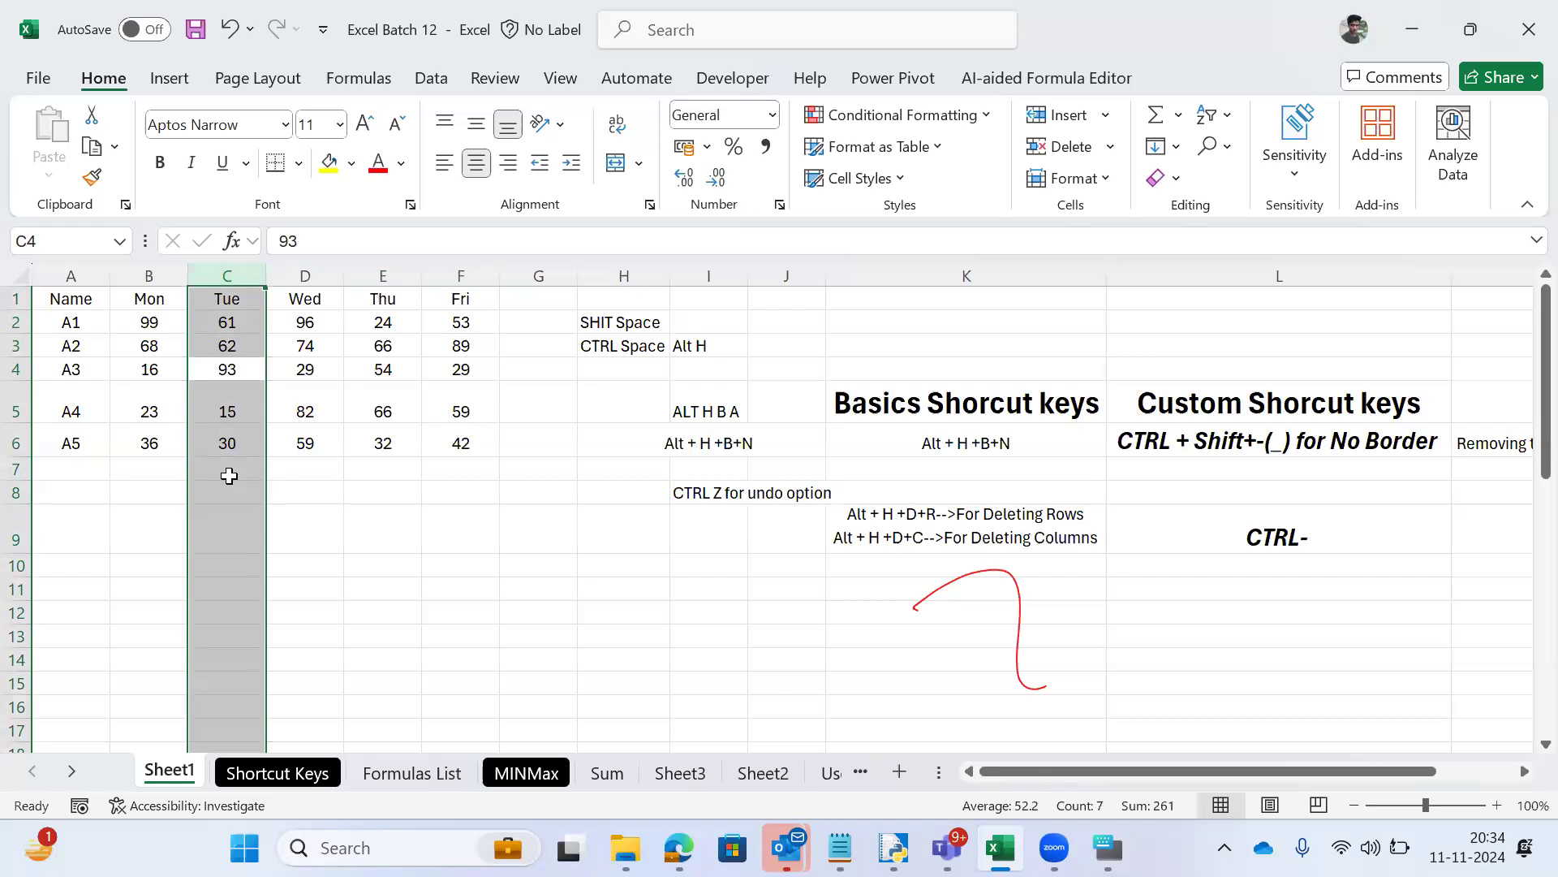
{"action": "key", "text": "ctrl+minus"}
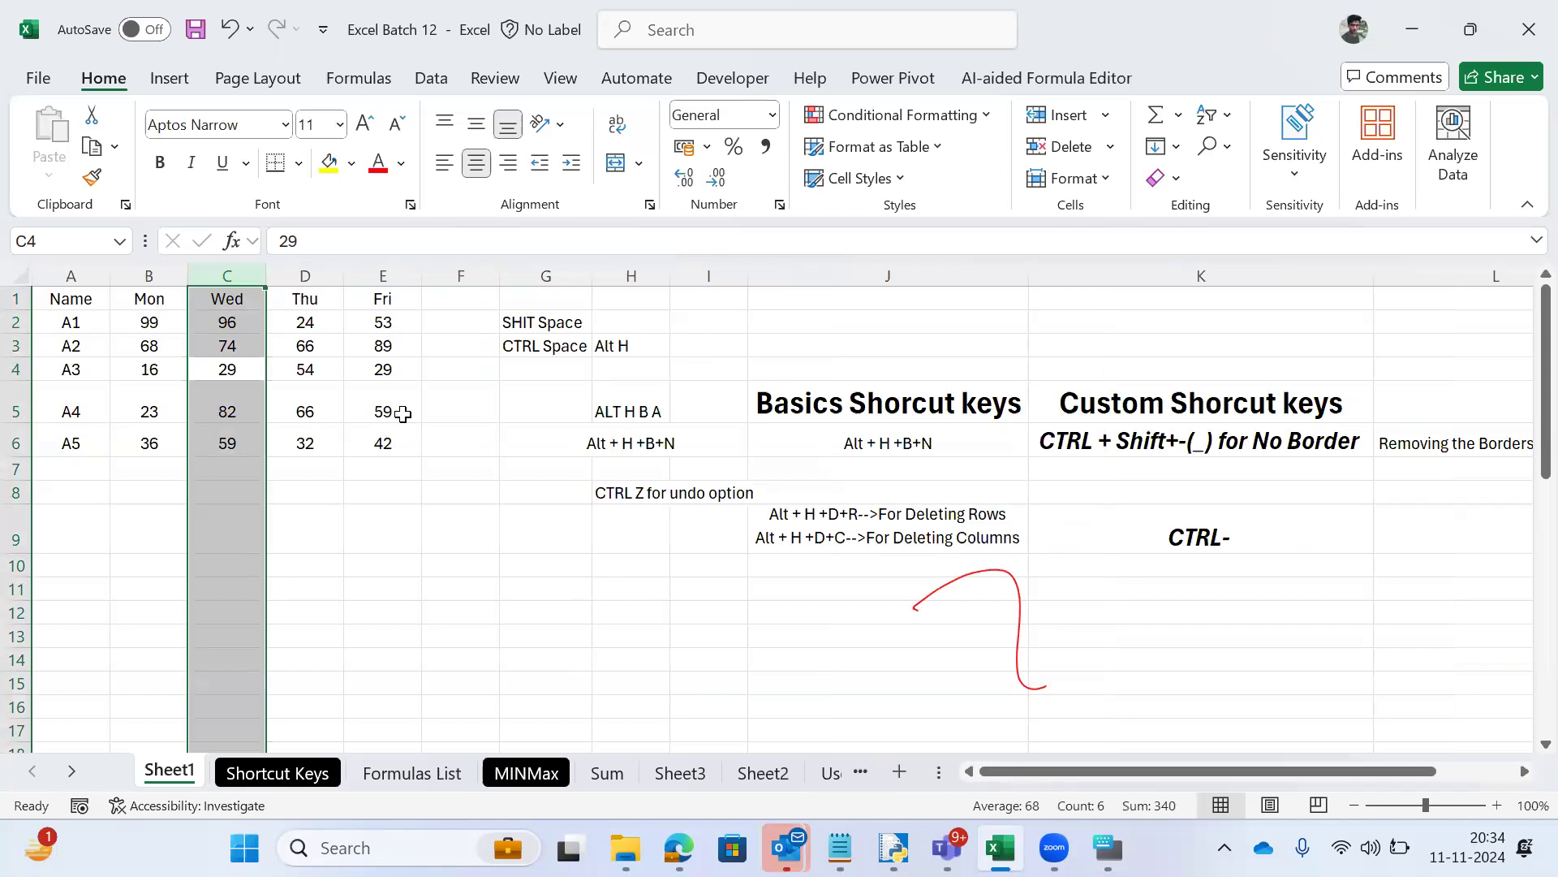
Step: Undo the deletion of the Tue column
{"action": "key", "text": "ctrl+z"}
{"action": "key", "text": "Left"}
{"action": "key", "text": "Right"}
{"action": "key", "text": "Down"}
{"action": "key", "text": "Right"}
{"action": "key", "text": "Down"}
{"action": "key", "text": "Right"}
{"action": "key", "text": "Down"}
{"action": "key", "text": "Right"}
{"action": "key", "text": "Down"}
{"action": "key", "text": "Right"}
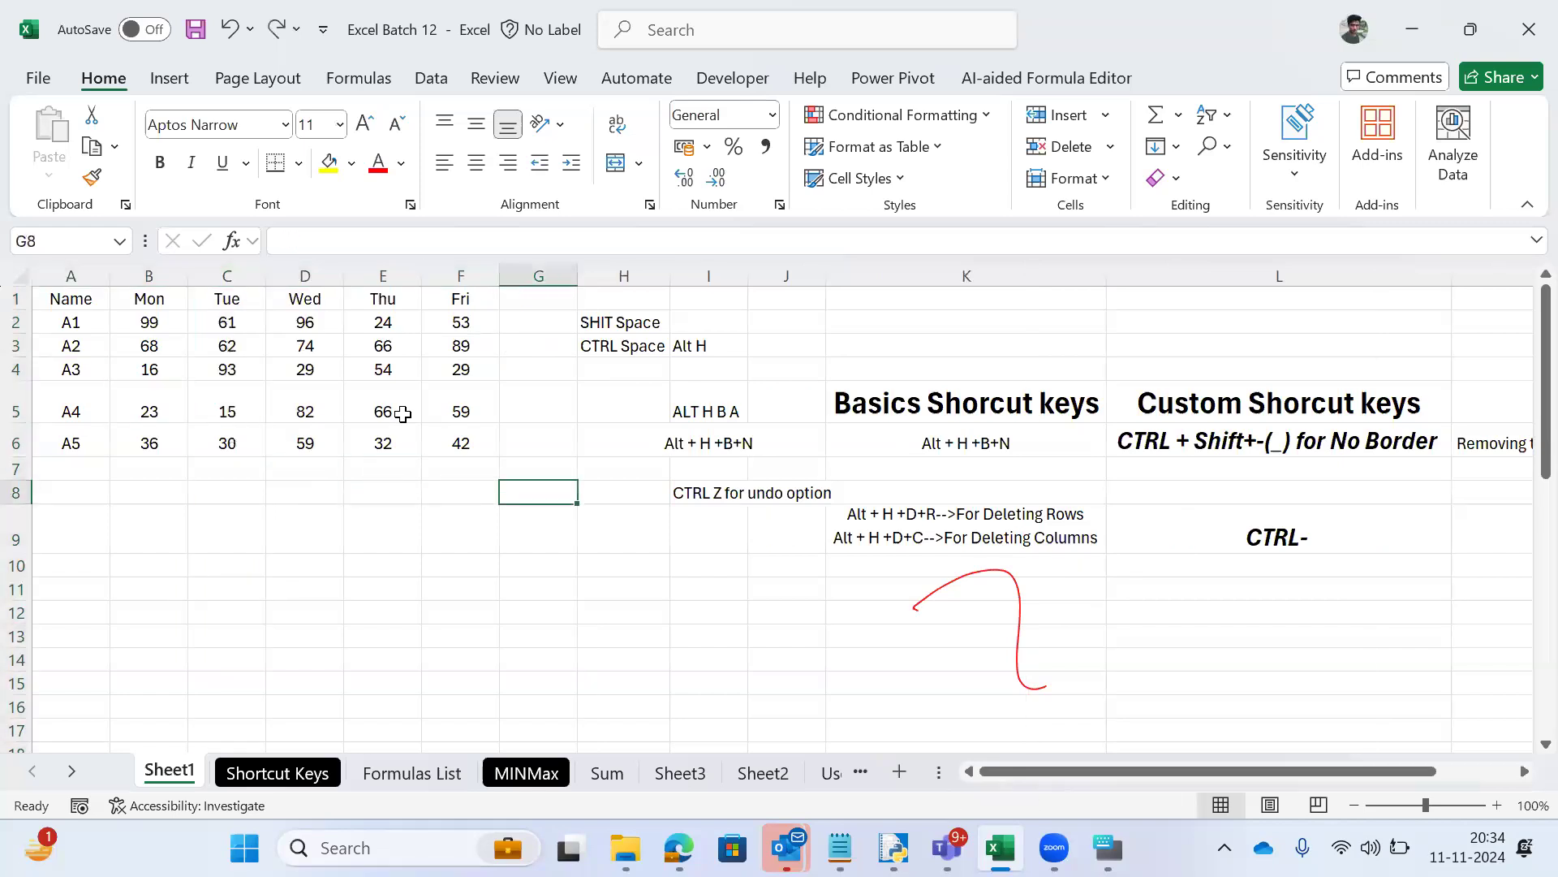
{"action": "key", "text": "Right"}
{"action": "key", "text": "Down"}
{"action": "key", "text": "Right"}
{"action": "key", "text": "Right"}
{"action": "key", "text": "Right"}
{"action": "key", "text": "Right"}
{"action": "key", "text": "Right"}
{"action": "key", "text": "Left"}
{"action": "key", "text": "Left"}
{"action": "key", "text": "Left"}
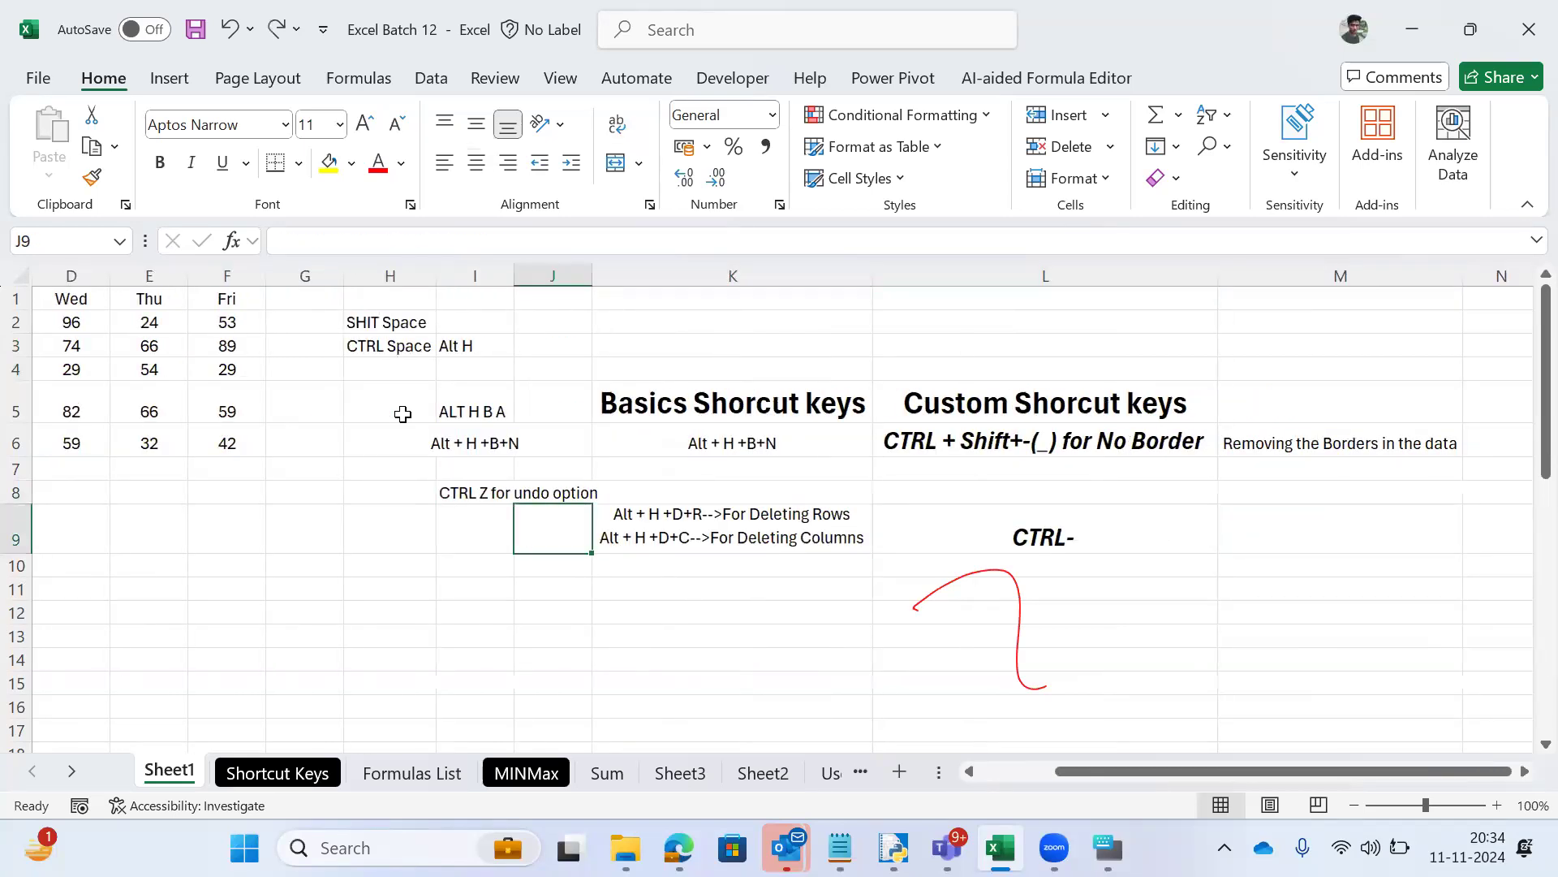
{"action": "key", "text": "ctrl+Home"}
{"action": "key", "text": "Right"}
{"action": "key", "text": "Down"}
{"action": "key", "text": "Right"}
{"action": "key", "text": "Down"}
{"action": "key", "text": "Right"}
{"action": "key", "text": "Left"}
{"action": "key", "text": "Left"}
{"action": "key", "text": "Left"}
{"action": "key", "text": "Right"}
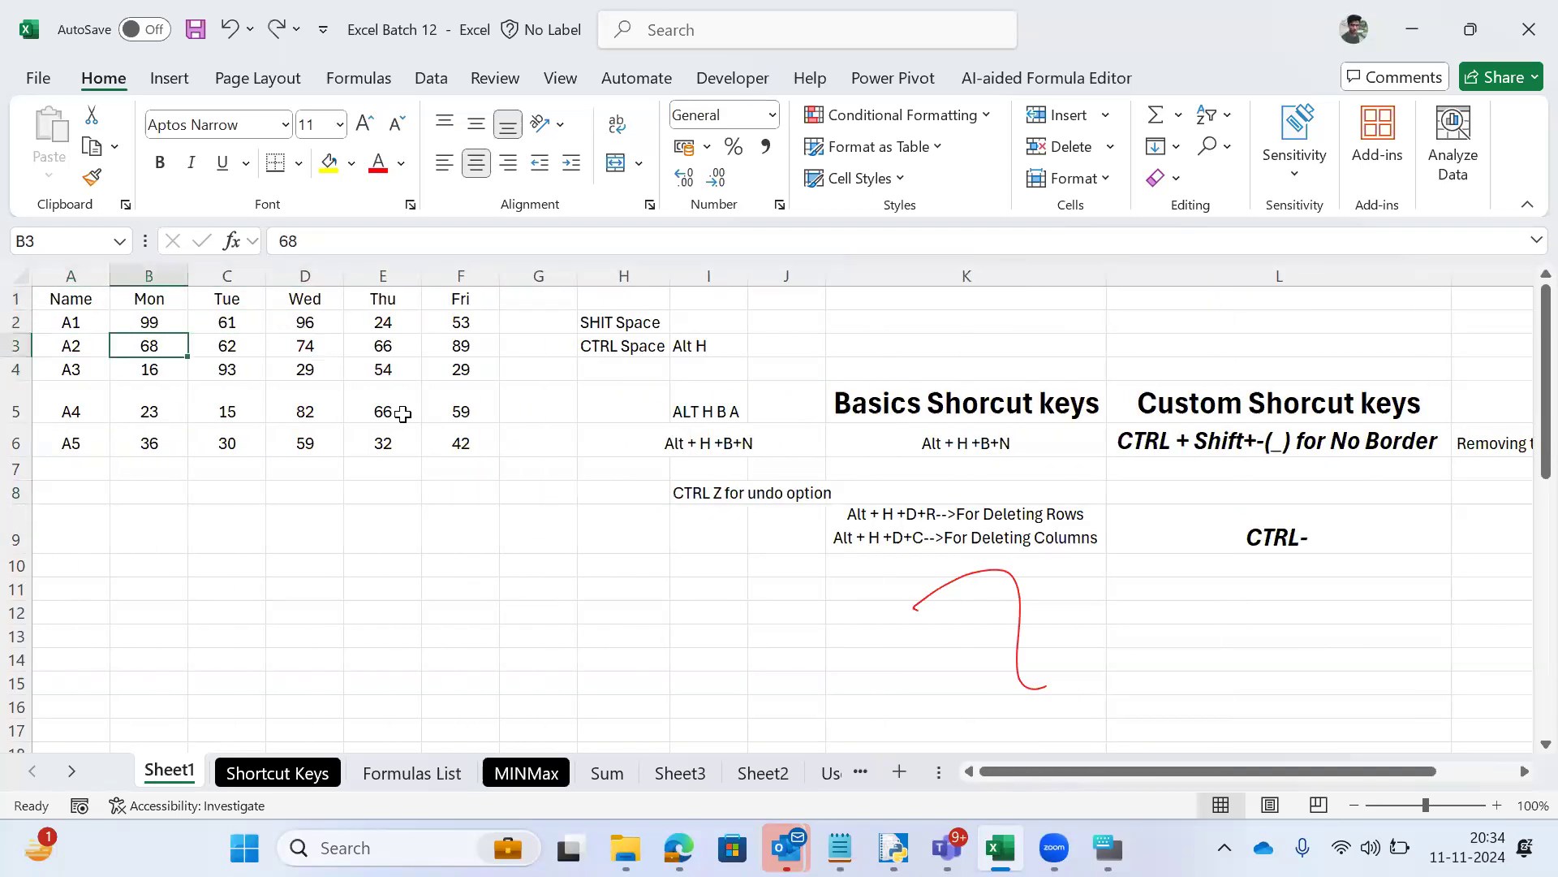
{"action": "key", "text": "Right"}
{"action": "key", "text": "Right"}
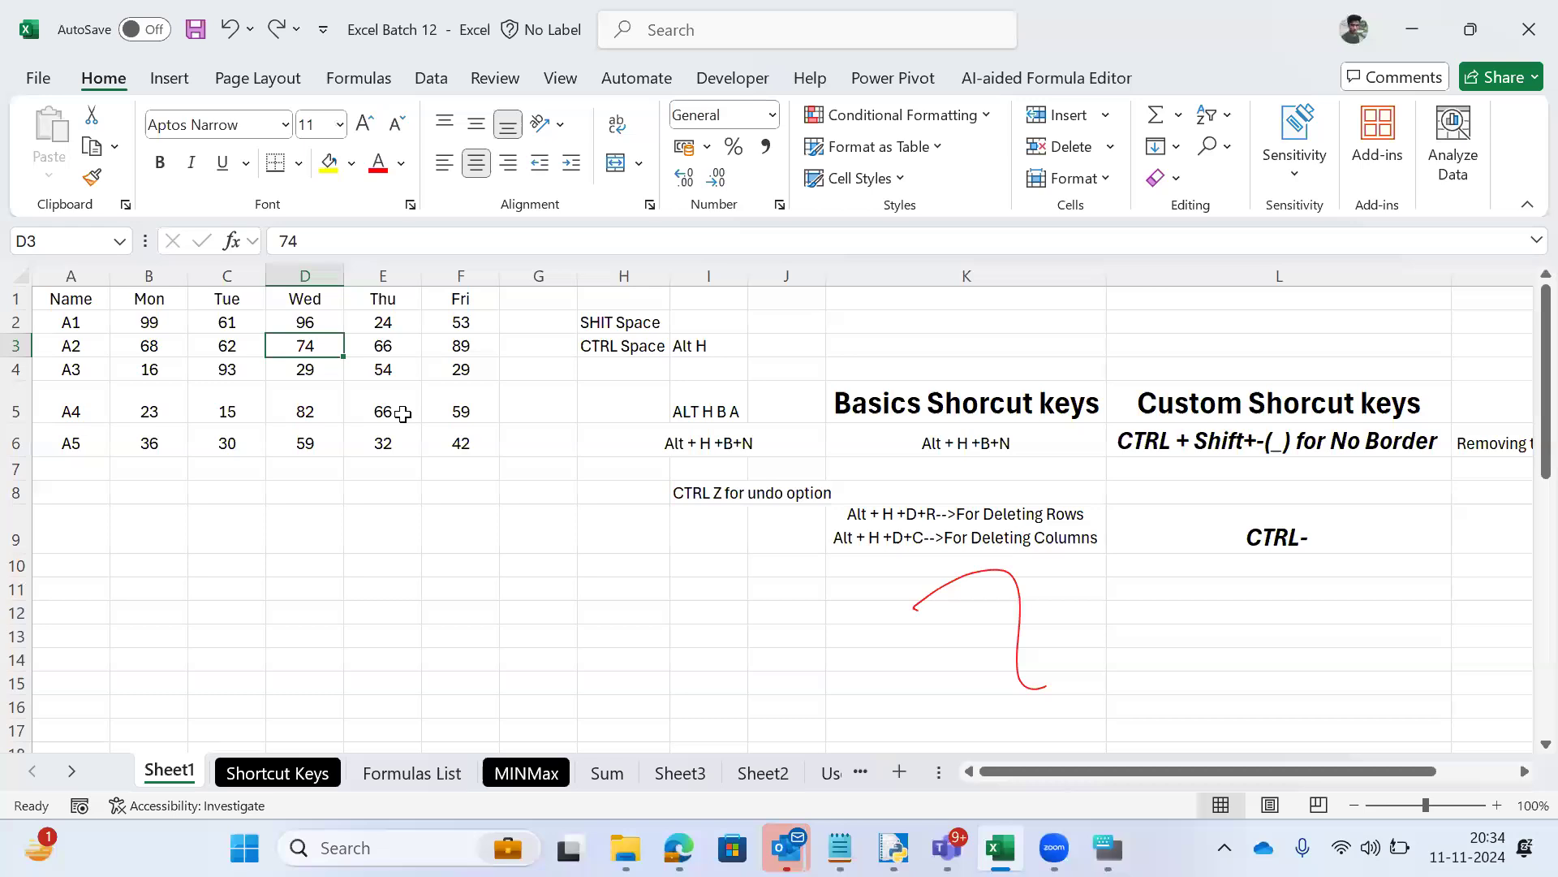
Step: Review the CTRL+ - entry and its explanation in row 10 of the Shortcut Keys sheet
{"action": "key", "text": "ctrl+Page_Down"}
{"action": "key", "text": "Up"}
{"action": "key", "text": "Down"}
{"action": "key", "text": "Right"}
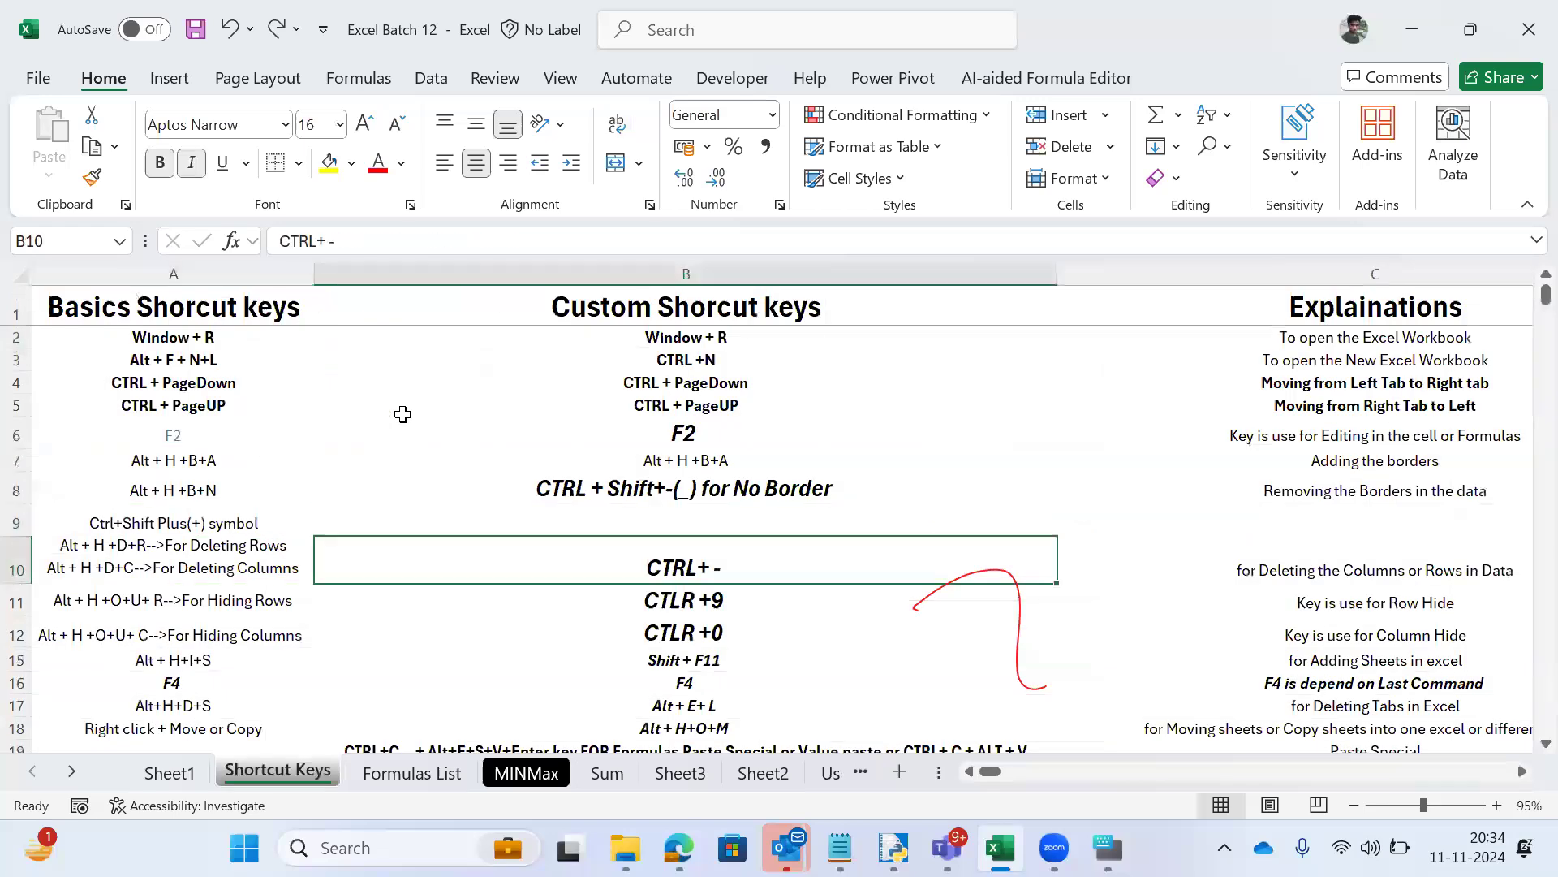
{"action": "key", "text": "Right"}
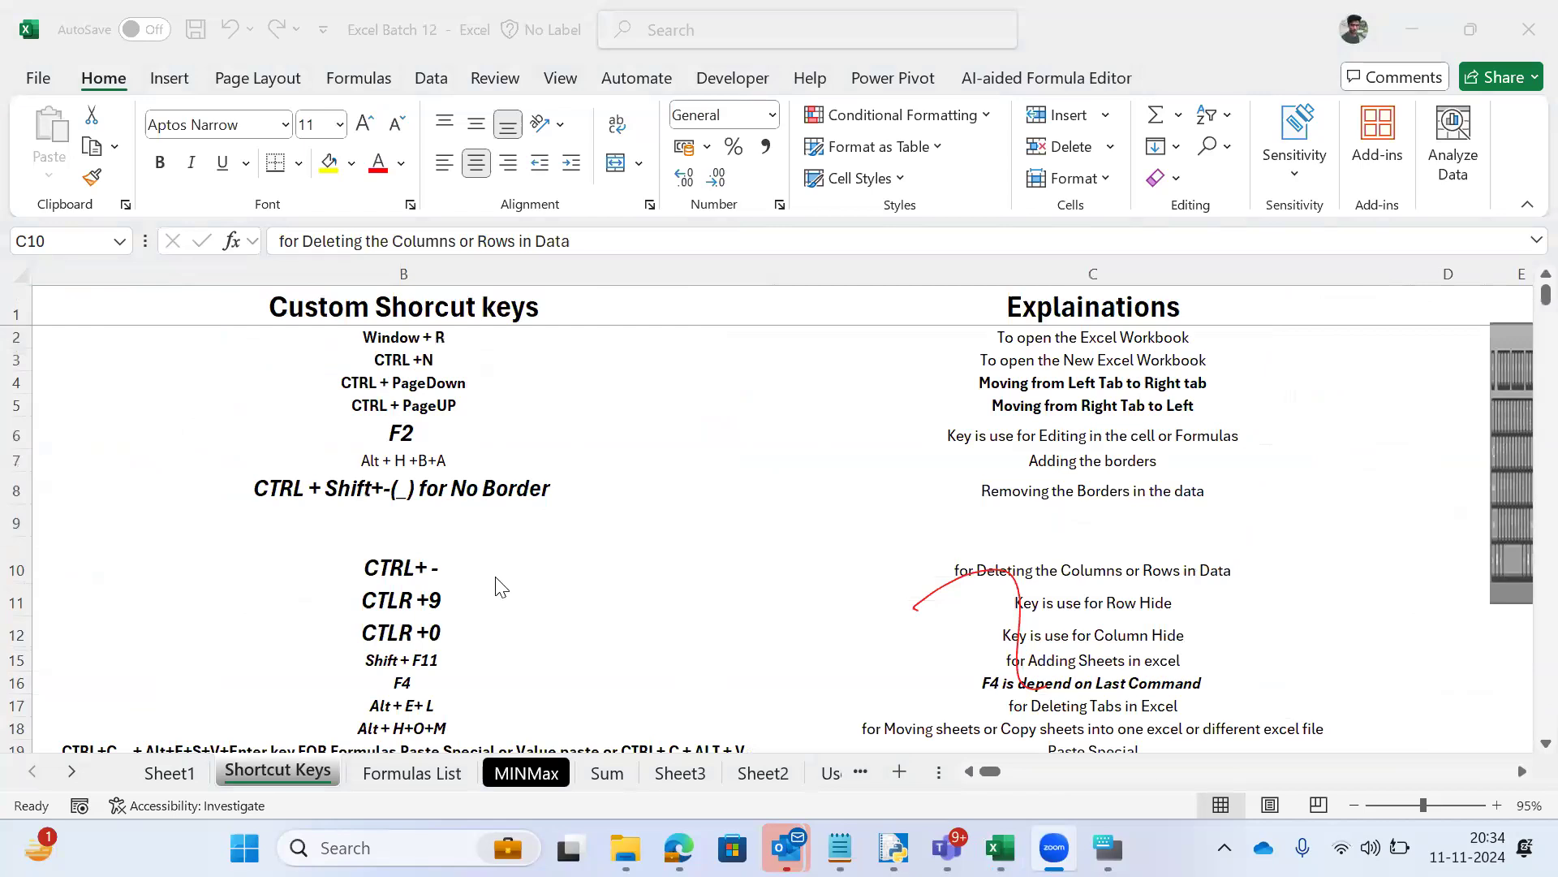
{"action": "left_click", "coordinate": [260, 505]}
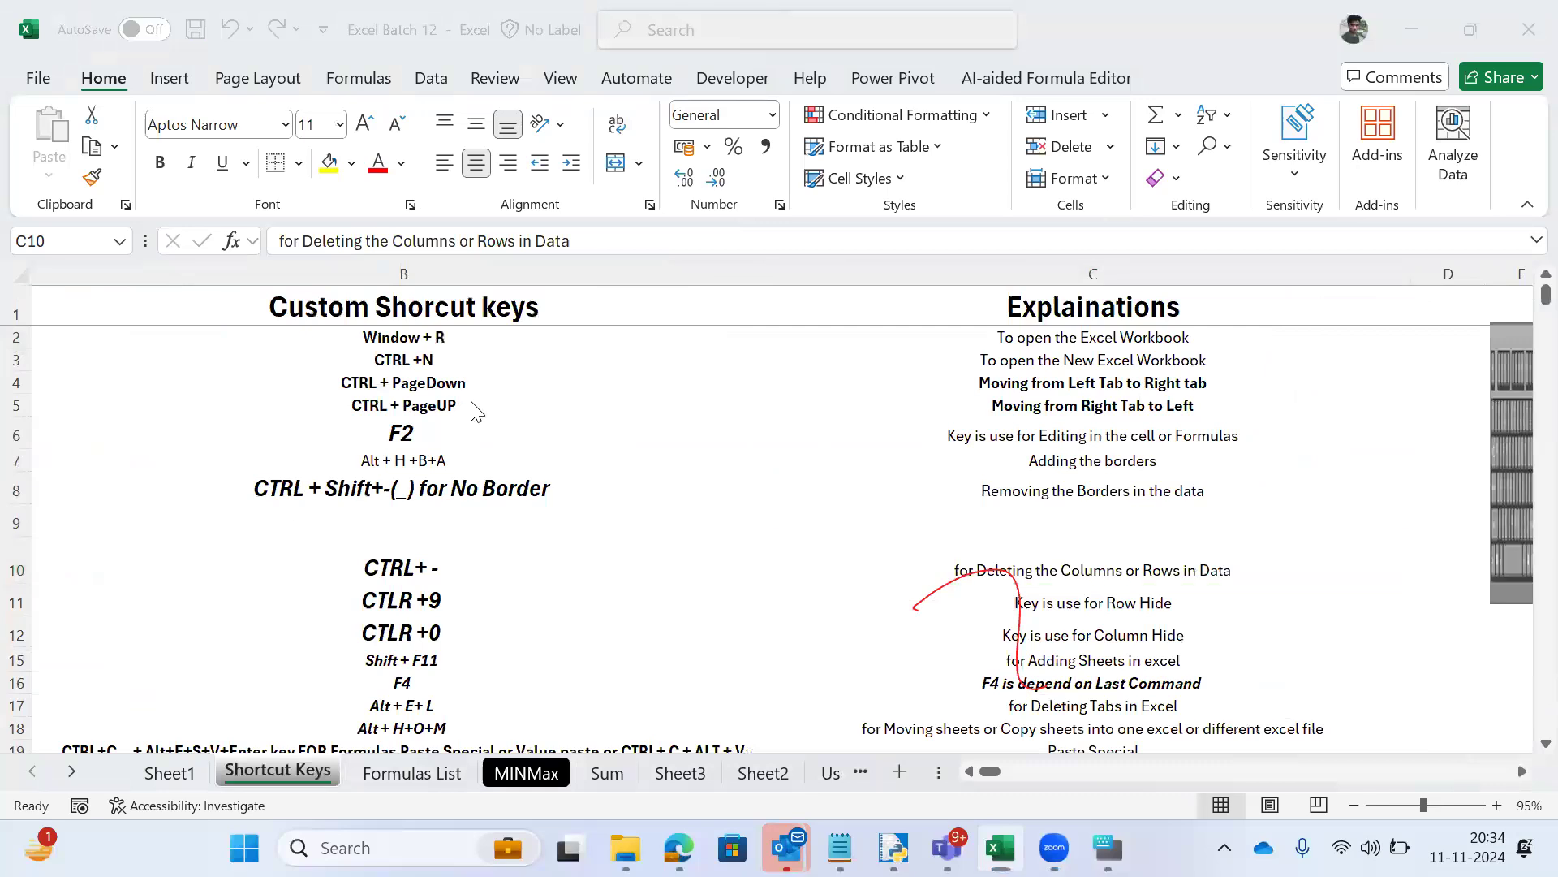
Step: Locate the "Ctrl+Shift Plus(+) symbol" entry in cell A9 of the shortcut list and return to Sheet1
{"action": "key", "text": "ctrl+Home"}
{"action": "key", "text": "Right"}
{"action": "key", "text": "Down"}
{"action": "key", "text": "Down"}
{"action": "key", "text": "Left"}
{"action": "key", "text": "Down"}
{"action": "key", "text": "Down"}
{"action": "key", "text": "Down"}
{"action": "key", "text": "Down"}
{"action": "key", "text": "Down"}
{"action": "key", "text": "Down"}
{"action": "key", "text": "Down"}
{"action": "key", "text": "Down"}
{"action": "key", "text": "Down"}
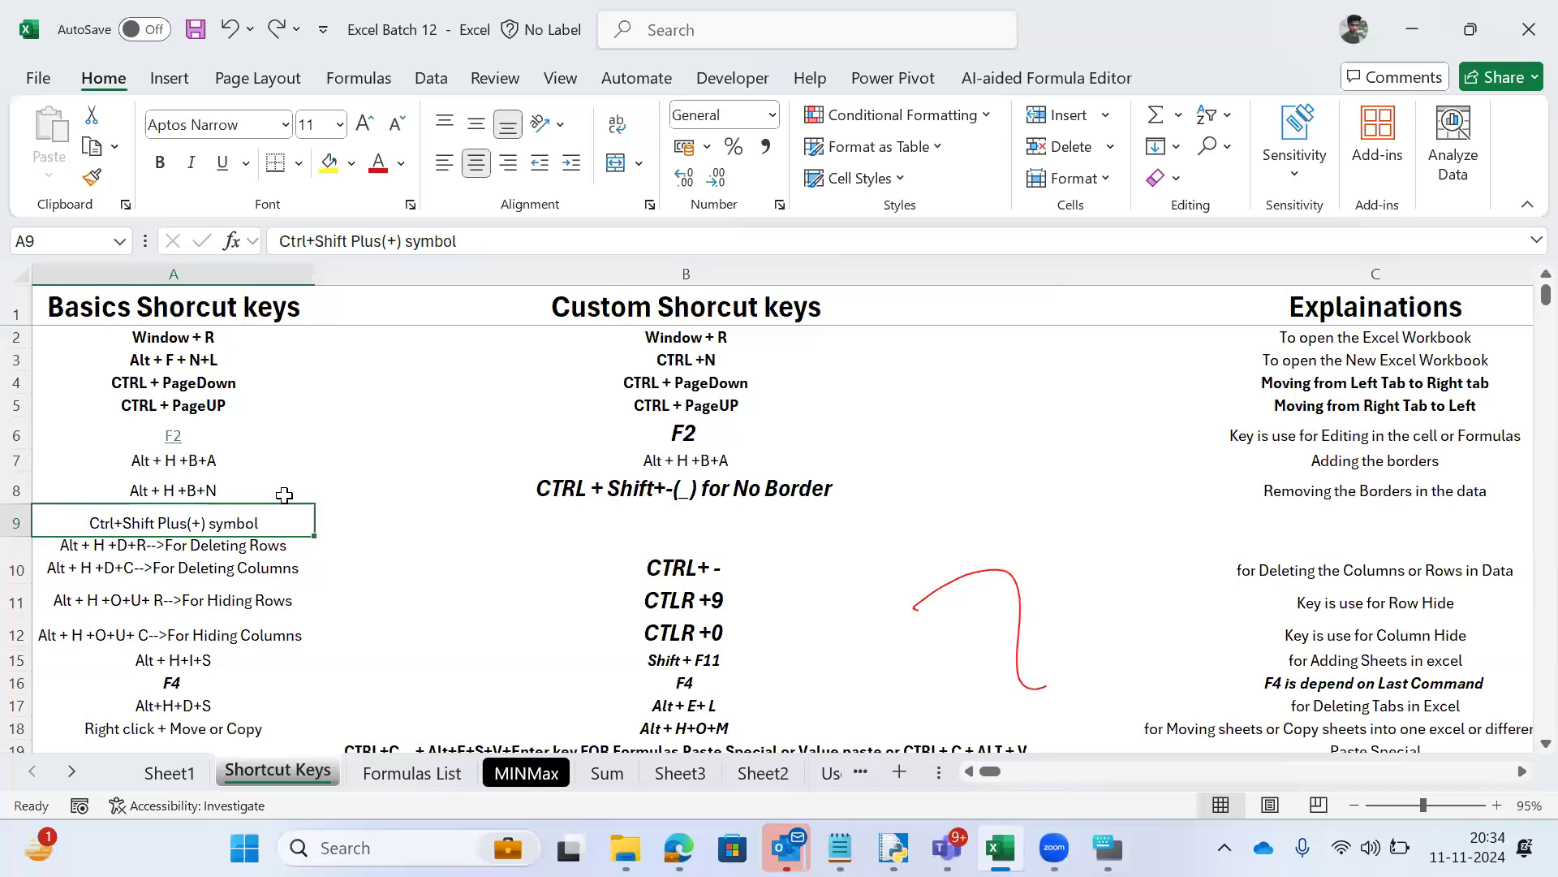
{"action": "key", "text": "Up"}
{"action": "key", "text": "Up"}
{"action": "key", "text": "Up"}
{"action": "key", "text": "Down"}
{"action": "key", "text": "shift+Right"}
{"action": "key", "text": "shift+Left"}
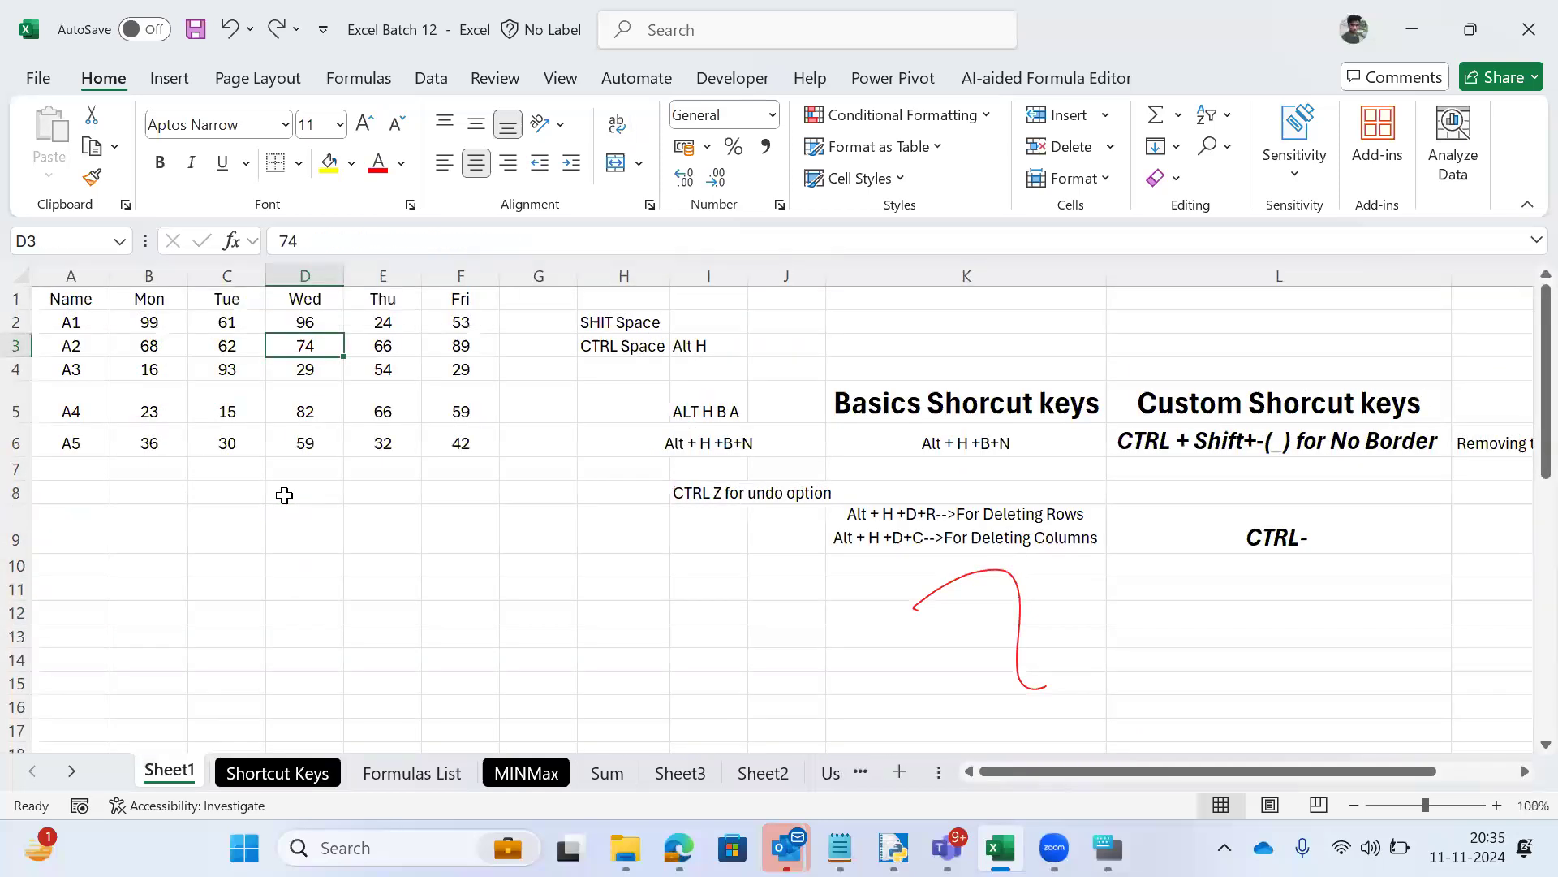
{"action": "key", "text": "Home"}
{"action": "key", "text": "Up"}
{"action": "key", "text": "Right"}
{"action": "key", "text": "Right"}
{"action": "key", "text": "Right"}
{"action": "key", "text": "Left"}
{"action": "key", "text": "Left"}
{"action": "key", "text": "Down"}
{"action": "key", "text": "Left"}
{"action": "key", "text": "shift+space"}
{"action": "key", "text": "Down"}
{"action": "key", "text": "shift+space"}
{"action": "key", "text": "Left"}
{"action": "key", "text": "Right"}
{"action": "key", "text": "shift+space"}
{"action": "key", "text": "Right"}
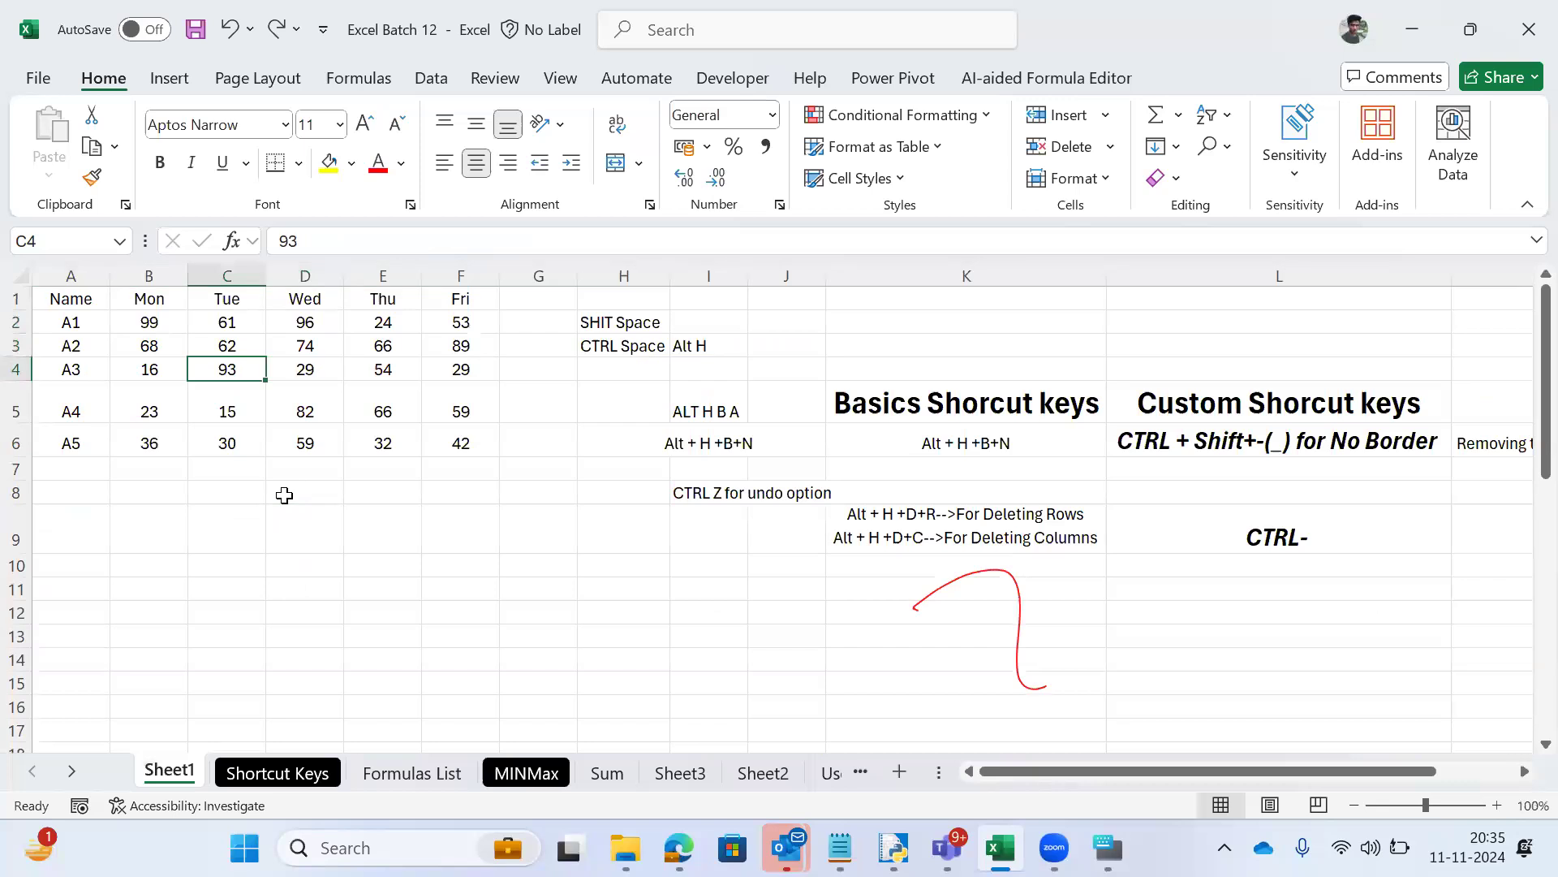
{"action": "key", "text": "Left"}
{"action": "key", "text": "Left"}
{"action": "key", "text": "shift+space"}
{"action": "key", "text": "Left"}
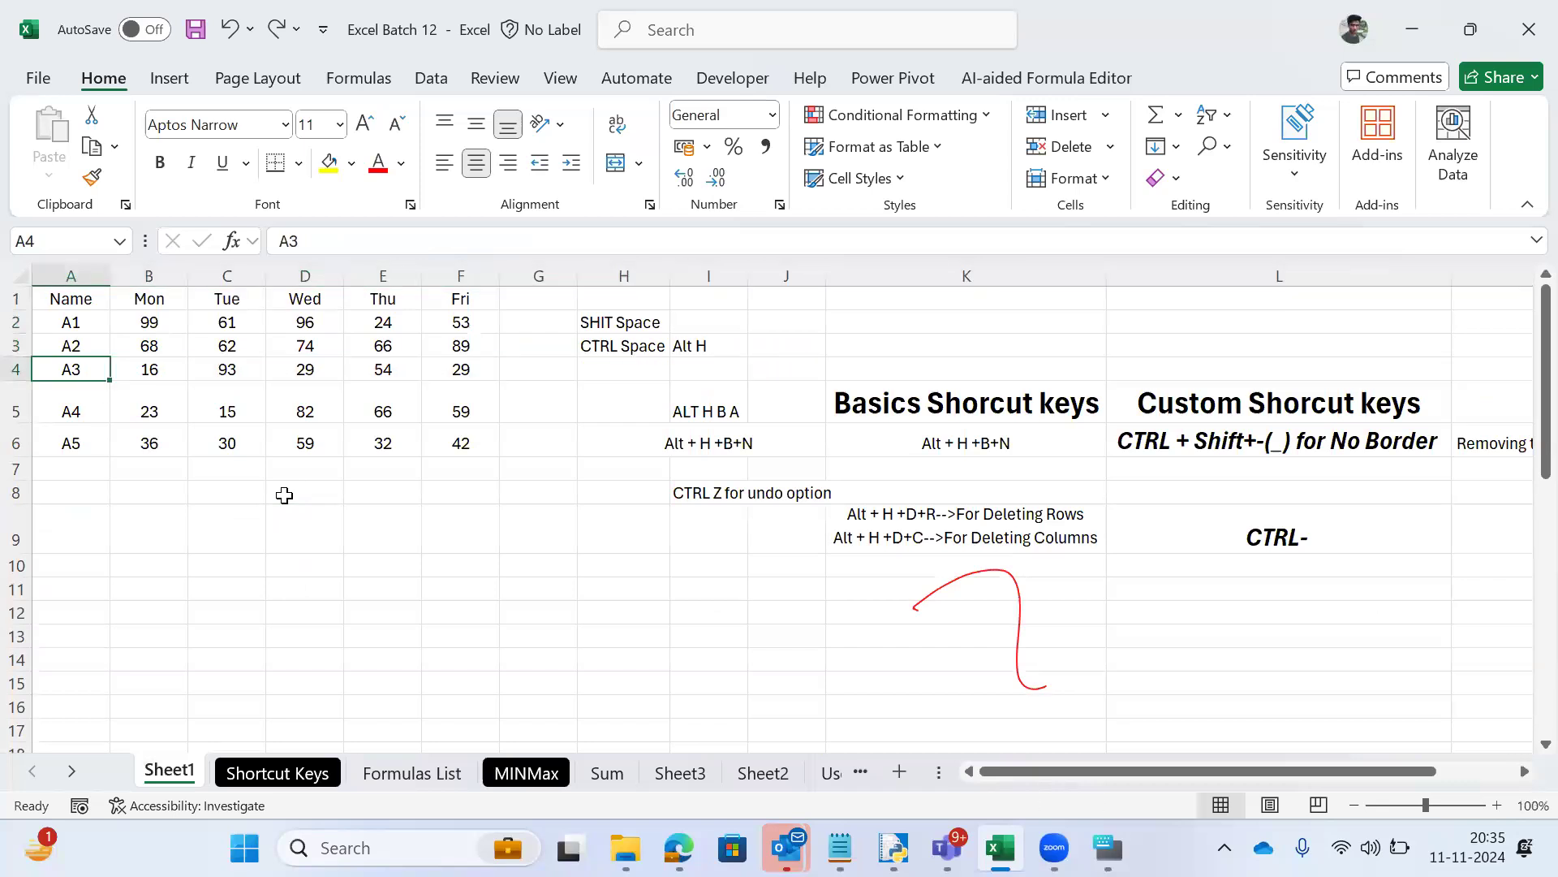
Step: Apply all borders to the sample data table A1:F6
{"action": "key", "text": "ctrl+Home"}
{"action": "key", "text": "ctrl+a"}
{"action": "key", "text": "alt"}
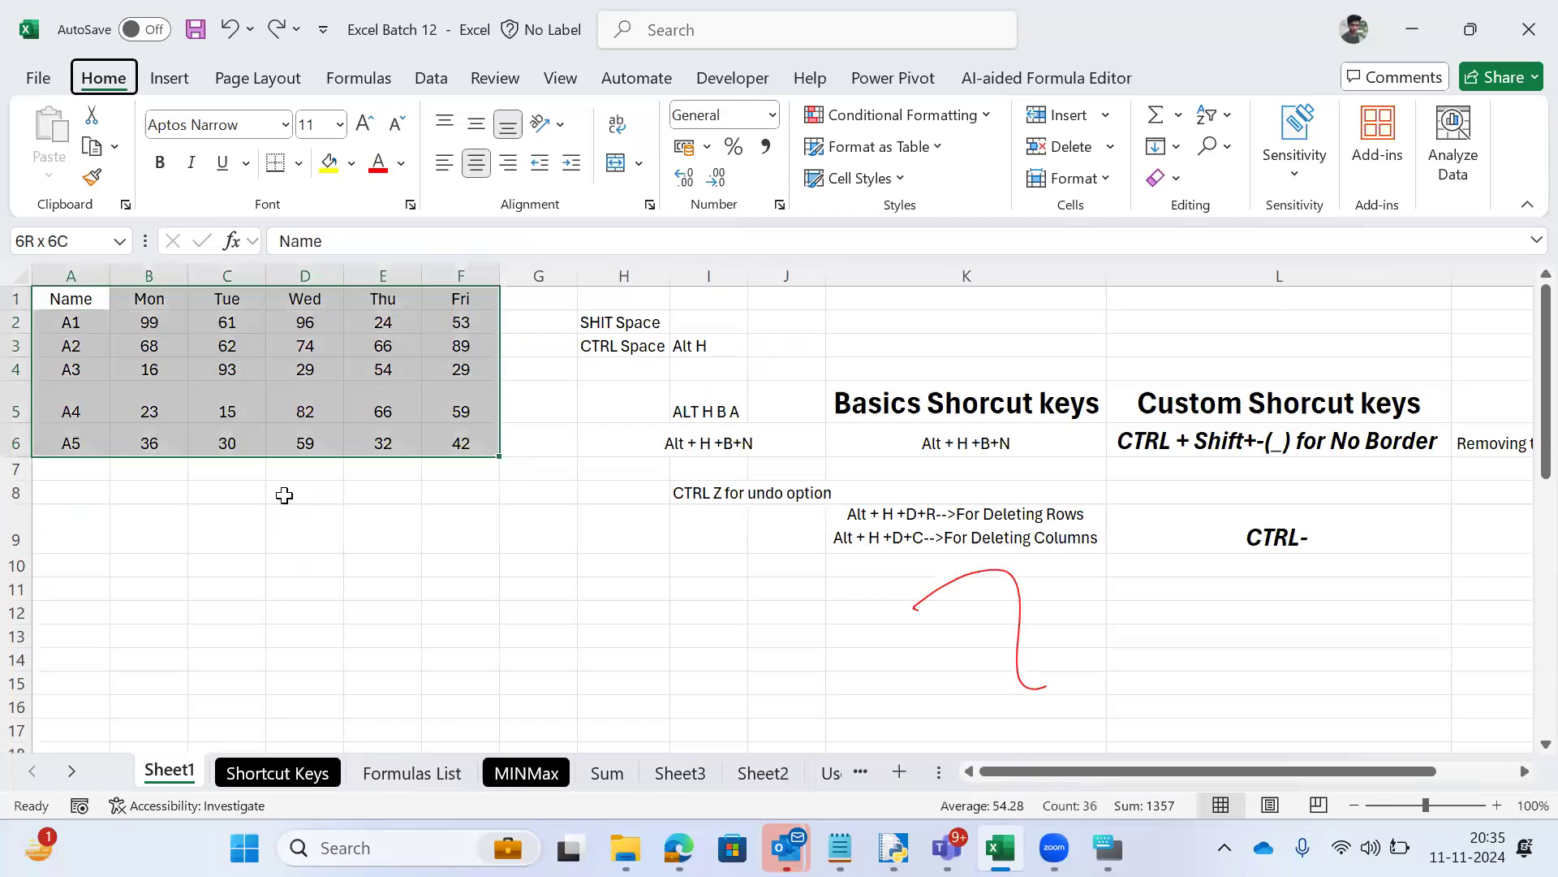
{"action": "key", "text": "h"}
{"action": "key", "text": "b"}
{"action": "key", "text": "a"}
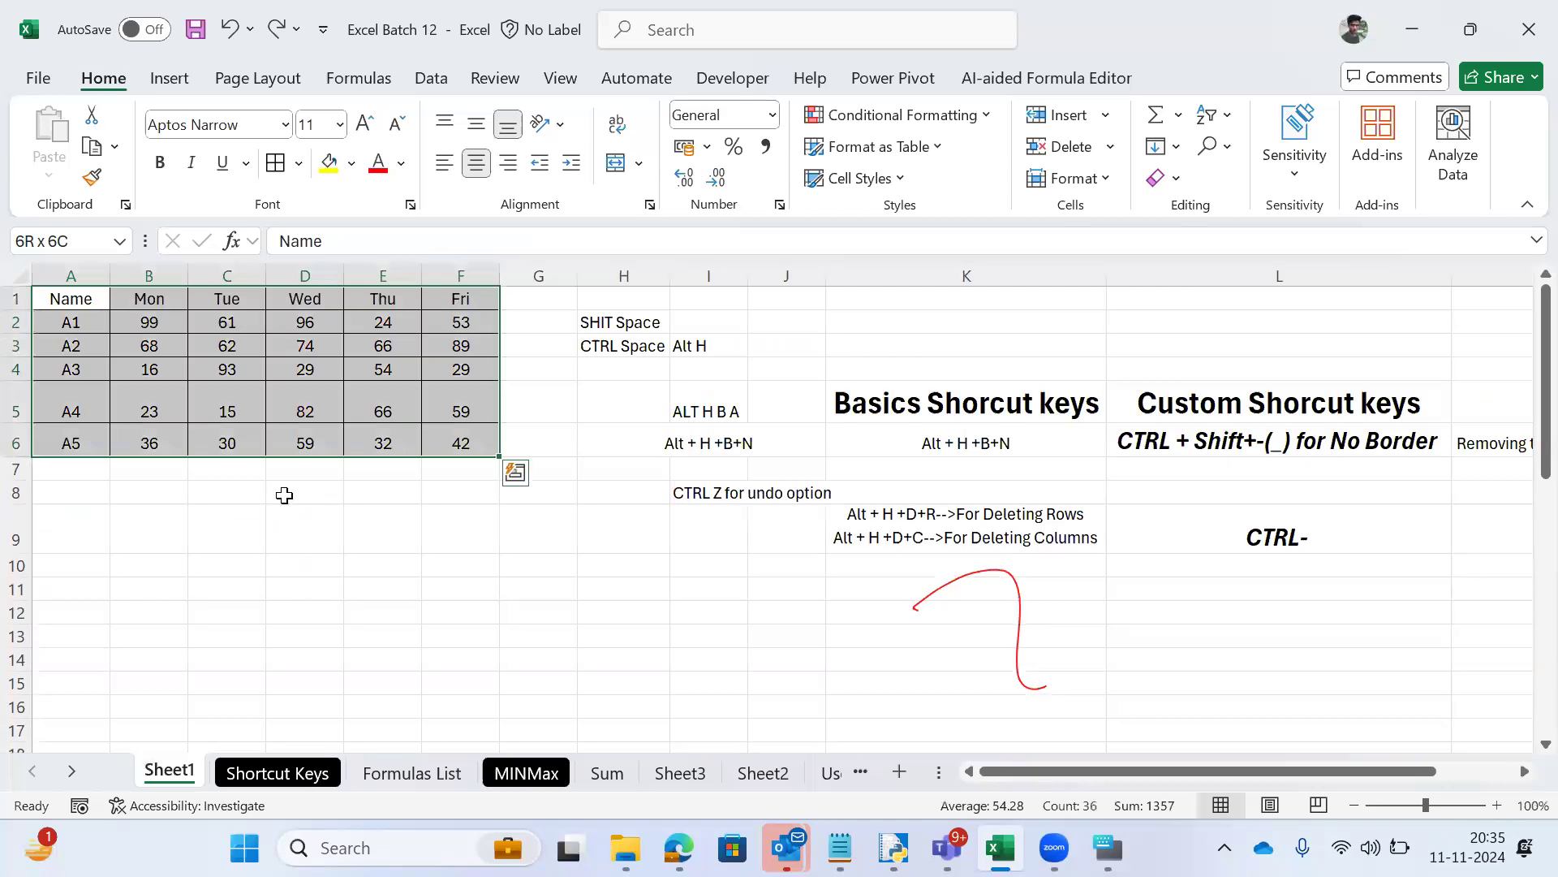
Step: Select the entire A3 record row 4 from cell A4 with the SHIFT + Space shortcut
{"action": "key", "text": "Right"}
{"action": "key", "text": "Down"}
{"action": "key", "text": "Left"}
{"action": "key", "text": "Down"}
{"action": "key", "text": "Down"}
{"action": "key", "text": "shift+space"}
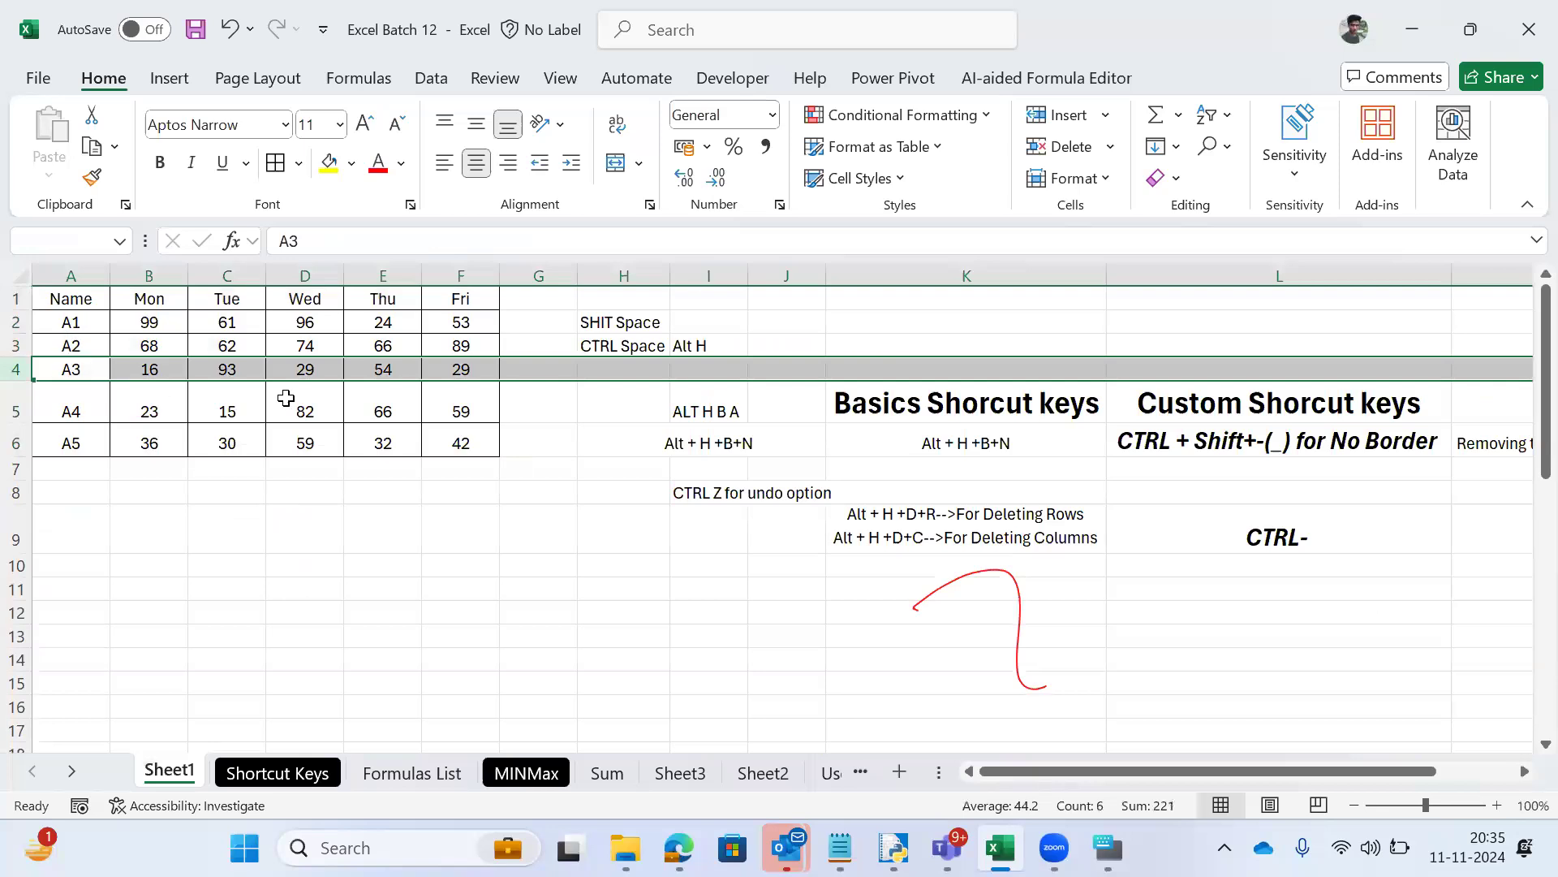
{"action": "key", "text": "Right"}
{"action": "key", "text": "Left"}
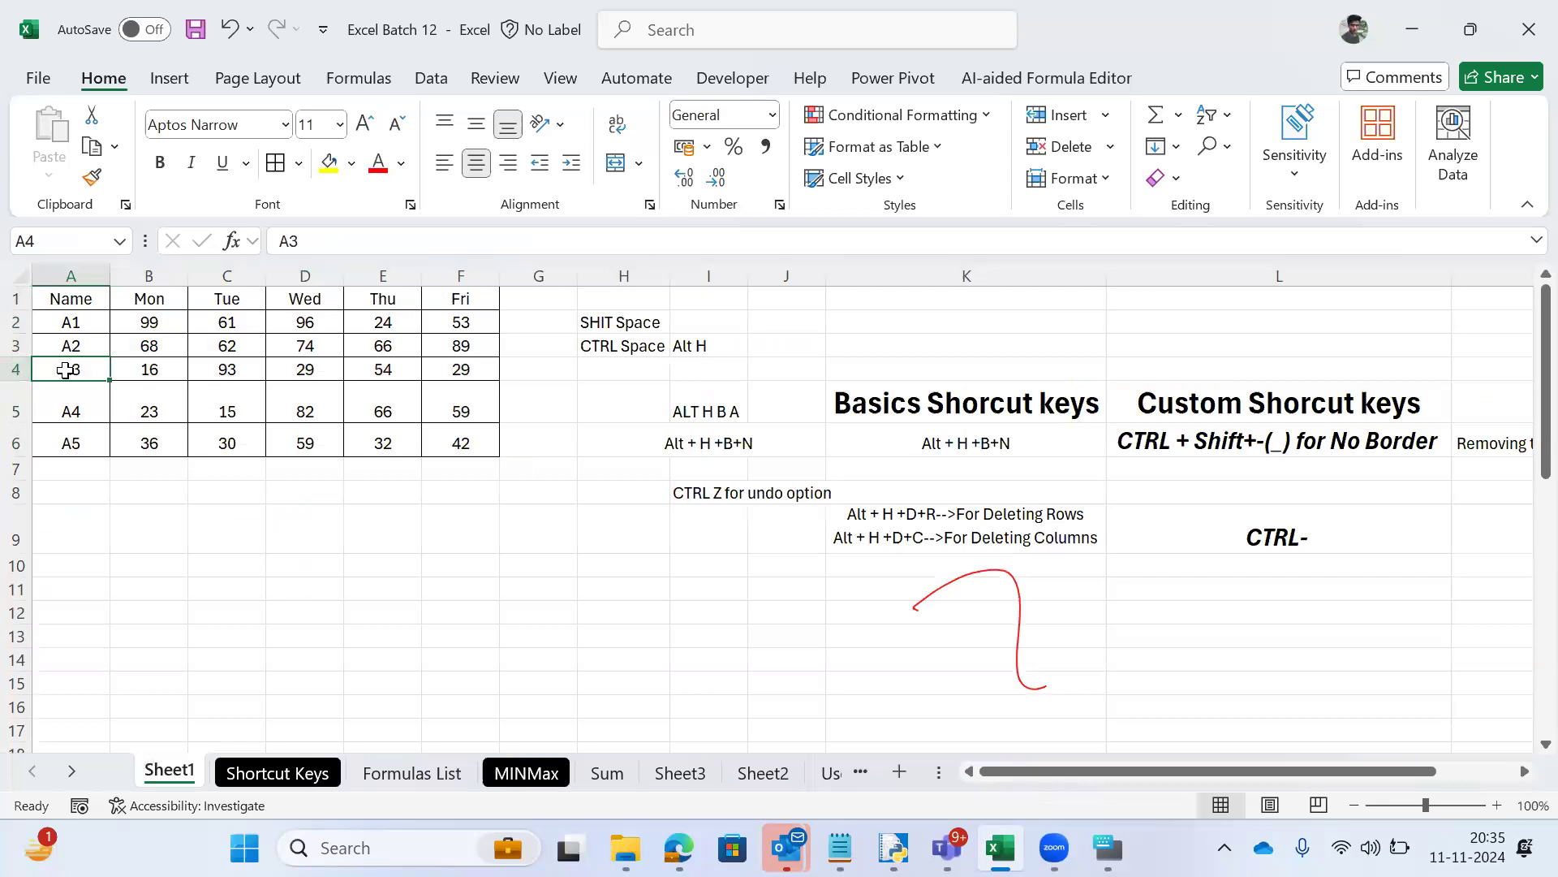
{"action": "key", "text": "shift+space"}
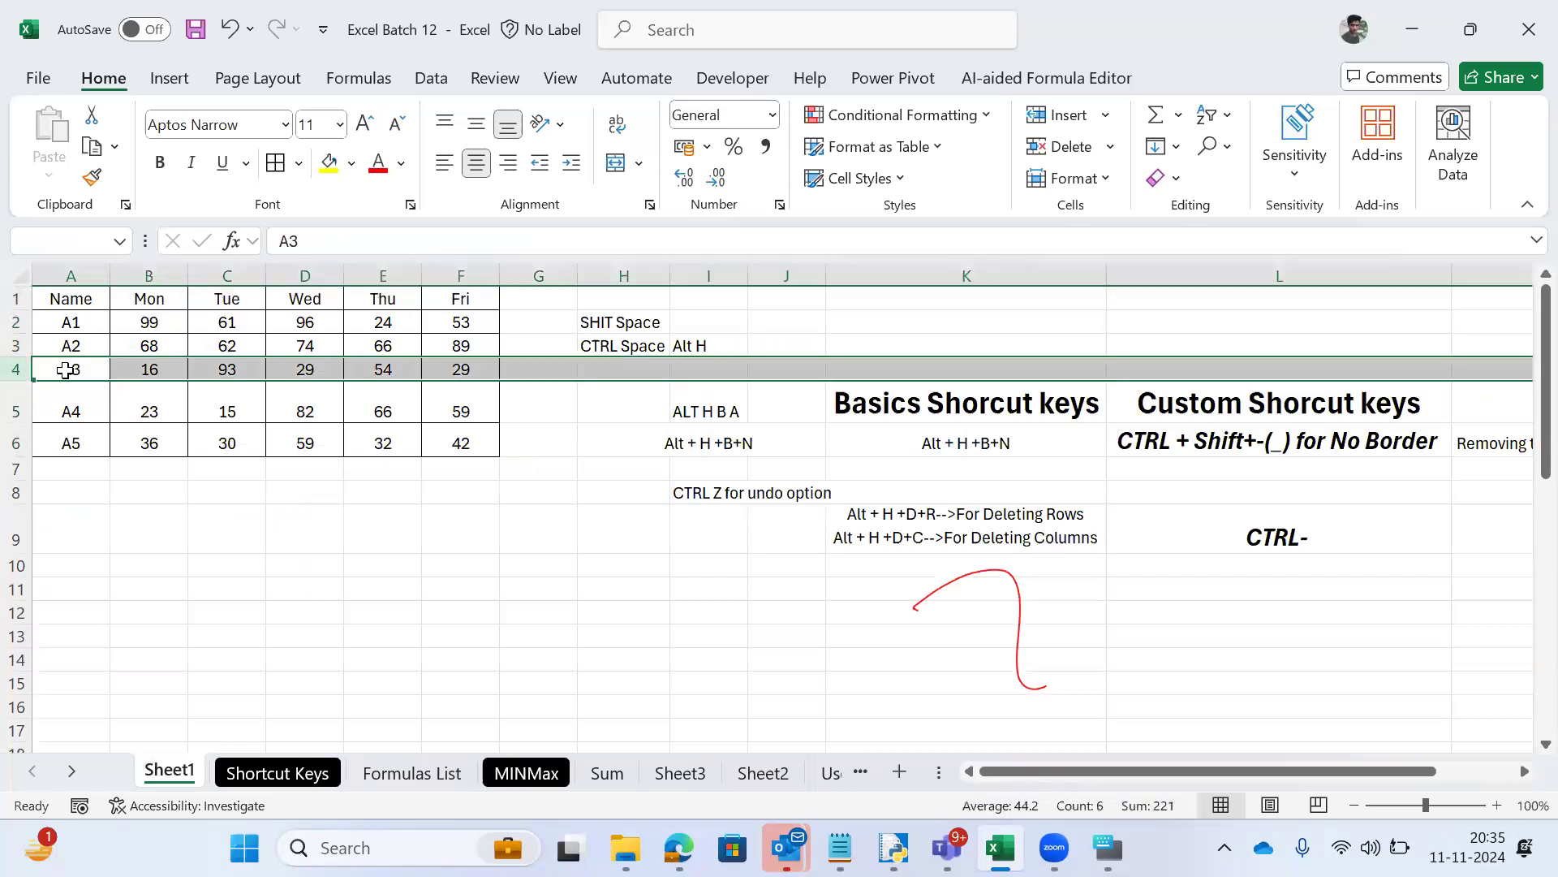
Step: Select row 4 by its row header and insert a blank sheet row above the A3 record
{"action": "left_click", "coordinate": [88, 430]}
{"action": "left_click", "coordinate": [16, 359]}
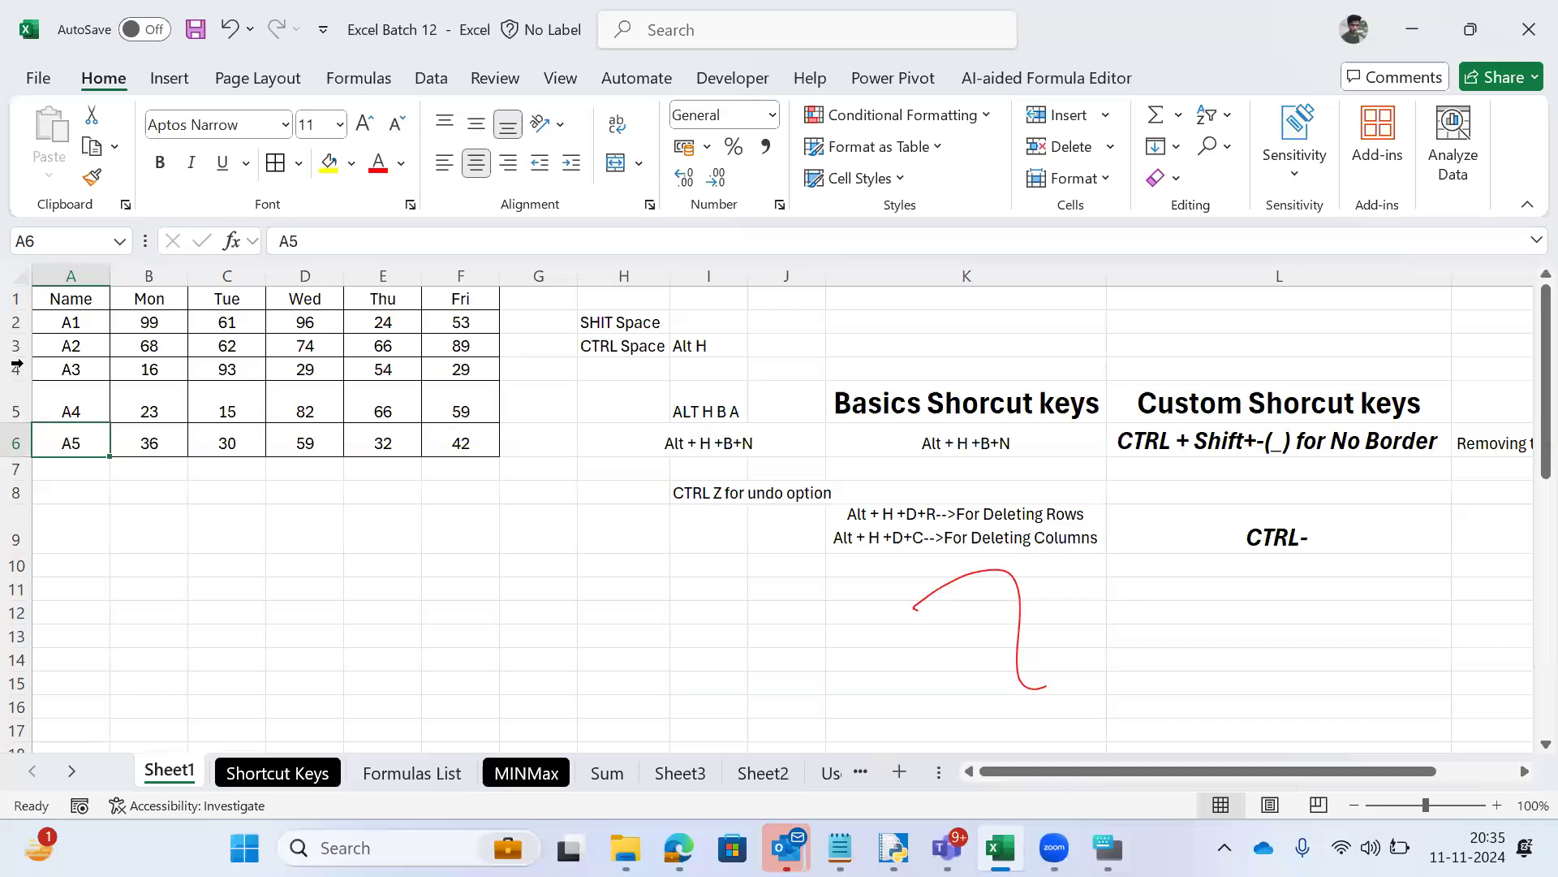
{"action": "left_click", "coordinate": [17, 367]}
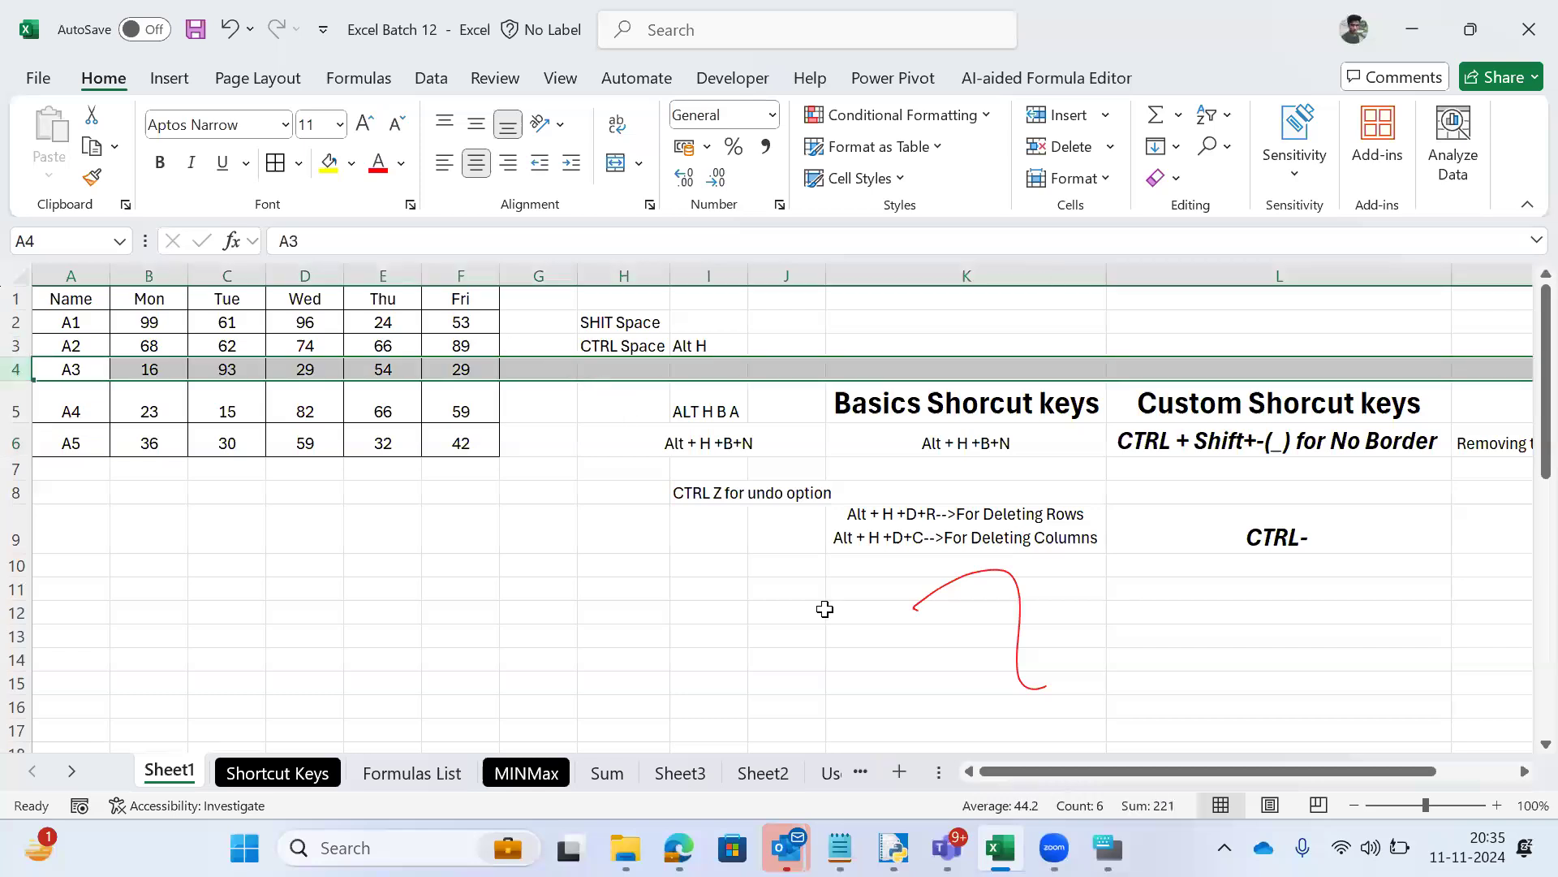
{"action": "key", "text": "alt"}
{"action": "key", "text": "h"}
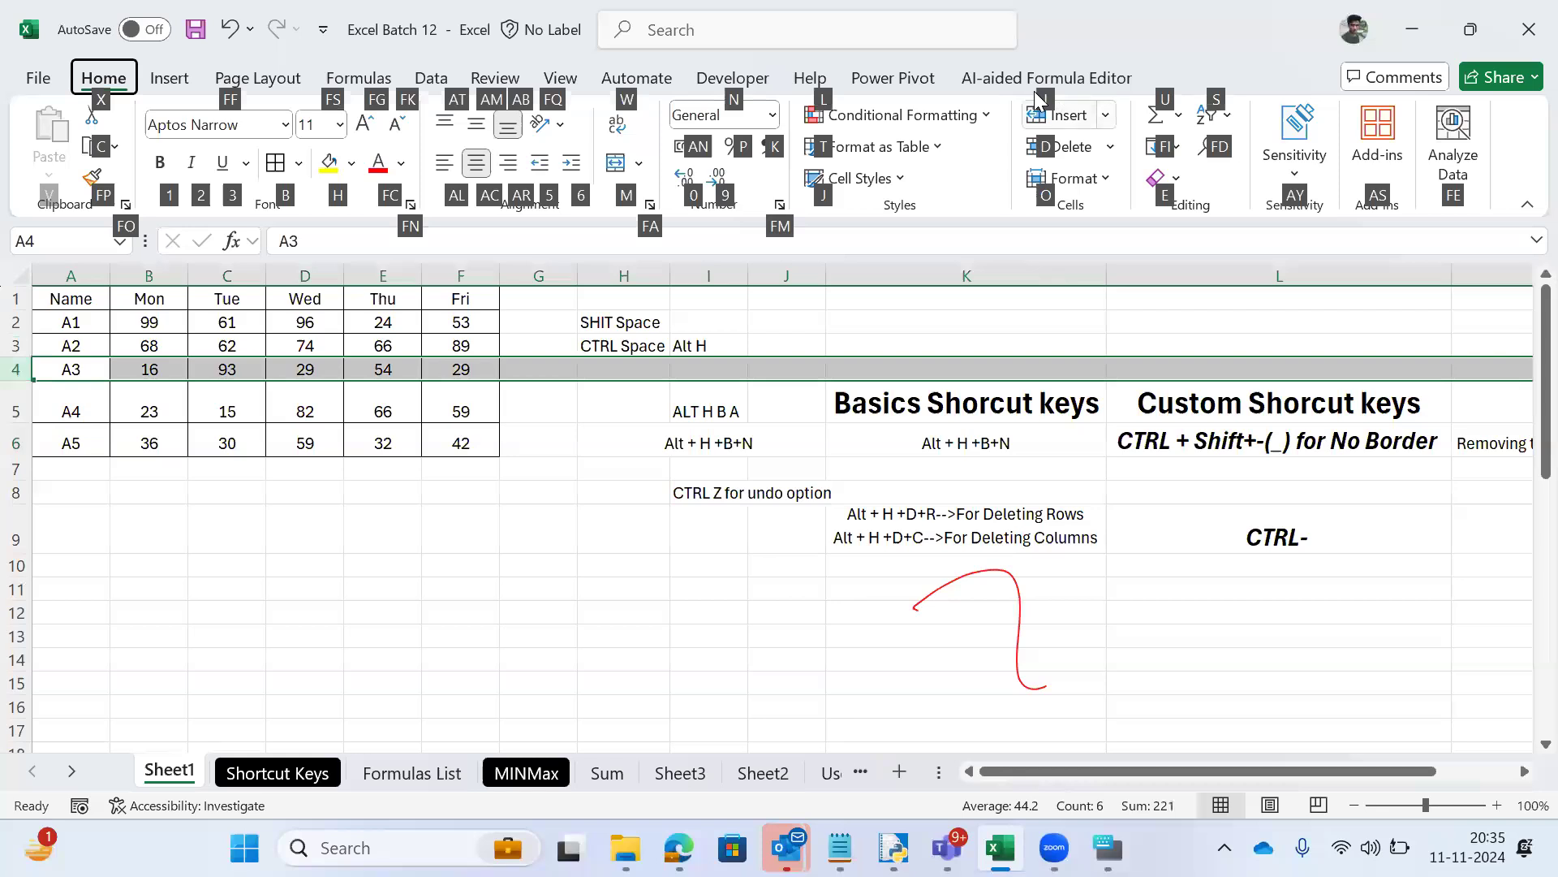
{"action": "key", "text": "i"}
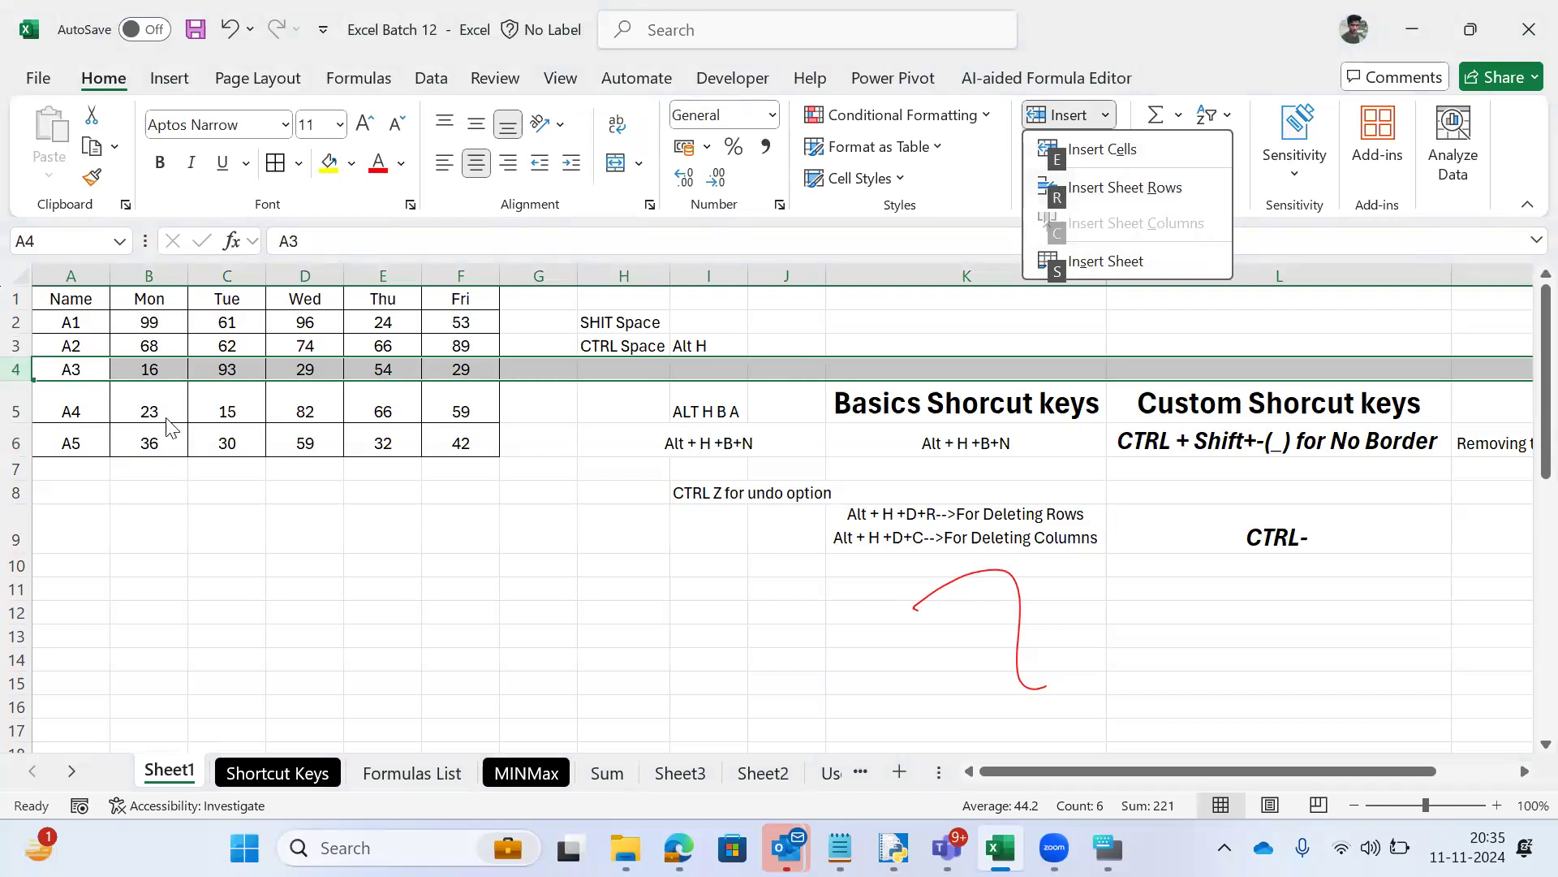
{"action": "key", "text": "r"}
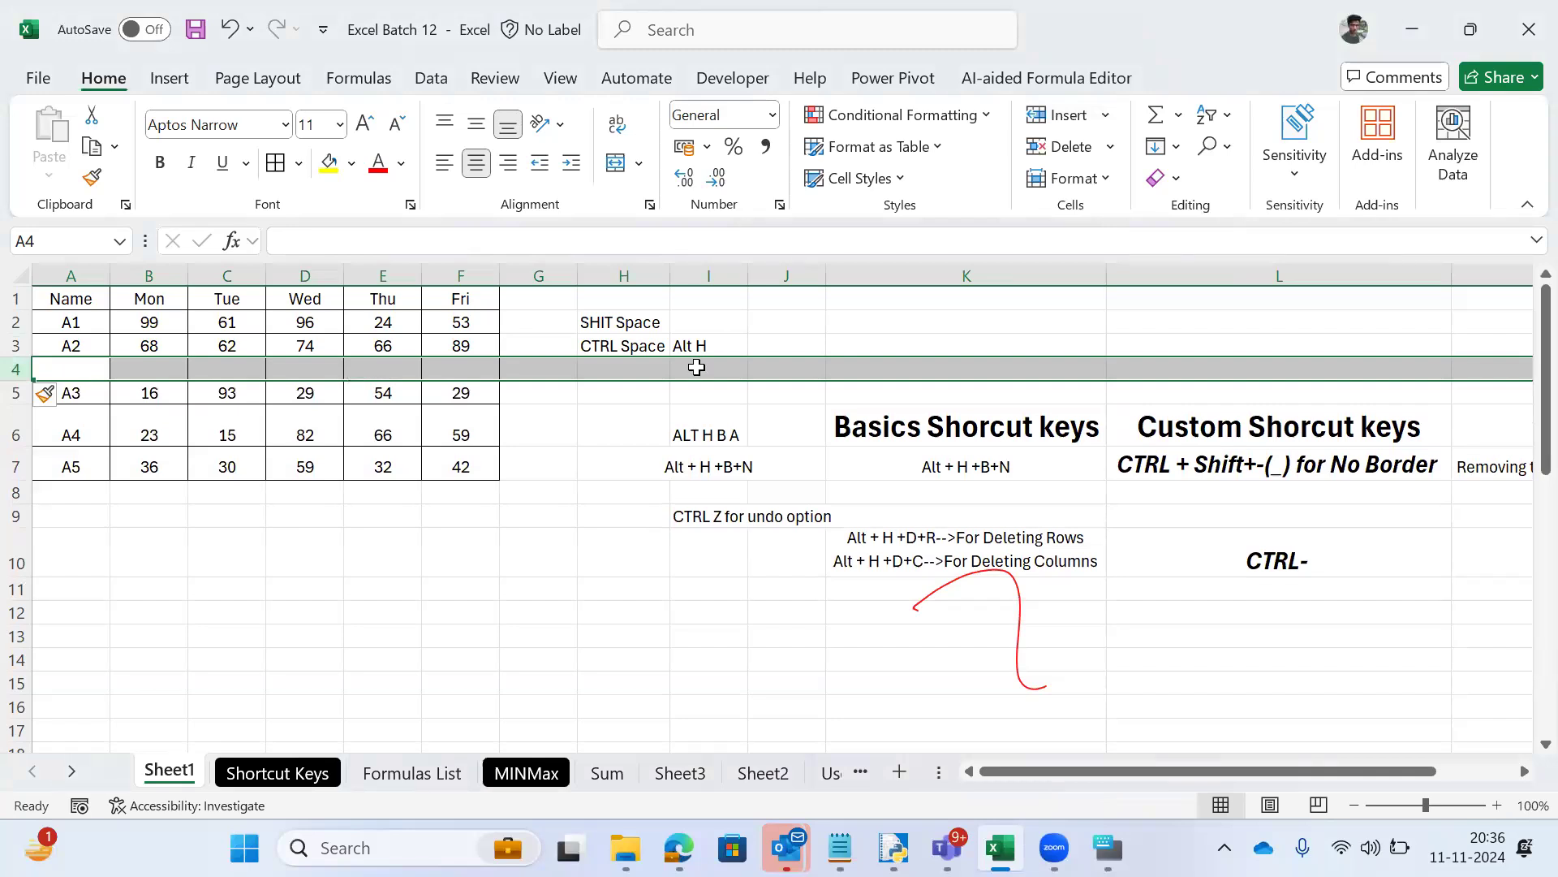
Step: Remove the inserted blank row 4 above the A3 record
{"action": "key", "text": "ctrl+minus"}
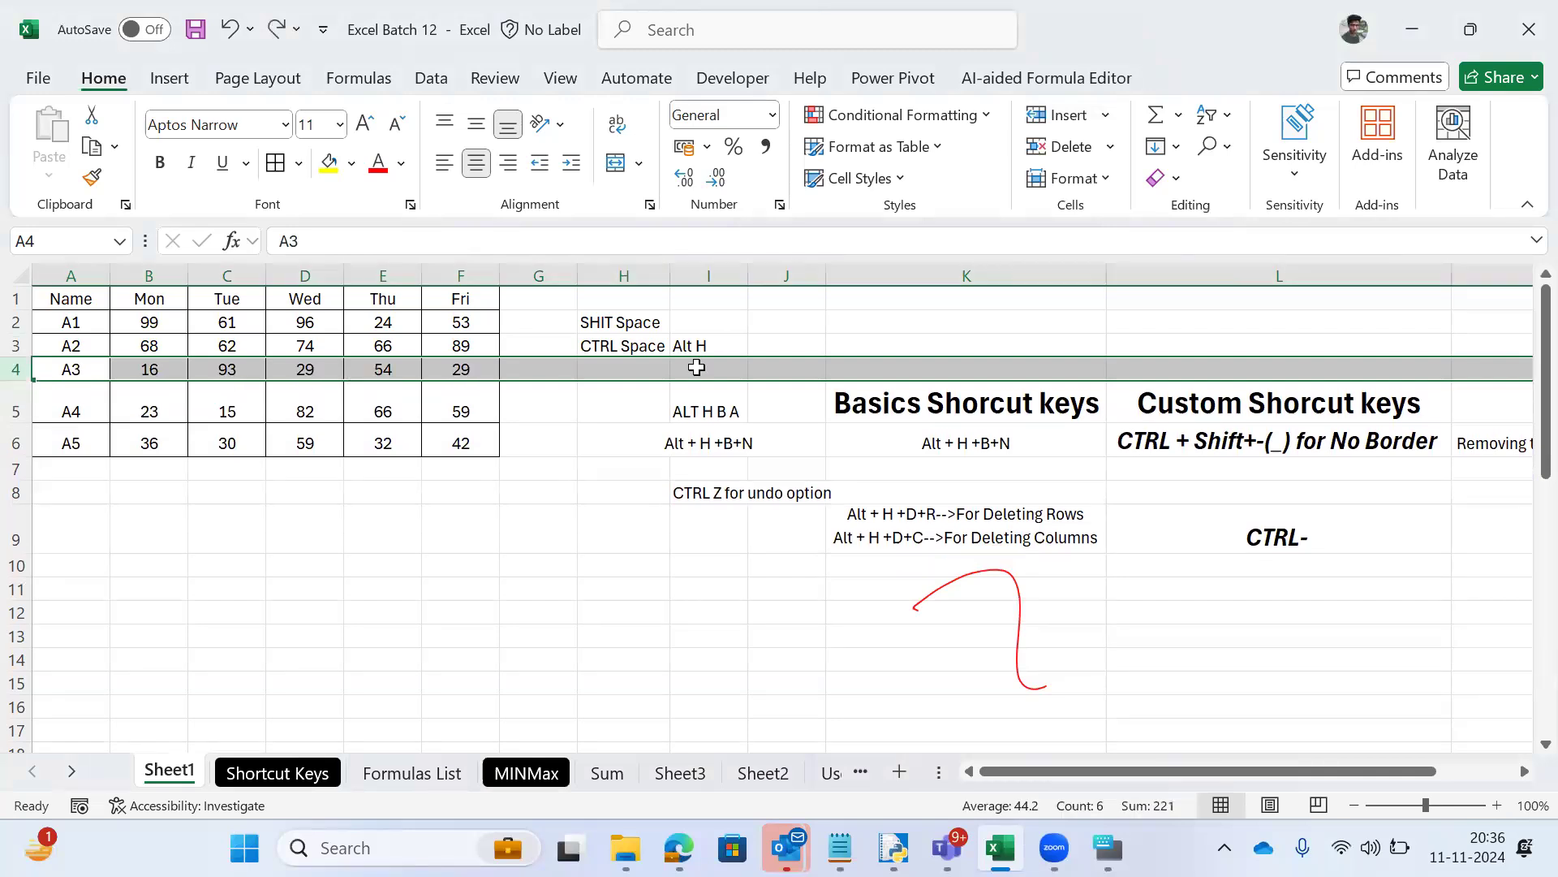
{"action": "key", "text": "Right"}
{"action": "key", "text": "Left"}
{"action": "key", "text": "ctrl+Right"}
{"action": "key", "text": "Right"}
{"action": "key", "text": "Right"}
{"action": "key", "text": "Right"}
{"action": "key", "text": "Down"}
{"action": "key", "text": "Down"}
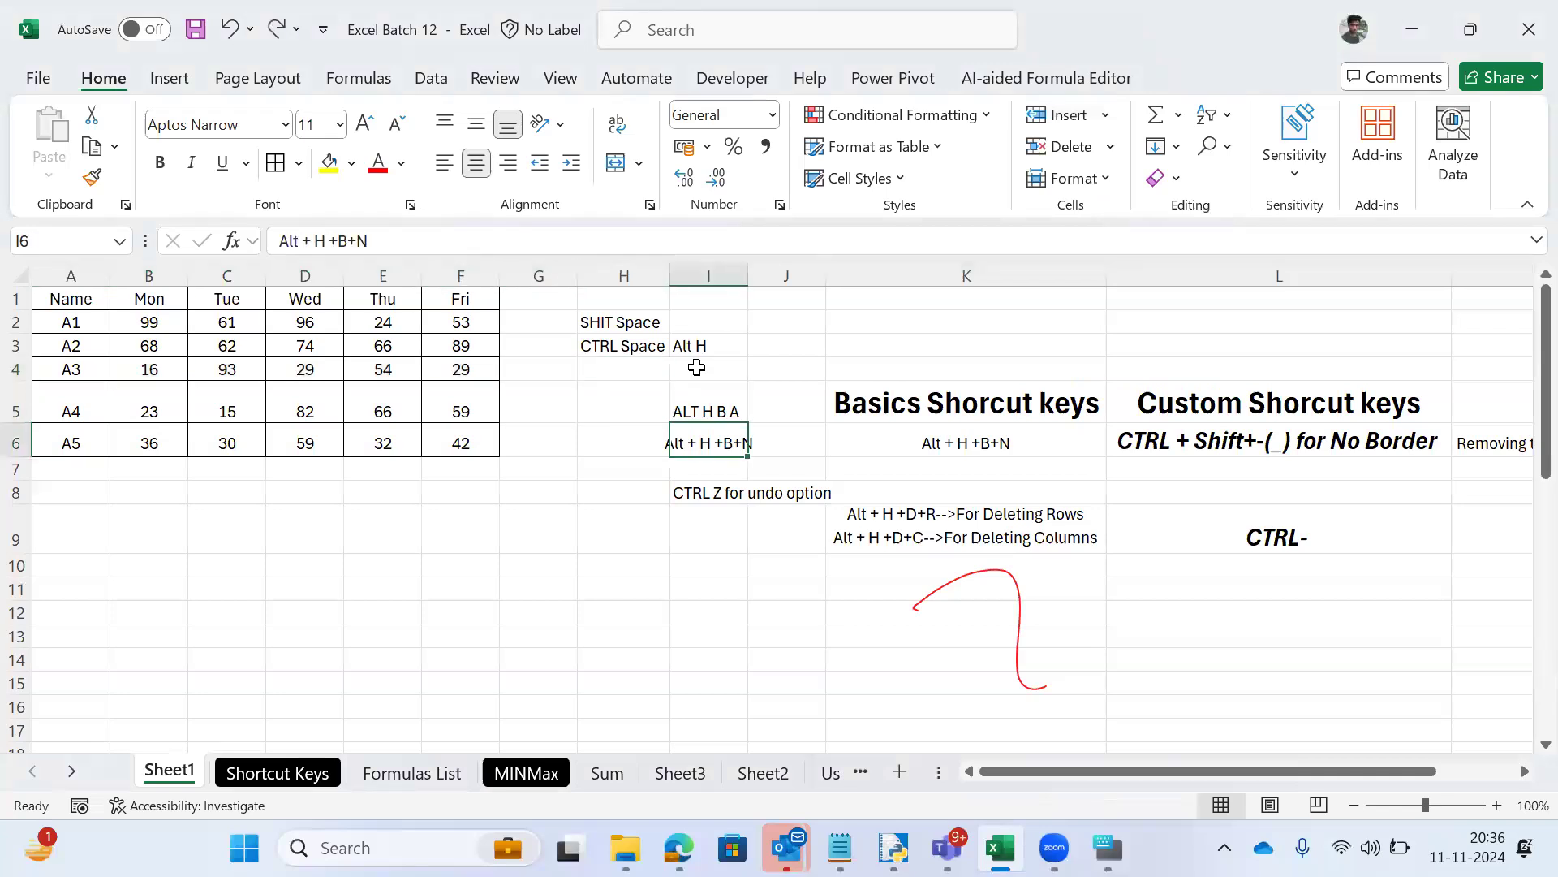
{"action": "key", "text": "Right"}
{"action": "key", "text": "Right"}
{"action": "key", "text": "Right"}
{"action": "key", "text": "Down"}
{"action": "key", "text": "Down"}
{"action": "key", "text": "Down"}
{"action": "key", "text": "Right"}
{"action": "key", "text": "Right"}
{"action": "key", "text": "Left"}
{"action": "key", "text": "Left"}
{"action": "key", "text": "Left"}
{"action": "key", "text": "ctrl+Up"}
{"action": "key", "text": "ctrl+Left"}
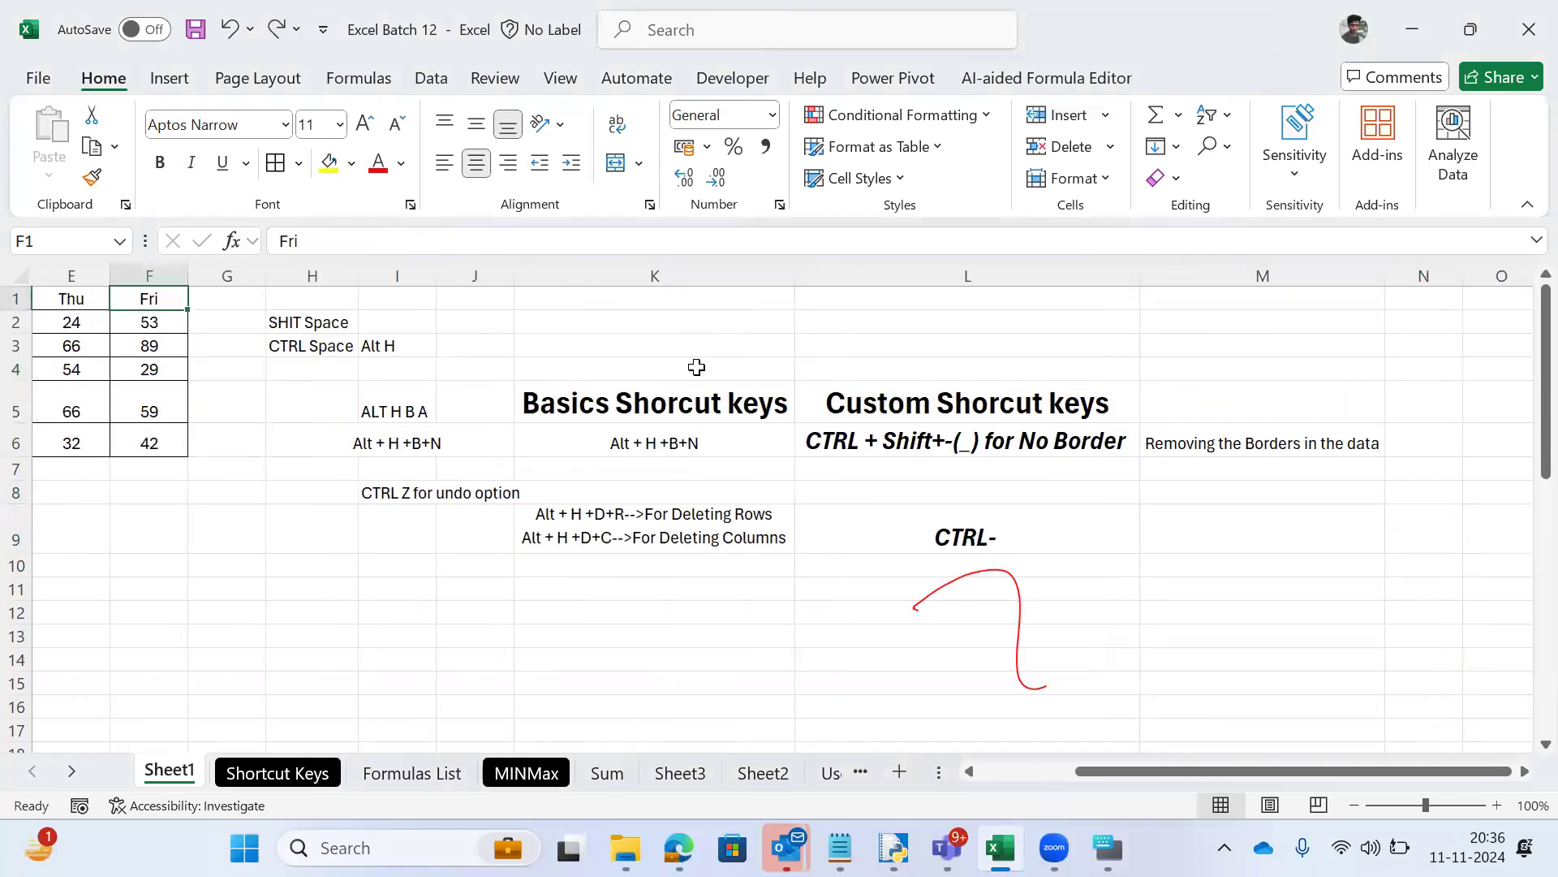
{"action": "key", "text": "ctrl+Left"}
{"action": "key", "text": "Down"}
{"action": "key", "text": "Down"}
{"action": "key", "text": "Down"}
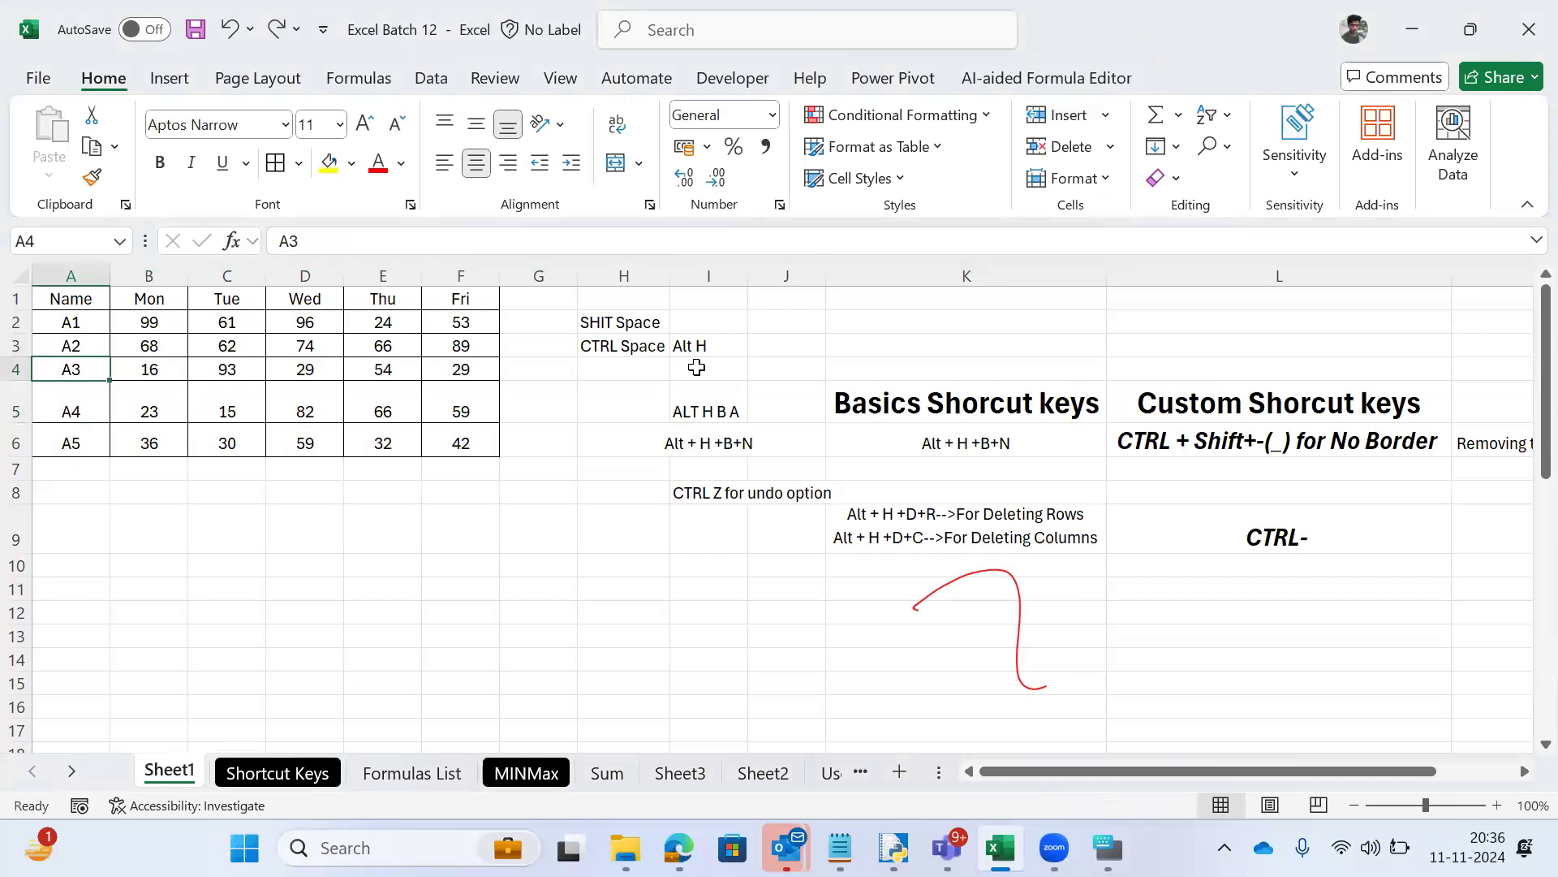
{"action": "key", "text": "Down"}
{"action": "key", "text": "Right"}
{"action": "key", "text": "ctrl+Page_Down"}
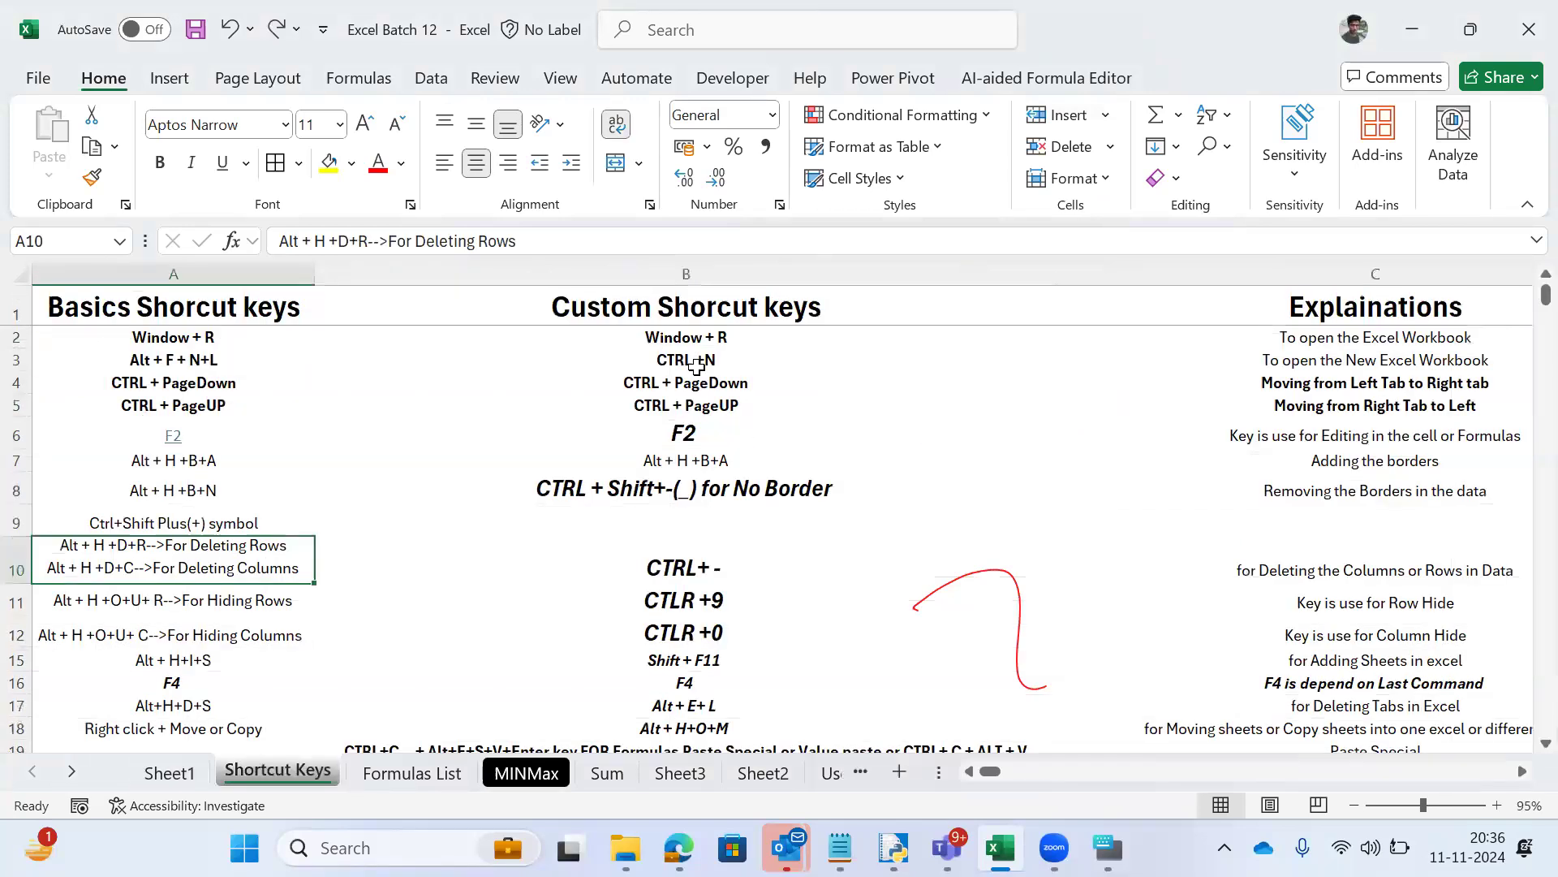
{"action": "key", "text": "ctrl+Page_Up"}
{"action": "key", "text": "Down"}
{"action": "key", "text": "Right"}
{"action": "key", "text": "Right"}
{"action": "key", "text": "Right"}
Step: Copy the "Ctrl+Shift Plus(+) symbol" entry from cell A9 of the Shortcut Keys sheet into cell K10 of Sheet1
{"action": "key", "text": "ctrl+Page_Down"}
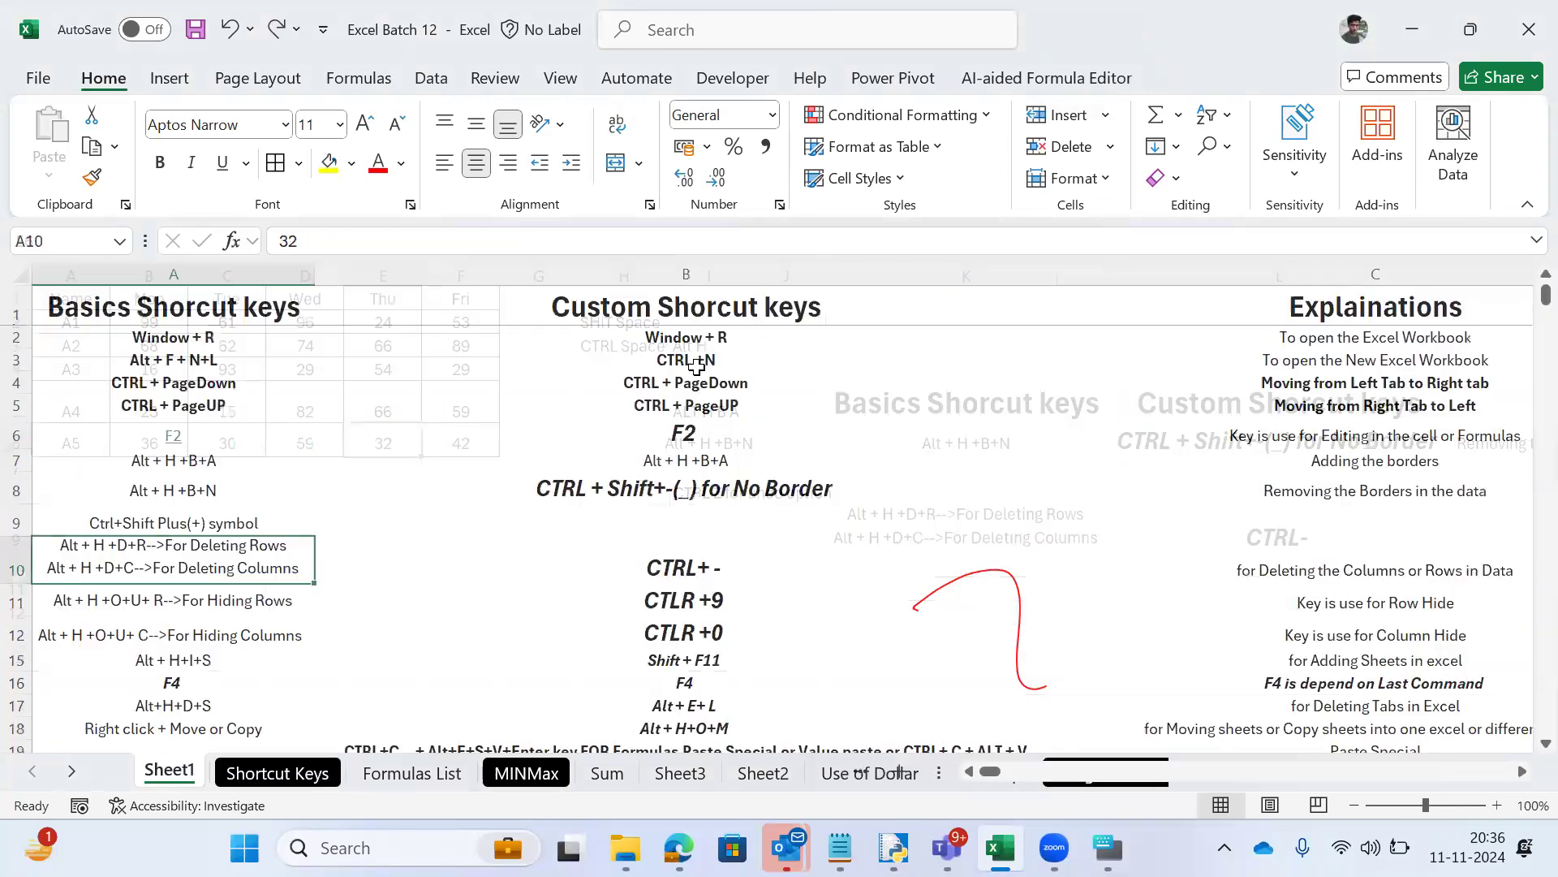
{"action": "key", "text": "Up"}
{"action": "key", "text": "ctrl+c"}
{"action": "key", "text": "ctrl+Page_Up"}
{"action": "key", "text": "Down"}
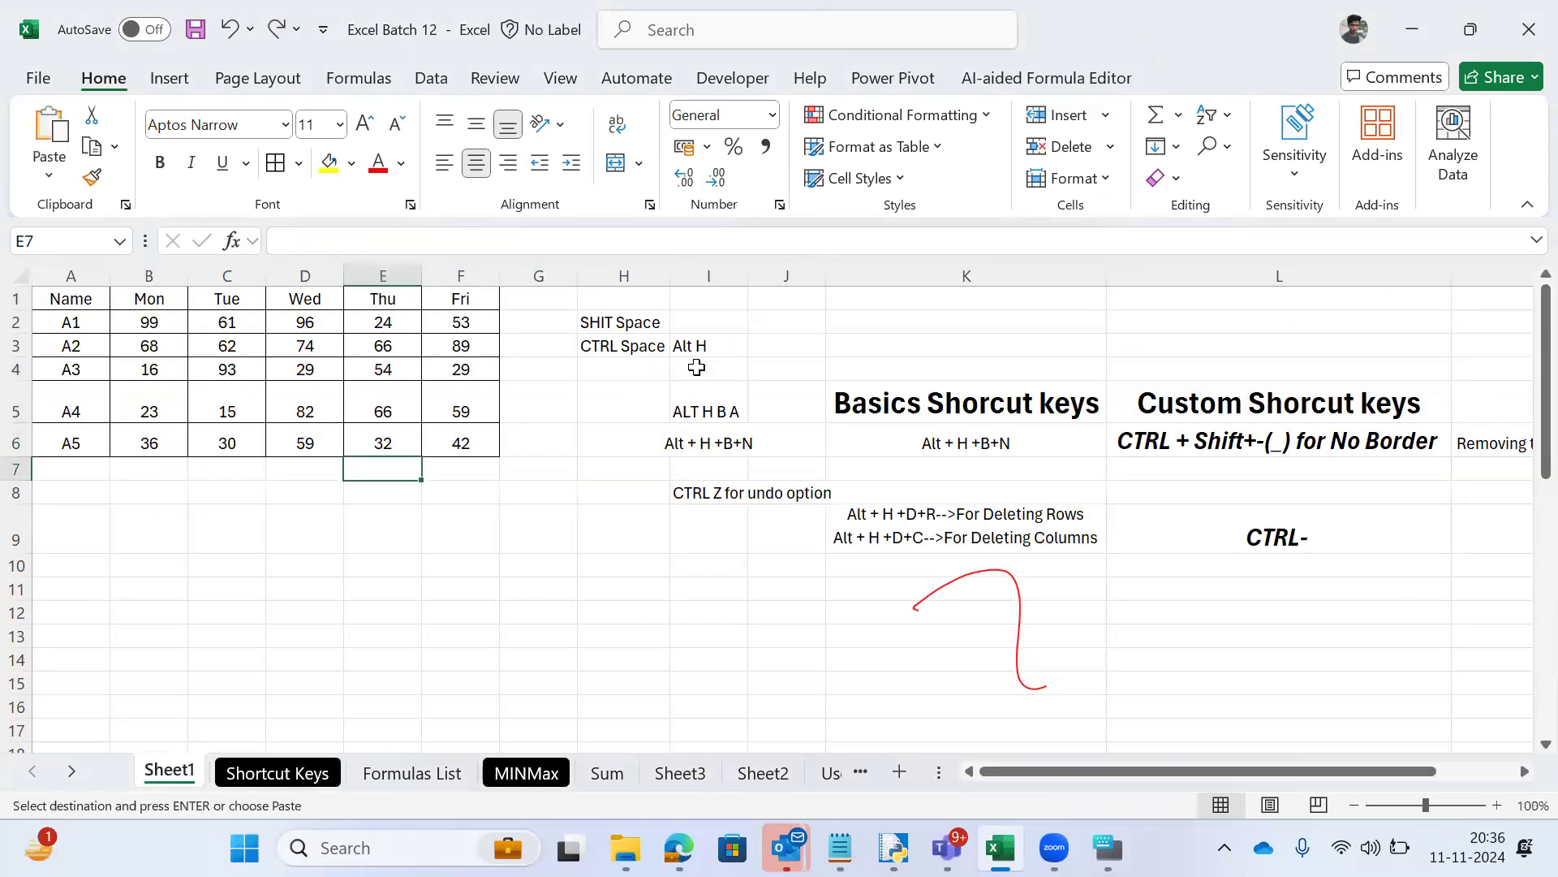
{"action": "key", "text": "Right"}
{"action": "key", "text": "Down"}
{"action": "key", "text": "Down"}
{"action": "key", "text": "Down"}
{"action": "key", "text": "Right"}
{"action": "key", "text": "Right"}
{"action": "key", "text": "Right"}
{"action": "key", "text": "Right"}
{"action": "key", "text": "Right"}
{"action": "key", "text": "ctrl+v"}
{"action": "key", "text": "Right"}
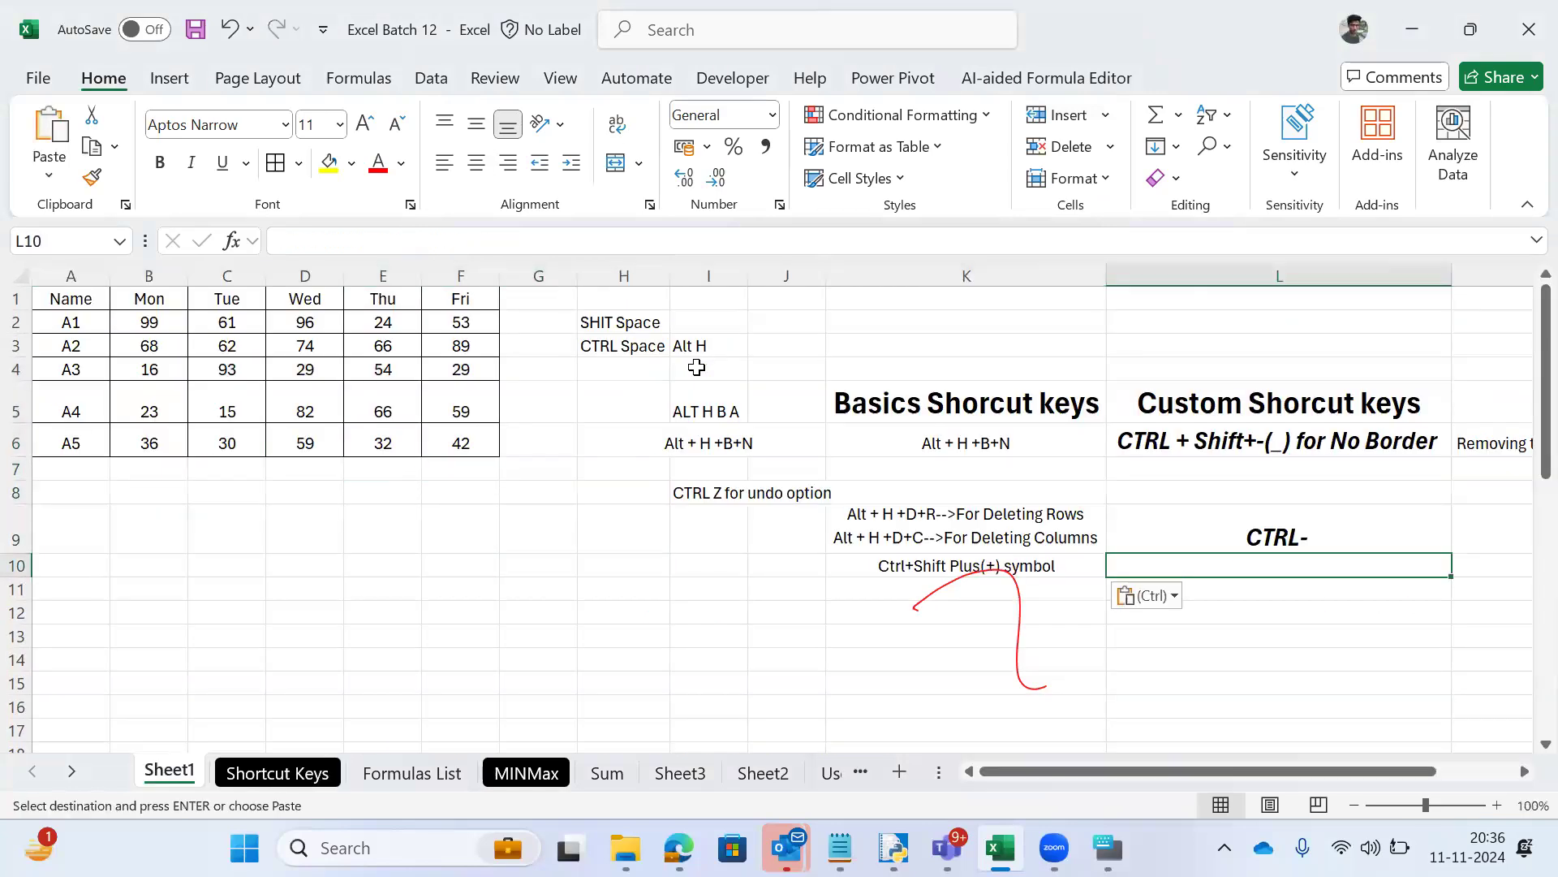
{"action": "scroll", "coordinate": [696, 368], "scroll_direction": "right", "scroll_amount": 2}
{"action": "key", "text": "ctrl+Home"}
{"action": "key", "text": "Right"}
{"action": "key", "text": "Down"}
{"action": "key", "text": "Right"}
{"action": "key", "text": "Down"}
{"action": "key", "text": "Right"}
{"action": "key", "text": "Down"}
{"action": "key", "text": "Right"}
{"action": "key", "text": "Down"}
{"action": "key", "text": "Right"}
{"action": "key", "text": "Down"}
{"action": "key", "text": "Right"}
{"action": "key", "text": "Right"}
{"action": "key", "text": "Down"}
{"action": "key", "text": "Down"}
{"action": "key", "text": "Down"}
{"action": "key", "text": "Right"}
{"action": "key", "text": "Right"}
{"action": "key", "text": "Right"}
{"action": "key", "text": "Down"}
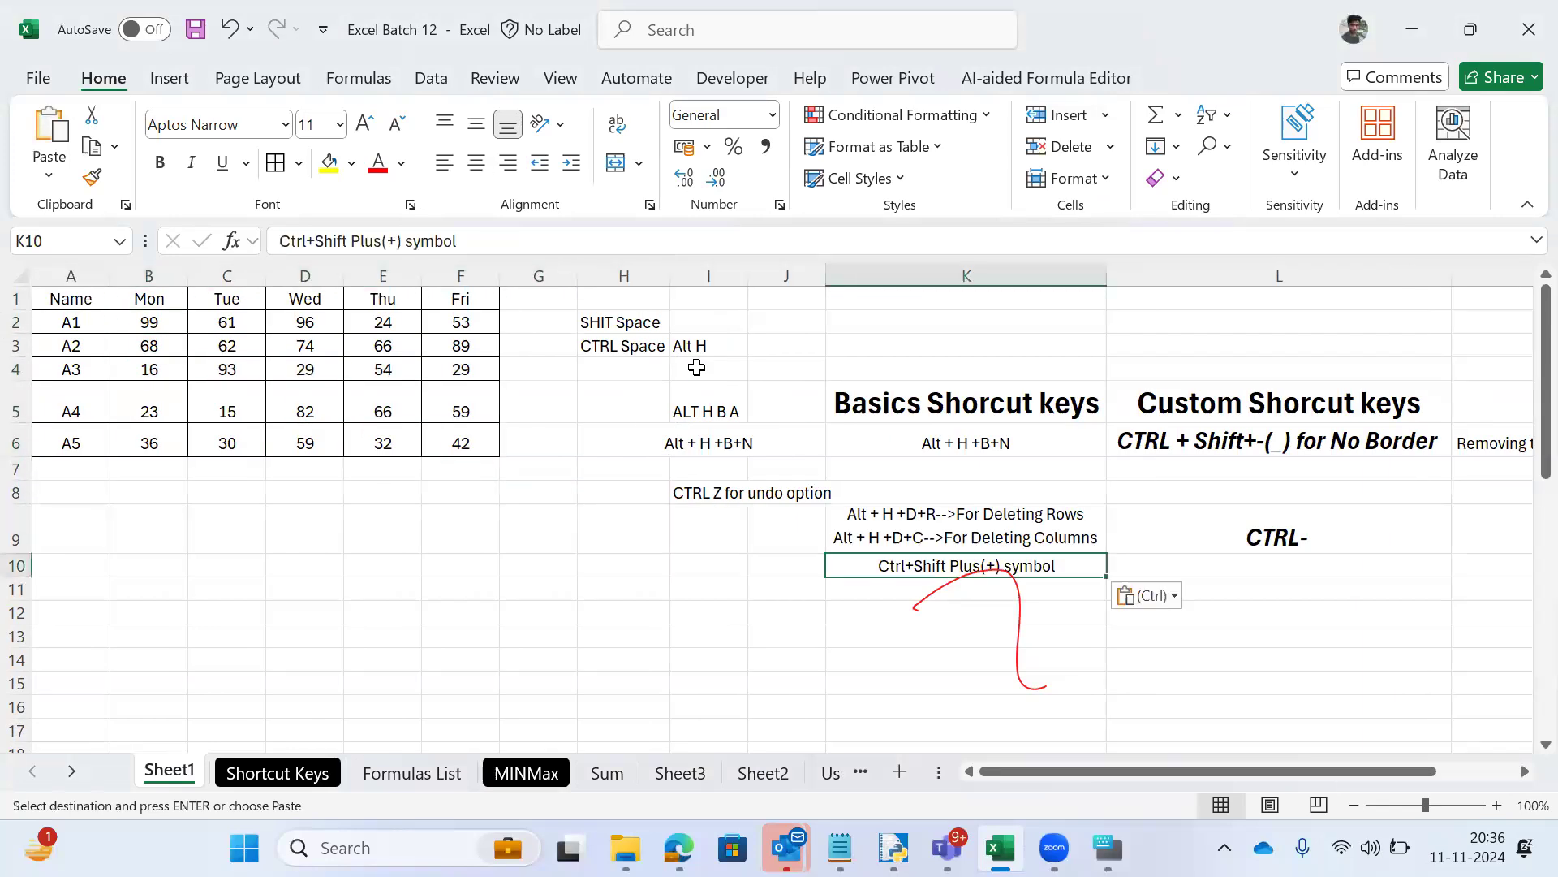
Step: Move the "Ctrl+Shift Plus(+) symbol" entry from cell K10 to cell L10 under Custom Shorcut keys
{"action": "key", "text": "ctrl+x"}
{"action": "key", "text": "Right"}
{"action": "key", "text": "Return"}
Step: Enter "AH IS" in cell K10 under the Basics Shorcut keys heading
{"action": "key", "text": "Left"}
{"action": "type", "text": "AJI"}
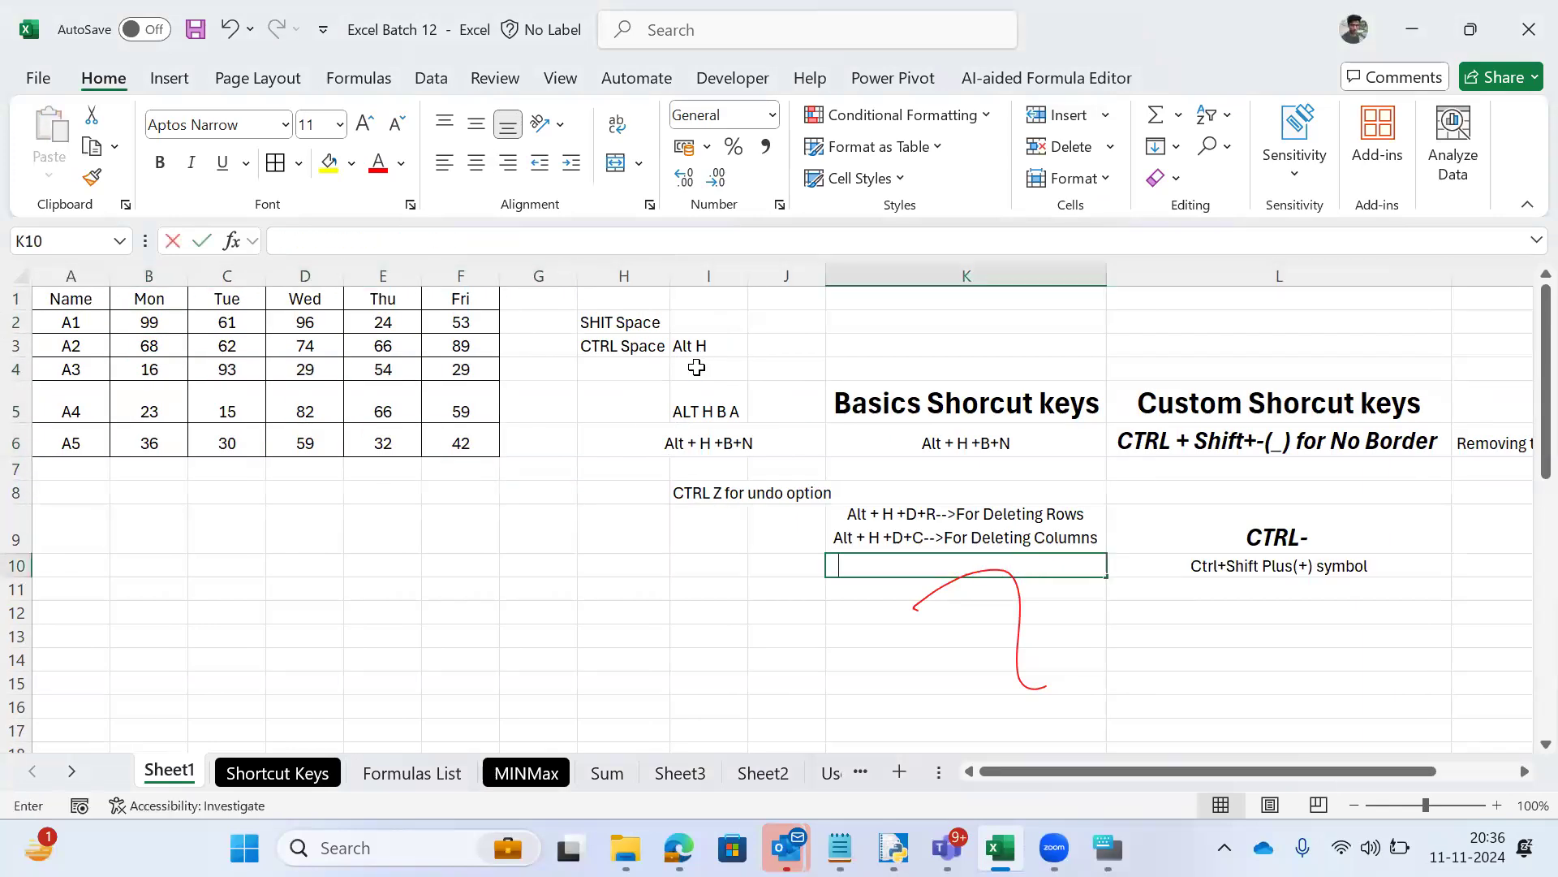
{"action": "key", "text": "BackSpace"}
{"action": "type", "text": "H IS"}
{"action": "key", "text": "Right"}
Step: Review the basic and custom shortcut entries in row 10 across columns K to M
{"action": "key", "text": "Left"}
{"action": "key", "text": "Right"}
{"action": "key", "text": "Left"}
{"action": "key", "text": "Right"}
{"action": "key", "text": "Right"}
{"action": "key", "text": "Right"}
{"action": "key", "text": "Left"}
{"action": "key", "text": "Left"}
{"action": "key", "text": "Left"}
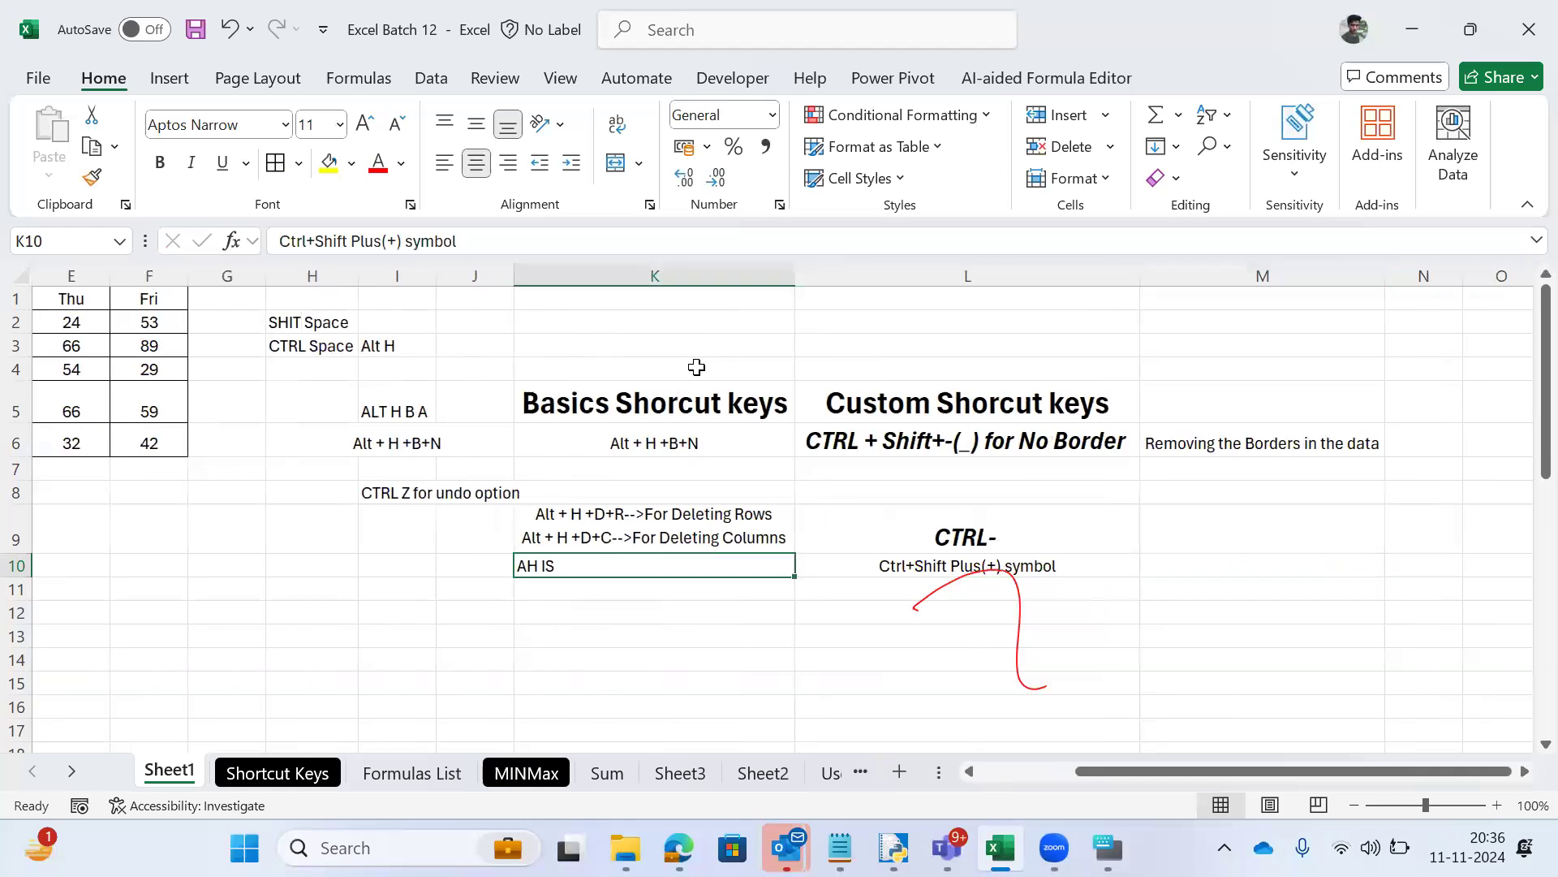
{"action": "key", "text": "Right"}
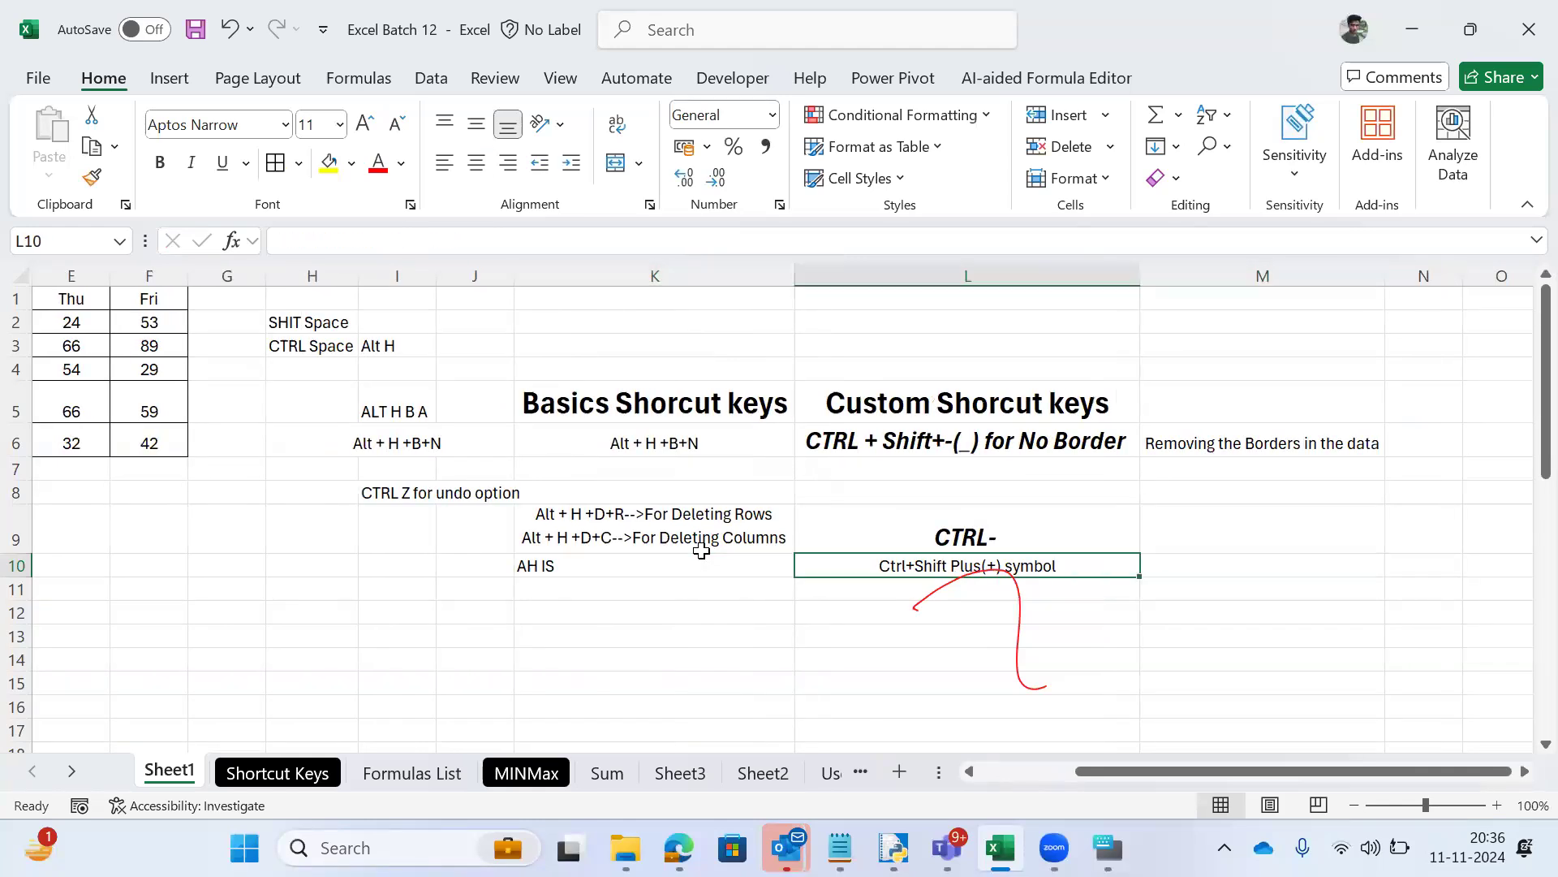
Step: Select the entire A3 record row 4, insert a blank row above it, and undo the insertion
{"action": "key", "text": "ctrl+Home"}
{"action": "key", "text": "Down"}
{"action": "key", "text": "Down"}
{"action": "key", "text": "Down"}
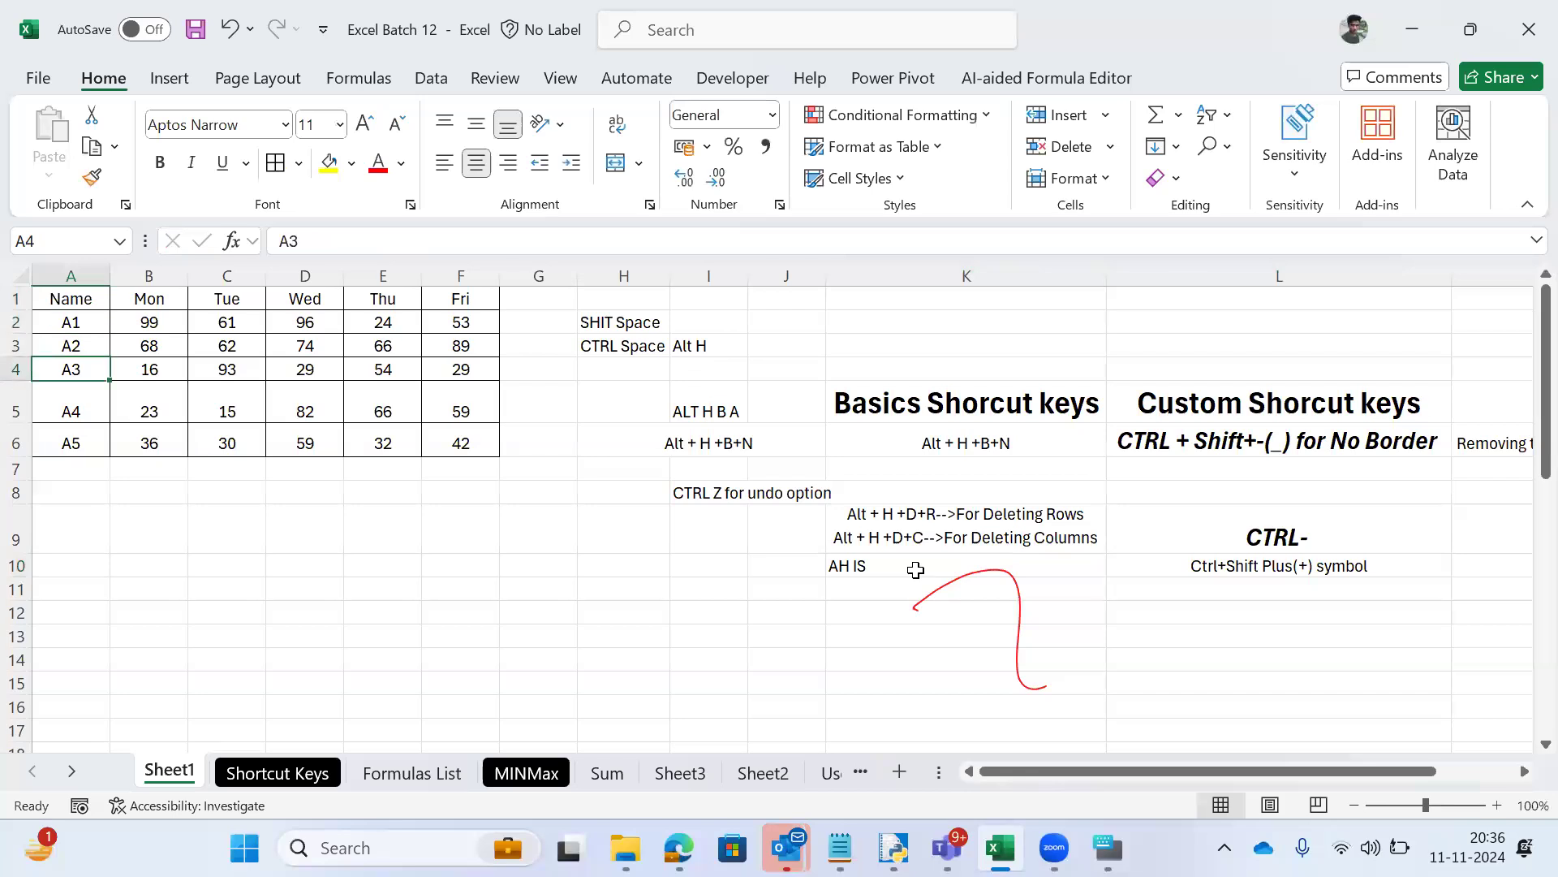
{"action": "key", "text": "Right"}
{"action": "key", "text": "Right"}
{"action": "key", "text": "Right"}
{"action": "key", "text": "Down"}
{"action": "key", "text": "Left"}
{"action": "key", "text": "Up"}
{"action": "key", "text": "Left"}
{"action": "key", "text": "Left"}
{"action": "key", "text": "shift+space"}
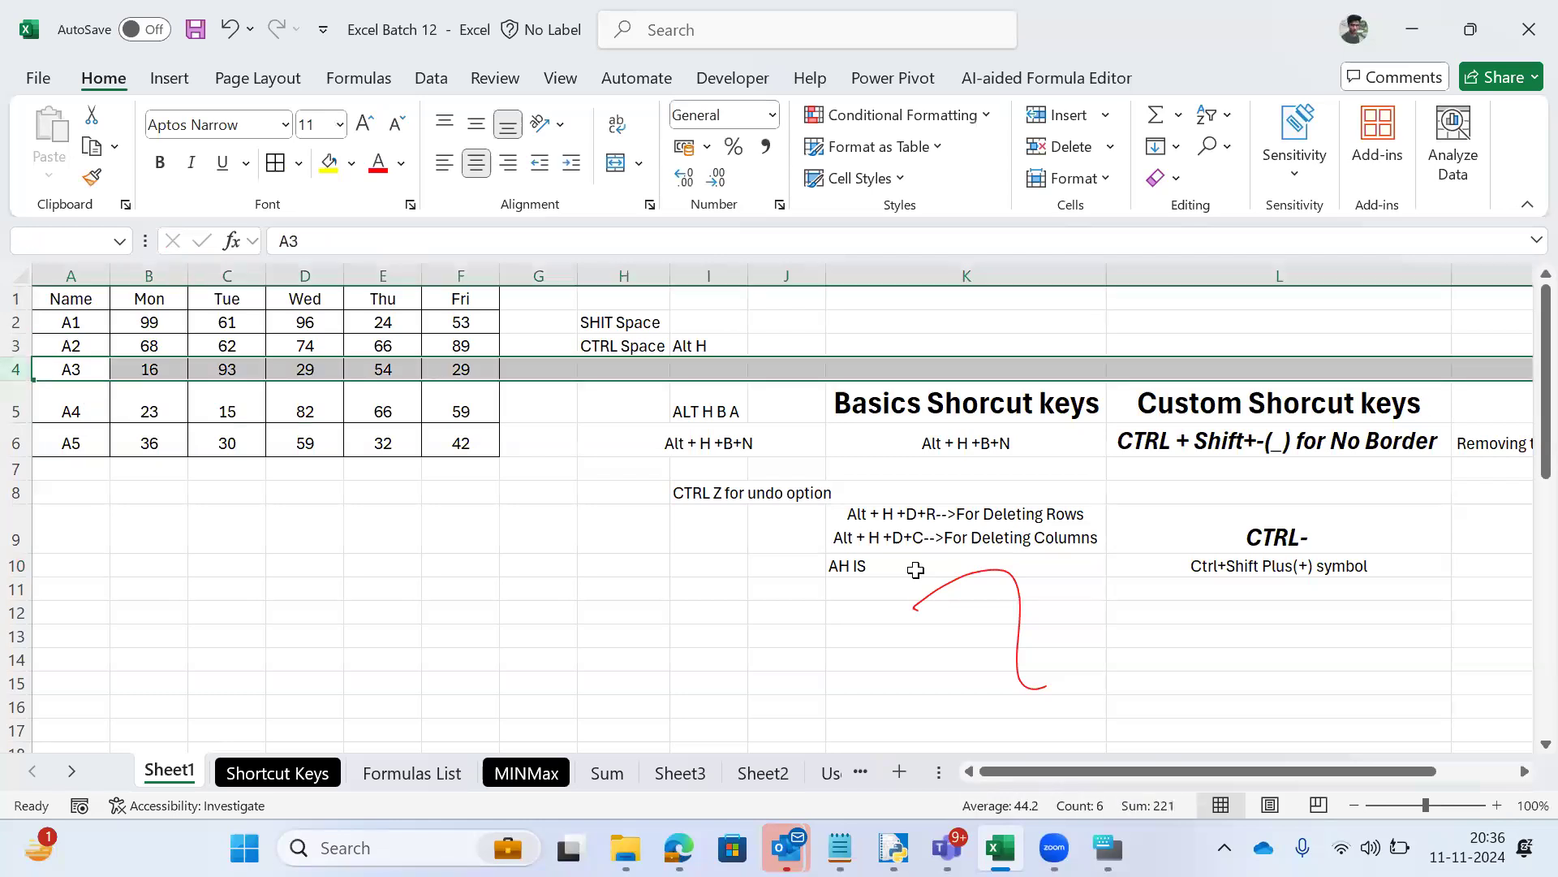
{"action": "key", "text": "ctrl+shift+plus"}
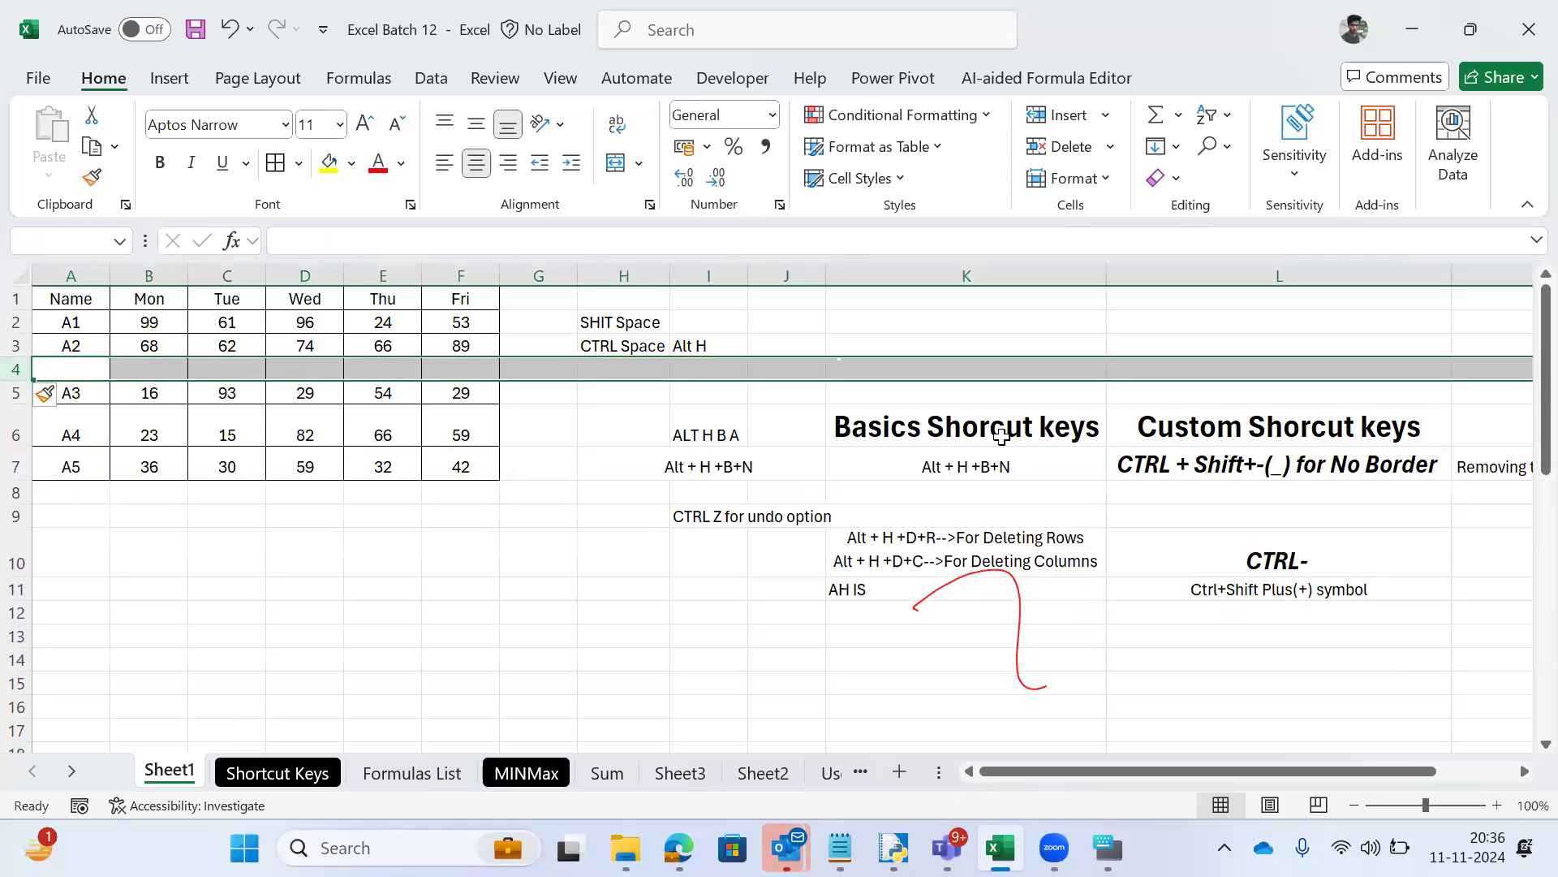
{"action": "key", "text": "ctrl+z"}
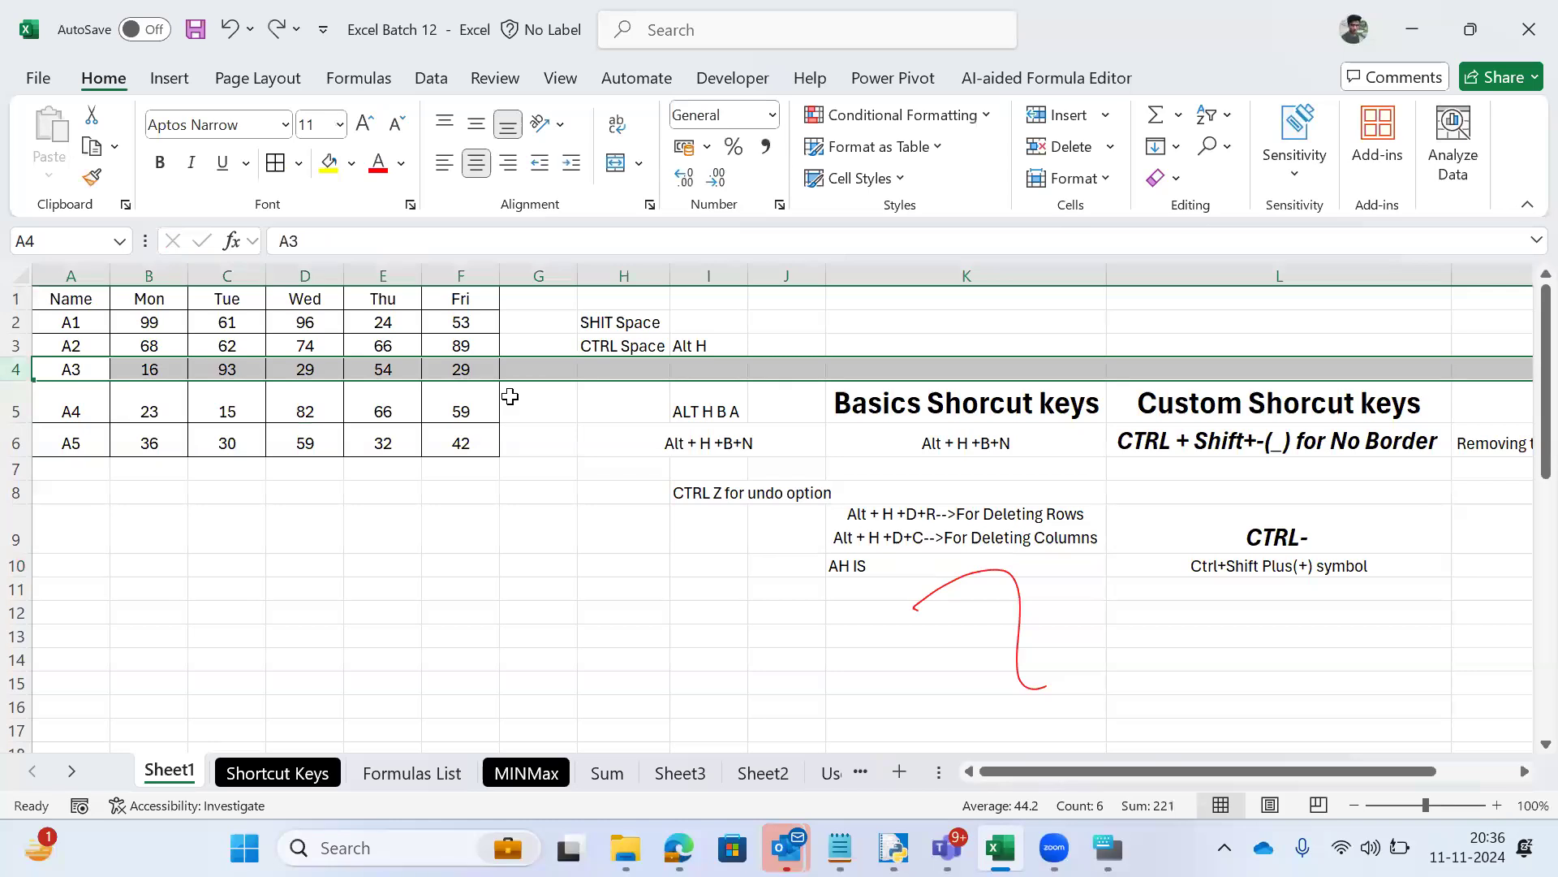
{"action": "key", "text": "Left"}
{"action": "key", "text": "Right"}
{"action": "key", "text": "Left"}
{"action": "key", "text": "Right"}
{"action": "key", "text": "Left"}
{"action": "key", "text": "ctrl+Right"}
{"action": "key", "text": "Left"}
{"action": "key", "text": "ctrl+Left"}
{"action": "key", "text": "shift+space"}
{"action": "key", "text": "Right"}
{"action": "key", "text": "Left"}
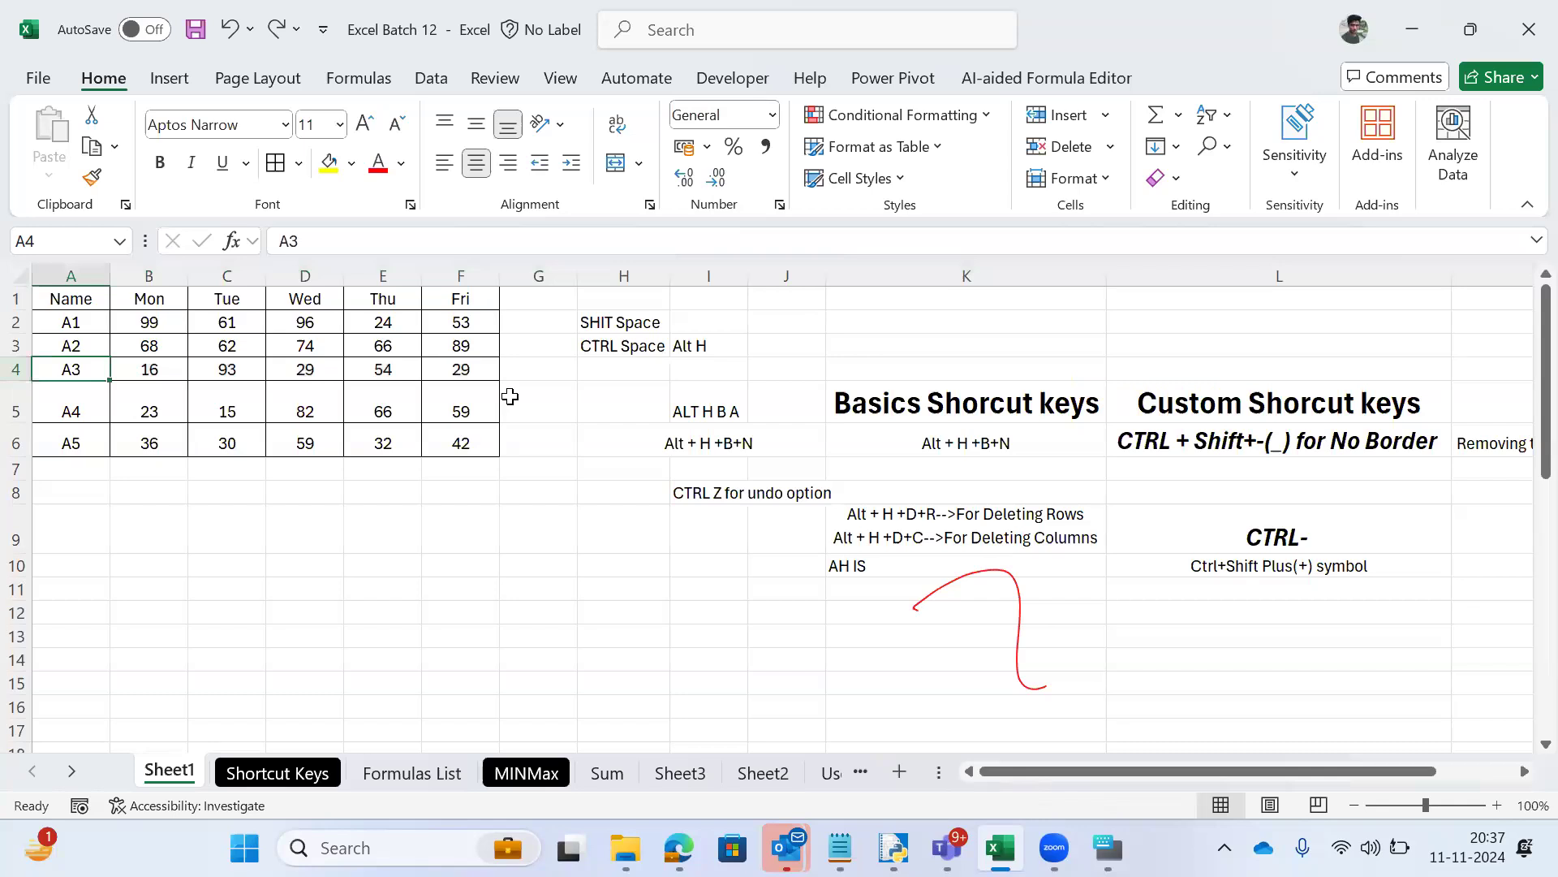
Step: Select the entire A4 record row 5 and insert two blank rows above it
{"action": "key", "text": "Down"}
{"action": "key", "text": "Right"}
{"action": "key", "text": "Right"}
{"action": "key", "text": "Right"}
{"action": "key", "text": "Left"}
{"action": "key", "text": "Left"}
{"action": "key", "text": "shift+space"}
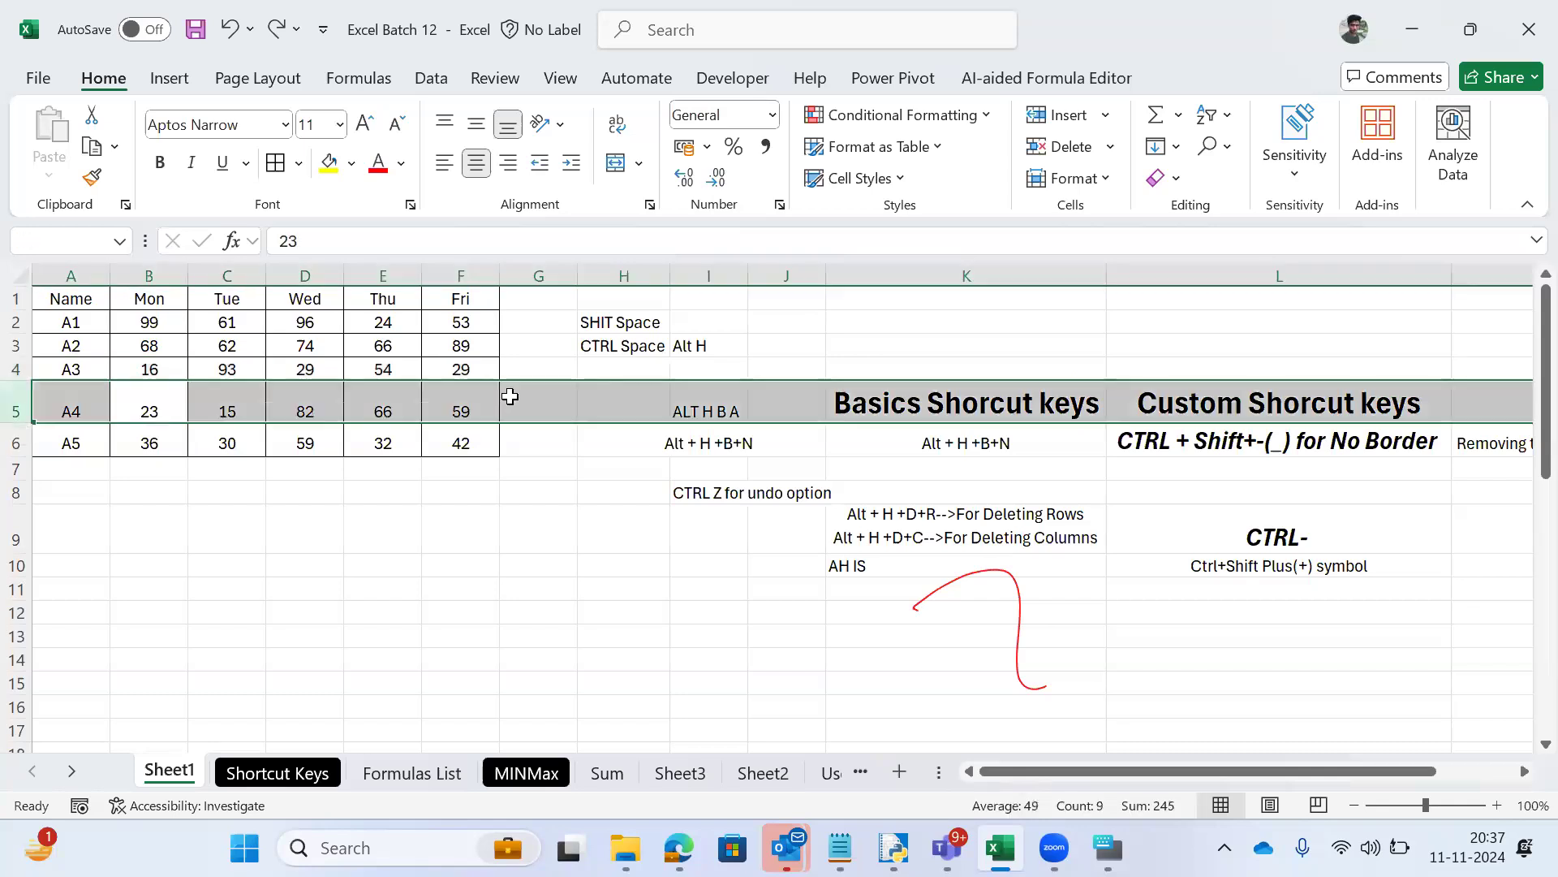
{"action": "key", "text": "ctrl+shift+plus"}
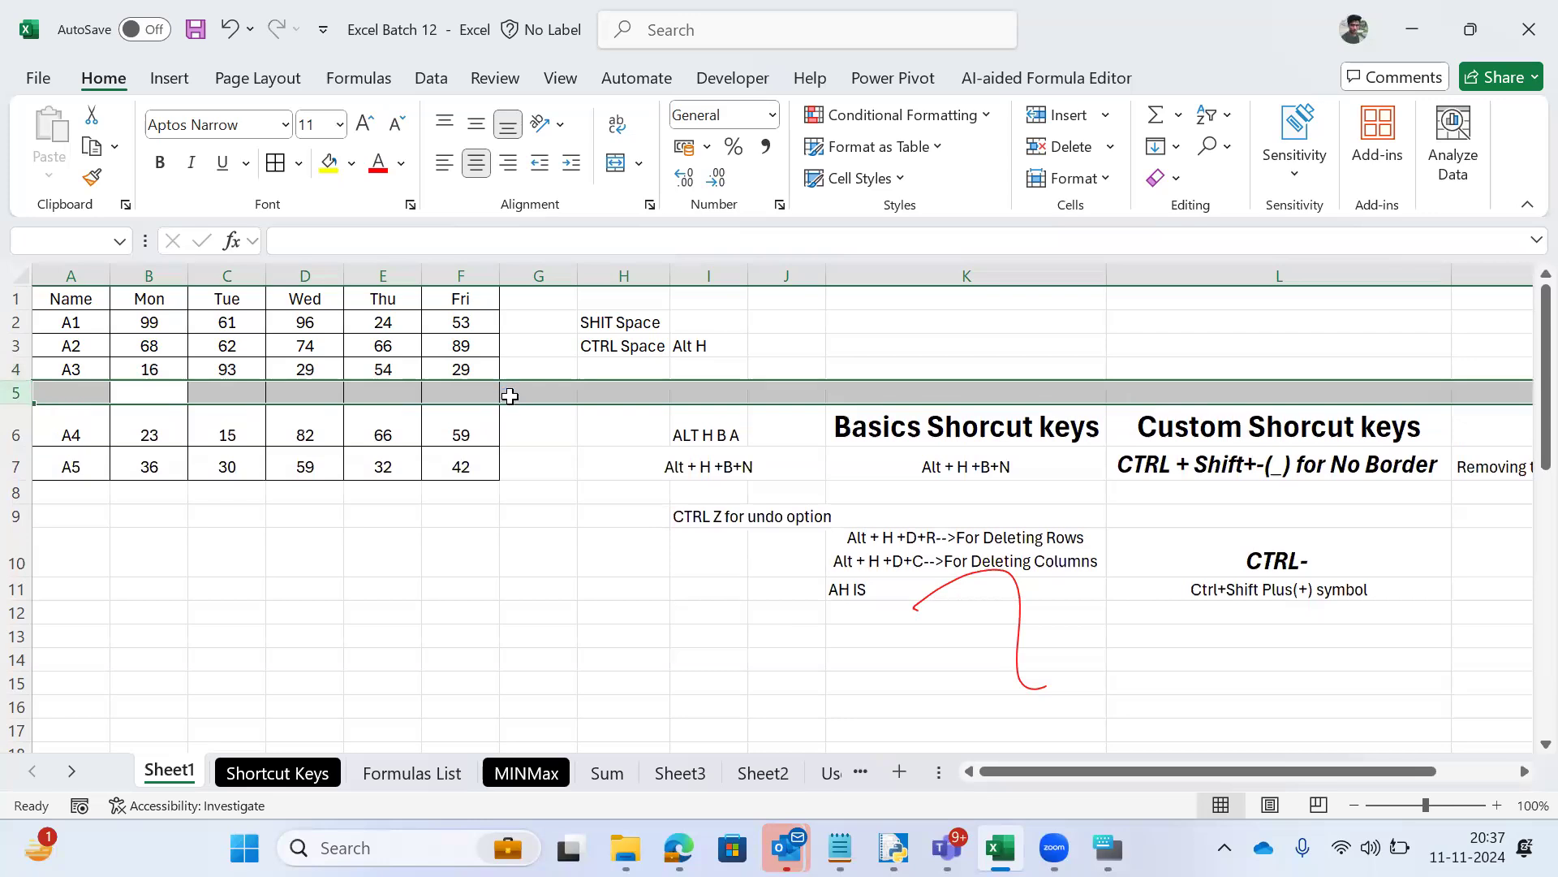
{"action": "key", "text": "ctrl+shift+plus"}
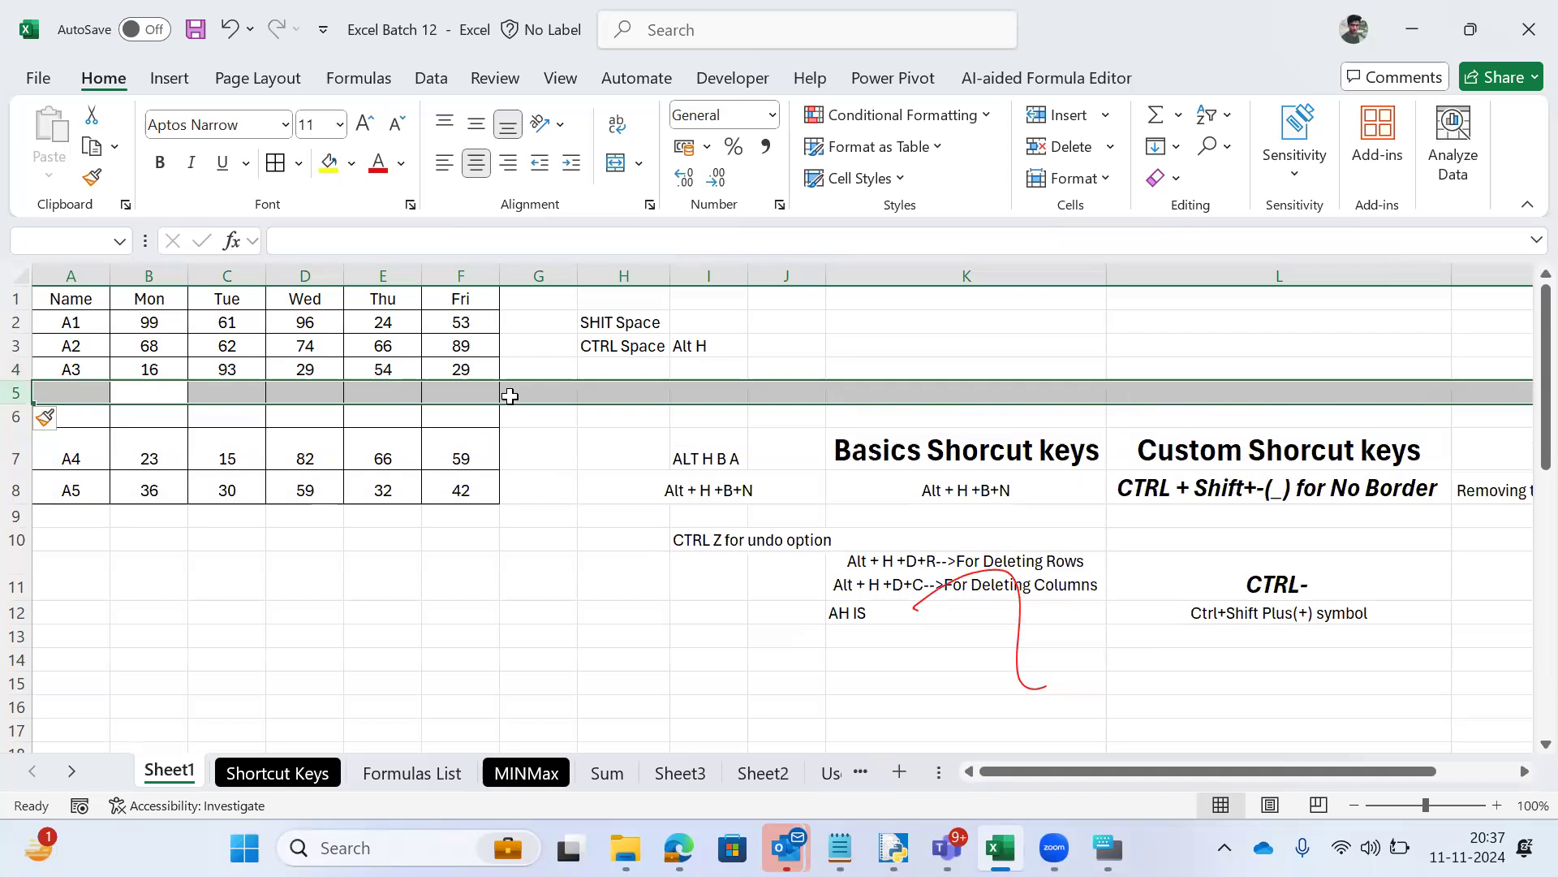
Step: Check the "Ctrl+Shift Plus(+) symbol" entry in A9 of the Shortcut Keys sheet and return to Sheet1
{"action": "key", "text": "ctrl+Page_Down"}
{"action": "key", "text": "Down"}
{"action": "key", "text": "Up"}
{"action": "key", "text": "shift+Down"}
{"action": "key", "text": "shift+Down"}
{"action": "key", "text": "Down"}
{"action": "key", "text": "Down"}
{"action": "key", "text": "Up"}
{"action": "key", "text": "Up"}
{"action": "key", "text": "ctrl+Page_Up"}
{"action": "key", "text": "ctrl+Page_Down"}
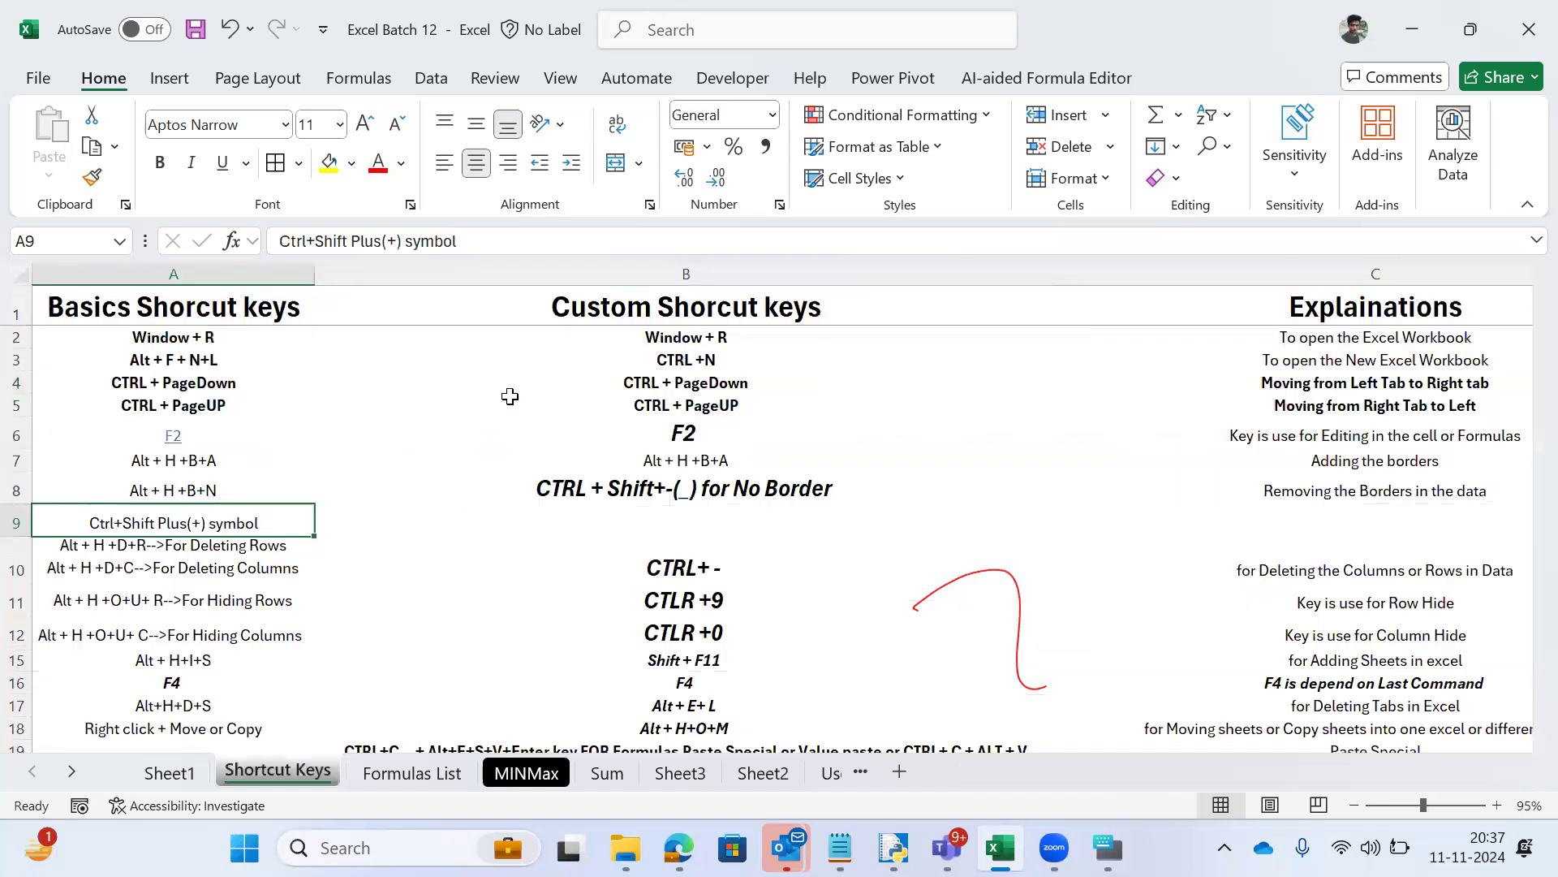
{"action": "key", "text": "ctrl+Page_Up"}
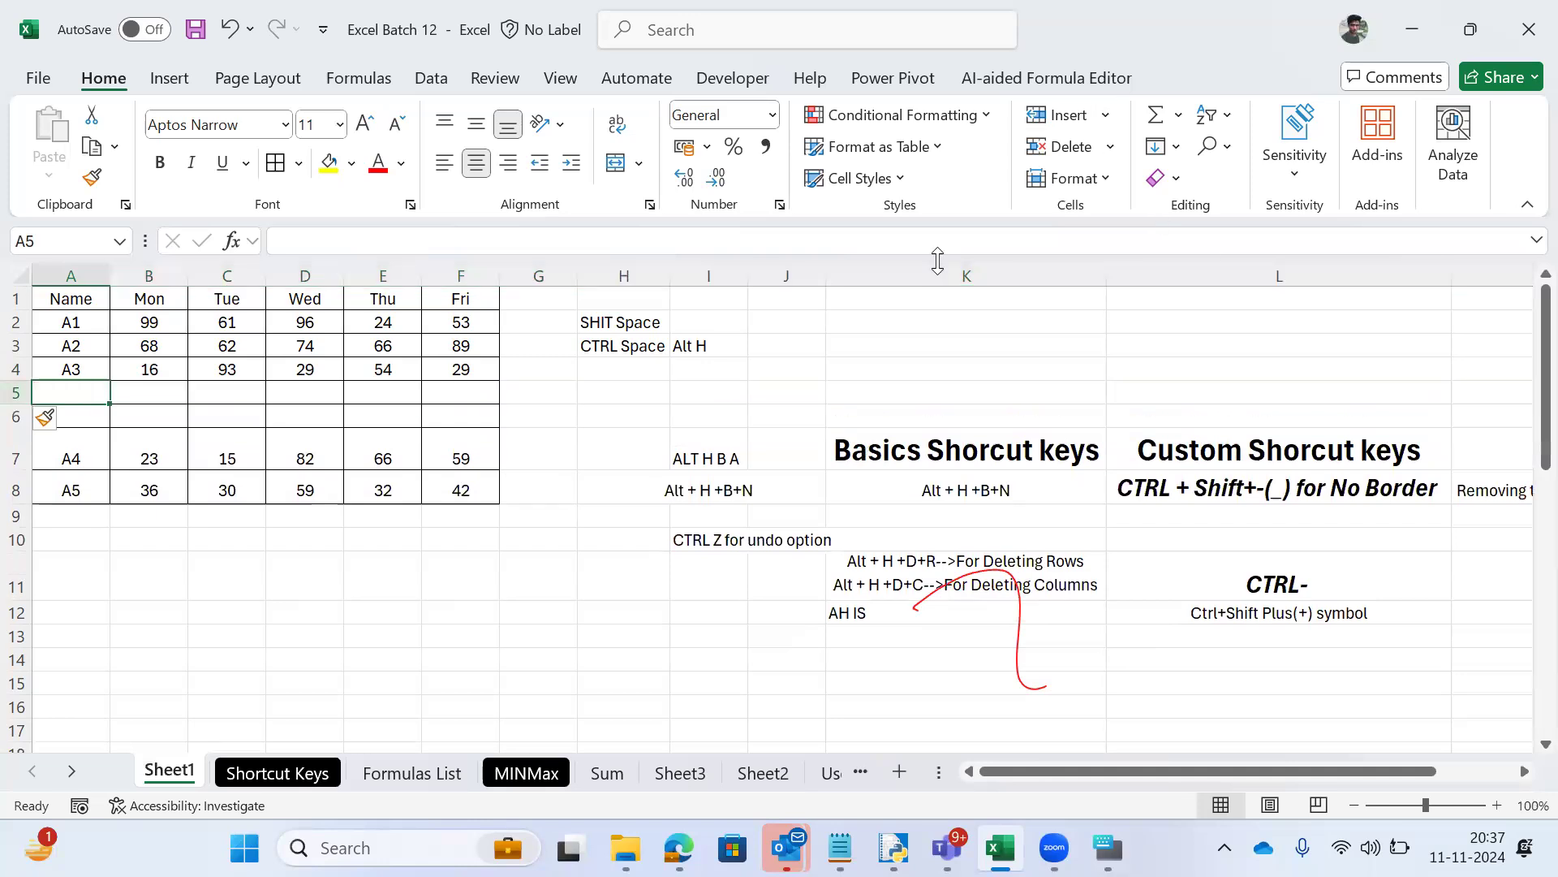
Step: Delete the two blank rows 5 and 6 above the A4 record
{"action": "key", "text": "shift+Down"}
{"action": "key", "text": "ctrl+minus"}
{"action": "key", "text": "Left"}
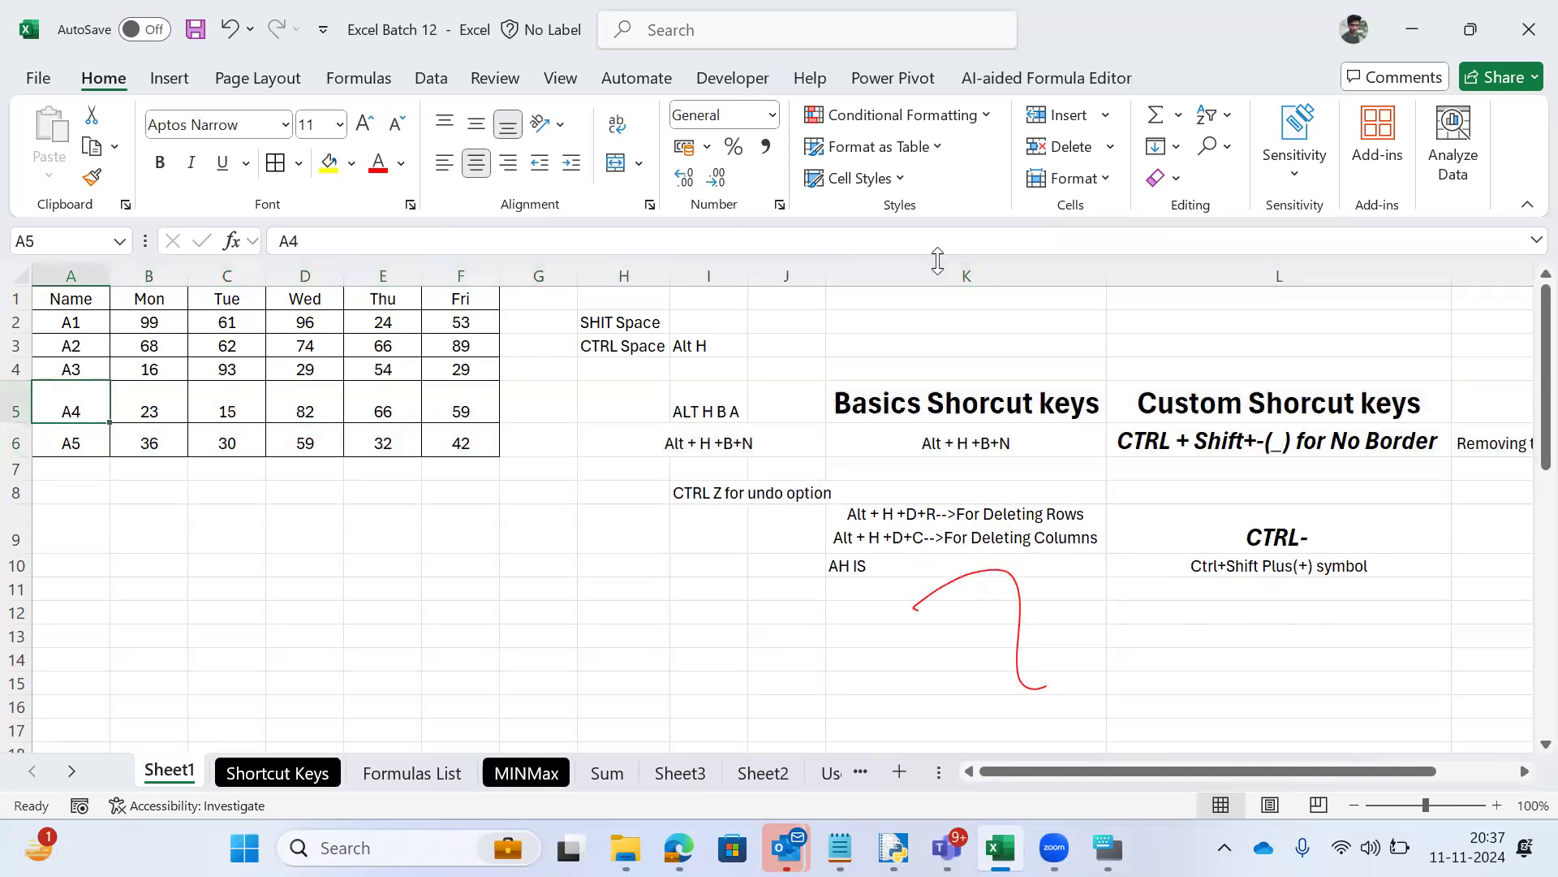
Step: Examine the Insert command's options for cells, sheet rows, sheet columns and sheets without applying any
{"action": "left_click", "coordinate": [1108, 116]}
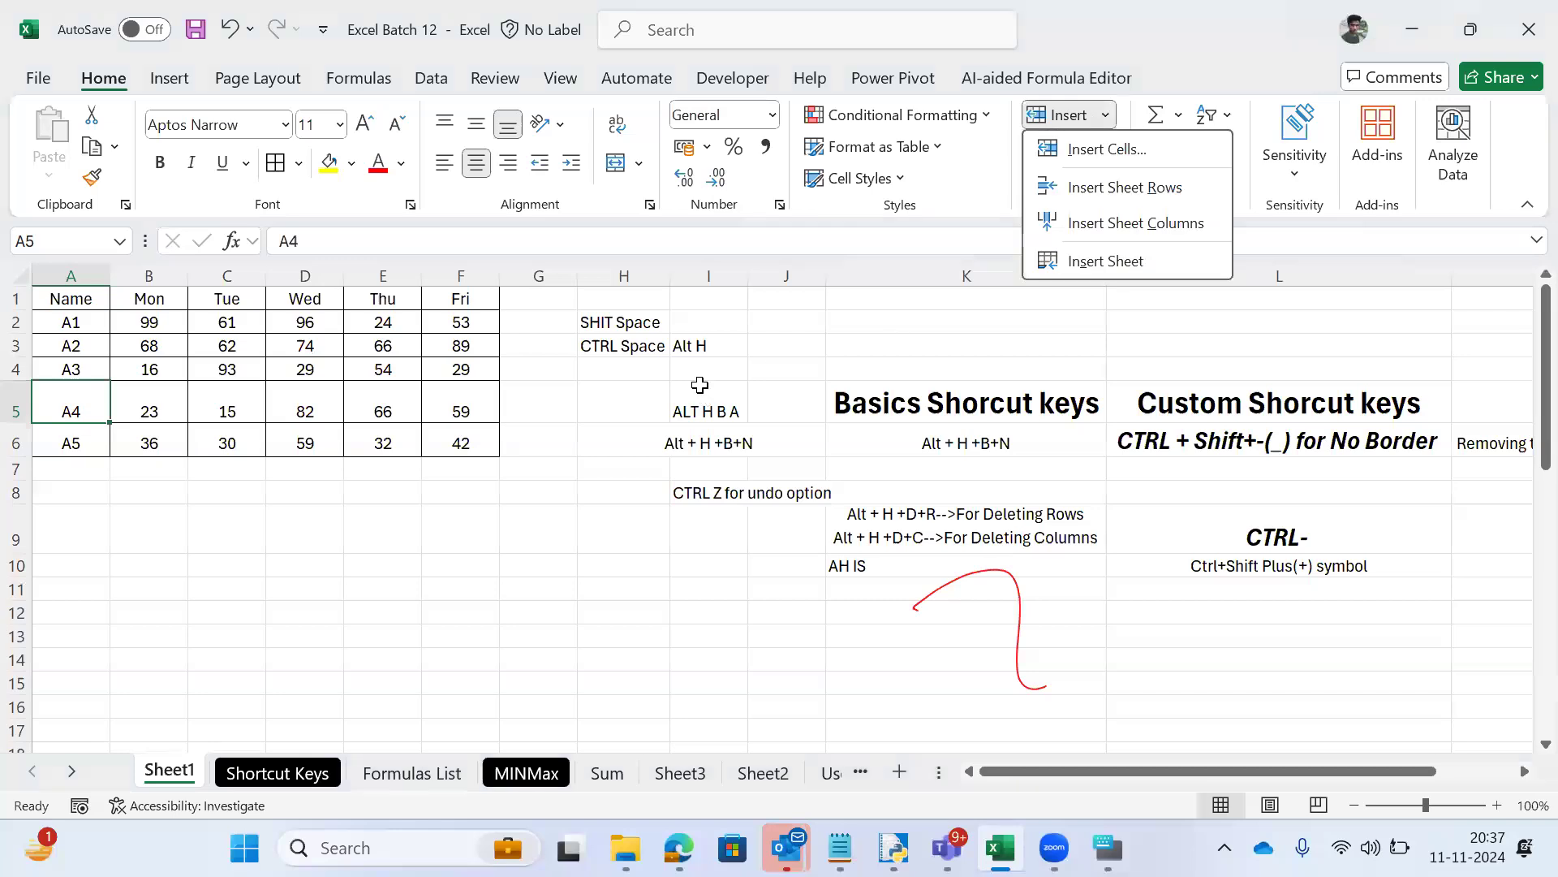
{"action": "key", "text": "Escape"}
{"action": "left_click", "coordinate": [1106, 116]}
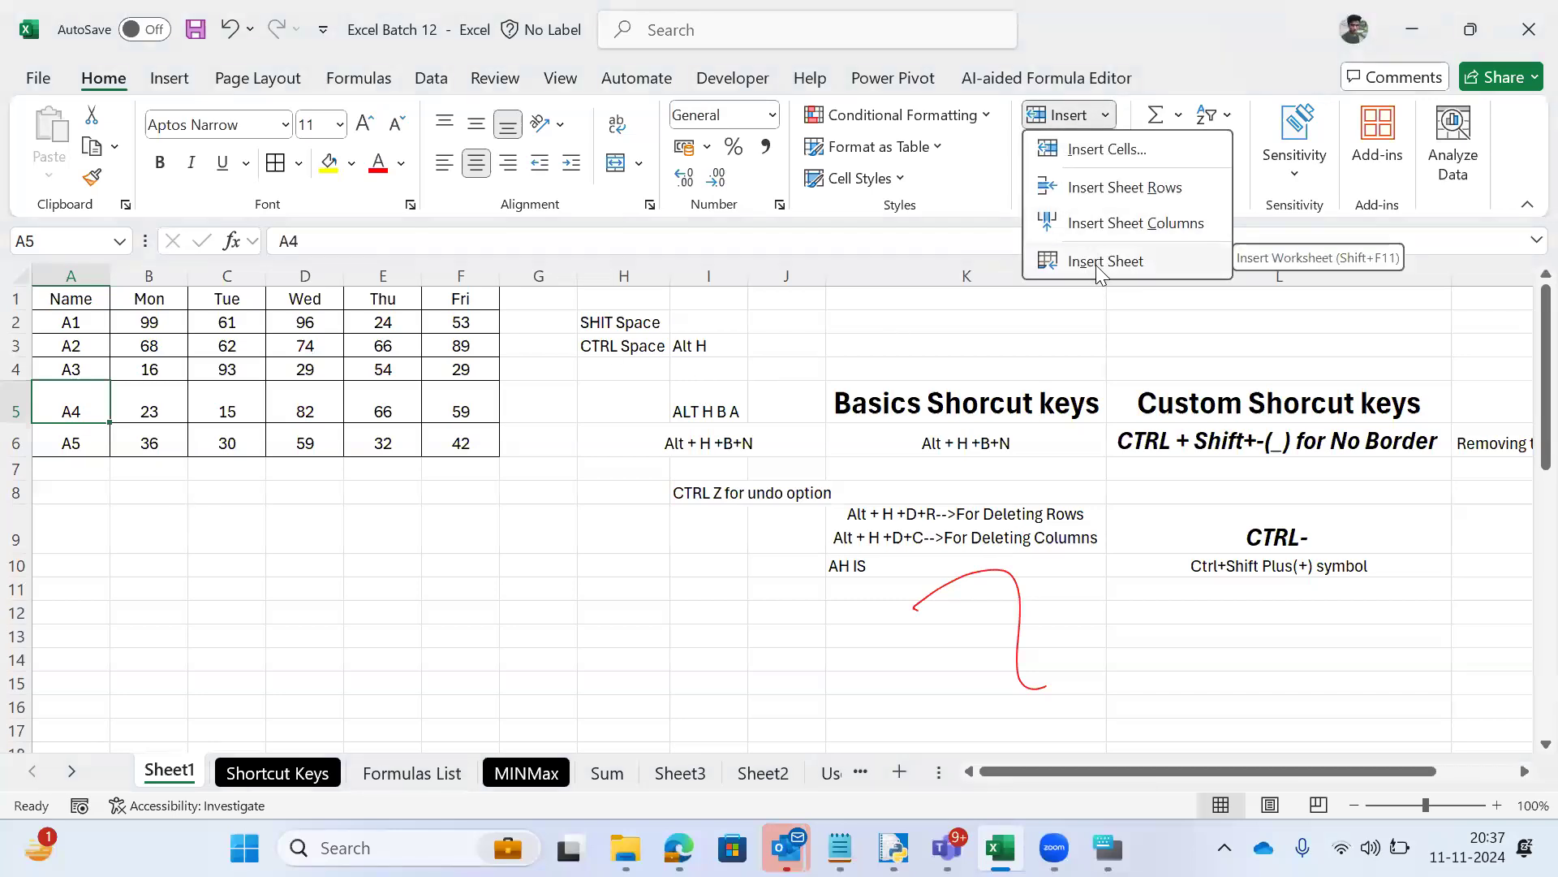
{"action": "key", "text": "Escape"}
{"action": "left_click", "coordinate": [1110, 147]}
{"action": "key", "text": "Escape"}
Step: Switch to the Shortcut Keys sheet and go down the basic shortcuts to the hiding rows entry in A11
{"action": "key", "text": "ctrl+Page_Down"}
{"action": "key", "text": "Down"}
{"action": "key", "text": "Down"}
{"action": "key", "text": "Up"}
{"action": "key", "text": "Down"}
{"action": "key", "text": "Down"}
{"action": "key", "text": "Down"}
{"action": "key", "text": "Down"}
{"action": "key", "text": "Down"}
{"action": "key", "text": "Down"}
{"action": "key", "text": "Down"}
{"action": "key", "text": "Down"}
{"action": "key", "text": "Down"}
{"action": "key", "text": "Down"}
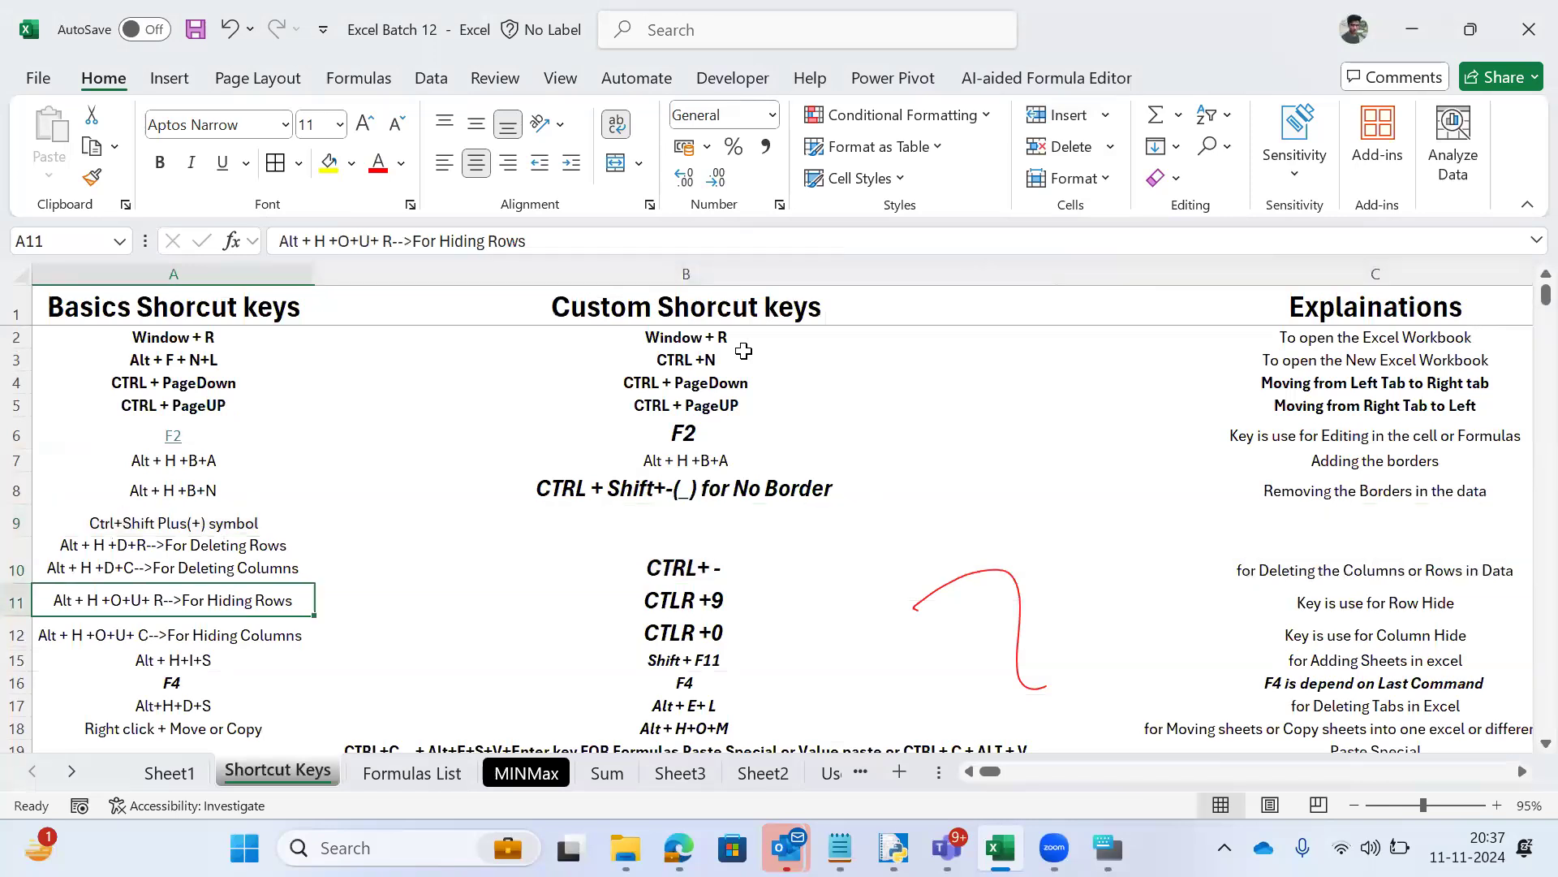
Step: Look over the basic shortcut entries around the hiding rows entry and finish on cell A11
{"action": "key", "text": "Up"}
{"action": "key", "text": "Up"}
{"action": "key", "text": "Up"}
{"action": "key", "text": "Up"}
{"action": "key", "text": "Up"}
{"action": "key", "text": "Up"}
{"action": "key", "text": "Up"}
{"action": "key", "text": "Up"}
{"action": "key", "text": "Up"}
{"action": "key", "text": "Up"}
{"action": "key", "text": "Down"}
{"action": "key", "text": "shift+space"}
{"action": "key", "text": "Down"}
{"action": "key", "text": "Up"}
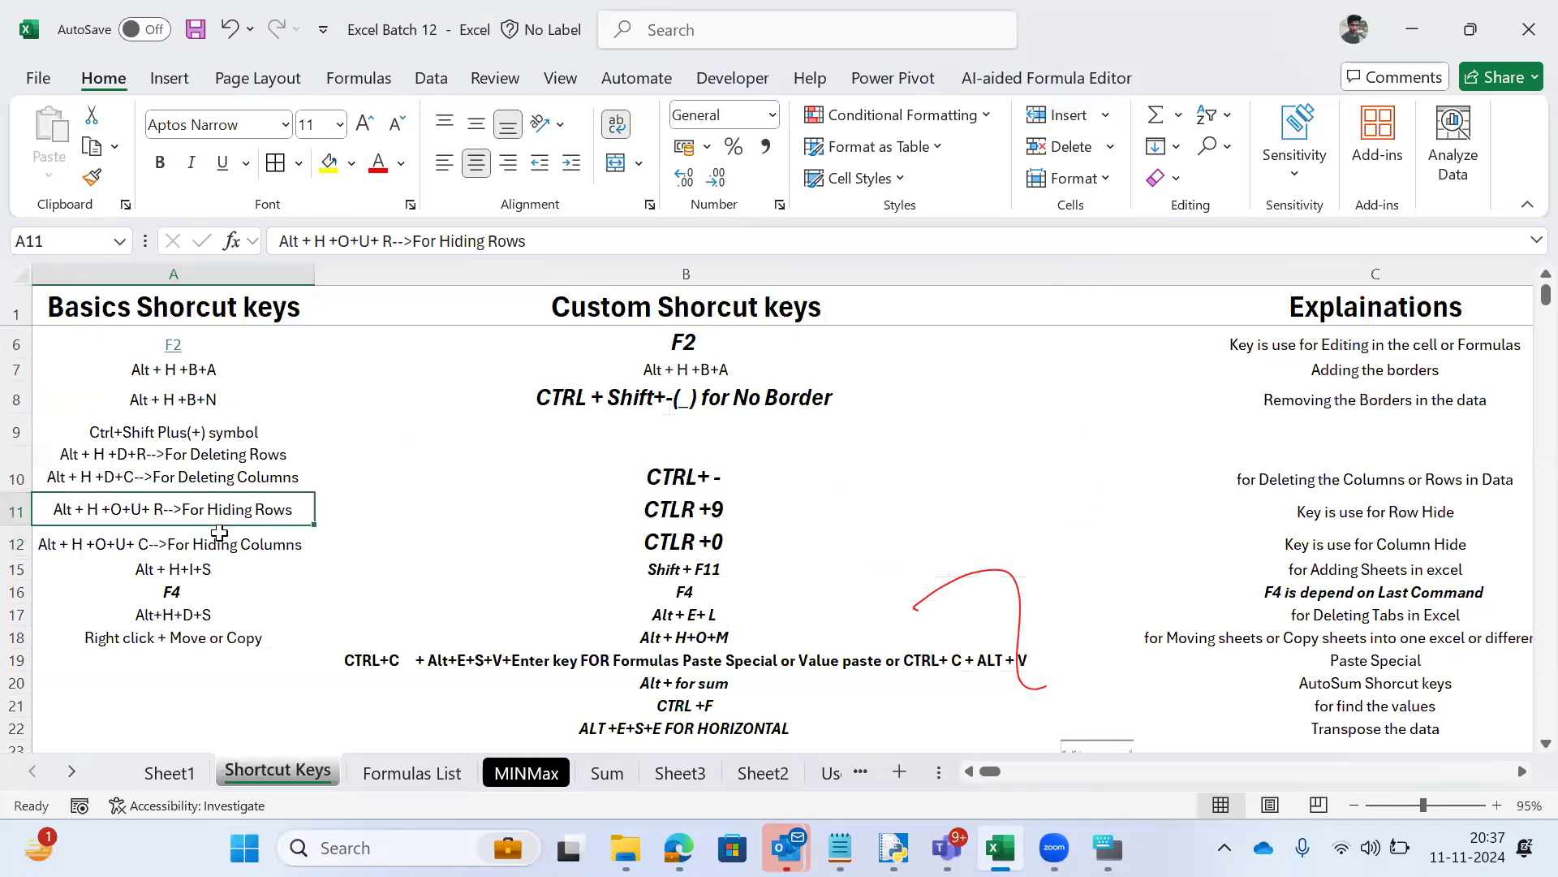
Step: Check row 11 across its columns and select the custom row-hiding shortcut "CTLR +9" in B11
{"action": "key", "text": "Right"}
{"action": "key", "text": "Right"}
{"action": "key", "text": "Left"}
{"action": "key", "text": "Left"}
{"action": "left_click", "coordinate": [717, 514]}
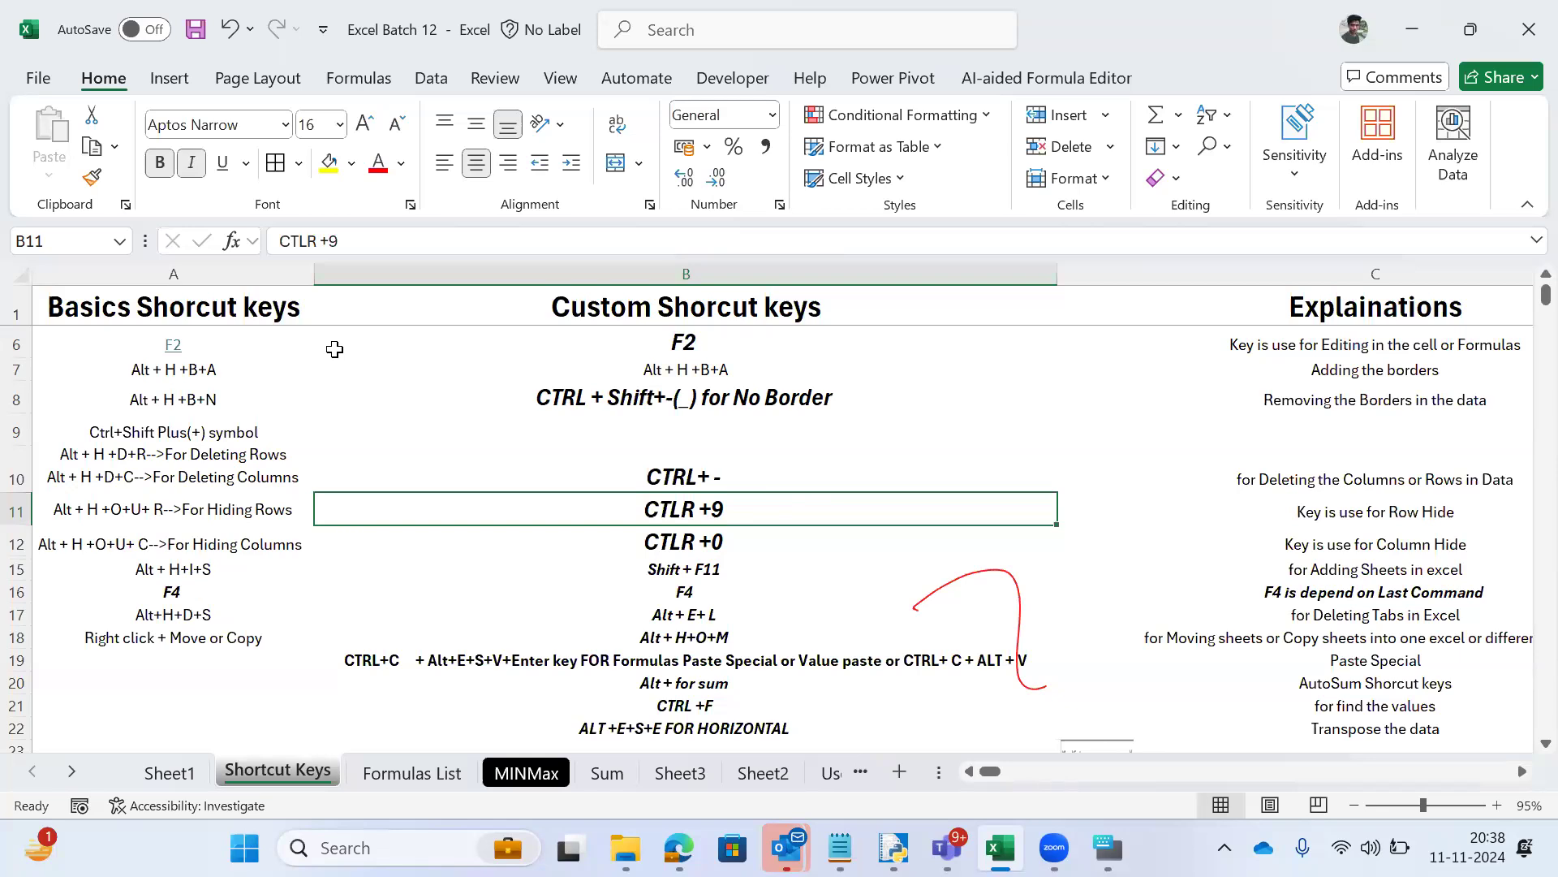
Step: View the Formulas List sheet briefly and return to the Shortcut Keys sheet
{"action": "key", "text": "ctrl+Page_Down"}
{"action": "key", "text": "ctrl+Page_Up"}
{"action": "key", "text": "ctrl+Page_Down"}
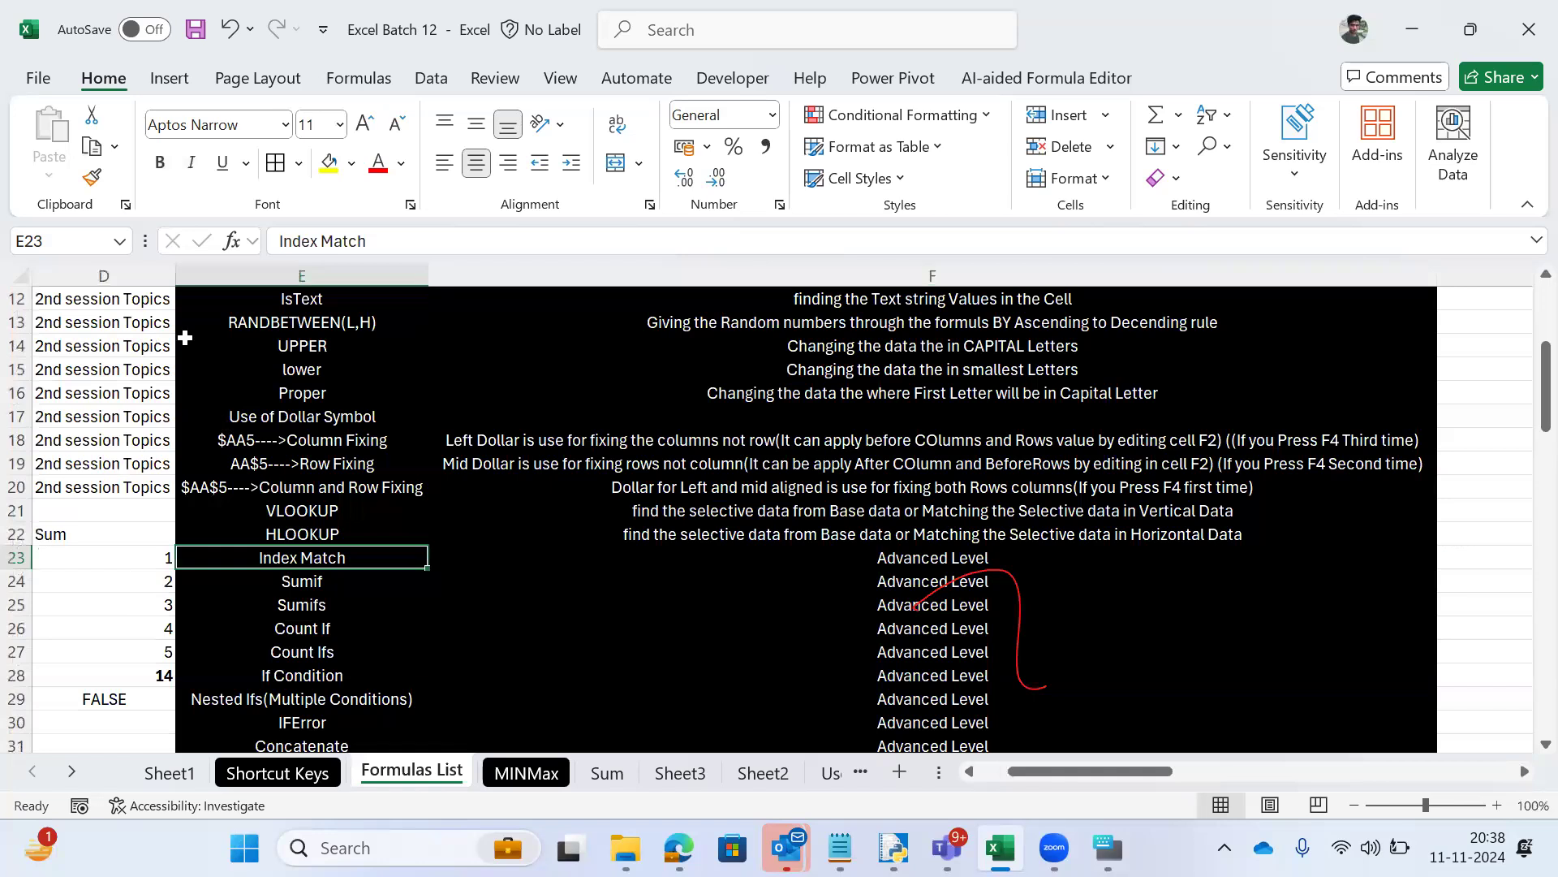
{"action": "key", "text": "ctrl+Page_Up"}
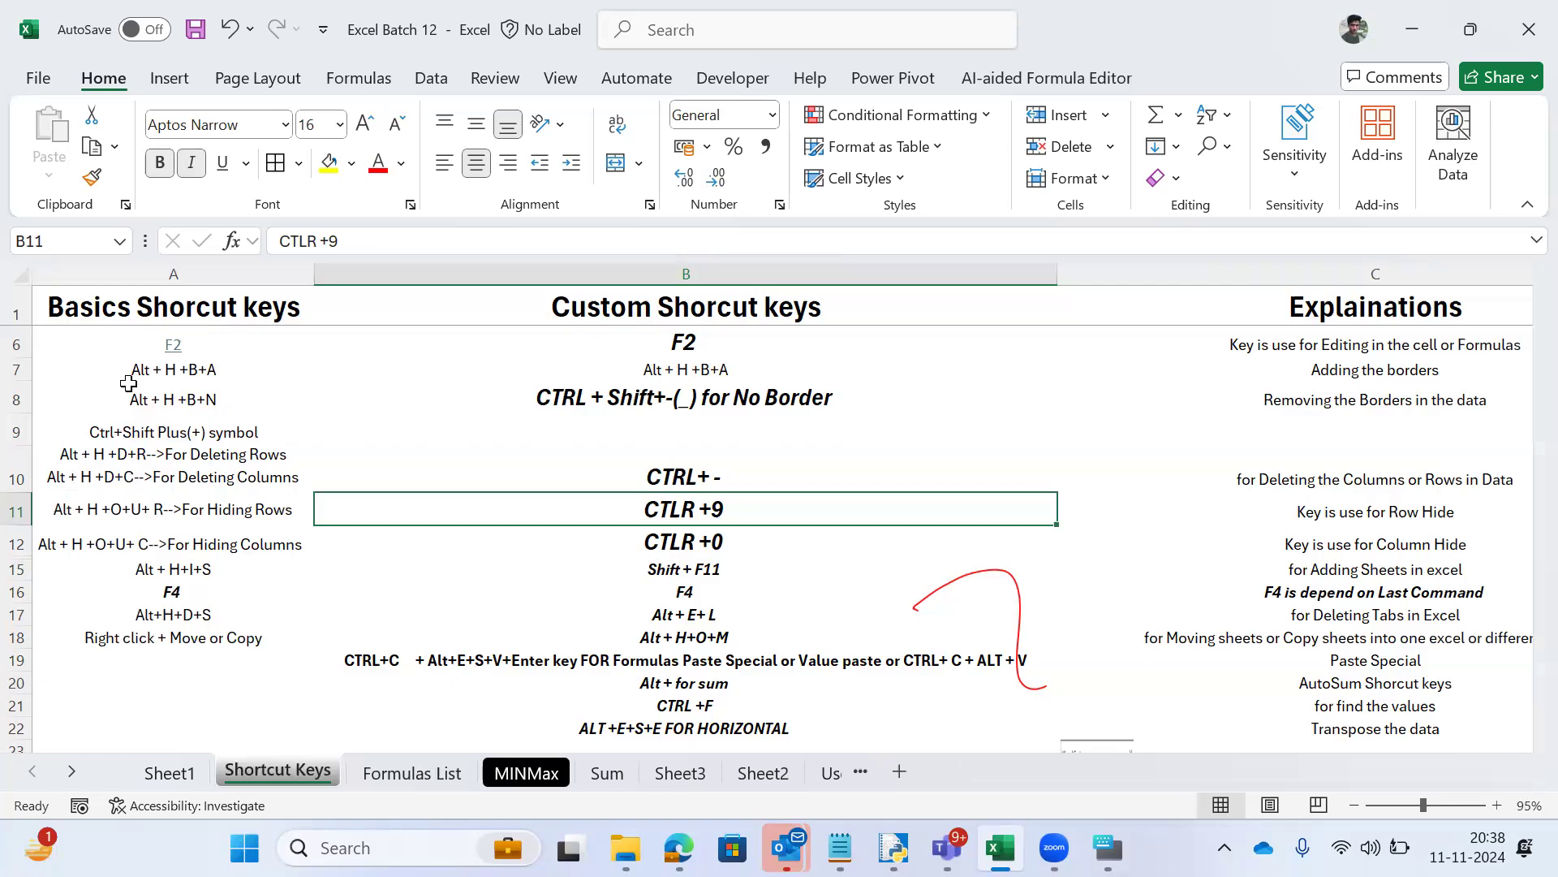
Step: Examine the column-hiding entry in row 12 across the basic, custom and explanation columns
{"action": "key", "text": "Left"}
{"action": "key", "text": "Down"}
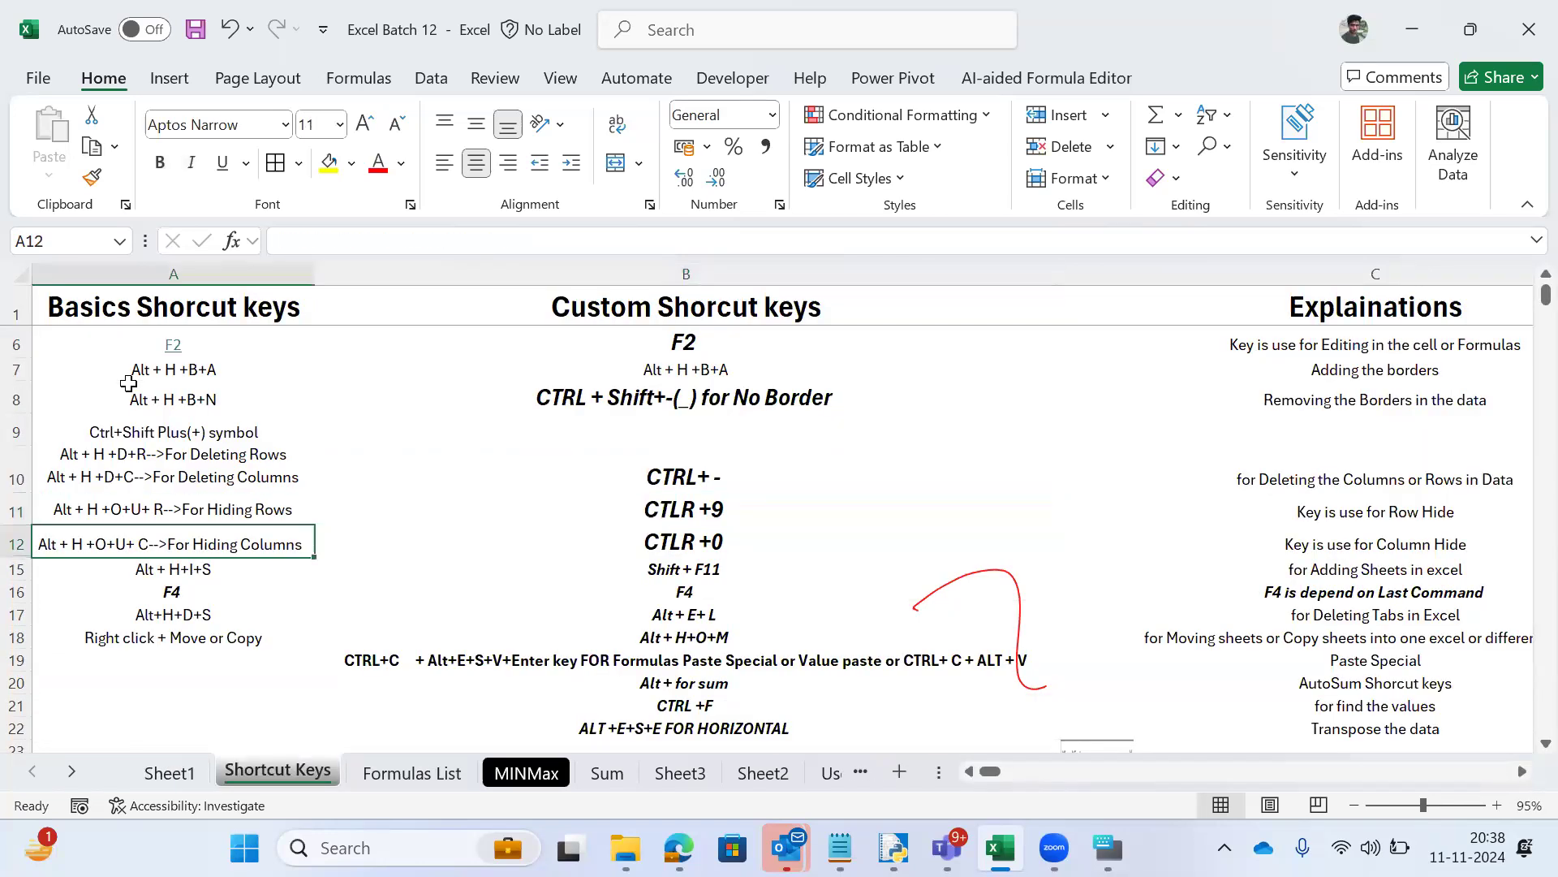
{"action": "key", "text": "Right"}
{"action": "key", "text": "Right"}
{"action": "key", "text": "Right"}
{"action": "key", "text": "Right"}
{"action": "key", "text": "Left"}
{"action": "key", "text": "Left"}
{"action": "key", "text": "Left"}
{"action": "key", "text": "Left"}
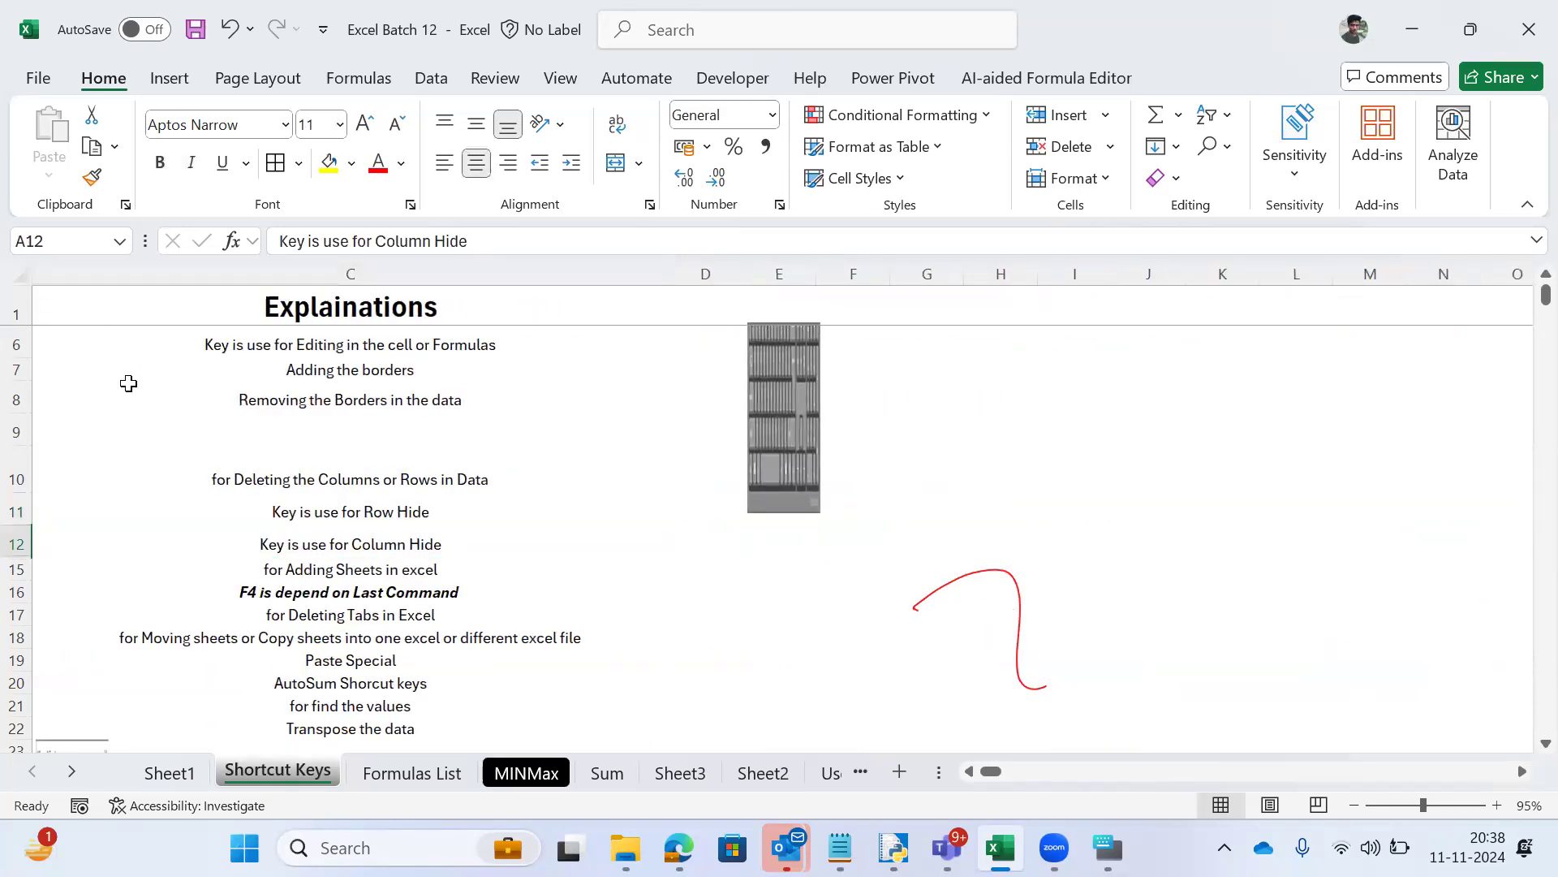
Step: Highlight both hiding entries in A11:A12 and examine the row-hiding shortcut and explanation in row 11
{"action": "key", "text": "Up"}
{"action": "key", "text": "shift+Down"}
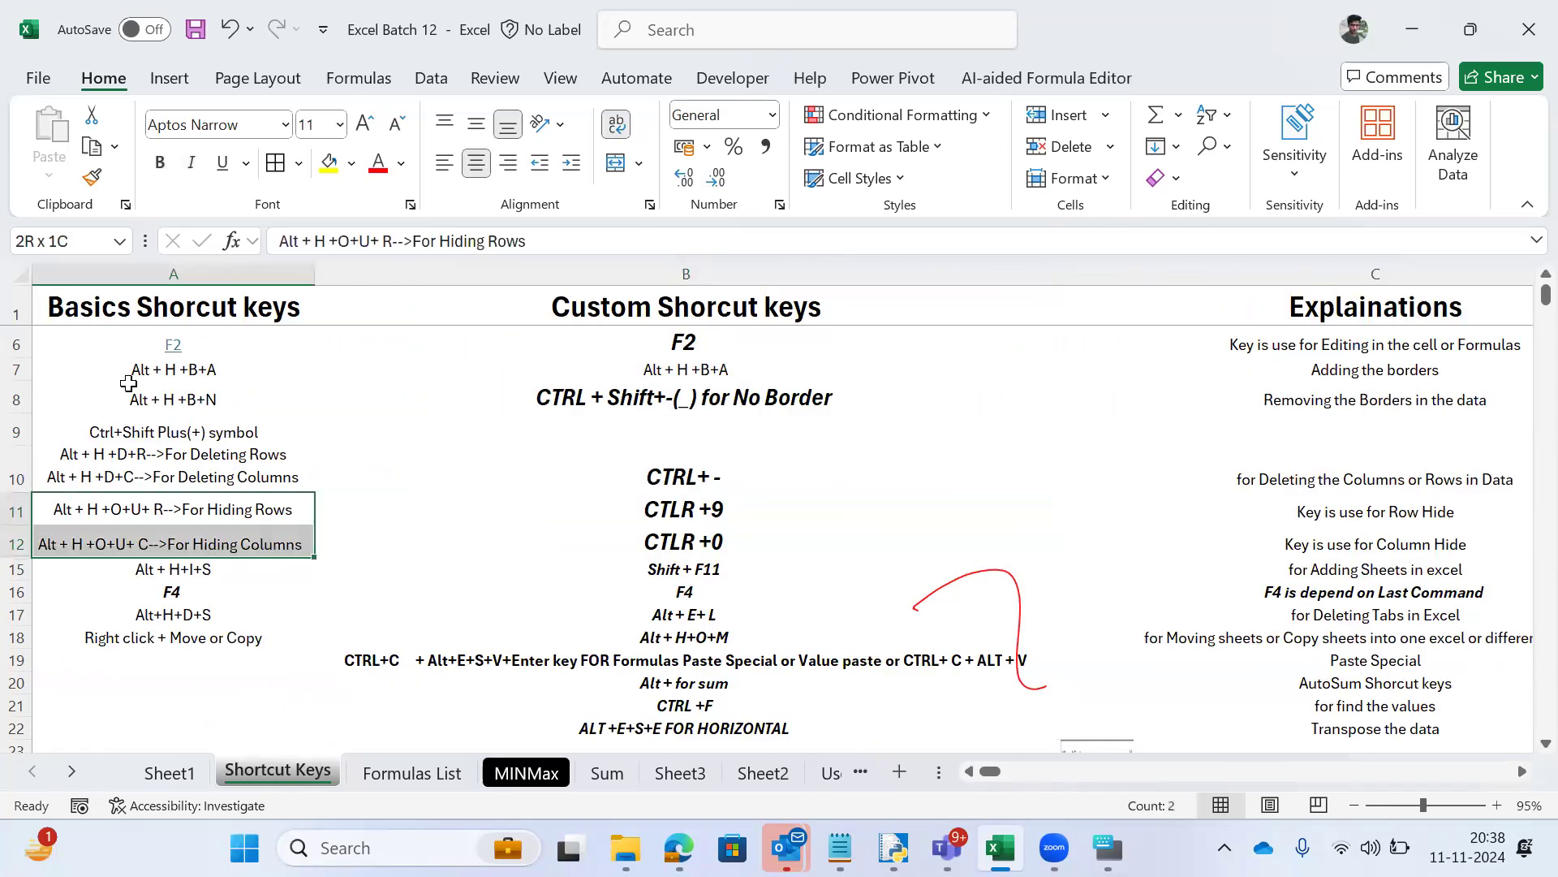
{"action": "key", "text": "Right"}
{"action": "key", "text": "Right"}
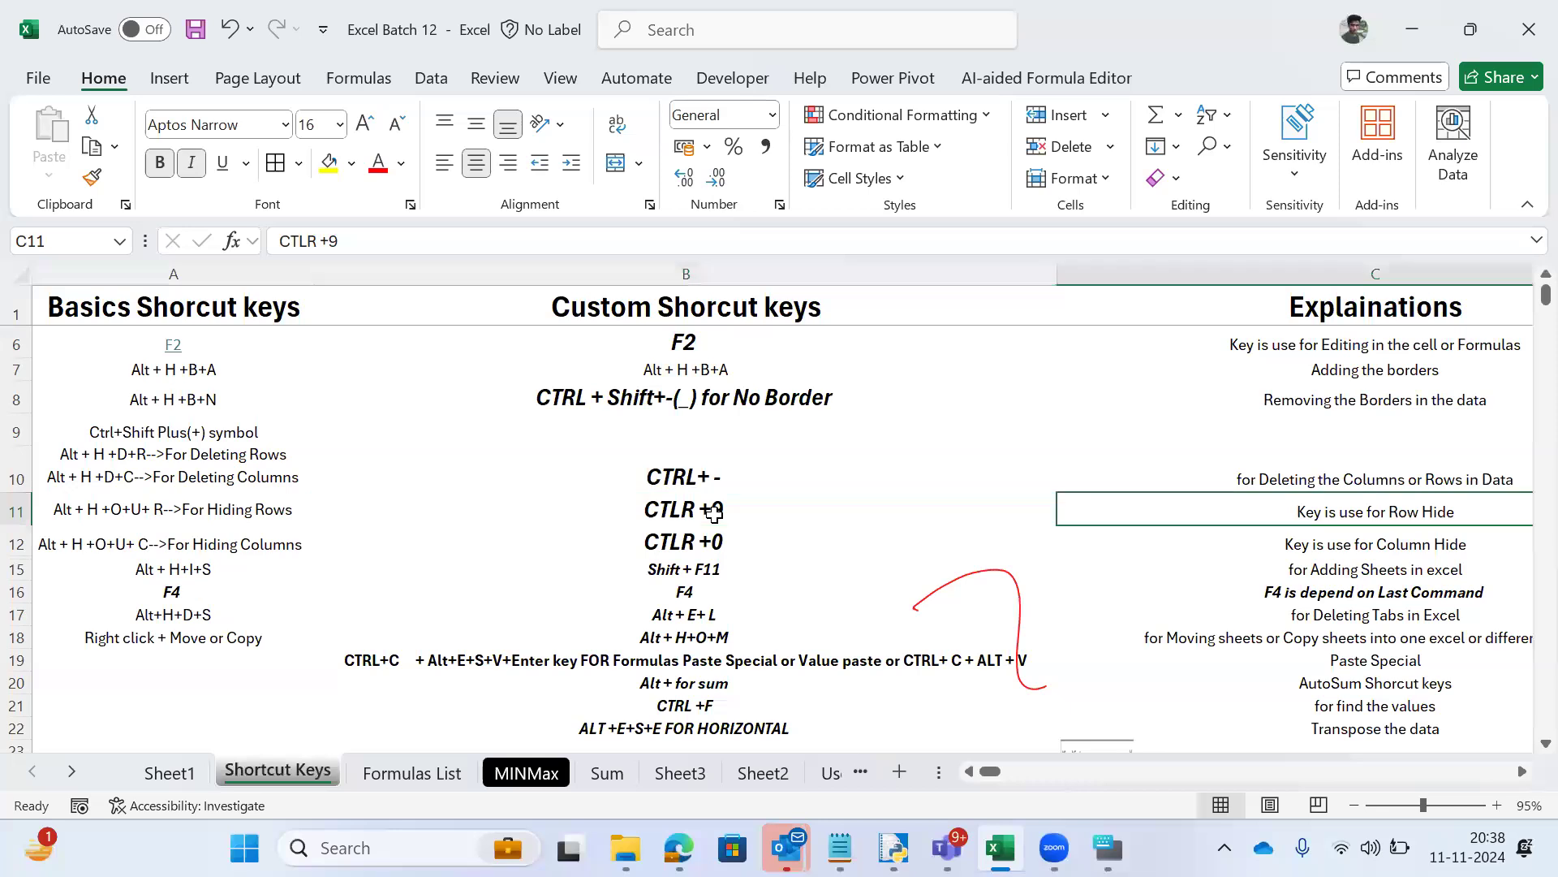
{"action": "key", "text": "Right"}
{"action": "key", "text": "Left"}
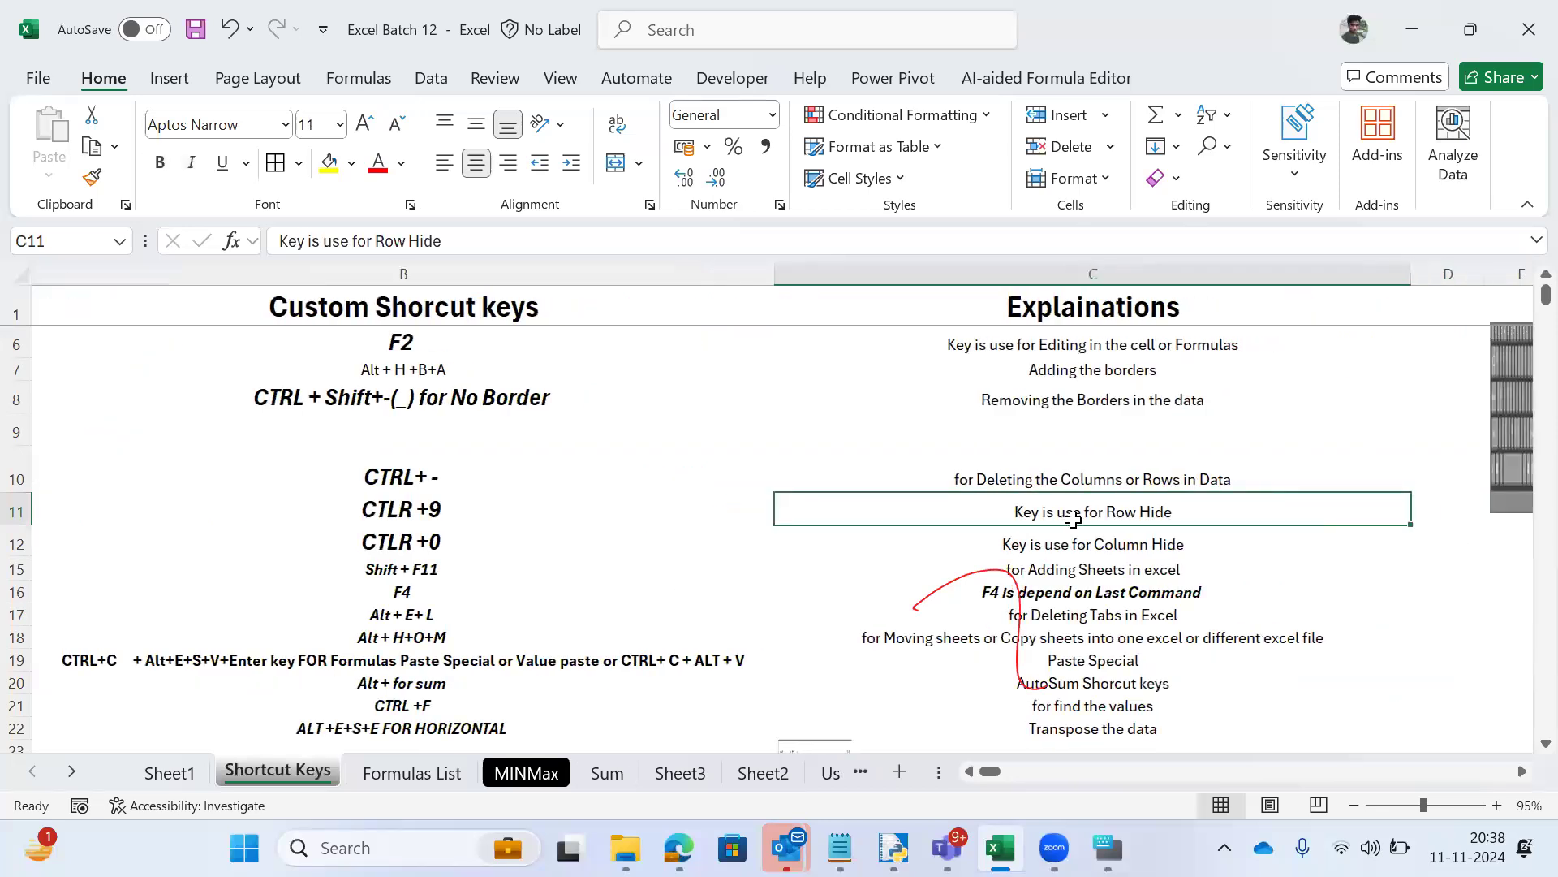
{"action": "key", "text": "Left"}
{"action": "key", "text": "Left"}
{"action": "key", "text": "Right"}
{"action": "key", "text": "Left"}
Step: Review the column-hiding shortcut and explanation in row 12 and return to the hiding entries in column A
{"action": "key", "text": "Down"}
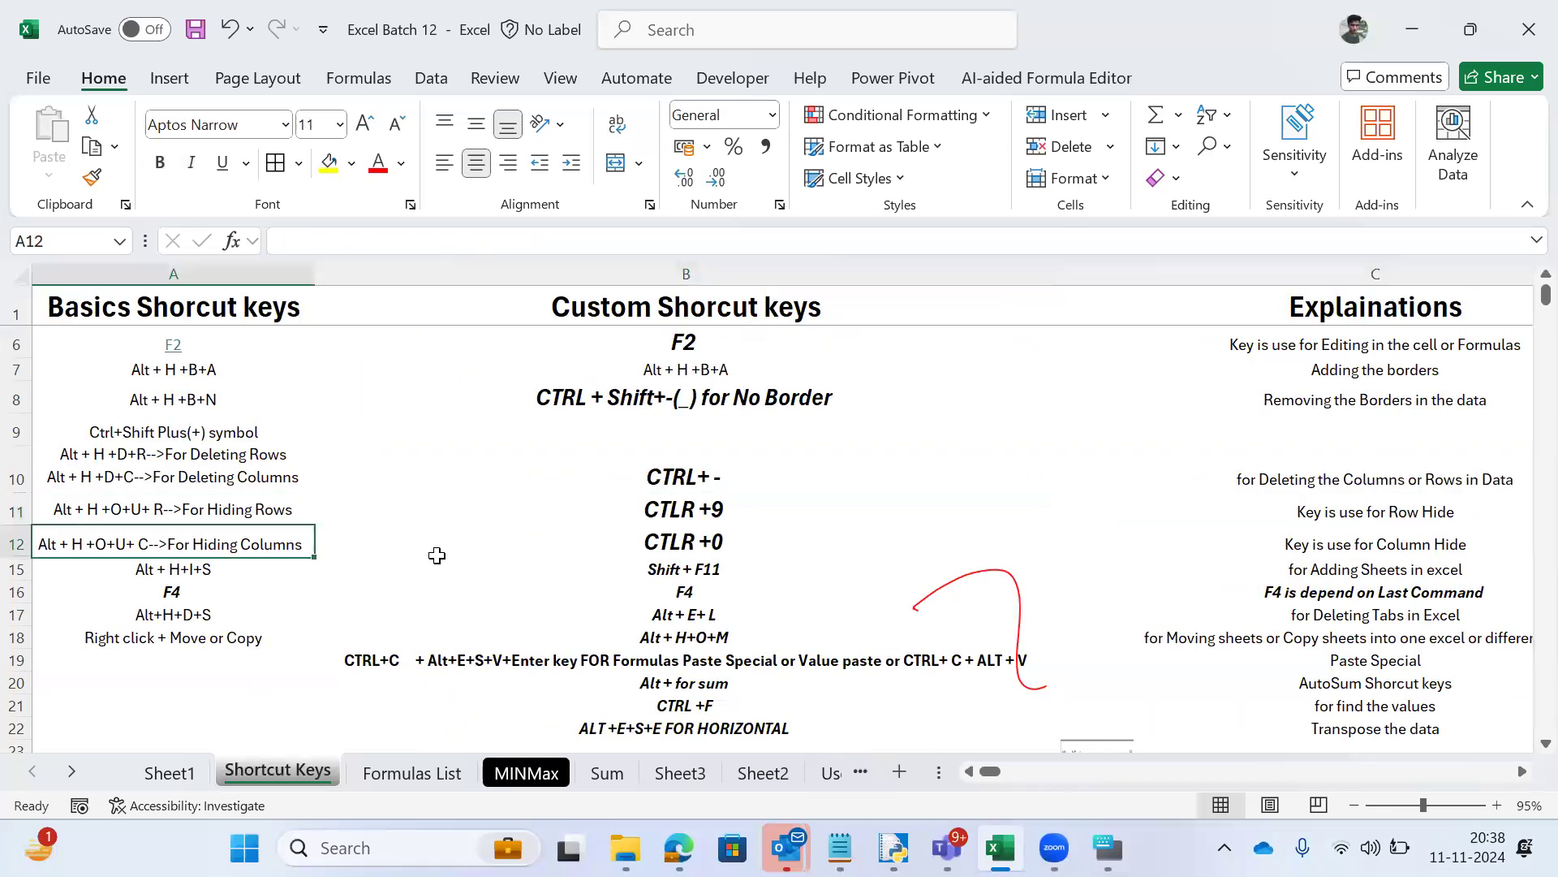
{"action": "key", "text": "Up"}
{"action": "key", "text": "Down"}
{"action": "key", "text": "Right"}
{"action": "key", "text": "Right"}
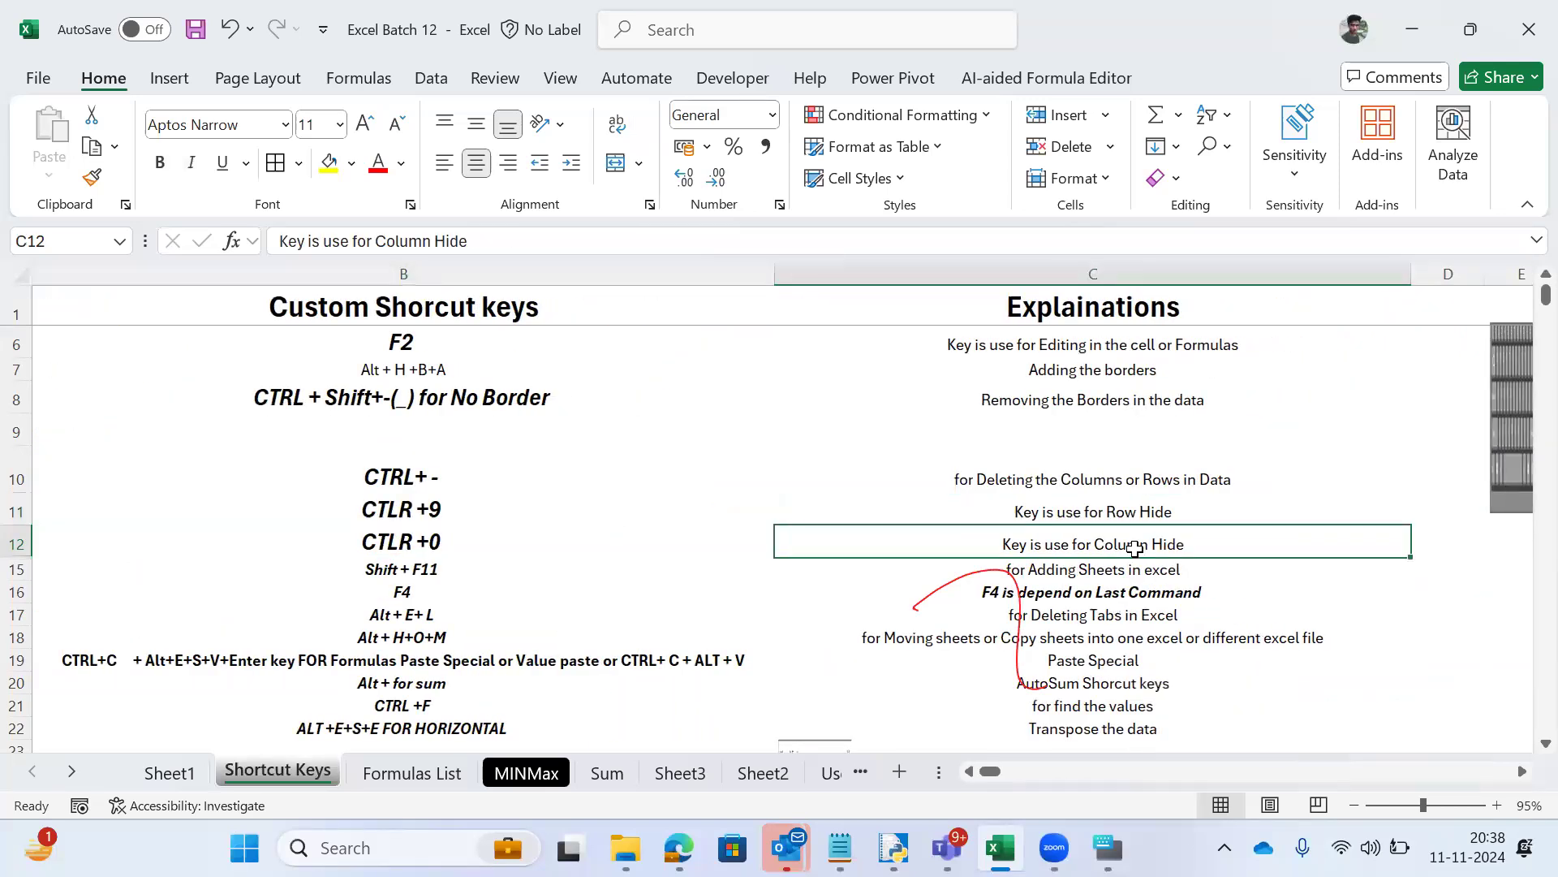
{"action": "key", "text": "Left"}
{"action": "key", "text": "Left"}
{"action": "key", "text": "shift+Up"}
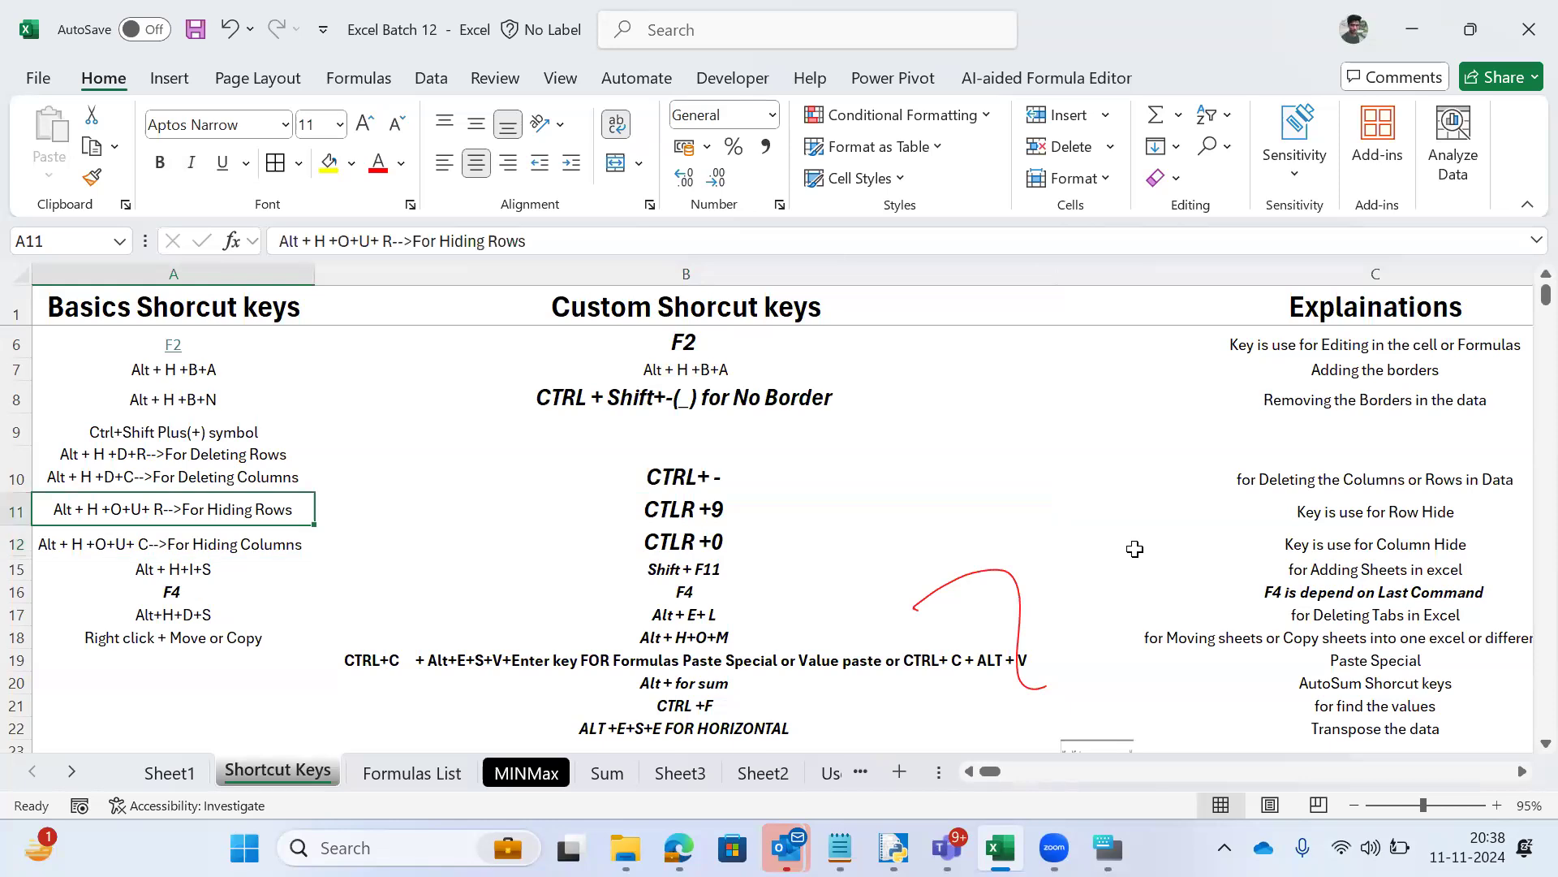
Step: Copy the row-hiding and column-hiding entries in A11:C12 of the Shortcut Keys sheet and go to Sheet1
{"action": "key", "text": "shift+Right"}
{"action": "key", "text": "shift+Right"}
{"action": "key", "text": "ctrl+c"}
{"action": "key", "text": "ctrl+Page_Up"}
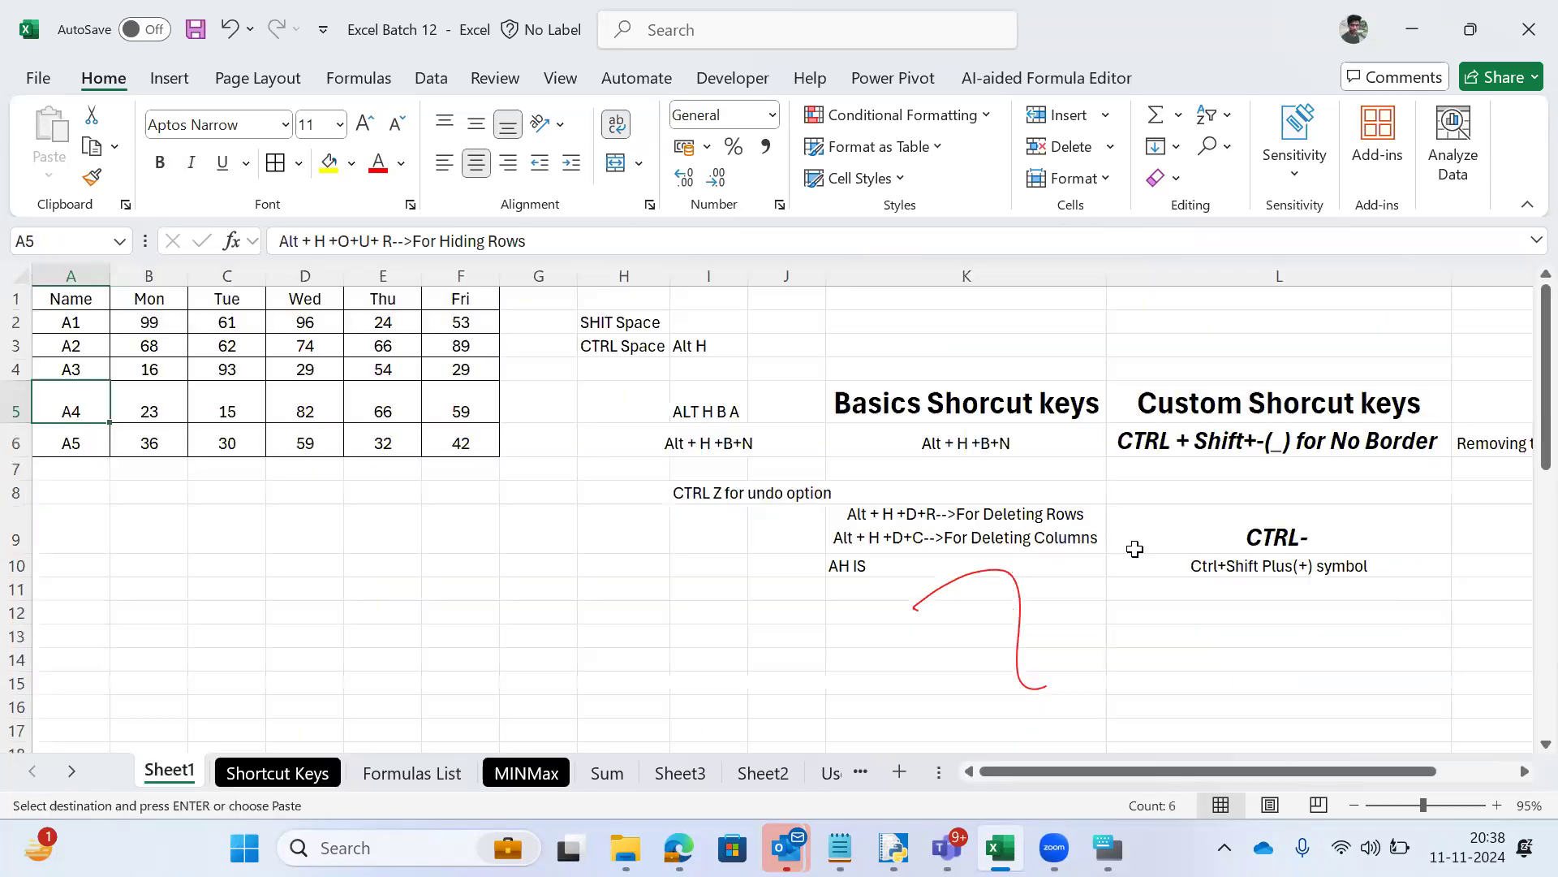
Step: Paste the copied hiding entries into Sheet1 starting at cell K11, below the existing shortcut notes
{"action": "key", "text": "Right"}
{"action": "key", "text": "Down"}
{"action": "key", "text": "Right"}
{"action": "key", "text": "Right"}
{"action": "key", "text": "Down"}
{"action": "key", "text": "Right"}
{"action": "key", "text": "Down"}
{"action": "key", "text": "Right"}
{"action": "key", "text": "Down"}
{"action": "key", "text": "Down"}
{"action": "key", "text": "Down"}
{"action": "key", "text": "Down"}
{"action": "key", "text": "Down"}
{"action": "key", "text": "Down"}
{"action": "key", "text": "Down"}
{"action": "key", "text": "Down"}
{"action": "key", "text": "Right"}
{"action": "key", "text": "Right"}
{"action": "key", "text": "Right"}
{"action": "key", "text": "Right"}
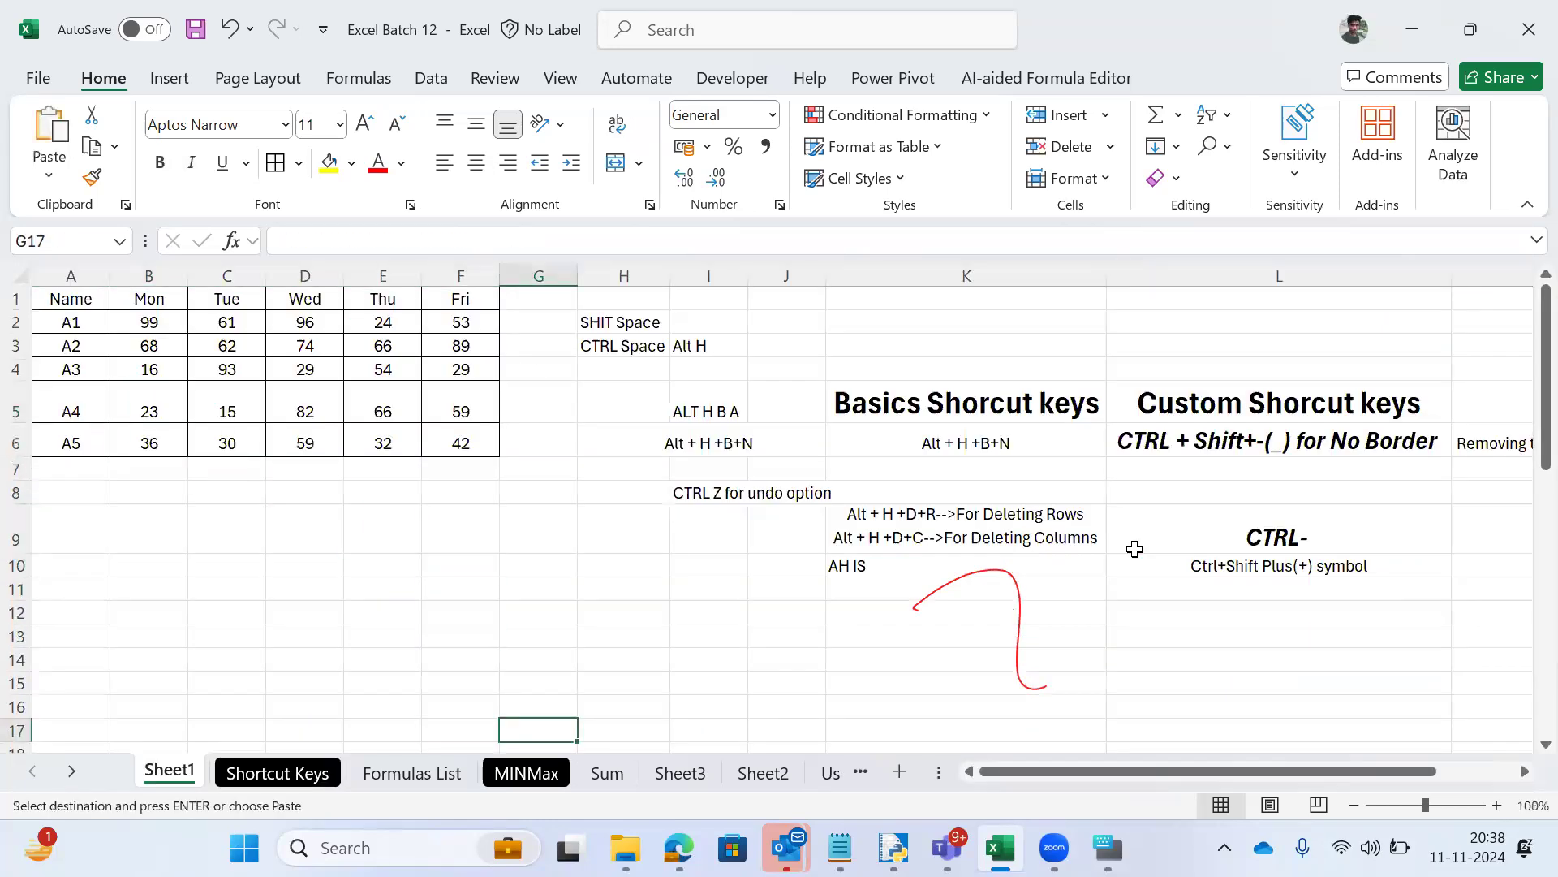
{"action": "key", "text": "Down"}
{"action": "key", "text": "Down"}
{"action": "key", "text": "Down"}
{"action": "key", "text": "Down"}
{"action": "key", "text": "Down"}
{"action": "key", "text": "Down"}
{"action": "key", "text": "Down"}
{"action": "key", "text": "Down"}
{"action": "key", "text": "Up"}
{"action": "key", "text": "Up"}
{"action": "key", "text": "Up"}
{"action": "key", "text": "Up"}
{"action": "key", "text": "Up"}
{"action": "key", "text": "Up"}
{"action": "key", "text": "Up"}
{"action": "key", "text": "Up"}
{"action": "key", "text": "Up"}
{"action": "key", "text": "Up"}
{"action": "key", "text": "Up"}
{"action": "key", "text": "Up"}
{"action": "key", "text": "Up"}
{"action": "key", "text": "Up"}
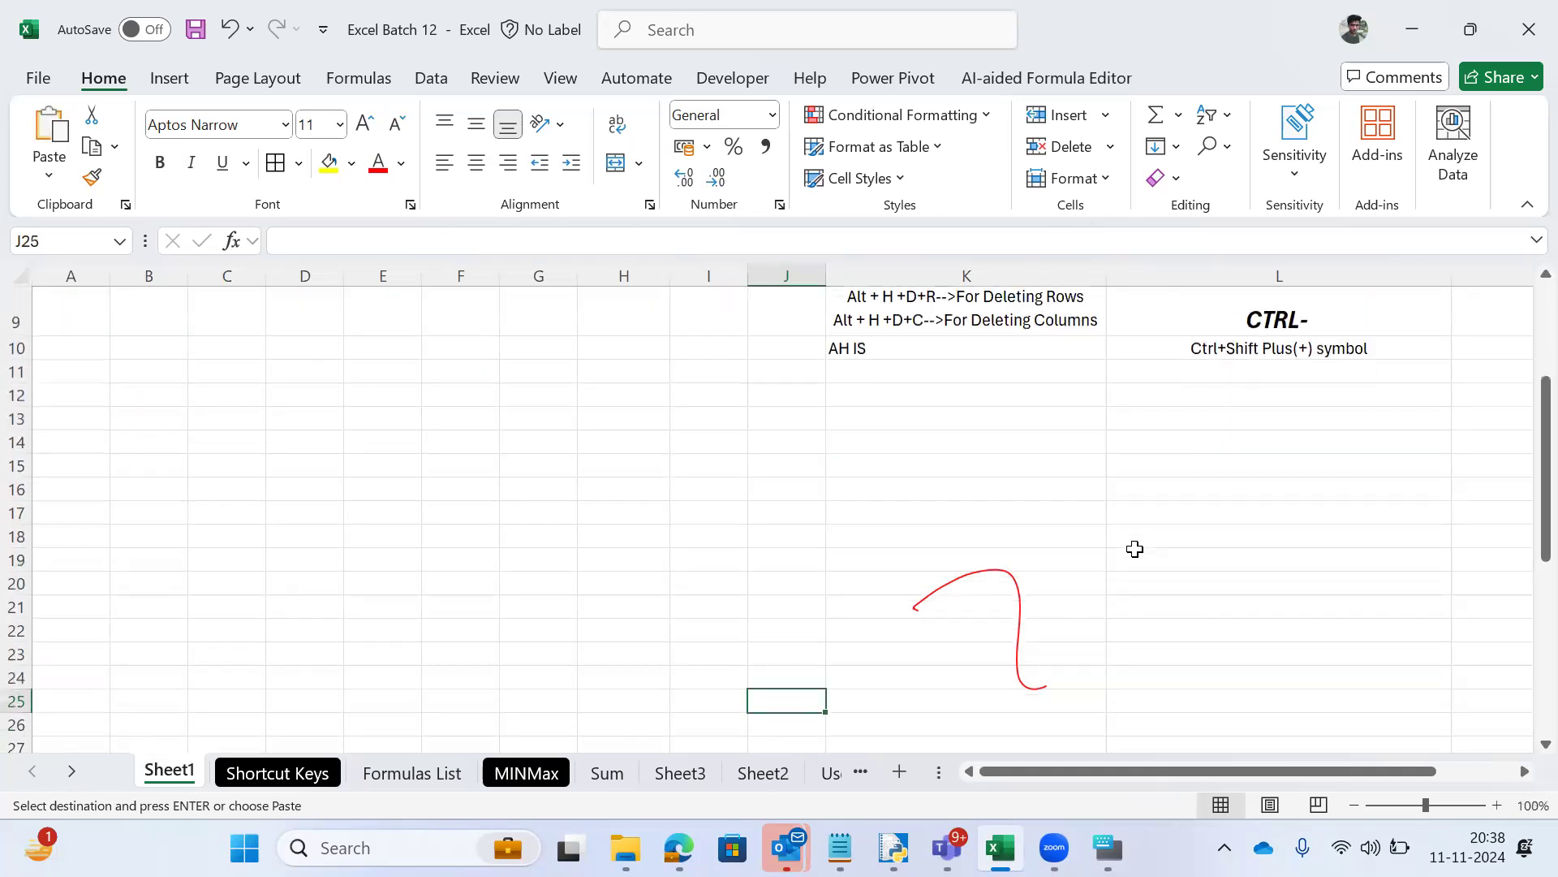
{"action": "key", "text": "Right"}
{"action": "key", "text": "Up"}
{"action": "key", "text": "Down"}
{"action": "key", "text": "shift+Down"}
{"action": "key", "text": "shift+Right"}
{"action": "key", "text": "shift+Right"}
{"action": "key", "text": "ctrl+v"}
Step: Demonstrate whole-row selection on row 4, the A3 record of the sample table
{"action": "key", "text": "Home"}
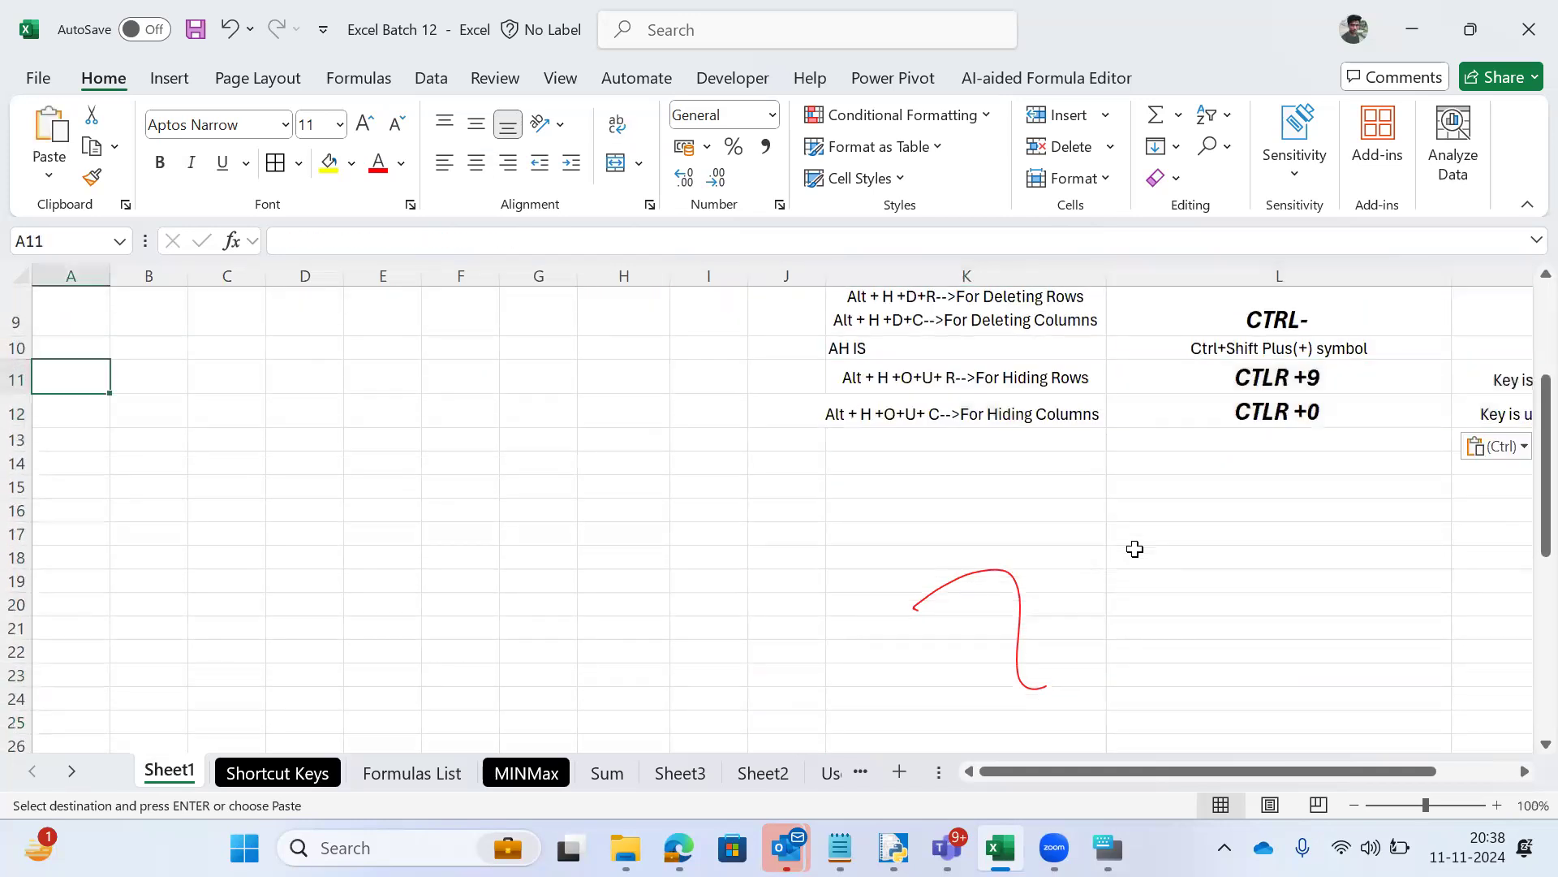
{"action": "key", "text": "Up"}
{"action": "key", "text": "Up"}
{"action": "key", "text": "Up"}
{"action": "key", "text": "Up"}
{"action": "key", "text": "Up"}
{"action": "key", "text": "Up"}
{"action": "key", "text": "Up"}
{"action": "key", "text": "Up"}
{"action": "key", "text": "Up"}
{"action": "key", "text": "Down"}
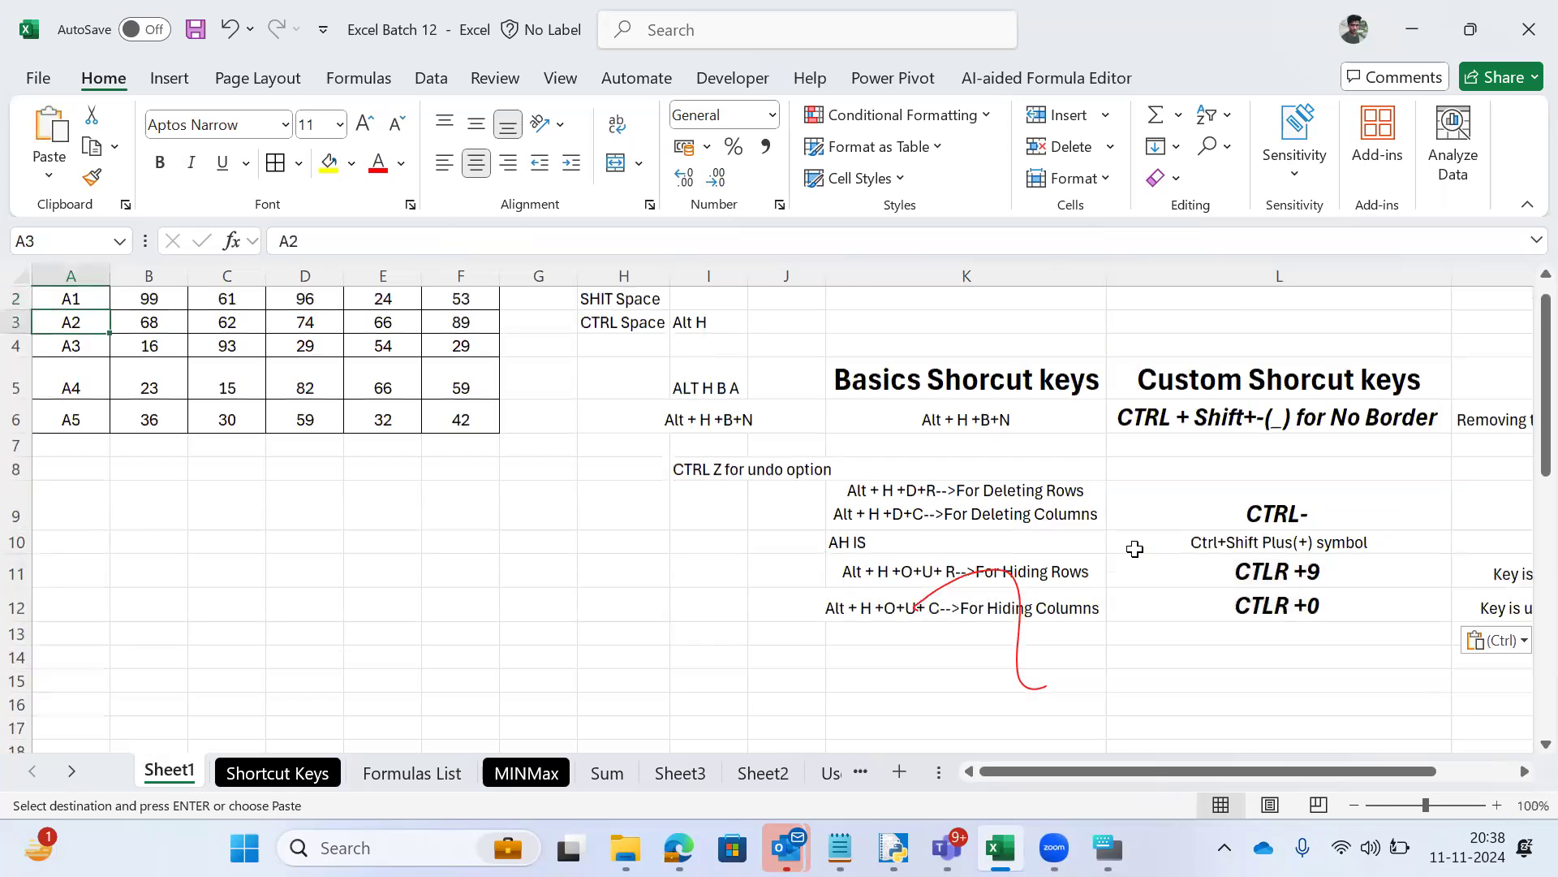
{"action": "key", "text": "Up"}
{"action": "key", "text": "Up"}
{"action": "key", "text": "Down"}
{"action": "key", "text": "Down"}
{"action": "key", "text": "Down"}
{"action": "key", "text": "Up"}
{"action": "key", "text": "Right"}
{"action": "key", "text": "Left"}
{"action": "key", "text": "Down"}
{"action": "key", "text": "shift+space"}
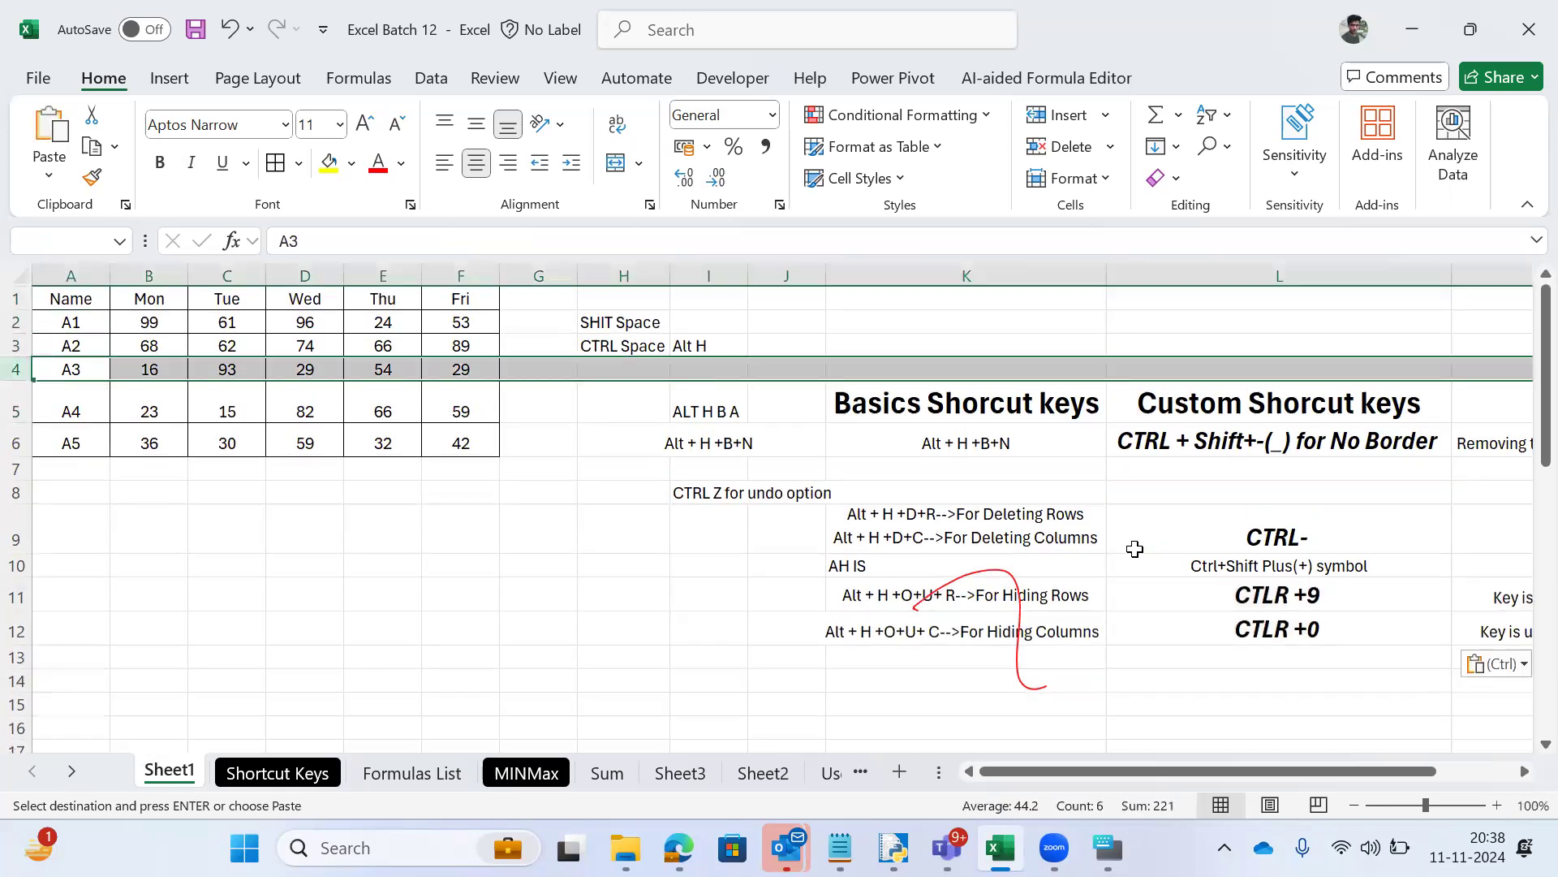
{"action": "key", "text": "Right"}
{"action": "key", "text": "Left"}
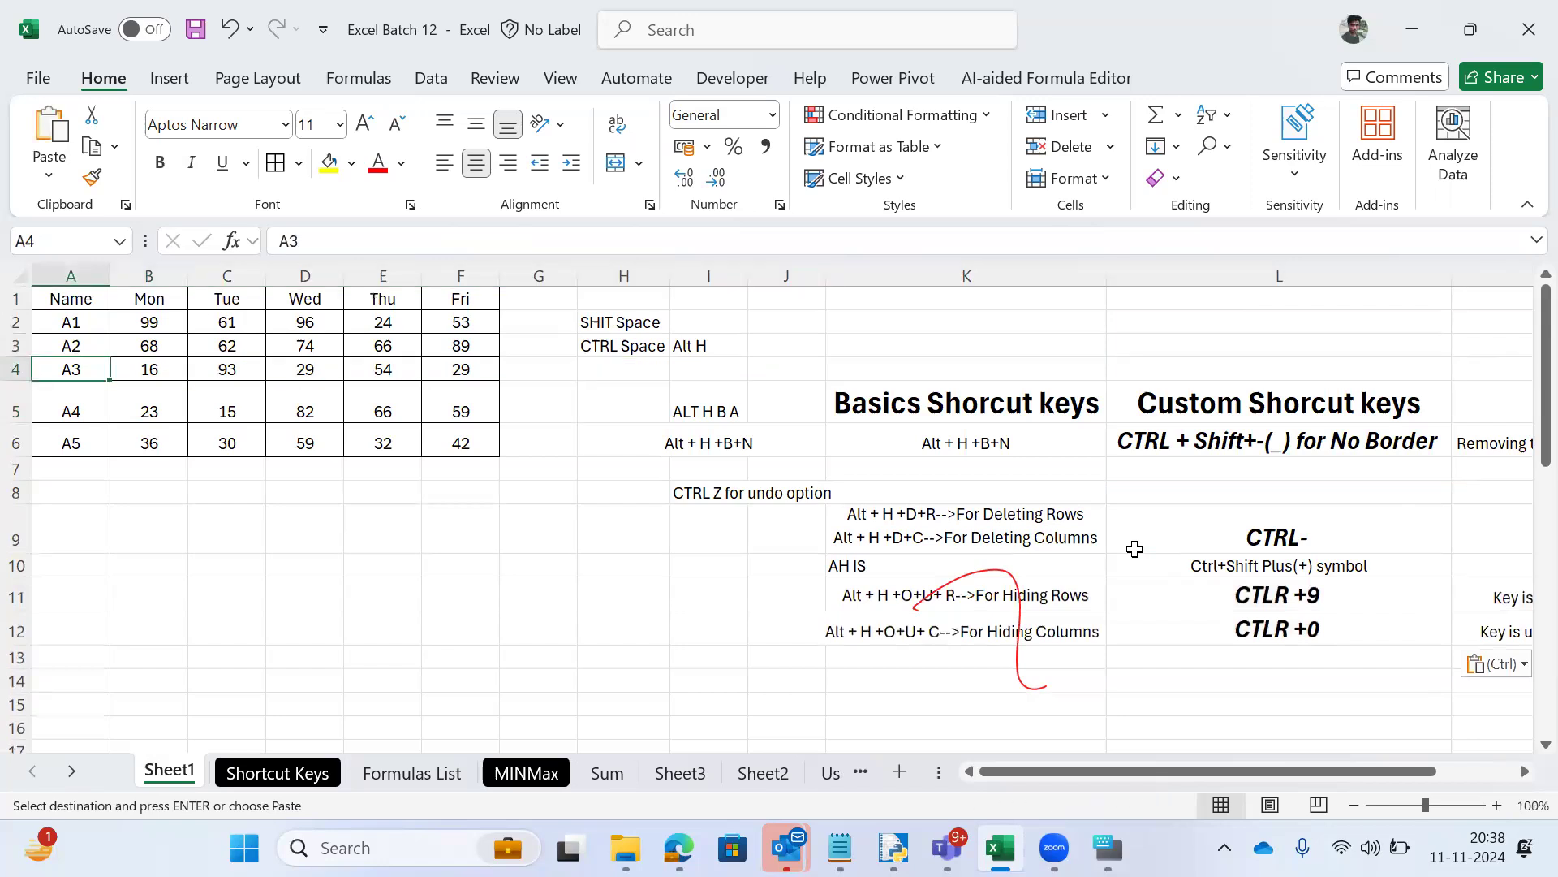
{"action": "key", "text": "shift+space"}
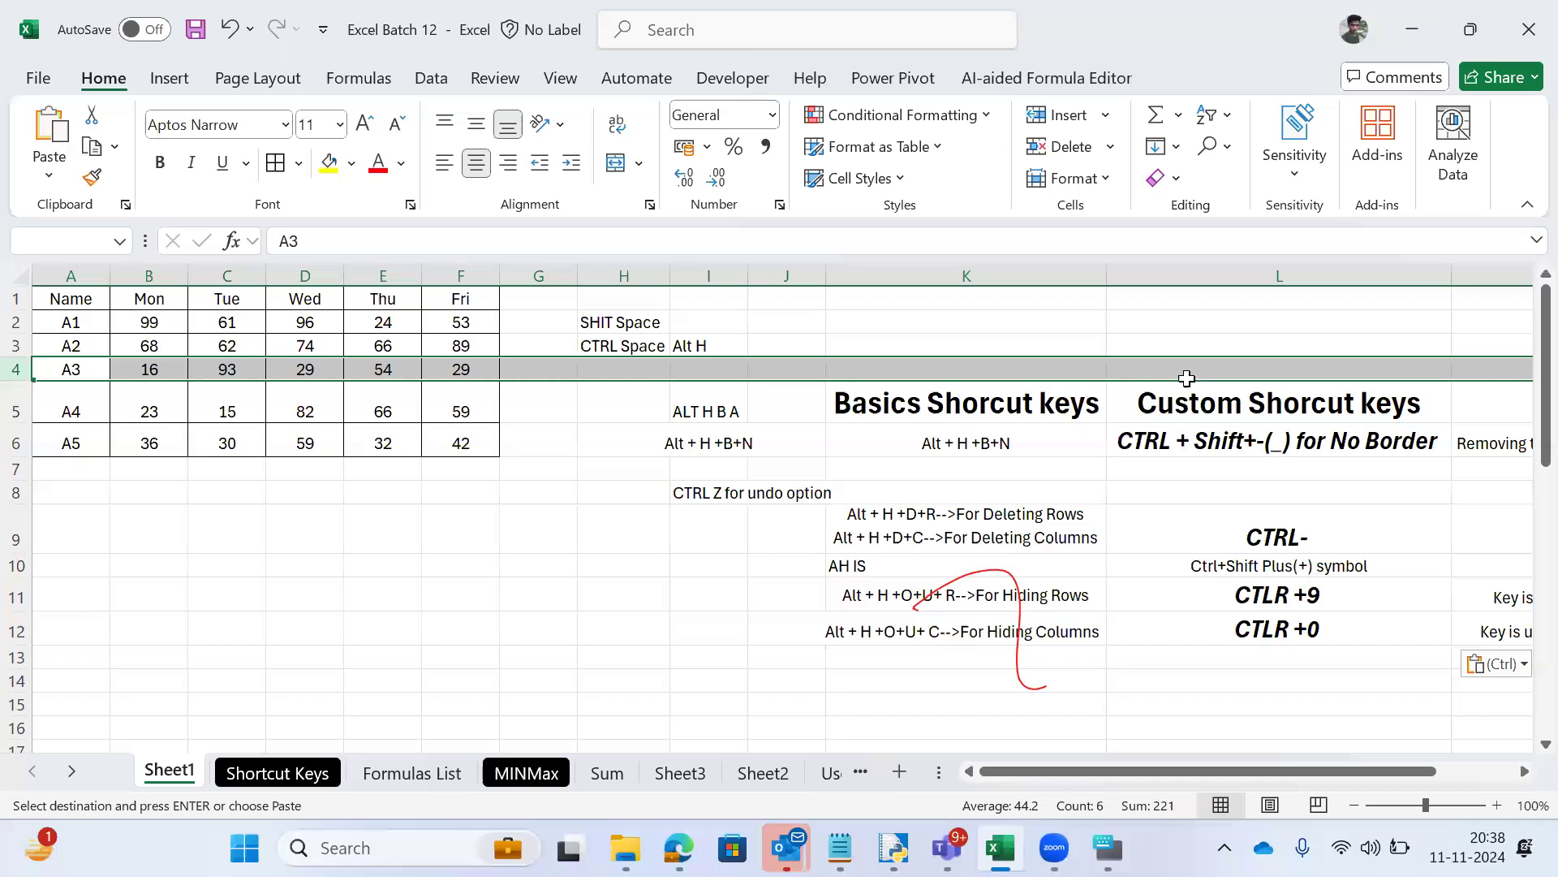
Step: Select the entire row 4 and hide it with the Hide Rows format option
{"action": "key", "text": "Right"}
{"action": "key", "text": "Left"}
{"action": "key", "text": "shift+space"}
{"action": "key", "text": "Right"}
{"action": "key", "text": "Left"}
{"action": "key", "text": "shift+space"}
{"action": "key", "text": "alt"}
{"action": "key", "text": "h"}
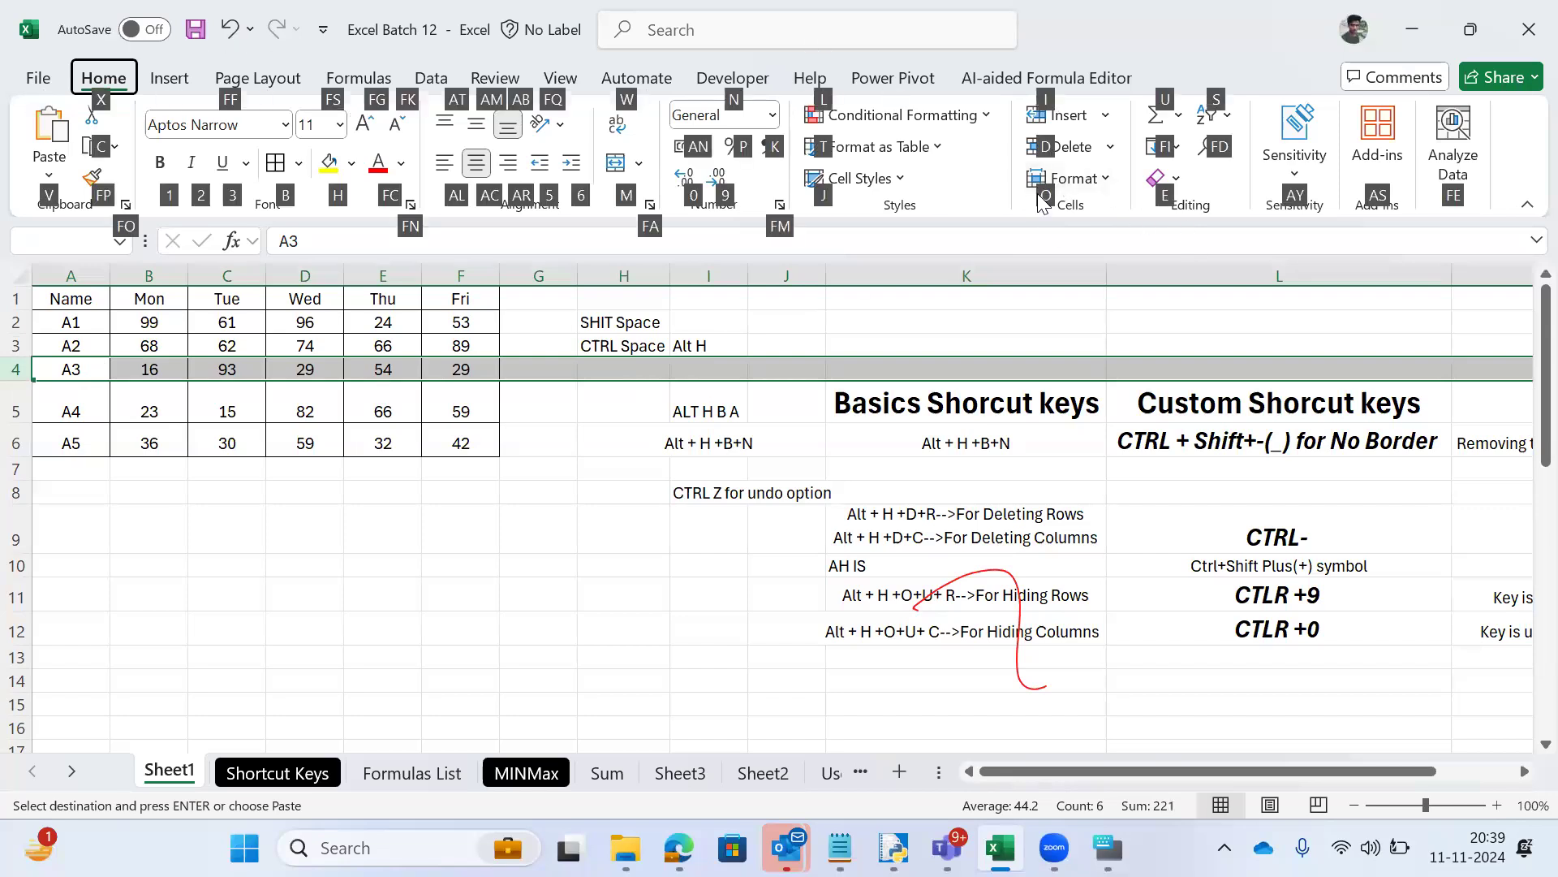
{"action": "key", "text": "o"}
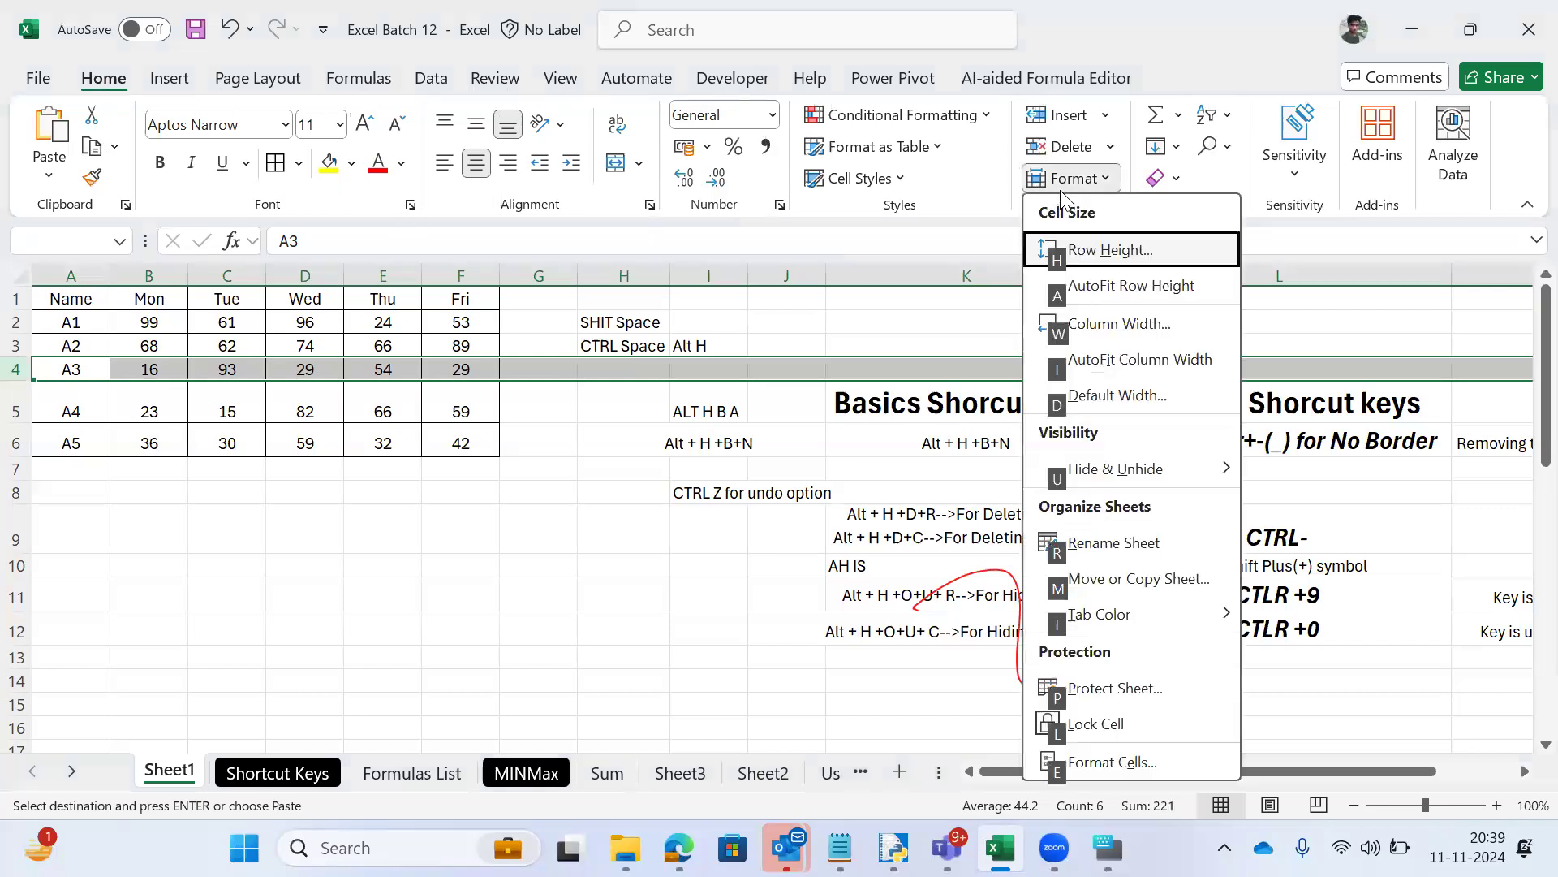
{"action": "mouse_move", "coordinate": [1110, 479]}
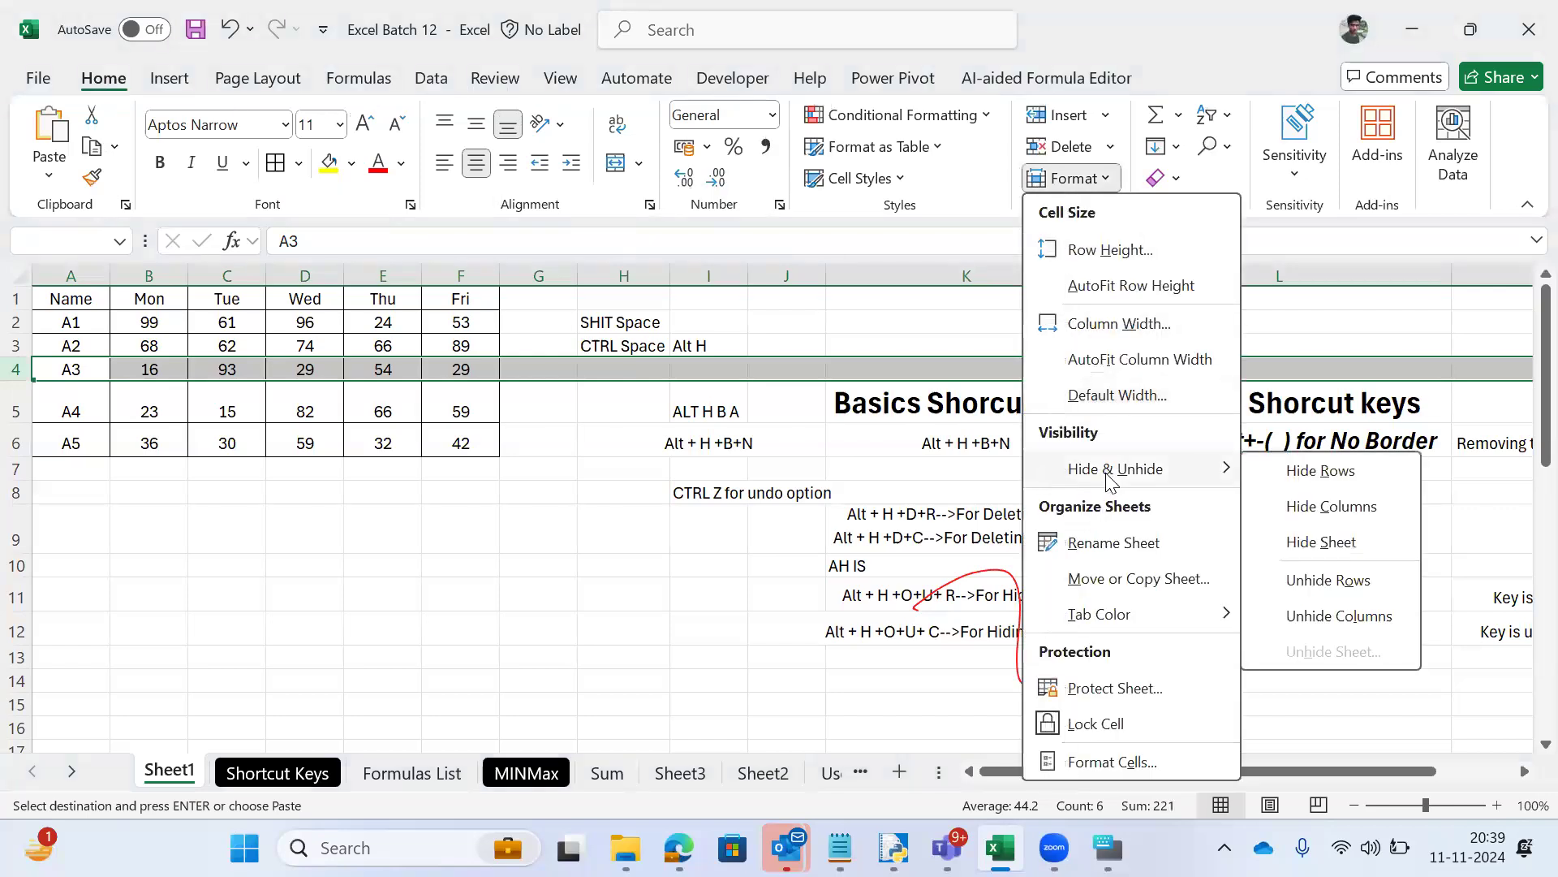
{"action": "left_click", "coordinate": [1338, 473]}
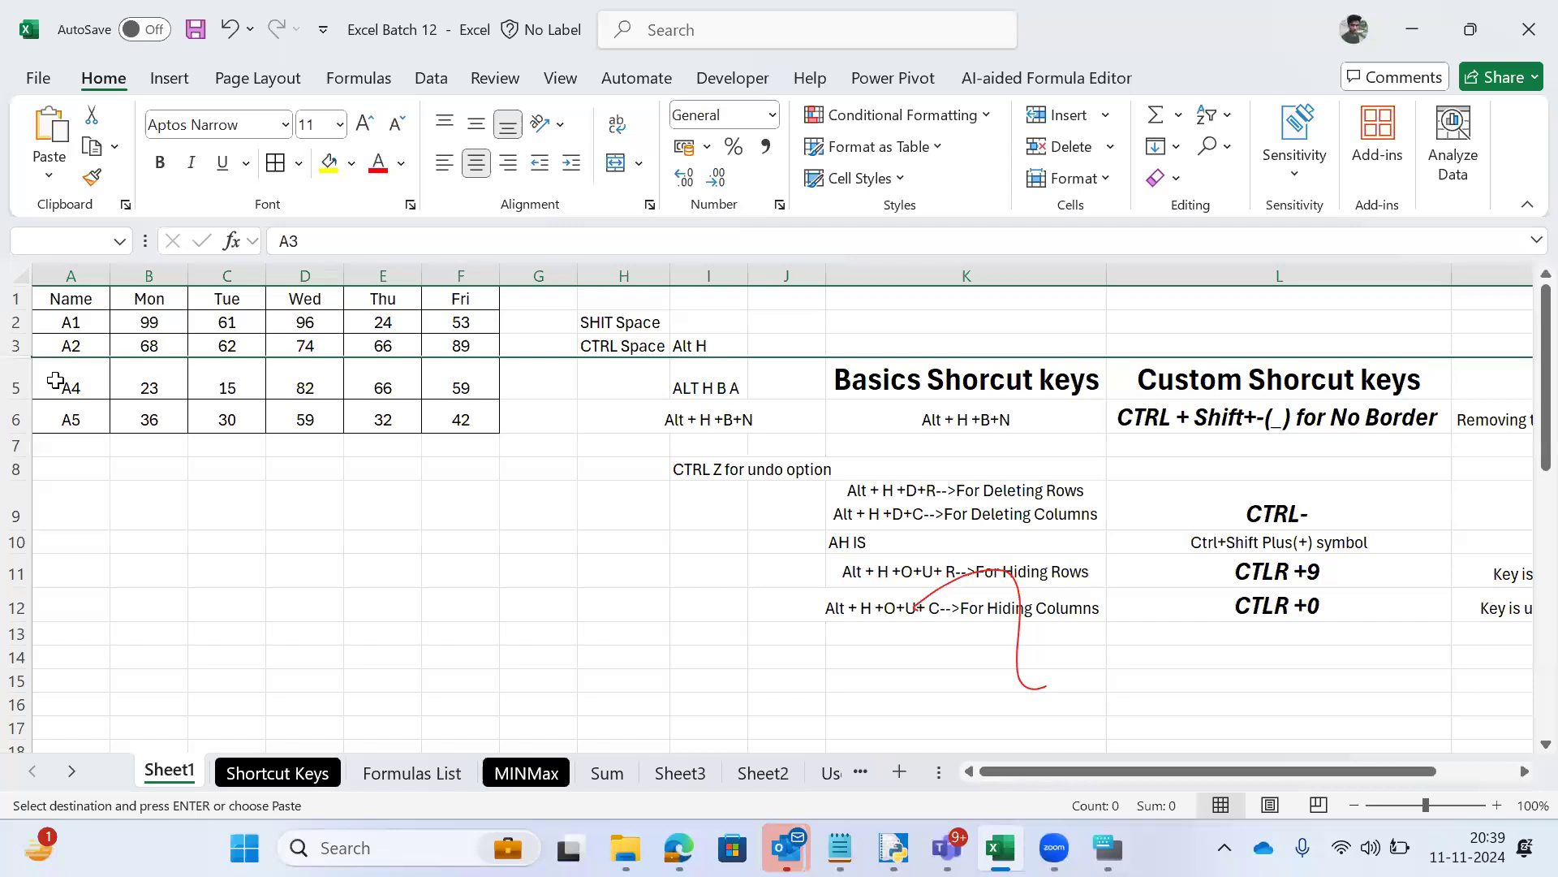
Step: Check the table around the hidden row, review the hiding-rows entry in K11, and return to cell A1
{"action": "left_click", "coordinate": [55, 381]}
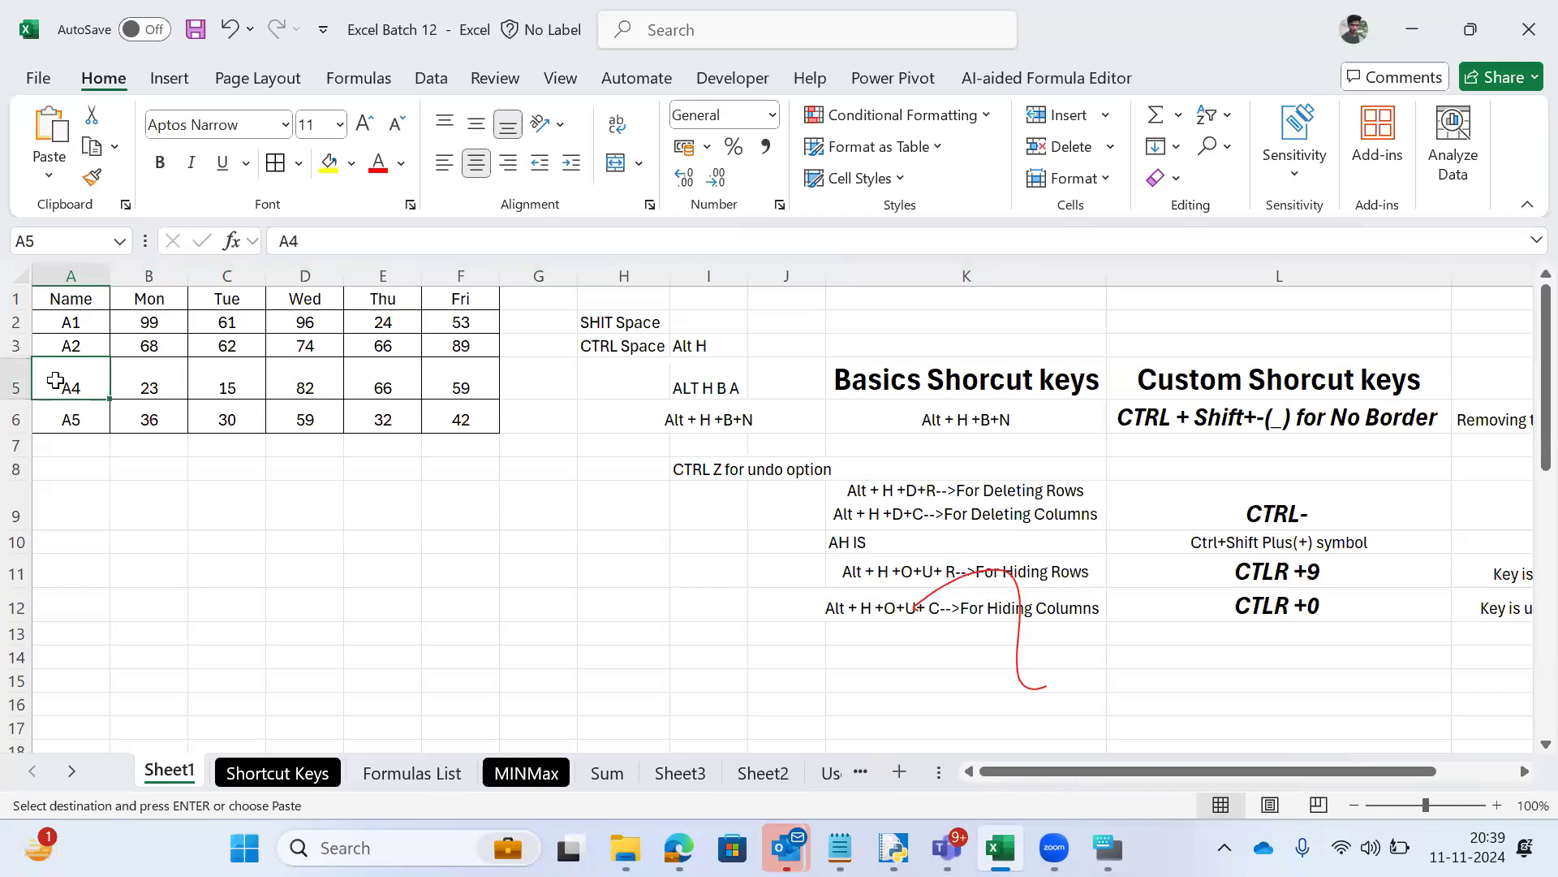
{"action": "left_click", "coordinate": [860, 574]}
{"action": "key", "text": "Right"}
{"action": "key", "text": "Right"}
{"action": "key", "text": "Left"}
{"action": "key", "text": "Left"}
{"action": "key", "text": "Up"}
{"action": "key", "text": "Left"}
{"action": "key", "text": "ctrl+Up"}
{"action": "key", "text": "ctrl+Left"}
{"action": "key", "text": "ctrl+Left"}
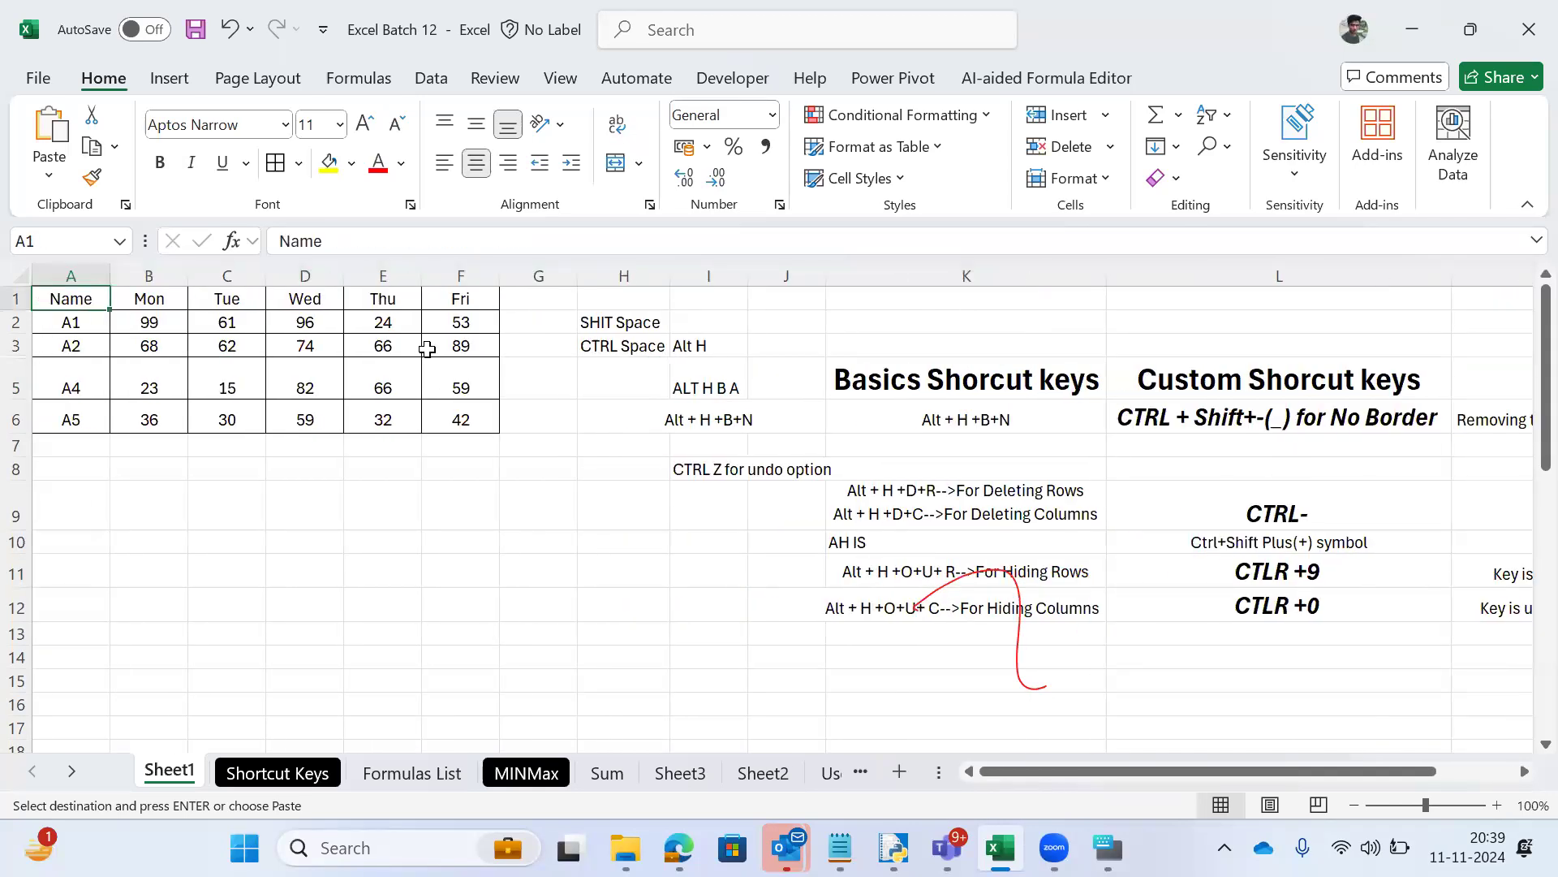
Step: Select rows 3 to 5 around the hidden row and unhide row 4
{"action": "left_click", "coordinate": [72, 370]}
{"action": "key", "text": "Up"}
{"action": "key", "text": "shift+space"}
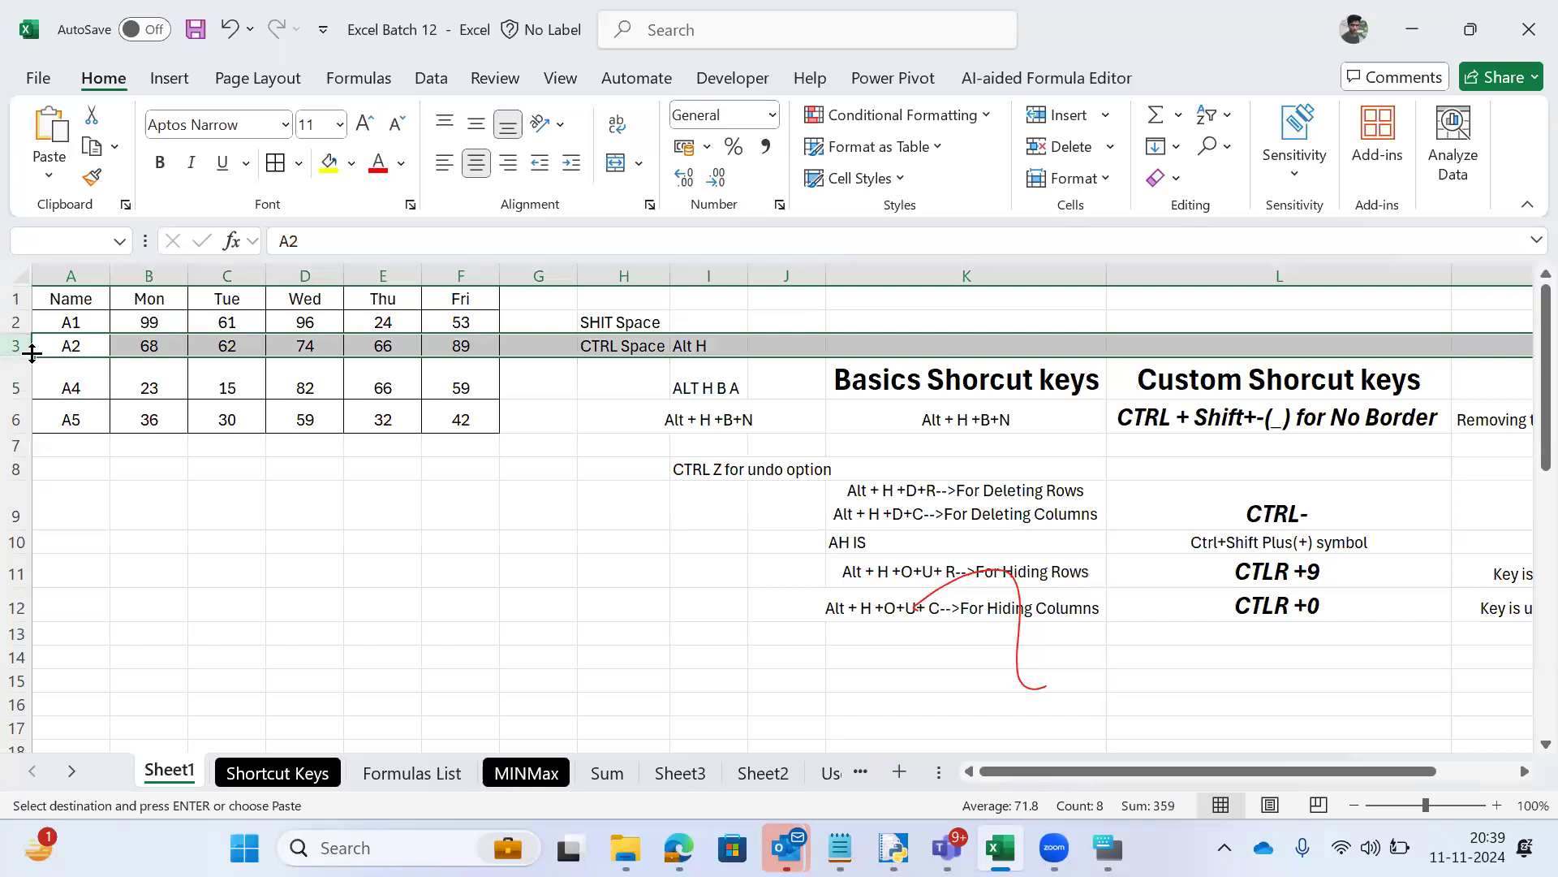
{"action": "key", "text": "shift+Down"}
{"action": "key", "text": "shift+Up"}
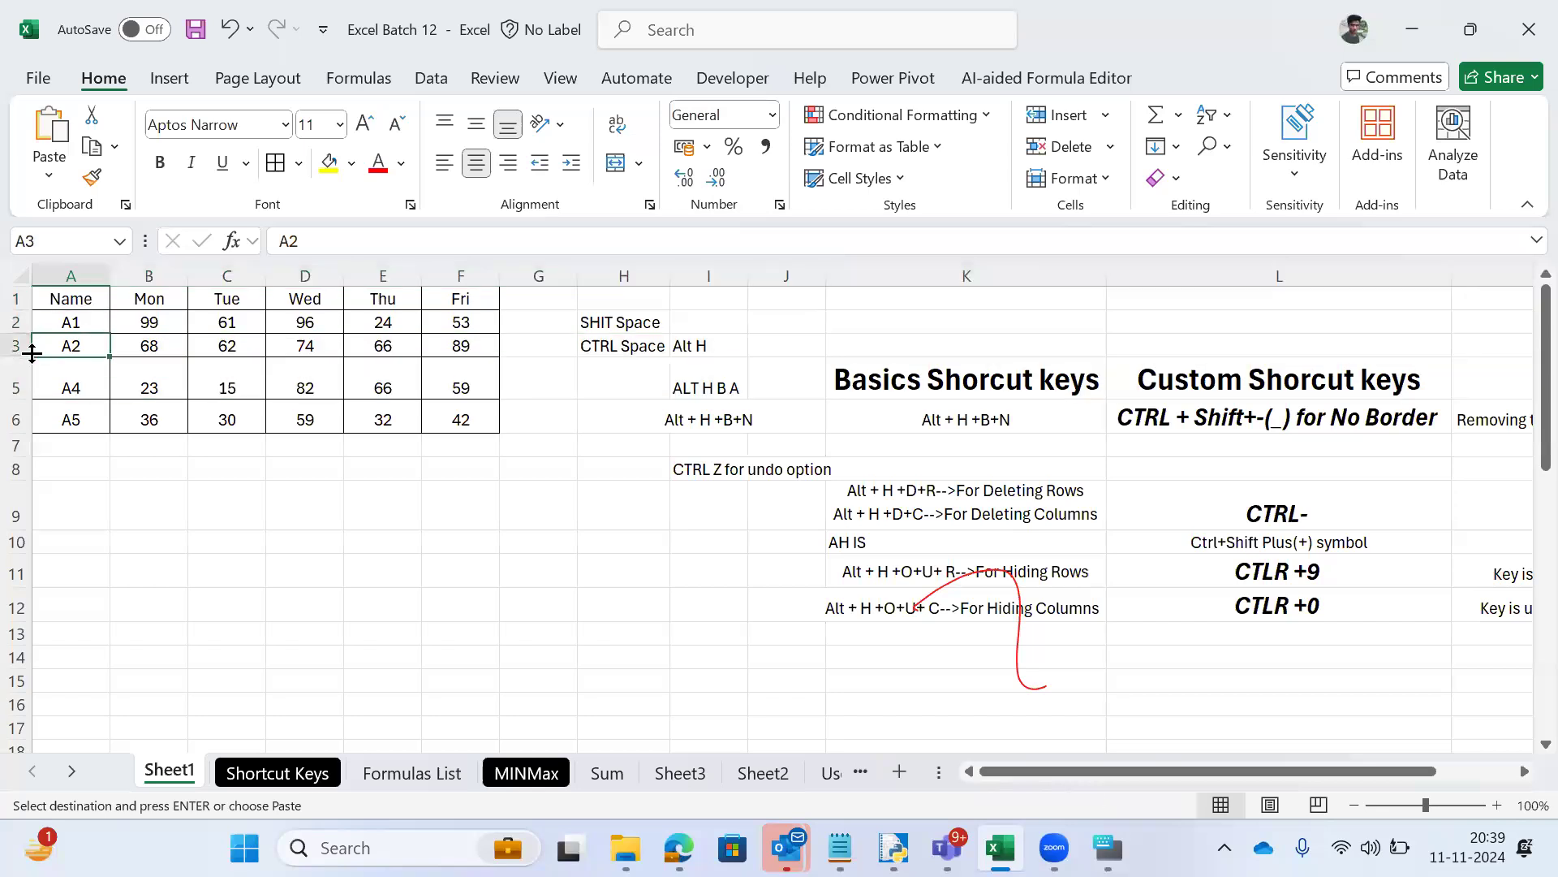
{"action": "key", "text": "shift+Down"}
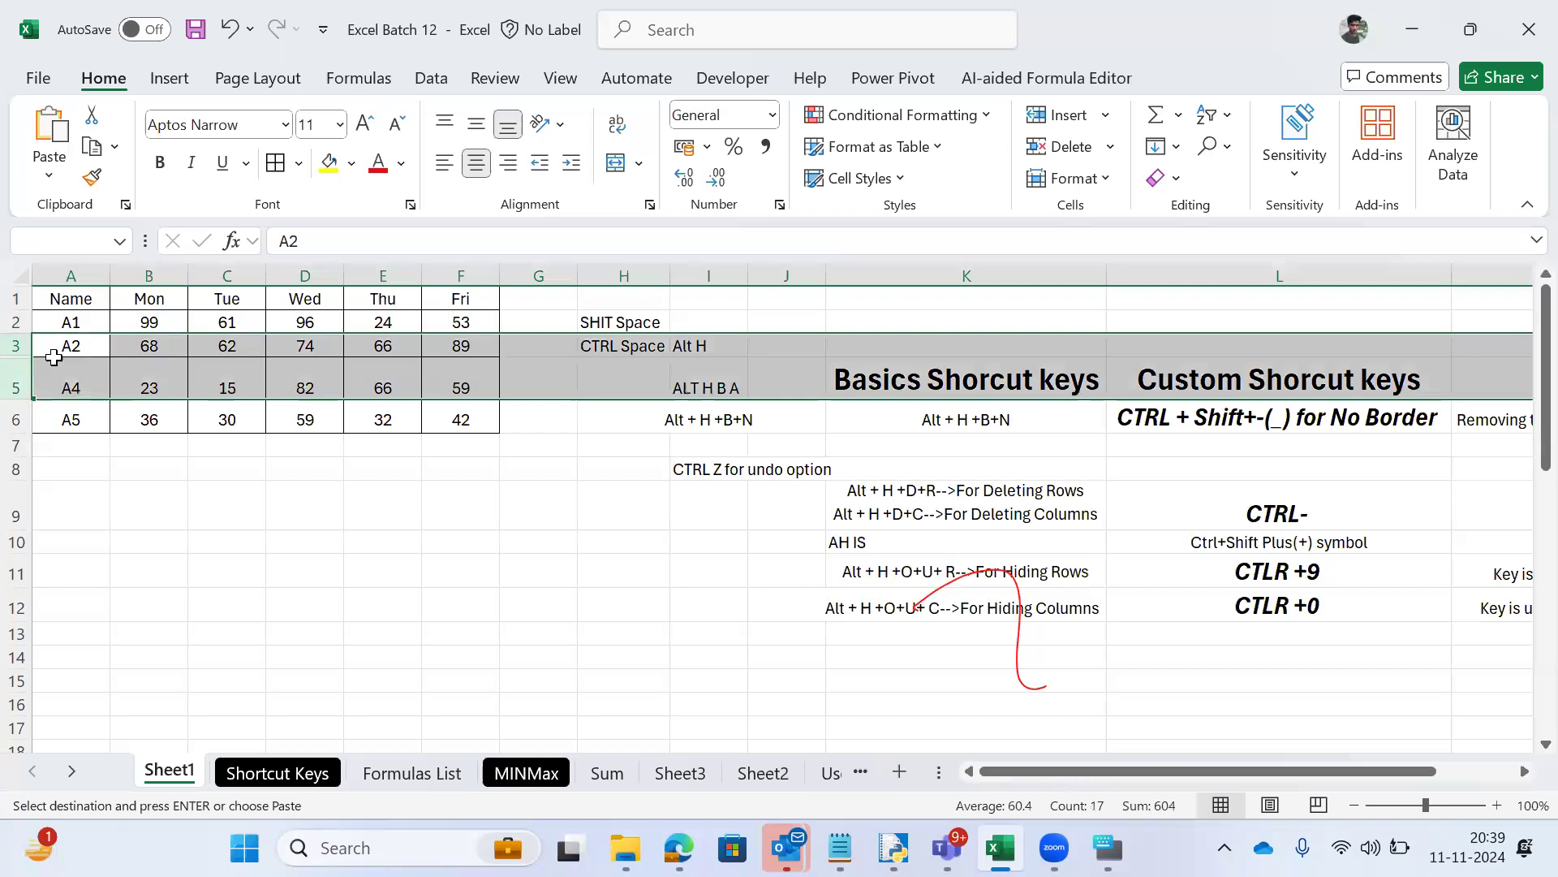
{"action": "right_click", "coordinate": [53, 357]}
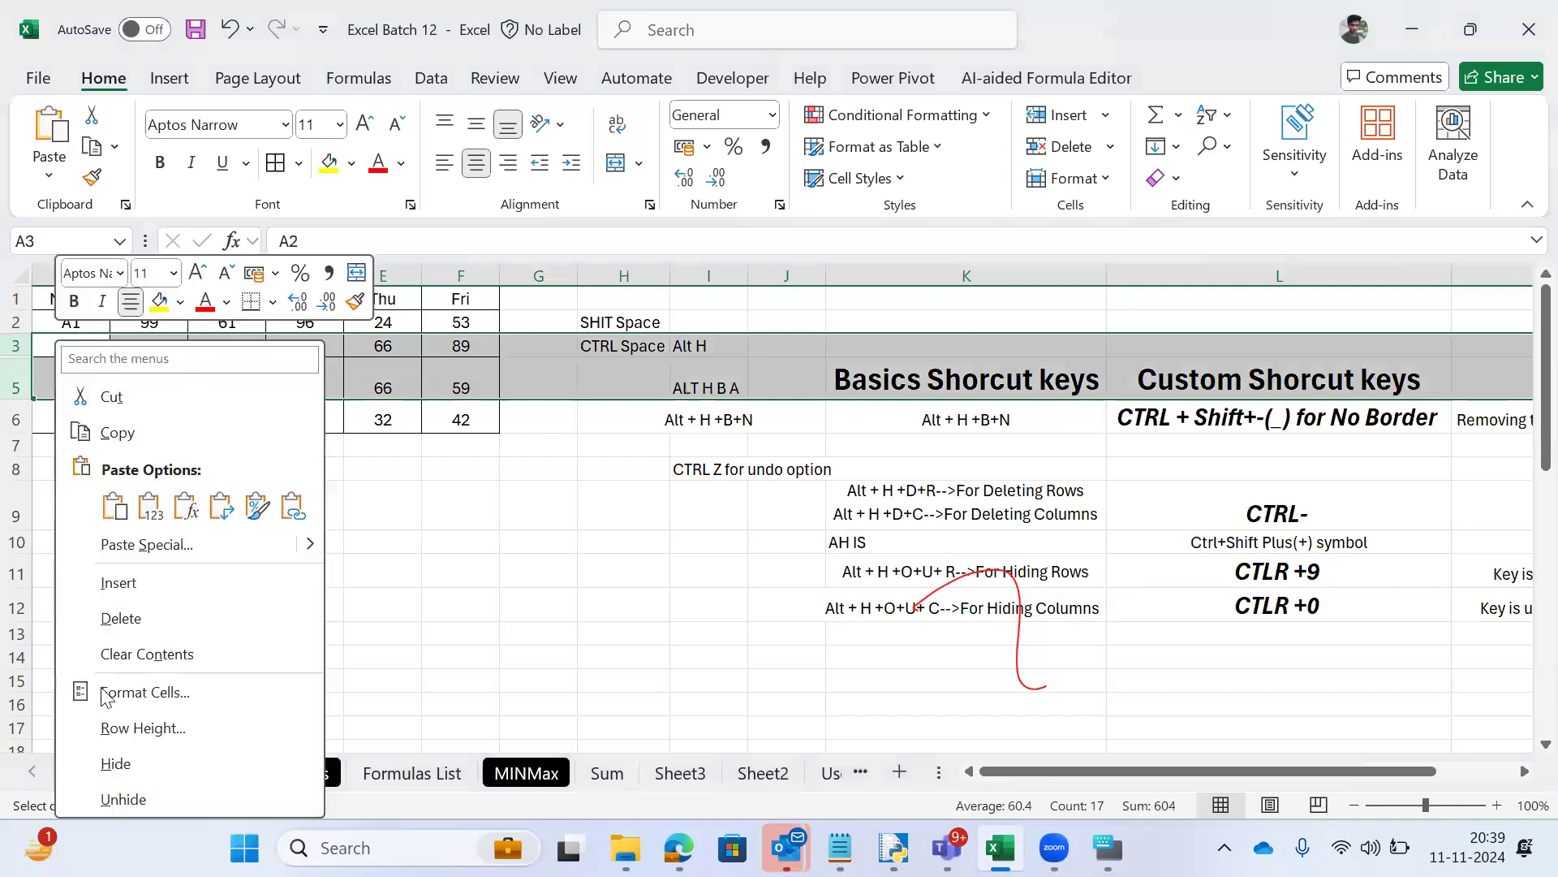
{"action": "left_click", "coordinate": [123, 799]}
{"action": "key", "text": "Down"}
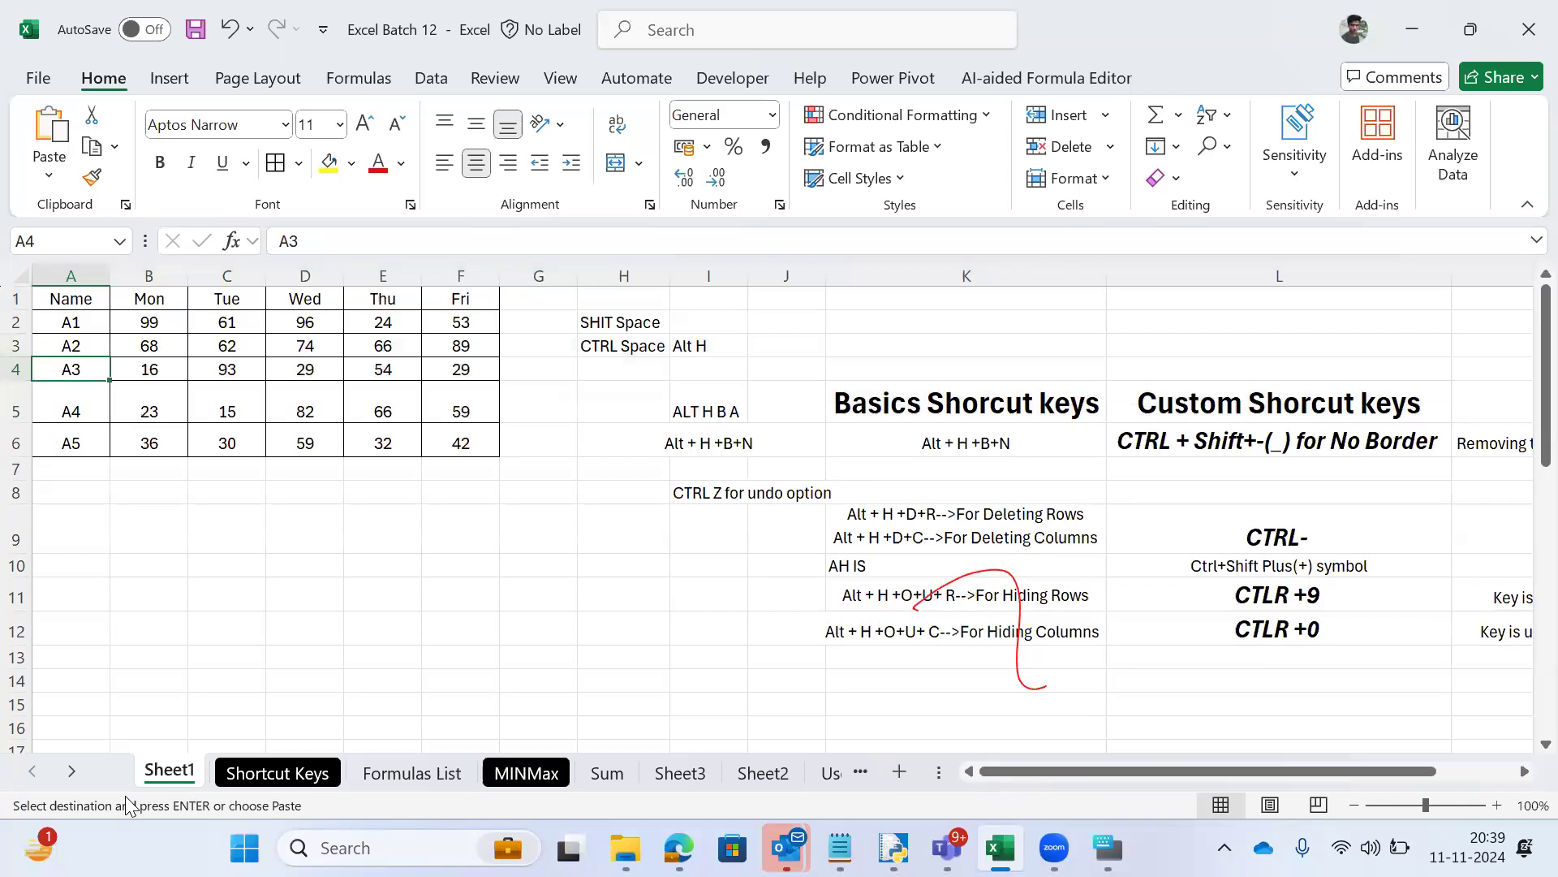
Step: Select the entire row 4 again and hide it using the custom row-hiding shortcut
{"action": "key", "text": "Right"}
{"action": "key", "text": "Left"}
{"action": "key", "text": "shift+space"}
{"action": "key", "text": "Right"}
{"action": "key", "text": "Left"}
{"action": "key", "text": "shift+space"}
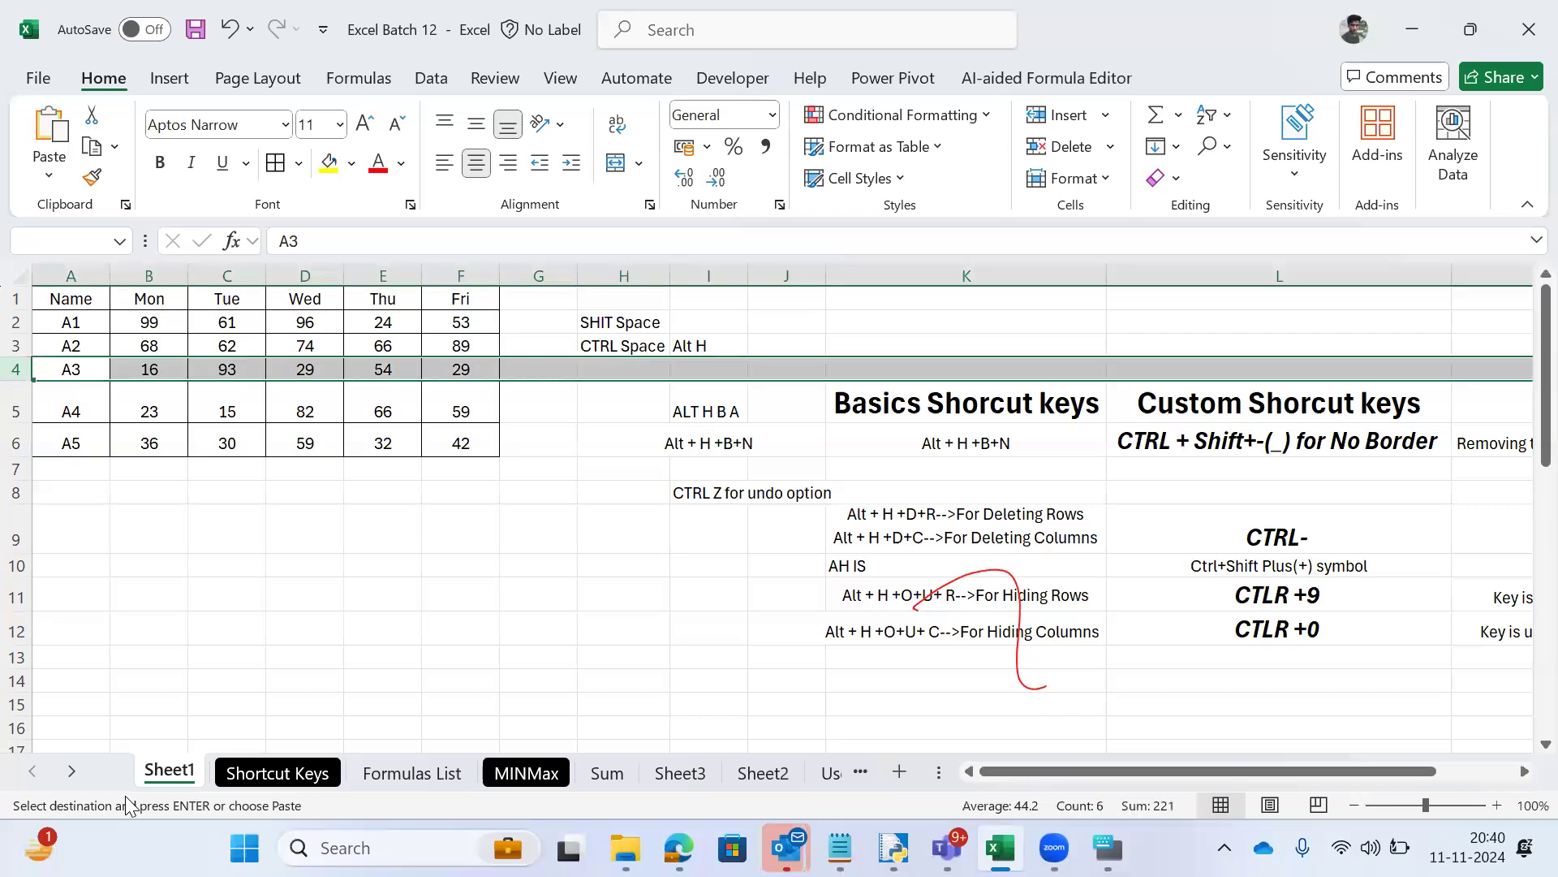
{"action": "key", "text": "Left"}
{"action": "key", "text": "shift+space"}
{"action": "key", "text": "ctrl+9"}
Step: Examine the custom row-hiding shortcut in L11 and its explanation in M11
{"action": "key", "text": "Down"}
{"action": "key", "text": "Down"}
{"action": "key", "text": "Right"}
{"action": "key", "text": "Right"}
{"action": "key", "text": "Right"}
{"action": "key", "text": "Down"}
{"action": "key", "text": "Down"}
{"action": "key", "text": "Right"}
{"action": "key", "text": "Right"}
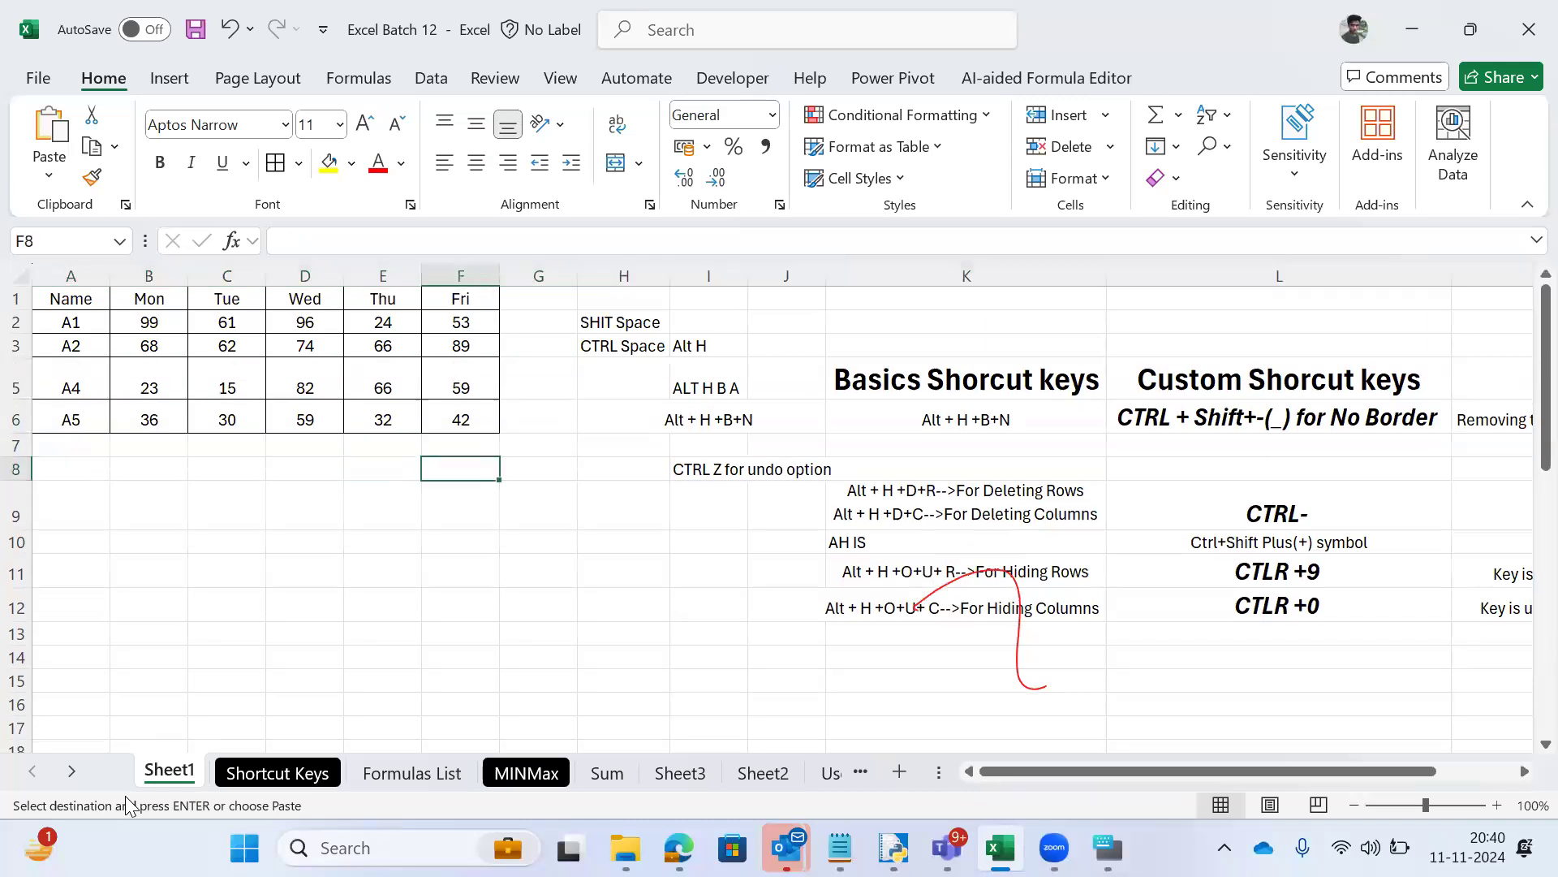
{"action": "key", "text": "Right"}
{"action": "key", "text": "Right"}
{"action": "key", "text": "Down"}
{"action": "key", "text": "Down"}
{"action": "key", "text": "Down"}
{"action": "key", "text": "Down"}
{"action": "key", "text": "Right"}
{"action": "key", "text": "Right"}
{"action": "key", "text": "Down"}
{"action": "key", "text": "Down"}
{"action": "key", "text": "Down"}
{"action": "key", "text": "Down"}
{"action": "key", "text": "Right"}
{"action": "key", "text": "Down"}
{"action": "key", "text": "Down"}
{"action": "key", "text": "Down"}
{"action": "key", "text": "Down"}
{"action": "key", "text": "Down"}
{"action": "key", "text": "Up"}
{"action": "key", "text": "Up"}
{"action": "key", "text": "Up"}
{"action": "key", "text": "Up"}
{"action": "key", "text": "Up"}
{"action": "key", "text": "Up"}
{"action": "key", "text": "Up"}
{"action": "key", "text": "Up"}
{"action": "key", "text": "Up"}
{"action": "key", "text": "Up"}
{"action": "key", "text": "Right"}
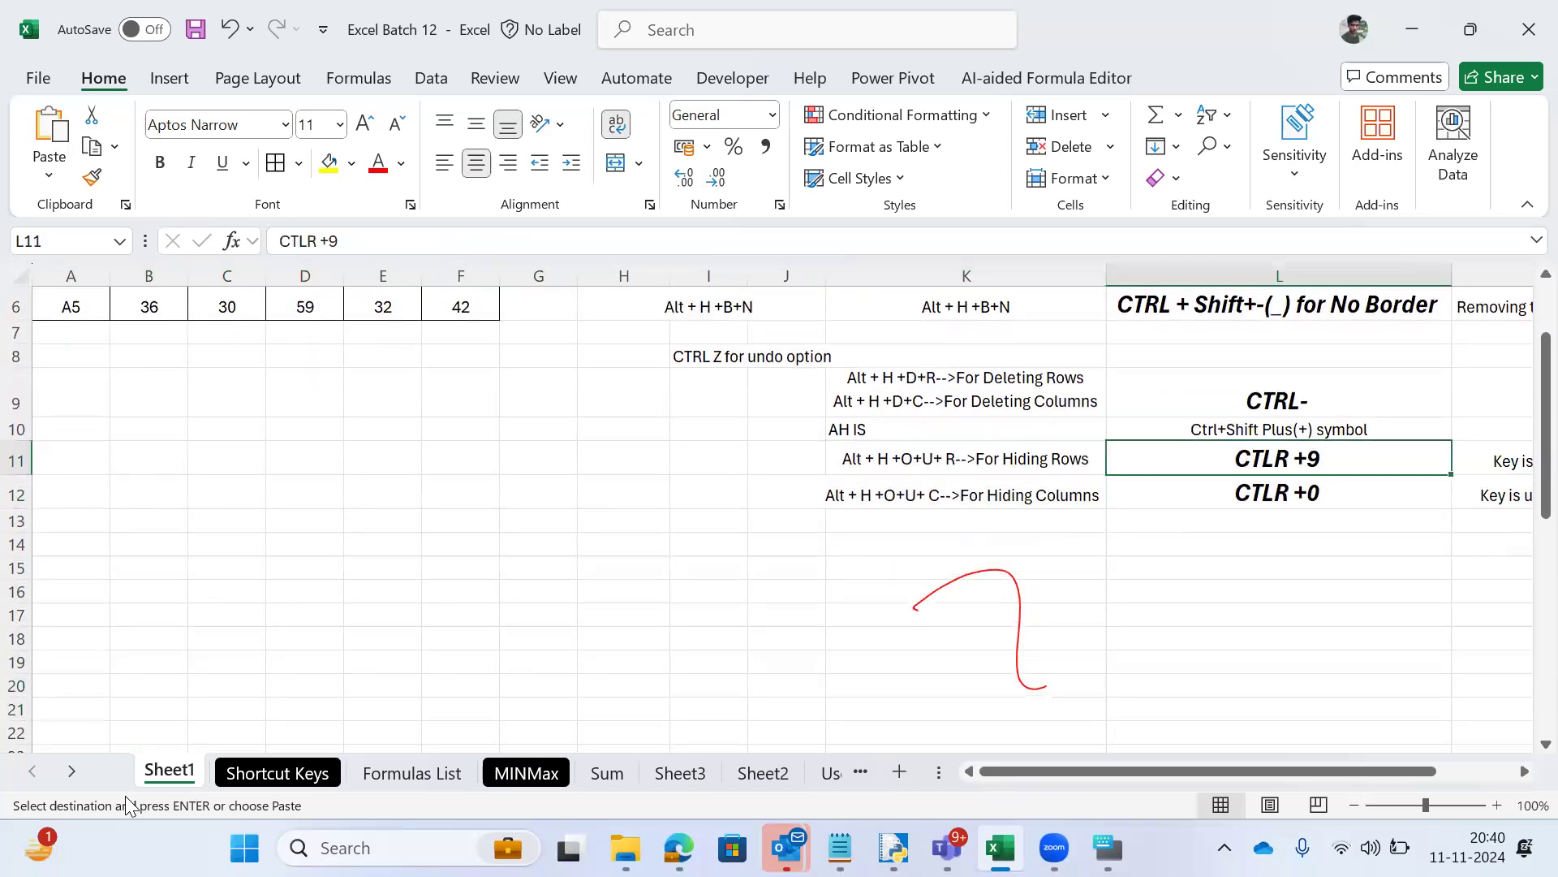
{"action": "key", "text": "Right"}
{"action": "key", "text": "Left"}
{"action": "key", "text": "Right"}
{"action": "key", "text": "Right"}
{"action": "key", "text": "Right"}
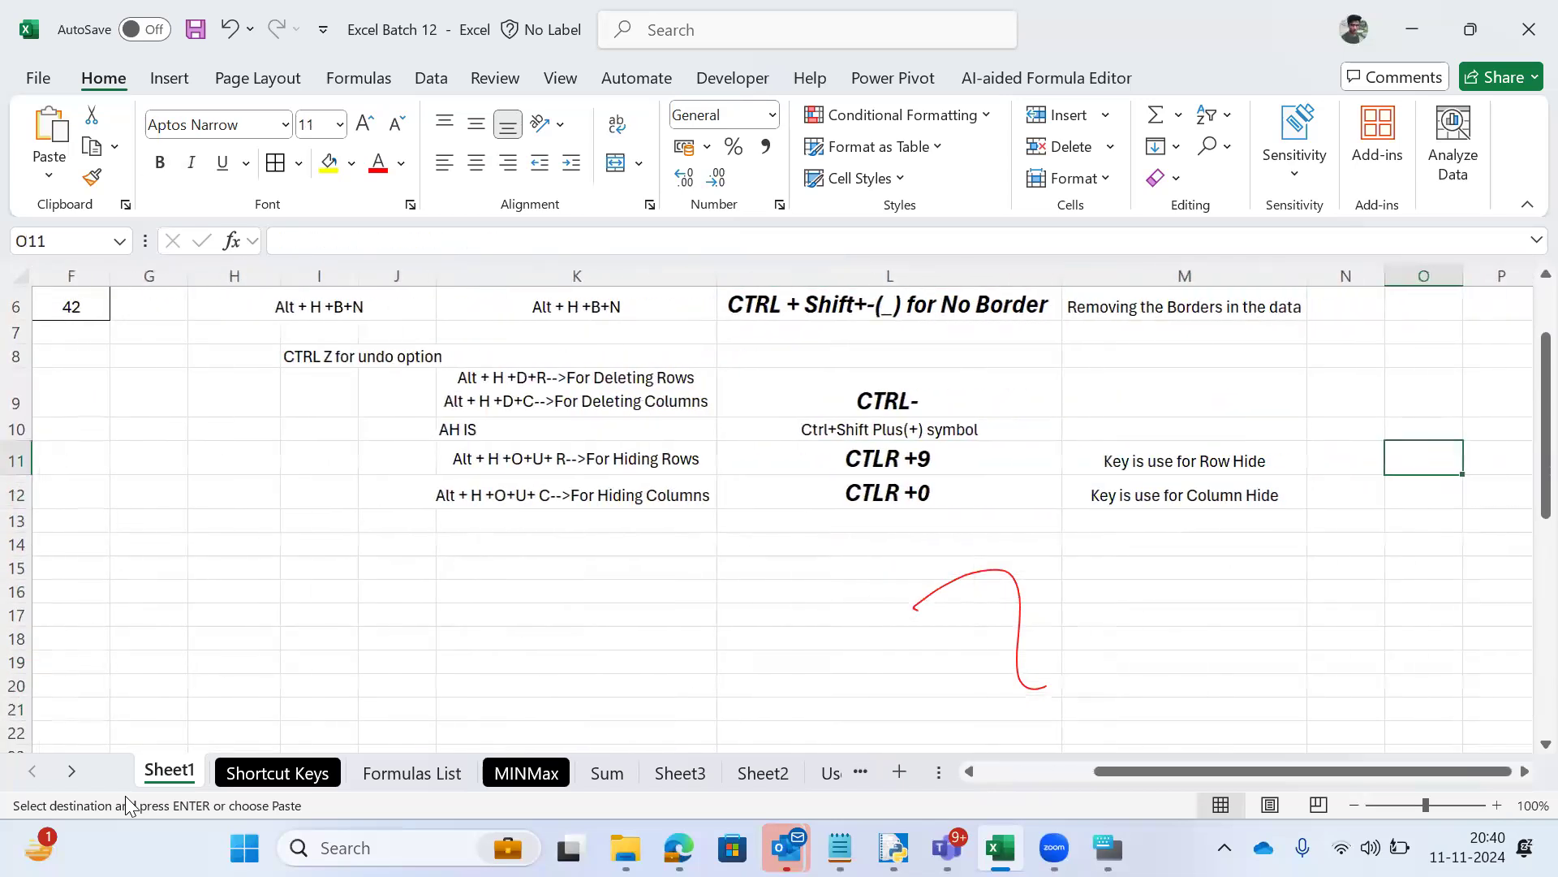
Step: Return from the shortcut notes to the table's Name column and select the entire row 5 below the hidden row
{"action": "key", "text": "Left"}
{"action": "key", "text": "Left"}
{"action": "key", "text": "Left"}
{"action": "key", "text": "Left"}
{"action": "key", "text": "ctrl+Left"}
{"action": "key", "text": "ctrl+Up"}
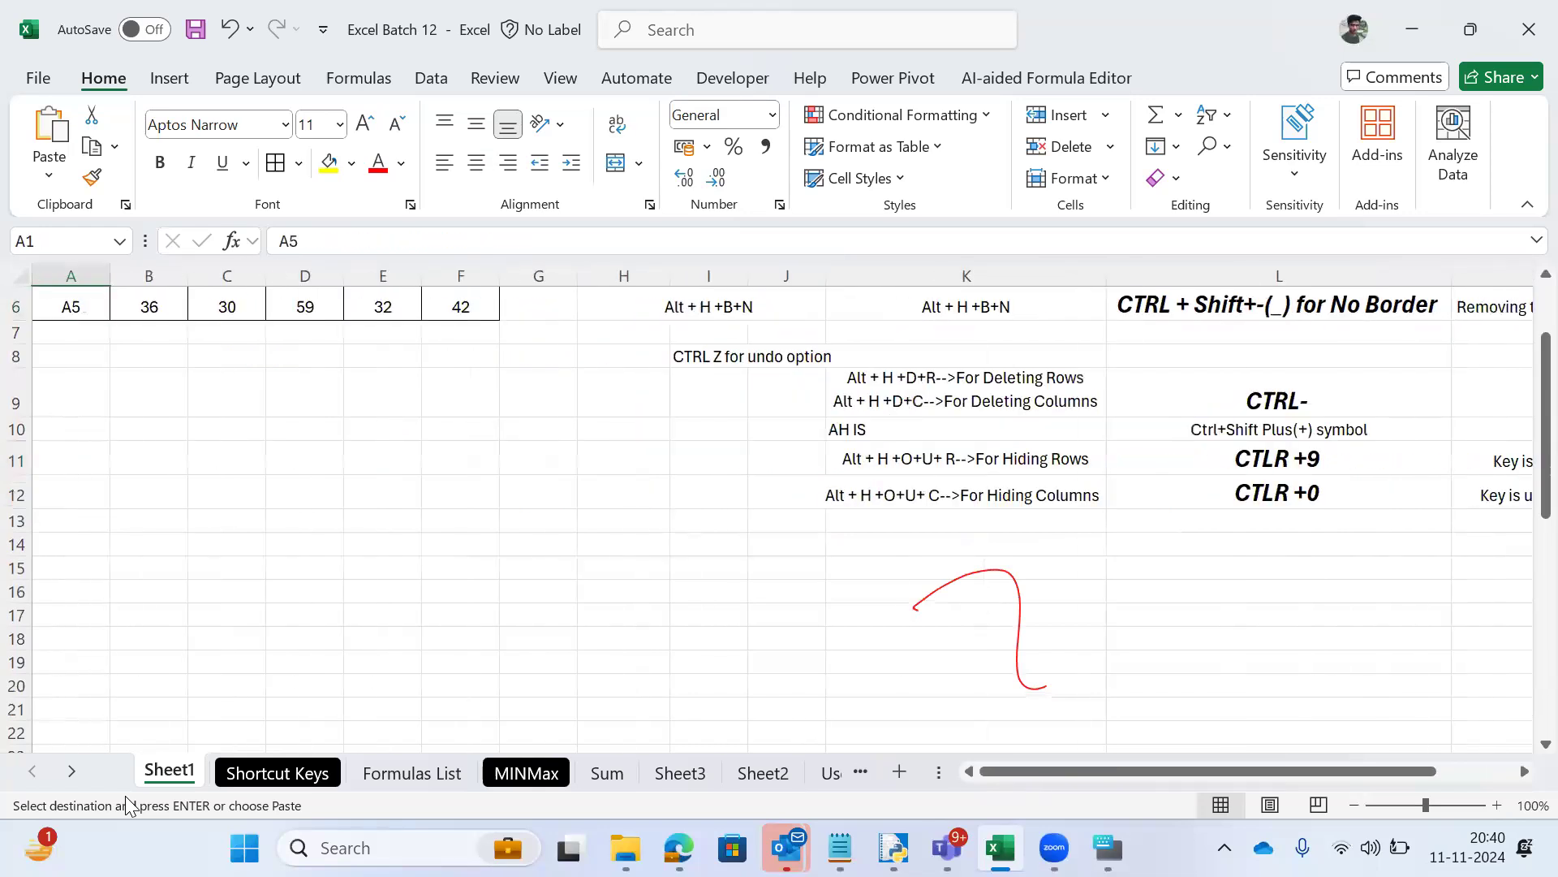
{"action": "key", "text": "ctrl+Up"}
{"action": "key", "text": "Down"}
{"action": "key", "text": "Down"}
{"action": "key", "text": "Down"}
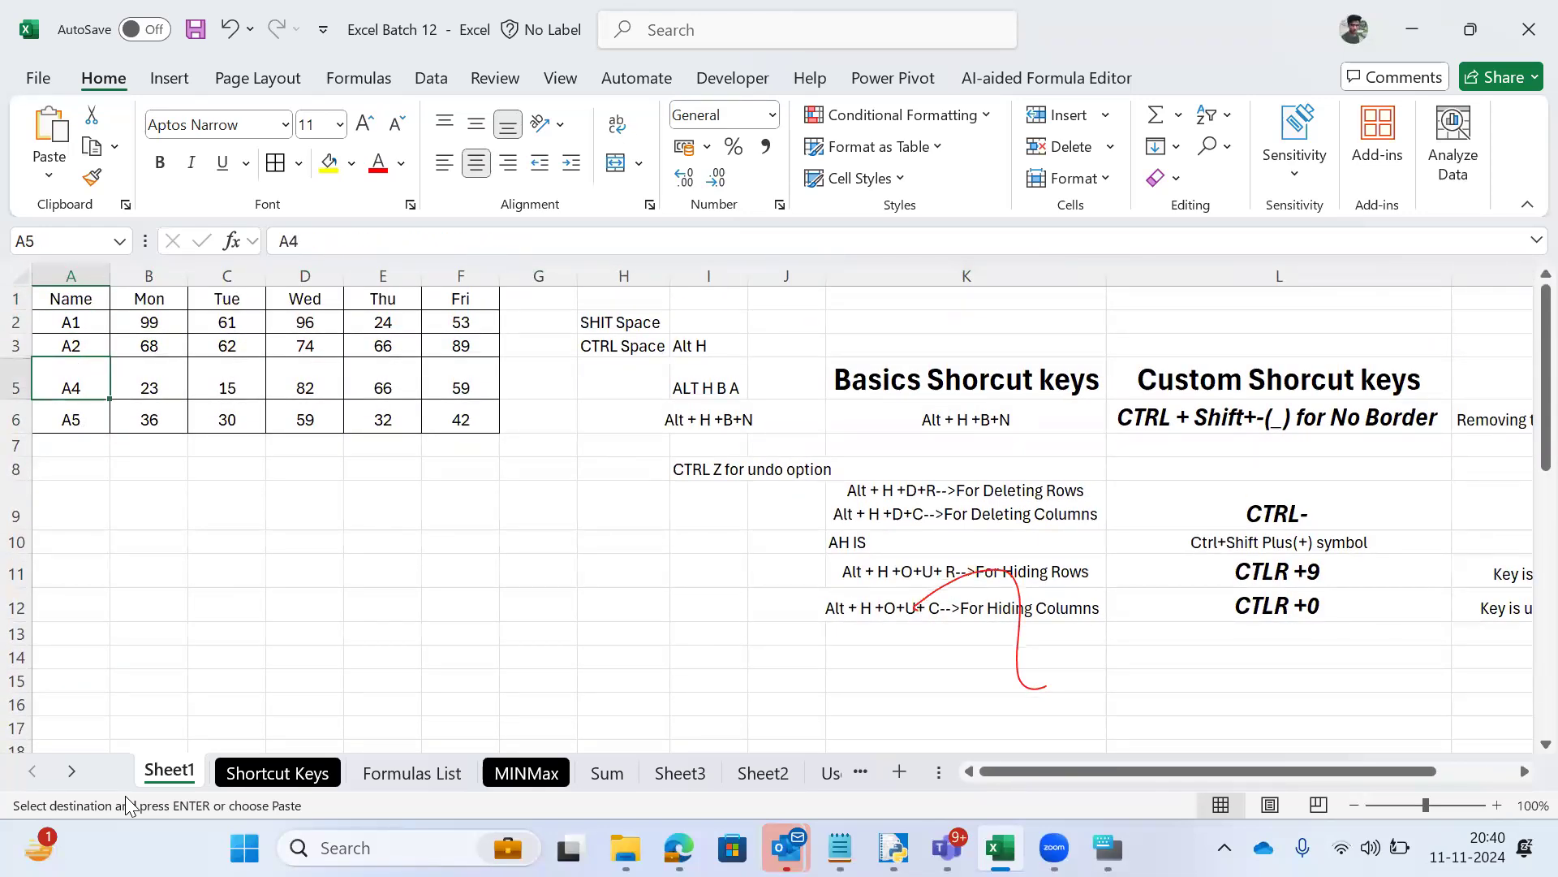
{"action": "key", "text": "shift+space"}
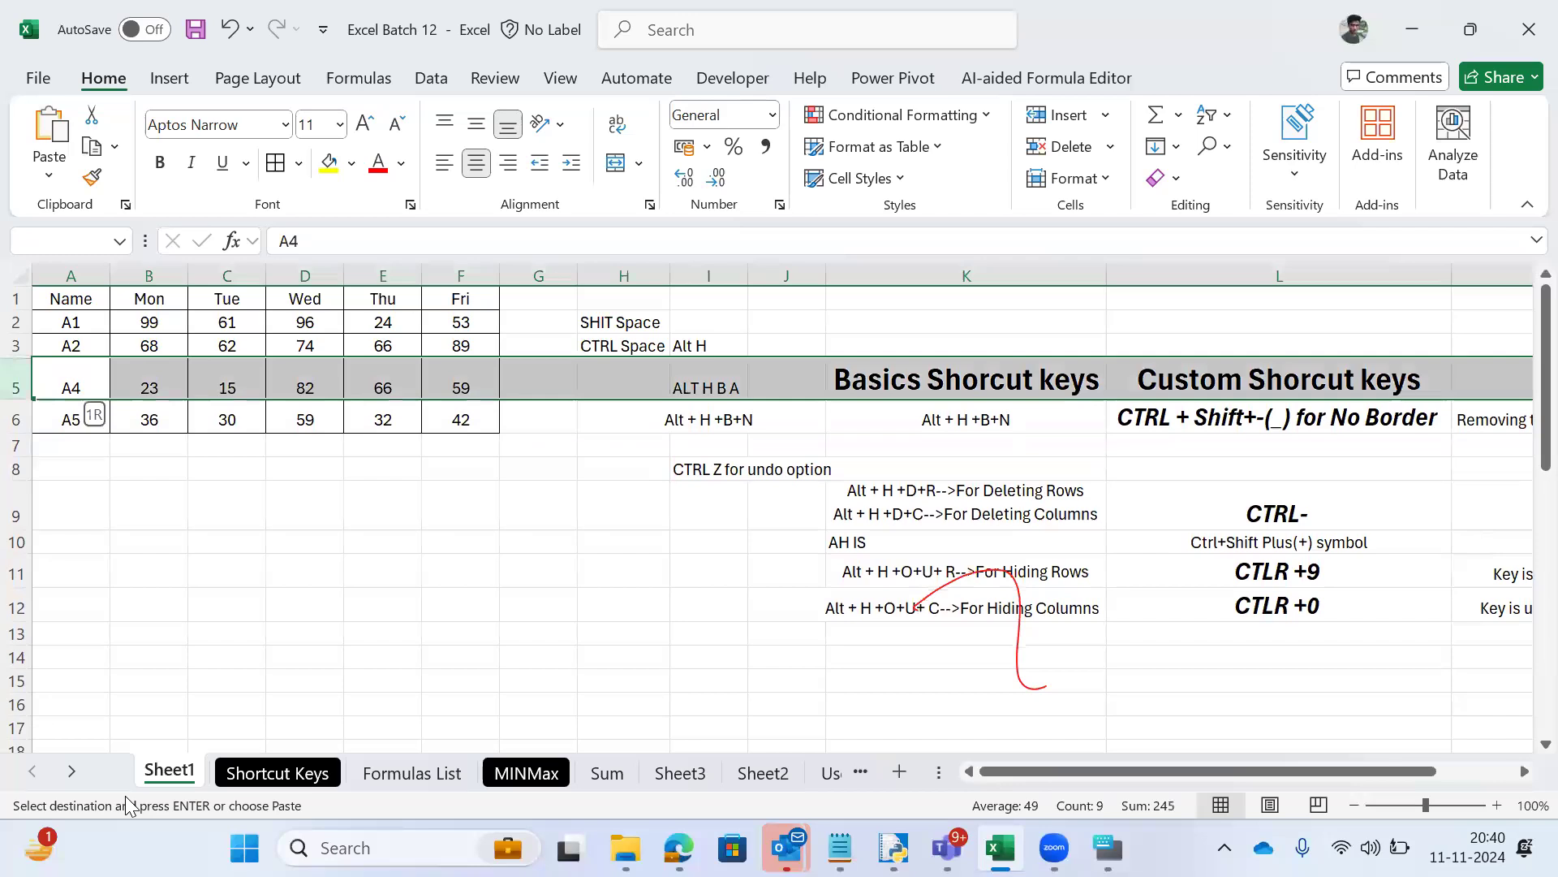
Step: Extend the selection to cover rows 3 to 5 and unhide row 4 between them
{"action": "key", "text": "Up"}
{"action": "key", "text": "shift+space"}
{"action": "key", "text": "Down"}
{"action": "key", "text": "shift+space"}
{"action": "key", "text": "shift+Up"}
{"action": "key", "text": "Down"}
{"action": "key", "text": "Up"}
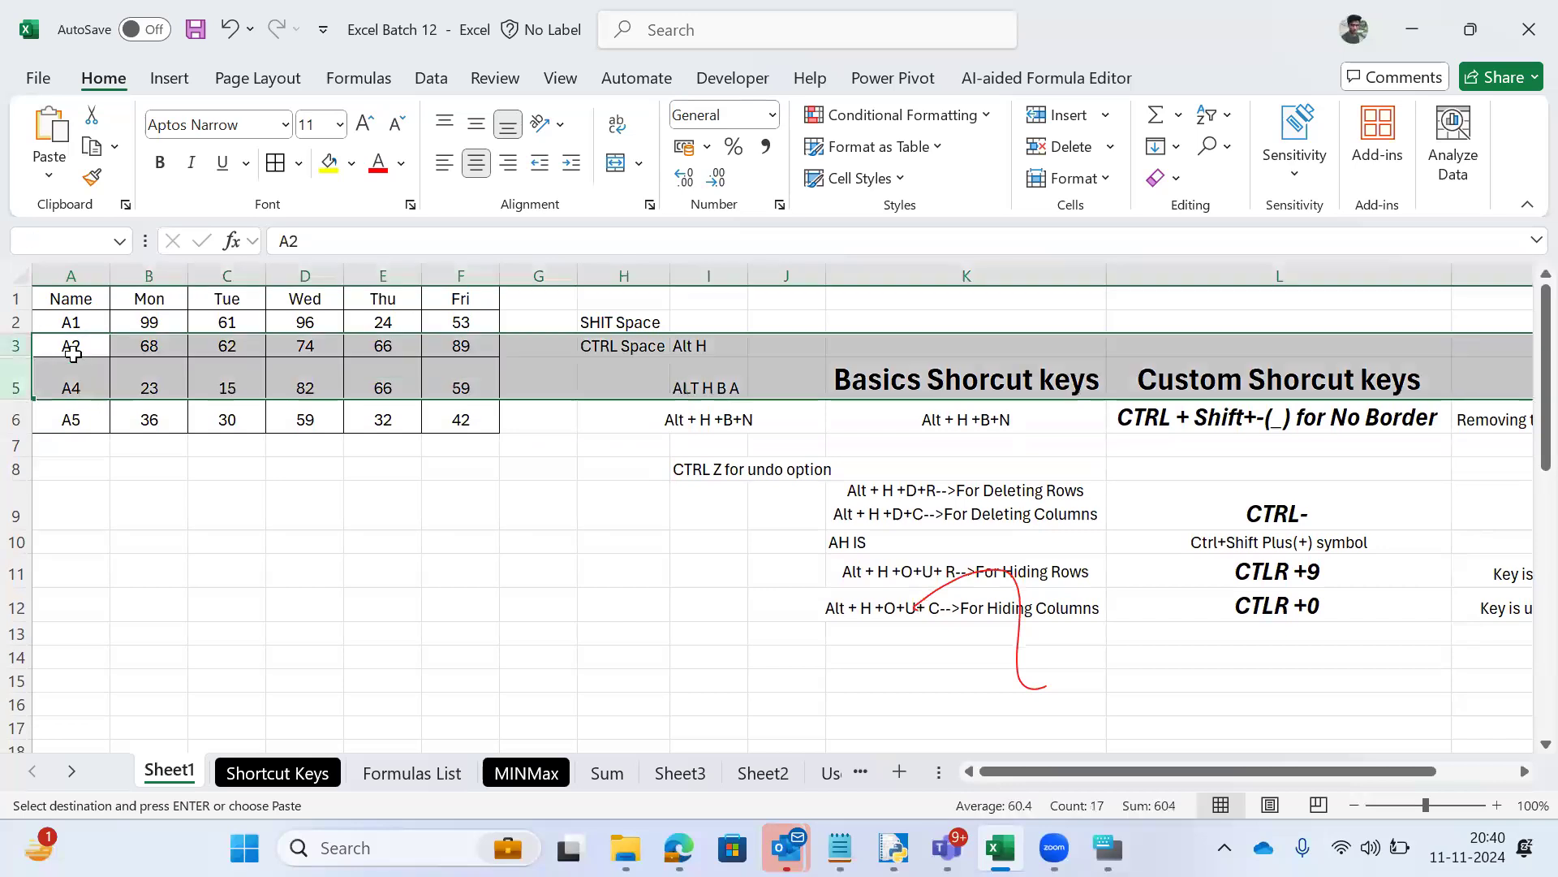
{"action": "right_click", "coordinate": [80, 383]}
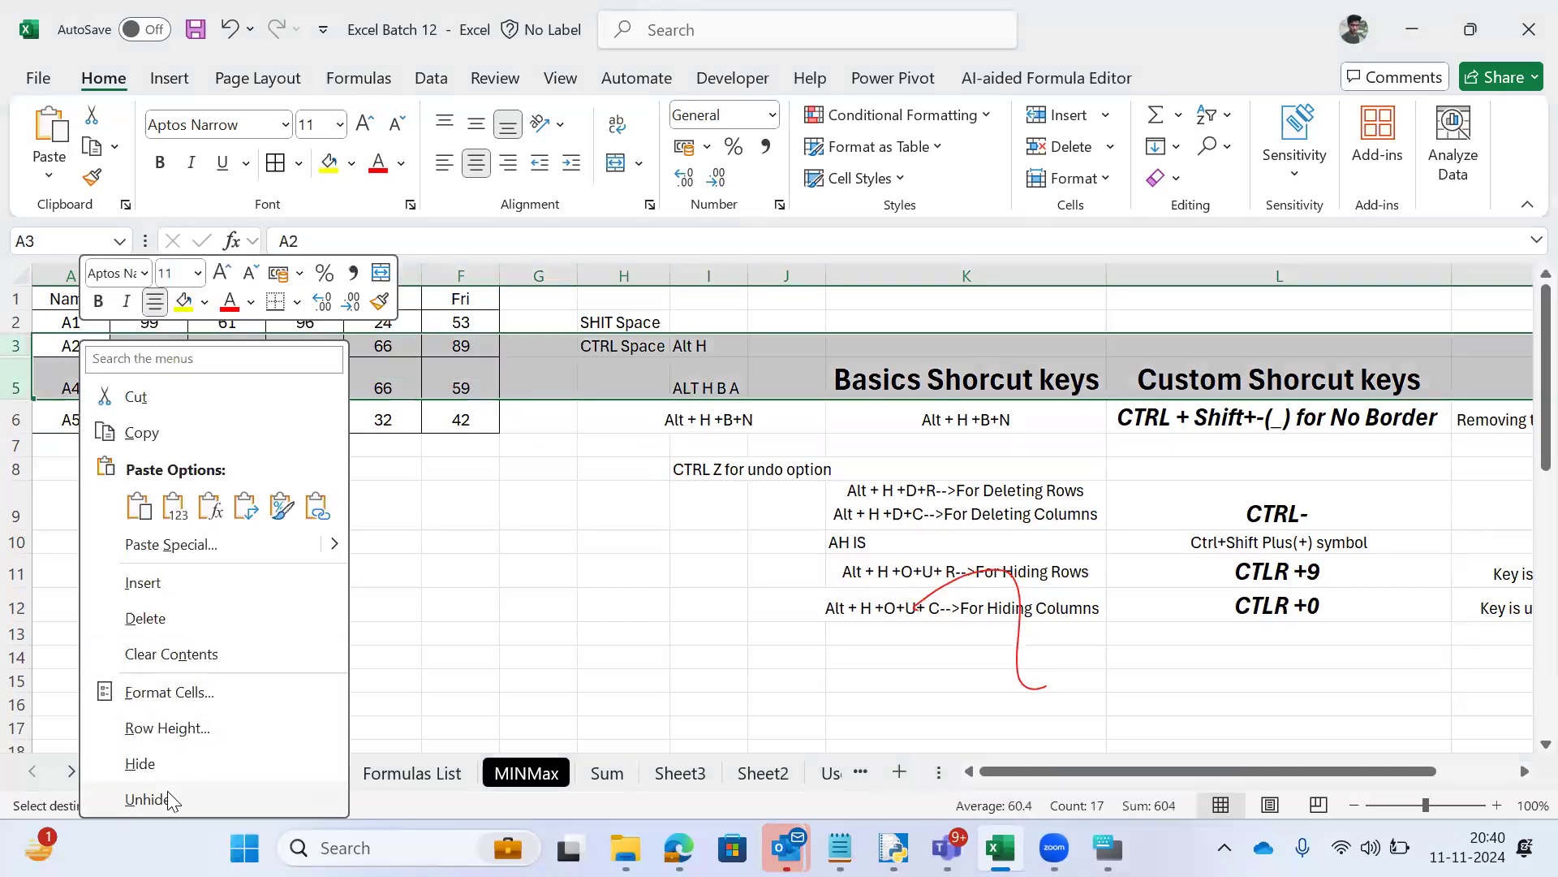
{"action": "left_click", "coordinate": [167, 797]}
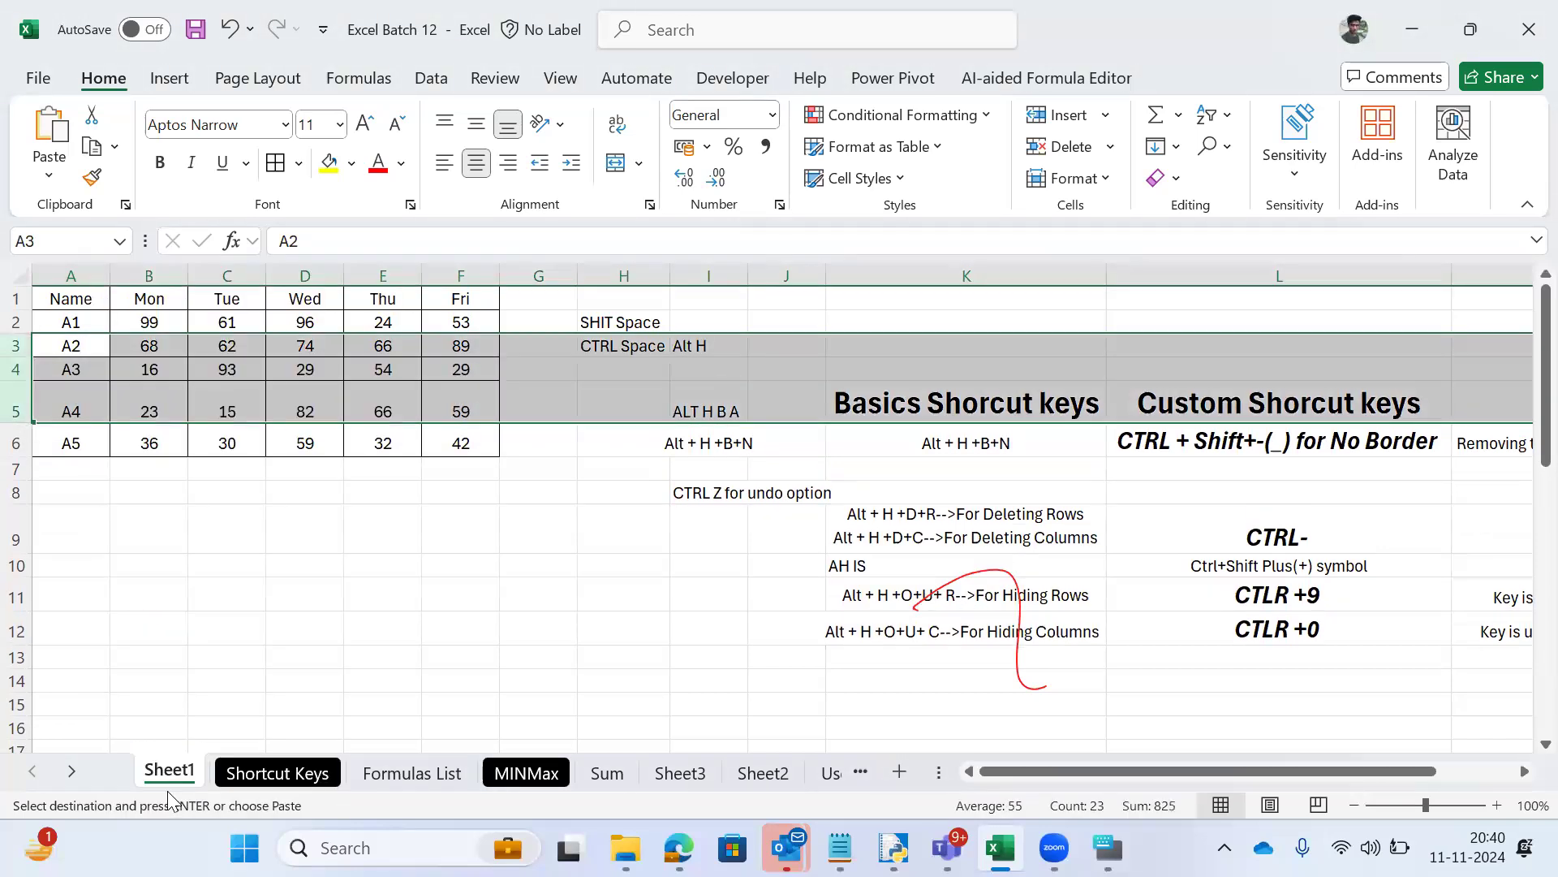
Step: Look over the sample table around row 4 and the cells beneath it
{"action": "left_click", "coordinate": [39, 377]}
{"action": "key", "text": "Down"}
{"action": "key", "text": "Right"}
{"action": "key", "text": "Down"}
{"action": "key", "text": "Right"}
{"action": "key", "text": "Down"}
{"action": "key", "text": "Right"}
{"action": "key", "text": "Down"}
{"action": "key", "text": "Right"}
{"action": "key", "text": "Down"}
{"action": "key", "text": "Right"}
{"action": "key", "text": "Down"}
{"action": "key", "text": "Right"}
{"action": "key", "text": "Down"}
{"action": "key", "text": "Right"}
{"action": "key", "text": "Down"}
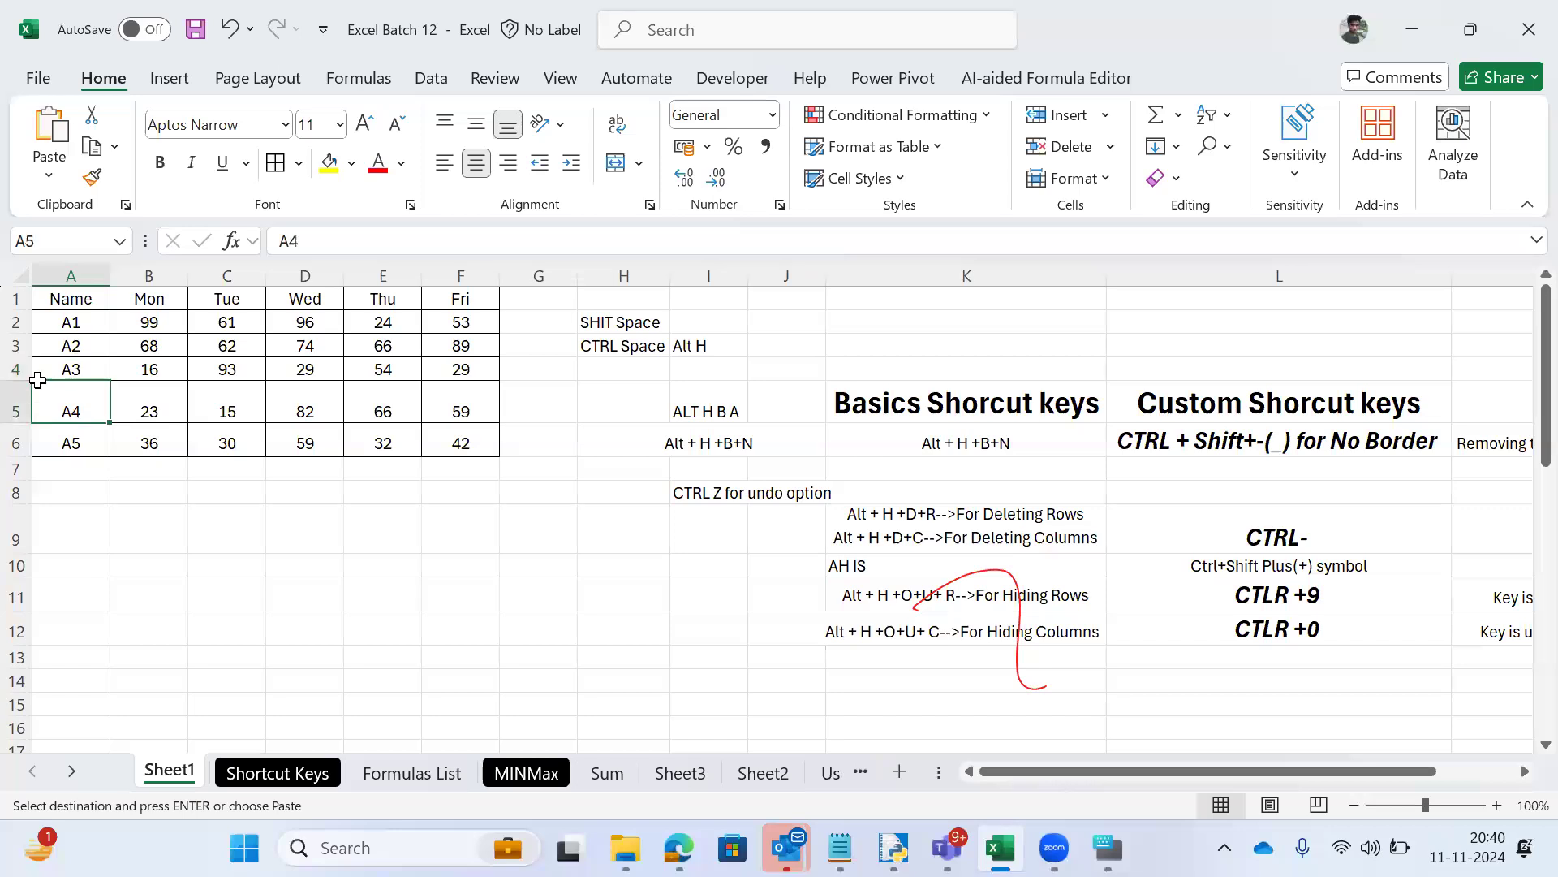
{"action": "key", "text": "Down"}
{"action": "key", "text": "Down"}
{"action": "key", "text": "Right"}
{"action": "key", "text": "Right"}
{"action": "key", "text": "Down"}
{"action": "key", "text": "Down"}
{"action": "key", "text": "Down"}
{"action": "key", "text": "Down"}
{"action": "key", "text": "Down"}
{"action": "key", "text": "Down"}
{"action": "key", "text": "Down"}
{"action": "key", "text": "Down"}
{"action": "key", "text": "Down"}
{"action": "key", "text": "Down"}
{"action": "key", "text": "Down"}
{"action": "key", "text": "Right"}
{"action": "key", "text": "Right"}
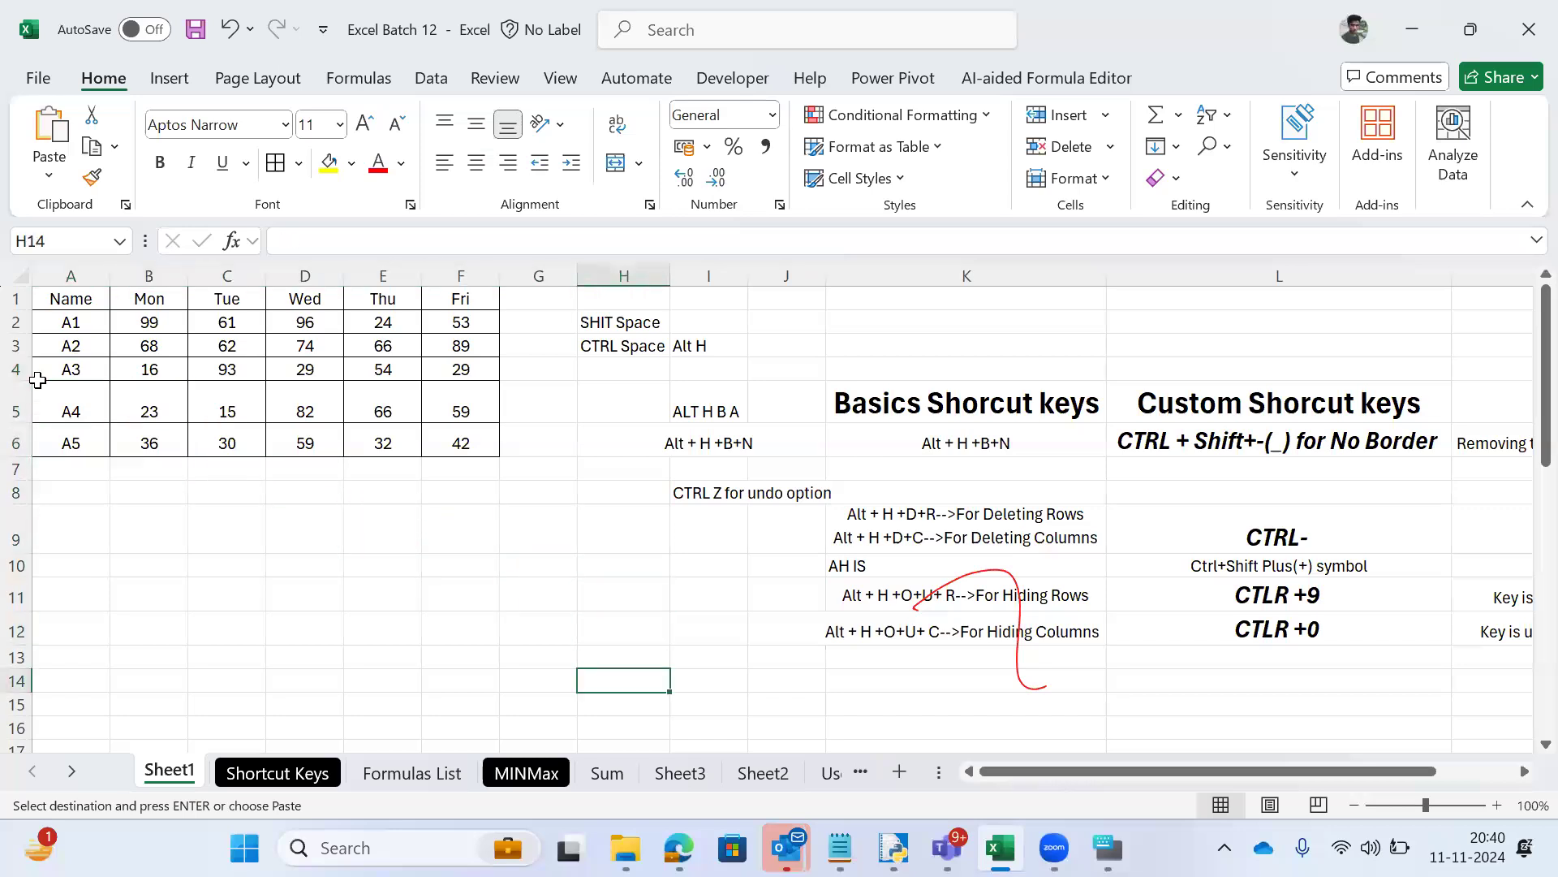
Step: Go back through the shortcut notes in column K and switch to the Formulas List sheet
{"action": "key", "text": "ctrl+Up"}
{"action": "key", "text": "ctrl+Up"}
{"action": "key", "text": "ctrl+Left"}
{"action": "key", "text": "ctrl+Left"}
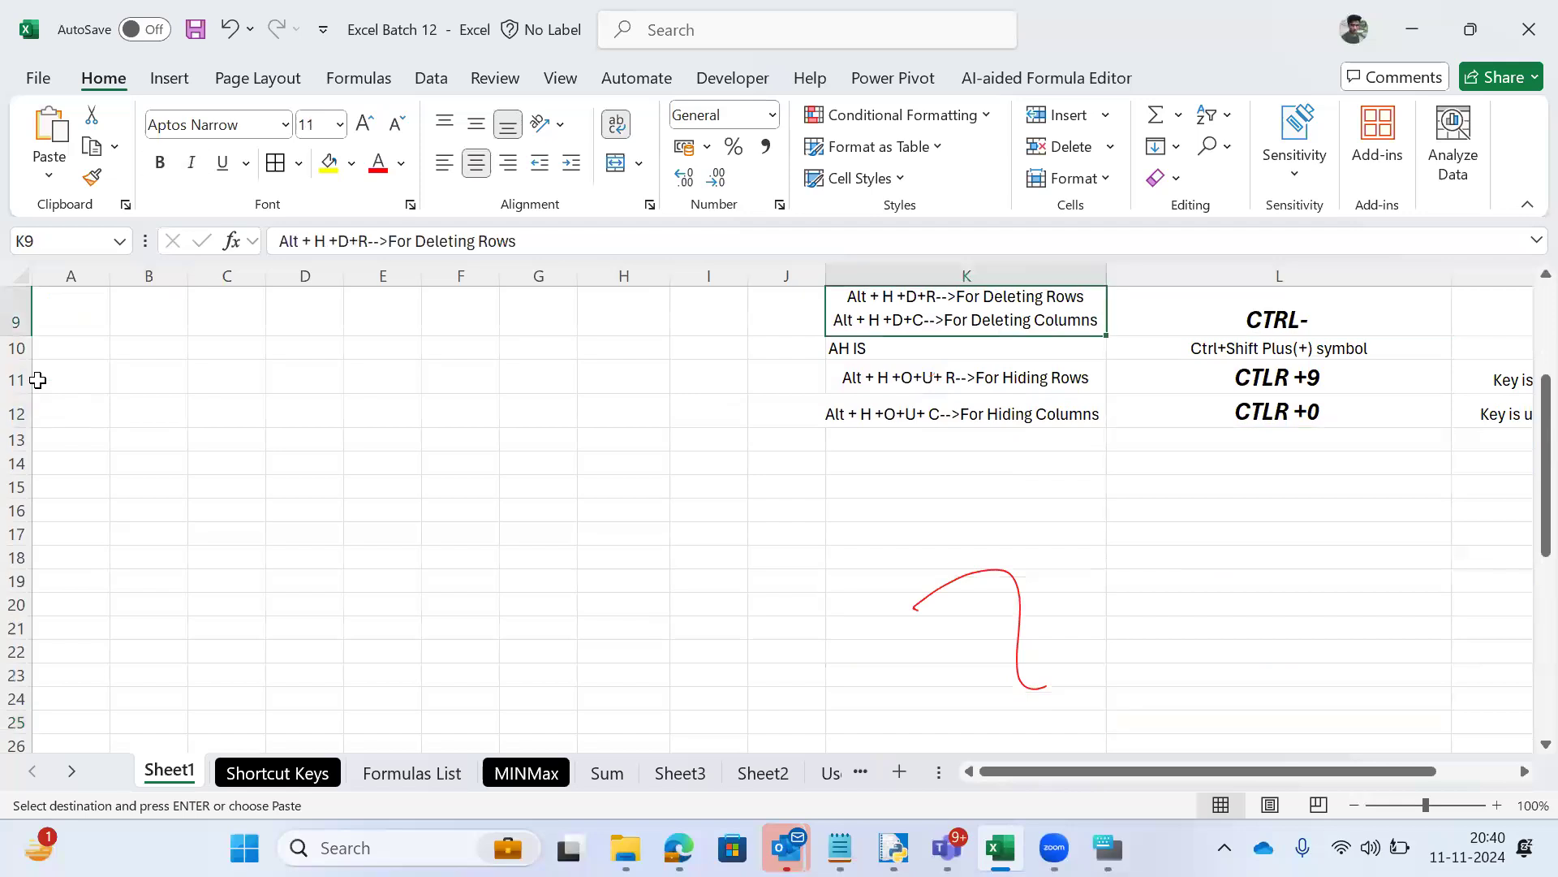
{"action": "key", "text": "ctrl+Up"}
{"action": "key", "text": "ctrl+Up"}
{"action": "key", "text": "ctrl+Page_Down"}
{"action": "key", "text": "ctrl+Page_Down"}
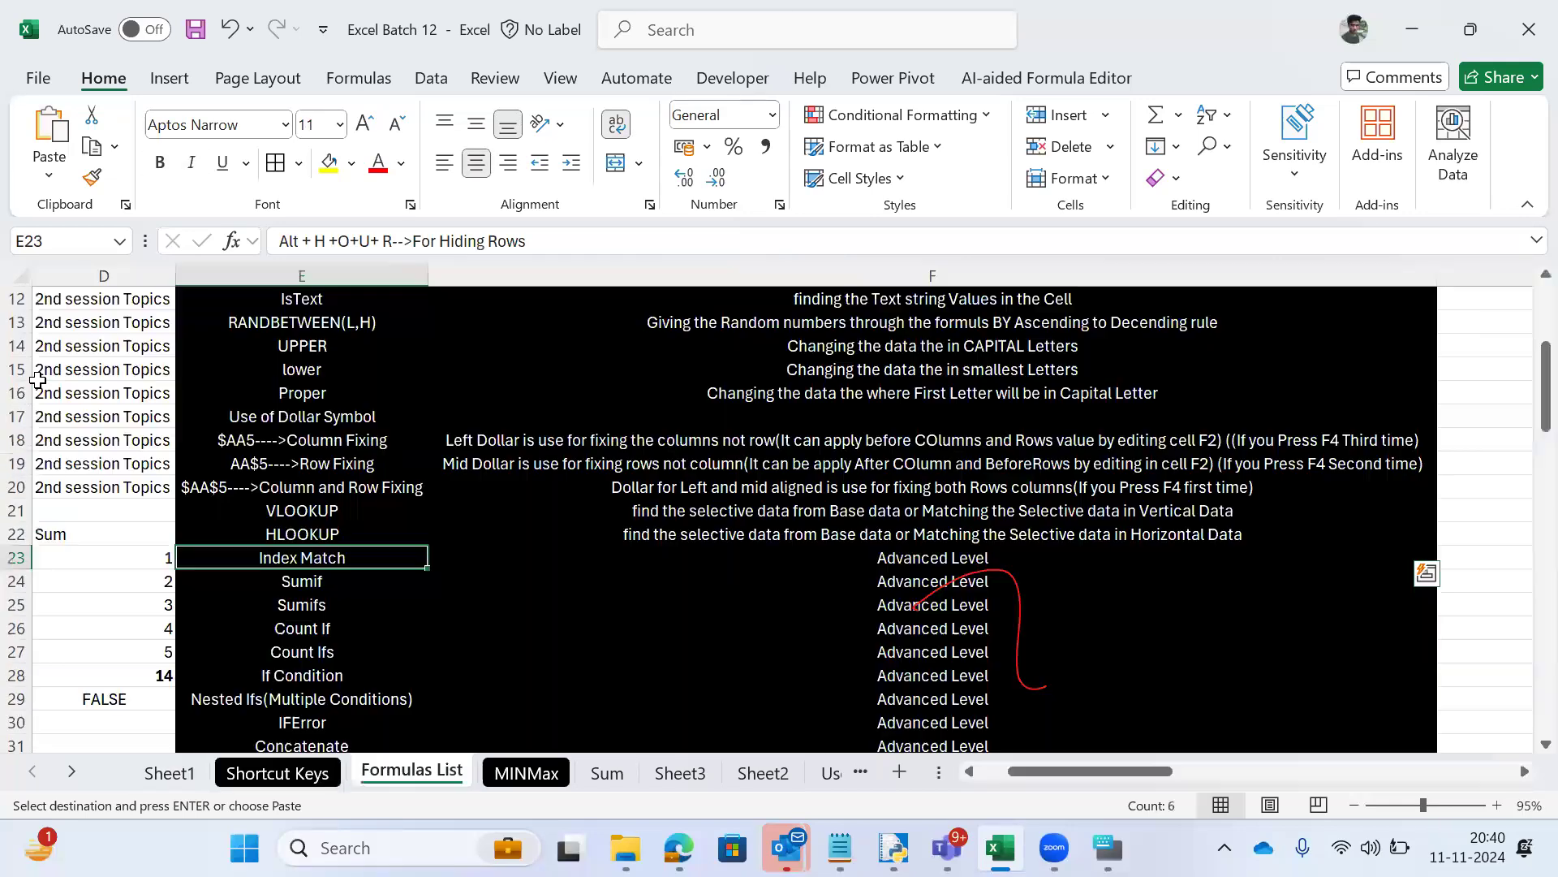
Step: Look through the formula entries in column E of the Formulas List sheet
{"action": "key", "text": "ctrl+Up"}
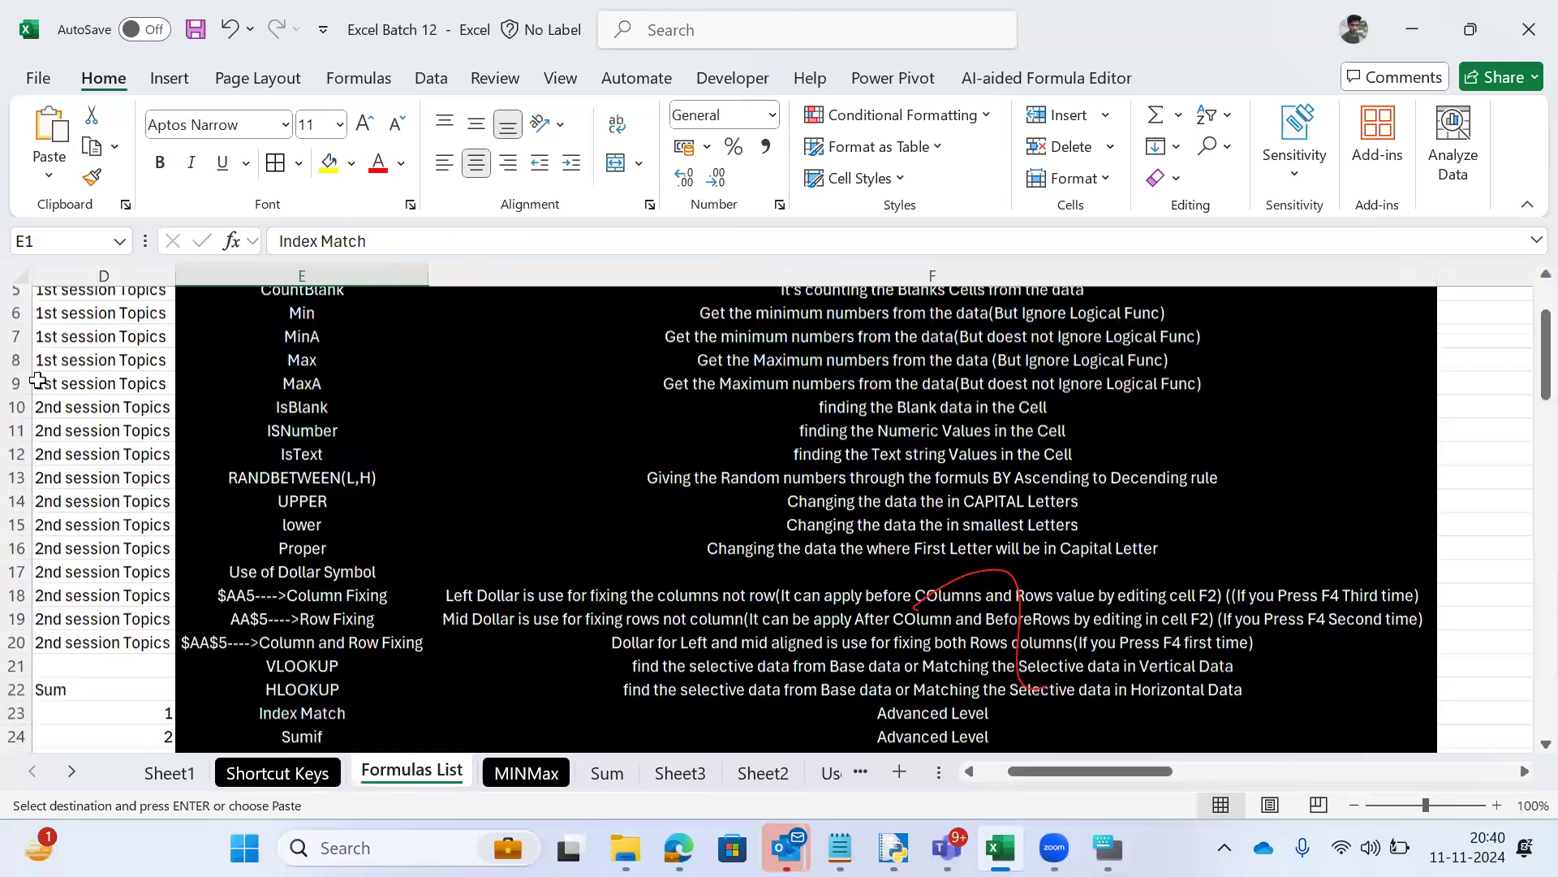
{"action": "key", "text": "Down"}
{"action": "key", "text": "ctrl+shift+Down"}
{"action": "key", "text": "ctrl+Up"}
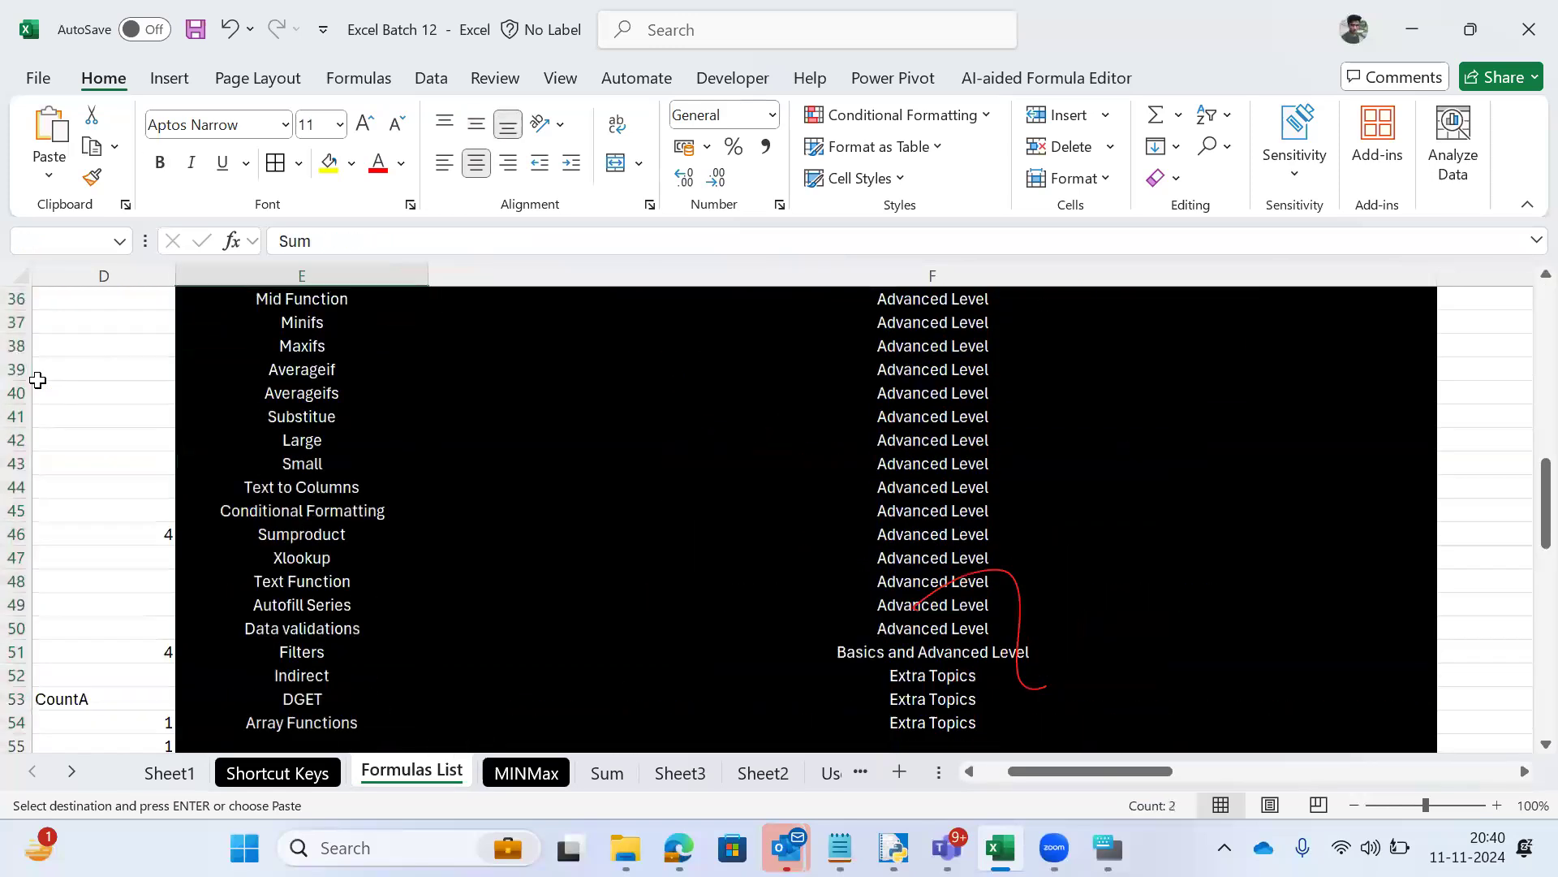
Step: On the Shortcut Keys sheet, examine the row 15 entries for adding sheets across the basic, custom and explanation columns
{"action": "key", "text": "ctrl+Page_Up"}
{"action": "key", "text": "Down"}
{"action": "key", "text": "Down"}
{"action": "key", "text": "Escape"}
{"action": "key", "text": "Down"}
{"action": "key", "text": "Down"}
{"action": "key", "text": "Up"}
{"action": "key", "text": "Up"}
{"action": "key", "text": "Right"}
{"action": "key", "text": "Right"}
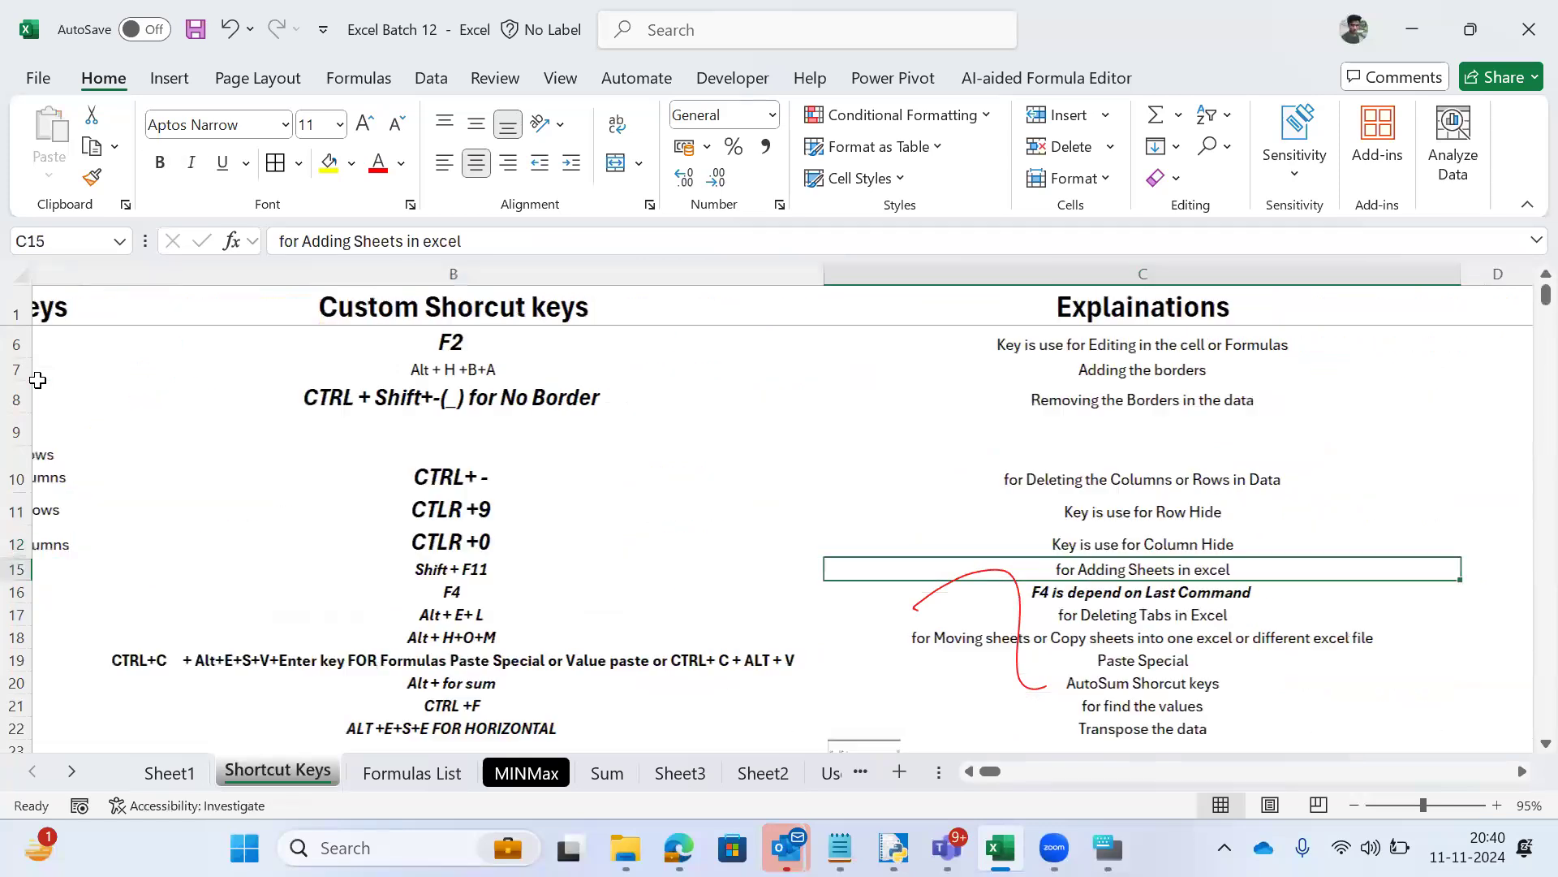
{"action": "key", "text": "Left"}
{"action": "key", "text": "Left"}
{"action": "key", "text": "Right"}
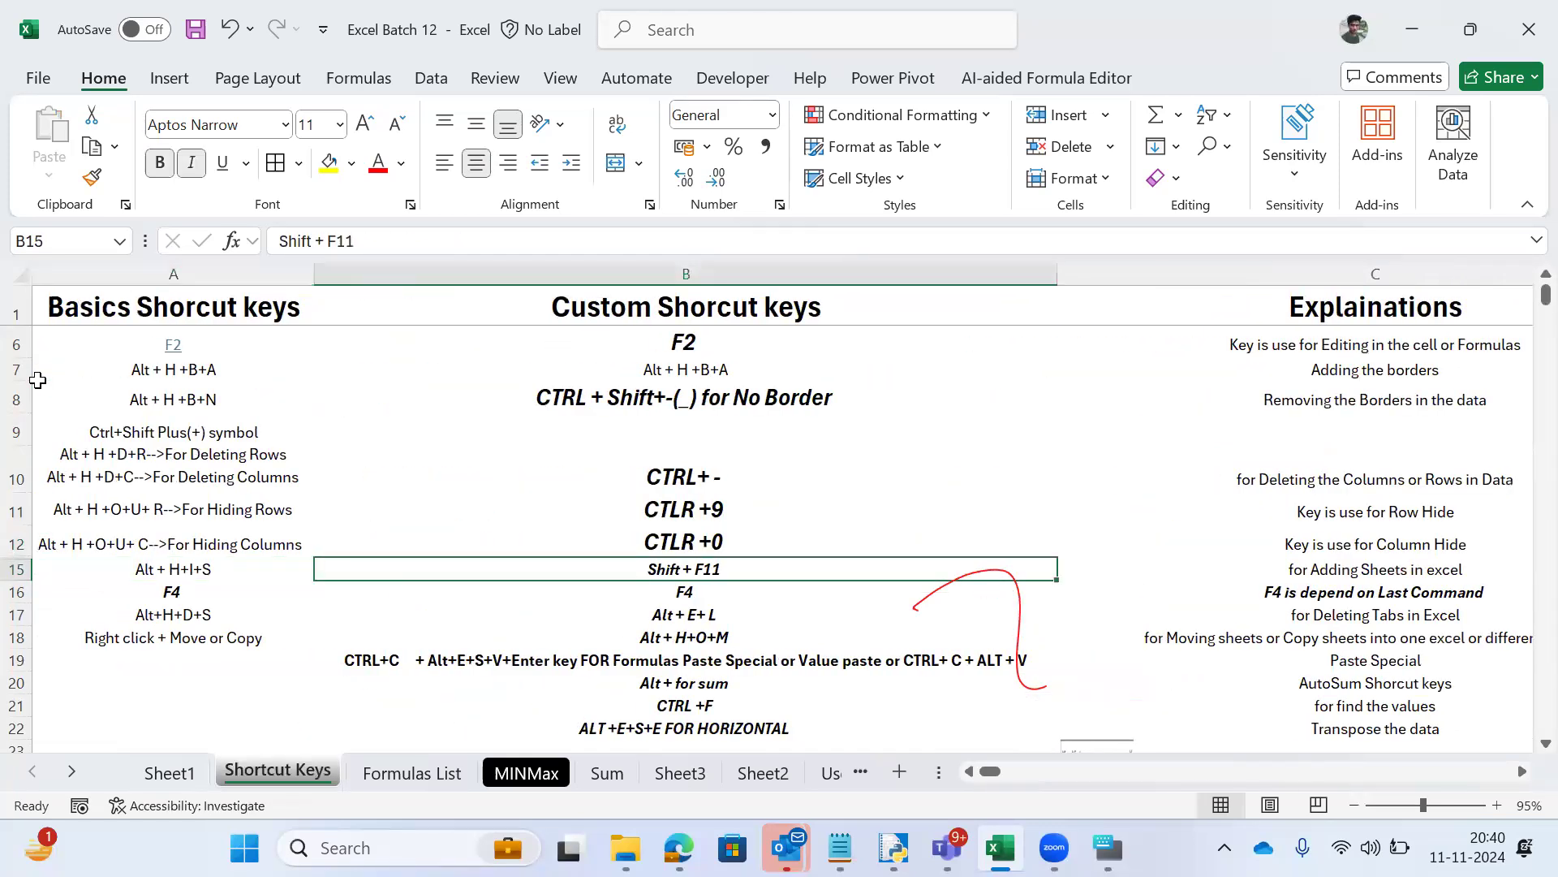
{"action": "key", "text": "Right"}
{"action": "key", "text": "Right"}
{"action": "key", "text": "Left"}
{"action": "key", "text": "Left"}
{"action": "key", "text": "Left"}
{"action": "key", "text": "Right"}
{"action": "key", "text": "Right"}
{"action": "key", "text": "Left"}
{"action": "key", "text": "Right"}
{"action": "key", "text": "Left"}
{"action": "key", "text": "Left"}
{"action": "key", "text": "Right"}
{"action": "key", "text": "Right"}
{"action": "key", "text": "Right"}
{"action": "key", "text": "Left"}
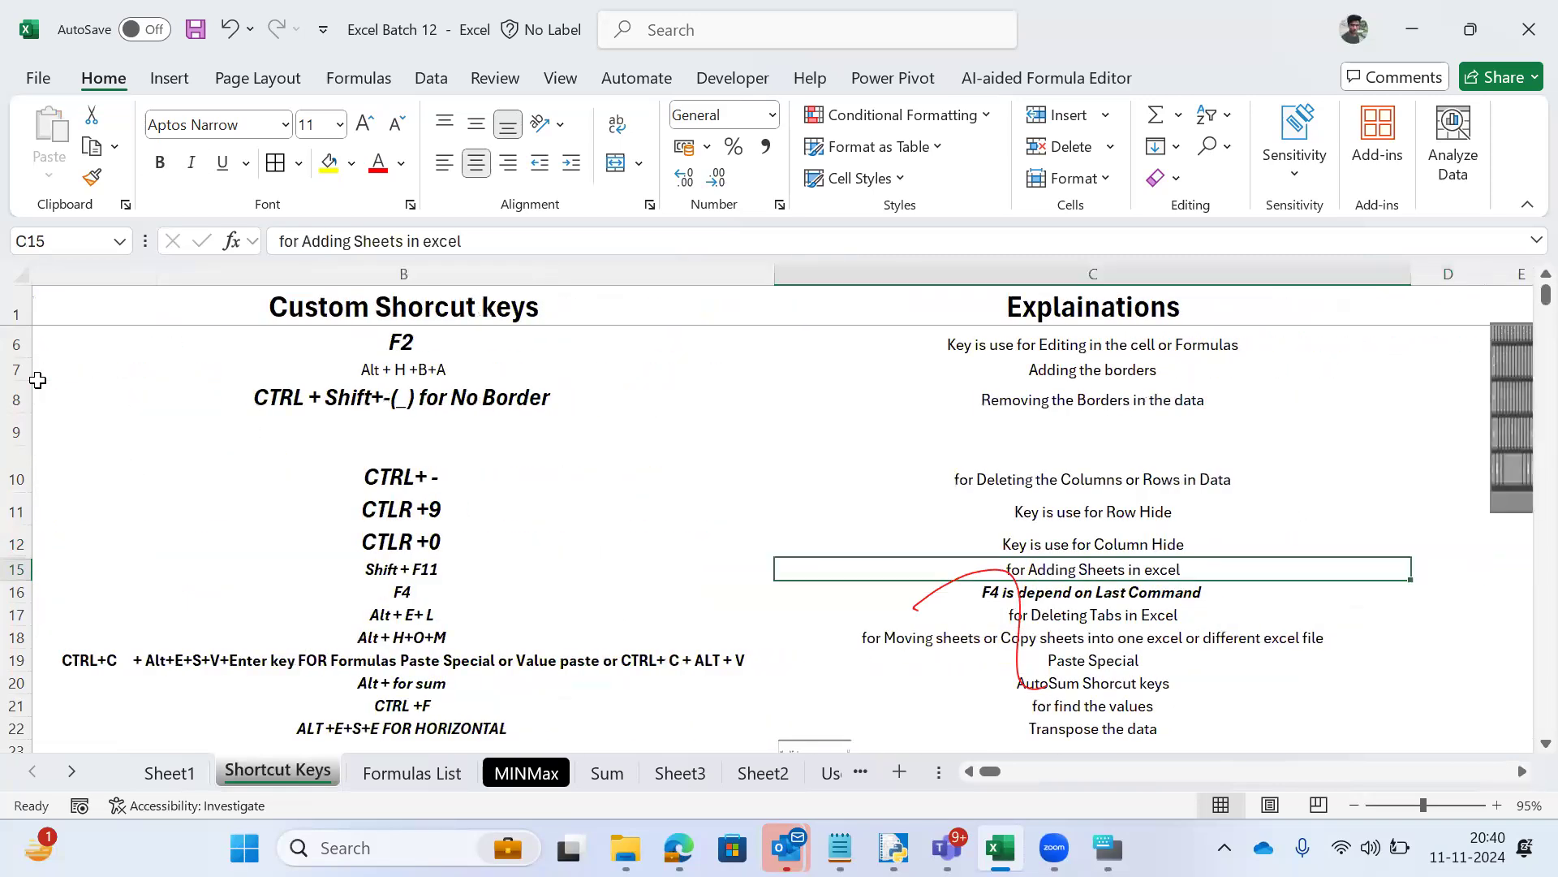
Step: Go to Sheet1 and view the available insert options for cells, rows, columns and sheets
{"action": "key", "text": "Left"}
{"action": "key", "text": "Left"}
{"action": "key", "text": "Up"}
{"action": "key", "text": "ctrl+Page_Up"}
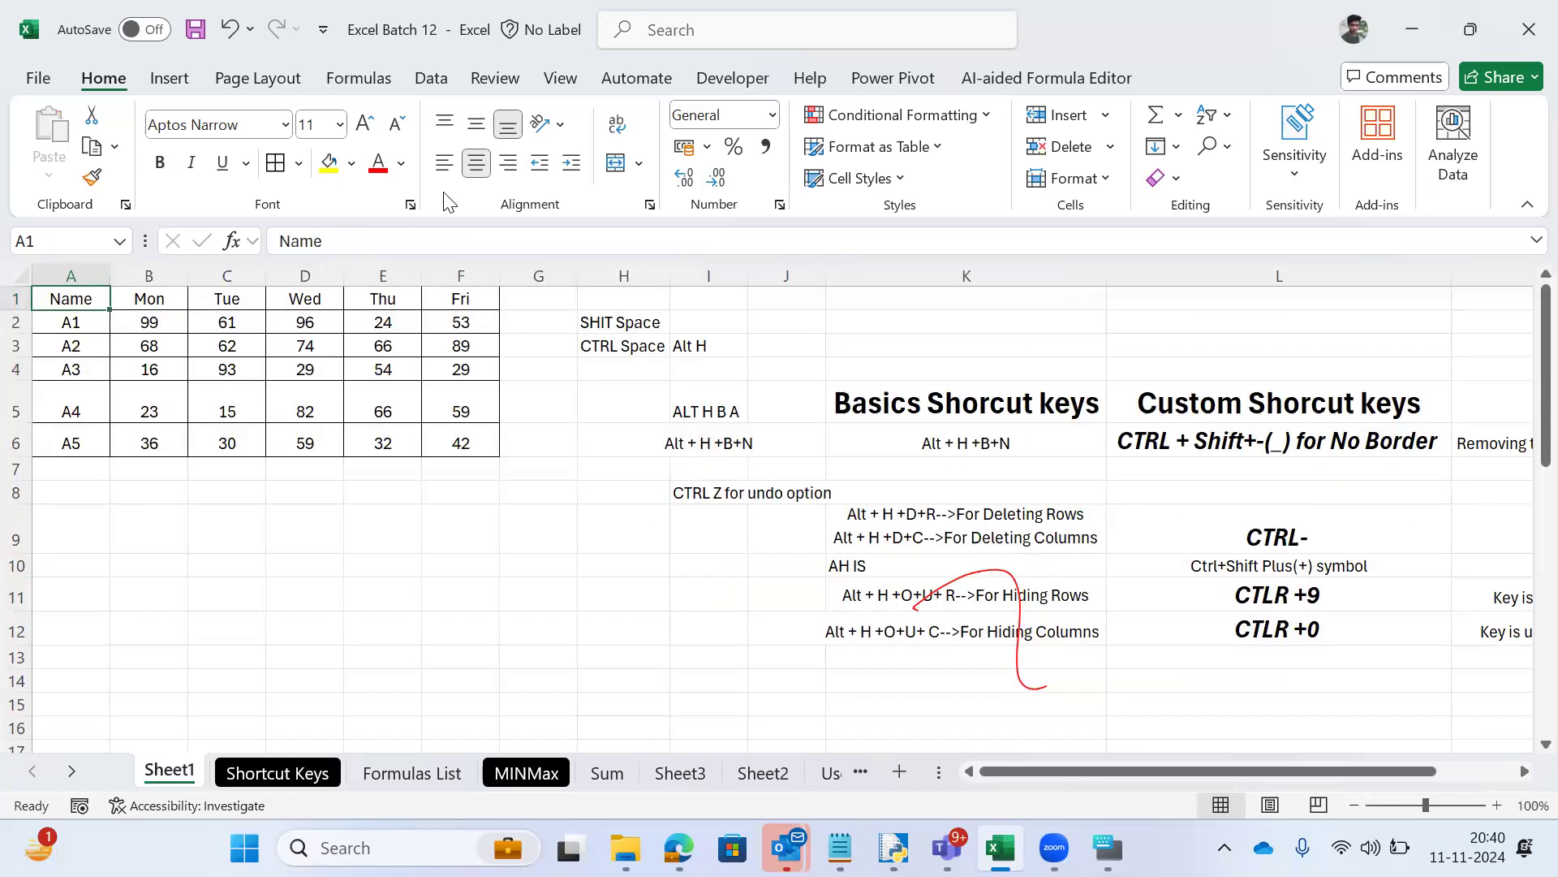
{"action": "left_click", "coordinate": [1106, 116]}
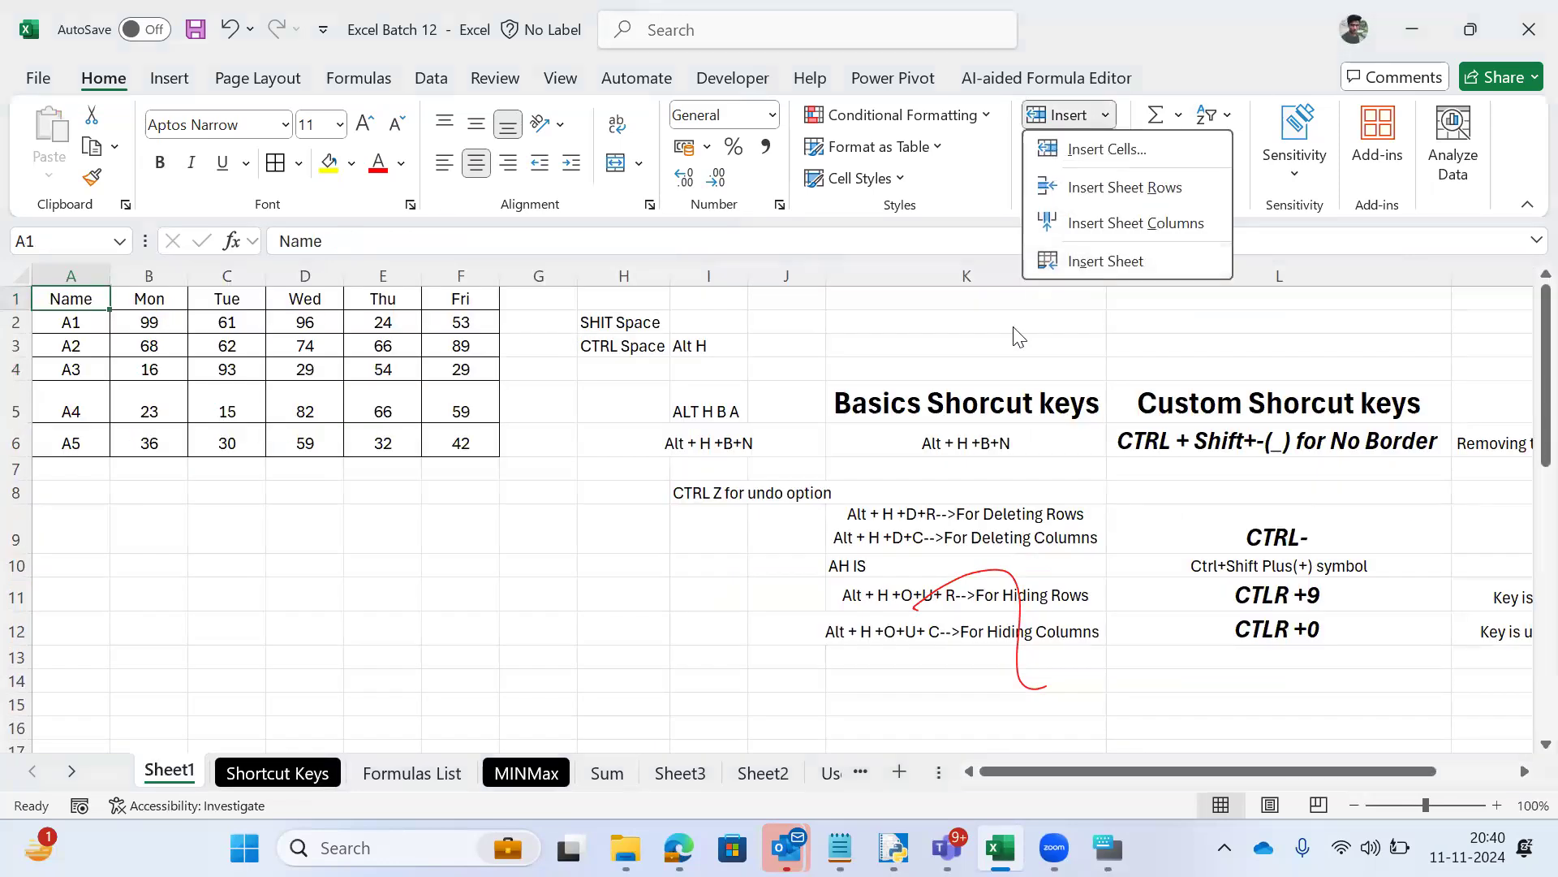
{"action": "left_click", "coordinate": [464, 440]}
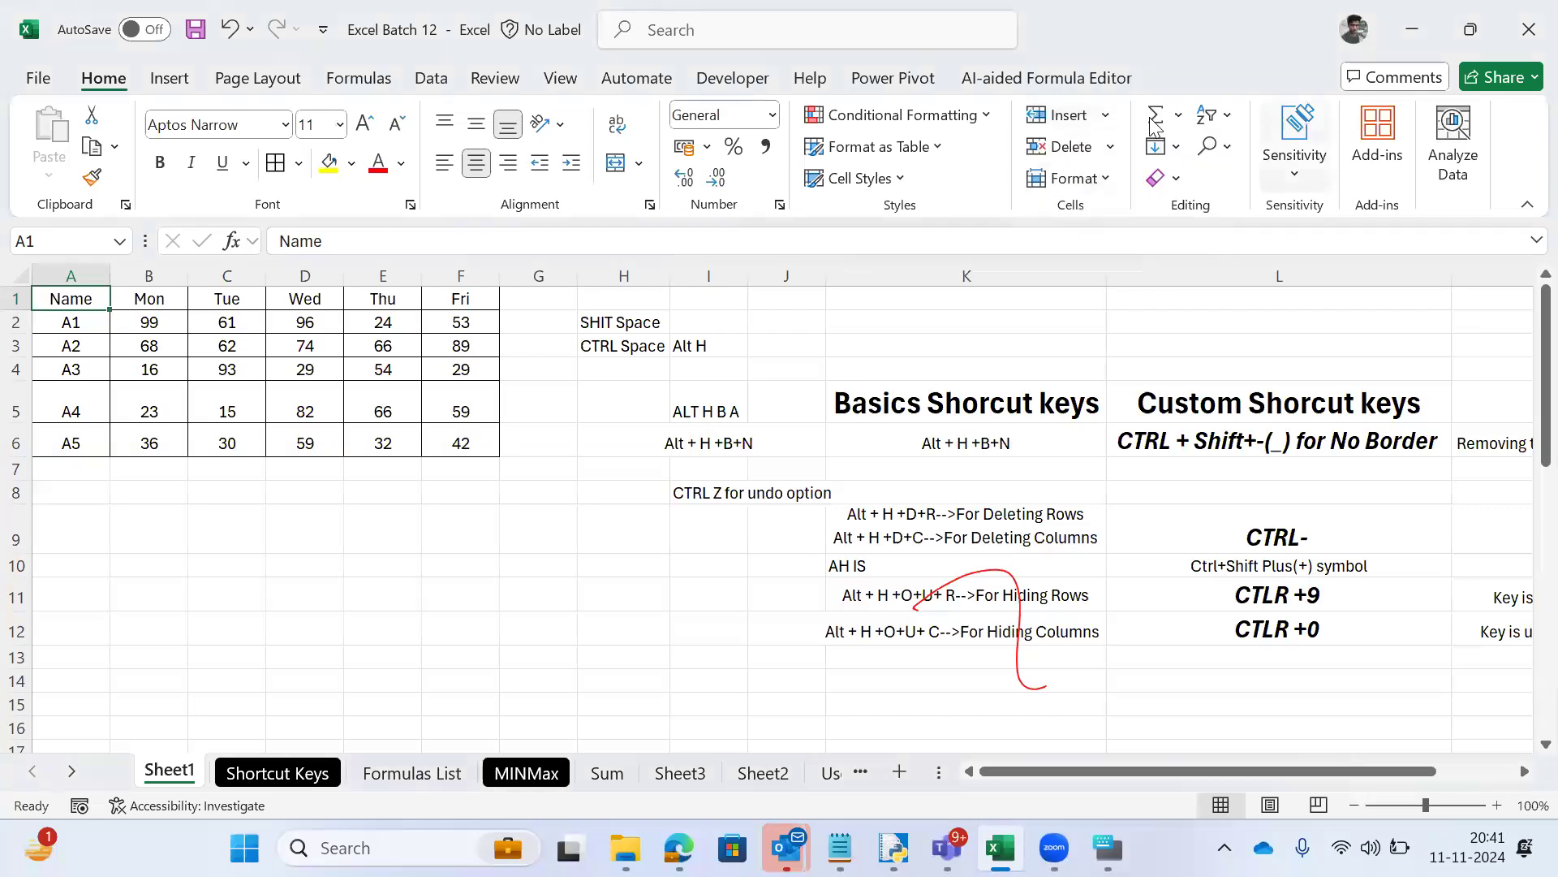
{"action": "left_click", "coordinate": [1109, 118]}
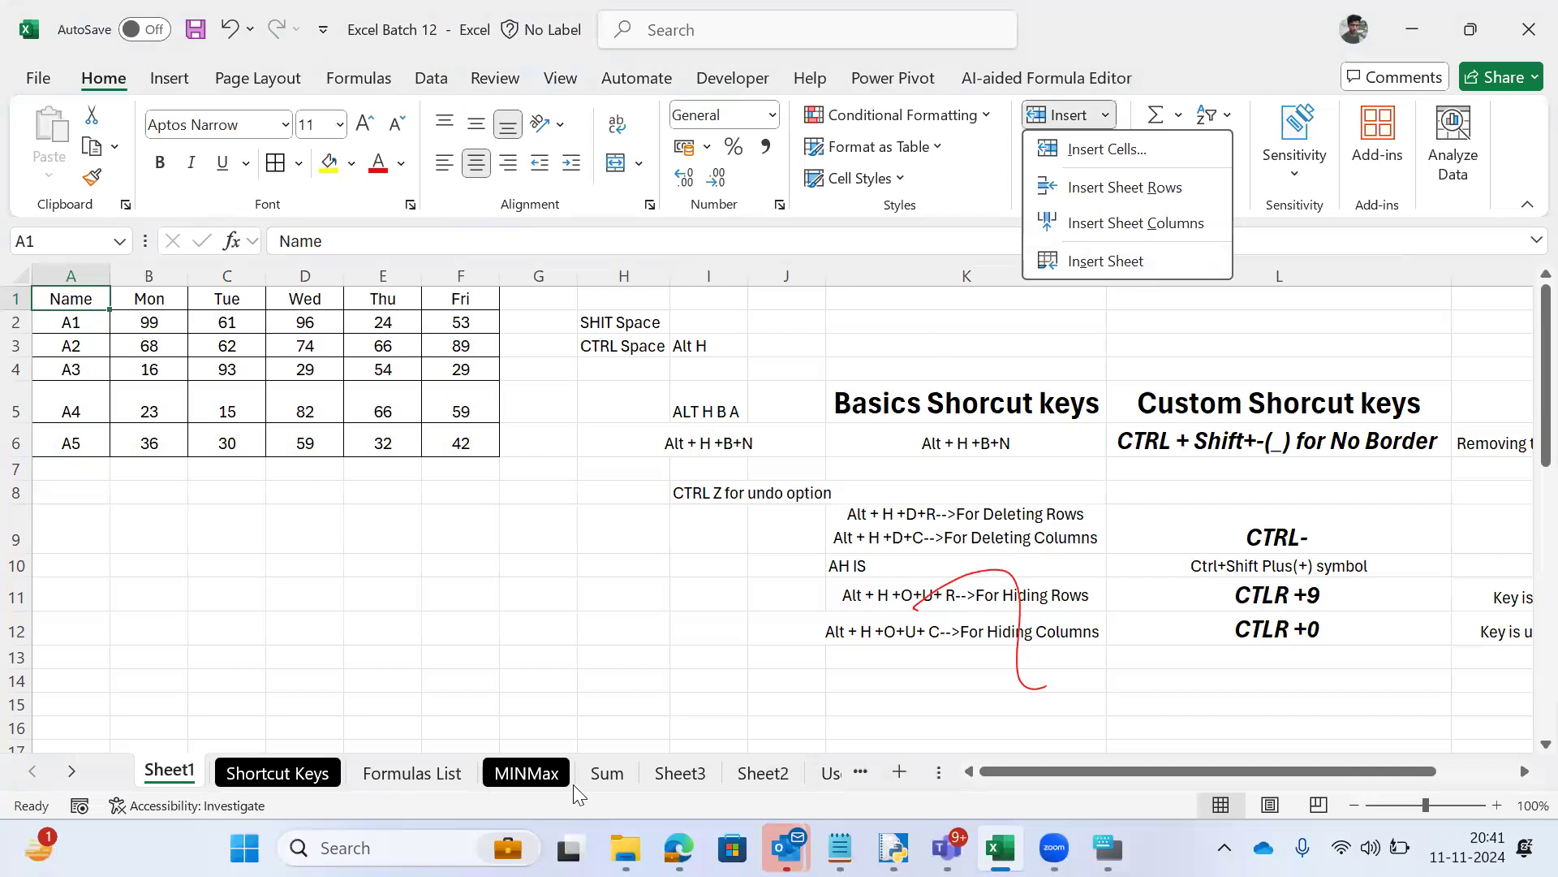
{"action": "key", "text": "Escape"}
Step: Look through the workbook's worksheets as far as Apr-May-Jun and return to Sheet1
{"action": "key", "text": "ctrl+Page_Down"}
{"action": "key", "text": "ctrl+Page_Down"}
{"action": "key", "text": "ctrl+Page_Down"}
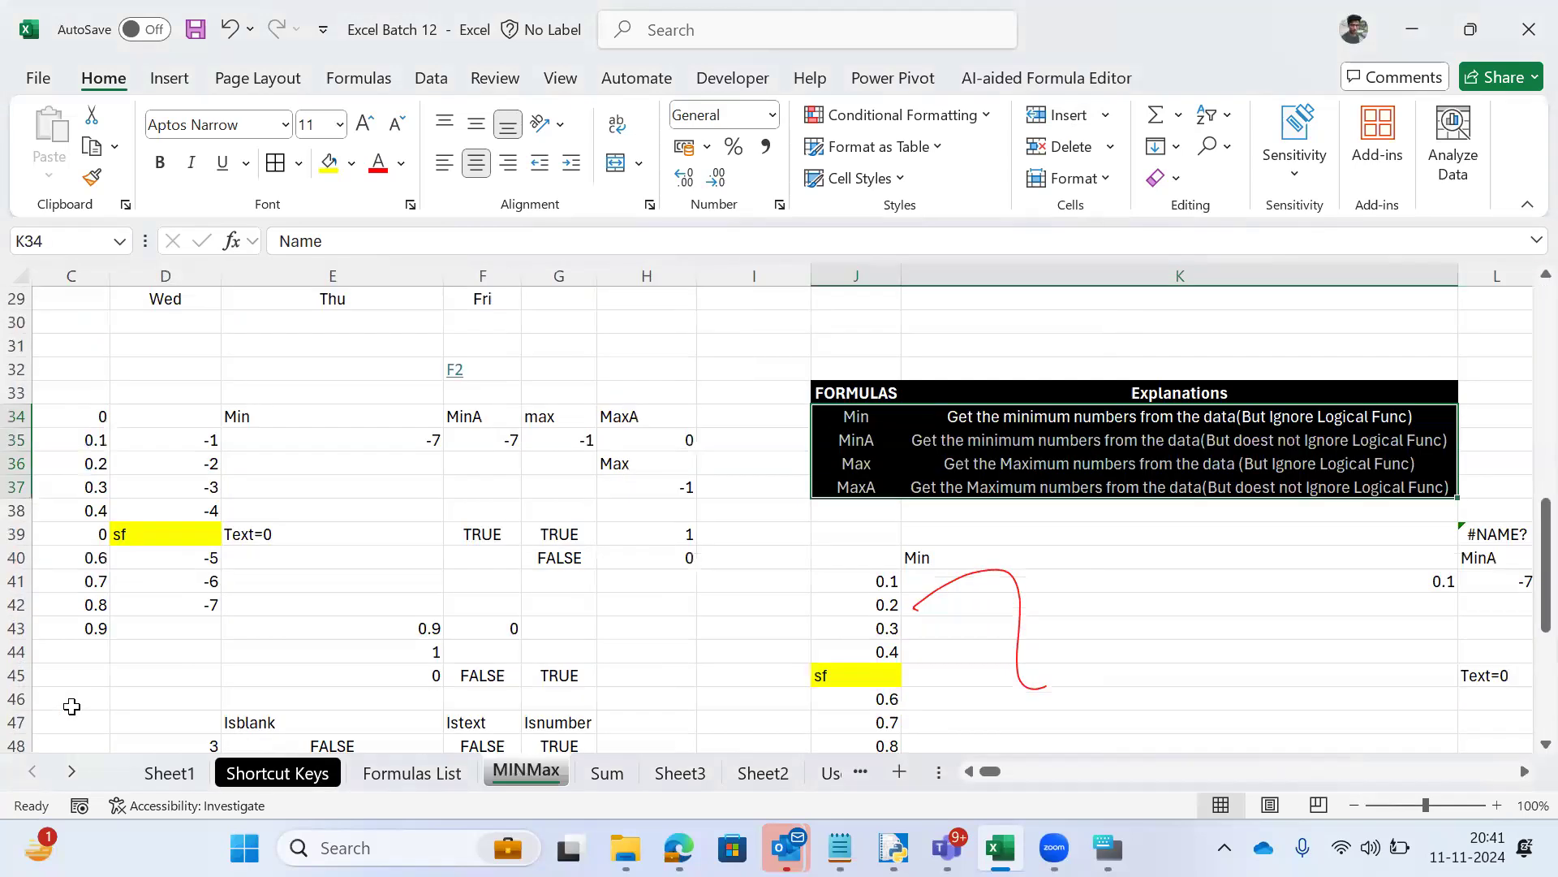
{"action": "key", "text": "ctrl+Page_Down"}
{"action": "key", "text": "ctrl+Page_Down"}
{"action": "key", "text": "ctrl+Page_Down"}
{"action": "key", "text": "ctrl+Page_Down"}
{"action": "key", "text": "ctrl+Page_Down"}
{"action": "key", "text": "ctrl+Page_Down"}
{"action": "key", "text": "ctrl+Page_Down"}
{"action": "key", "text": "ctrl+Page_Down"}
{"action": "key", "text": "ctrl+Page_Down"}
{"action": "key", "text": "ctrl+Page_Down"}
{"action": "key", "text": "ctrl+Page_Down"}
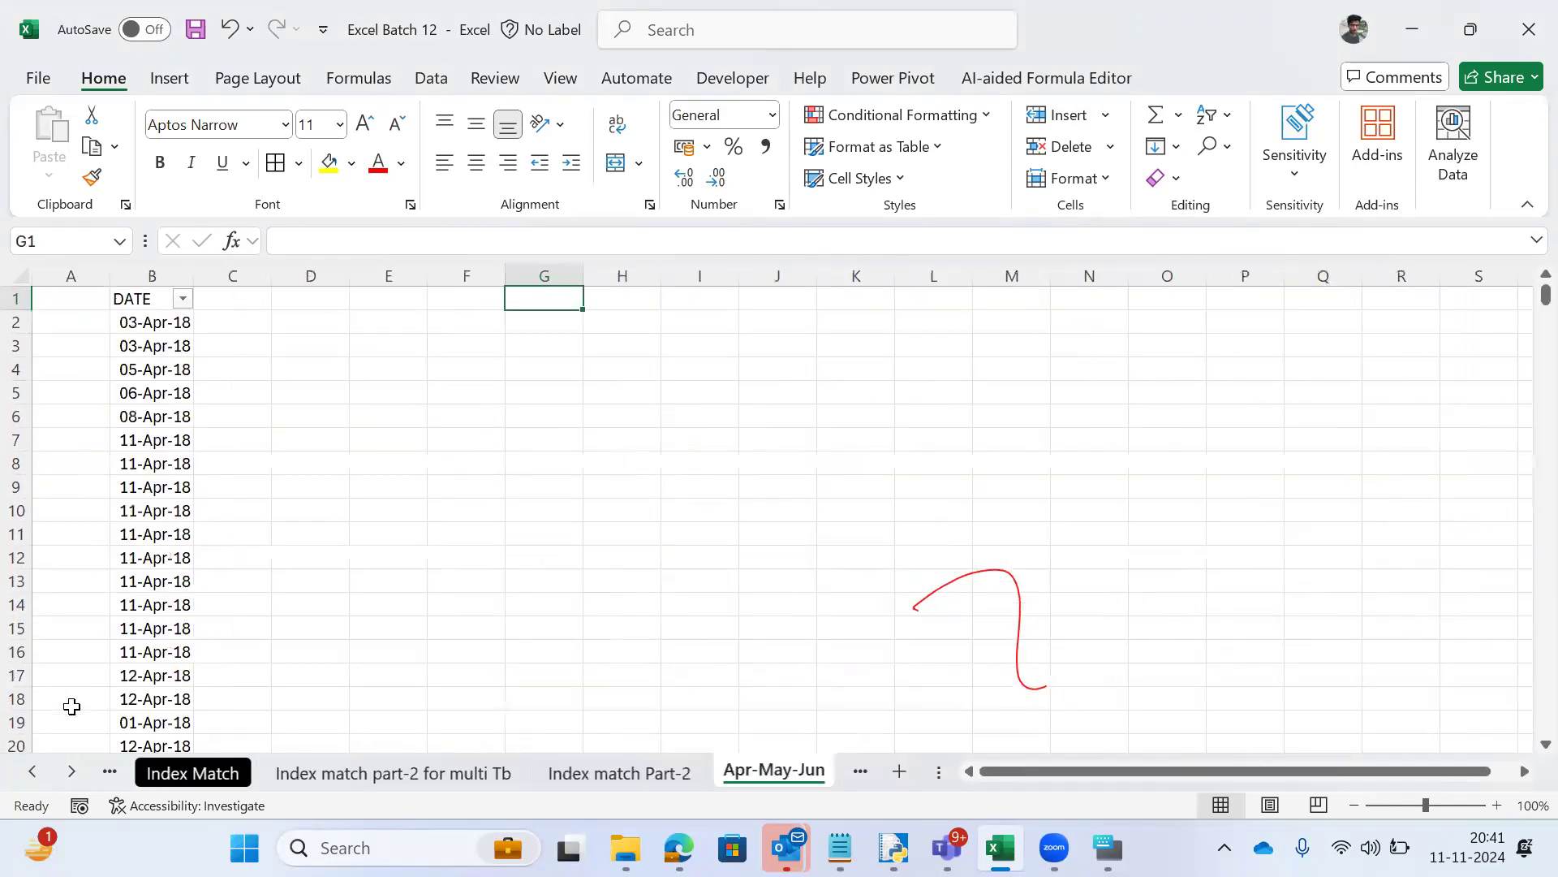
{"action": "key", "text": "ctrl+Page_Up"}
{"action": "key", "text": "ctrl+Page_Up"}
{"action": "key", "text": "ctrl+Page_Up"}
{"action": "key", "text": "ctrl+Page_Up"}
{"action": "key", "text": "ctrl+Page_Up"}
{"action": "key", "text": "ctrl+Page_Up"}
{"action": "key", "text": "ctrl+Page_Up"}
{"action": "key", "text": "ctrl+Page_Up"}
{"action": "key", "text": "ctrl+Page_Up"}
{"action": "key", "text": "ctrl+Page_Up"}
{"action": "key", "text": "ctrl+Page_Up"}
{"action": "key", "text": "ctrl+Page_Up"}
{"action": "key", "text": "ctrl+Page_Up"}
{"action": "key", "text": "ctrl+Page_Up"}
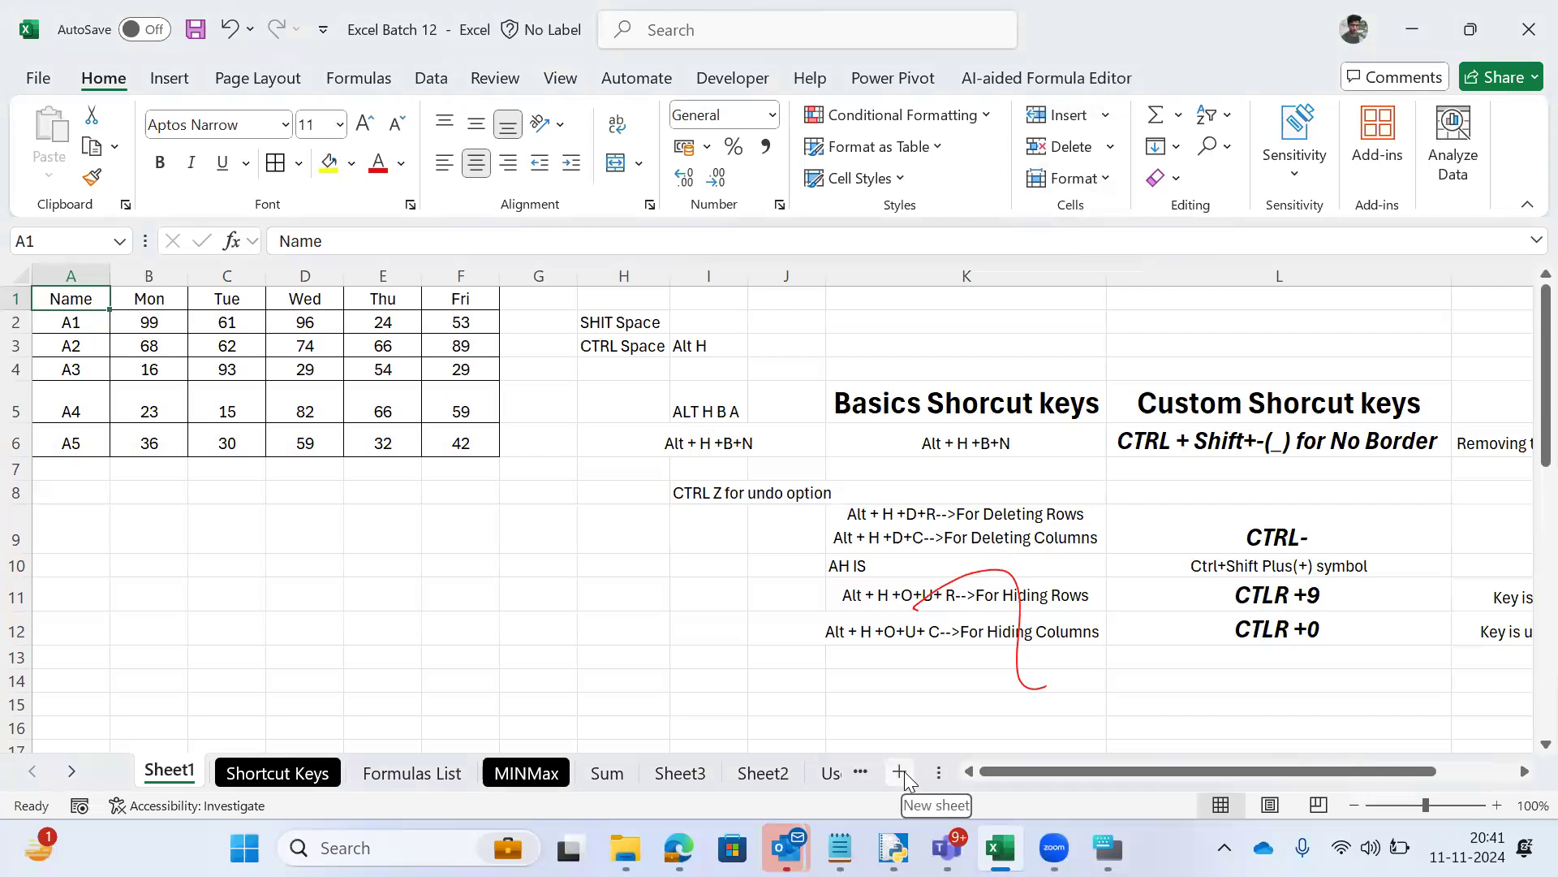
Step: Add a new worksheet directly after Sheet1, and insert further blank worksheets in front of it with Insert Sheet
{"action": "left_click", "coordinate": [900, 771]}
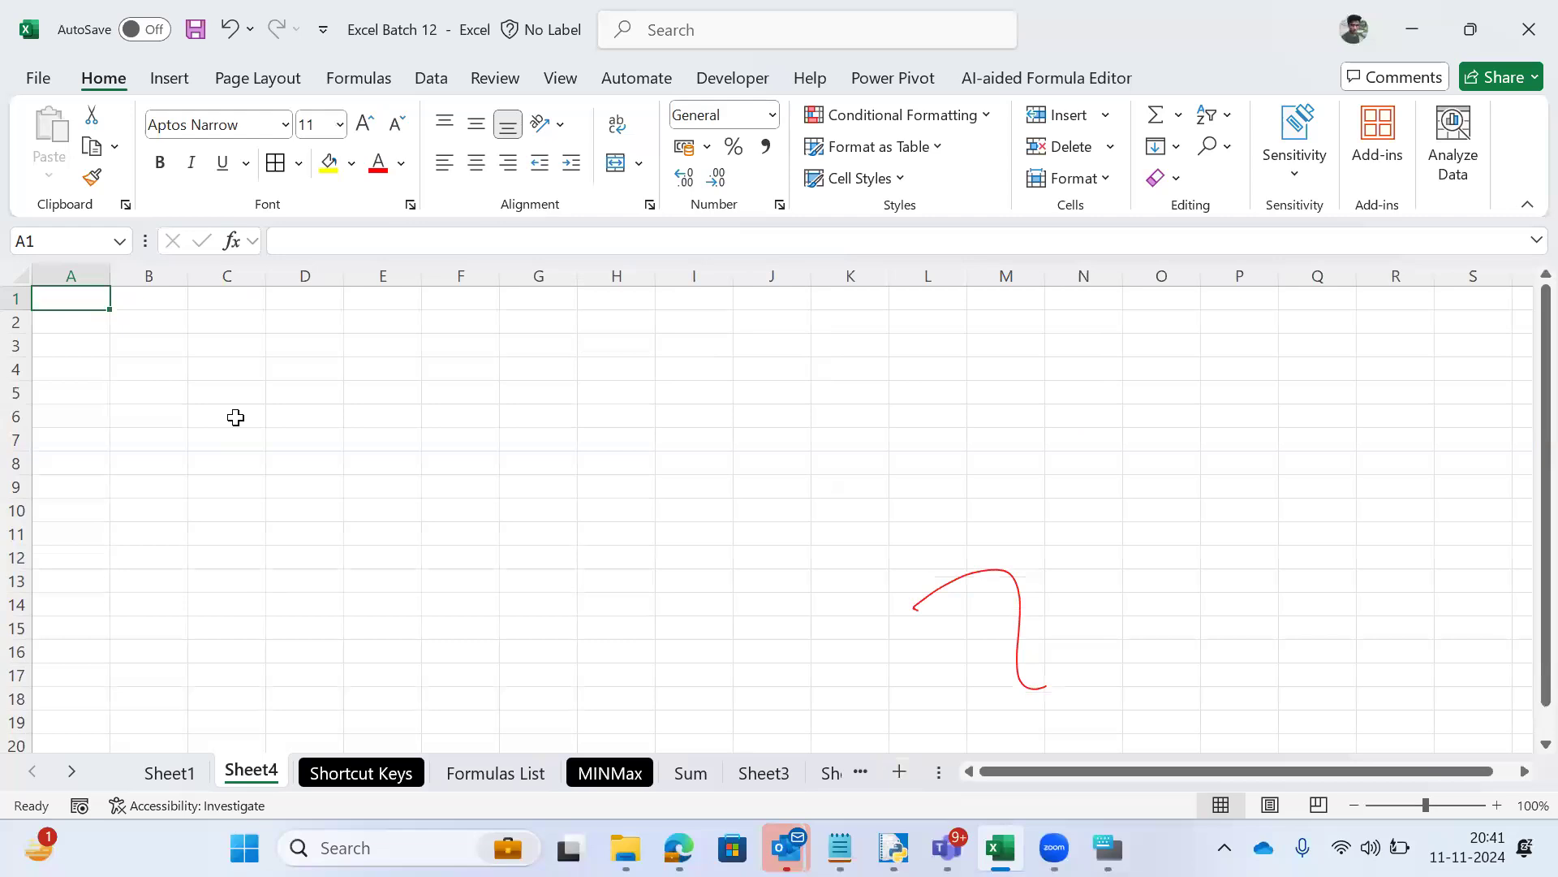
{"action": "left_click", "coordinate": [1106, 114]}
{"action": "left_click", "coordinate": [1104, 261]}
{"action": "left_click", "coordinate": [1105, 114]}
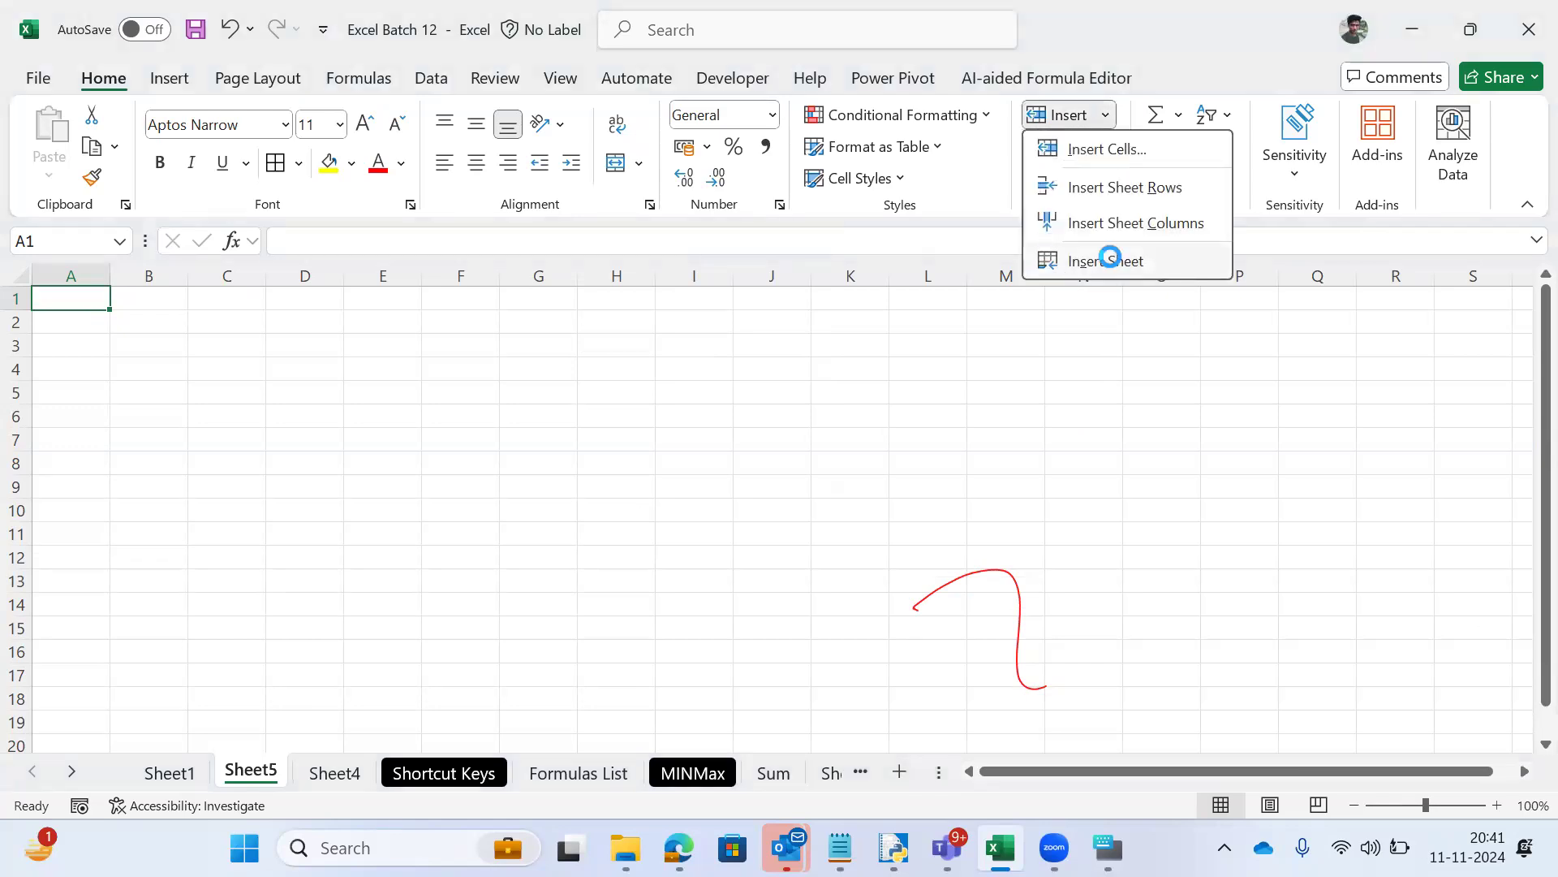
{"action": "left_click", "coordinate": [1110, 259]}
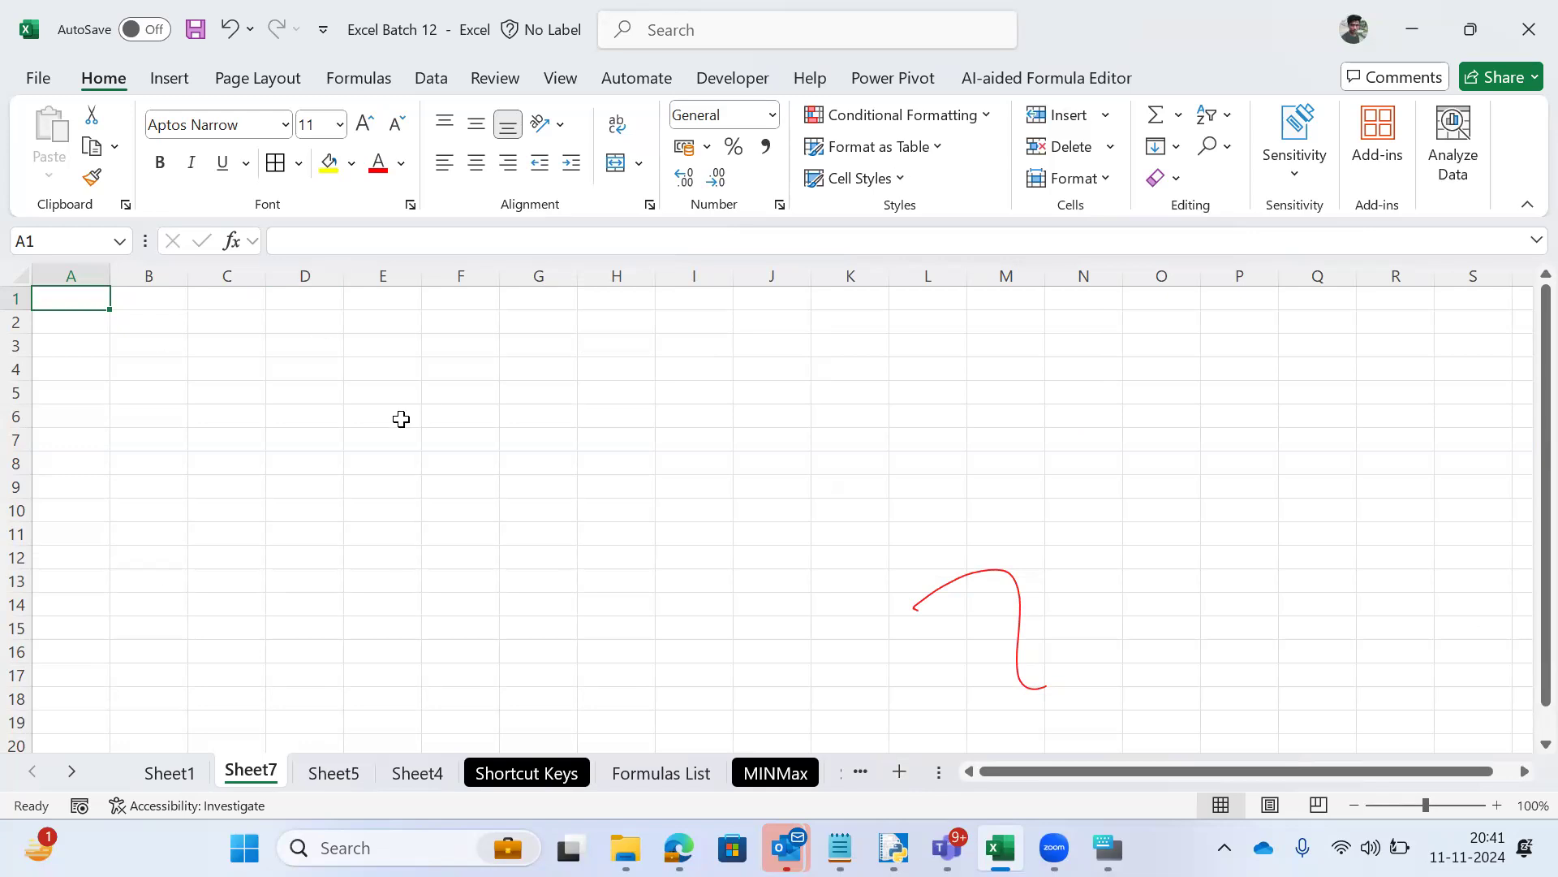
Step: Delete the blank worksheets Sheet7 and Sheet5
{"action": "key", "text": "alt+h"}
{"action": "key", "text": "d"}
{"action": "key", "text": "s"}
{"action": "key", "text": "alt+h"}
{"action": "key", "text": "d"}
{"action": "key", "text": "s"}
Step: On the Shortcut Keys sheet, examine the basic shortcuts in column A from row 15 down
{"action": "key", "text": "ctrl+Page_Down"}
{"action": "key", "text": "Down"}
{"action": "key", "text": "Down"}
{"action": "key", "text": "Down"}
{"action": "key", "text": "Down"}
{"action": "key", "text": "Up"}
{"action": "key", "text": "Up"}
{"action": "key", "text": "Up"}
{"action": "key", "text": "Up"}
{"action": "key", "text": "Down"}
{"action": "key", "text": "Down"}
{"action": "key", "text": "Down"}
{"action": "key", "text": "Down"}
{"action": "key", "text": "Up"}
{"action": "key", "text": "Up"}
{"action": "key", "text": "Up"}
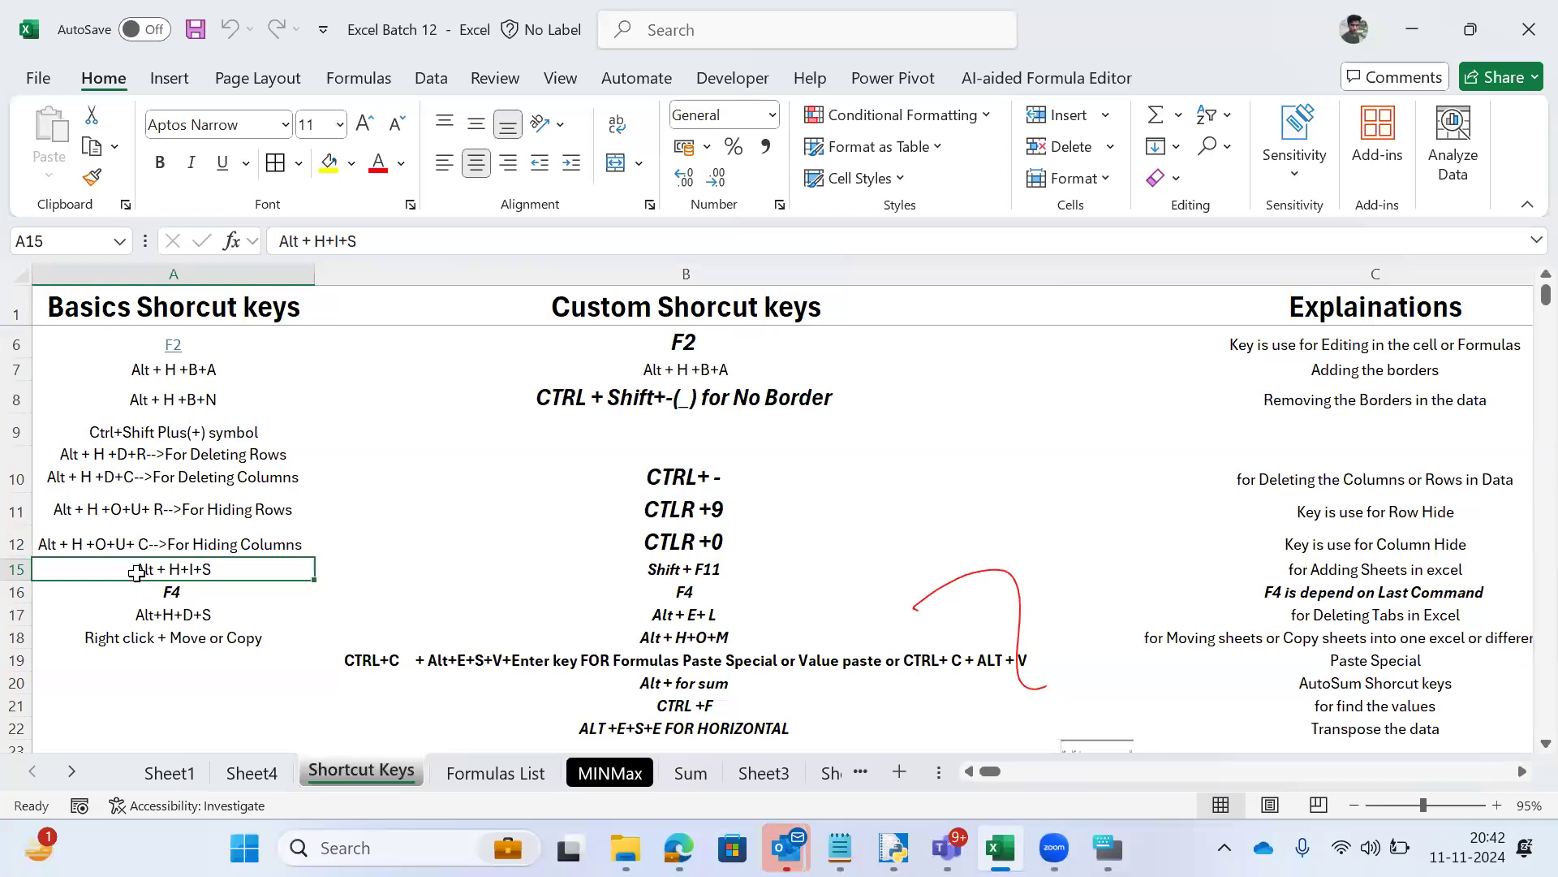
Step: View the insert options to compare them with the Alt + H+I+S shortcut in A15
{"action": "key", "text": "alt"}
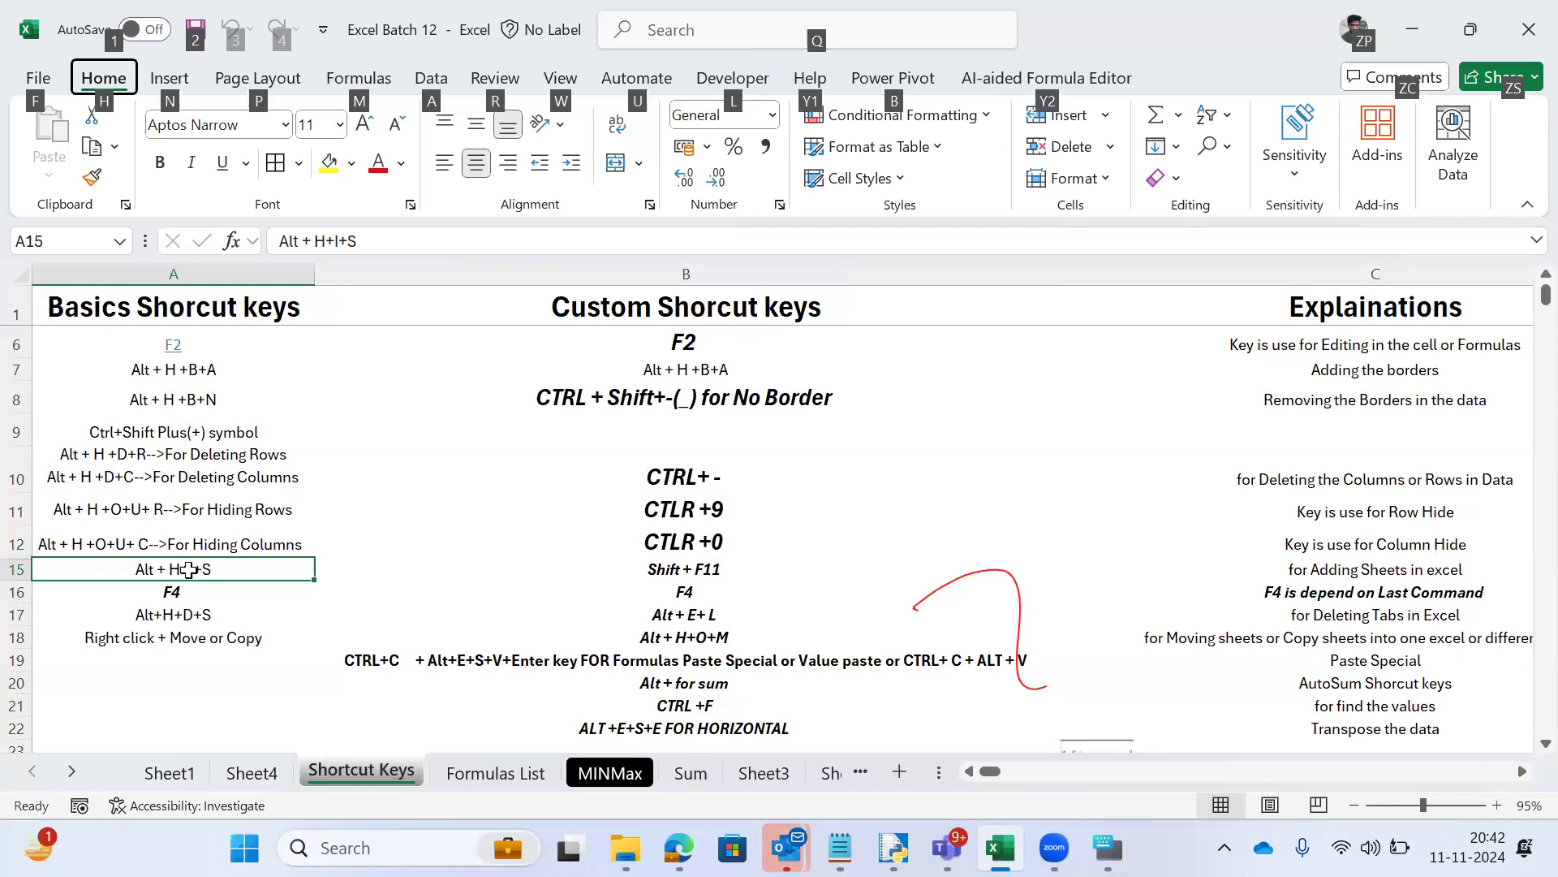
{"action": "left_click", "coordinate": [1104, 115]}
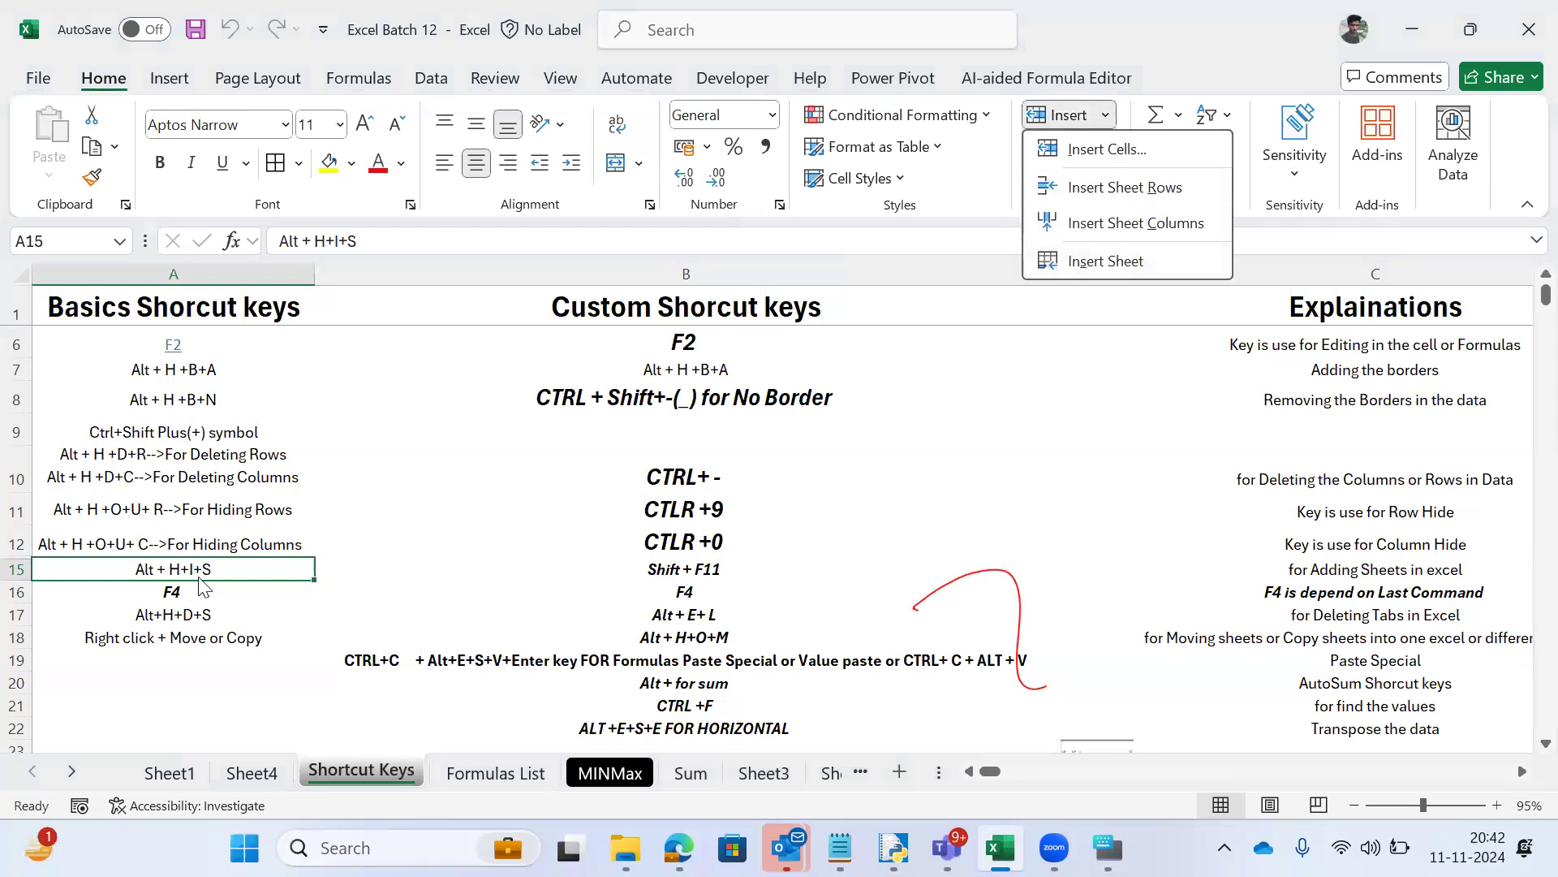
{"action": "key", "text": "Escape"}
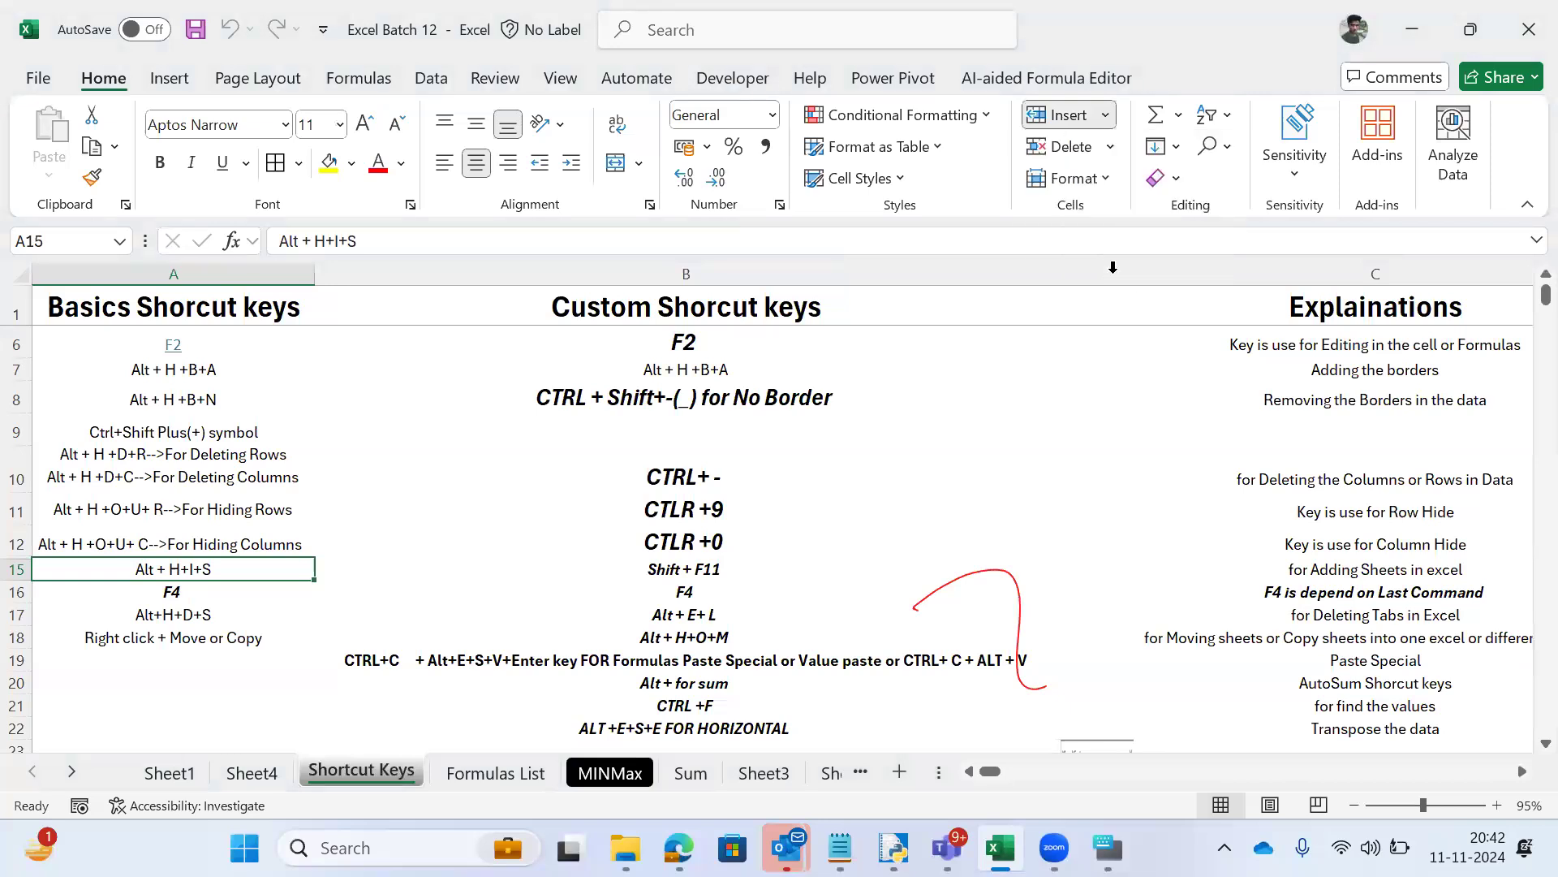
Step: Copy the row 15 shortcut entries for adding sheets from Shortcut Keys to Sheet1, starting at cell K13
{"action": "key", "text": "shift+space"}
{"action": "key", "text": "ctrl+c"}
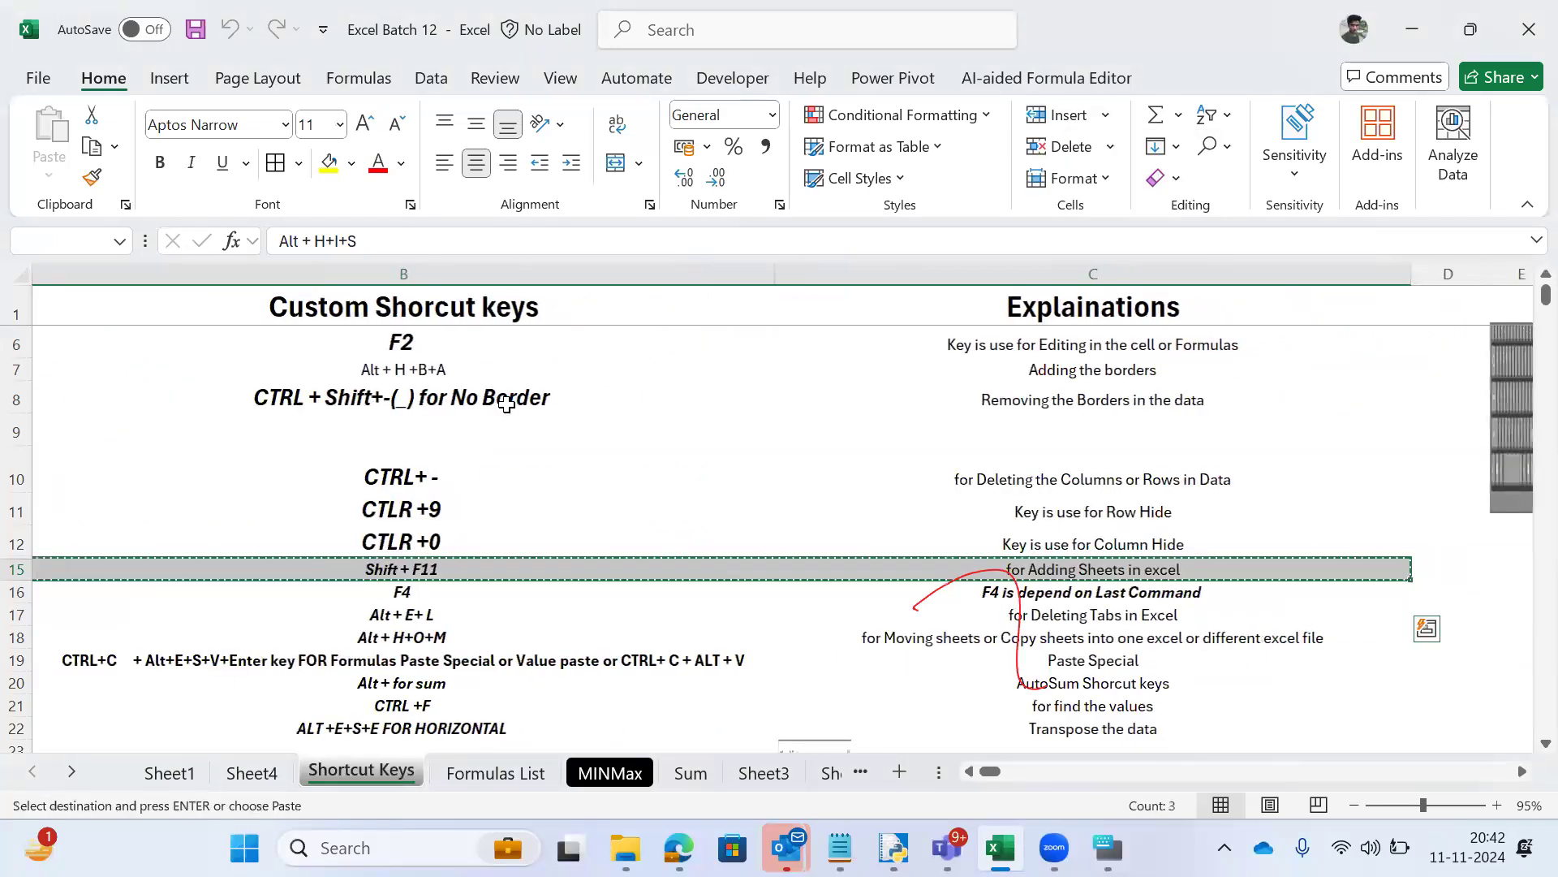
{"action": "key", "text": "ctrl+Page_Up"}
{"action": "key", "text": "ctrl+Page_Up"}
{"action": "key", "text": "Right"}
{"action": "key", "text": "Down"}
{"action": "key", "text": "Down"}
{"action": "key", "text": "Down"}
{"action": "key", "text": "Down"}
{"action": "key", "text": "Down"}
{"action": "key", "text": "Down"}
{"action": "key", "text": "Down"}
{"action": "key", "text": "Down"}
{"action": "key", "text": "Down"}
{"action": "key", "text": "Down"}
{"action": "key", "text": "Down"}
{"action": "key", "text": "Down"}
{"action": "key", "text": "Down"}
{"action": "key", "text": "Down"}
{"action": "key", "text": "Down"}
{"action": "key", "text": "Down"}
{"action": "key", "text": "Down"}
{"action": "key", "text": "Down"}
{"action": "key", "text": "Down"}
{"action": "key", "text": "Down"}
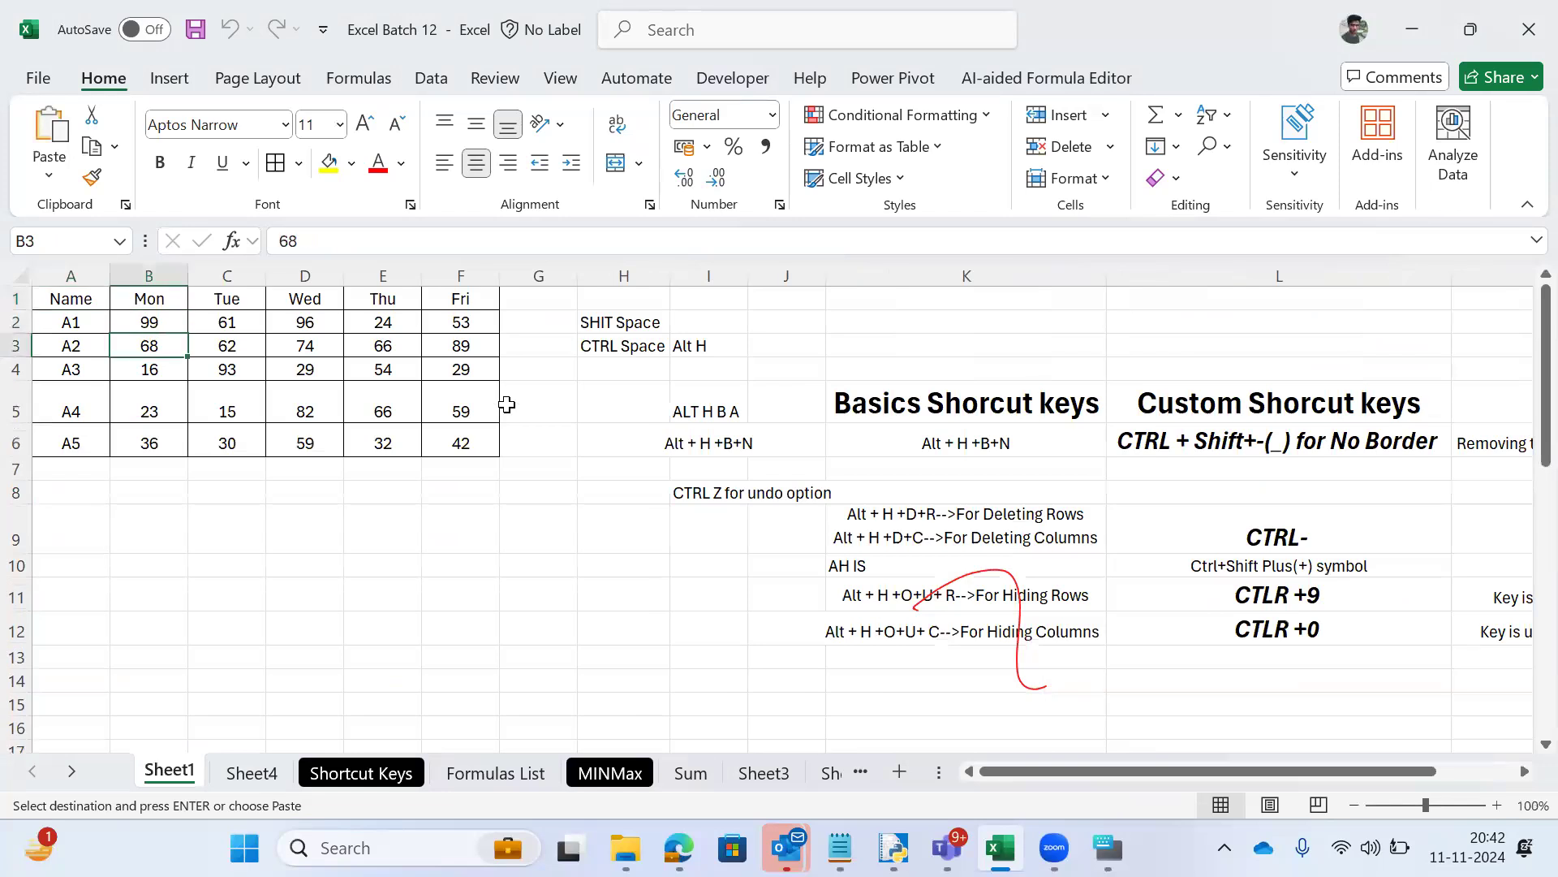
{"action": "key", "text": "Right"}
{"action": "key", "text": "Right"}
{"action": "key", "text": "Right"}
{"action": "key", "text": "Right"}
{"action": "key", "text": "Right"}
{"action": "key", "text": "Right"}
{"action": "key", "text": "Right"}
{"action": "key", "text": "Right"}
{"action": "key", "text": "Right"}
{"action": "key", "text": "Up"}
{"action": "key", "text": "Up"}
{"action": "key", "text": "Up"}
{"action": "key", "text": "Up"}
{"action": "key", "text": "Up"}
{"action": "key", "text": "Up"}
{"action": "key", "text": "Up"}
{"action": "key", "text": "Up"}
{"action": "key", "text": "Up"}
{"action": "key", "text": "Up"}
{"action": "key", "text": "ctrl+v"}
{"action": "key", "text": "Left"}
{"action": "key", "text": "Right"}
{"action": "key", "text": "Home"}
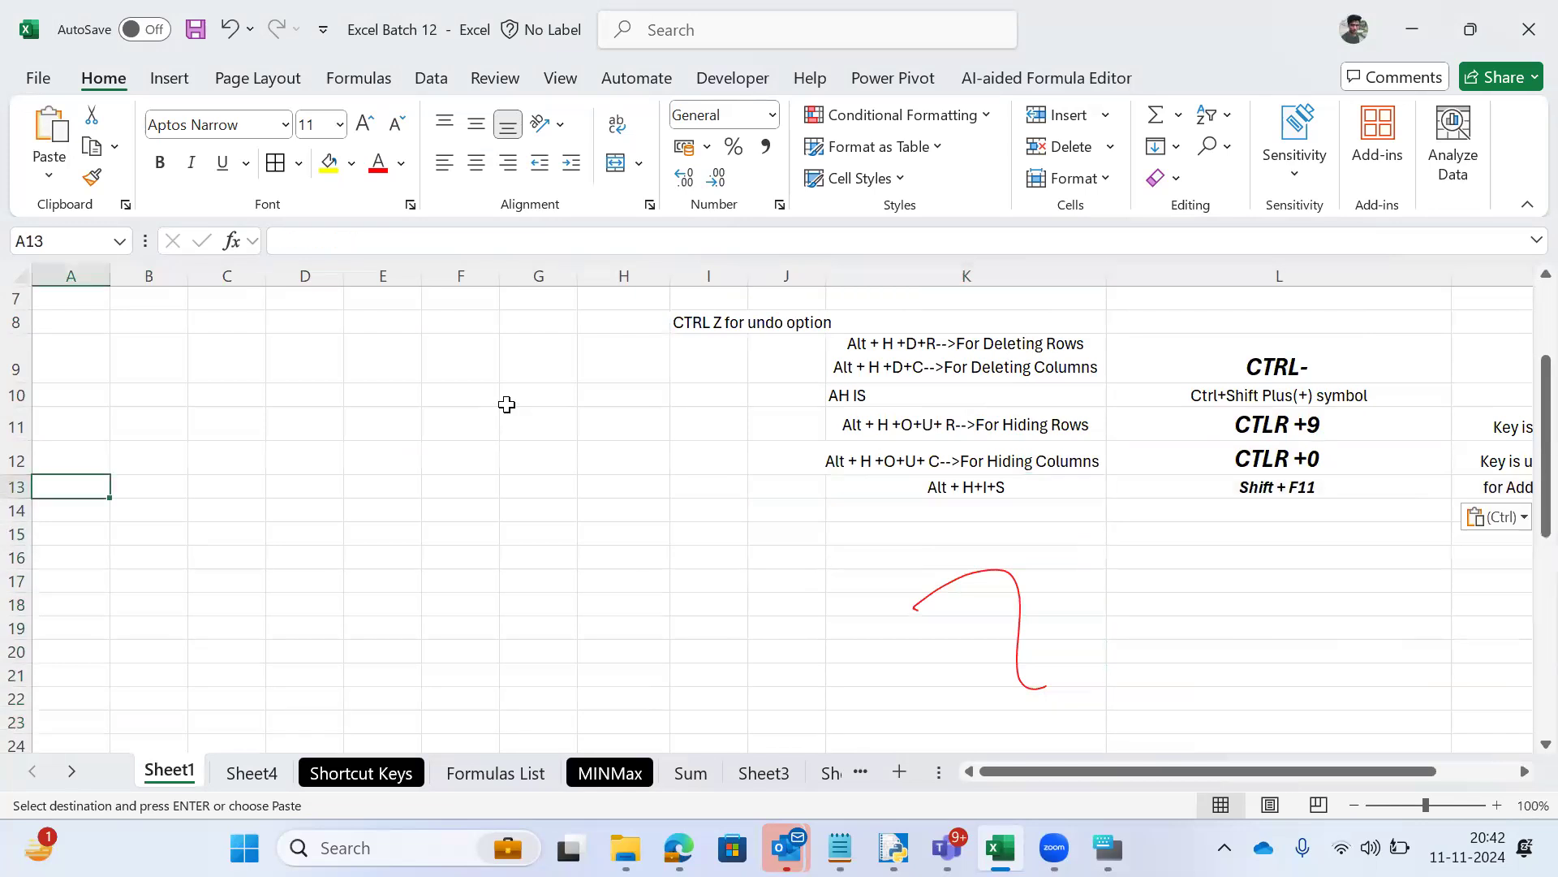
Step: Insert a new blank worksheet before Sheet1 and return to Sheet1
{"action": "key", "text": "alt"}
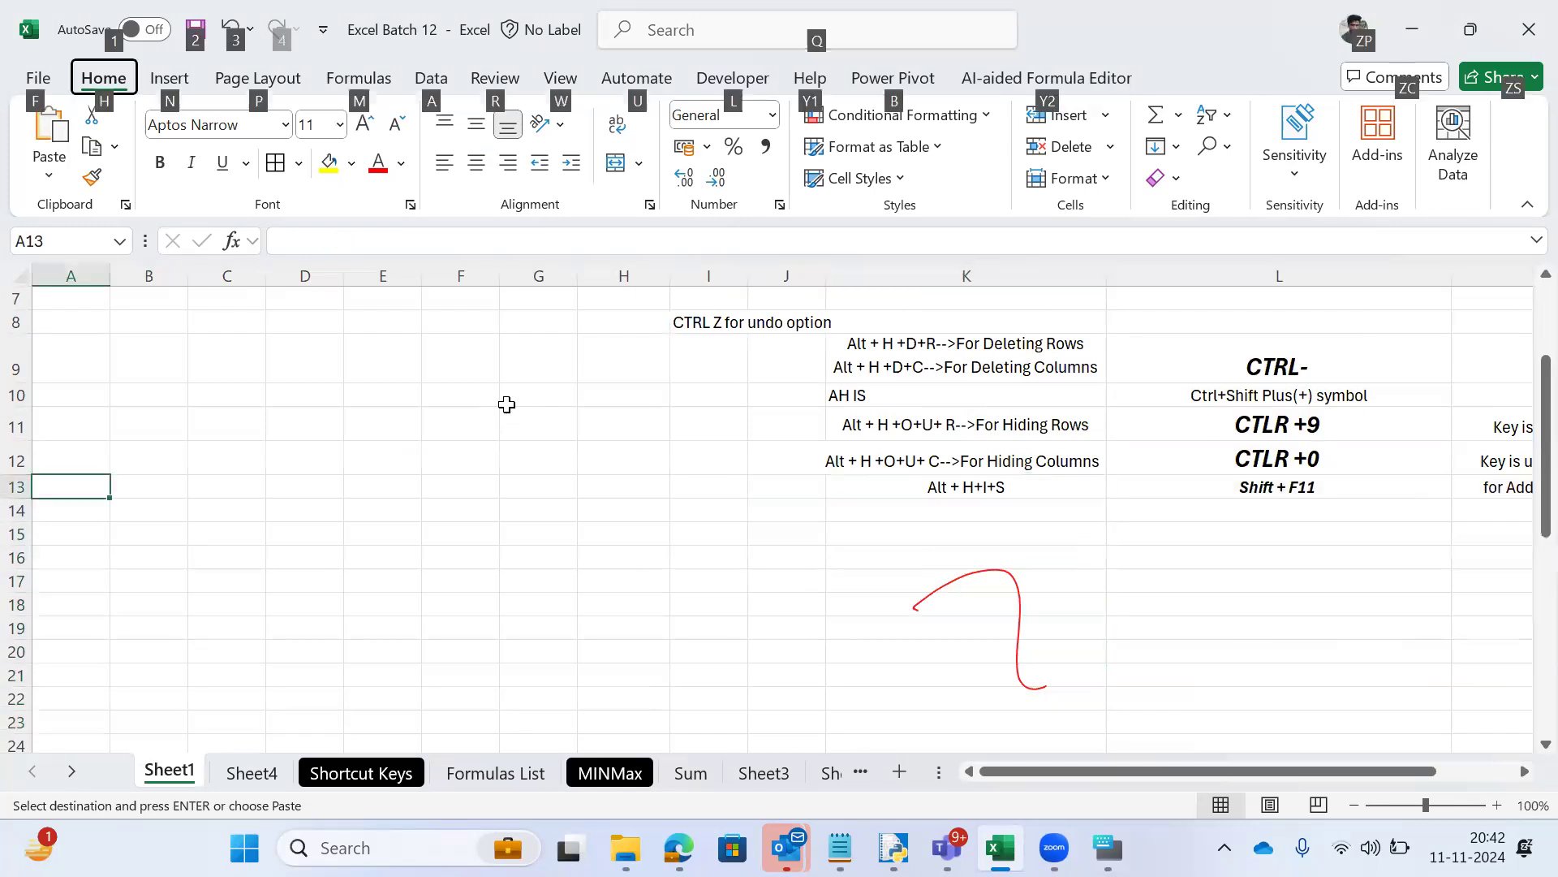
{"action": "key", "text": "Escape"}
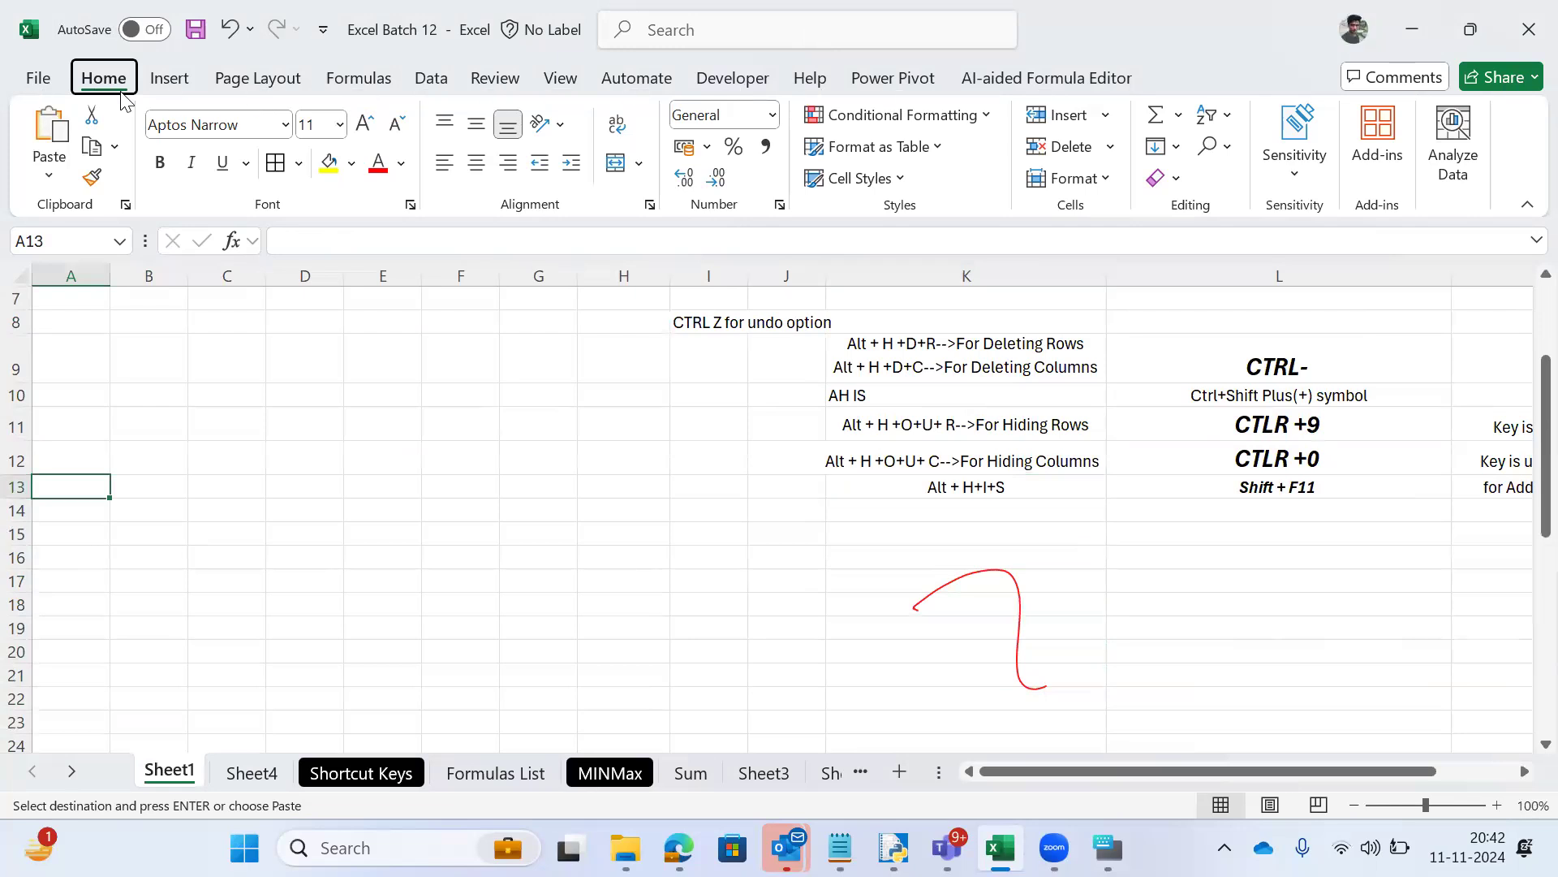
{"action": "key", "text": "alt+h"}
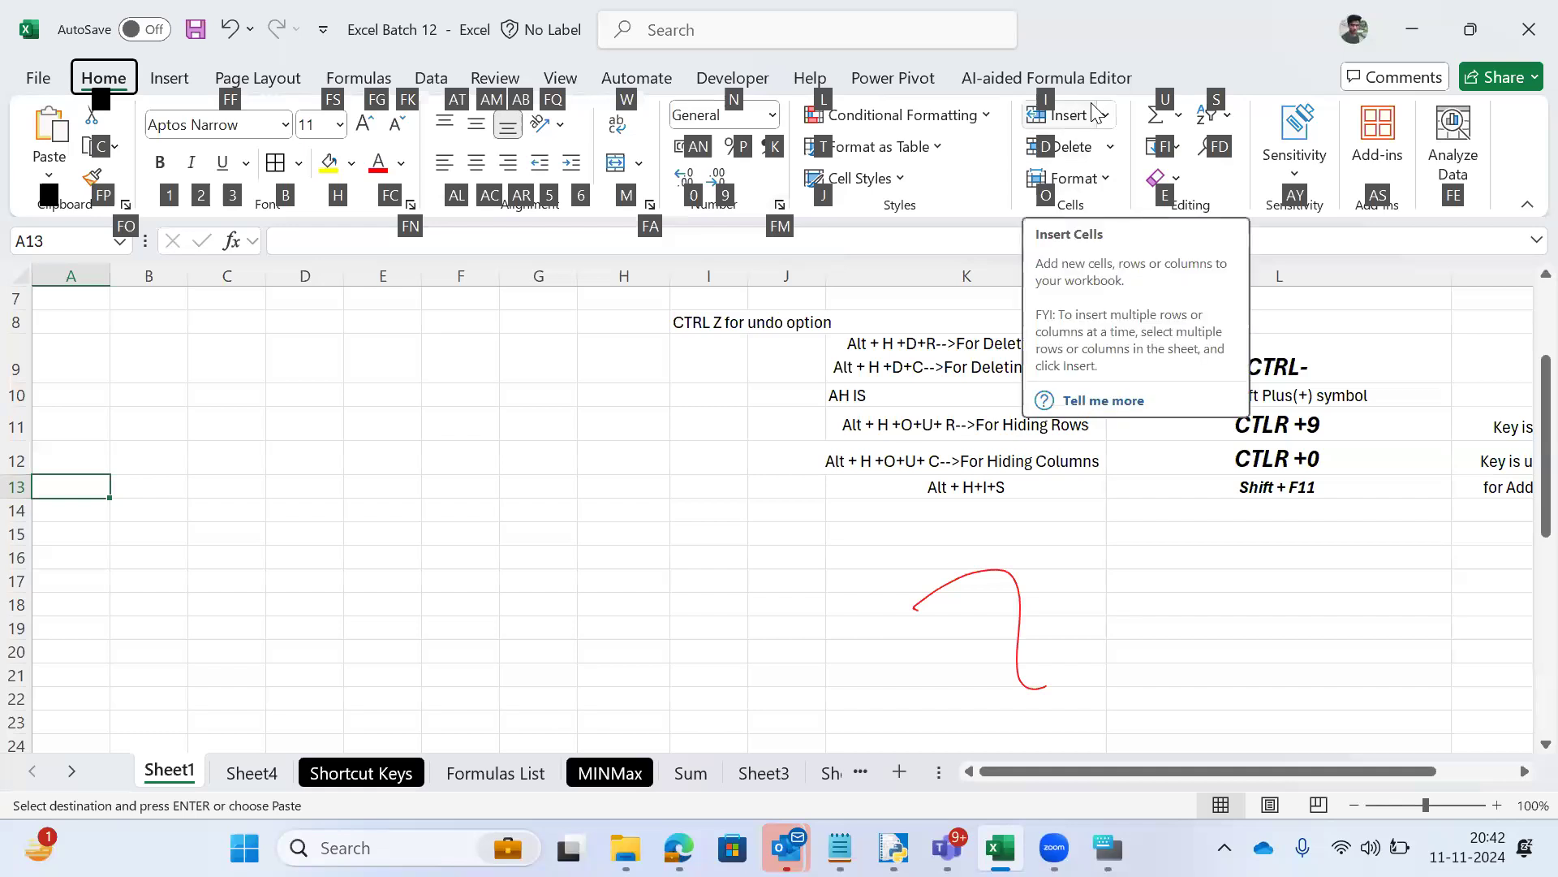
{"action": "key", "text": "i"}
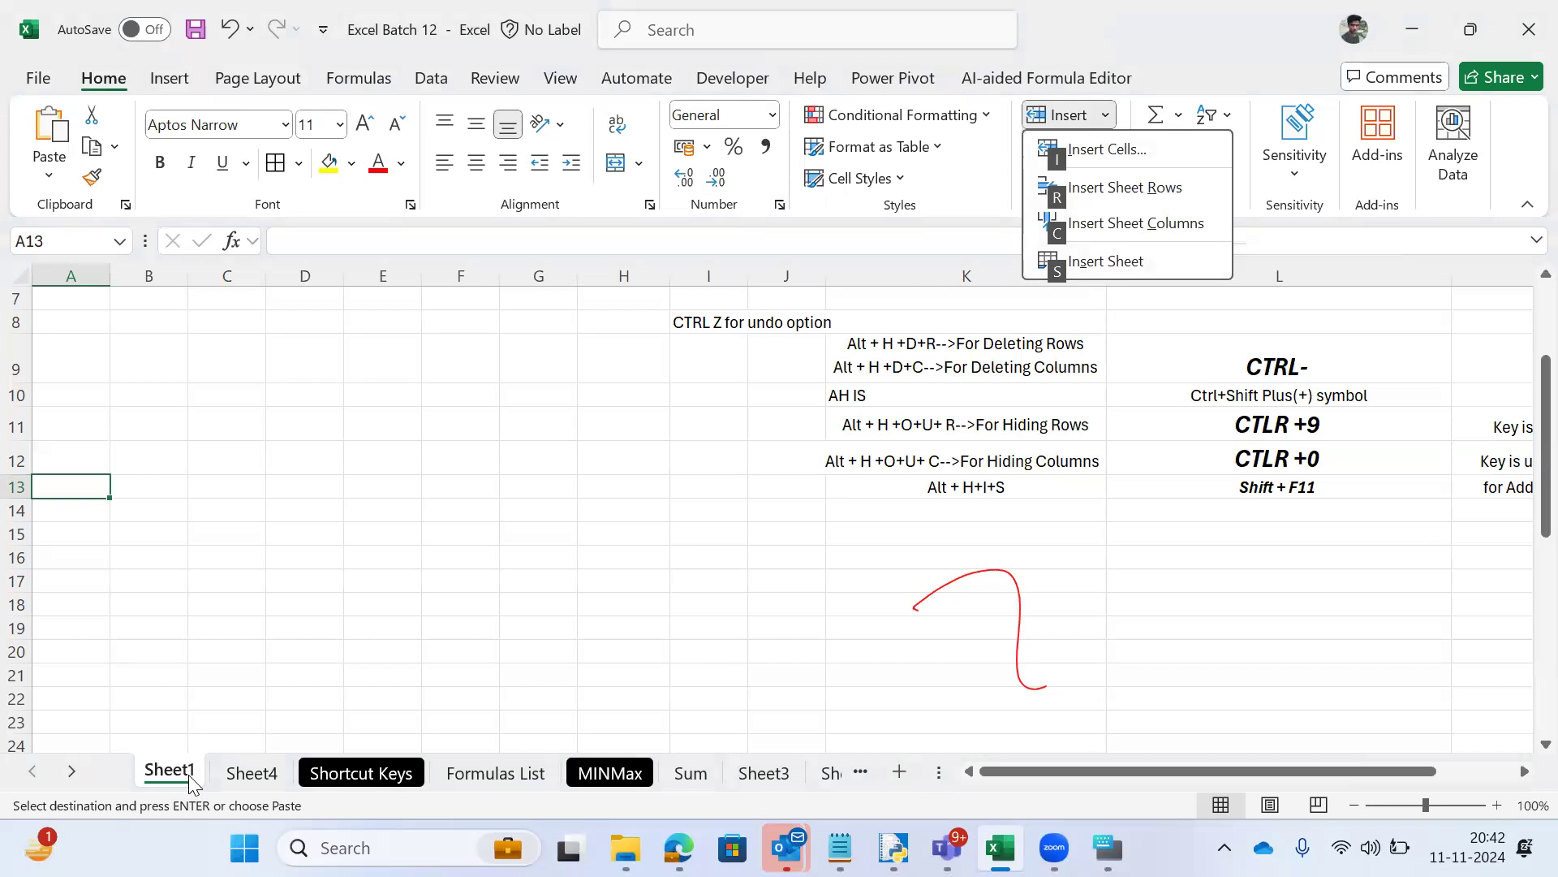
{"action": "key", "text": "s"}
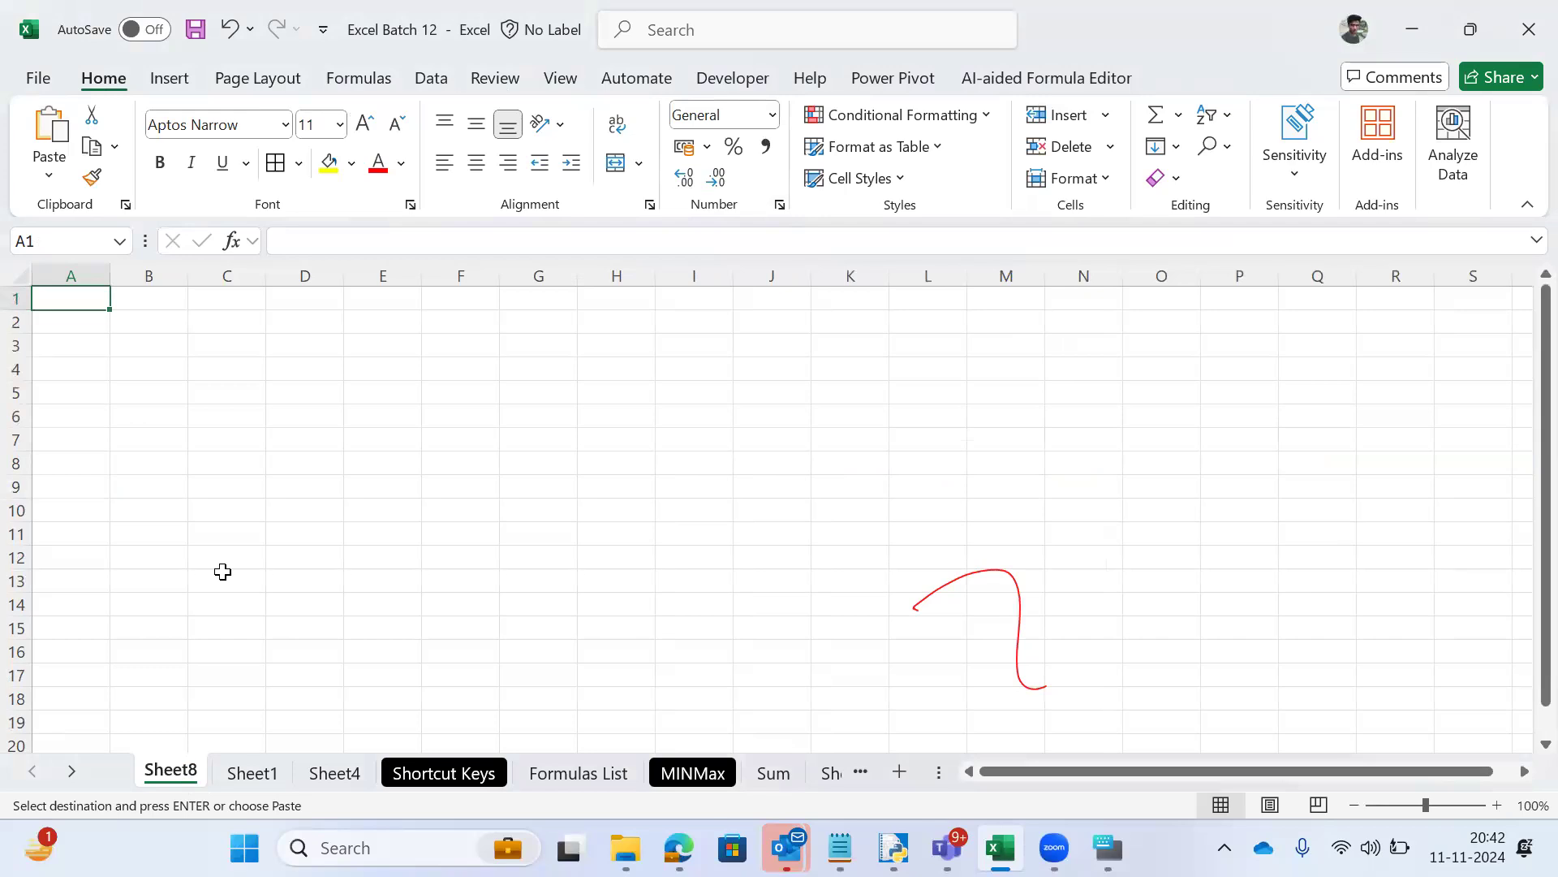
{"action": "key", "text": "ctrl+Page_Down"}
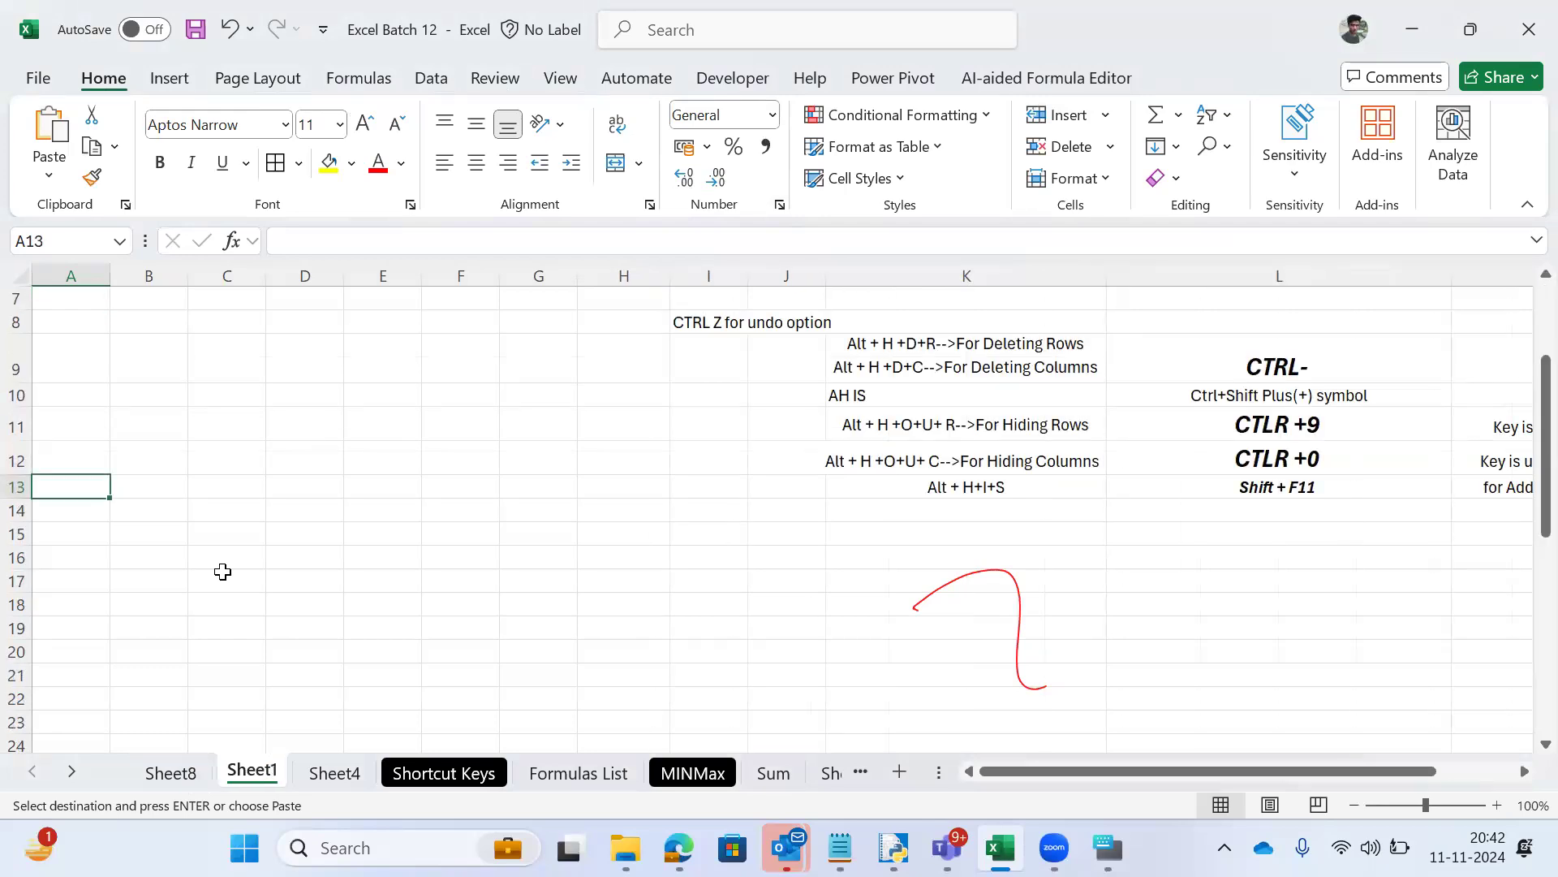
Step: Examine the add-sheet shortcut entries in row 13 of Sheet1, across columns K to M
{"action": "key", "text": "Right"}
{"action": "key", "text": "Right"}
{"action": "key", "text": "Right"}
{"action": "key", "text": "Right"}
{"action": "key", "text": "Right"}
{"action": "key", "text": "Right"}
{"action": "key", "text": "Right"}
{"action": "key", "text": "Right"}
{"action": "key", "text": "Right"}
{"action": "key", "text": "Right"}
{"action": "key", "text": "Right"}
{"action": "key", "text": "Right"}
{"action": "key", "text": "Right"}
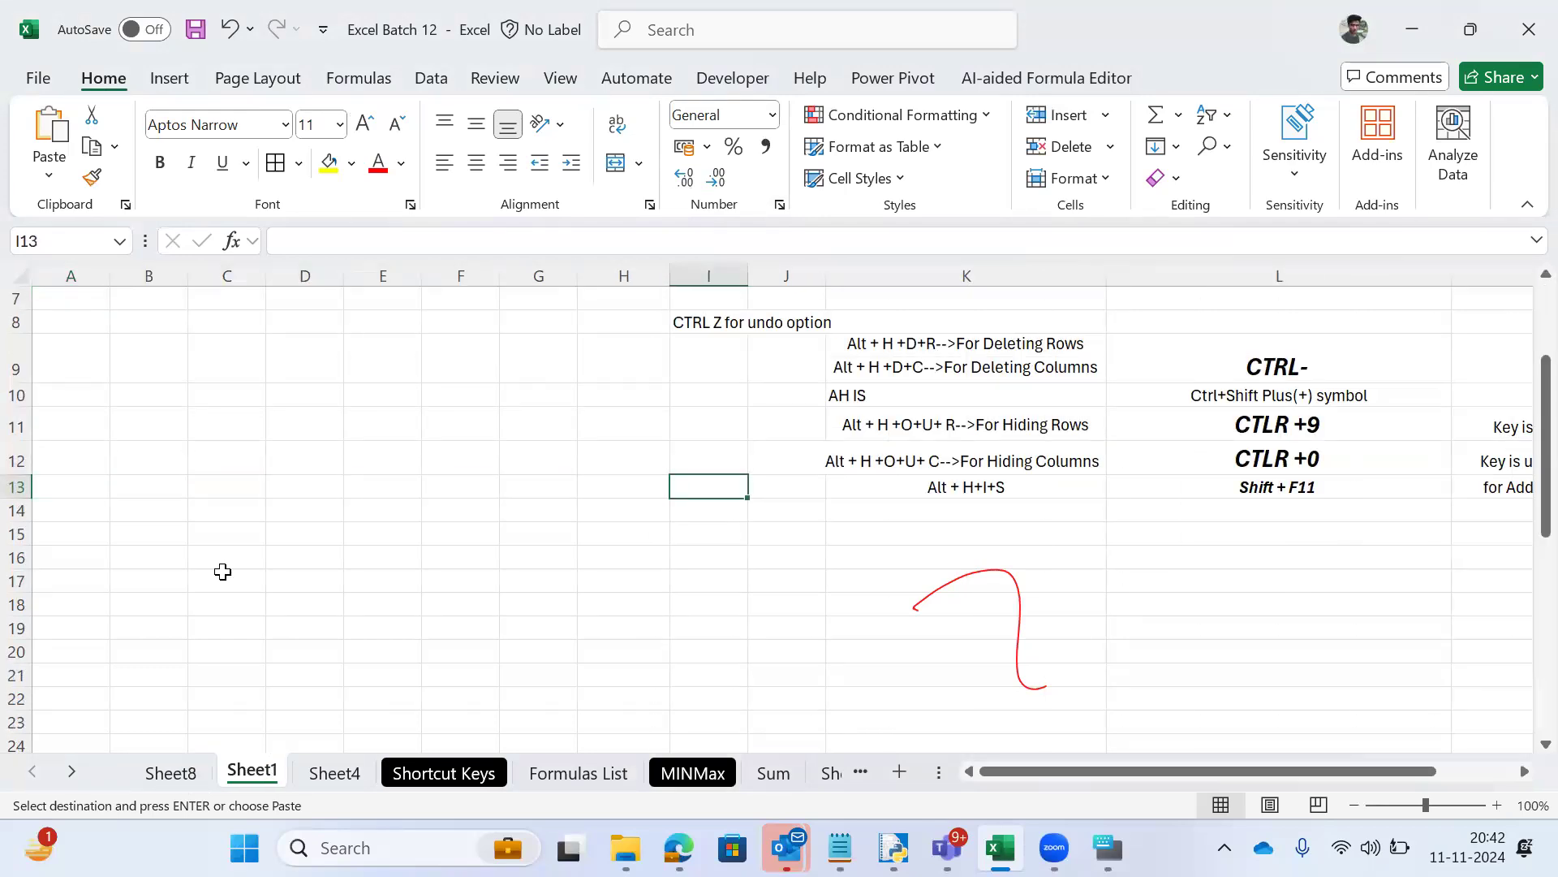
{"action": "key", "text": "Left"}
{"action": "key", "text": "Left"}
{"action": "key", "text": "Left"}
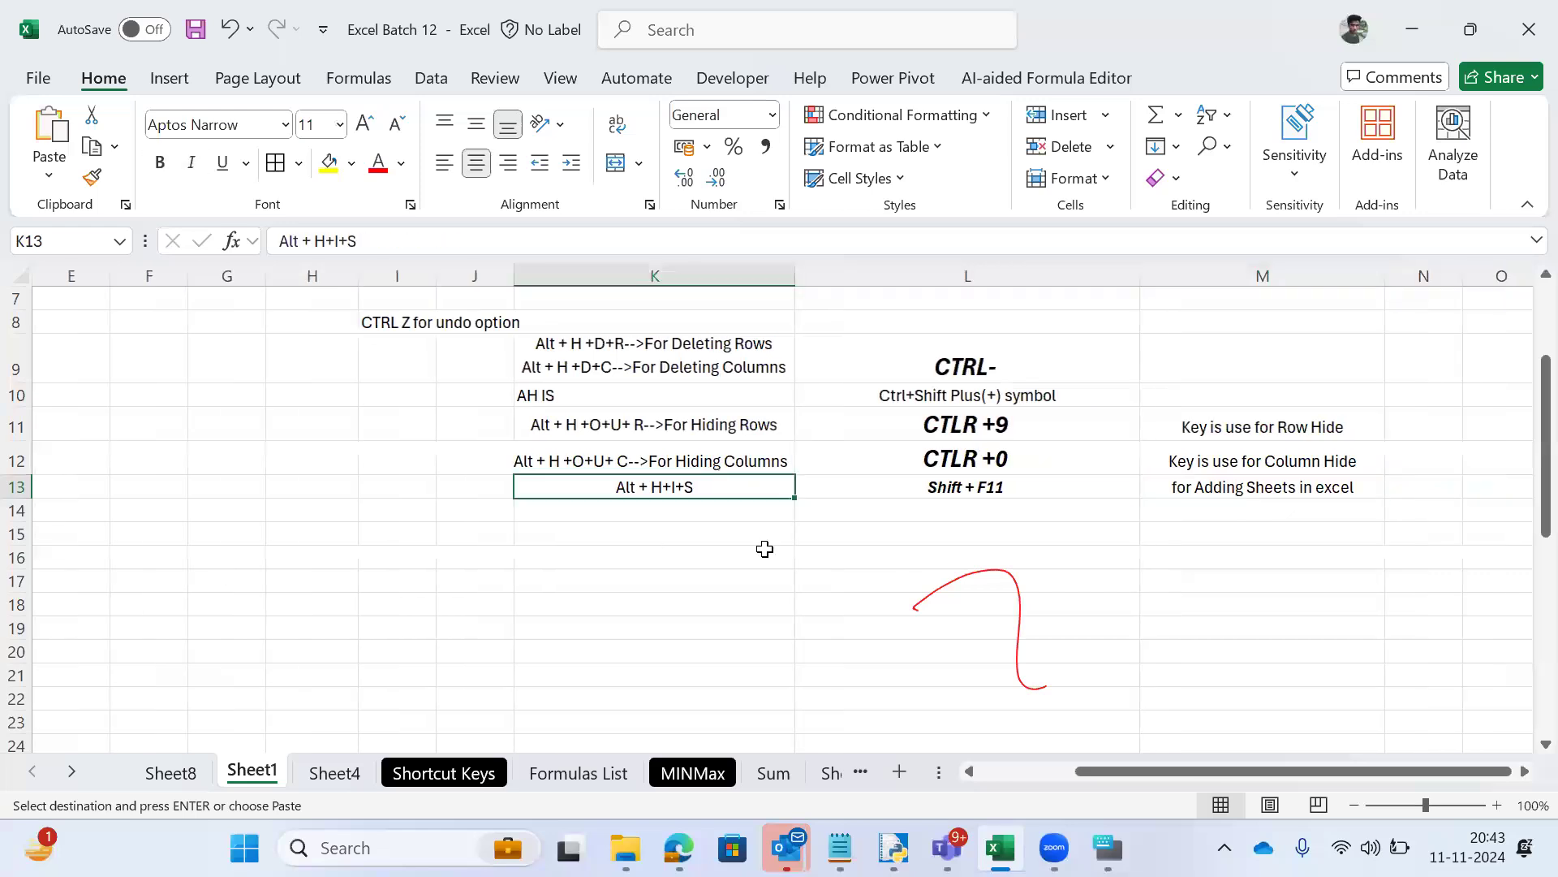
{"action": "key", "text": "Right"}
{"action": "key", "text": "Right"}
{"action": "key", "text": "Right"}
{"action": "key", "text": "Left"}
{"action": "key", "text": "Right"}
{"action": "key", "text": "Left"}
{"action": "key", "text": "Left"}
{"action": "key", "text": "Right"}
{"action": "key", "text": "Right"}
{"action": "key", "text": "Right"}
{"action": "key", "text": "Left"}
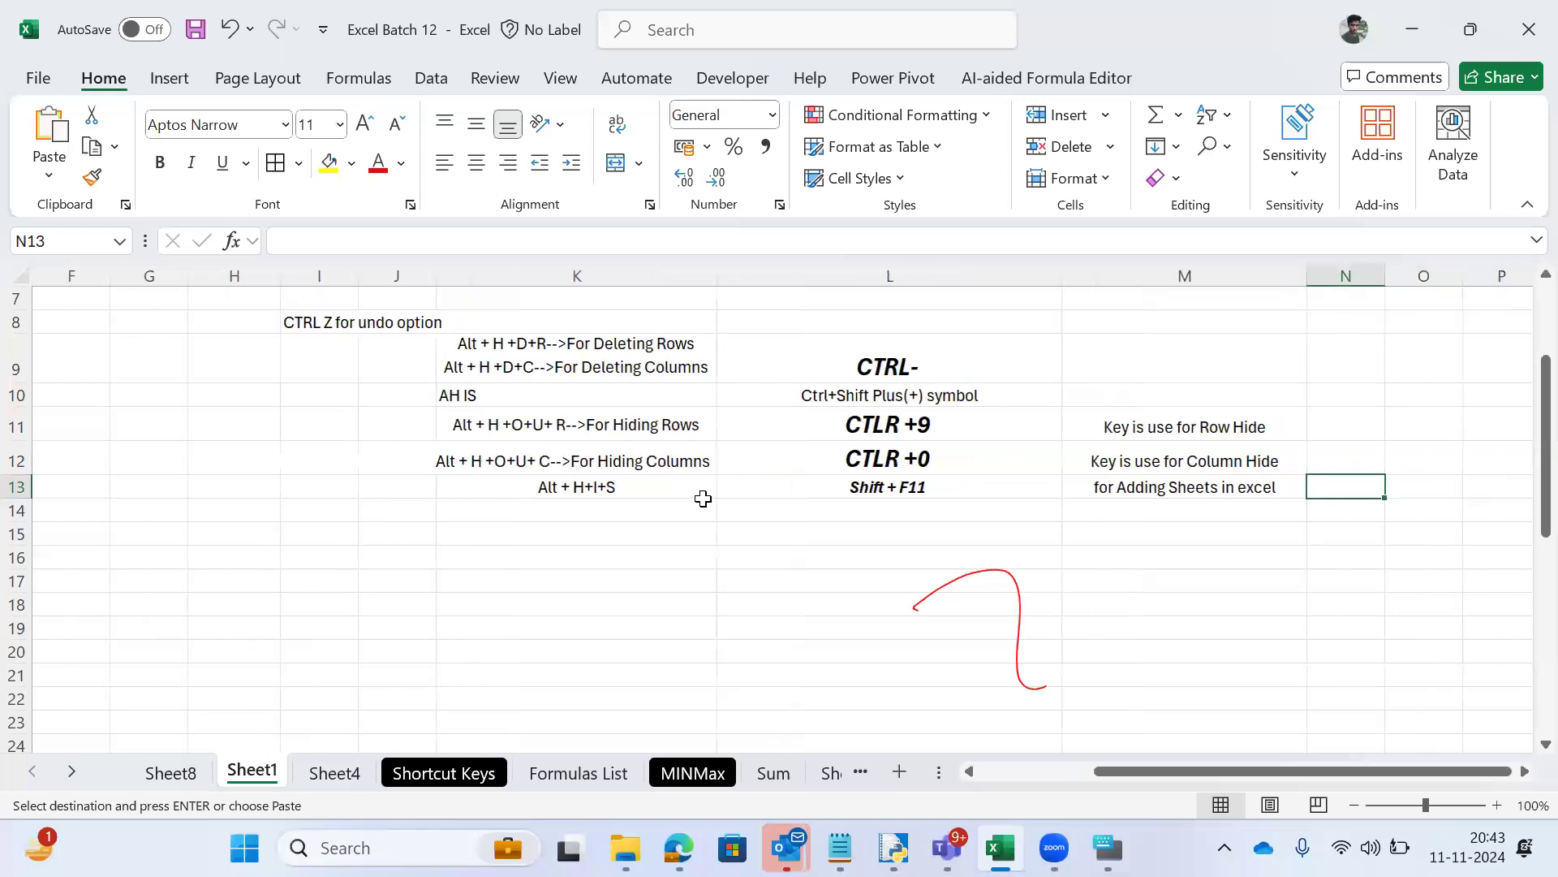
{"action": "key", "text": "Left"}
{"action": "key", "text": "Left"}
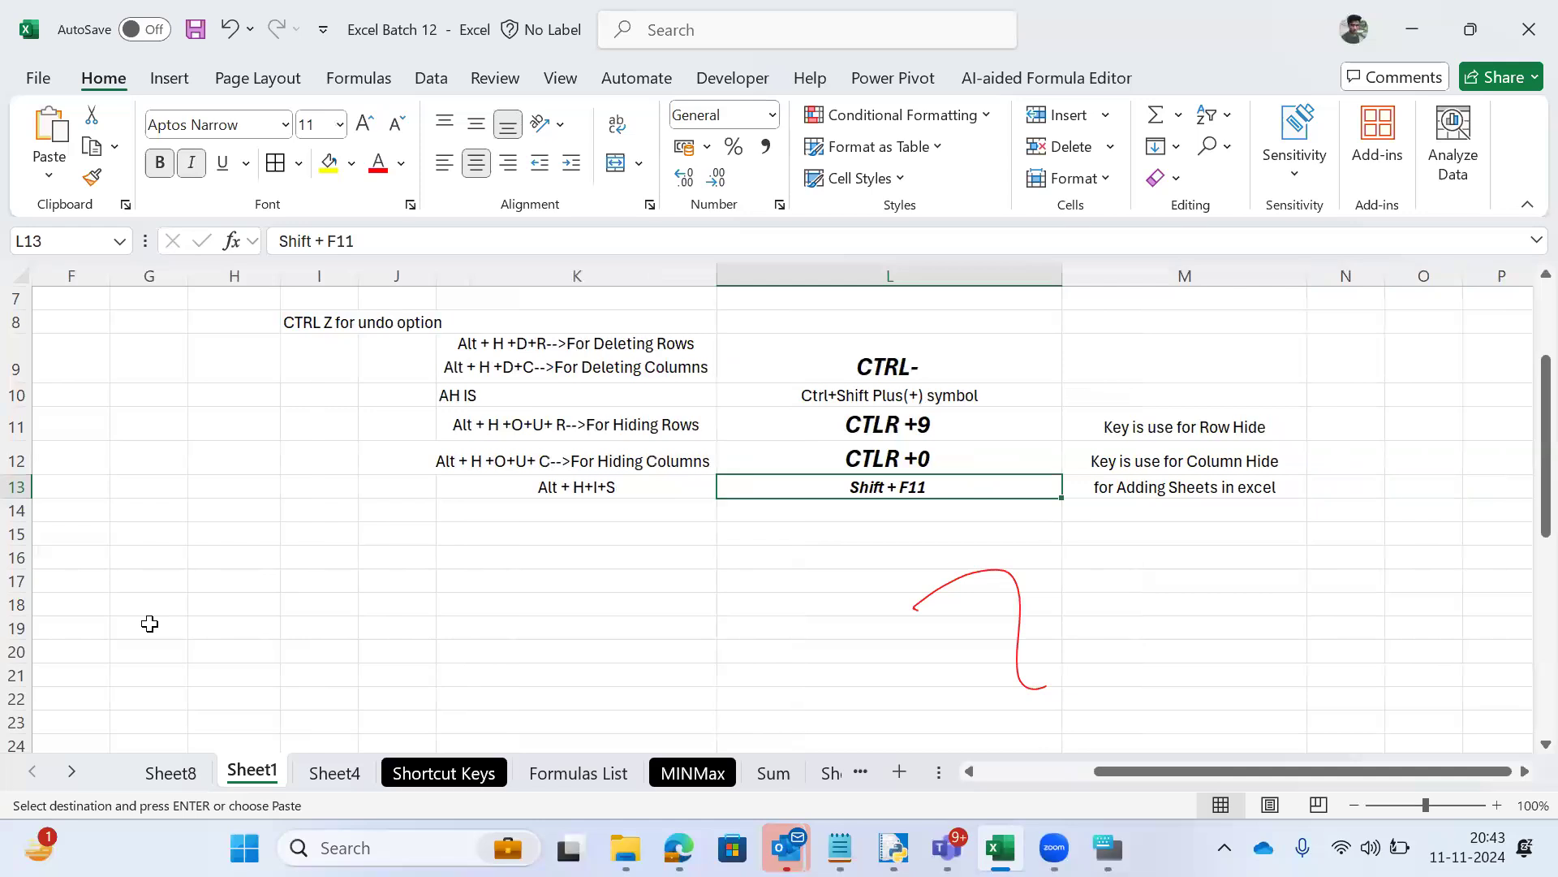
Step: Insert four new blank worksheets one after another, starting in front of Sheet1
{"action": "key", "text": "shift+F11"}
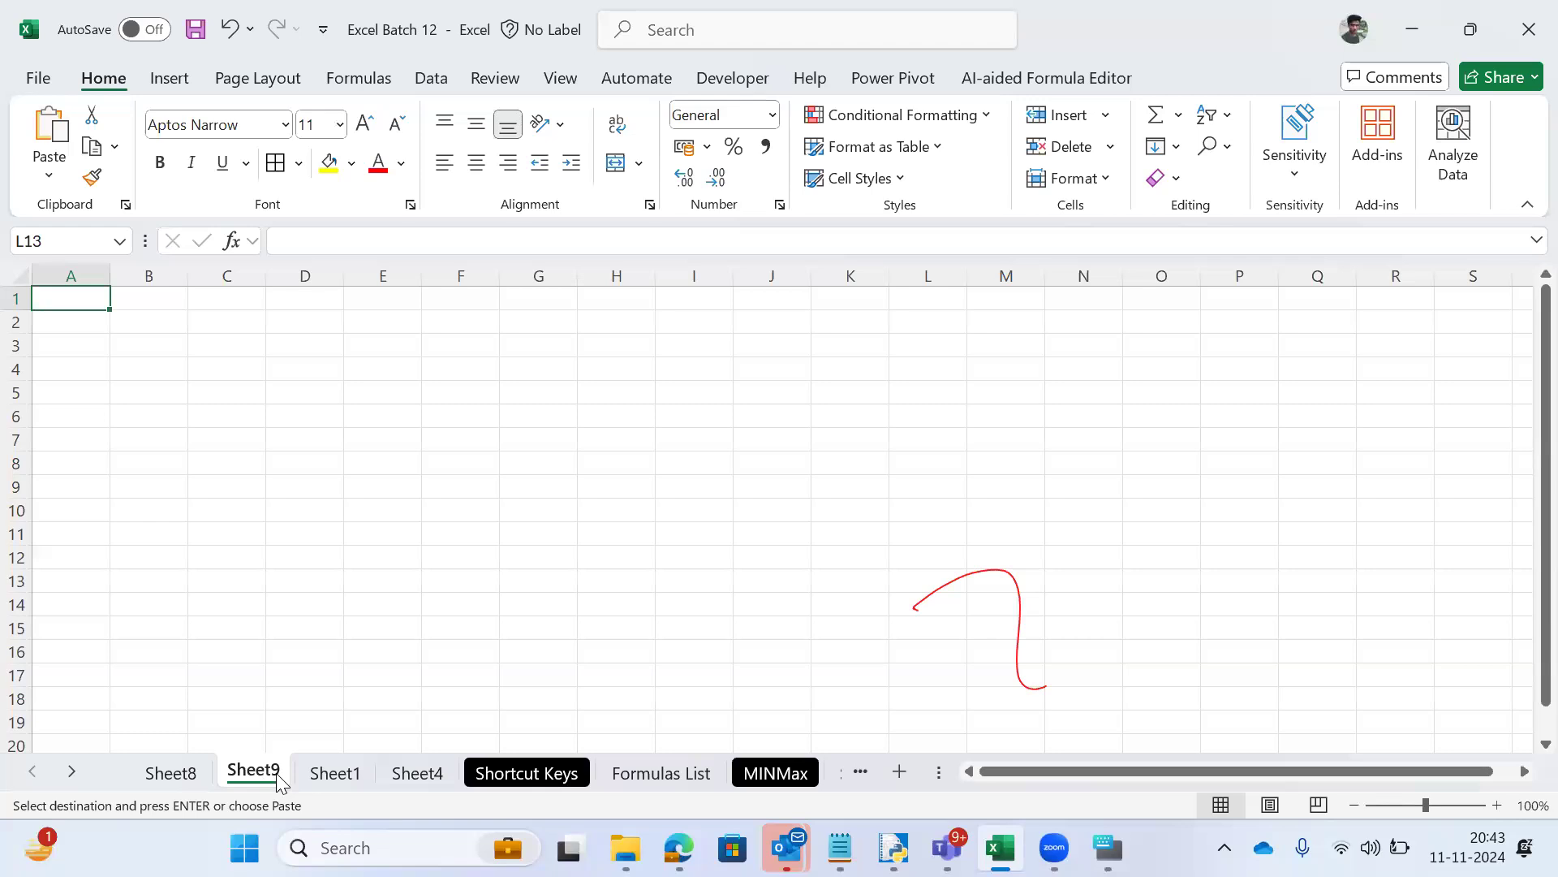
{"action": "key", "text": "shift+F10"}
{"action": "key", "text": "Escape"}
{"action": "key", "text": "shift+F11"}
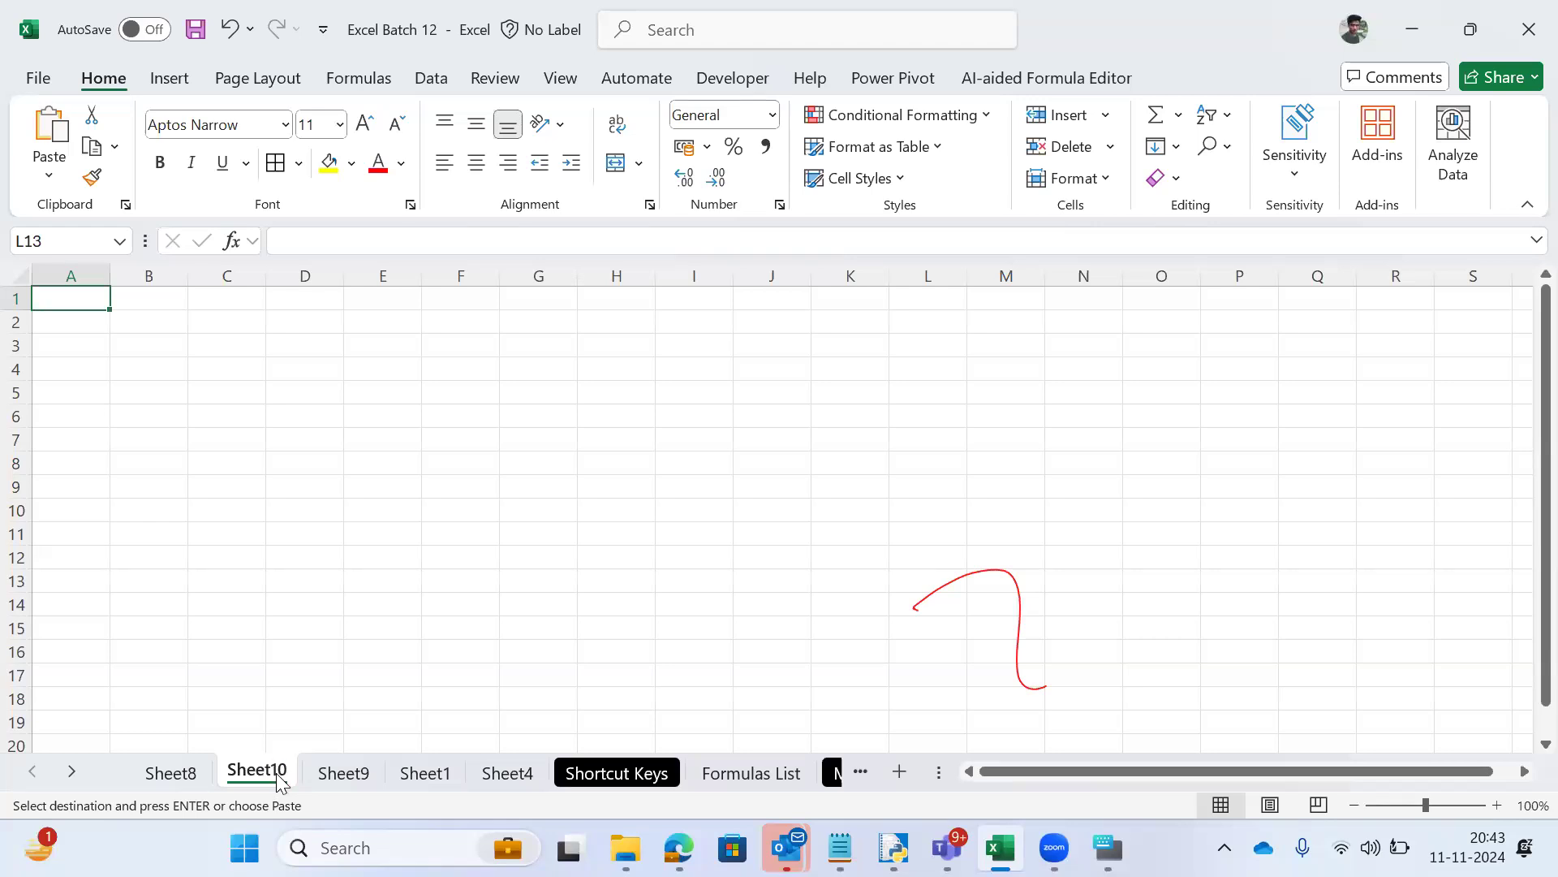
{"action": "key", "text": "shift+F11"}
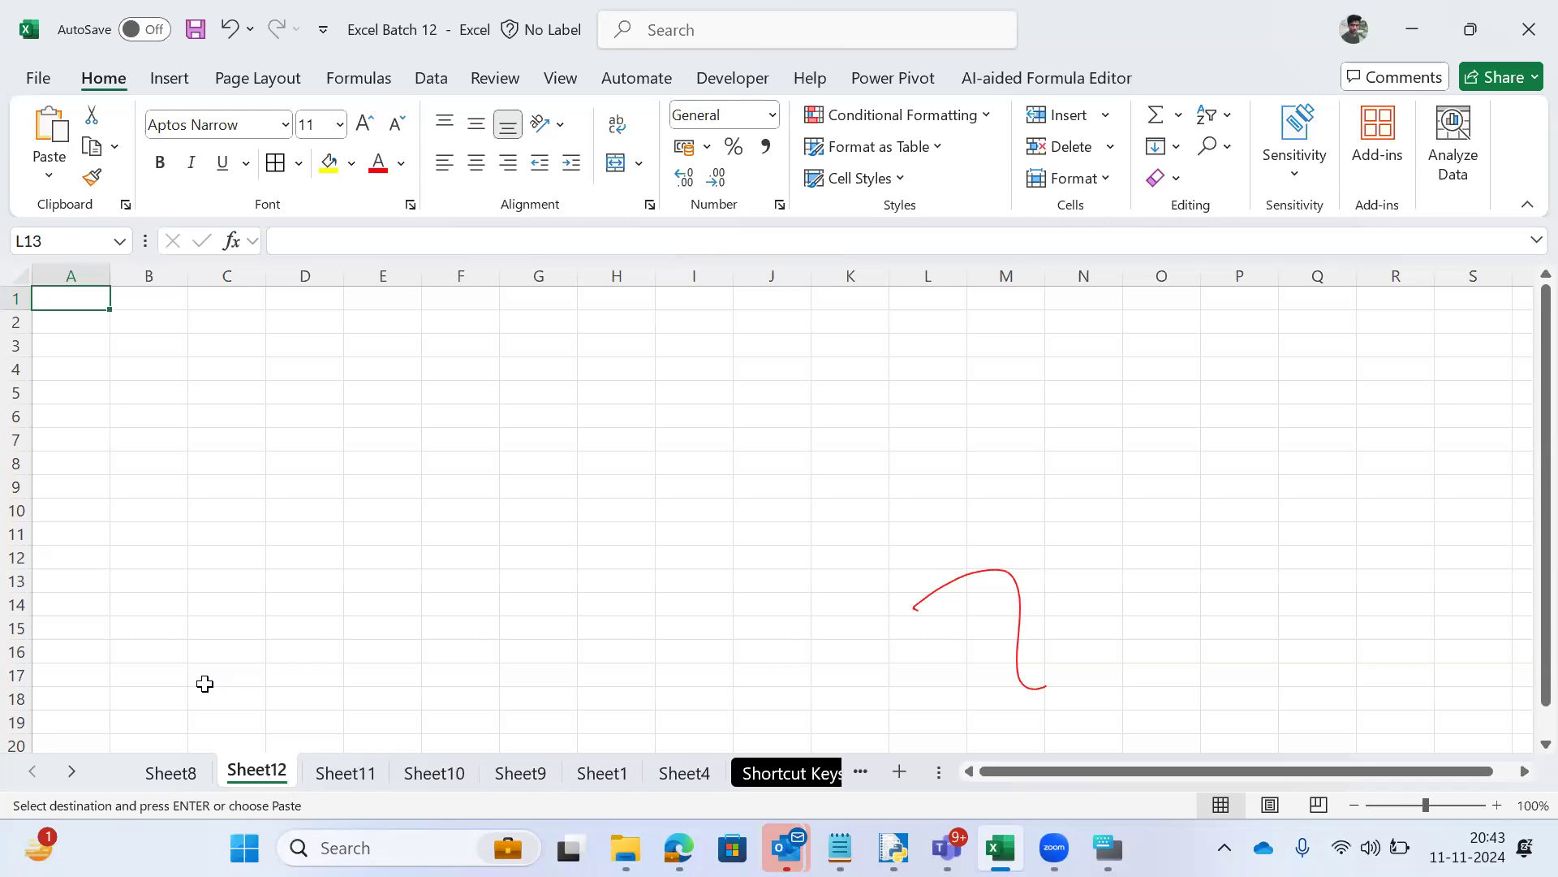
Step: Return to the Shortcut Keys sheet, clear the pending copy and review the add-sheet entries in row 15
{"action": "key", "text": "ctrl+Page_Down"}
{"action": "key", "text": "ctrl+Page_Down"}
{"action": "key", "text": "ctrl+Page_Down"}
{"action": "key", "text": "ctrl+Page_Down"}
{"action": "key", "text": "ctrl+Page_Down"}
{"action": "key", "text": "ctrl+Page_Down"}
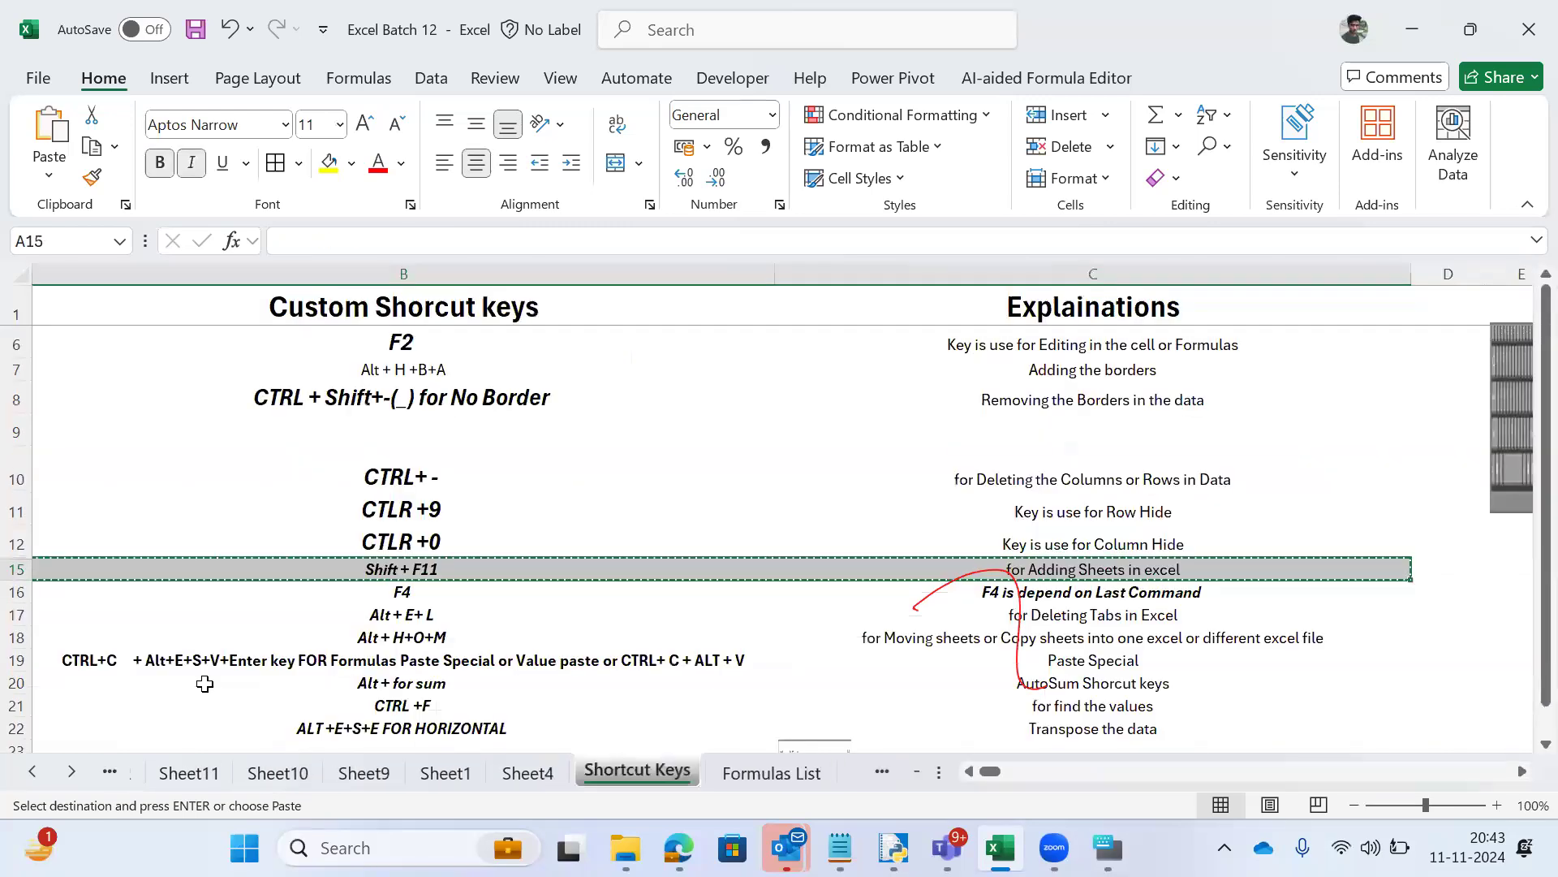
{"action": "key", "text": "ctrl+Page_Down"}
{"action": "key", "text": "ctrl+Page_Up"}
{"action": "key", "text": "Down"}
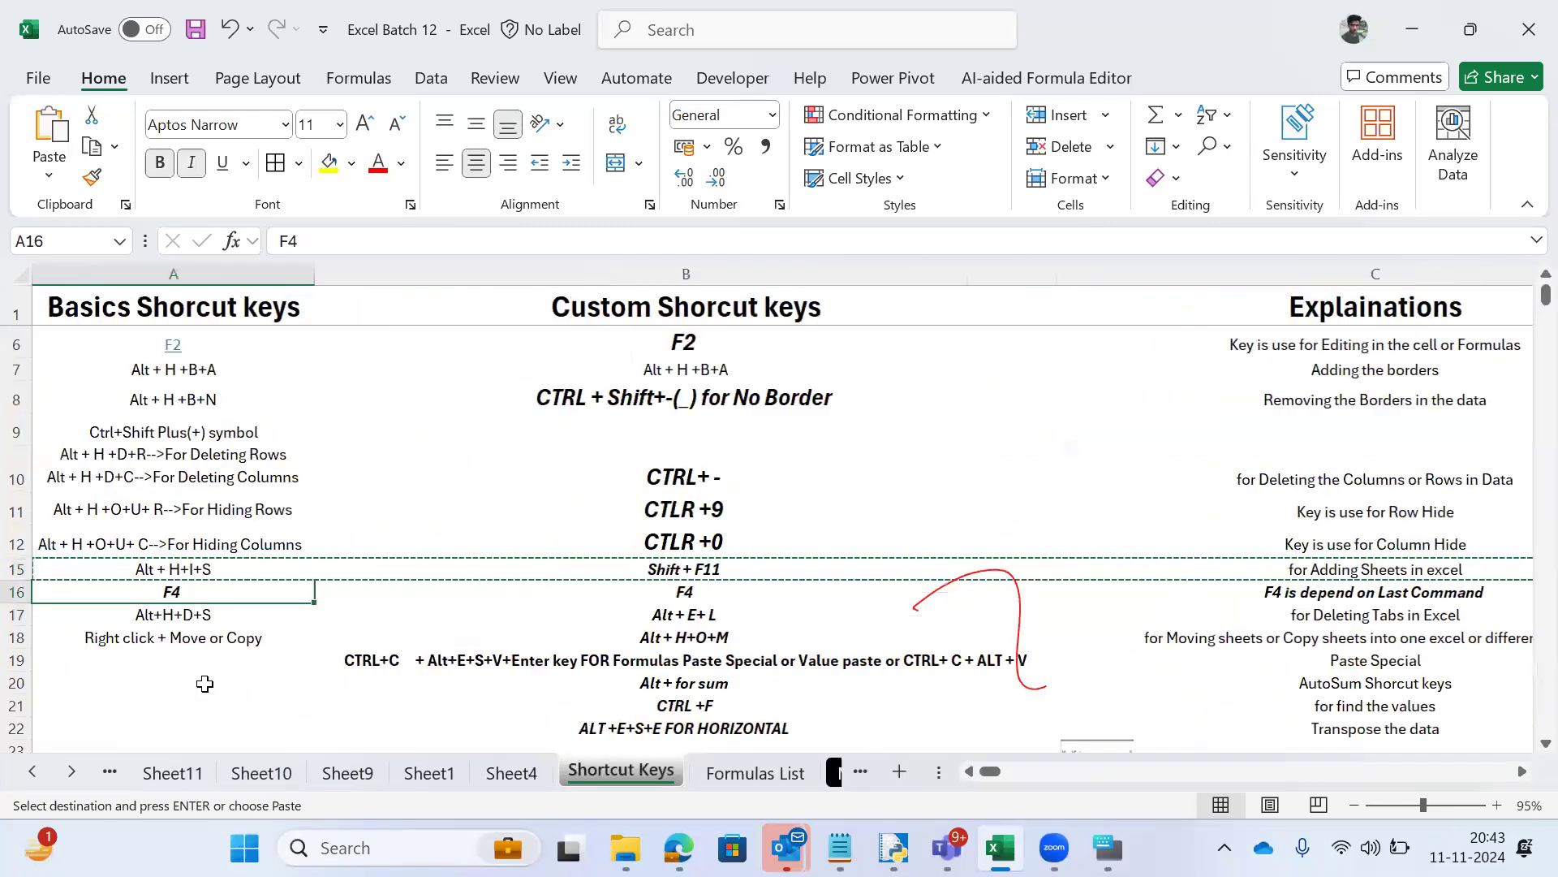
{"action": "key", "text": "Escape"}
{"action": "key", "text": "Up"}
{"action": "key", "text": "shift+Right"}
{"action": "key", "text": "shift+Right"}
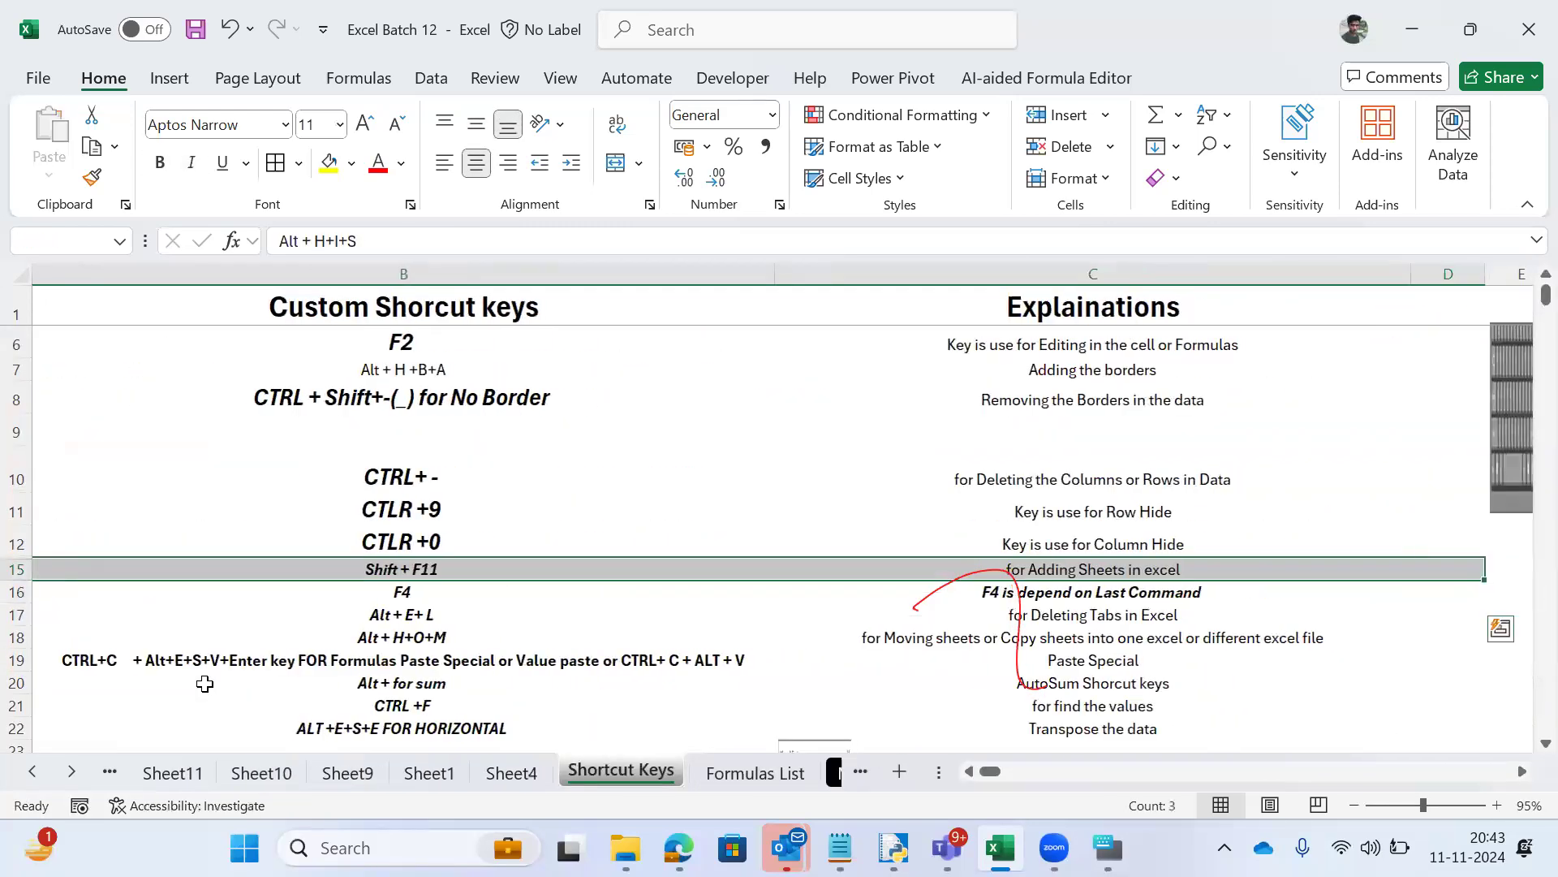
{"action": "key", "text": "Right"}
{"action": "key", "text": "Right"}
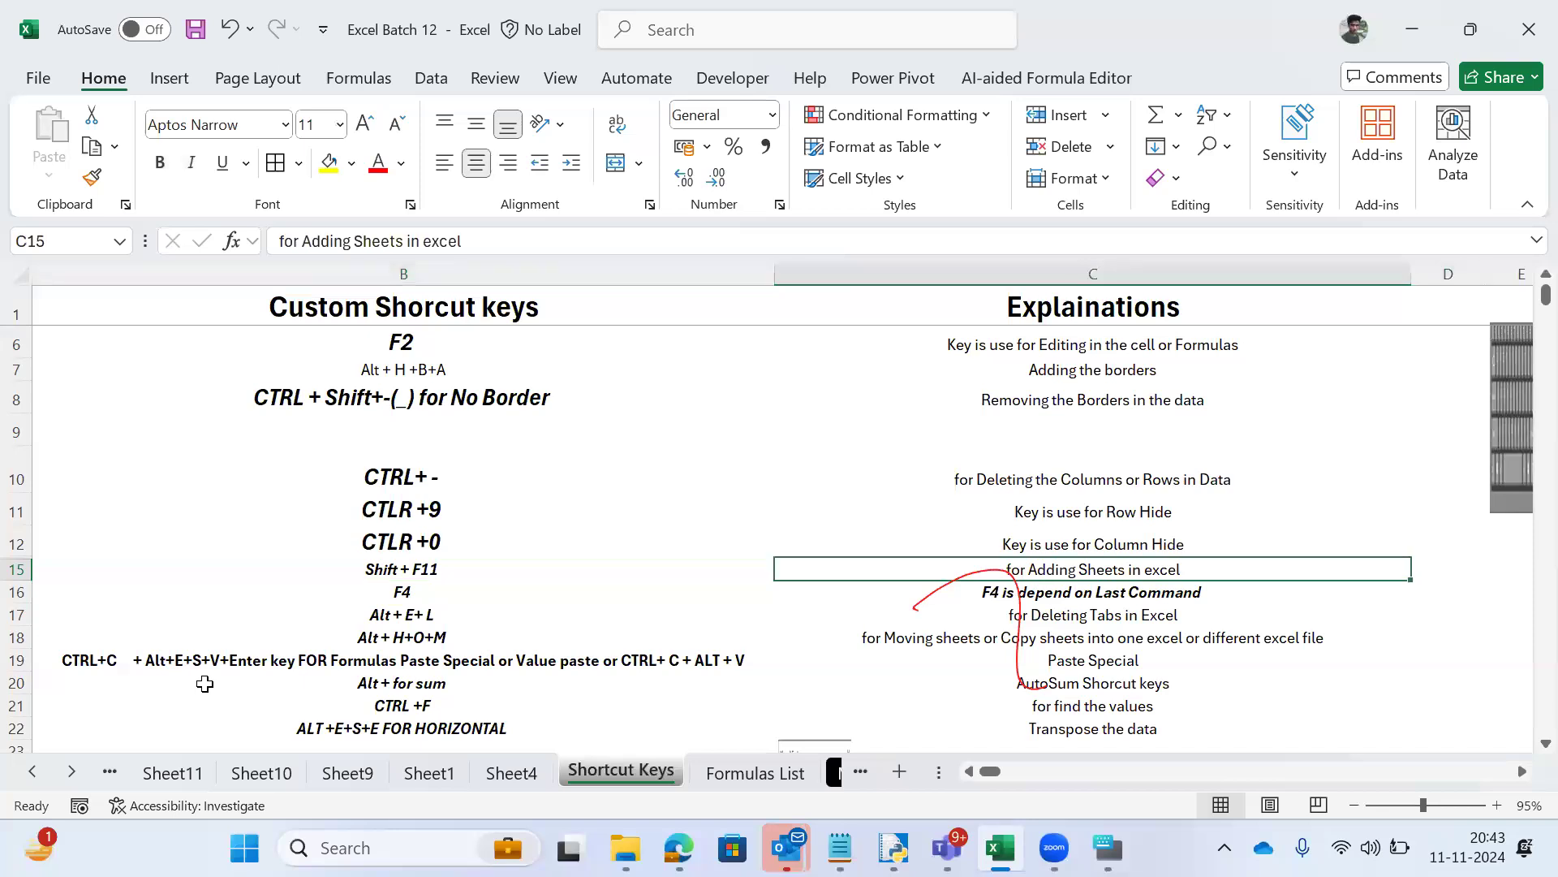
{"action": "key", "text": "shift+Left"}
{"action": "key", "text": "shift+Left"}
Step: Look through the newly inserted worksheets and return to the Shortcut Keys sheet
{"action": "key", "text": "ctrl+Page_Up"}
{"action": "key", "text": "ctrl+Page_Up"}
{"action": "key", "text": "ctrl+Page_Up"}
{"action": "key", "text": "ctrl+Page_Up"}
{"action": "key", "text": "ctrl+Page_Up"}
{"action": "key", "text": "ctrl+Page_Up"}
{"action": "key", "text": "ctrl+Page_Up"}
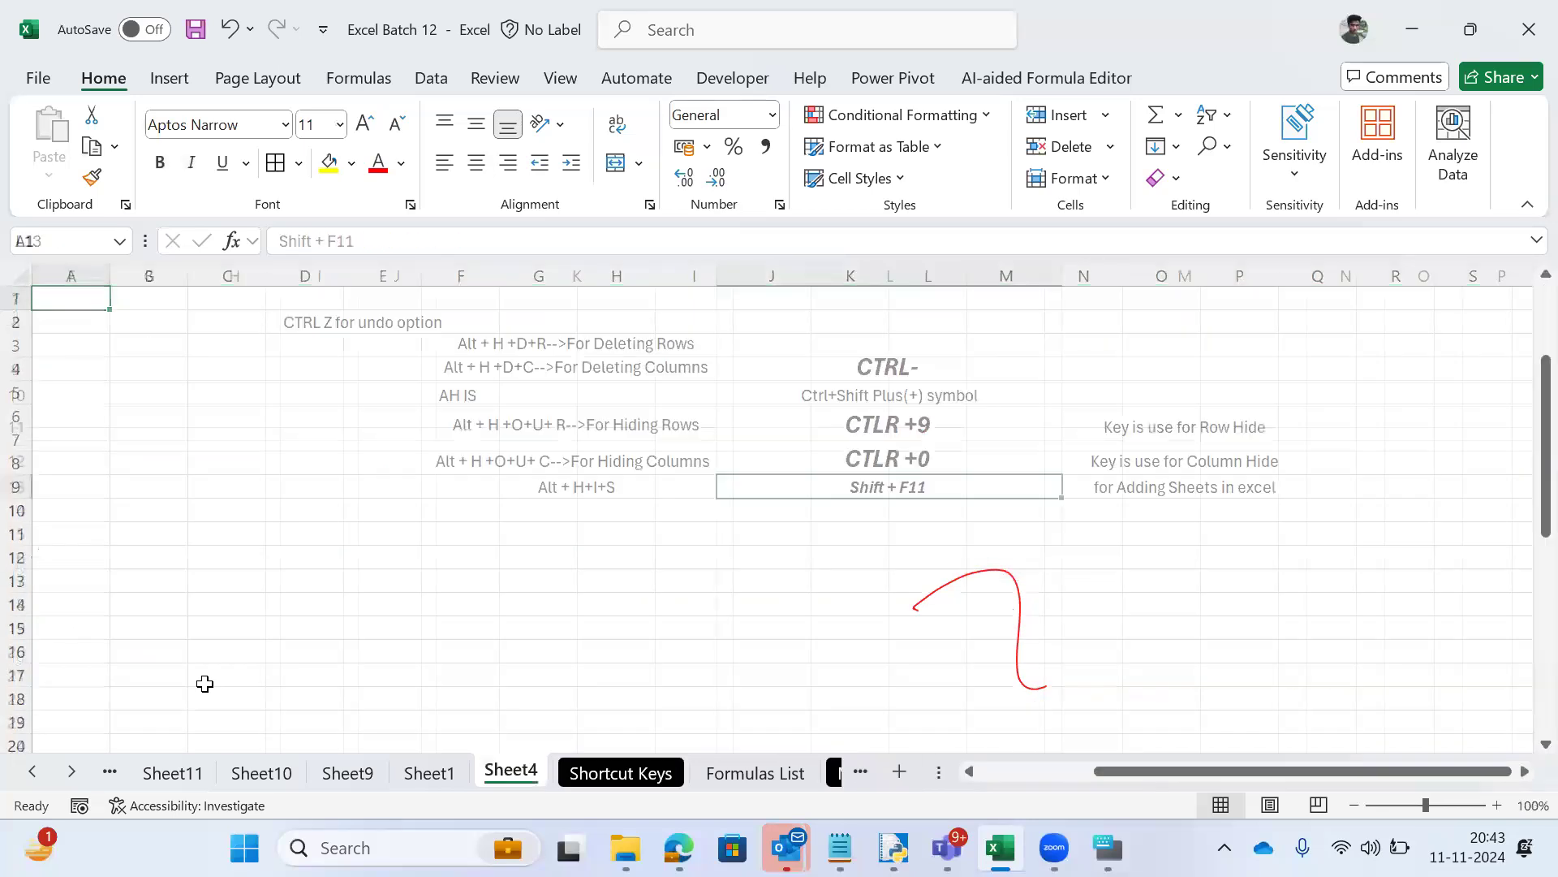
{"action": "key", "text": "ctrl+Page_Down"}
{"action": "key", "text": "ctrl+Page_Down"}
{"action": "key", "text": "ctrl+Page_Down"}
{"action": "key", "text": "ctrl+Page_Down"}
{"action": "key", "text": "ctrl+Page_Down"}
{"action": "key", "text": "ctrl+Page_Down"}
{"action": "key", "text": "ctrl+Page_Down"}
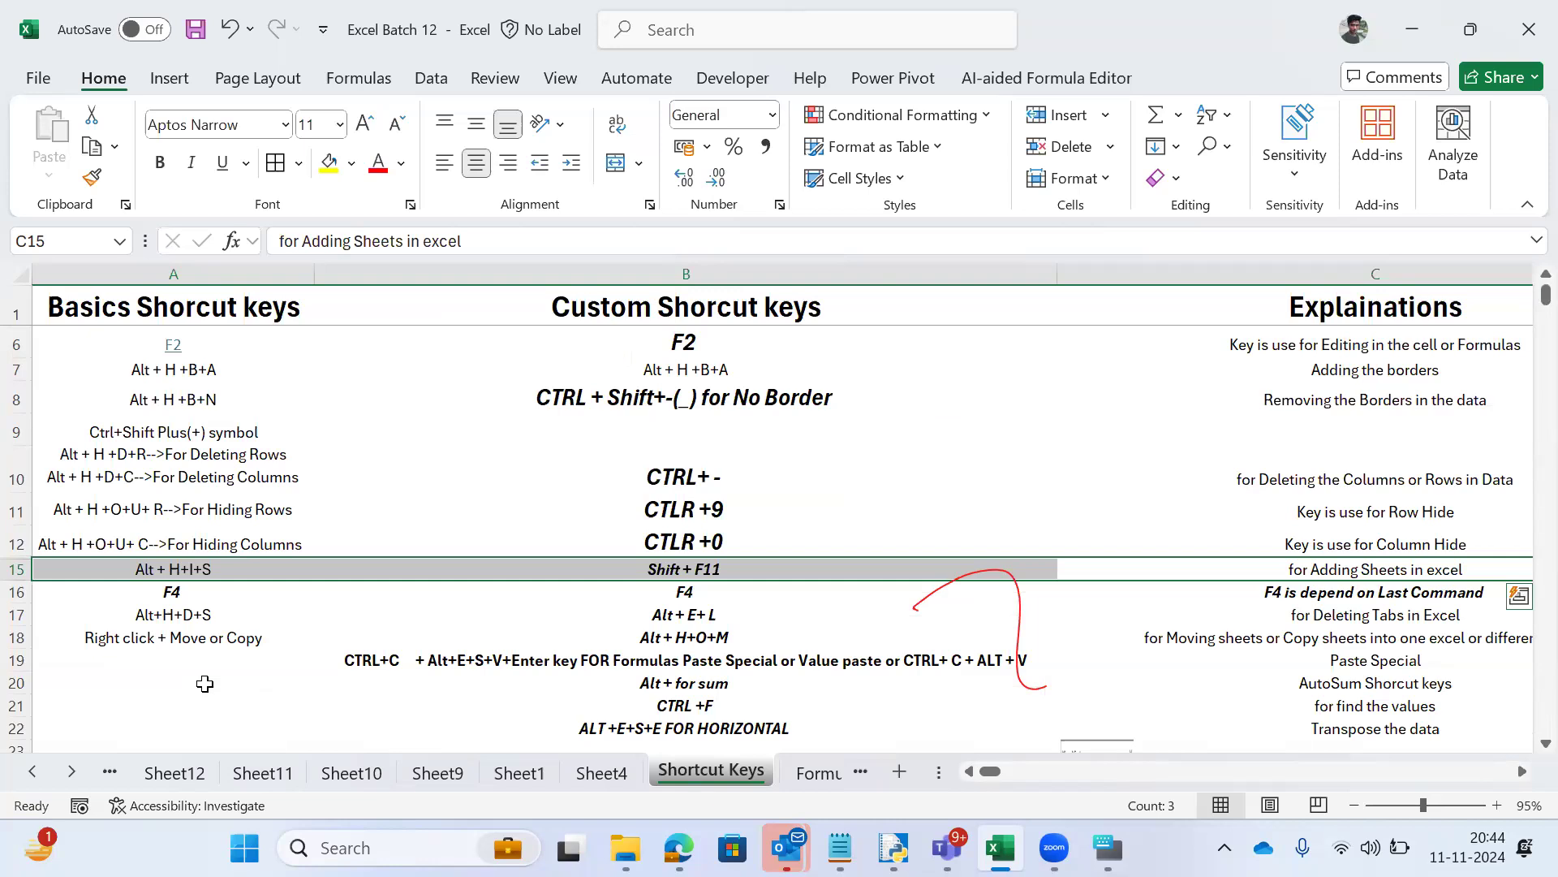
Step: Examine the row-hiding shortcut entries in row 11, ending on cell A11
{"action": "key", "text": "ctrl+q"}
{"action": "key", "text": "Escape"}
{"action": "key", "text": "Up"}
{"action": "key", "text": "Up"}
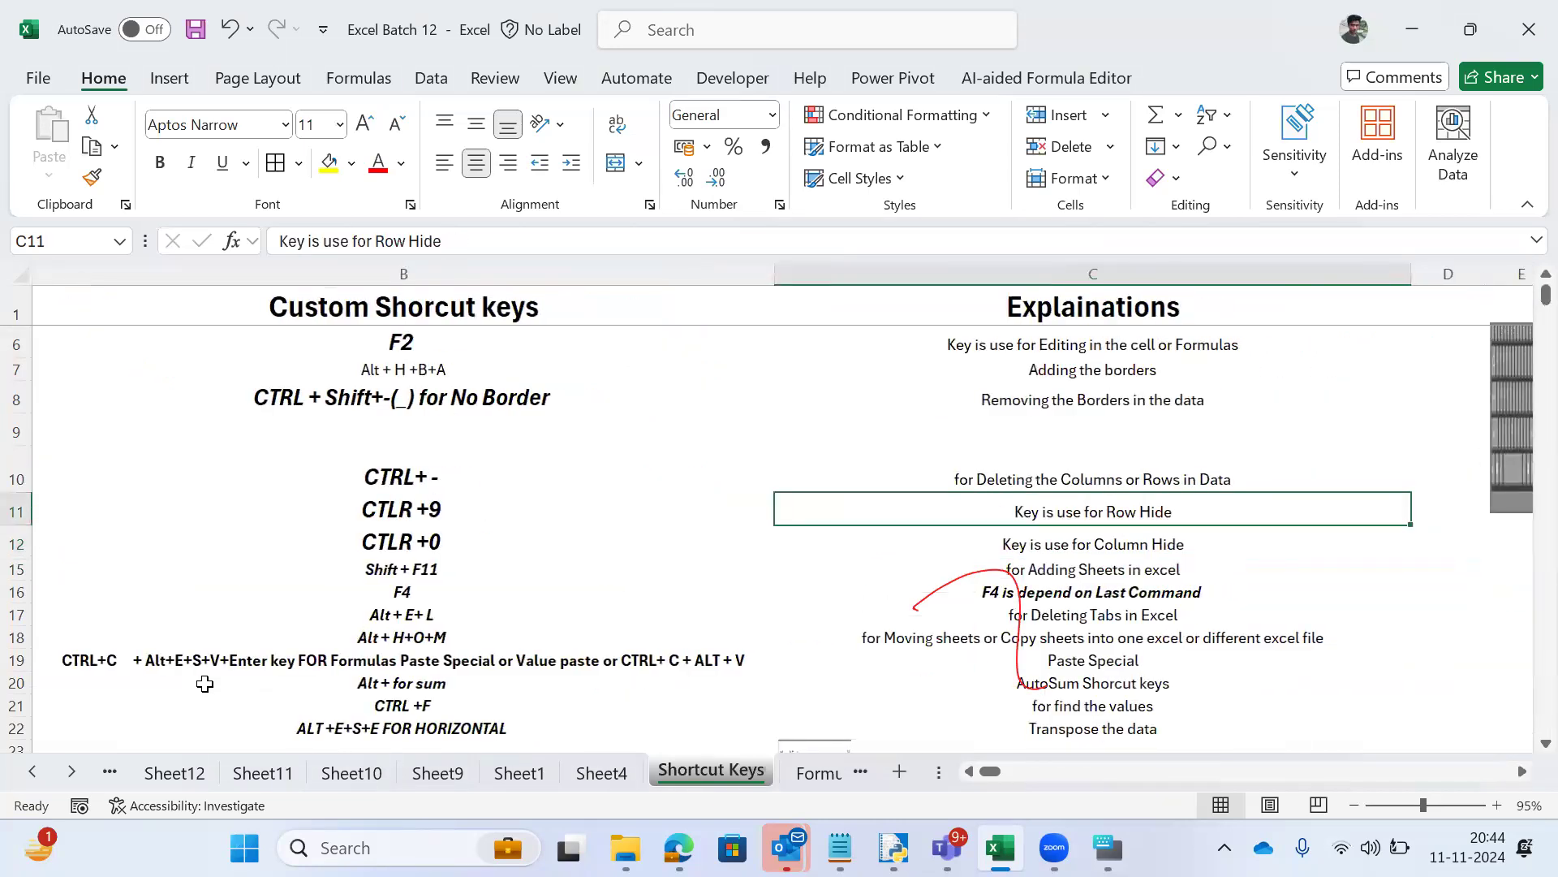
{"action": "key", "text": "Left"}
{"action": "key", "text": "Left"}
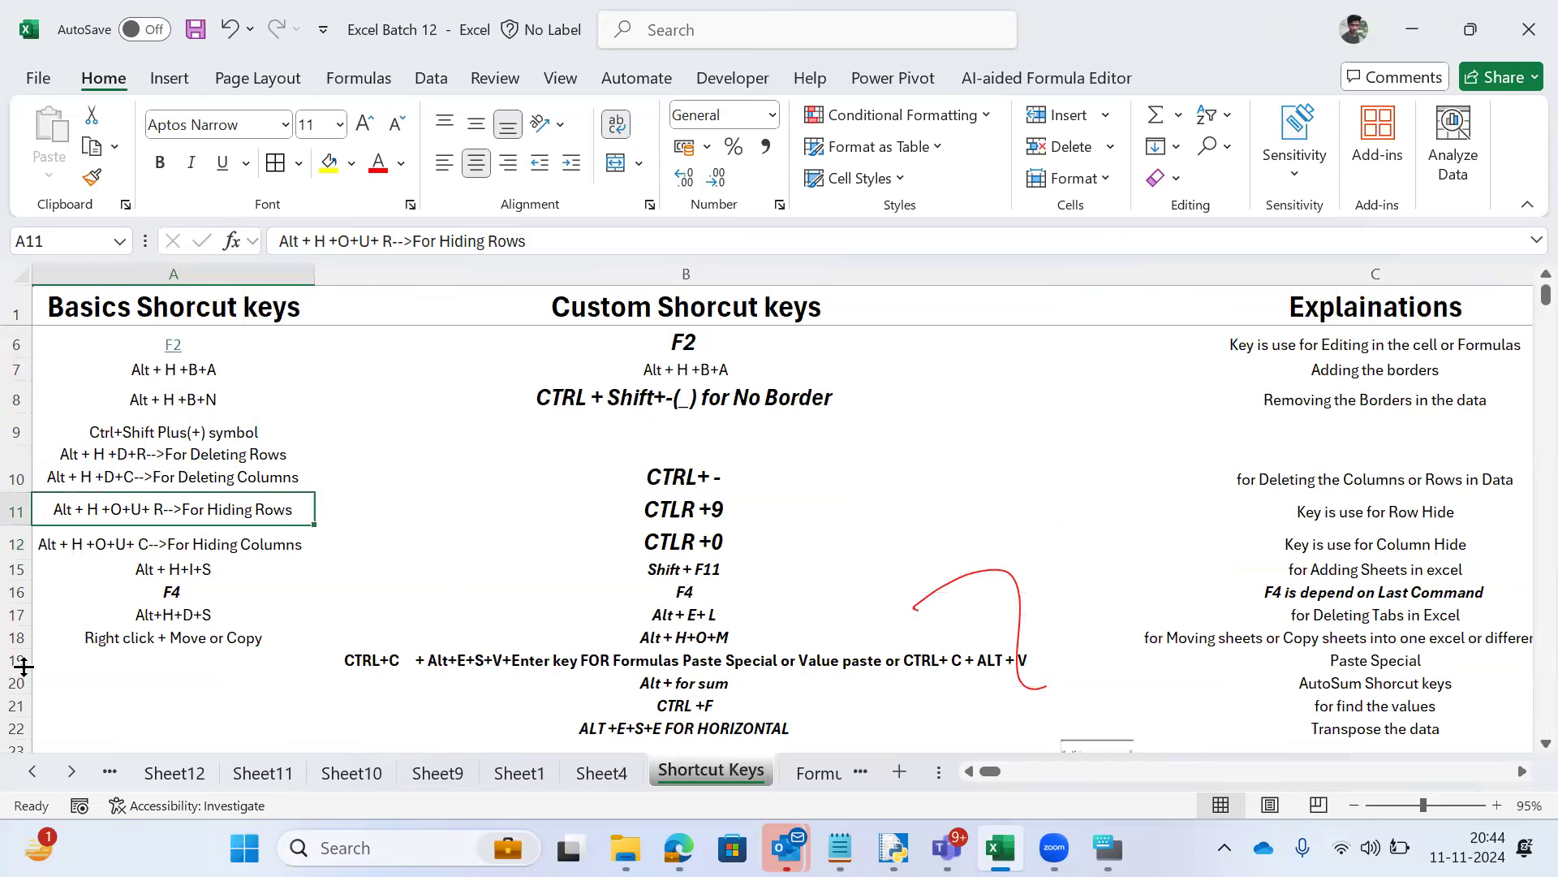
Step: Open the On-Screen Keyboard to view the key layout, and minimize it again
{"action": "left_click", "coordinate": [349, 847]}
{"action": "type", "text": "Ke"}
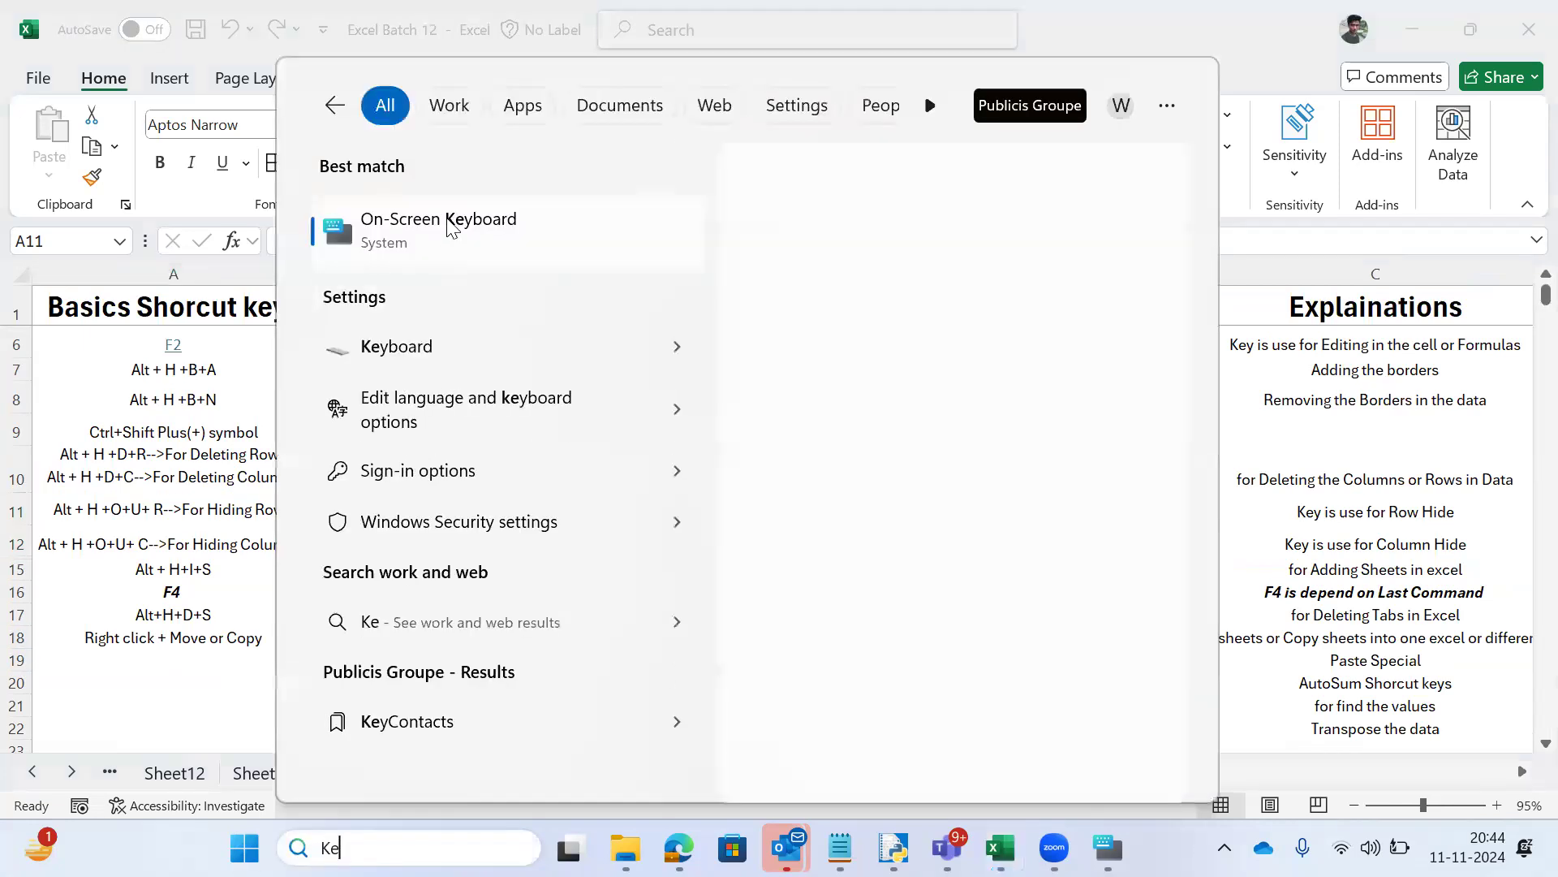
{"action": "left_click", "coordinate": [457, 242]}
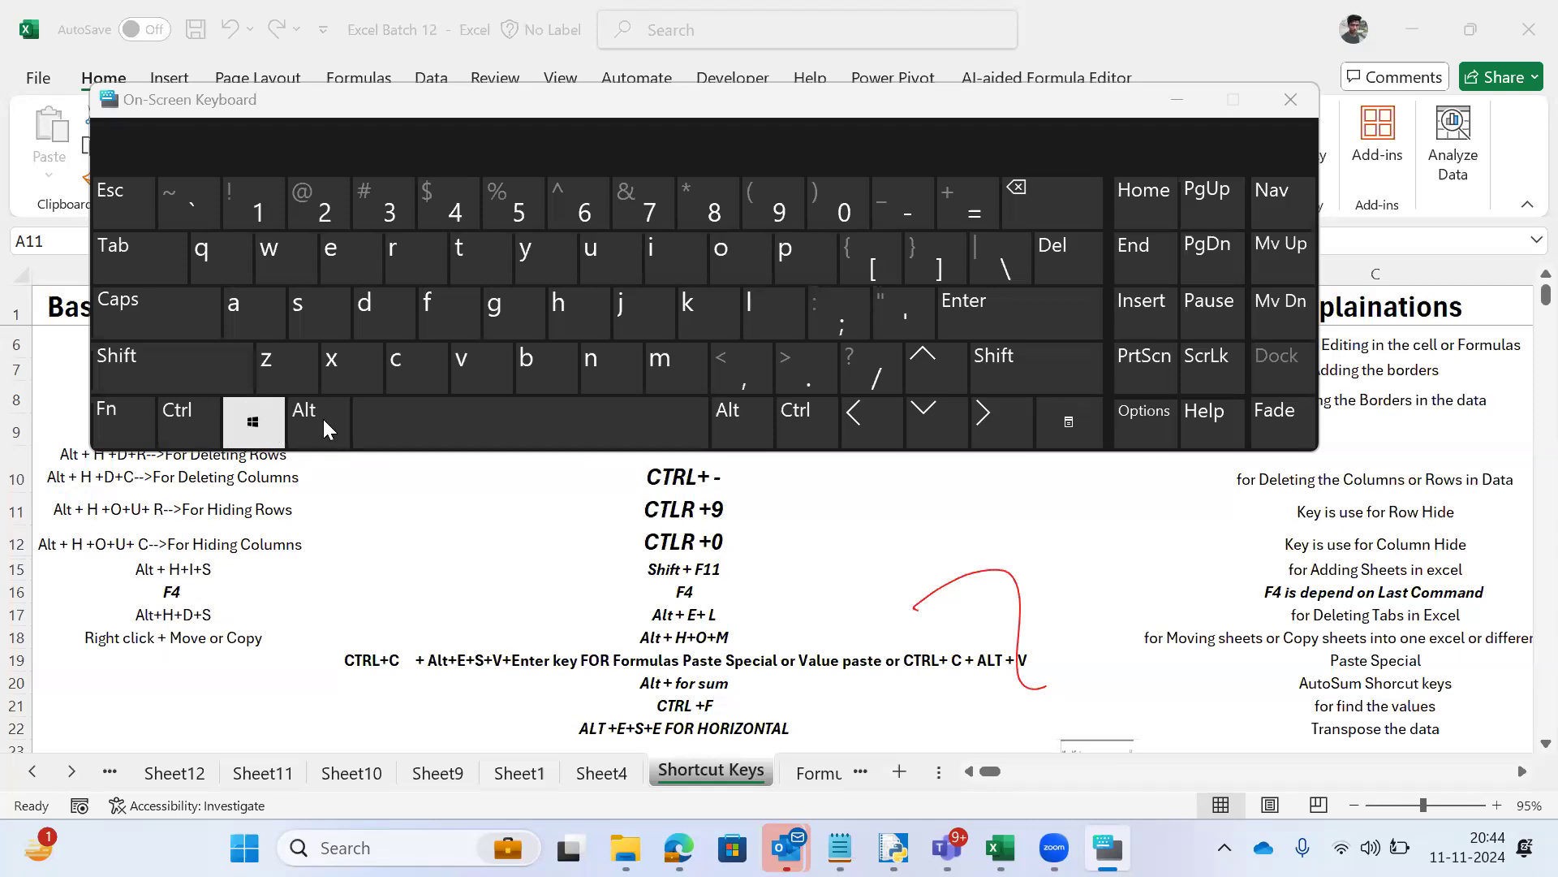
{"action": "left_click", "coordinate": [98, 524]}
{"action": "left_click", "coordinate": [48, 465]}
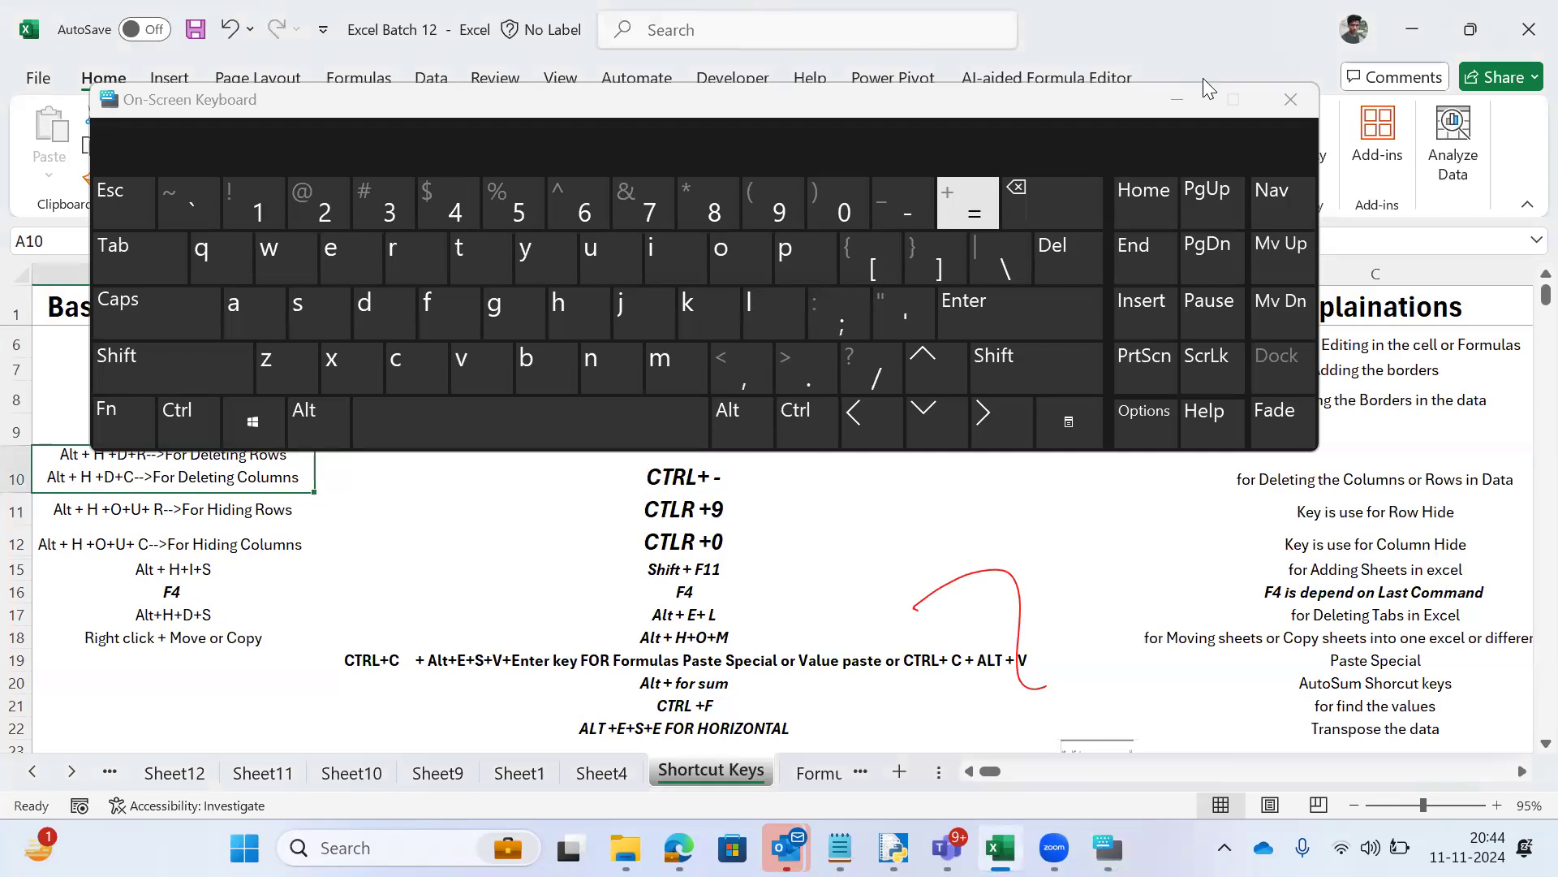
{"action": "left_click", "coordinate": [1176, 99]}
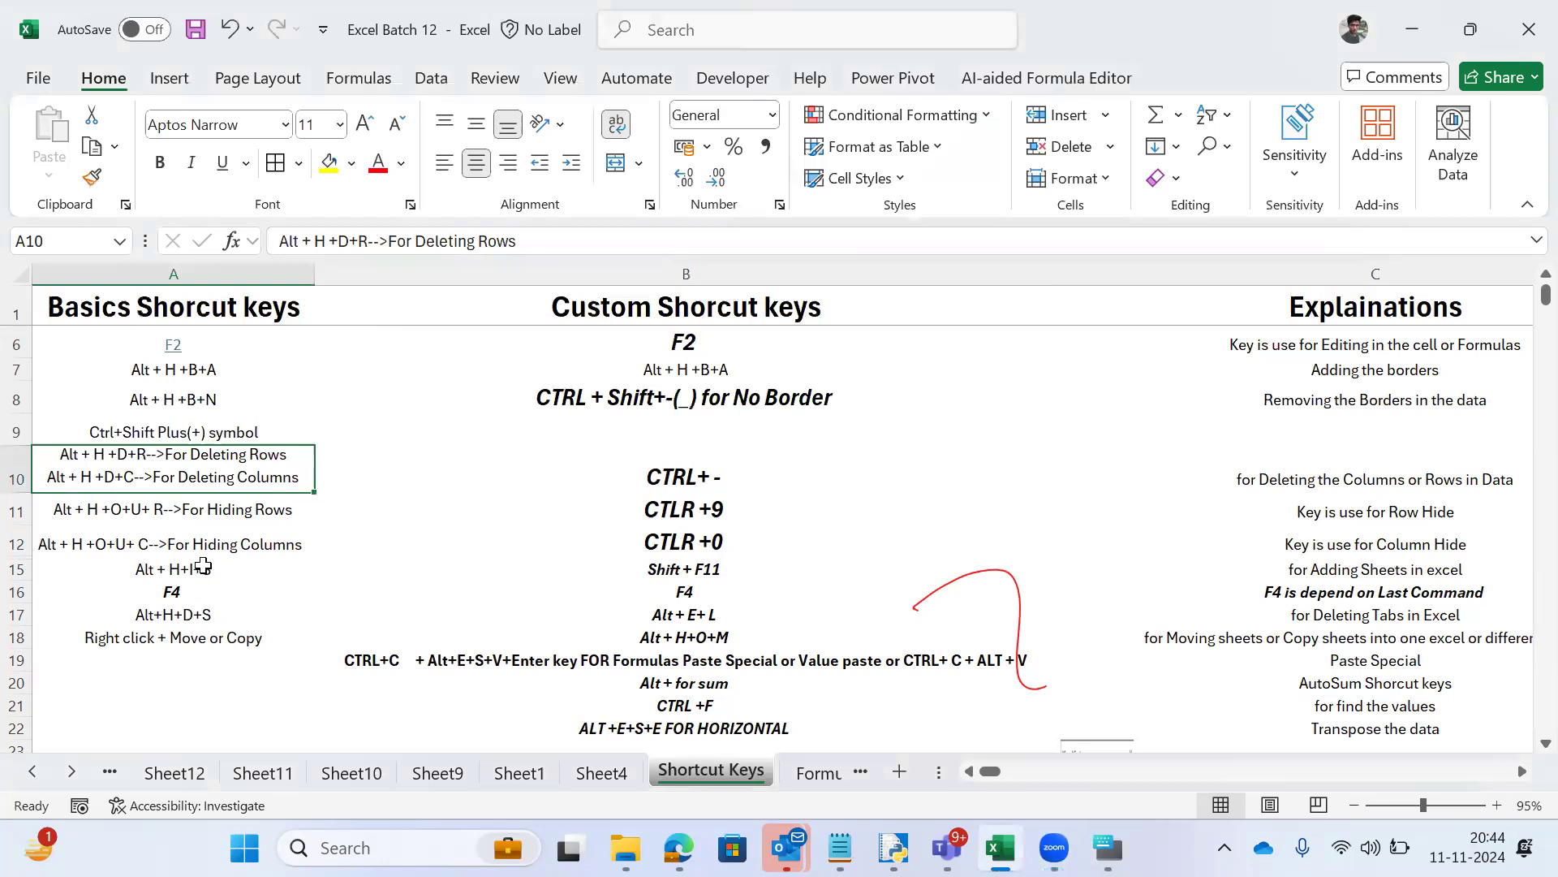
Step: Select rows 11 and 12 and try to unhide any rows between them
{"action": "left_click", "coordinate": [165, 536]}
{"action": "right_click", "coordinate": [165, 536]}
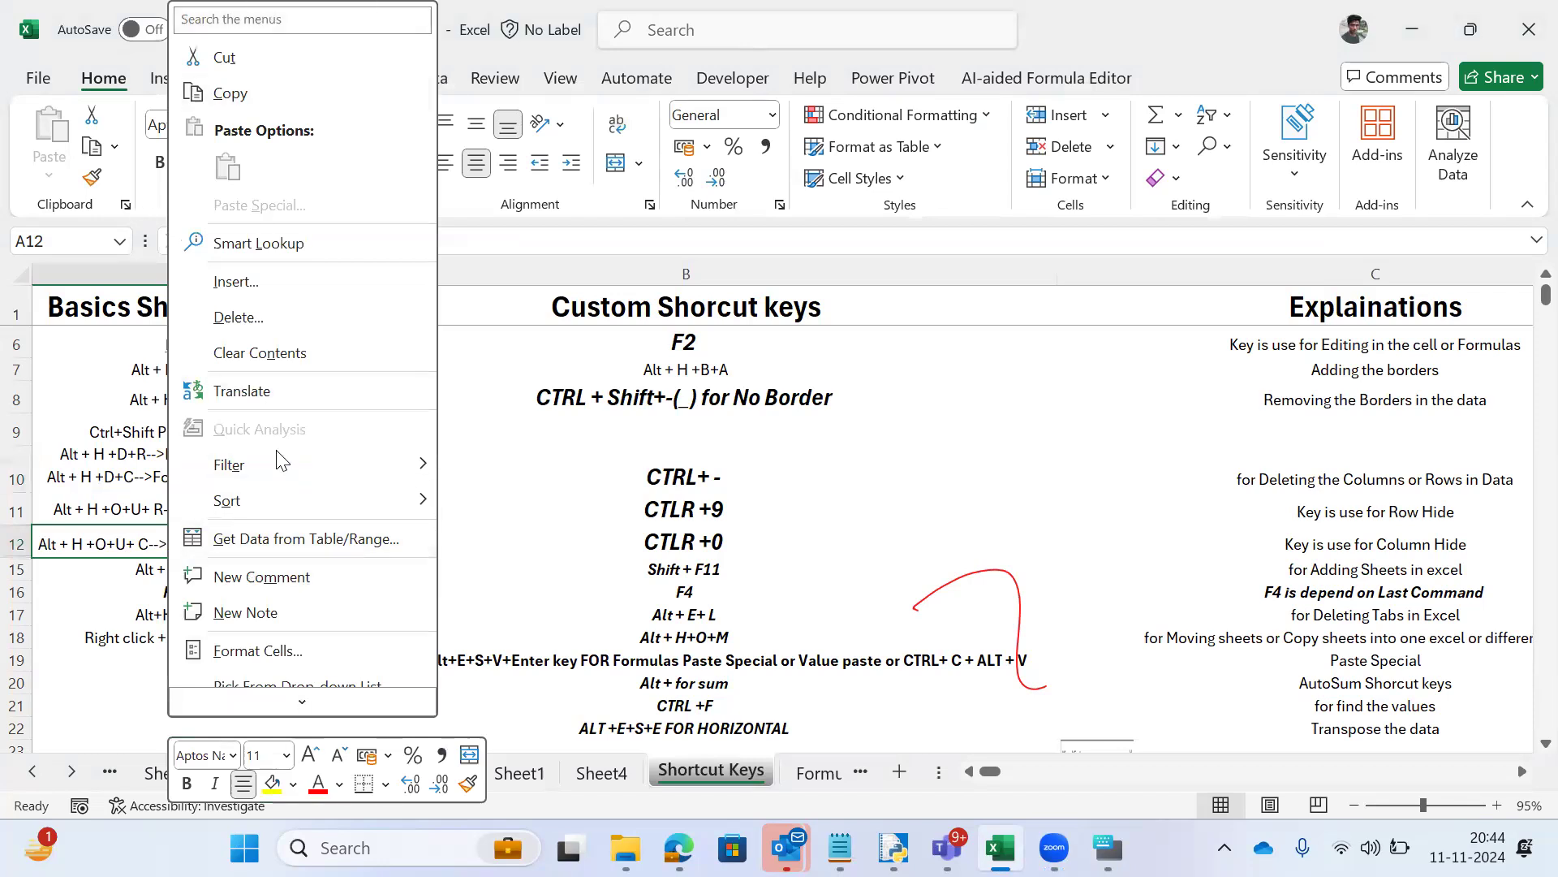
{"action": "left_click", "coordinate": [149, 315]}
{"action": "key", "text": "Right"}
{"action": "key", "text": "Left"}
{"action": "key", "text": "shift+space"}
{"action": "key", "text": "shift+Up"}
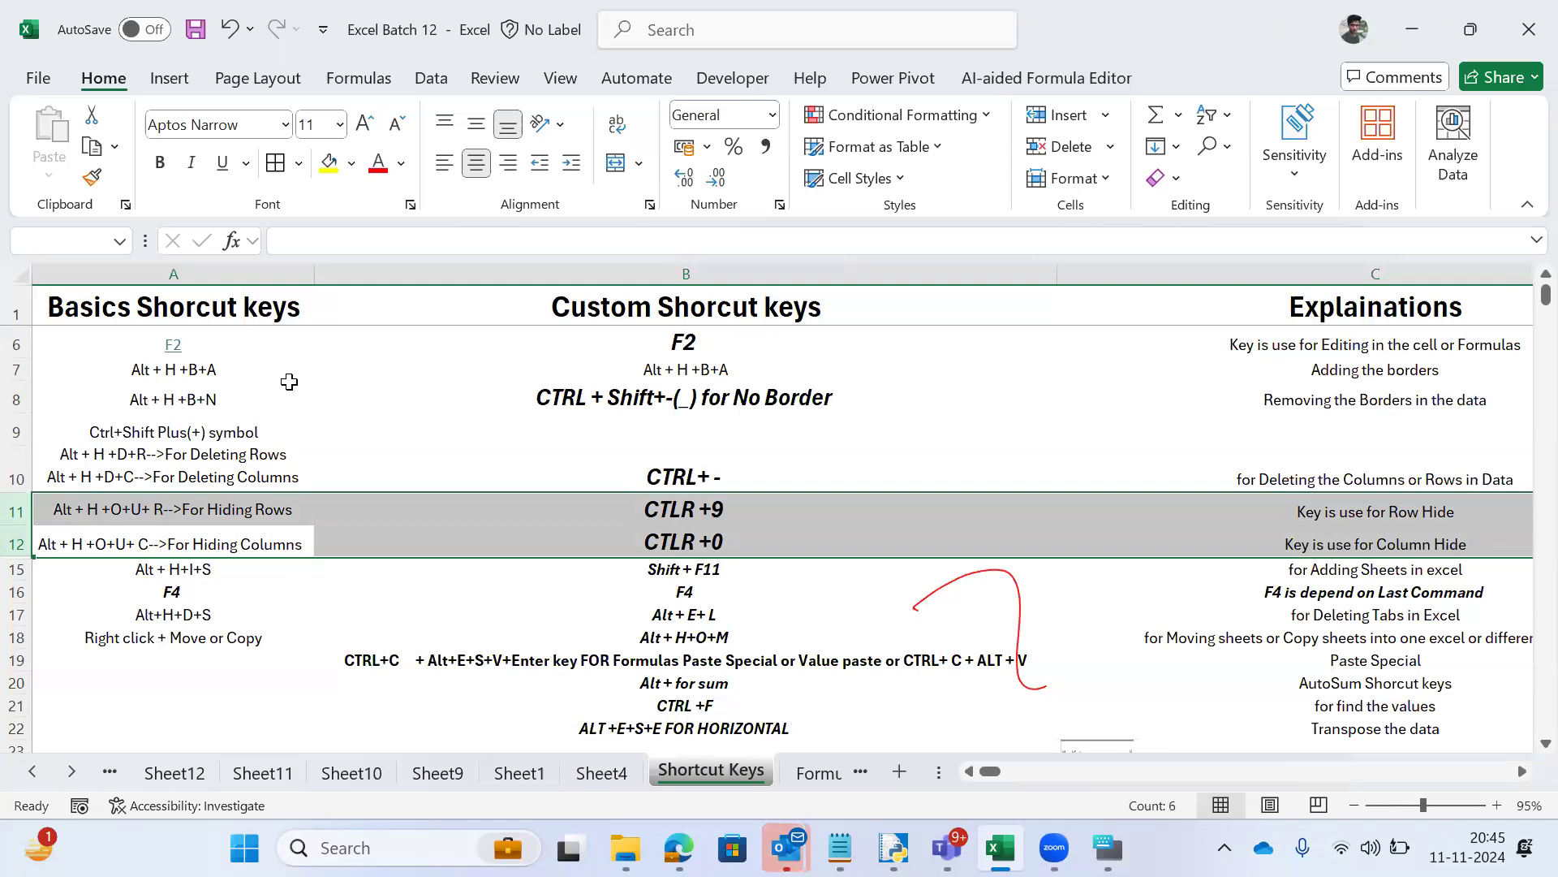
{"action": "right_click", "coordinate": [124, 513]}
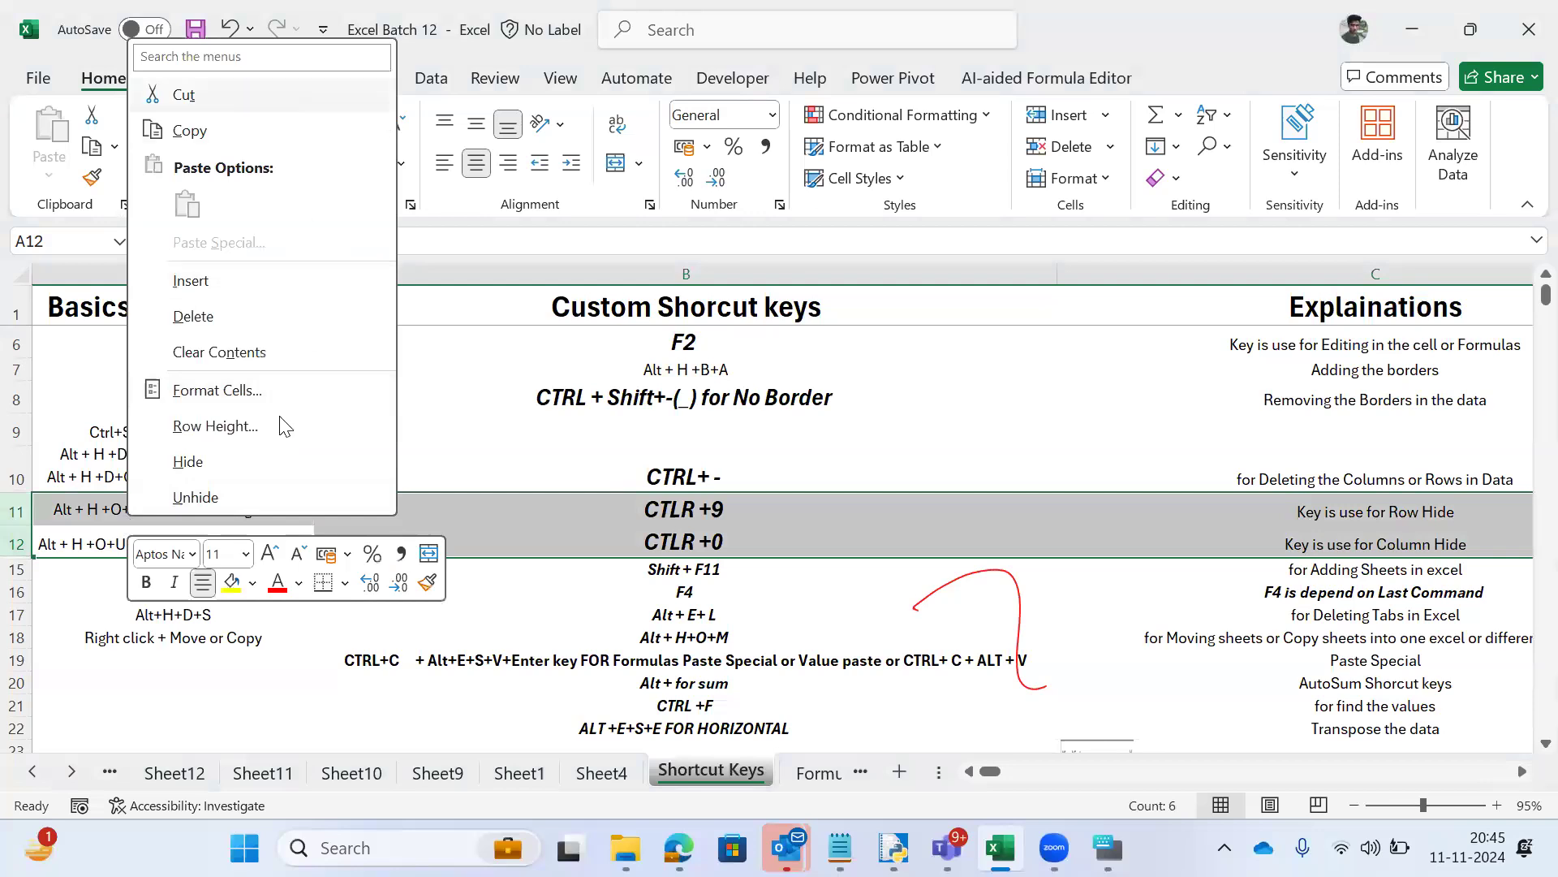
{"action": "left_click", "coordinate": [181, 502]}
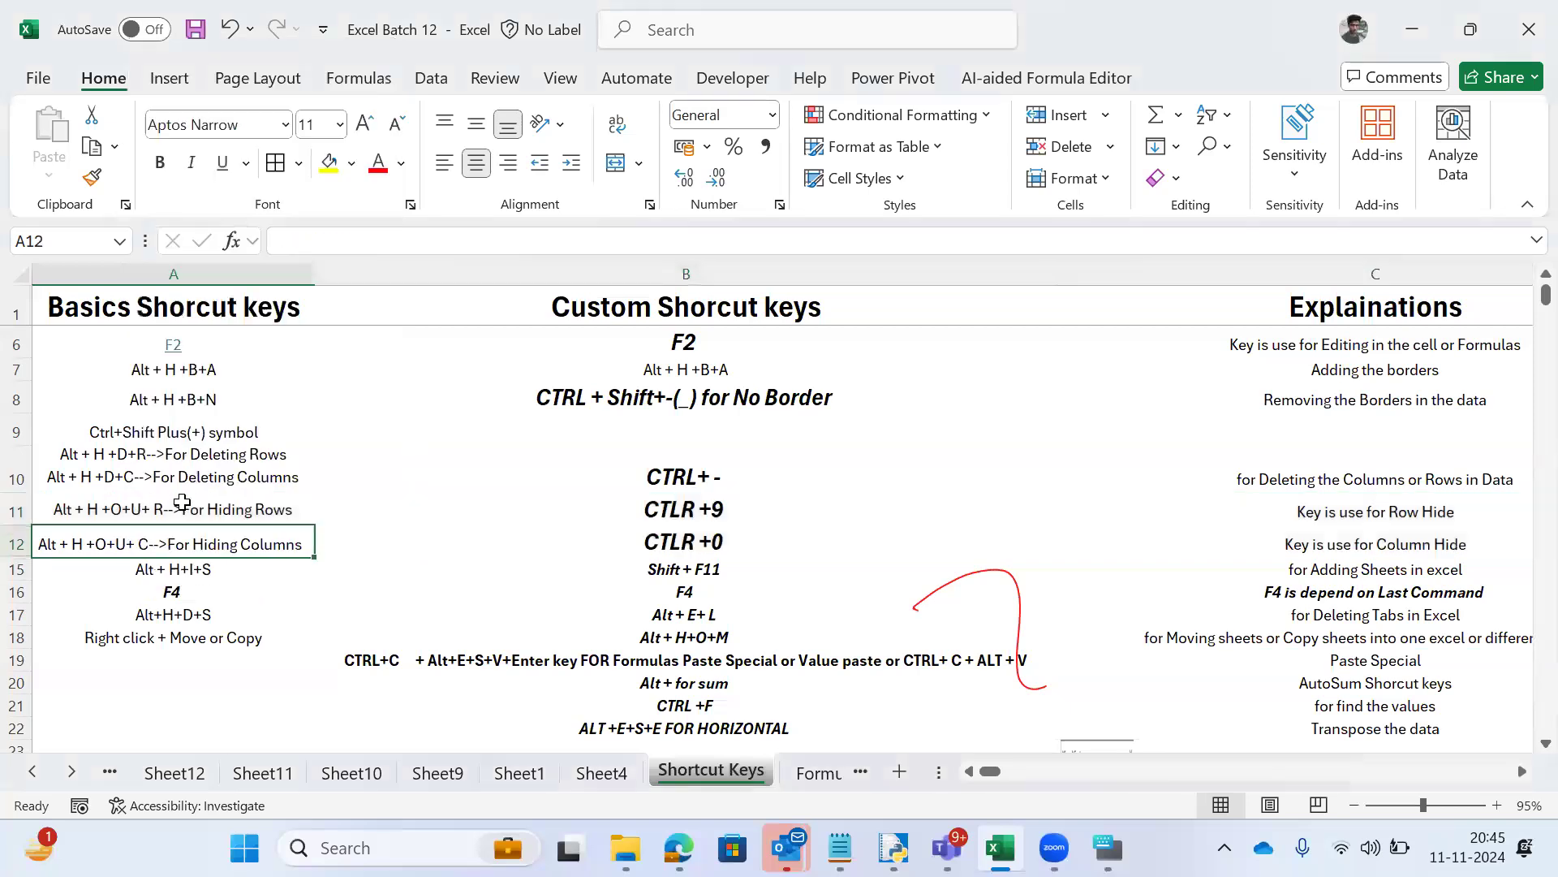
Step: Unhide the hidden rows between rows 12 and 15 and look through their entries
{"action": "left_click", "coordinate": [48, 571]}
{"action": "left_click_drag", "start_coordinate": [16, 571], "coordinate": [16, 549]}
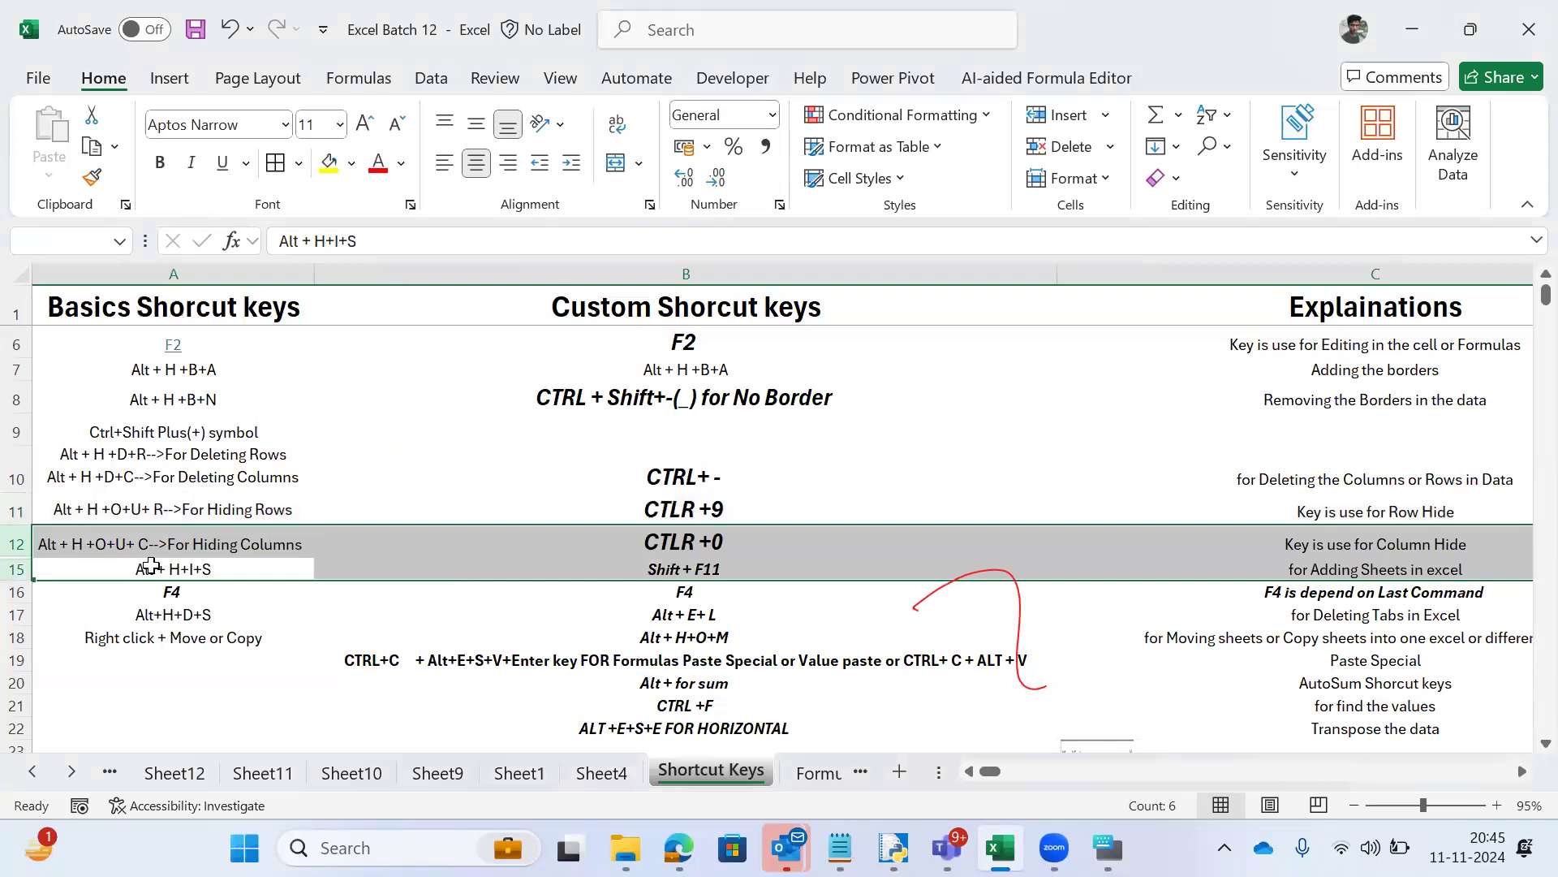
{"action": "right_click", "coordinate": [123, 565]}
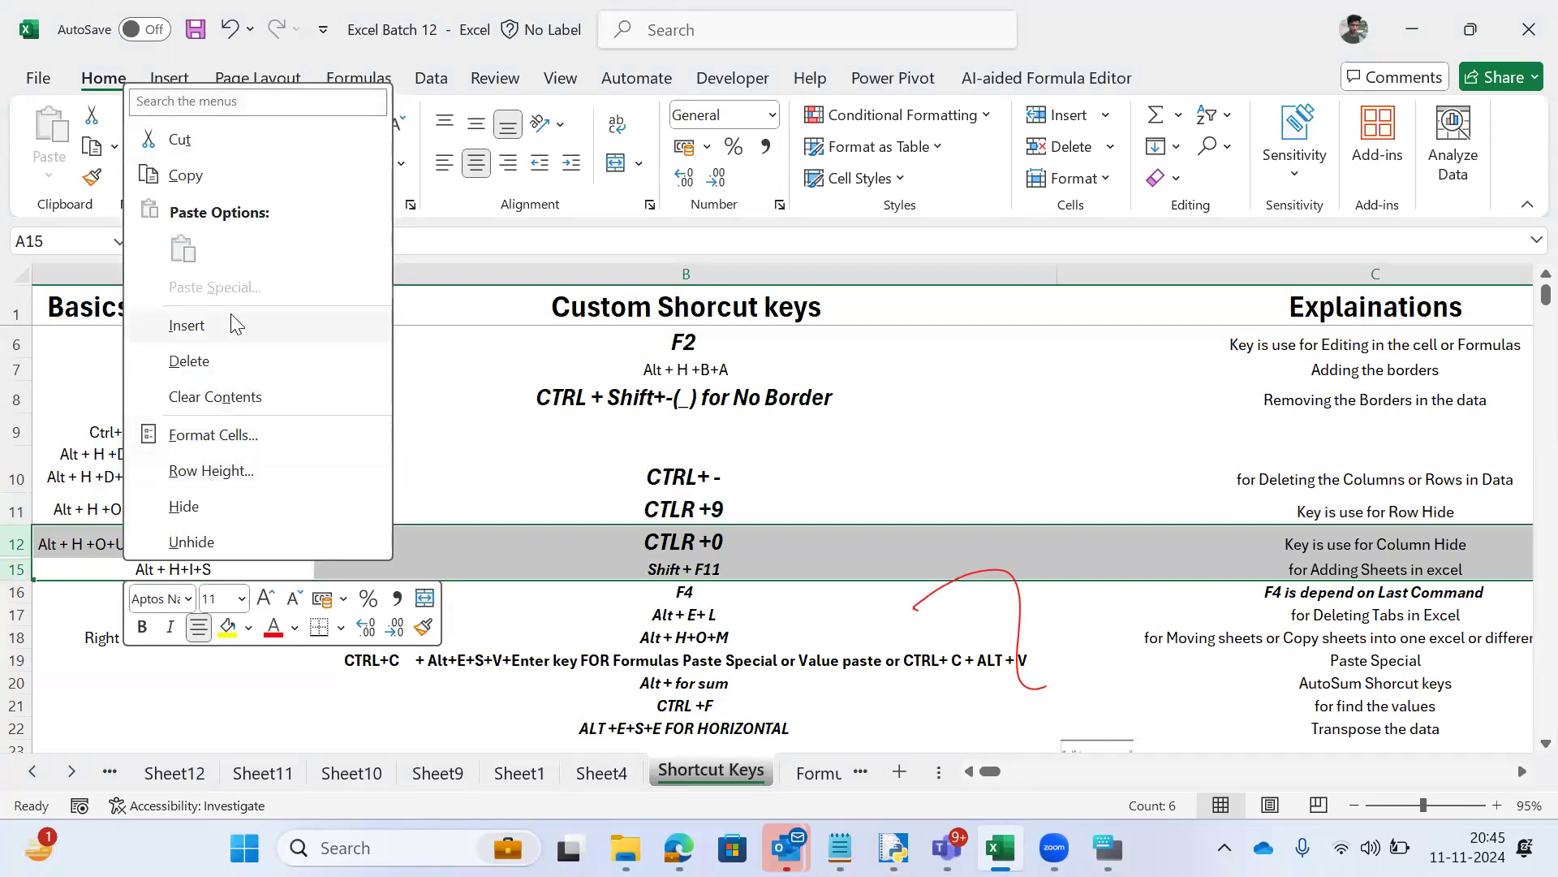
{"action": "left_click", "coordinate": [191, 541]}
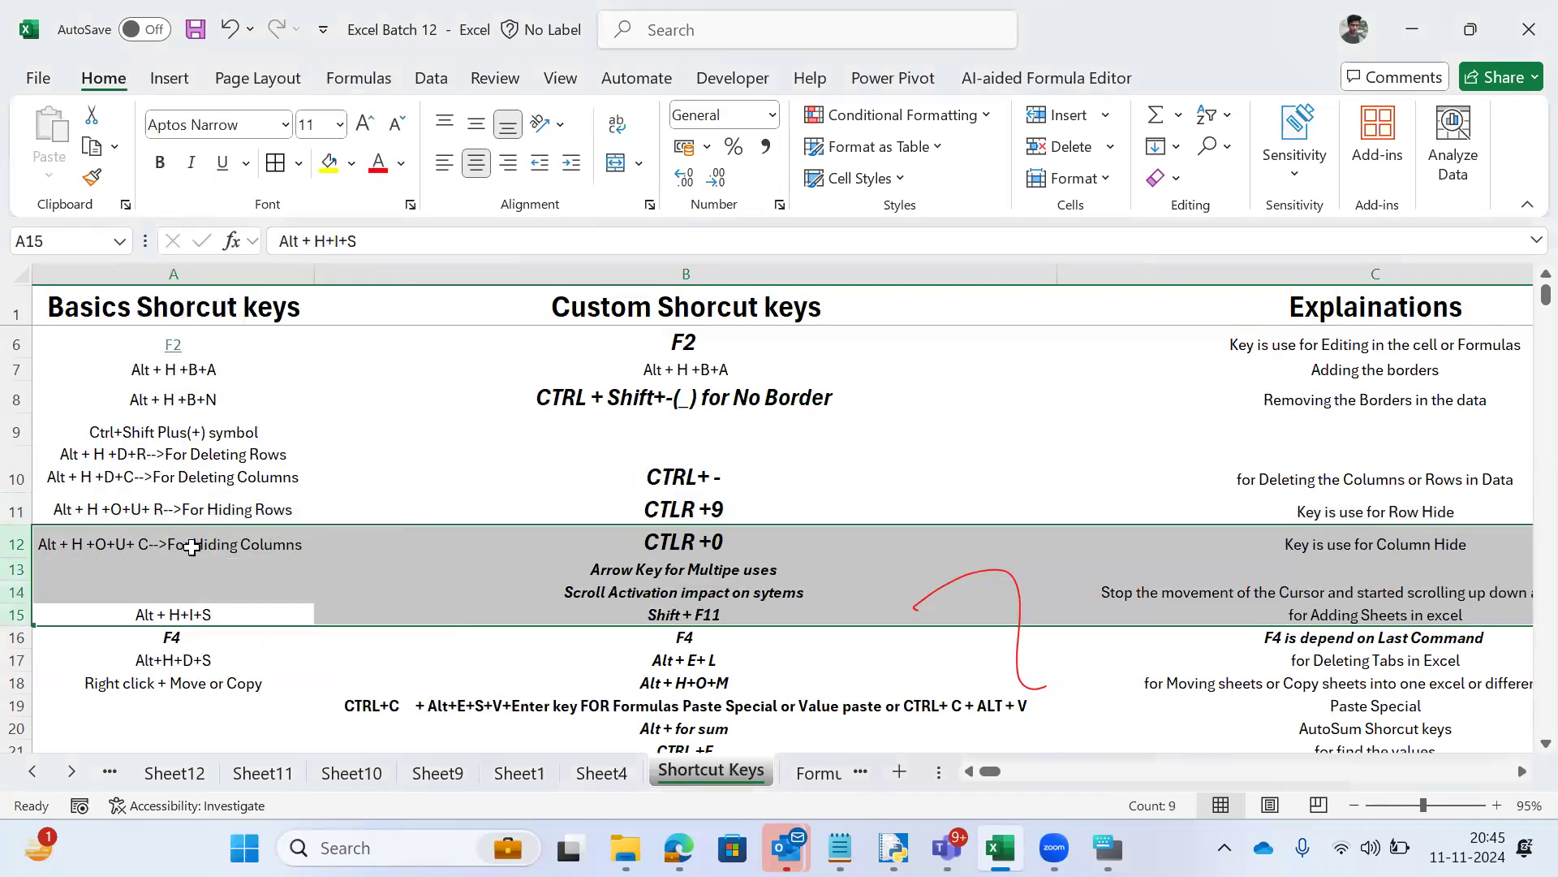
{"action": "key", "text": "Down"}
{"action": "key", "text": "Right"}
{"action": "key", "text": "Right"}
{"action": "key", "text": "Up"}
{"action": "key", "text": "Left"}
{"action": "key", "text": "Up"}
{"action": "key", "text": "Left"}
{"action": "key", "text": "Up"}
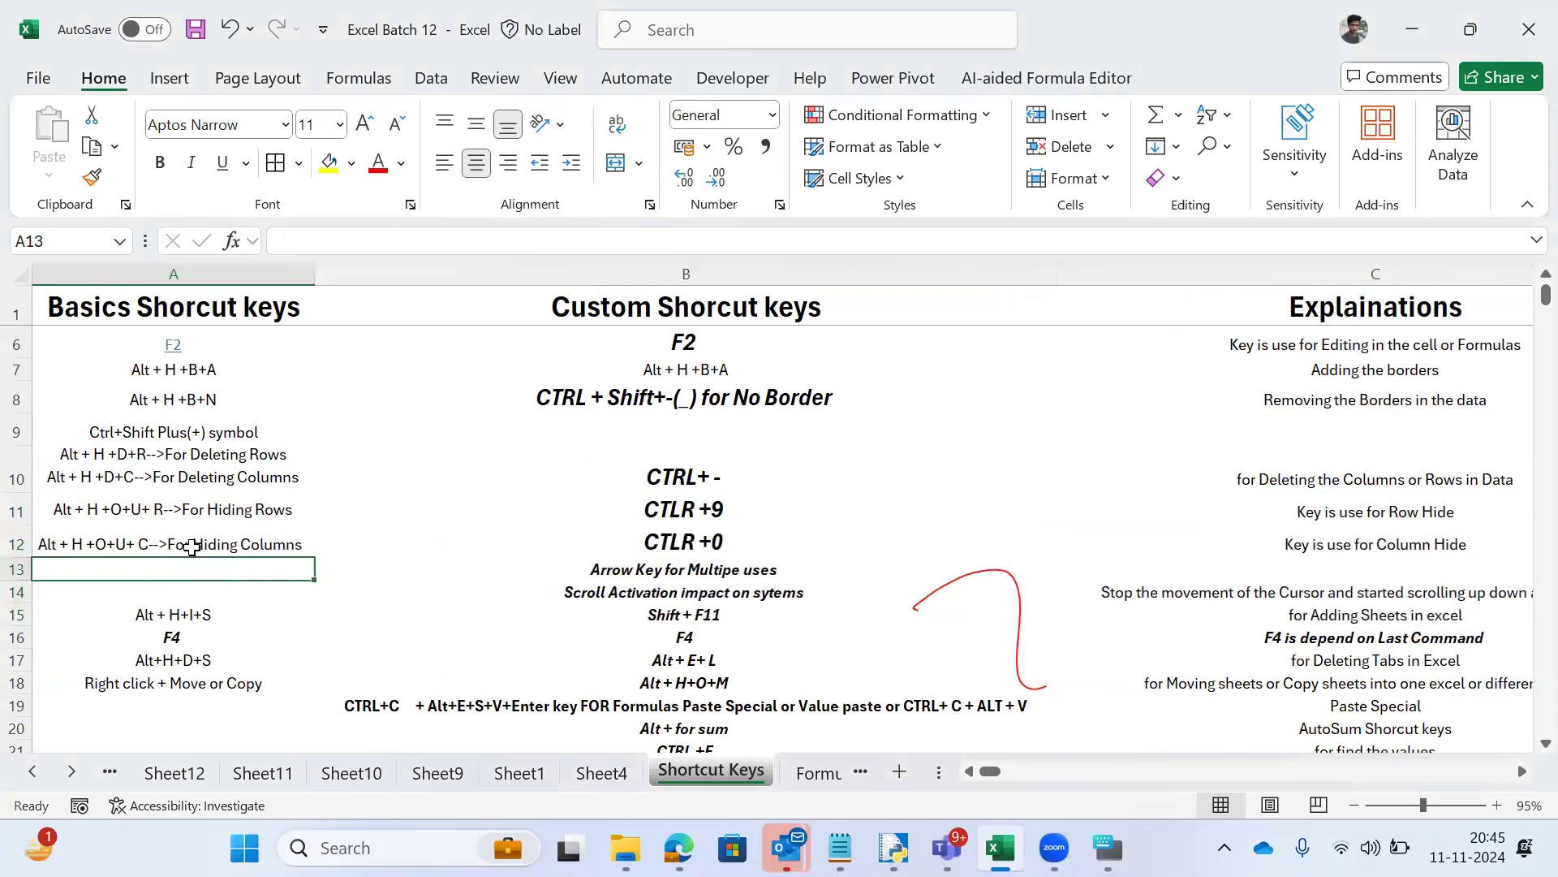
Step: Hide rows 13 and 14 again
{"action": "key", "text": "shift+space"}
{"action": "key", "text": "shift+Down"}
{"action": "key", "text": "ctrl+9"}
{"action": "key", "text": "Down"}
{"action": "key", "text": "Up"}
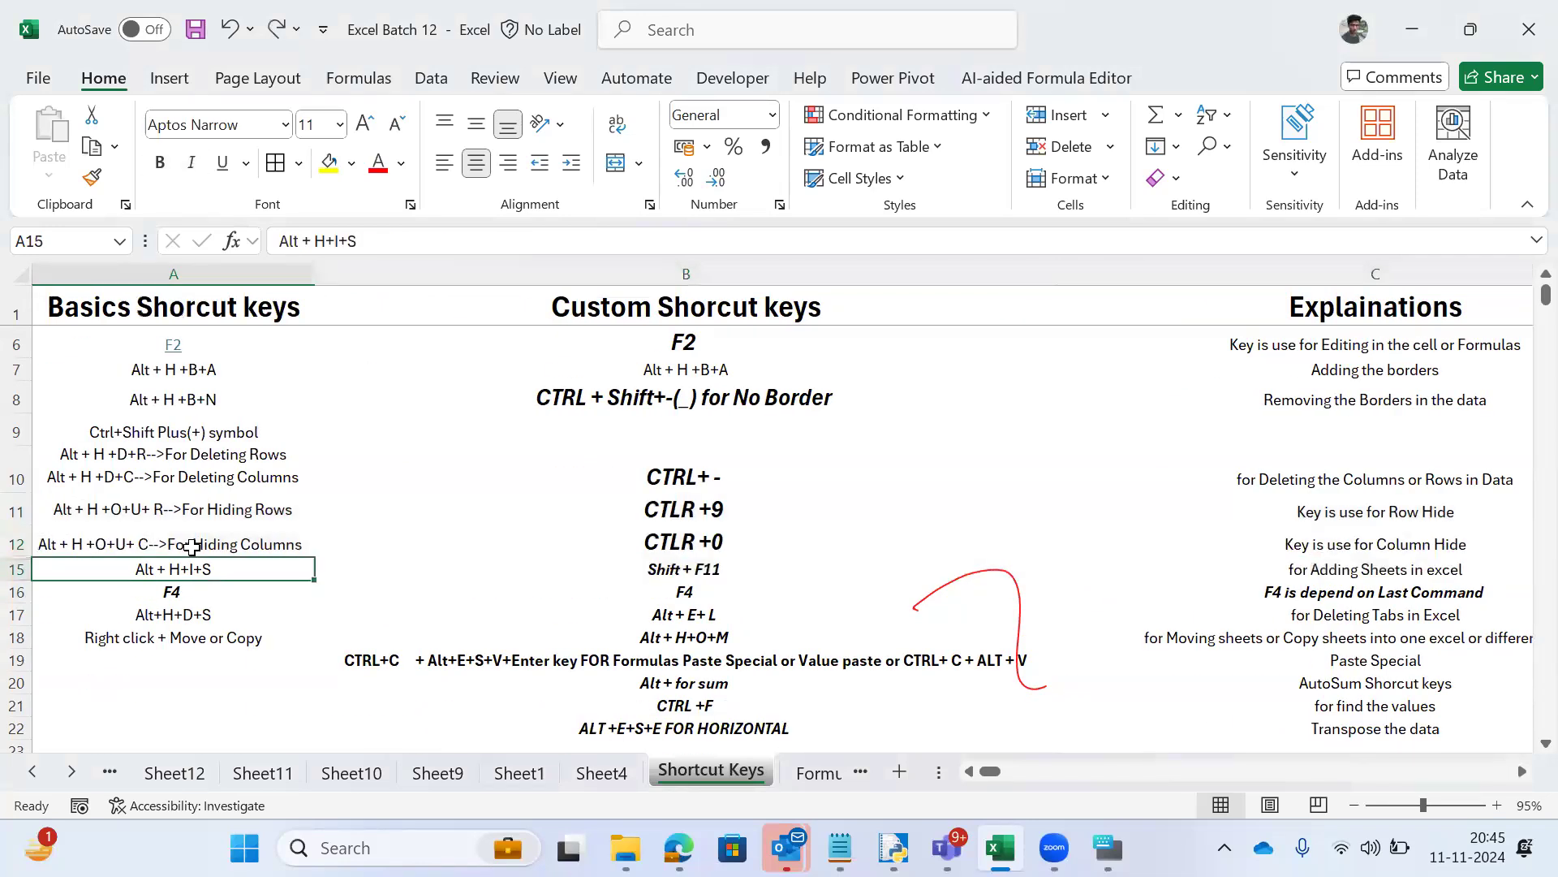
Step: Select rows 12 to 16, unhide the rows hidden within them, and undo the unhiding
{"action": "key", "text": "Up"}
{"action": "key", "text": "shift+space"}
{"action": "key", "text": "shift+Down"}
{"action": "key", "text": "shift+Down"}
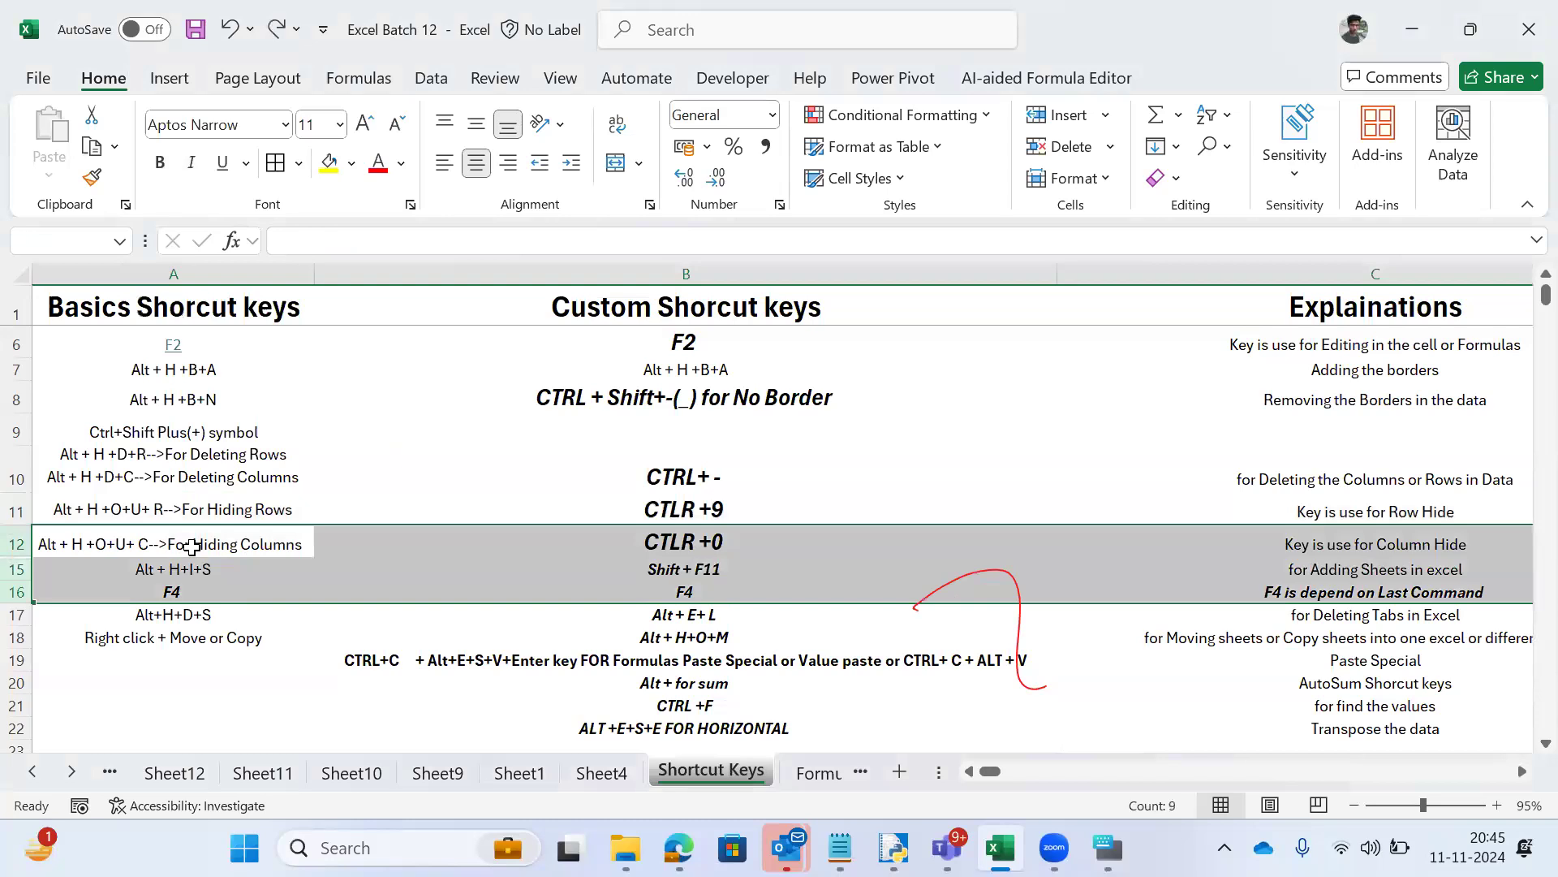
{"action": "right_click", "coordinate": [192, 547]}
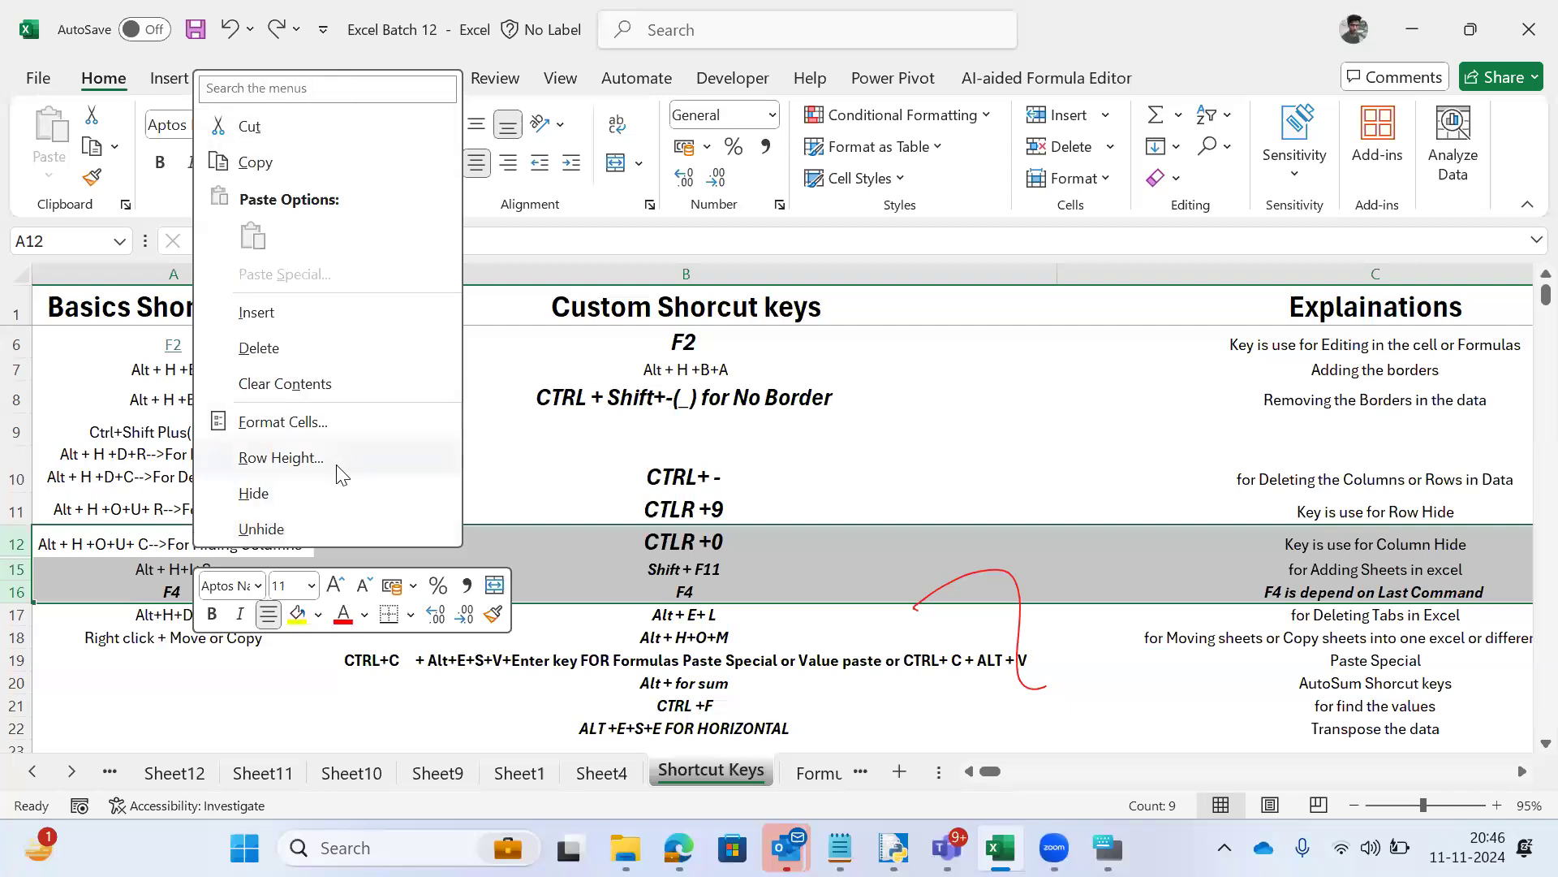
{"action": "key", "text": "u"}
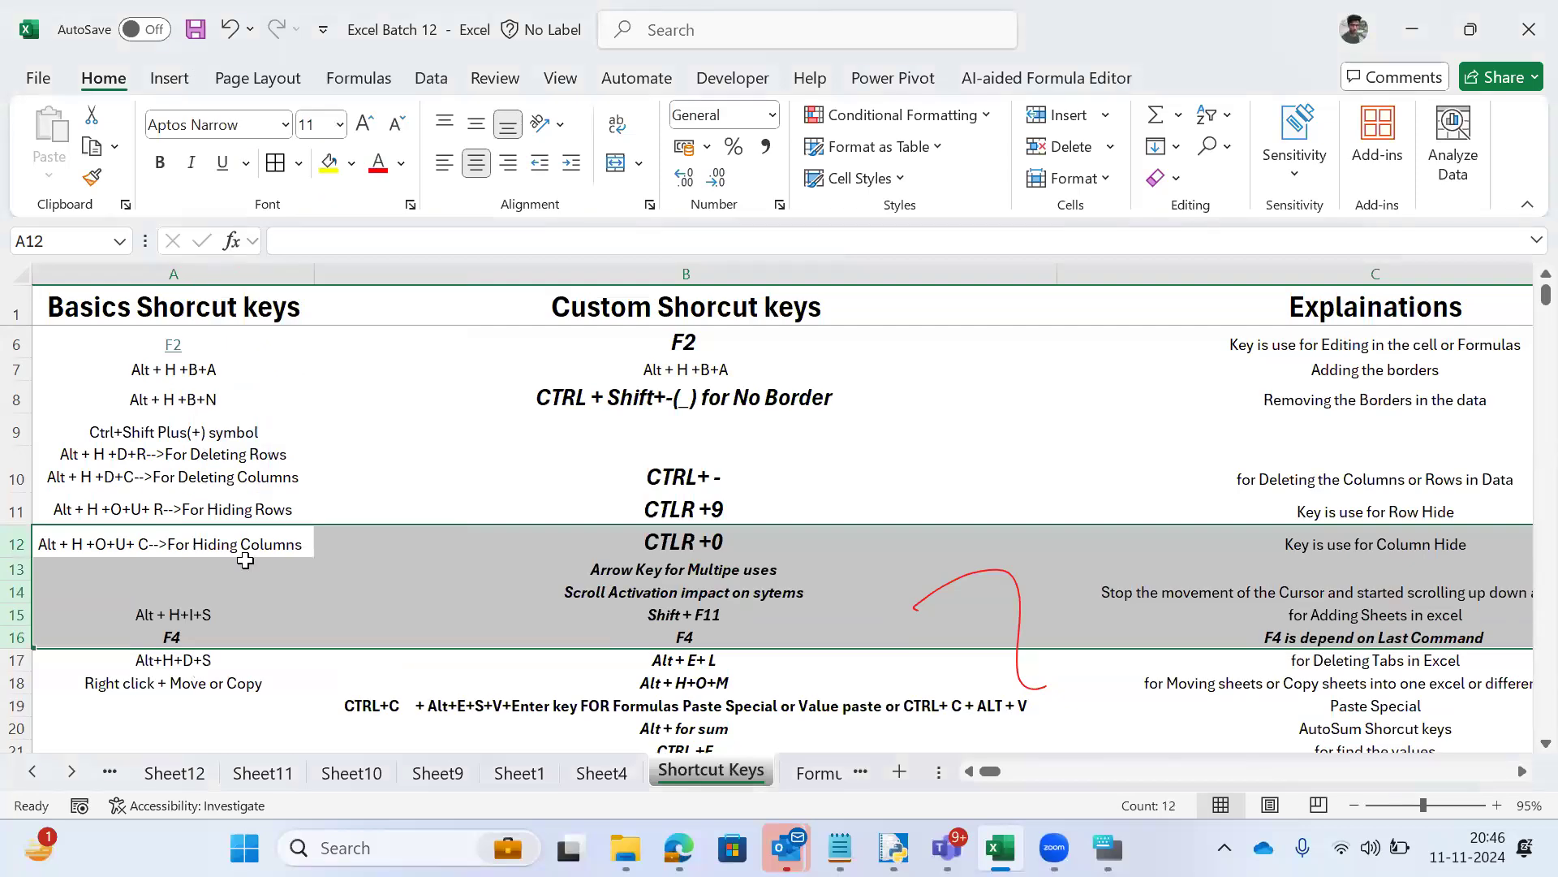
{"action": "key", "text": "ctrl+9"}
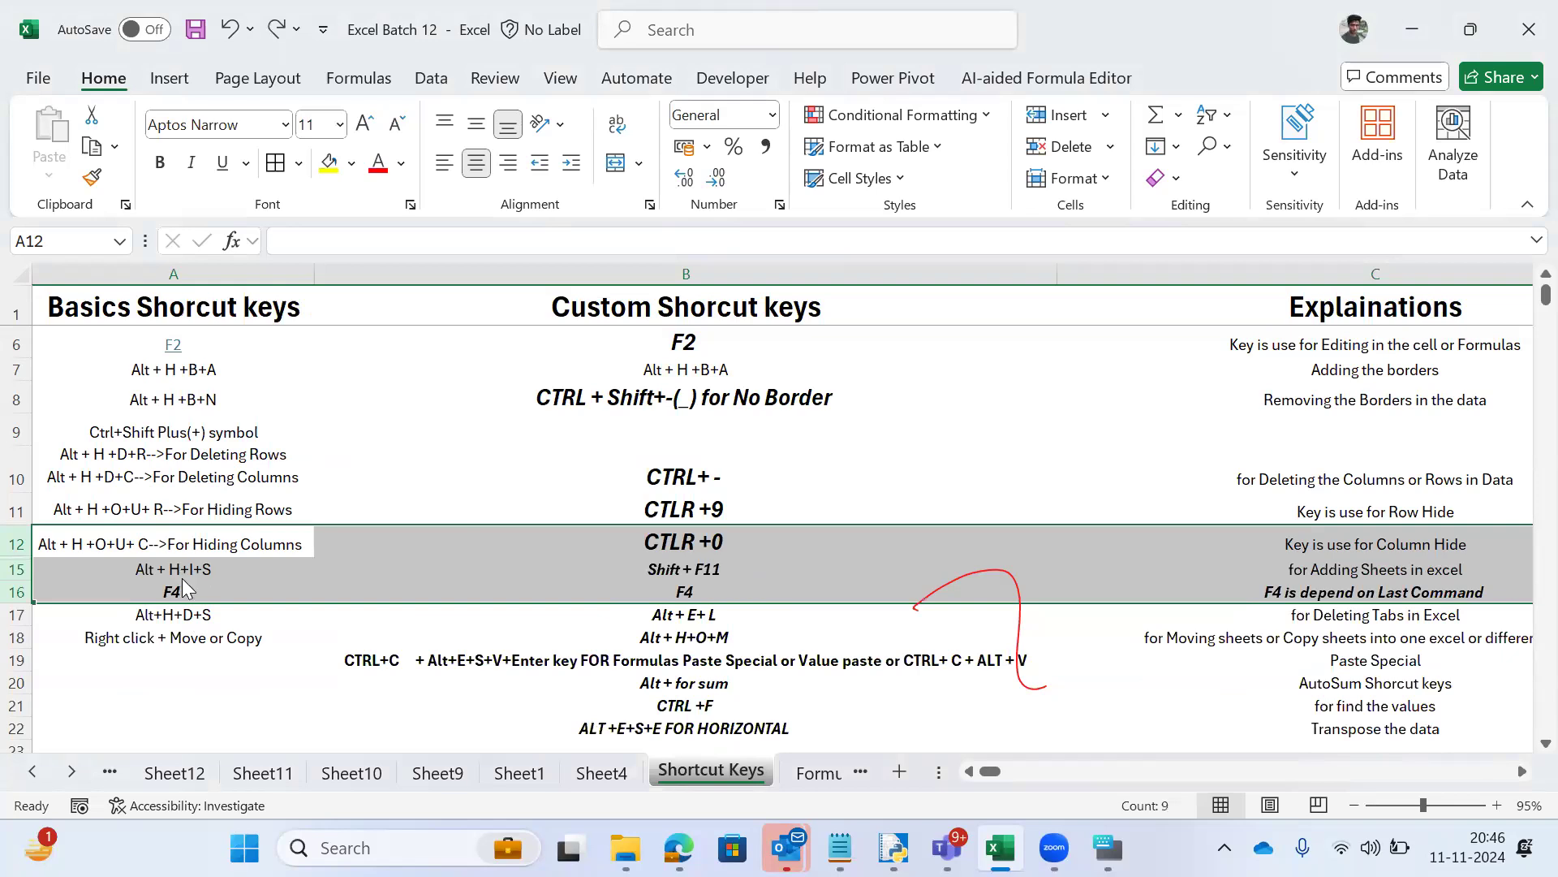
Step: Unhide rows 13 and 14 once more within the selected rows, and undo that change
{"action": "right_click", "coordinate": [182, 583]}
{"action": "left_click", "coordinate": [265, 560]}
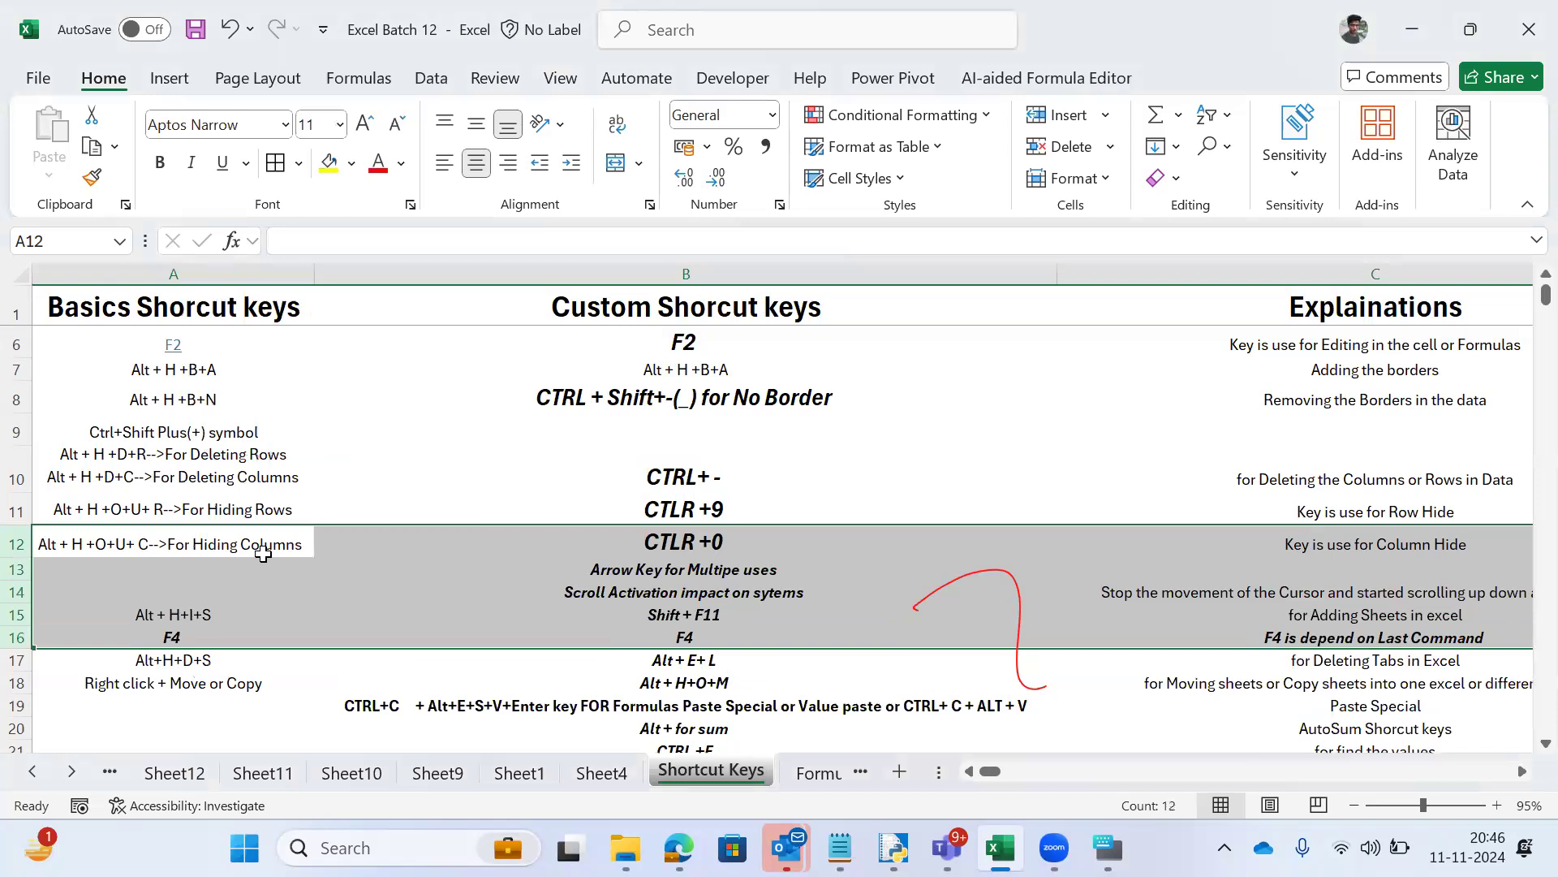
{"action": "key", "text": "ctrl+z"}
Step: Hide the whole Custom Shortcut keys column, column B
{"action": "key", "text": "Right"}
{"action": "key", "text": "ctrl+space"}
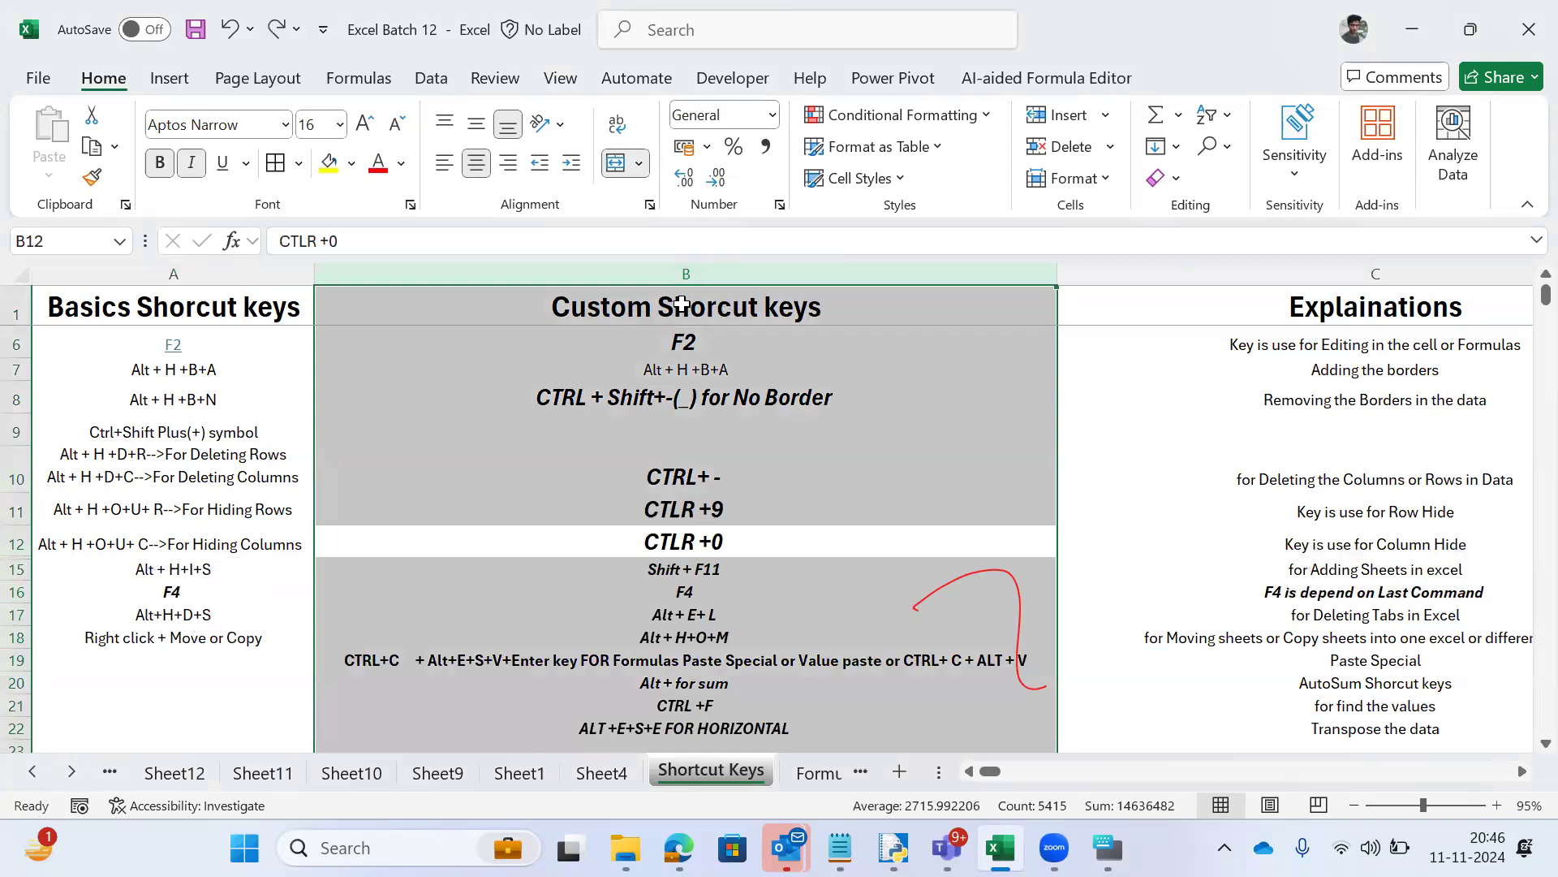
{"action": "key", "text": "ctrl+0"}
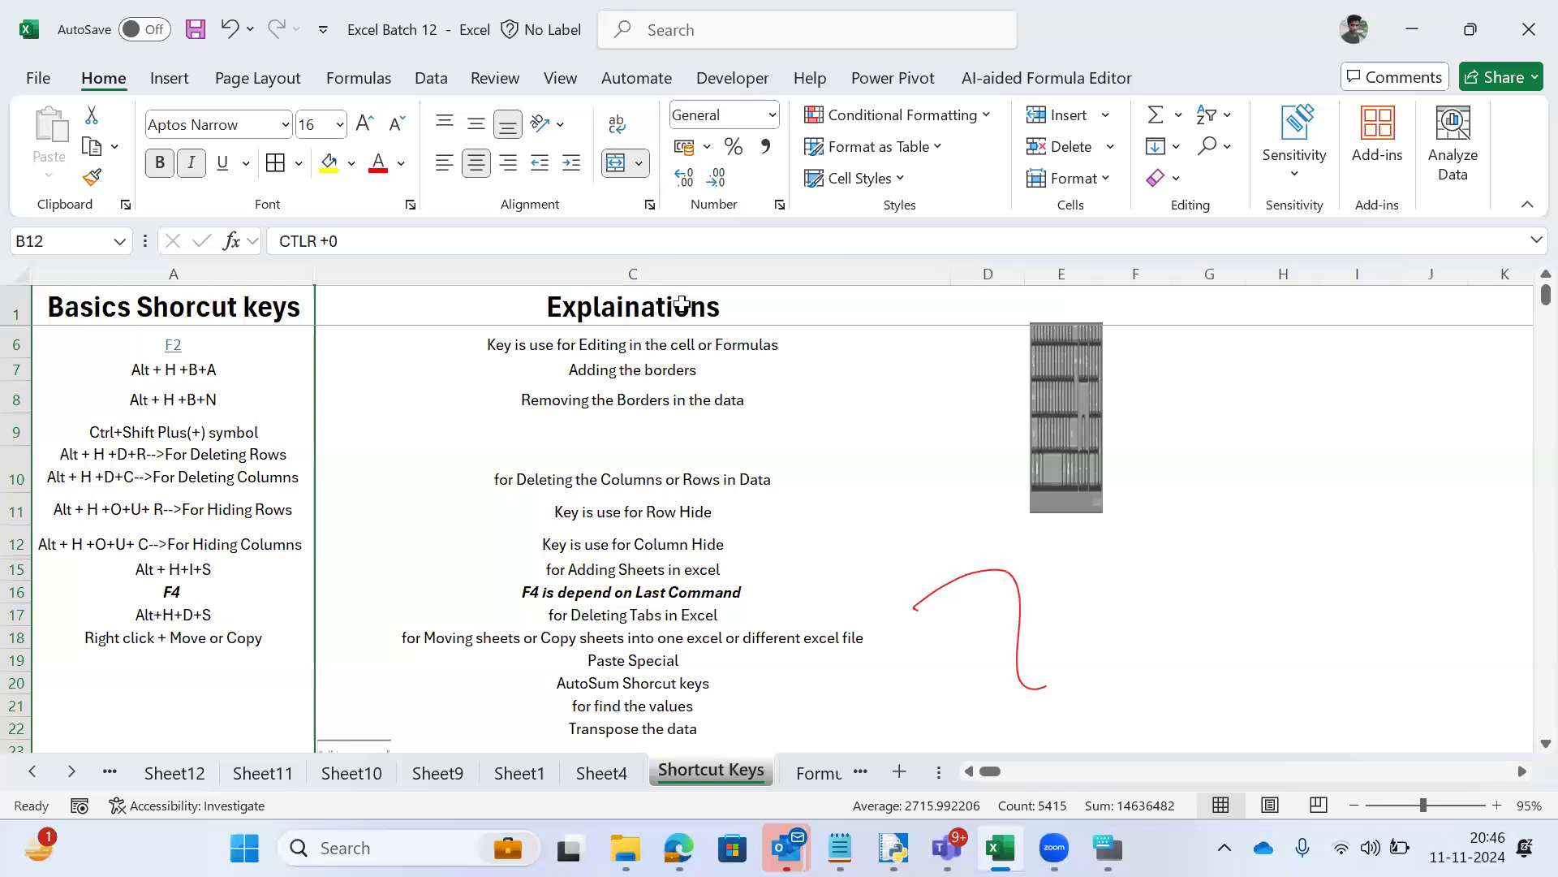
Step: Select columns A through C and unhide column B between them
{"action": "key", "text": "Left"}
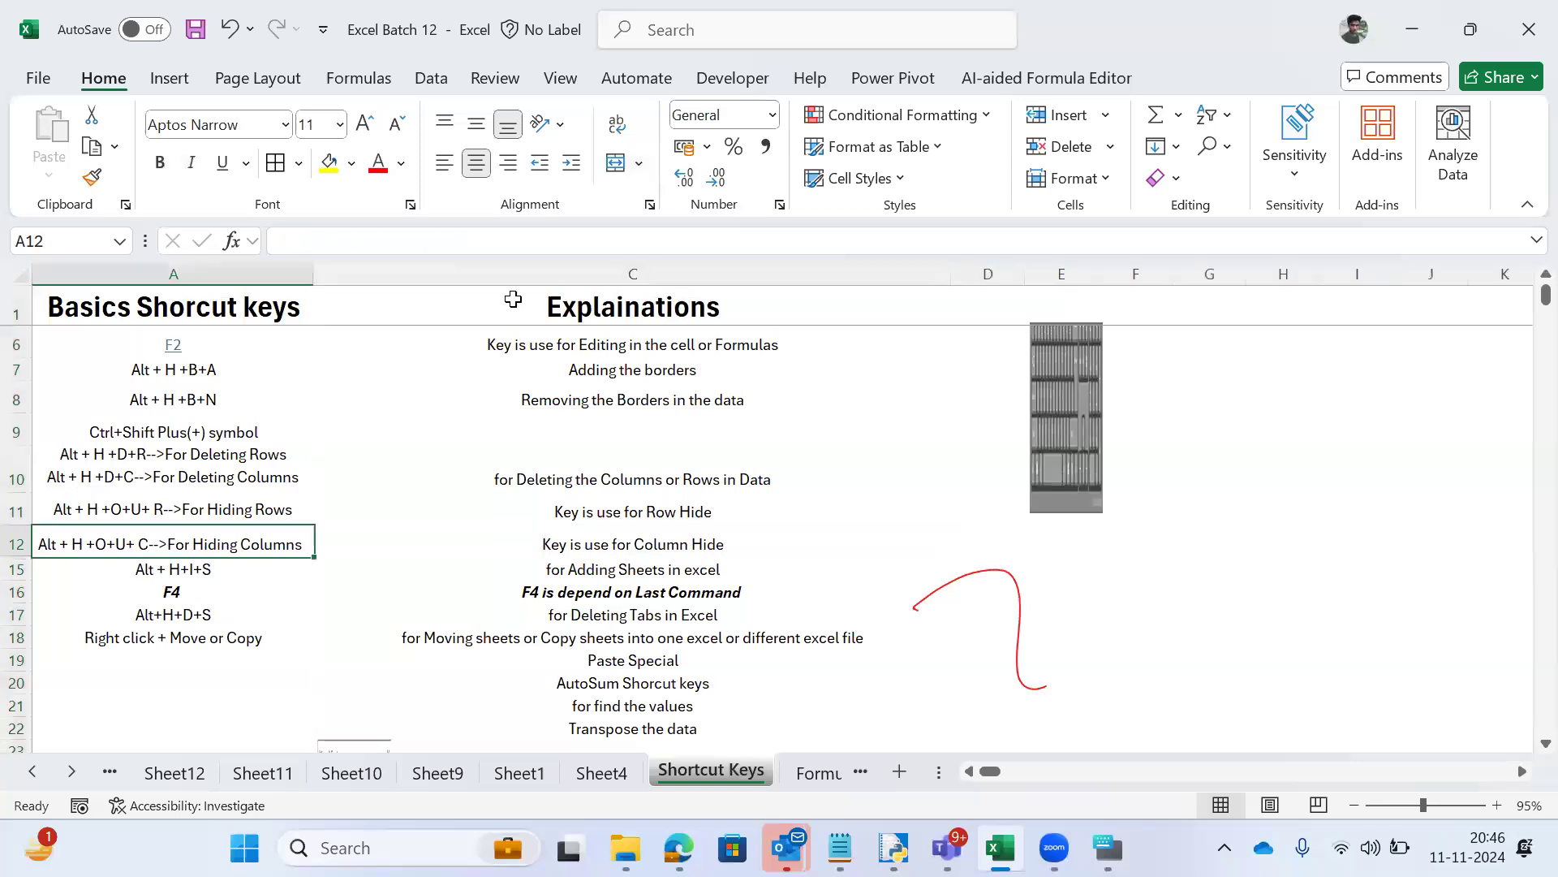
{"action": "key", "text": "ctrl+space"}
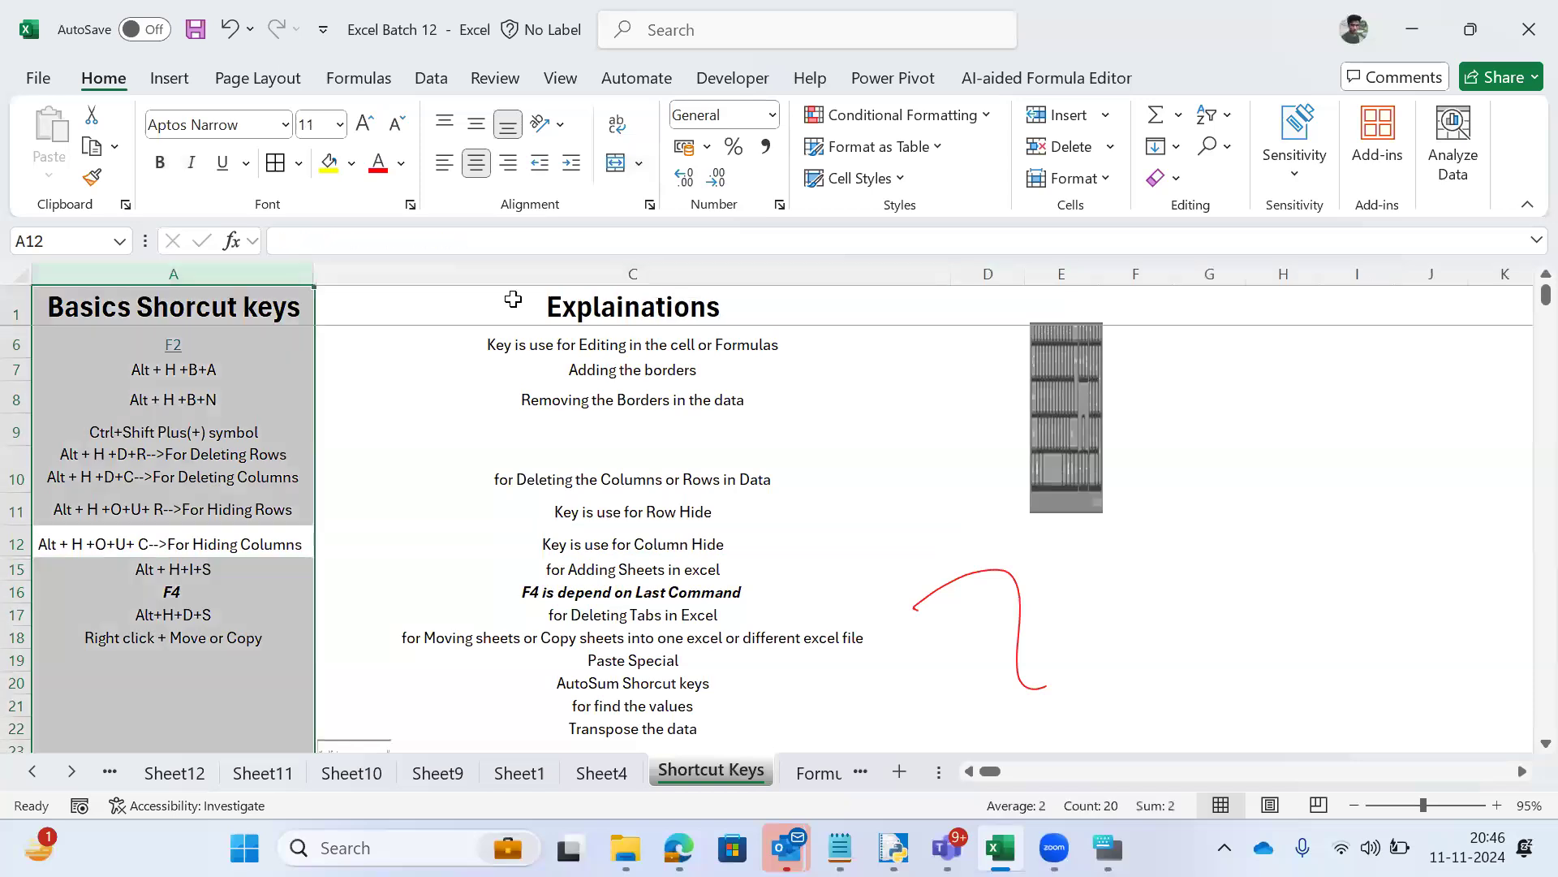
{"action": "key", "text": "shift+Right"}
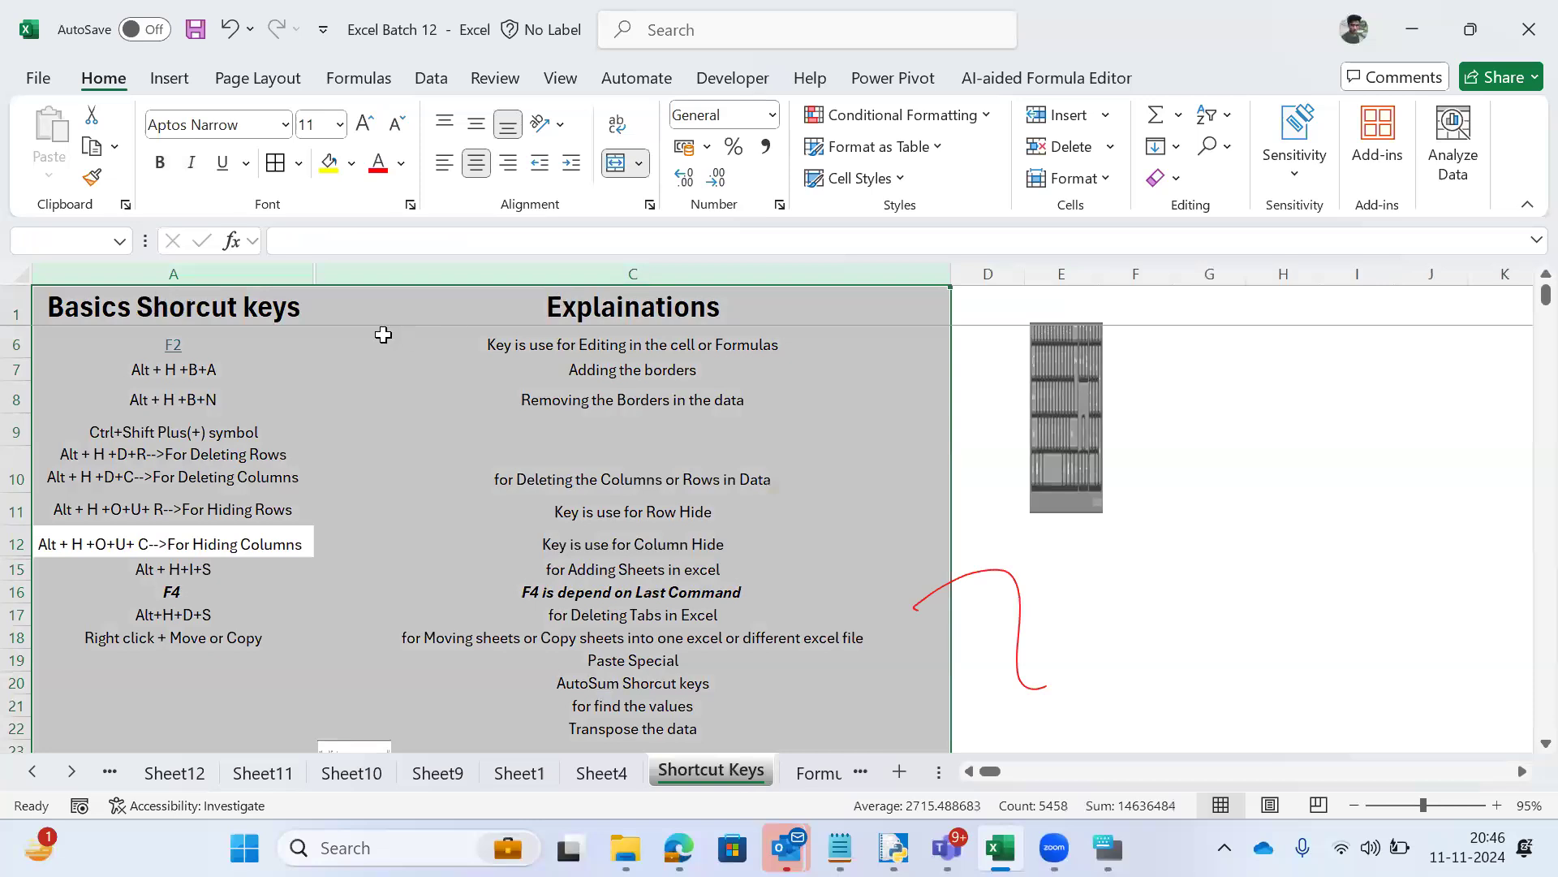
{"action": "right_click", "coordinate": [383, 335]}
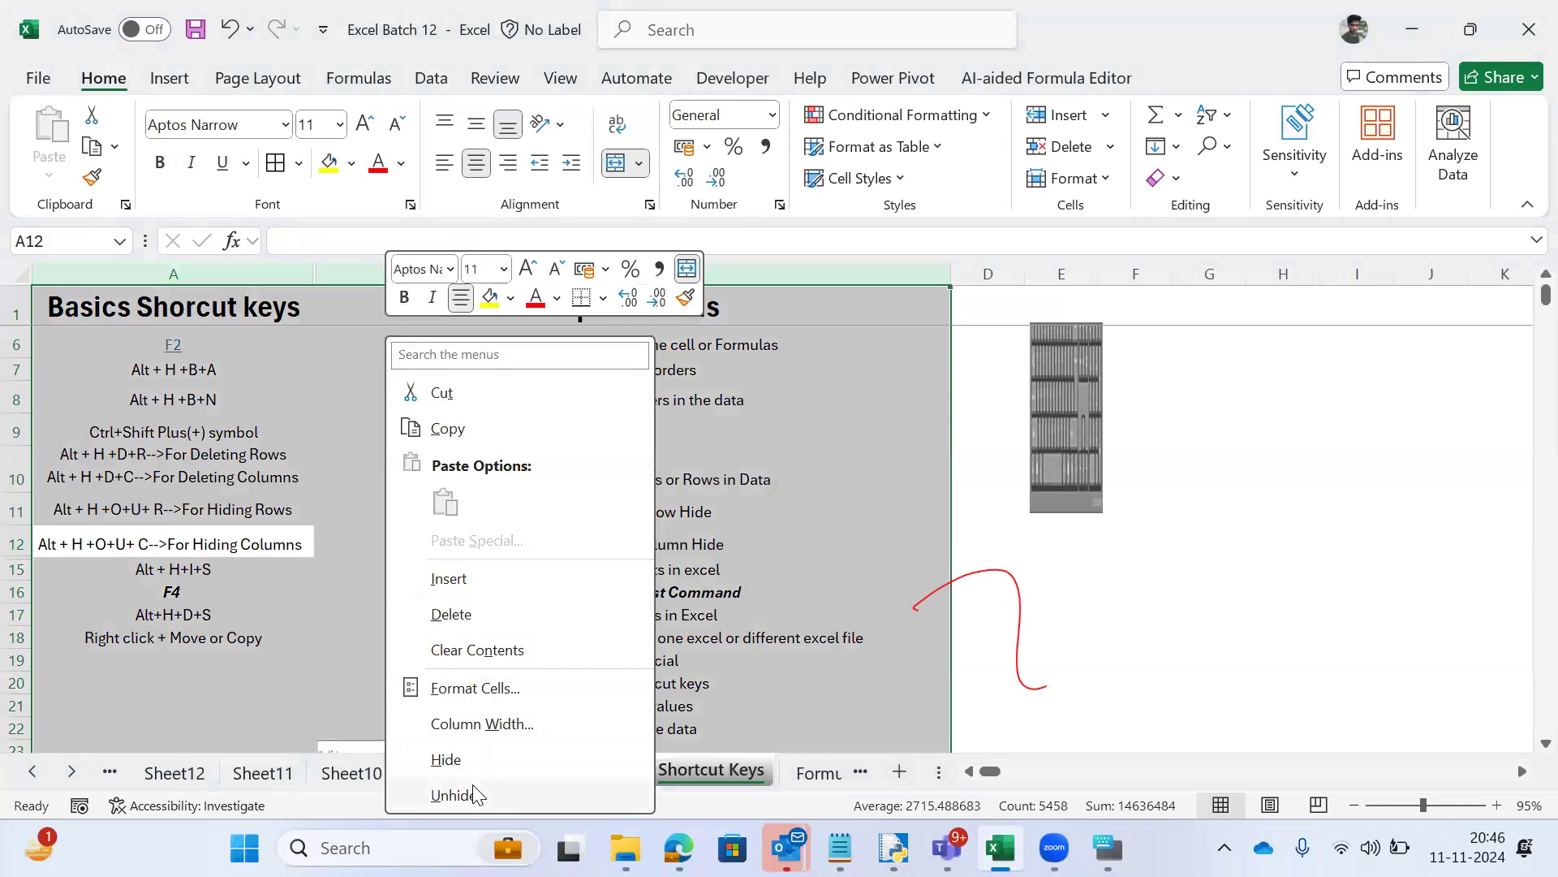
{"action": "left_click", "coordinate": [451, 794]}
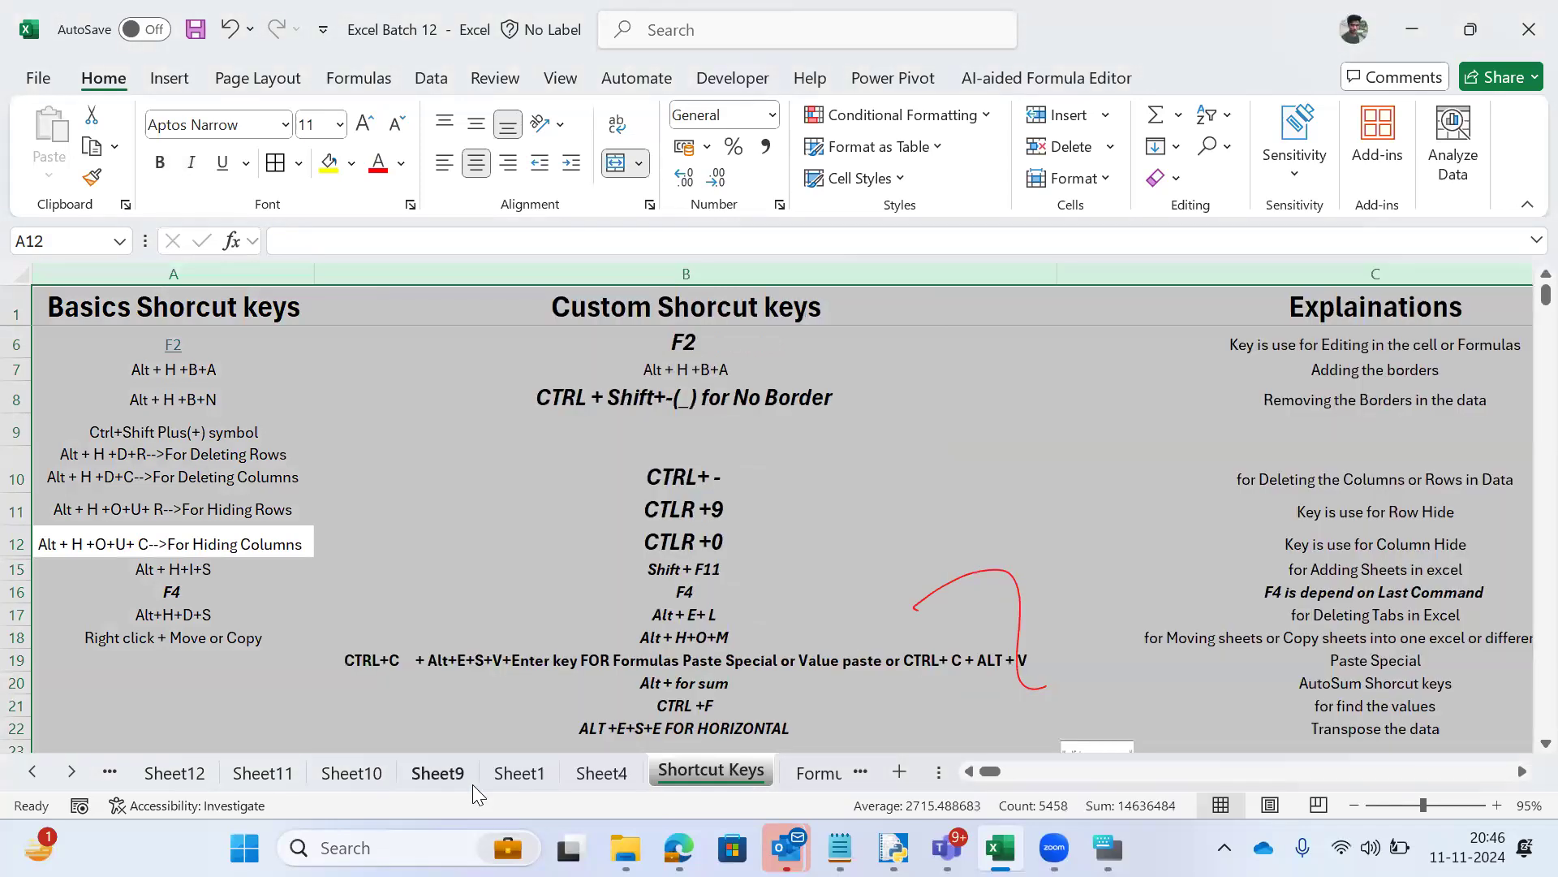
{"action": "key", "text": "ctrl+Up"}
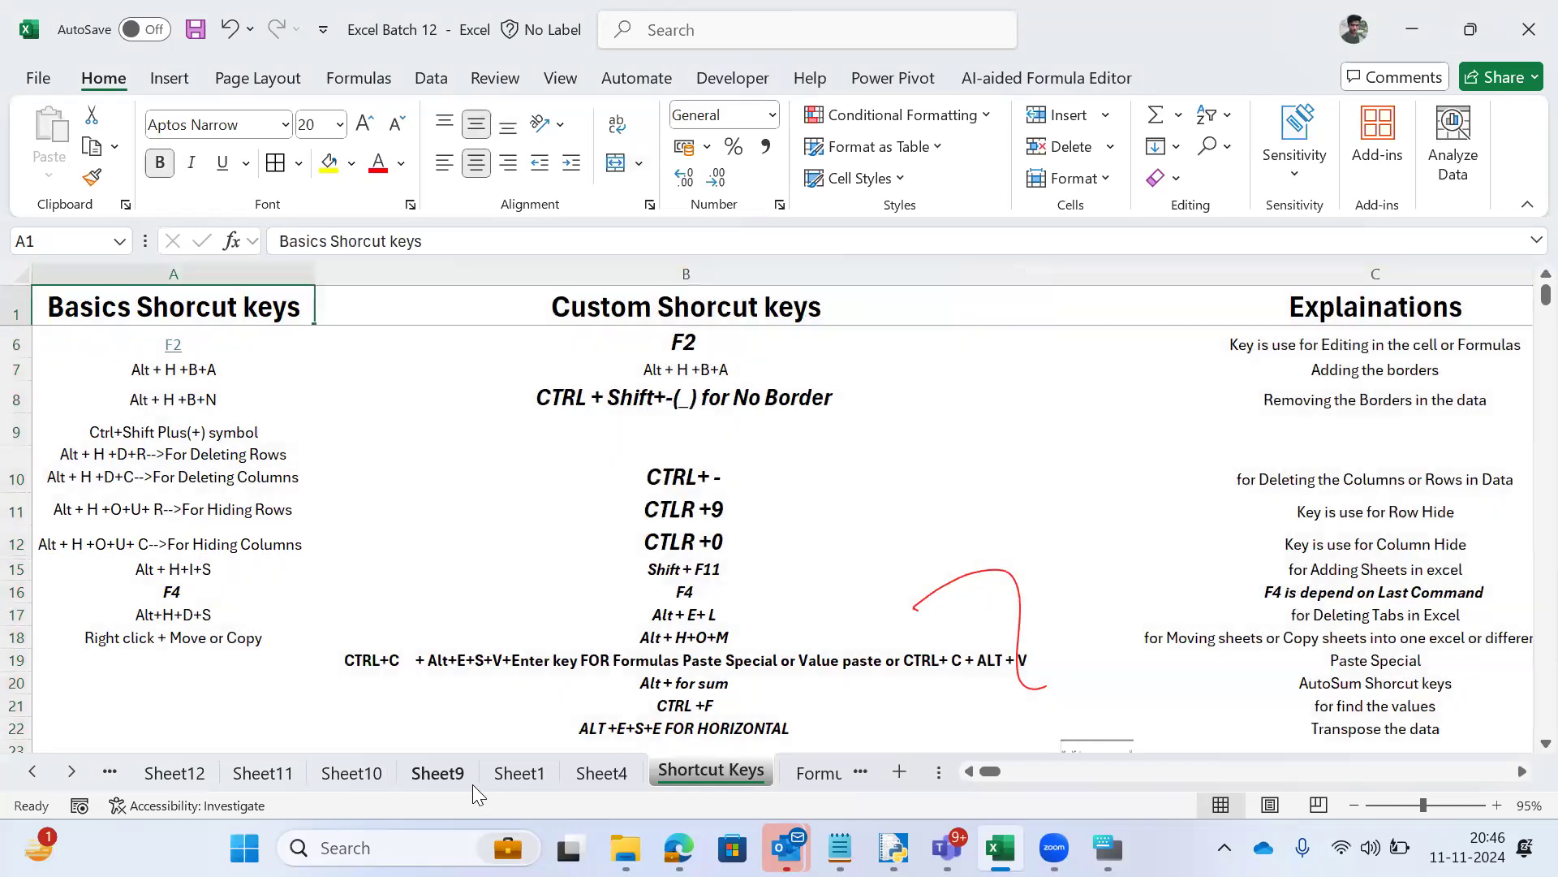
Step: Look through the worksheets preceding Shortcut Keys and return to the Shortcut Keys sheet
{"action": "key", "text": "ctrl+Page_Up"}
{"action": "key", "text": "ctrl+Page_Up"}
{"action": "key", "text": "ctrl+Page_Up"}
{"action": "key", "text": "ctrl+Page_Up"}
{"action": "key", "text": "ctrl+Page_Up"}
{"action": "key", "text": "ctrl+Page_Up"}
{"action": "key", "text": "ctrl+Page_Up"}
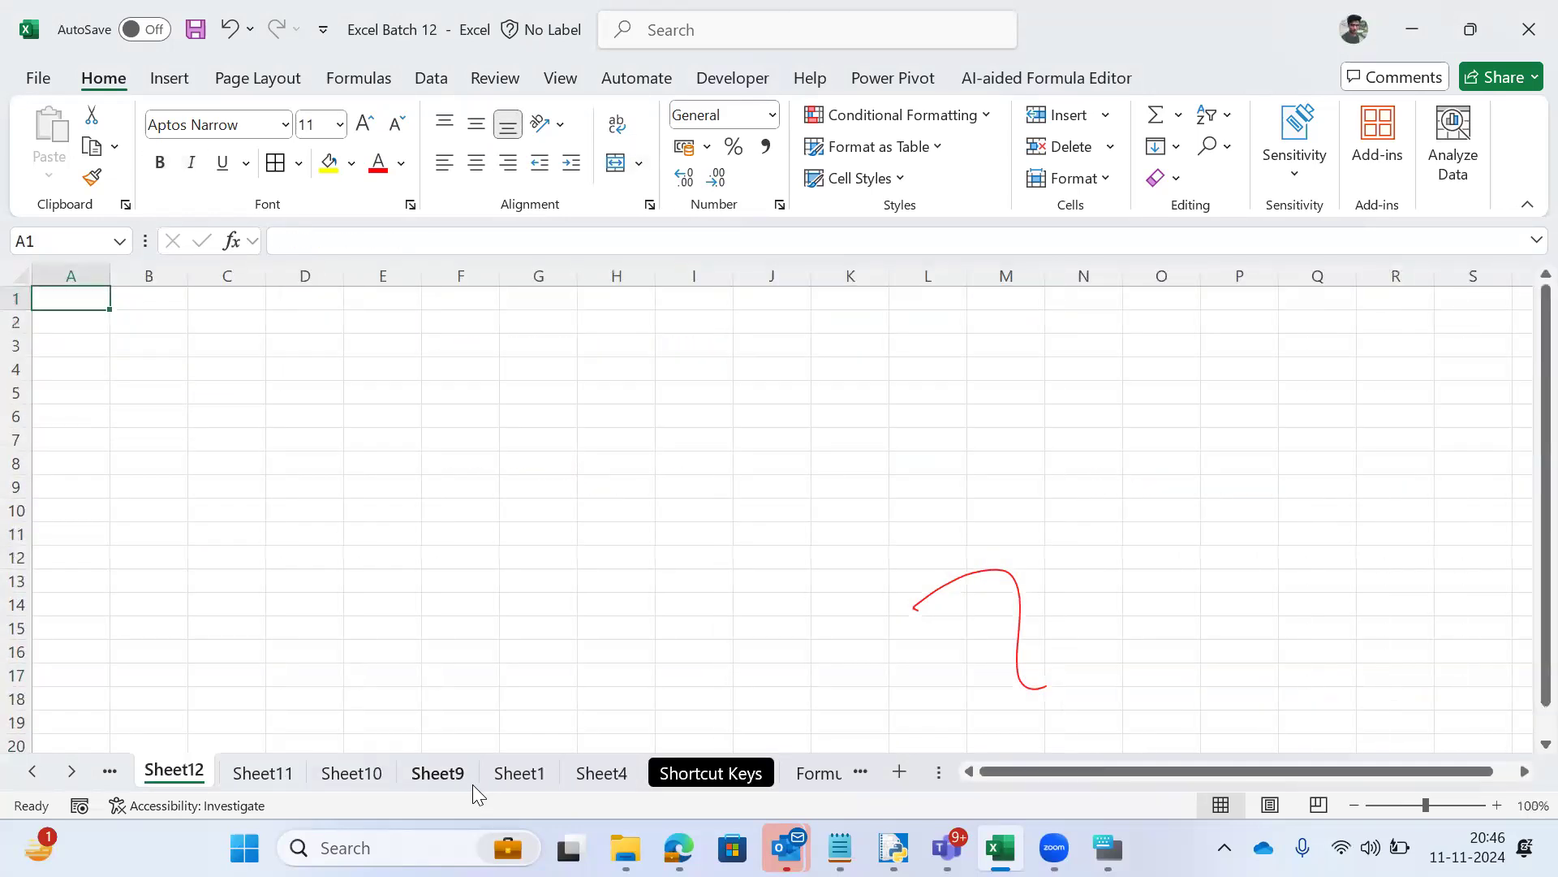
{"action": "key", "text": "ctrl+Page_Down"}
{"action": "key", "text": "ctrl+Page_Down"}
{"action": "key", "text": "ctrl+Page_Down"}
{"action": "key", "text": "ctrl+Page_Down"}
{"action": "key", "text": "ctrl+Page_Down"}
{"action": "key", "text": "ctrl+Page_Down"}
{"action": "key", "text": "ctrl+Page_Down"}
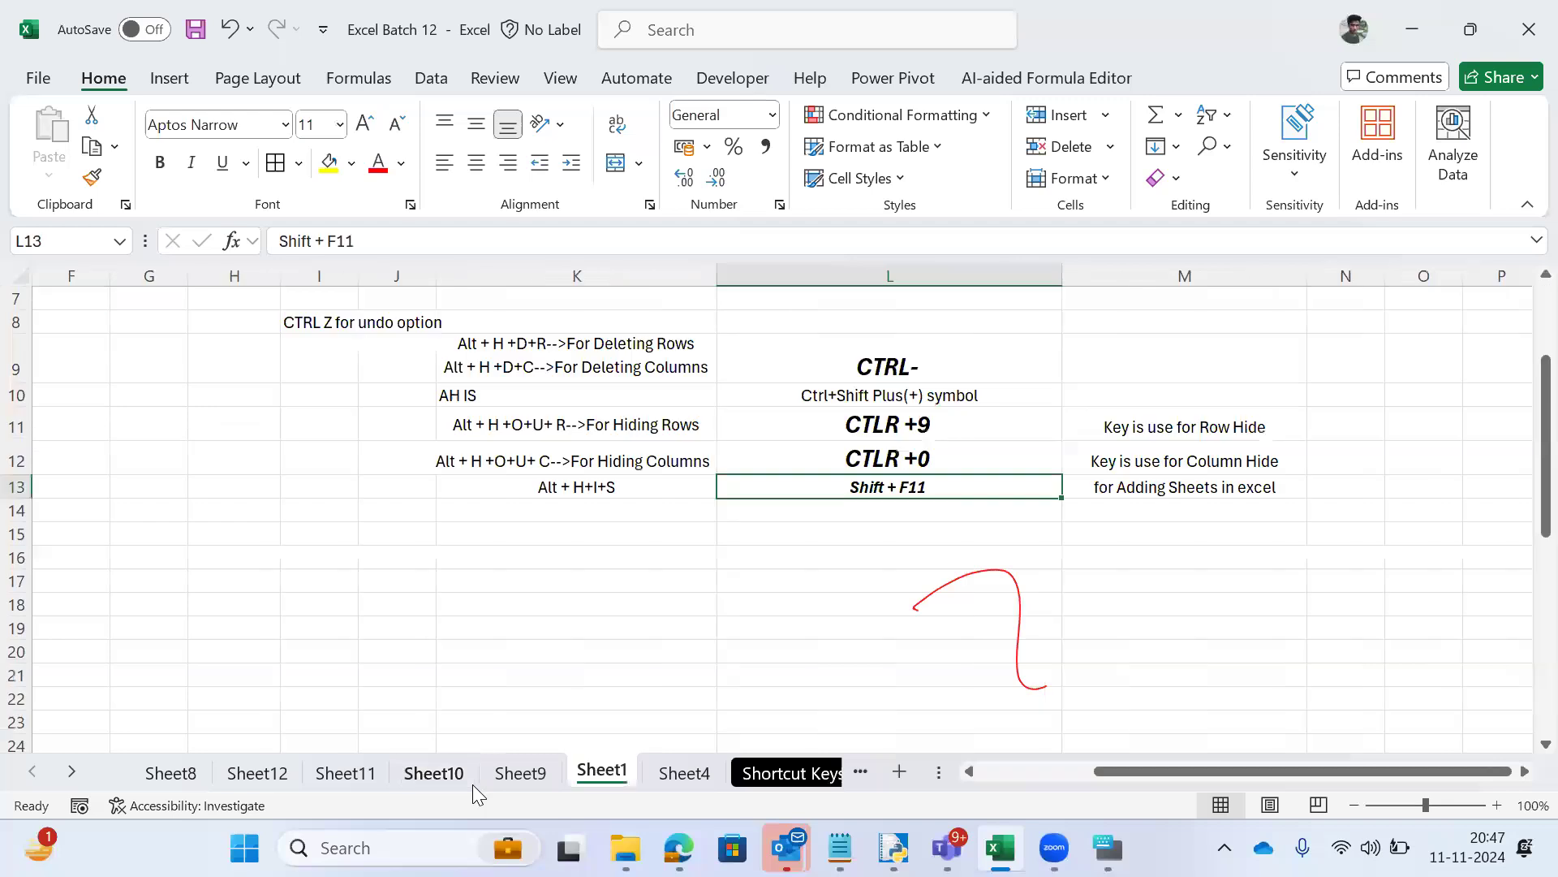
Step: Examine the listed shortcuts on the Shortcut Keys sheet, ending at the row 15 entry for adding sheets
{"action": "key", "text": "Down"}
{"action": "key", "text": "Down"}
{"action": "key", "text": "Down"}
{"action": "key", "text": "Down"}
{"action": "key", "text": "Down"}
{"action": "key", "text": "Down"}
{"action": "key", "text": "Down"}
{"action": "key", "text": "Down"}
{"action": "key", "text": "Down"}
{"action": "key", "text": "Down"}
{"action": "key", "text": "Down"}
{"action": "key", "text": "Down"}
{"action": "key", "text": "Down"}
{"action": "key", "text": "Down"}
{"action": "key", "text": "Down"}
{"action": "key", "text": "Down"}
{"action": "key", "text": "Down"}
{"action": "key", "text": "Down"}
{"action": "key", "text": "Down"}
{"action": "key", "text": "Down"}
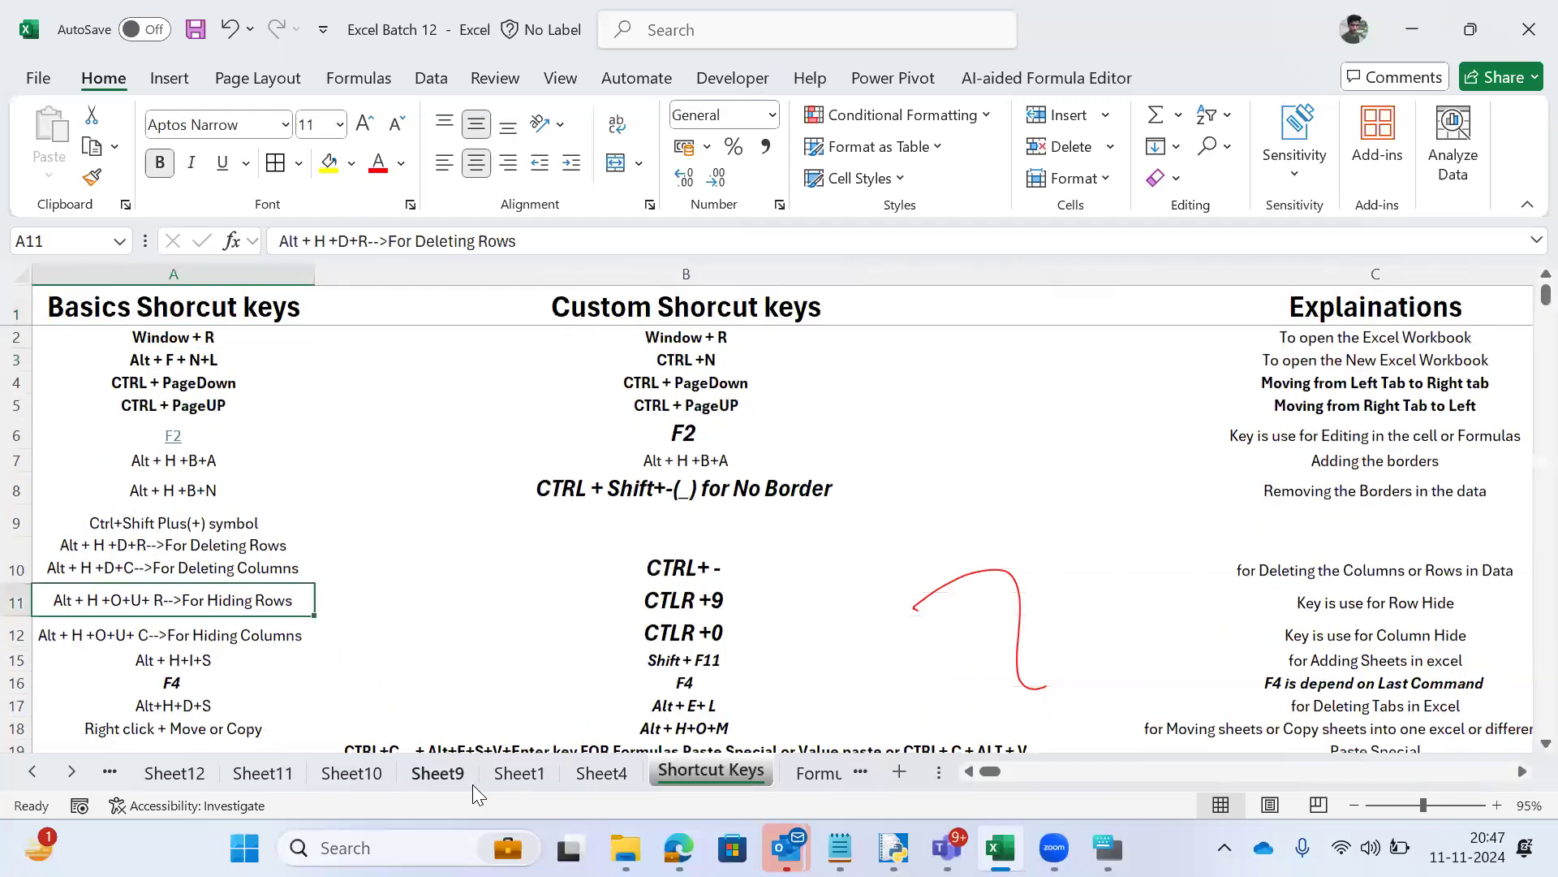
{"action": "key", "text": "Up"}
{"action": "key", "text": "Up"}
{"action": "key", "text": "Up"}
{"action": "key", "text": "Up"}
{"action": "key", "text": "Up"}
{"action": "key", "text": "Up"}
{"action": "key", "text": "Up"}
{"action": "key", "text": "Up"}
{"action": "key", "text": "Up"}
{"action": "key", "text": "Down"}
{"action": "key", "text": "Down"}
{"action": "key", "text": "Down"}
{"action": "key", "text": "Down"}
{"action": "key", "text": "Down"}
{"action": "key", "text": "Down"}
{"action": "key", "text": "Up"}
{"action": "key", "text": "Up"}
{"action": "key", "text": "Right"}
{"action": "key", "text": "Left"}
Step: Check the existing worksheets before Shortcut Keys again, then review the row 15 shortcuts for adding sheets
{"action": "key", "text": "ctrl+Page_Up"}
{"action": "key", "text": "ctrl+Page_Up"}
{"action": "key", "text": "ctrl+Page_Up"}
{"action": "key", "text": "ctrl+Page_Up"}
{"action": "key", "text": "ctrl+Page_Up"}
{"action": "key", "text": "ctrl+Page_Up"}
{"action": "key", "text": "ctrl+Page_Up"}
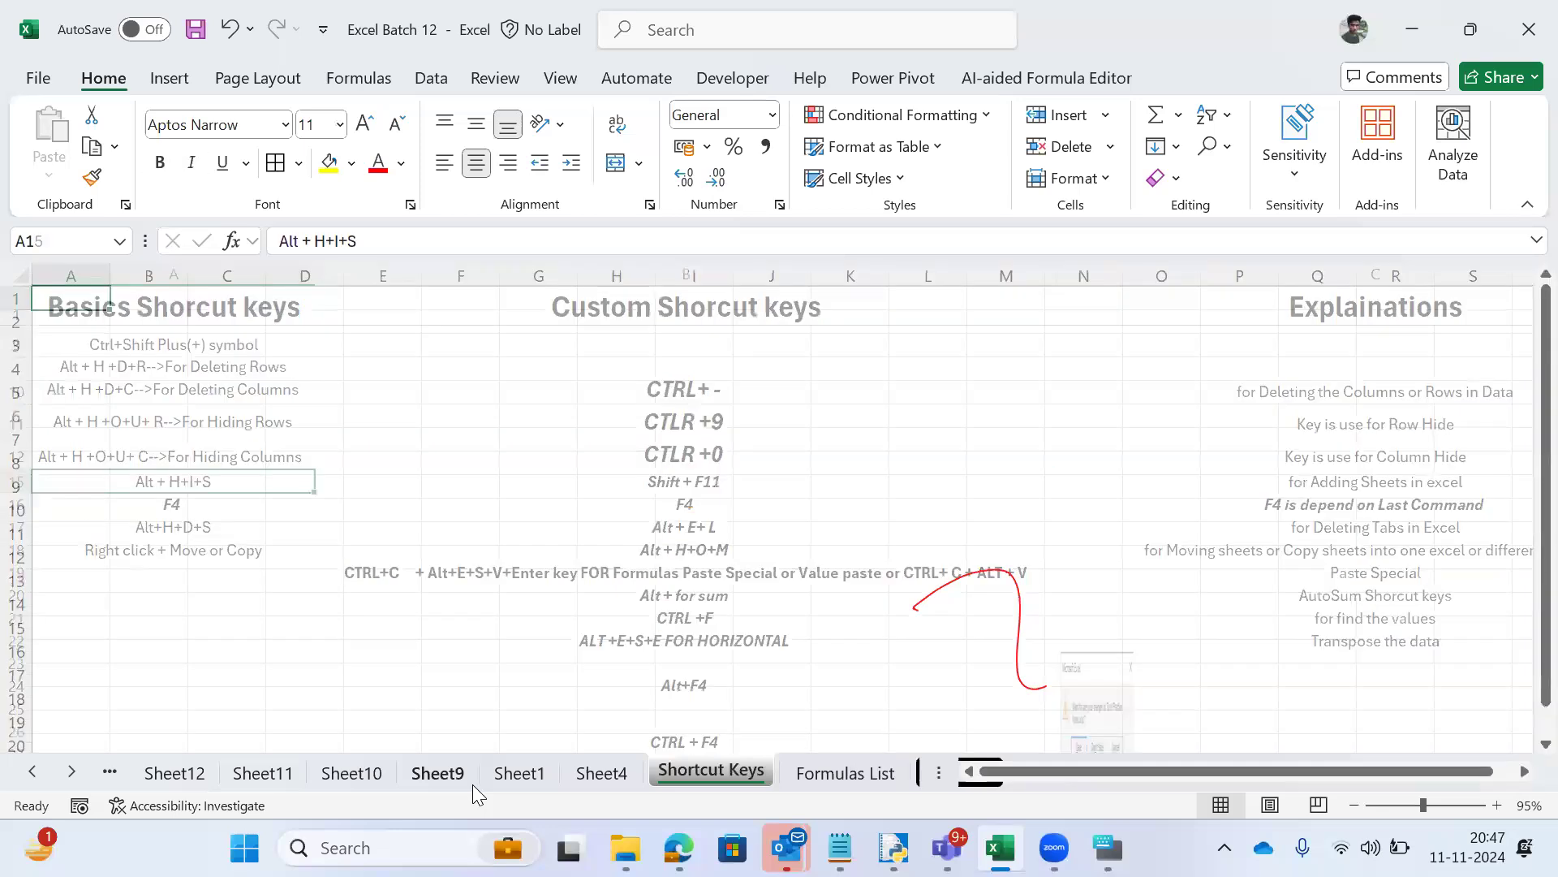
{"action": "key", "text": "ctrl+Page_Down"}
{"action": "key", "text": "ctrl+Page_Down"}
{"action": "key", "text": "ctrl+Page_Down"}
{"action": "key", "text": "ctrl+Page_Down"}
{"action": "key", "text": "ctrl+Page_Down"}
{"action": "key", "text": "ctrl+Page_Down"}
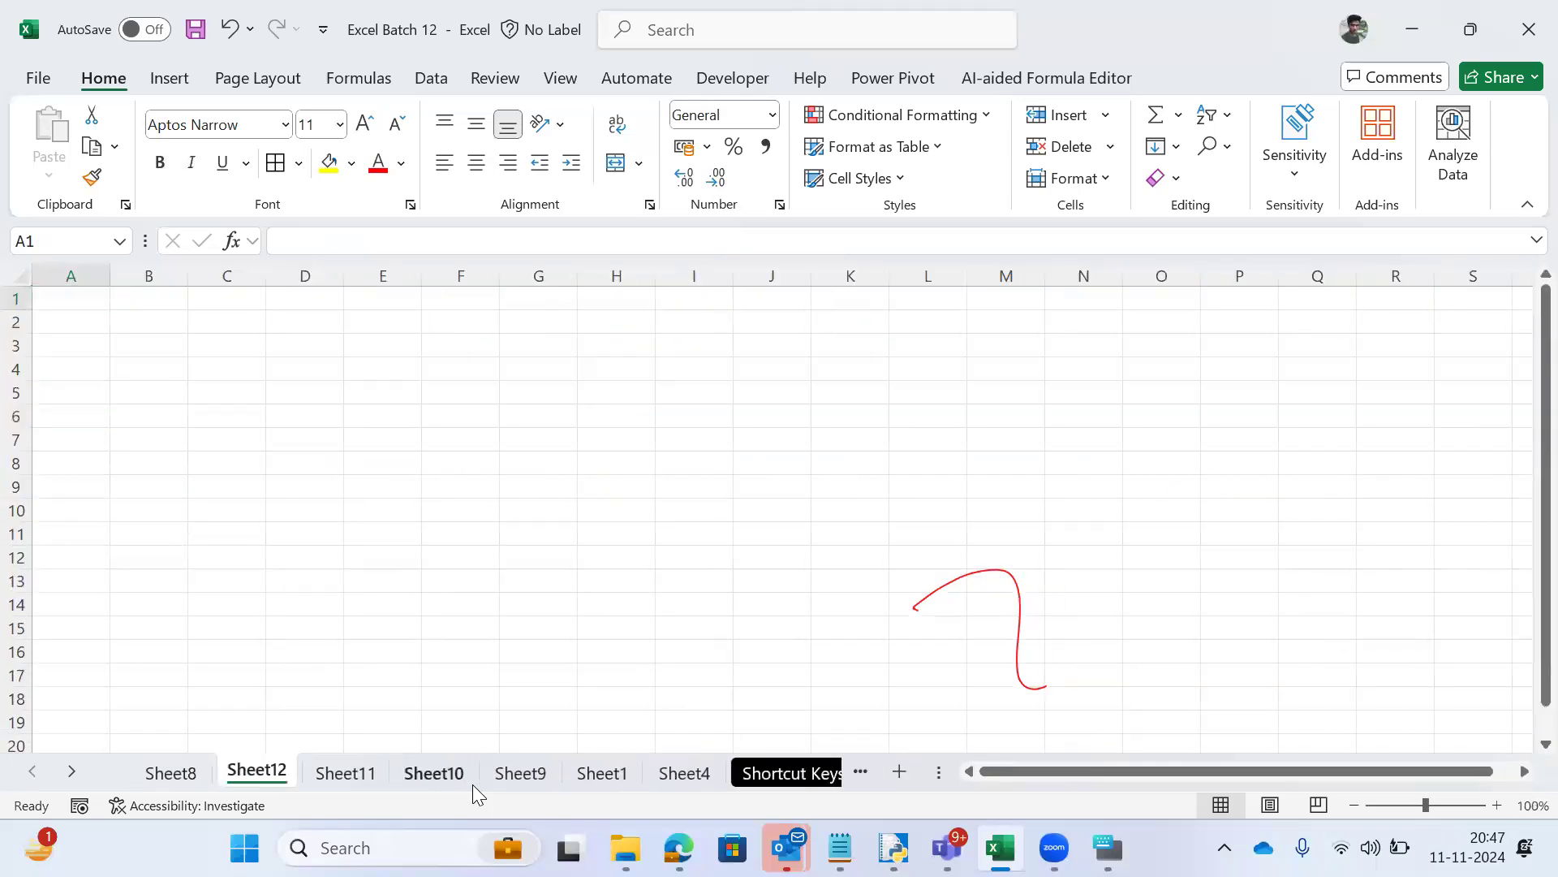
{"action": "key", "text": "ctrl+Page_Down"}
{"action": "key", "text": "Right"}
{"action": "key", "text": "Right"}
{"action": "key", "text": "Left"}
{"action": "key", "text": "Left"}
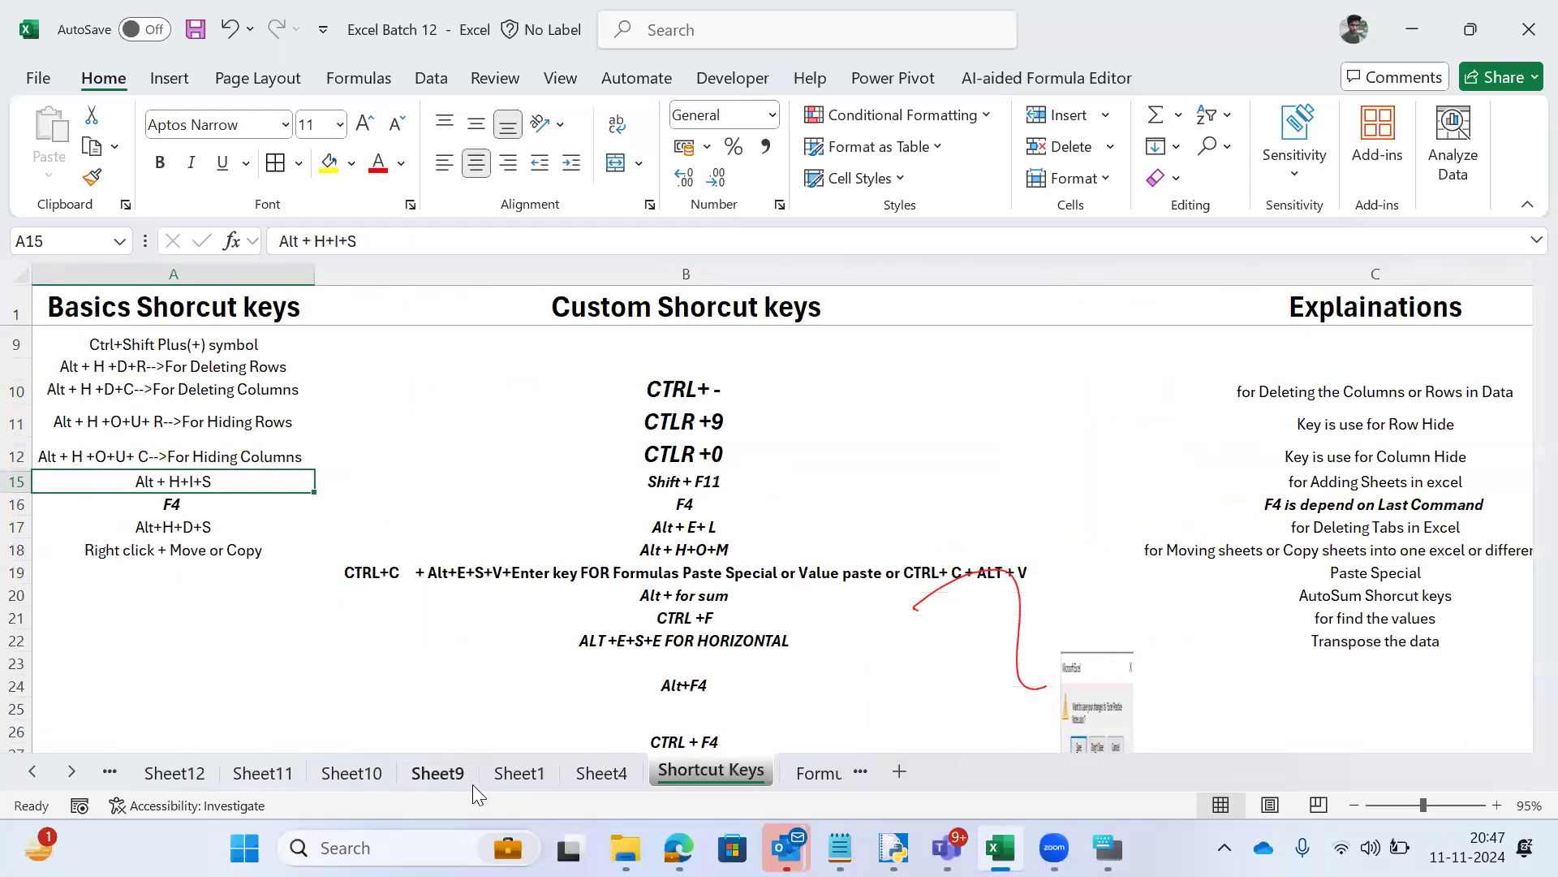
Step: Insert 17 blank worksheets in front of the Shortcut Keys sheet
{"action": "key", "text": "shift+F11"}
{"action": "key", "text": "shift+F11"}
{"action": "key", "text": "shift+F11"}
{"action": "key", "text": "shift+F11"}
{"action": "key", "text": "shift+F11"}
{"action": "key", "text": "shift+F11"}
{"action": "key", "text": "shift+F11"}
{"action": "key", "text": "shift+F11"}
{"action": "key", "text": "shift+F11"}
{"action": "key", "text": "shift+F11"}
{"action": "key", "text": "shift+F11"}
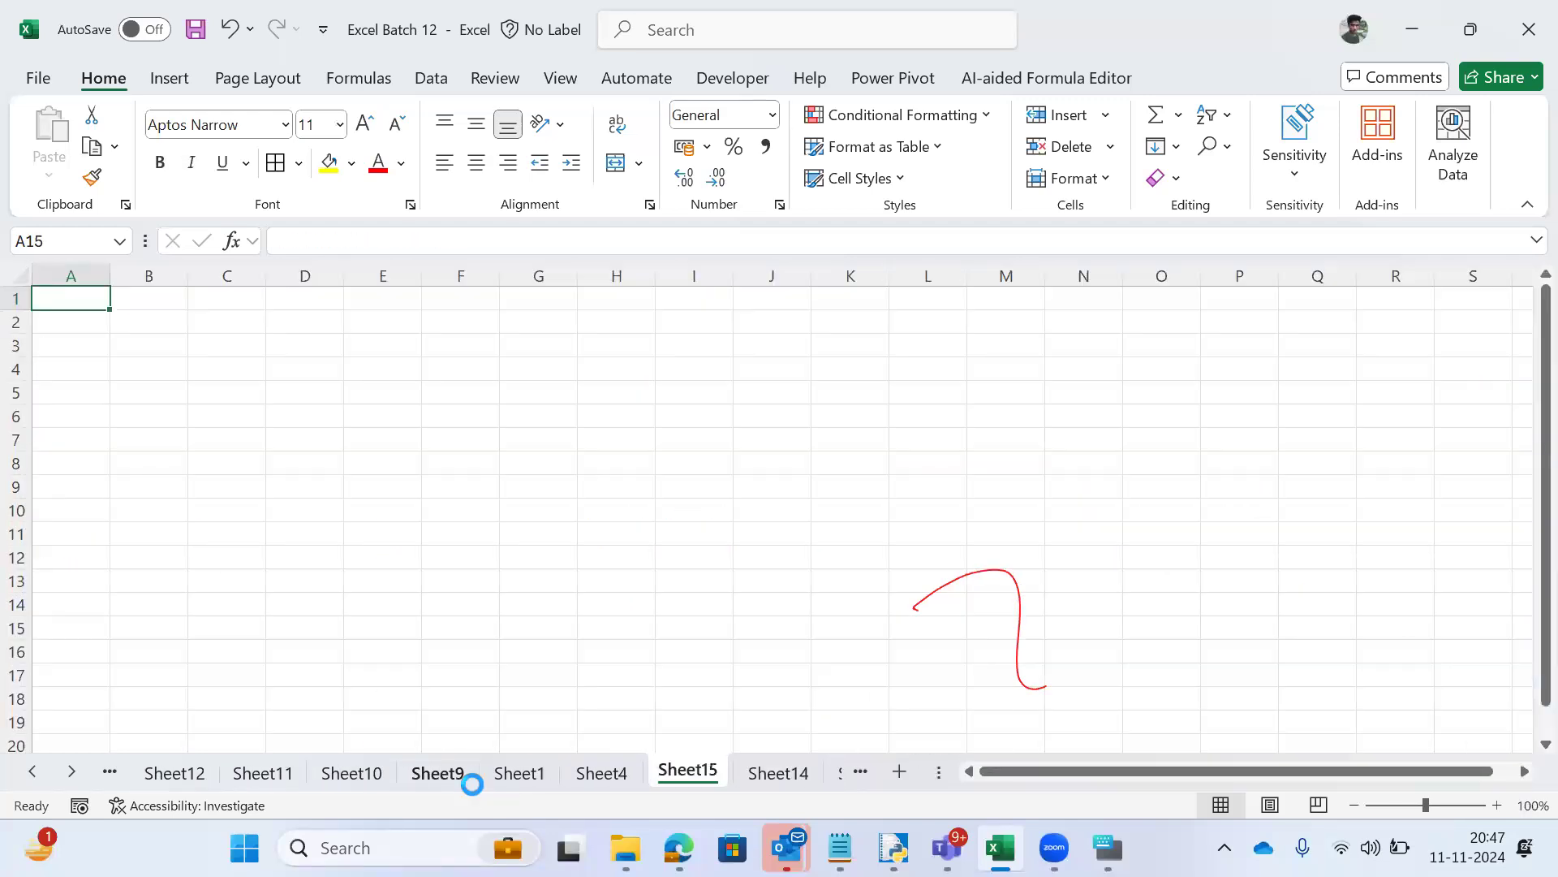
{"action": "key", "text": "shift+F11"}
{"action": "key", "text": "shift+F11"}
{"action": "key", "text": "shift+F11"}
{"action": "key", "text": "shift+F11"}
{"action": "key", "text": "shift+F11"}
{"action": "key", "text": "shift+F11"}
Step: Go through the newly inserted blank worksheets one after another and return to the Shortcut Keys sheet
{"action": "key", "text": "ctrl+Page_Down"}
{"action": "key", "text": "ctrl+Page_Down"}
{"action": "key", "text": "ctrl+Page_Down"}
{"action": "key", "text": "ctrl+Page_Down"}
{"action": "key", "text": "ctrl+Page_Down"}
{"action": "key", "text": "ctrl+Page_Down"}
{"action": "key", "text": "ctrl+Page_Down"}
{"action": "key", "text": "ctrl+Page_Down"}
{"action": "key", "text": "ctrl+Page_Down"}
{"action": "key", "text": "ctrl+Page_Down"}
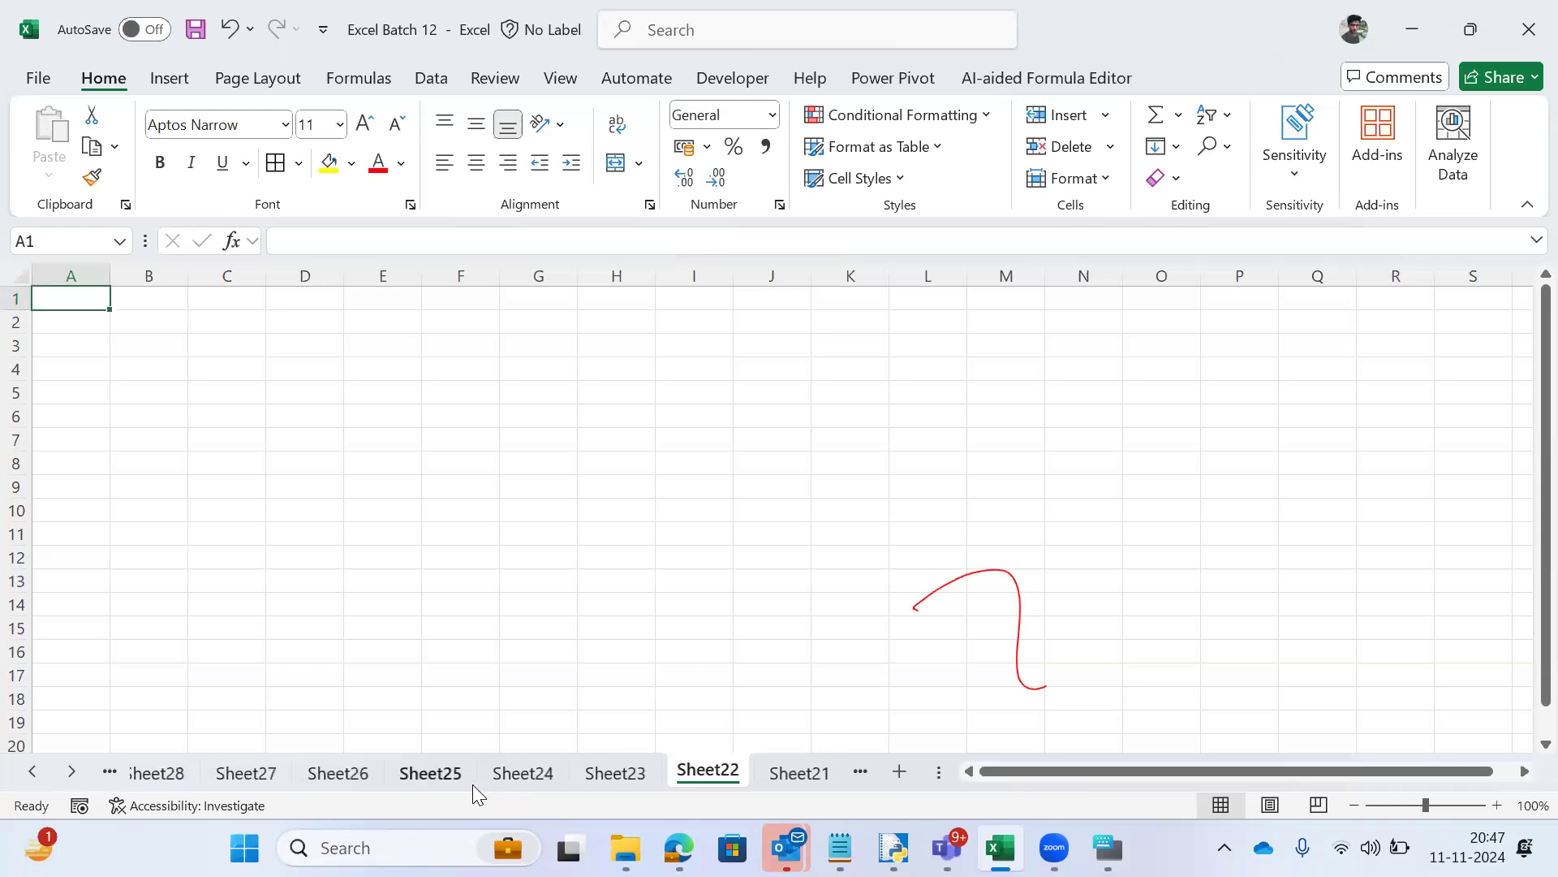
{"action": "key", "text": "ctrl+Page_Down"}
{"action": "key", "text": "ctrl+Page_Down"}
{"action": "key", "text": "ctrl+Page_Down"}
{"action": "key", "text": "ctrl+Page_Down"}
{"action": "key", "text": "ctrl+Page_Down"}
{"action": "key", "text": "ctrl+Page_Down"}
{"action": "key", "text": "ctrl+Page_Down"}
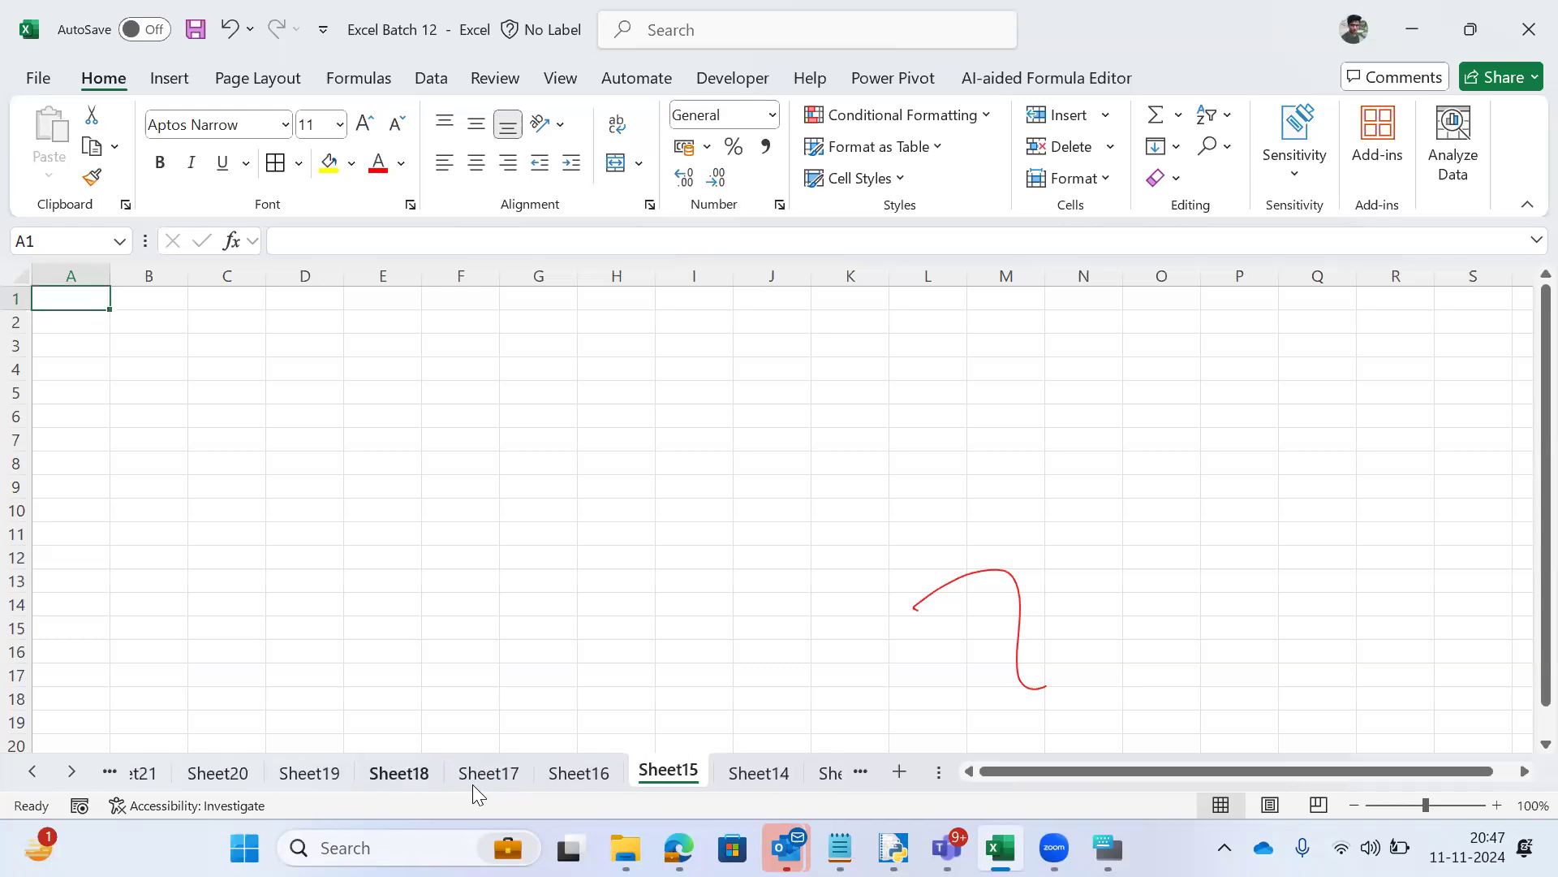
{"action": "key", "text": "ctrl+Page_Down"}
{"action": "key", "text": "ctrl+Page_Up"}
{"action": "key", "text": "ctrl+Page_Up"}
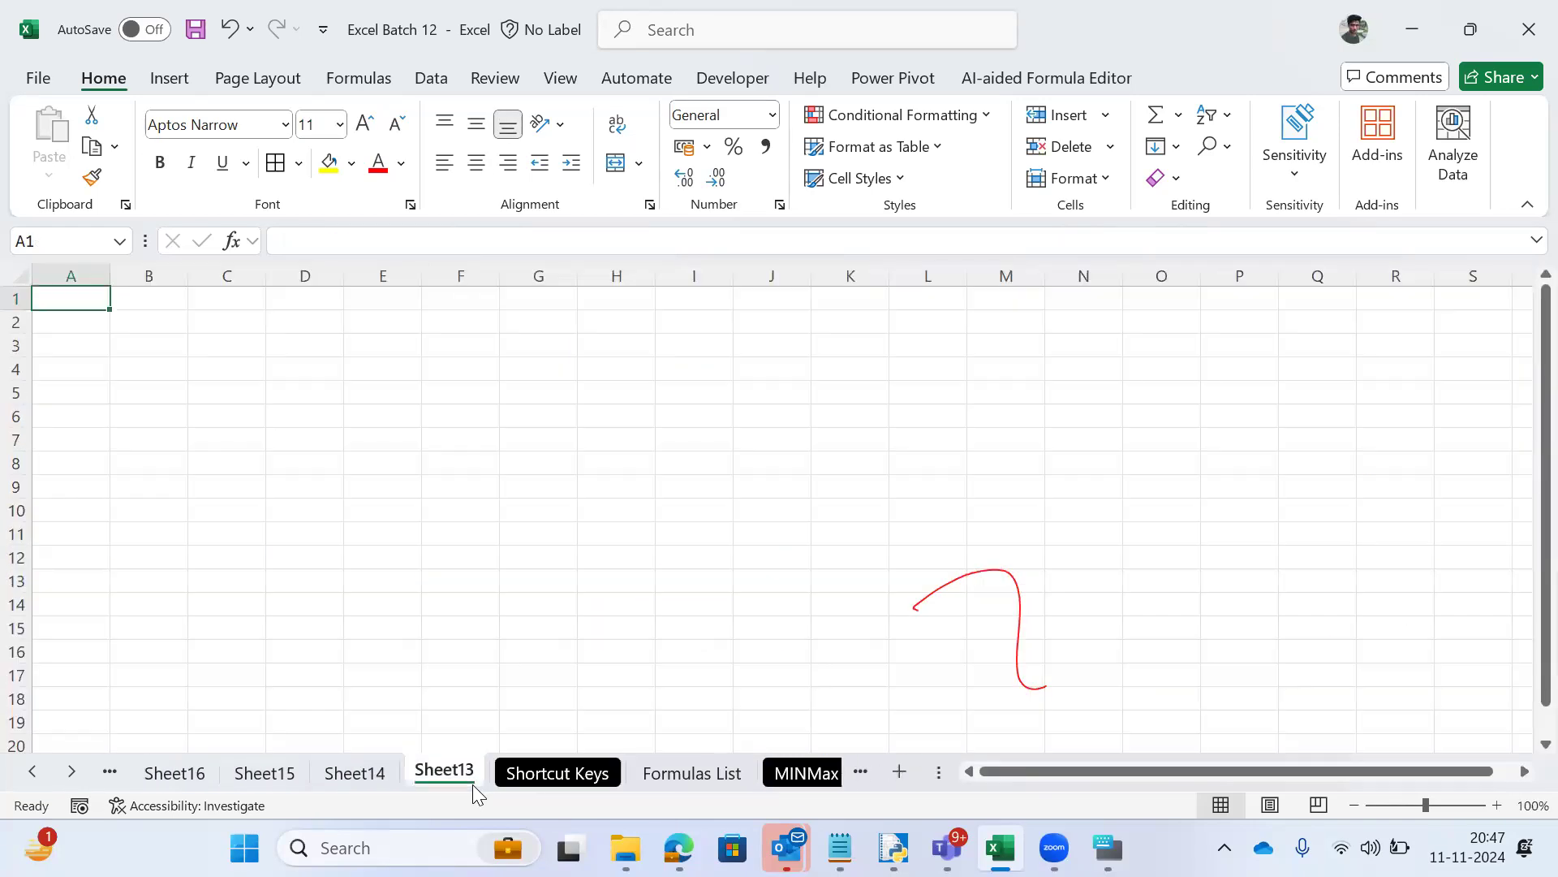
{"action": "key", "text": "ctrl+Page_Down"}
{"action": "key", "text": "ctrl+Page_Up"}
{"action": "key", "text": "ctrl+Page_Down"}
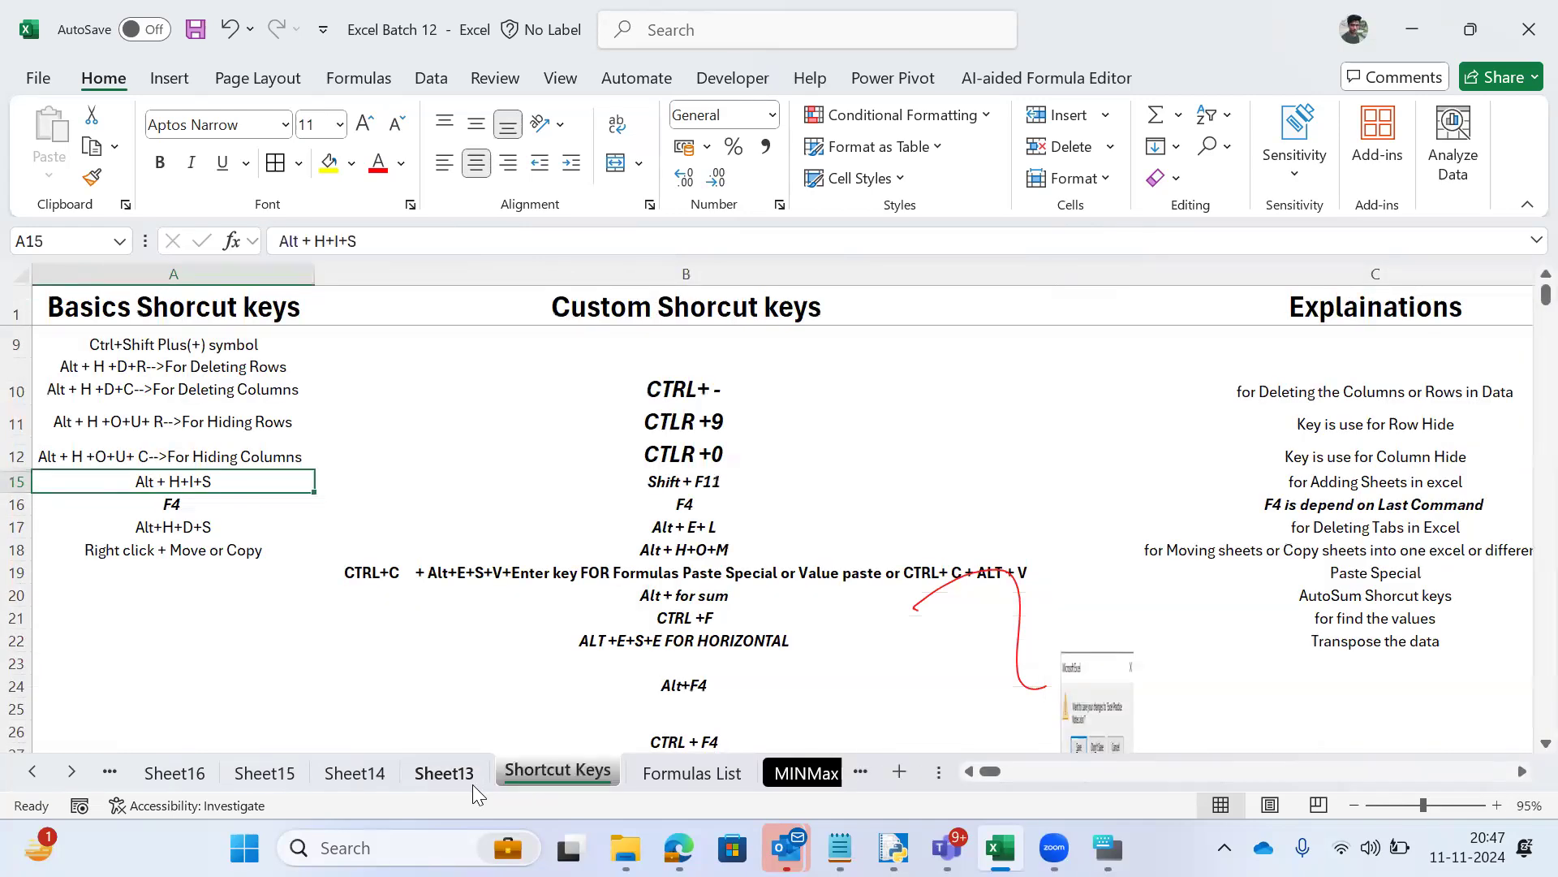
Step: Examine the F4 entry in row 16, its explanation, and the shortcut rows below it
{"action": "key", "text": "Down"}
{"action": "key", "text": "Right"}
{"action": "key", "text": "Up"}
{"action": "key", "text": "Down"}
{"action": "key", "text": "Left"}
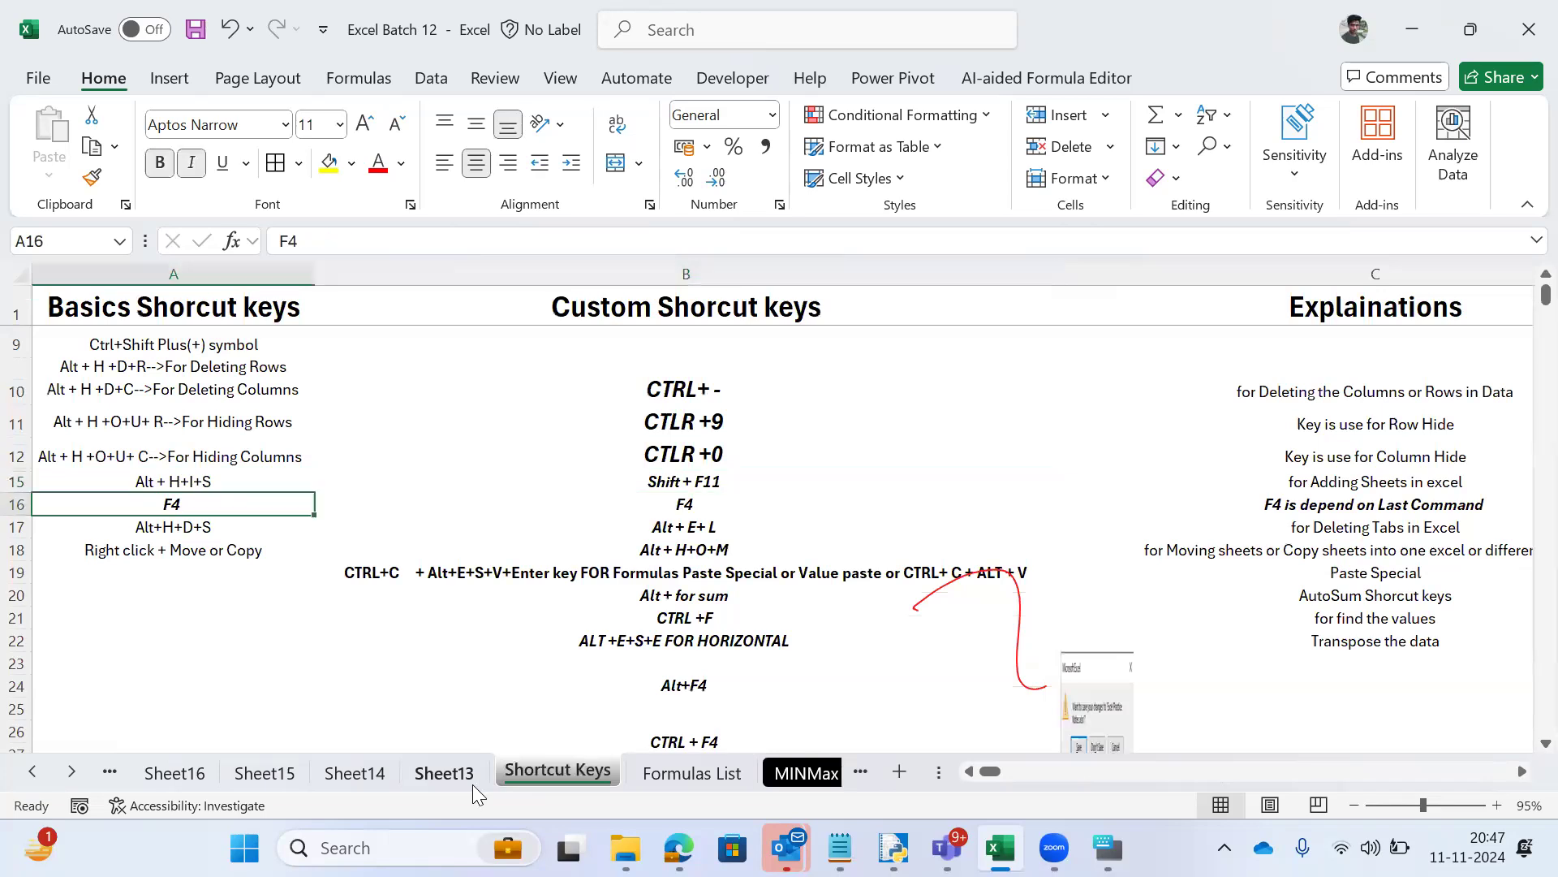
{"action": "key", "text": "Right"}
{"action": "key", "text": "Right"}
{"action": "key", "text": "Left"}
{"action": "key", "text": "Left"}
{"action": "key", "text": "Down"}
{"action": "key", "text": "Down"}
{"action": "key", "text": "Down"}
{"action": "key", "text": "Down"}
Step: Go back through all the inserted and earlier worksheets to the workbook's first sheet, Sheet8
{"action": "key", "text": "ctrl+Page_Up"}
{"action": "key", "text": "ctrl+Page_Up"}
{"action": "key", "text": "ctrl+Page_Up"}
{"action": "key", "text": "ctrl+Page_Up"}
{"action": "key", "text": "ctrl+Page_Up"}
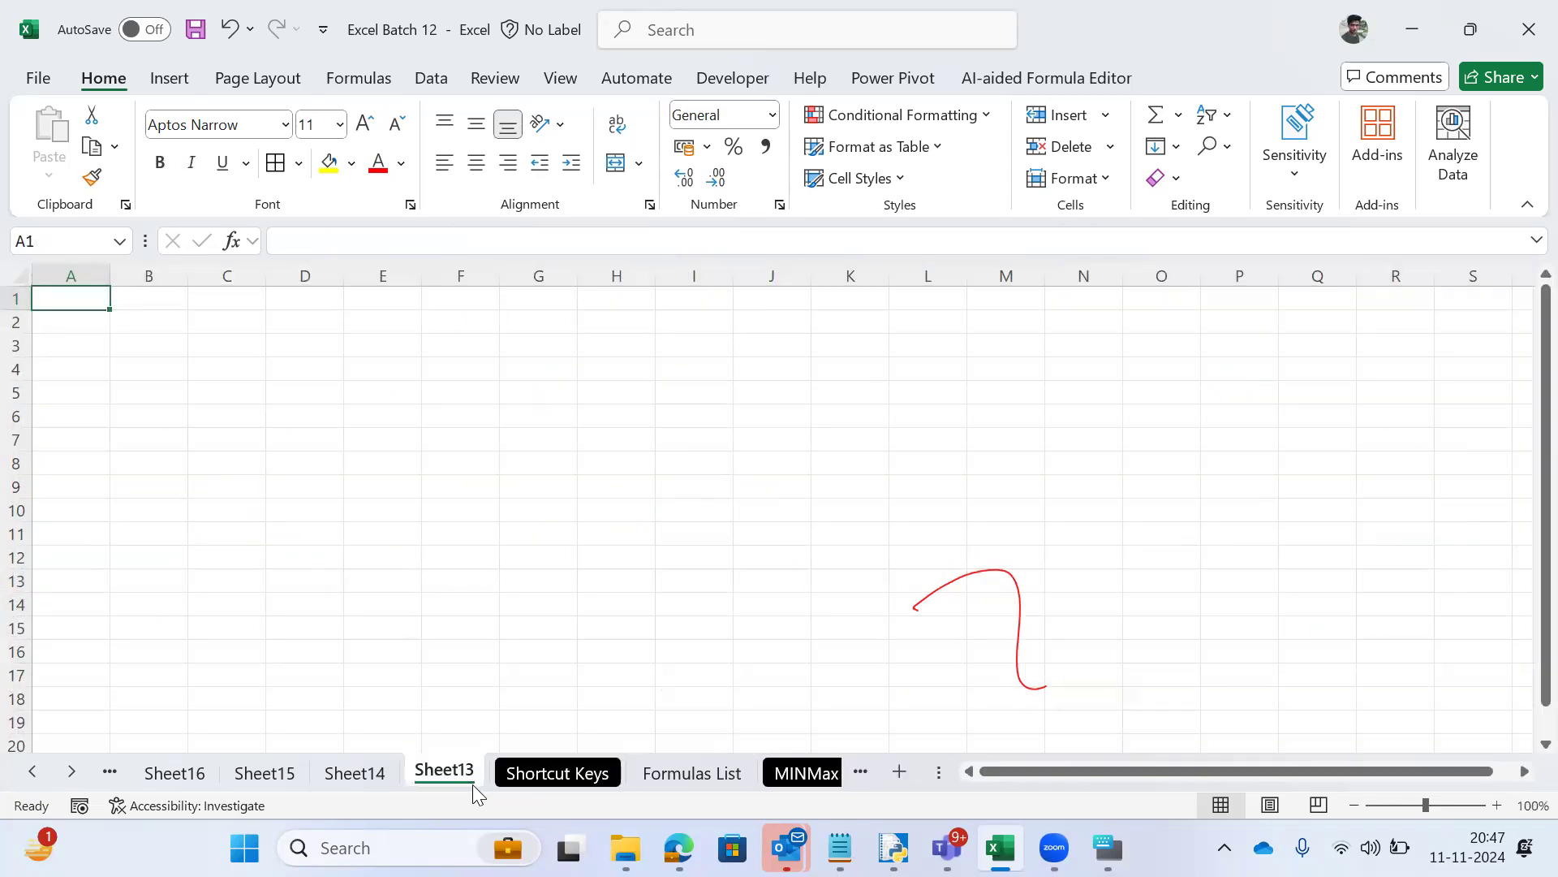
{"action": "key", "text": "ctrl+Page_Up"}
{"action": "key", "text": "ctrl+Page_Up"}
{"action": "key", "text": "ctrl+Page_Up"}
{"action": "key", "text": "ctrl+Page_Up"}
{"action": "key", "text": "ctrl+Page_Up"}
{"action": "key", "text": "ctrl+Page_Up"}
{"action": "key", "text": "ctrl+Page_Up"}
{"action": "key", "text": "ctrl+Page_Up"}
{"action": "key", "text": "ctrl+Page_Up"}
{"action": "key", "text": "ctrl+Page_Up"}
{"action": "key", "text": "ctrl+Page_Up"}
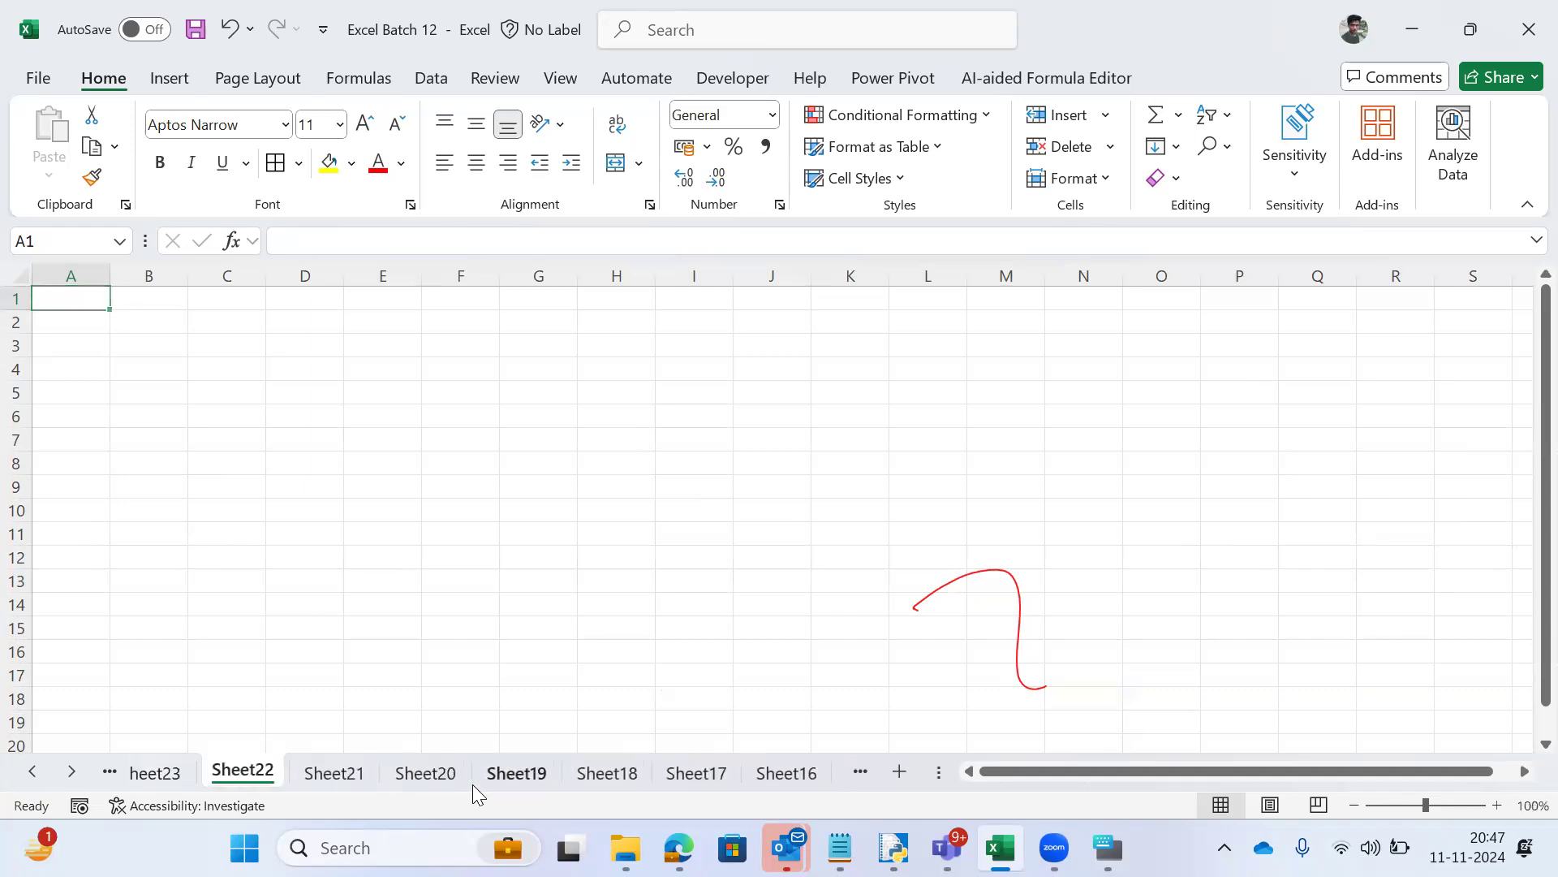
{"action": "key", "text": "ctrl+Page_Up"}
{"action": "key", "text": "ctrl+Page_Up"}
{"action": "key", "text": "ctrl+Page_Up"}
{"action": "key", "text": "ctrl+Page_Up"}
{"action": "key", "text": "ctrl+Page_Up"}
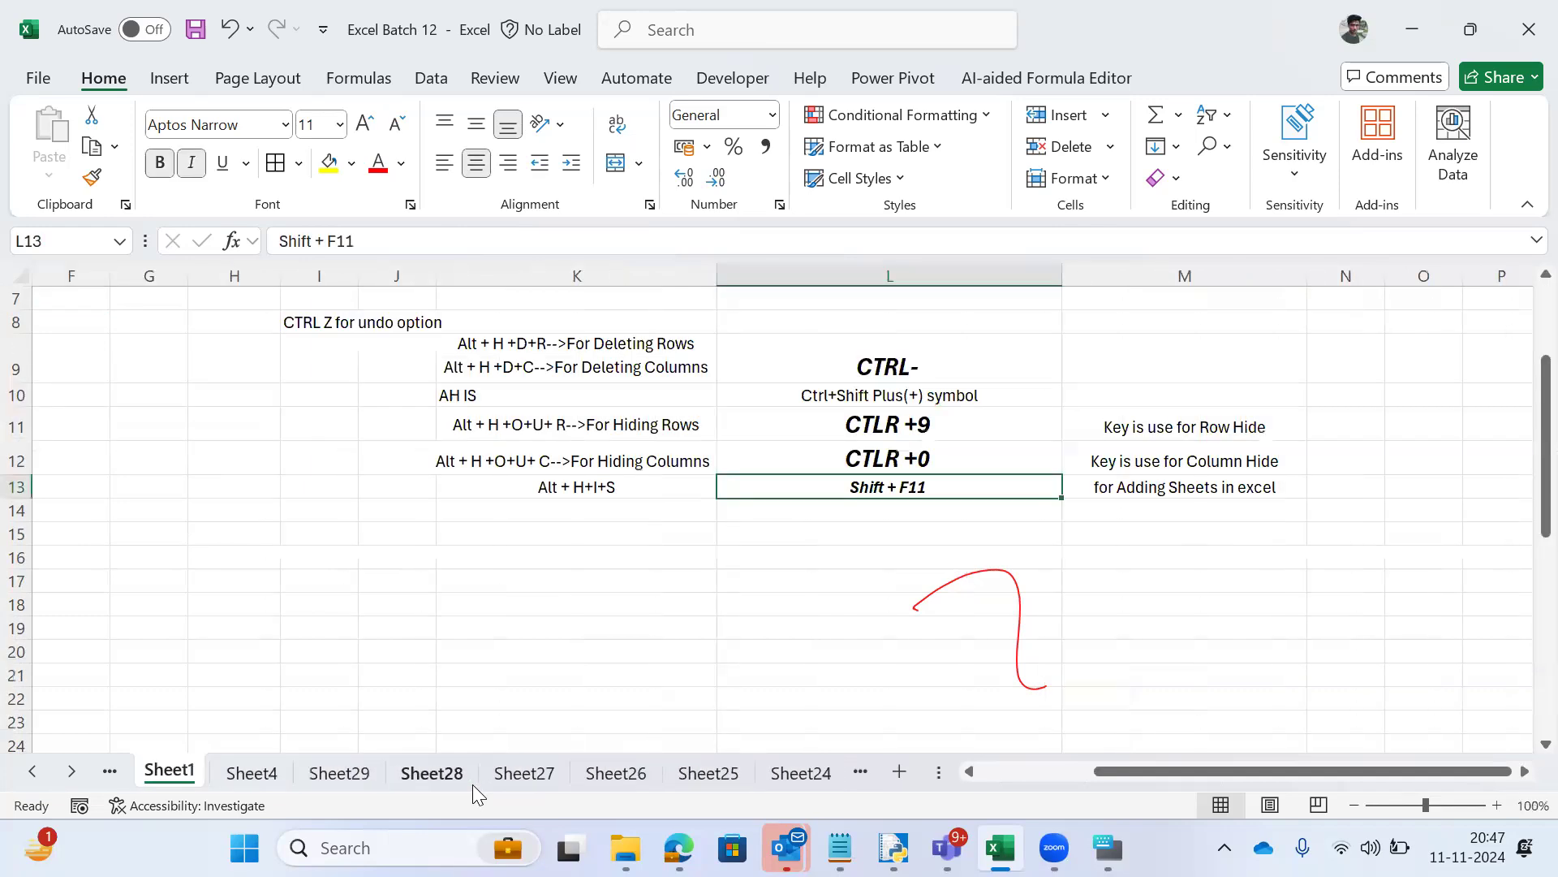
{"action": "key", "text": "ctrl+Page_Down"}
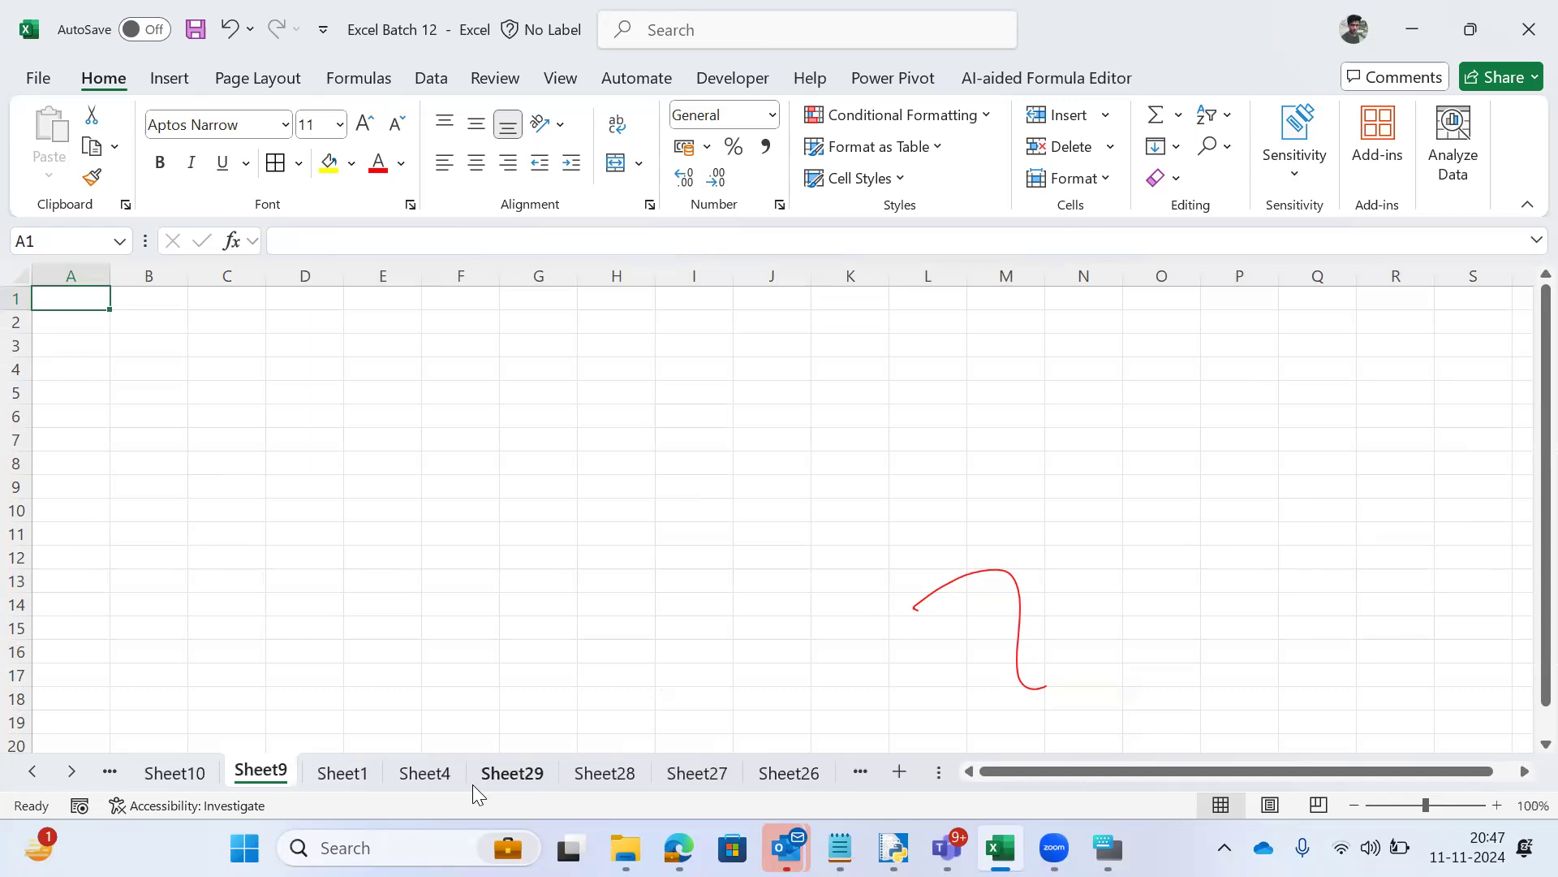
{"action": "key", "text": "ctrl+Page_Down"}
{"action": "key", "text": "ctrl+Page_Up"}
{"action": "key", "text": "ctrl+Page_Up"}
{"action": "key", "text": "ctrl+Page_Up"}
{"action": "key", "text": "ctrl+Page_Up"}
{"action": "key", "text": "ctrl+Page_Up"}
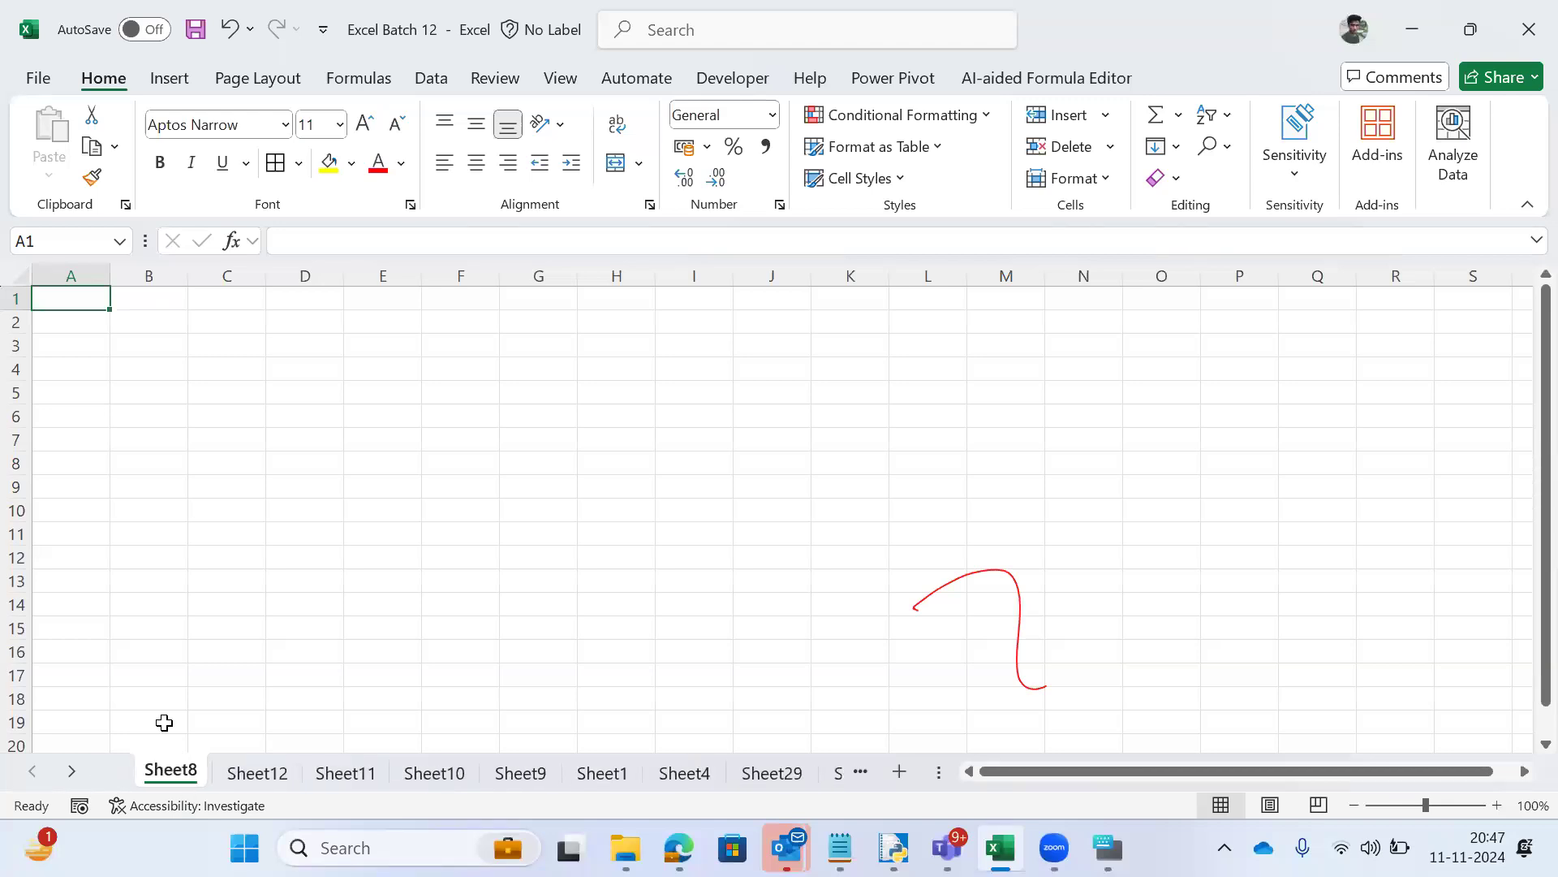
Step: Go forward through the worksheets from Sheet8 to Formulas List and return to the Shortcut Keys sheet
{"action": "key", "text": "Down"}
{"action": "key", "text": "Right"}
{"action": "key", "text": "Down"}
{"action": "key", "text": "Right"}
{"action": "key", "text": "Left"}
{"action": "key", "text": "ctrl+Page_Down"}
{"action": "key", "text": "ctrl+Page_Down"}
{"action": "key", "text": "ctrl+Page_Down"}
{"action": "key", "text": "ctrl+Page_Down"}
{"action": "key", "text": "ctrl+Page_Down"}
{"action": "key", "text": "ctrl+Page_Down"}
{"action": "key", "text": "ctrl+Page_Down"}
{"action": "key", "text": "ctrl+Page_Down"}
{"action": "key", "text": "ctrl+Page_Down"}
{"action": "key", "text": "ctrl+Page_Down"}
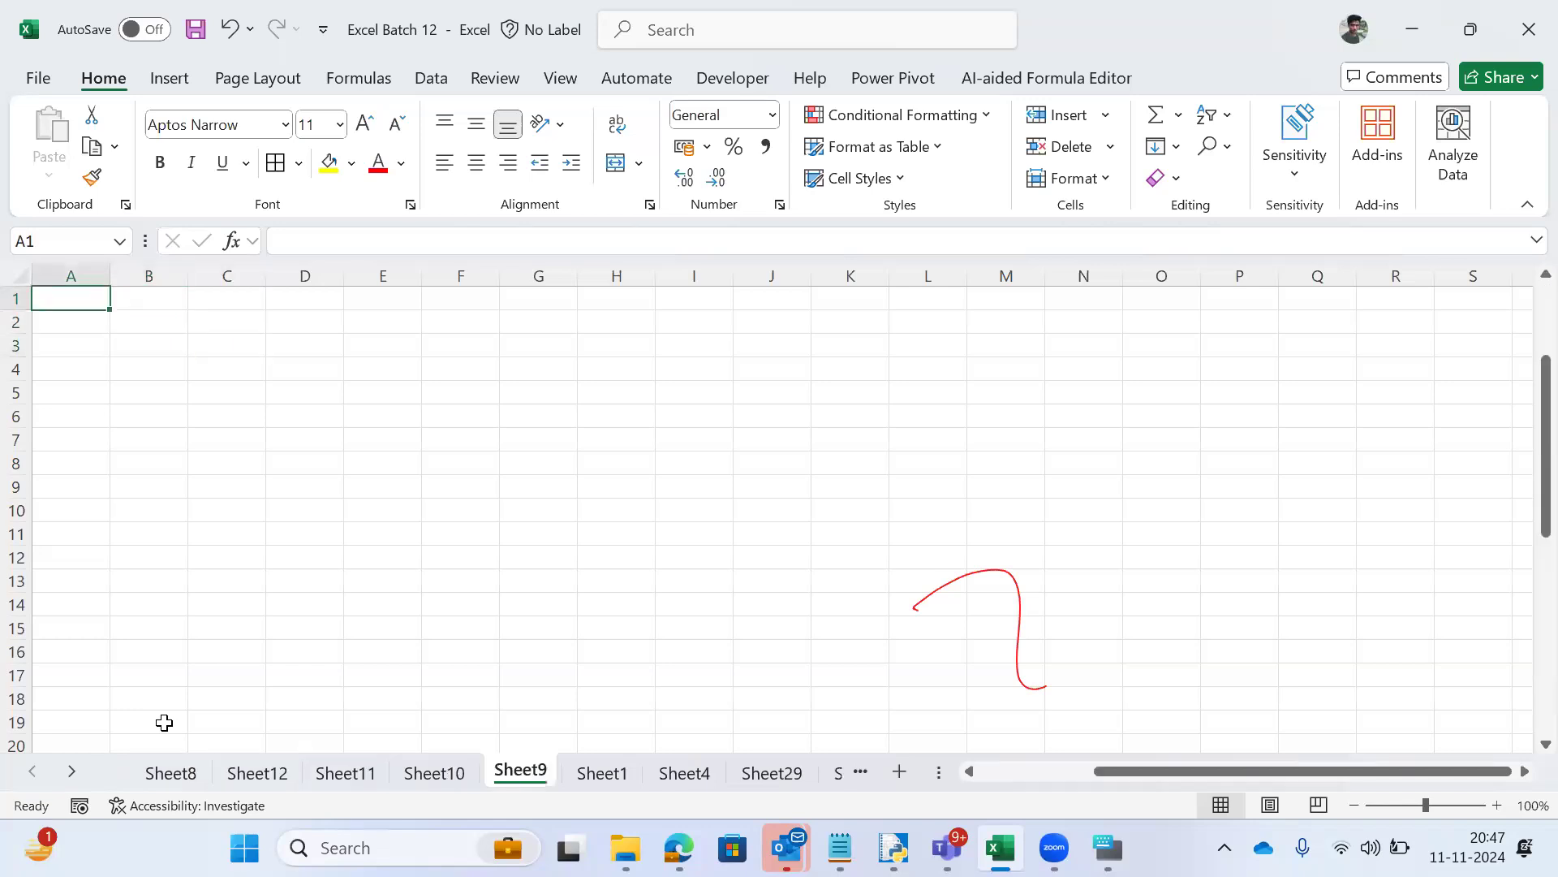
{"action": "key", "text": "ctrl+Page_Down"}
{"action": "key", "text": "ctrl+Page_Down"}
{"action": "key", "text": "ctrl+Page_Down"}
{"action": "key", "text": "ctrl+Page_Down"}
{"action": "key", "text": "ctrl+Page_Down"}
{"action": "key", "text": "ctrl+Page_Down"}
{"action": "key", "text": "ctrl+Page_Down"}
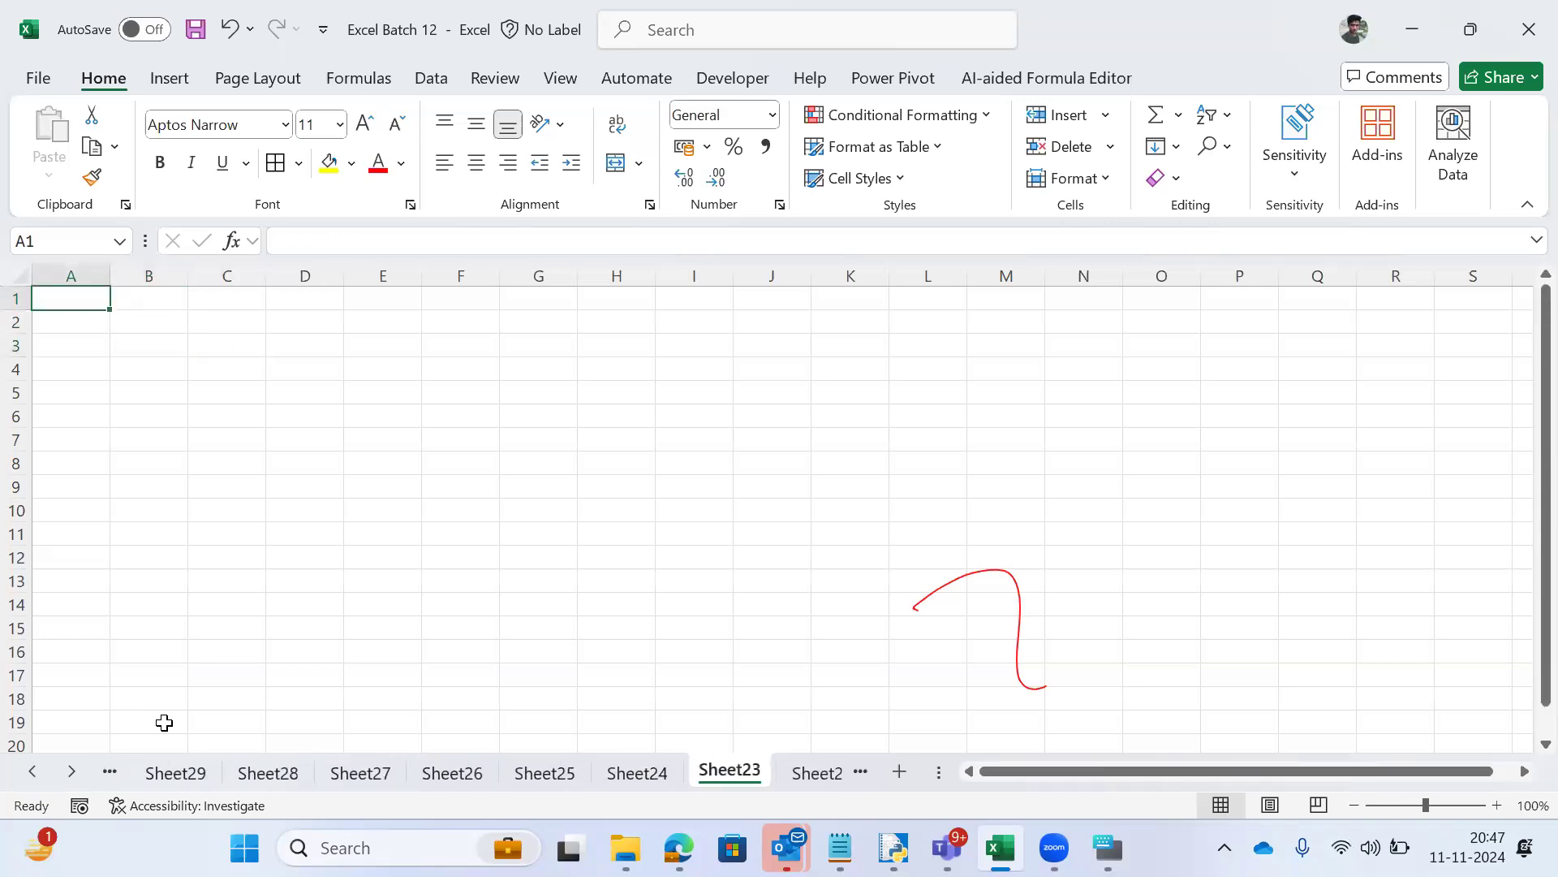
{"action": "key", "text": "ctrl+Page_Down"}
{"action": "key", "text": "ctrl+Page_Down"}
{"action": "key", "text": "ctrl+Page_Down"}
{"action": "key", "text": "ctrl+Page_Down"}
{"action": "key", "text": "ctrl+Page_Down"}
{"action": "key", "text": "ctrl+Page_Down"}
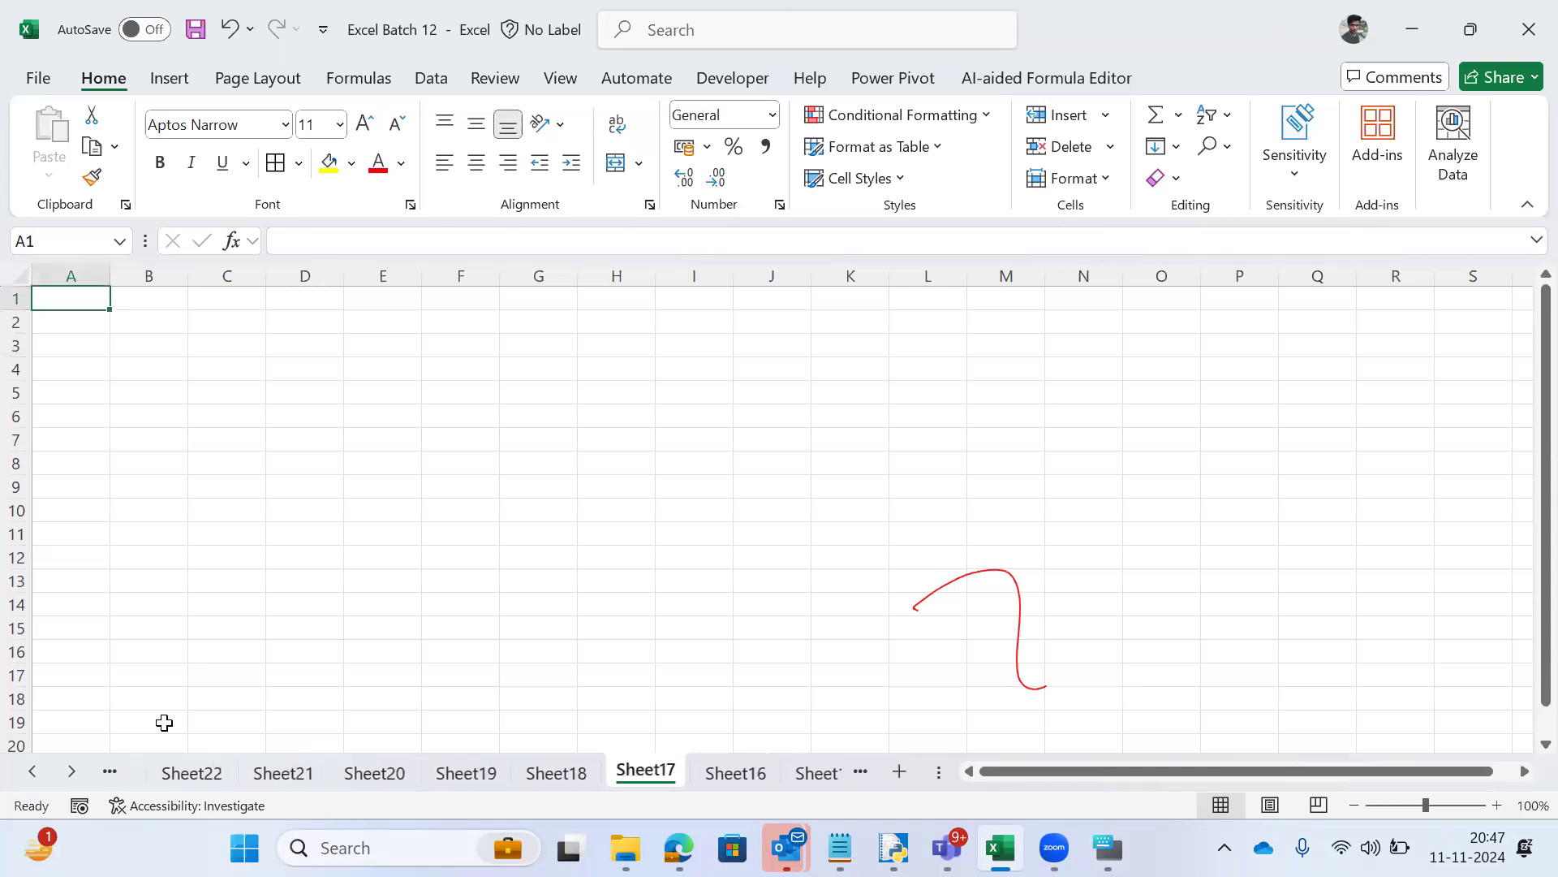
{"action": "key", "text": "ctrl+Page_Down"}
{"action": "key", "text": "ctrl+Page_Down"}
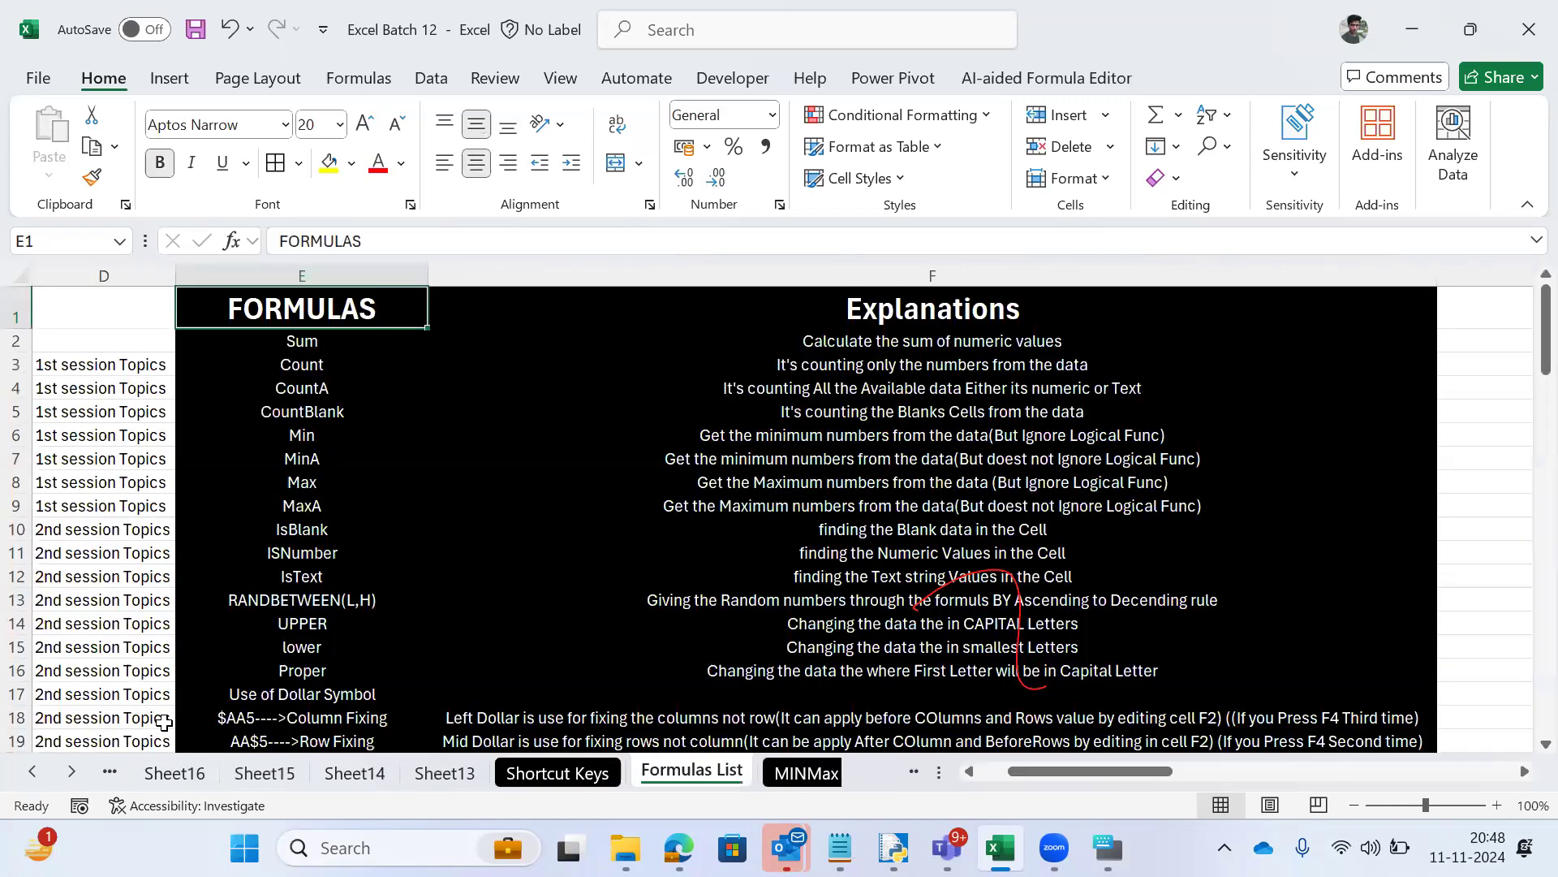
{"action": "key", "text": "ctrl+Page_Up"}
{"action": "key", "text": "Down"}
{"action": "key", "text": "Up"}
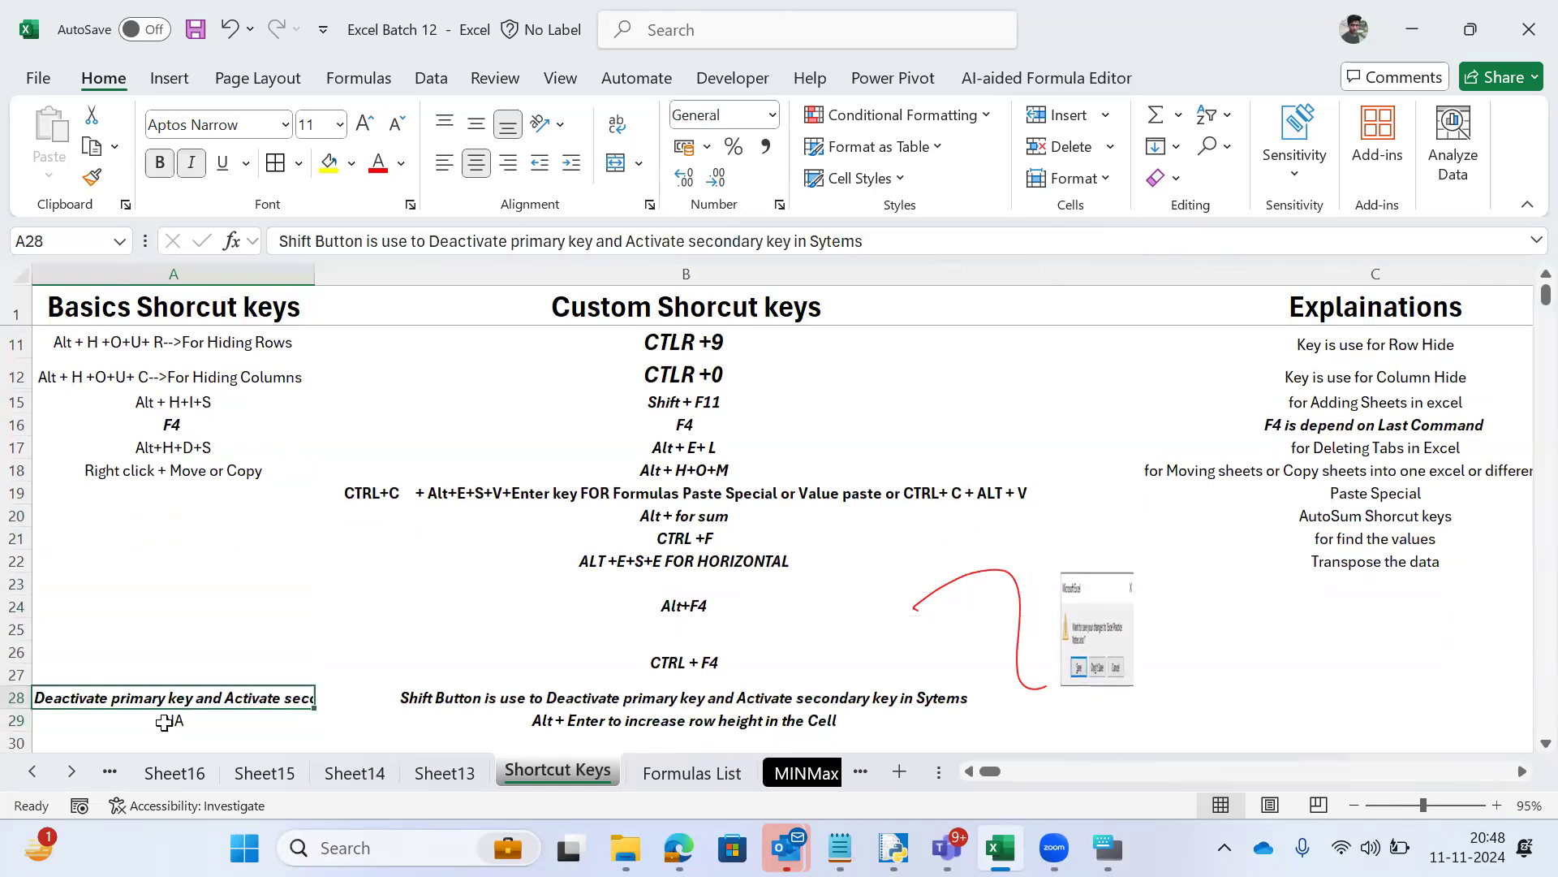
Step: Copy the shortcut entry for deleting tabs, cells A17:C17, on the Shortcut Keys sheet
{"action": "key", "text": "ctrl+Home"}
{"action": "key", "text": "Down"}
{"action": "key", "text": "Down"}
{"action": "key", "text": "ctrl+Down"}
{"action": "key", "text": "ctrl+Down"}
{"action": "key", "text": "ctrl+Up"}
{"action": "key", "text": "Up"}
{"action": "key", "text": "shift+Right"}
{"action": "key", "text": "shift+Right"}
{"action": "key", "text": "ctrl+c"}
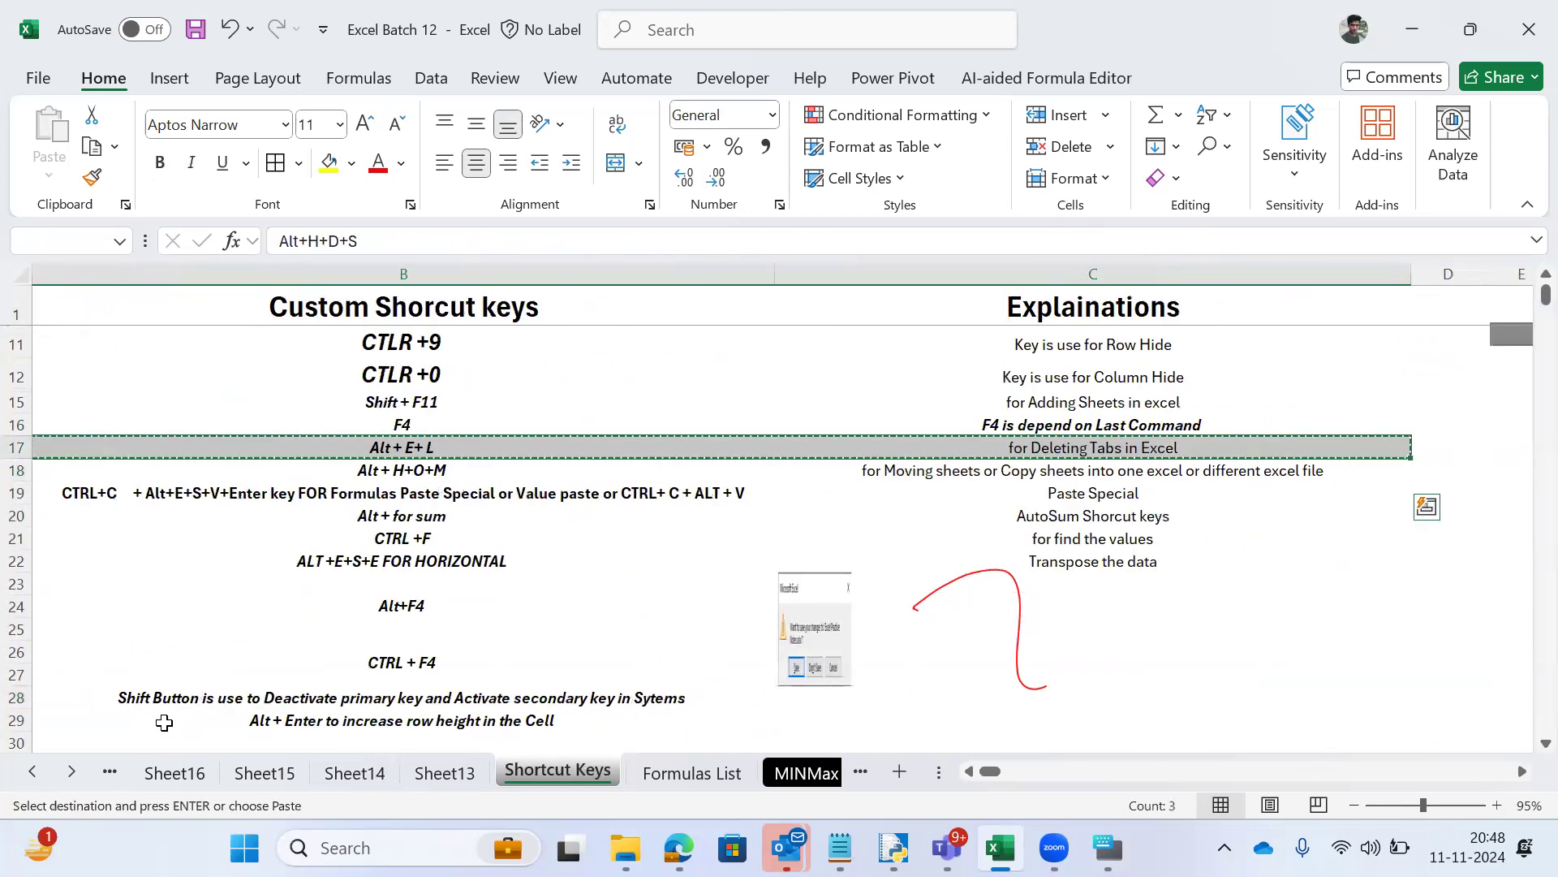
Step: Paste the copied shortcut entry at A3 of Sheet13 and autofit its column widths
{"action": "key", "text": "ctrl+Page_Up"}
{"action": "key", "text": "Down"}
{"action": "key", "text": "Down"}
{"action": "key", "text": "ctrl+v"}
{"action": "key", "text": "alt"}
{"action": "key", "text": "h"}
{"action": "key", "text": "o"}
{"action": "key", "text": "i"}
{"action": "key", "text": "Left"}
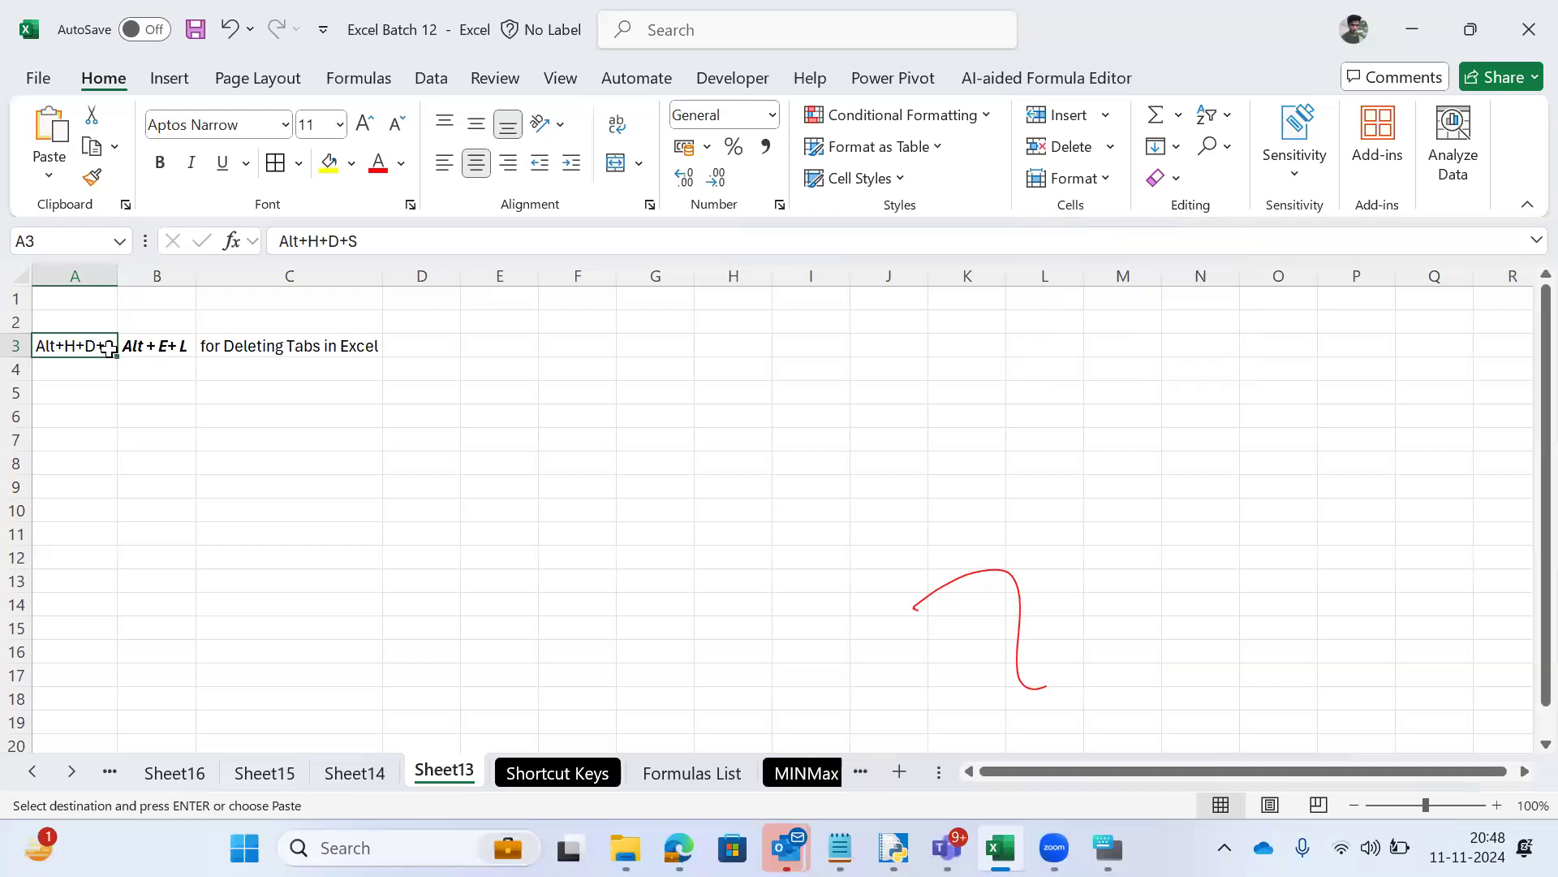
Step: Examine the available delete options and the two pasted shortcuts with their explanation in row 3 of Sheet13
{"action": "left_click", "coordinate": [1111, 146]}
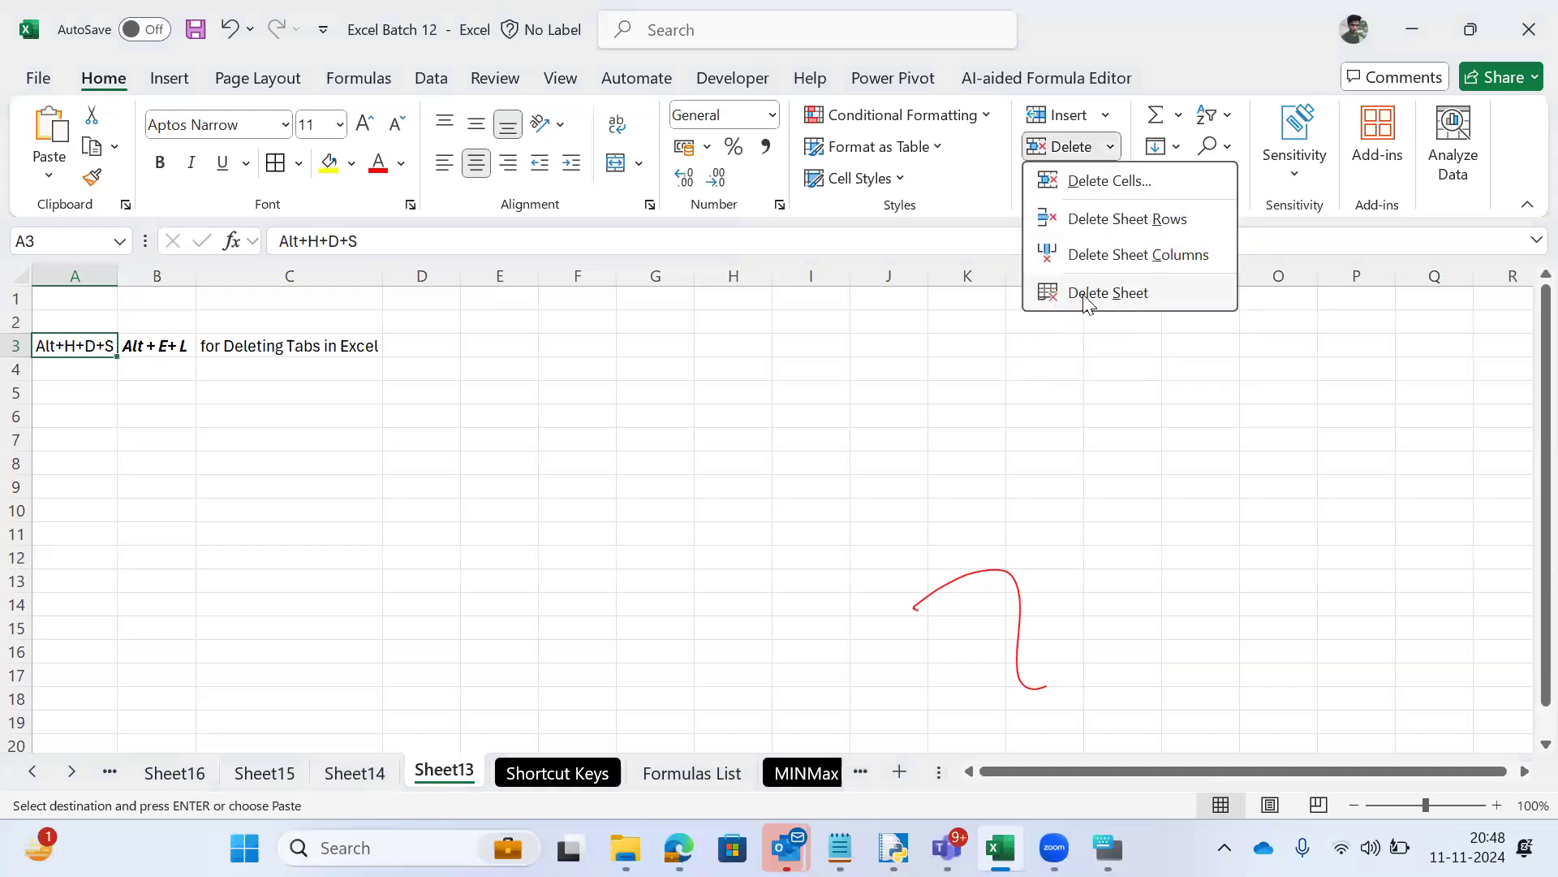
{"action": "key", "text": "Escape"}
{"action": "key", "text": "Escape"}
{"action": "left_click", "coordinate": [312, 456]}
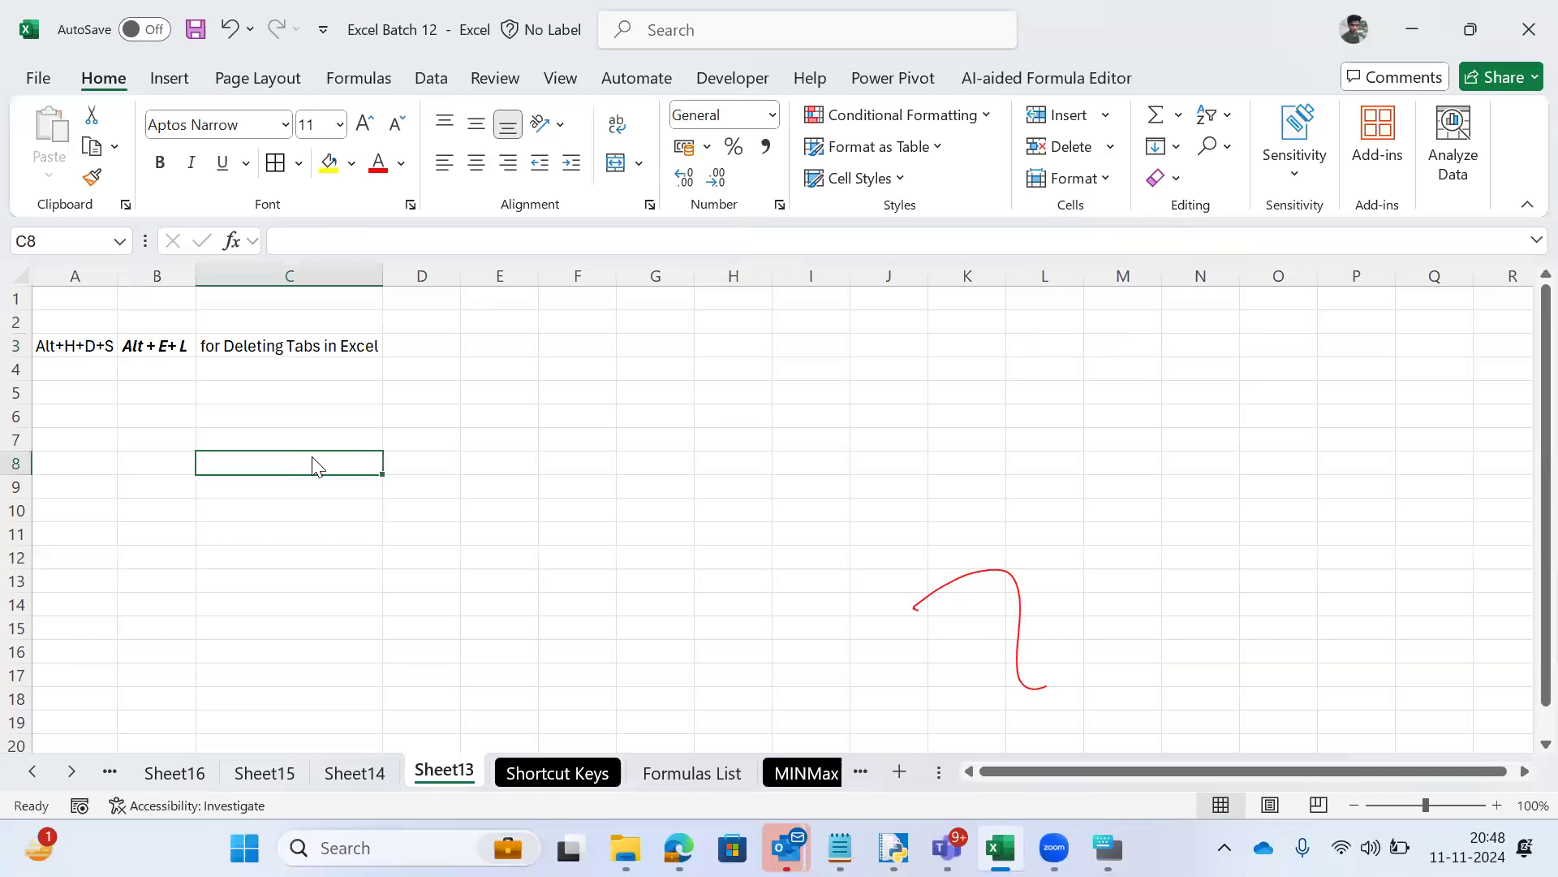
{"action": "key", "text": "alt"}
{"action": "key", "text": "Escape"}
{"action": "key", "text": "alt+h"}
{"action": "key", "text": "d"}
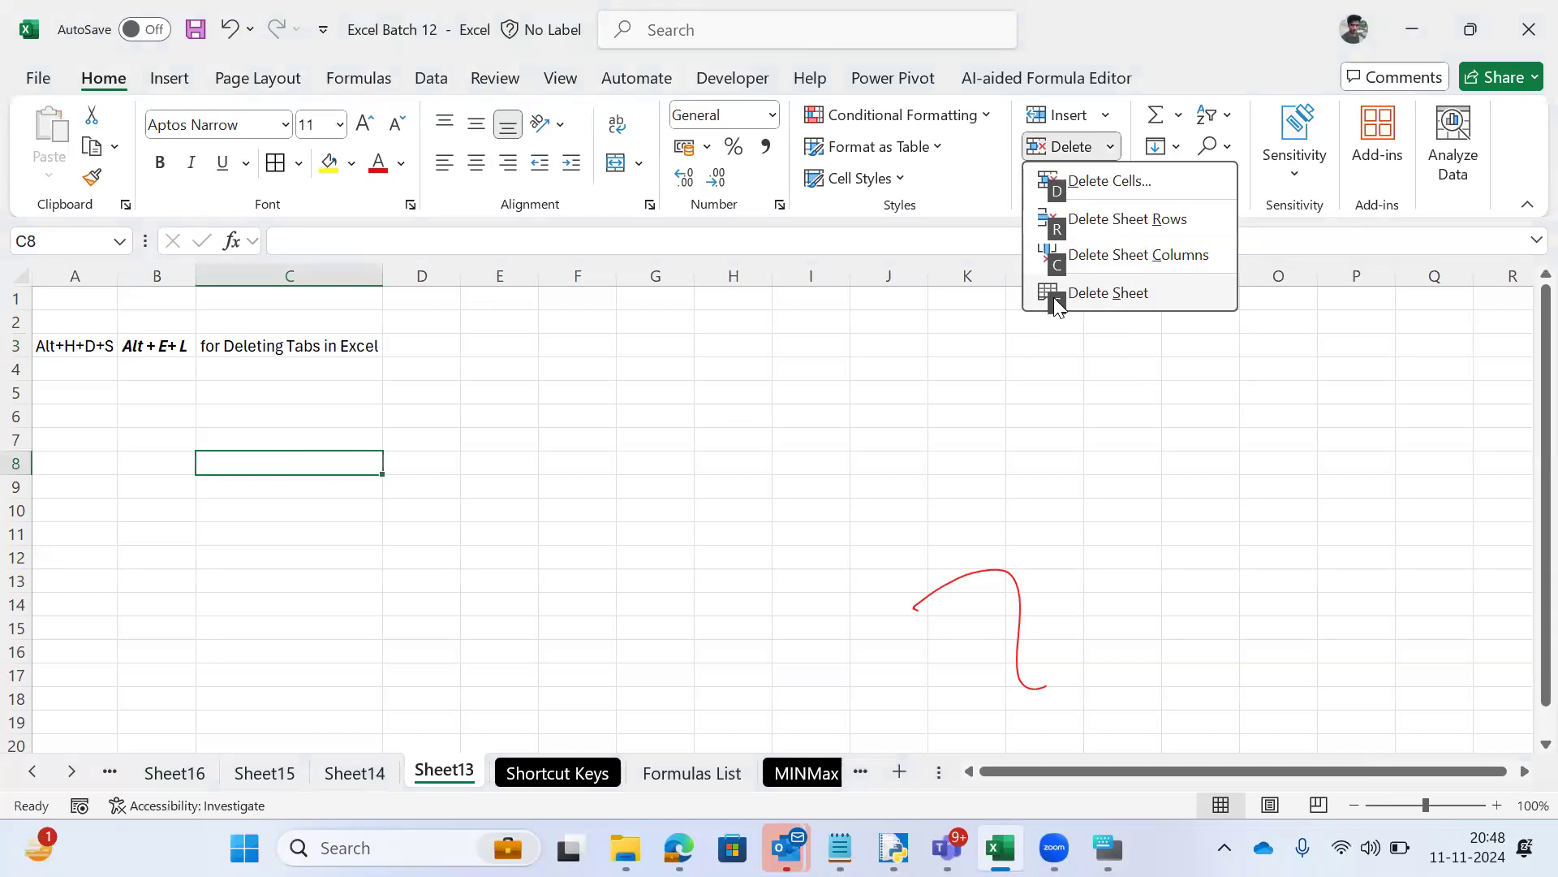
{"action": "left_click", "coordinate": [88, 352]}
{"action": "left_click", "coordinate": [70, 328]}
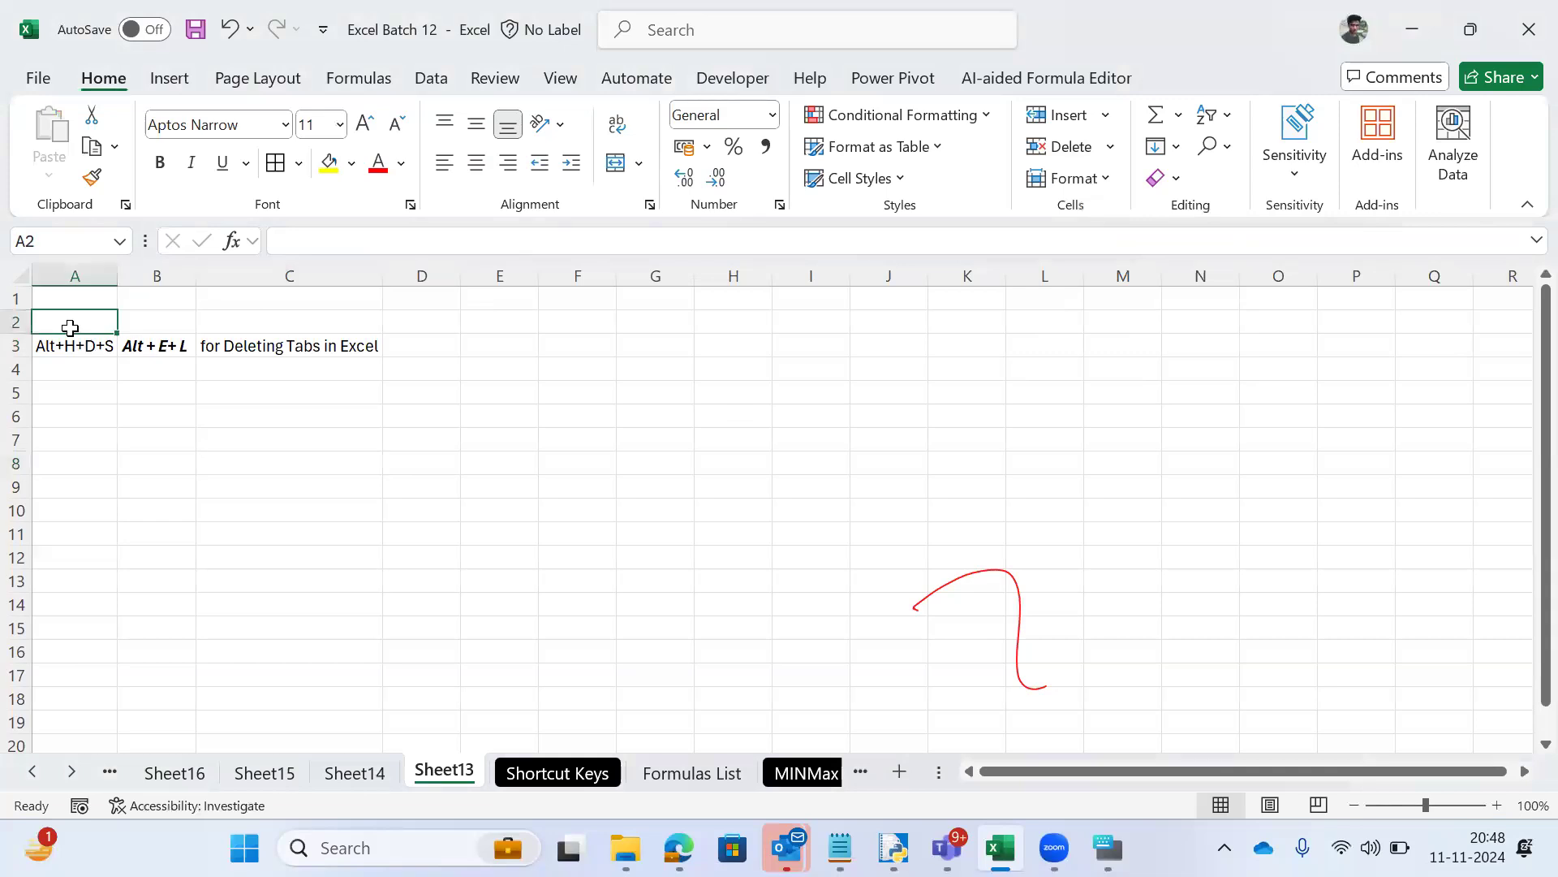
{"action": "key", "text": "Down"}
{"action": "key", "text": "Right"}
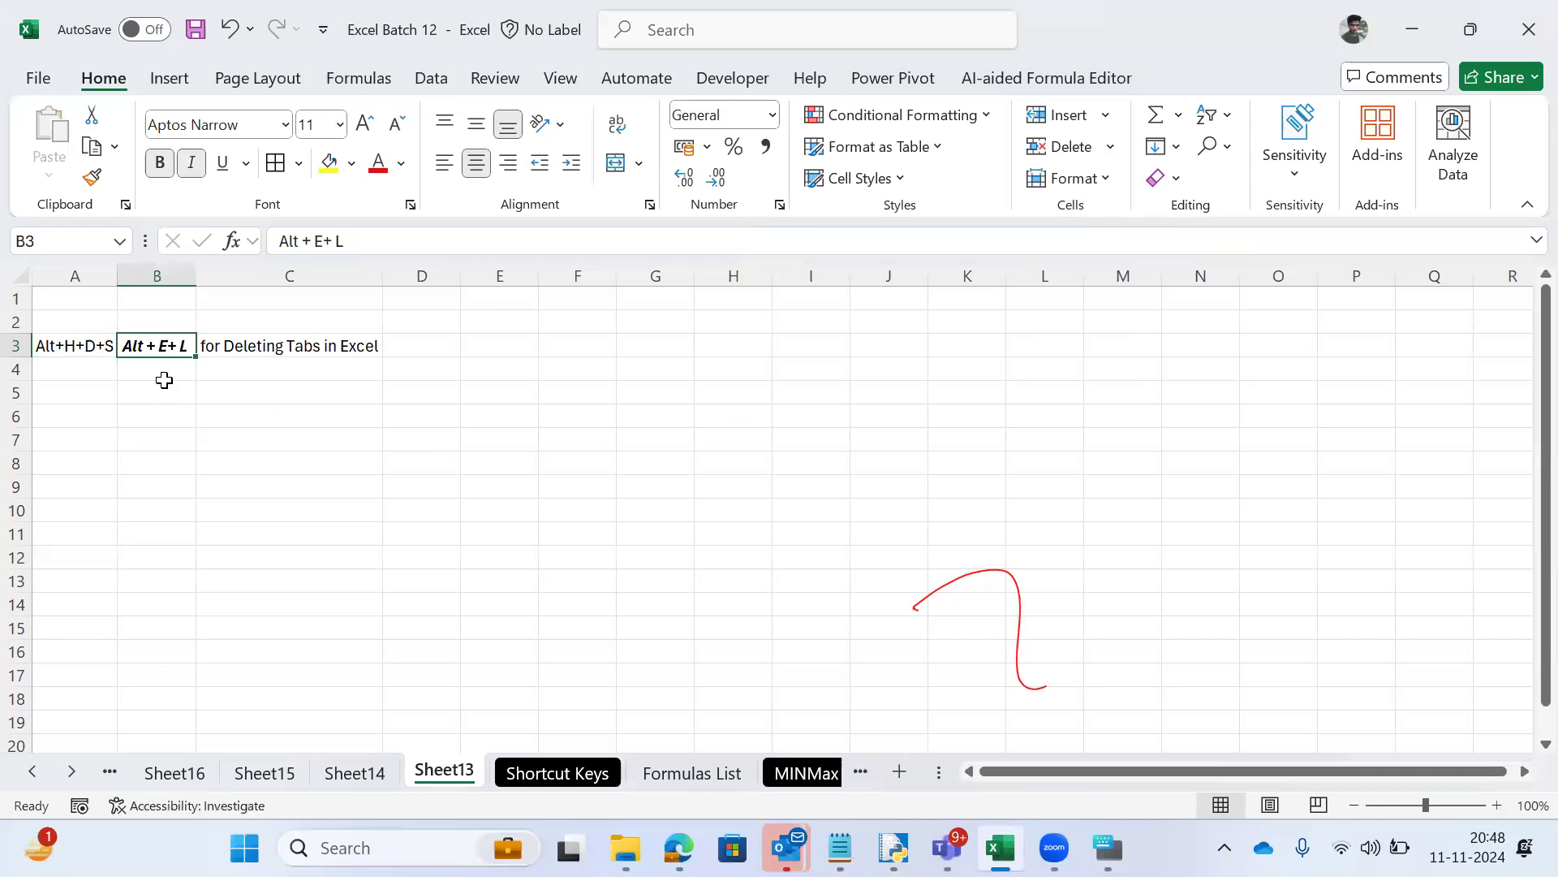
{"action": "left_click", "coordinate": [65, 349]}
{"action": "key", "text": "Right"}
{"action": "key", "text": "Right"}
Step: Delete Sheet13 with the Alt+H+D+S sequence and confirm the permanent deletion
{"action": "key", "text": "alt"}
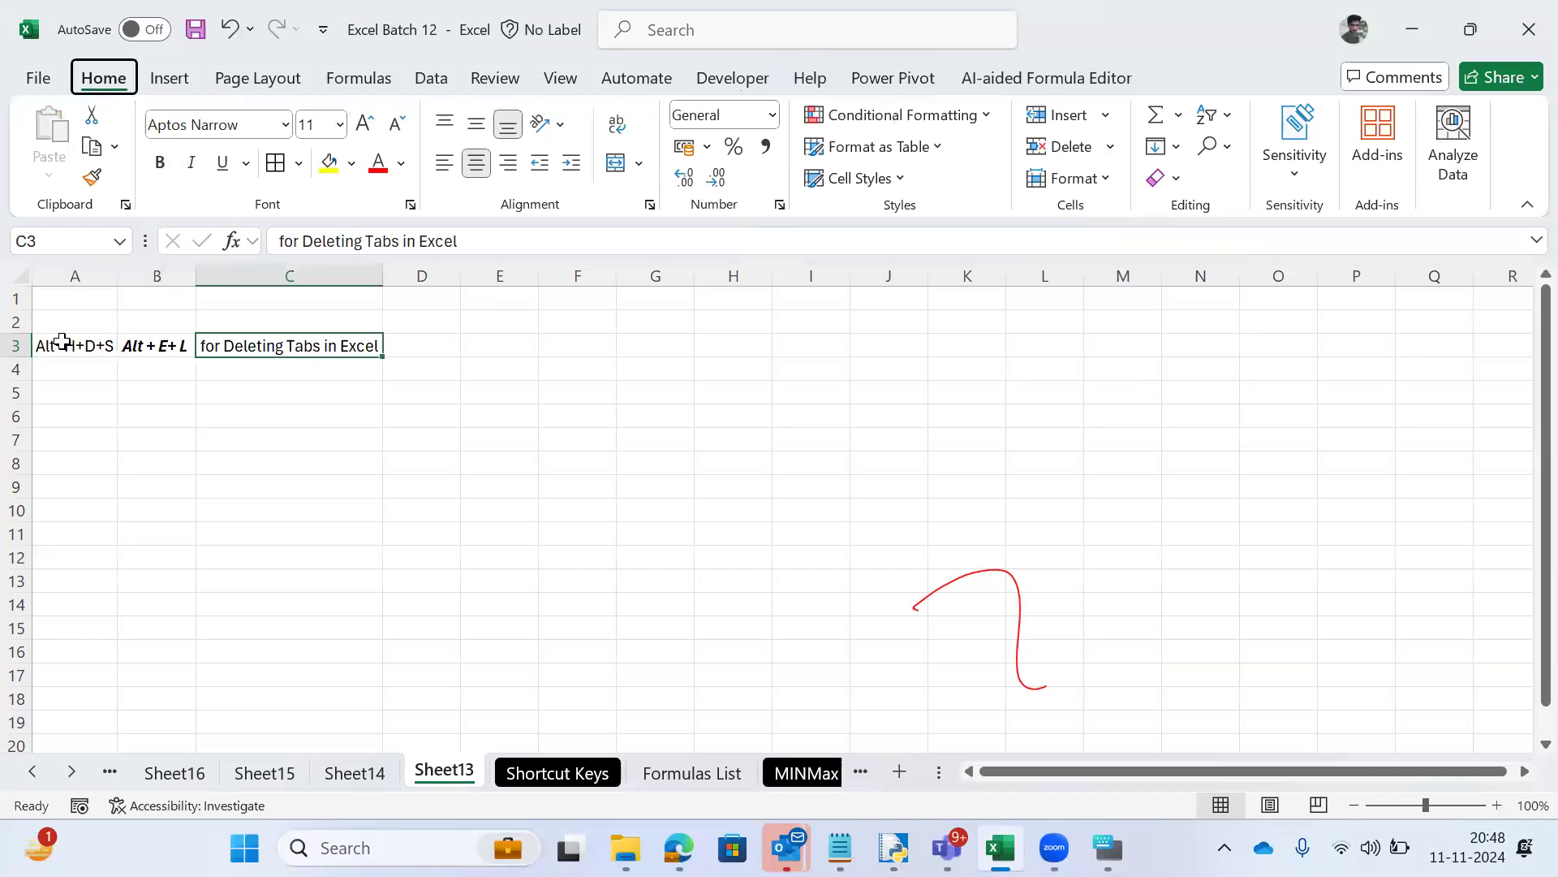
{"action": "key", "text": "h"}
{"action": "key", "text": "d"}
{"action": "key", "text": "s"}
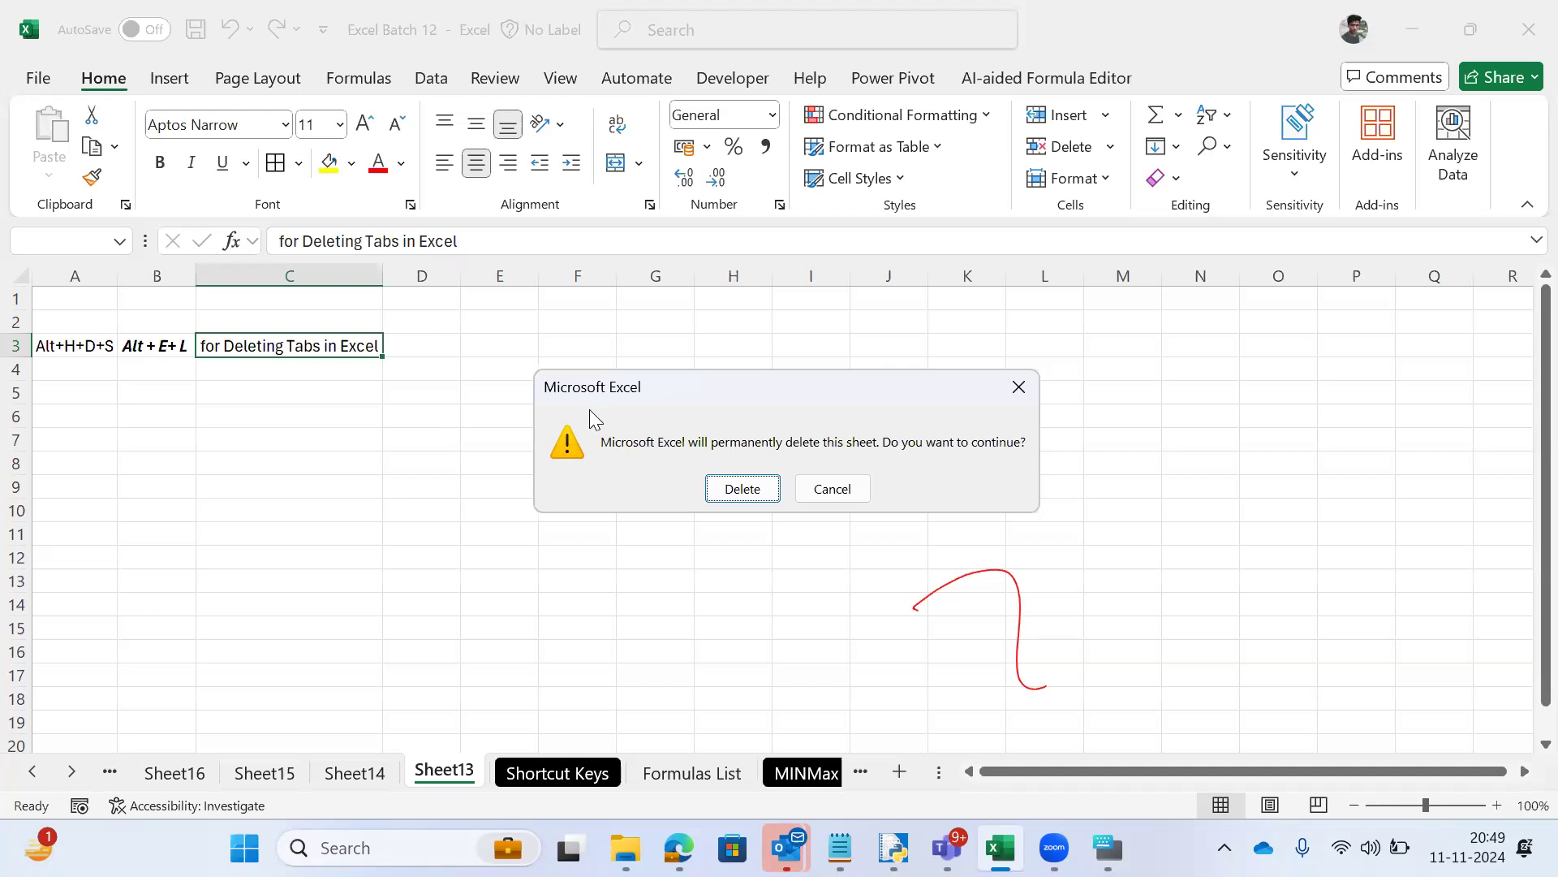
{"action": "left_click", "coordinate": [750, 489]}
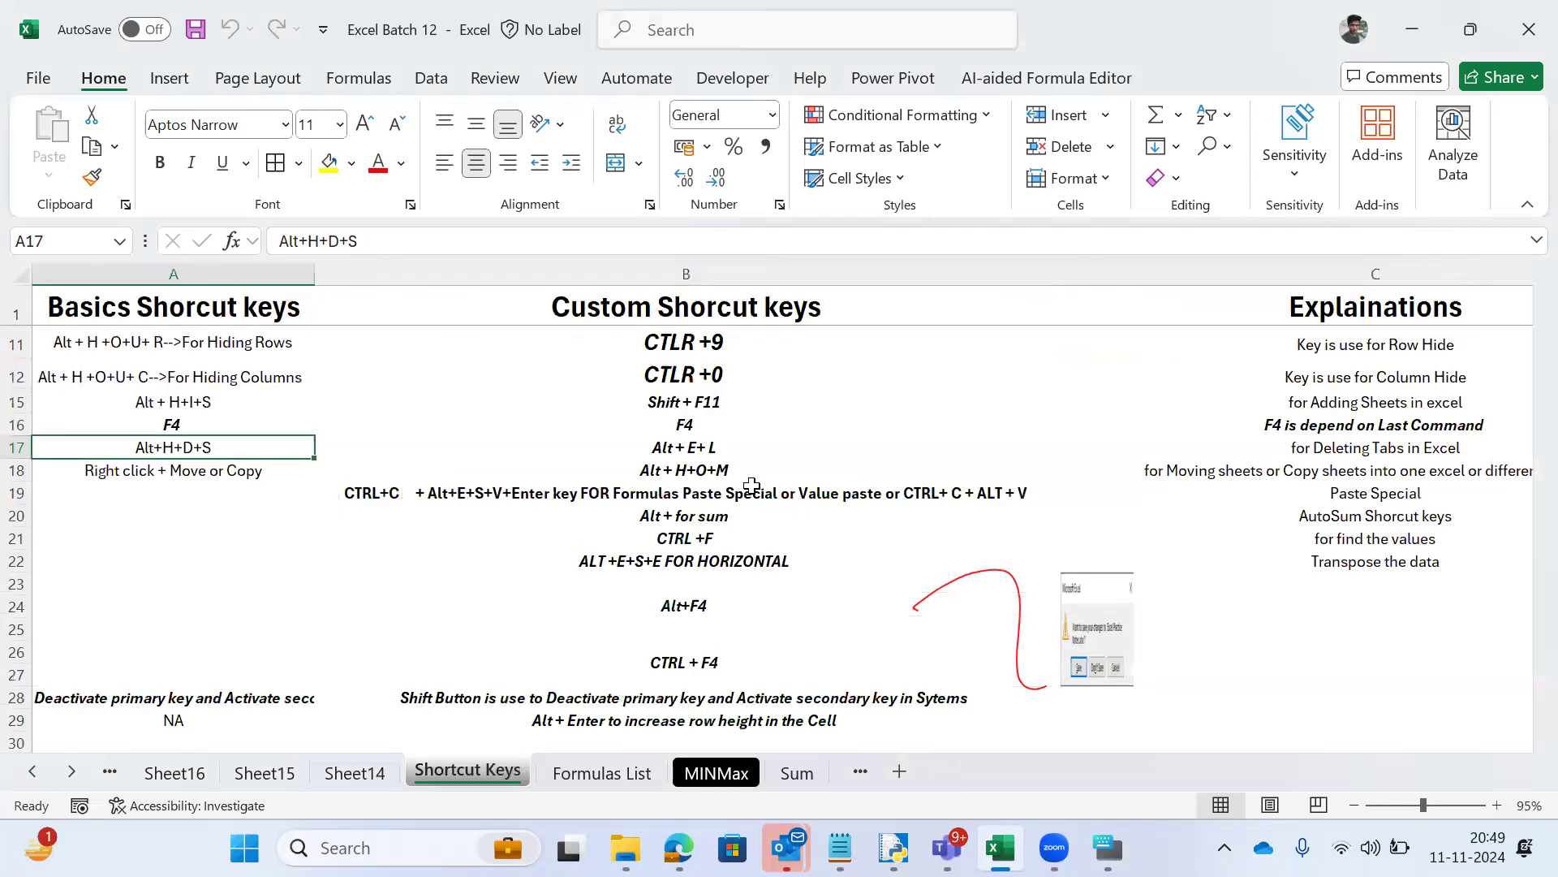
Step: Go back through the worksheets from Shortcut Keys to the workbook's first sheet, Sheet8
{"action": "key", "text": "ctrl+Page_Up"}
{"action": "key", "text": "ctrl+Page_Up"}
{"action": "key", "text": "ctrl+Page_Up"}
{"action": "key", "text": "ctrl+Page_Up"}
{"action": "key", "text": "ctrl+Page_Up"}
{"action": "key", "text": "ctrl+Page_Up"}
{"action": "key", "text": "ctrl+Page_Up"}
{"action": "key", "text": "ctrl+Page_Up"}
{"action": "key", "text": "ctrl+Page_Up"}
{"action": "key", "text": "ctrl+Page_Up"}
{"action": "key", "text": "ctrl+Page_Up"}
{"action": "key", "text": "ctrl+Page_Up"}
{"action": "key", "text": "ctrl+Page_Up"}
{"action": "key", "text": "ctrl+Page_Up"}
{"action": "key", "text": "ctrl+Page_Up"}
{"action": "key", "text": "ctrl+Page_Up"}
{"action": "key", "text": "ctrl+Page_Up"}
{"action": "key", "text": "ctrl+Page_Up"}
{"action": "key", "text": "ctrl+Page_Up"}
{"action": "key", "text": "ctrl+Page_Up"}
{"action": "key", "text": "ctrl+Page_Up"}
{"action": "key", "text": "ctrl+Page_Up"}
{"action": "key", "text": "ctrl+Page_Up"}
{"action": "key", "text": "Left"}
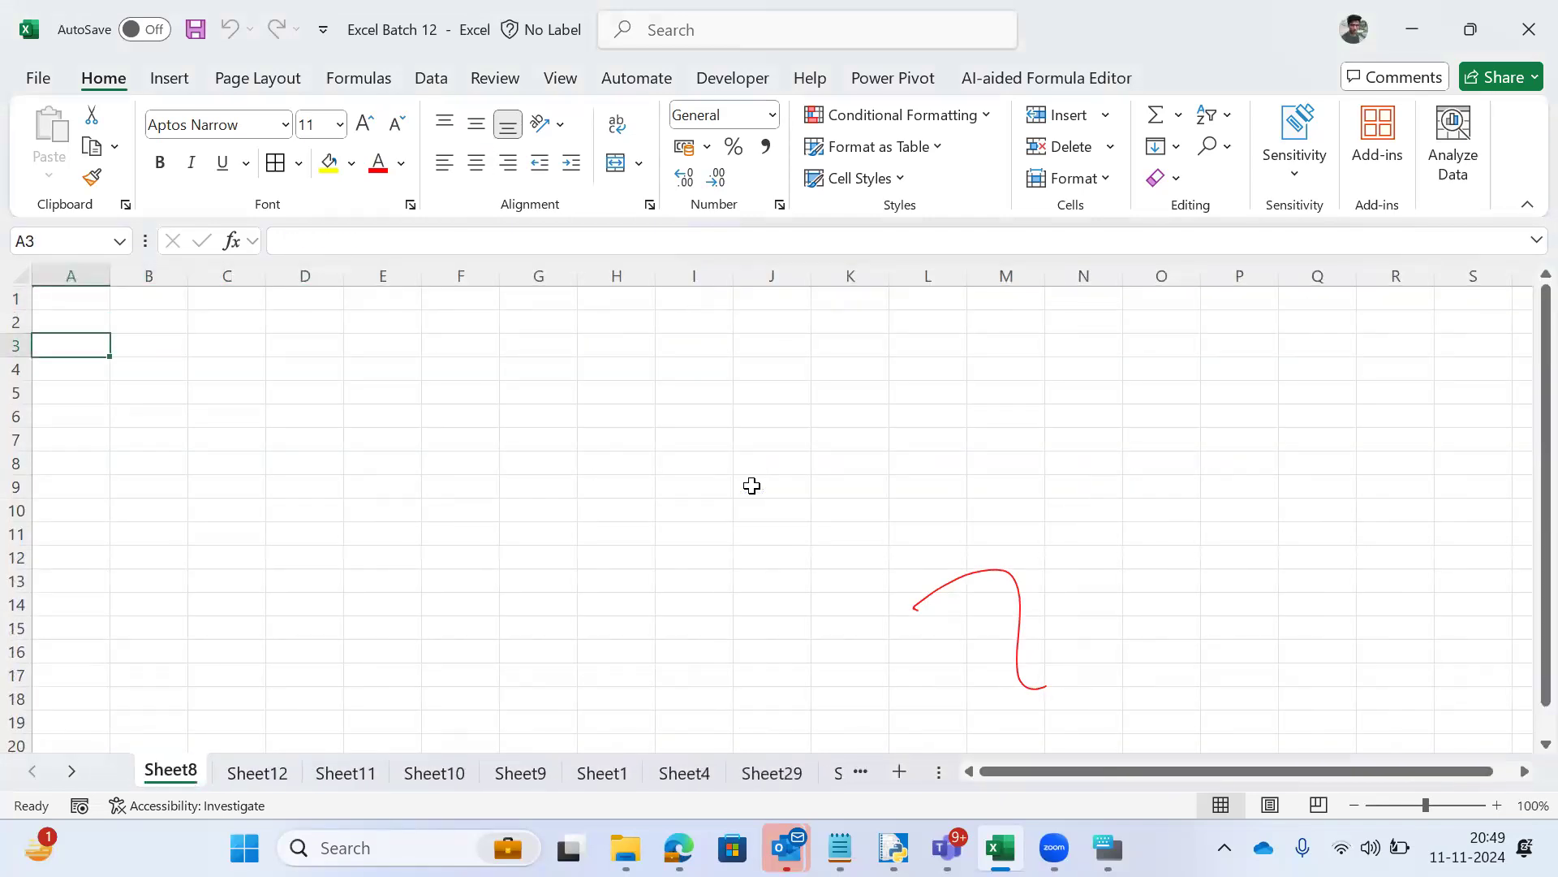
Step: Delete the blank worksheet Sheet8
{"action": "key", "text": "alt"}
{"action": "key", "text": "h"}
{"action": "key", "text": "d"}
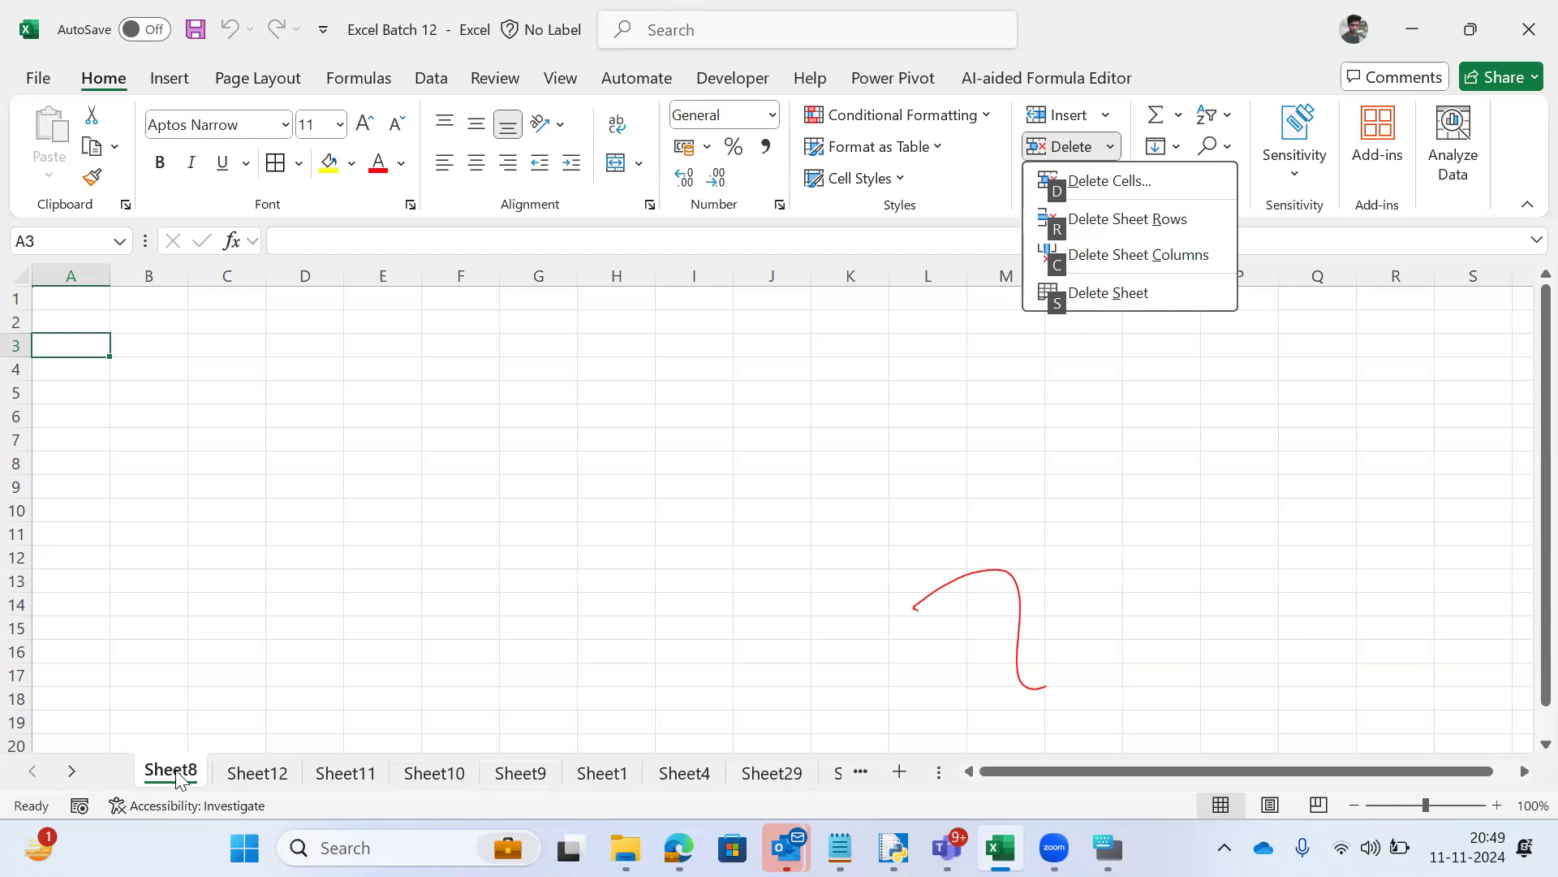
{"action": "left_click", "coordinate": [1123, 296]}
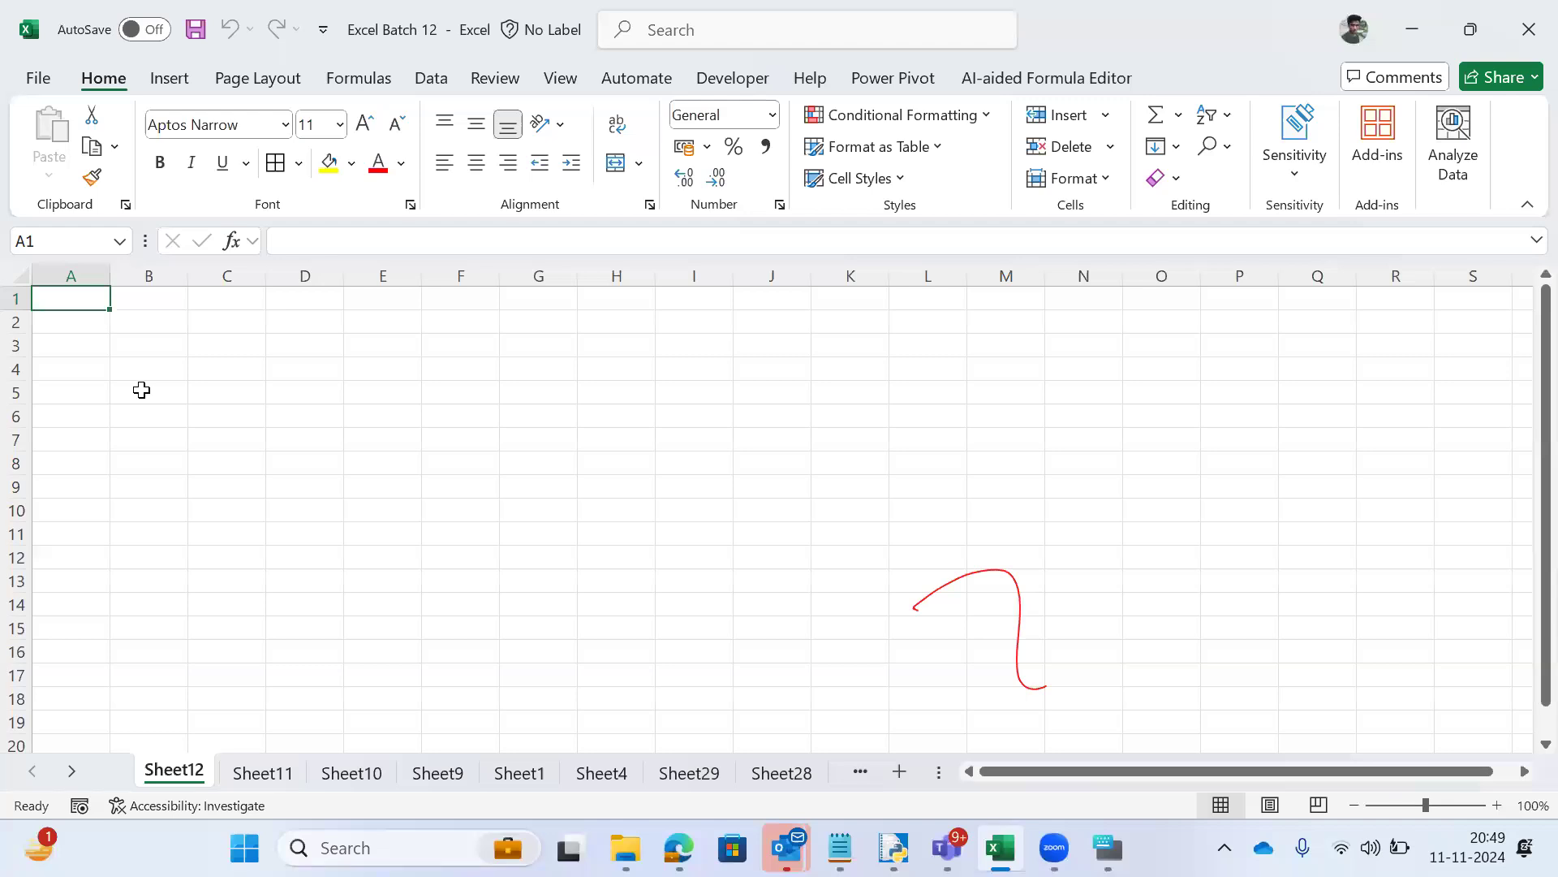
{"action": "key", "text": "alt"}
{"action": "key", "text": "h"}
{"action": "key", "text": "d"}
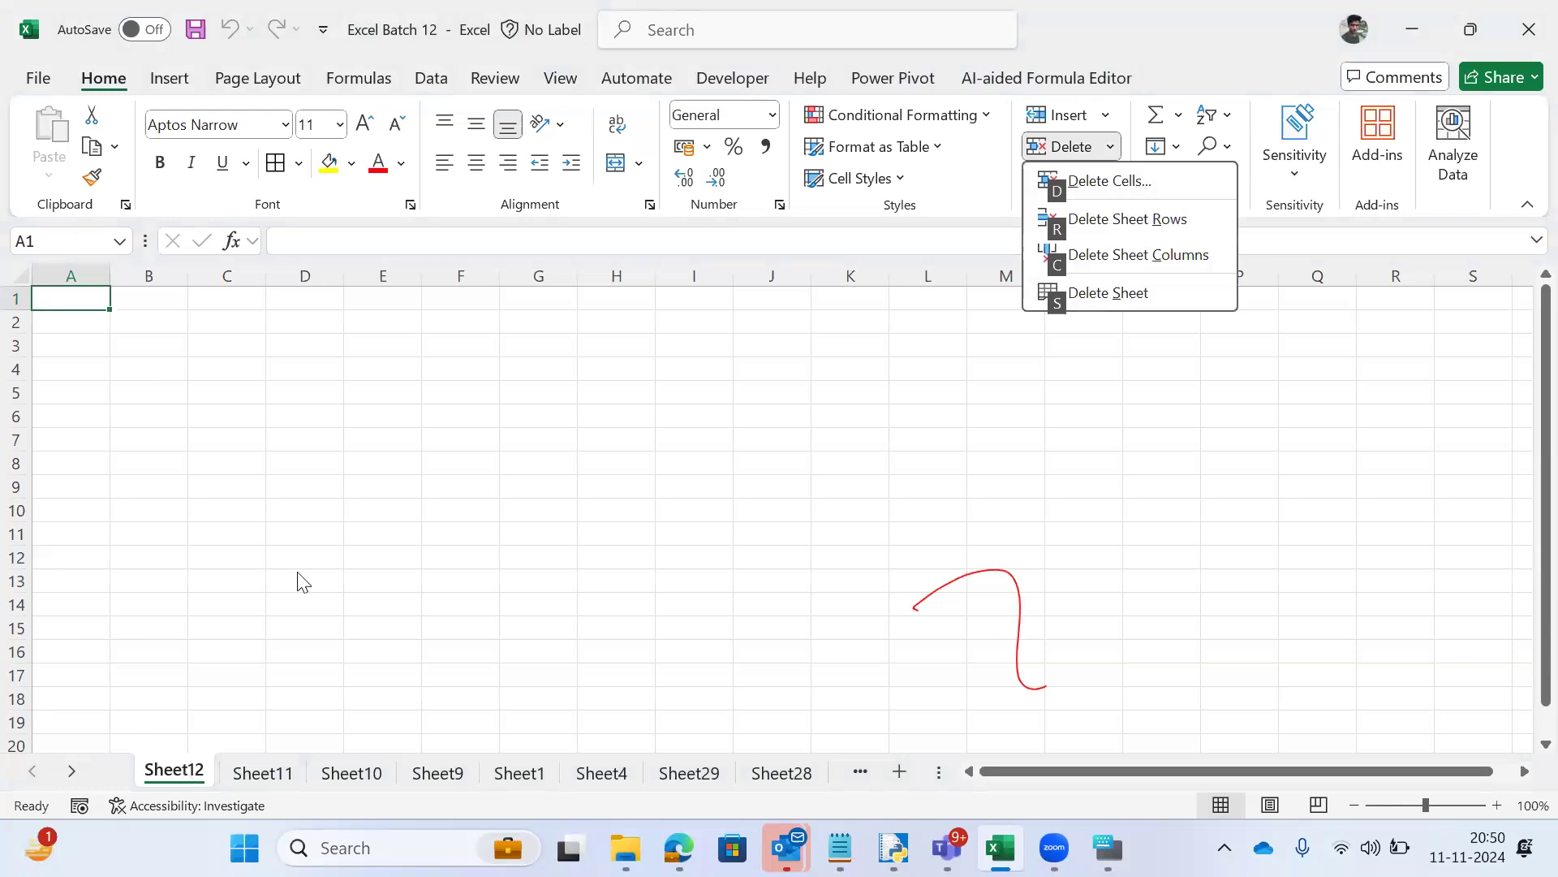
{"action": "key", "text": "Escape"}
{"action": "key", "text": "Escape"}
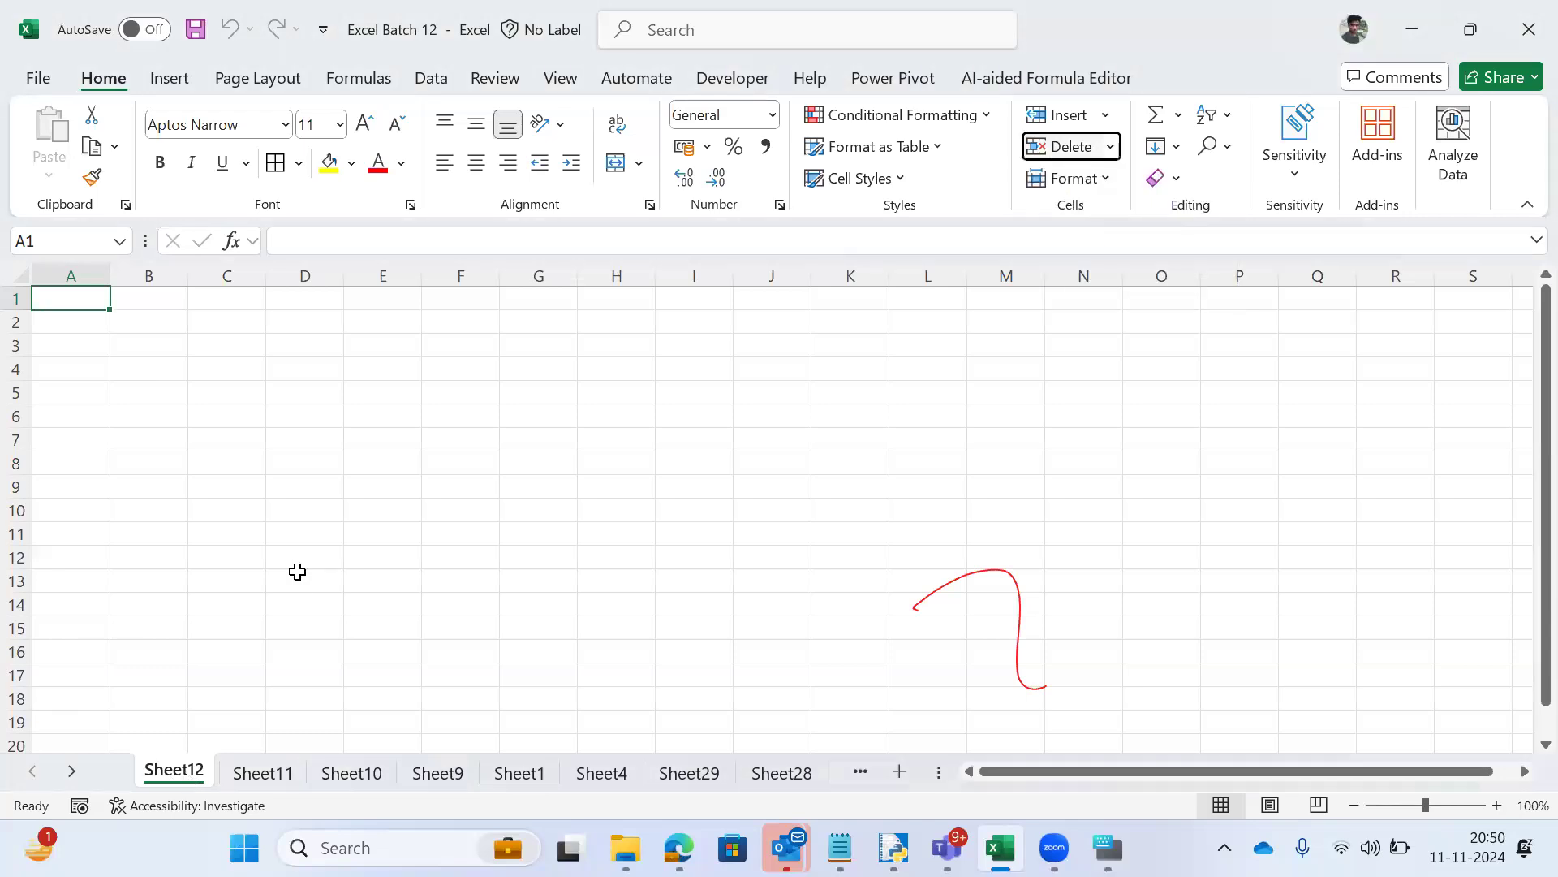
{"action": "key", "text": "Escape"}
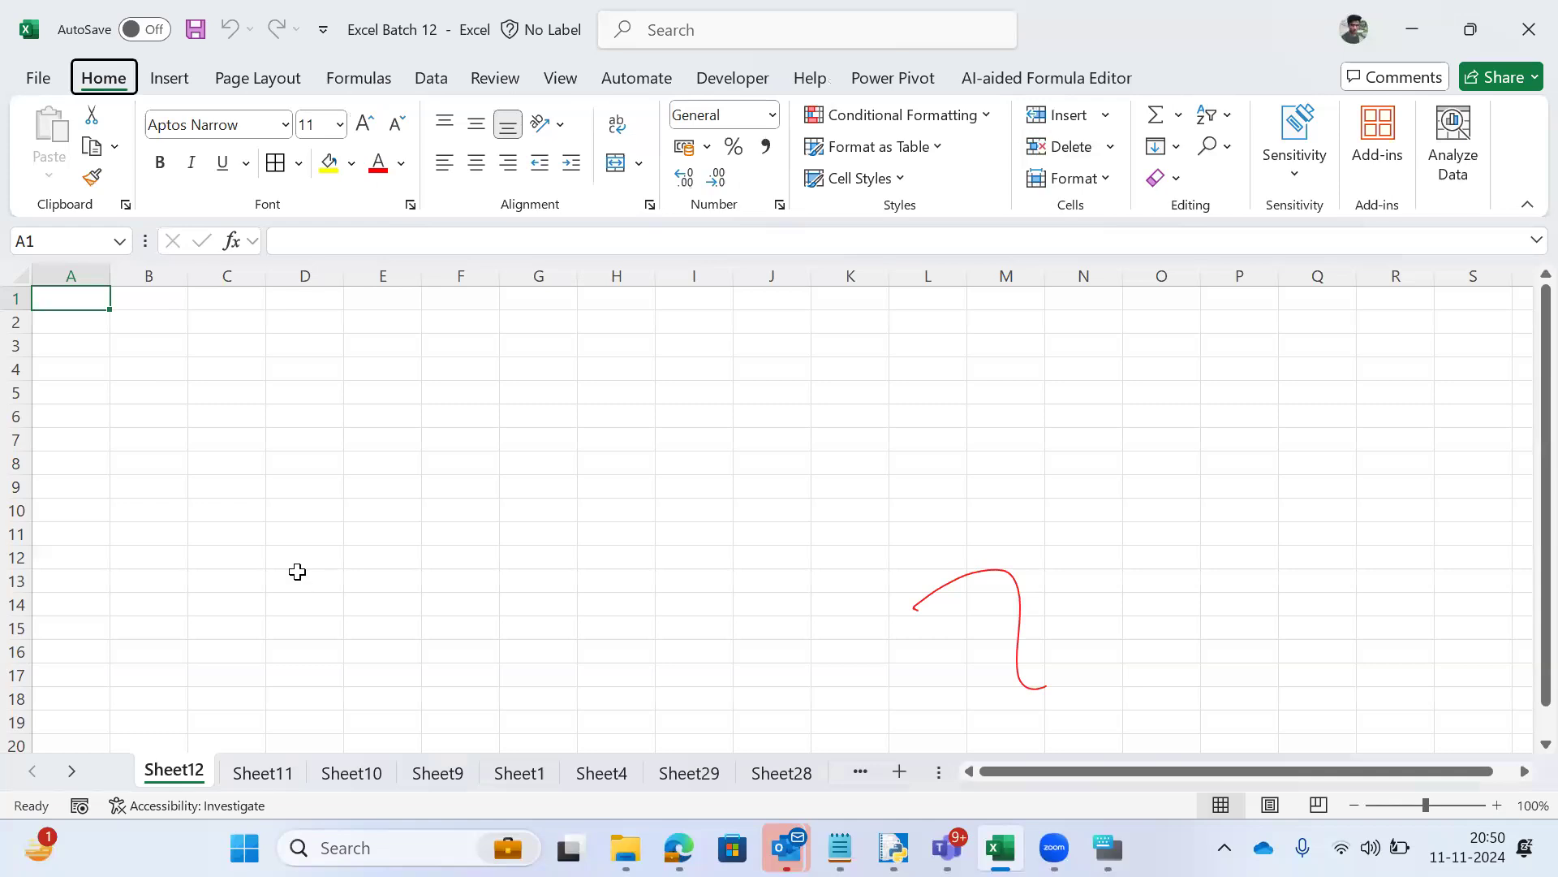
Step: Delete the blank worksheet Sheet12
{"action": "key", "text": "alt+h"}
{"action": "key", "text": "d"}
{"action": "key", "text": "s"}
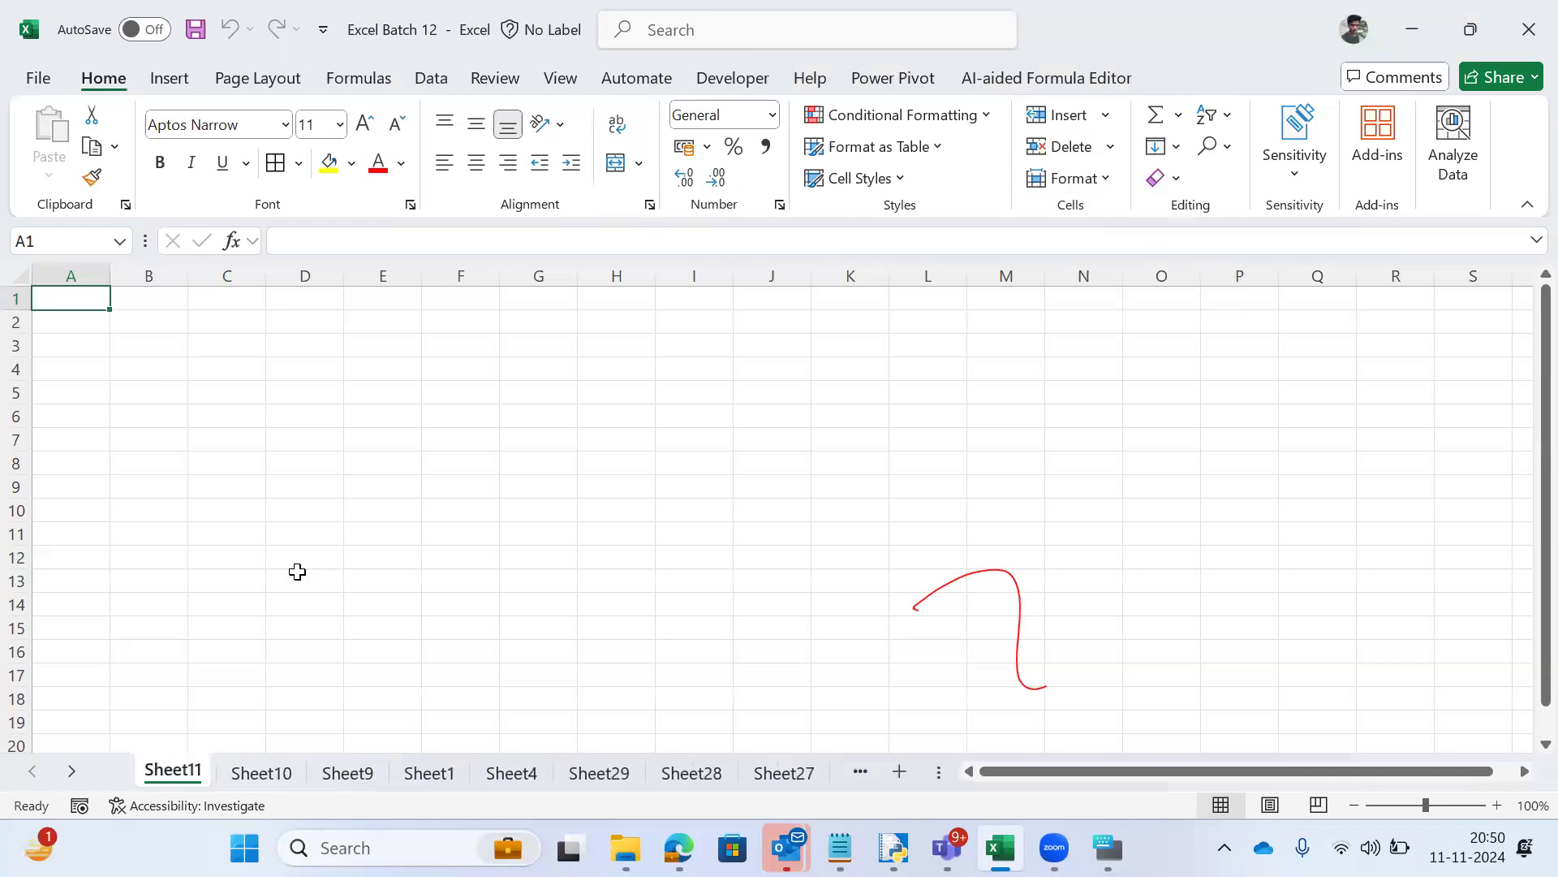
Step: Enter ABC in cell A3 of Sheet11
{"action": "key", "text": "Down"}
{"action": "key", "text": "Down"}
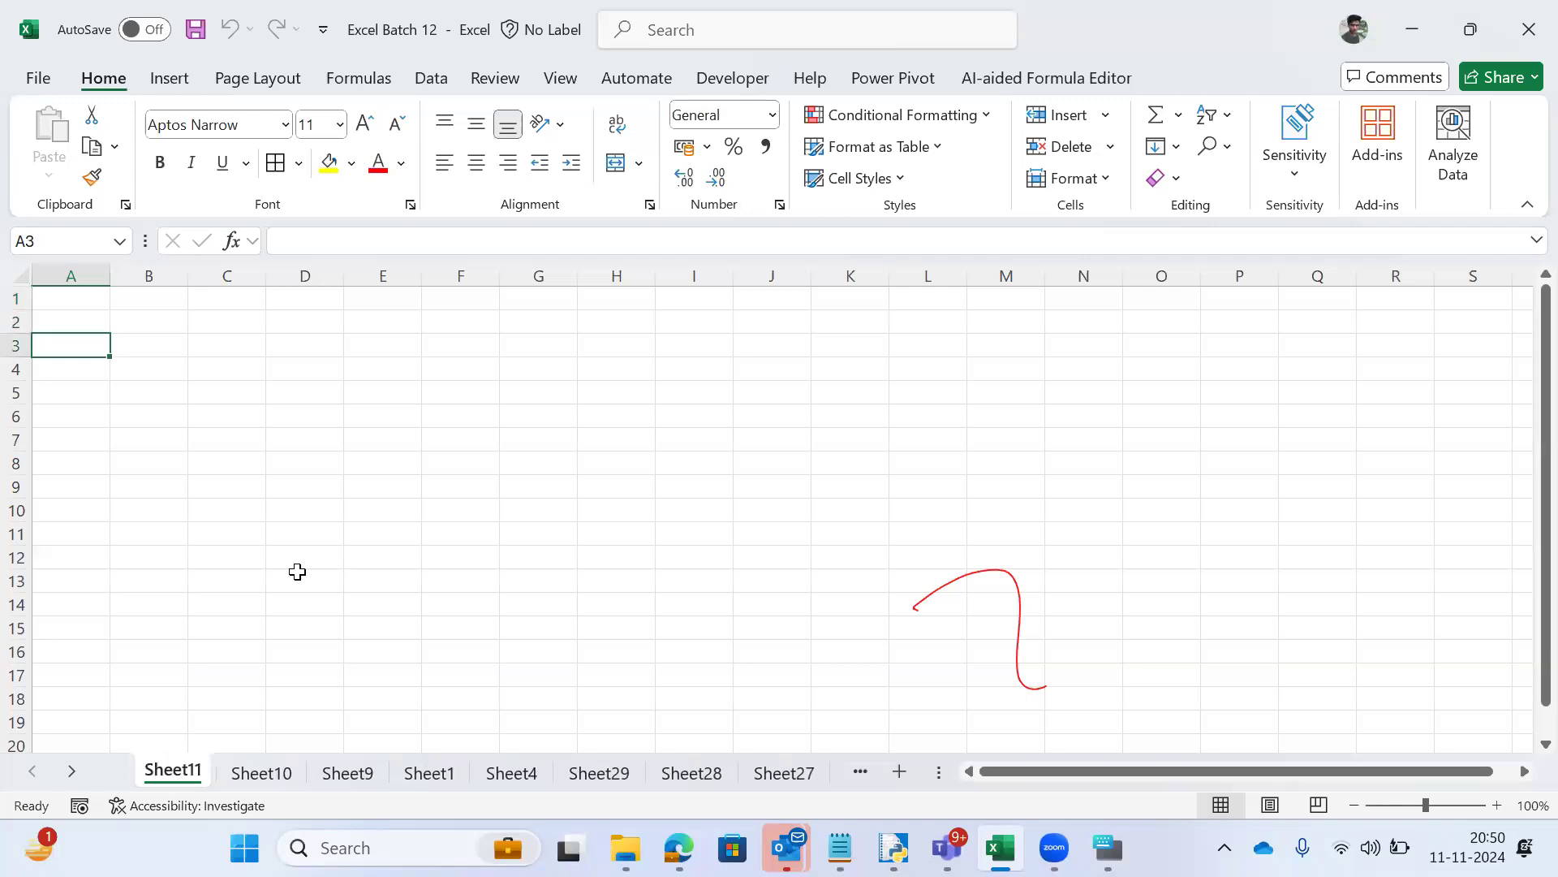
{"action": "type", "text": "ABC"}
{"action": "key", "text": "Right"}
{"action": "key", "text": "Right"}
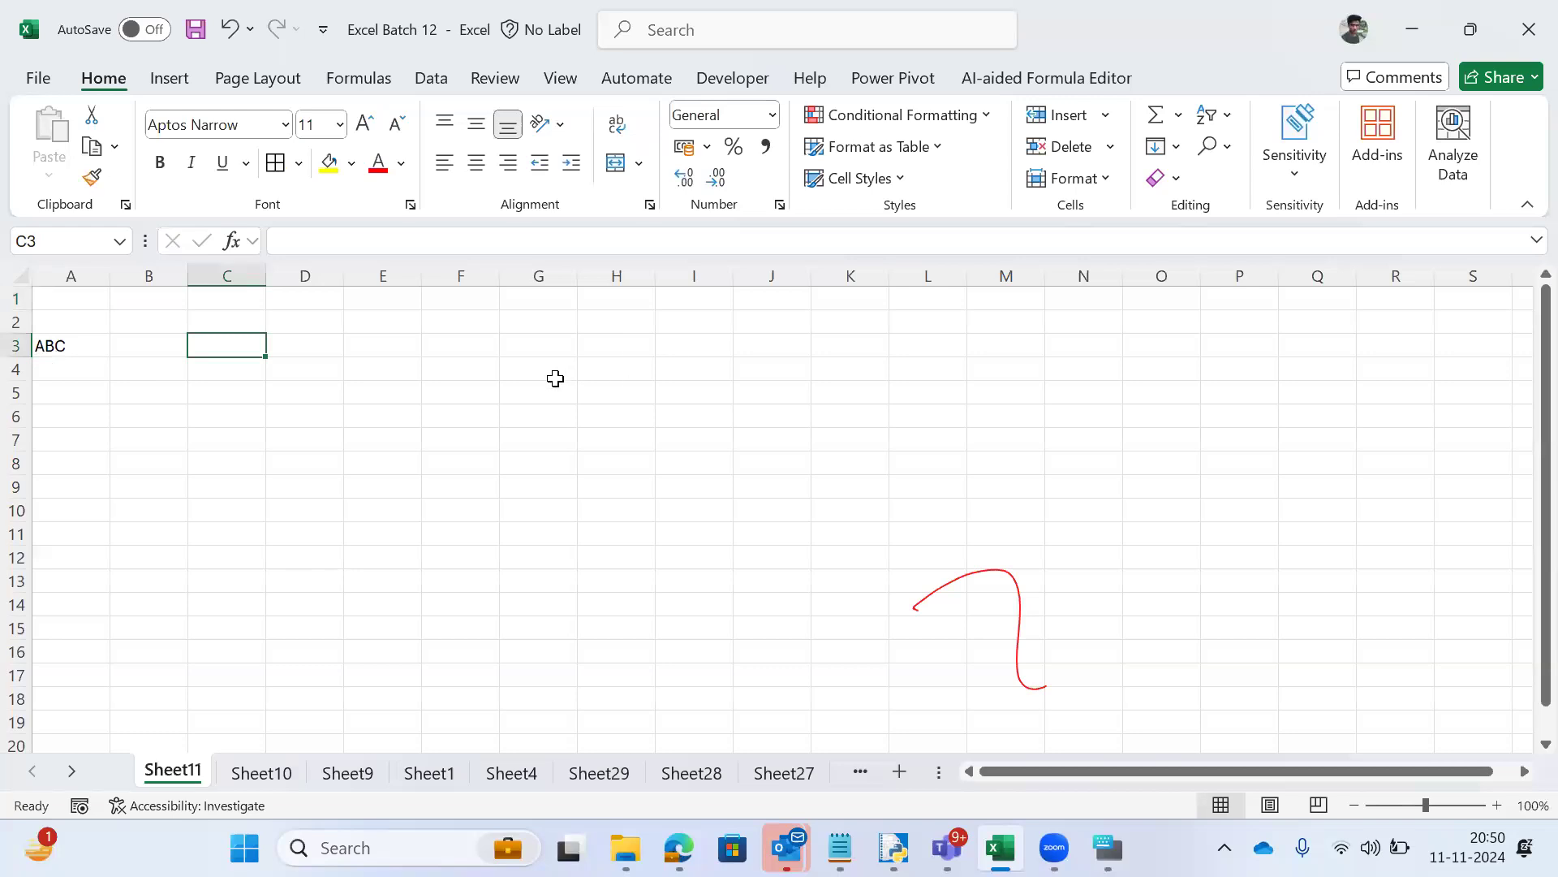
Step: Start deleting Sheet11, which contains data, and cancel at the confirmation
{"action": "key", "text": "alt"}
{"action": "key", "text": "h"}
{"action": "key", "text": "d"}
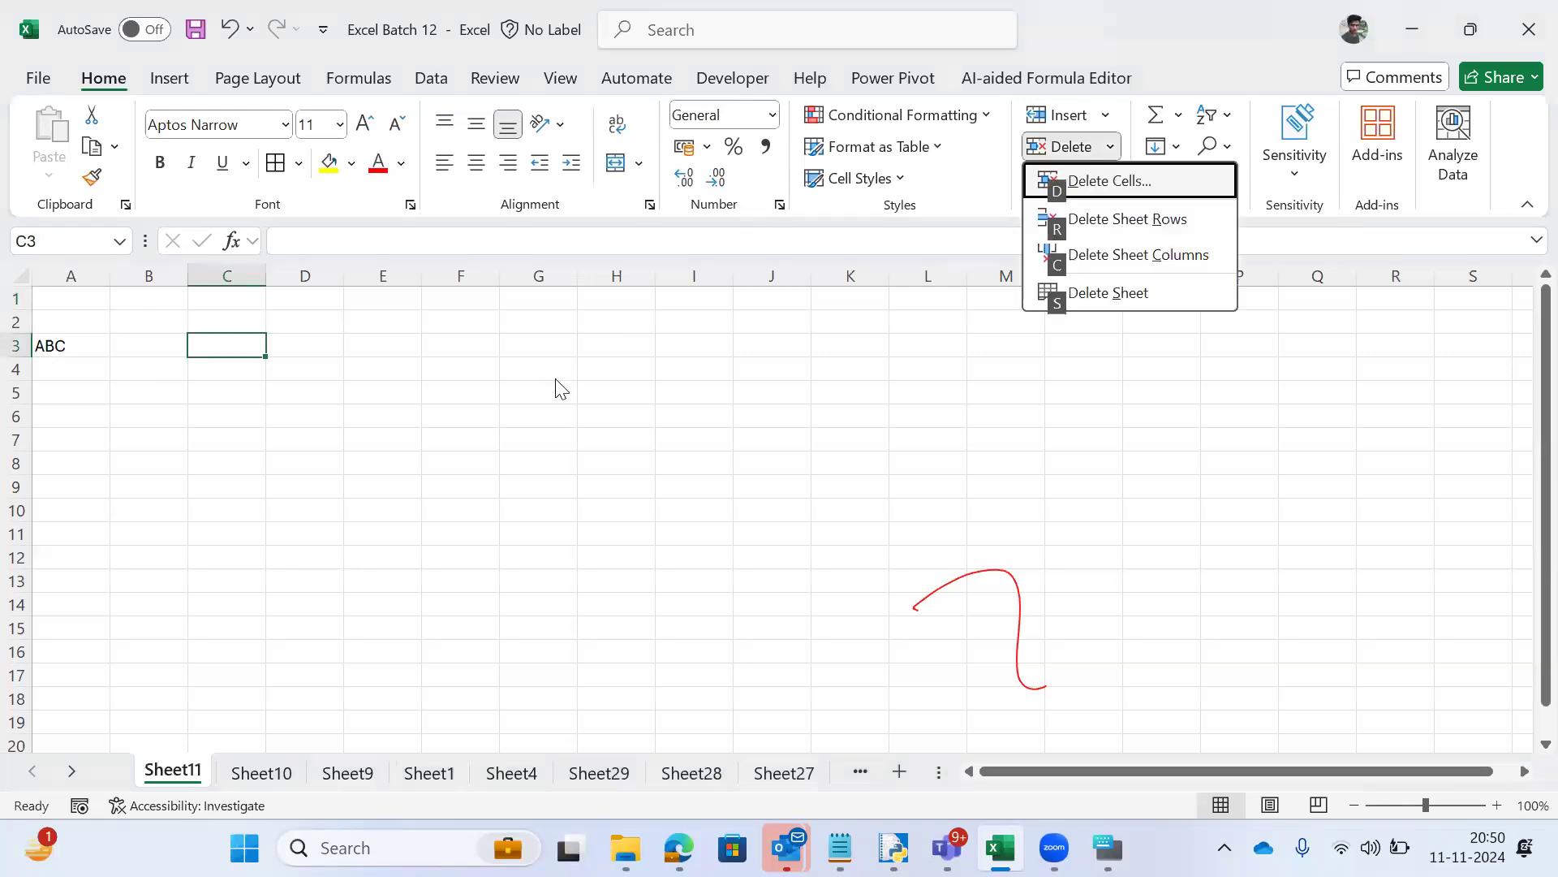
{"action": "left_click", "coordinate": [1059, 298]}
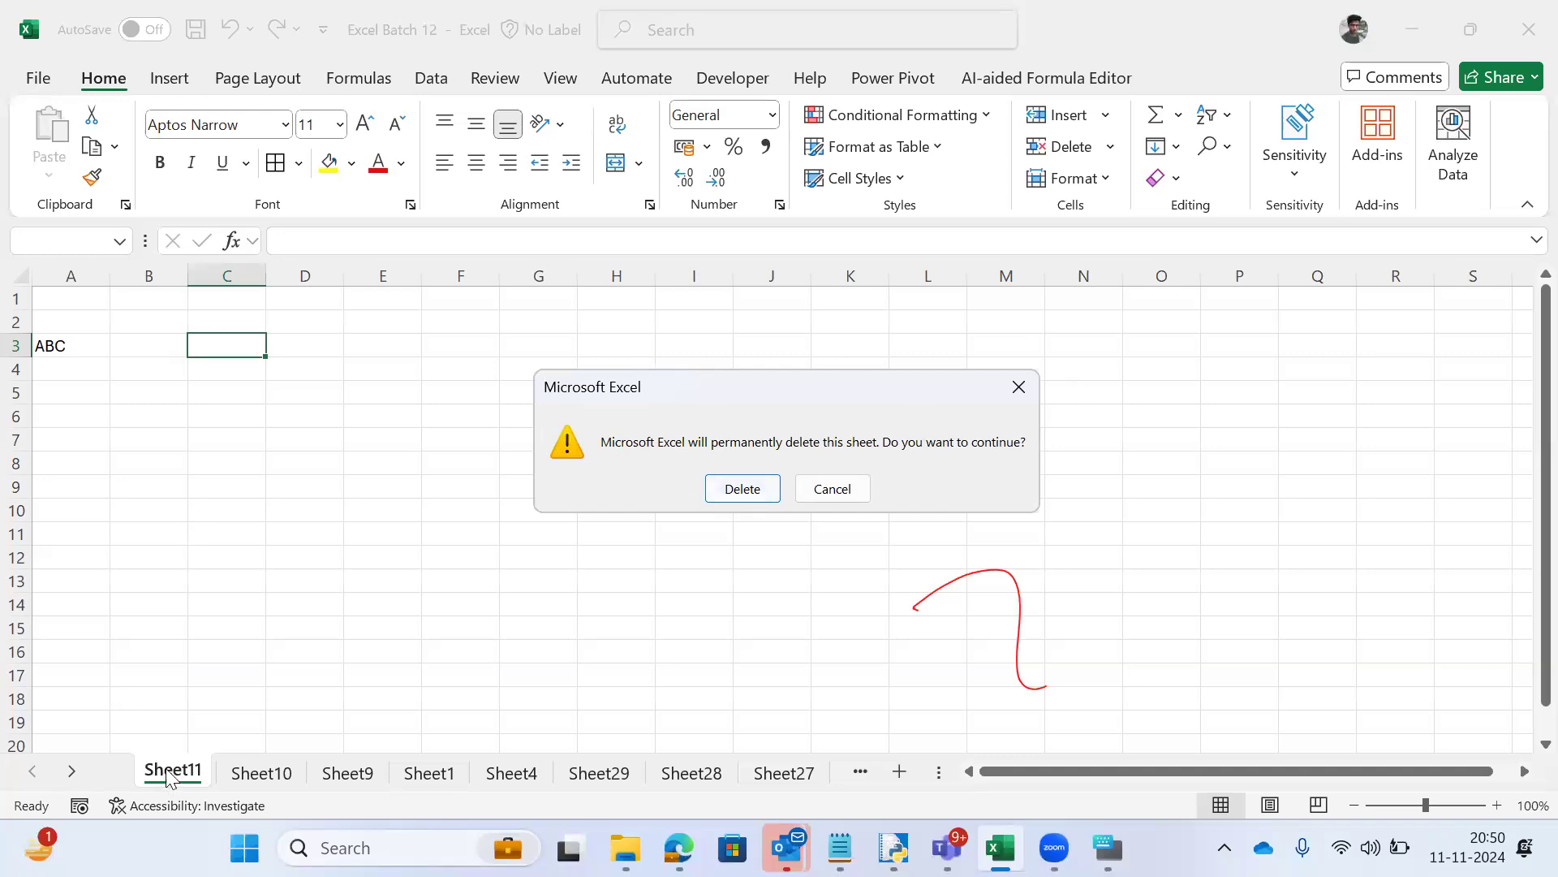
{"action": "left_click", "coordinate": [832, 490]}
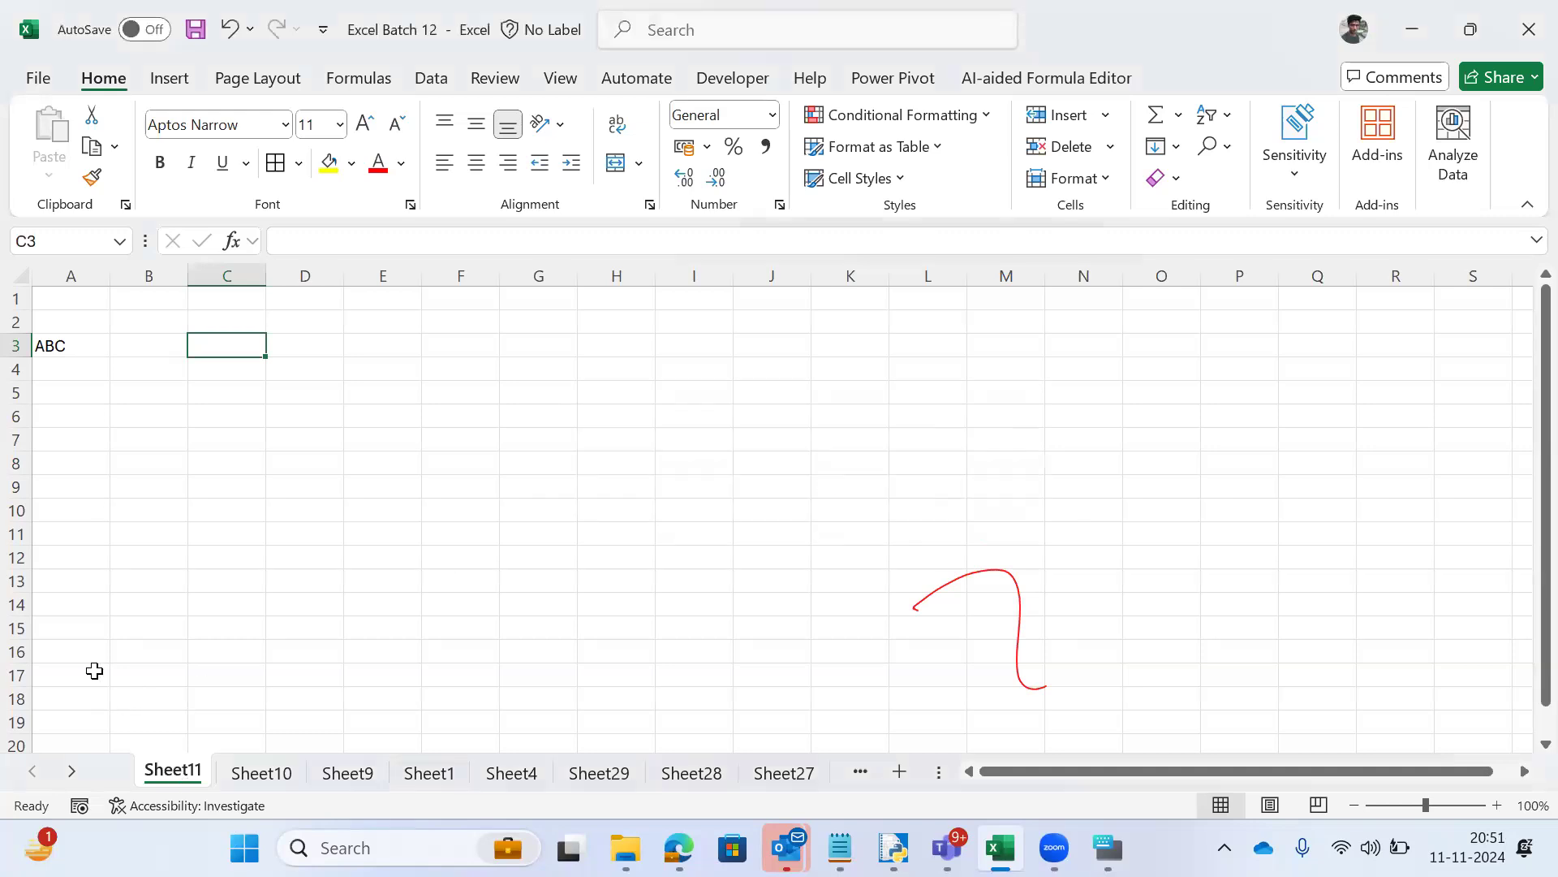
{"action": "left_click", "coordinate": [108, 512]}
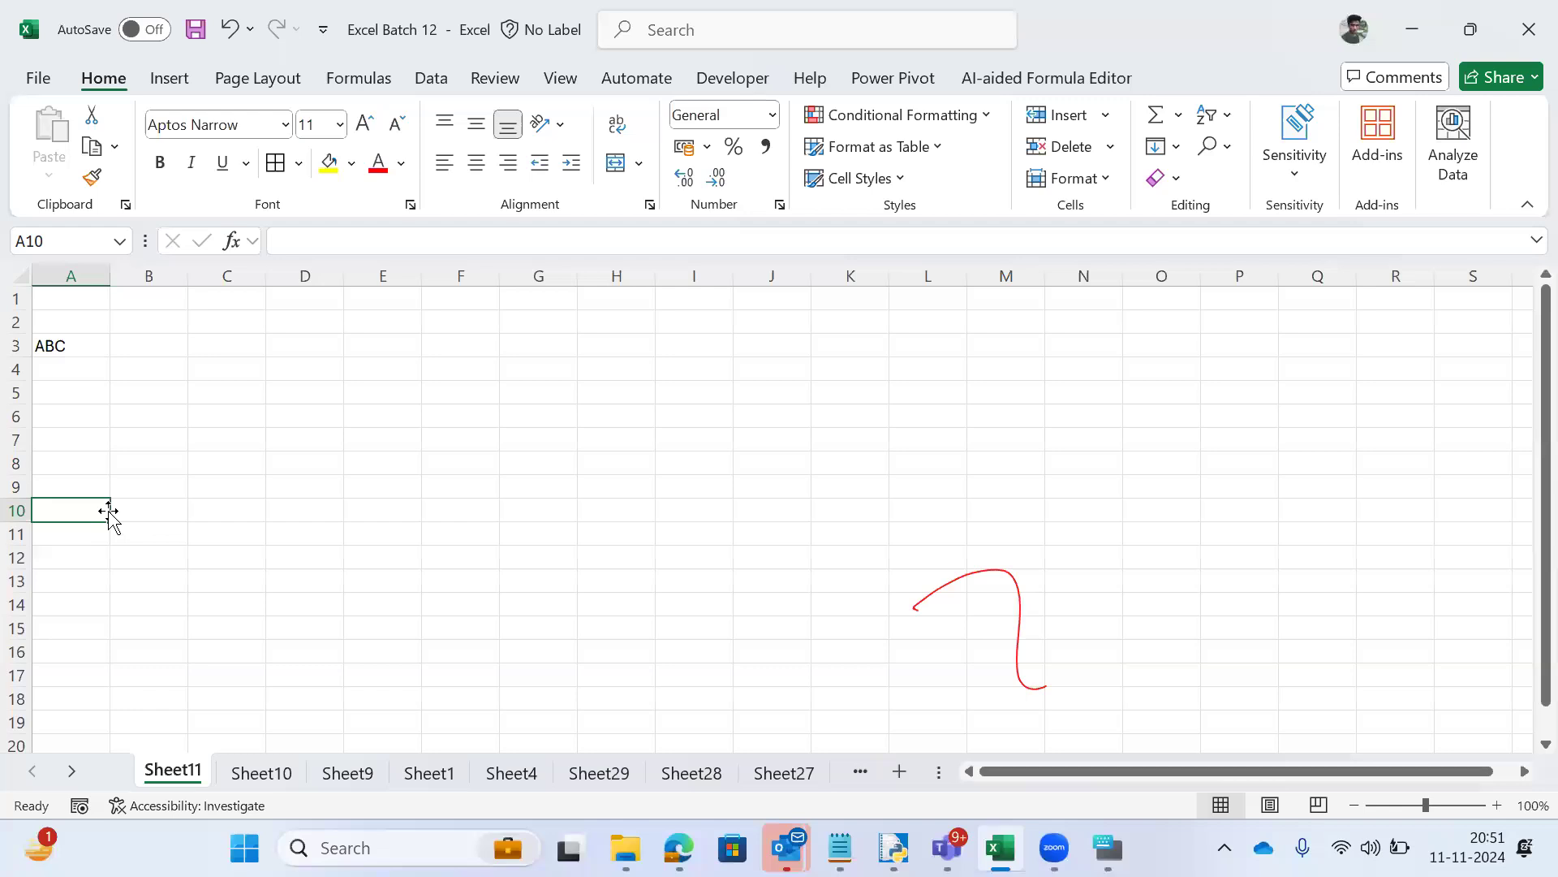
Step: Go through the worksheets from Sheet11 to Sheet27 and back to Sheet11
{"action": "key", "text": "ctrl+Page_Down"}
{"action": "key", "text": "ctrl+Page_Down"}
{"action": "key", "text": "ctrl+Page_Down"}
{"action": "key", "text": "ctrl+Page_Down"}
{"action": "key", "text": "ctrl+Page_Down"}
{"action": "key", "text": "ctrl+Page_Down"}
{"action": "key", "text": "ctrl+Page_Down"}
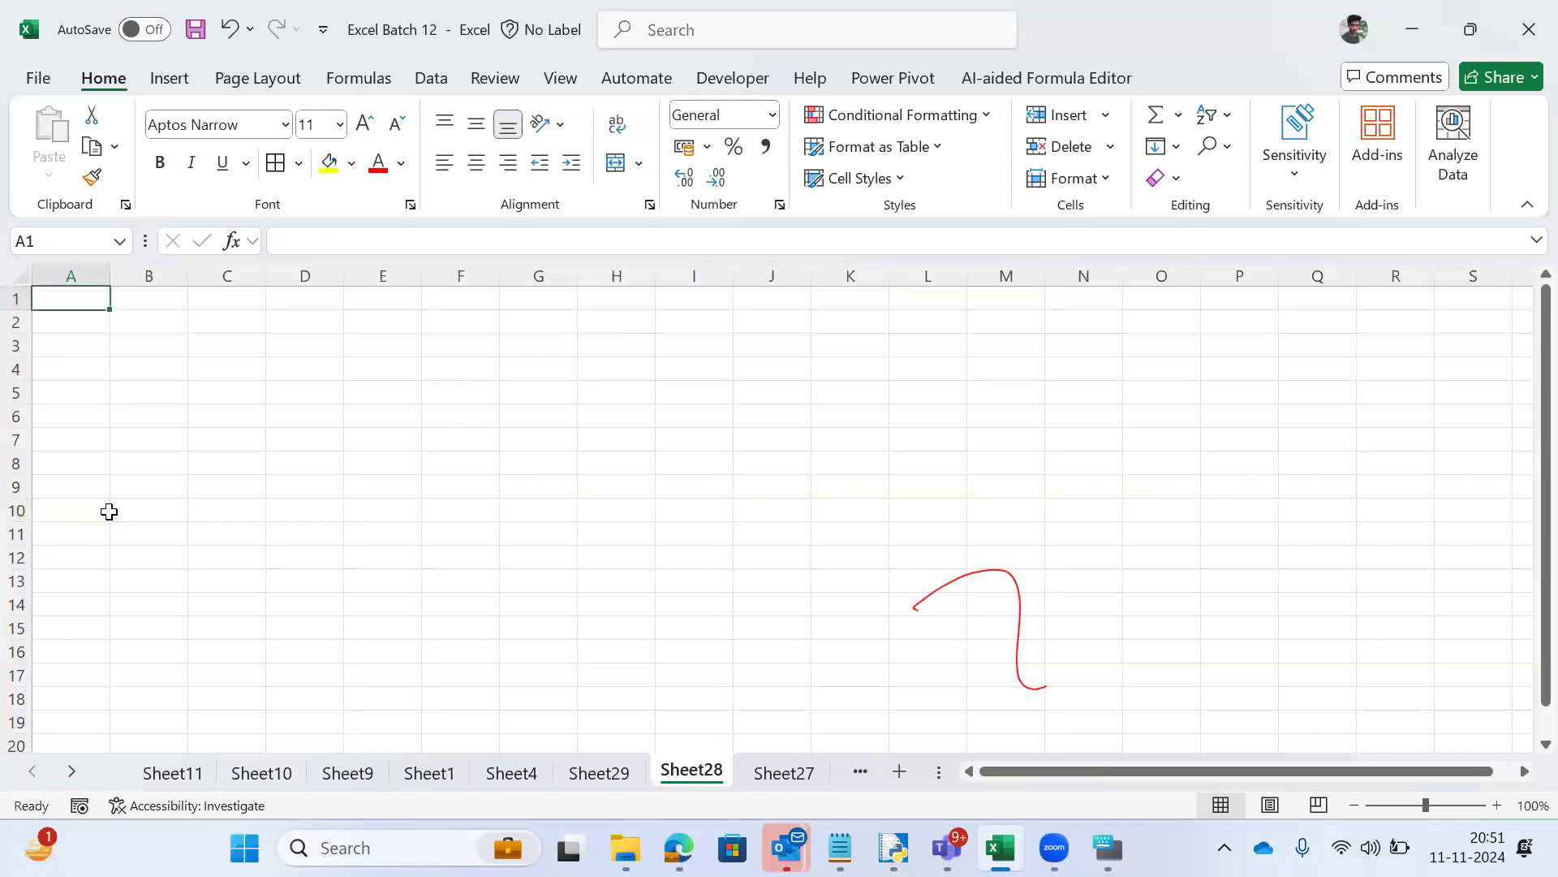
{"action": "key", "text": "ctrl+Page_Down"}
{"action": "key", "text": "ctrl+Page_Up"}
{"action": "key", "text": "ctrl+Page_Up"}
{"action": "key", "text": "ctrl+Page_Up"}
{"action": "key", "text": "ctrl+Page_Up"}
{"action": "key", "text": "ctrl+Page_Up"}
{"action": "key", "text": "ctrl+Page_Up"}
{"action": "key", "text": "ctrl+Page_Up"}
{"action": "key", "text": "ctrl+Page_Up"}
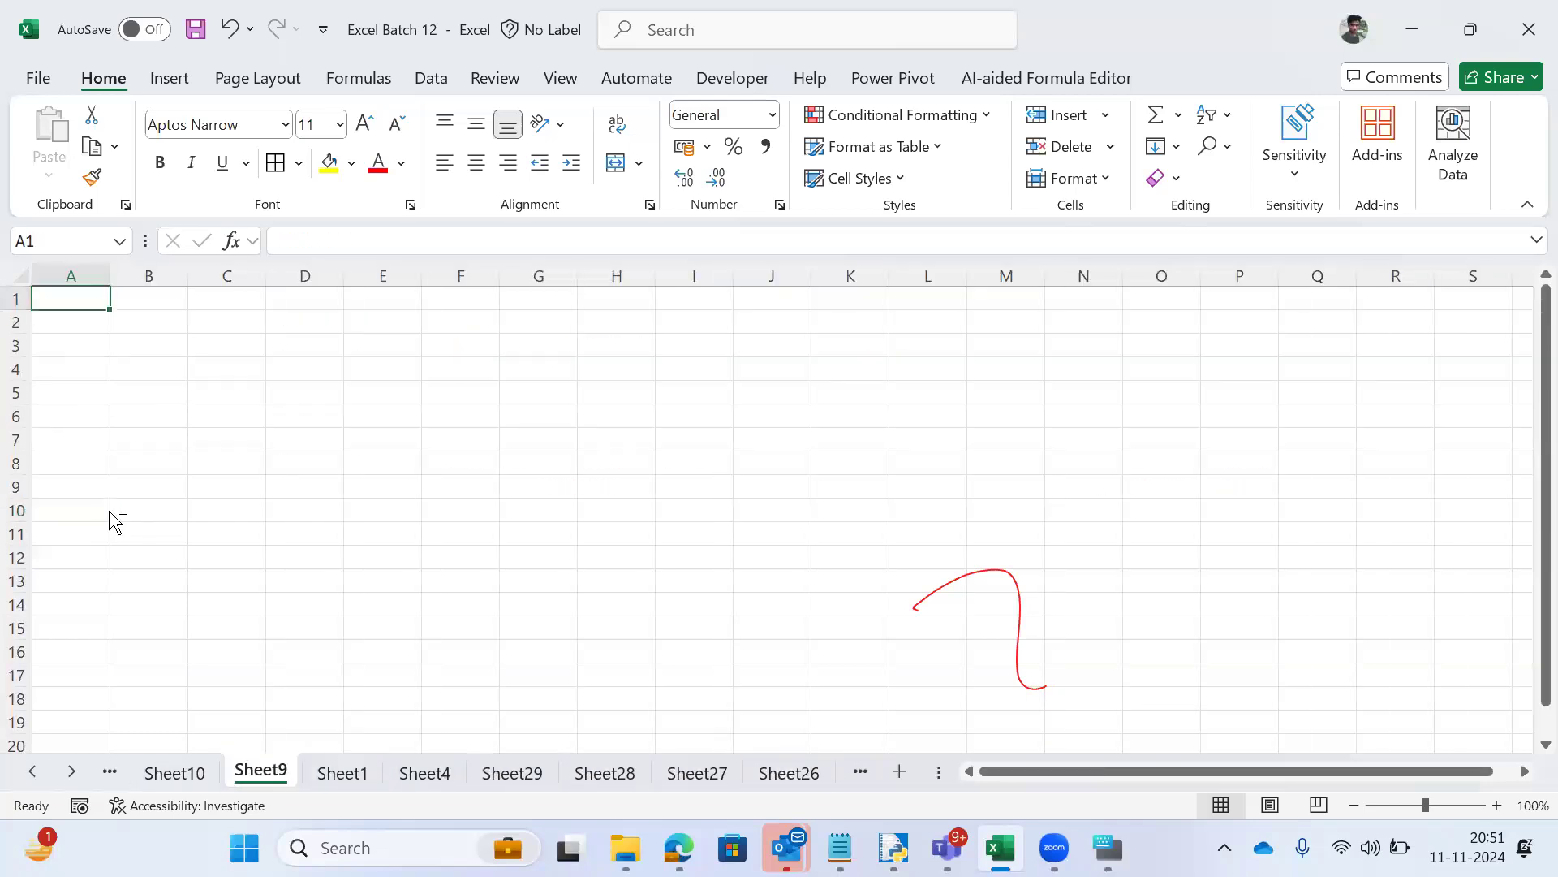
Step: Group the worksheets from Sheet11 through Sheet27 by selecting them together
{"action": "left_click", "coordinate": [252, 772], "text": "ctrl"}
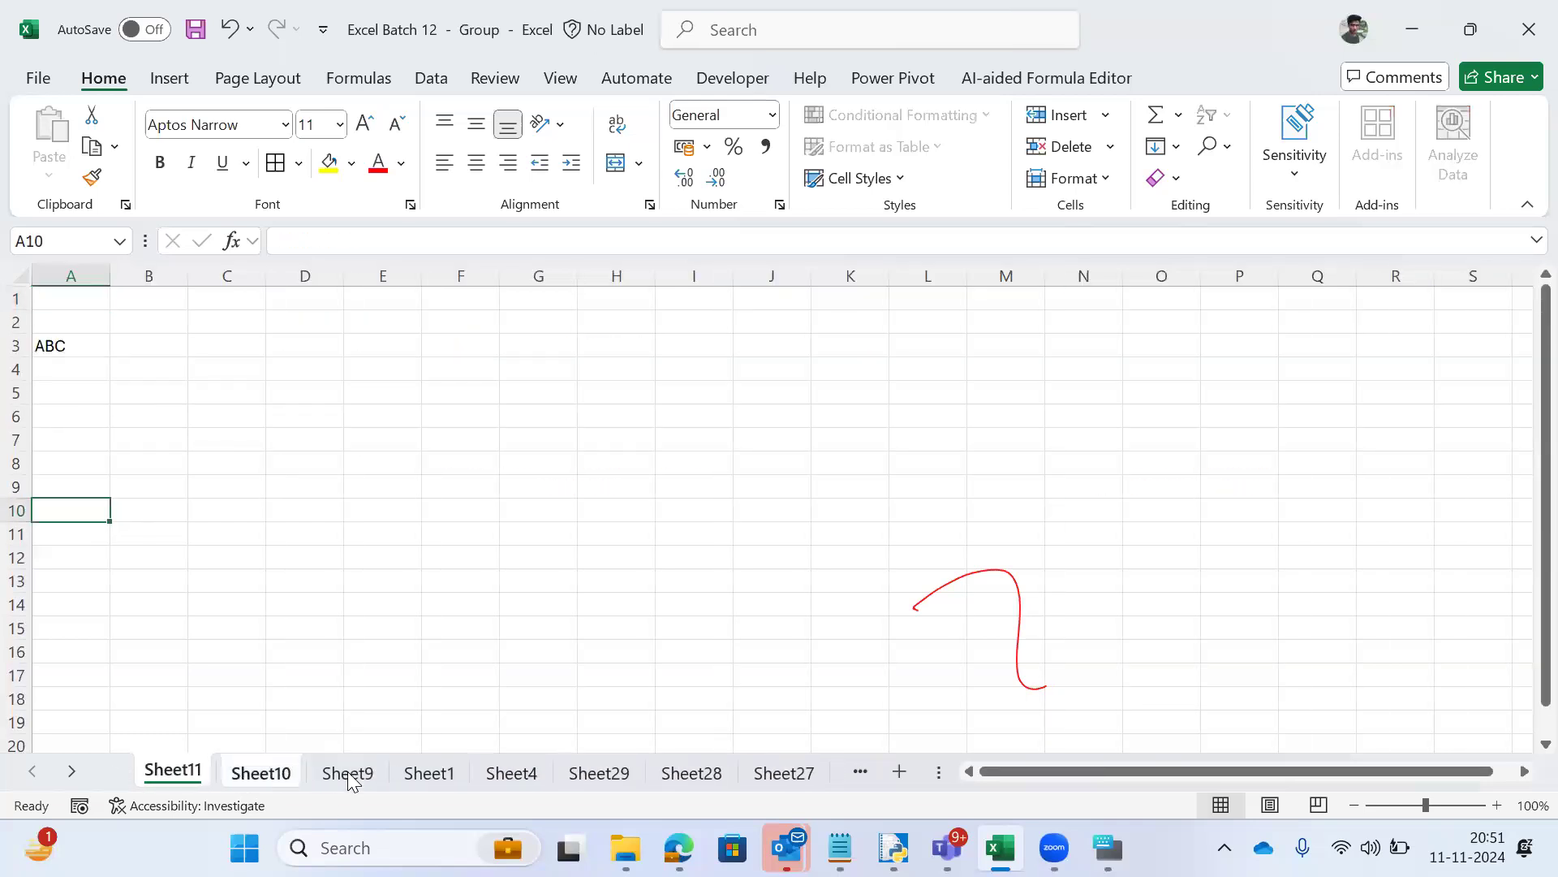
{"action": "left_click", "coordinate": [350, 777], "text": "ctrl"}
{"action": "left_click", "coordinate": [399, 778], "text": "ctrl"}
{"action": "left_click", "coordinate": [580, 780], "text": "ctrl"}
{"action": "left_click", "coordinate": [719, 774], "text": "ctrl"}
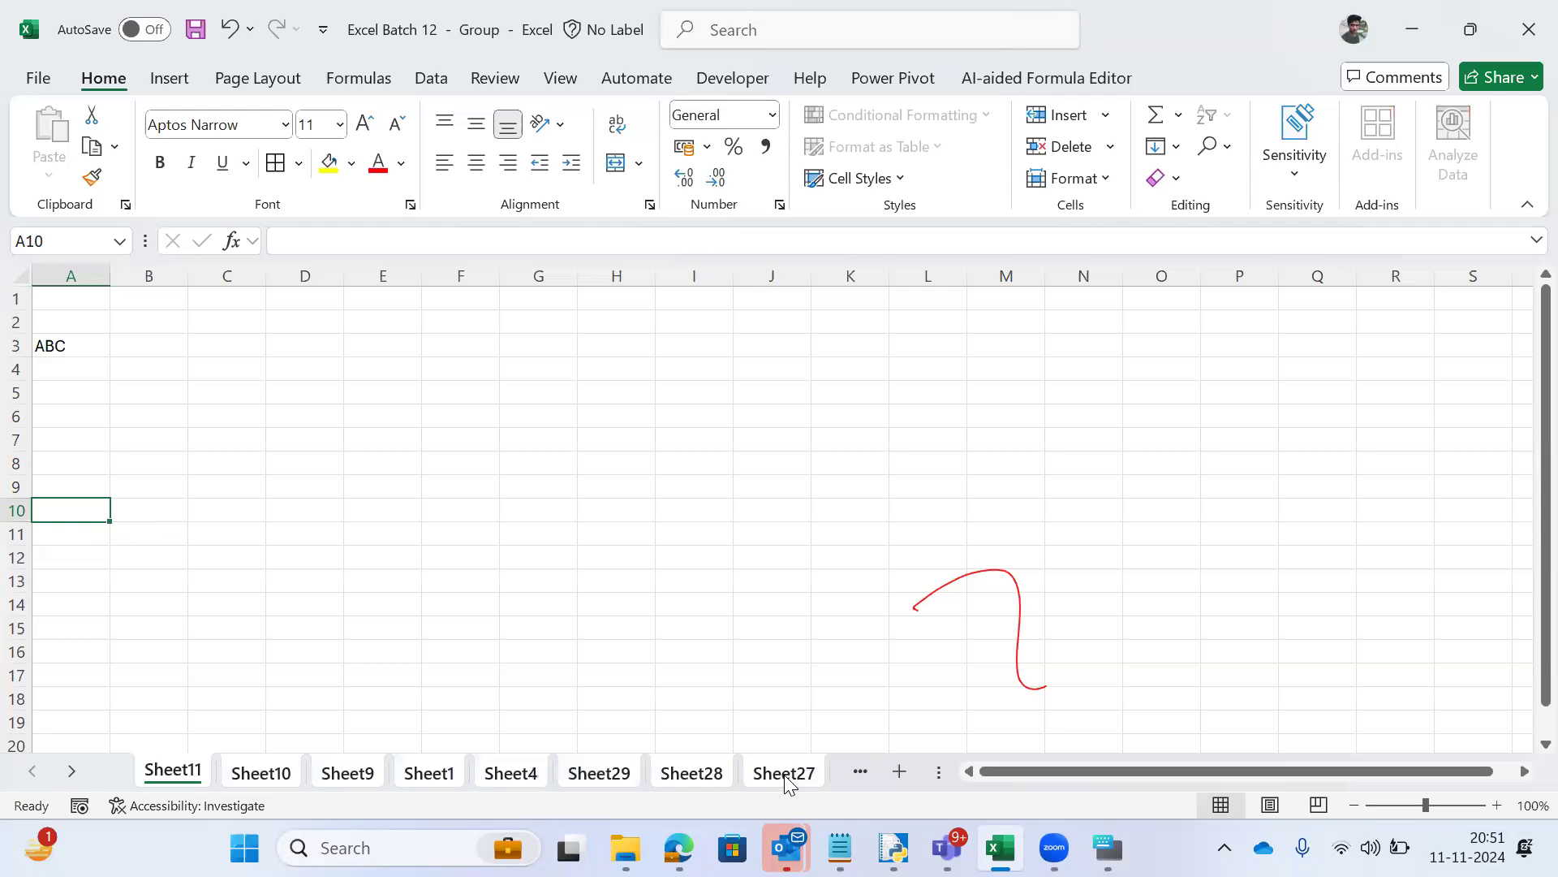
Step: Remove Sheet11, the sheet containing ABC, from the group, keeping Sheet10 through Sheet27 selected
{"action": "left_click", "coordinate": [146, 645]}
{"action": "left_click", "coordinate": [80, 391]}
{"action": "key", "text": "Up"}
{"action": "key", "text": "Up"}
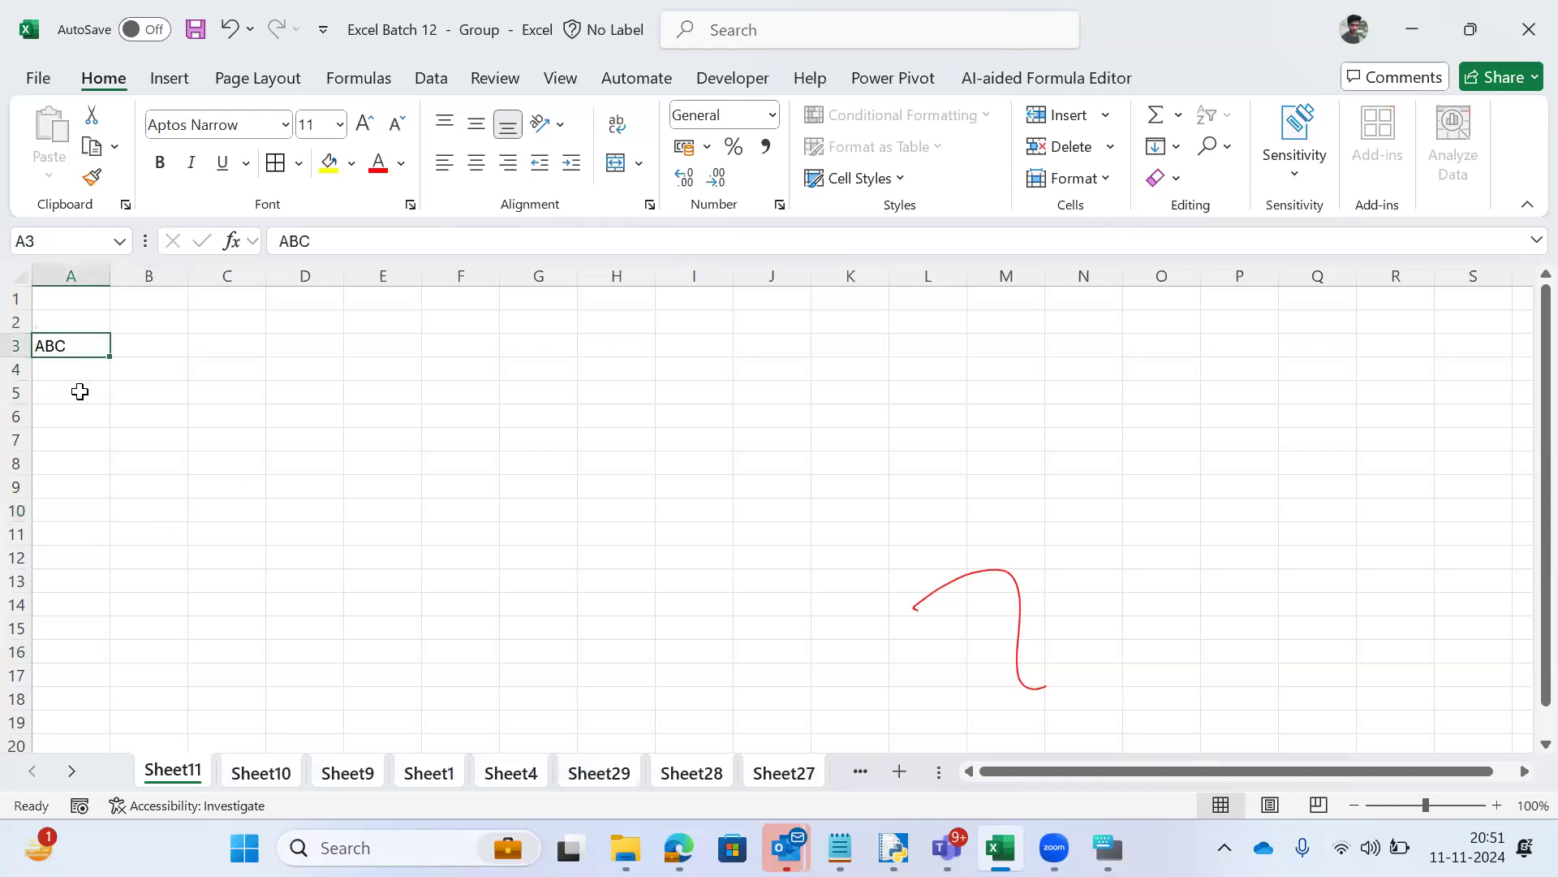
{"action": "left_click", "coordinate": [359, 319]}
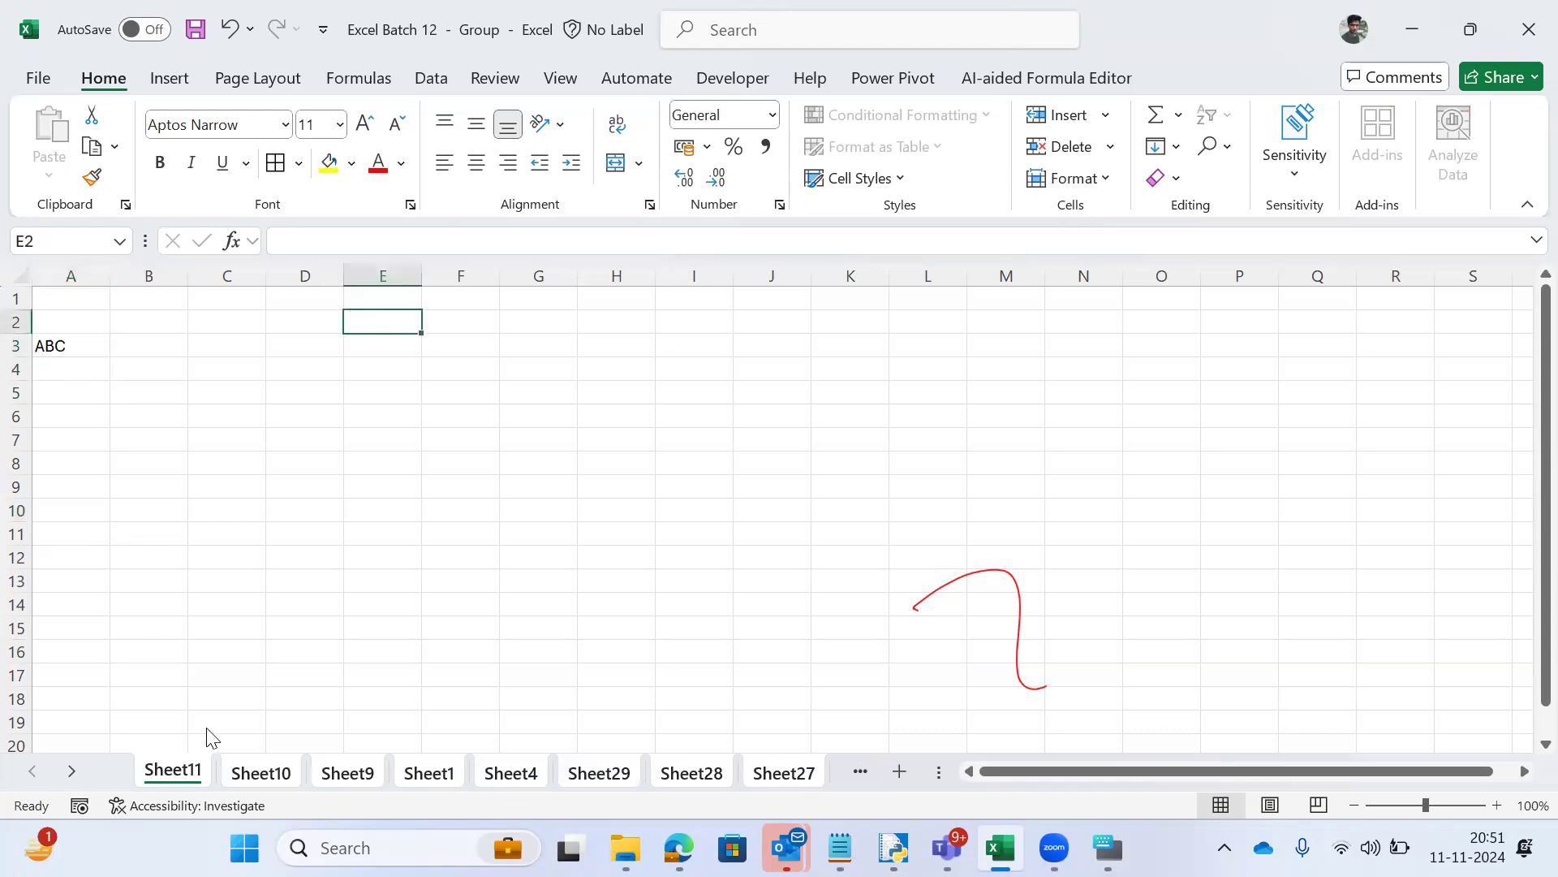
{"action": "left_click", "coordinate": [235, 779]}
{"action": "left_click", "coordinate": [227, 646]}
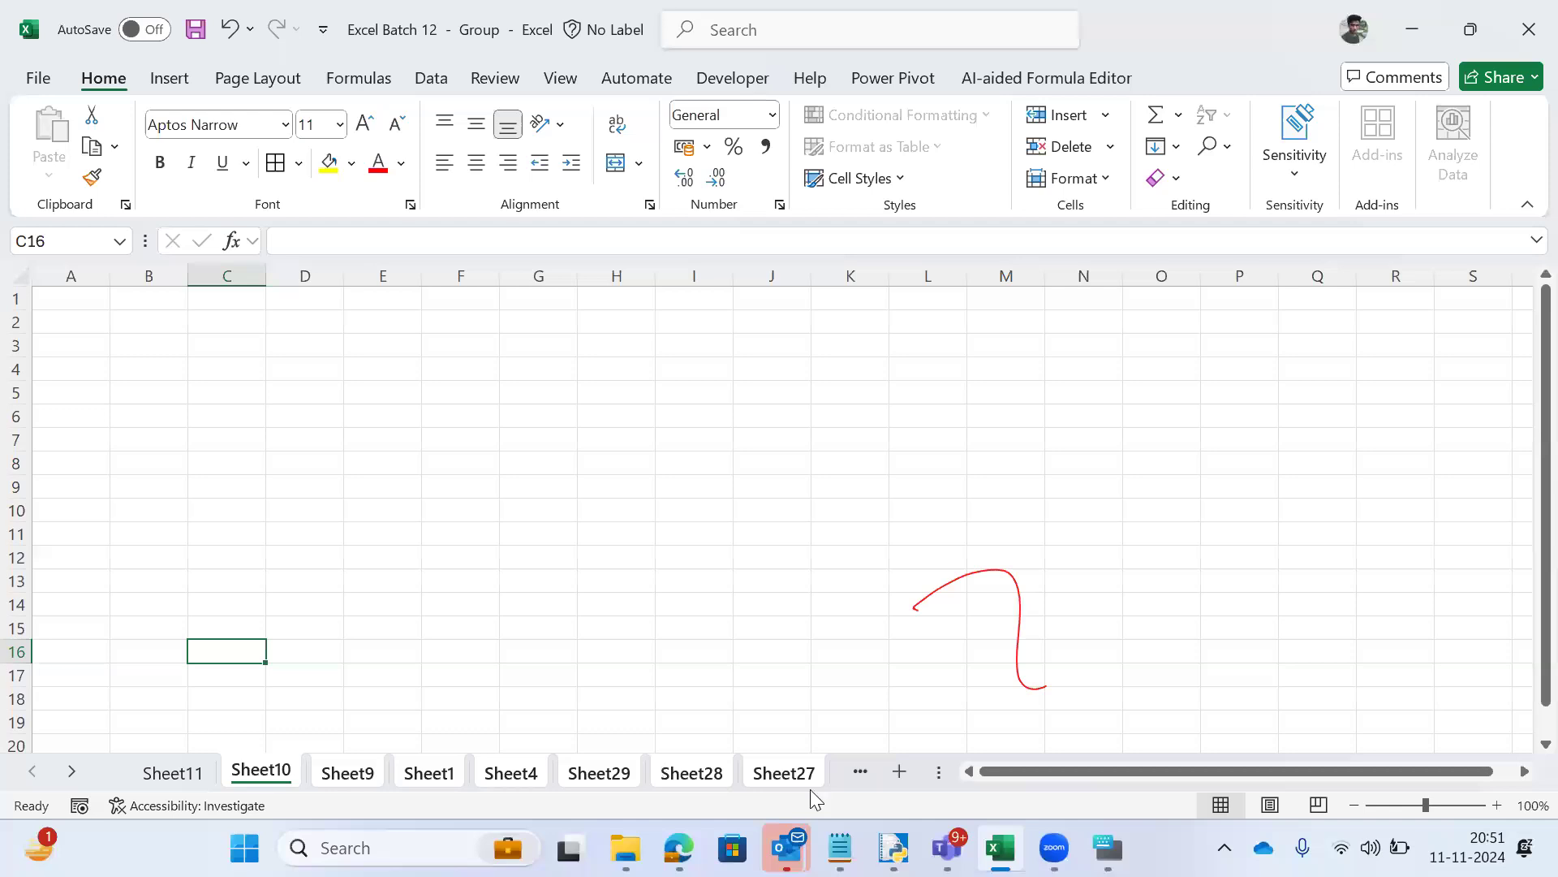
Step: Start deleting the grouped worksheets Sheet10 through Sheet27 and cancel at the confirmation
{"action": "left_click", "coordinate": [1108, 146]}
{"action": "left_click", "coordinate": [1090, 295]}
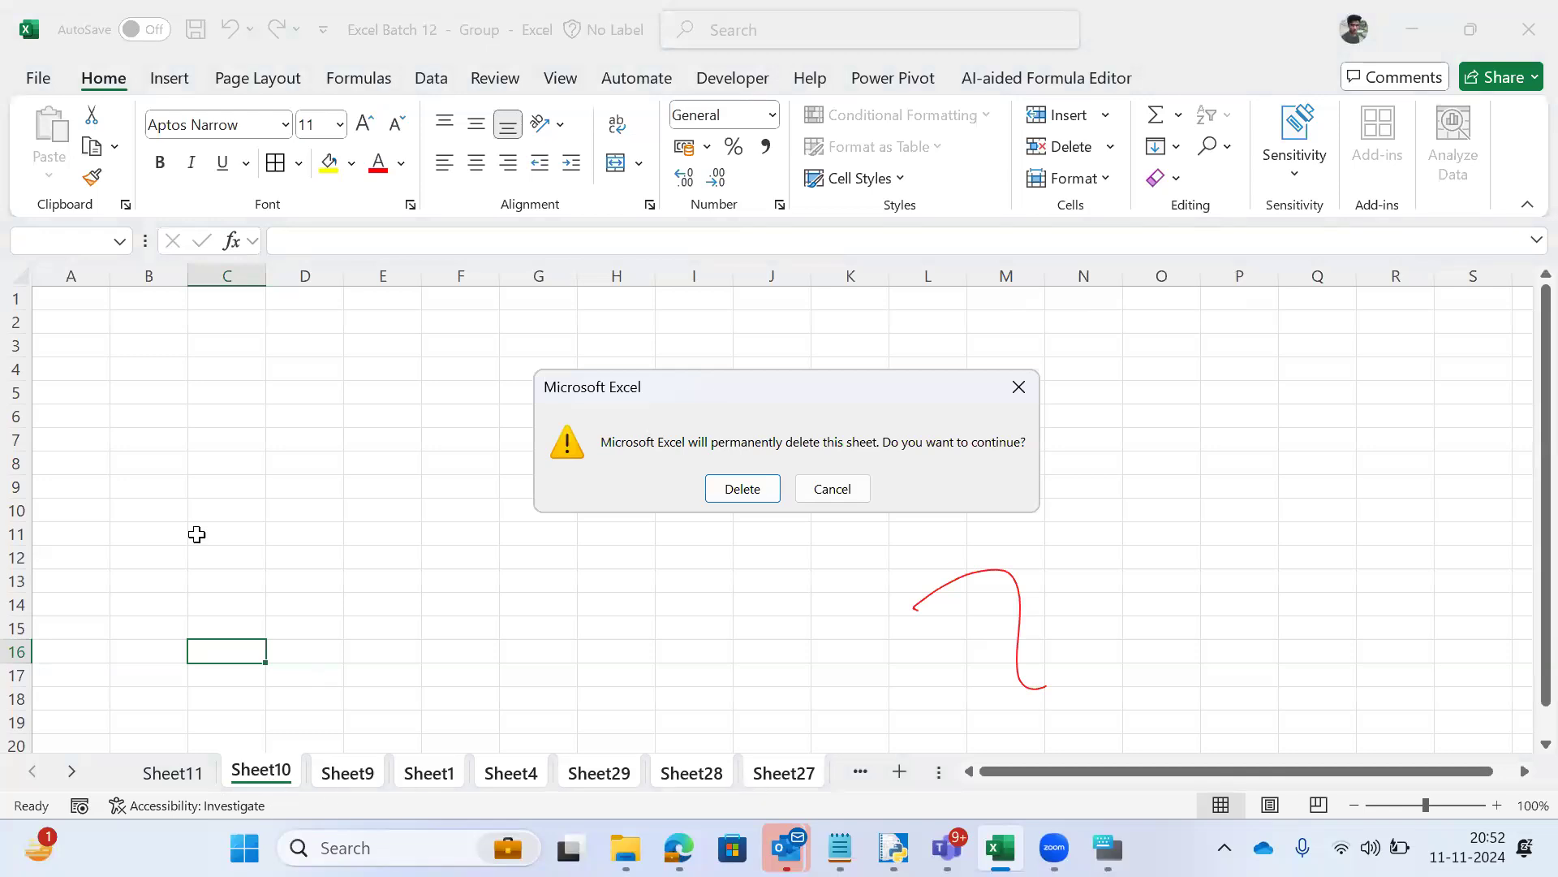
{"action": "key", "text": "Escape"}
Step: Go through the grouped worksheets from Sheet10 onward to check their contents, ending on Sheet1
{"action": "key", "text": "ctrl+Page_Down"}
{"action": "key", "text": "ctrl+Page_Down"}
{"action": "key", "text": "ctrl+Page_Down"}
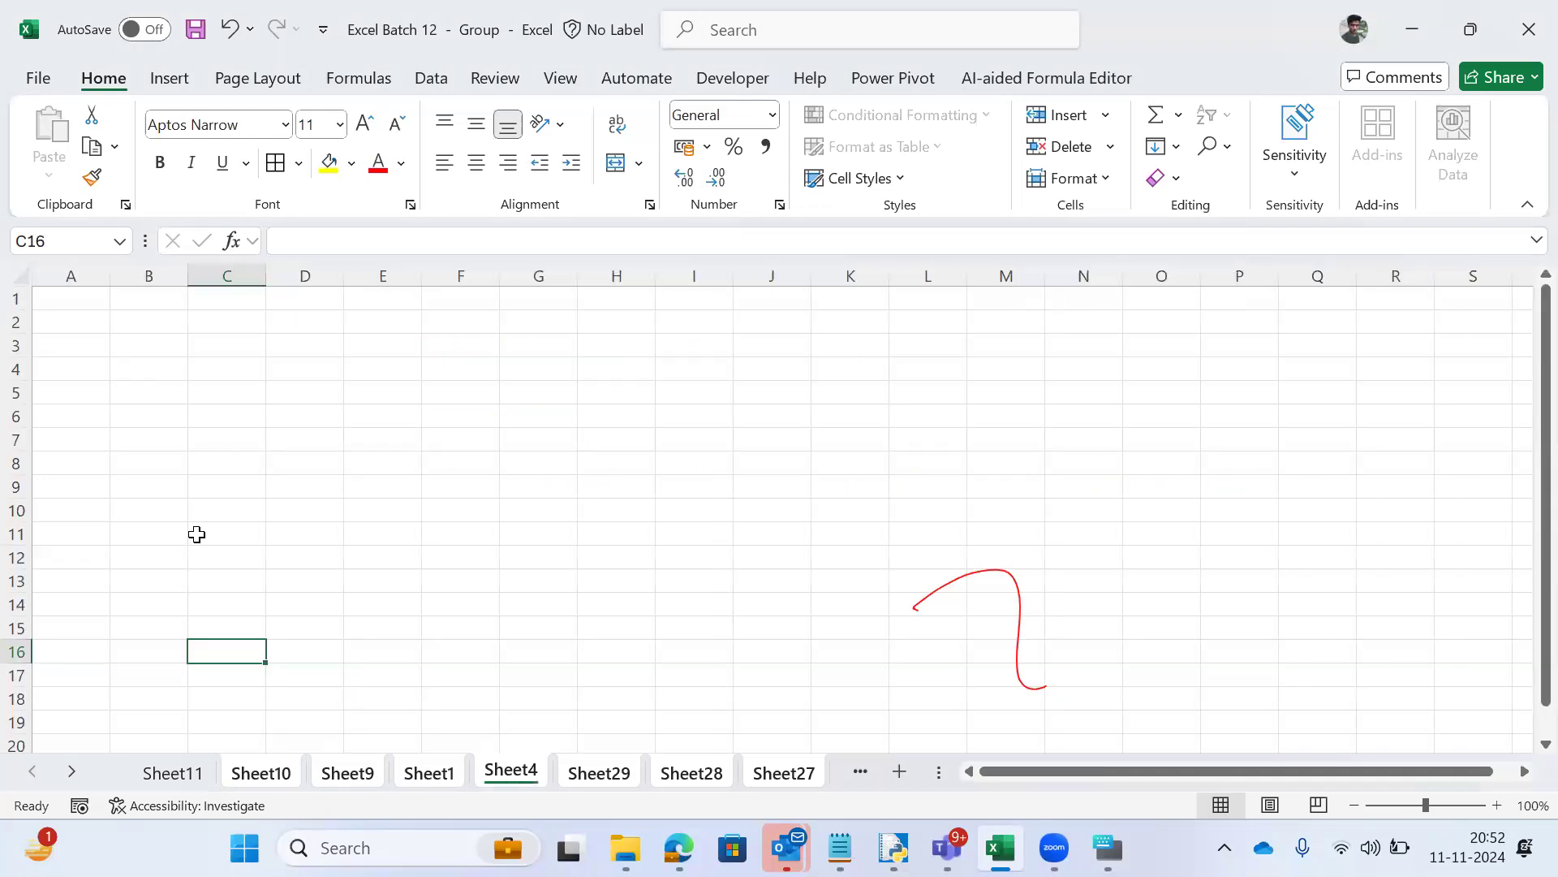
{"action": "key", "text": "ctrl+Page_Up"}
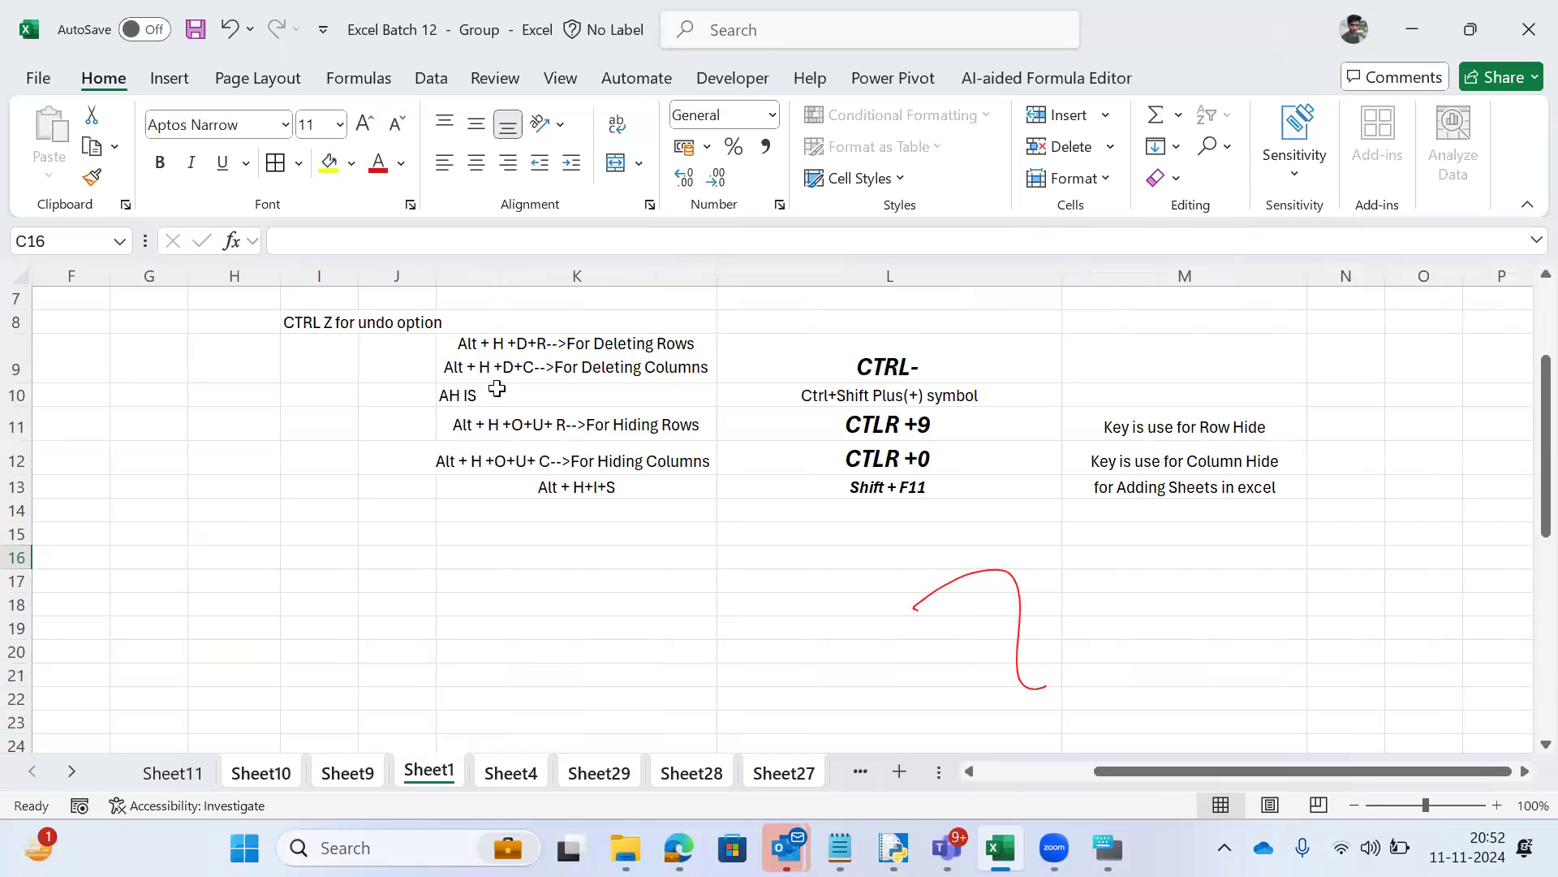
{"action": "key", "text": "ctrl+Page_Down"}
{"action": "key", "text": "ctrl+Page_Down"}
{"action": "key", "text": "ctrl+Page_Down"}
{"action": "key", "text": "ctrl+Page_Up"}
{"action": "key", "text": "ctrl+Page_Up"}
{"action": "key", "text": "ctrl+Page_Up"}
{"action": "key", "text": "ctrl+Page_Up"}
{"action": "key", "text": "ctrl+Page_Up"}
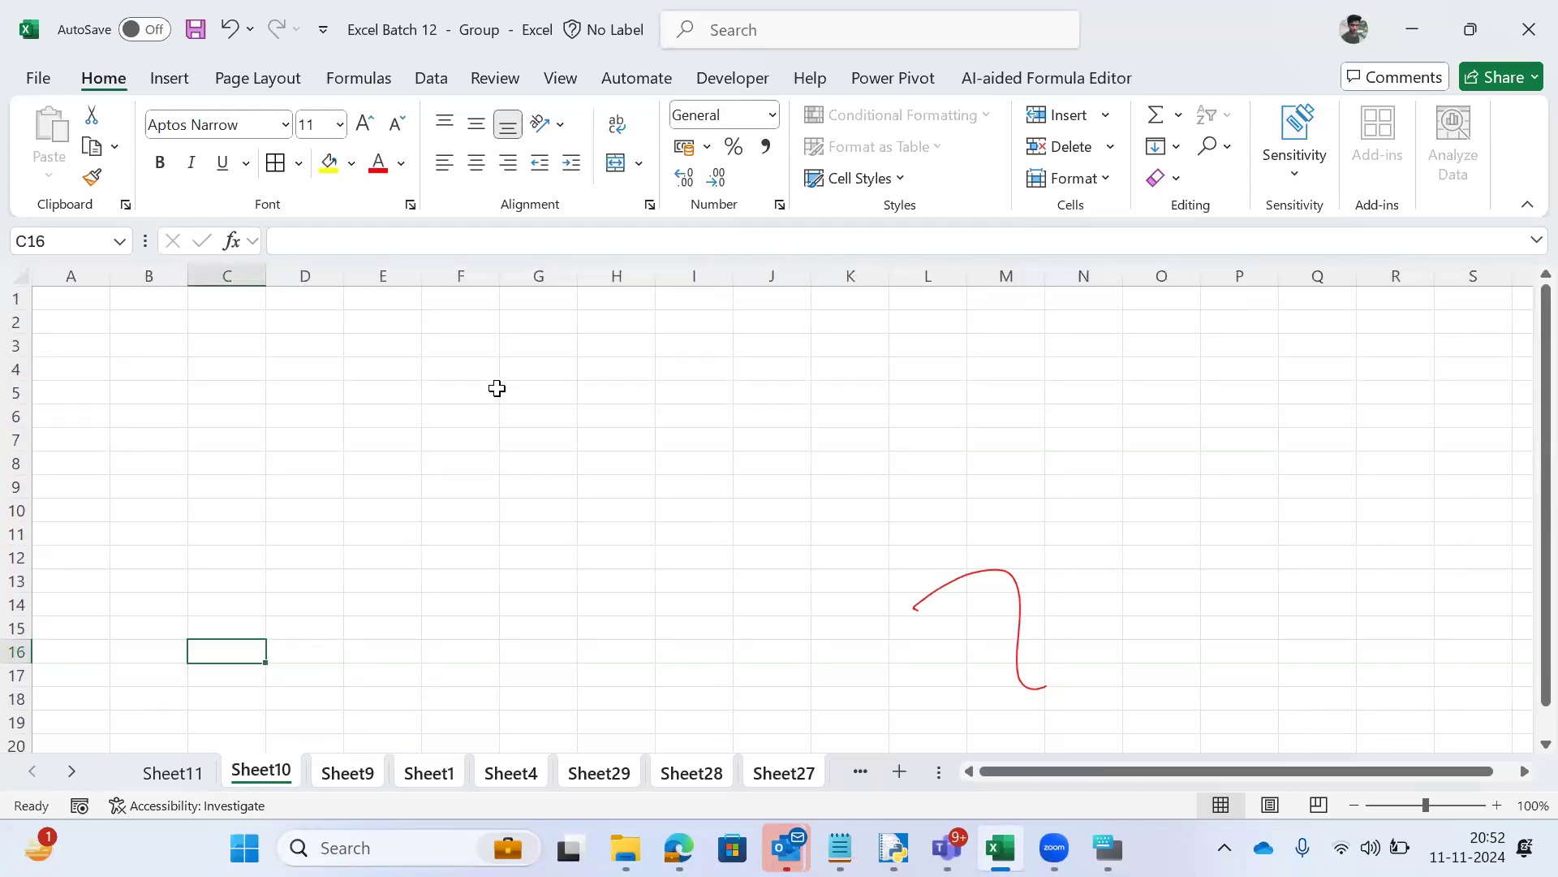
{"action": "key", "text": "ctrl+Page_Down"}
{"action": "key", "text": "ctrl+Page_Down"}
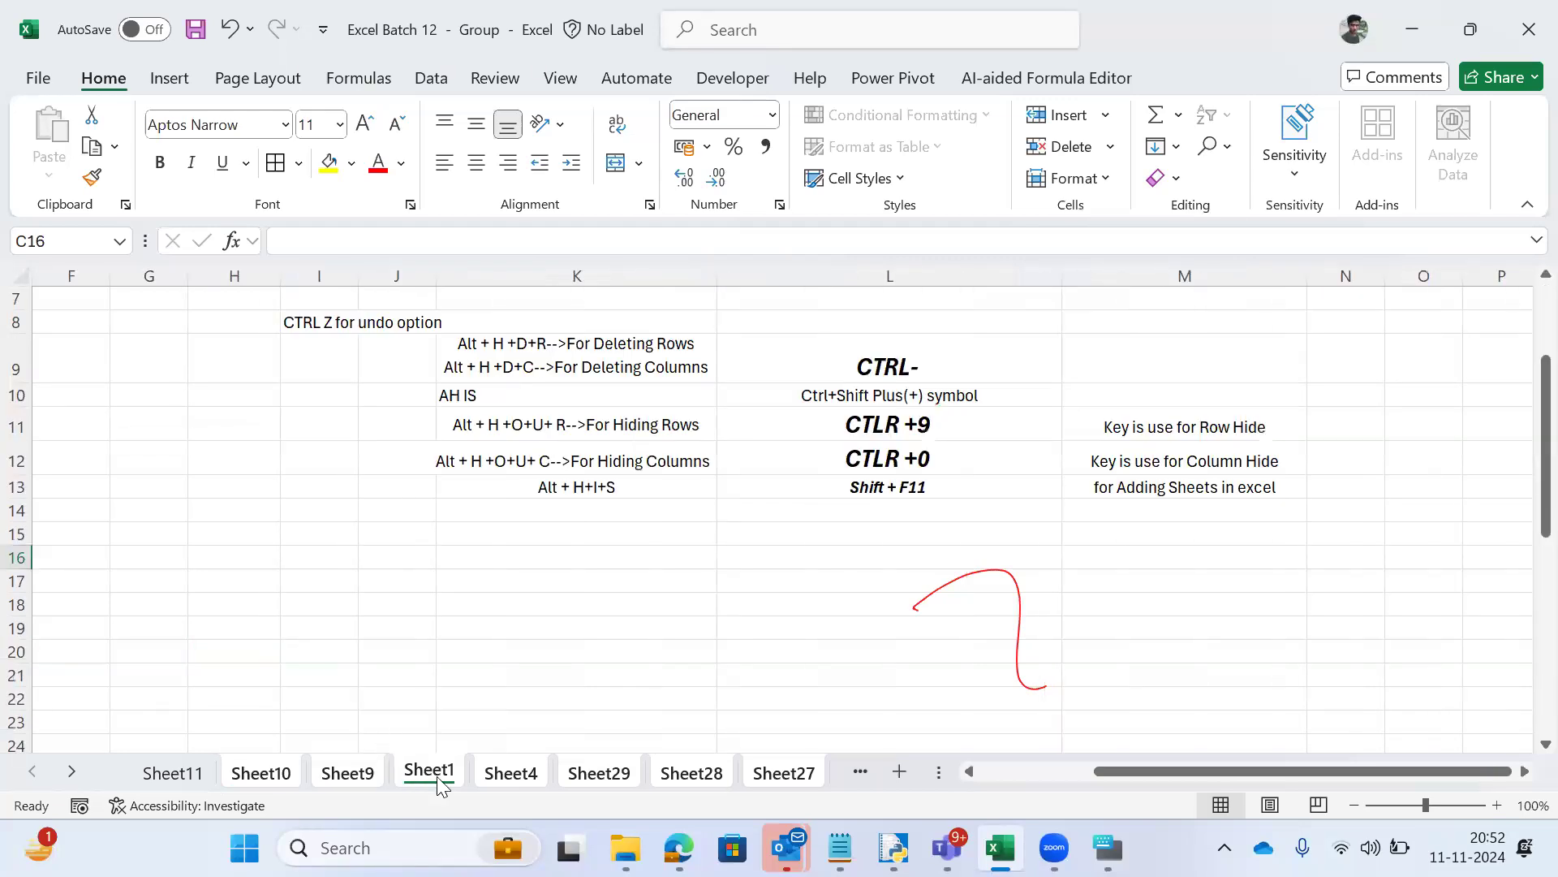
Step: Start deleting the grouped worksheets with Sheet4 left out of the group and cancel at the confirmation
{"action": "left_click", "coordinate": [261, 716]}
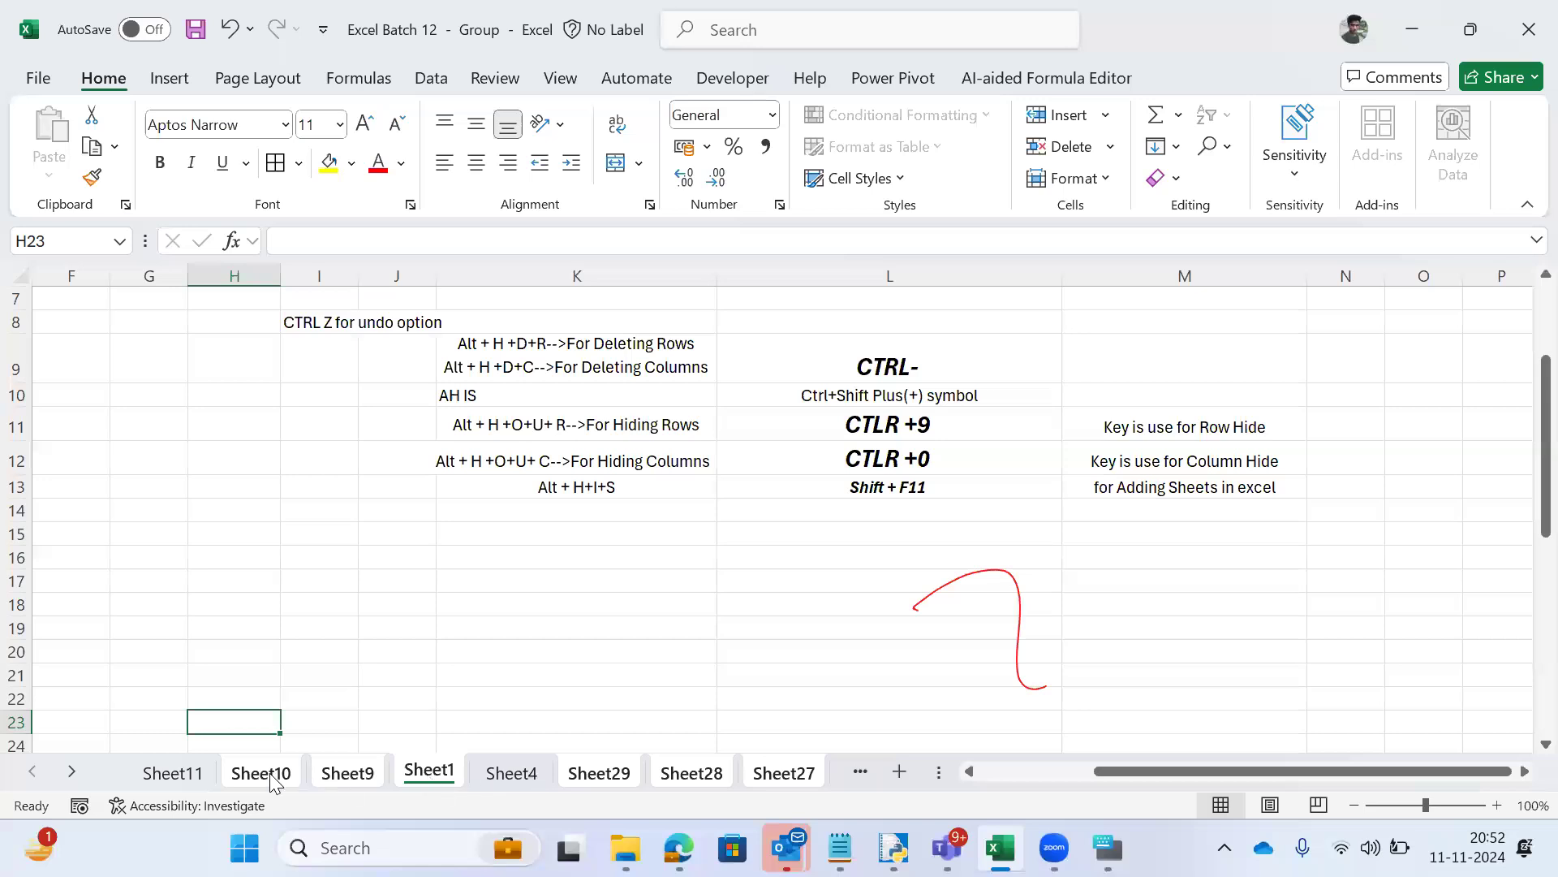
{"action": "key", "text": "alt+h"}
{"action": "key", "text": "d"}
{"action": "key", "text": "s"}
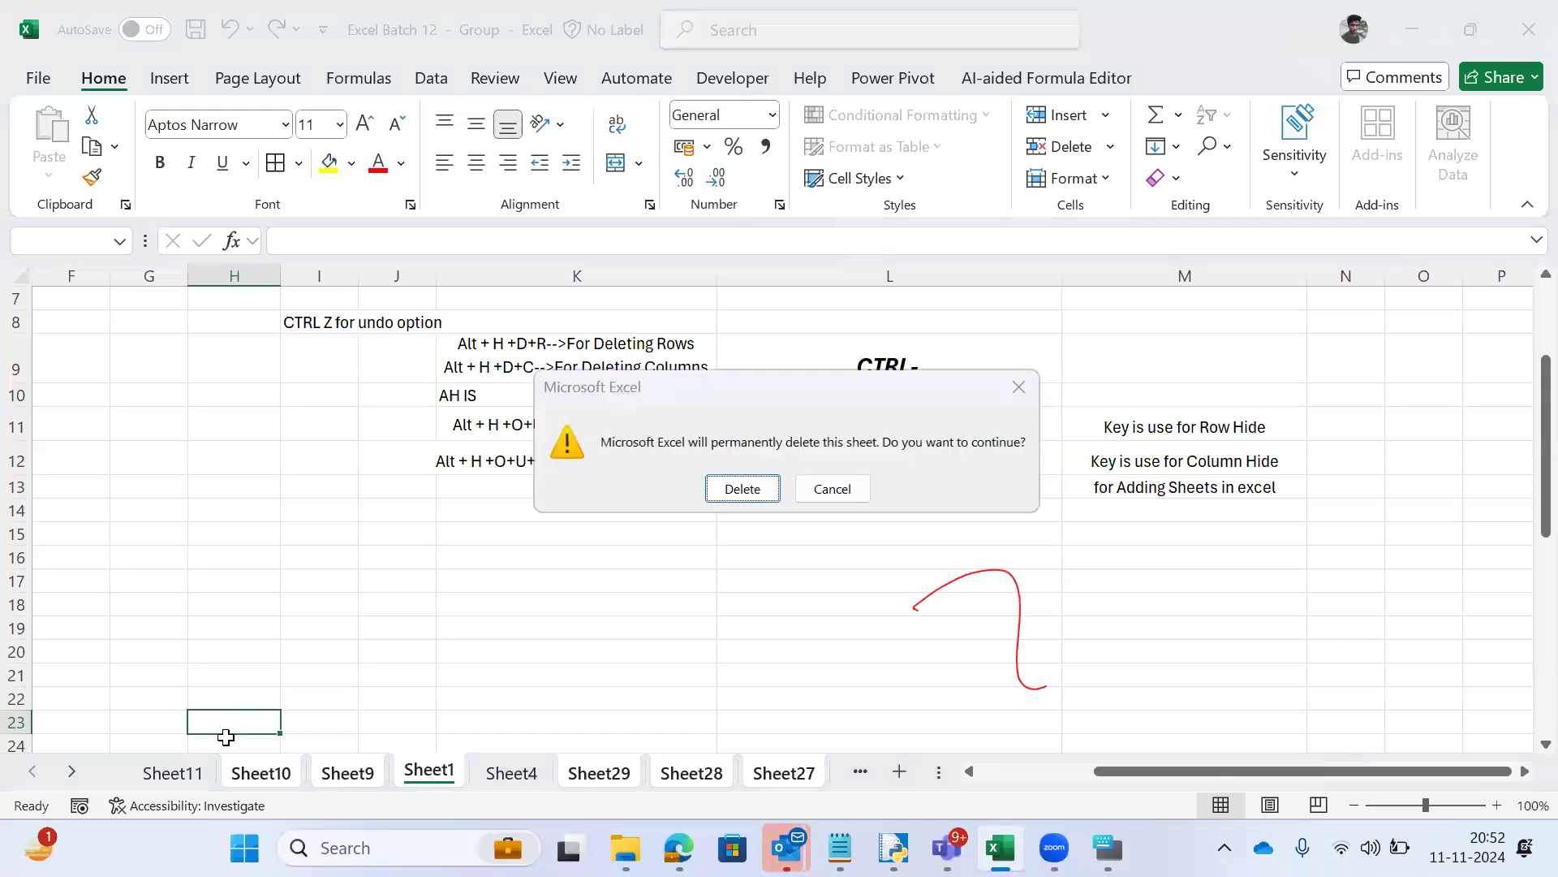
{"action": "key", "text": "Escape"}
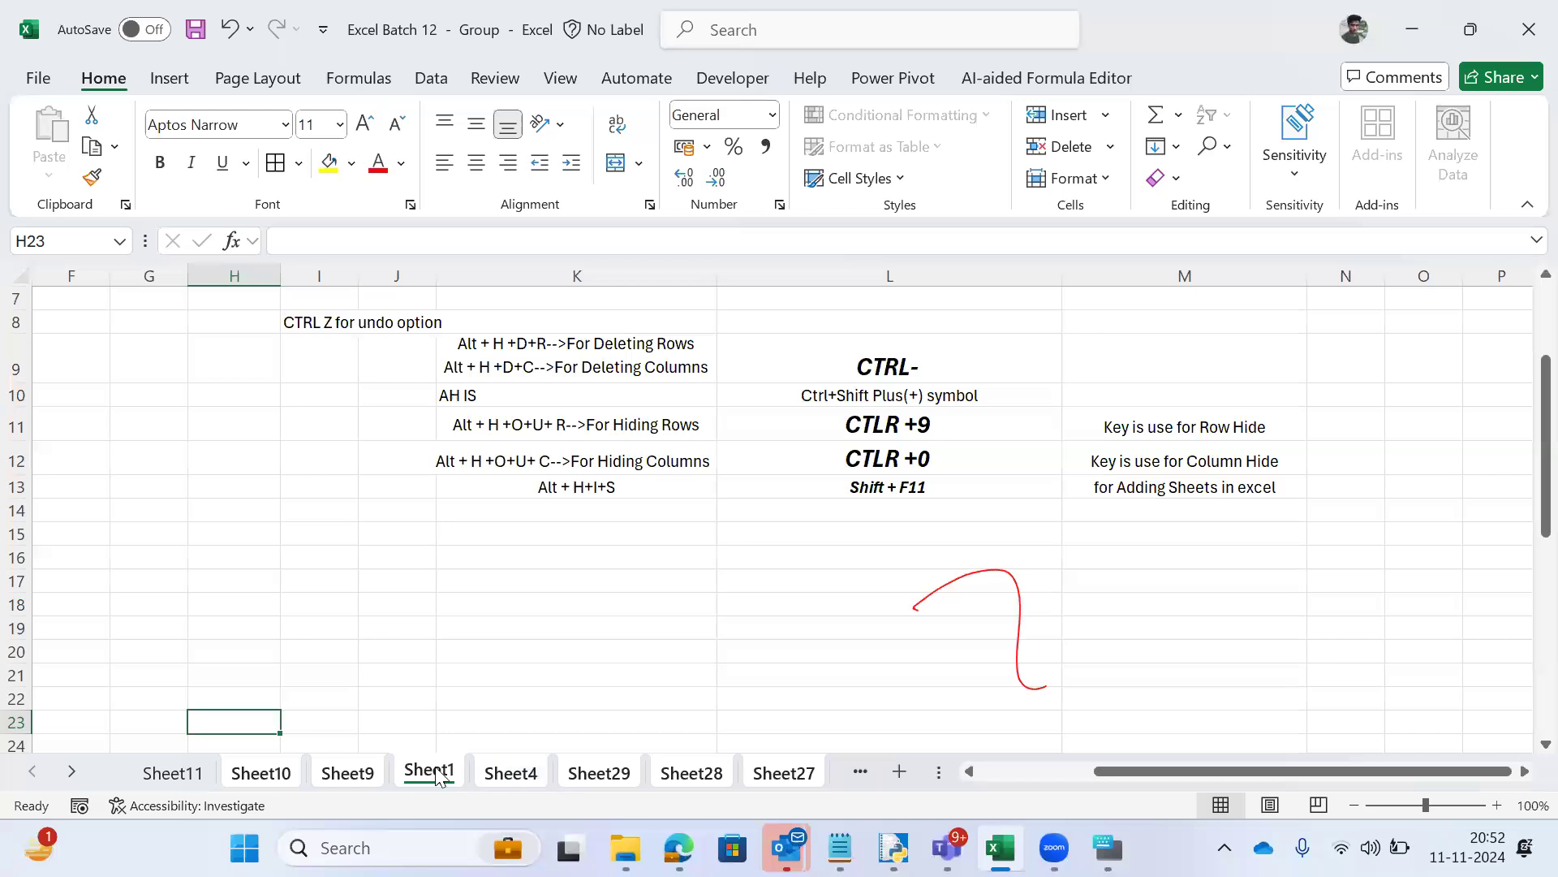
Step: Delete all grouped worksheets from Sheet10 through Sheet27, including Sheet4, and confirm the deletion
{"action": "key", "text": "alt+h"}
{"action": "key", "text": "d"}
{"action": "key", "text": "s"}
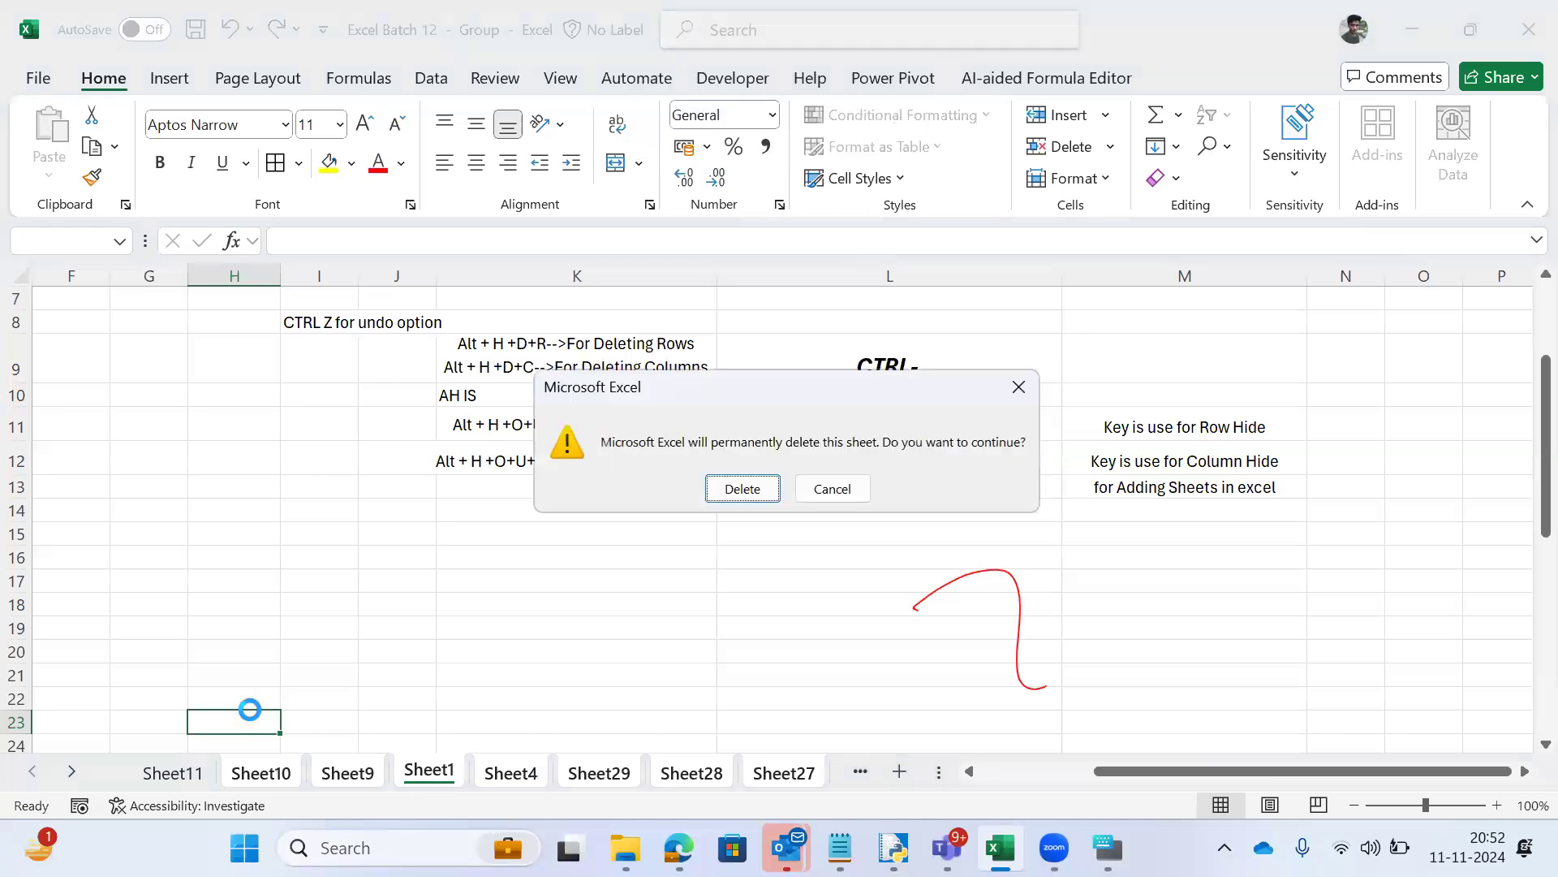
{"action": "key", "text": "Return"}
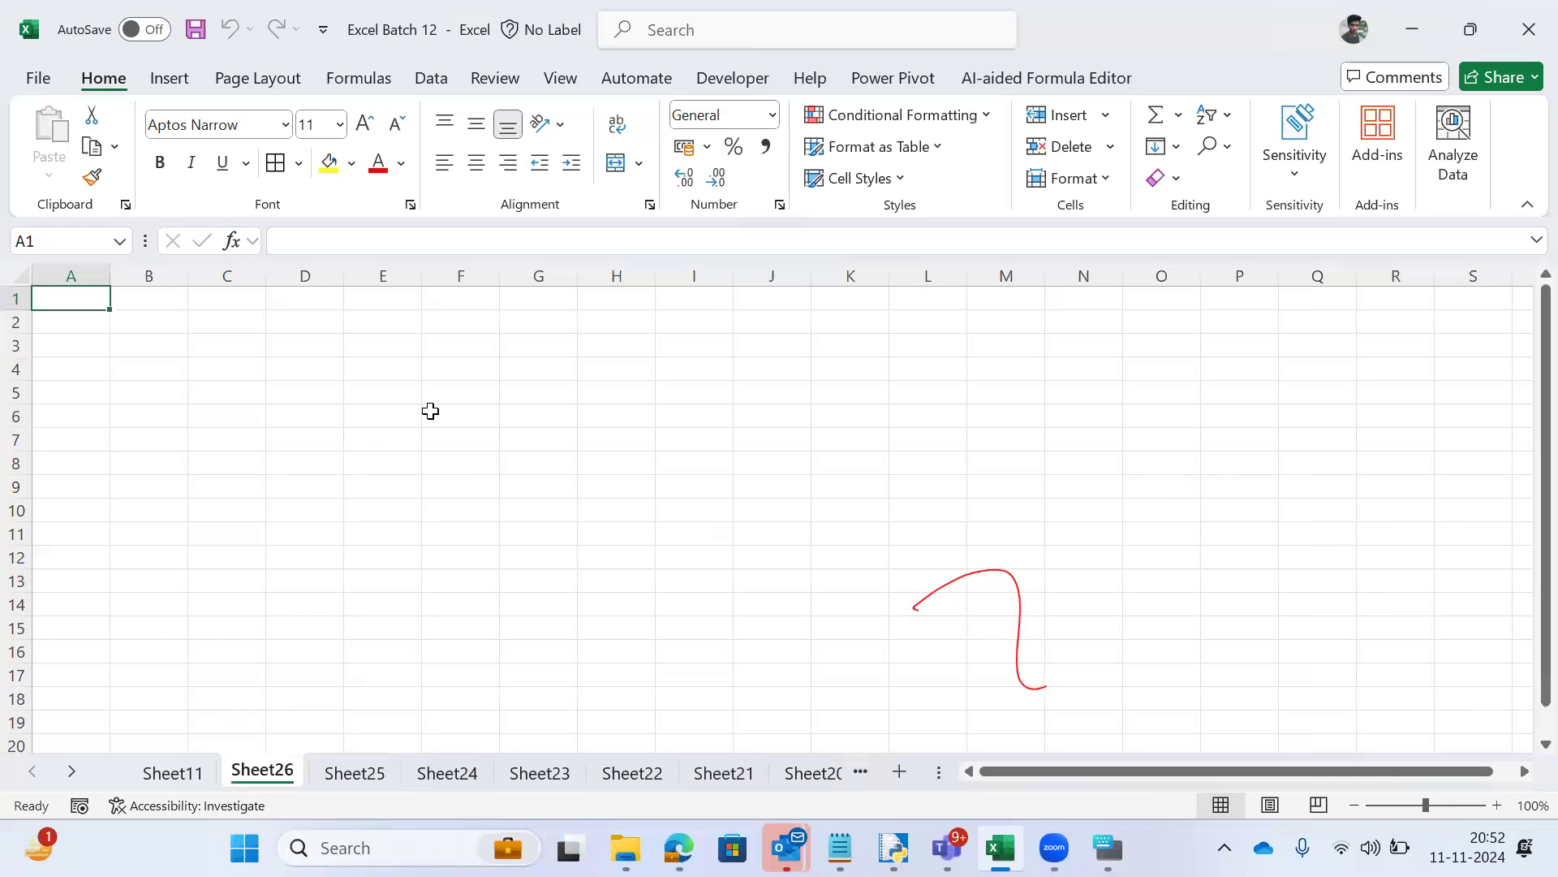
Step: Go through the remaining worksheets from Sheet26 to the Shortcut Keys sheet
{"action": "key", "text": "Down"}
{"action": "key", "text": "Right"}
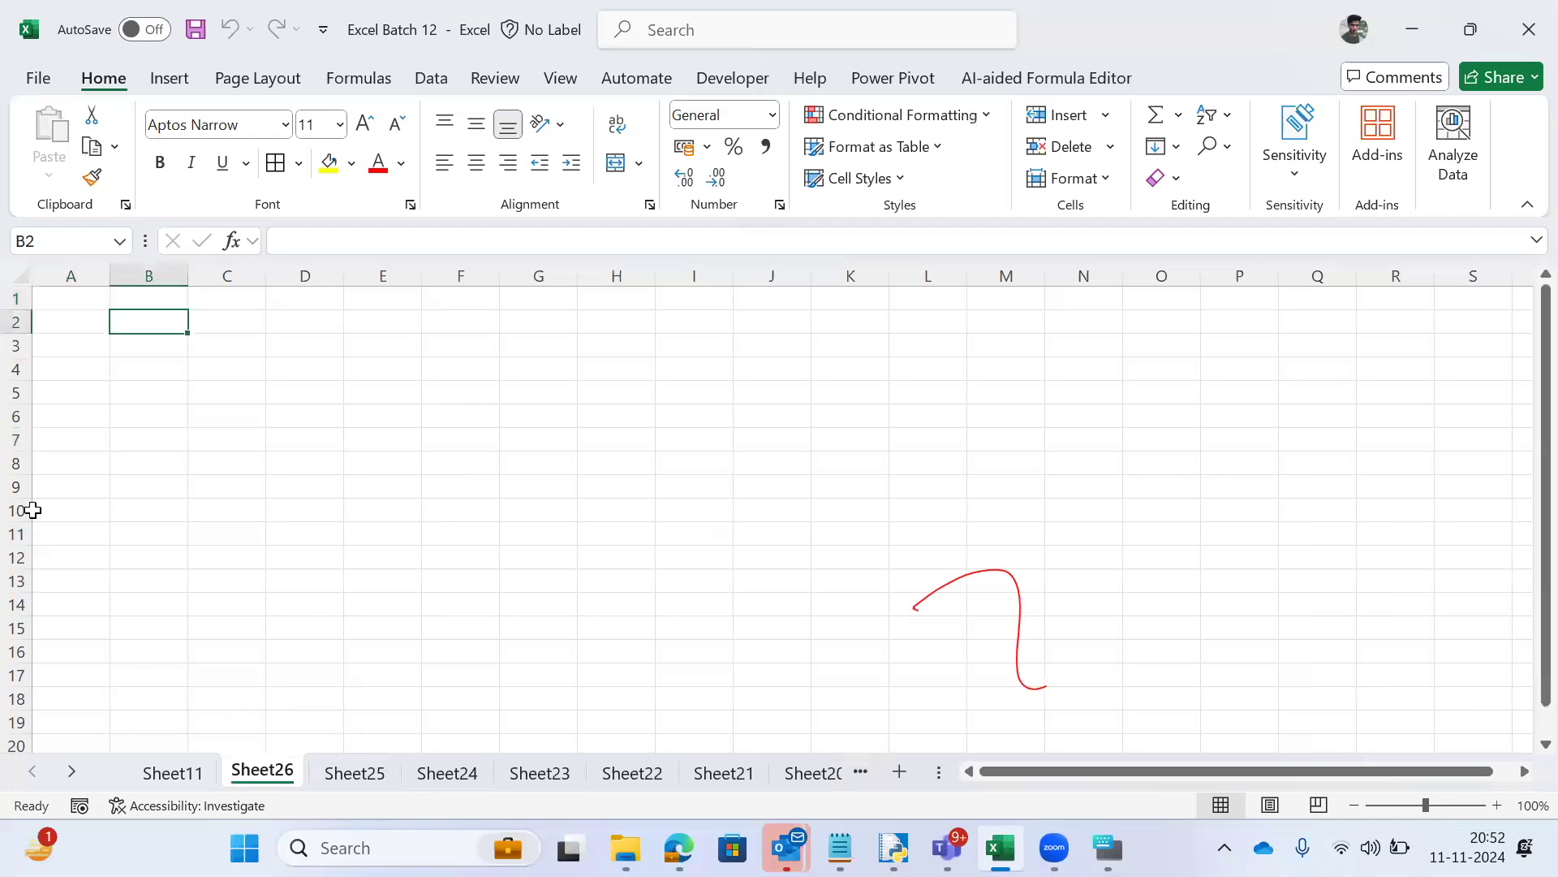
{"action": "key", "text": "ctrl+Page_Down"}
{"action": "key", "text": "ctrl+Page_Down"}
{"action": "key", "text": "ctrl+Page_Down"}
{"action": "key", "text": "ctrl+Page_Down"}
{"action": "key", "text": "ctrl+Page_Down"}
{"action": "key", "text": "ctrl+Page_Down"}
{"action": "key", "text": "ctrl+Page_Down"}
{"action": "key", "text": "ctrl+Page_Down"}
{"action": "key", "text": "ctrl+Page_Down"}
{"action": "key", "text": "ctrl+Page_Down"}
{"action": "key", "text": "ctrl+Page_Down"}
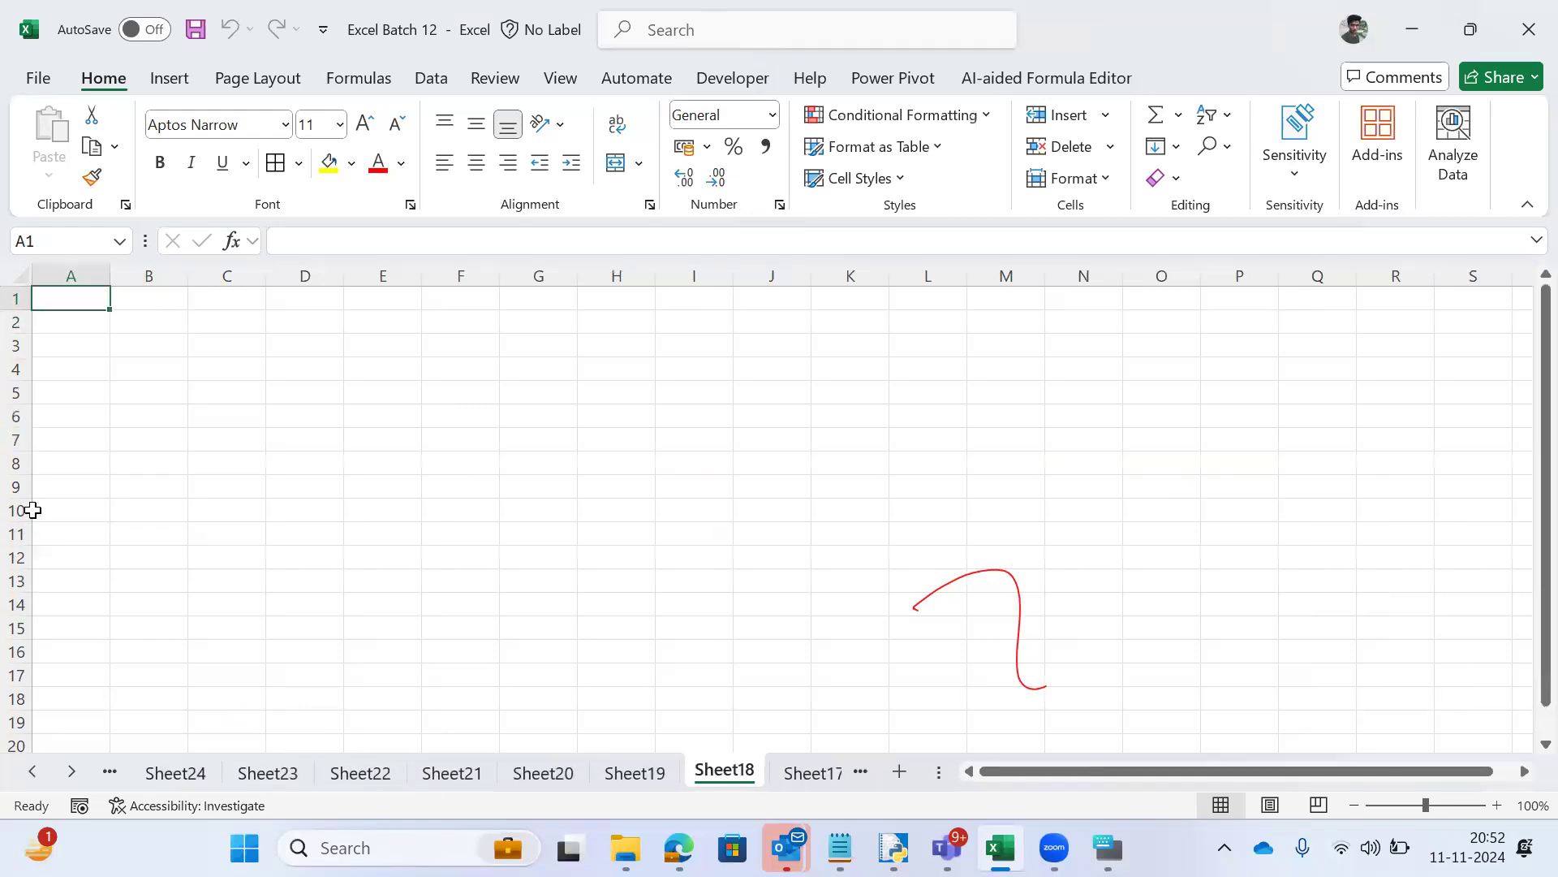
{"action": "key", "text": "ctrl+Page_Down"}
{"action": "key", "text": "ctrl+Page_Down"}
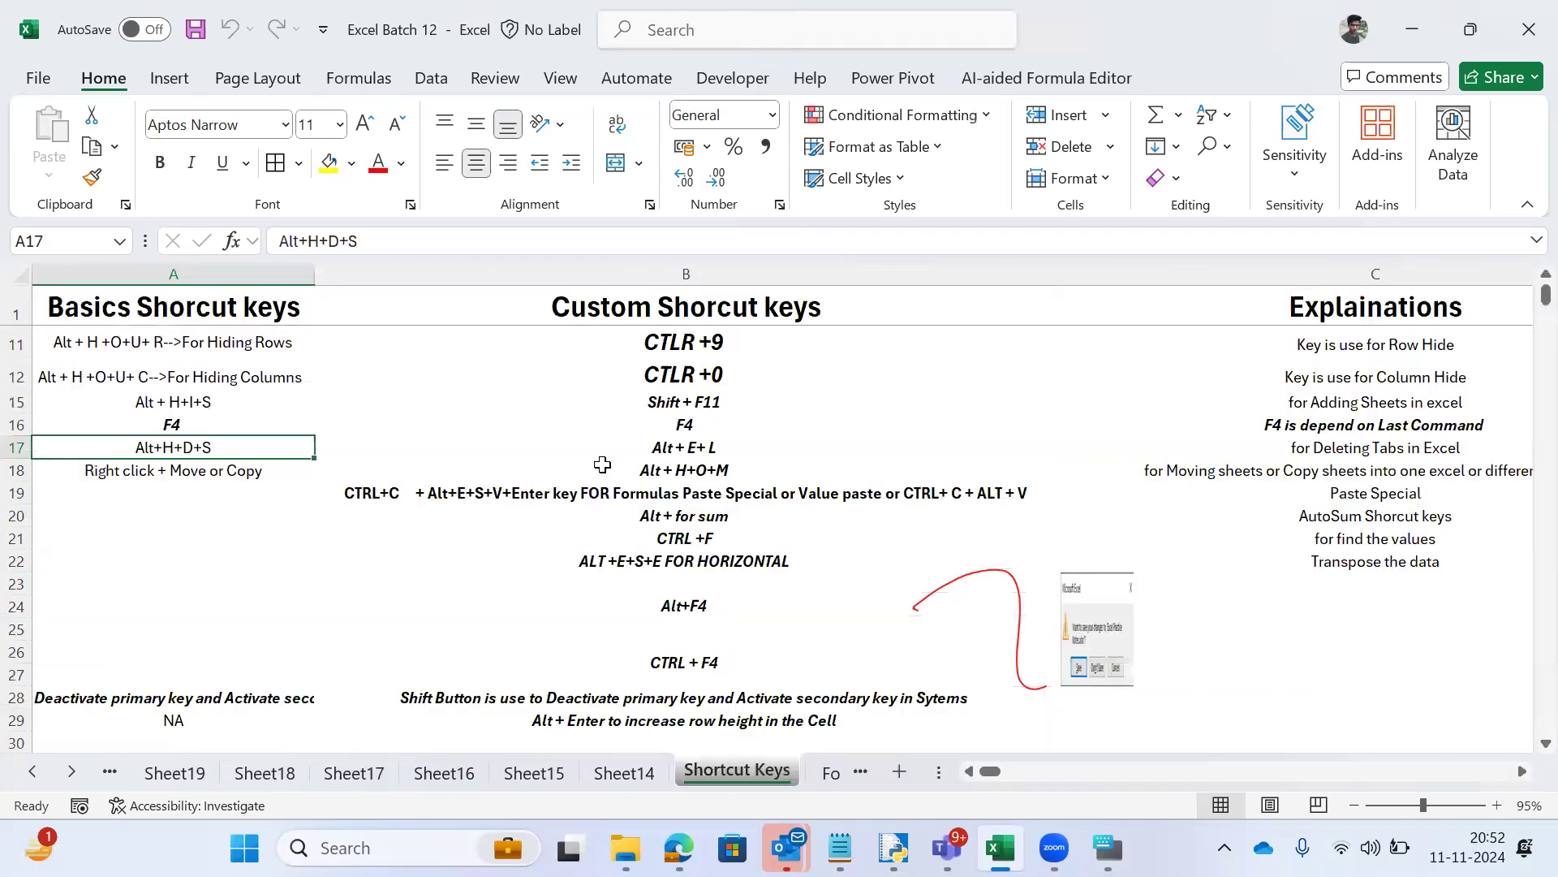
Step: Select the F4 entry in cell A16 of the Shortcut Keys sheet
{"action": "left_click", "coordinate": [602, 464]}
{"action": "key", "text": "Up"}
{"action": "key", "text": "Up"}
{"action": "key", "text": "Left"}
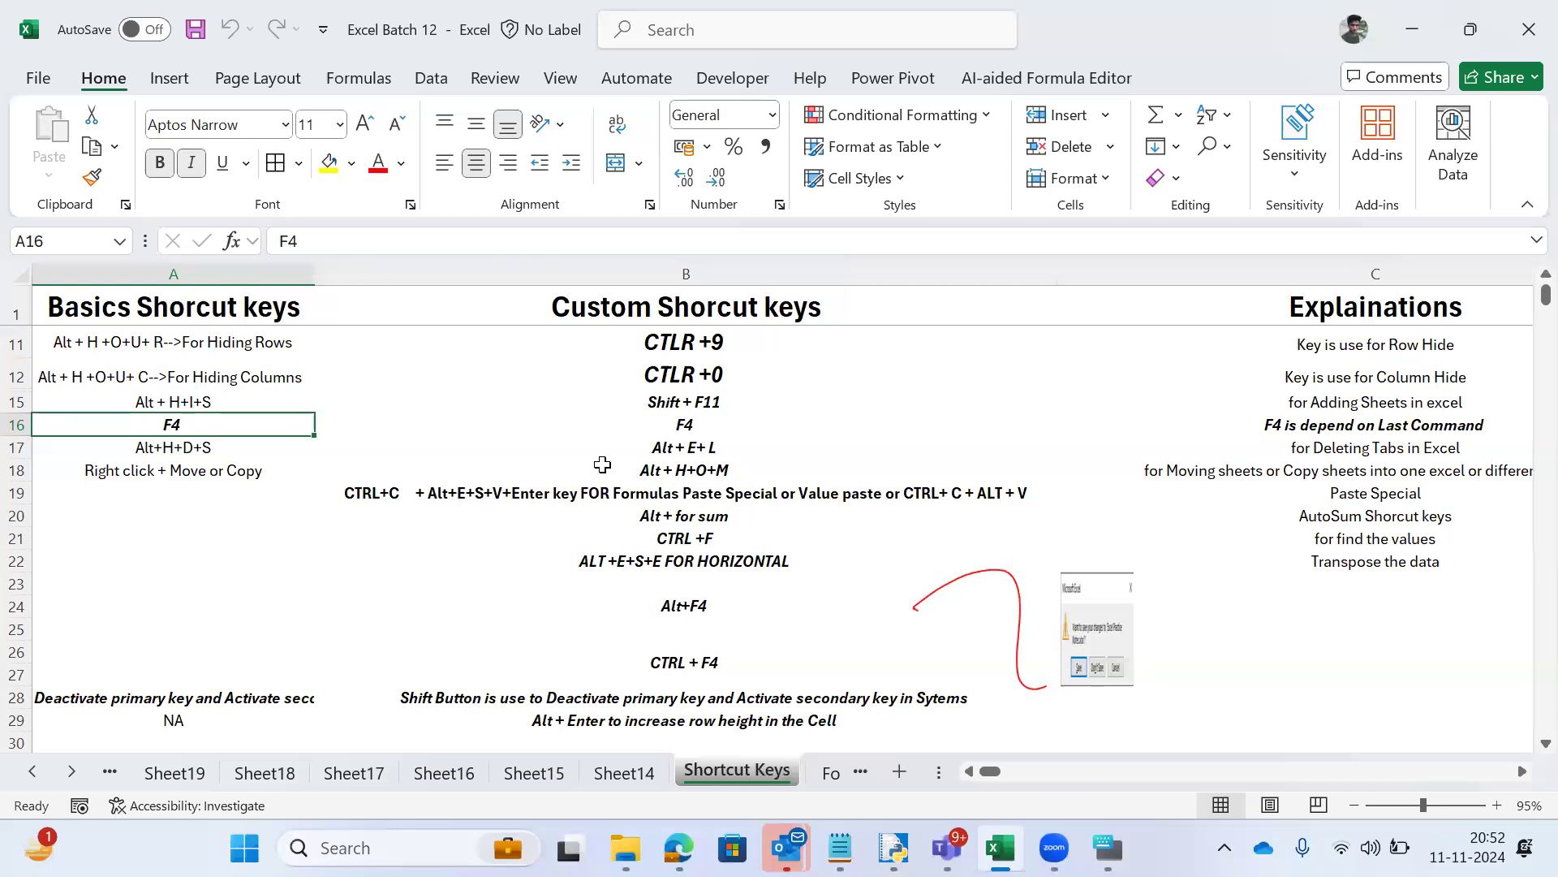
Step: Go back through the worksheets to Sheet20 and return to the Shortcut Keys sheet
{"action": "key", "text": "ctrl+Page_Up"}
{"action": "key", "text": "ctrl+Page_Up"}
{"action": "key", "text": "ctrl+Page_Up"}
{"action": "key", "text": "ctrl+Page_Up"}
{"action": "key", "text": "ctrl+Page_Up"}
{"action": "key", "text": "ctrl+Page_Up"}
{"action": "key", "text": "ctrl+Page_Up"}
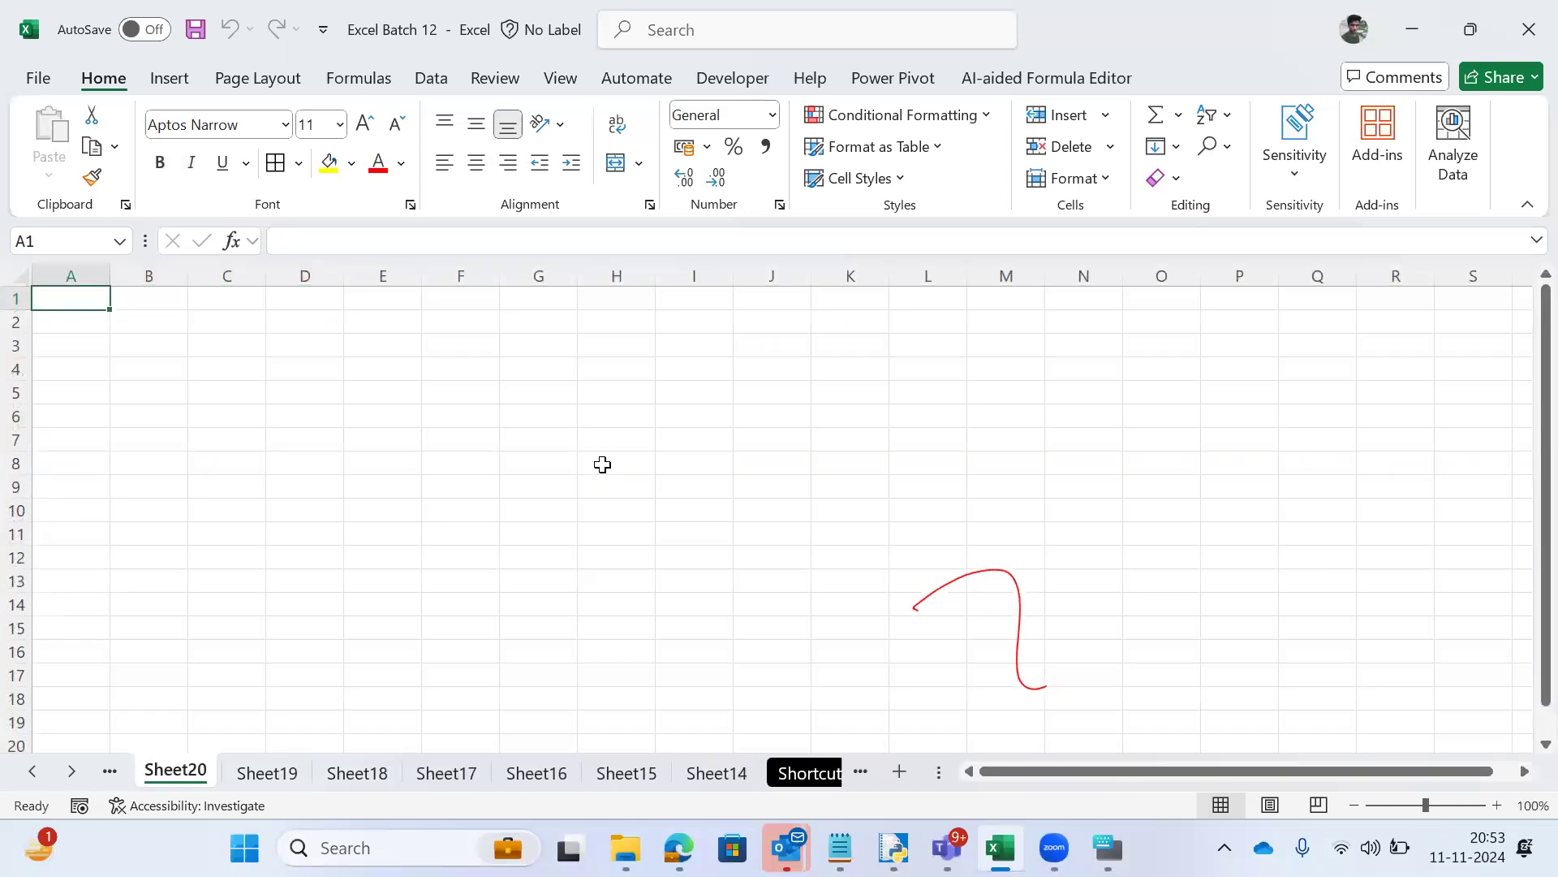
{"action": "key", "text": "ctrl+Page_Down"}
{"action": "key", "text": "ctrl+Page_Down"}
{"action": "key", "text": "ctrl+Page_Down"}
{"action": "key", "text": "ctrl+Page_Down"}
{"action": "key", "text": "ctrl+Page_Down"}
{"action": "key", "text": "ctrl+Page_Down"}
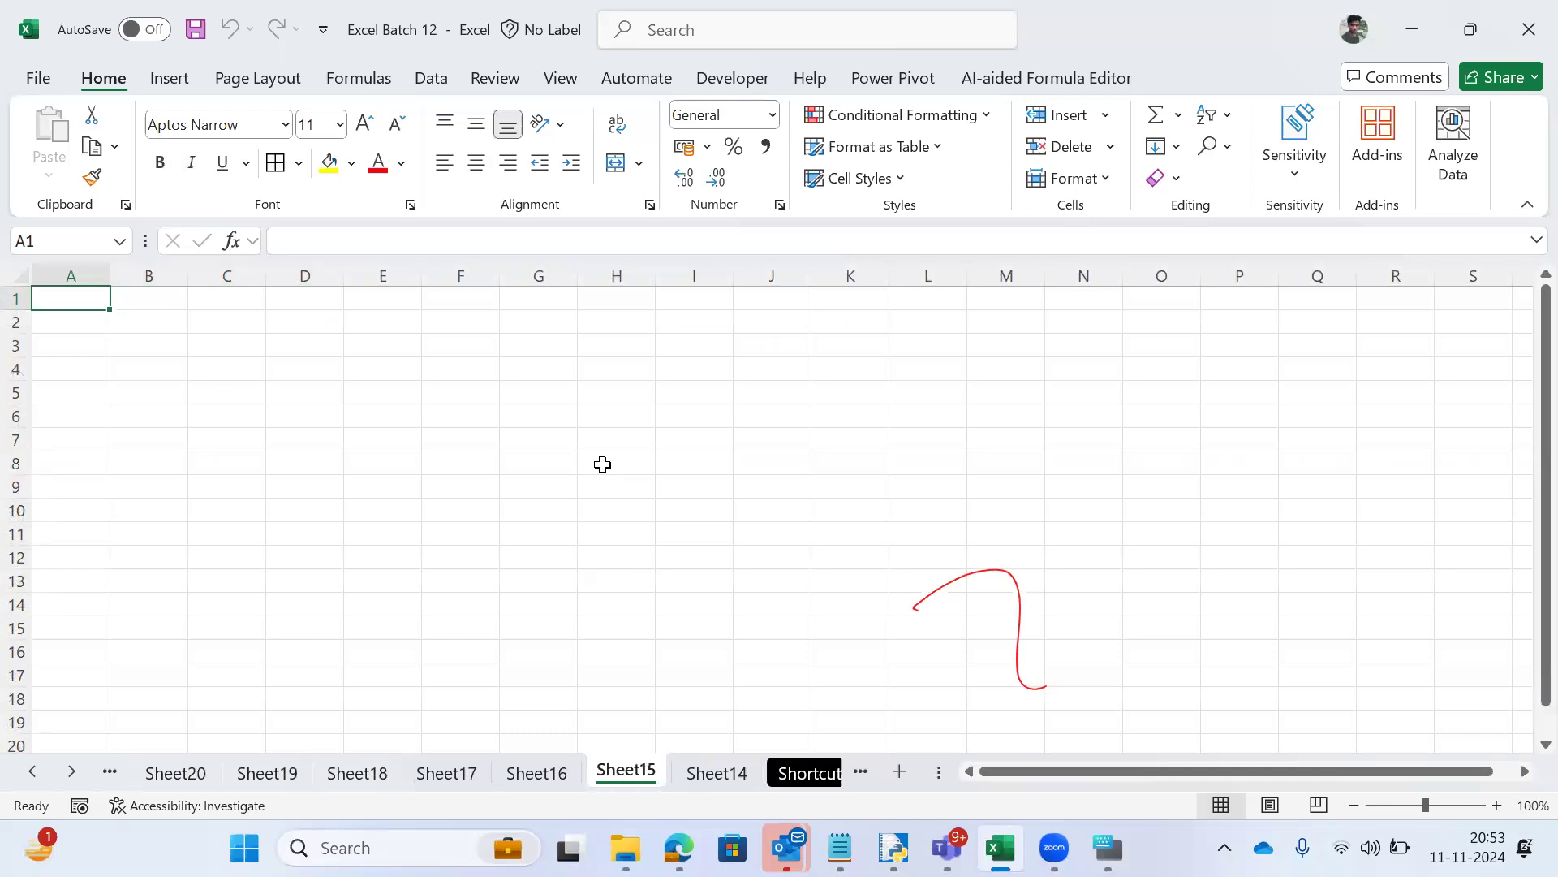
{"action": "key", "text": "ctrl+Page_Down"}
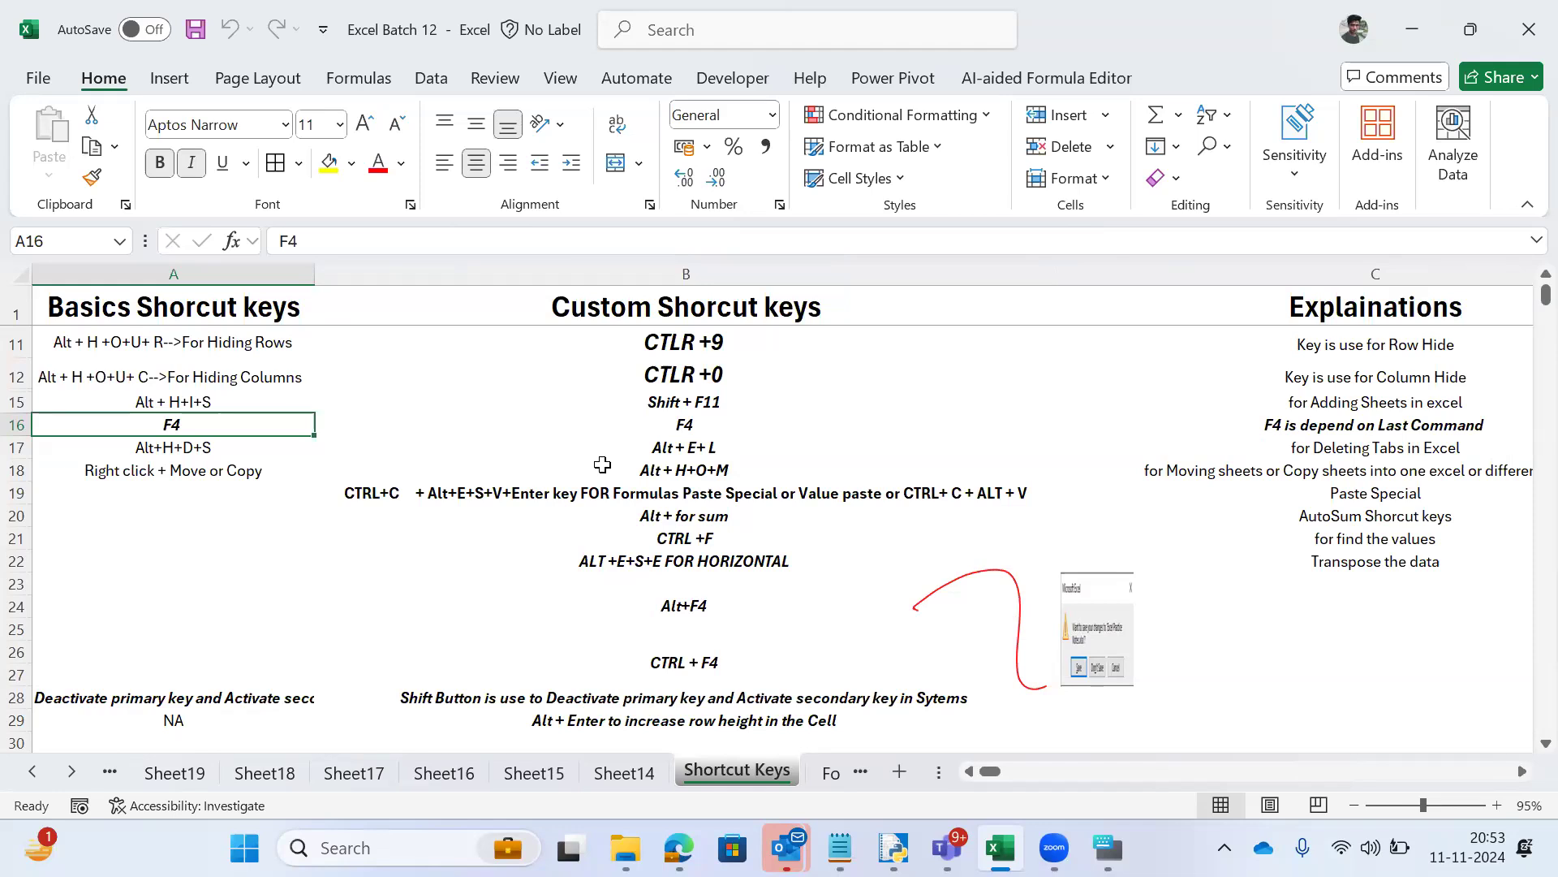
Step: Review the list in the Basics Shortcut keys column, moving down to row 36, up to row 9 and down again
{"action": "key", "text": "Down"}
{"action": "key", "text": "Down"}
{"action": "key", "text": "Down"}
{"action": "key", "text": "Down"}
{"action": "key", "text": "Down"}
{"action": "key", "text": "Down"}
{"action": "key", "text": "Down"}
{"action": "key", "text": "Down"}
{"action": "key", "text": "Down"}
{"action": "key", "text": "Down"}
{"action": "key", "text": "Down"}
{"action": "key", "text": "Down"}
{"action": "key", "text": "Down"}
{"action": "key", "text": "Down"}
{"action": "key", "text": "Down"}
{"action": "key", "text": "Down"}
{"action": "key", "text": "Down"}
{"action": "key", "text": "Down"}
{"action": "key", "text": "Down"}
{"action": "key", "text": "Down"}
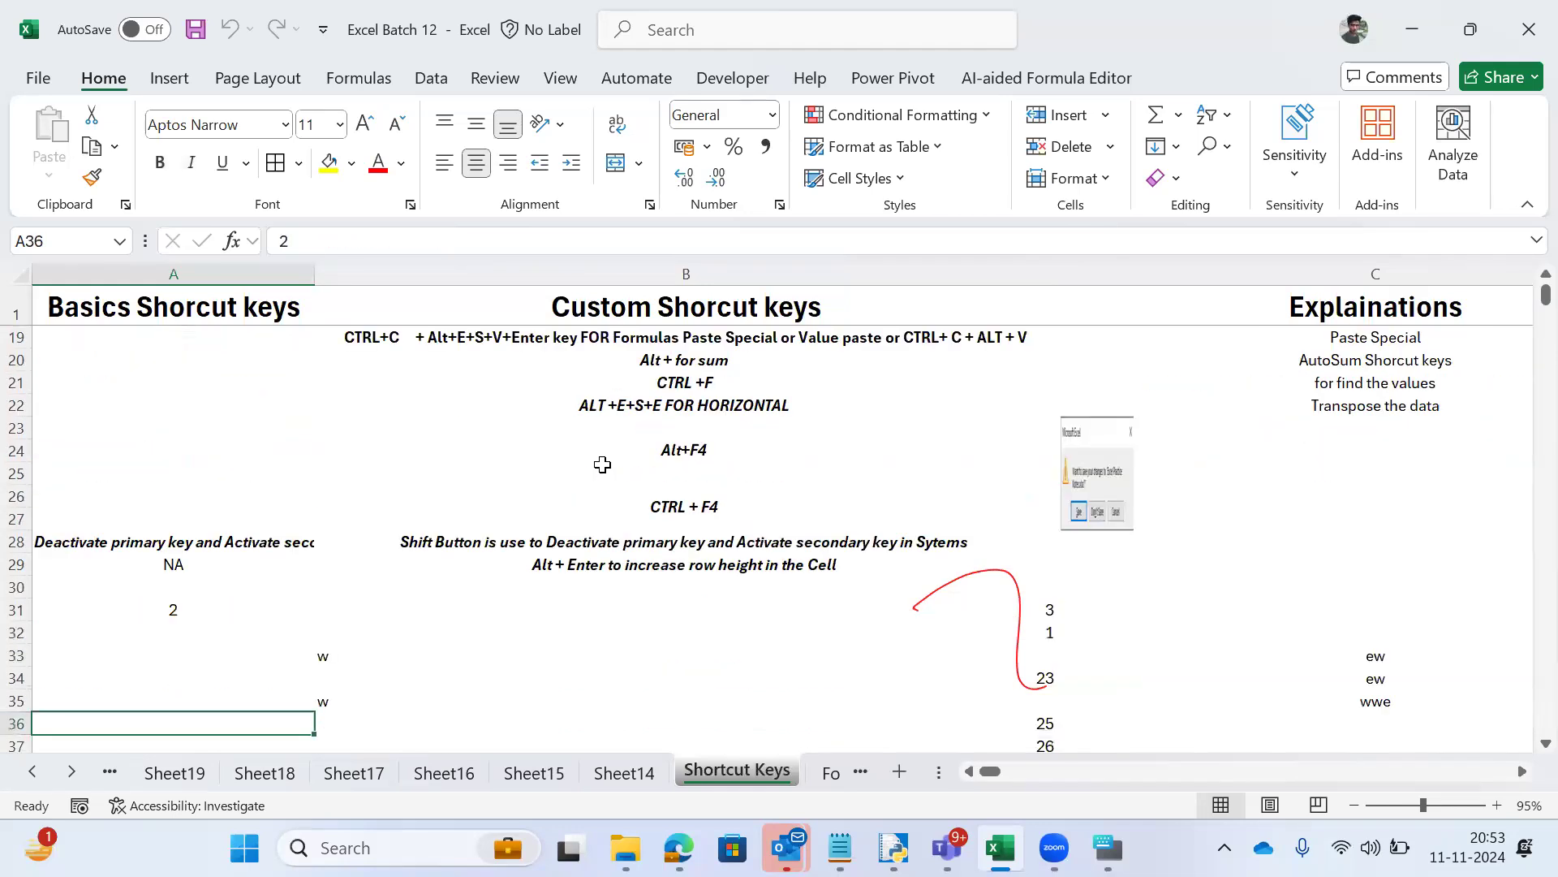
{"action": "key", "text": "Up"}
{"action": "key", "text": "Up"}
{"action": "key", "text": "Up"}
{"action": "key", "text": "Up"}
{"action": "key", "text": "Up"}
{"action": "key", "text": "Up"}
{"action": "key", "text": "Up"}
{"action": "key", "text": "Up"}
{"action": "key", "text": "Up"}
{"action": "key", "text": "Up"}
{"action": "key", "text": "Up"}
{"action": "key", "text": "Up"}
{"action": "key", "text": "Up"}
{"action": "key", "text": "Up"}
{"action": "key", "text": "Up"}
{"action": "key", "text": "Up"}
{"action": "key", "text": "Up"}
{"action": "key", "text": "Up"}
{"action": "key", "text": "Up"}
{"action": "key", "text": "Up"}
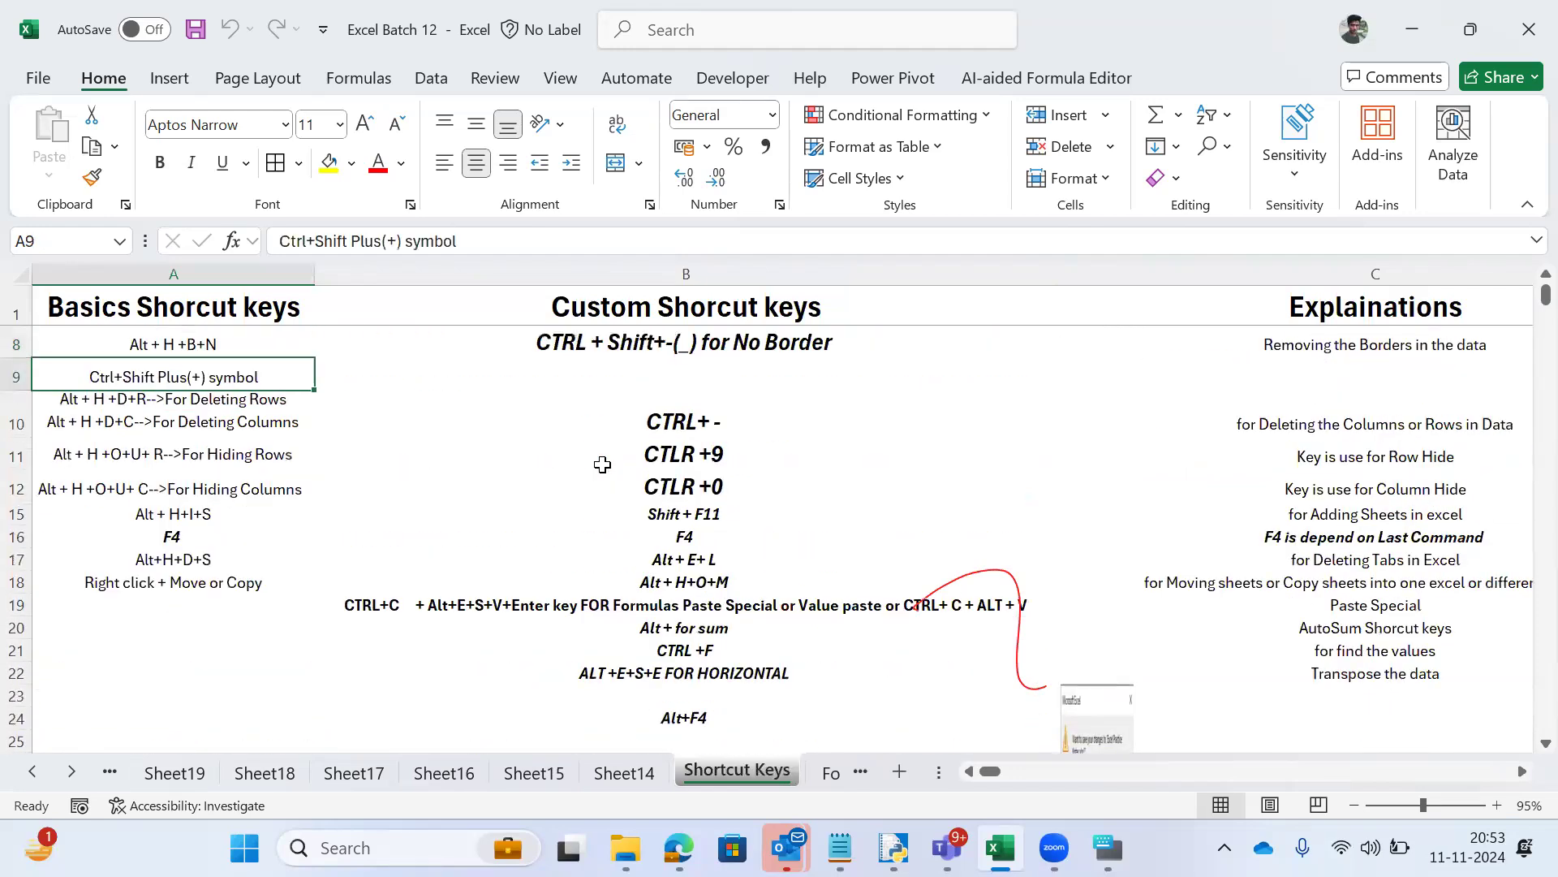
{"action": "key", "text": "Down"}
{"action": "key", "text": "Down"}
{"action": "key", "text": "Down"}
{"action": "key", "text": "Down"}
{"action": "key", "text": "Down"}
{"action": "key", "text": "Down"}
{"action": "key", "text": "Down"}
{"action": "key", "text": "Down"}
{"action": "key", "text": "Down"}
{"action": "key", "text": "Down"}
{"action": "key", "text": "Down"}
{"action": "key", "text": "Down"}
{"action": "key", "text": "Down"}
{"action": "key", "text": "Down"}
{"action": "key", "text": "Down"}
{"action": "key", "text": "Down"}
{"action": "key", "text": "Down"}
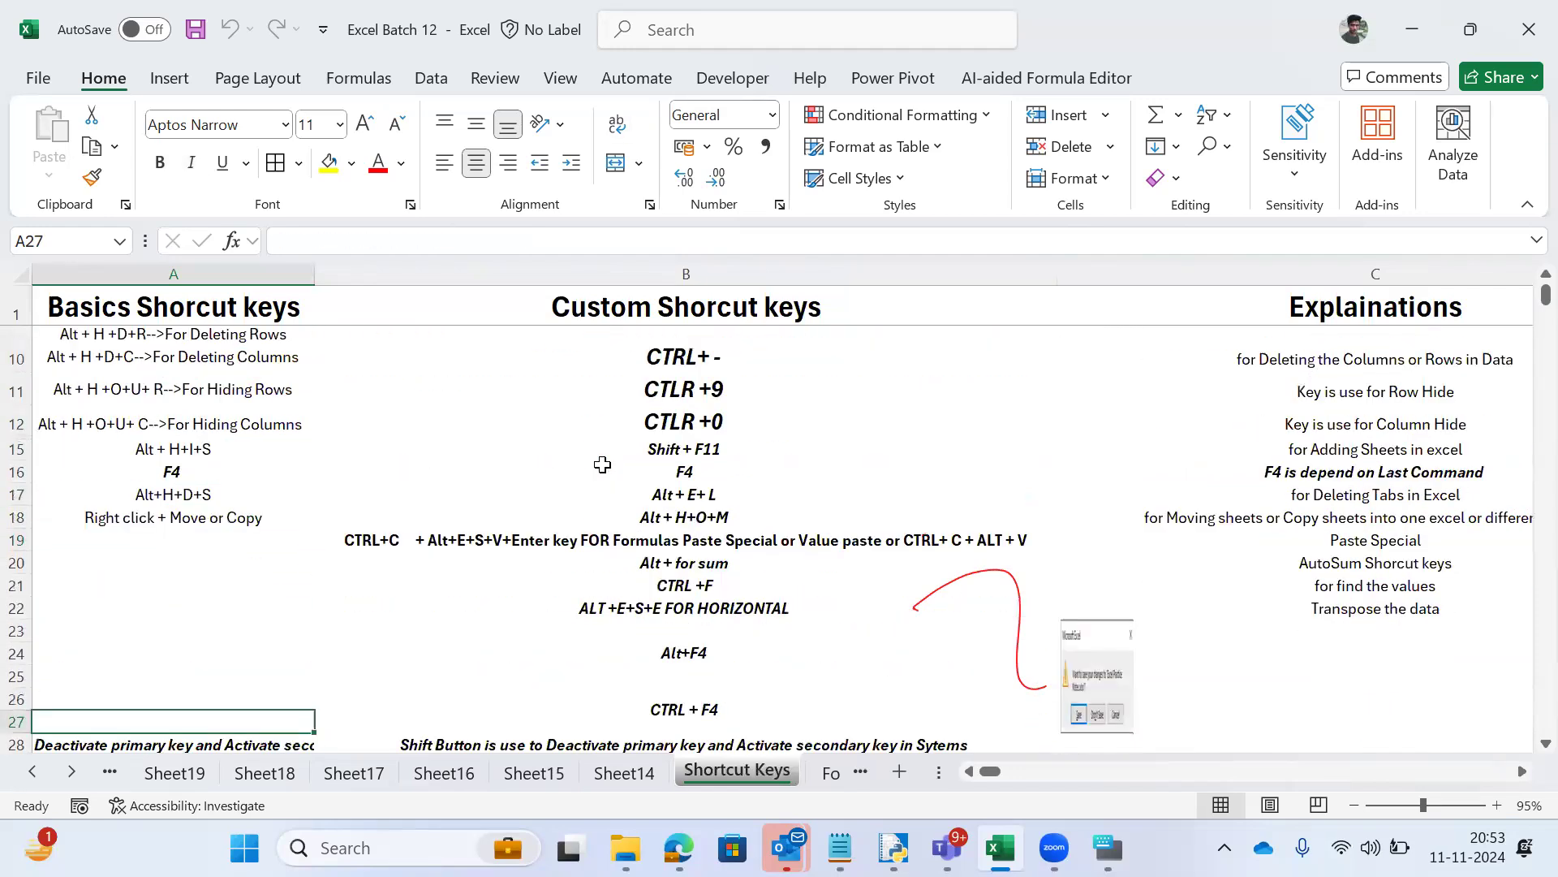
Step: Go through the worksheets from the Shortcut Keys sheet back to Sheet11
{"action": "key", "text": "ctrl+Page_Up"}
{"action": "key", "text": "ctrl+Page_Up"}
{"action": "key", "text": "ctrl+Page_Down"}
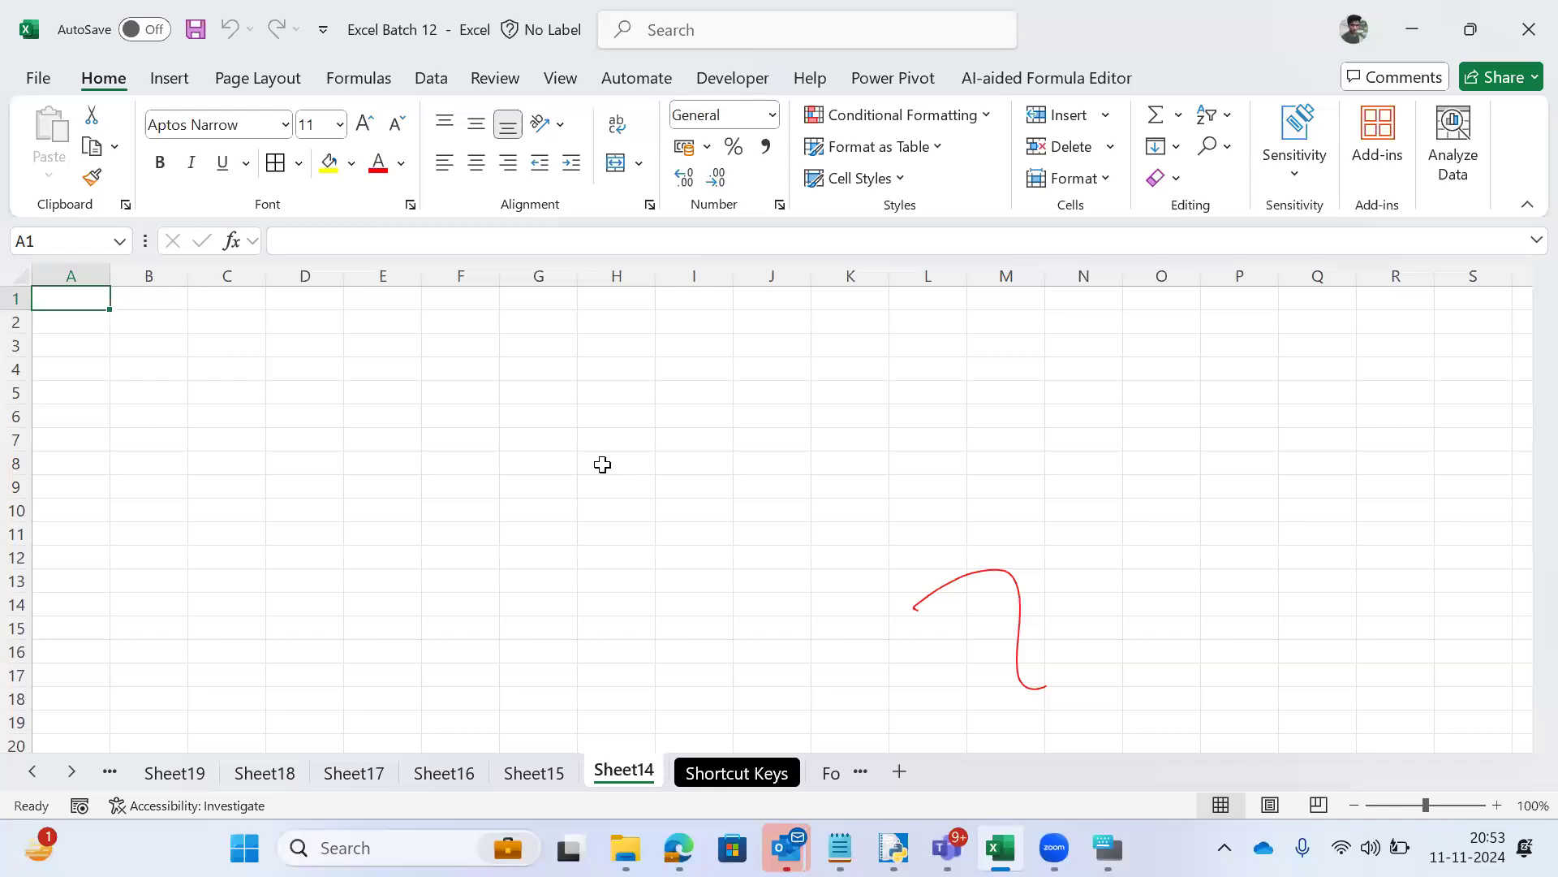
{"action": "key", "text": "ctrl+Page_Down"}
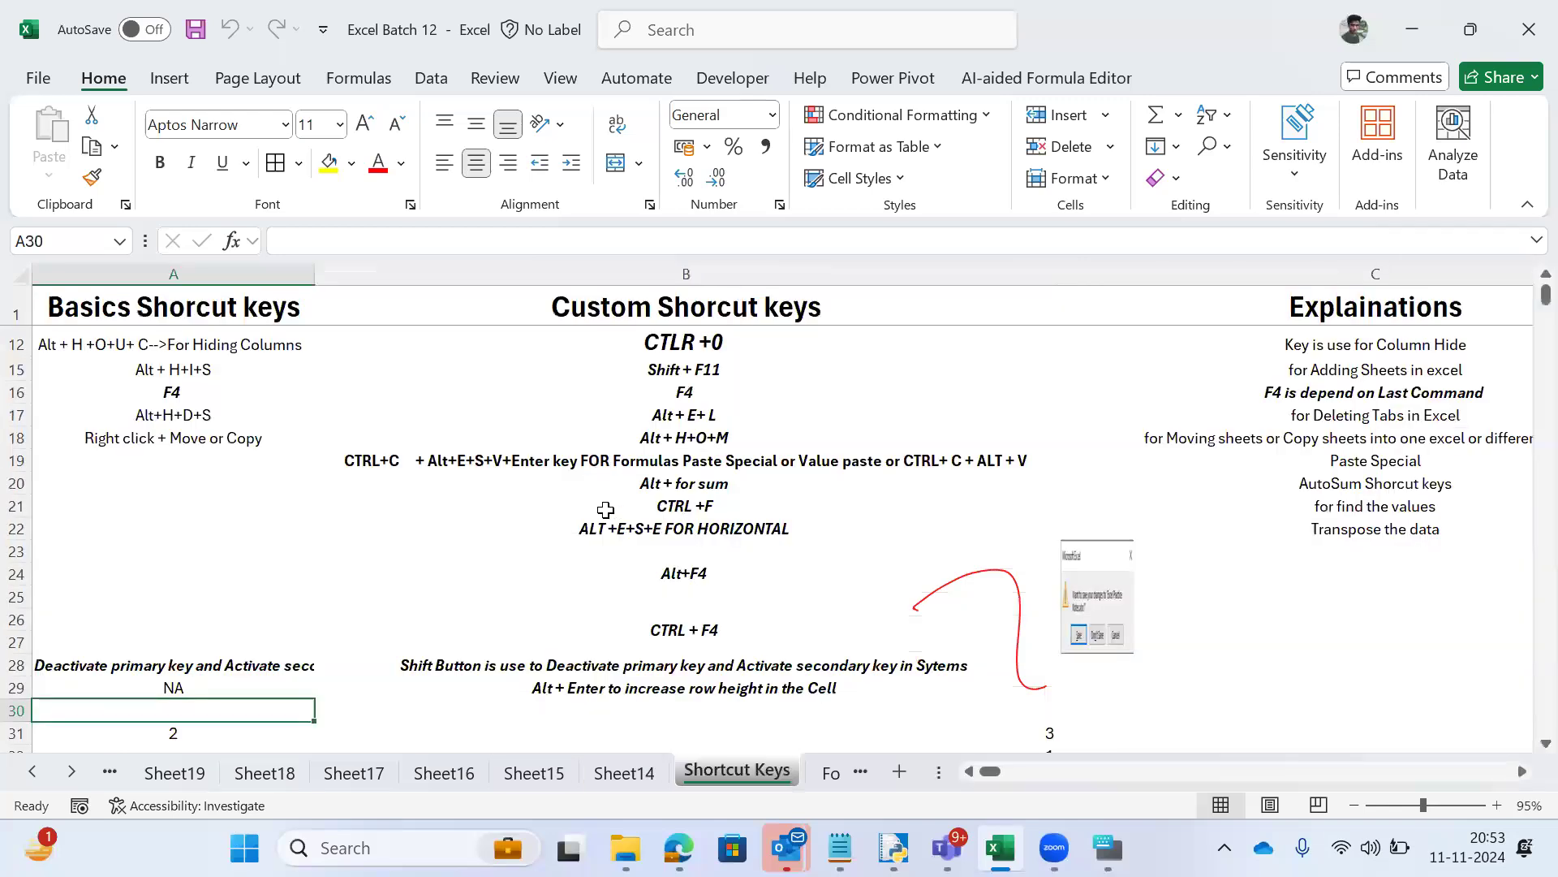
{"action": "left_click", "coordinate": [699, 534]}
{"action": "key", "text": "ctrl+Page_Up"}
{"action": "key", "text": "ctrl+Page_Up"}
{"action": "key", "text": "ctrl+Page_Up"}
{"action": "key", "text": "ctrl+Page_Up"}
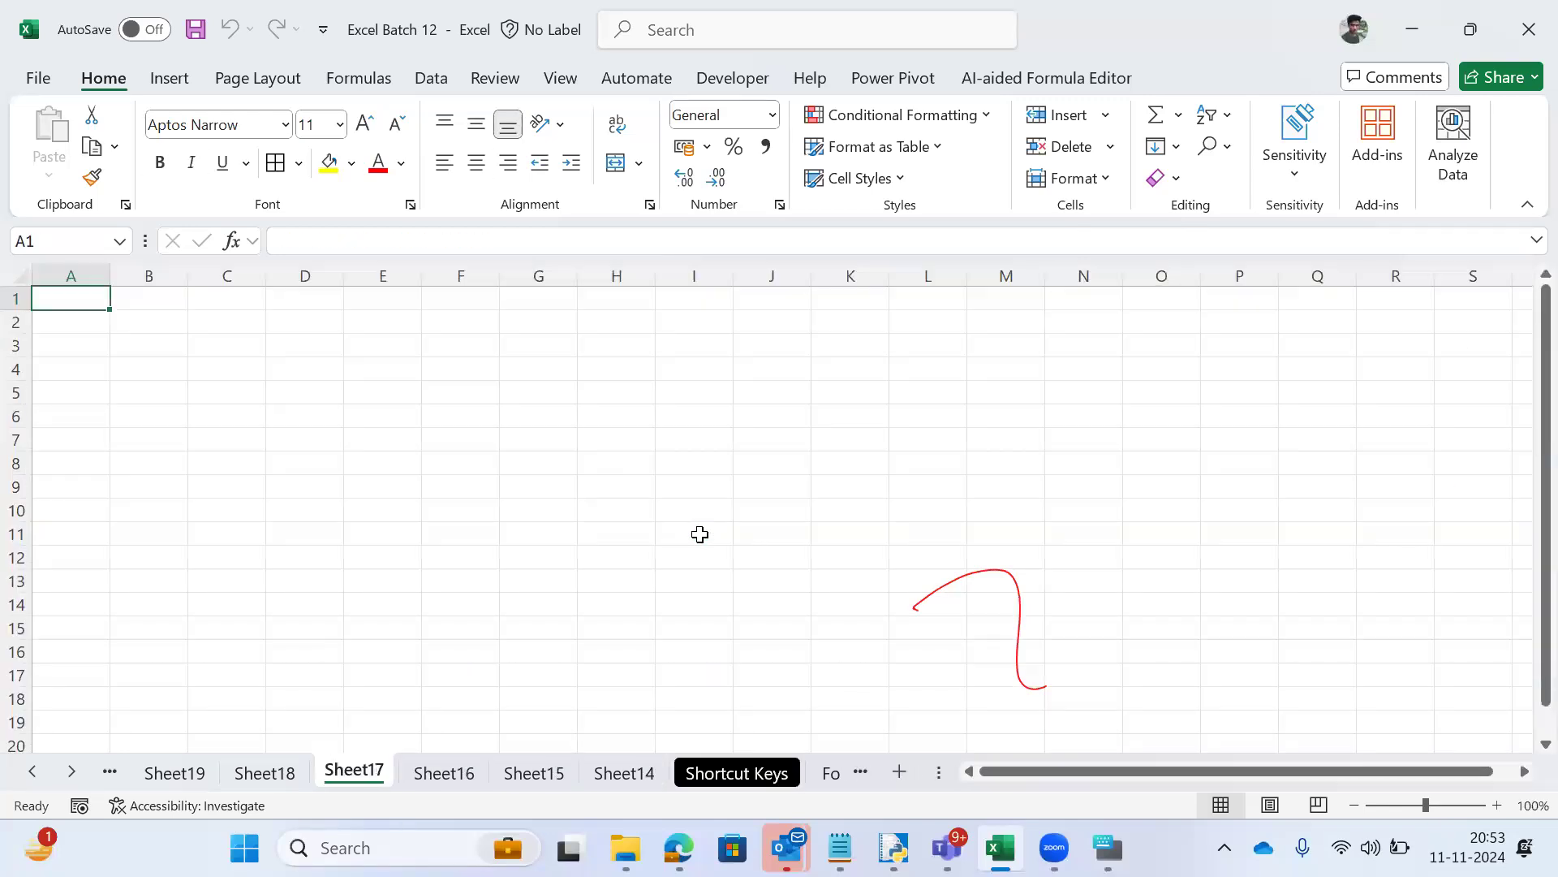
{"action": "key", "text": "ctrl+Page_Up"}
{"action": "key", "text": "ctrl+Page_Up"}
{"action": "key", "text": "ctrl+Page_Up"}
{"action": "key", "text": "ctrl+Page_Up"}
{"action": "key", "text": "ctrl+Page_Up"}
{"action": "key", "text": "ctrl+Page_Up"}
{"action": "key", "text": "ctrl+Page_Up"}
{"action": "key", "text": "ctrl+Page_Up"}
{"action": "key", "text": "ctrl+Page_Up"}
{"action": "key", "text": "ctrl+Page_Up"}
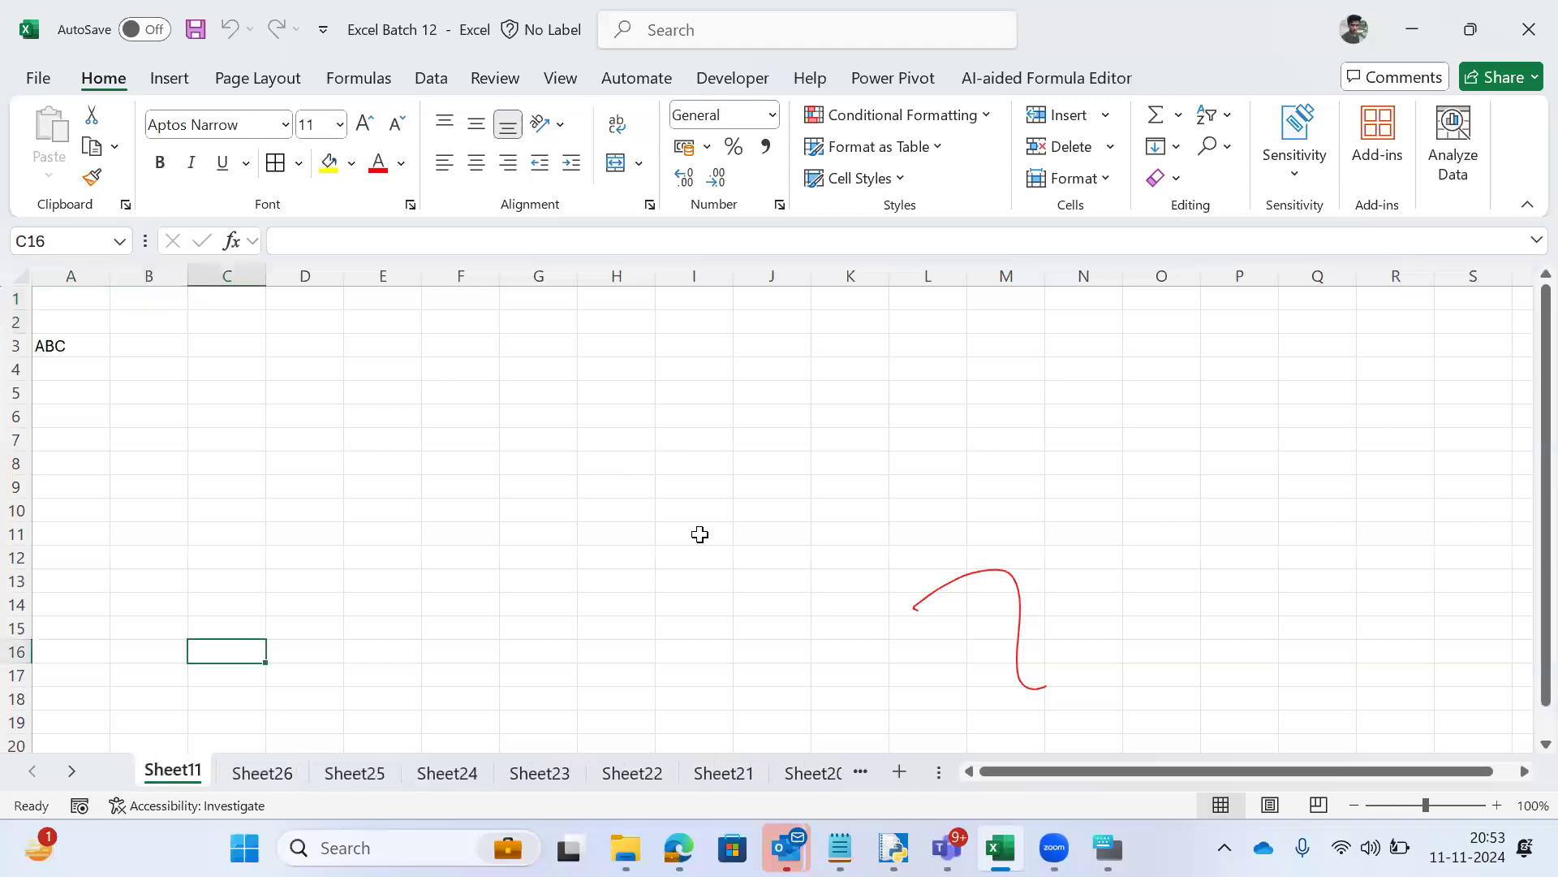
Step: Check the worksheets from Sheet11 to Sheet21 and return to Sheet11
{"action": "key", "text": "ctrl+Page_Down"}
{"action": "key", "text": "ctrl+Page_Down"}
{"action": "key", "text": "ctrl+Page_Down"}
{"action": "key", "text": "ctrl+Page_Down"}
{"action": "key", "text": "ctrl+Page_Down"}
{"action": "key", "text": "ctrl+Page_Down"}
{"action": "key", "text": "ctrl+Page_Down"}
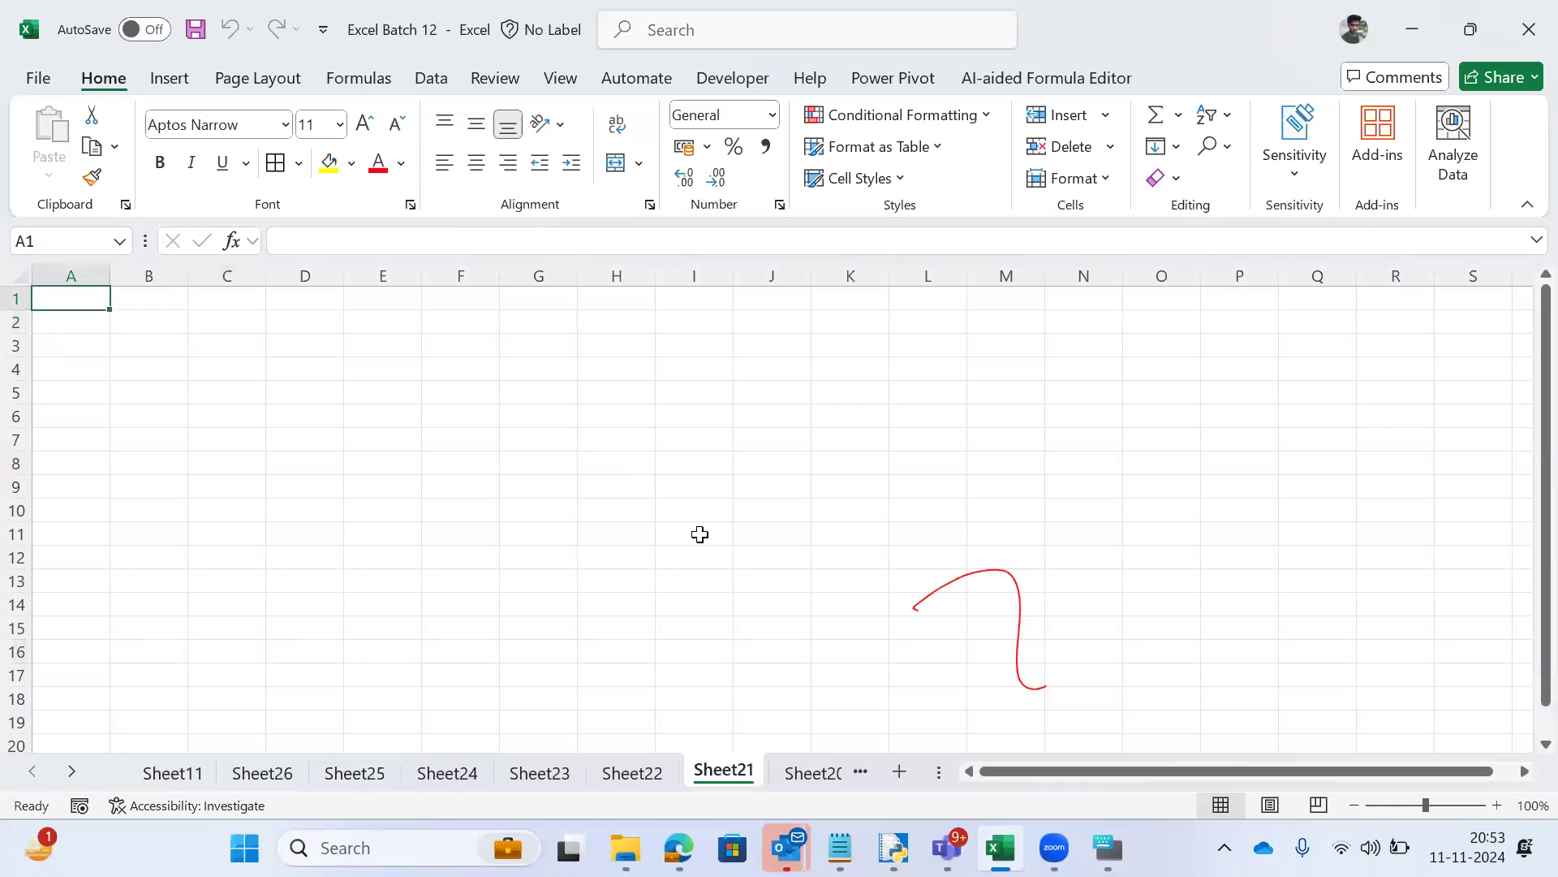
{"action": "key", "text": "ctrl+Page_Up"}
{"action": "key", "text": "ctrl+Page_Up"}
{"action": "key", "text": "ctrl+Page_Up"}
{"action": "key", "text": "ctrl+Page_Up"}
{"action": "key", "text": "ctrl+Page_Up"}
{"action": "key", "text": "ctrl+Page_Up"}
{"action": "key", "text": "ctrl+Page_Up"}
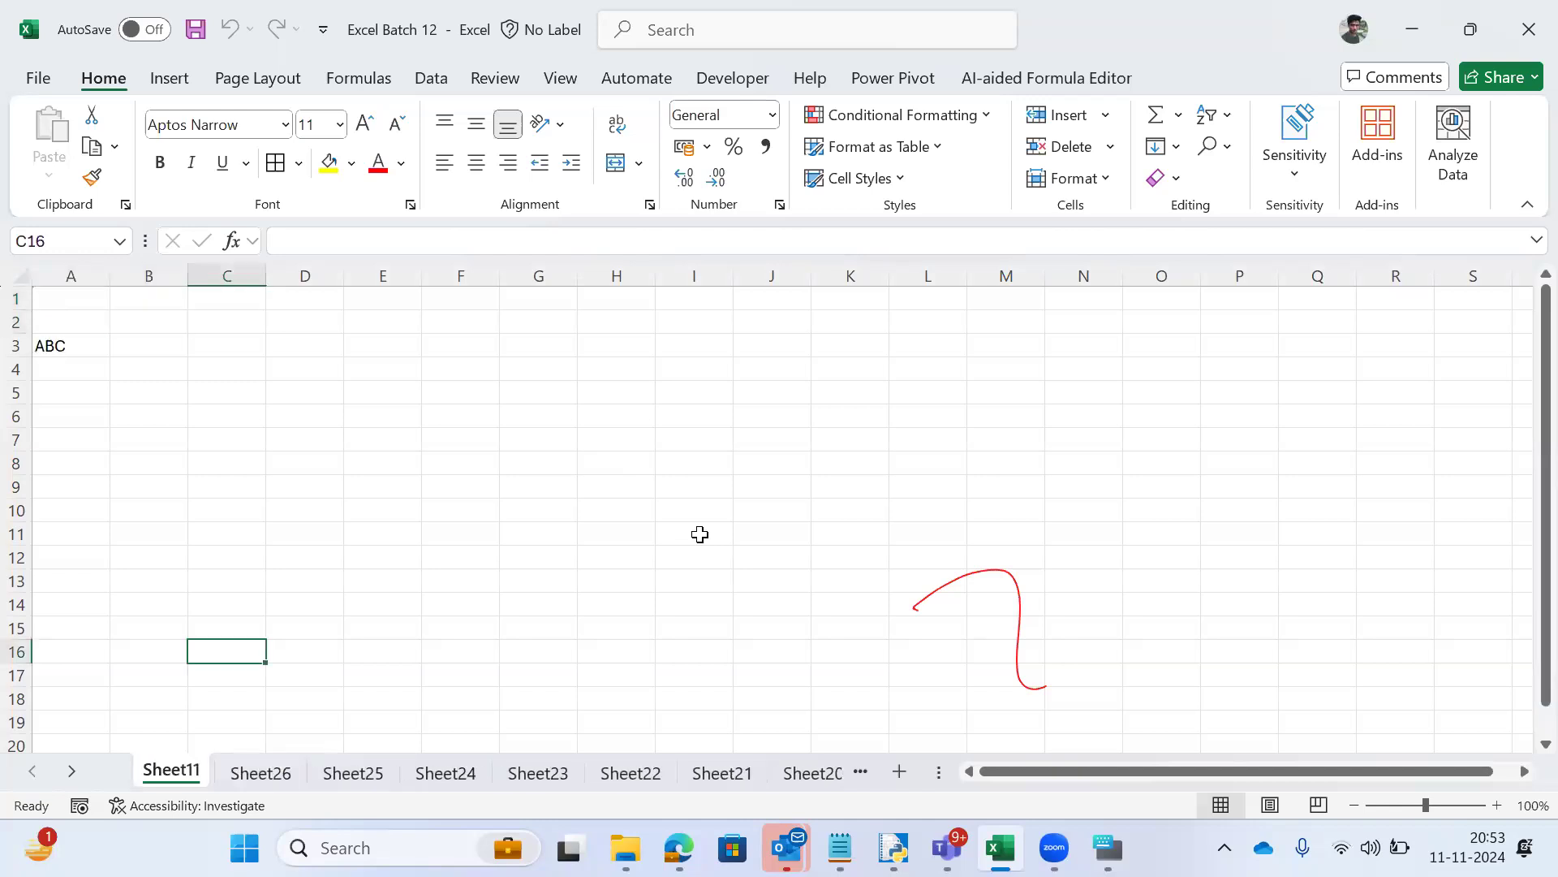
Step: Delete Sheet11, which contains ABC in cell A3, and confirm the deletion
{"action": "left_click", "coordinate": [53, 344]}
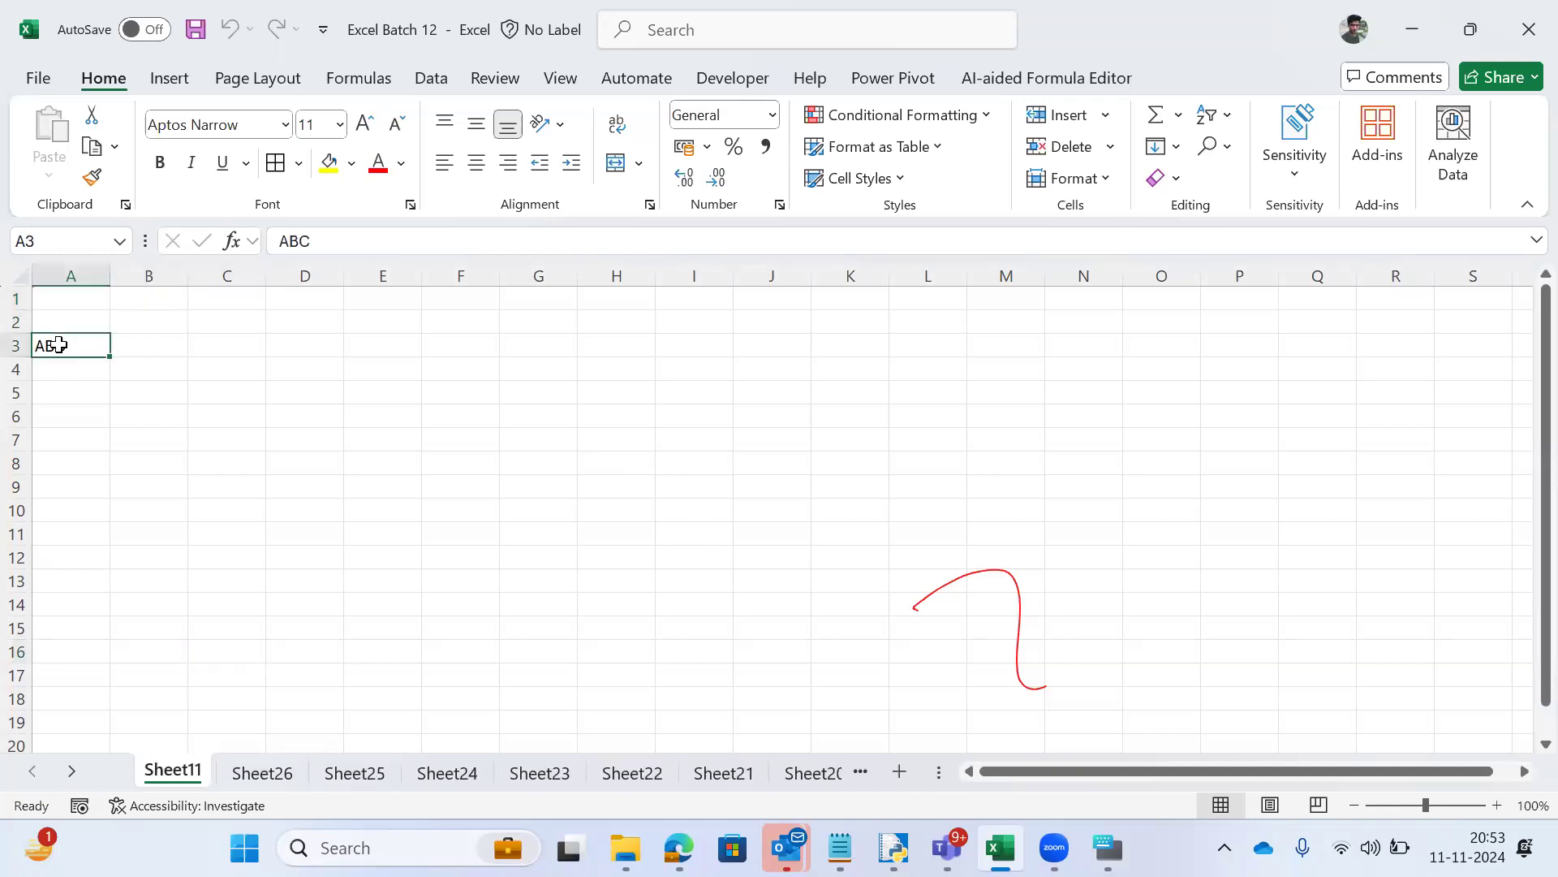
{"action": "key", "text": "alt+h"}
{"action": "key", "text": "d"}
{"action": "key", "text": "s"}
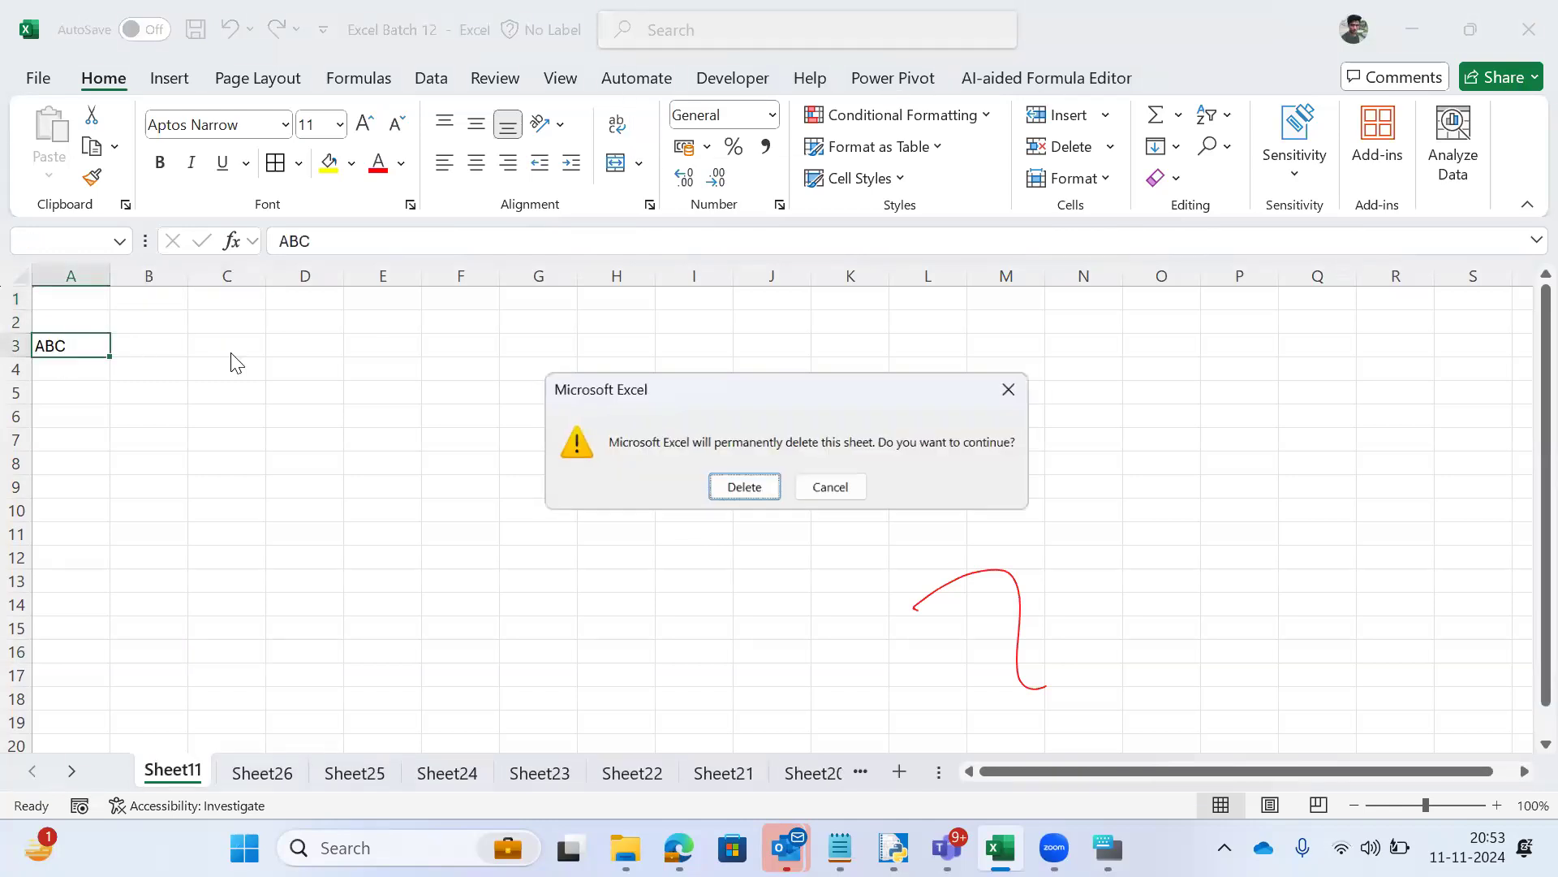
{"action": "left_click", "coordinate": [741, 488]}
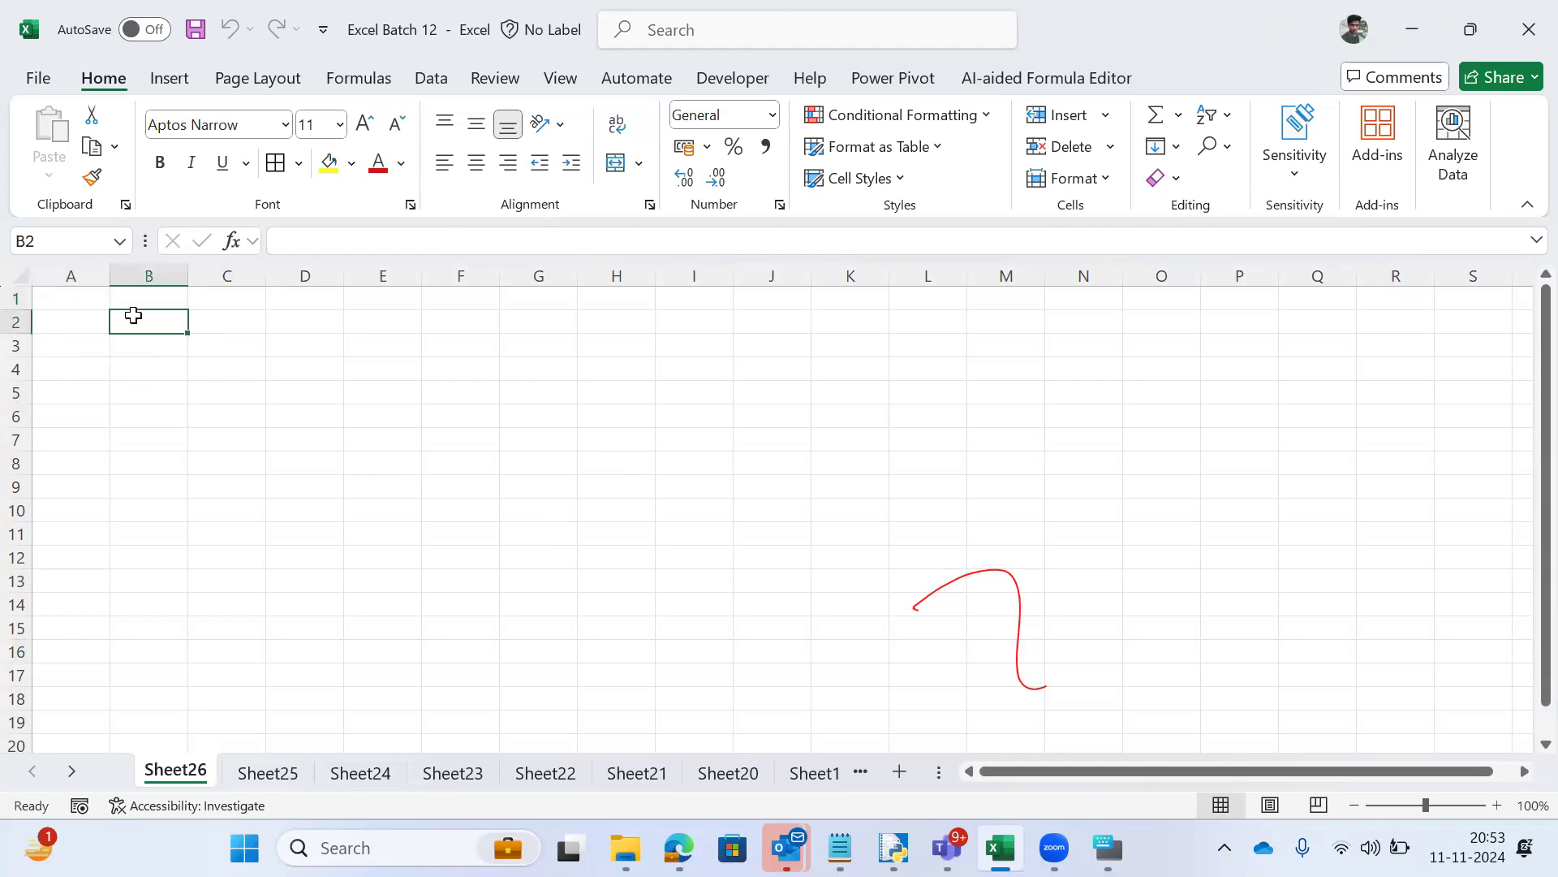
Step: Delete the empty Sheet26 and repeat the last command to delete Sheet25 as well
{"action": "key", "text": "ctrl+Page_Down"}
{"action": "key", "text": "ctrl+Page_Up"}
{"action": "left_click", "coordinate": [1109, 148]}
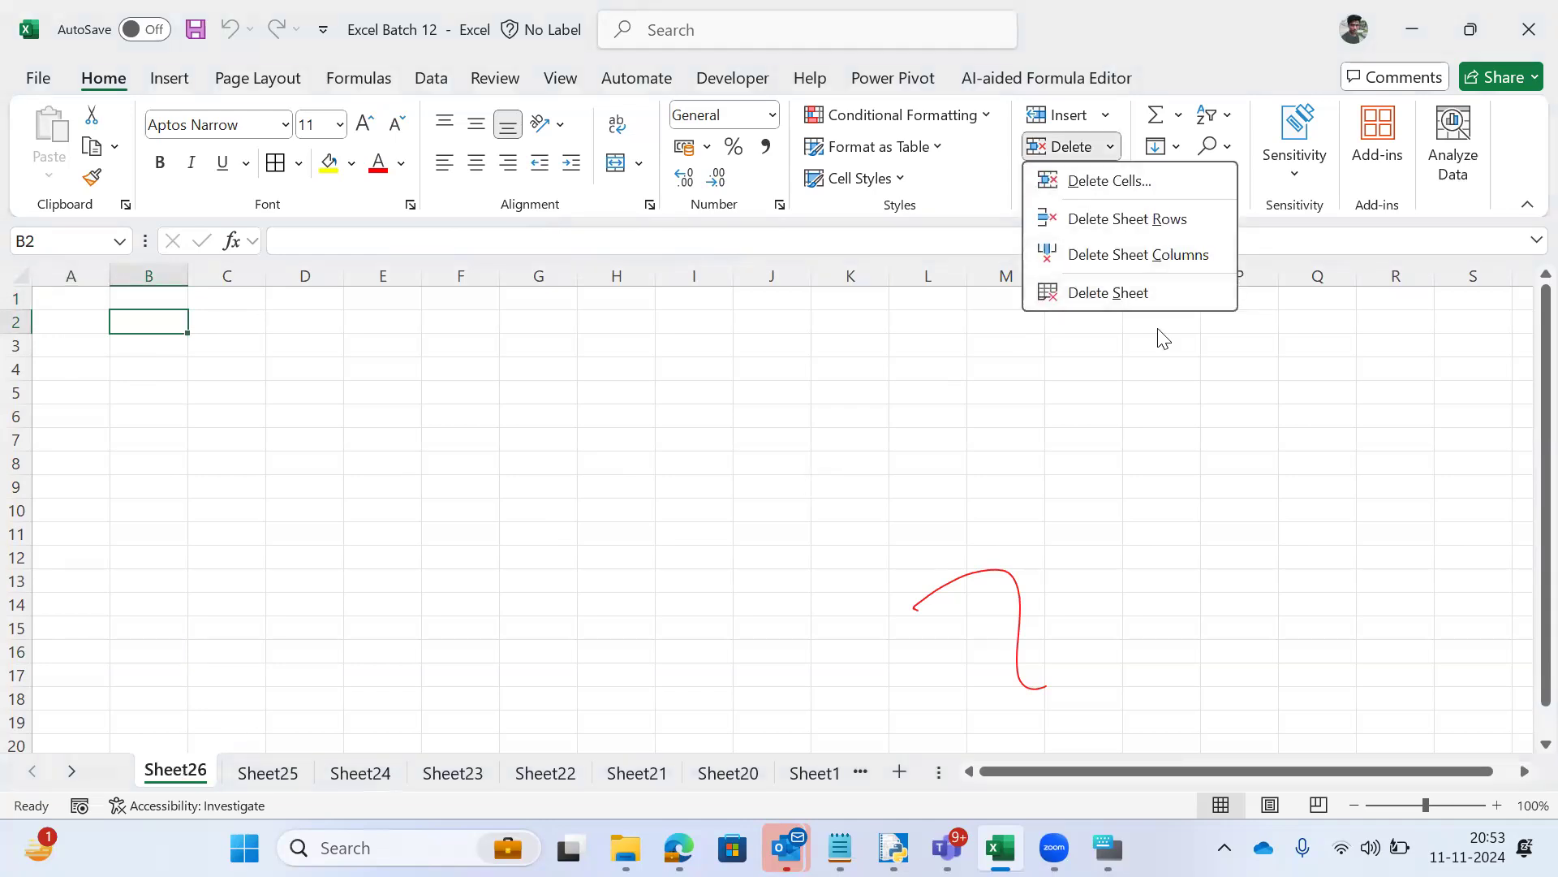
{"action": "left_click", "coordinate": [1119, 294]}
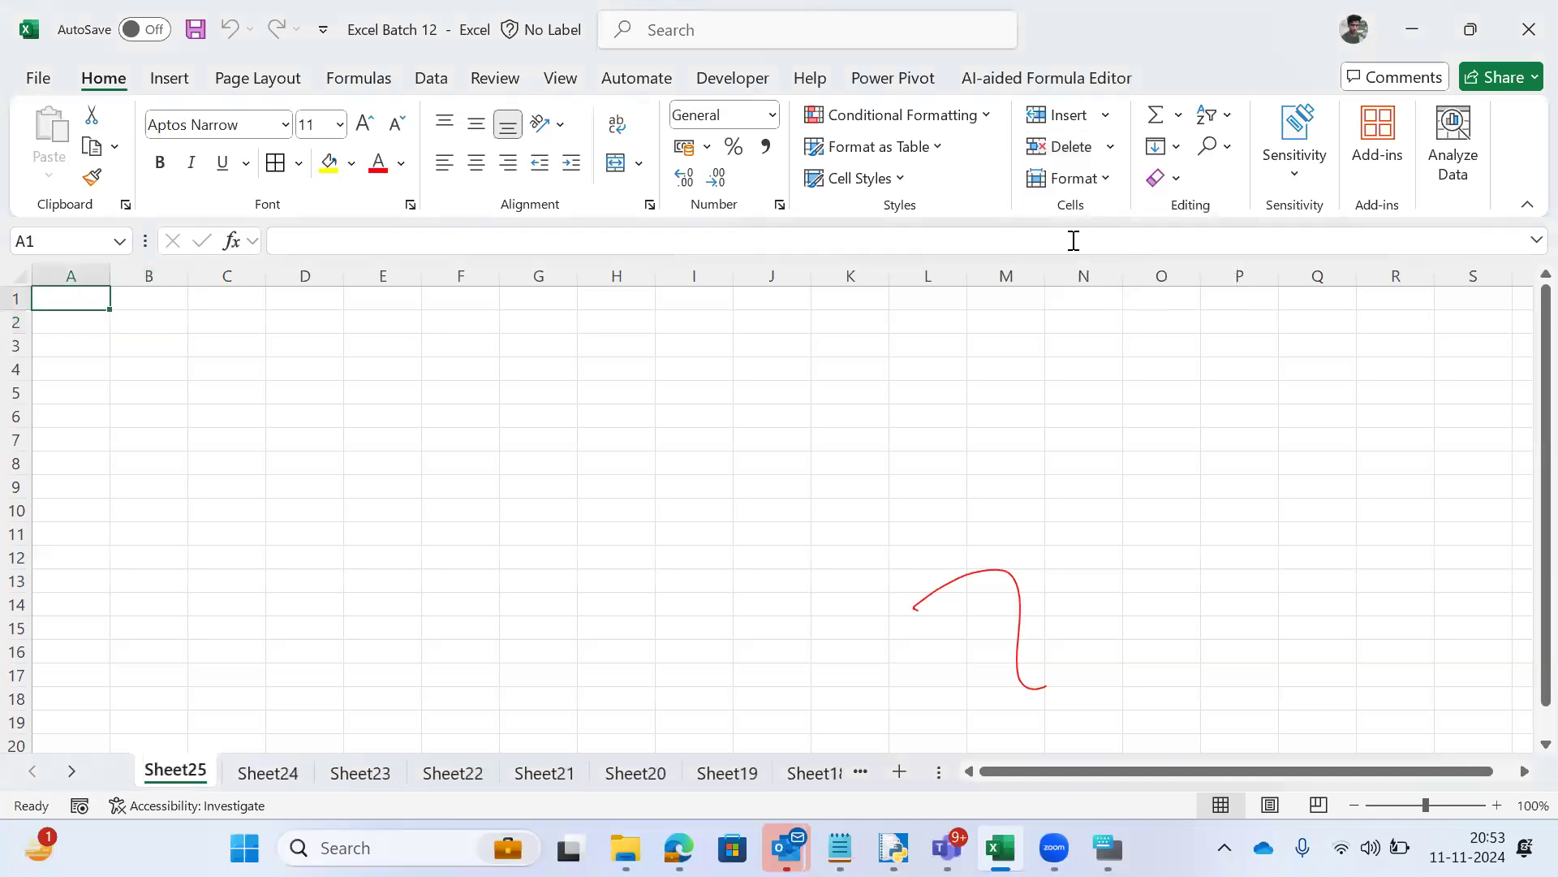
{"action": "key", "text": "F4"}
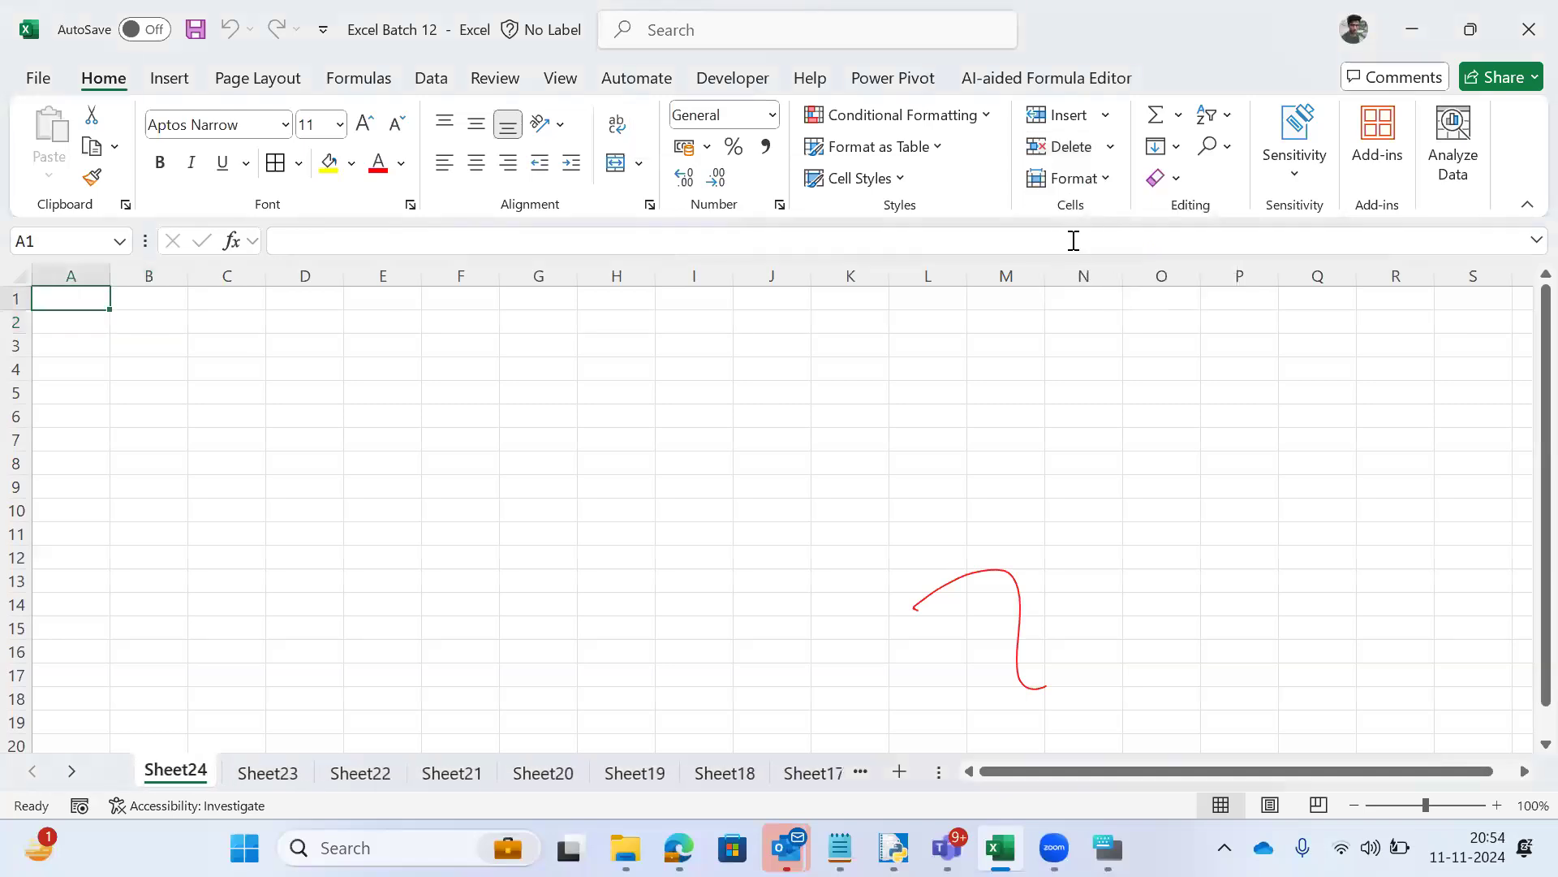
{"action": "key", "text": "alt"}
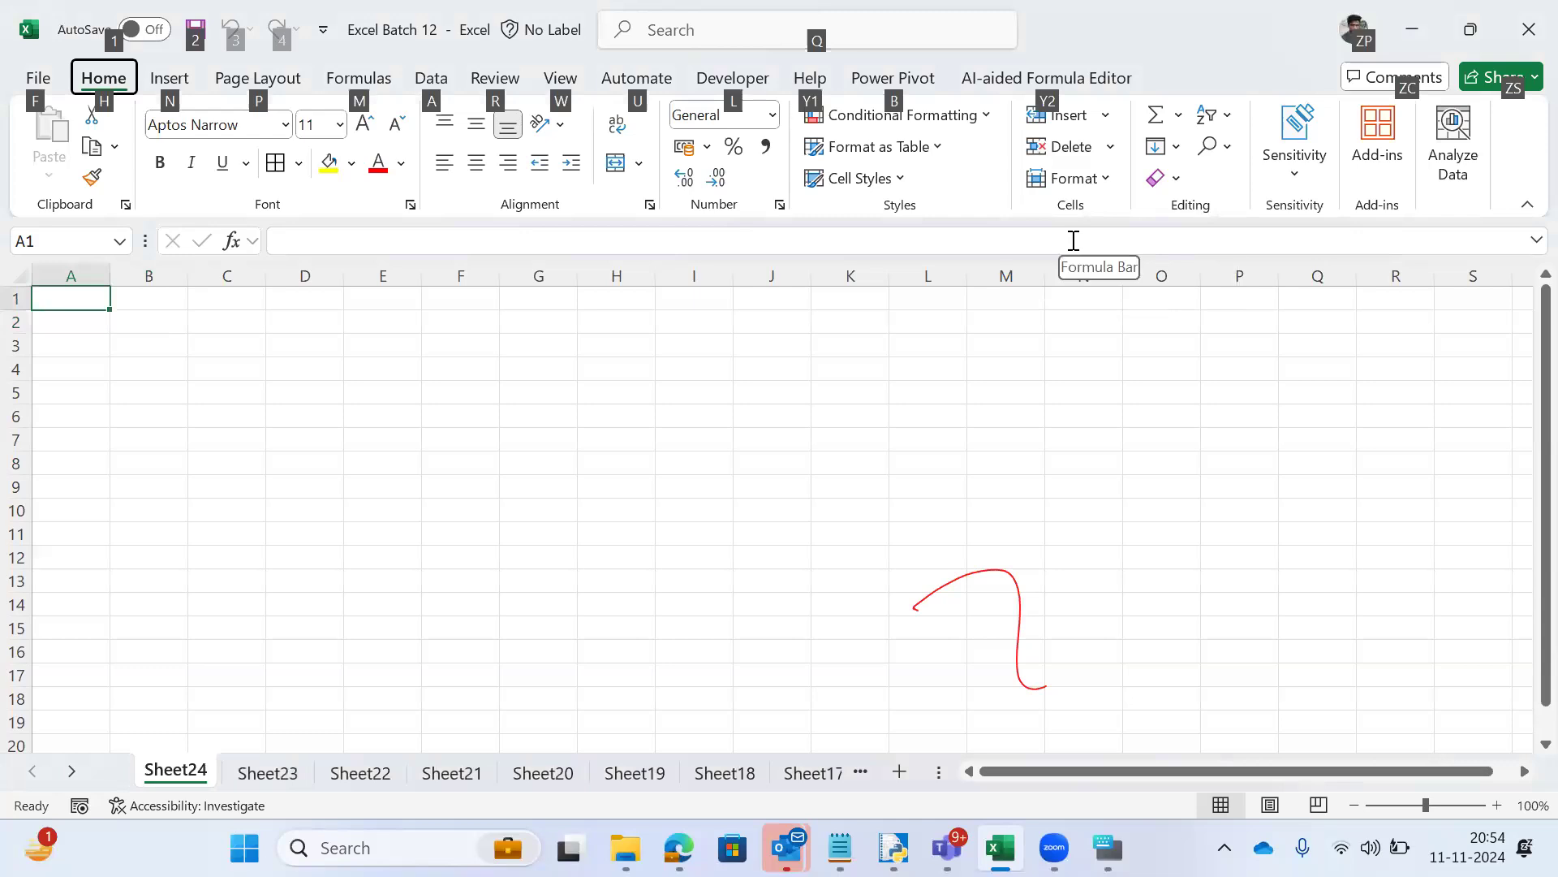
Step: Delete the empty Sheet24 from the workbook
{"action": "key", "text": "alt"}
{"action": "key", "text": "Down"}
{"action": "key", "text": "Right"}
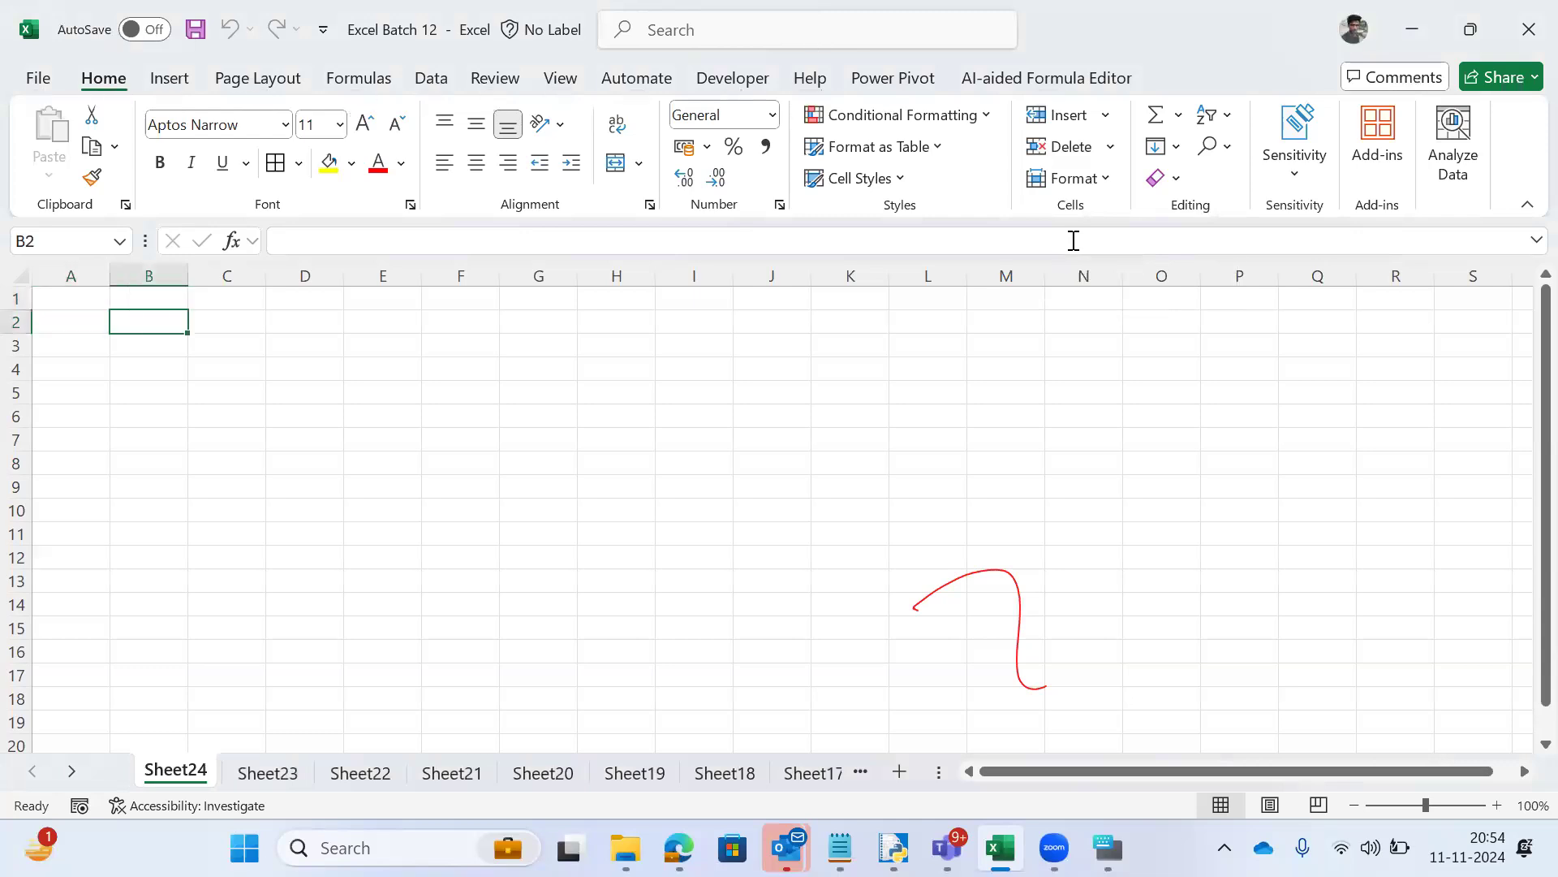
{"action": "key", "text": "alt"}
{"action": "key", "text": "e"}
{"action": "key", "text": "l"}
Step: Enter ALT E L in cell A3 of Sheet23
{"action": "key", "text": "Down"}
{"action": "key", "text": "Down"}
{"action": "type", "text": "ALT"}
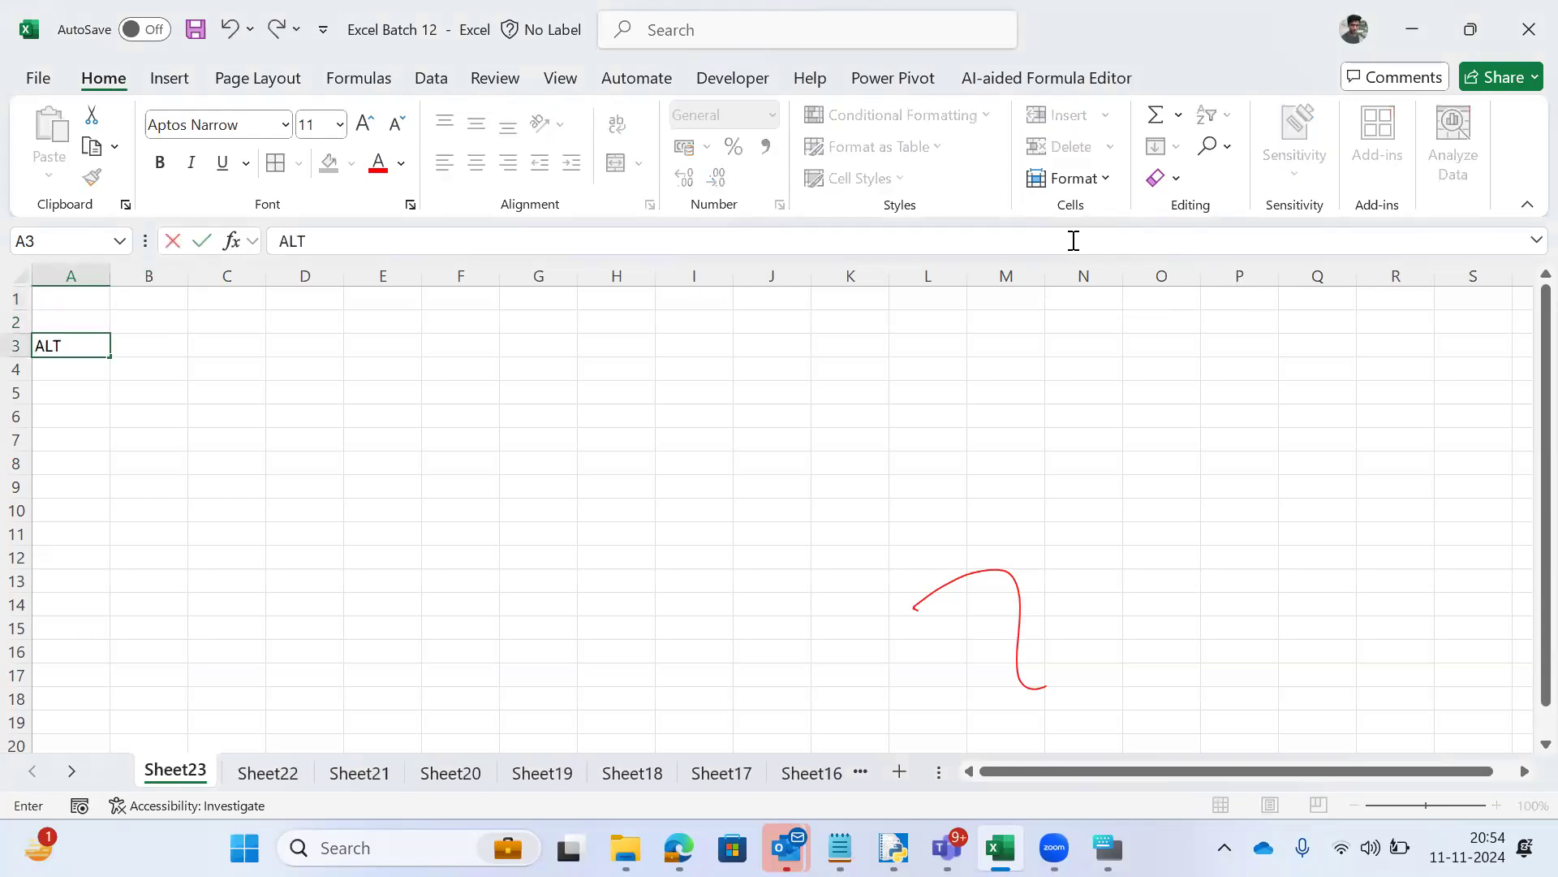
{"action": "type", "text": " E L"}
{"action": "key", "text": "ctrl+Return"}
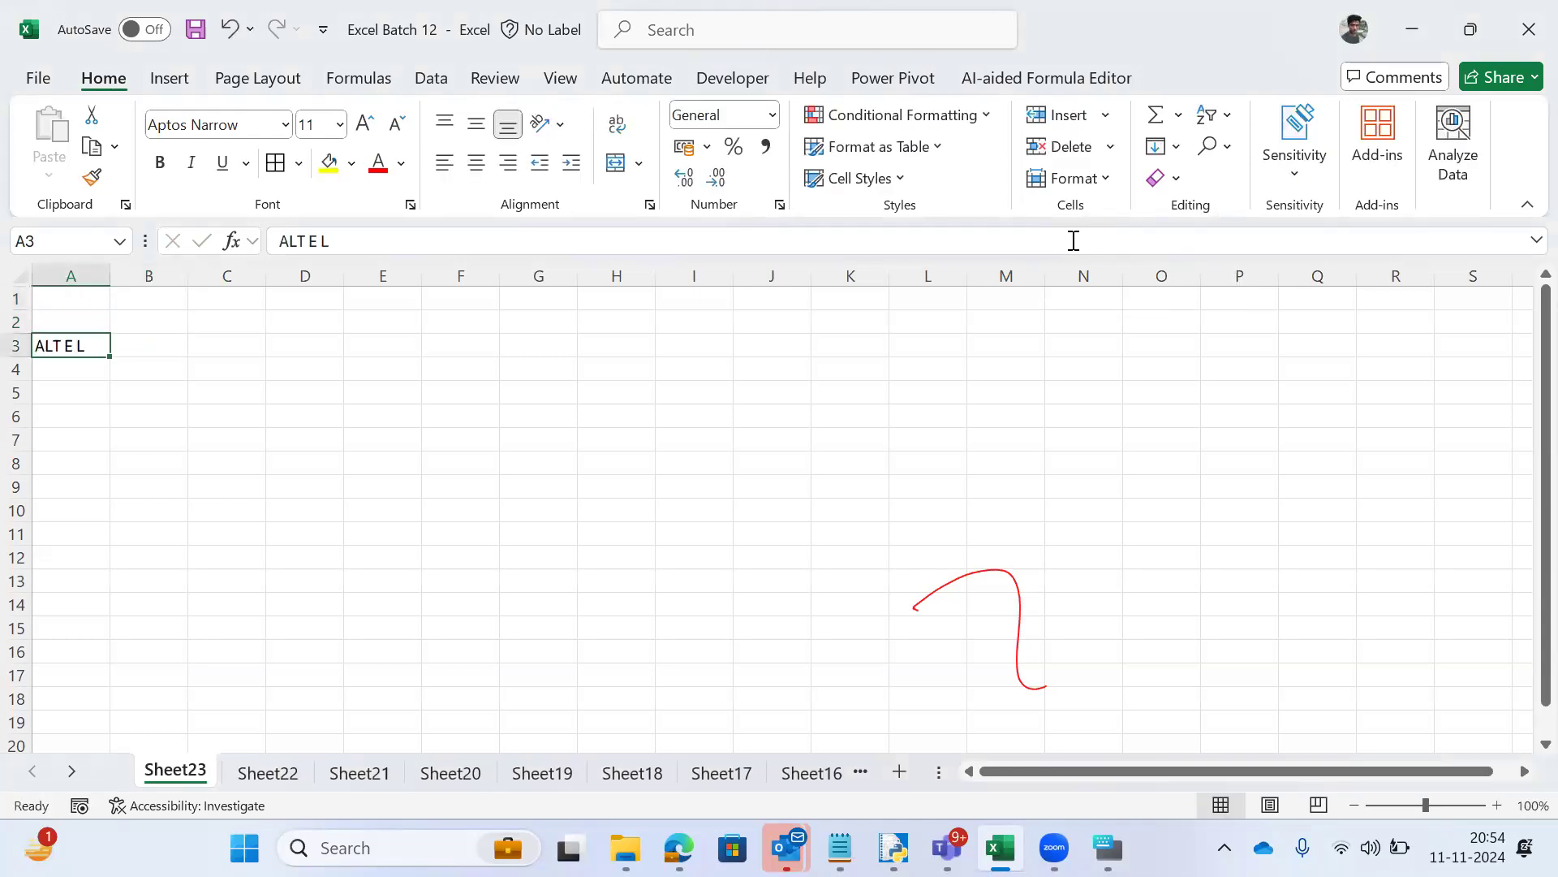
Step: Delete Sheet23 and confirm its permanent removal, and delete the empty Sheet22 as well
{"action": "key", "text": "alt"}
{"action": "key", "text": "e"}
{"action": "key", "text": "l"}
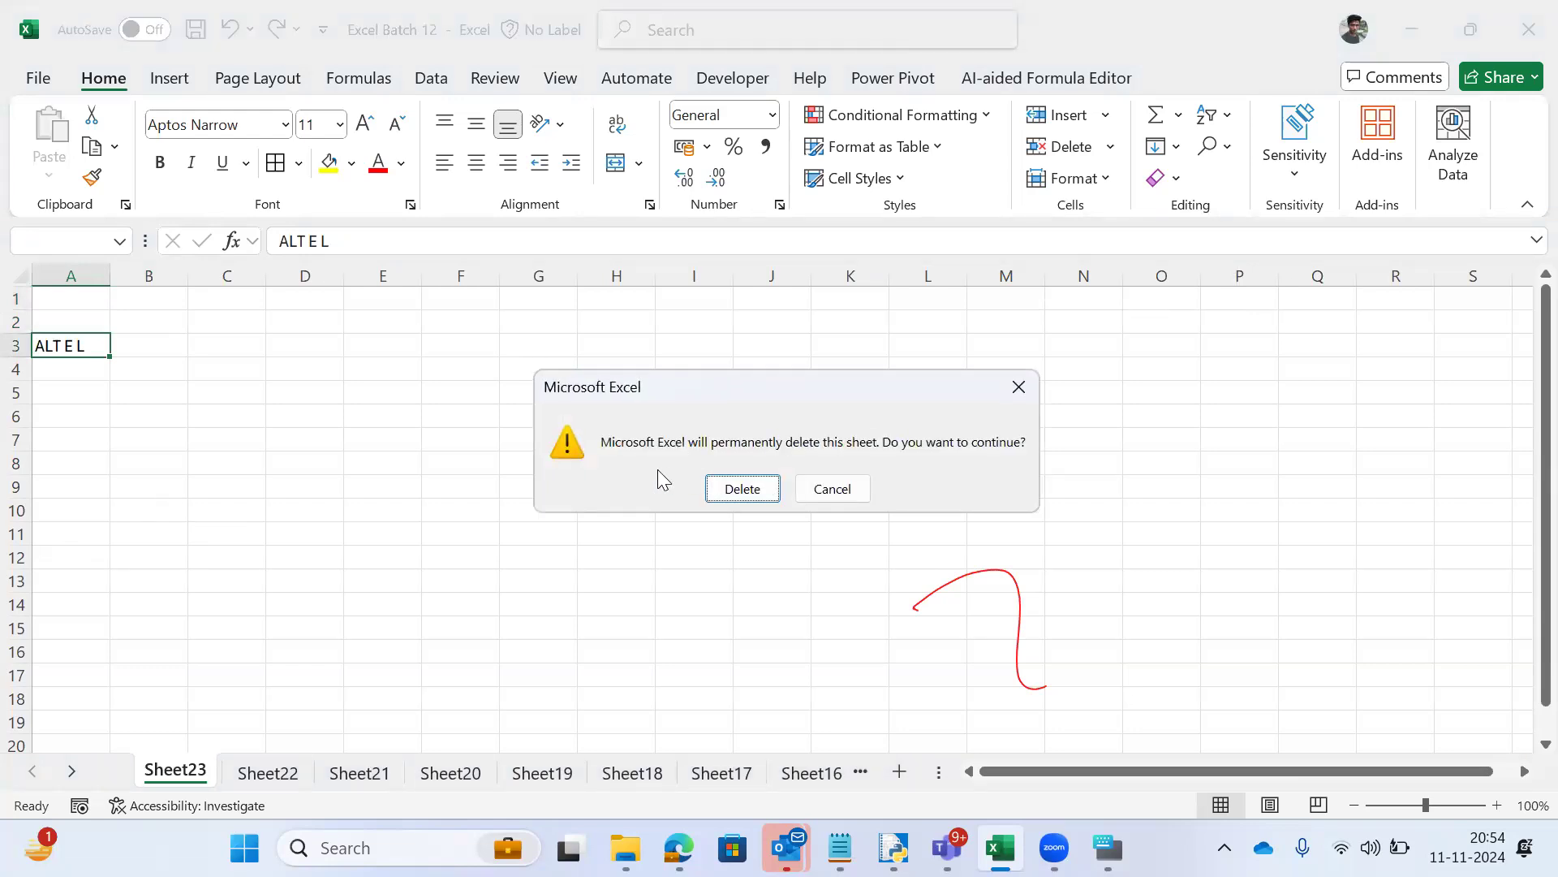
{"action": "left_click", "coordinate": [748, 488]}
{"action": "key", "text": "alt"}
{"action": "key", "text": "e"}
{"action": "key", "text": "l"}
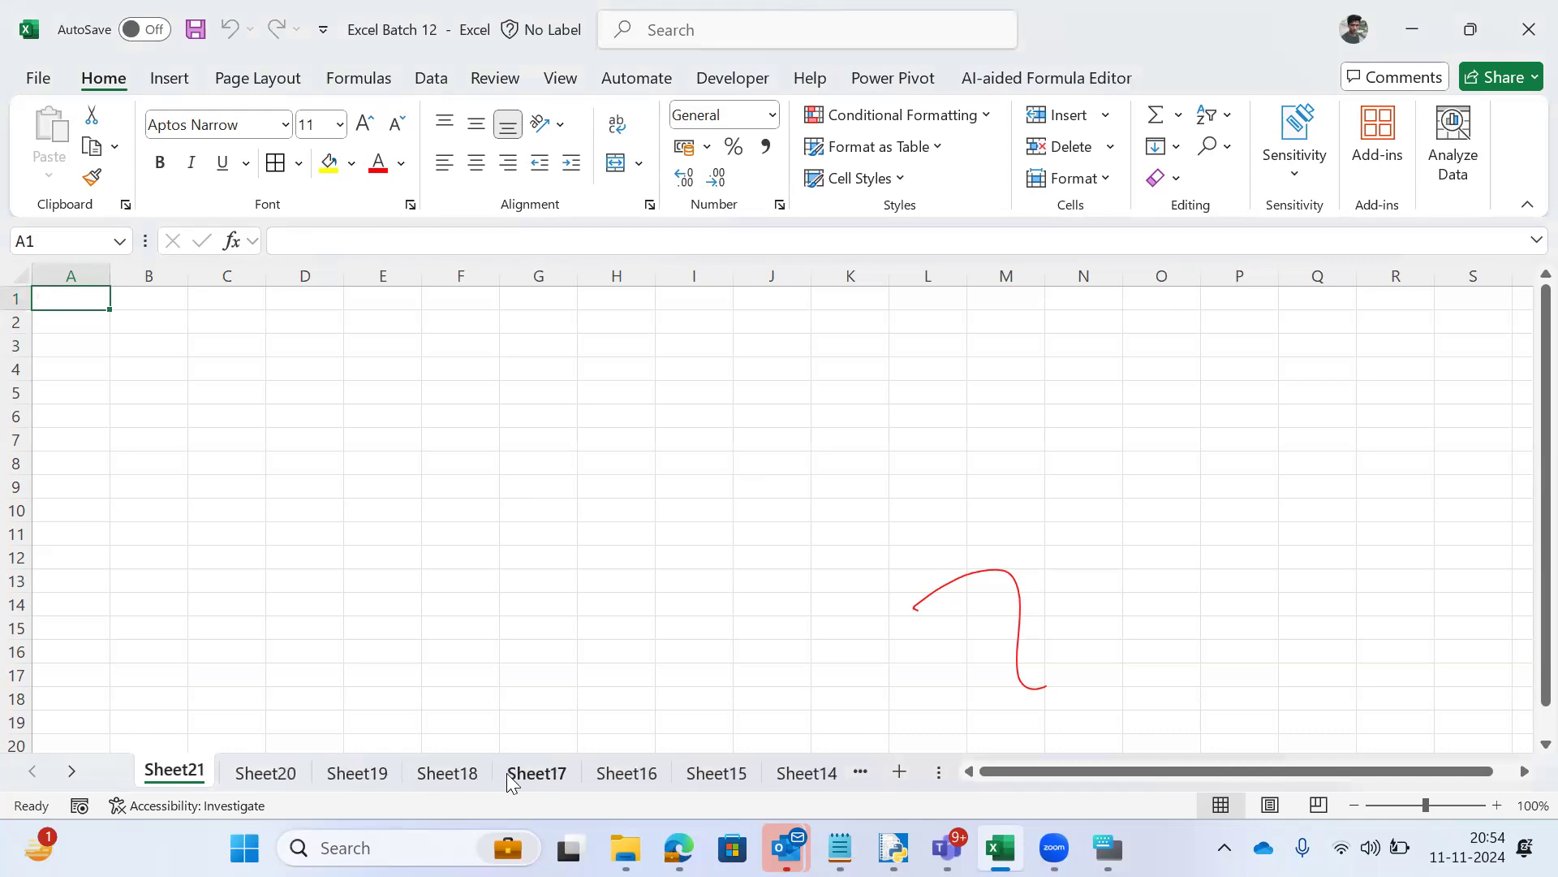
Step: Go through the worksheets from Sheet21 up to Formulas List and return to the Shortcut Keys sheet
{"action": "key", "text": "ctrl+Page_Down"}
{"action": "key", "text": "ctrl+Page_Down"}
{"action": "key", "text": "ctrl+Page_Down"}
{"action": "key", "text": "ctrl+Page_Down"}
{"action": "key", "text": "ctrl+Page_Down"}
{"action": "key", "text": "ctrl+Page_Down"}
{"action": "key", "text": "ctrl+Page_Down"}
{"action": "key", "text": "ctrl+Page_Down"}
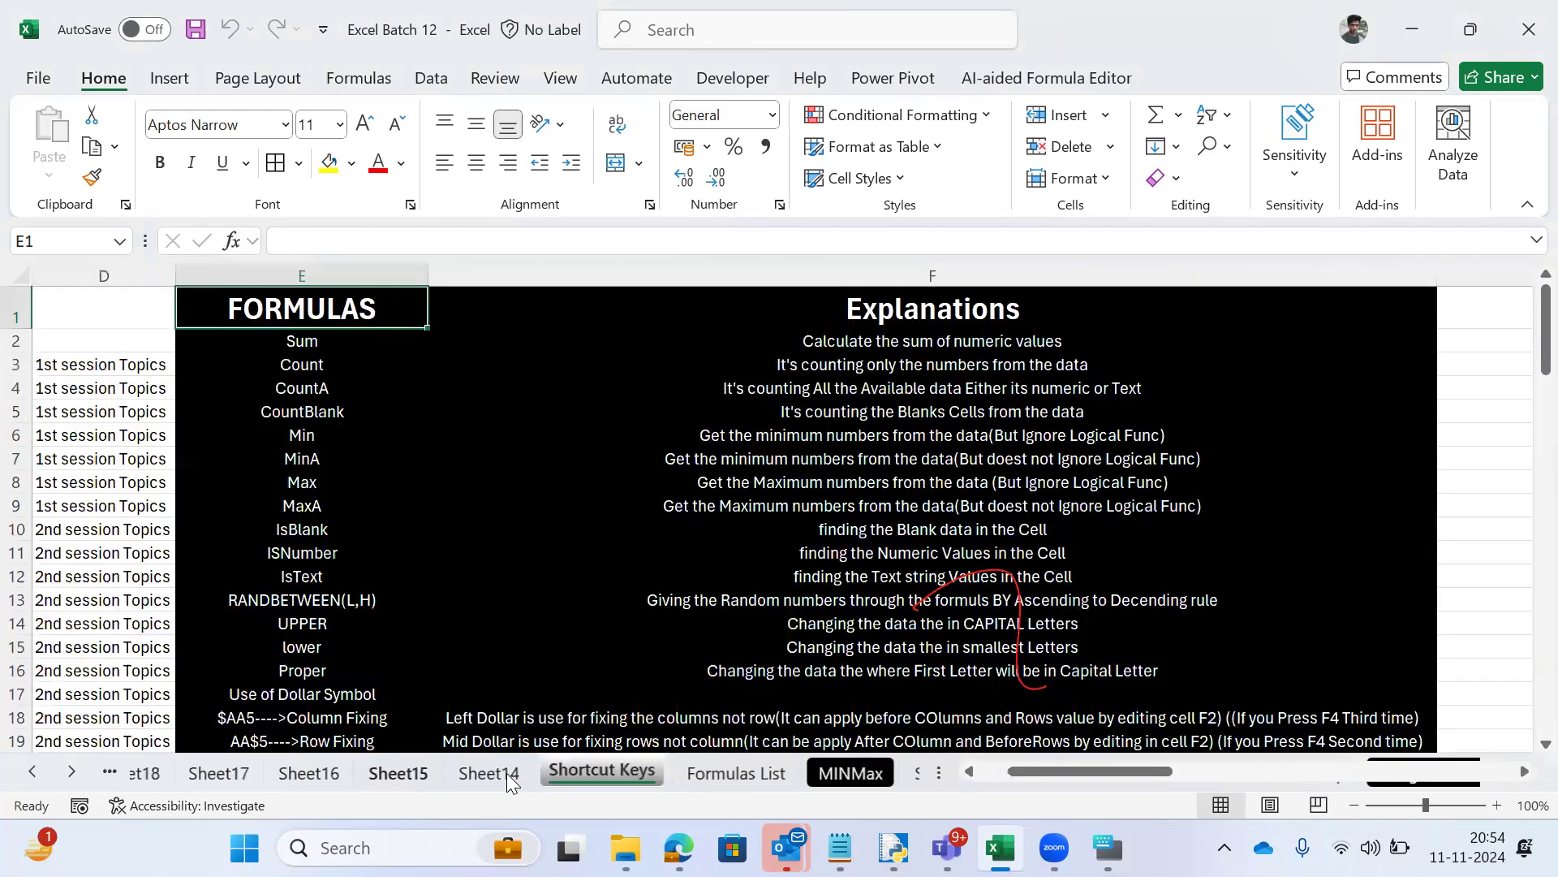
{"action": "key", "text": "ctrl+Page_Up"}
Step: Look through the custom shortcuts in column B of Shortcut Keys and go to the F4 entry in A16
{"action": "key", "text": "Left"}
{"action": "key", "text": "Down"}
{"action": "key", "text": "Right"}
{"action": "key", "text": "Down"}
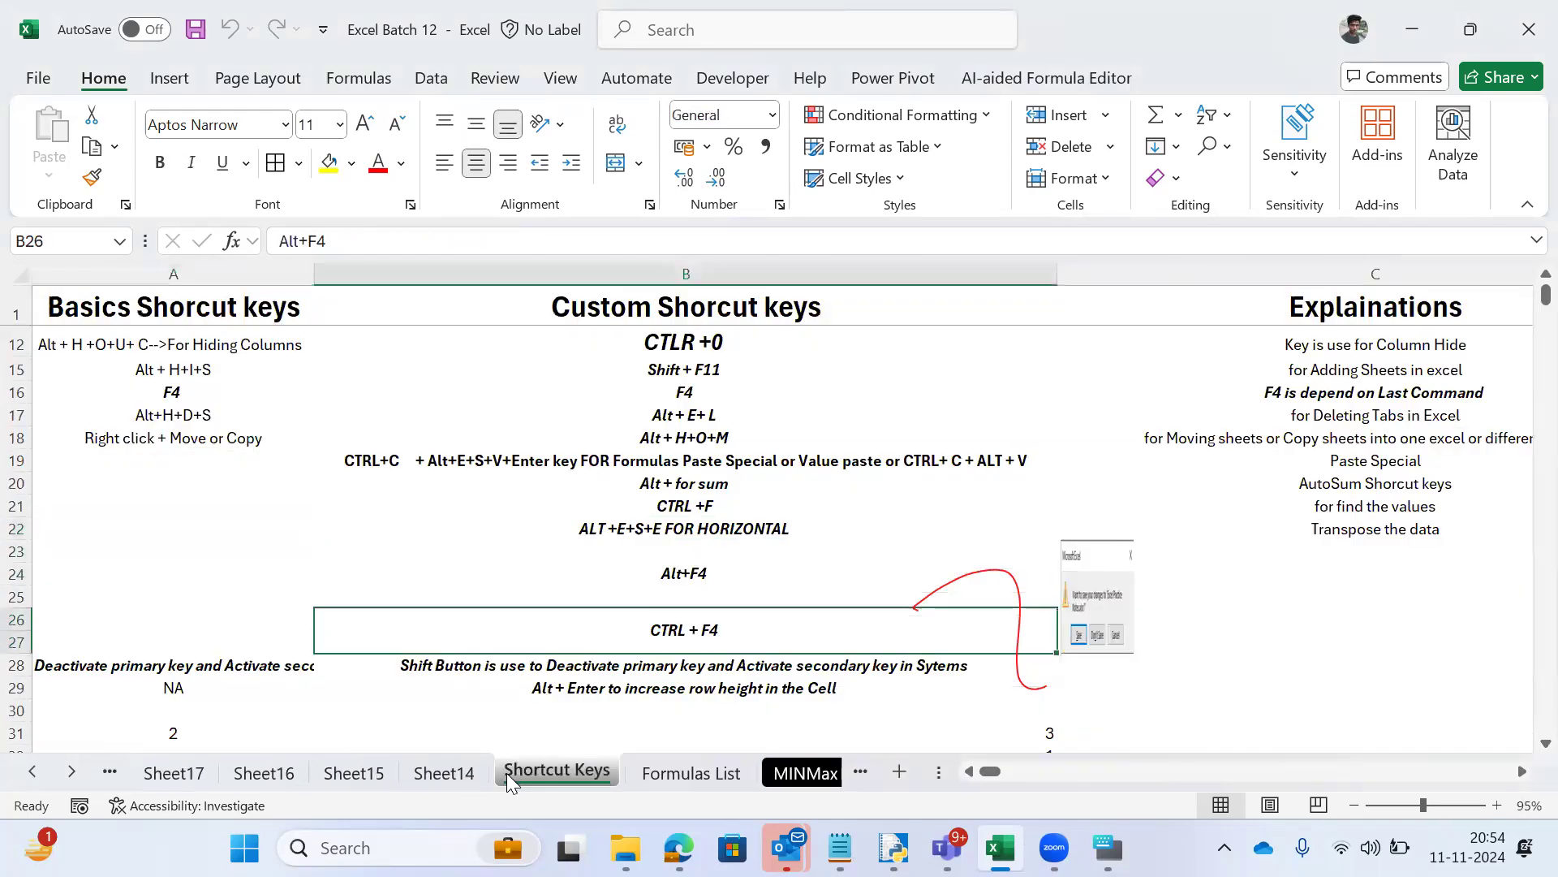
{"action": "key", "text": "Up"}
{"action": "key", "text": "Down"}
{"action": "key", "text": "Down"}
{"action": "key", "text": "Down"}
{"action": "key", "text": "Up"}
{"action": "key", "text": "Up"}
{"action": "key", "text": "Up"}
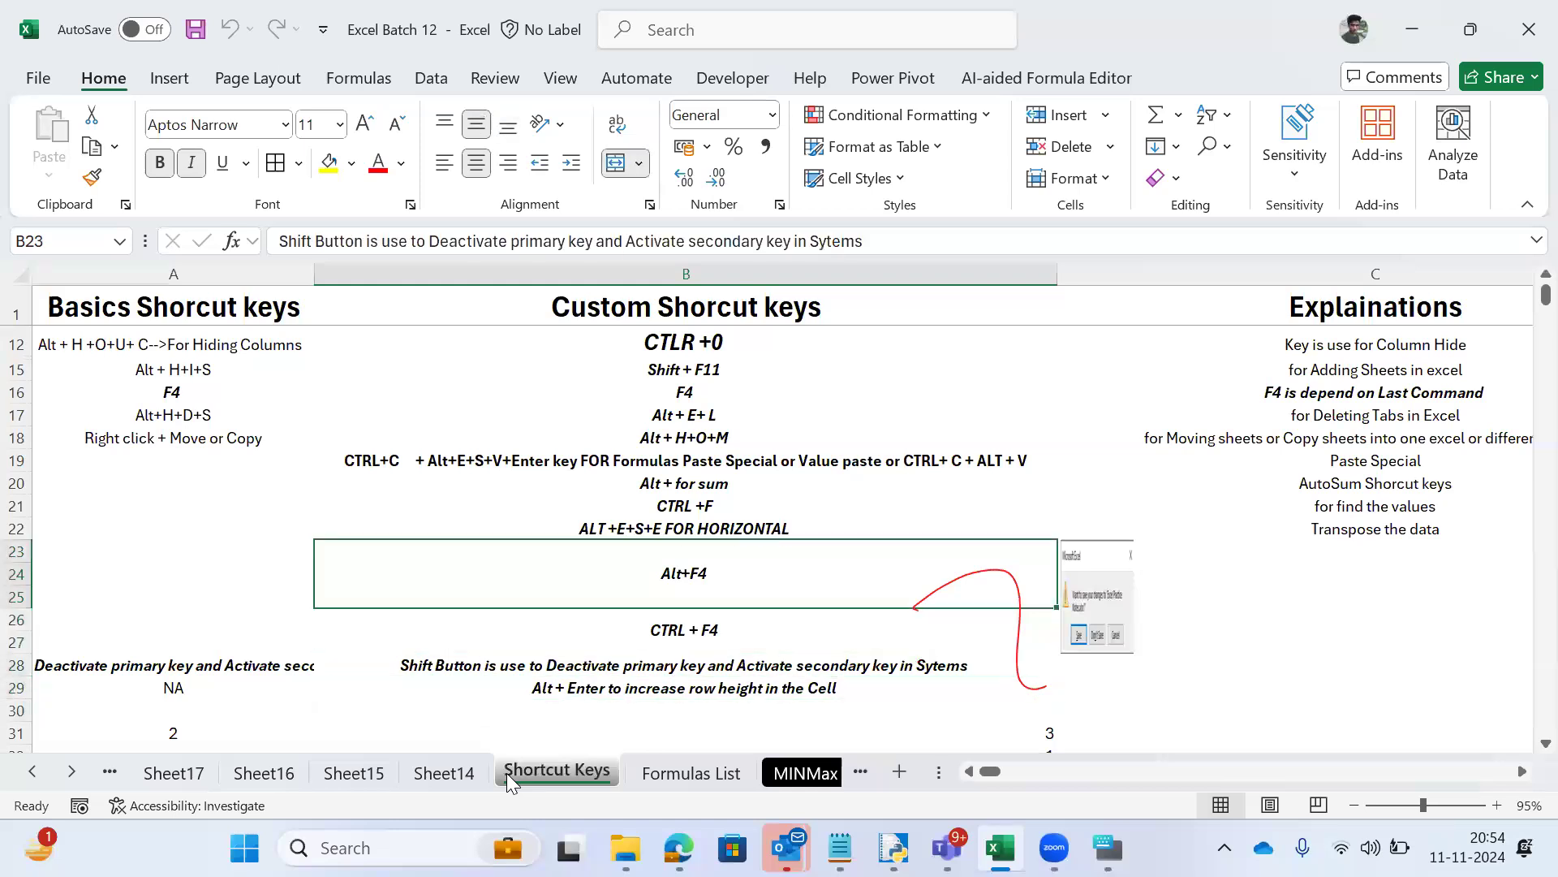
{"action": "key", "text": "Up"}
{"action": "key", "text": "Up"}
{"action": "key", "text": "Up"}
{"action": "key", "text": "Up"}
{"action": "key", "text": "Up"}
{"action": "key", "text": "Up"}
{"action": "key", "text": "Left"}
{"action": "key", "text": "shift+Right"}
{"action": "key", "text": "Up"}
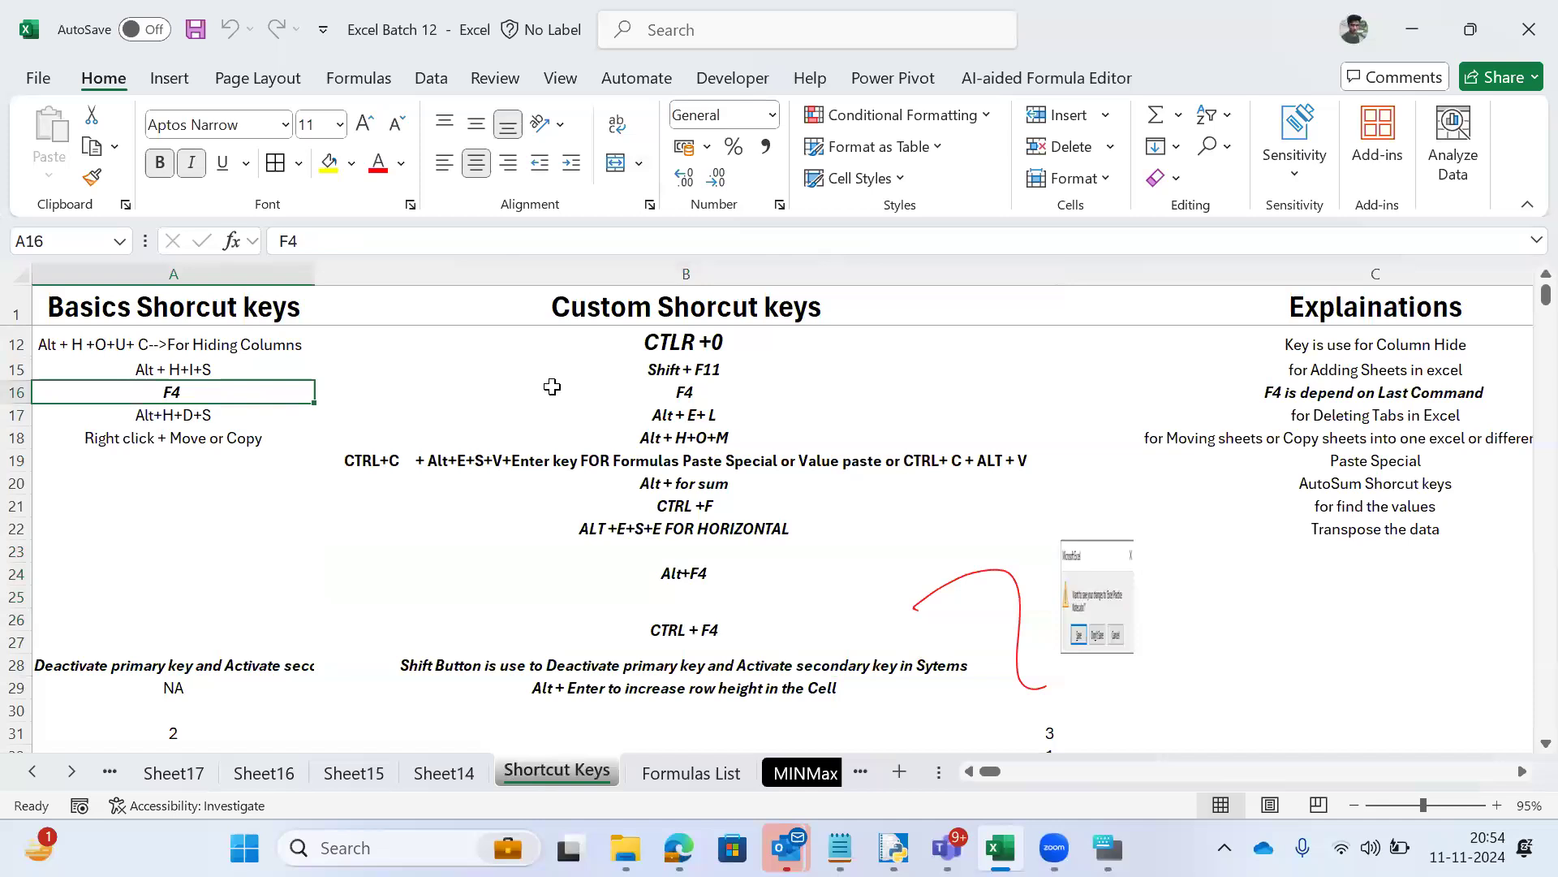
Step: Return to Sheet21 and delete the empty worksheets one after another from Sheet21 to Sheet14
{"action": "key", "text": "ctrl+Page_Up"}
{"action": "key", "text": "ctrl+Page_Up"}
{"action": "key", "text": "ctrl+Page_Up"}
{"action": "key", "text": "ctrl+Page_Up"}
{"action": "key", "text": "ctrl+Page_Up"}
{"action": "key", "text": "ctrl+Page_Up"}
{"action": "key", "text": "ctrl+Page_Up"}
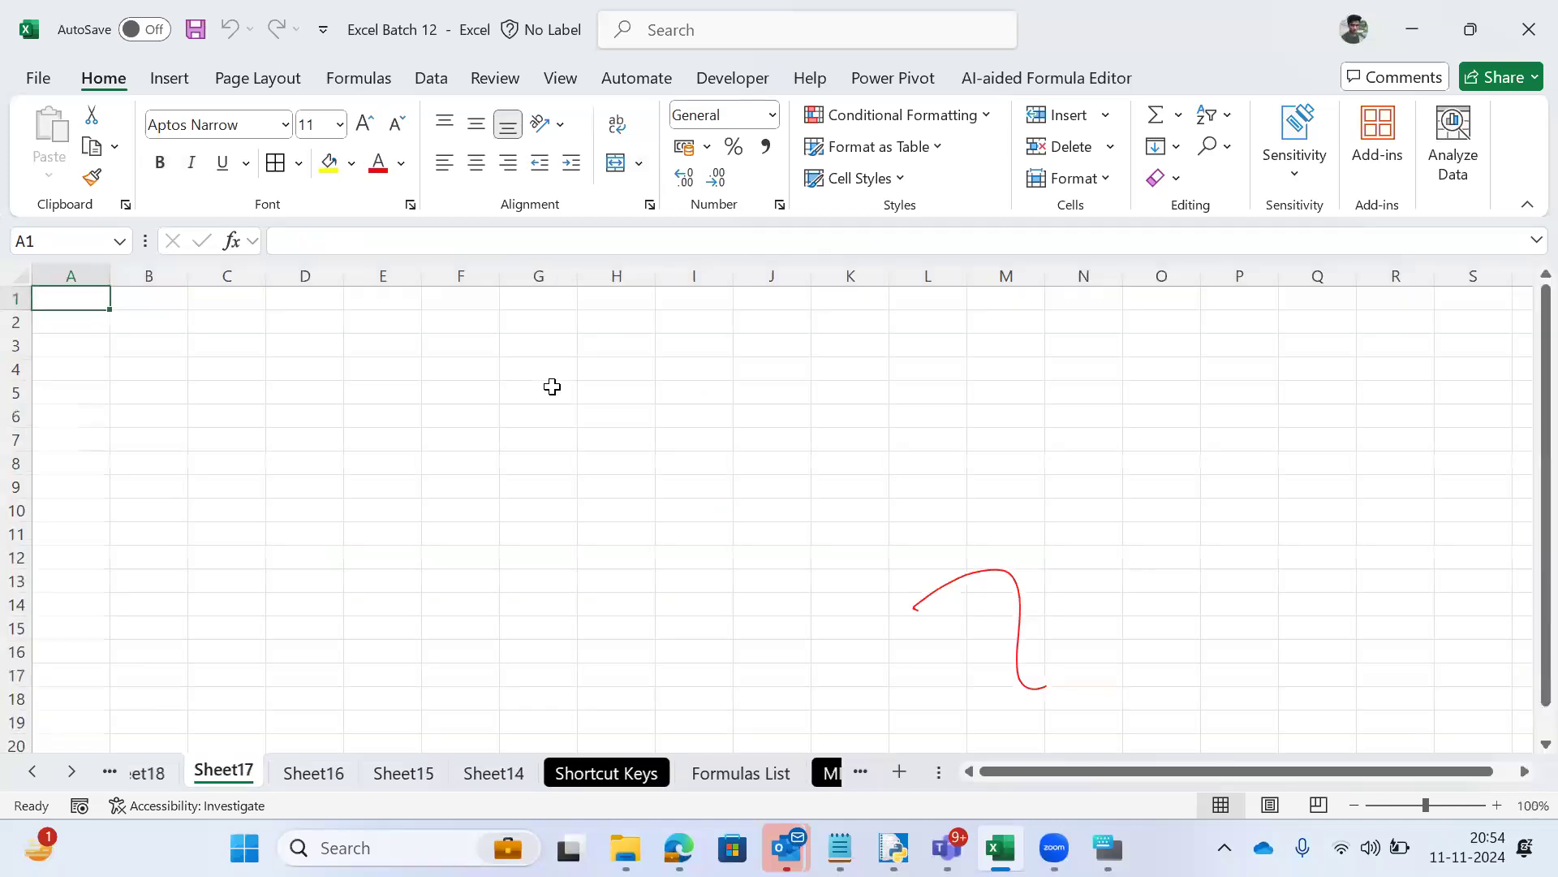
{"action": "key", "text": "ctrl+Page_Up"}
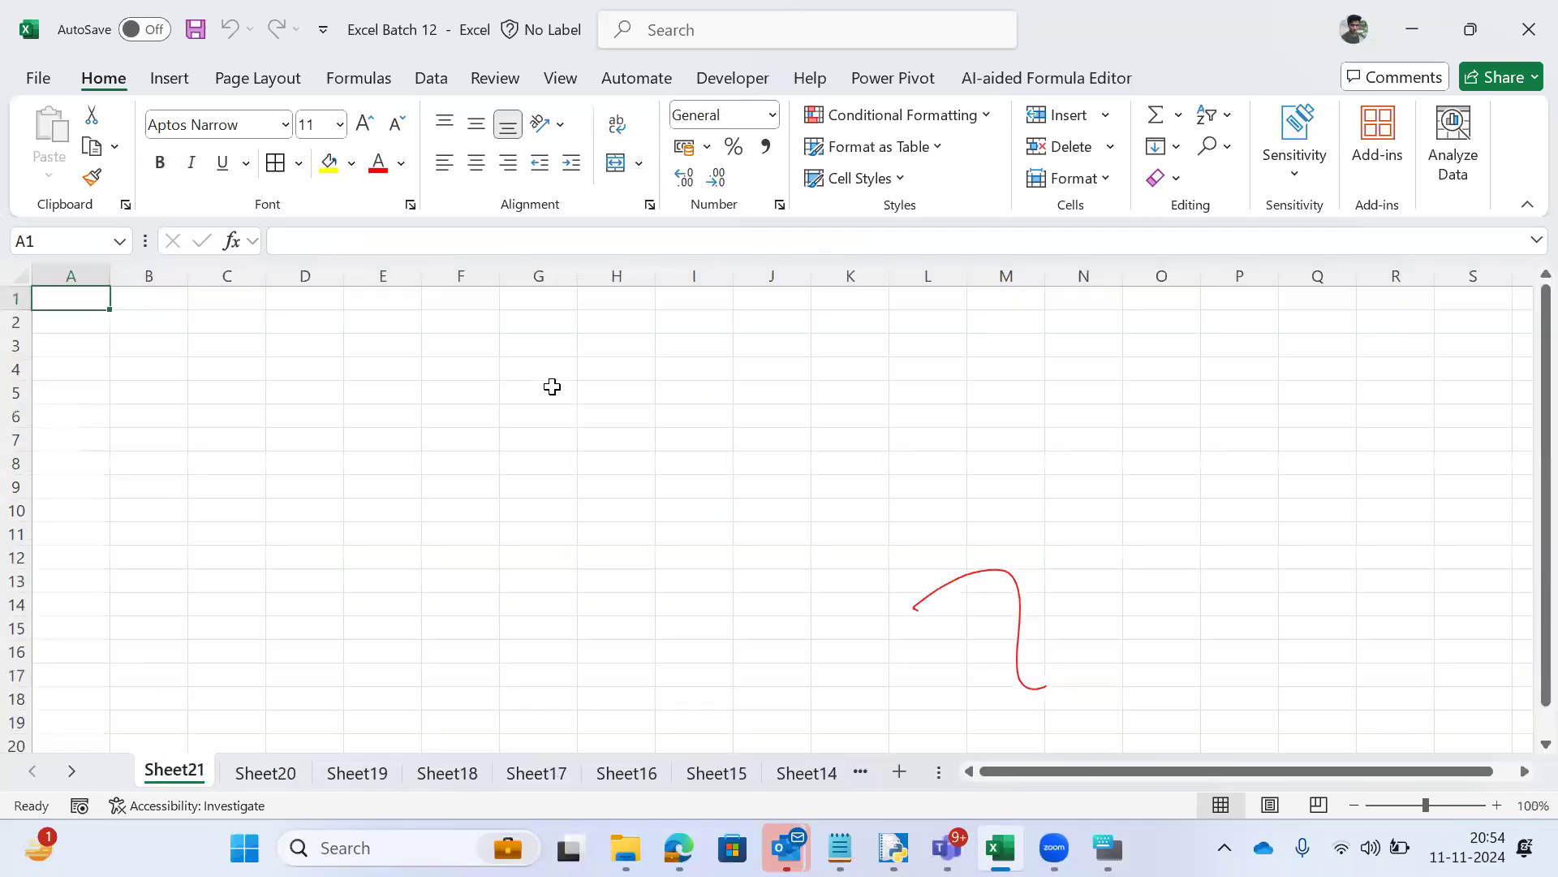
{"action": "key", "text": "ctrl+Page_Down"}
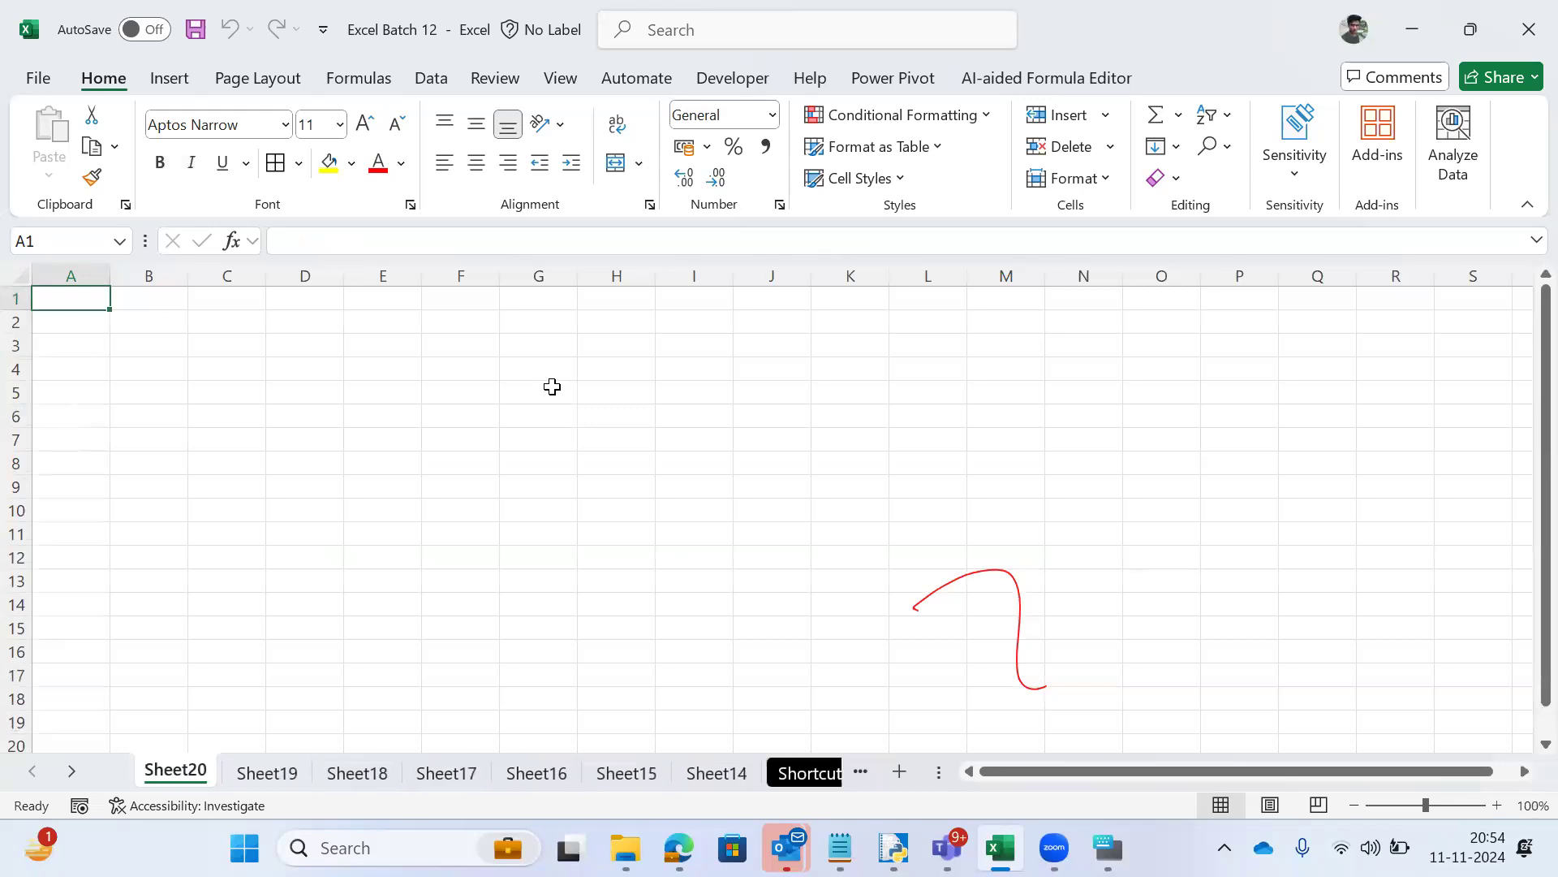
{"action": "key", "text": "ctrl+Page_Down"}
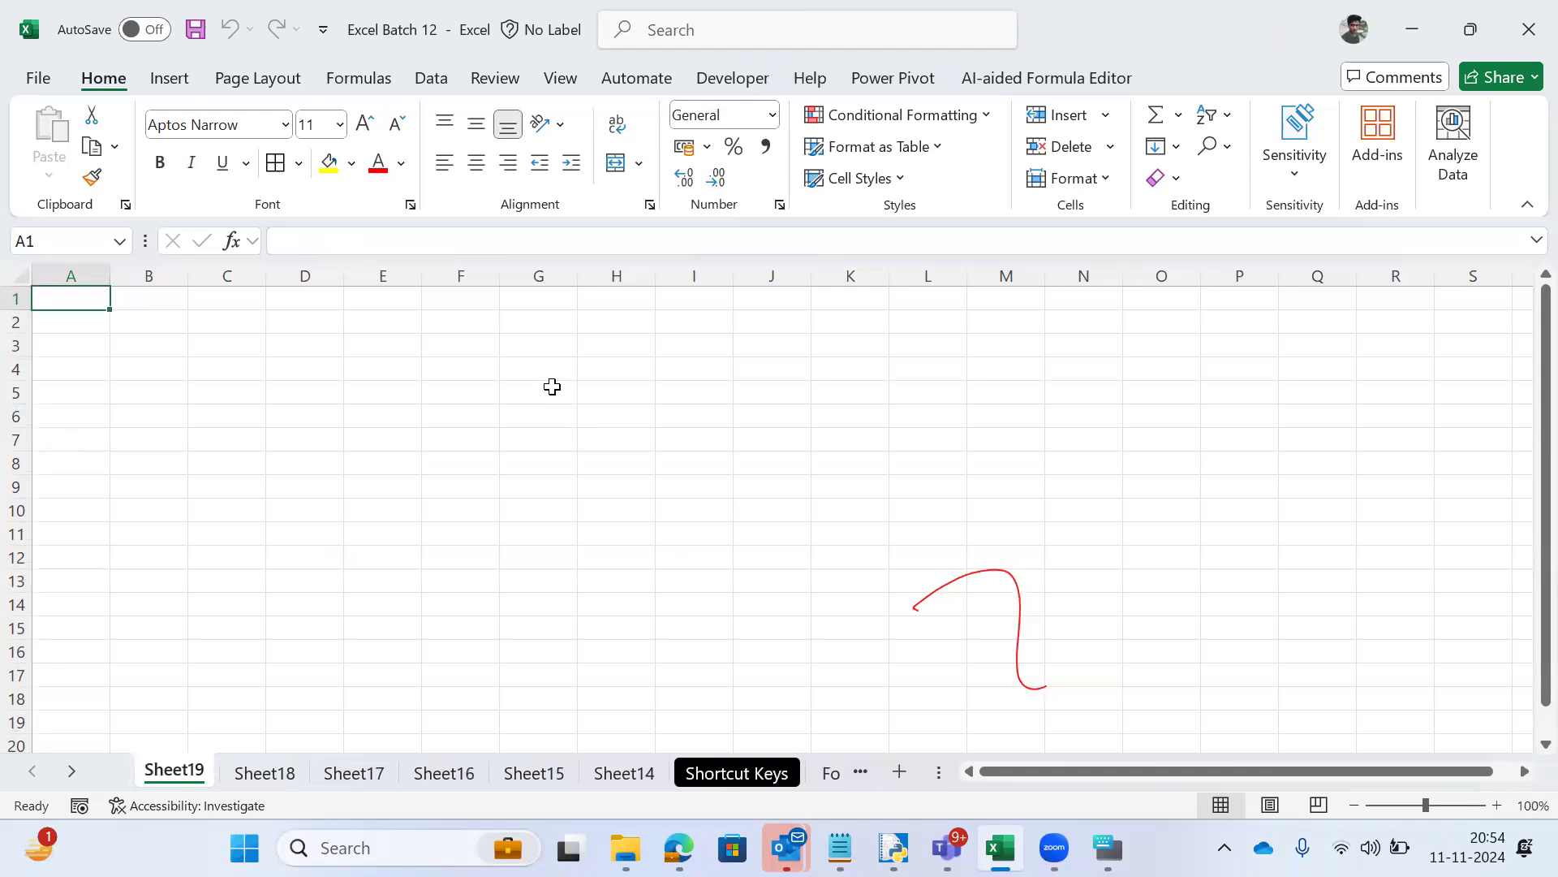
{"action": "key", "text": "ctrl+Page_Down"}
{"action": "key", "text": "ctrl+Page_Down"}
{"action": "key", "text": "ctrl+Page_Down"}
{"action": "key", "text": "ctrl+Page_Down"}
{"action": "key", "text": "ctrl+Page_Down"}
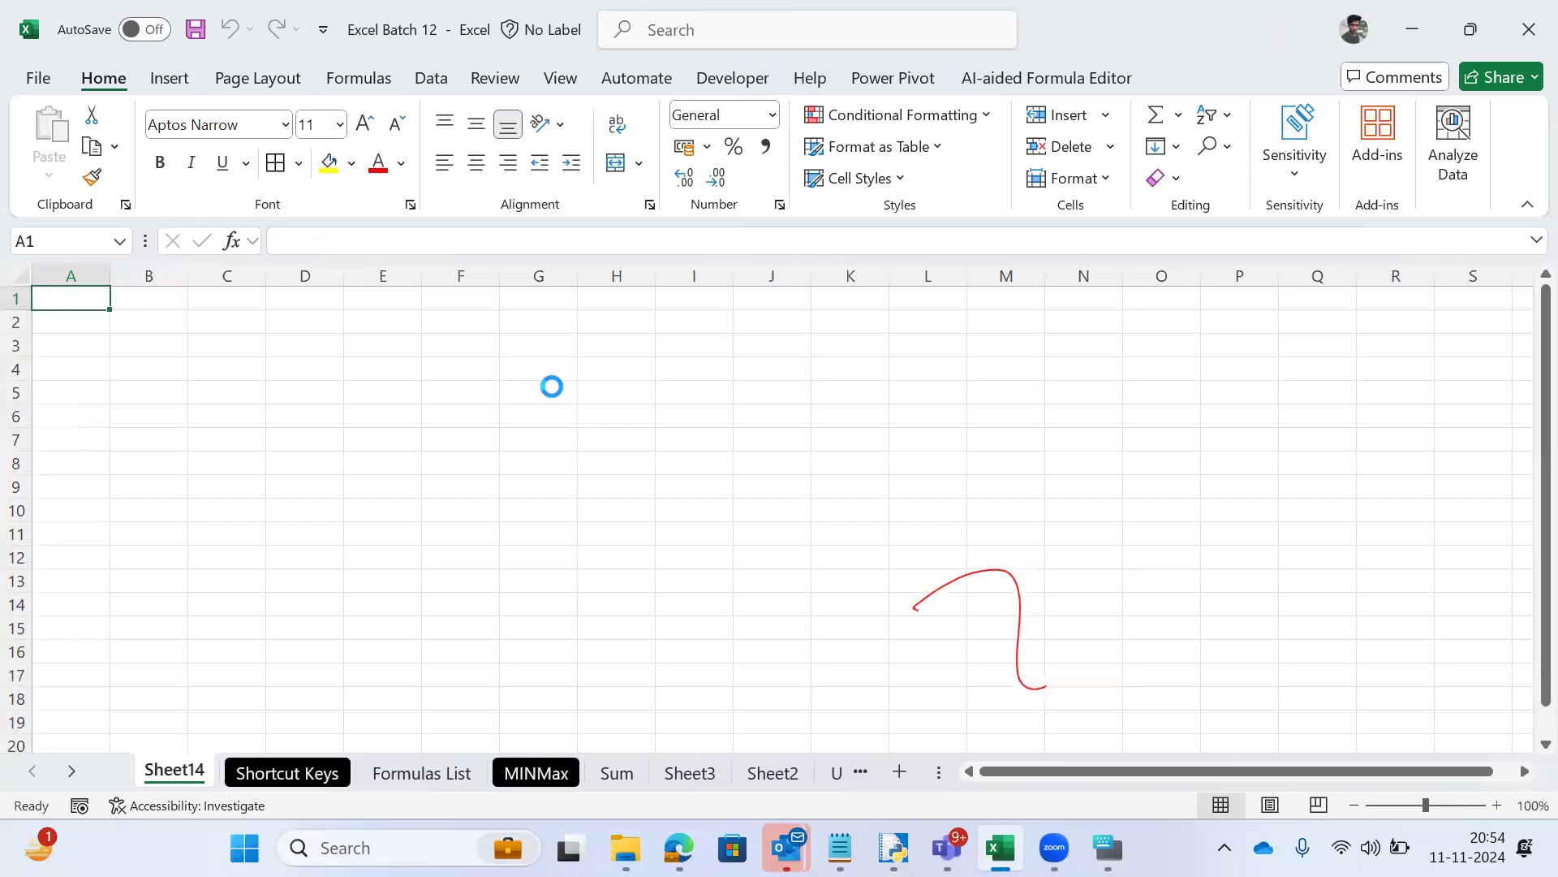
{"action": "key", "text": "ctrl+Page_Down"}
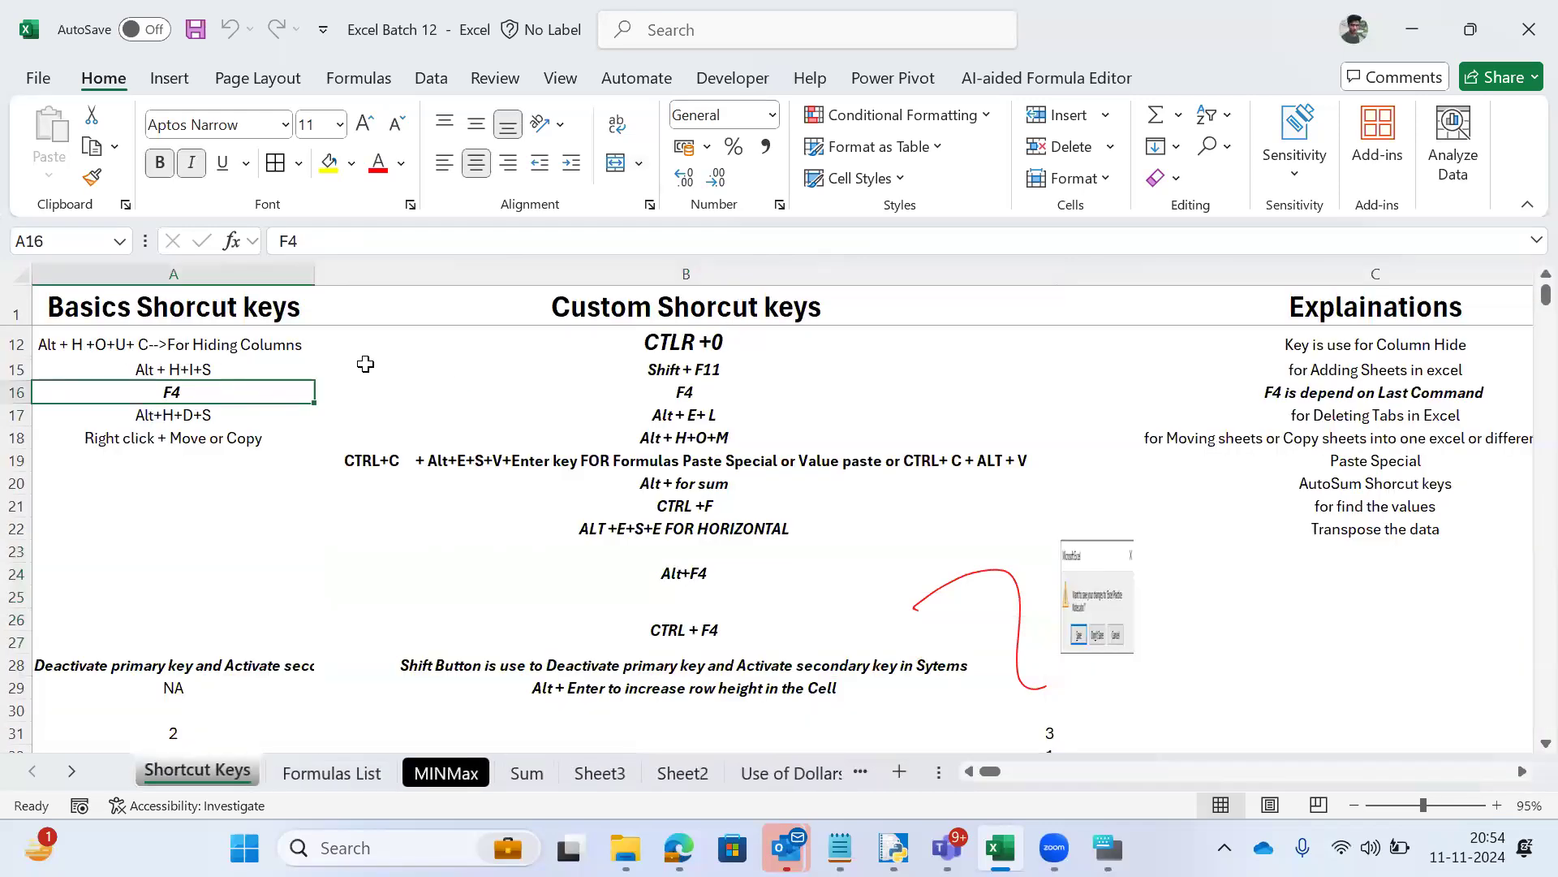
Step: Review the add-sheet shortcut in A15 and the F4 shortcut in A16 with its explanation in C16
{"action": "left_click", "coordinate": [186, 369]}
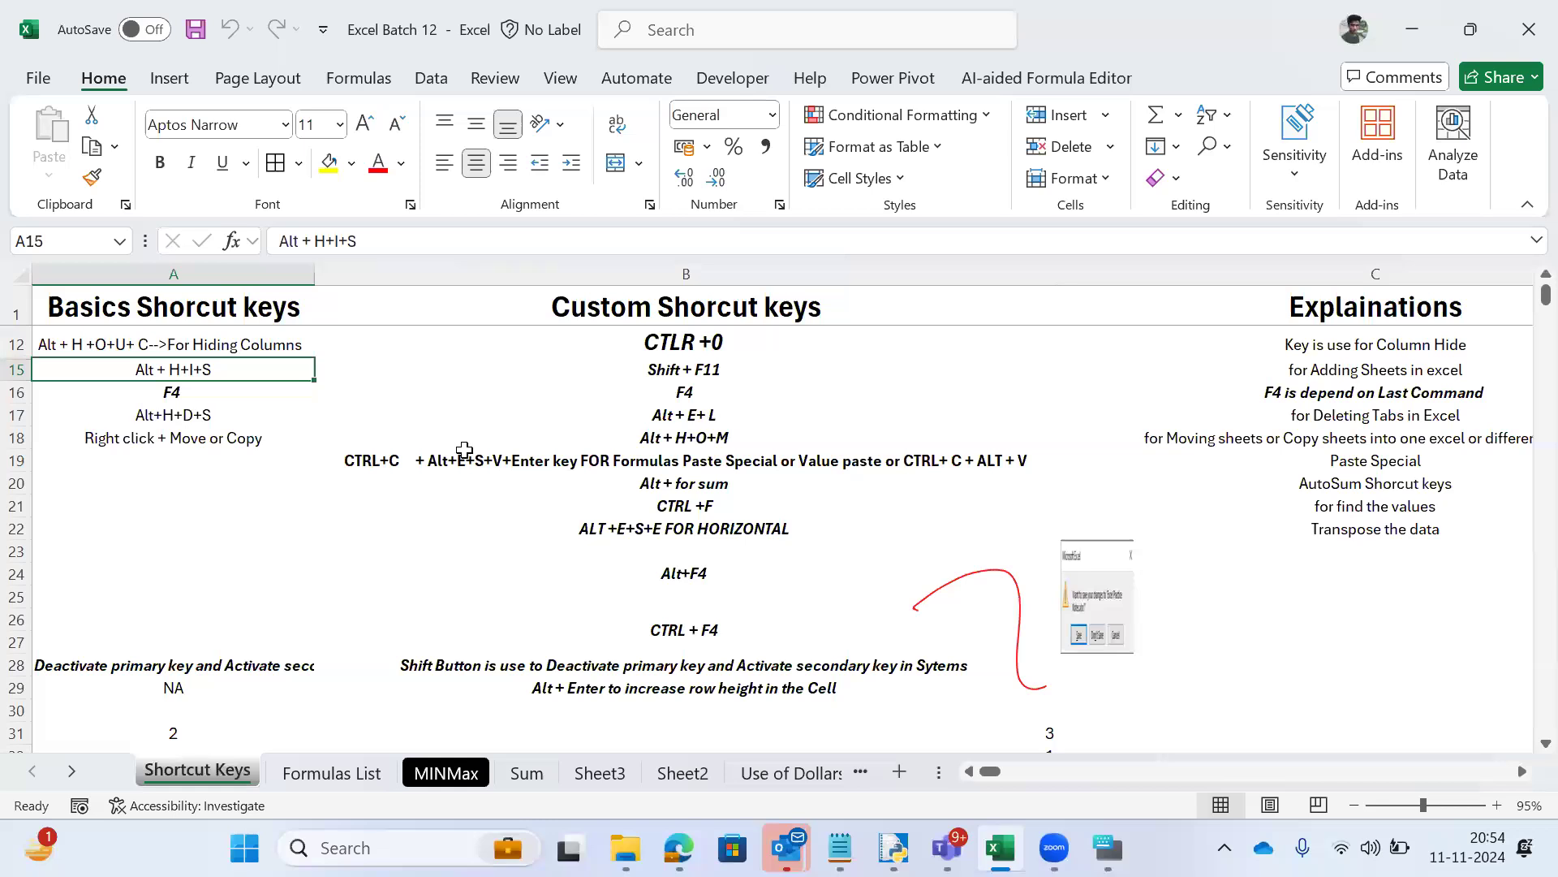
{"action": "left_click", "coordinate": [204, 390]}
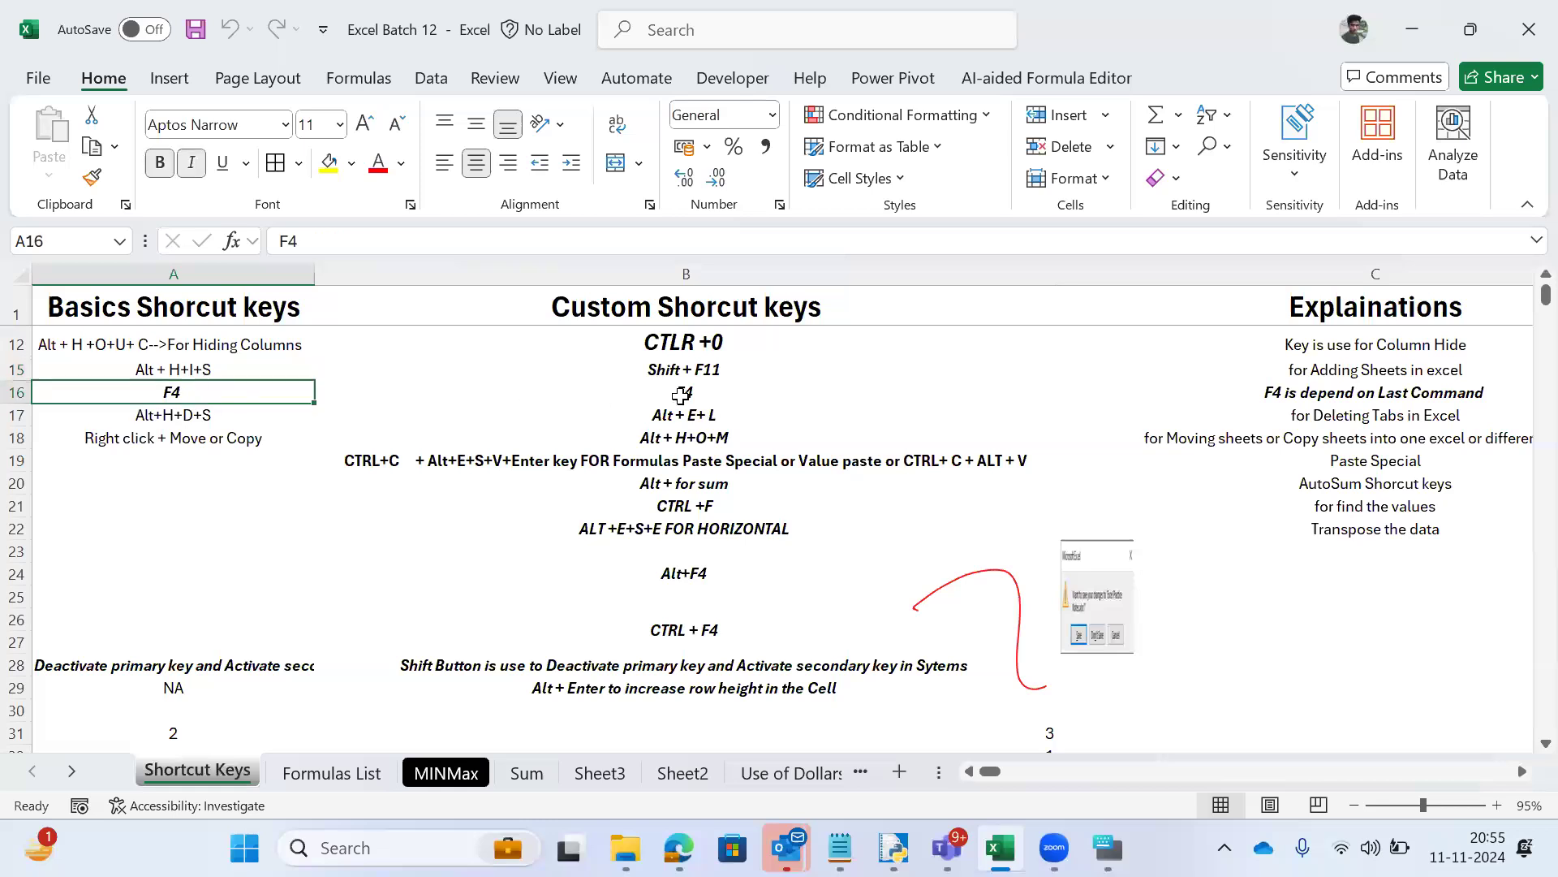
{"action": "key", "text": "Right"}
{"action": "key", "text": "Right"}
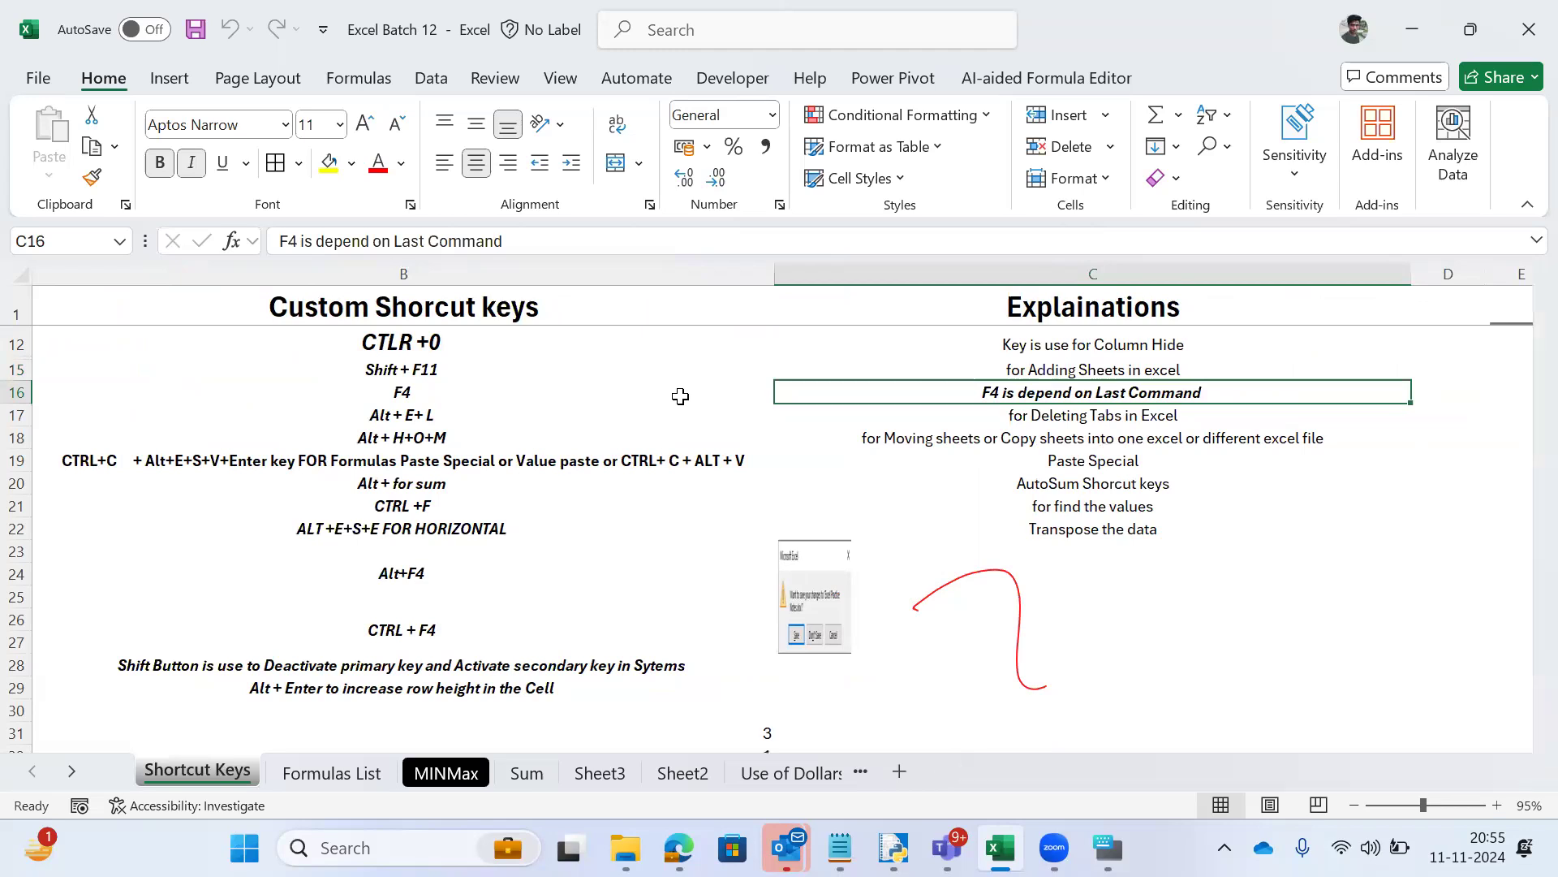
{"action": "key", "text": "ctrl+Page_Down"}
{"action": "key", "text": "ctrl+Page_Up"}
{"action": "key", "text": "ctrl+Left"}
{"action": "key", "text": "ctrl+Right"}
{"action": "key", "text": "ctrl+Right"}
{"action": "key", "text": "ctrl+Left"}
{"action": "key", "text": "ctrl+Left"}
{"action": "key", "text": "ctrl+Right"}
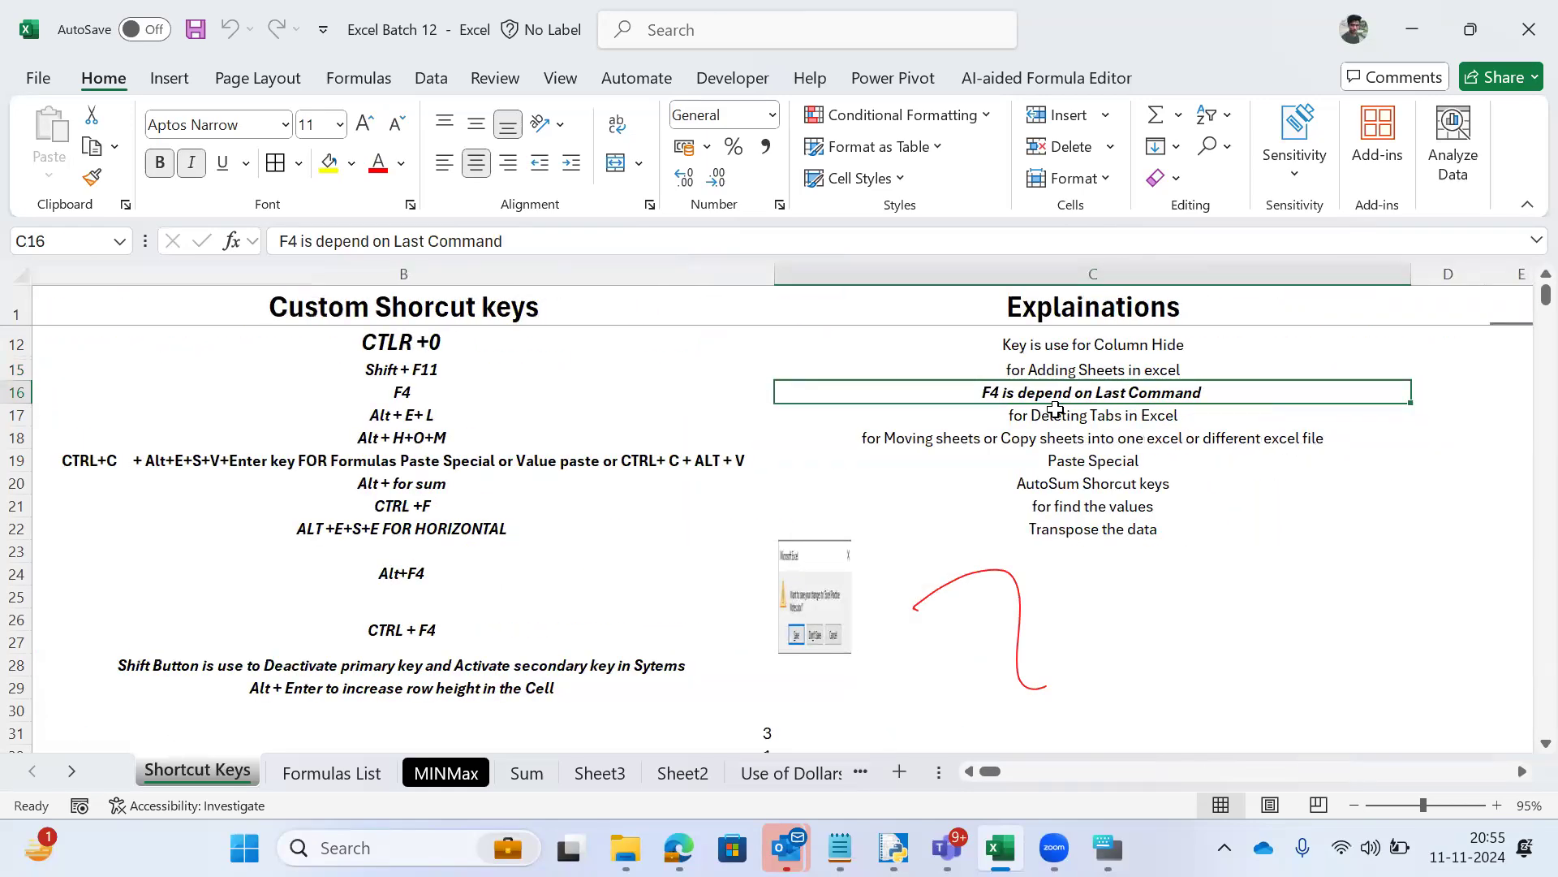
Step: Insert a new worksheet before Shortcut Keys and enter A in cell A4 and B in cell E4
{"action": "key", "text": "shift+F11"}
{"action": "key", "text": "Down"}
{"action": "key", "text": "Down"}
{"action": "key", "text": "Down"}
{"action": "type", "text": "A"}
{"action": "key", "text": "Right"}
{"action": "key", "text": "Right"}
{"action": "key", "text": "Right"}
{"action": "key", "text": "Right"}
{"action": "type", "text": "B"}
Step: Enter C in cell B7 and D in cell F8
{"action": "key", "text": "Down"}
{"action": "key", "text": "Down"}
{"action": "key", "text": "Down"}
{"action": "key", "text": "Left"}
{"action": "key", "text": "Left"}
{"action": "key", "text": "Left"}
{"action": "type", "text": "C"}
{"action": "key", "text": "Down"}
{"action": "key", "text": "Right"}
{"action": "key", "text": "Right"}
{"action": "key", "text": "Right"}
{"action": "key", "text": "Right"}
{"action": "type", "text": "D"}
{"action": "key", "text": "Down"}
{"action": "key", "text": "Down"}
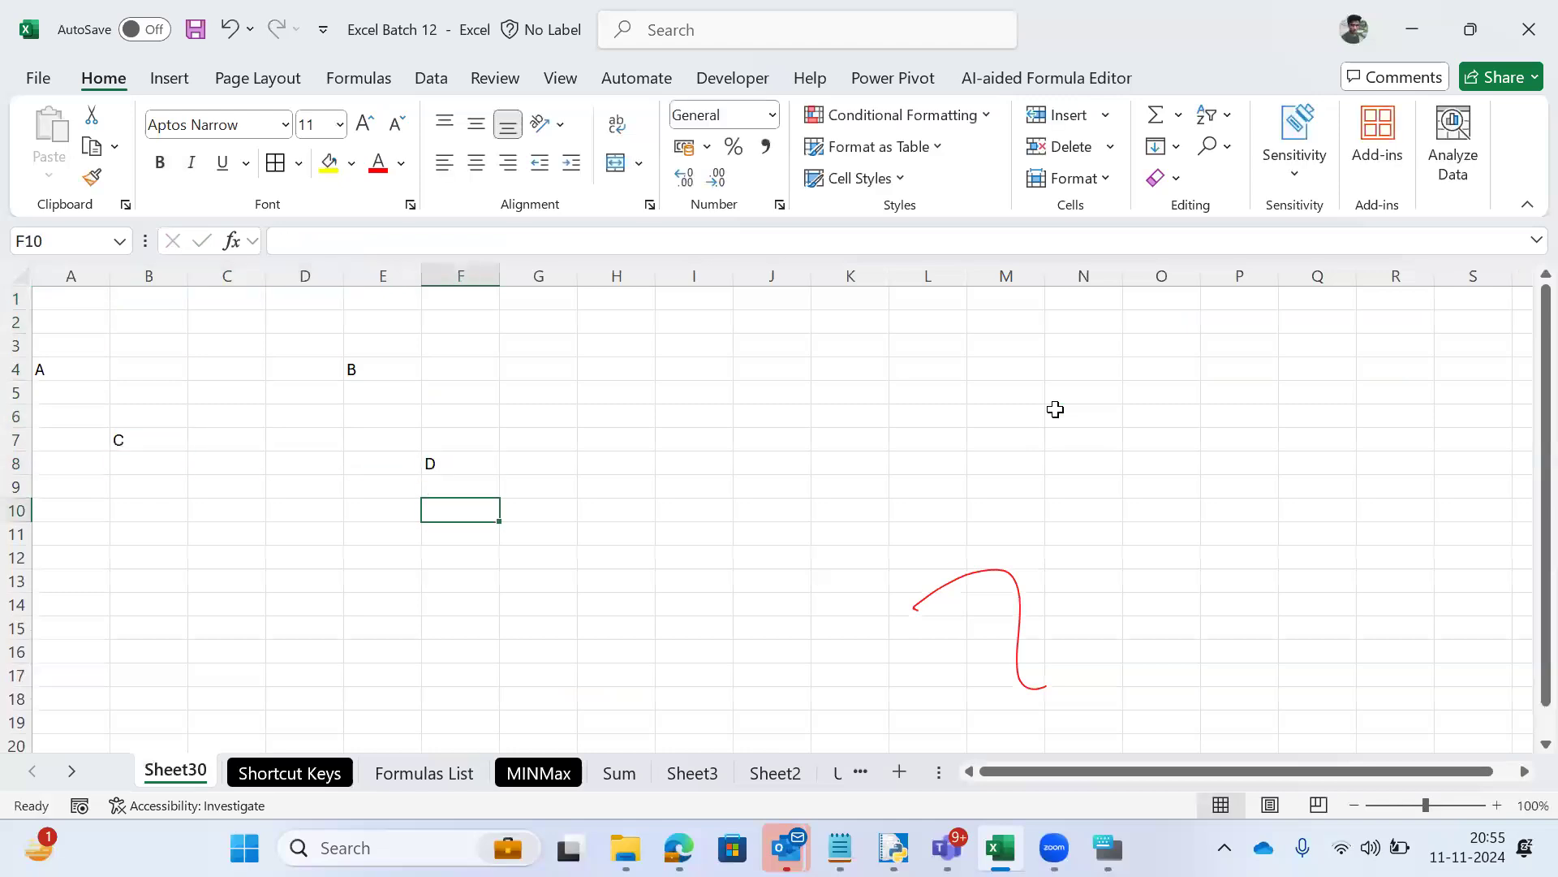
Step: Enter F in cell D10, E in cell B10 and G in cell C12
{"action": "key", "text": "Left"}
{"action": "key", "text": "Left"}
{"action": "type", "text": "F"}
{"action": "key", "text": "Left"}
{"action": "key", "text": "Left"}
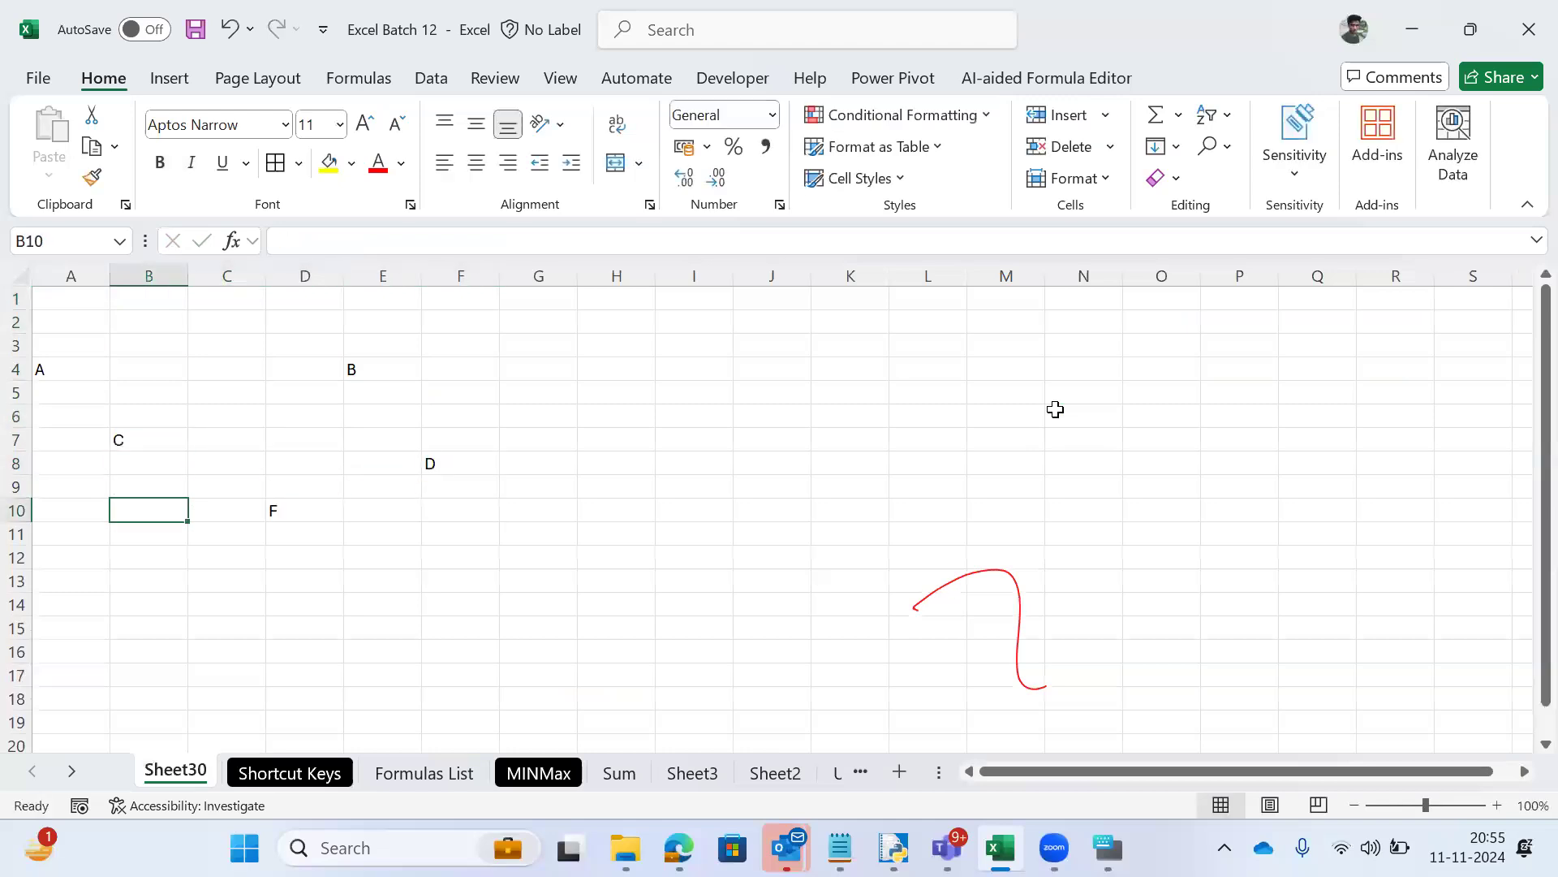
{"action": "type", "text": "E"}
{"action": "key", "text": "Down"}
{"action": "key", "text": "Right"}
{"action": "key", "text": "Down"}
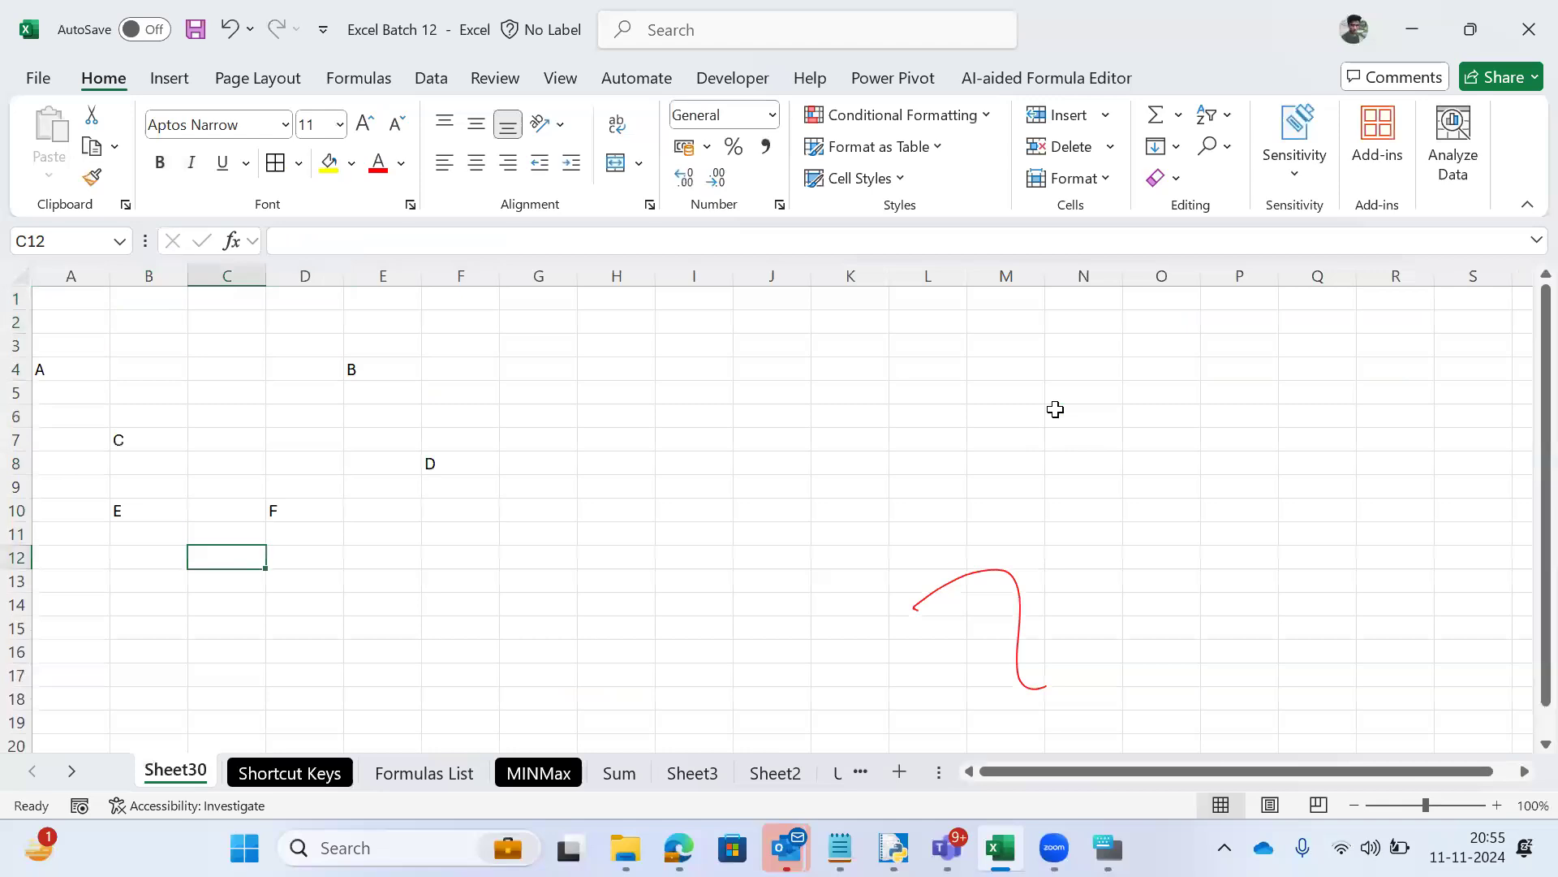
{"action": "type", "text": "G"}
{"action": "key", "text": "Return"}
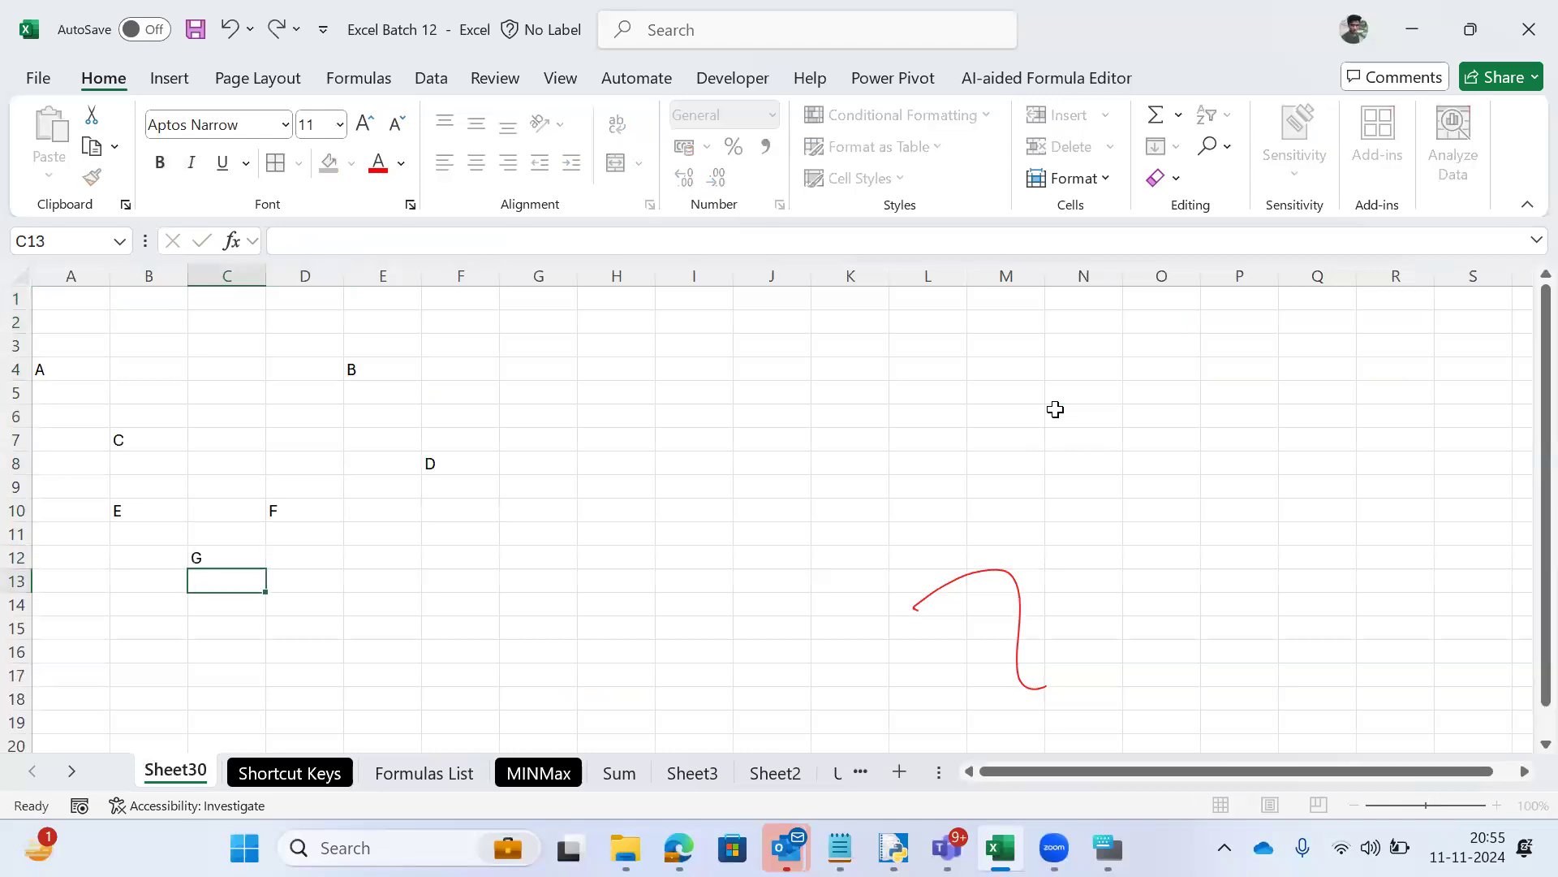
Step: Enter the numbers 1 in cell C5, 2 in cell C7 and 3 in cell E12
{"action": "key", "text": "Up"}
{"action": "key", "text": "Up"}
{"action": "key", "text": "Left"}
{"action": "key", "text": "Left"}
{"action": "key", "text": "Up"}
{"action": "key", "text": "Up"}
{"action": "key", "text": "Up"}
{"action": "key", "text": "Up"}
{"action": "key", "text": "Right"}
{"action": "key", "text": "Right"}
{"action": "key", "text": "Up"}
{"action": "key", "text": "Up"}
{"action": "type", "text": "1"}
{"action": "key", "text": "Down"}
{"action": "key", "text": "Down"}
{"action": "type", "text": "2"}
{"action": "key", "text": "Down"}
{"action": "key", "text": "Right"}
{"action": "key", "text": "Right"}
{"action": "key", "text": "Down"}
{"action": "key", "text": "Down"}
{"action": "key", "text": "Down"}
{"action": "key", "text": "Down"}
{"action": "type", "text": "3"}
Step: Clear the number 2 from cell C7
{"action": "key", "text": "Left"}
{"action": "key", "text": "Left"}
{"action": "key", "text": "Up"}
{"action": "key", "text": "Up"}
{"action": "key", "text": "Up"}
{"action": "key", "text": "Left"}
{"action": "key", "text": "Left"}
{"action": "key", "text": "Up"}
{"action": "key", "text": "Up"}
{"action": "key", "text": "Up"}
{"action": "key", "text": "Right"}
{"action": "key", "text": "Down"}
{"action": "key", "text": "Up"}
{"action": "key", "text": "Left"}
{"action": "key", "text": "Right"}
{"action": "key", "text": "Down"}
{"action": "key", "text": "Right"}
{"action": "key", "text": "Delete"}
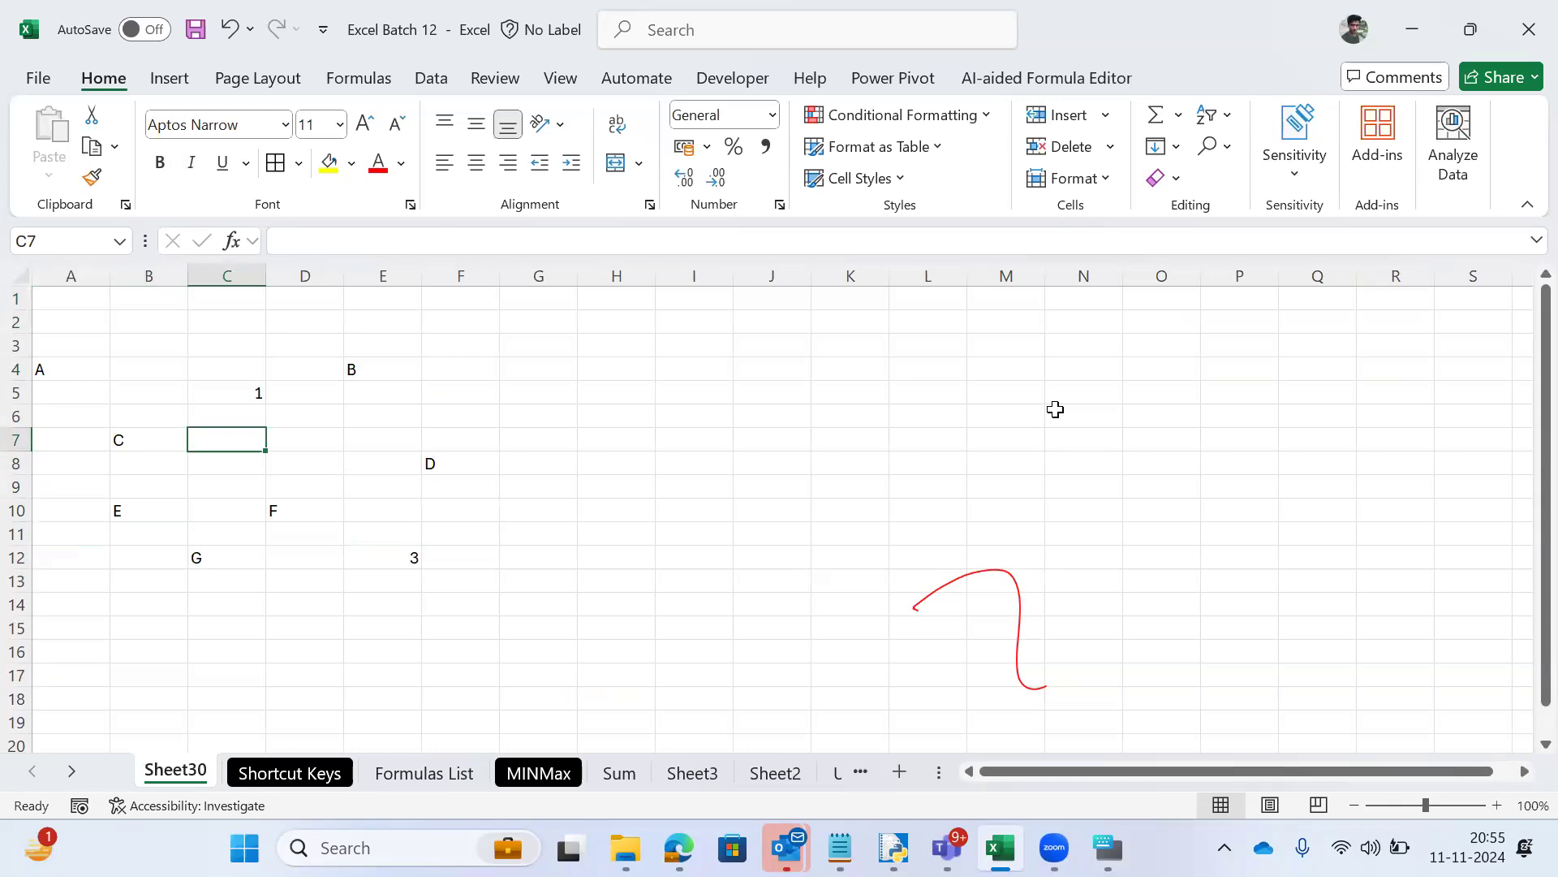
Step: Clear the letter A from cell A4 and select cell B7, which contains C
{"action": "key", "text": "Up"}
{"action": "key", "text": "Left"}
{"action": "key", "text": "Up"}
{"action": "key", "text": "Left"}
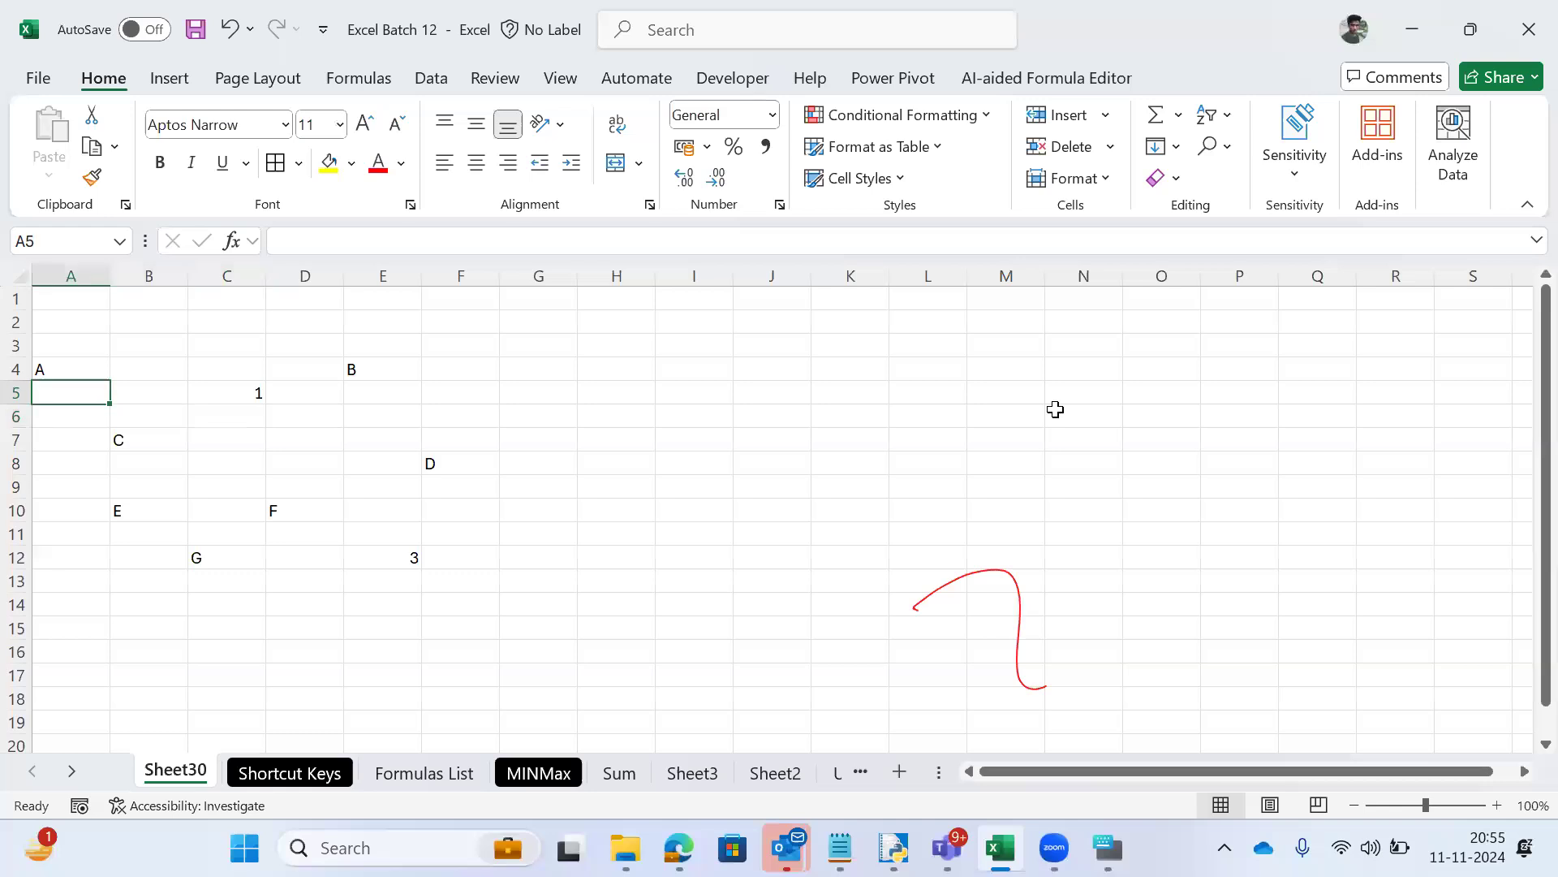
{"action": "key", "text": "Up"}
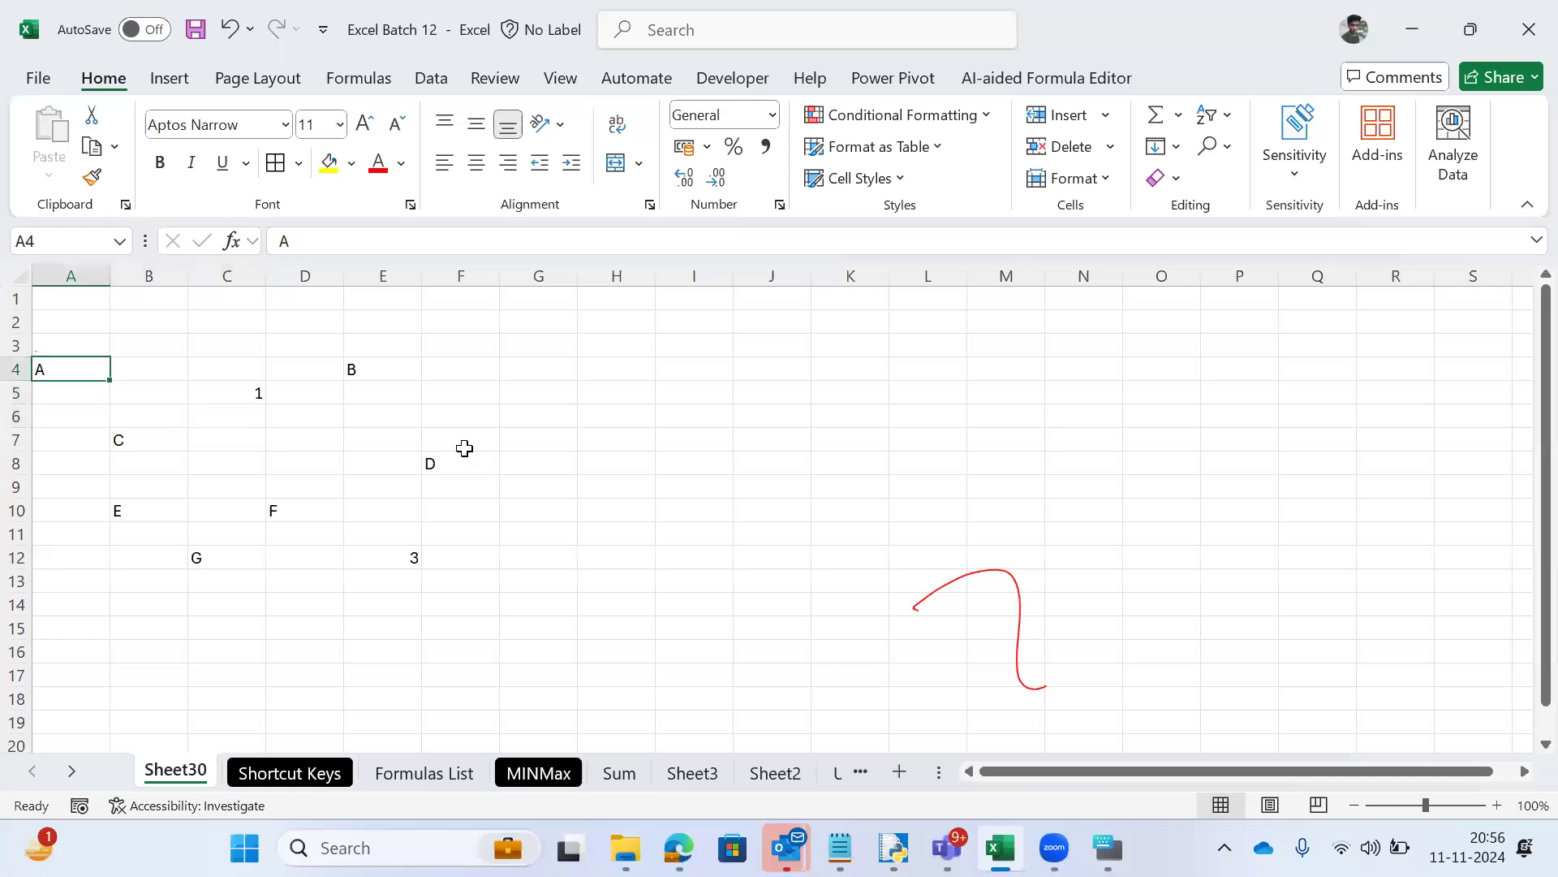
{"action": "key", "text": "Delete"}
{"action": "left_click", "coordinate": [132, 450]}
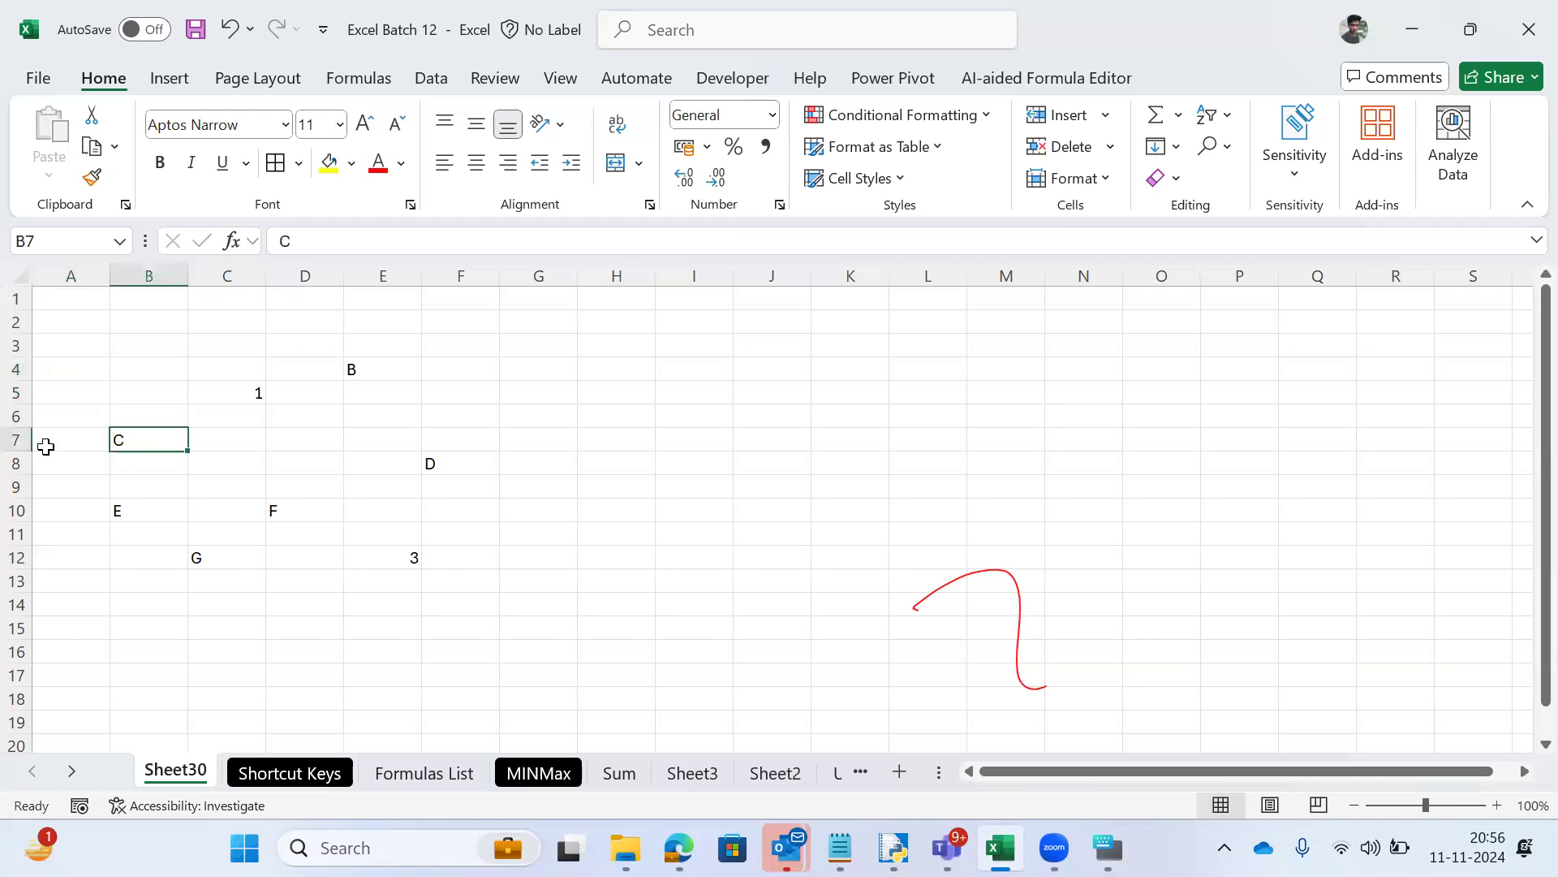
Step: Clear C from cell B7, 1 from cell C5, B from cell E4 and D from cell F8
{"action": "key", "text": "Delete"}
{"action": "left_click", "coordinate": [216, 390]}
{"action": "key", "text": "Delete"}
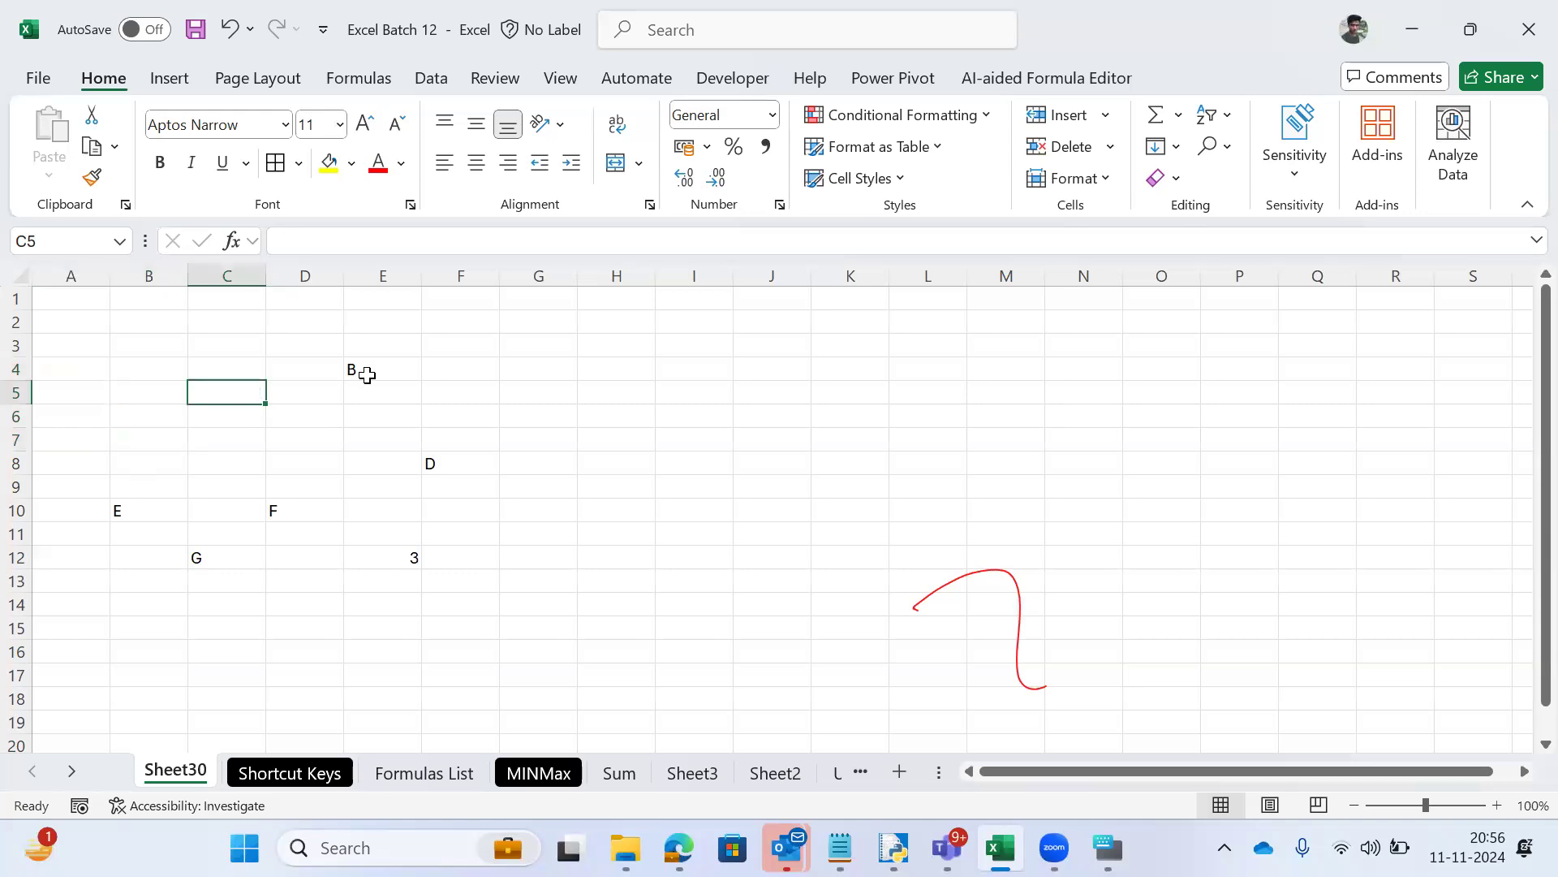
{"action": "left_click", "coordinate": [367, 375]}
{"action": "key", "text": "Delete"}
{"action": "left_click", "coordinate": [442, 464]}
{"action": "key", "text": "Delete"}
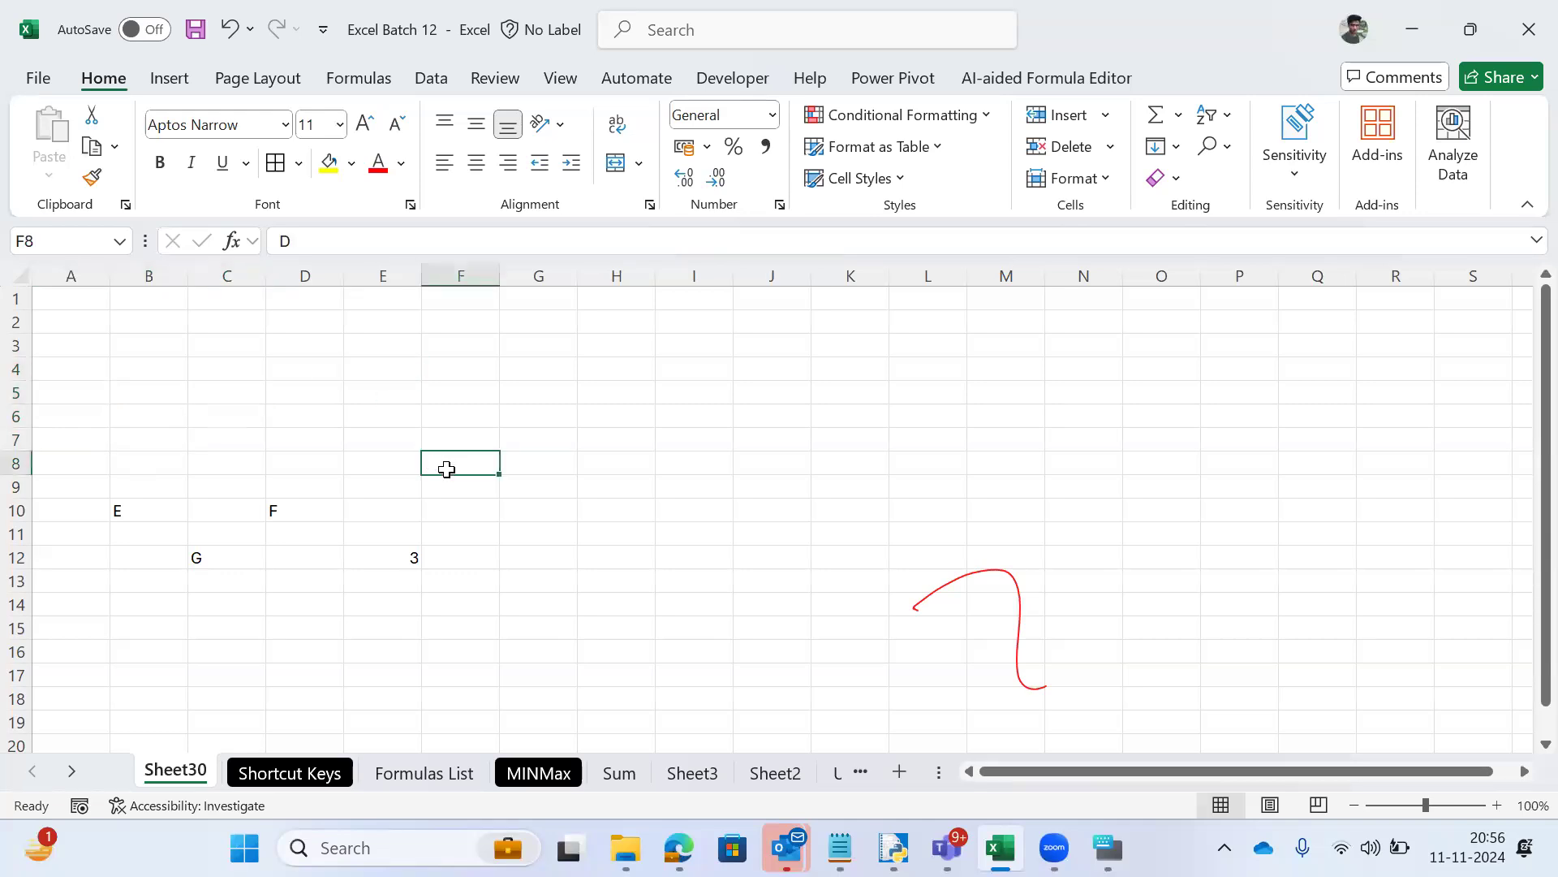
Step: Clear the remaining sample entries from cells E12, D10, C12 and B10
{"action": "left_click", "coordinate": [401, 557]}
{"action": "key", "text": "Delete"}
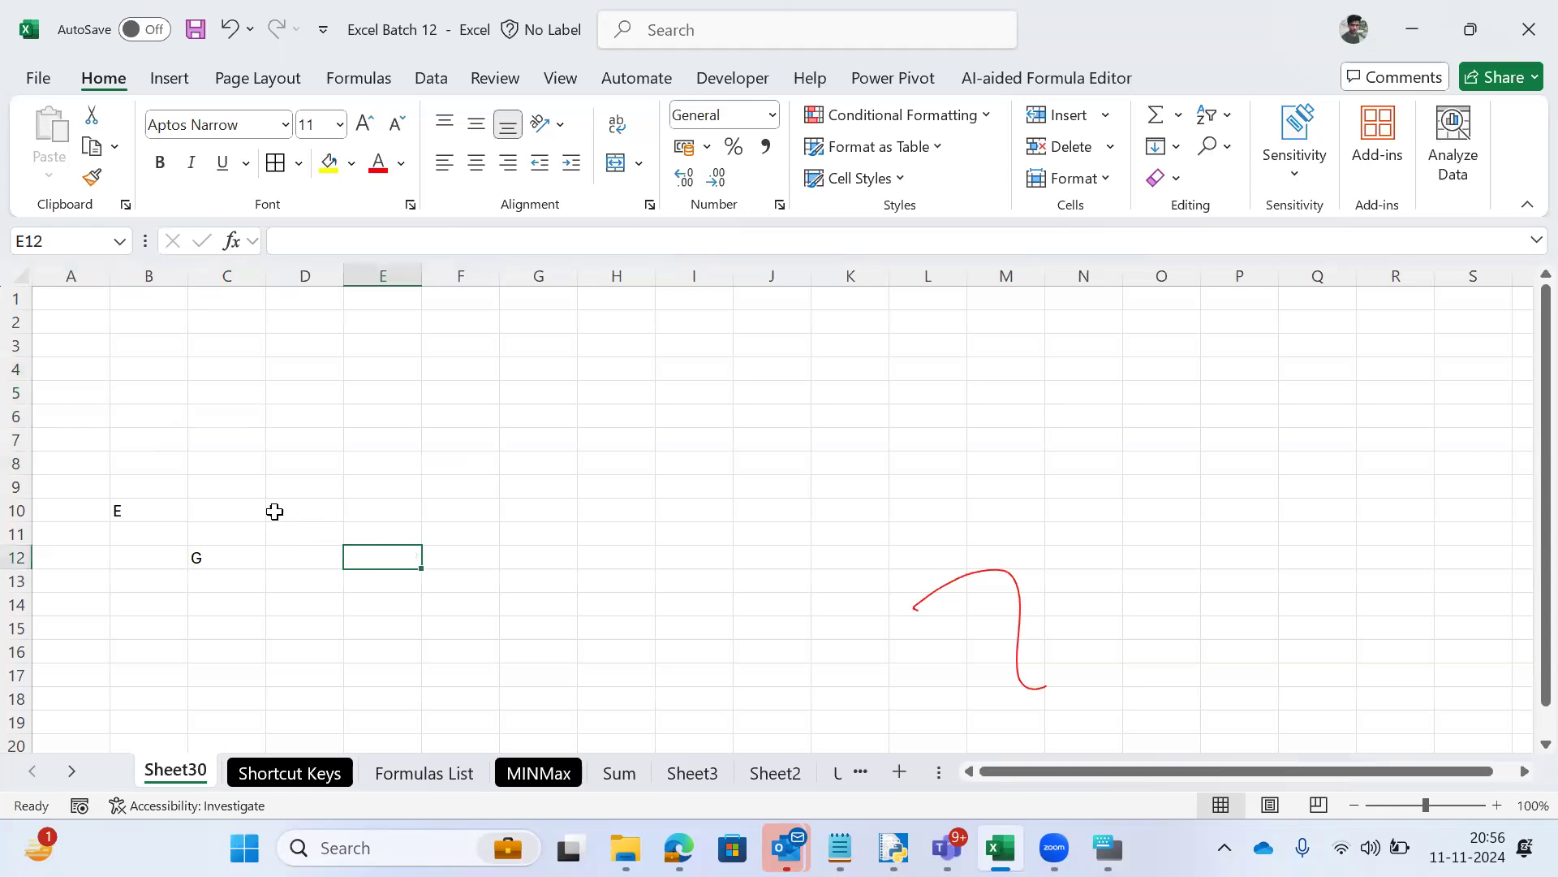
{"action": "left_click", "coordinate": [274, 511]}
{"action": "key", "text": "Delete"}
{"action": "left_click", "coordinate": [198, 556]}
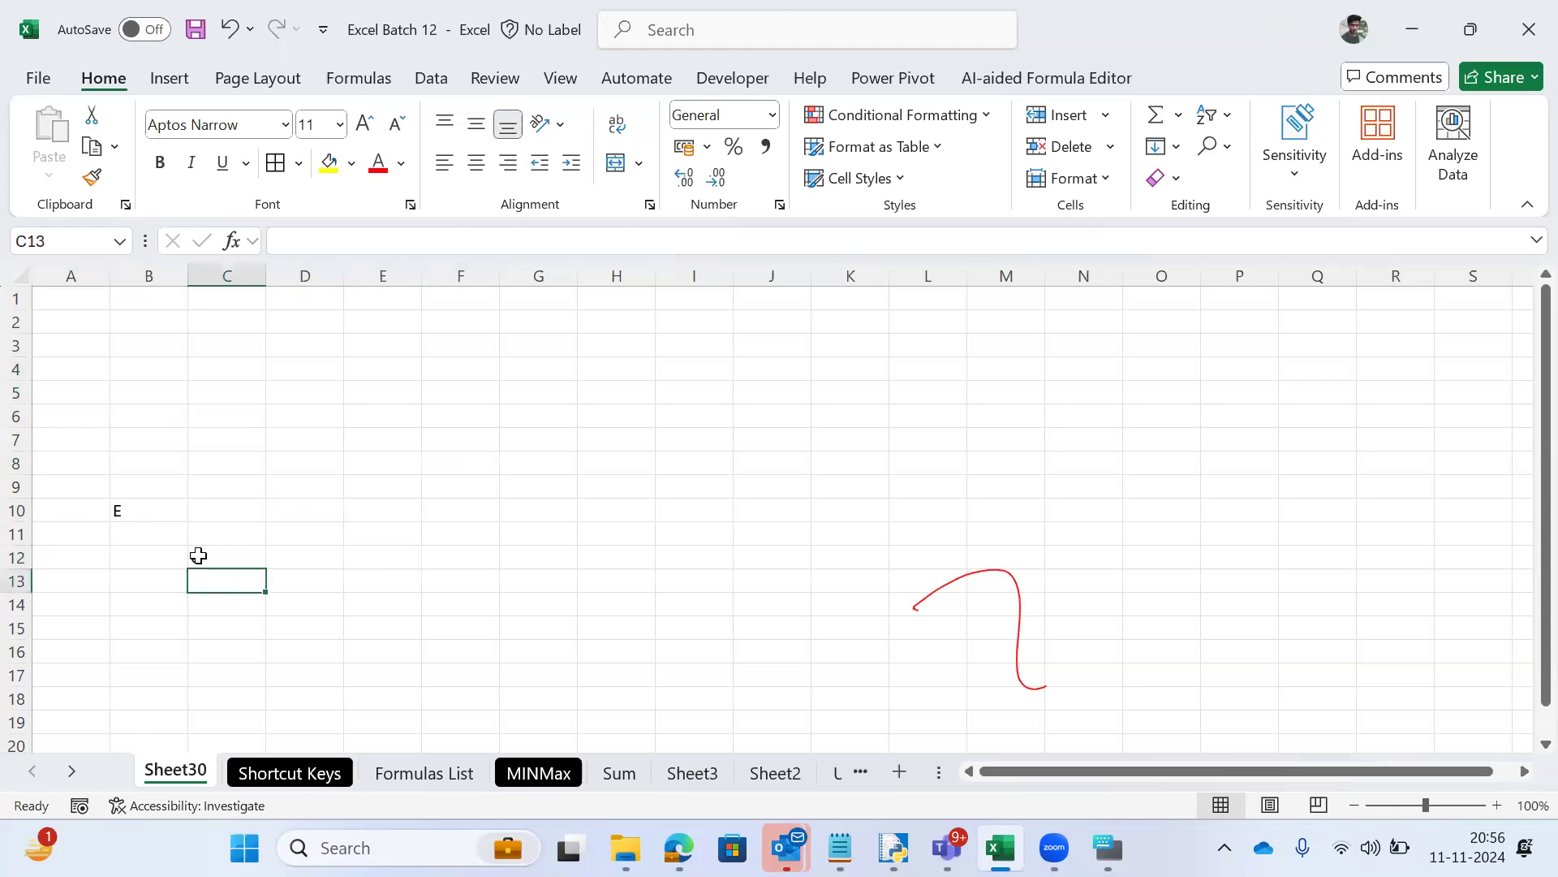
{"action": "key", "text": "Delete"}
{"action": "left_click", "coordinate": [116, 508]}
{"action": "key", "text": "Delete"}
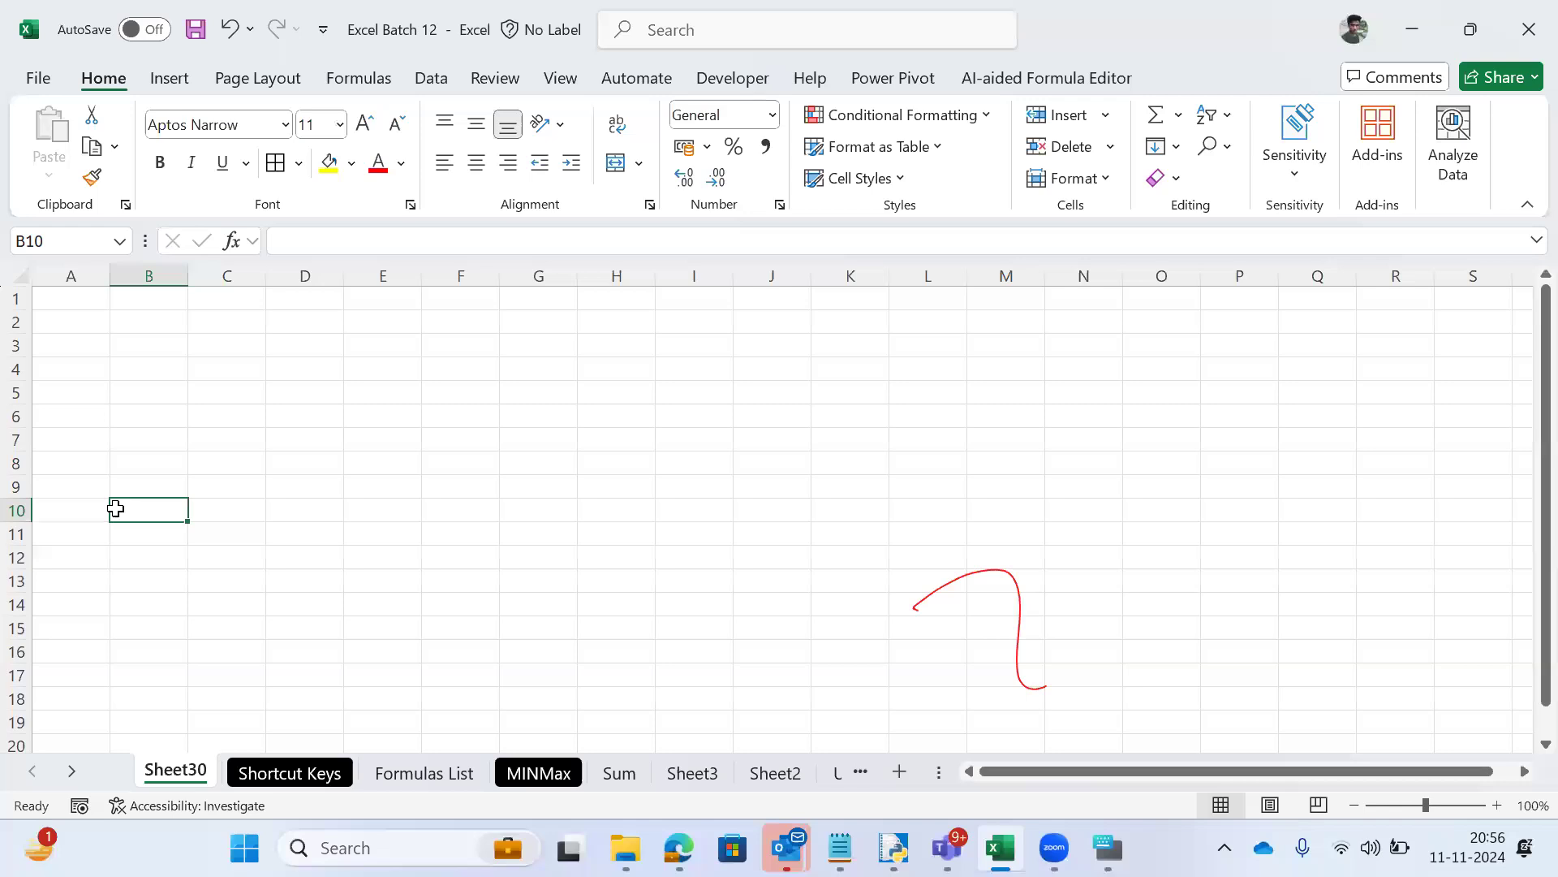
Step: Check the F4 explanation on the Shortcut Keys sheet and return to Sheet30
{"action": "key", "text": "Right"}
{"action": "key", "text": "Right"}
{"action": "key", "text": "Right"}
{"action": "key", "text": "ctrl+Page_Down"}
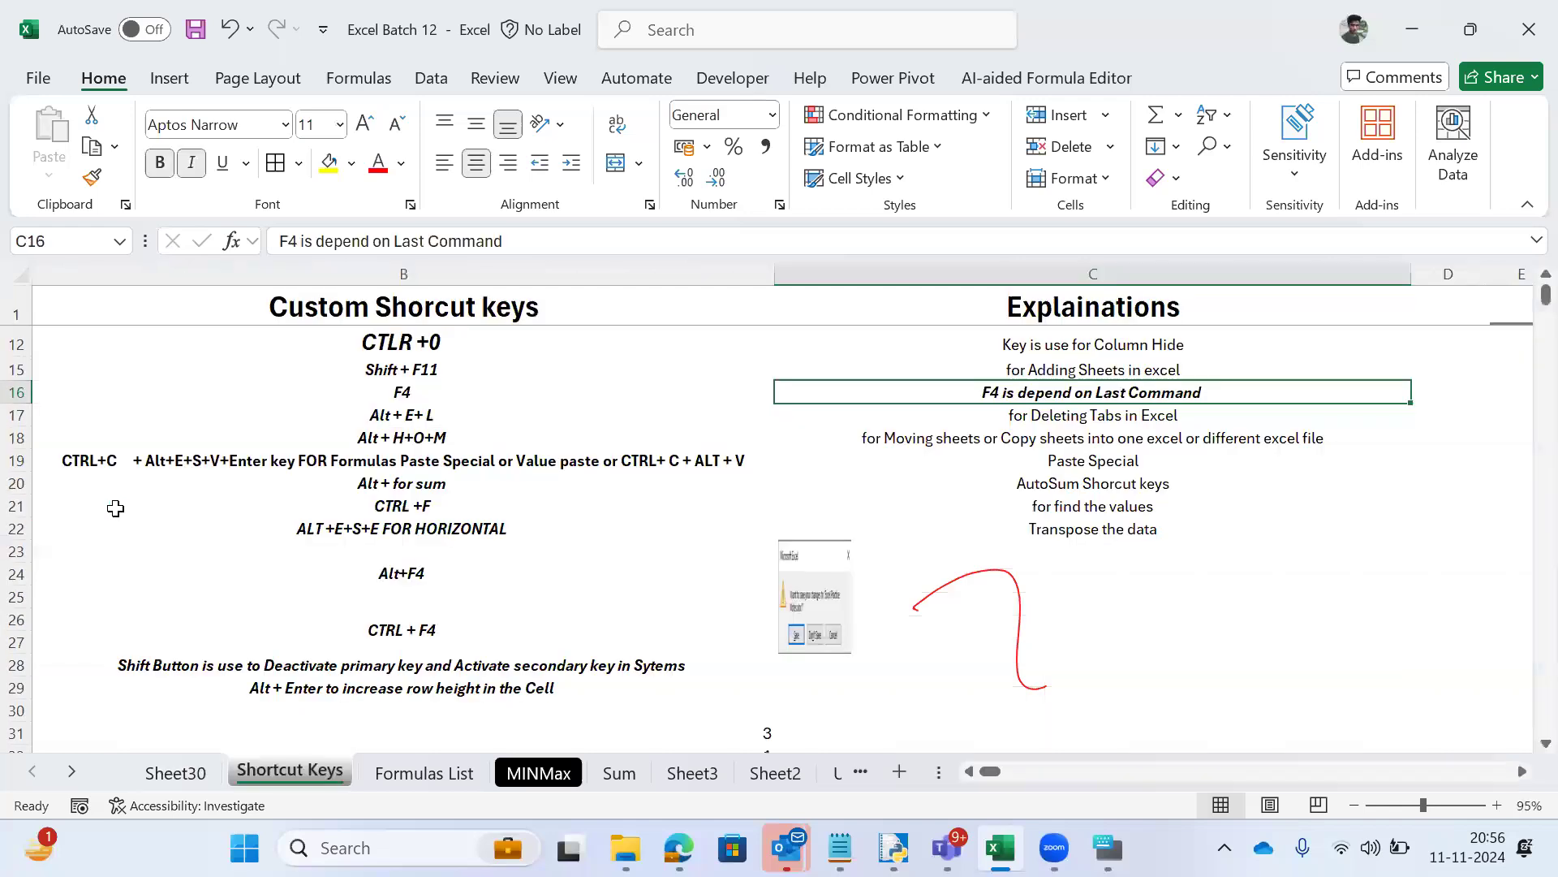
{"action": "key", "text": "ctrl+Page_Up"}
Step: Fill cell C6 with the standard light green colour
{"action": "key", "text": "Up"}
{"action": "key", "text": "Up"}
{"action": "key", "text": "Left"}
{"action": "key", "text": "Left"}
{"action": "key", "text": "Left"}
{"action": "key", "text": "Left"}
{"action": "key", "text": "Up"}
{"action": "key", "text": "Up"}
{"action": "key", "text": "Right"}
{"action": "key", "text": "Right"}
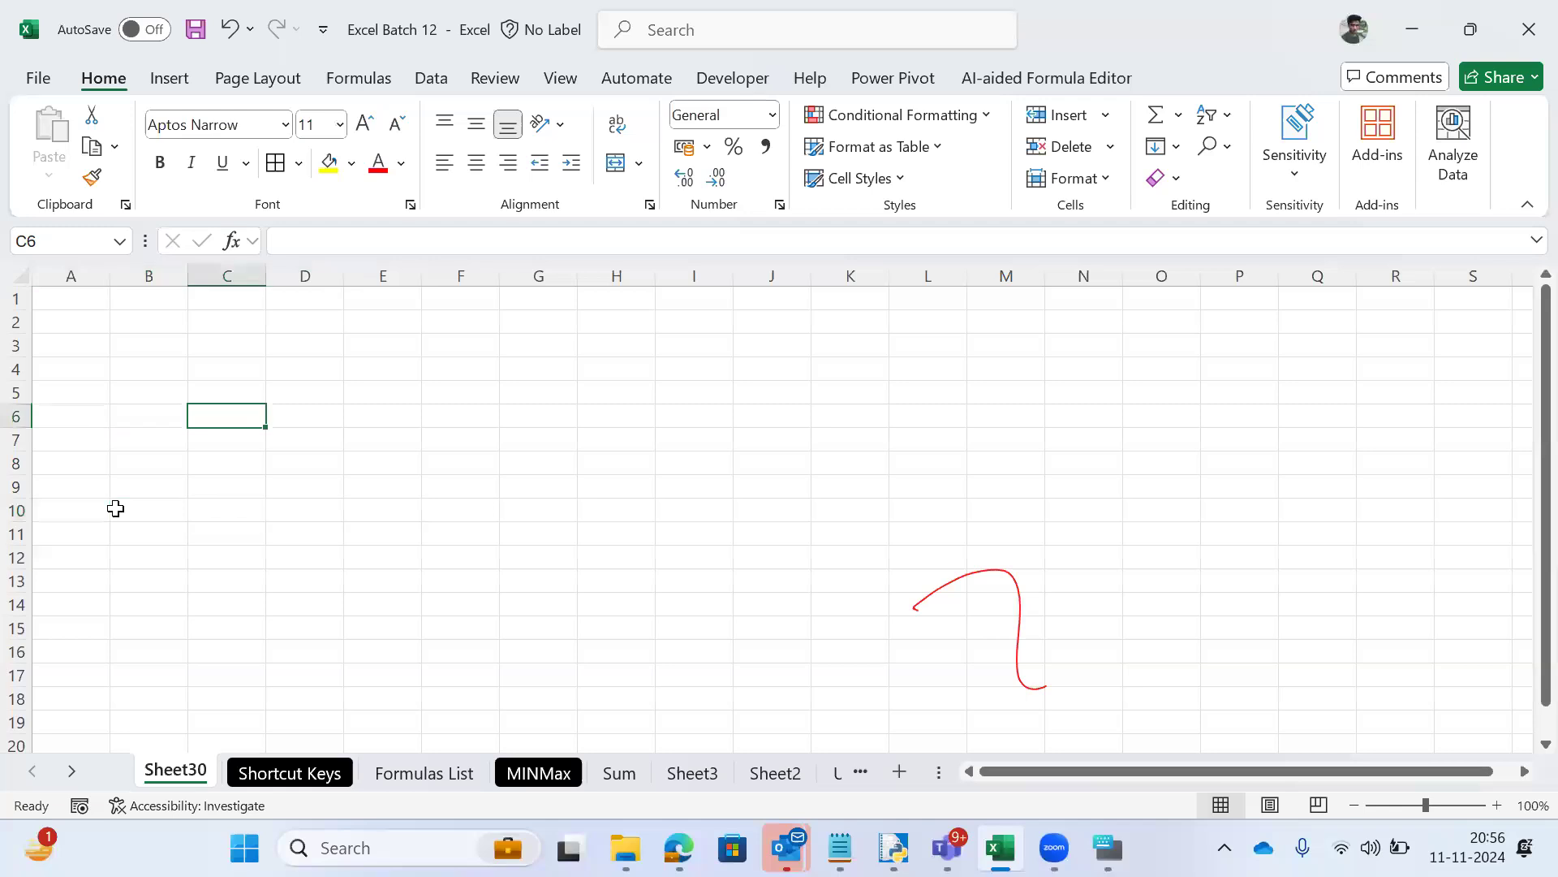
{"action": "left_click", "coordinate": [351, 164]}
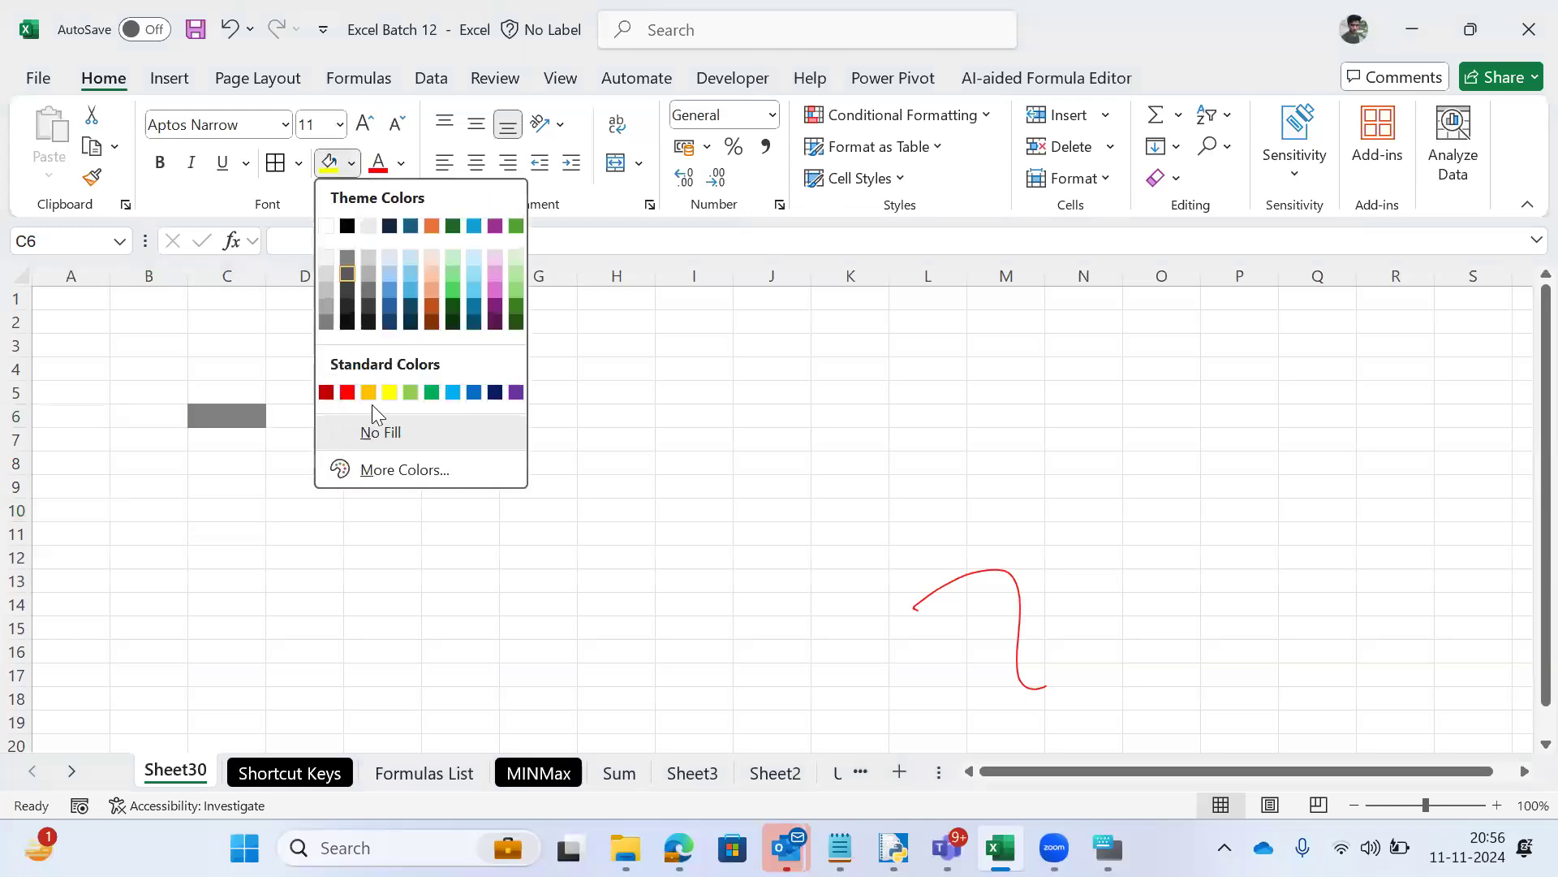
{"action": "left_click", "coordinate": [403, 390]}
{"action": "key", "text": "Right"}
{"action": "key", "text": "Left"}
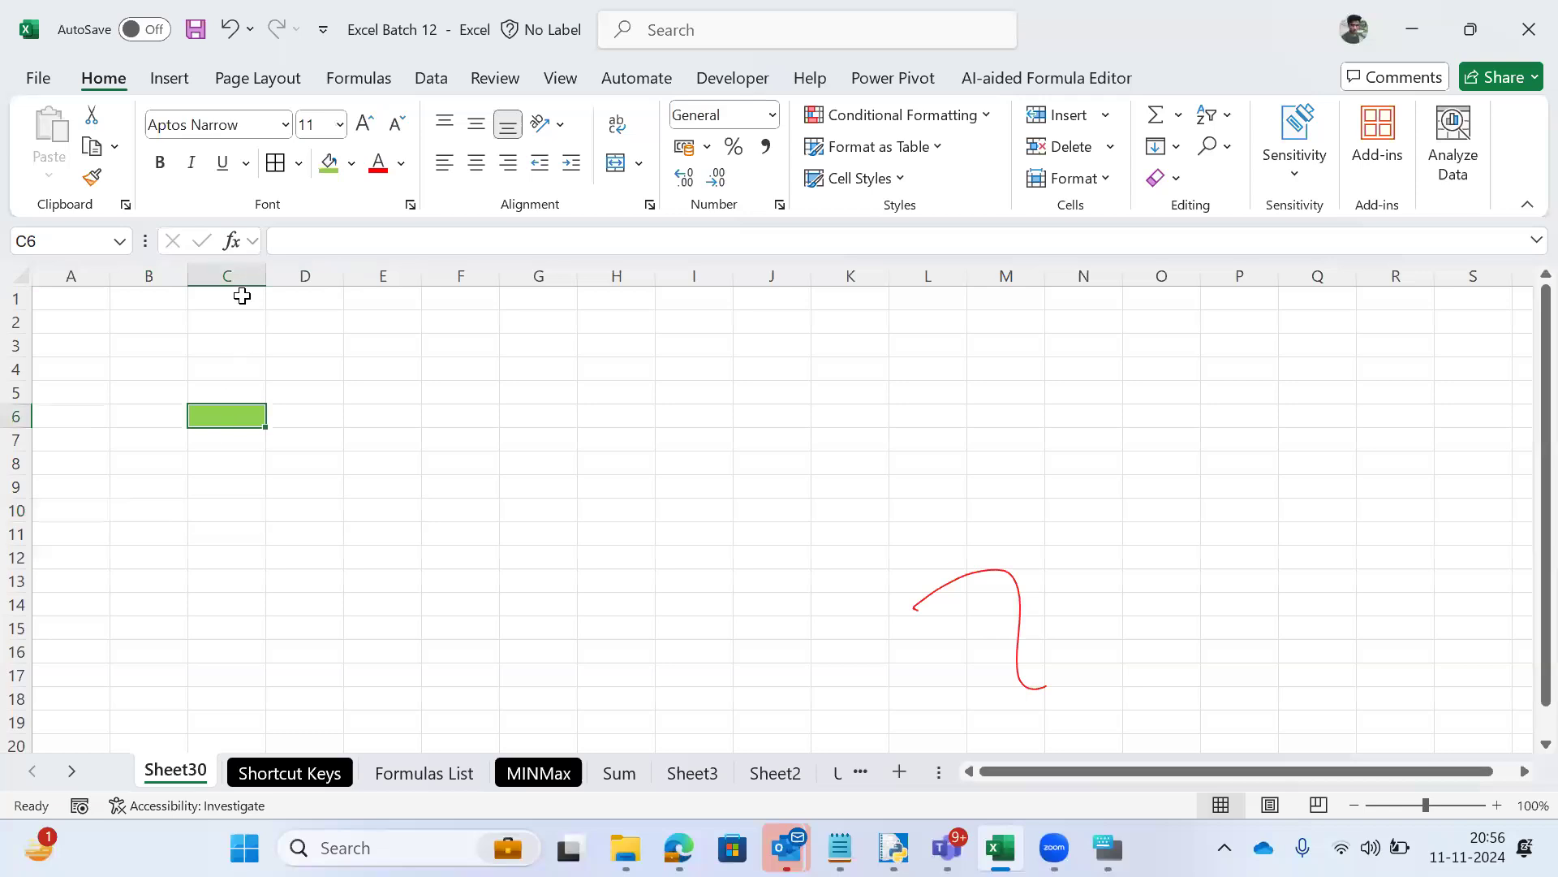
Step: Repeat the light green fill on cells F6, F7, F8 and E8 with the repeat-last-command shortcut
{"action": "key", "text": "Right"}
{"action": "key", "text": "Right"}
{"action": "key", "text": "Right"}
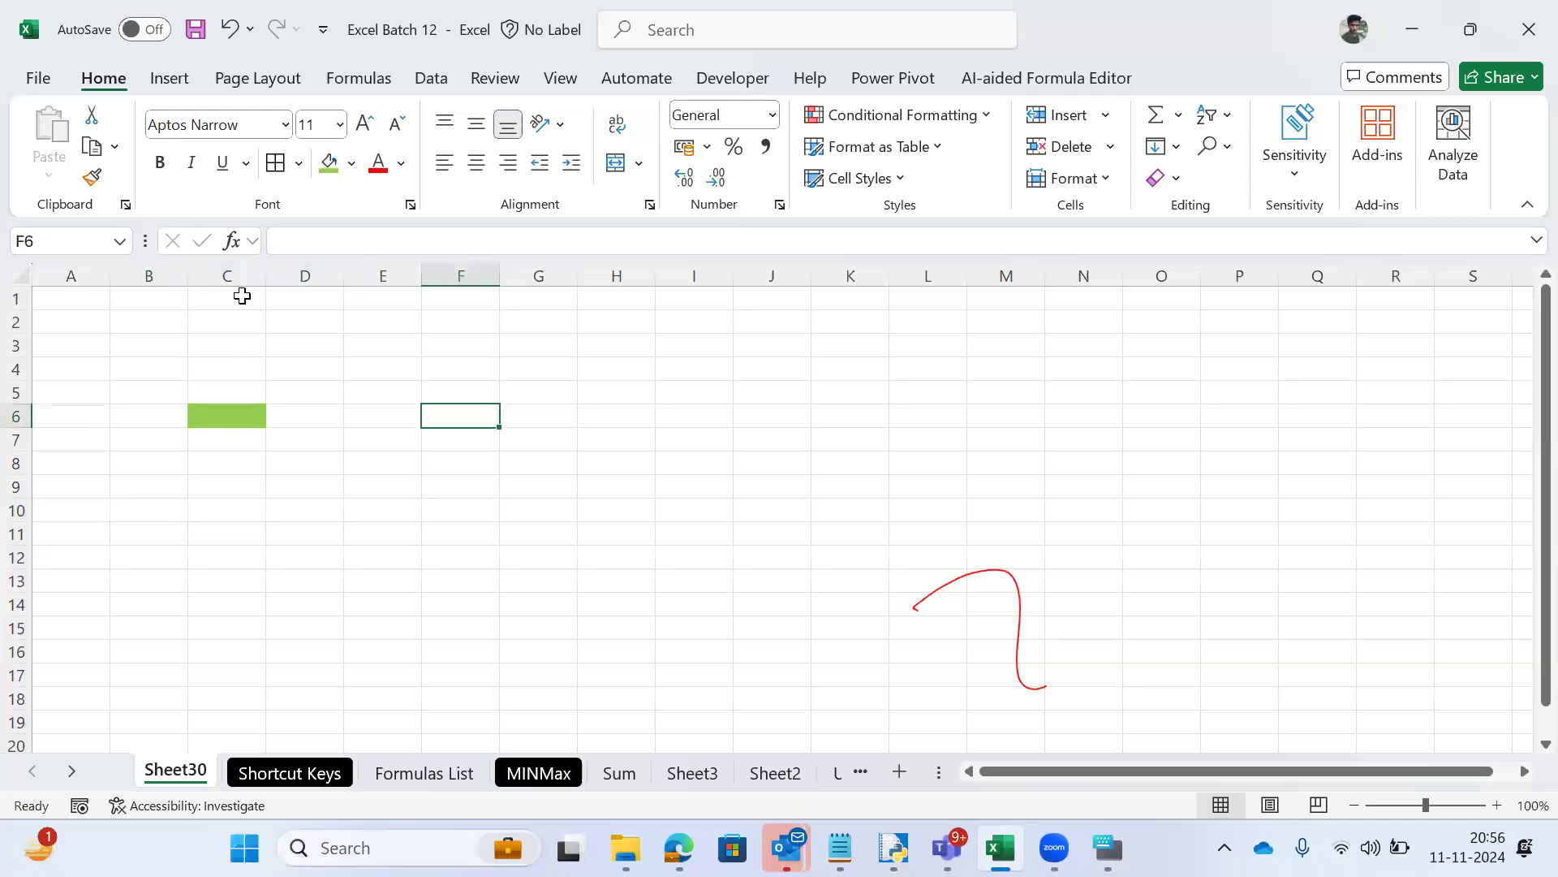
{"action": "key", "text": "F4"}
{"action": "key", "text": "Down"}
{"action": "key", "text": "F4"}
{"action": "key", "text": "Down"}
{"action": "key", "text": "F4"}
{"action": "key", "text": "Left"}
{"action": "key", "text": "F4"}
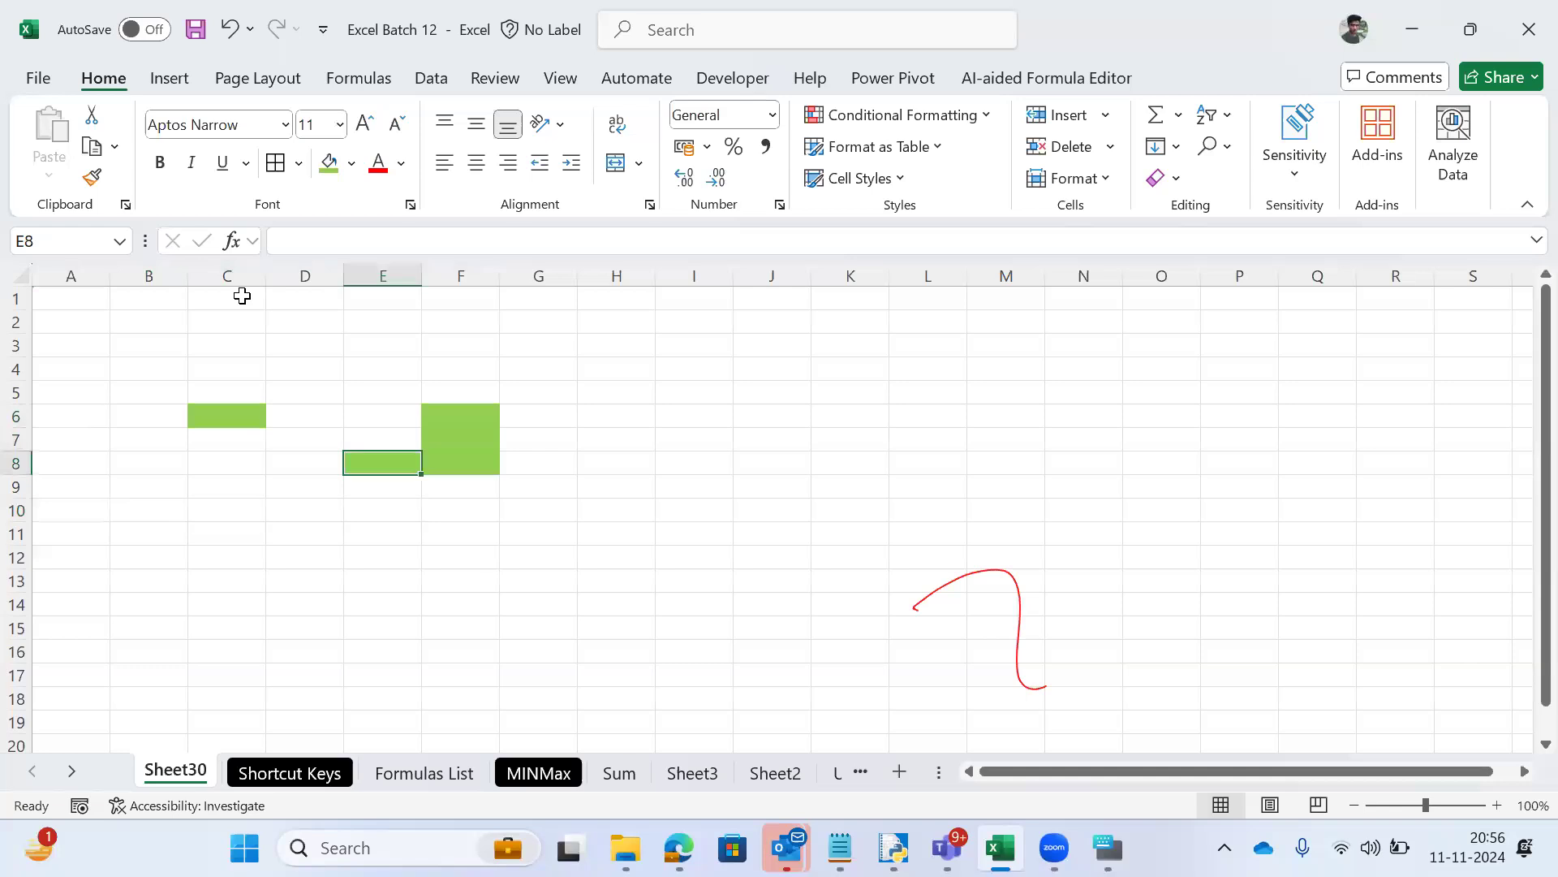
Step: Repeat the last fill on cells C9, D10, E11, G12 and H11
{"action": "key", "text": "Left"}
{"action": "key", "text": "Left"}
{"action": "key", "text": "Down"}
{"action": "key", "text": "F4"}
{"action": "key", "text": "Down"}
{"action": "key", "text": "Right"}
{"action": "key", "text": "F4"}
{"action": "key", "text": "Down"}
{"action": "key", "text": "Right"}
{"action": "key", "text": "F4"}
{"action": "key", "text": "Down"}
{"action": "key", "text": "Right"}
{"action": "key", "text": "Right"}
{"action": "key", "text": "F4"}
{"action": "key", "text": "Right"}
{"action": "key", "text": "Up"}
{"action": "key", "text": "F4"}
Step: Repeat the last fill on cells H8, H6 and H4 in column H
{"action": "key", "text": "Up"}
{"action": "key", "text": "Up"}
{"action": "key", "text": "Up"}
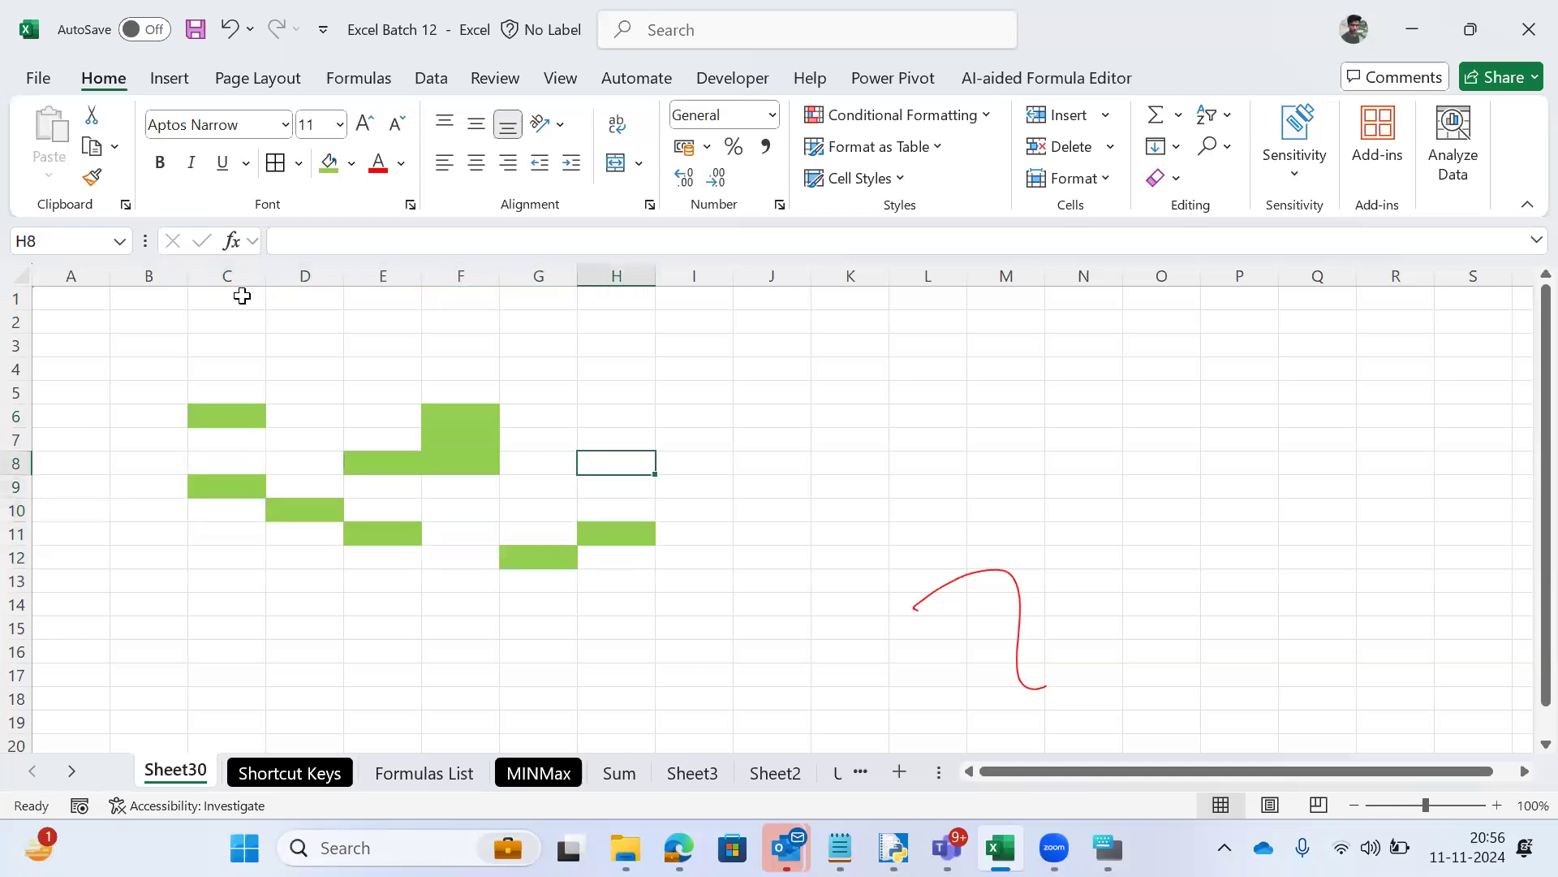
{"action": "key", "text": "F4"}
{"action": "key", "text": "Up"}
{"action": "key", "text": "Up"}
{"action": "key", "text": "F4"}
{"action": "key", "text": "Up"}
{"action": "key", "text": "Up"}
{"action": "key", "text": "F4"}
Step: Repeat the last fill along row 2 on cells H2, G2 and E2 through A2, skipping F2
{"action": "key", "text": "Up"}
{"action": "key", "text": "Up"}
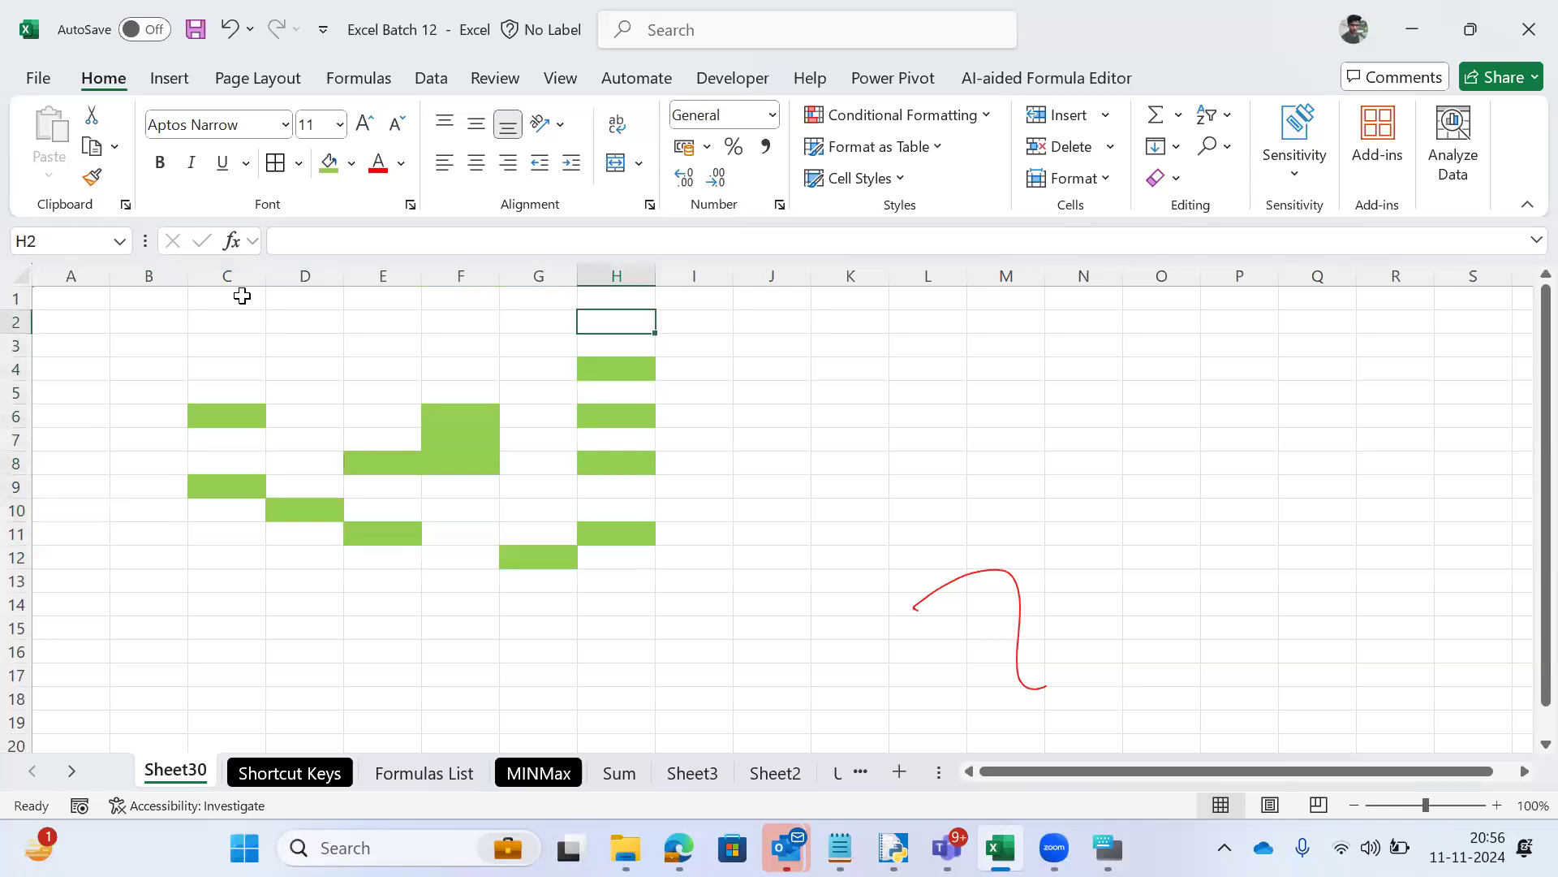
{"action": "key", "text": "F4"}
{"action": "key", "text": "Left"}
{"action": "key", "text": "F4"}
{"action": "key", "text": "Left"}
{"action": "key", "text": "Left"}
{"action": "key", "text": "F4"}
{"action": "key", "text": "Left"}
{"action": "key", "text": "F4"}
{"action": "key", "text": "Left"}
{"action": "key", "text": "F4"}
{"action": "key", "text": "Left"}
{"action": "key", "text": "F4"}
{"action": "key", "text": "Left"}
{"action": "key", "text": "F4"}
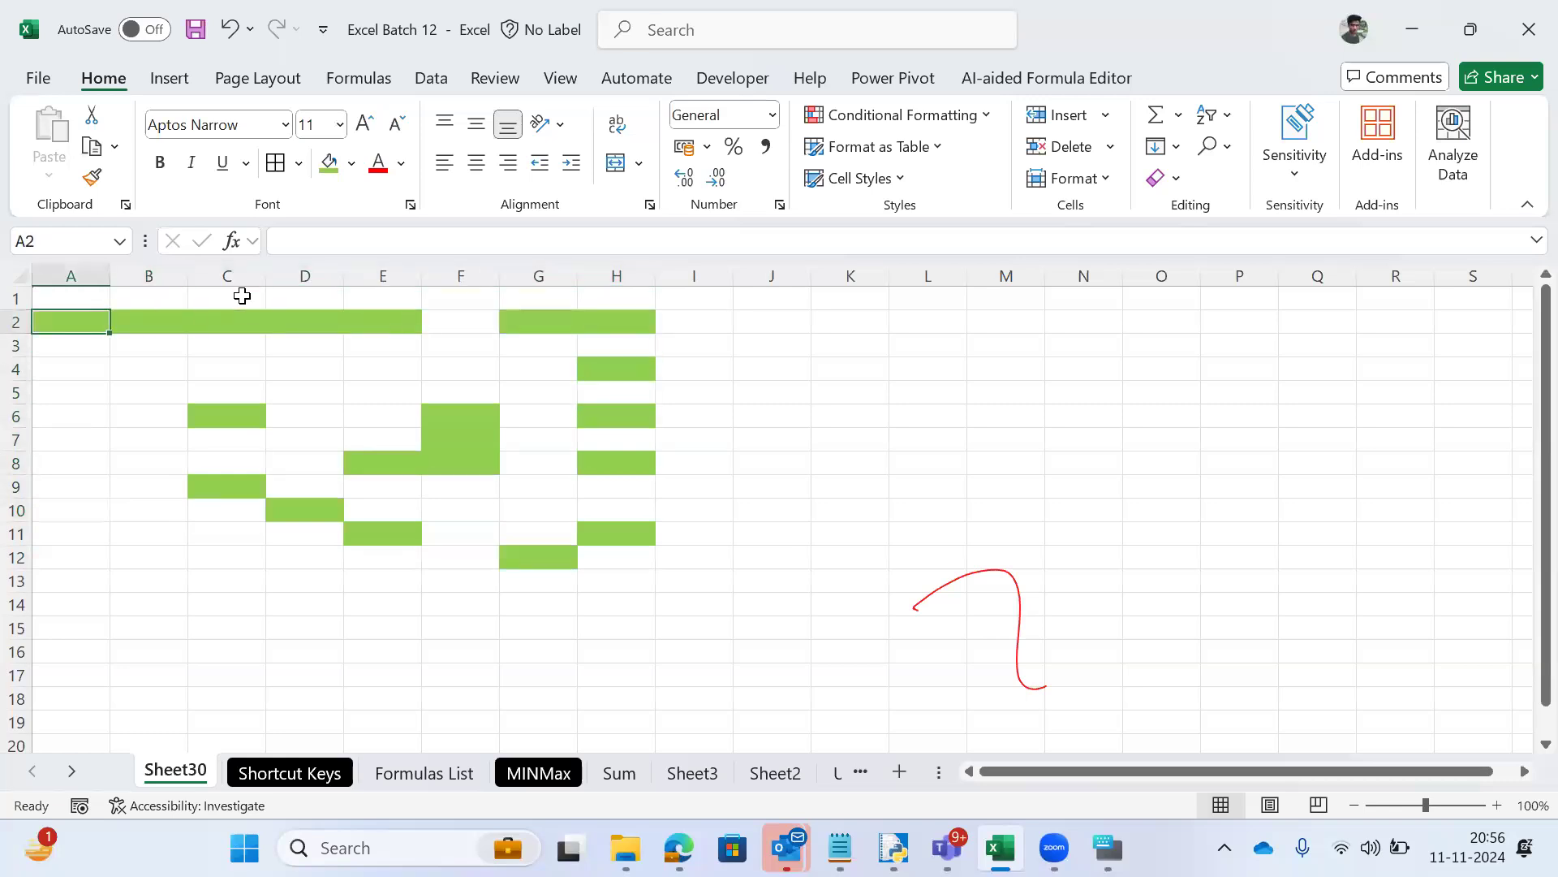
Step: Look at the F4 entry under Custom Shortcut keys on the Shortcut Keys sheet, and go back to Sheet30
{"action": "key", "text": "ctrl+Page_Down"}
{"action": "key", "text": "Right"}
{"action": "key", "text": "Down"}
{"action": "key", "text": "Up"}
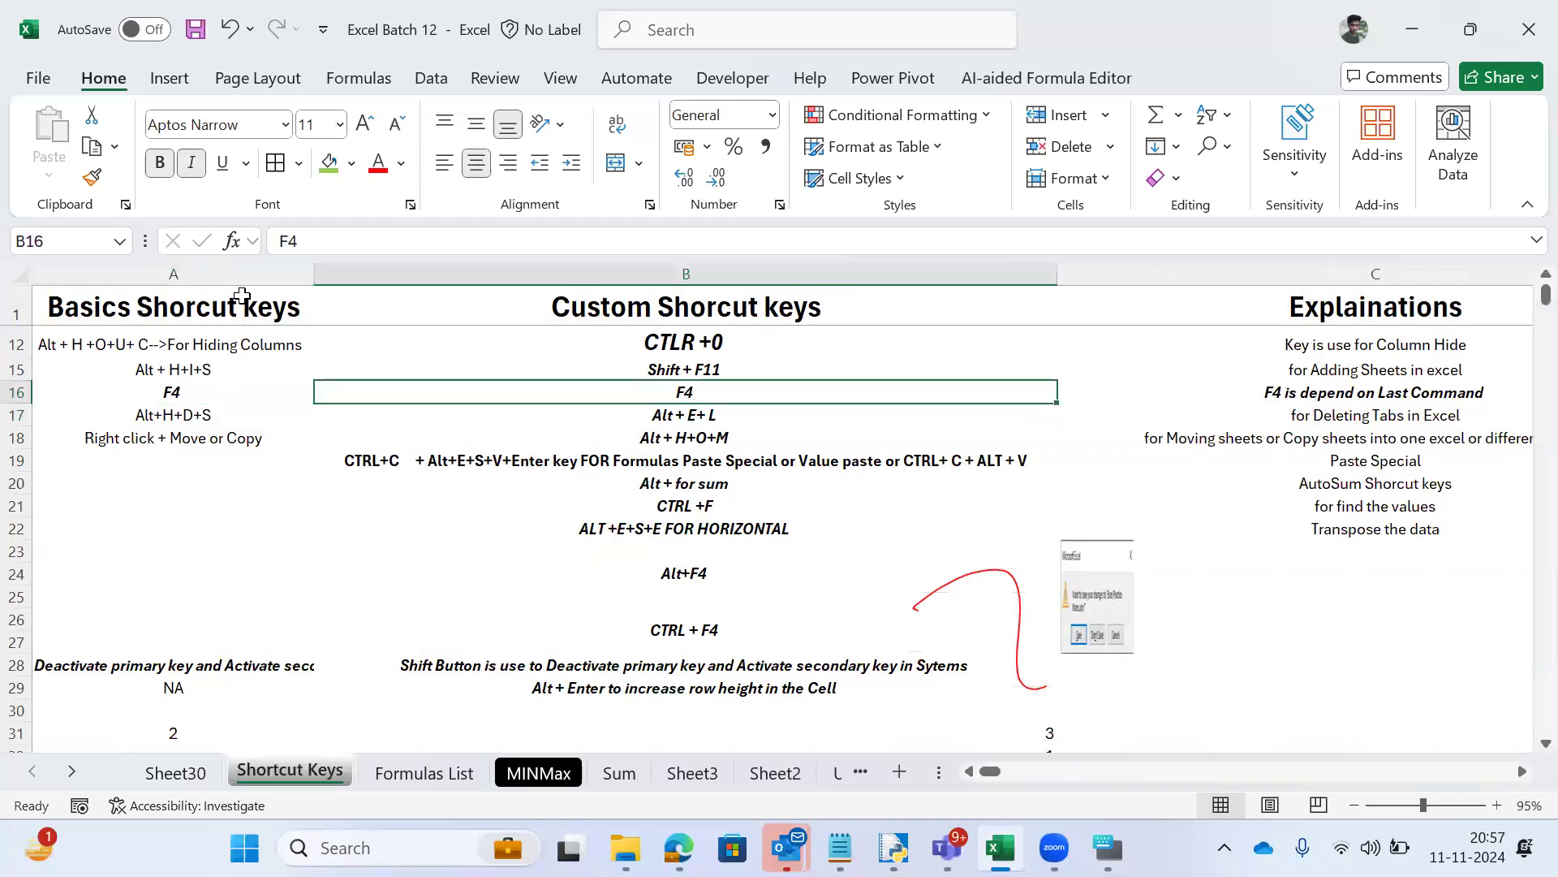
{"action": "key", "text": "ctrl+Page_Up"}
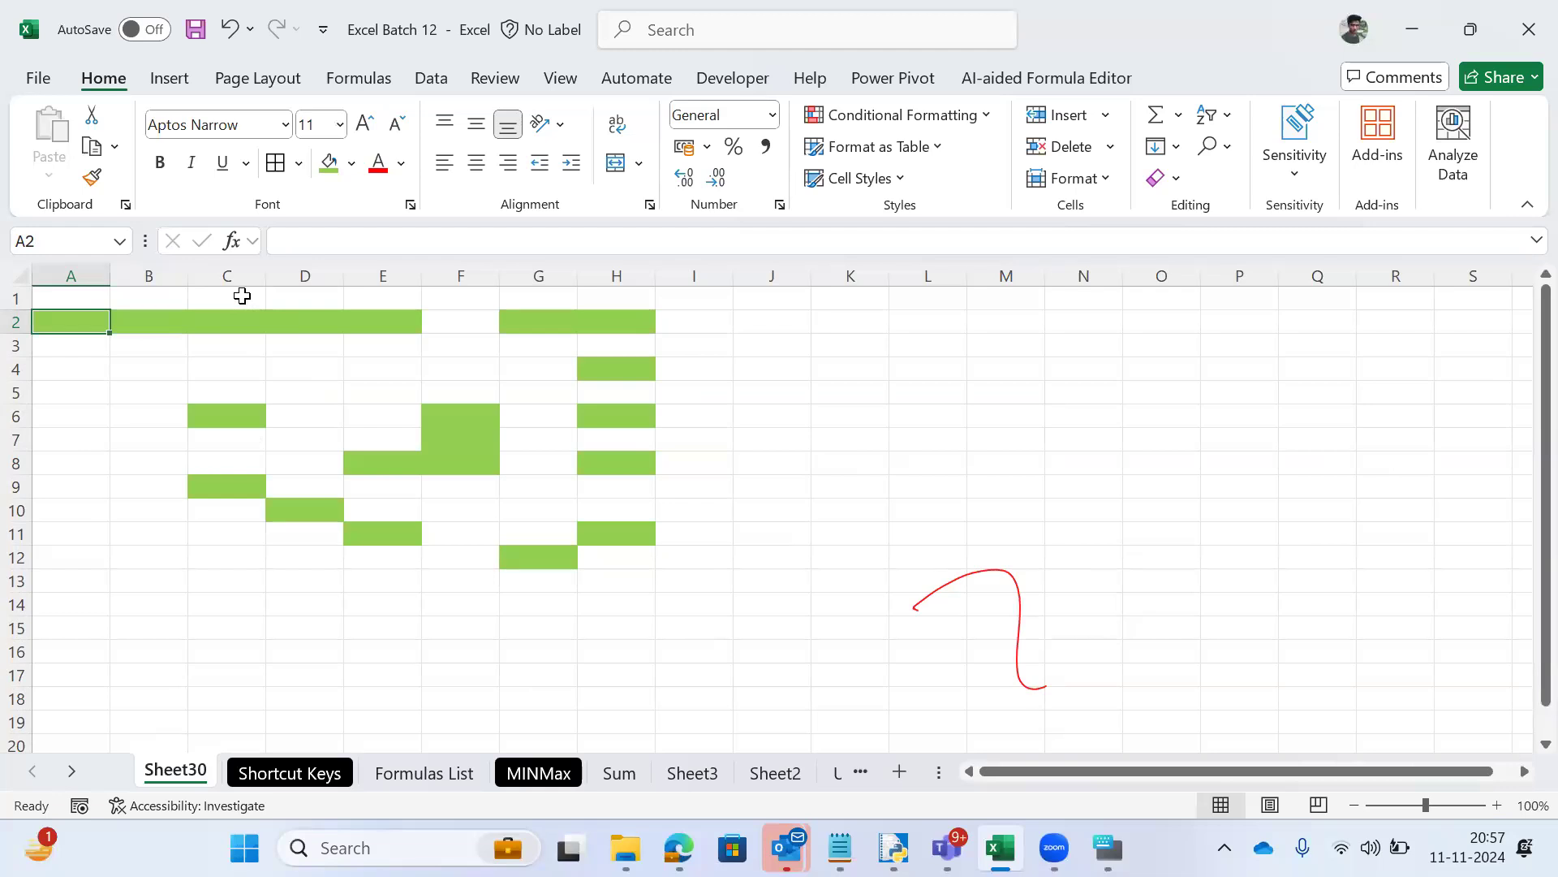
{"action": "key", "text": "shift+Right"}
{"action": "key", "text": "shift+Right"}
{"action": "key", "text": "shift+Down"}
{"action": "key", "text": "shift+Right"}
{"action": "key", "text": "shift+Down"}
{"action": "key", "text": "shift+Right"}
{"action": "key", "text": "shift+Right"}
{"action": "key", "text": "shift+Down"}
{"action": "key", "text": "shift+Down"}
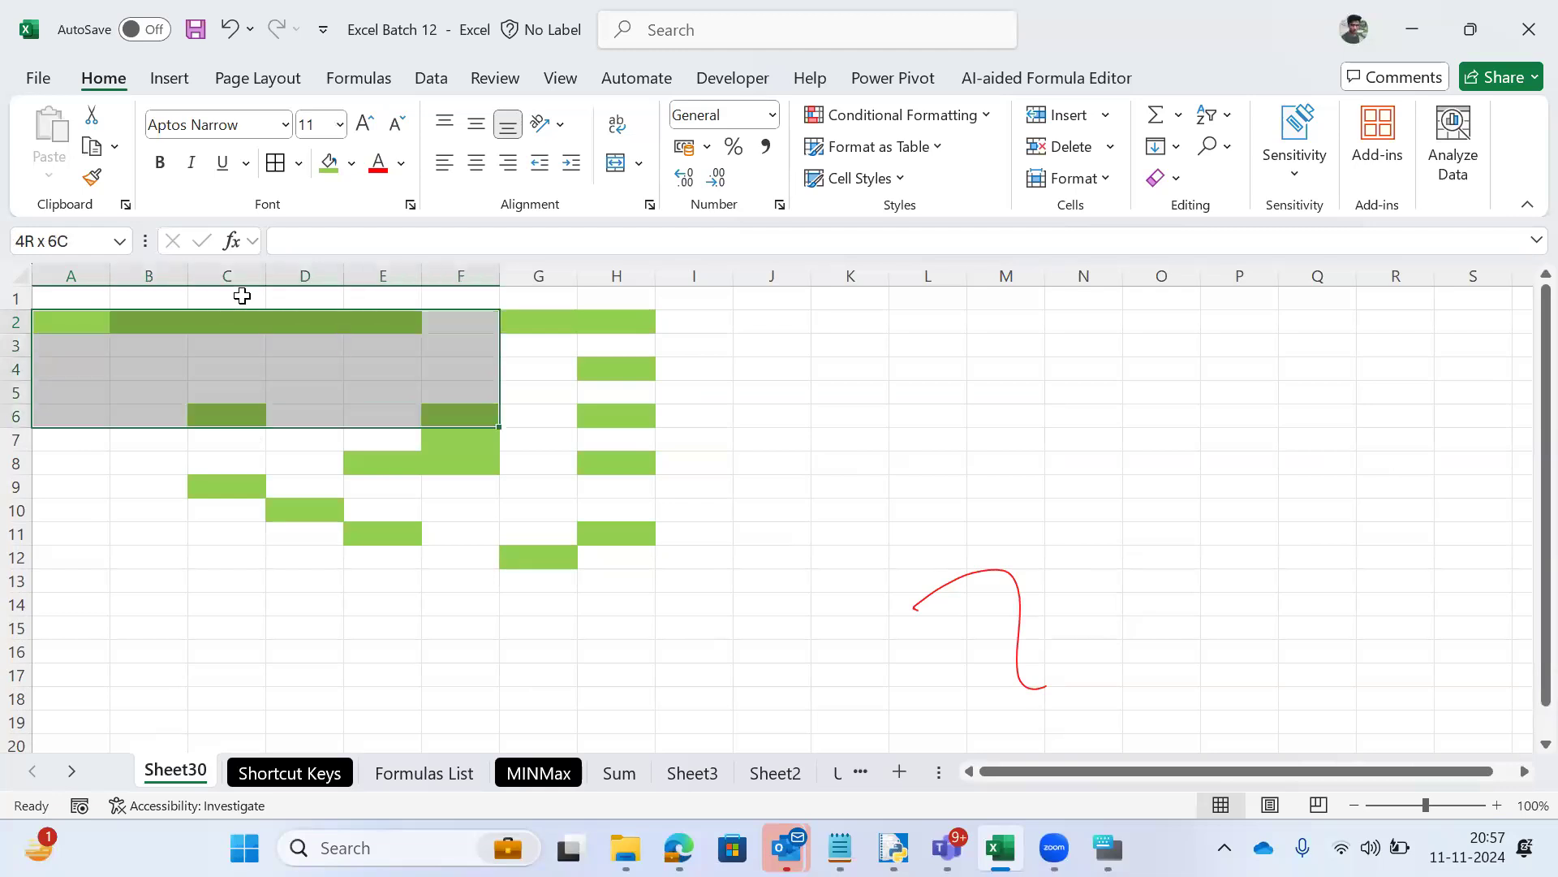
{"action": "key", "text": "shift+Right"}
{"action": "key", "text": "shift+Right"}
{"action": "key", "text": "shift+Right"}
{"action": "key", "text": "shift+Down"}
{"action": "key", "text": "shift+Down"}
{"action": "key", "text": "shift+Down"}
{"action": "key", "text": "shift+Down"}
{"action": "key", "text": "shift+Down"}
{"action": "key", "text": "shift+Down"}
{"action": "key", "text": "shift+Down"}
{"action": "key", "text": "shift+Left"}
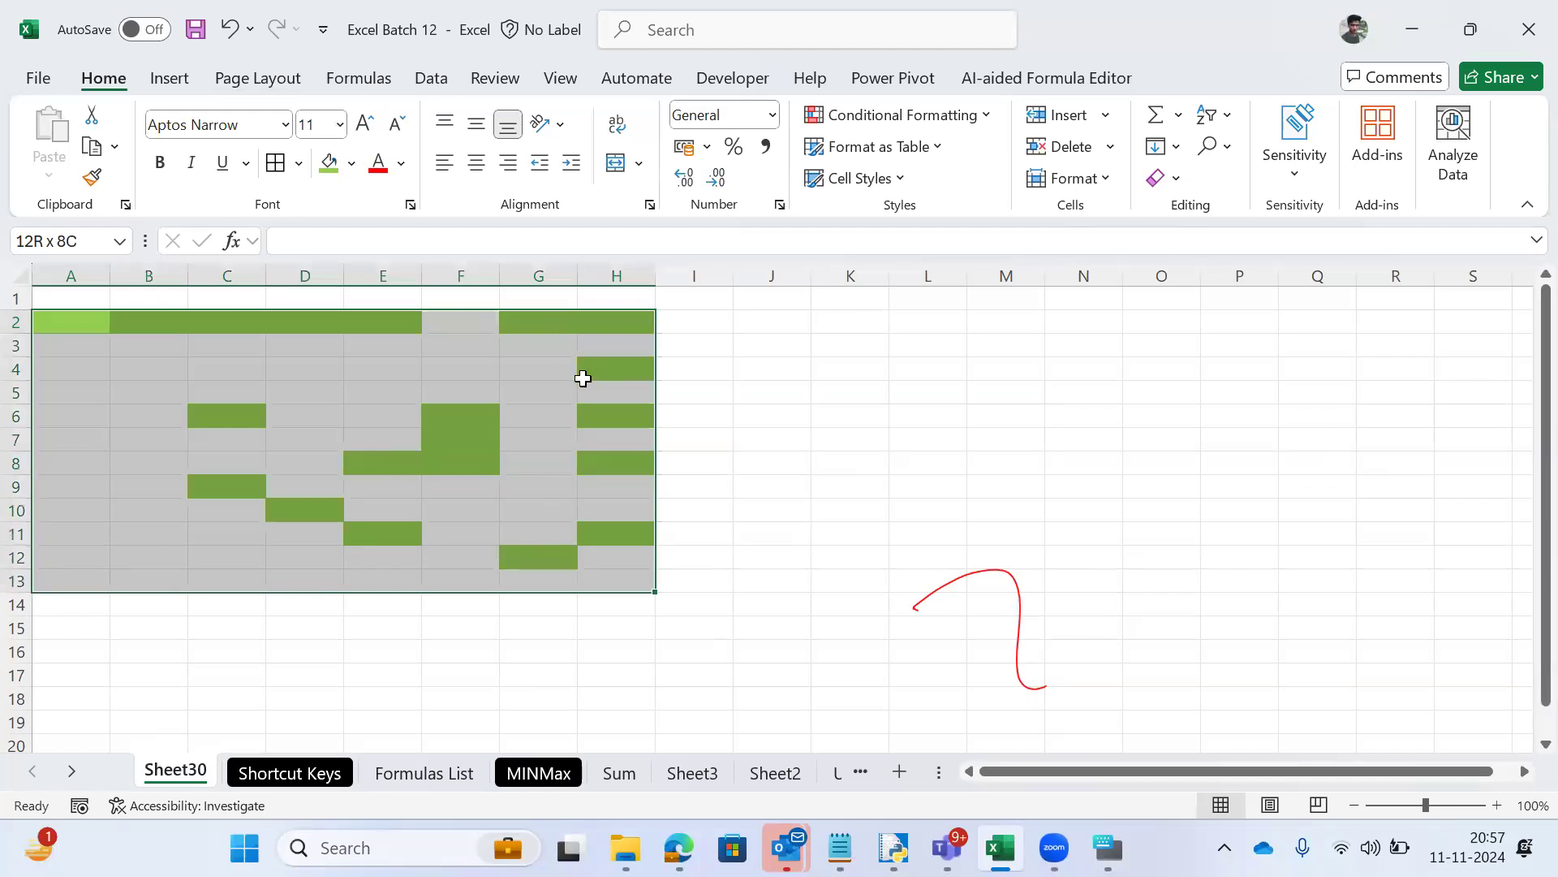
{"action": "key", "text": "Left"}
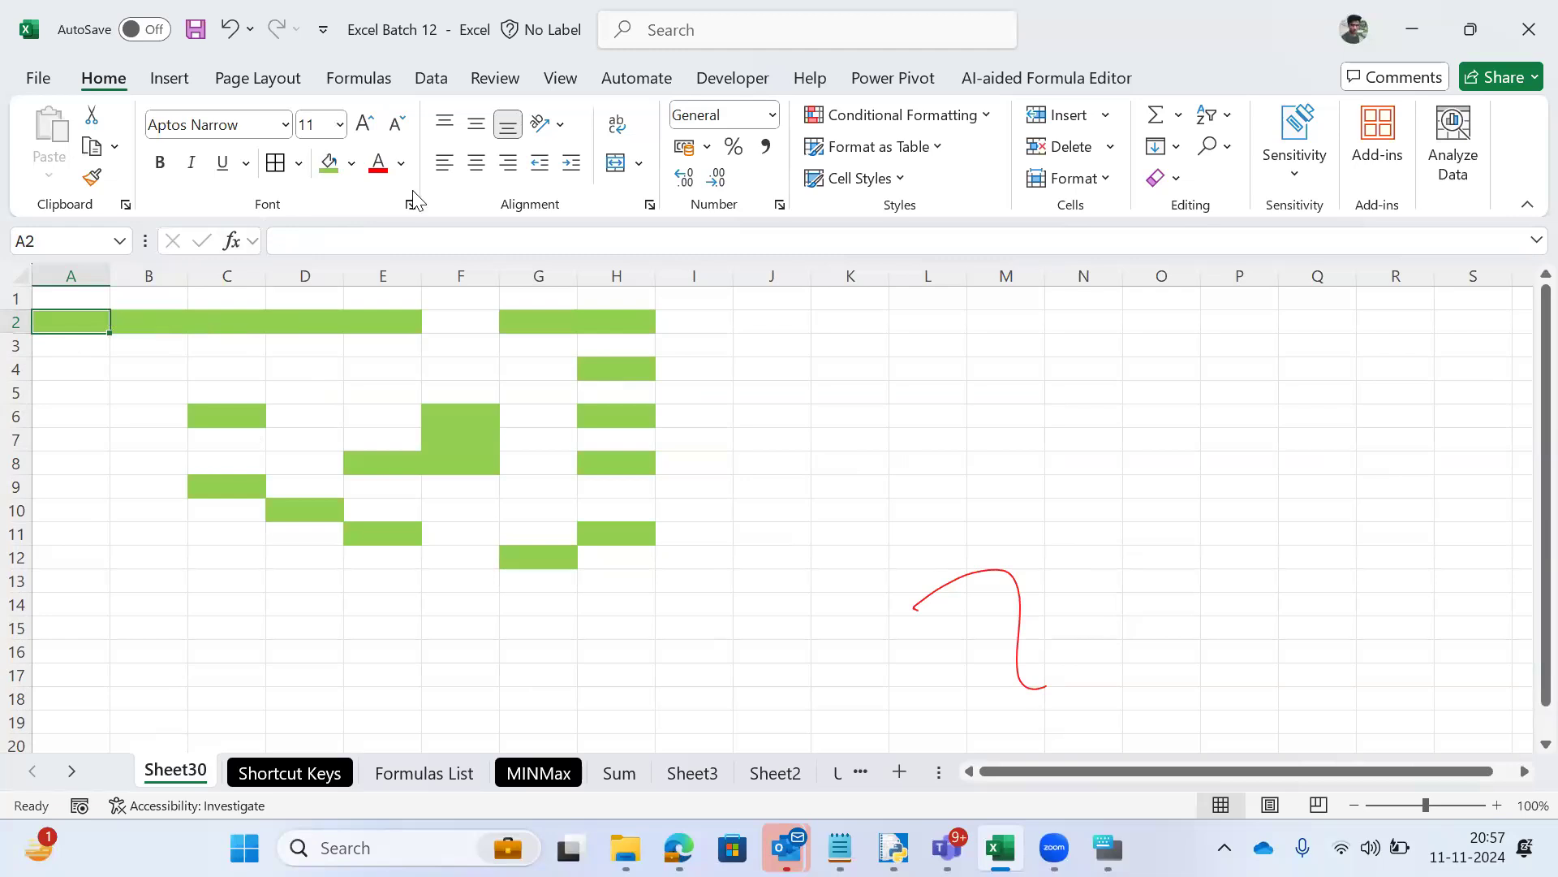
Step: Set cell A2 to No Fill and clear the green fills from the range B2:H13
{"action": "left_click", "coordinate": [351, 163]}
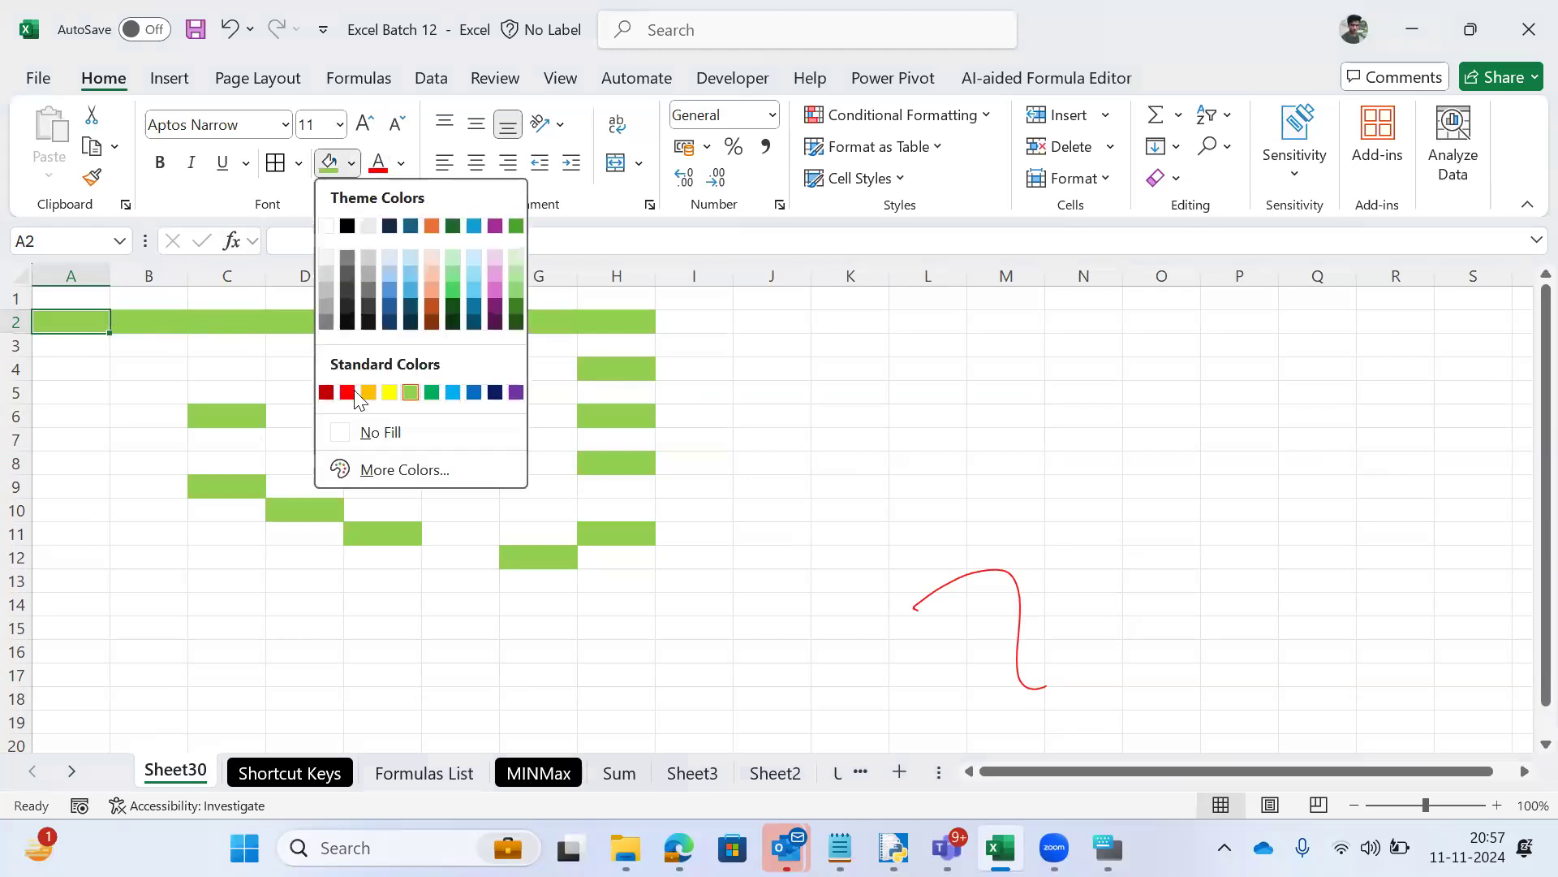
{"action": "left_click", "coordinate": [368, 435]}
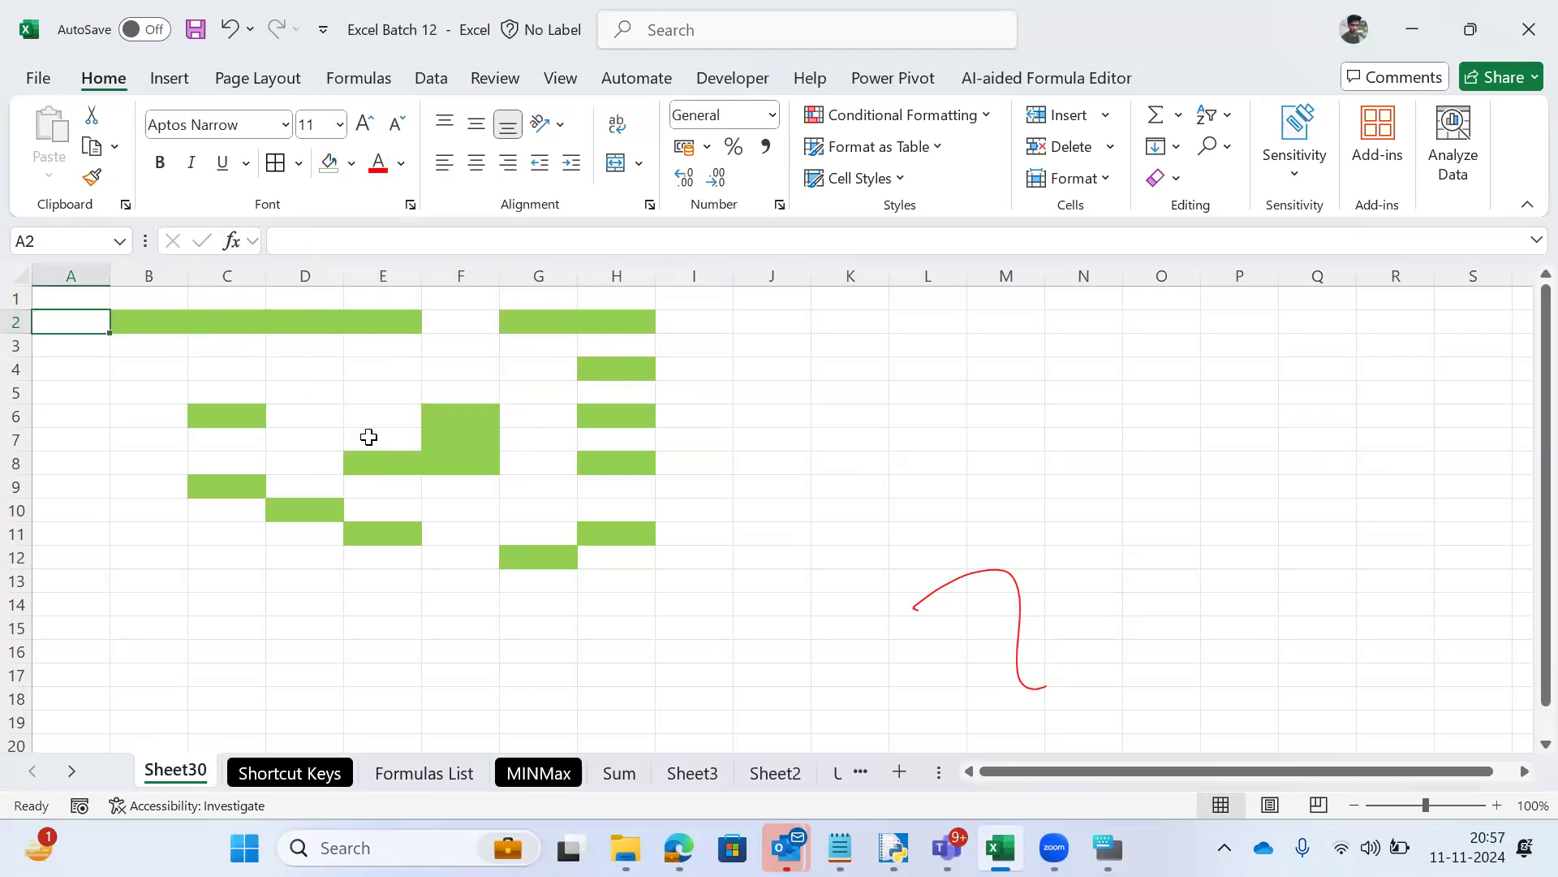
{"action": "key", "text": "Right"}
{"action": "key", "text": "shift+Right"}
{"action": "key", "text": "shift+Down"}
{"action": "key", "text": "shift+Right"}
{"action": "key", "text": "shift+Right"}
{"action": "key", "text": "shift+Down"}
{"action": "key", "text": "shift+Right"}
{"action": "key", "text": "shift+Down"}
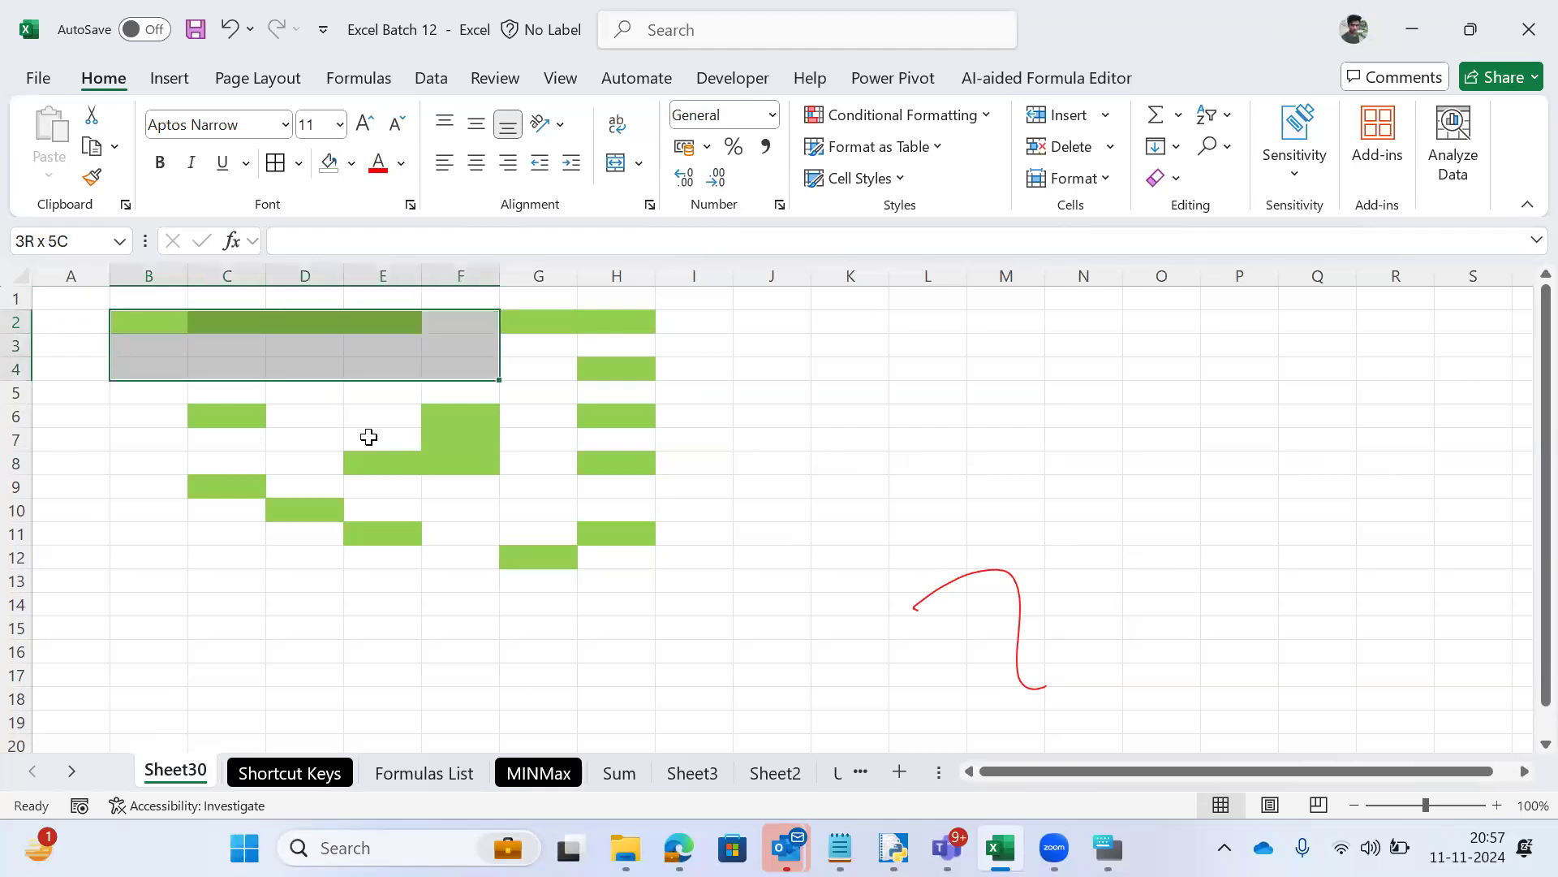
{"action": "key", "text": "shift+Right"}
{"action": "key", "text": "shift+Down"}
{"action": "key", "text": "shift+Right"}
{"action": "key", "text": "shift+Down"}
{"action": "key", "text": "shift+Down"}
{"action": "key", "text": "shift+Down"}
{"action": "key", "text": "shift+Down"}
{"action": "key", "text": "shift+Down"}
{"action": "key", "text": "shift+Down"}
{"action": "key", "text": "shift+Down"}
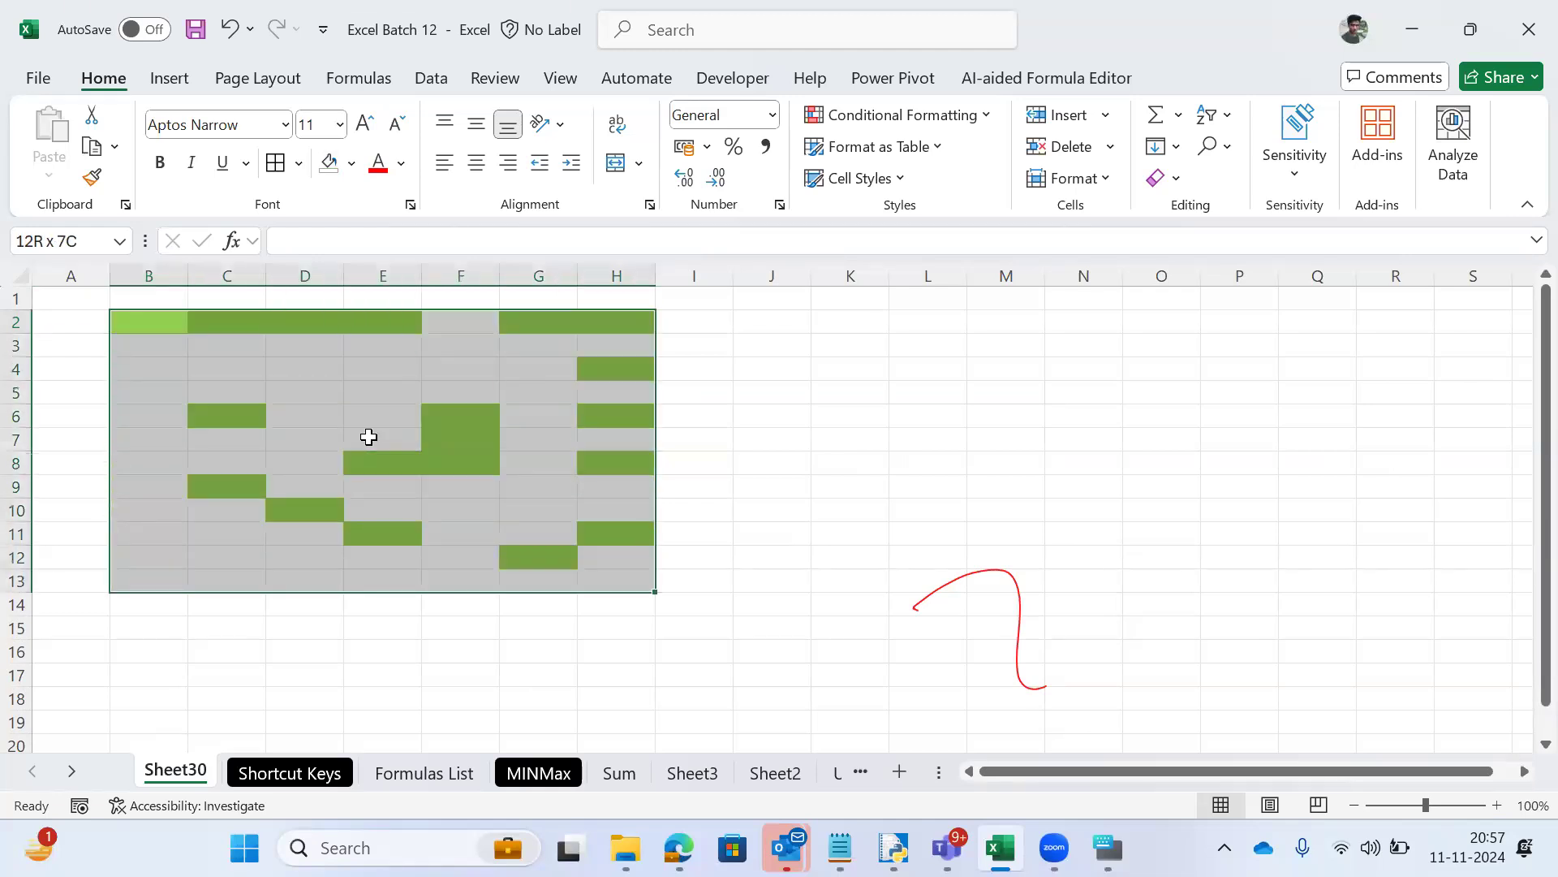
{"action": "key", "text": "alt+h"}
{"action": "key", "text": "e"}
{"action": "key", "text": "a"}
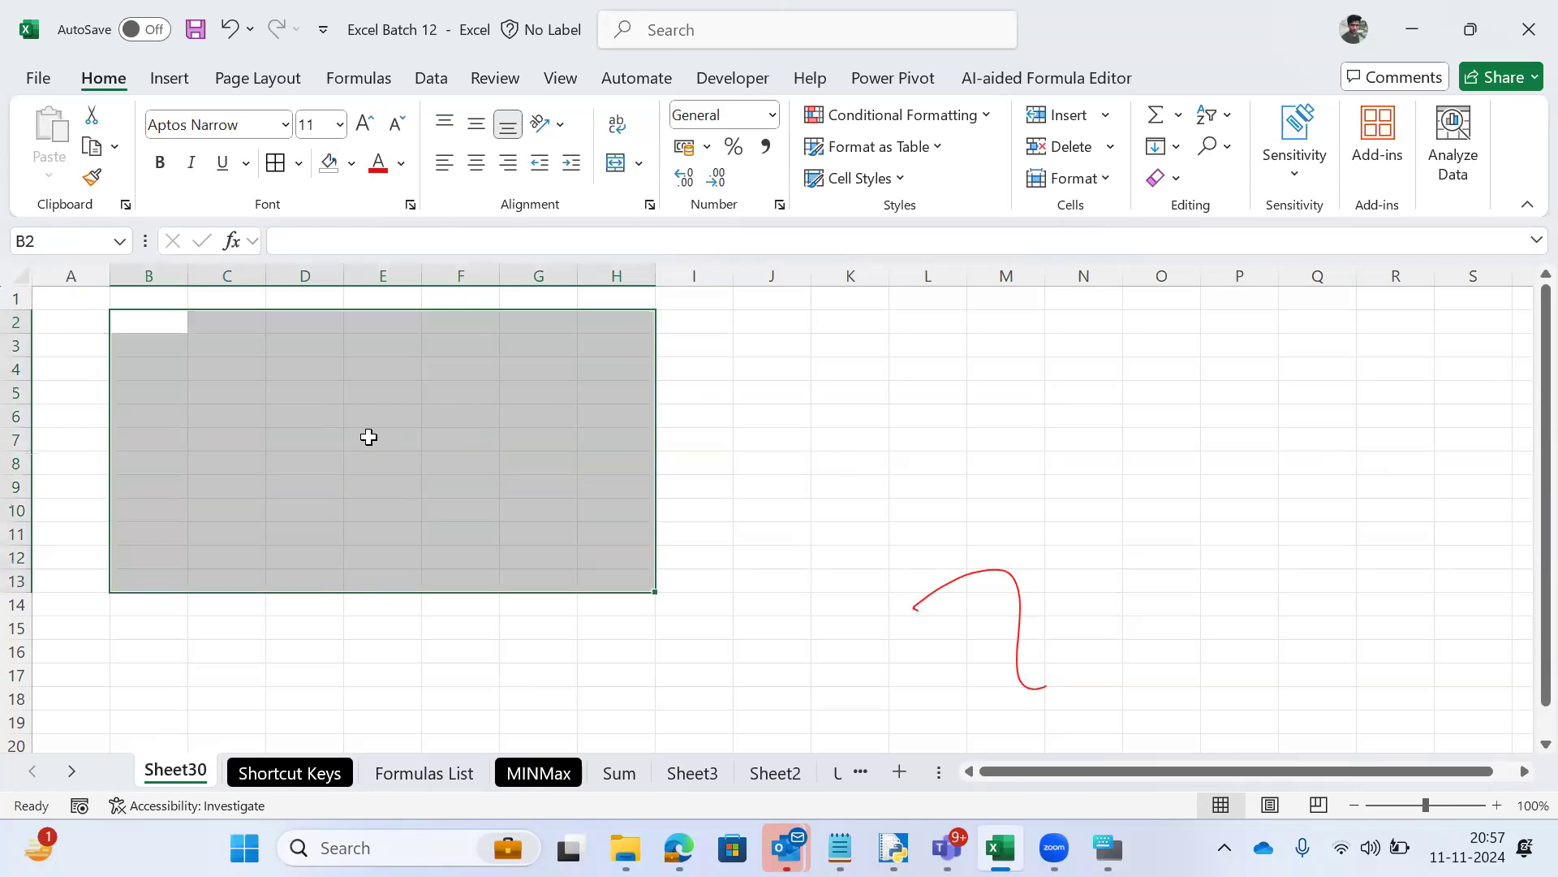
Step: Review the F4 row across the basic, custom and explanation columns of the Shortcut Keys sheet, and return to Sheet30
{"action": "key", "text": "ctrl+Page_Down"}
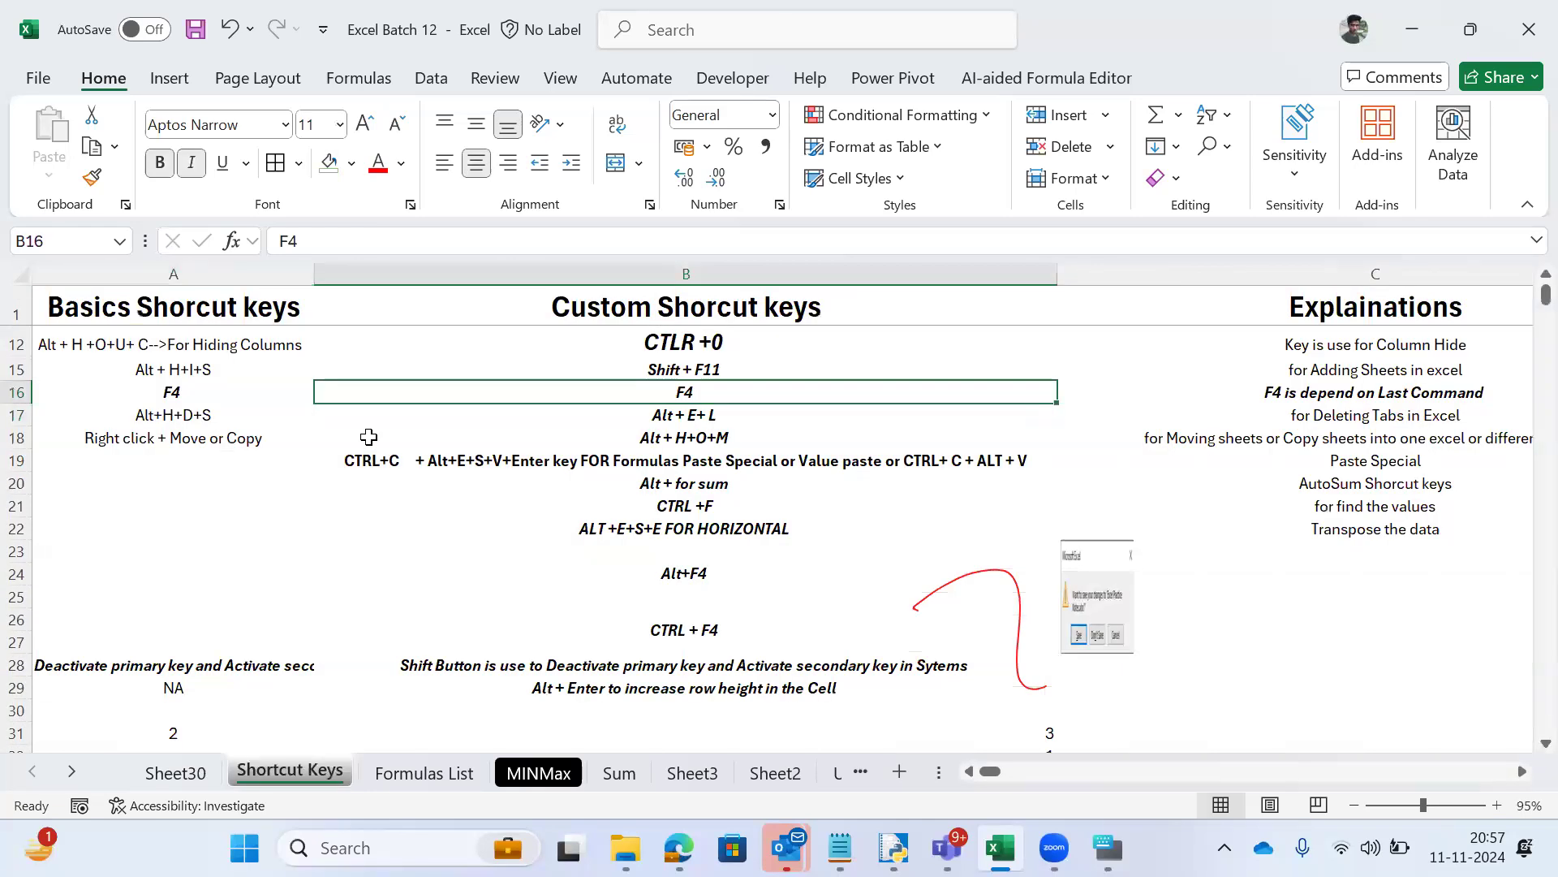
{"action": "key", "text": "Left"}
{"action": "key", "text": "Right"}
{"action": "key", "text": "Right"}
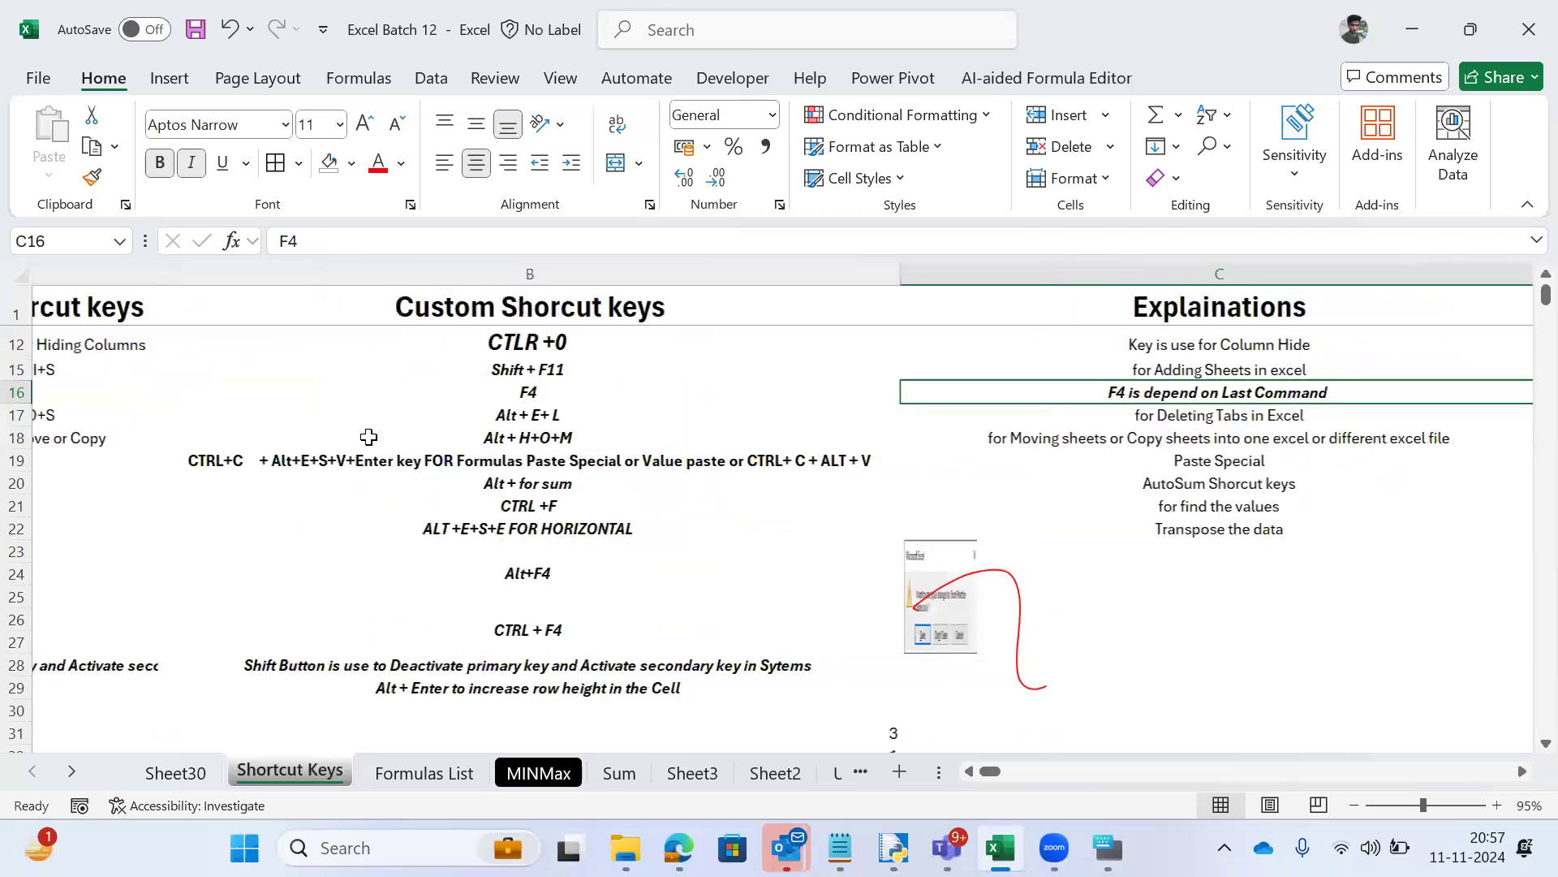
{"action": "key", "text": "Left"}
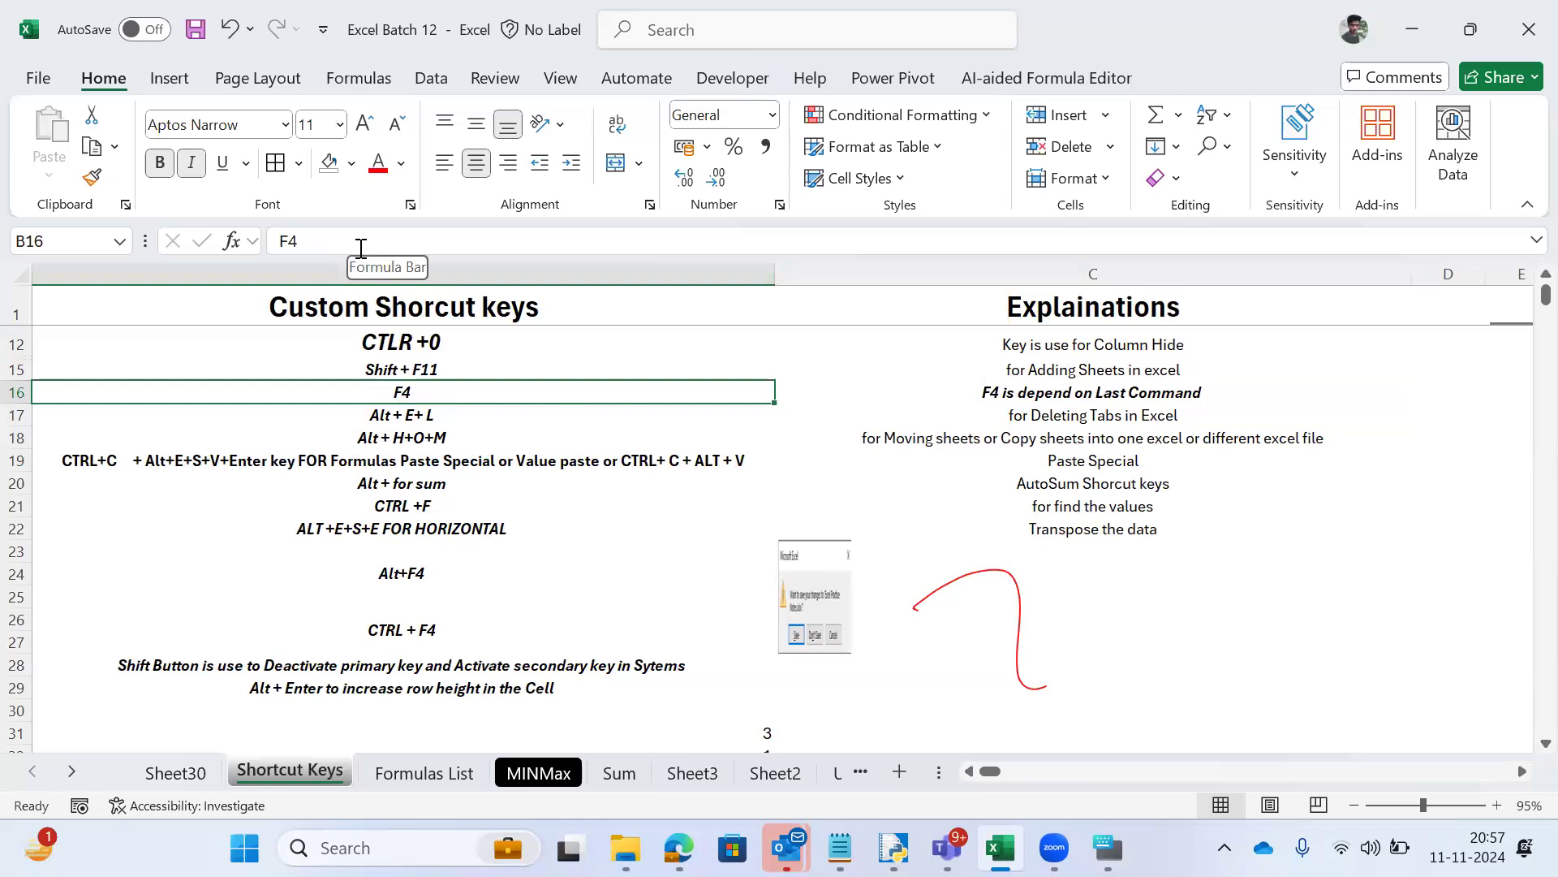
{"action": "key", "text": "Right"}
{"action": "key", "text": "Left"}
{"action": "key", "text": "Left"}
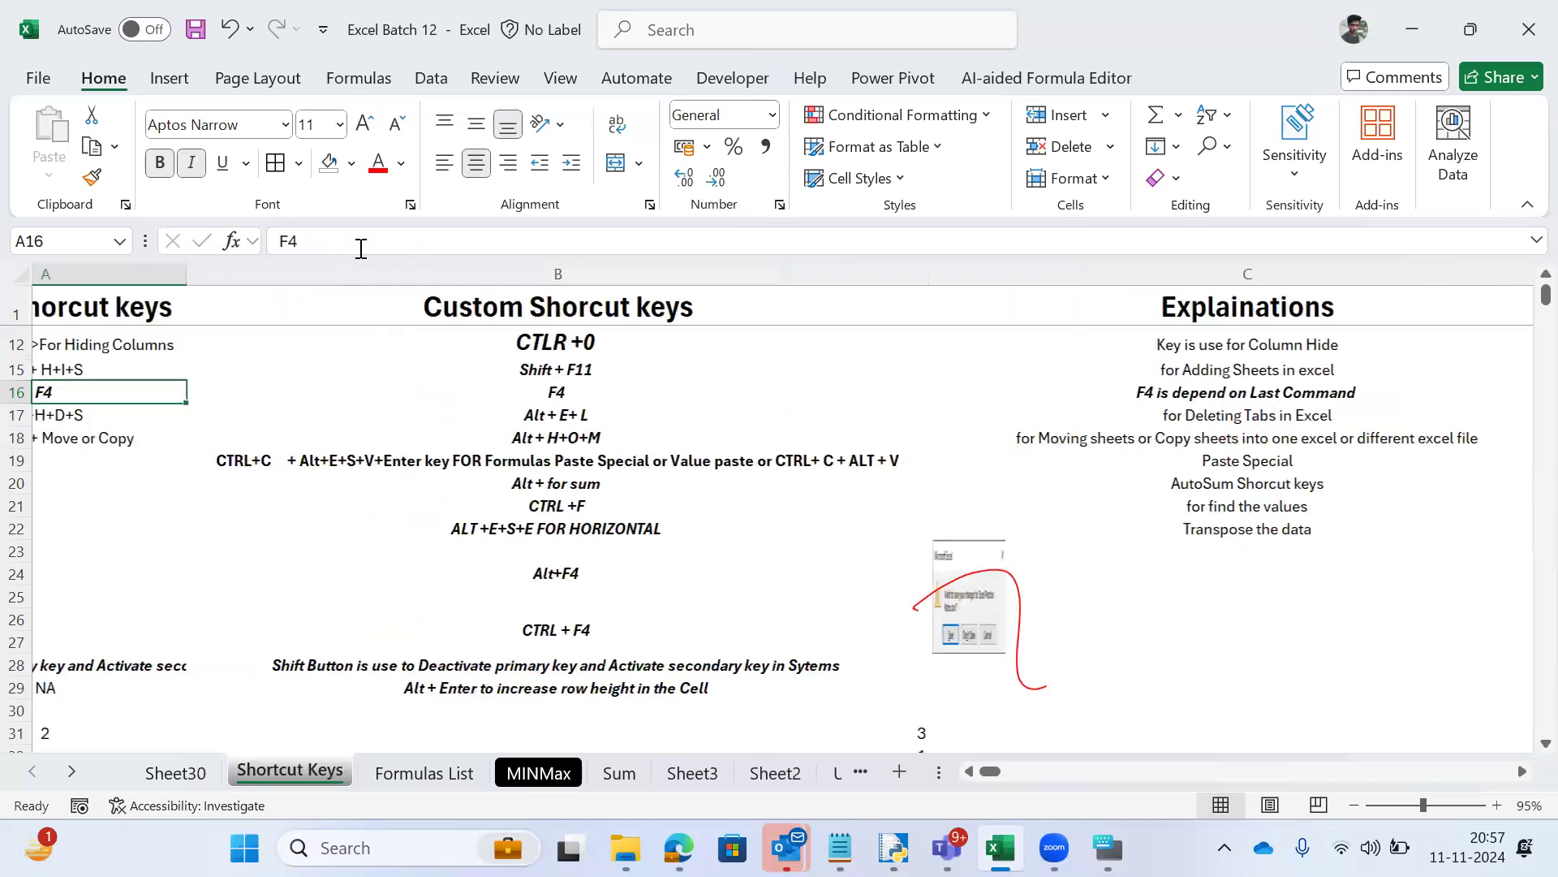
{"action": "key", "text": "Right"}
{"action": "key", "text": "Right"}
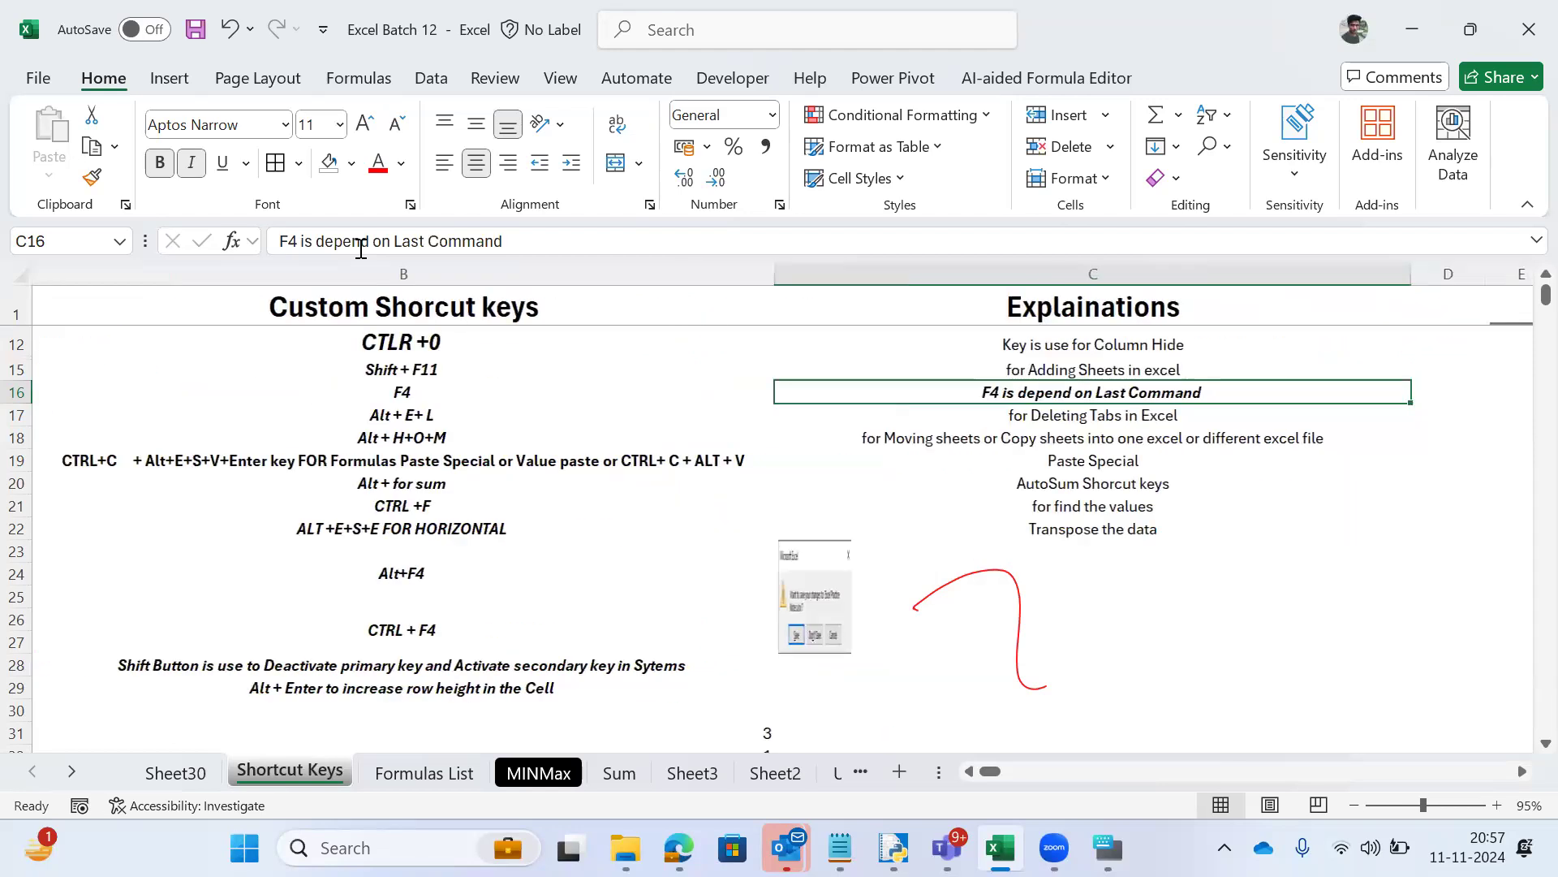
{"action": "key", "text": "Down"}
{"action": "key", "text": "Up"}
{"action": "key", "text": "Left"}
{"action": "key", "text": "ctrl+Page_Up"}
{"action": "key", "text": "ctrl+Page_Down"}
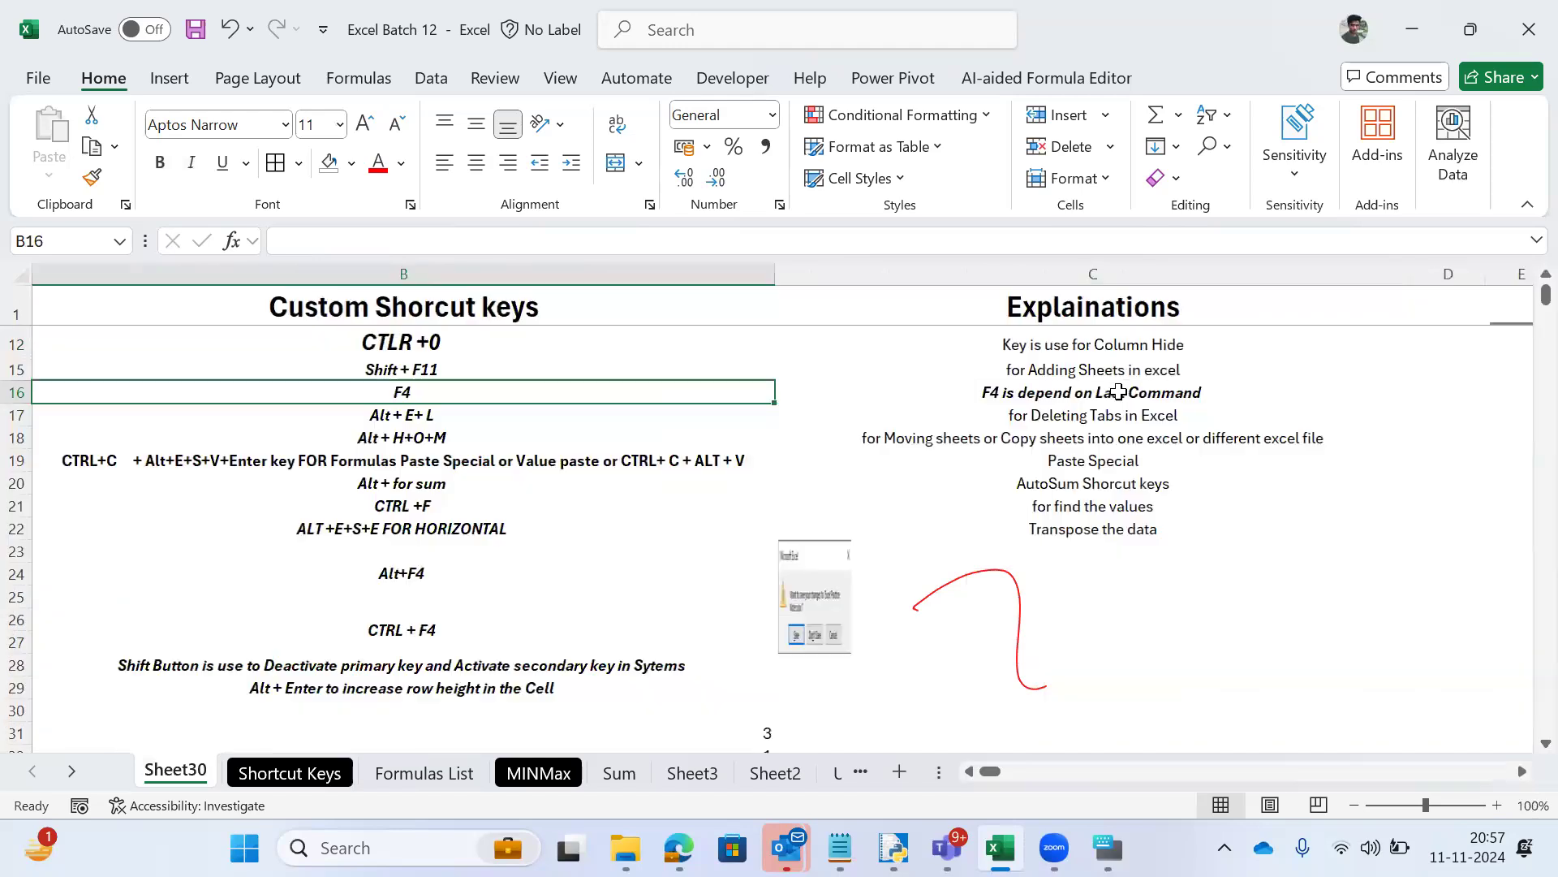
{"action": "key", "text": "Left"}
{"action": "key", "text": "Right"}
{"action": "key", "text": "Right"}
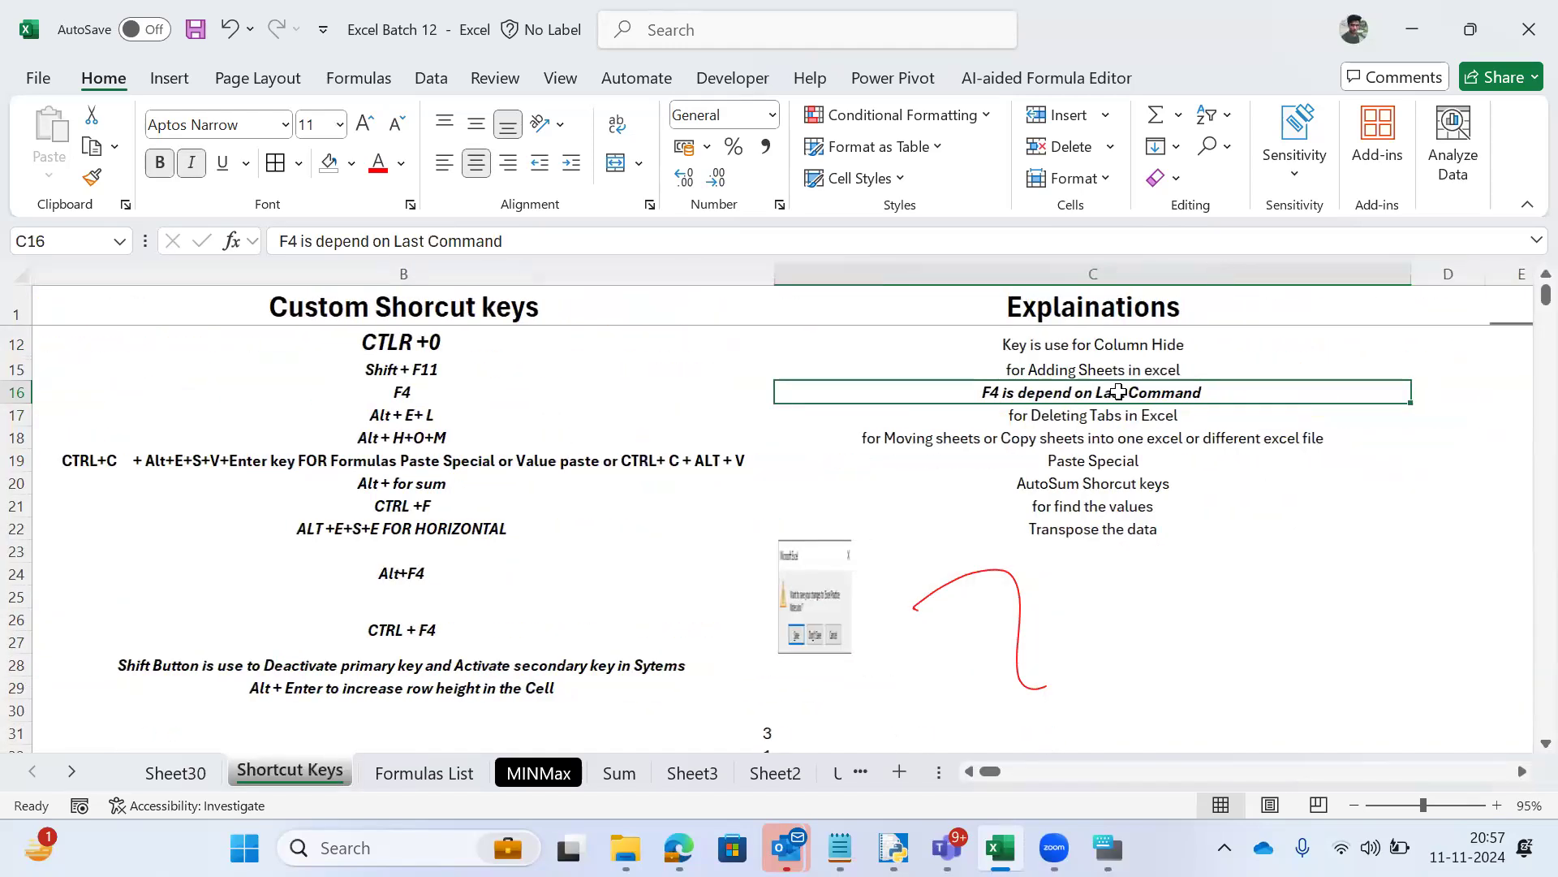
{"action": "key", "text": "Left"}
{"action": "key", "text": "ctrl+Page_Up"}
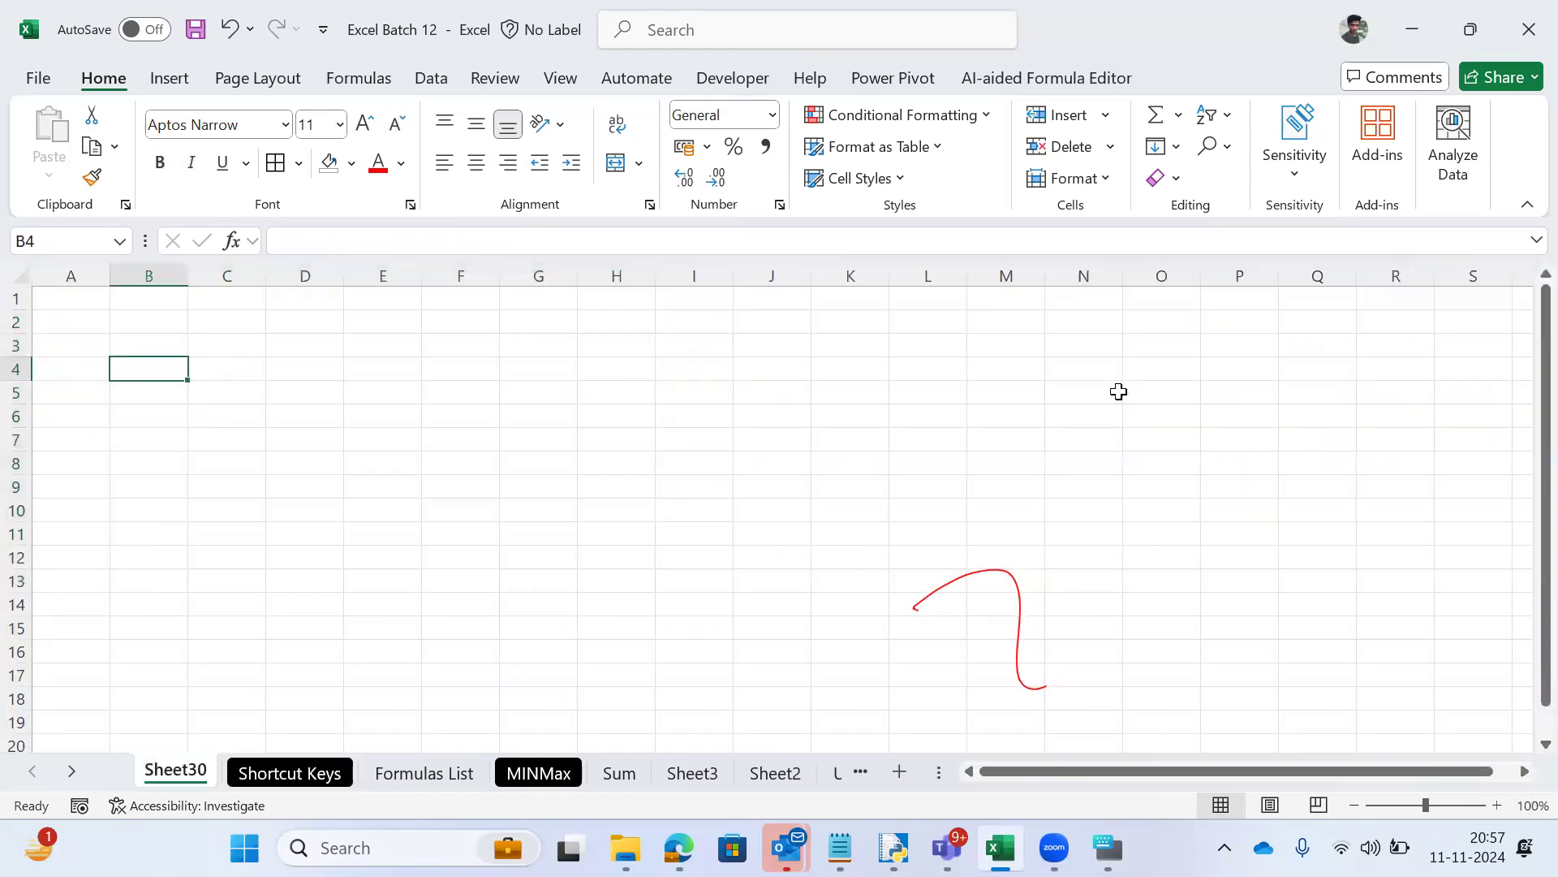
Step: Enter "A" in cell B4, copy it, and paste it into D4, D6 and D8
{"action": "type", "text": "A"}
{"action": "key", "text": "ctrl+c"}
{"action": "key", "text": "Right"}
{"action": "key", "text": "Right"}
{"action": "key", "text": "ctrl+v"}
{"action": "key", "text": "Down"}
{"action": "key", "text": "Down"}
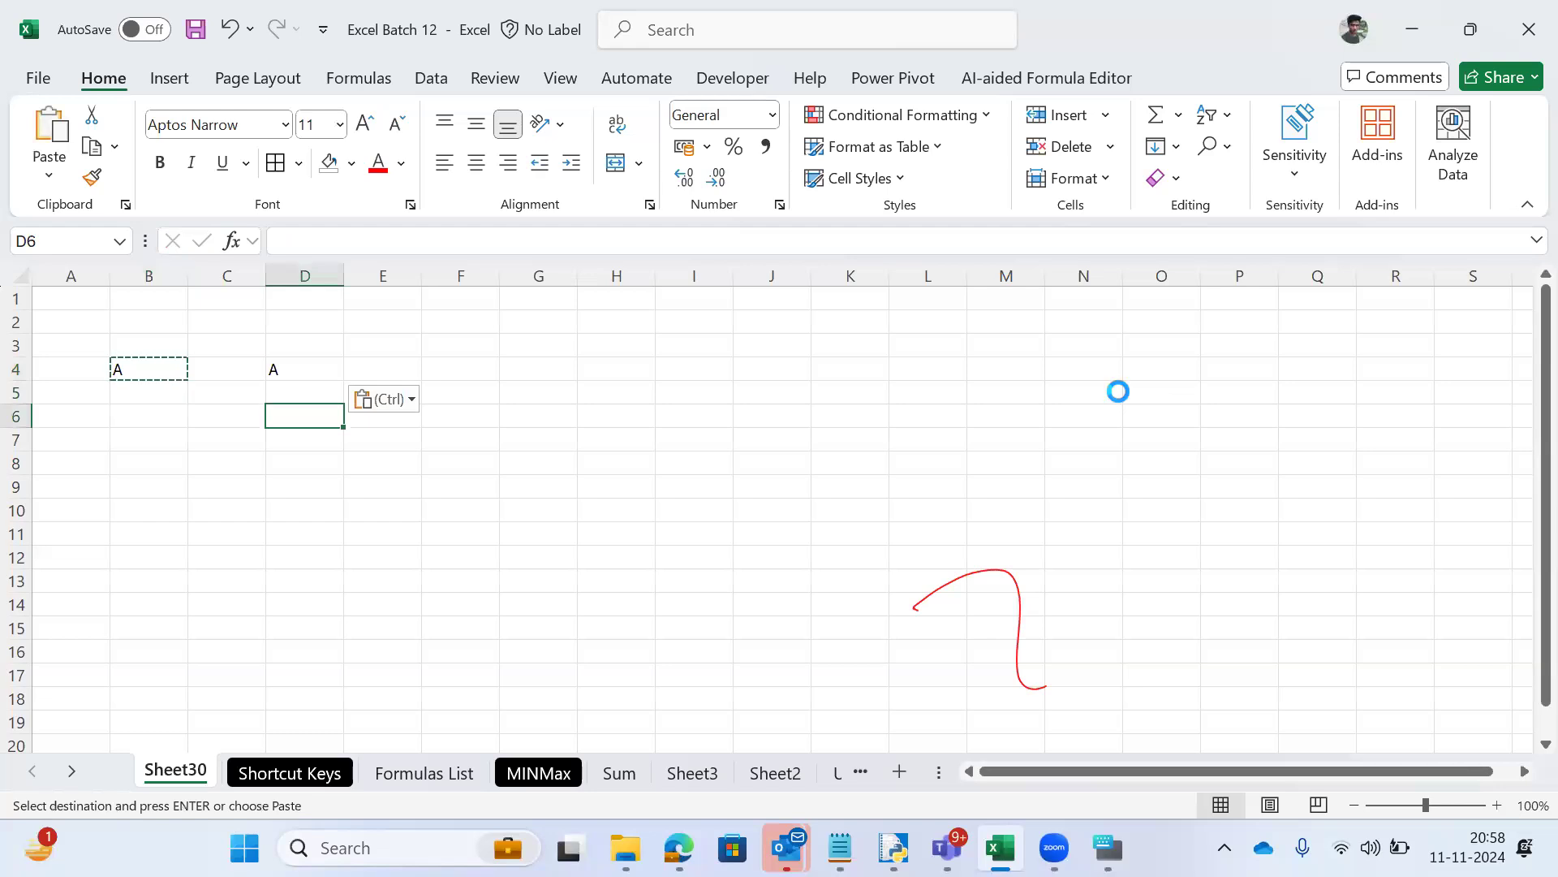
{"action": "key", "text": "ctrl+v"}
{"action": "key", "text": "Down"}
{"action": "key", "text": "Down"}
{"action": "key", "text": "ctrl+v"}
Step: Paste the copied "A" into cell F8
{"action": "key", "text": "Down"}
{"action": "key", "text": "Up"}
{"action": "key", "text": "Up"}
{"action": "key", "text": "Down"}
{"action": "key", "text": "Down"}
{"action": "key", "text": "Left"}
{"action": "key", "text": "Left"}
{"action": "key", "text": "Up"}
{"action": "key", "text": "Up"}
{"action": "key", "text": "Up"}
{"action": "key", "text": "Up"}
{"action": "key", "text": "Right"}
{"action": "key", "text": "Right"}
{"action": "key", "text": "Up"}
{"action": "key", "text": "Down"}
{"action": "key", "text": "Down"}
{"action": "key", "text": "Down"}
{"action": "key", "text": "Down"}
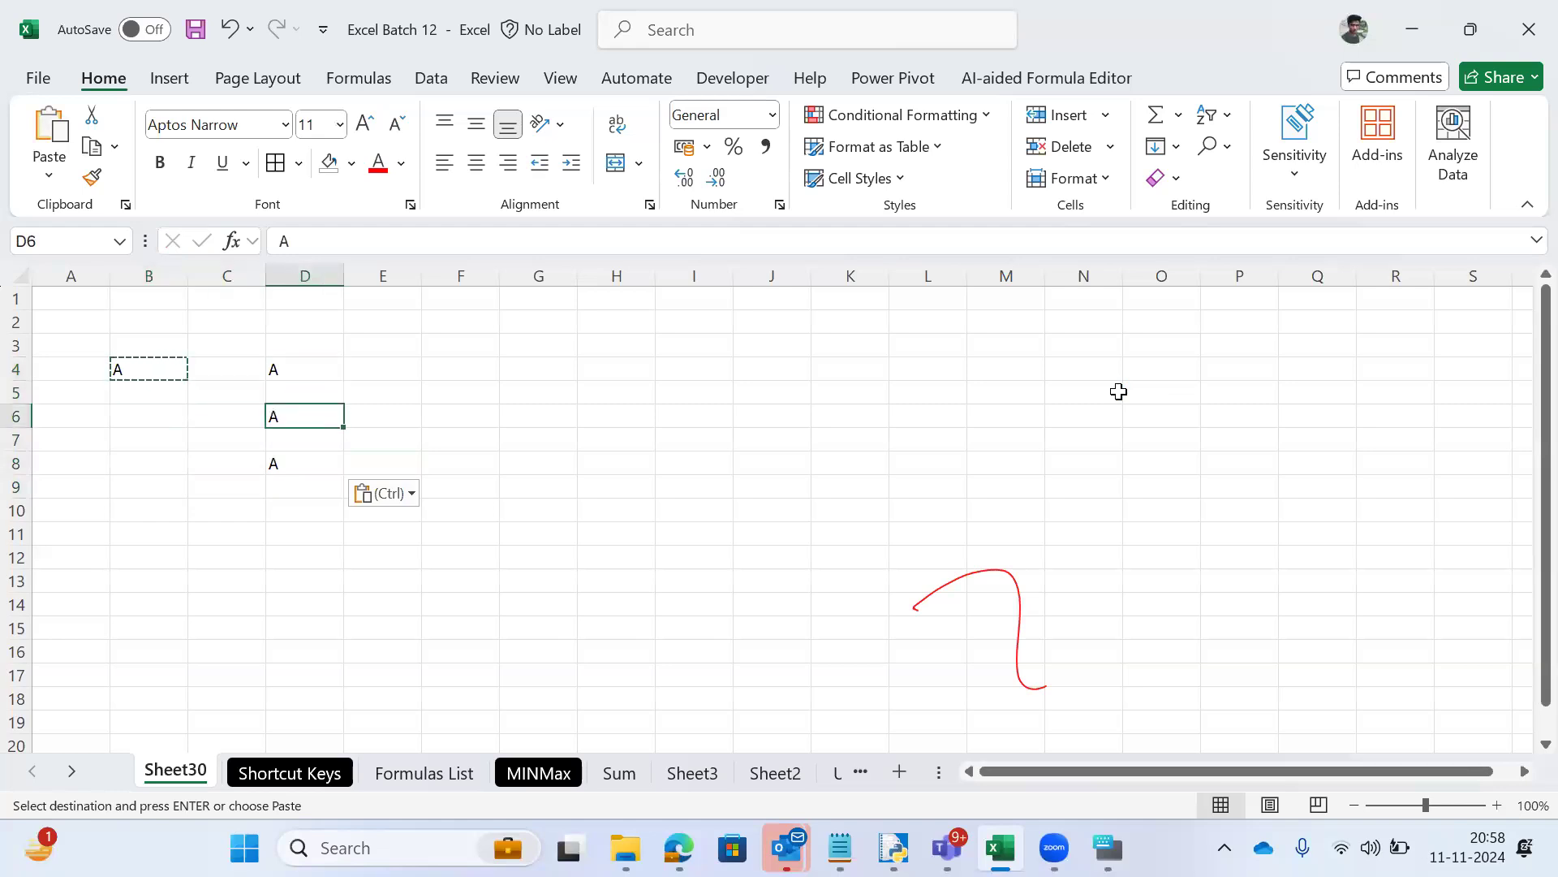
{"action": "key", "text": "Right"}
{"action": "key", "text": "Right"}
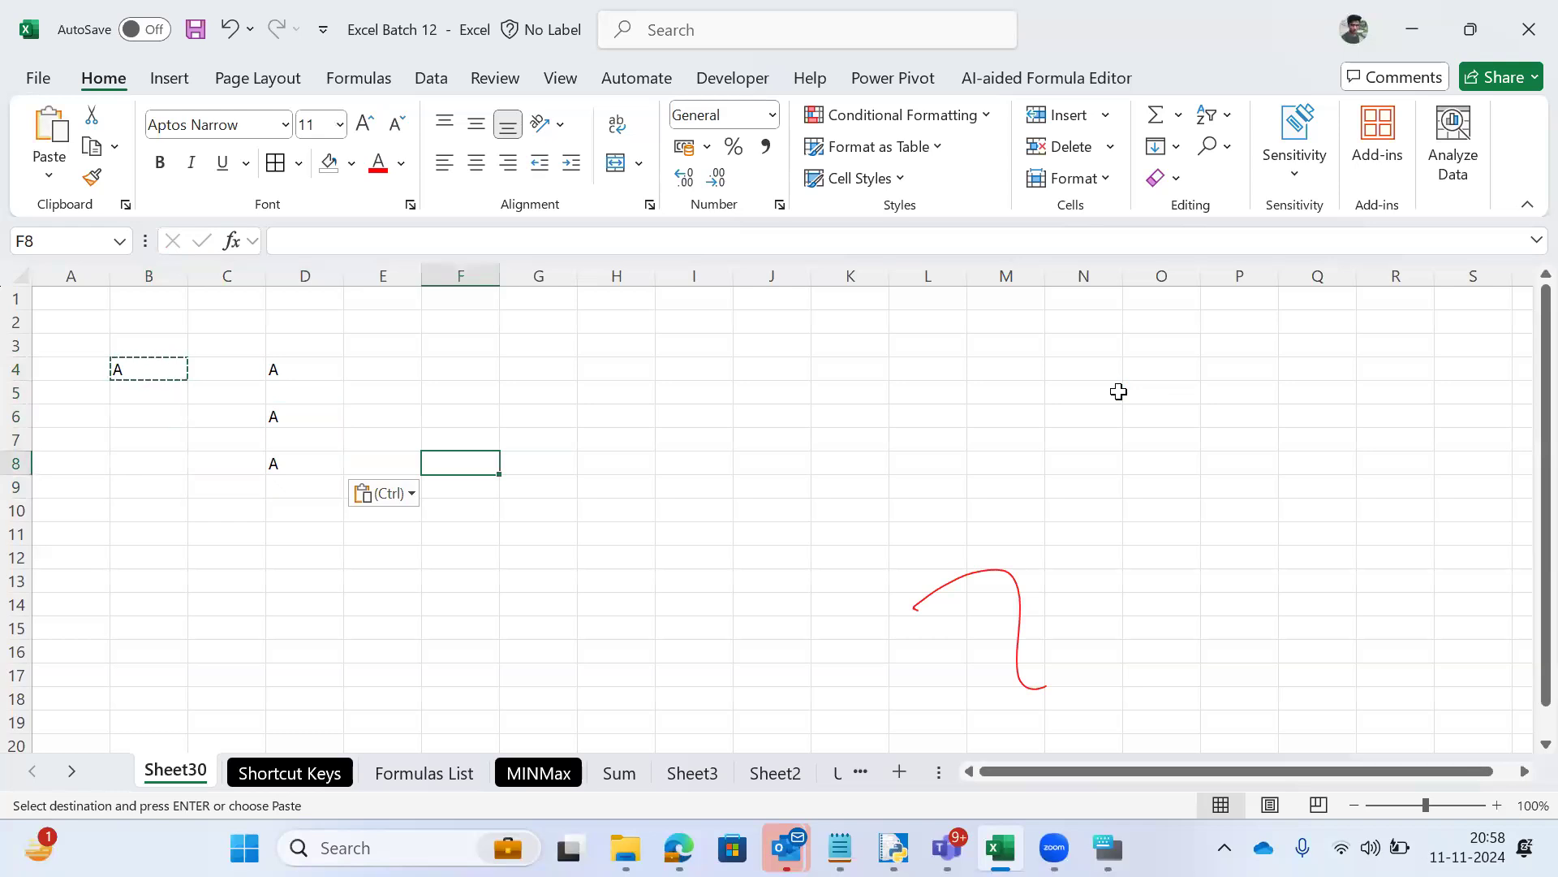
{"action": "key", "text": "ctrl+v"}
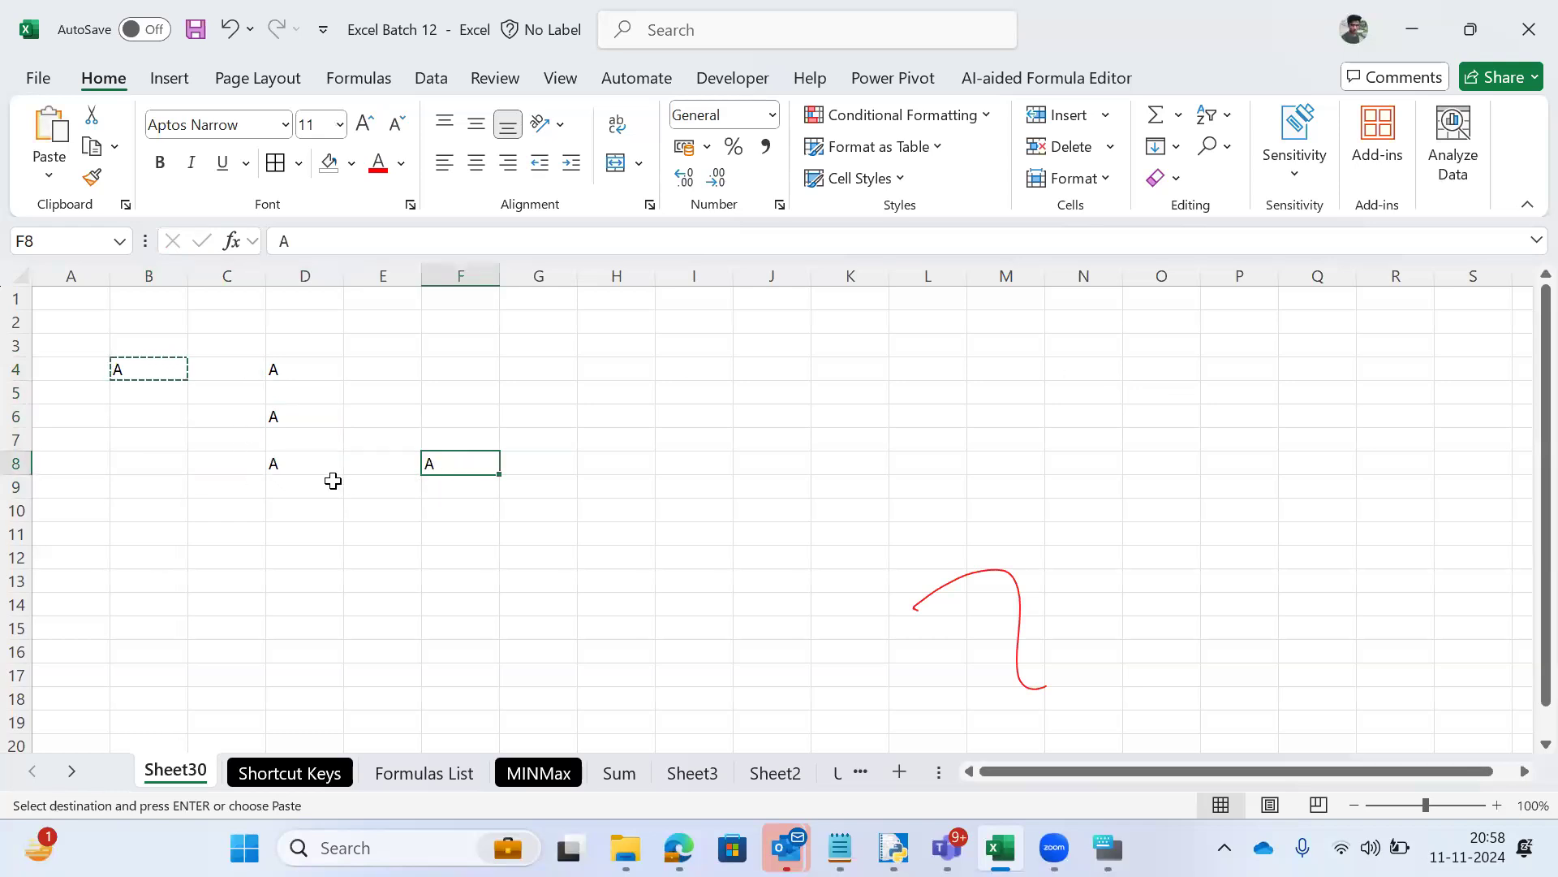
Step: Paste the copied "A" into cells G12, G8 and G5
{"action": "key", "text": "Down"}
{"action": "key", "text": "Down"}
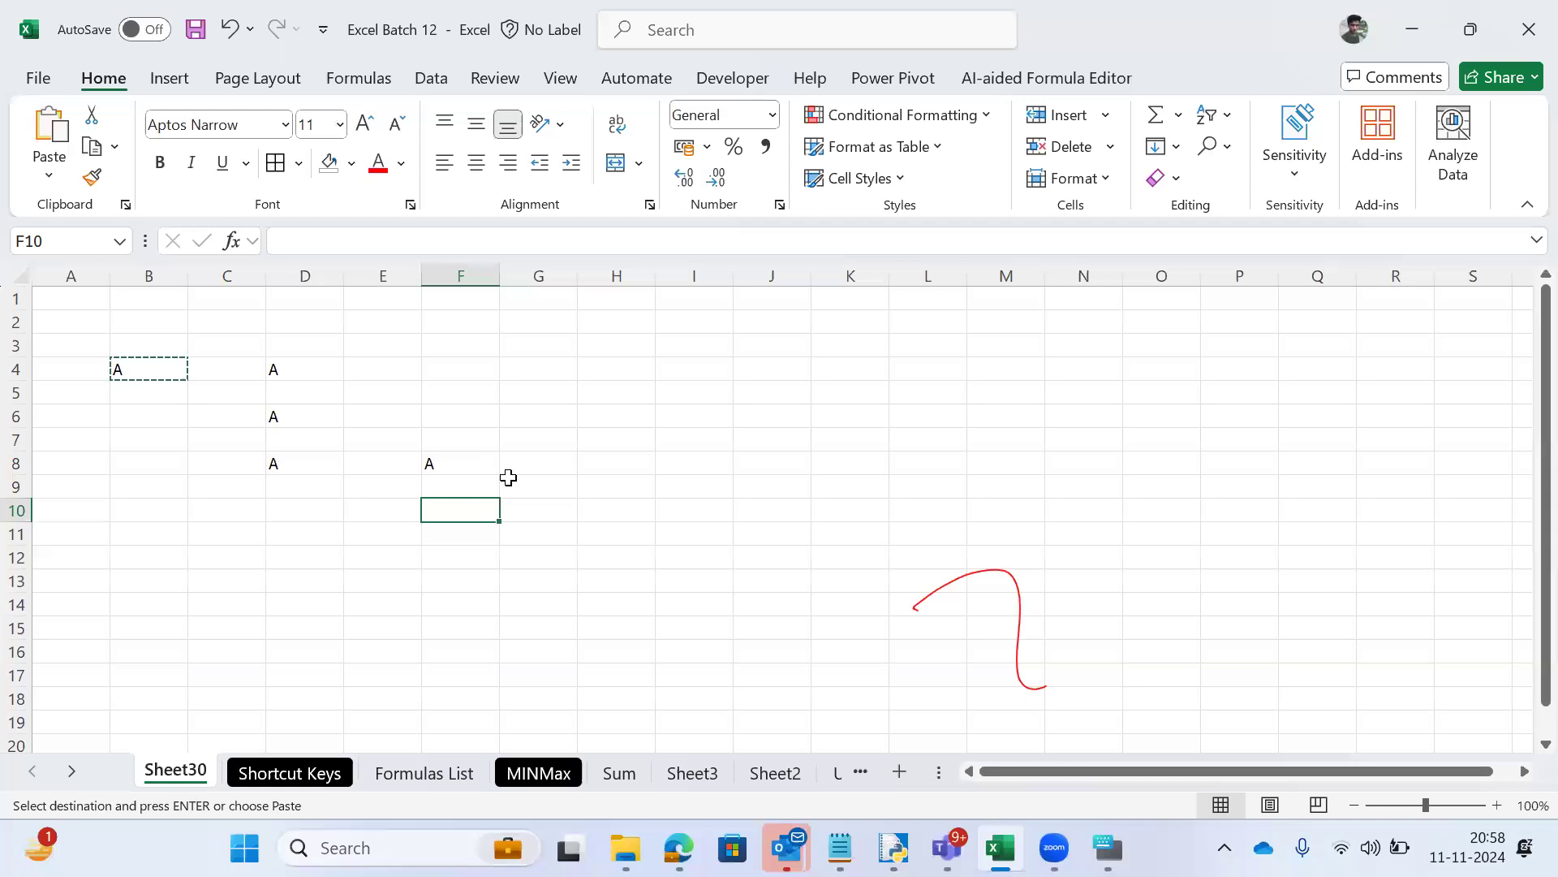
{"action": "key", "text": "Up"}
{"action": "key", "text": "Down"}
{"action": "key", "text": "Down"}
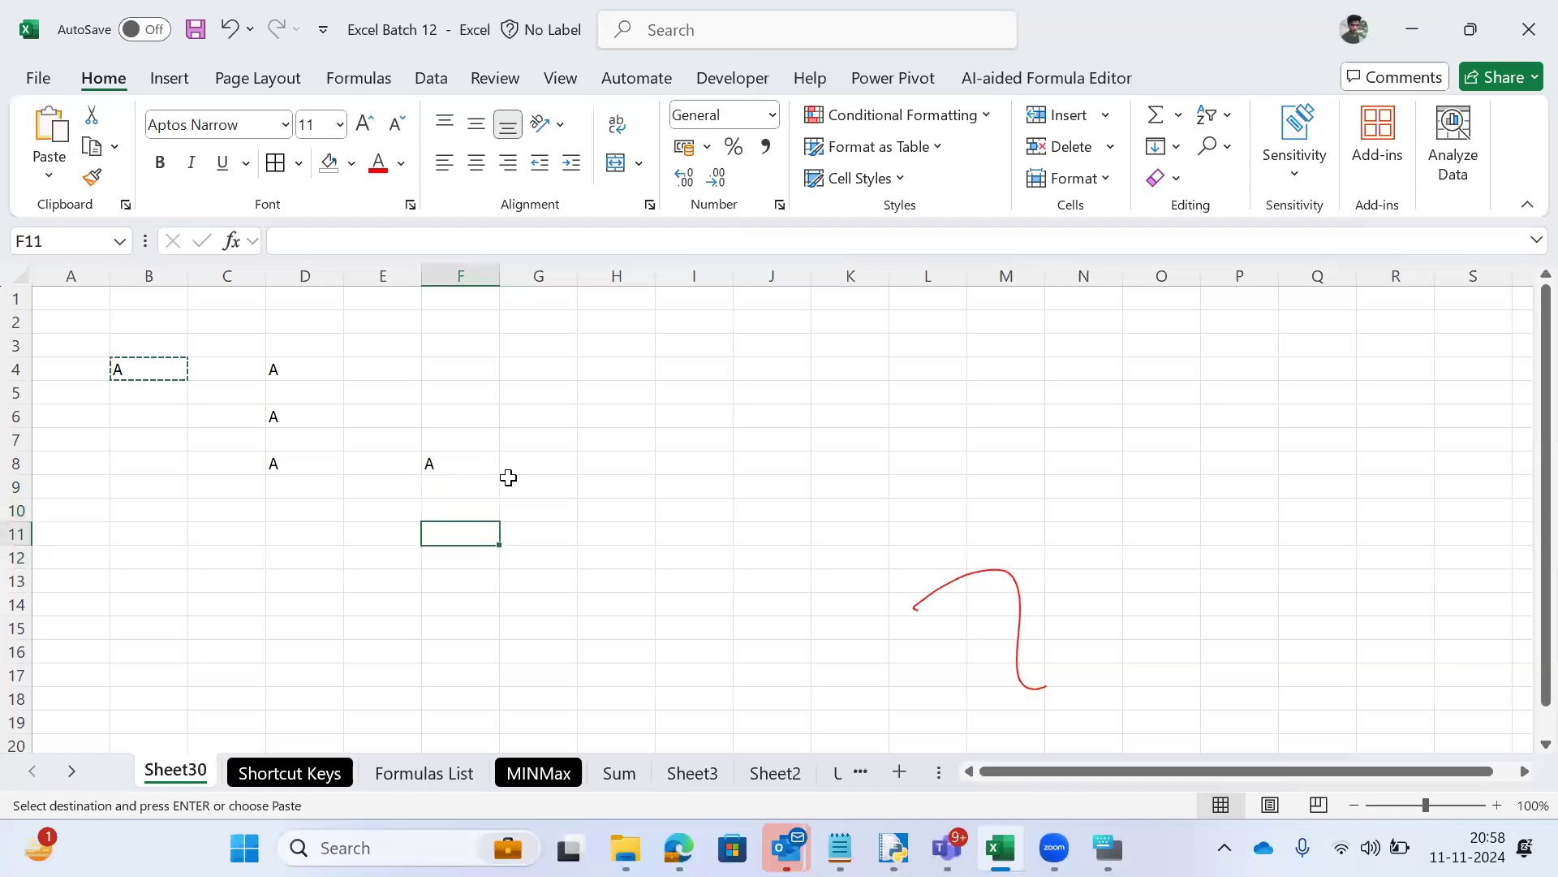
{"action": "key", "text": "Up"}
{"action": "key", "text": "Right"}
{"action": "key", "text": "Down"}
{"action": "key", "text": "Down"}
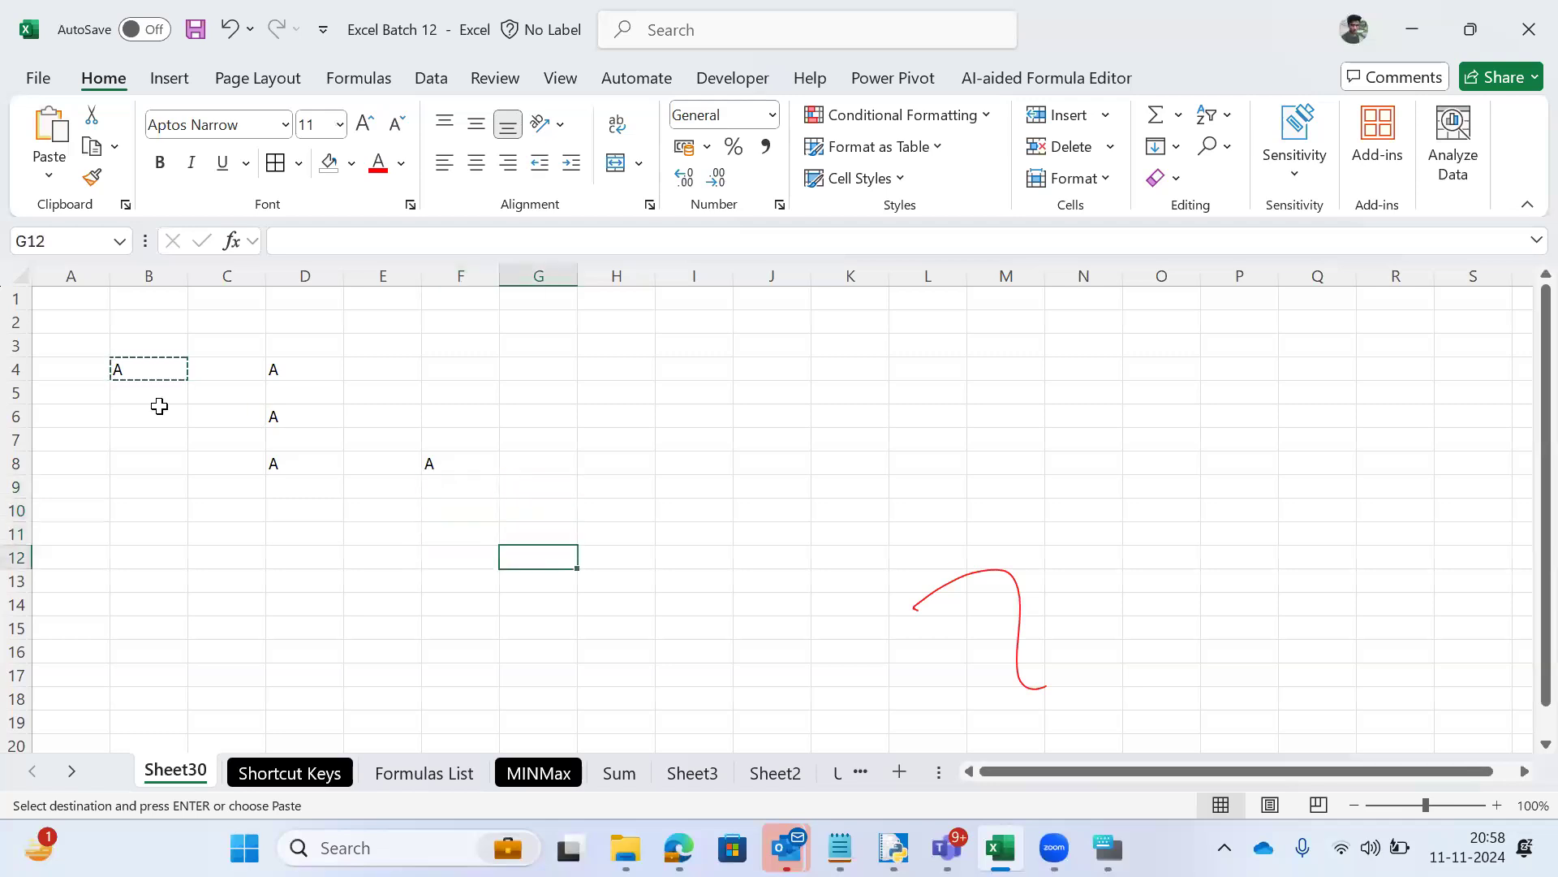
{"action": "key", "text": "ctrl+v"}
{"action": "key", "text": "Up"}
{"action": "key", "text": "Up"}
{"action": "key", "text": "Up"}
{"action": "key", "text": "Up"}
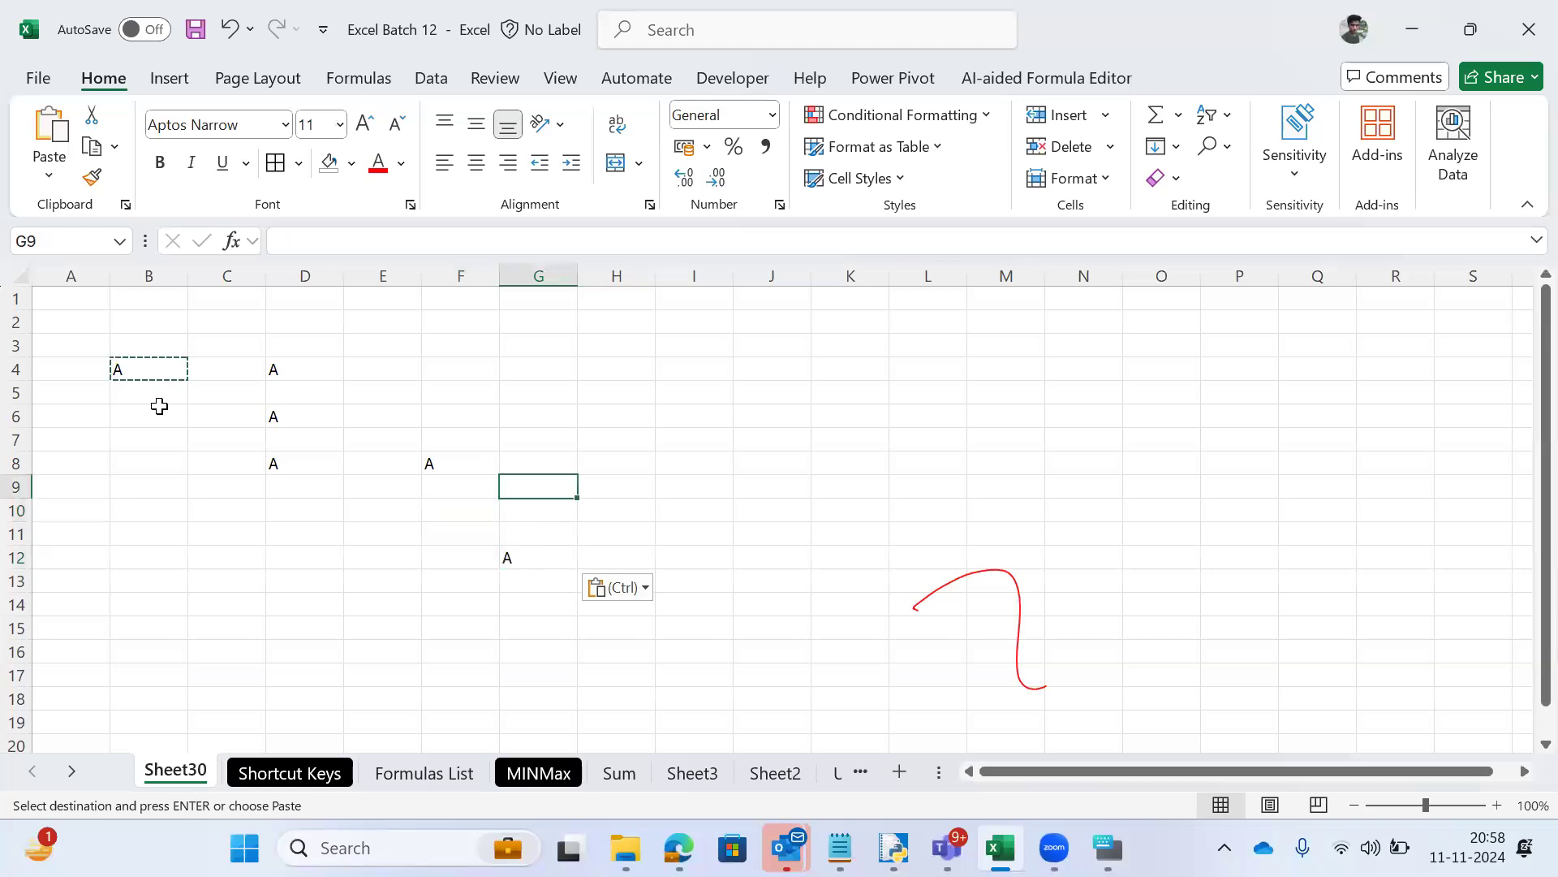
{"action": "key", "text": "ctrl+v"}
{"action": "key", "text": "Up"}
{"action": "key", "text": "Up"}
{"action": "key", "text": "Up"}
{"action": "key", "text": "ctrl+v"}
Step: Paste the copied "A" into cell D11
{"action": "left_click", "coordinate": [159, 406]}
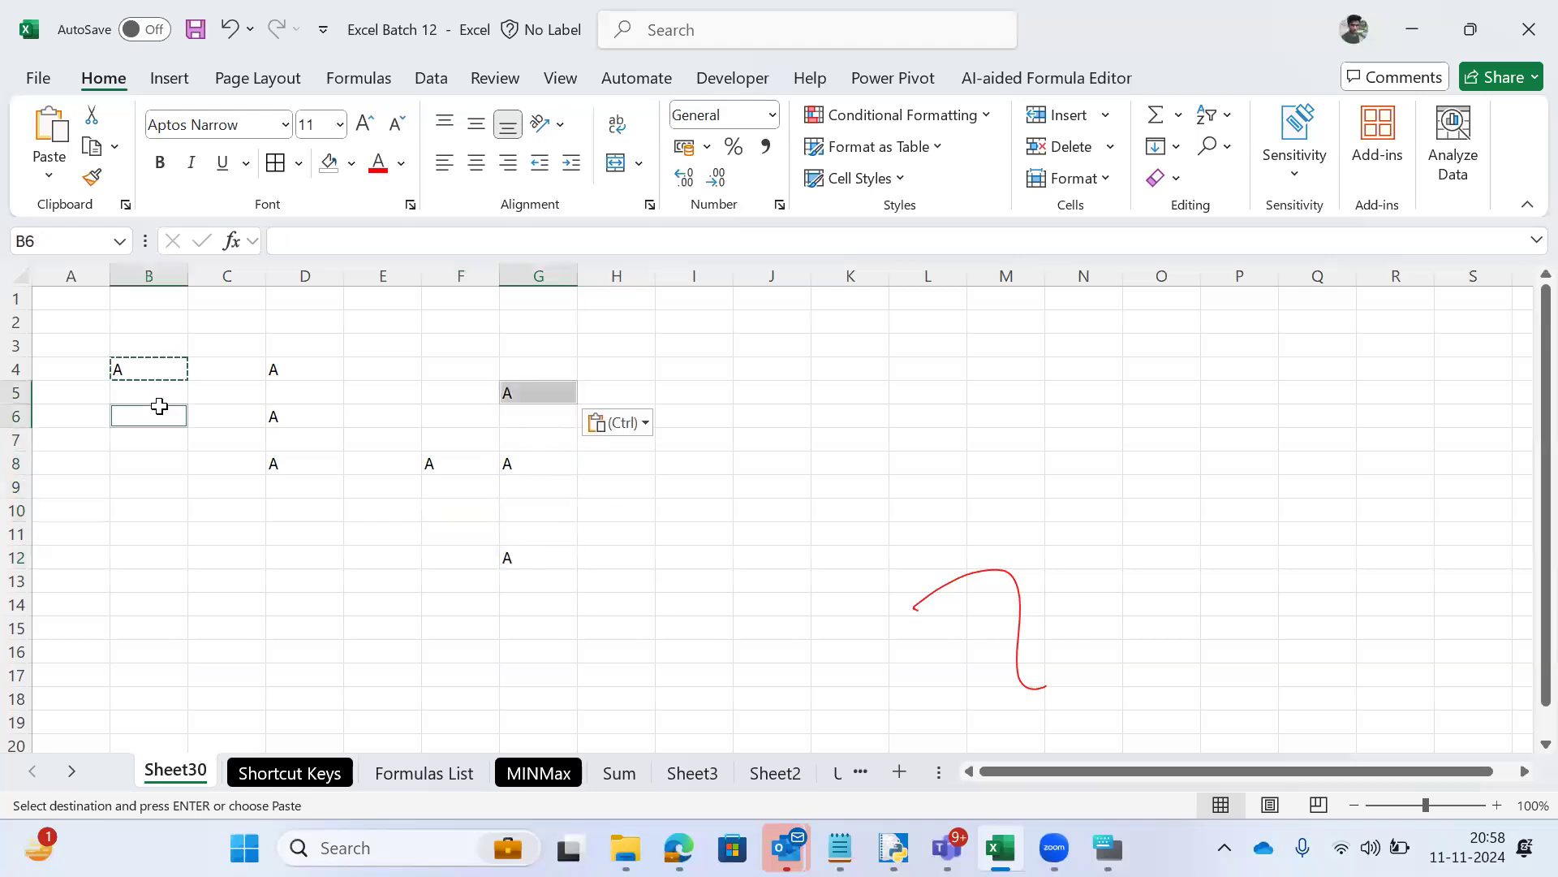
{"action": "key", "text": "Right"}
{"action": "key", "text": "Down"}
{"action": "key", "text": "Down"}
{"action": "key", "text": "Down"}
{"action": "key", "text": "Down"}
{"action": "key", "text": "Down"}
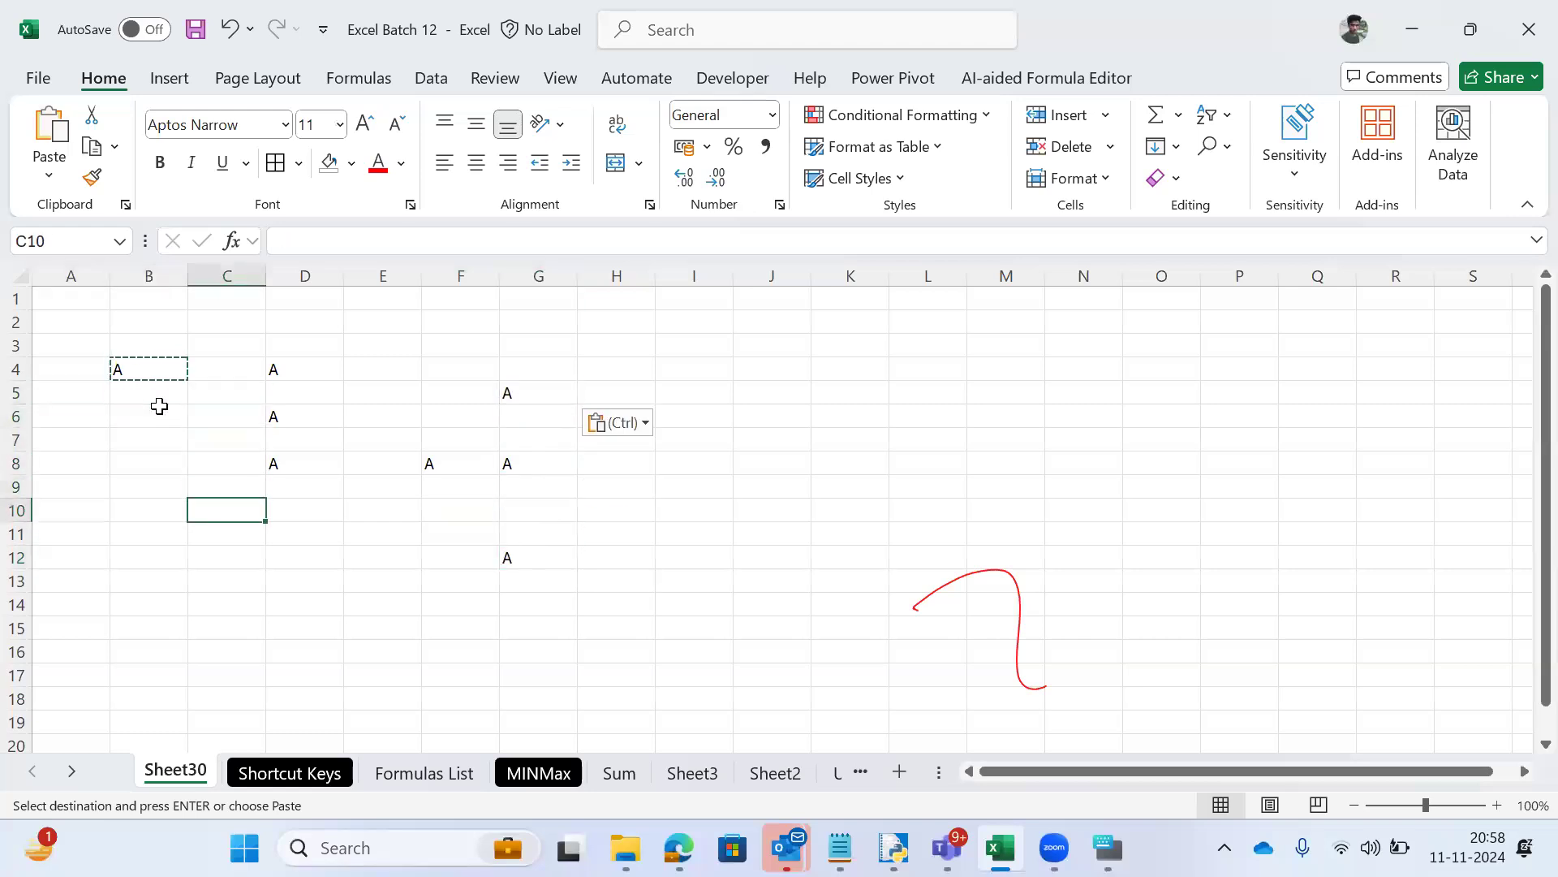
{"action": "key", "text": "Down"}
{"action": "key", "text": "Right"}
{"action": "key", "text": "ctrl+v"}
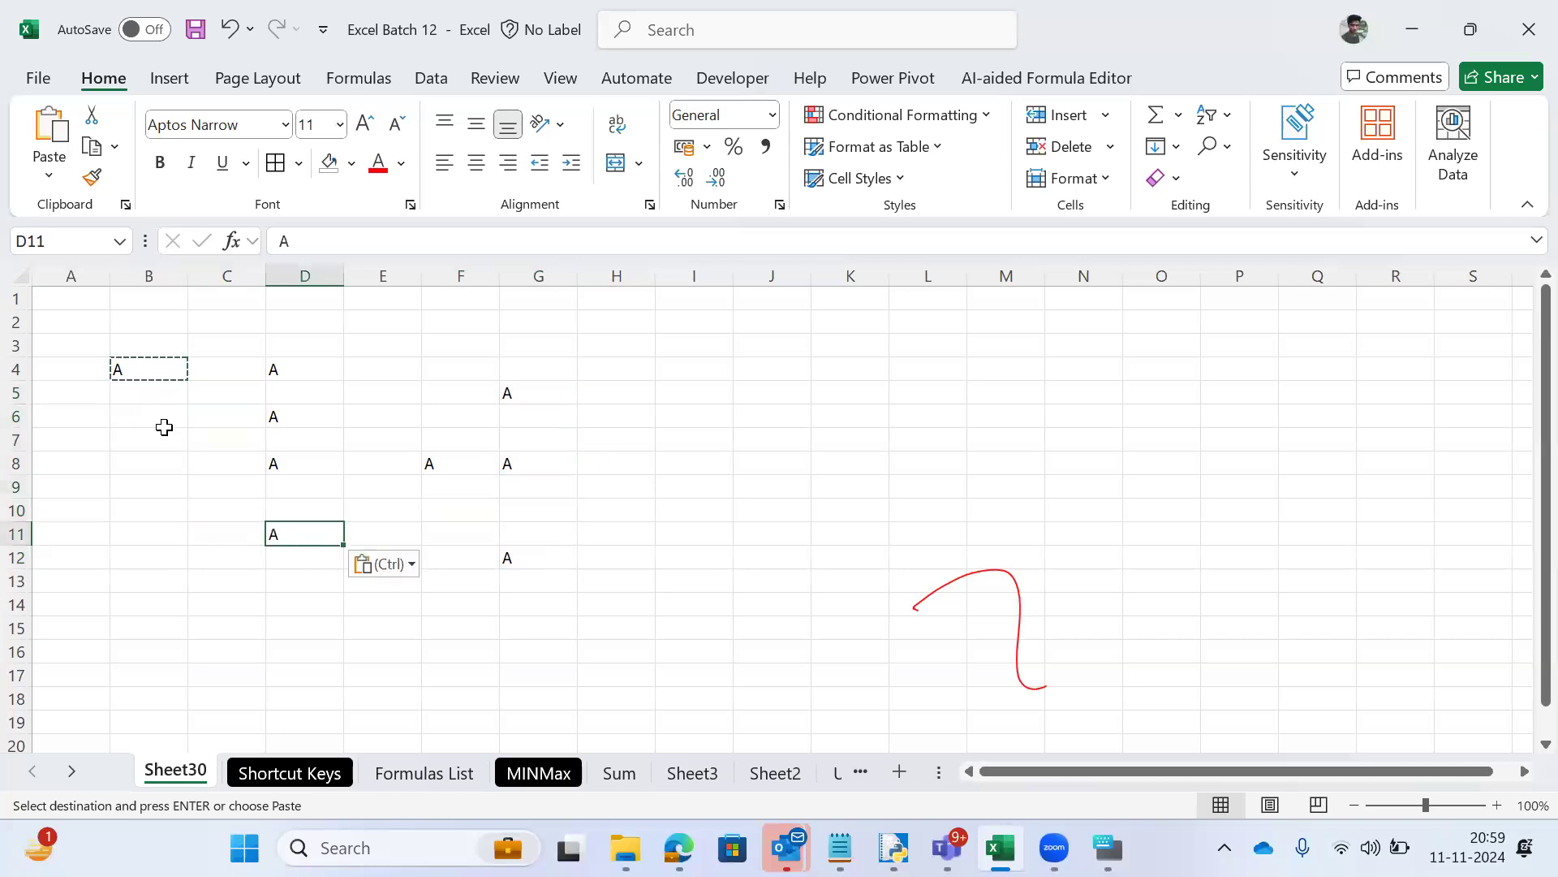
Step: Clear the contents of the range B4:H13 on Sheet30
{"action": "key", "text": "Left"}
{"action": "key", "text": "Up"}
{"action": "key", "text": "Up"}
{"action": "key", "text": "Up"}
{"action": "key", "text": "Up"}
{"action": "key", "text": "Left"}
{"action": "key", "text": "Up"}
{"action": "key", "text": "Up"}
{"action": "key", "text": "Up"}
{"action": "key", "text": "Right"}
{"action": "key", "text": "Left"}
{"action": "key", "text": "shift+Right"}
{"action": "key", "text": "shift+Right"}
{"action": "key", "text": "shift+Down"}
{"action": "key", "text": "shift+Right"}
{"action": "key", "text": "shift+Down"}
{"action": "key", "text": "shift+Down"}
{"action": "key", "text": "shift+Right"}
{"action": "key", "text": "shift+Right"}
{"action": "key", "text": "shift+Right"}
{"action": "key", "text": "shift+Down"}
{"action": "key", "text": "shift+Down"}
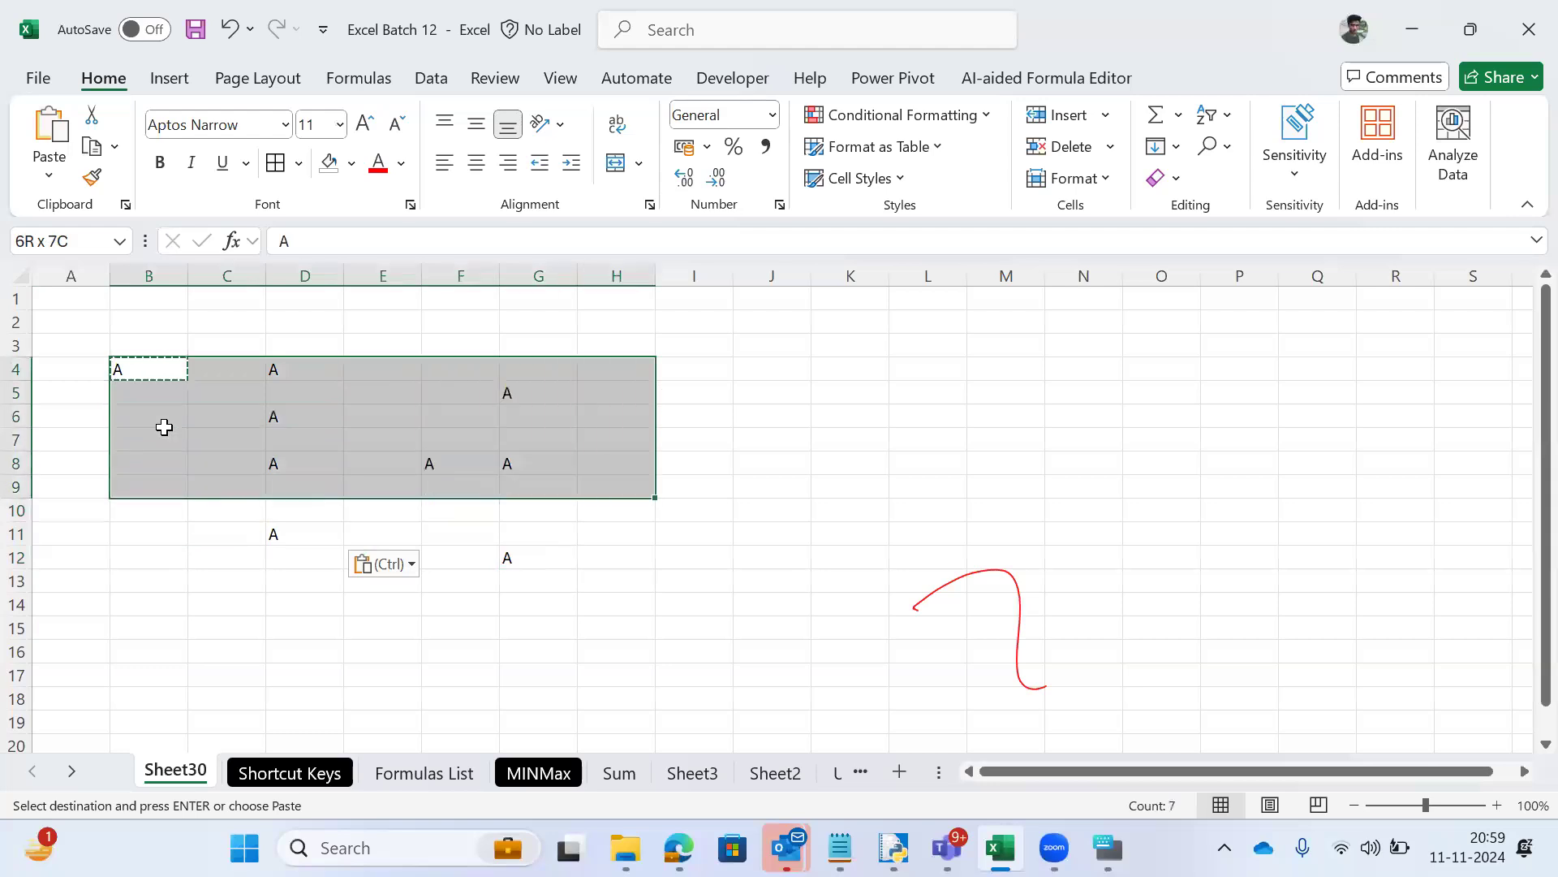
{"action": "key", "text": "shift+Down"}
{"action": "key", "text": "shift+Down"}
{"action": "key", "text": "shift+Down"}
{"action": "key", "text": "shift+Down"}
{"action": "key", "text": "Delete"}
Step: Review the sheet deletion and Move or Copy entries in rows 17 and 18 of the Shortcut Keys sheet, and return to Sheet30
{"action": "key", "text": "ctrl+Page_Down"}
{"action": "key", "text": "Down"}
{"action": "key", "text": "Up"}
{"action": "key", "text": "Left"}
{"action": "key", "text": "Down"}
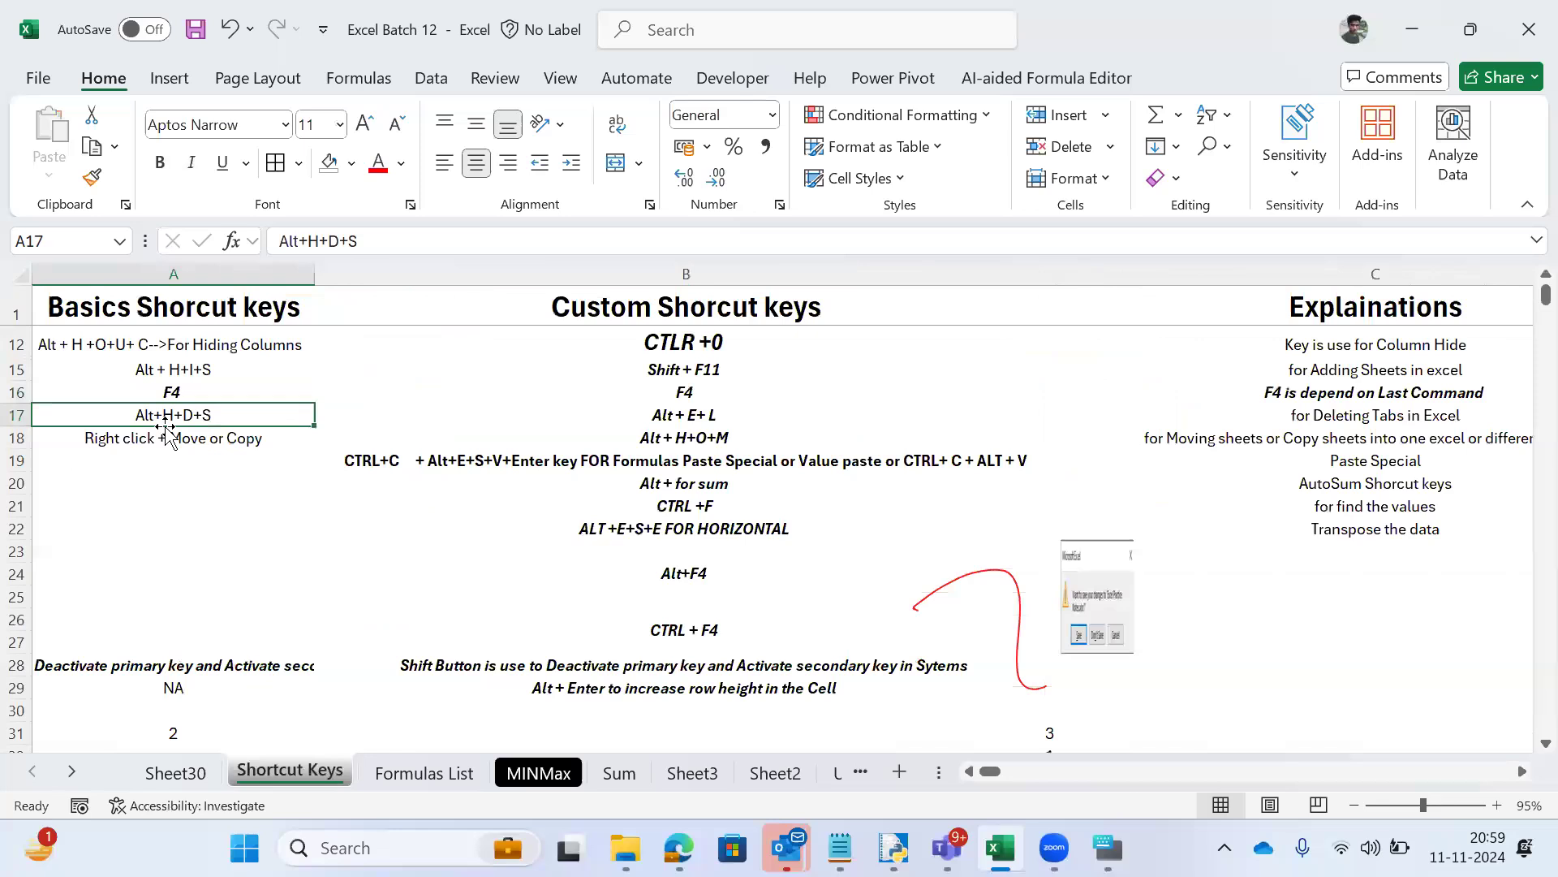
{"action": "key", "text": "Down"}
{"action": "key", "text": "Right"}
{"action": "key", "text": "Right"}
{"action": "key", "text": "Left"}
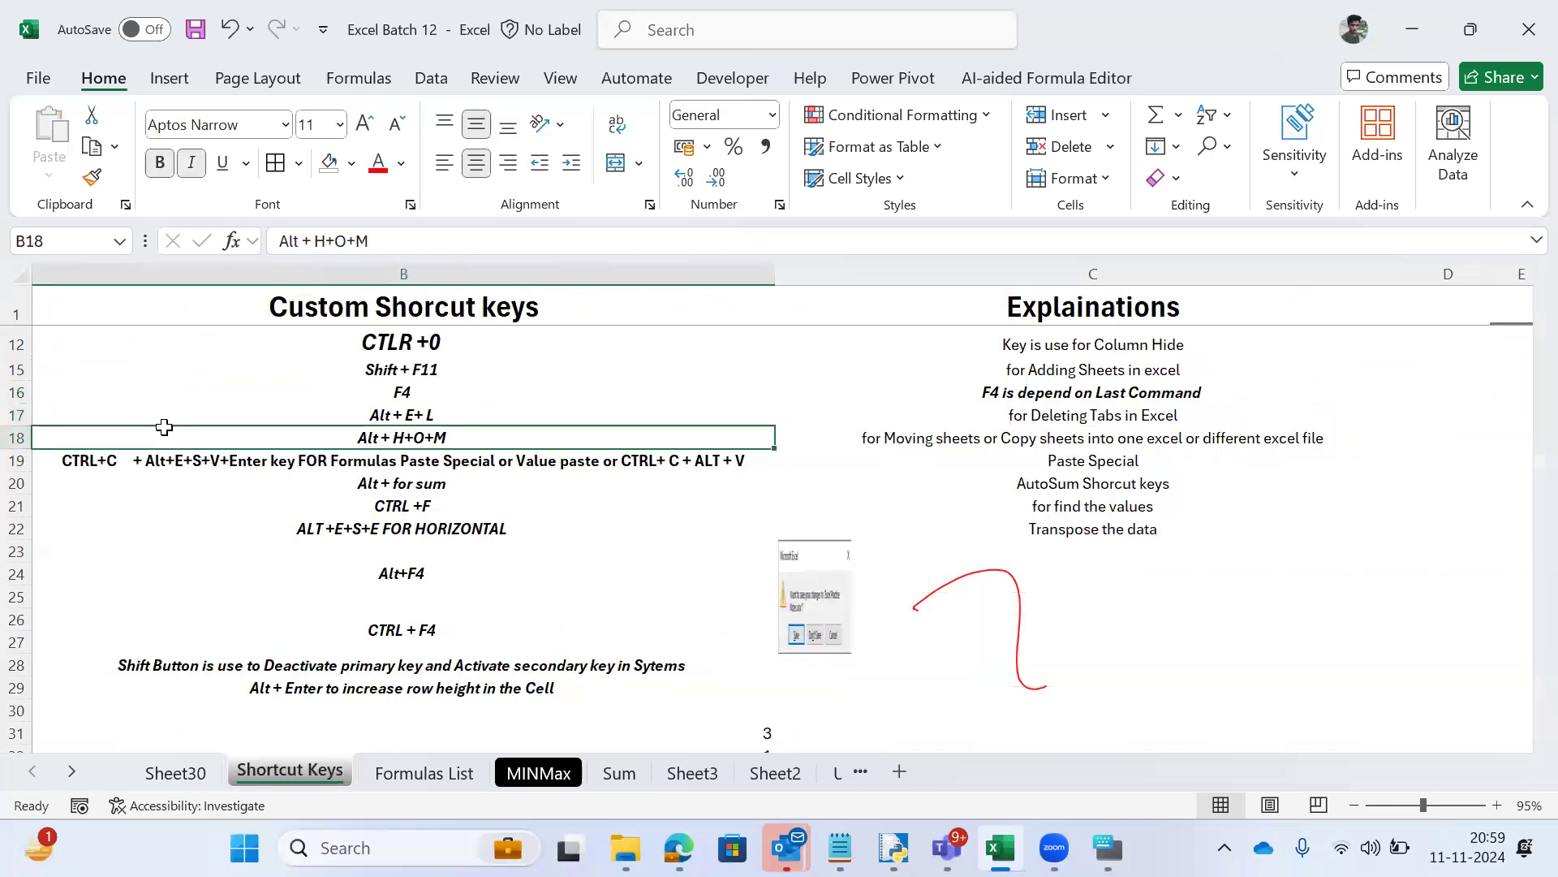
{"action": "key", "text": "ctrl+Page_Up"}
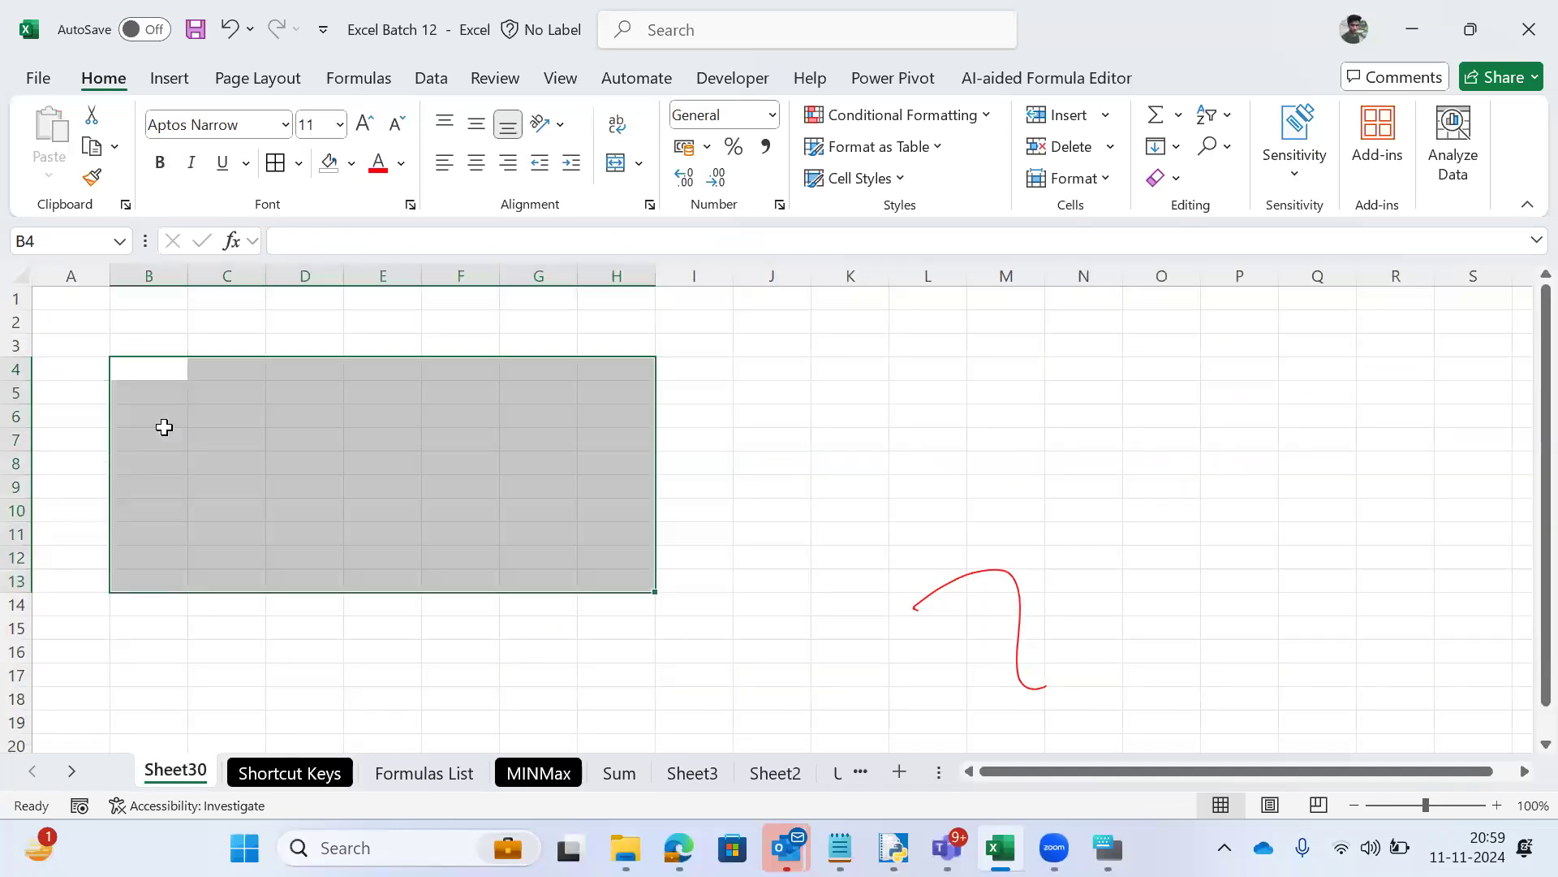
Step: Rename Sheet30 as "Important"
{"action": "key", "text": "Left"}
{"action": "key", "text": "alt"}
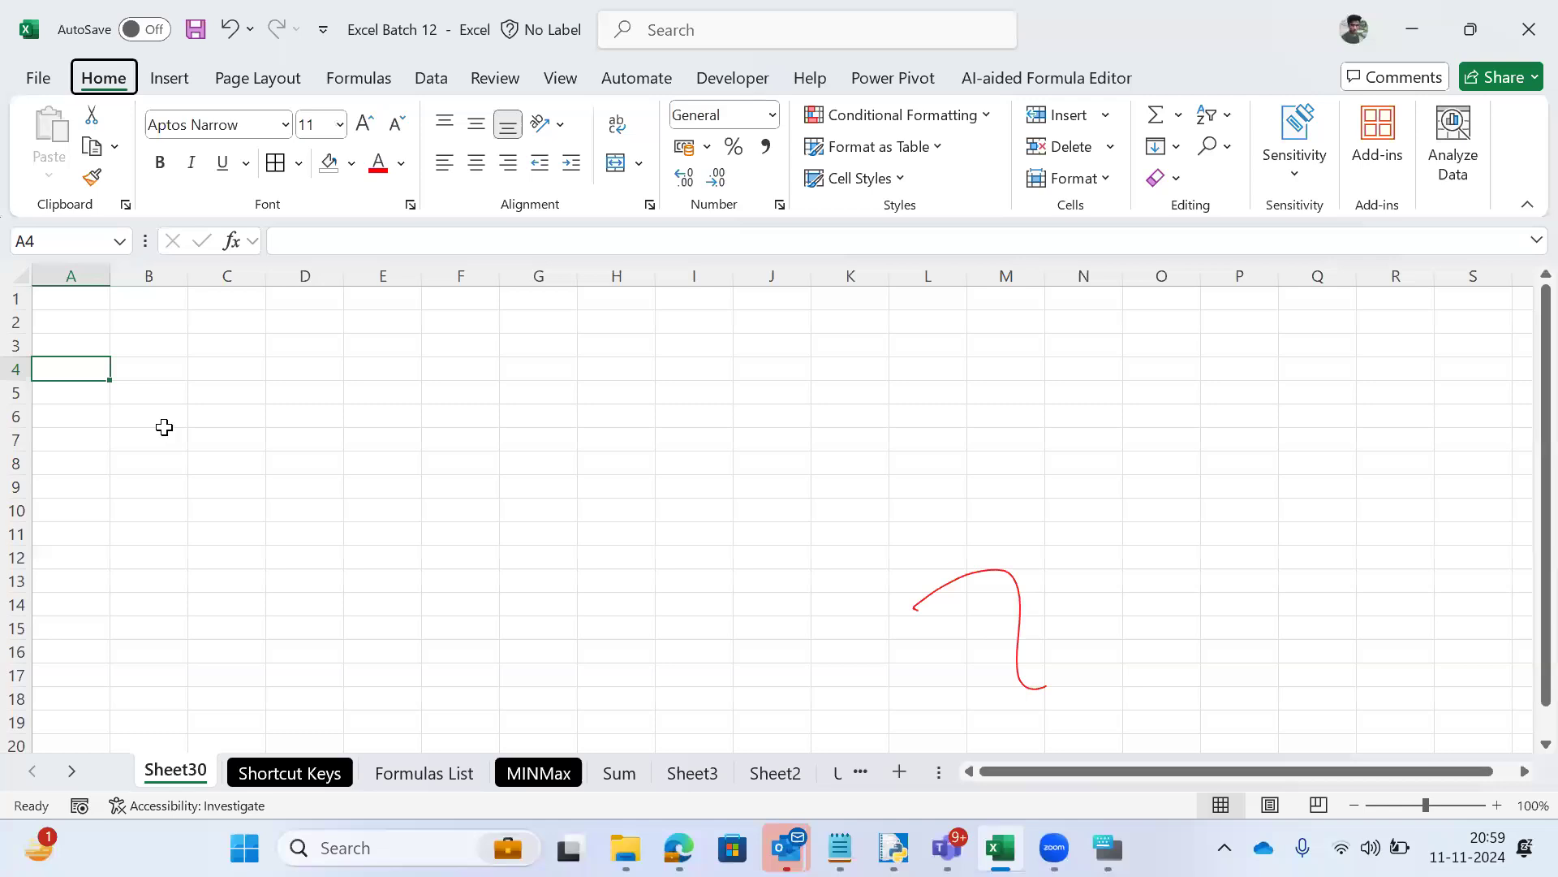
{"action": "key", "text": "h"}
{"action": "key", "text": "o"}
{"action": "key", "text": "r"}
{"action": "key", "text": "BackSpace"}
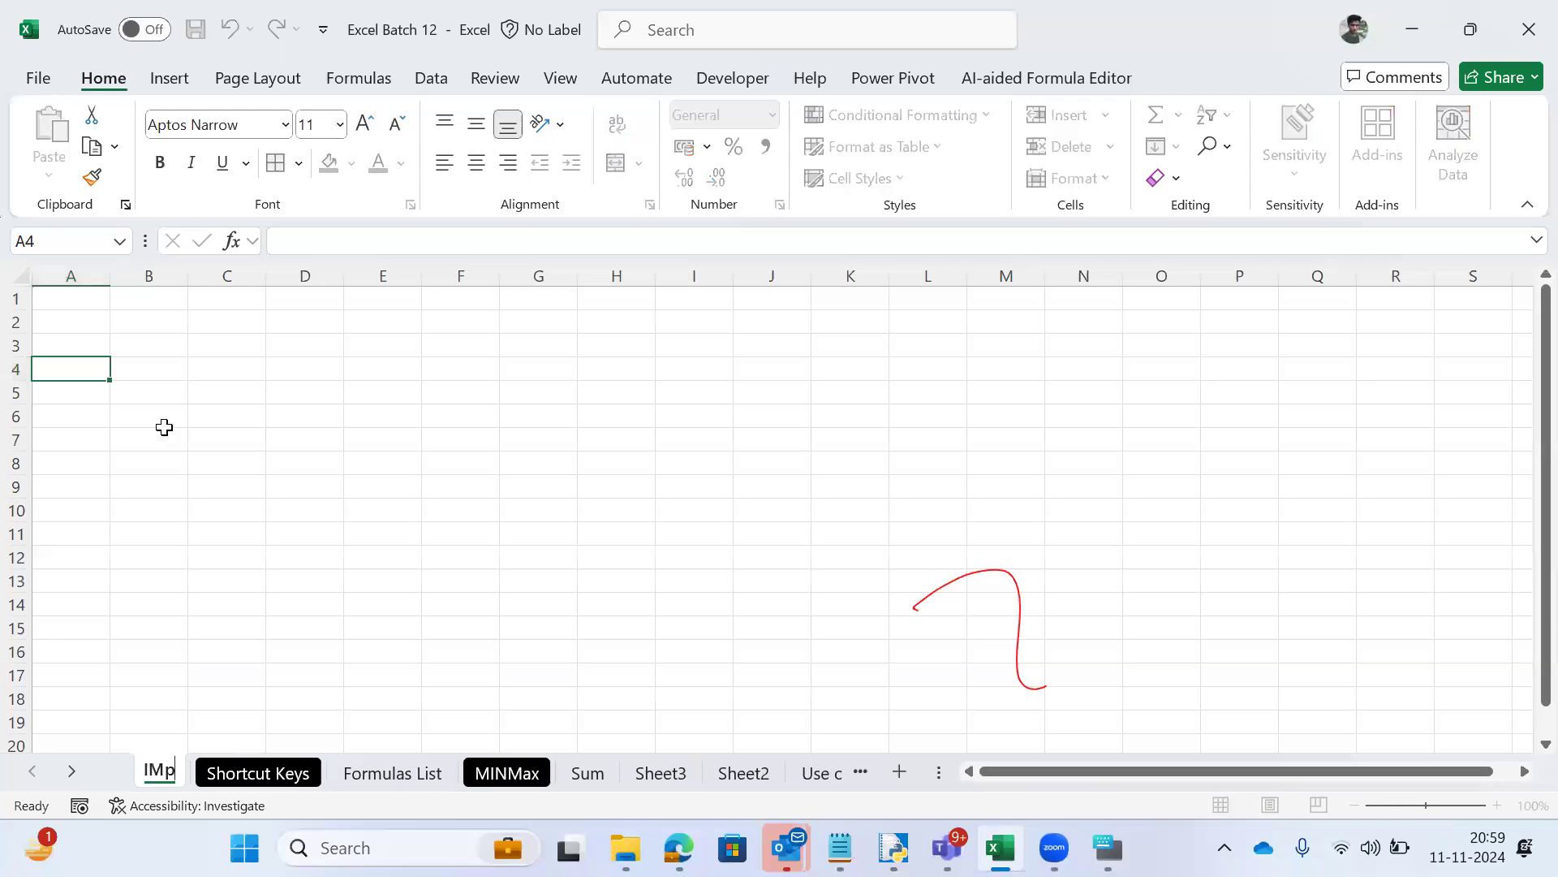
{"action": "type", "text": "Important"}
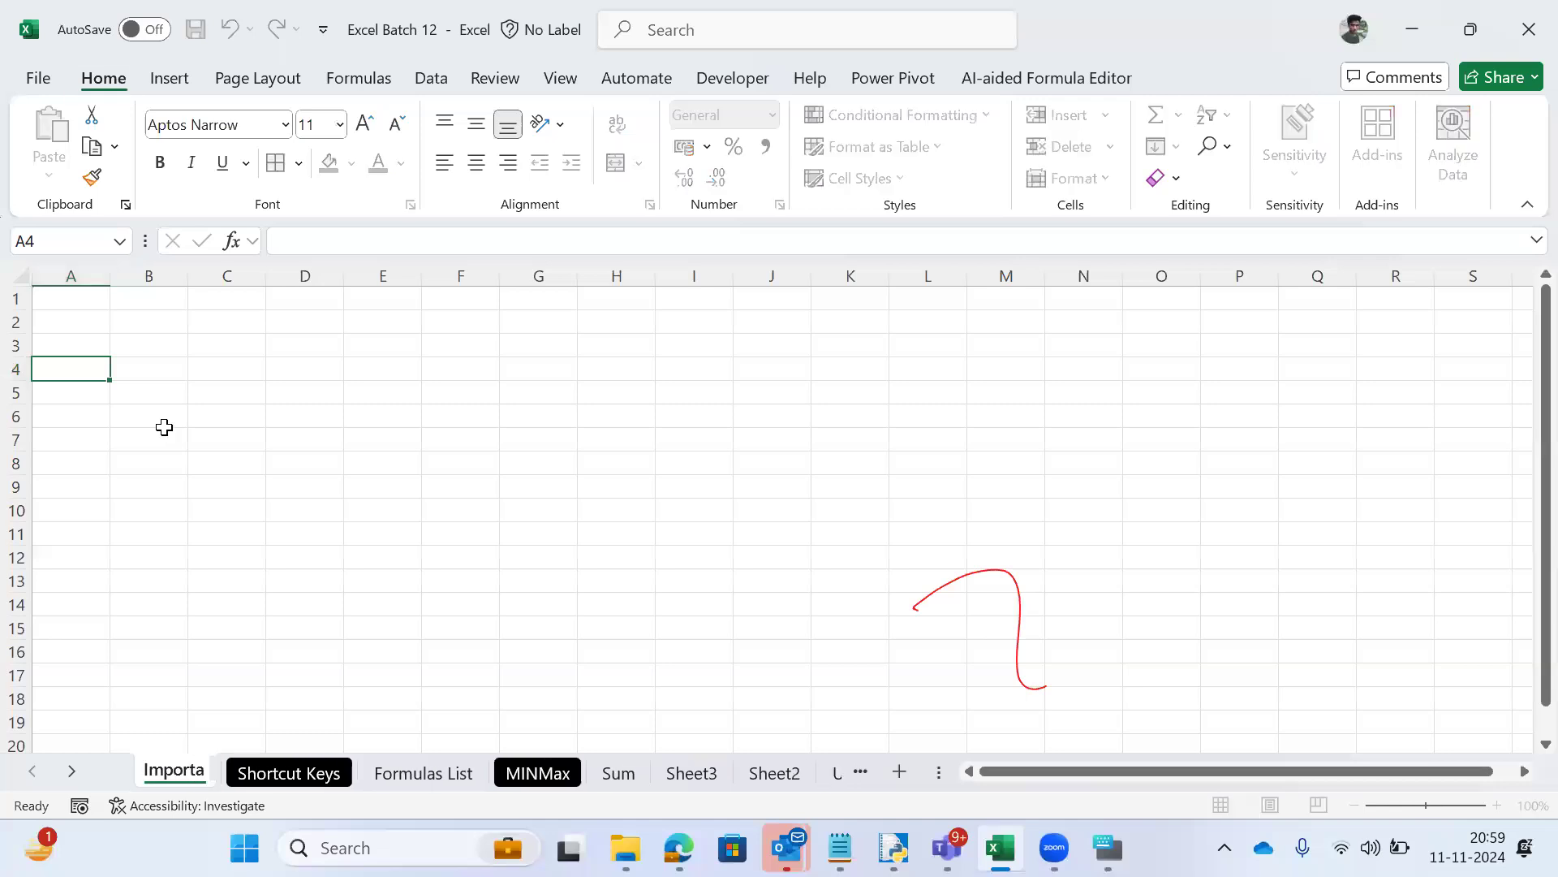
{"action": "key", "text": "Return"}
Step: Copy the range A1:C18 with the basic keys, custom keys and explanations from the Shortcut Keys sheet
{"action": "key", "text": "Up"}
{"action": "key", "text": "Up"}
{"action": "key", "text": "ctrl+Page_Down"}
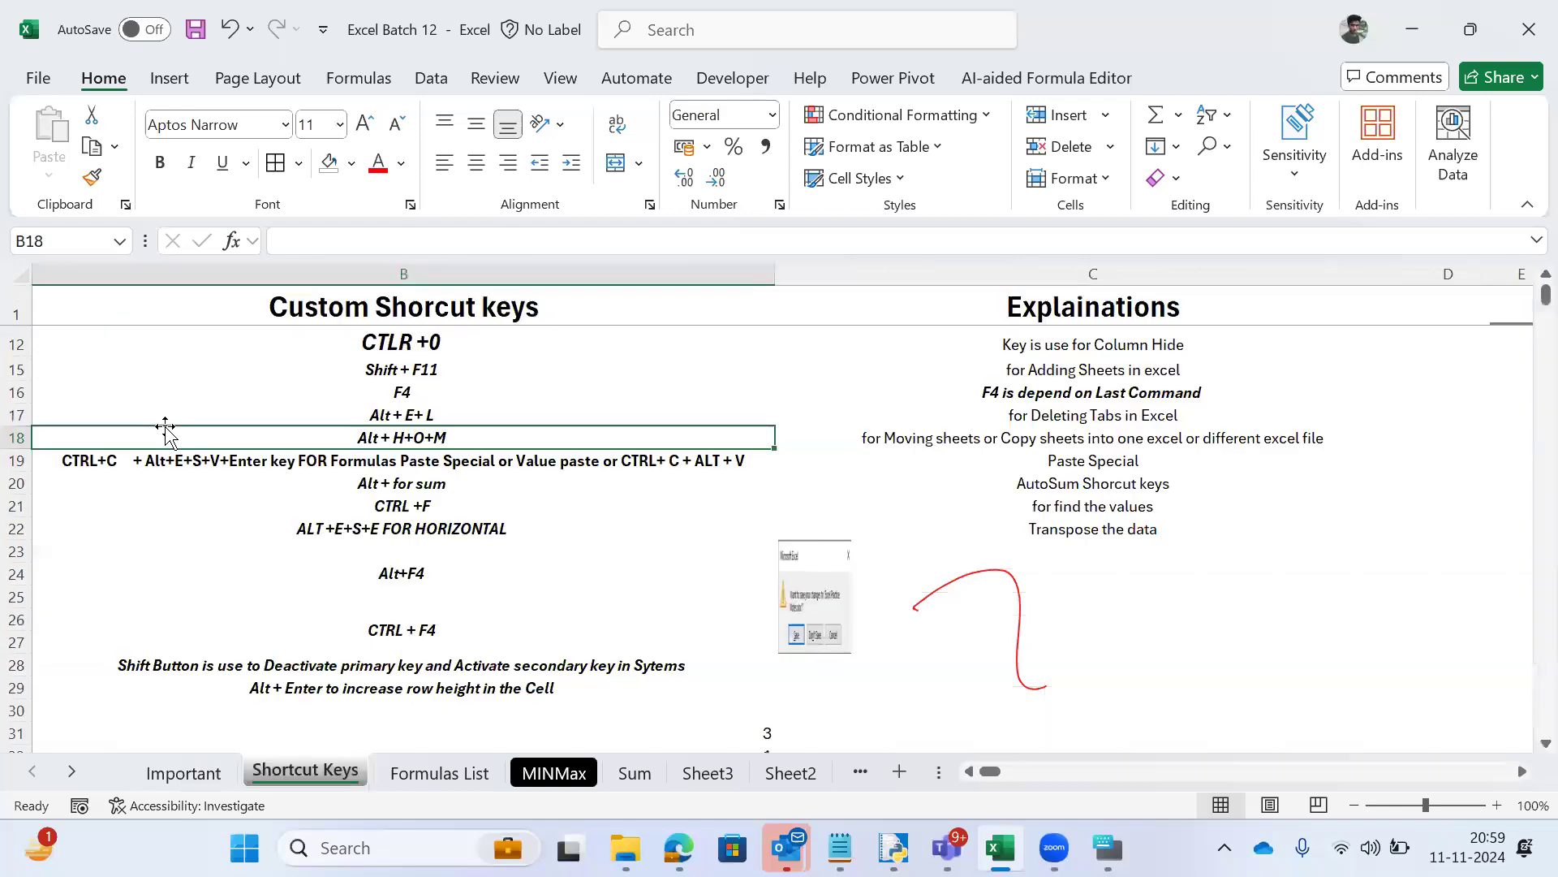
{"action": "key", "text": "ctrl+shift+Up"}
{"action": "key", "text": "ctrl+shift+Right"}
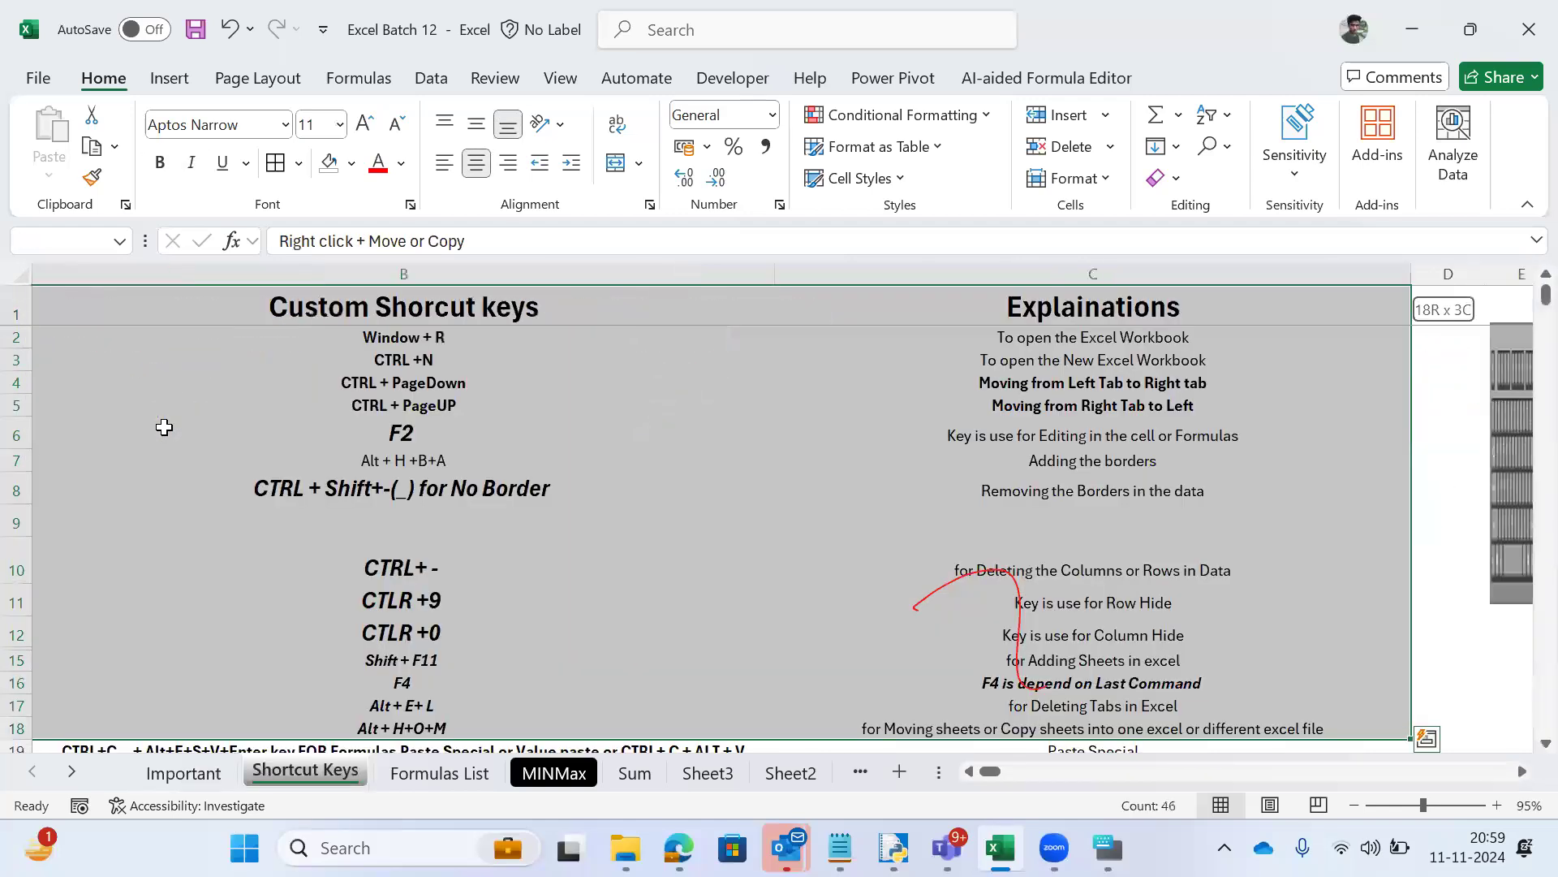
{"action": "key", "text": "Up"}
{"action": "key", "text": "ctrl+Up"}
{"action": "key", "text": "shift+Down"}
{"action": "key", "text": "shift+Down"}
{"action": "key", "text": "shift+Right"}
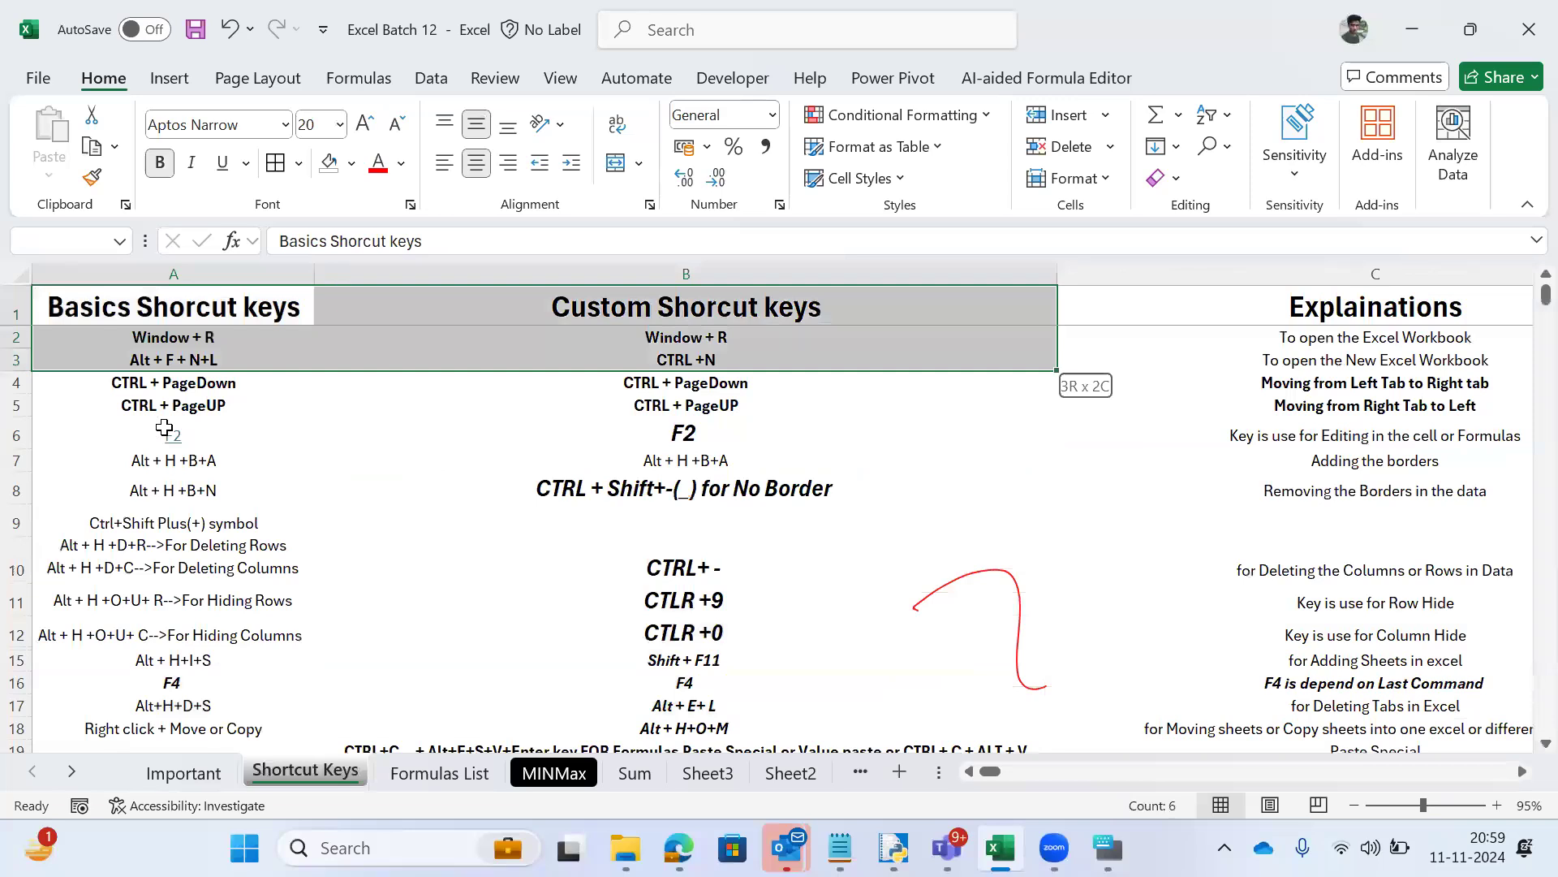
{"action": "key", "text": "shift+Right"}
{"action": "key", "text": "shift+Down"}
{"action": "key", "text": "shift+Down"}
{"action": "key", "text": "shift+Down"}
{"action": "key", "text": "shift+Down"}
{"action": "key", "text": "shift+Down"}
{"action": "key", "text": "shift+Down"}
{"action": "key", "text": "shift+Down"}
{"action": "key", "text": "shift+Down"}
{"action": "key", "text": "shift+Down"}
{"action": "key", "text": "shift+Down"}
{"action": "key", "text": "shift+Down"}
{"action": "key", "text": "shift+Down"}
{"action": "key", "text": "shift+Down"}
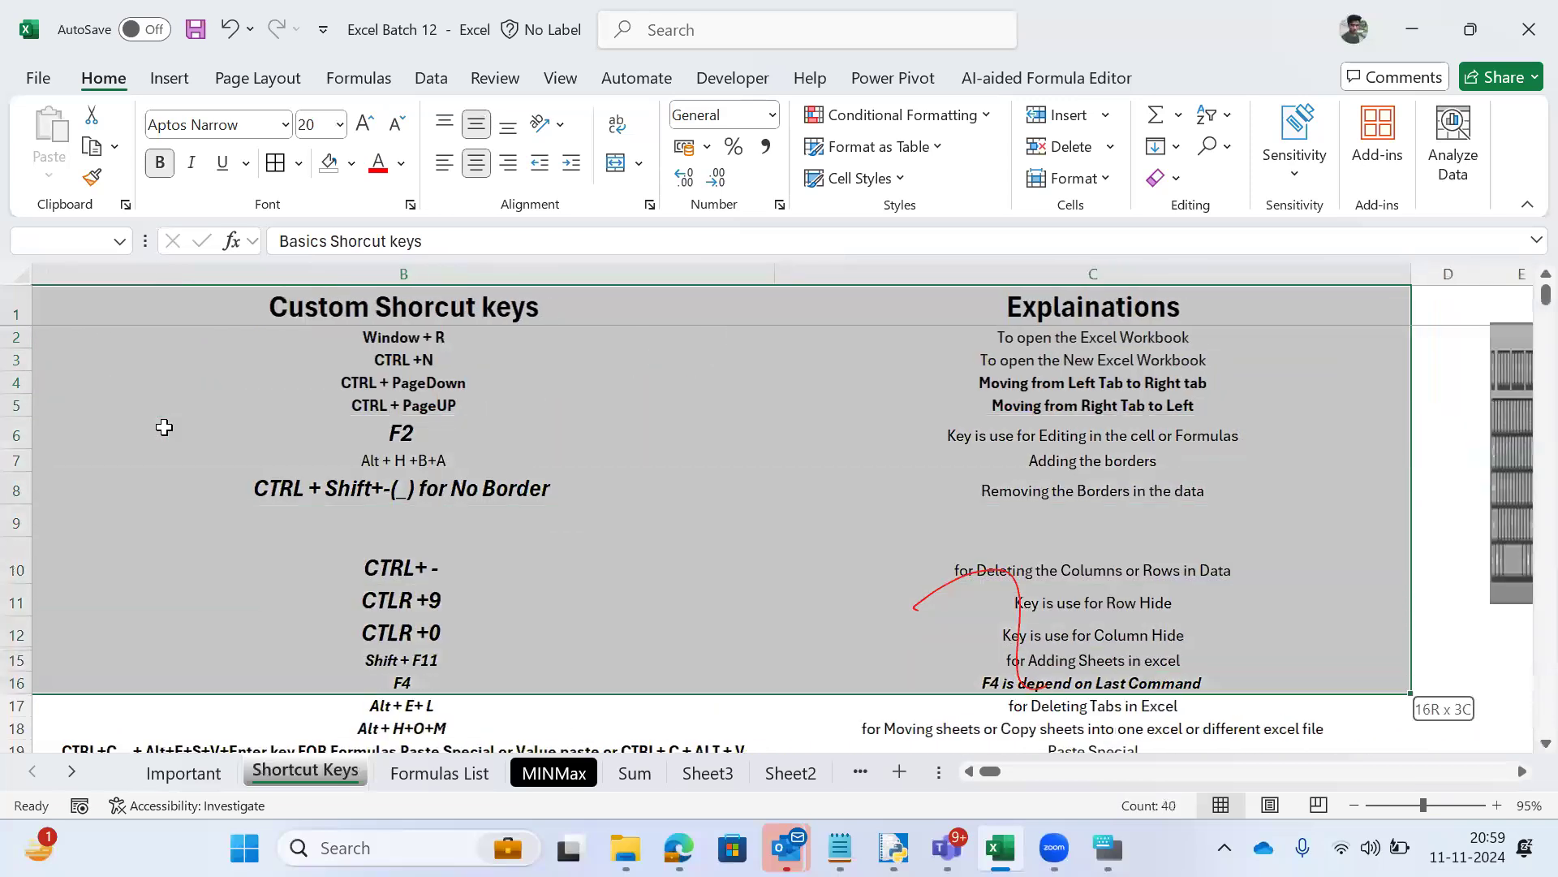
{"action": "key", "text": "ctrl+c"}
Step: Paste the copied shortcut table at A1 of the Important sheet and autofit its column widths
{"action": "key", "text": "ctrl+Page_Up"}
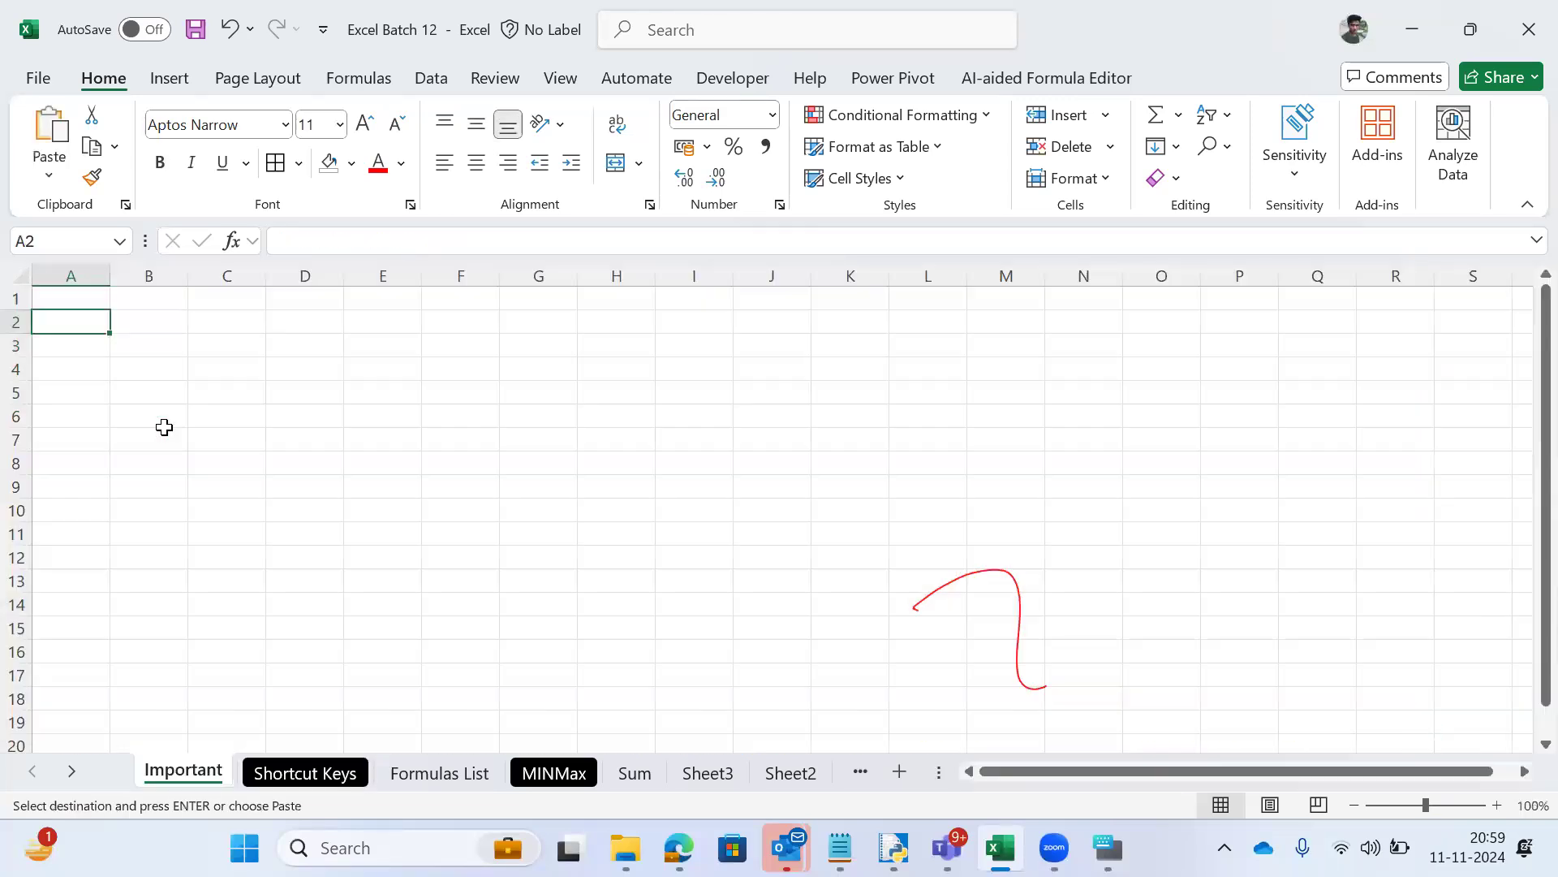
{"action": "key", "text": "ctrl+v"}
{"action": "key", "text": "alt+h"}
{"action": "key", "text": "o"}
{"action": "key", "text": "i"}
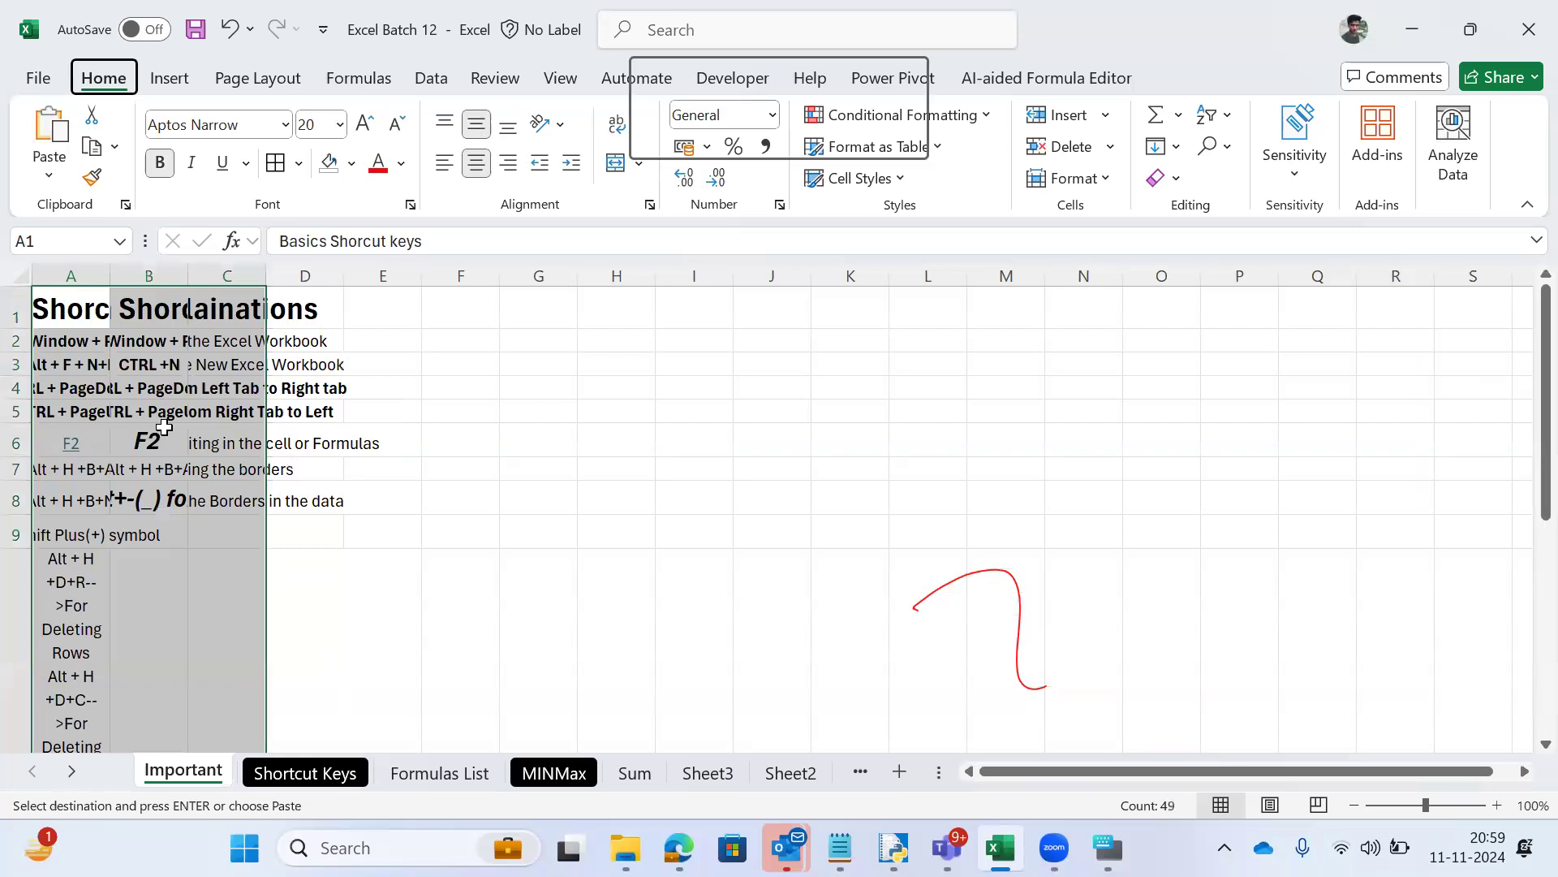
Step: Delete row 18 with the Move or Copy entry from the Important sheet and save the workbook
{"action": "key", "text": "ctrl+Down"}
{"action": "key", "text": "ctrl+Down"}
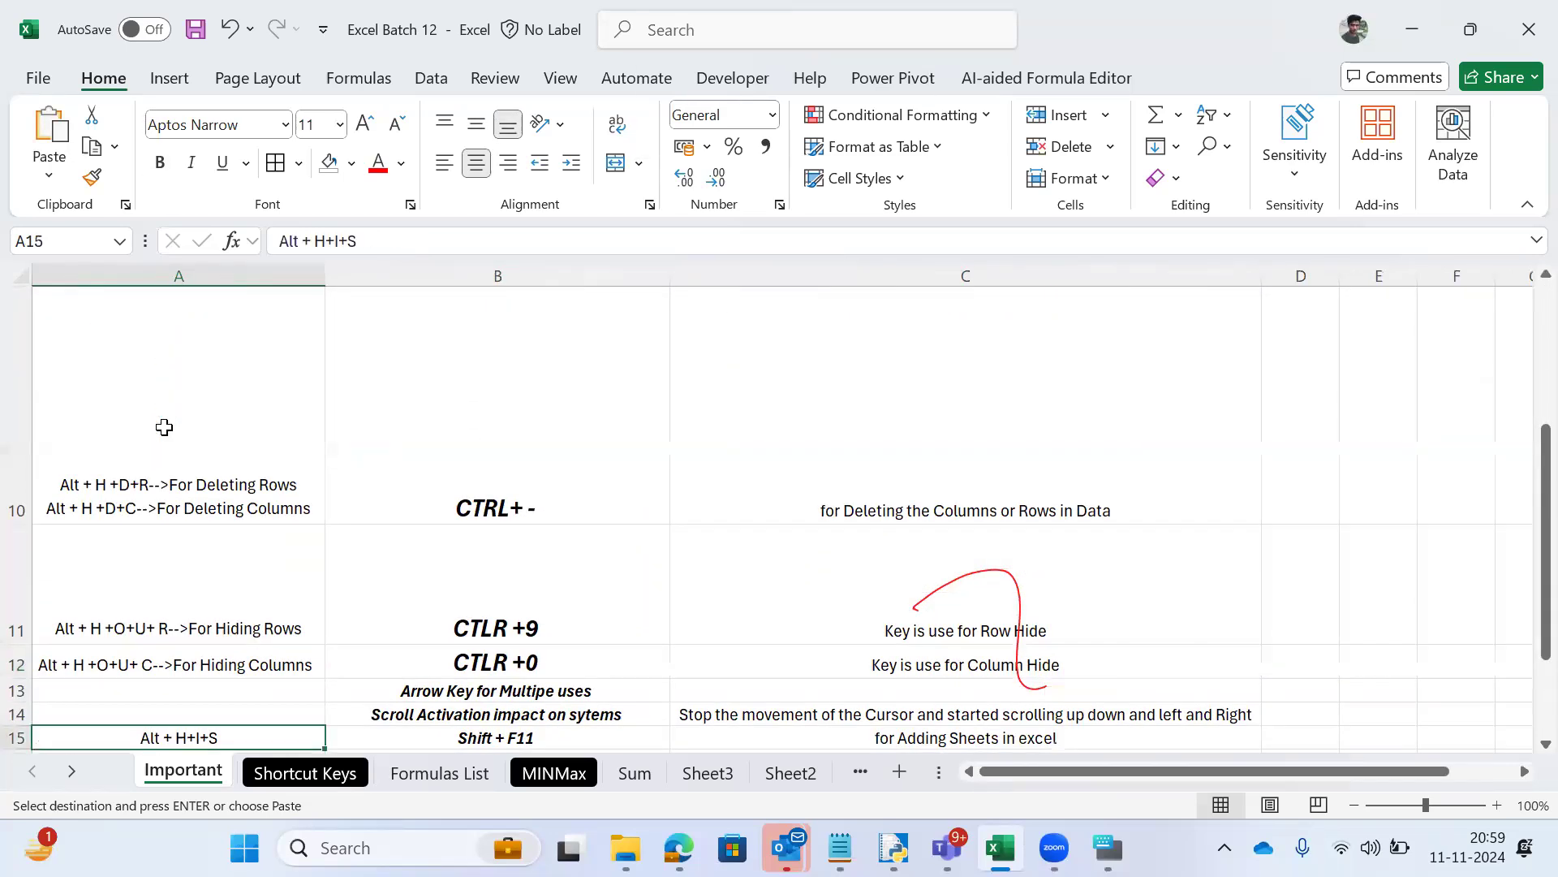
{"action": "key", "text": "ctrl+Down"}
{"action": "key", "text": "Up"}
{"action": "key", "text": "Down"}
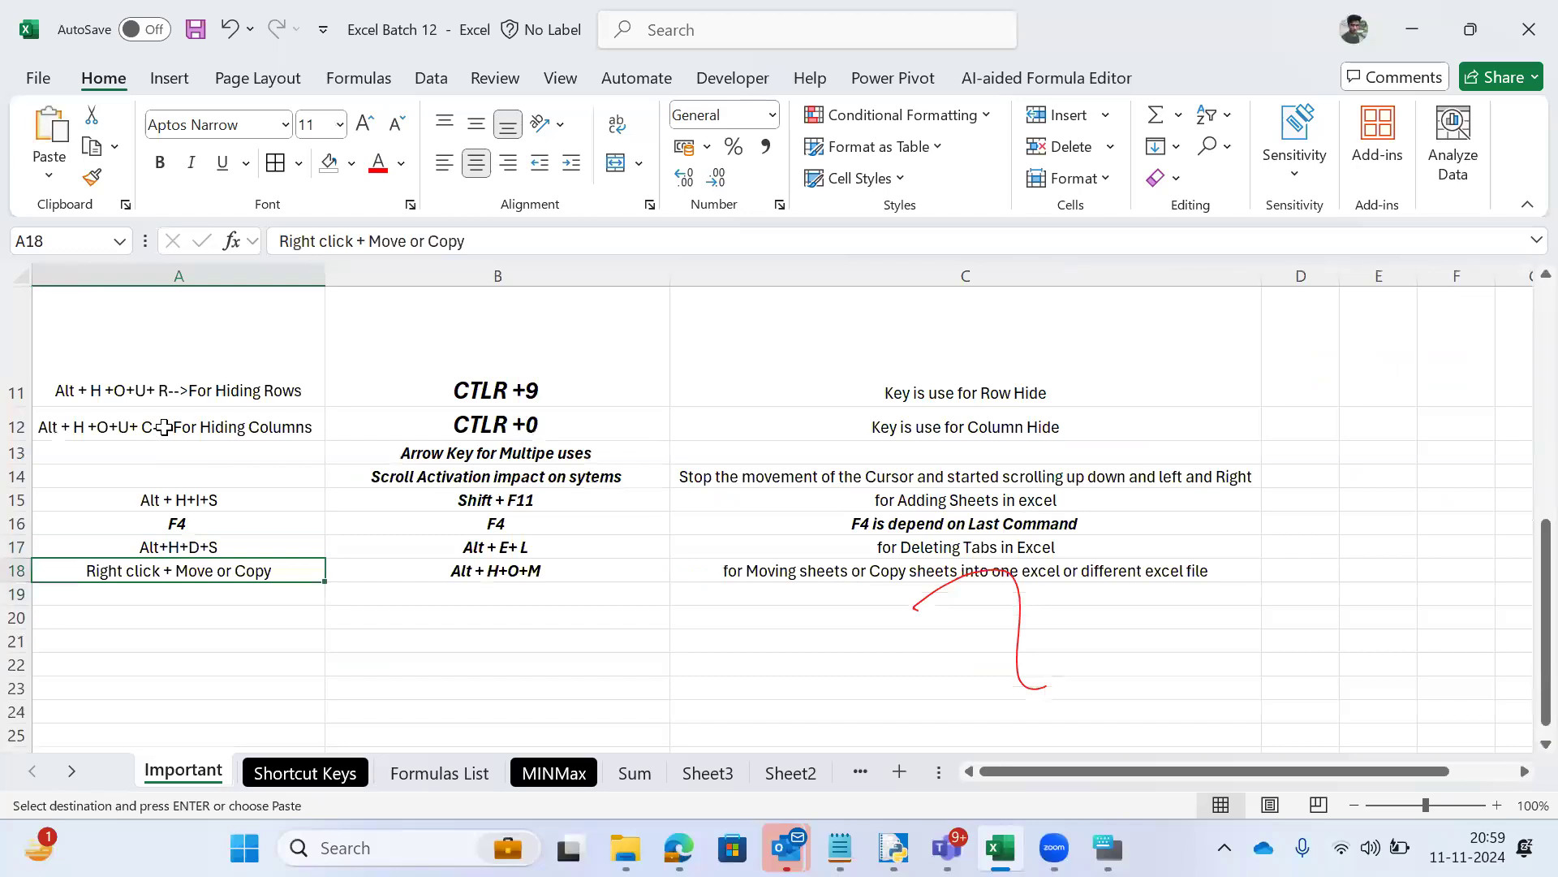
{"action": "key", "text": "Escape"}
{"action": "key", "text": "shift+space"}
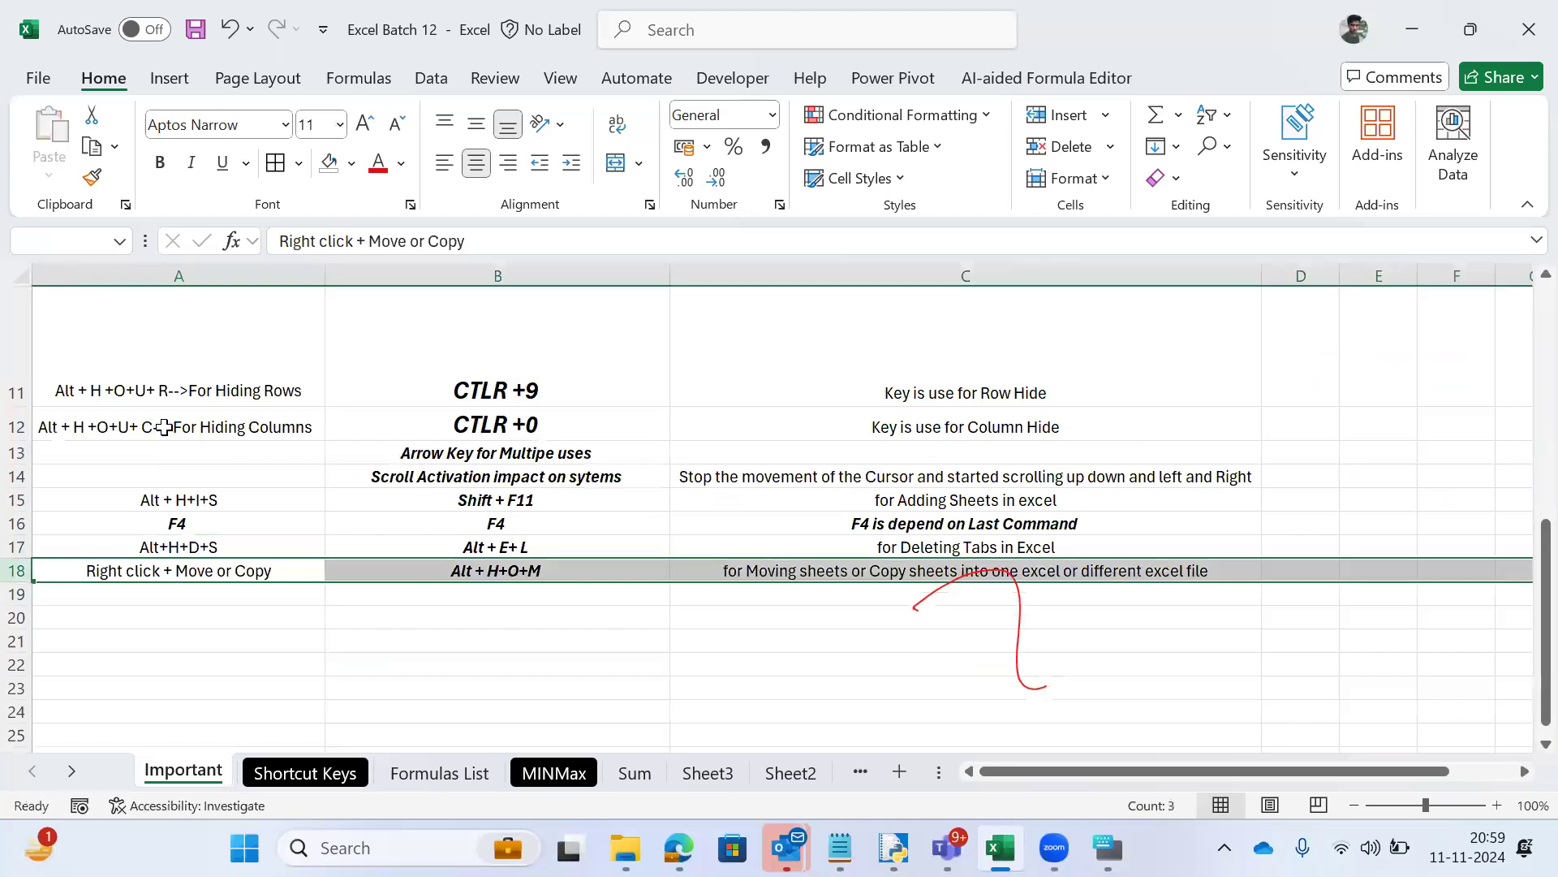
{"action": "key", "text": "ctrl+minus"}
{"action": "key", "text": "Up"}
{"action": "key", "text": "ctrl+s"}
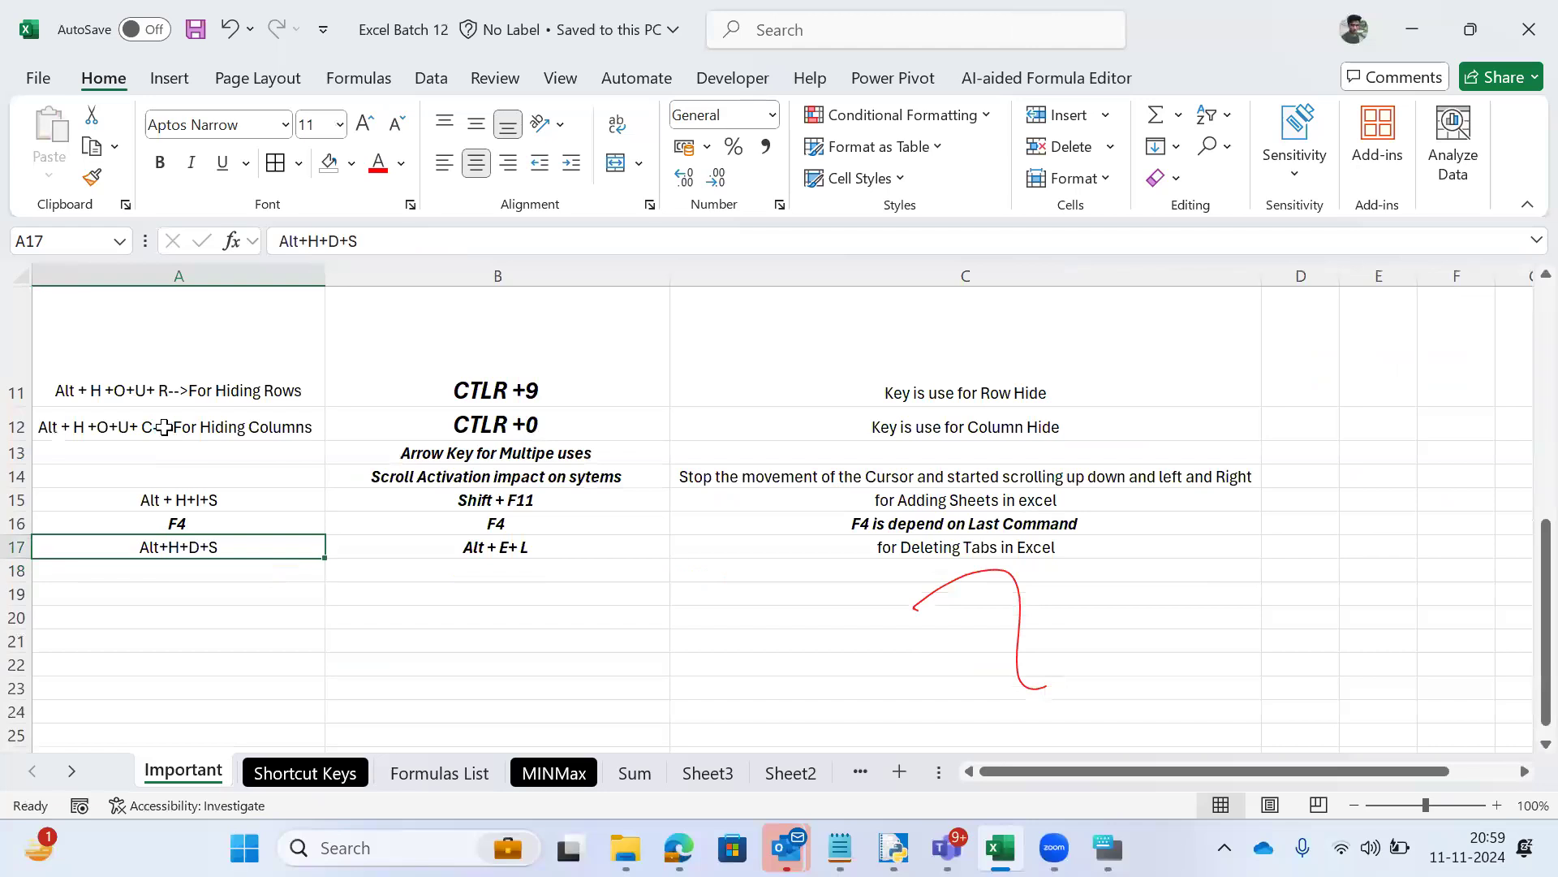
Step: Rename the Important sheet as "Important Tabs" and save the workbook
{"action": "key", "text": "alt+h"}
{"action": "key", "text": "o"}
{"action": "key", "text": "r"}
{"action": "key", "text": "End"}
{"action": "type", "text": "Tabs"}
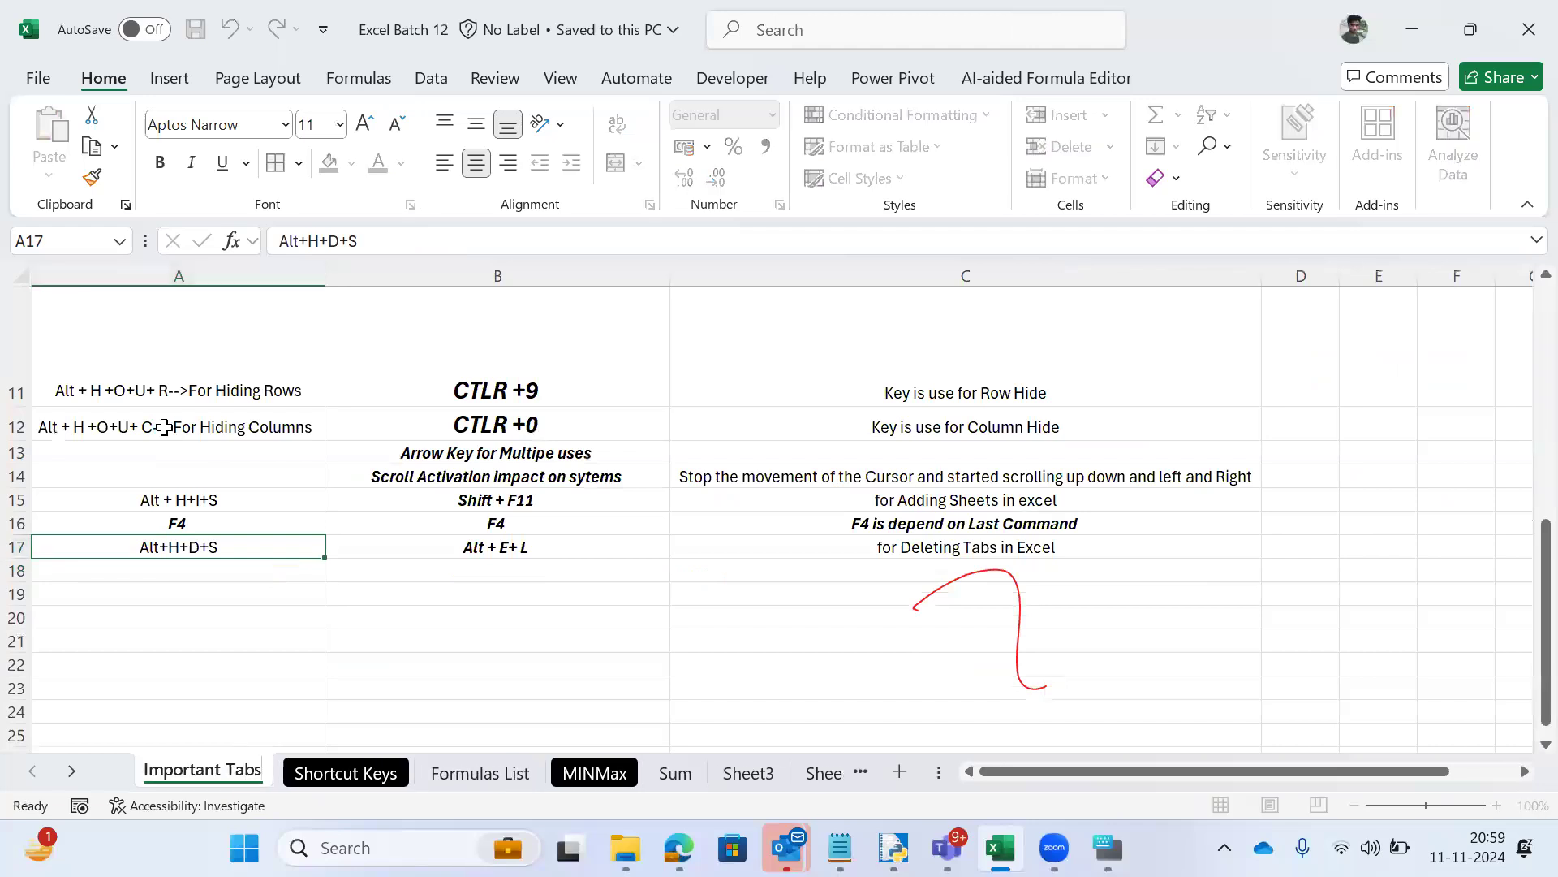
{"action": "key", "text": "Return"}
{"action": "key", "text": "ctrl+s"}
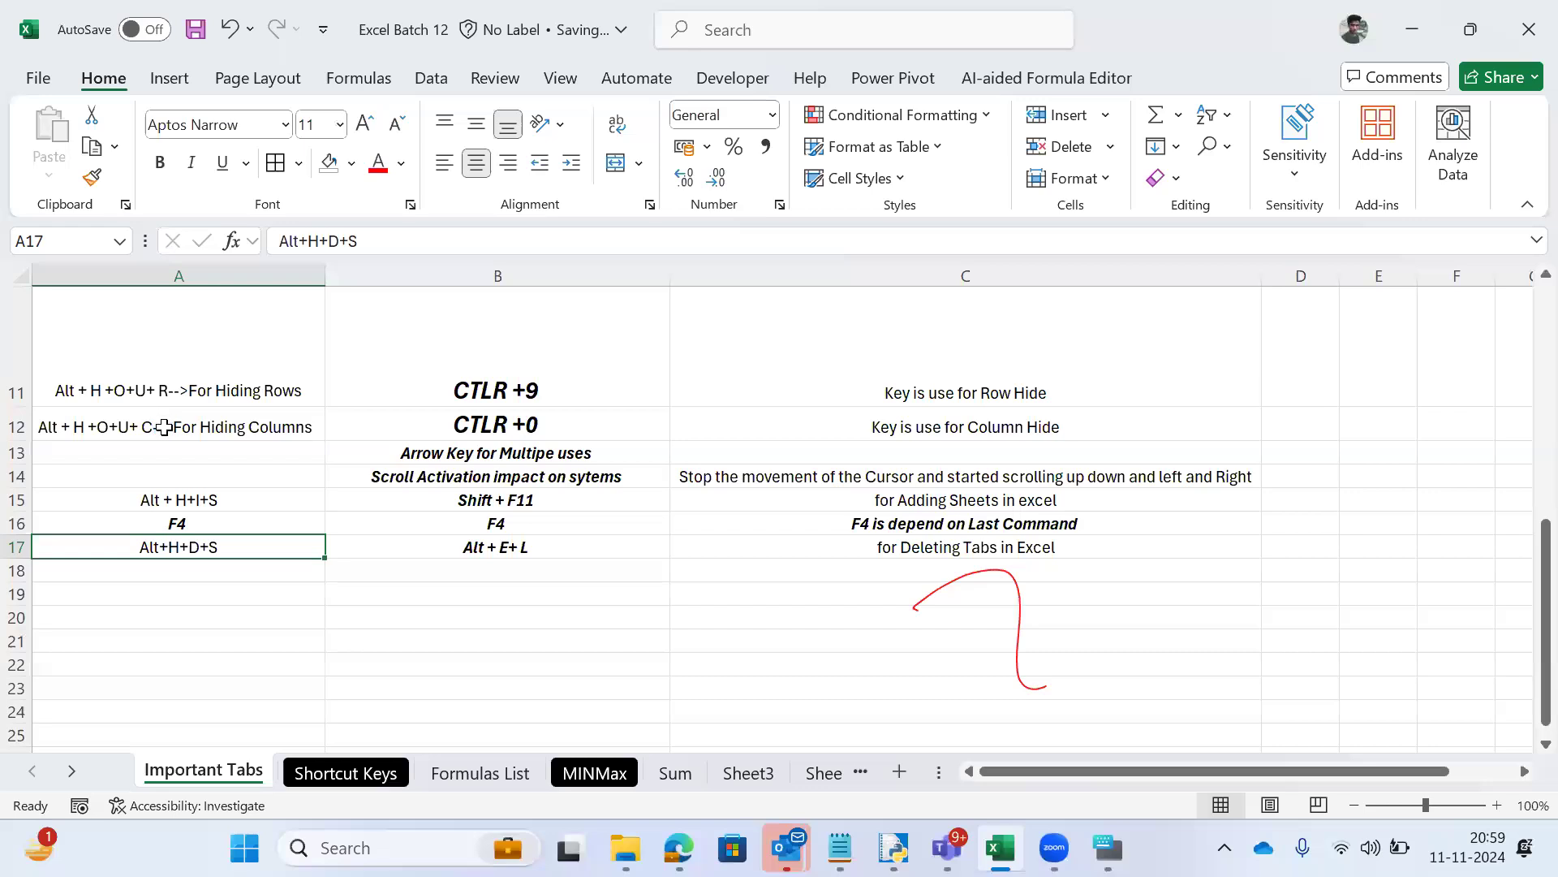
Step: Switch to File Explorer, check for the Excel Batch 12 file in the Downloads folder, and return to Excel
{"action": "key", "text": "alt+Tab"}
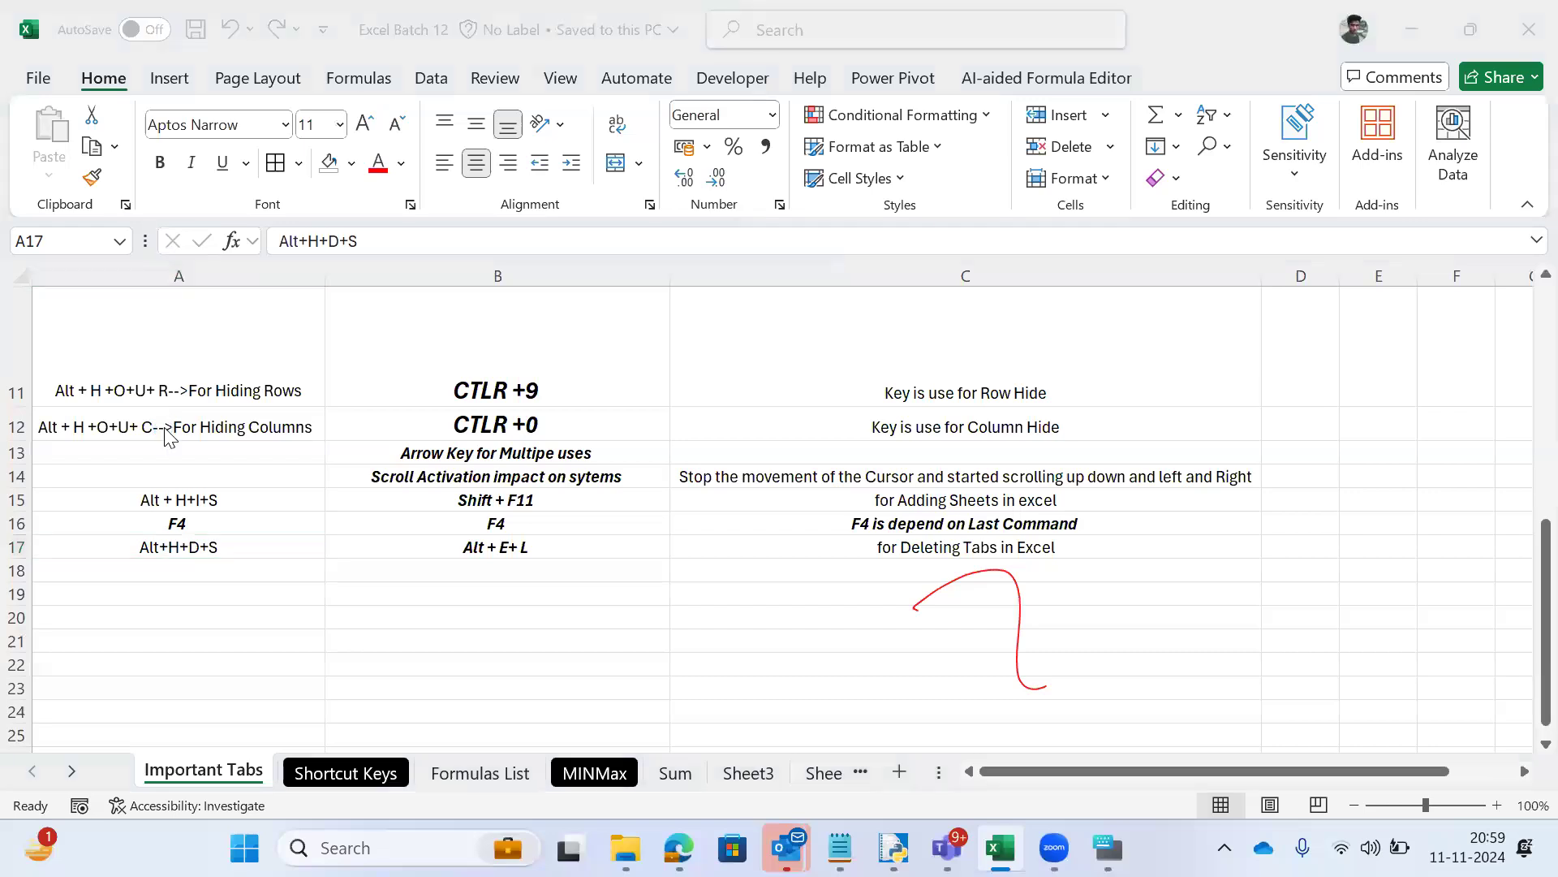
{"action": "key", "text": "alt+Down"}
{"action": "key", "text": "alt+Left"}
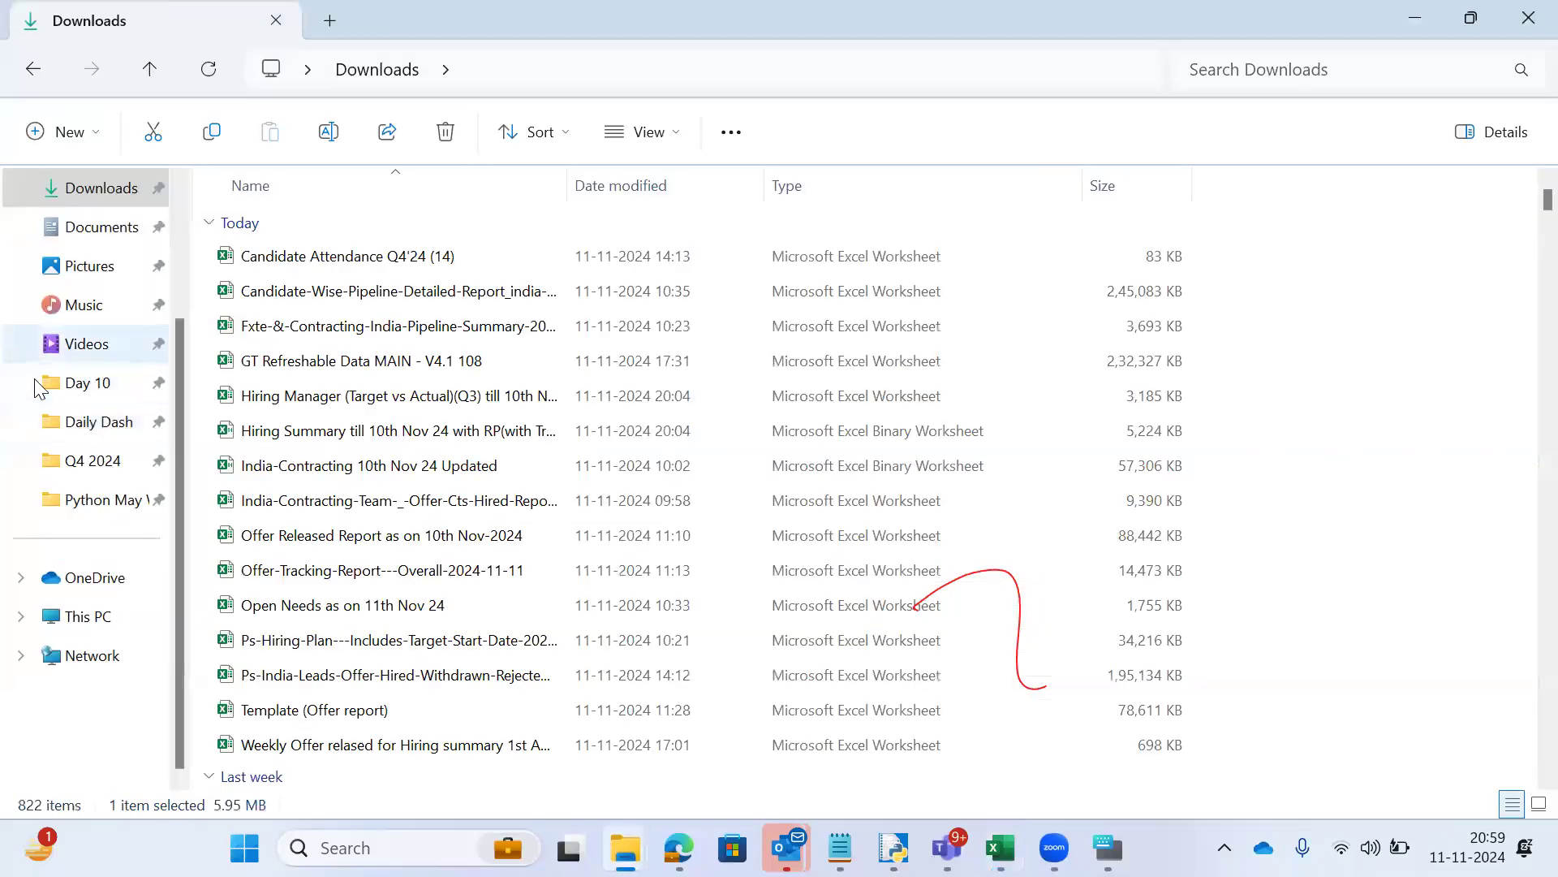
{"action": "left_click", "coordinate": [102, 191]}
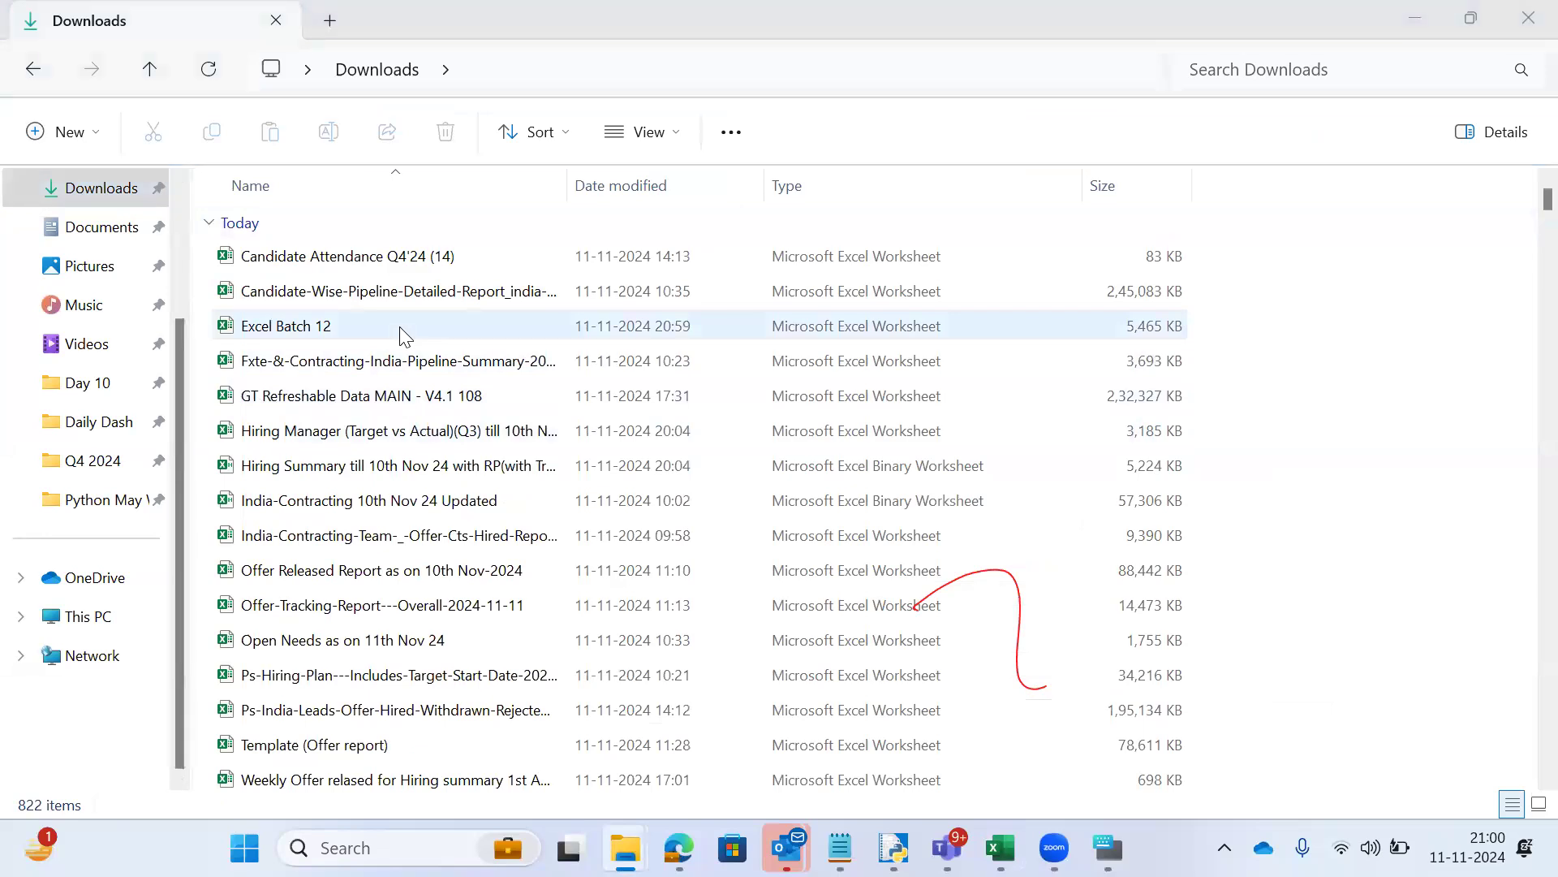
{"action": "key", "text": "alt+Tab"}
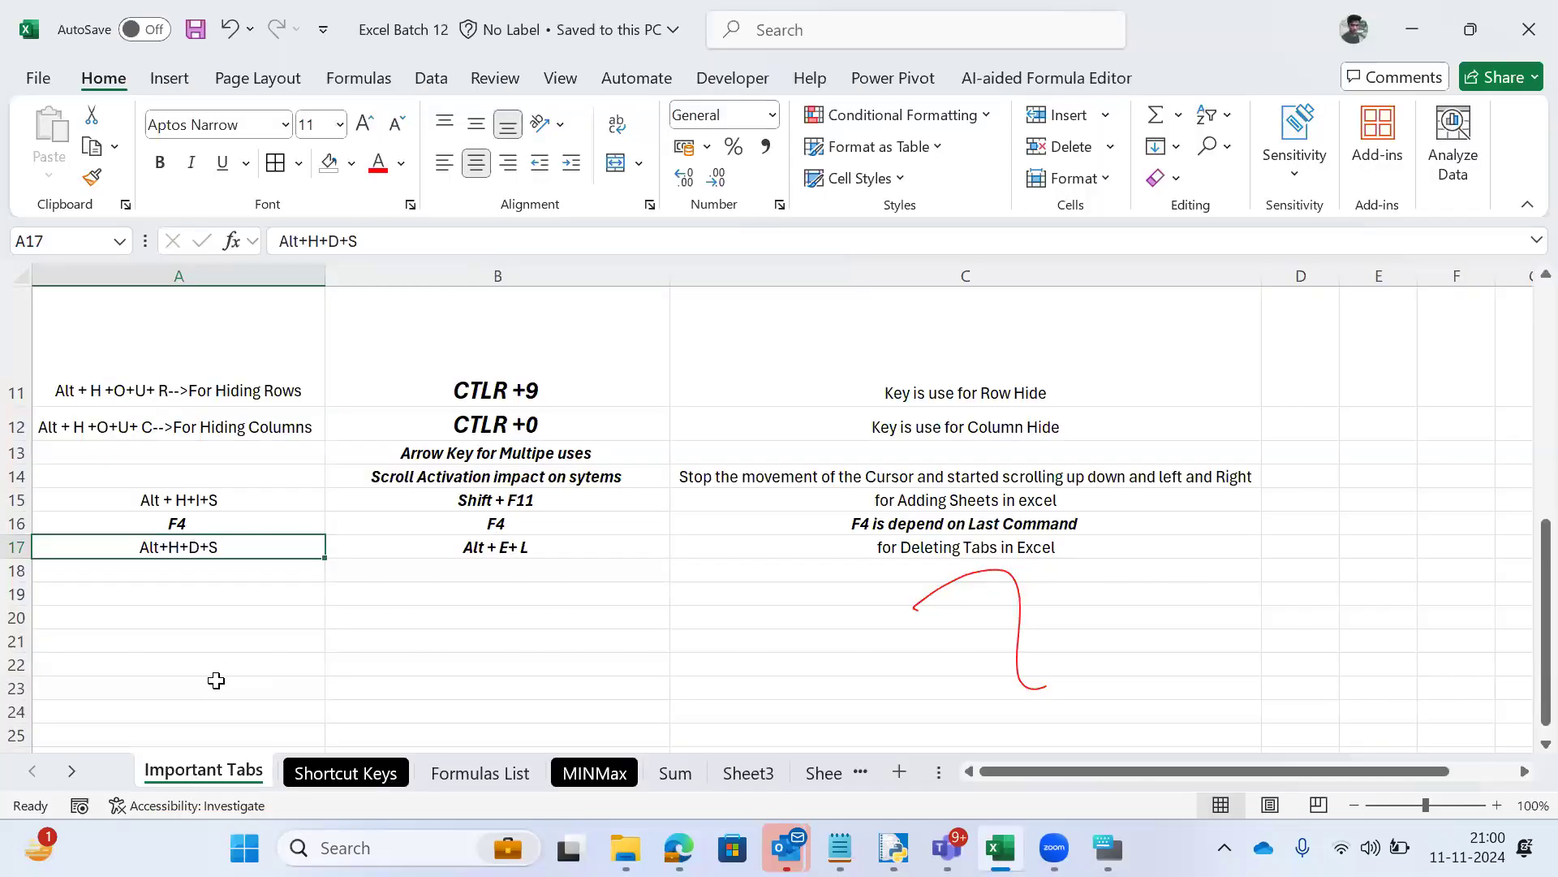
Step: Delete the Important Tabs sheet with the Delete Sheet command, confirming its permanent removal
{"action": "type", "text": "al"}
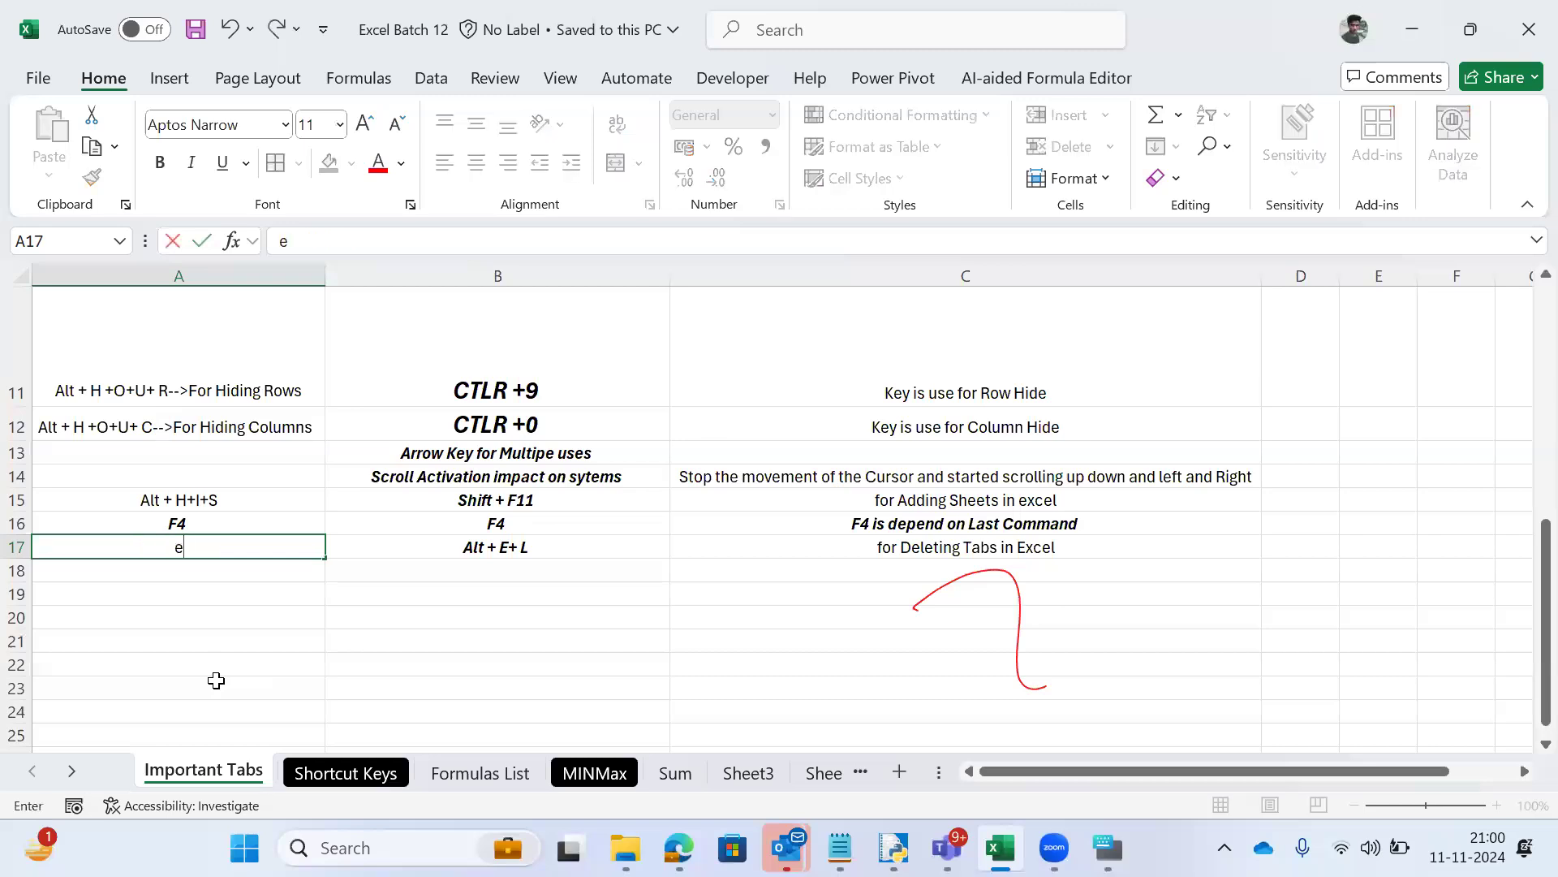
{"action": "key", "text": "Escape"}
{"action": "key", "text": "Down"}
{"action": "key", "text": "Down"}
{"action": "key", "text": "Down"}
{"action": "key", "text": "alt+h"}
{"action": "key", "text": "d"}
{"action": "key", "text": "s"}
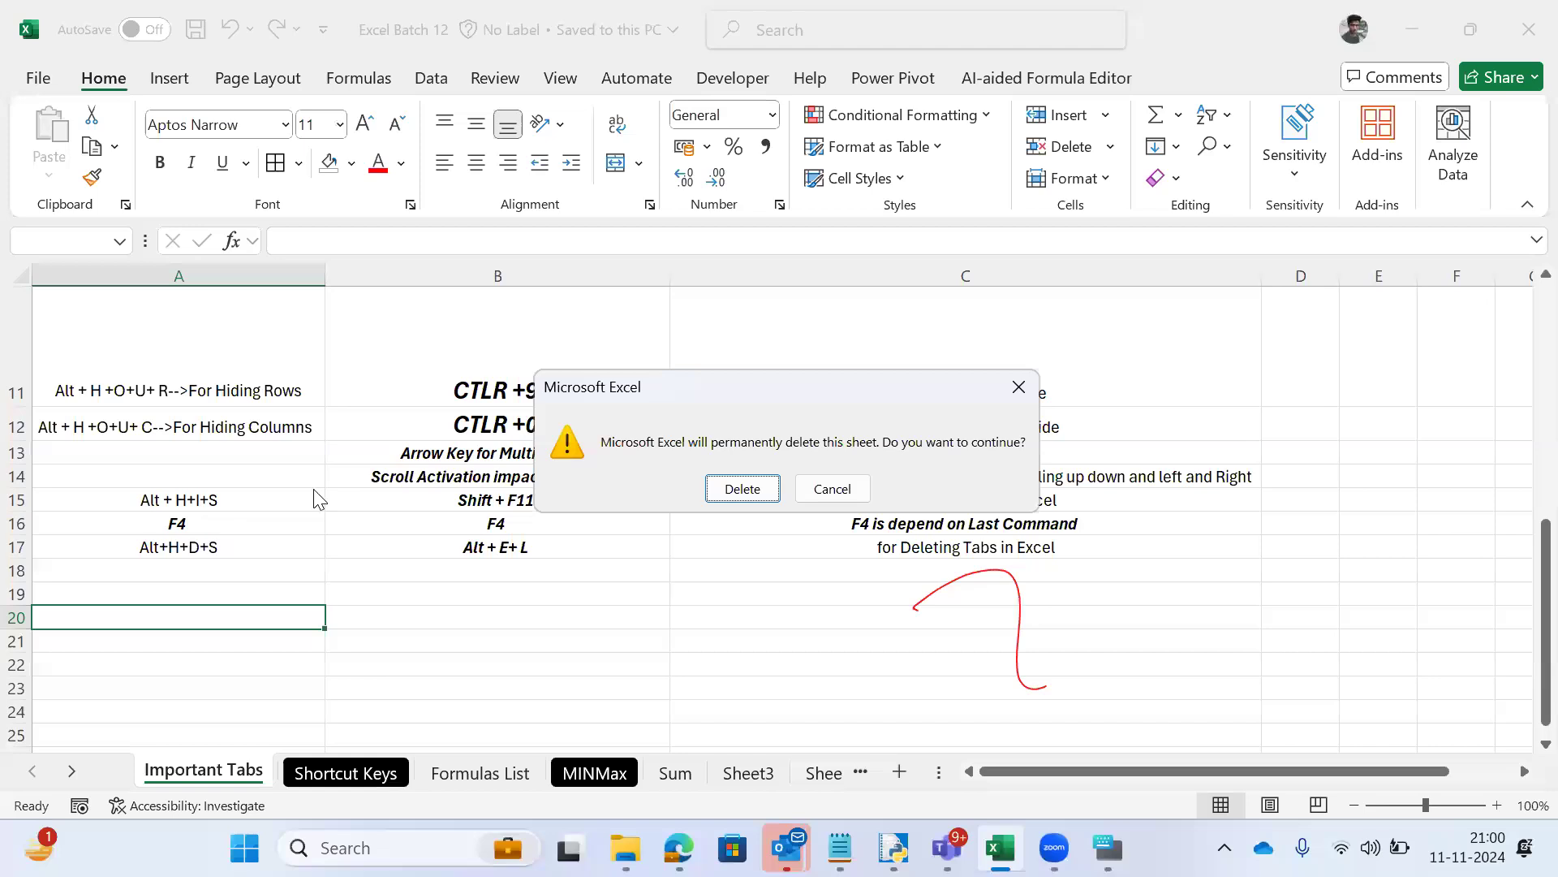
{"action": "left_click", "coordinate": [733, 490]}
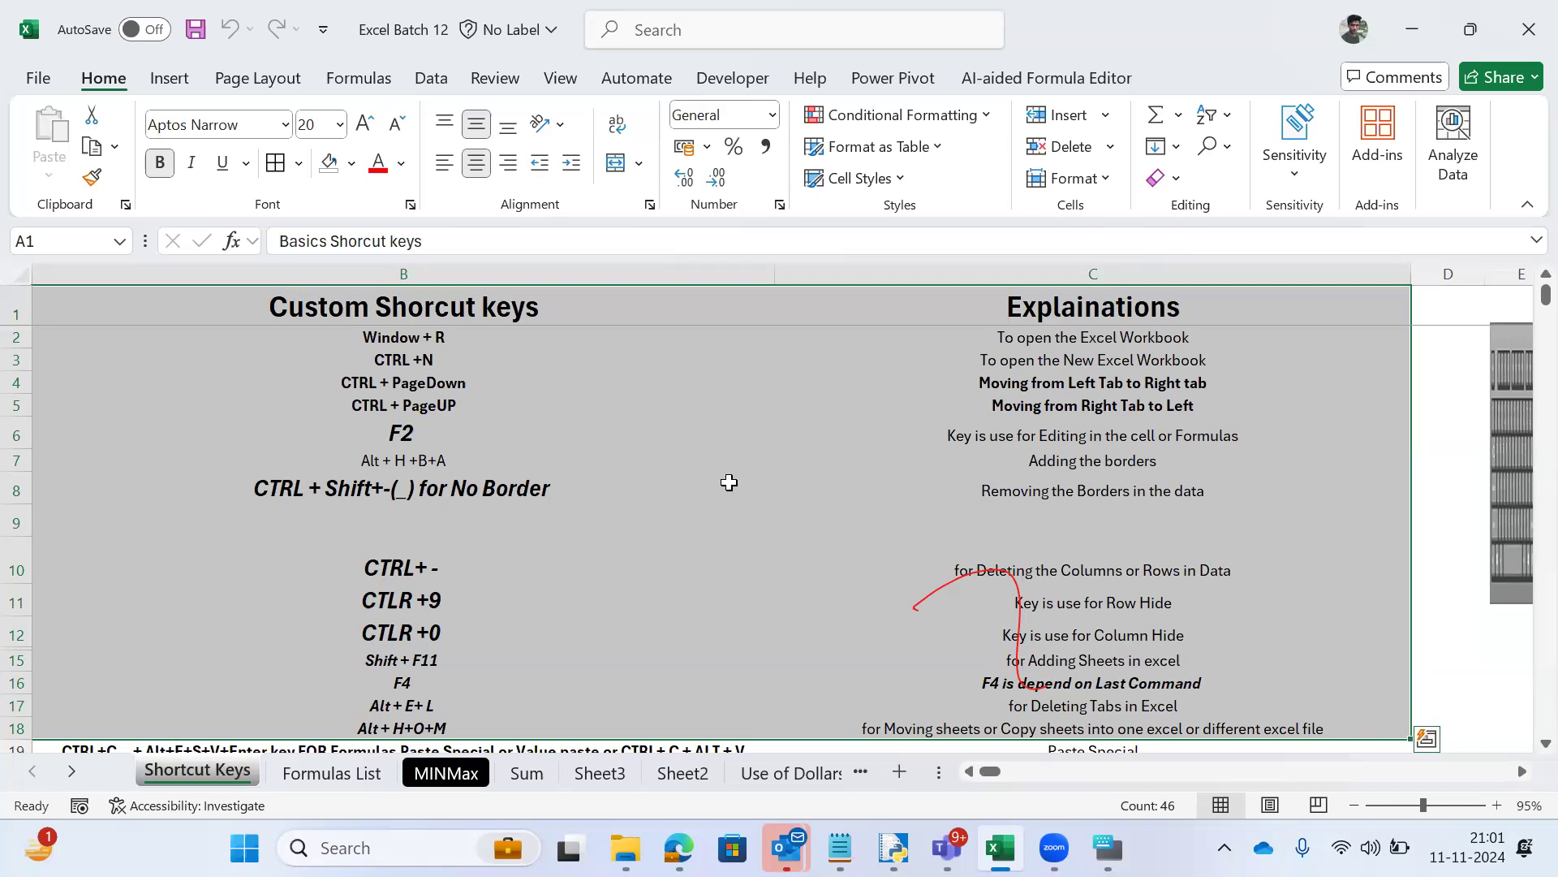
Step: Close the workbook without saving, and reopen Excel Batch 12 from the Downloads folder with its external links updated
{"action": "left_click", "coordinate": [1525, 30]}
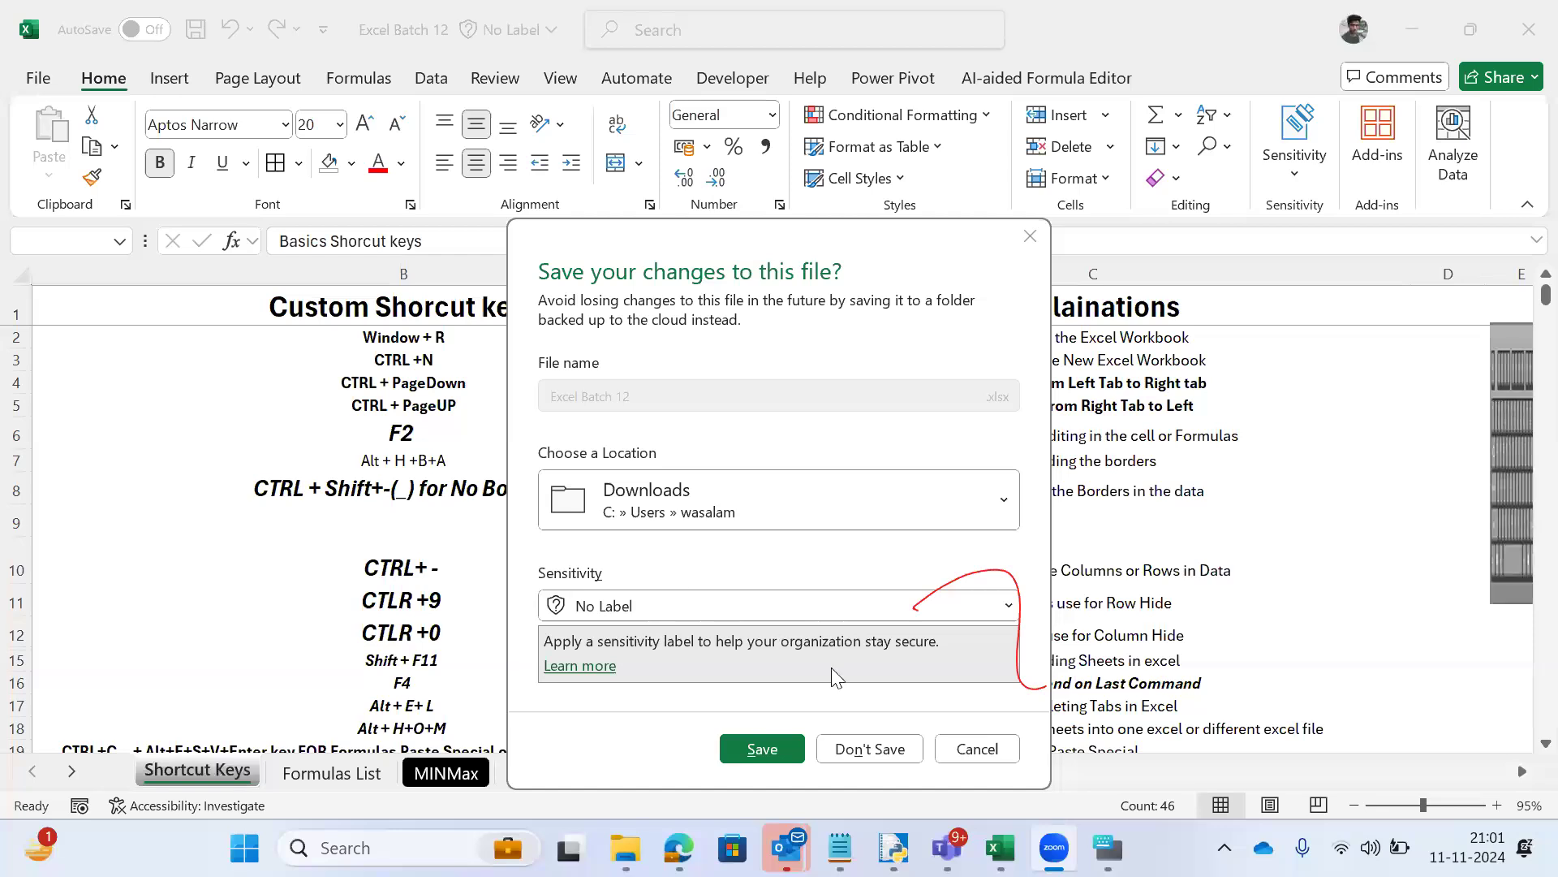
{"action": "left_click", "coordinate": [886, 750]}
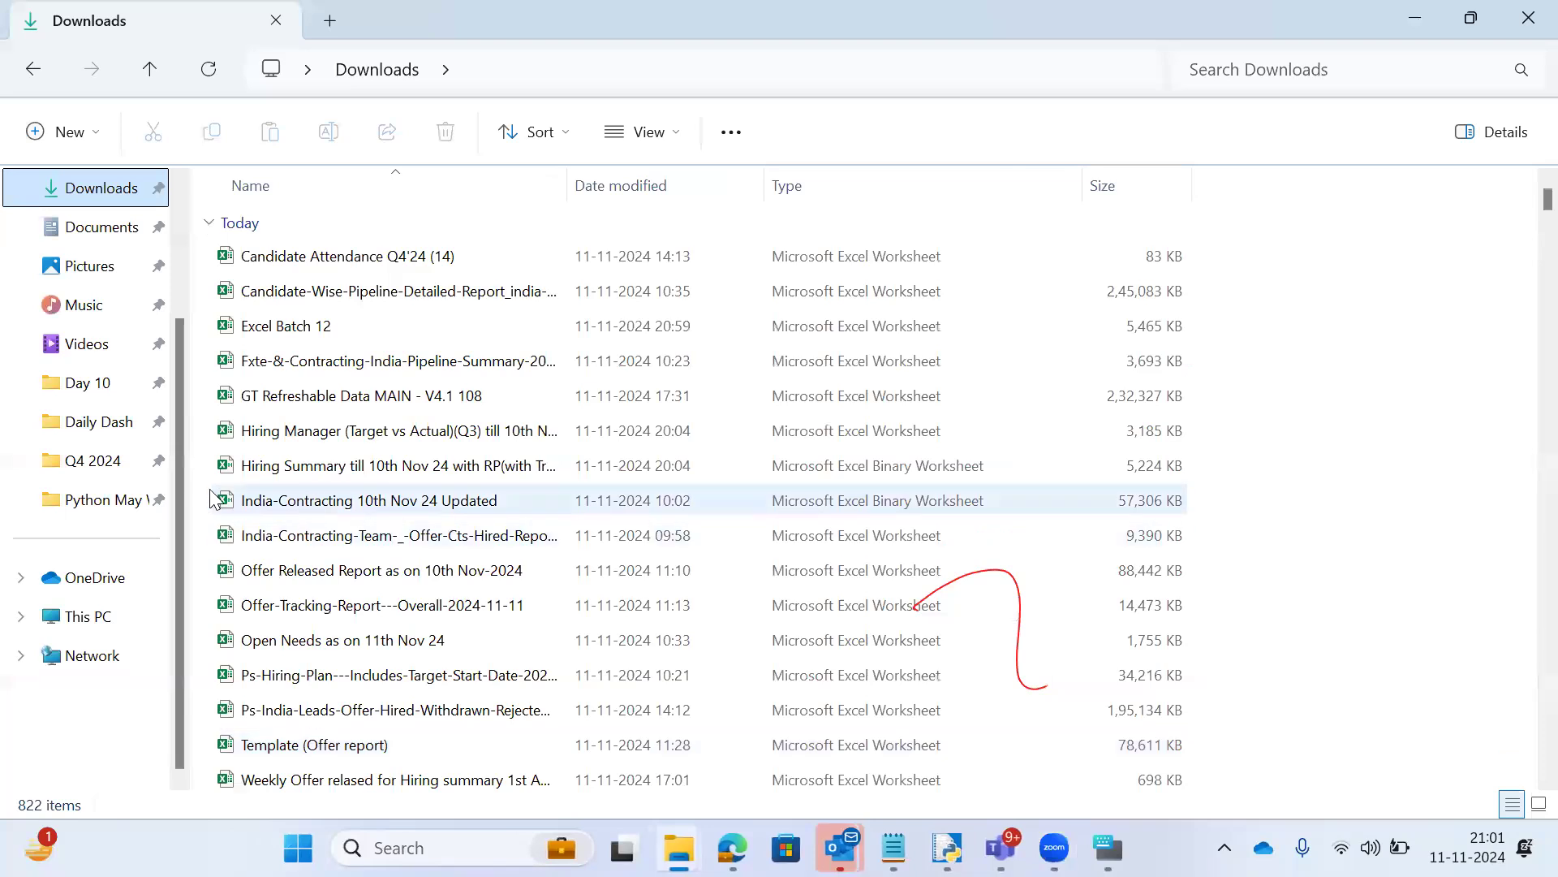
{"action": "left_click", "coordinate": [122, 423]}
{"action": "left_click", "coordinate": [116, 201]}
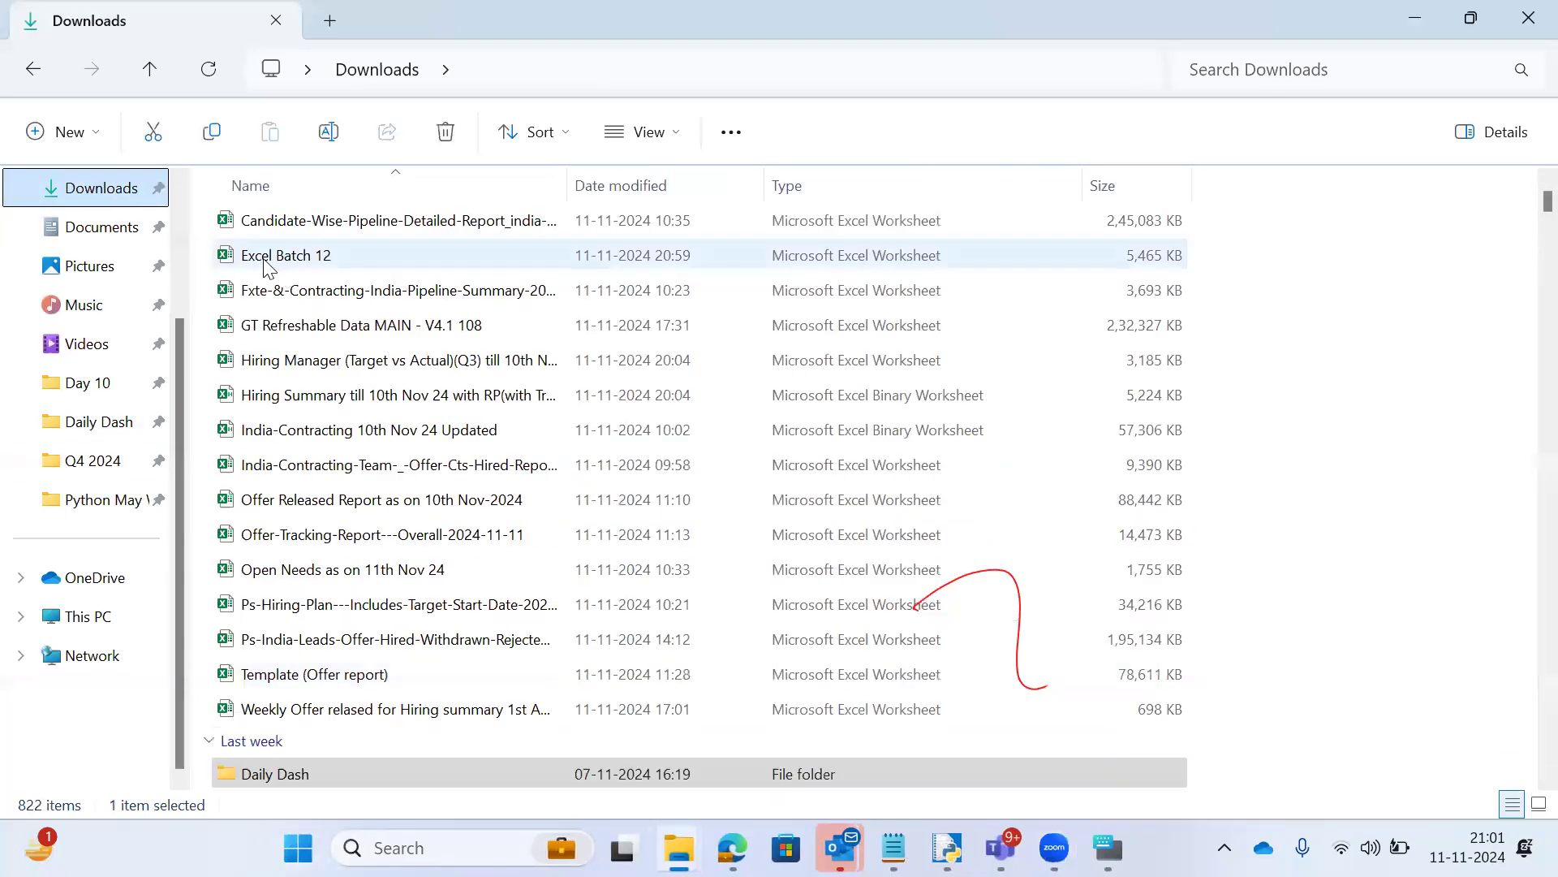
{"action": "left_click", "coordinate": [268, 258]}
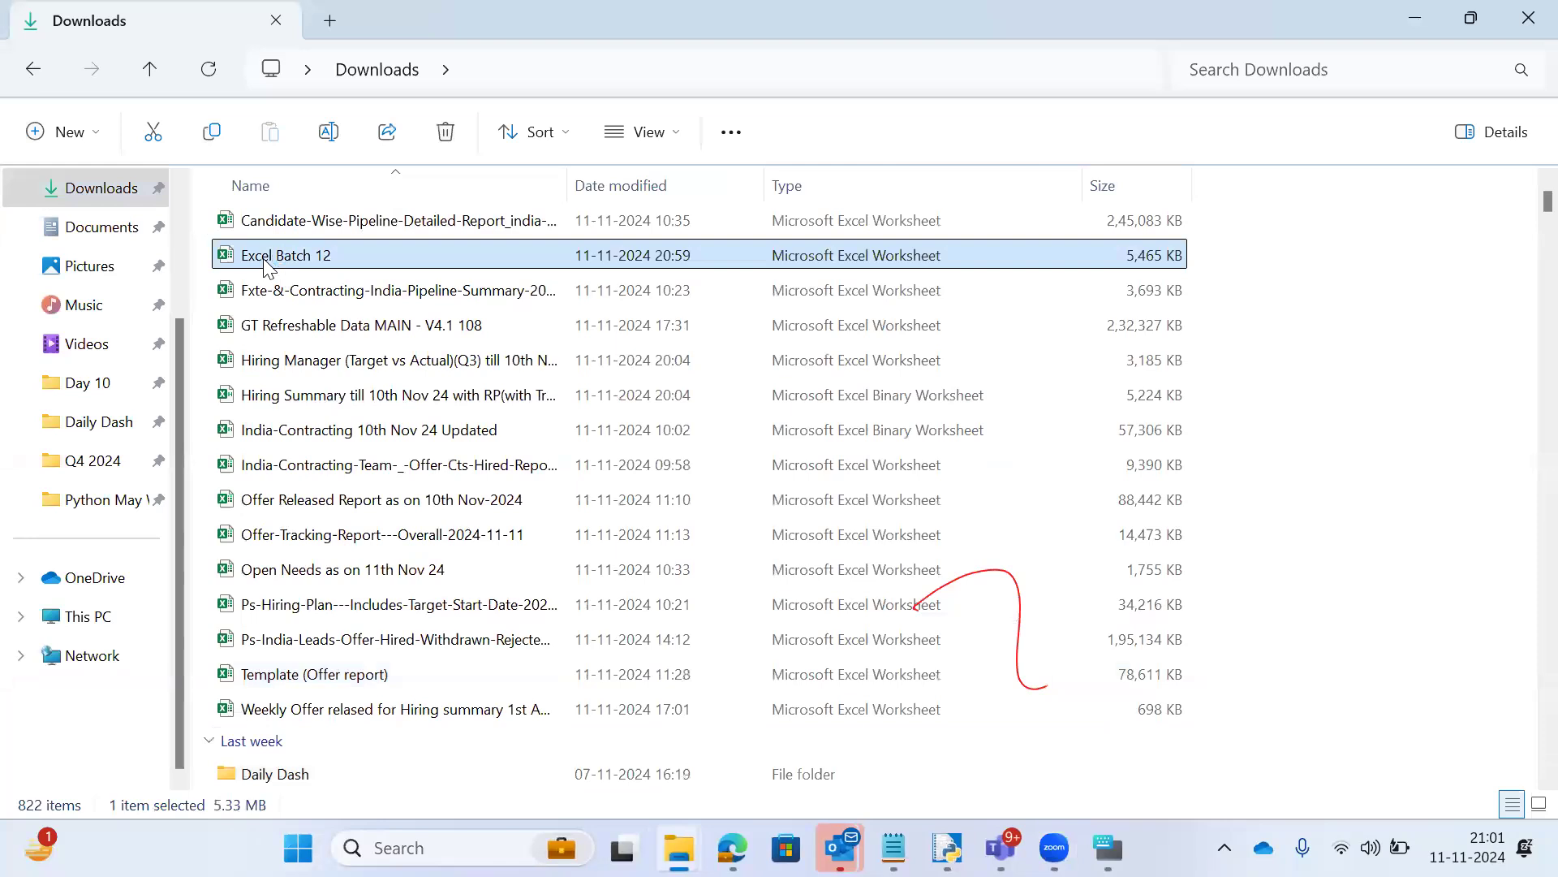
{"action": "double_click", "coordinate": [268, 259]}
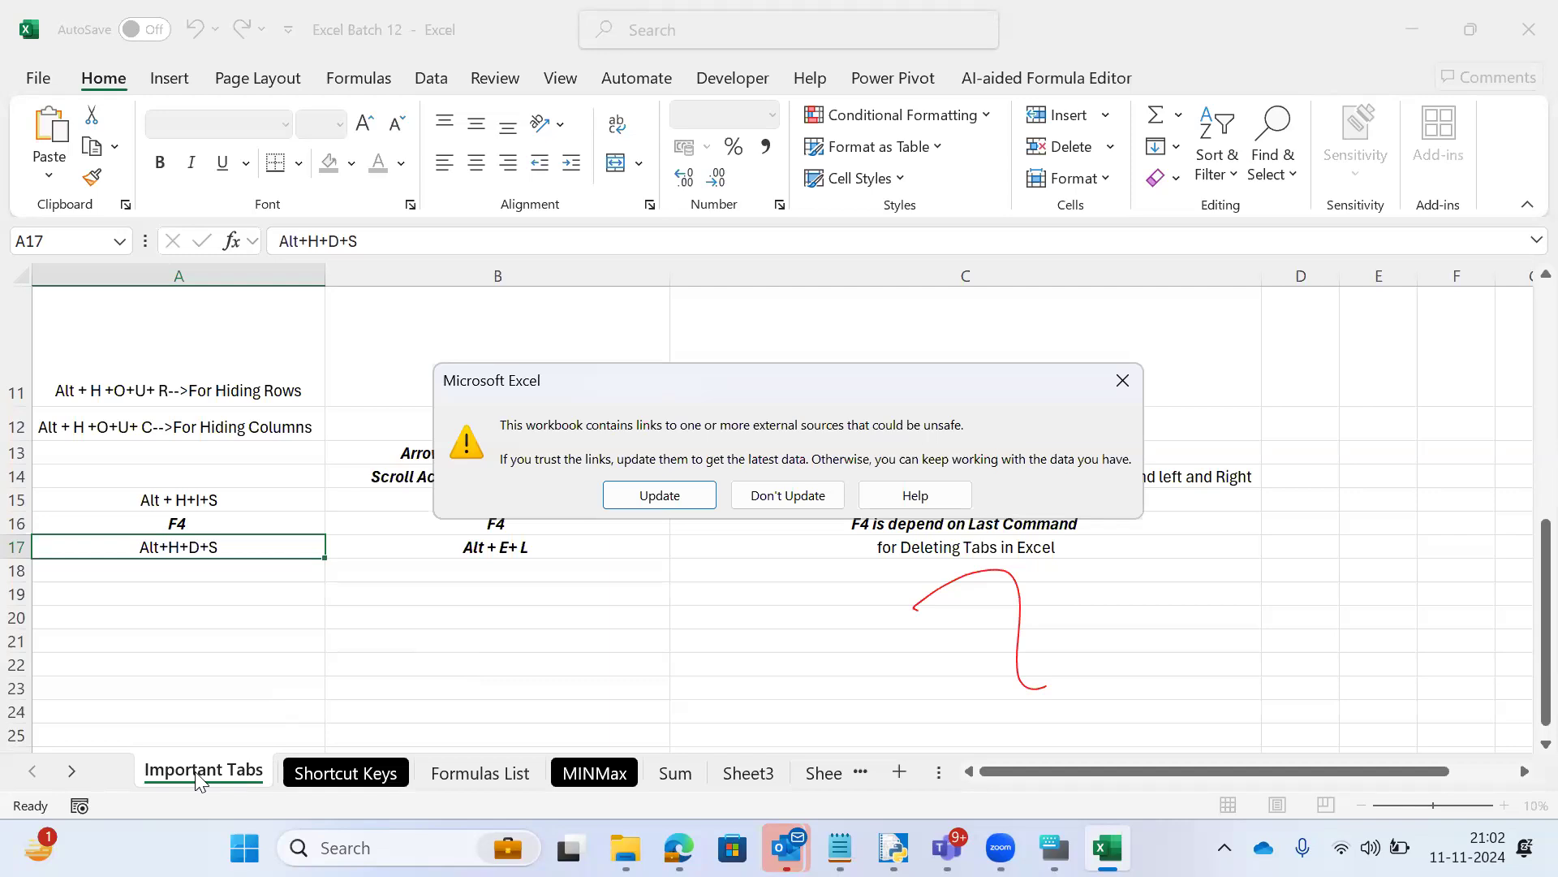
{"action": "left_click", "coordinate": [647, 498]}
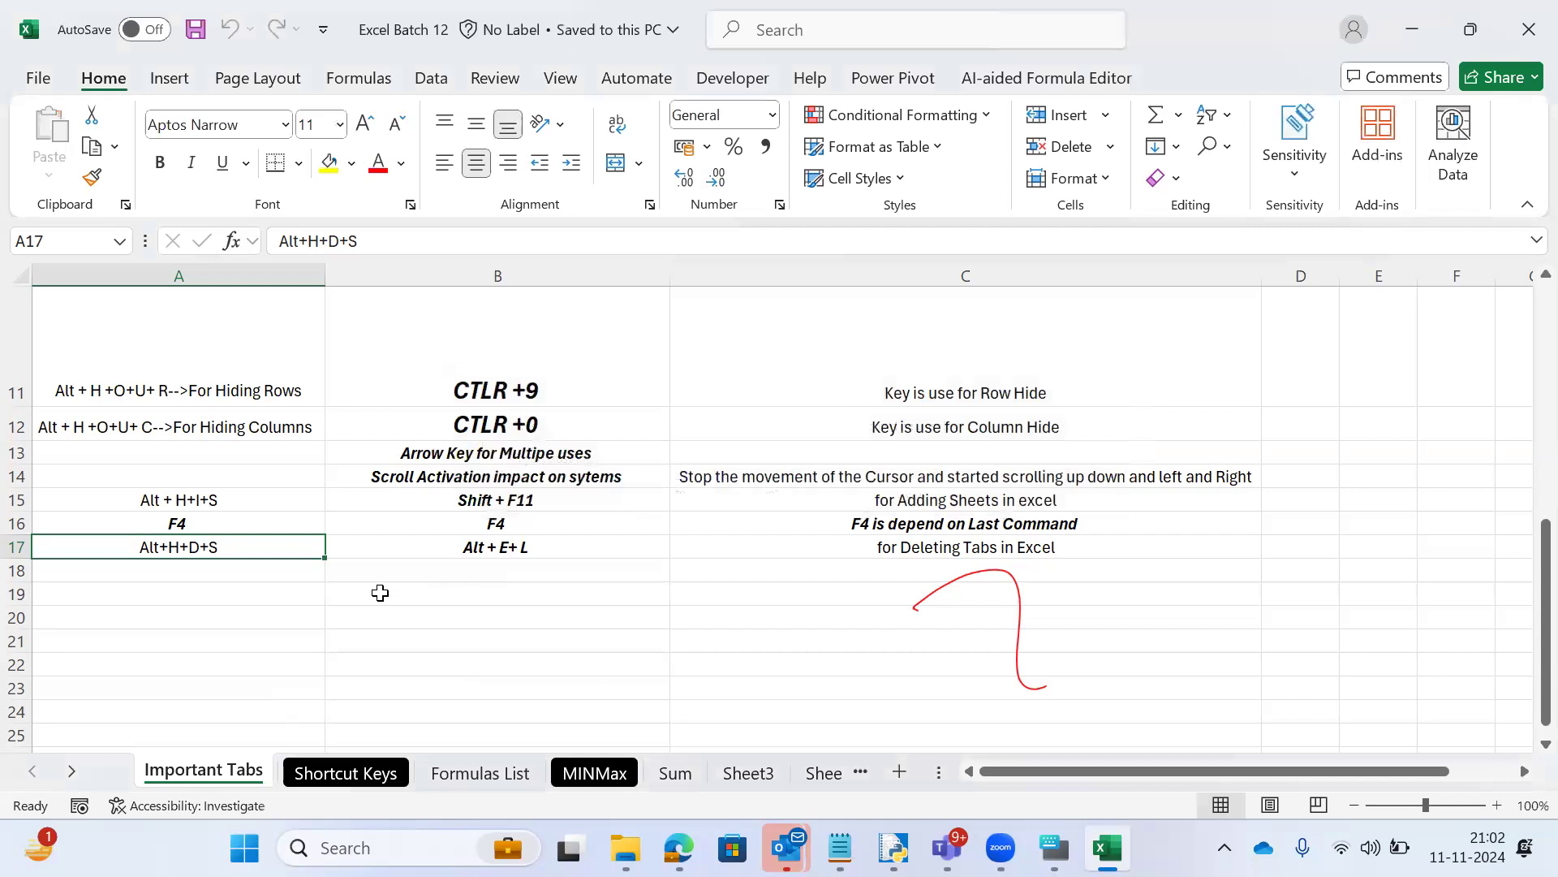
Step: Examine the shortcut entries on the Shortcut Keys sheet and the formula entries on the Formulas List sheet
{"action": "key", "text": "ctrl+Page_Down"}
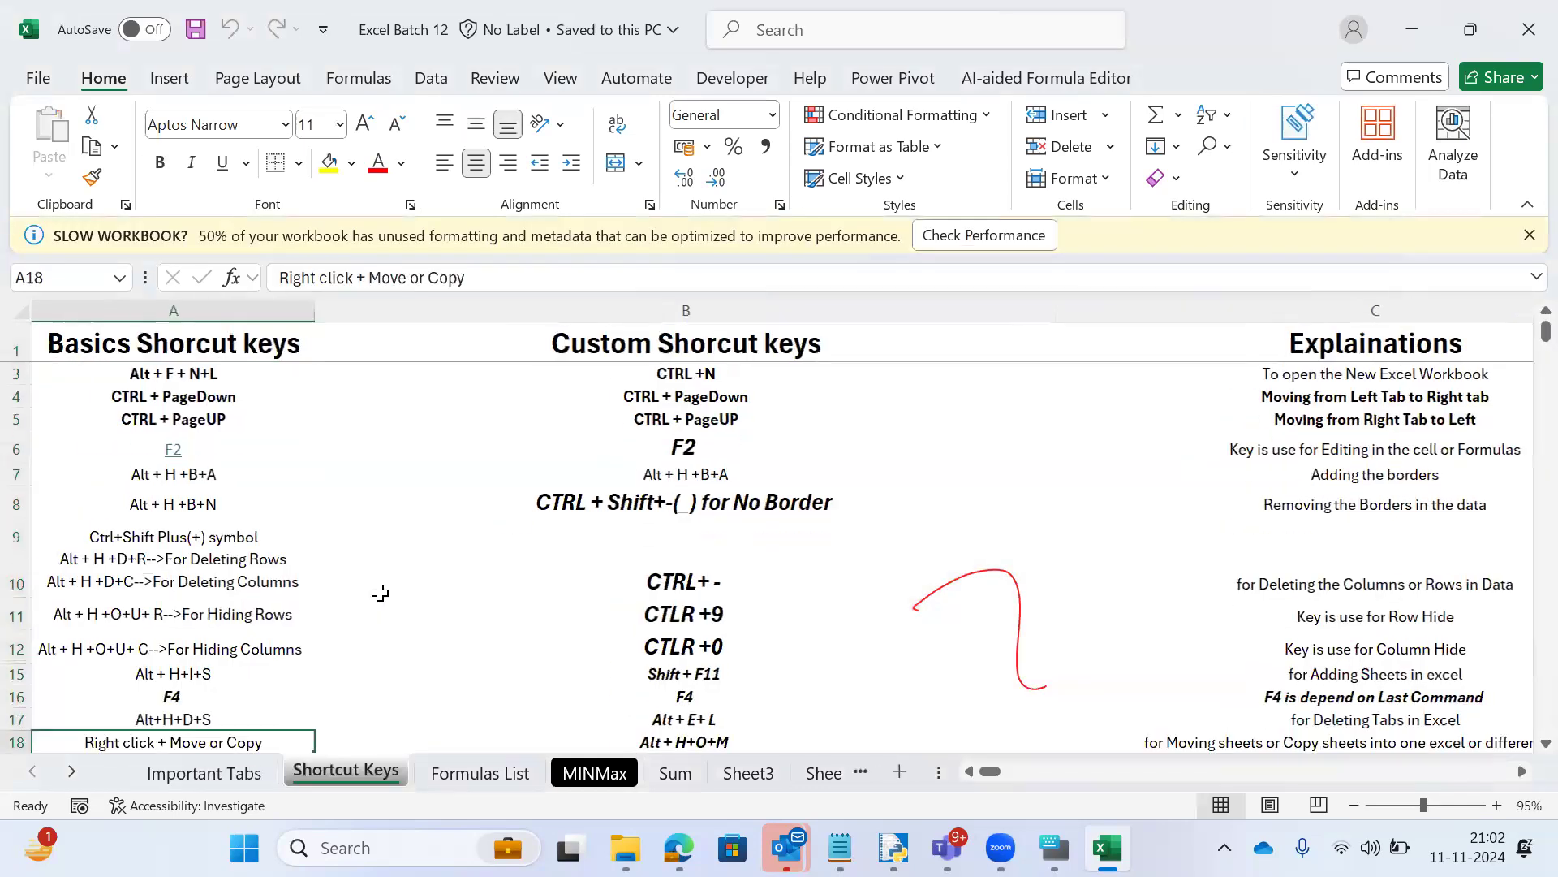
{"action": "key", "text": "Down"}
{"action": "key", "text": "Down"}
{"action": "key", "text": "Down"}
{"action": "key", "text": "Down"}
{"action": "key", "text": "Down"}
{"action": "key", "text": "ctrl+Home"}
{"action": "key", "text": "ctrl+Down"}
{"action": "key", "text": "ctrl+Page_Down"}
{"action": "key", "text": "Down"}
{"action": "key", "text": "ctrl+Down"}
{"action": "key", "text": "ctrl+Up"}
{"action": "key", "text": "Down"}
{"action": "key", "text": "Down"}
{"action": "key", "text": "Up"}
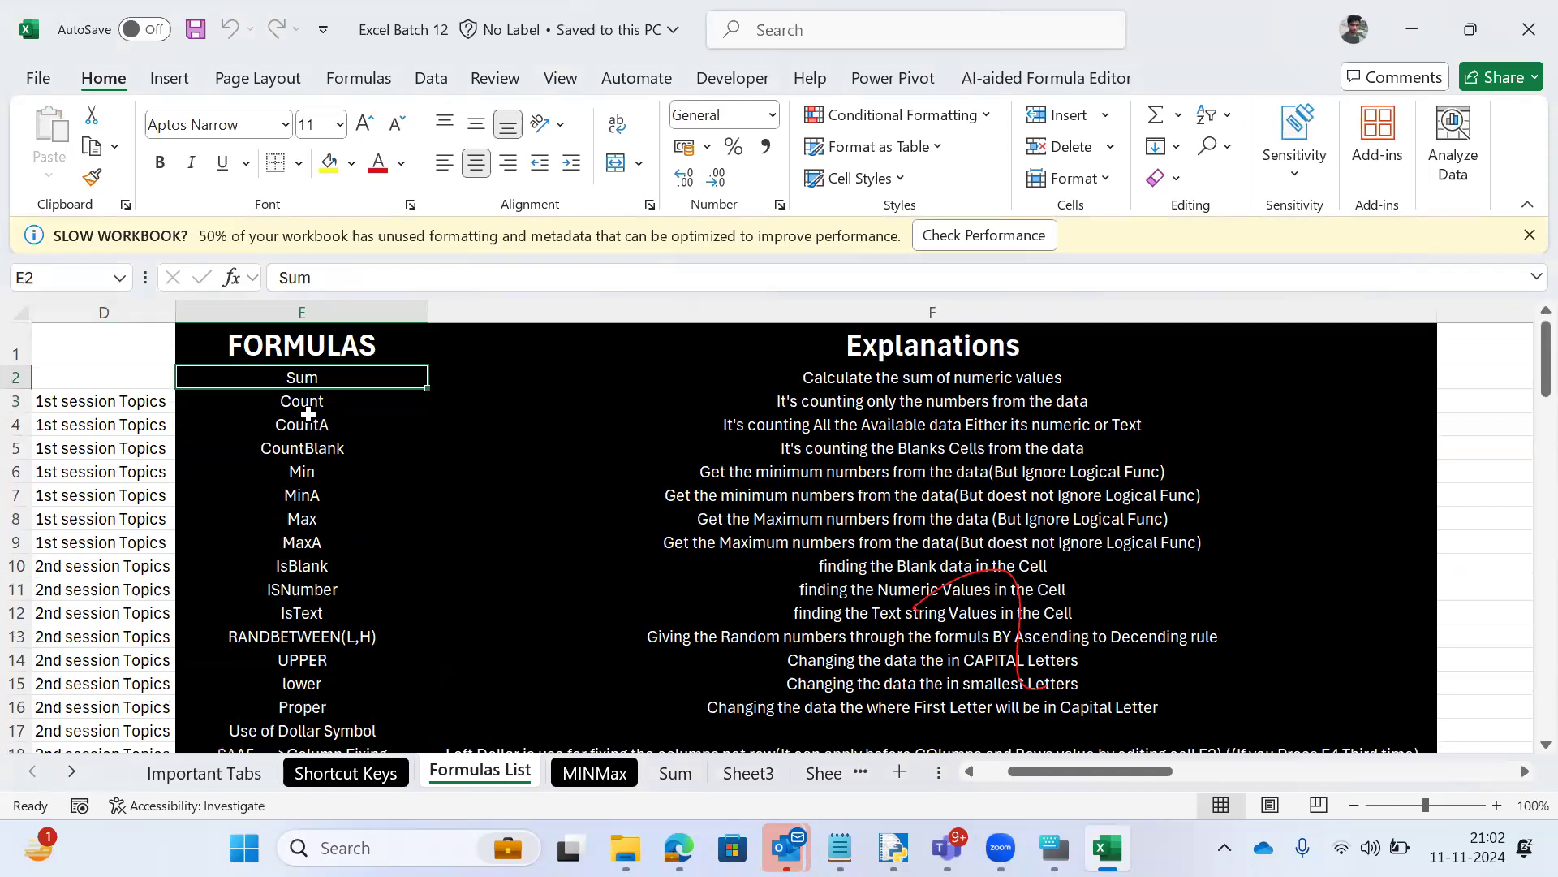
Step: Select the formula names from Sum to RANDBETWEEN(L,H) in E2:E13 of the Formulas List sheet
{"action": "key", "text": "shift+Down"}
{"action": "key", "text": "shift+Down"}
{"action": "key", "text": "shift+Down"}
{"action": "key", "text": "shift+Down"}
{"action": "key", "text": "shift+Down"}
{"action": "key", "text": "shift+Down"}
{"action": "key", "text": "shift+Down"}
{"action": "key", "text": "shift+Down"}
{"action": "key", "text": "shift+Down"}
{"action": "key", "text": "shift+Down"}
{"action": "key", "text": "shift+Down"}
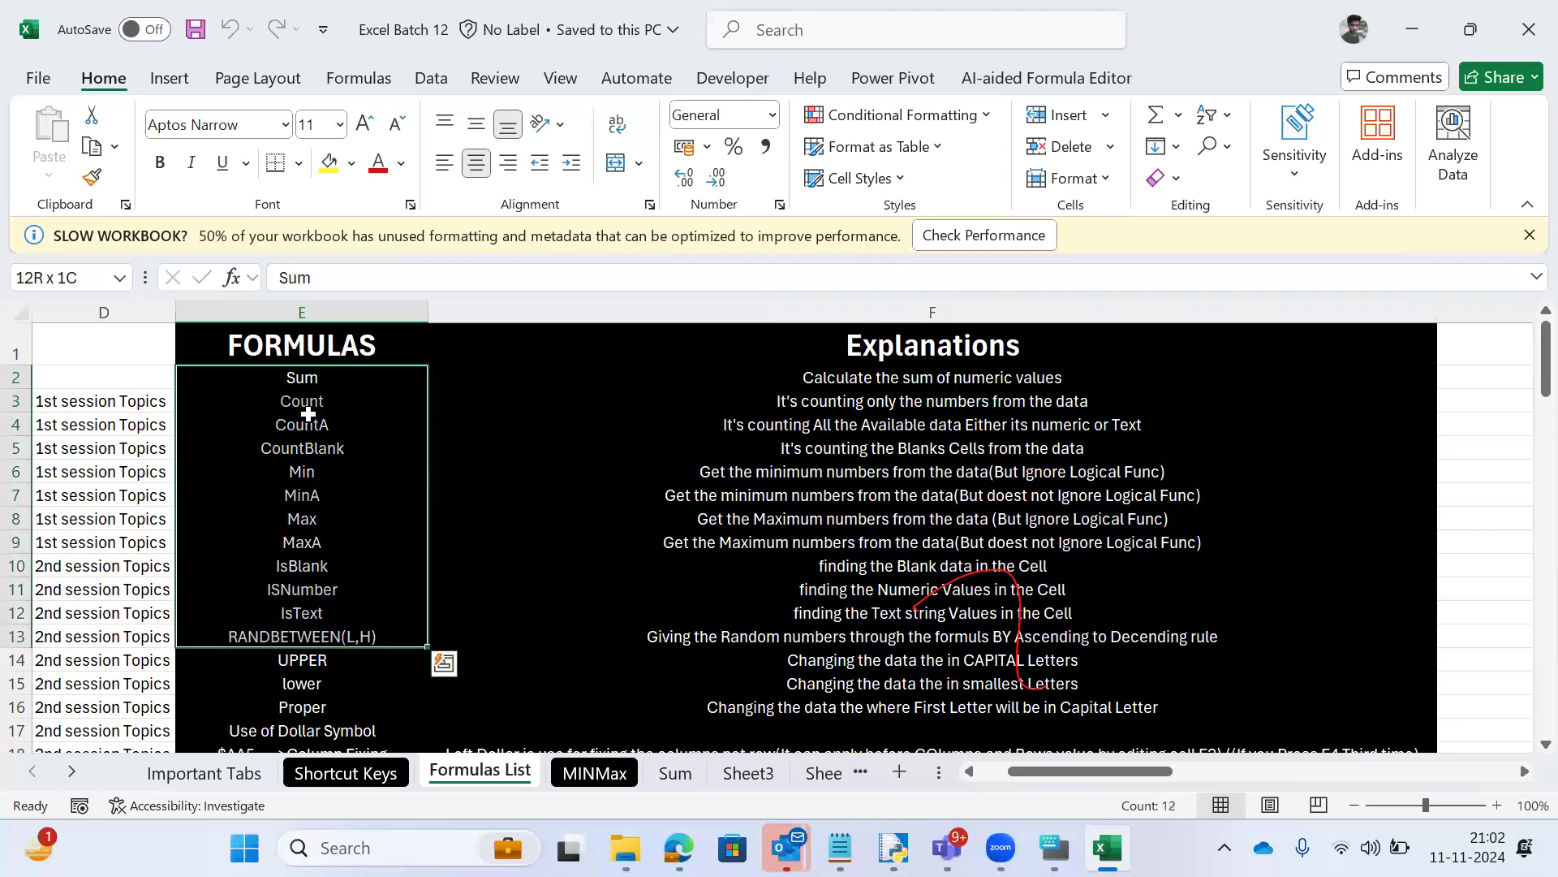